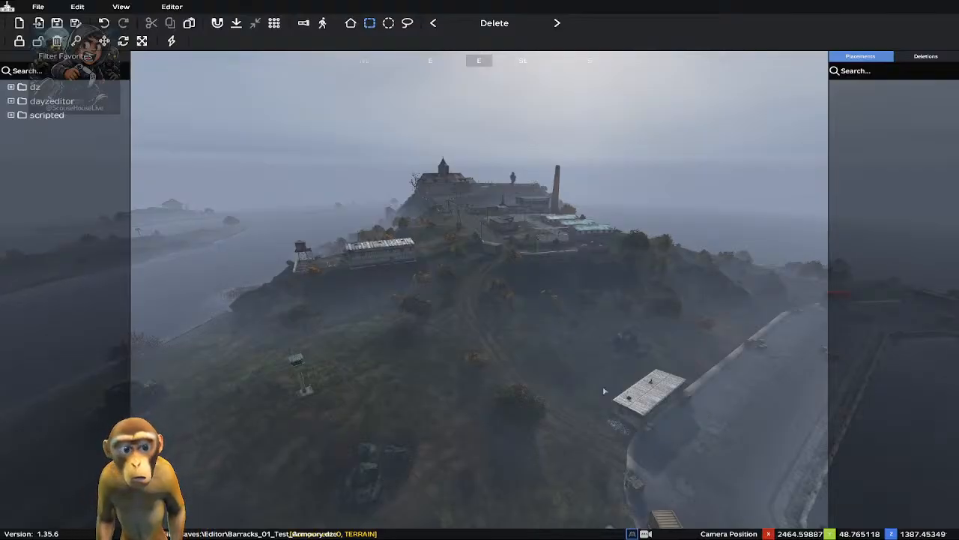
Survey the island from its hilltop buildings and metal-roofed sheds down to the concrete pier along the shore
key(w)
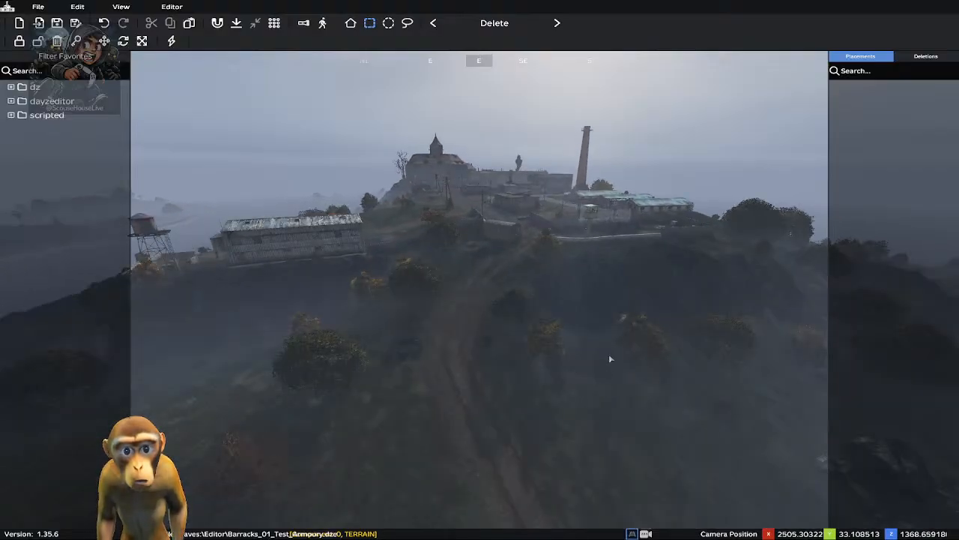
key(w)
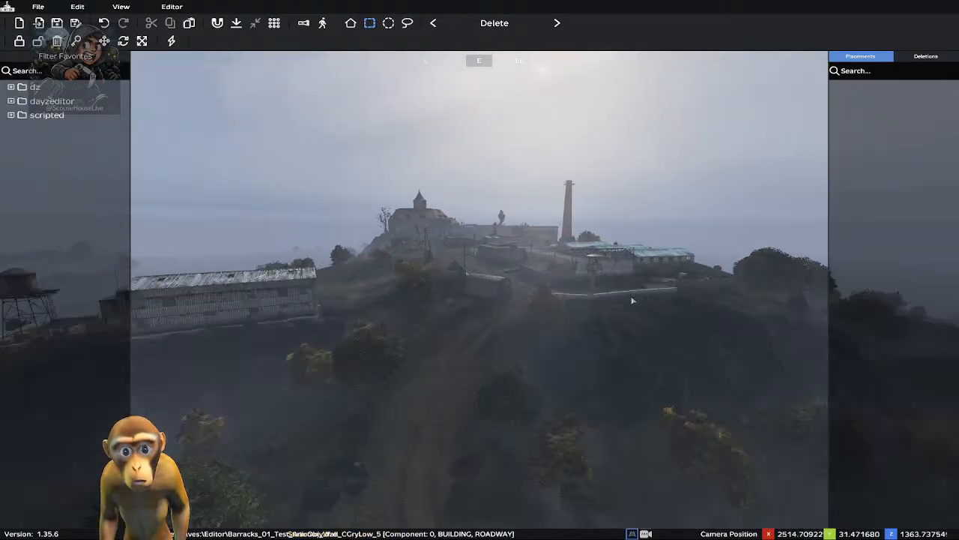
key(w)
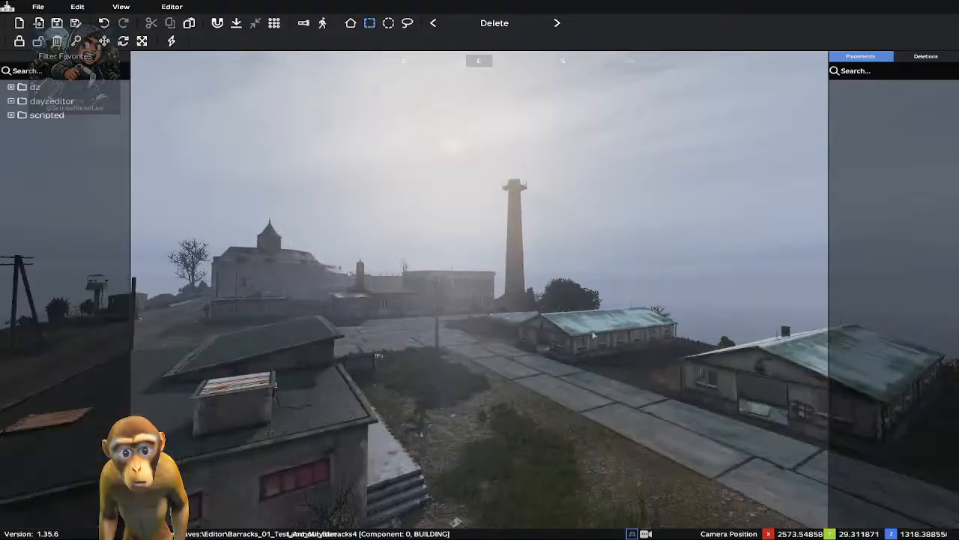
right_drag(540, 339, 767, 317)
key(w)
right_drag(510, 338, 617, 386)
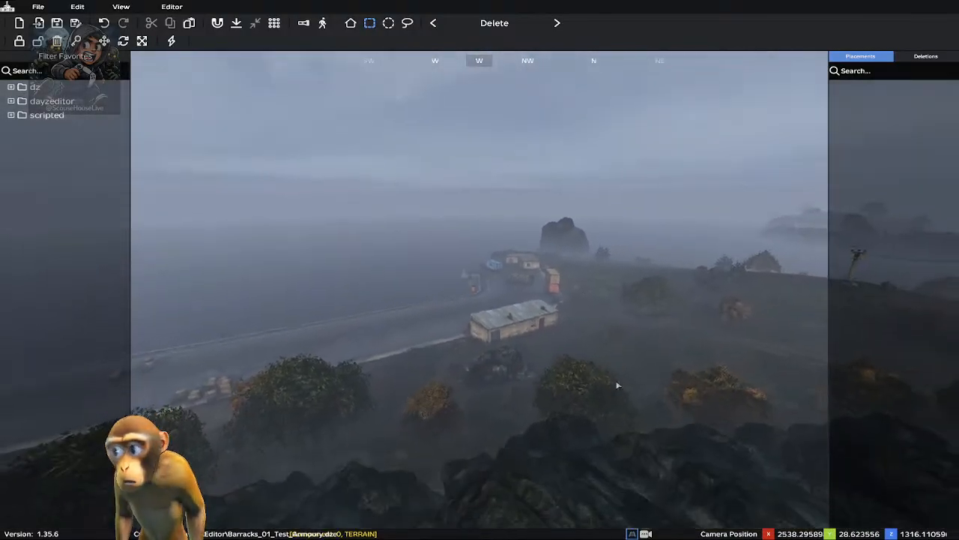
key(w)
right_drag(597, 329, 448, 332)
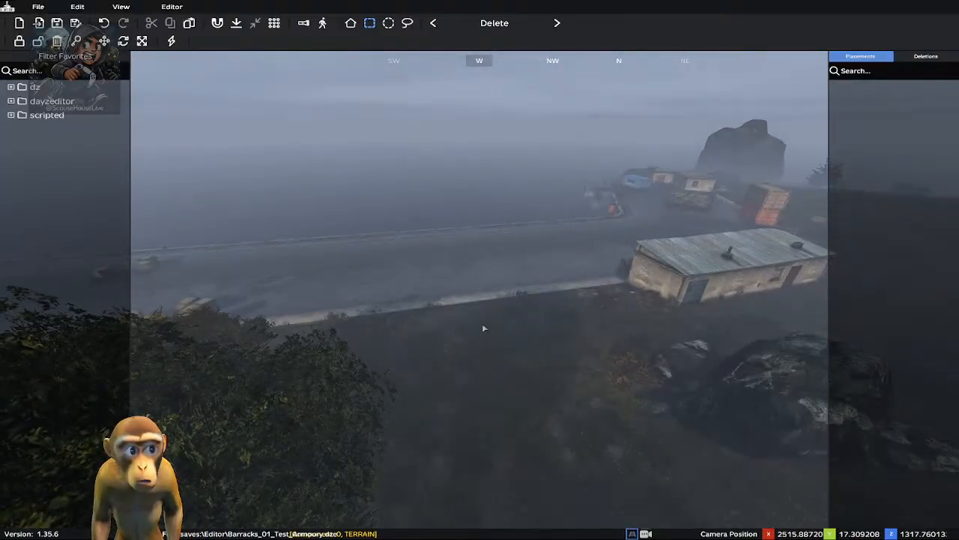
right_drag(562, 334, 484, 344)
key(w)
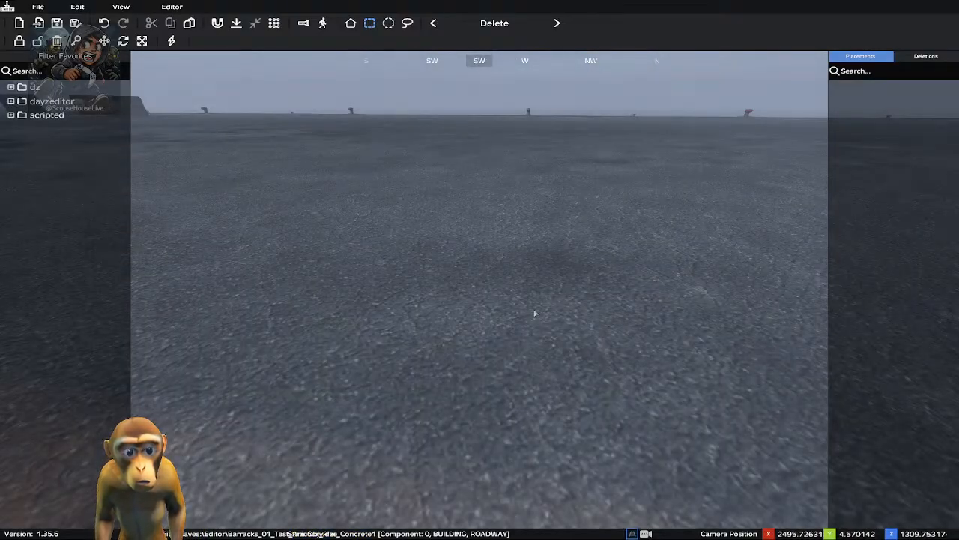
key(s)
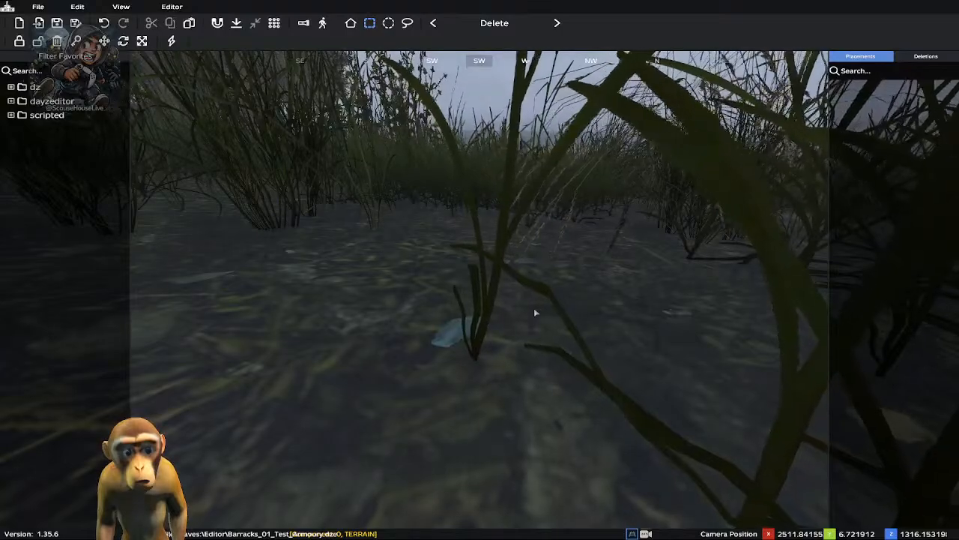
key(w)
key(q)
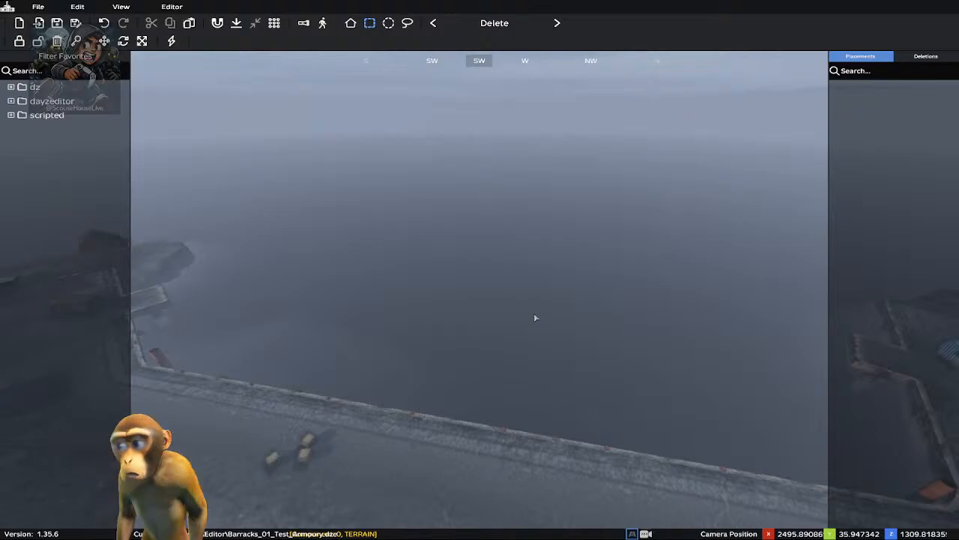
Inspect the concrete pier and the rocky slope beside it from above, looking both ways along the shoreline
right_drag(510, 260, 458, 259)
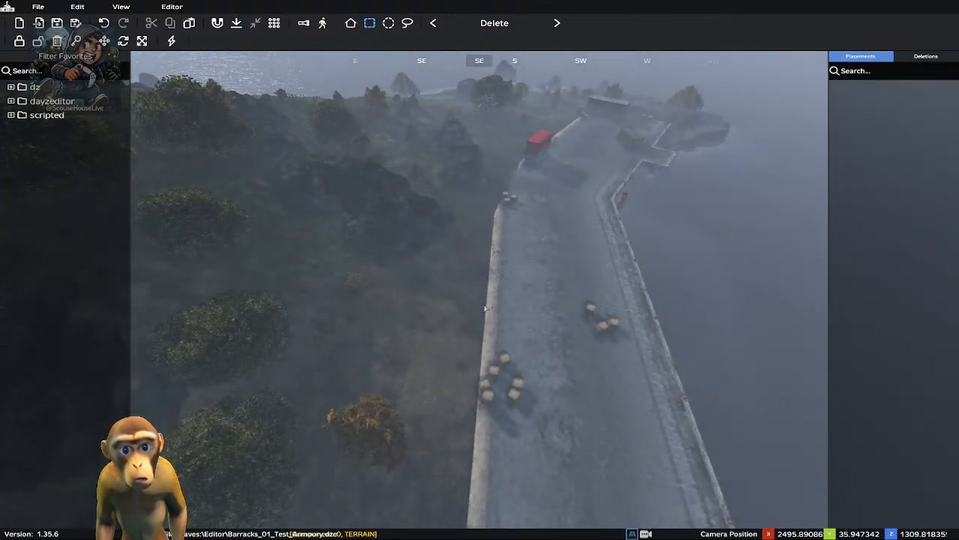
right_drag(465, 259, 536, 180)
key(w)
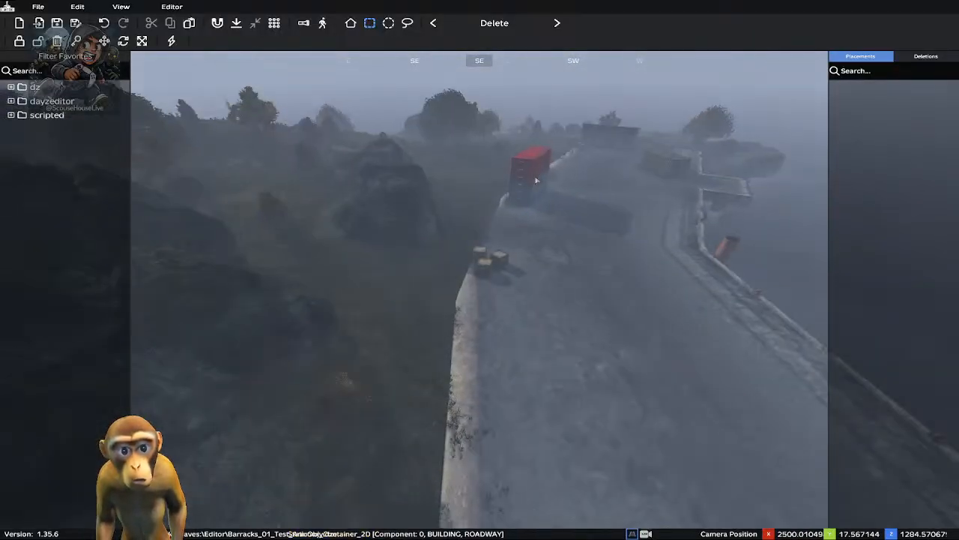
key(a)
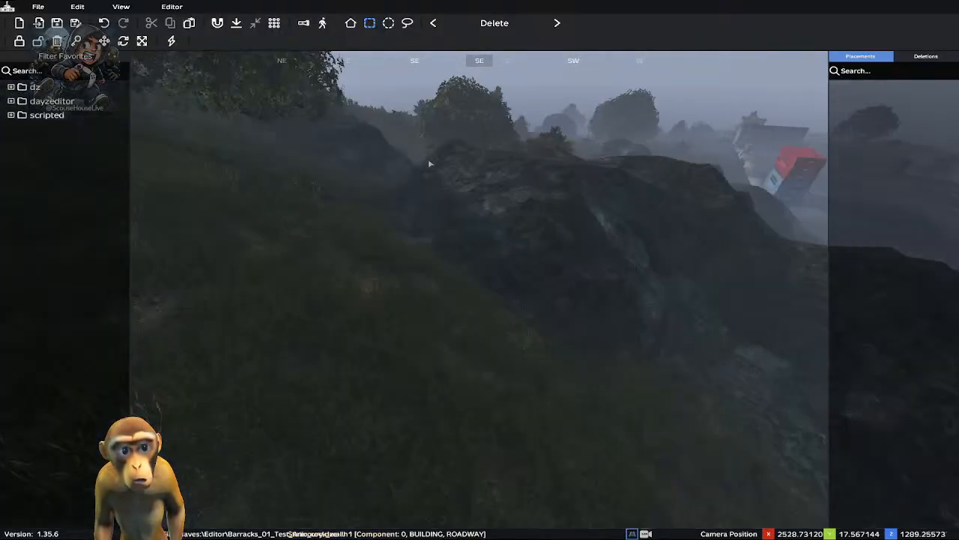
right_drag(428, 162, 747, 182)
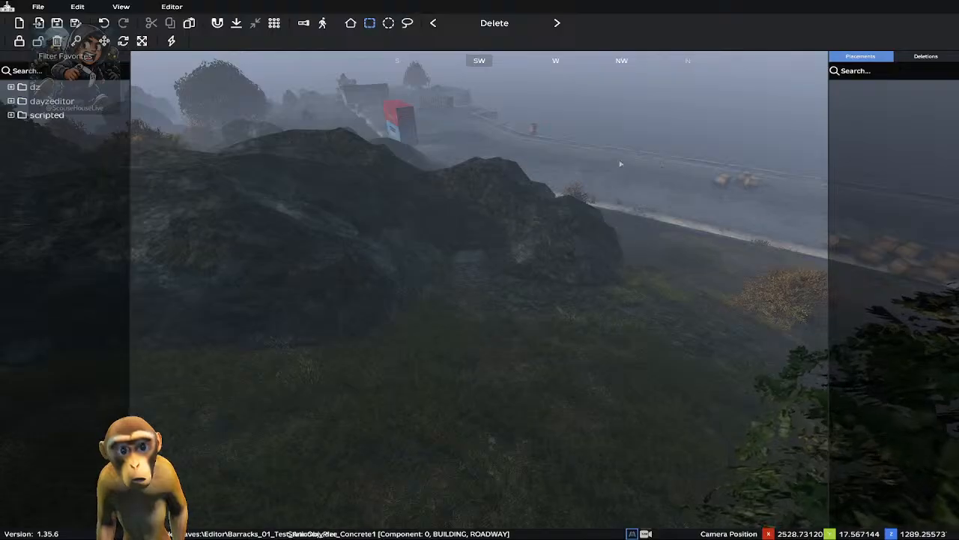
right_drag(620, 163, 614, 120)
key(q)
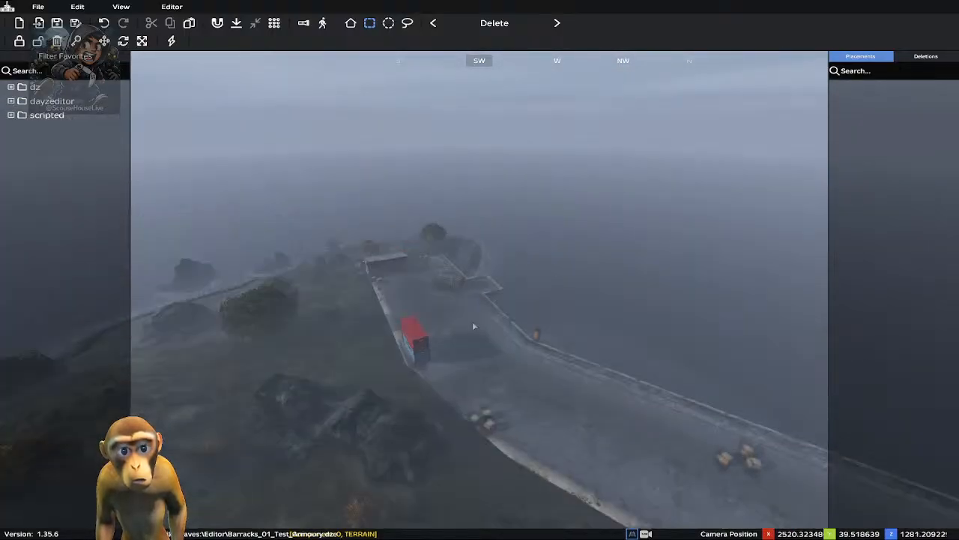
key(w)
right_drag(577, 300, 686, 307)
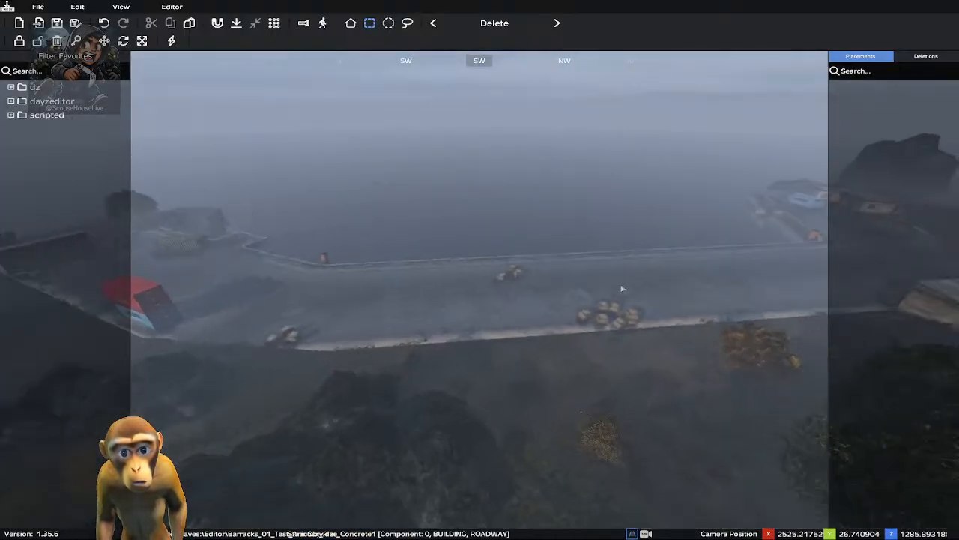
right_drag(621, 287, 734, 287)
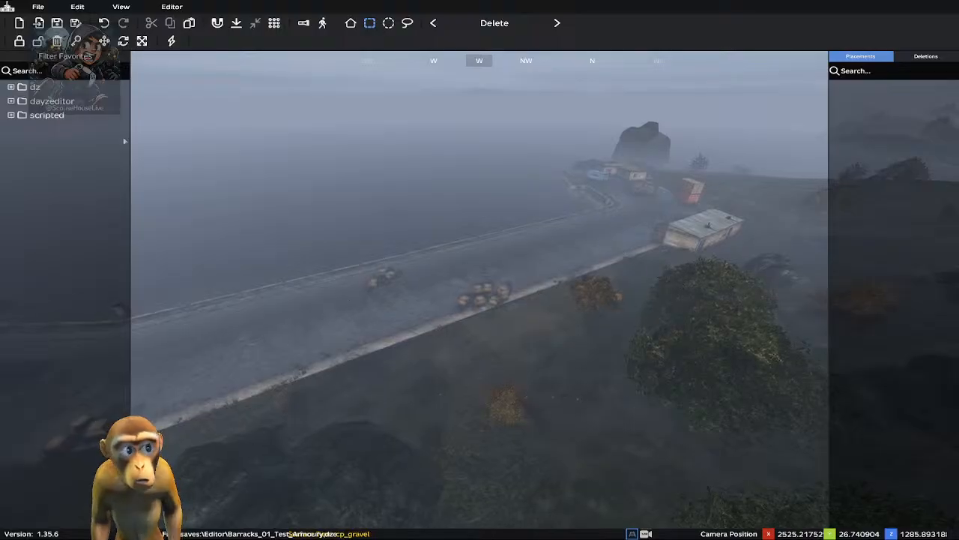
Search the object library for "fence" and look through the sandbag and cemetery fence models
click(24, 72)
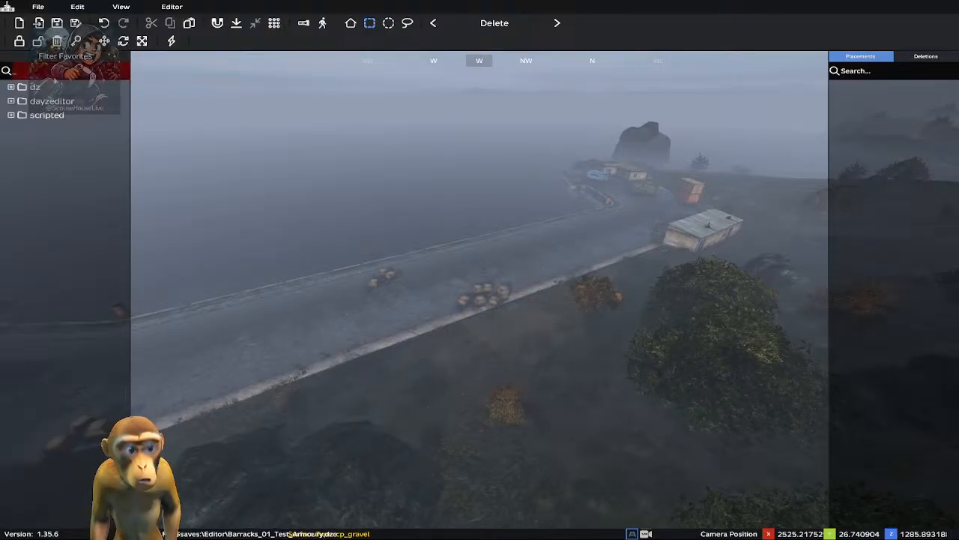
text(fe)
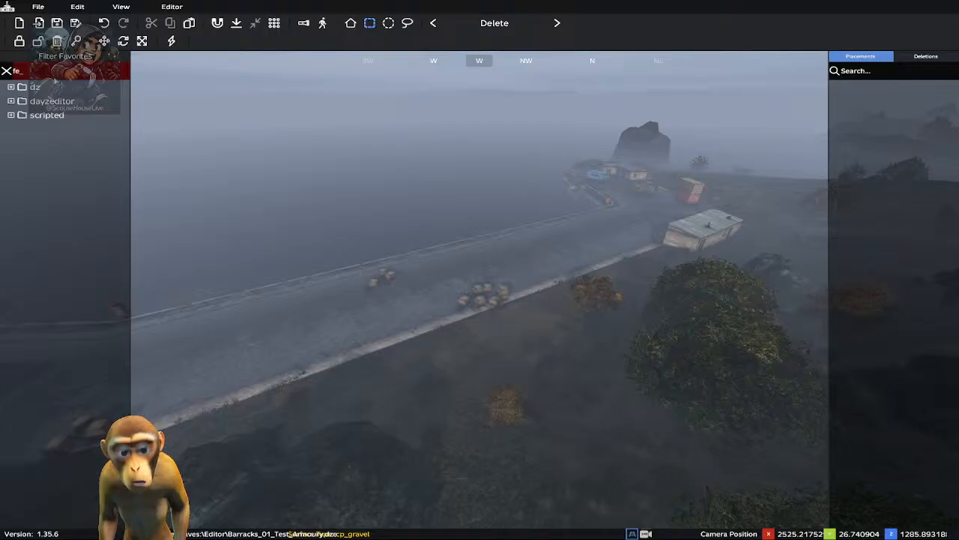
text(nce)
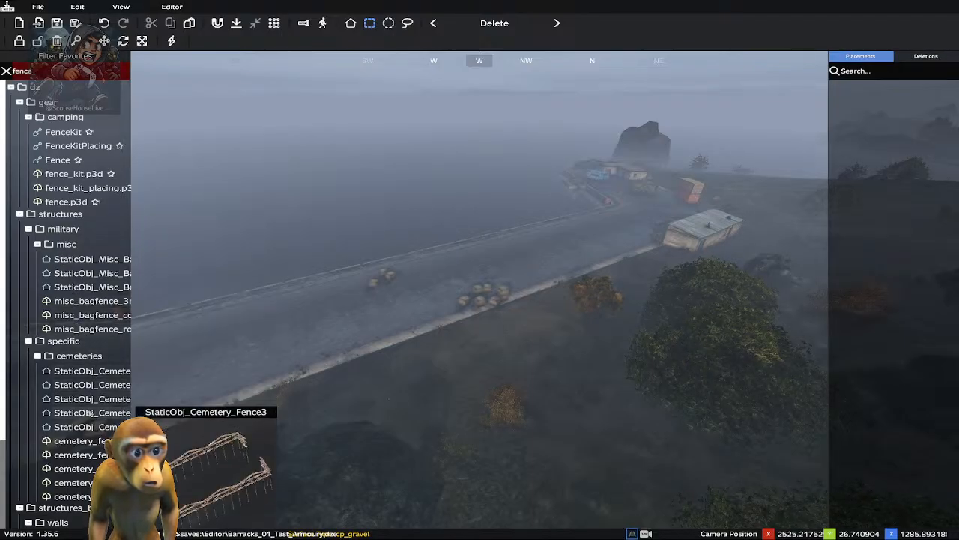
scroll(90, 443, down, 3)
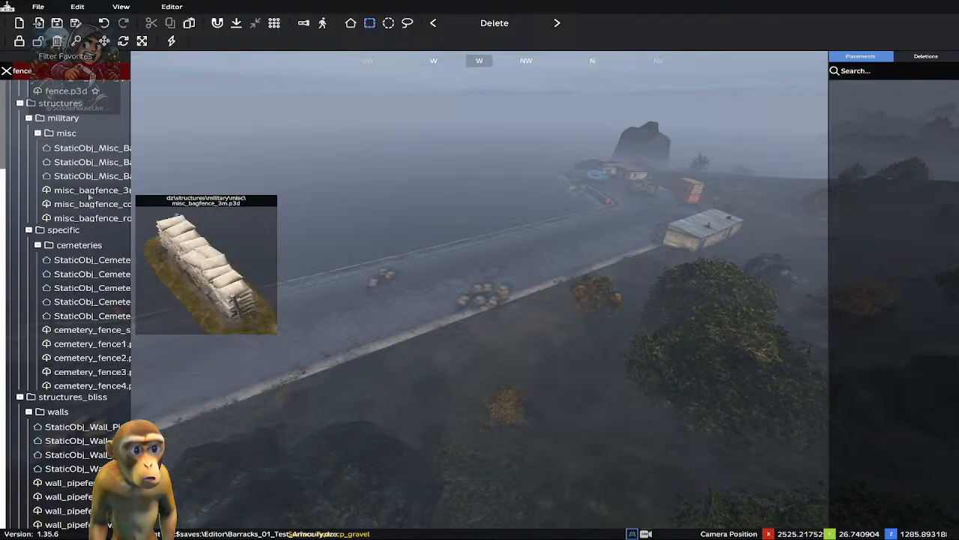
scroll(82, 217, up, 3)
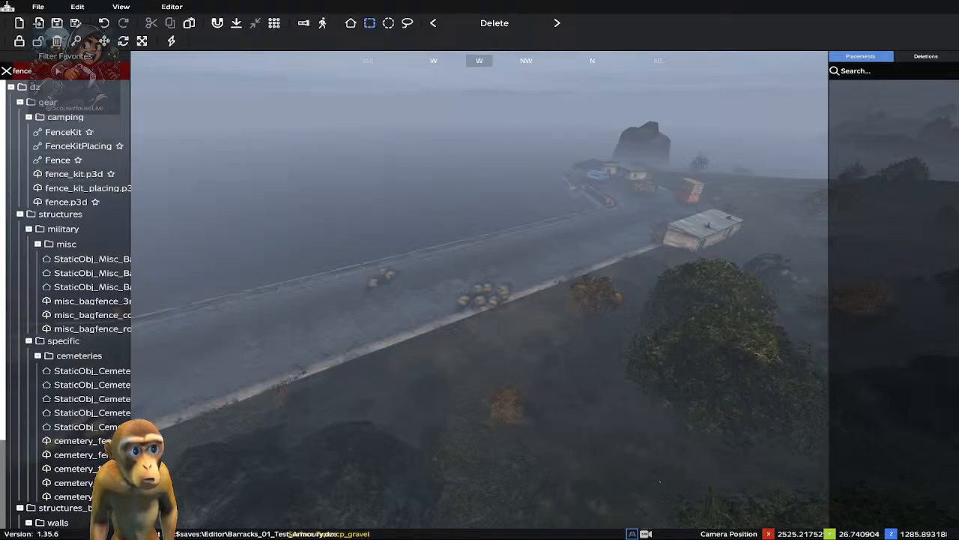
Search the object library for "mil" and browse to the improvised military structures
key(BackSpace)
key(BackSpace)
key(BackSpace)
key(BackSpace)
key(BackSpace)
text(mil_)
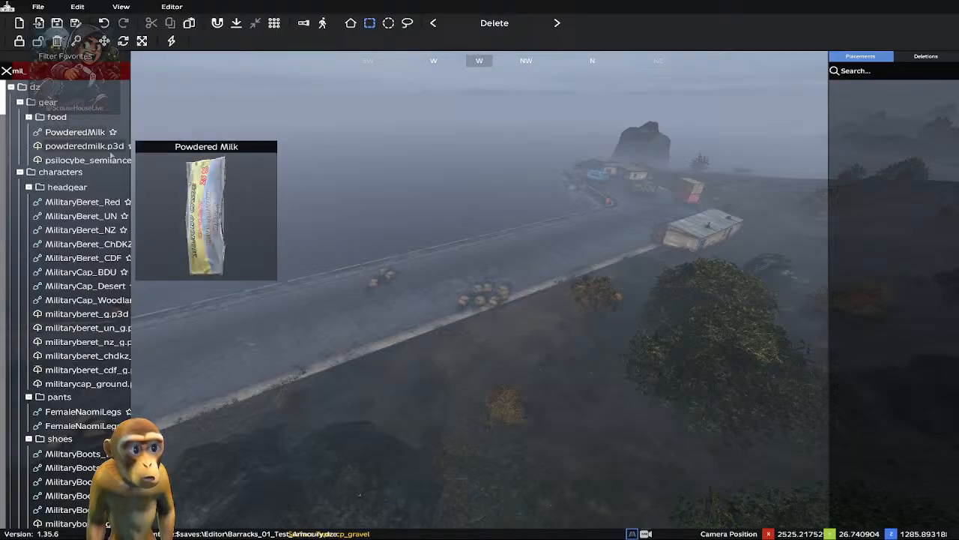
scroll(72, 292, down, 3)
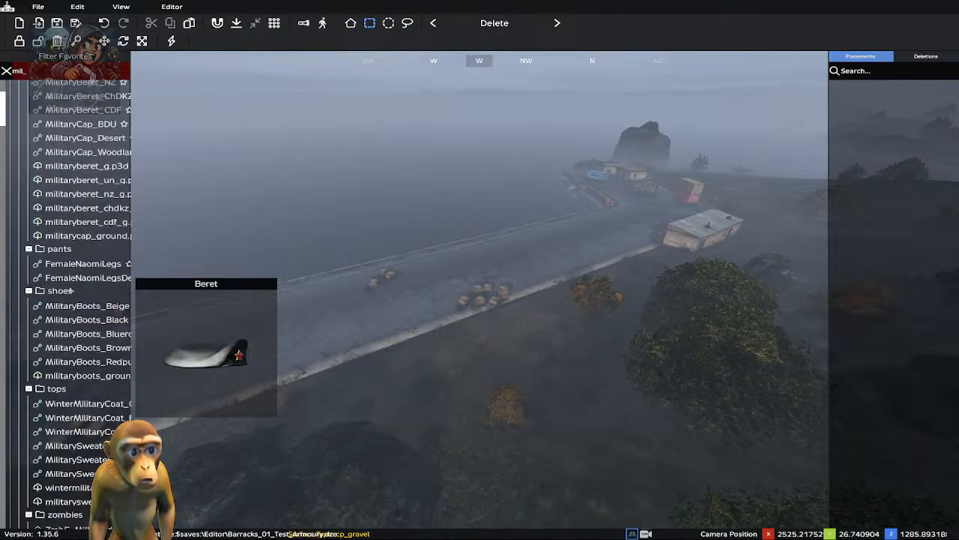
scroll(78, 348, down, 12)
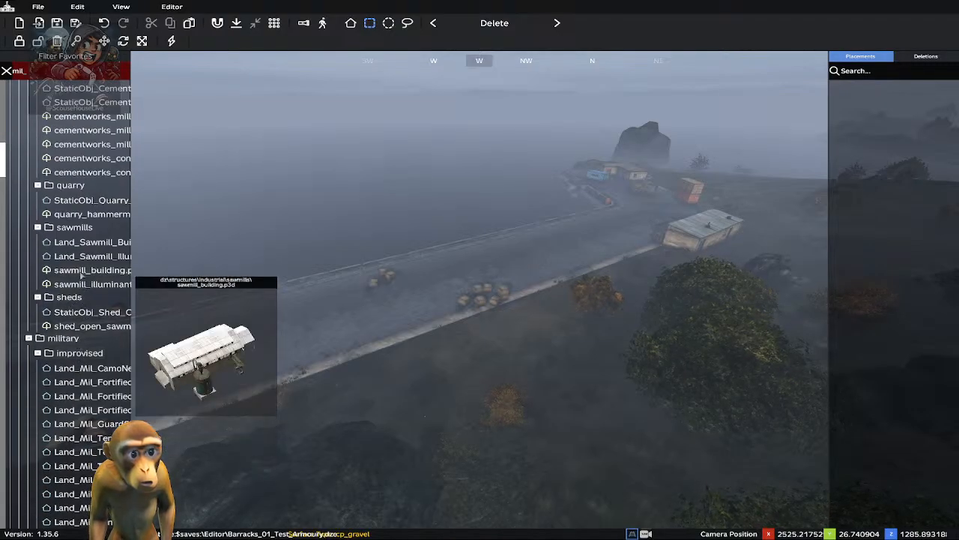
scroll(80, 274, down, 2)
scroll(75, 264, down, 2)
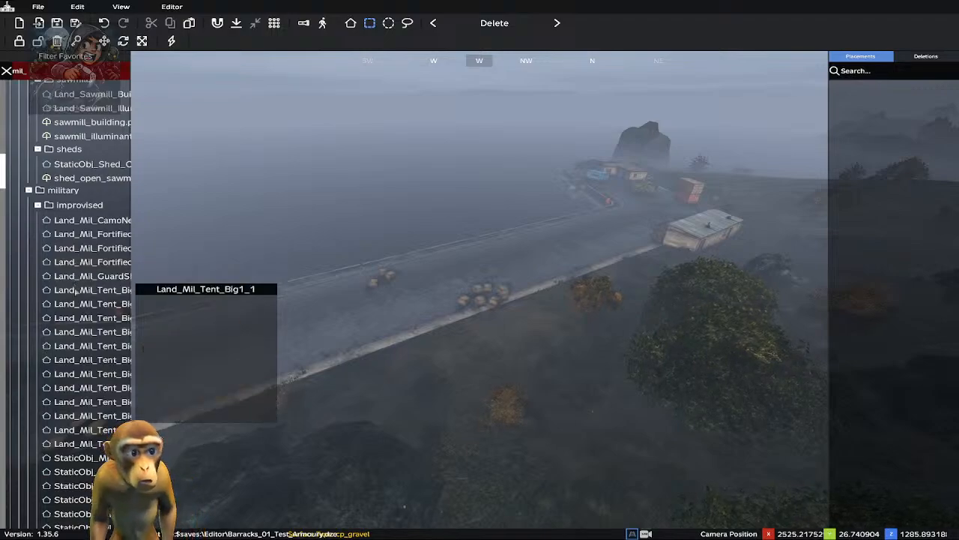
scroll(75, 289, down, 2)
scroll(76, 291, down, 6)
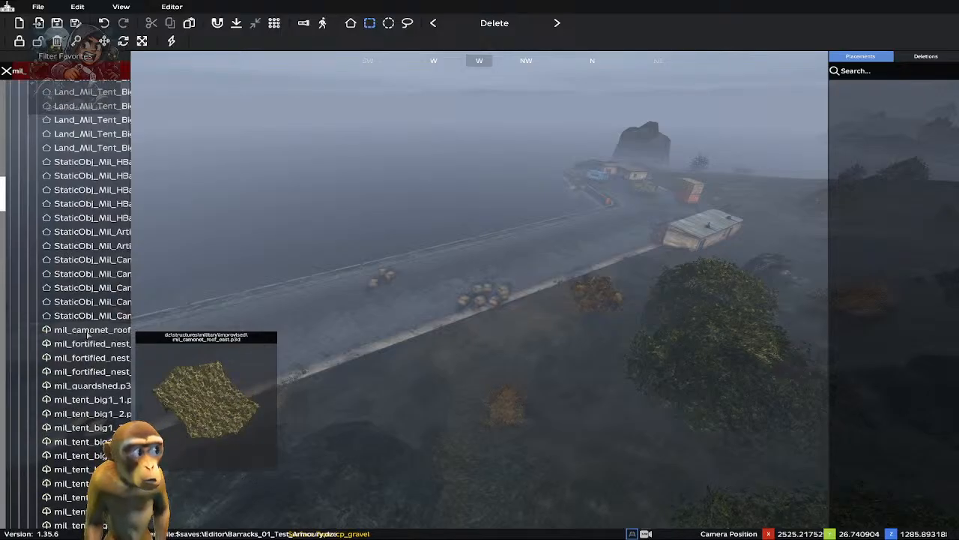
Browse the library's improvised military tents, camo nets, barriers and roadblocks, and continue into the airfield structures
scroll(88, 334, down, 4)
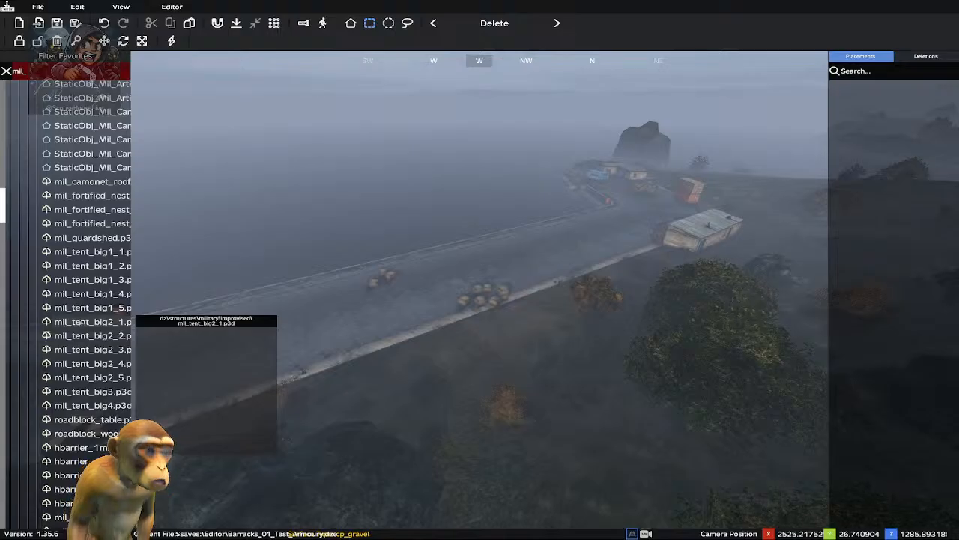
scroll(86, 363, down, 5)
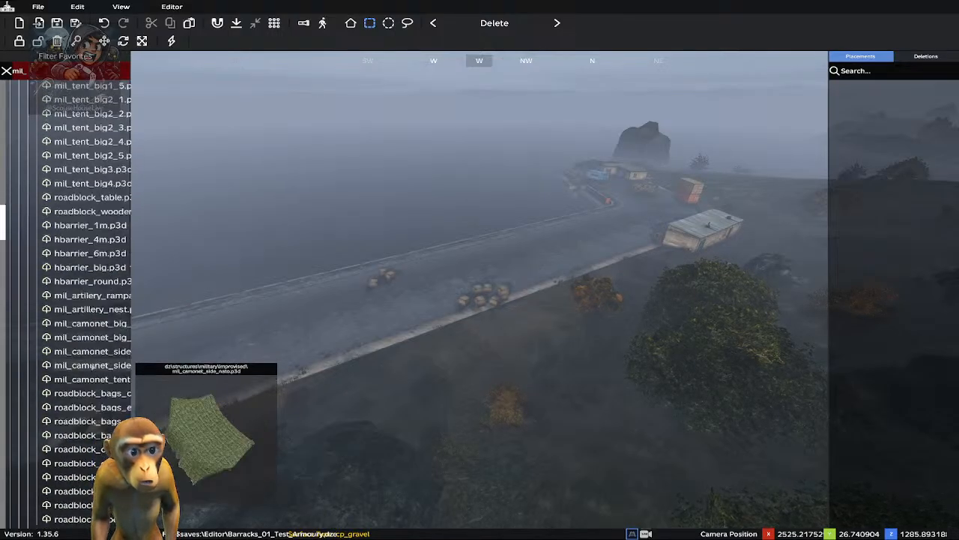
scroll(94, 379, down, 3)
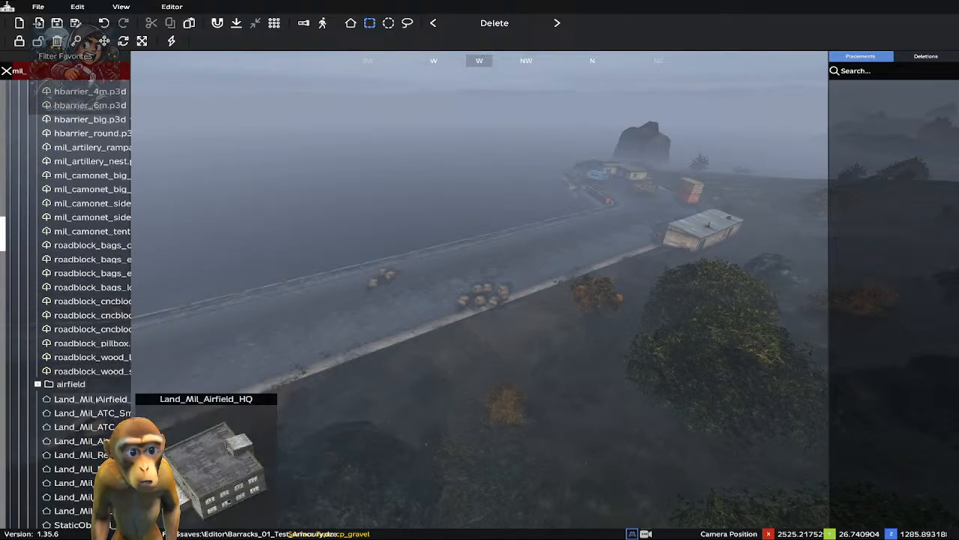
scroll(97, 396, down, 2)
scroll(97, 389, down, 2)
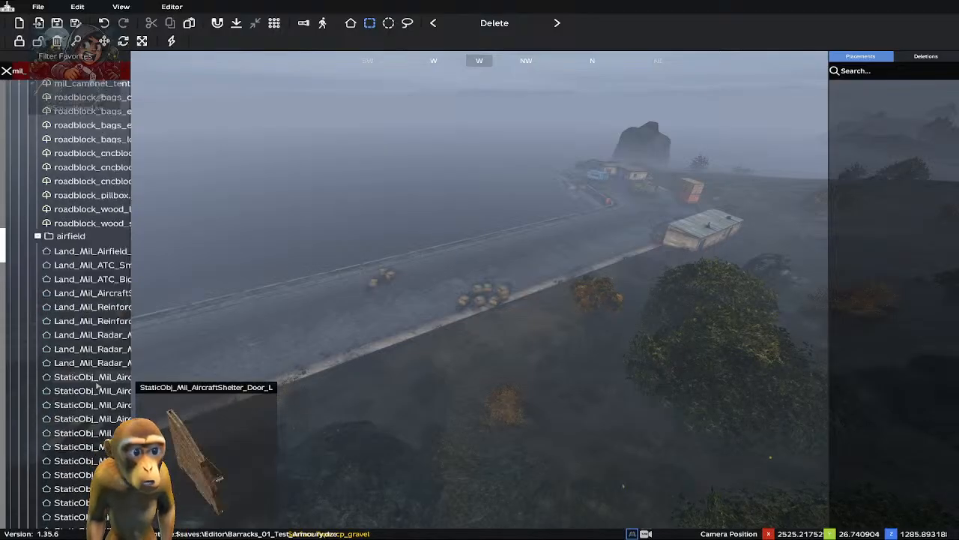
scroll(97, 384, down, 2)
scroll(96, 385, down, 5)
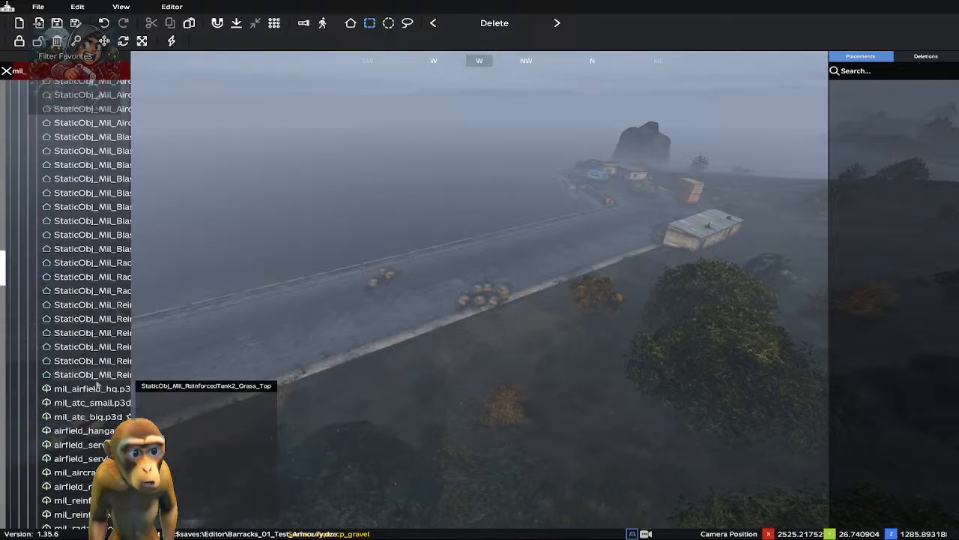
scroll(97, 397, down, 5)
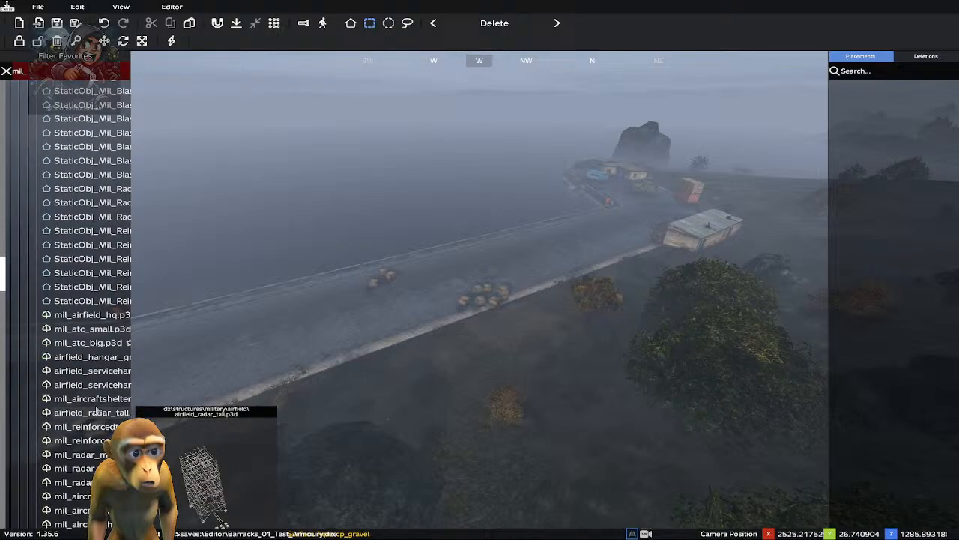
scroll(96, 411, down, 2)
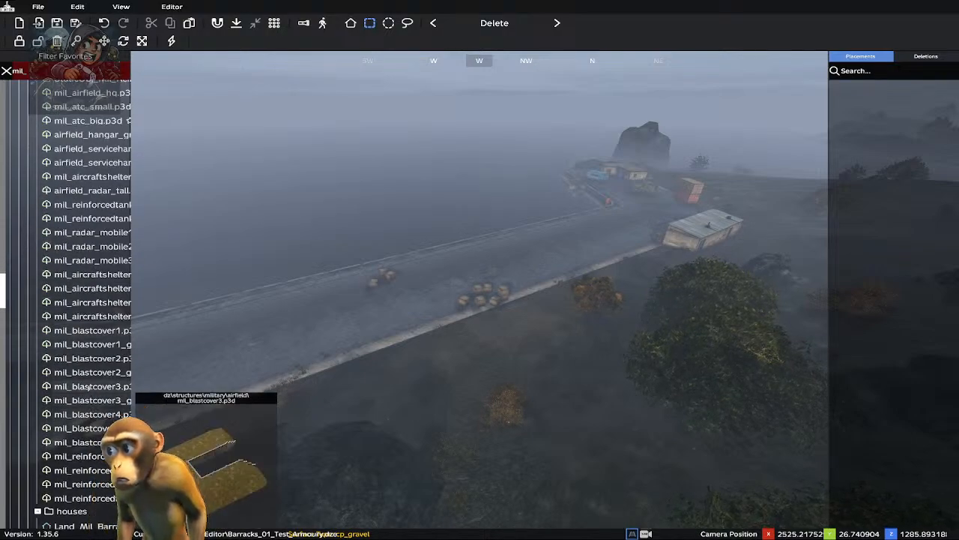
Look through the military houses, such as barracks and guardhouses, and the tisy and misc military objects
scroll(79, 404, down, 3)
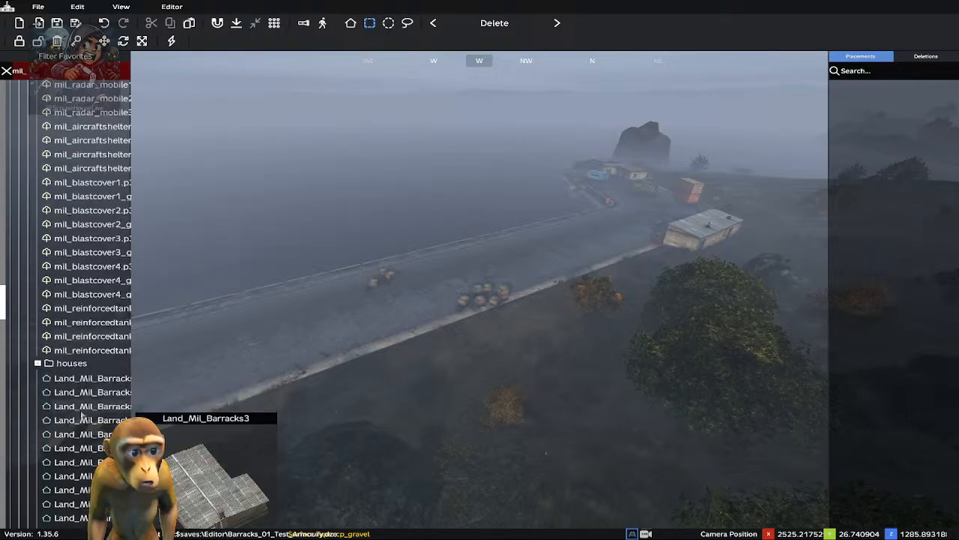
scroll(83, 412, down, 2)
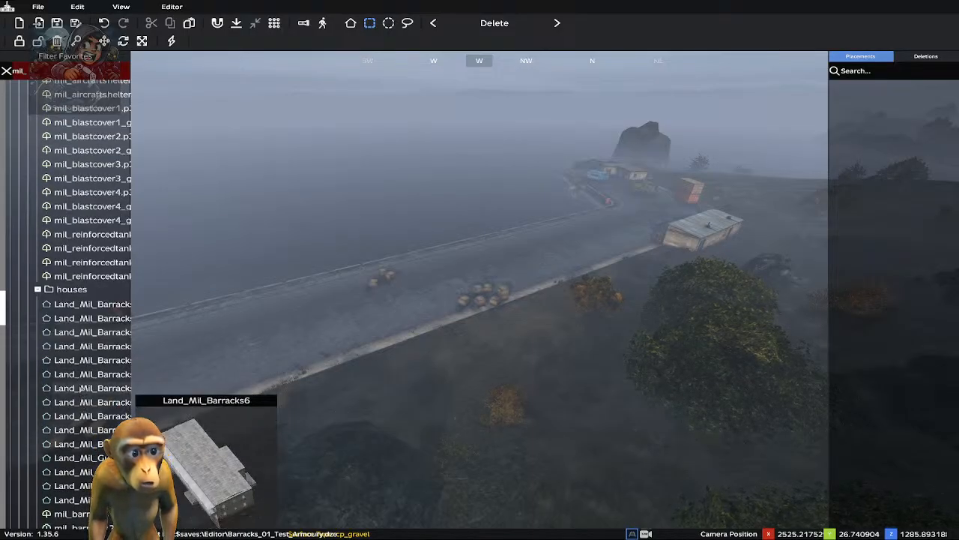
scroll(80, 391, down, 2)
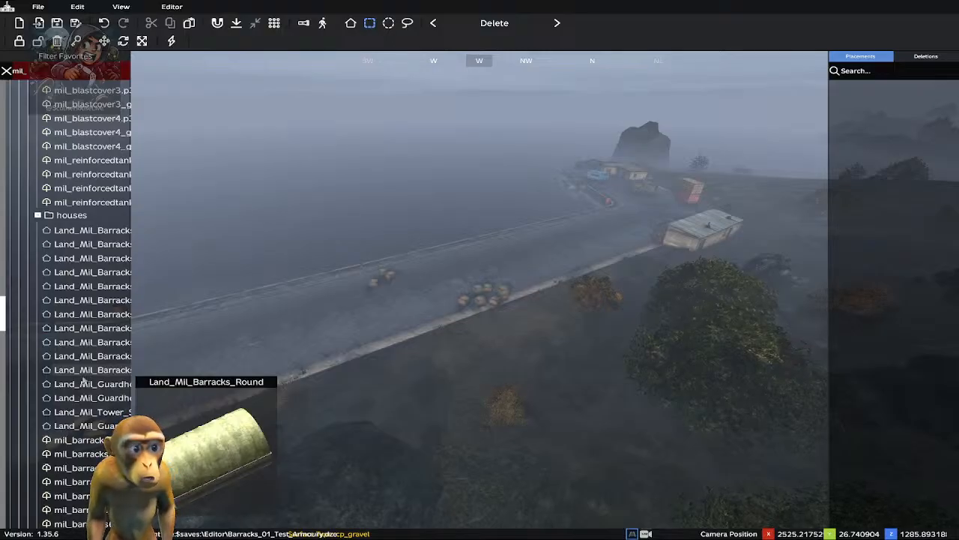
scroll(83, 381, down, 8)
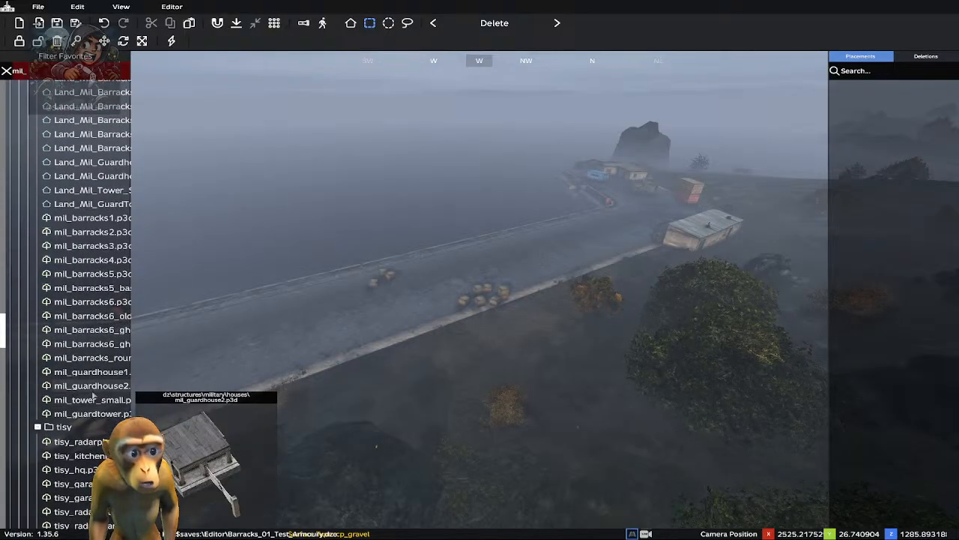
scroll(93, 399, down, 6)
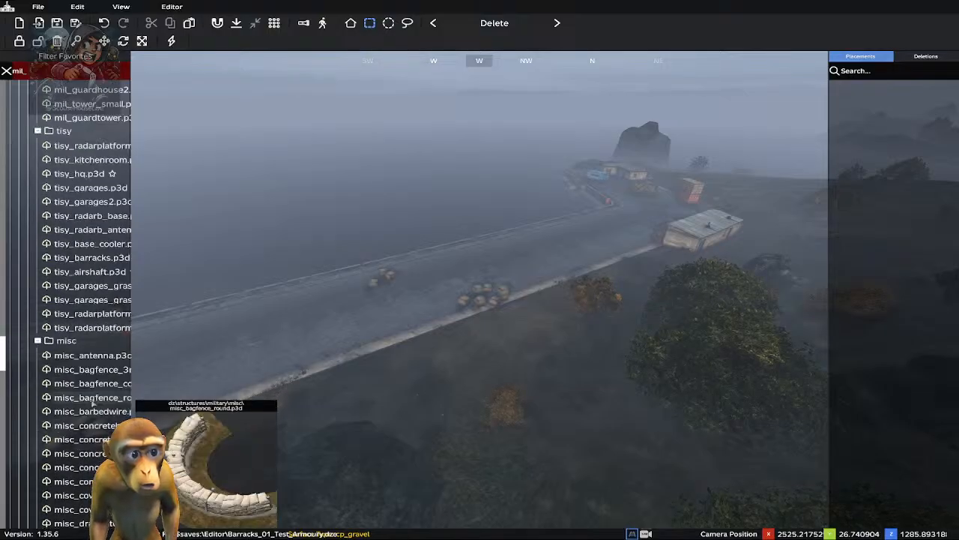
scroll(93, 402, down, 4)
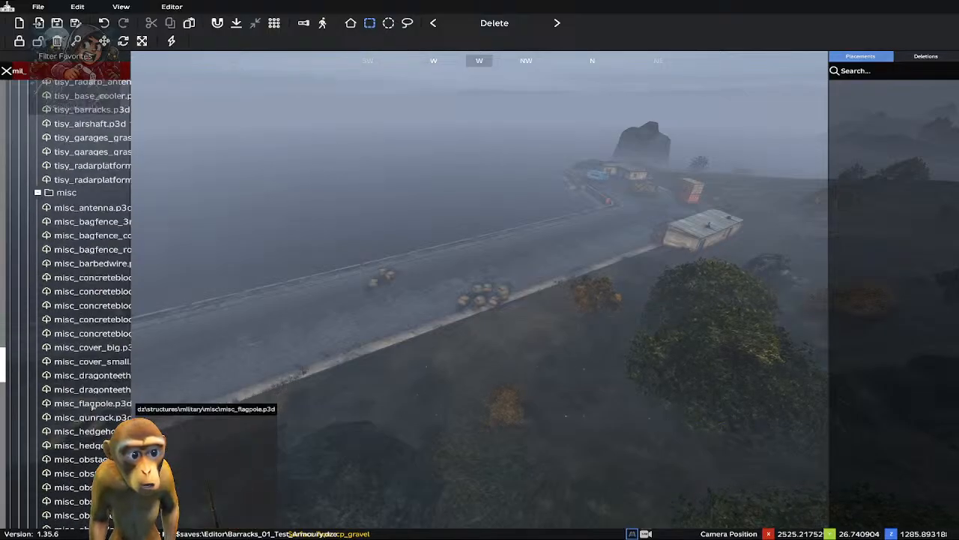
scroll(92, 405, down, 4)
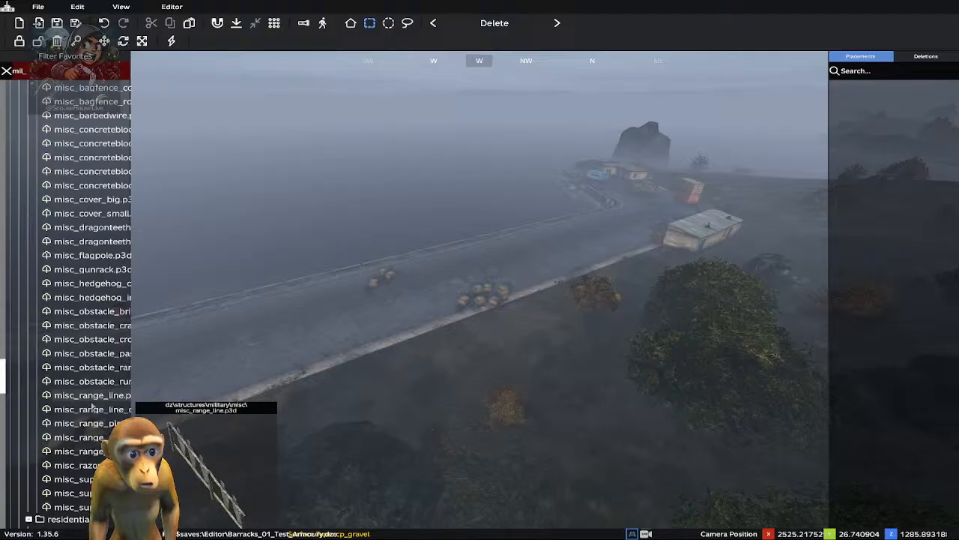
scroll(92, 406, down, 2)
scroll(92, 406, down, 2)
scroll(92, 405, down, 2)
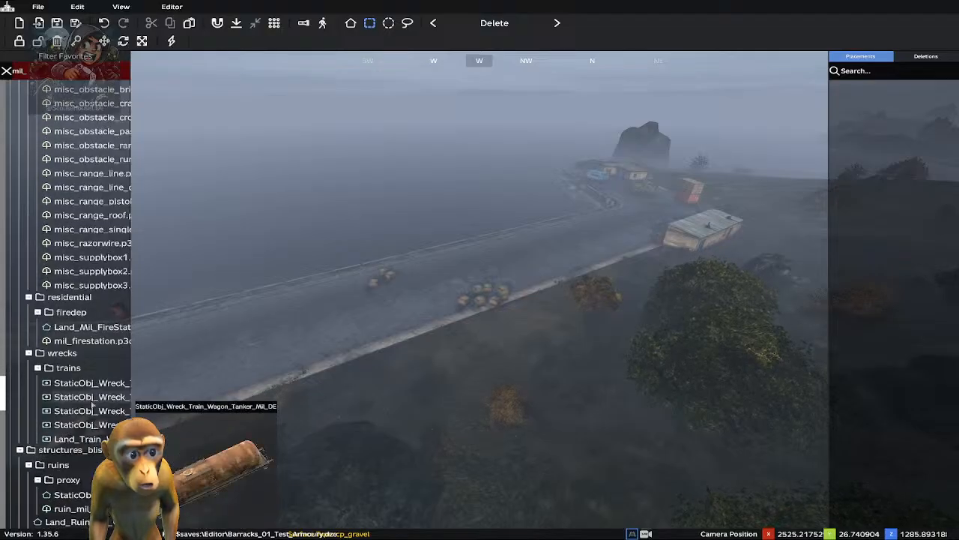
Find StaticObj_Wall_MilCnc_4 among the structures_bliss walls and place one section on the landward edge of the concrete pier
scroll(91, 399, down, 2)
scroll(91, 419, down, 1)
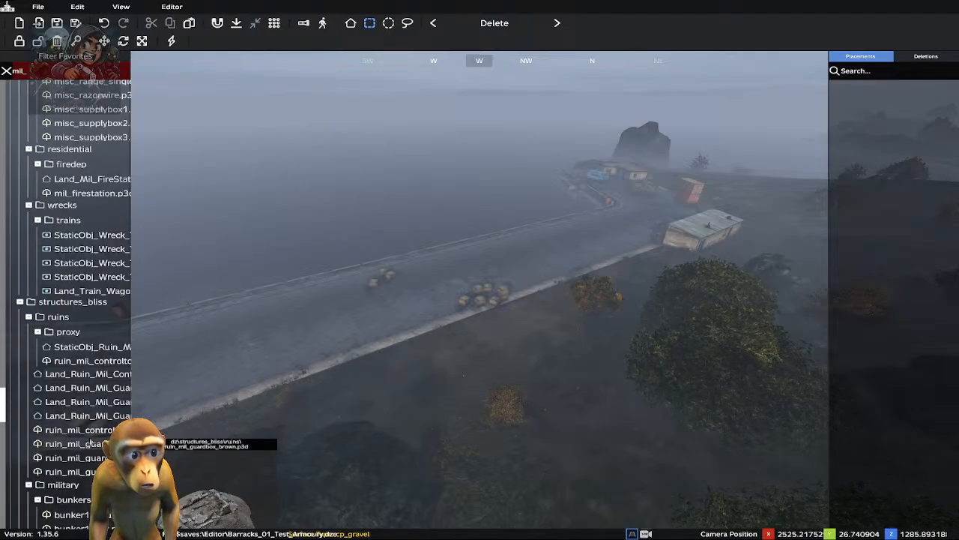
scroll(91, 442, down, 3)
scroll(91, 438, down, 3)
scroll(93, 435, down, 3)
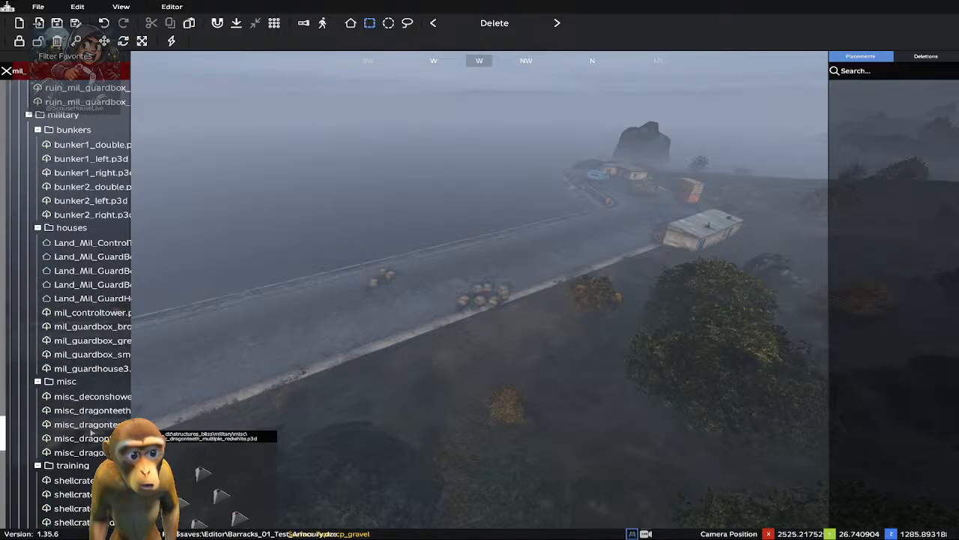
scroll(92, 433, down, 4)
scroll(91, 427, down, 2)
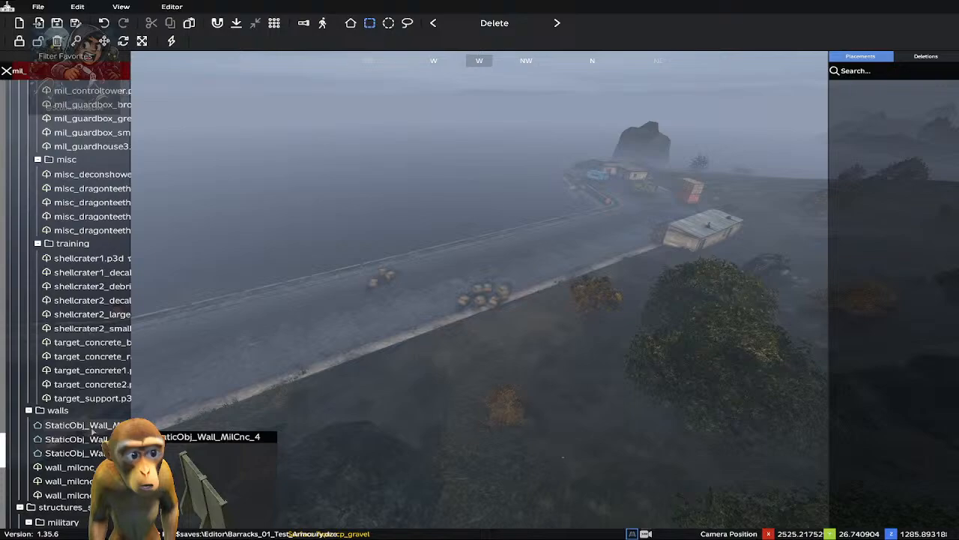
click(90, 425)
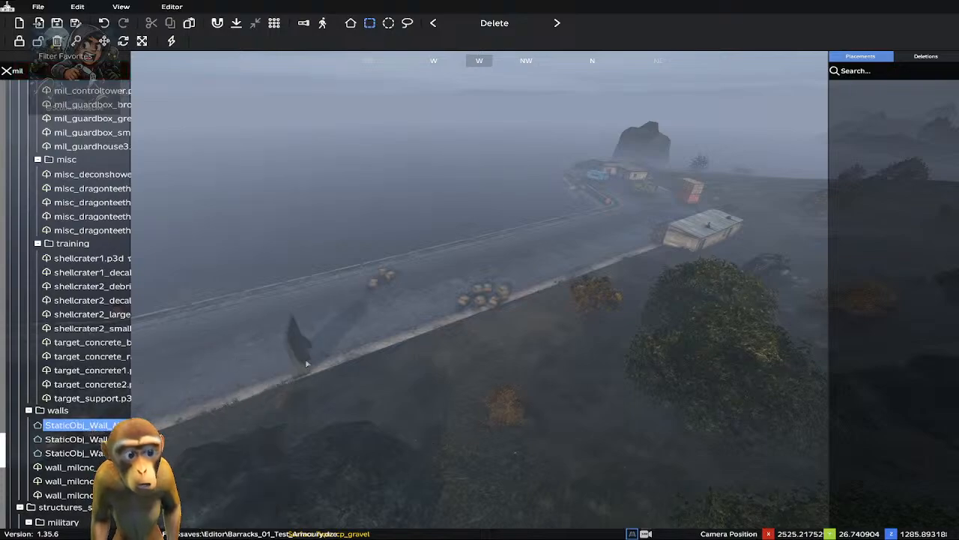
key(w)
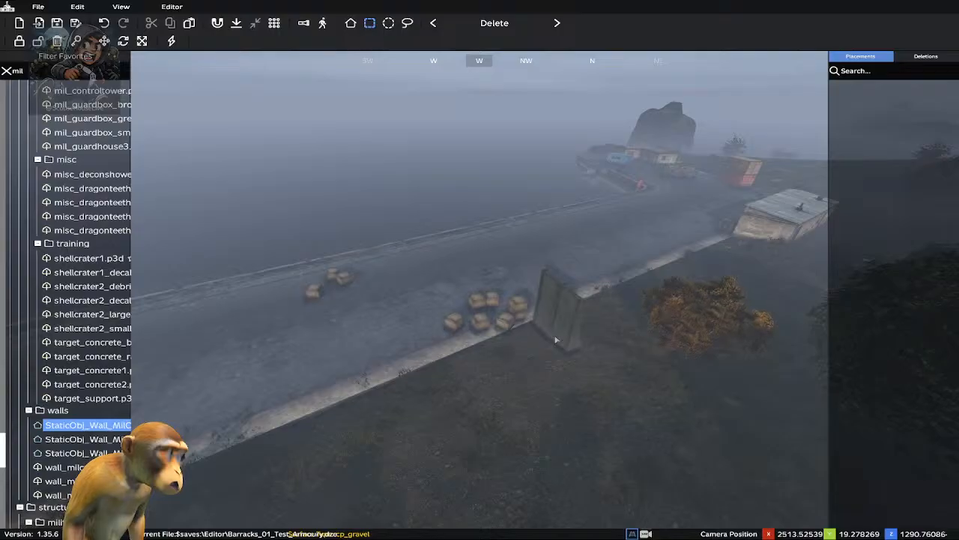
key(d)
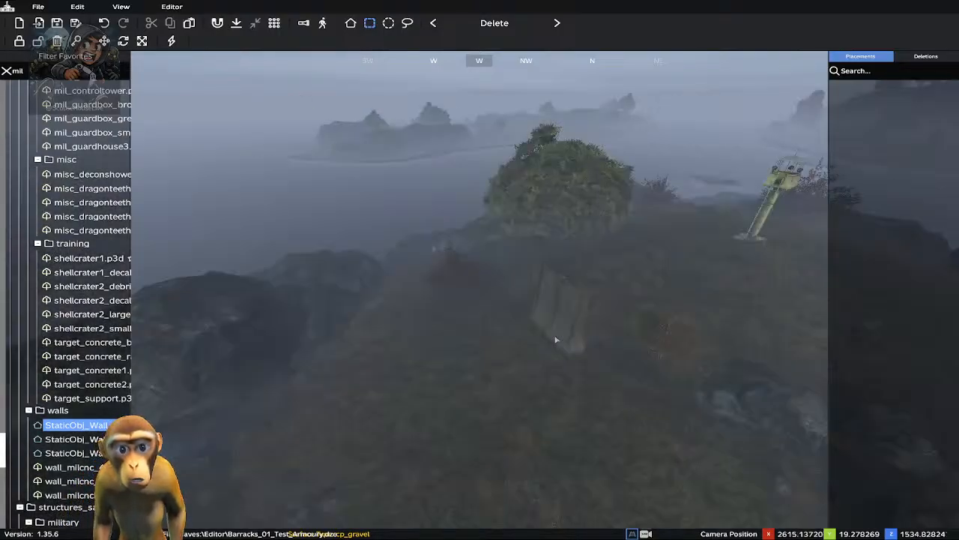
key(a)
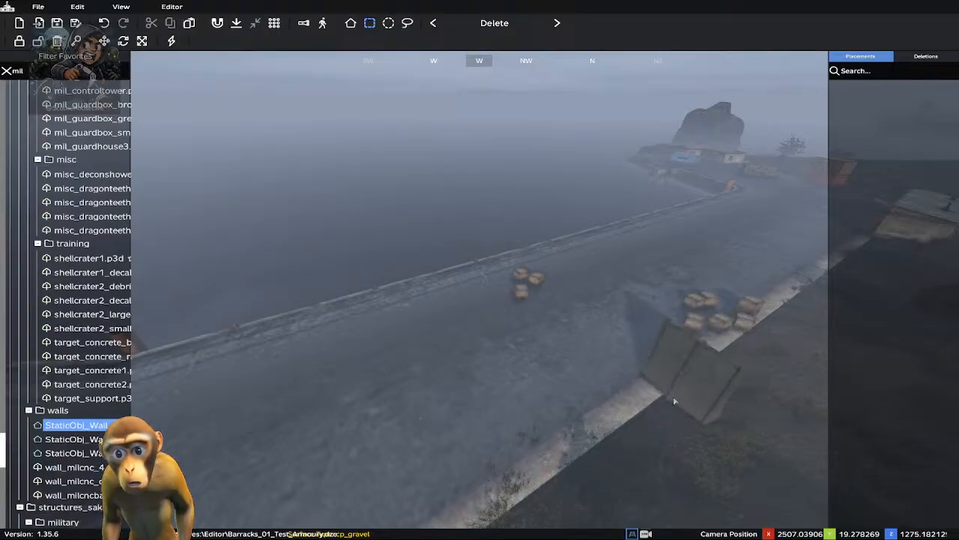
click(673, 395)
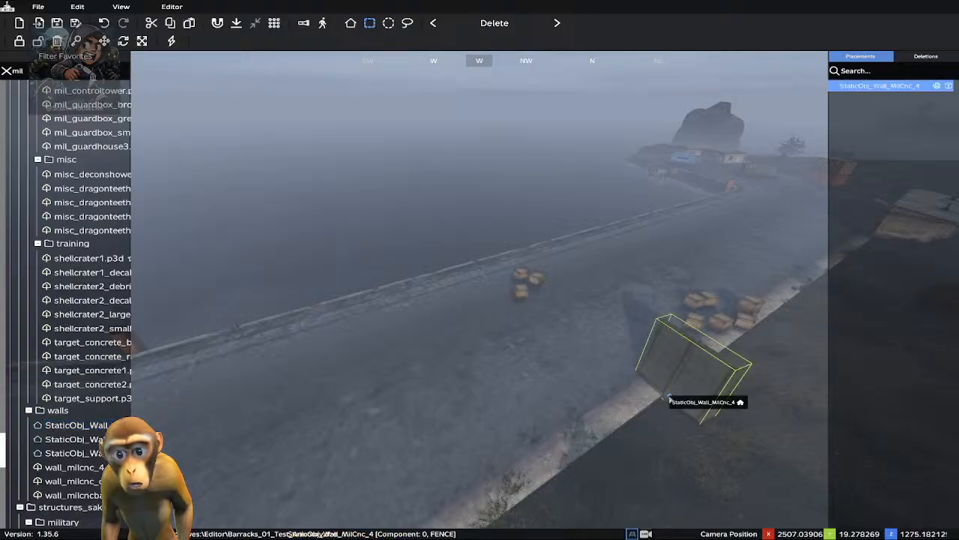
Nudge the placed wall section slightly on the pier's edge and check its properties
mouse_move(669, 398)
mouse_down()
mouse_move(679, 397)
mouse_move(668, 396)
mouse_up()
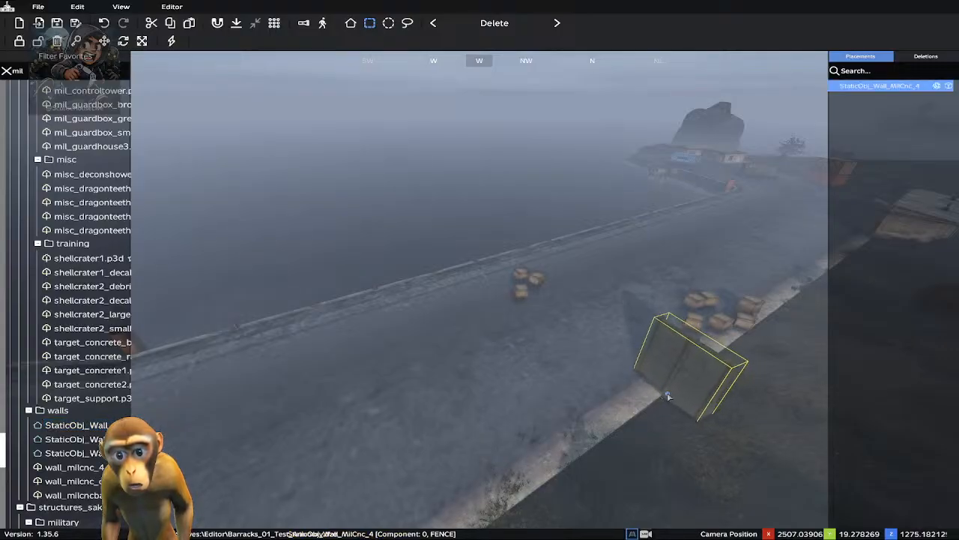
click(668, 396)
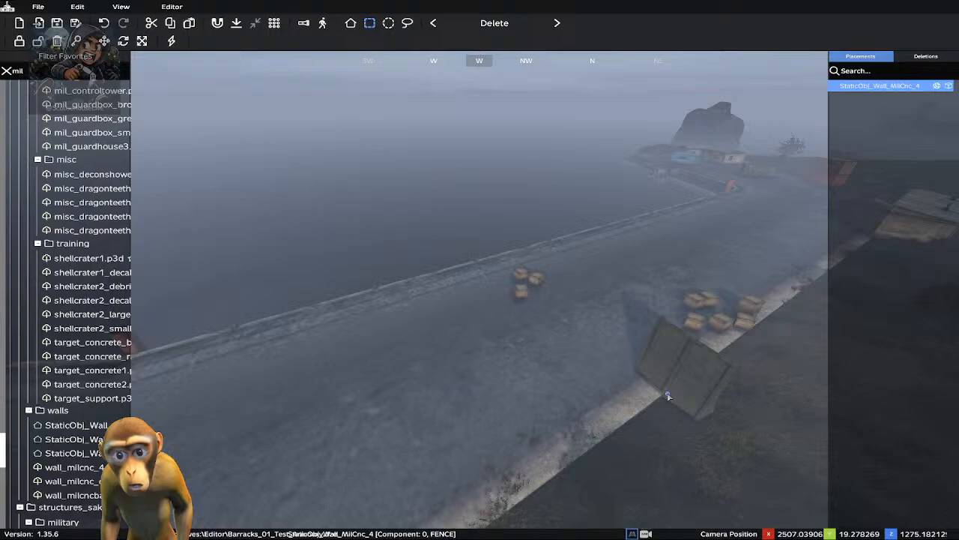
click(668, 396)
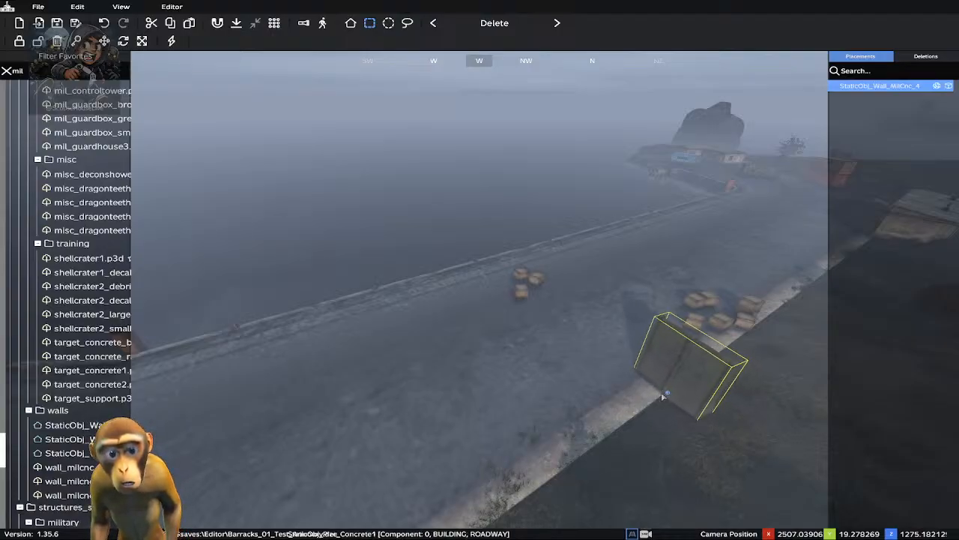
double_click(667, 393)
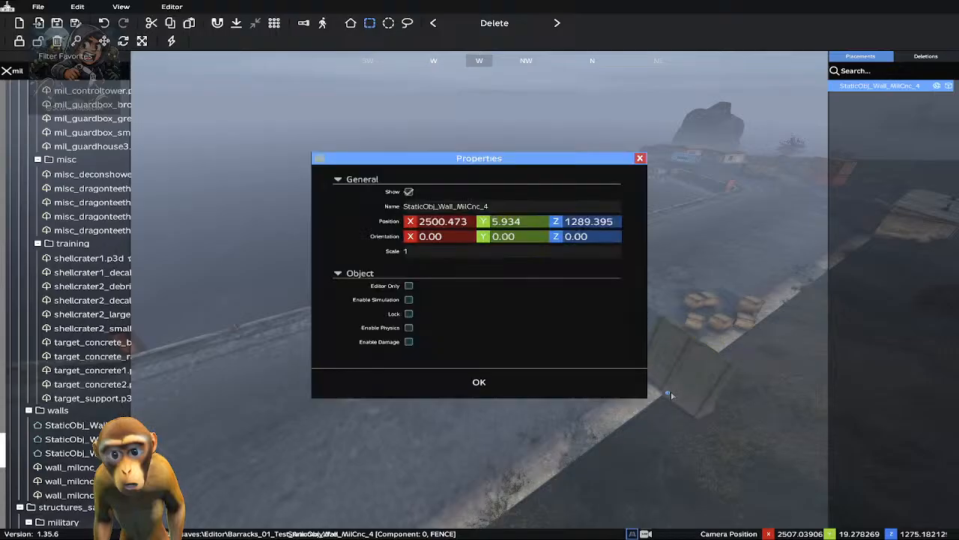
click(479, 382)
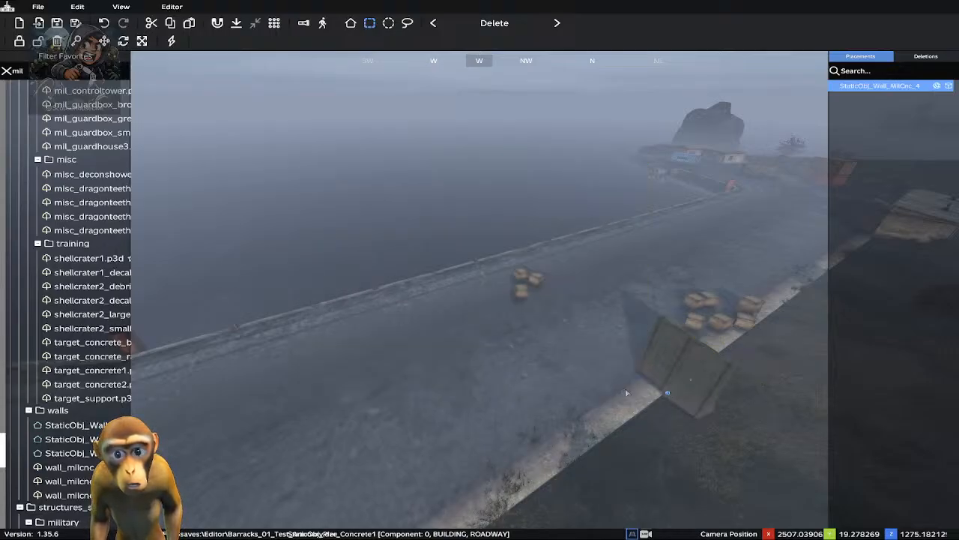
Duplicate the wall section and move the copy along the pier's edge, a short gap away from the original
click(669, 393)
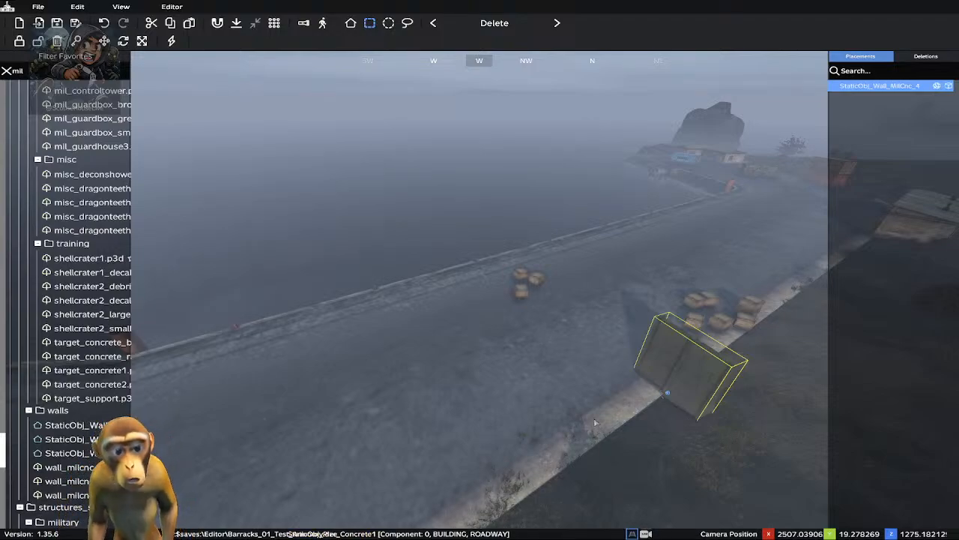
right_click(669, 395)
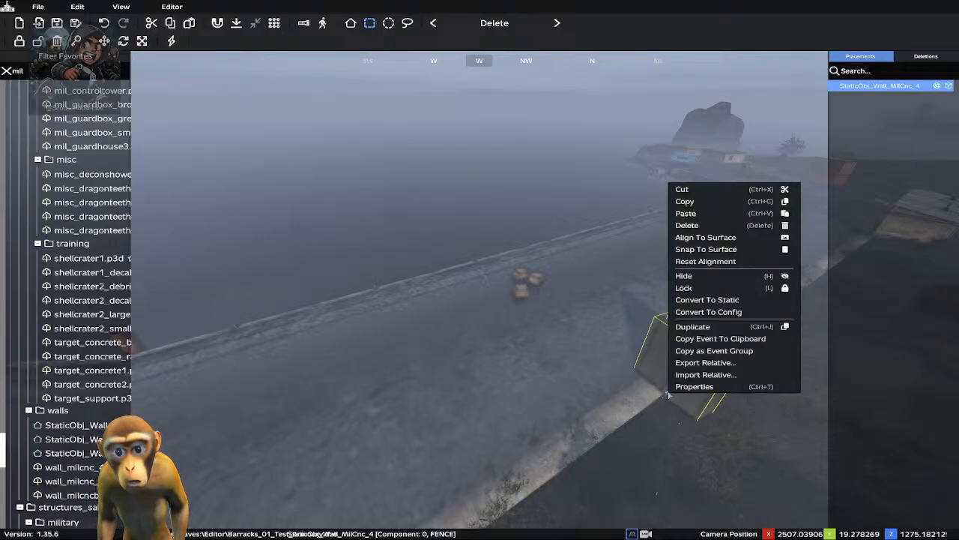
click(695, 331)
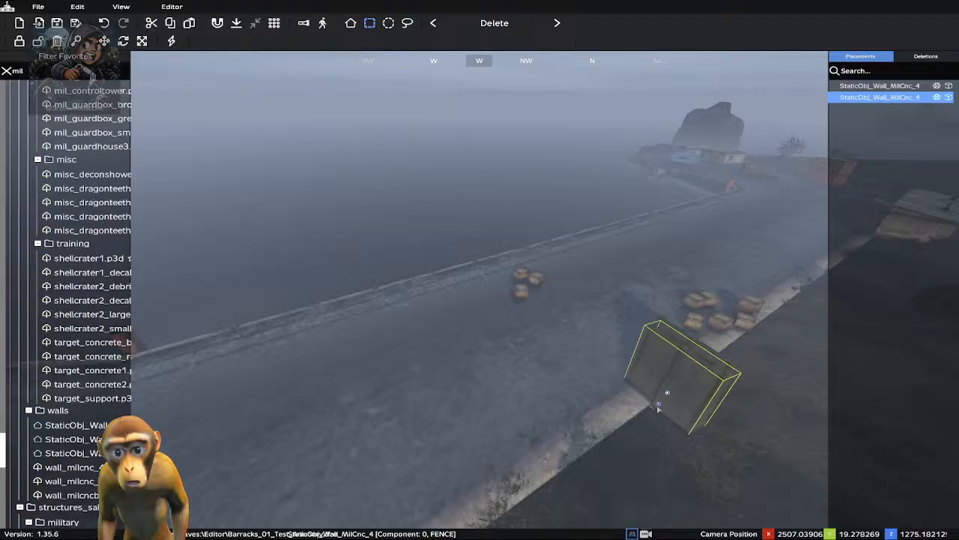
drag(658, 407, 602, 445)
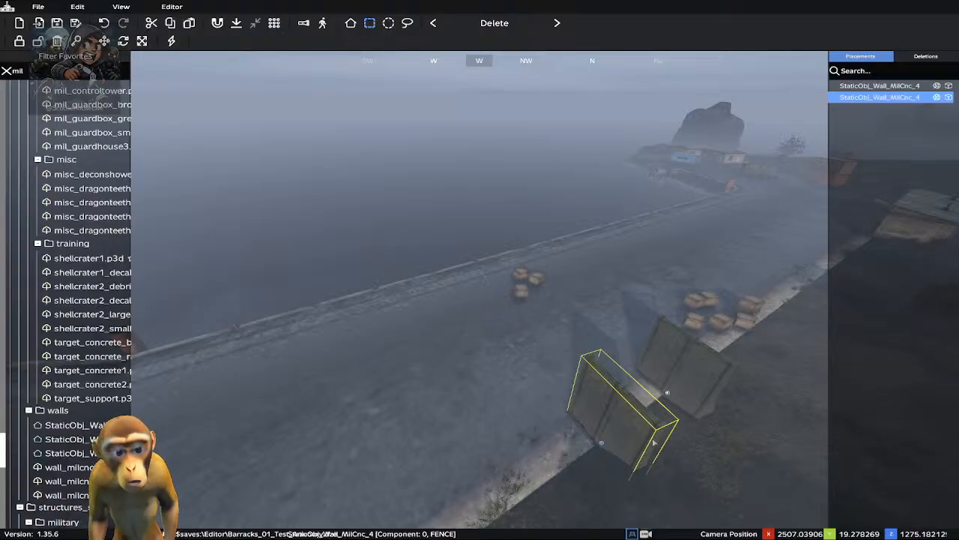
key(d)
click(392, 385)
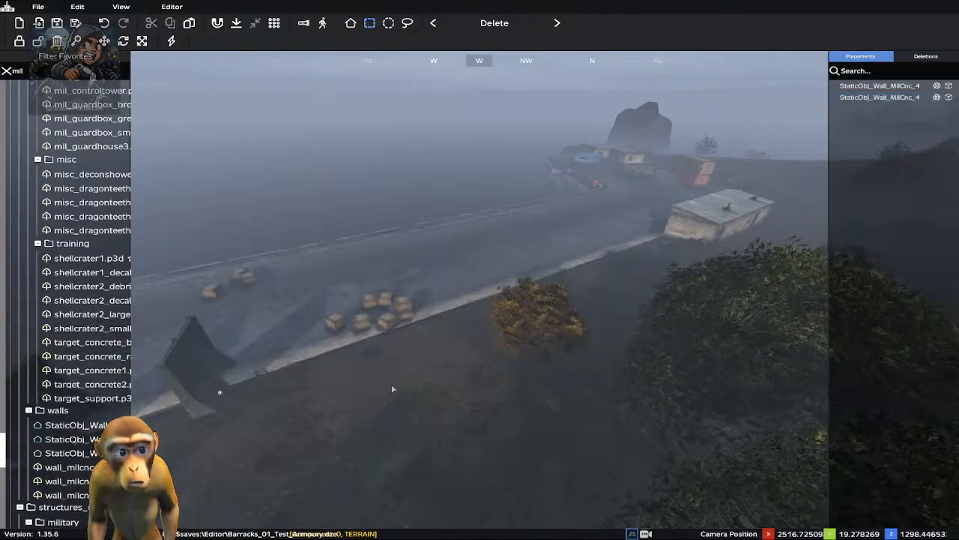
Check the properties of the wall section farther from the crates on the pier's landward edge
right_drag(330, 384, 219, 406)
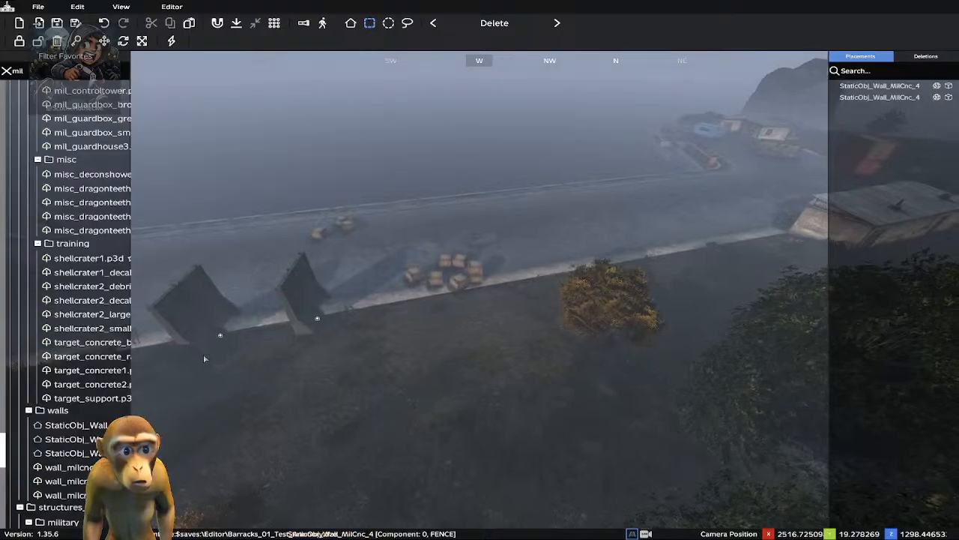
right_drag(281, 369, 242, 334)
key(a)
key(d)
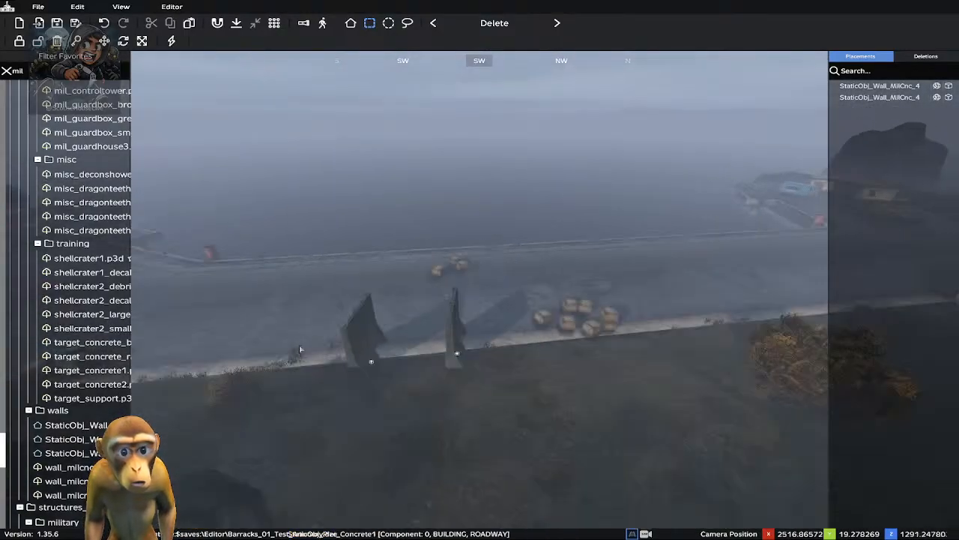
key(a)
key(w)
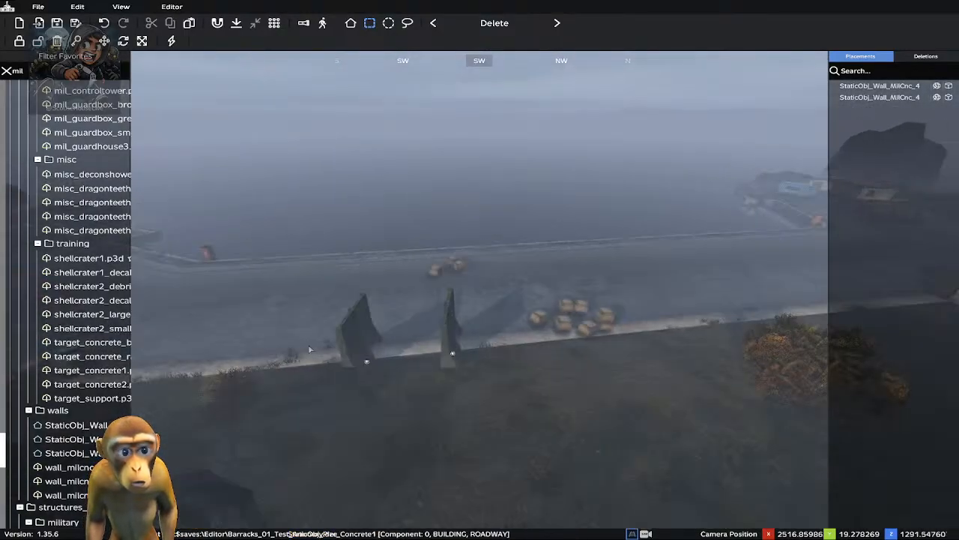
click(368, 364)
double_click(367, 363)
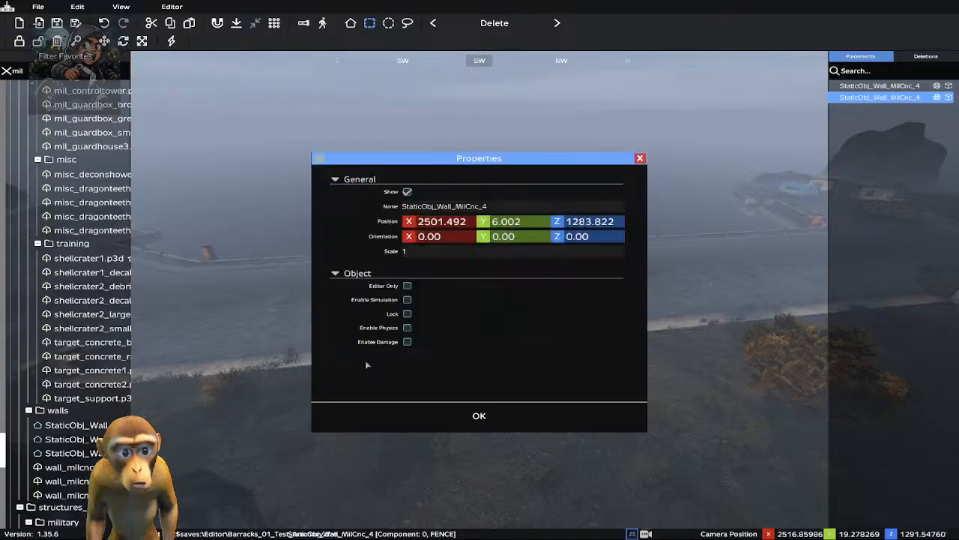
click(461, 415)
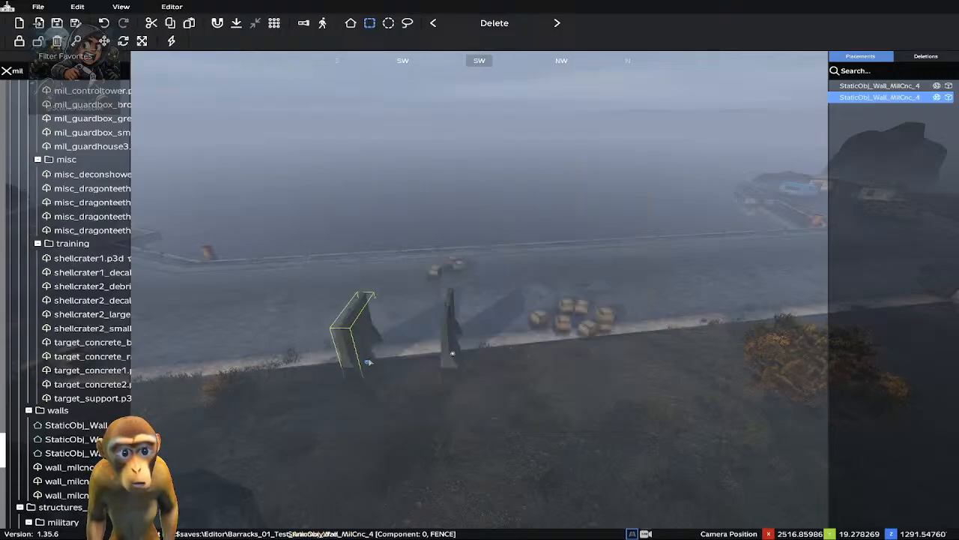
Show the move, rotate and scale gizmos in turn on the selected wall section and turn them off again
key(1)
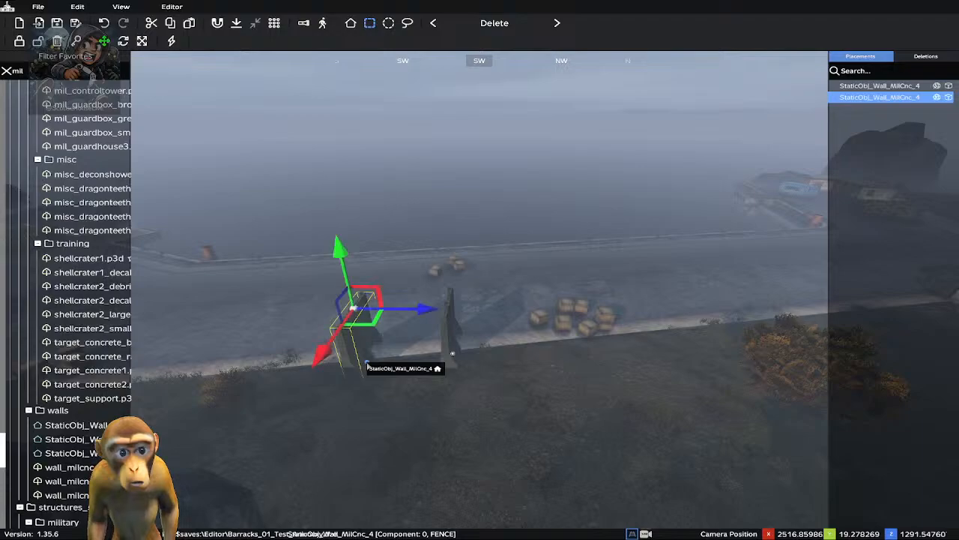
key(2)
key(3)
key(3)
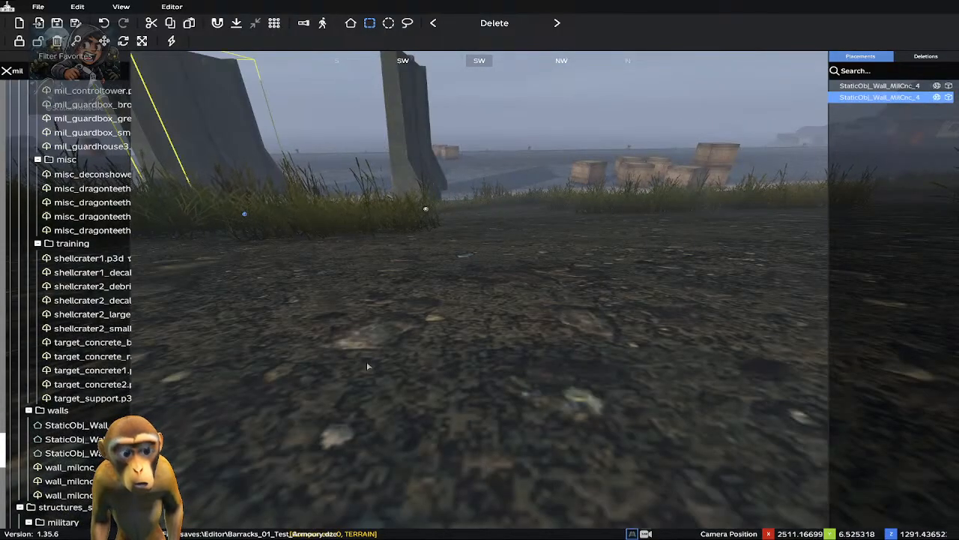
Inspect the two wall sections from ground level and from the seaward side of the pier
key(a)
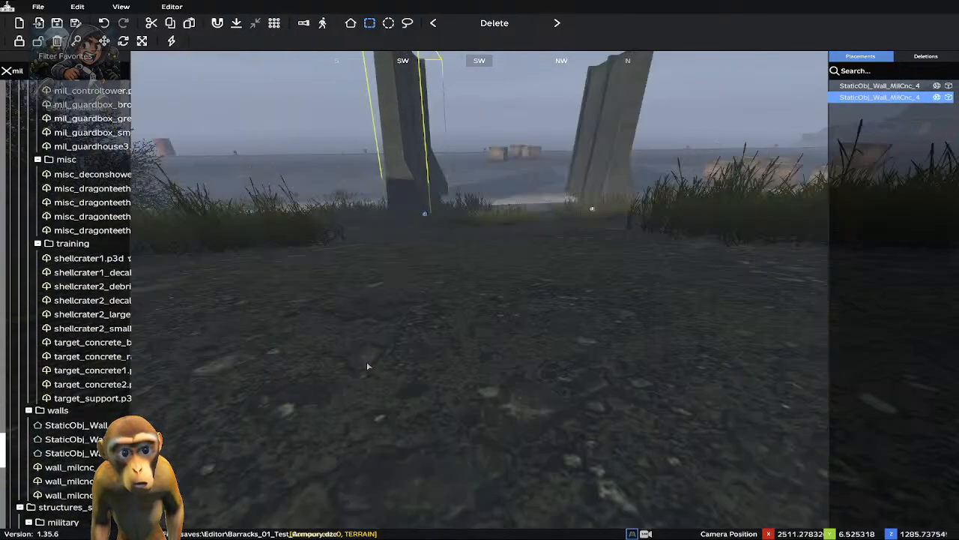
key(w)
key(w)
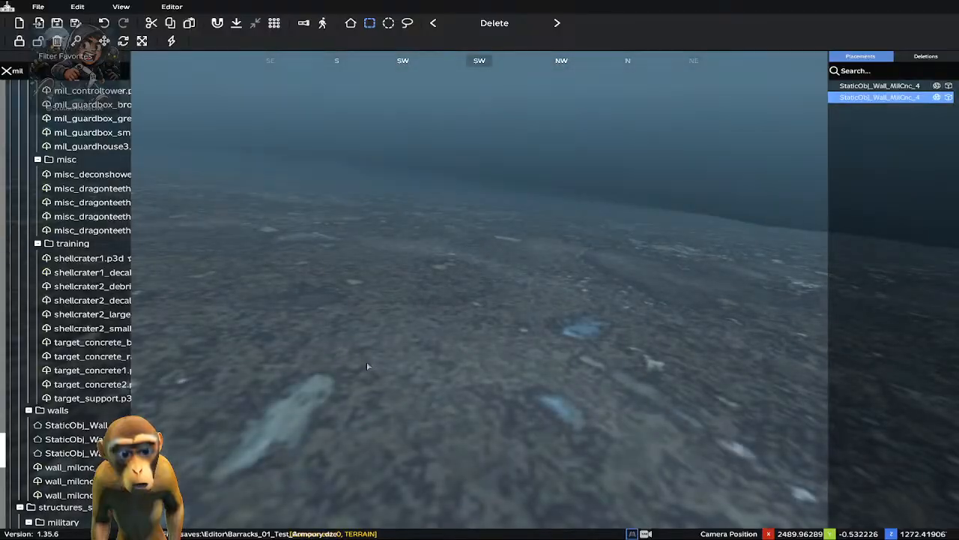
key(q)
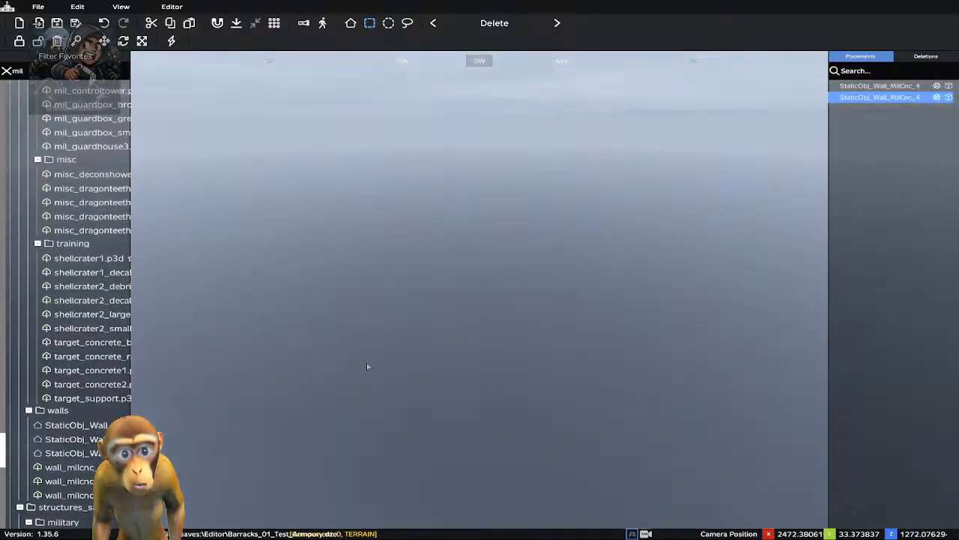
right_drag(367, 366, 496, 209)
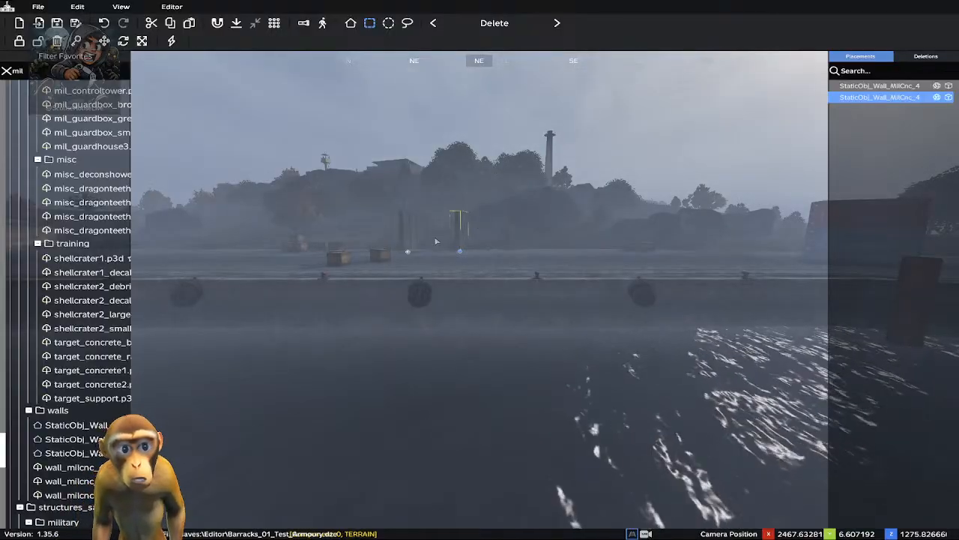
key(q)
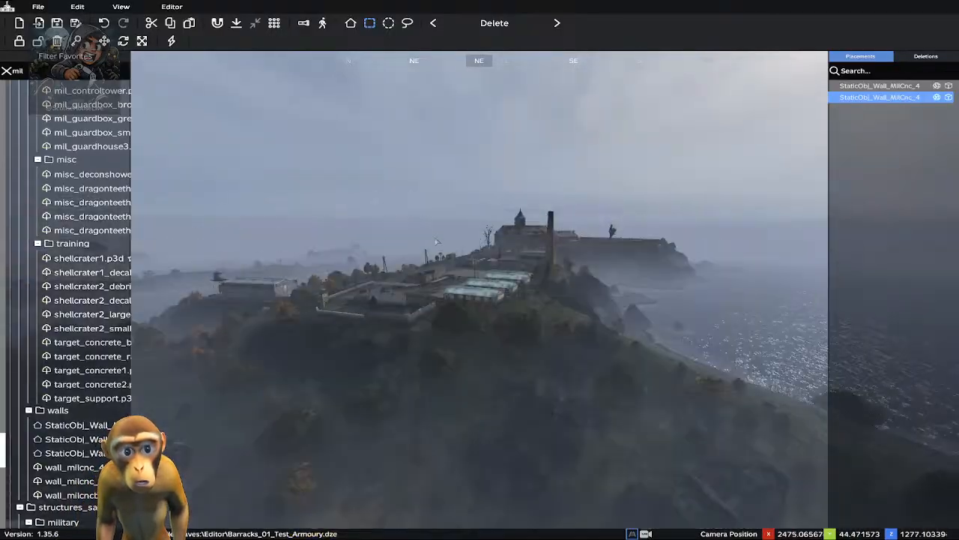
key(z)
key(z)
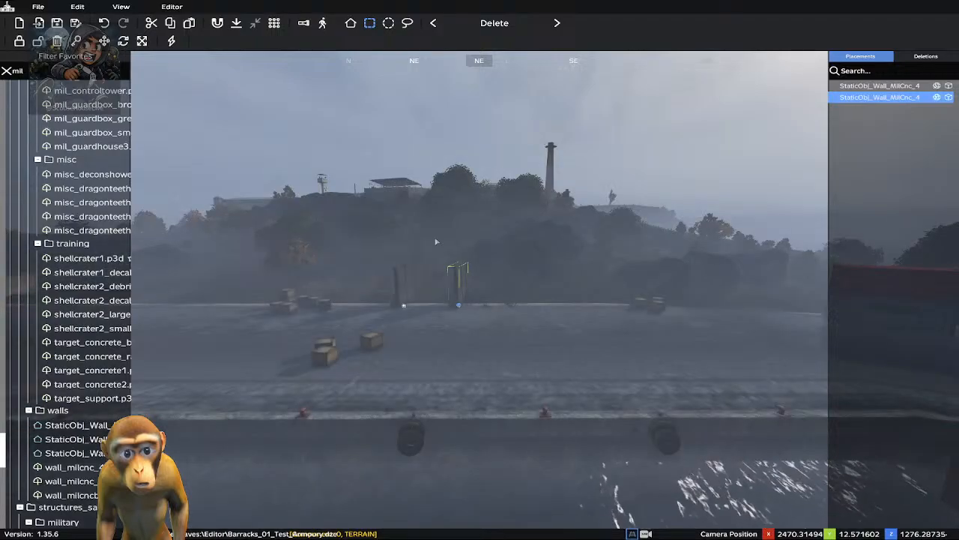
key(w)
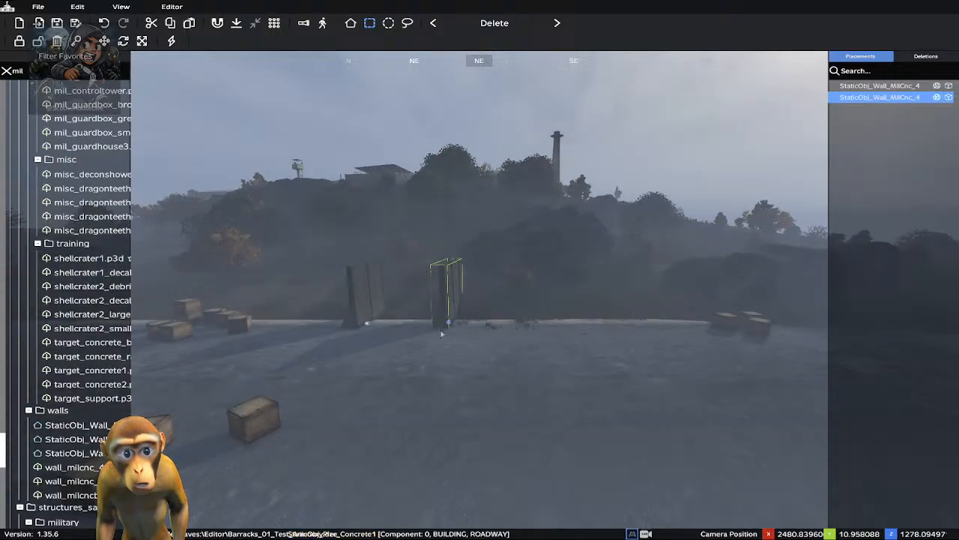
Slide the selected wall section back and forth along the pier's landward edge and look at its available object actions
mouse_move(448, 324)
mouse_down()
mouse_move(469, 325)
mouse_move(427, 325)
mouse_move(443, 321)
mouse_up()
right_click(443, 321)
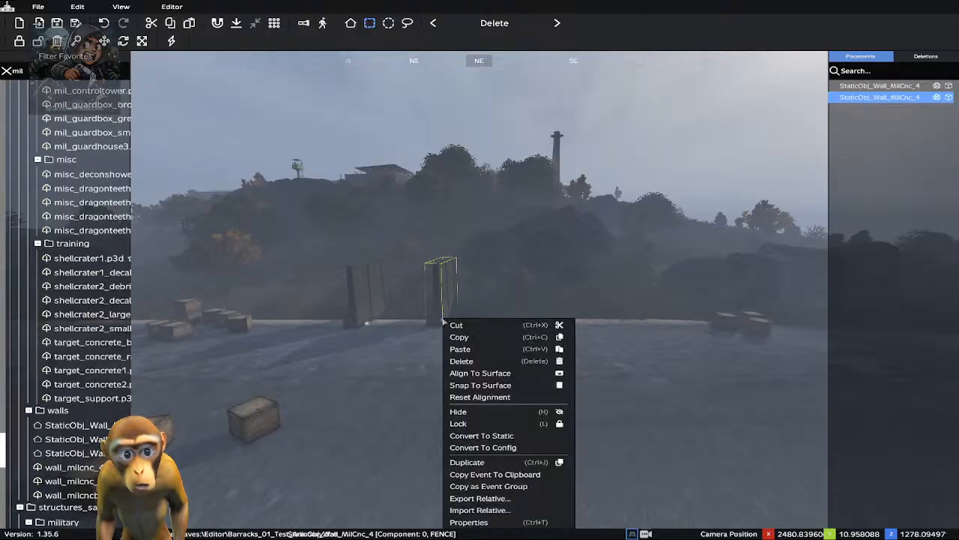
click(428, 317)
right_click(441, 322)
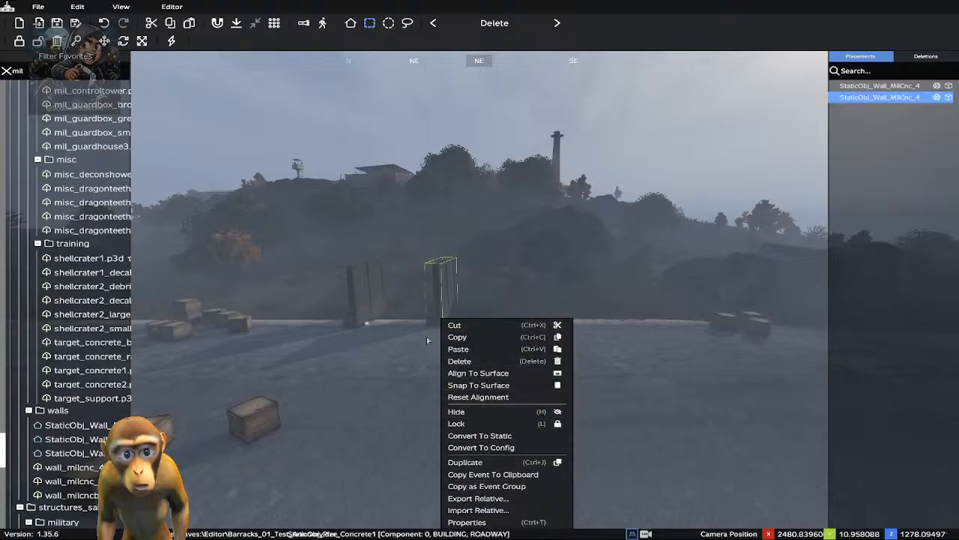
click(427, 340)
click(444, 321)
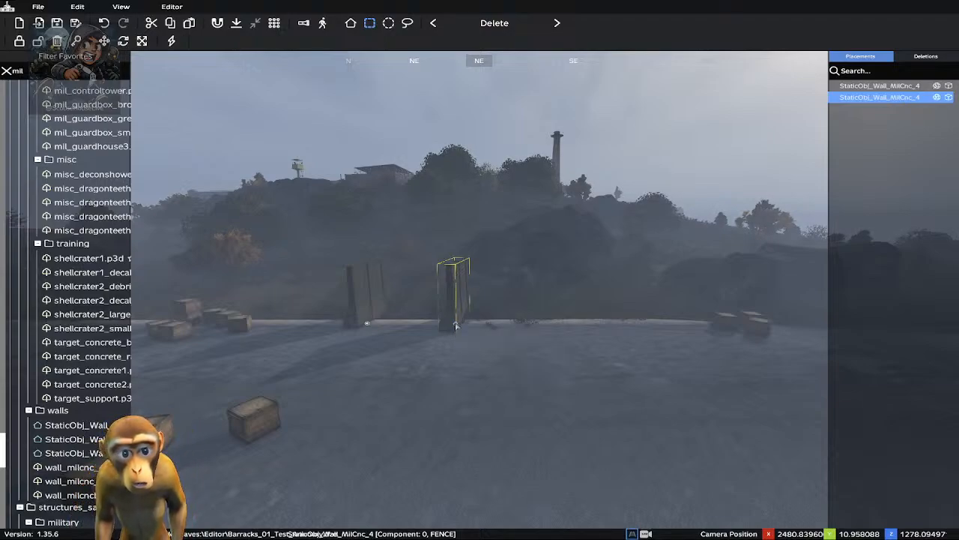
mouse_move(456, 324)
mouse_down()
mouse_move(416, 294)
mouse_move(461, 324)
mouse_up()
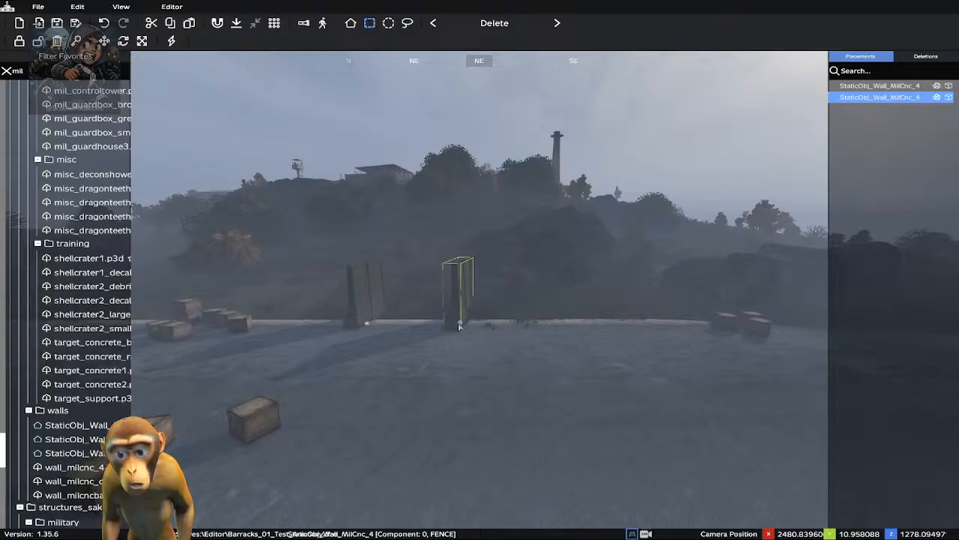
drag(460, 327, 459, 327)
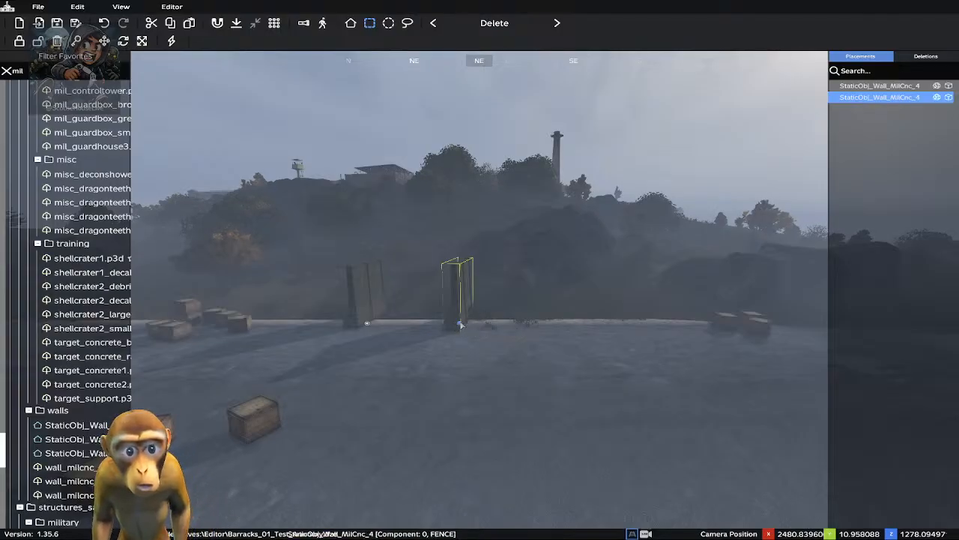
drag(461, 327, 445, 328)
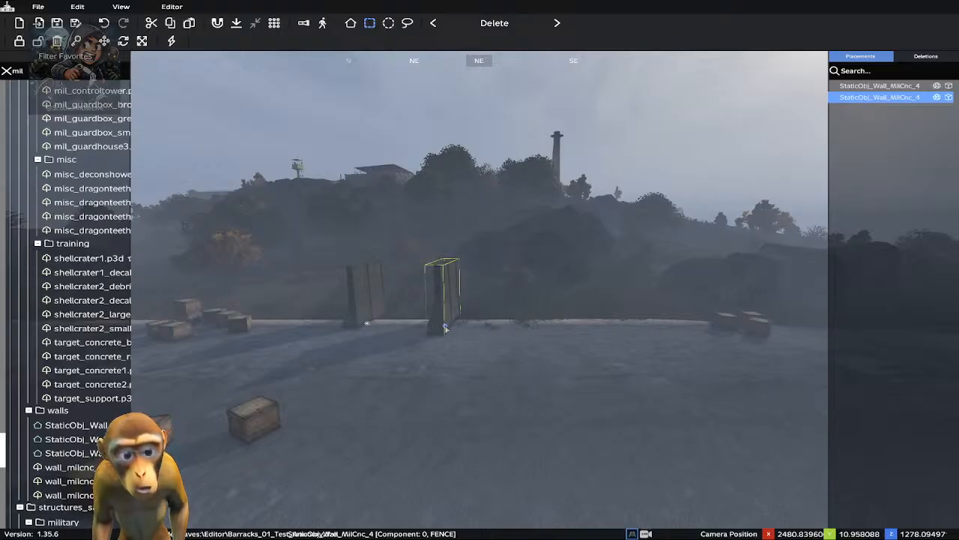
Pull the selected wall section away from the landward edge onto the open surface of the pier
key(w)
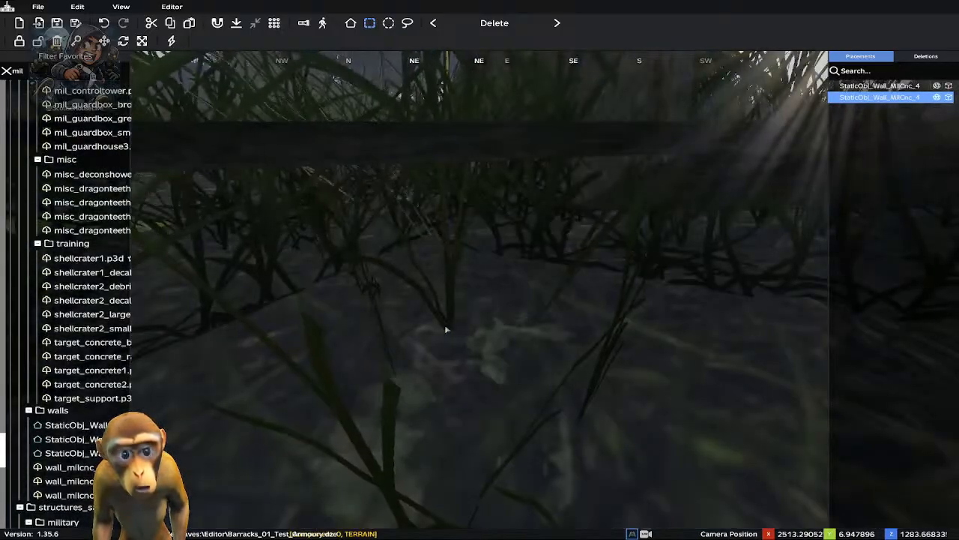
key(w)
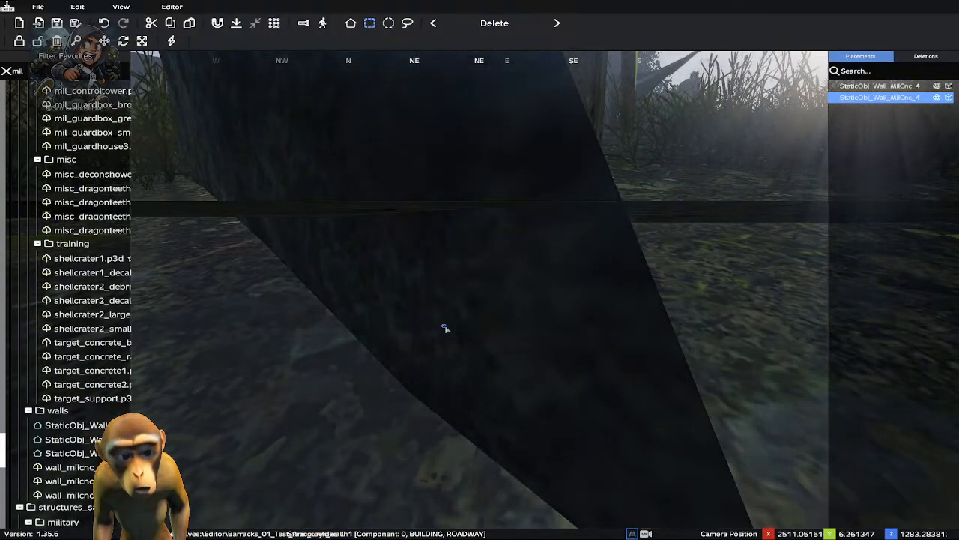
key(s)
key(s)
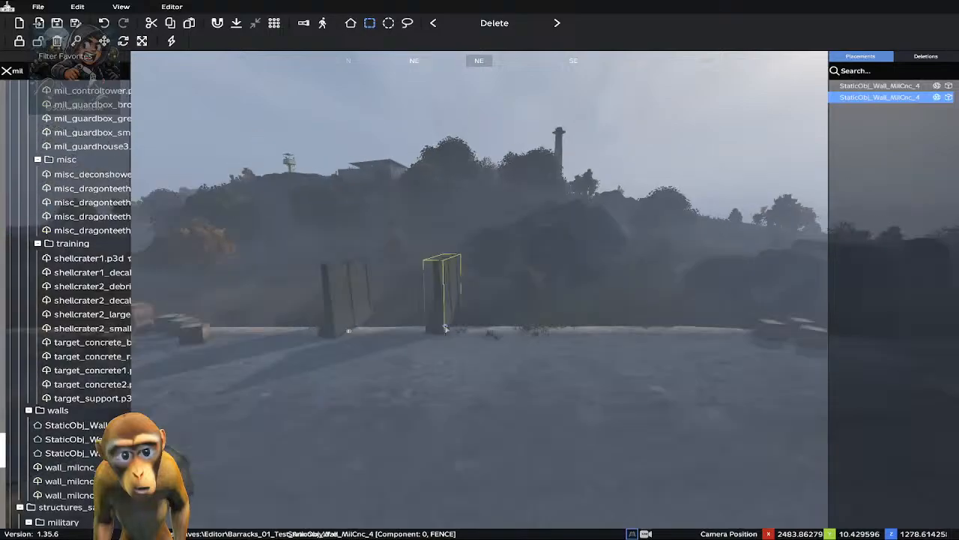
drag(445, 327, 475, 381)
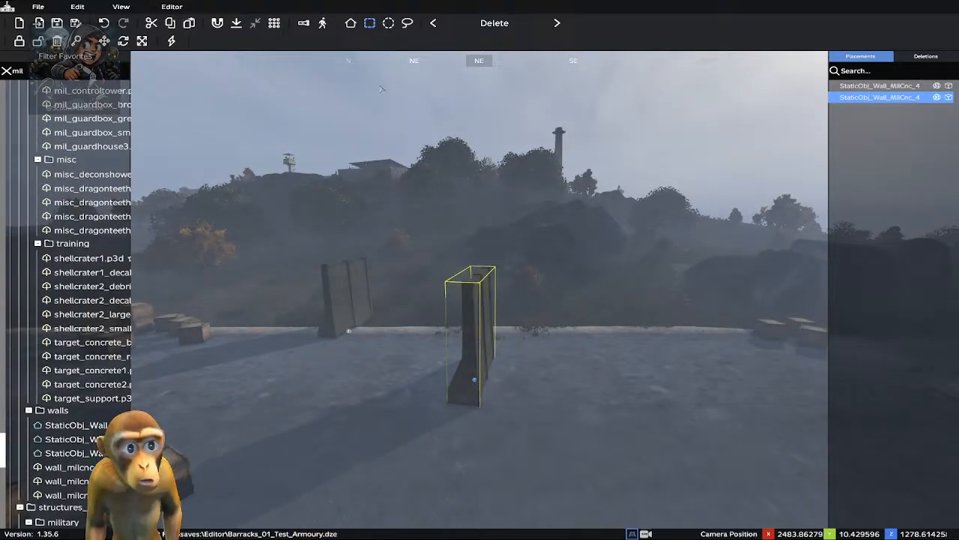
click(323, 23)
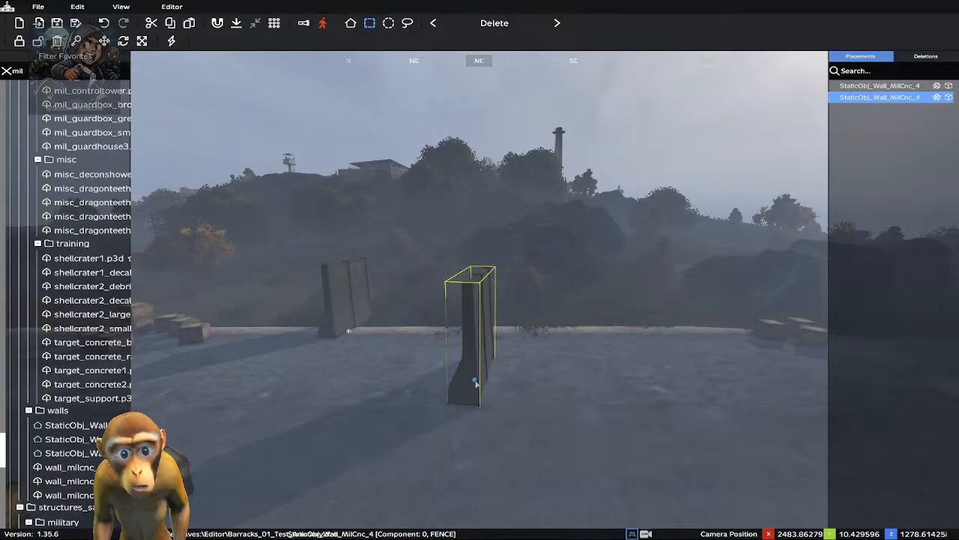
drag(475, 382, 477, 371)
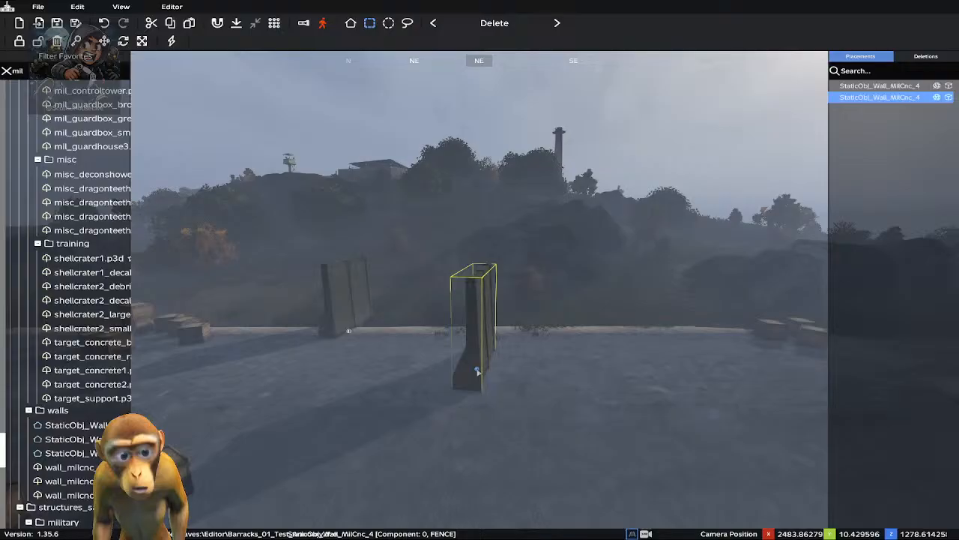
Rotate the selected wall section about its vertical axis until it runs parallel to the pier, and set it back on the landward edge
key(r)
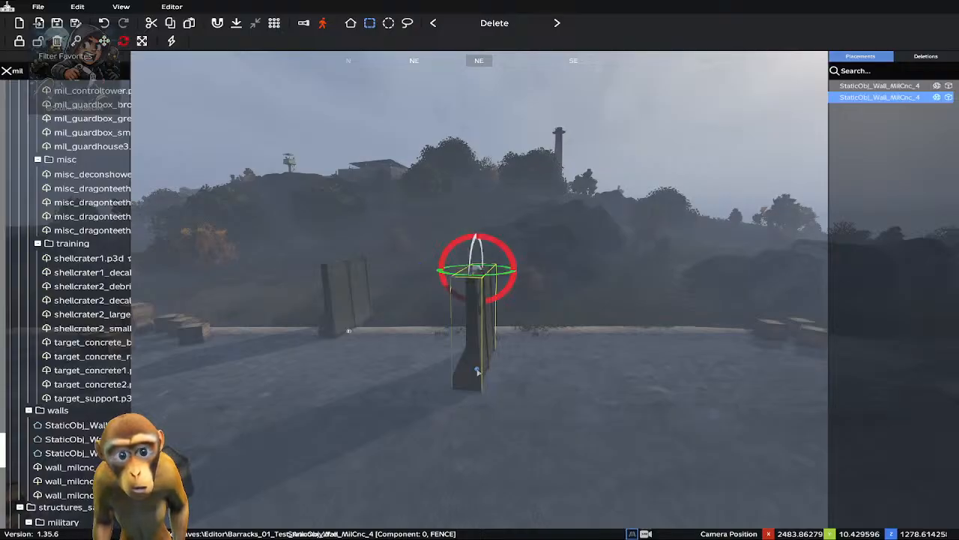
mouse_move(477, 371)
mouse_down()
mouse_move(499, 375)
mouse_move(472, 366)
mouse_up()
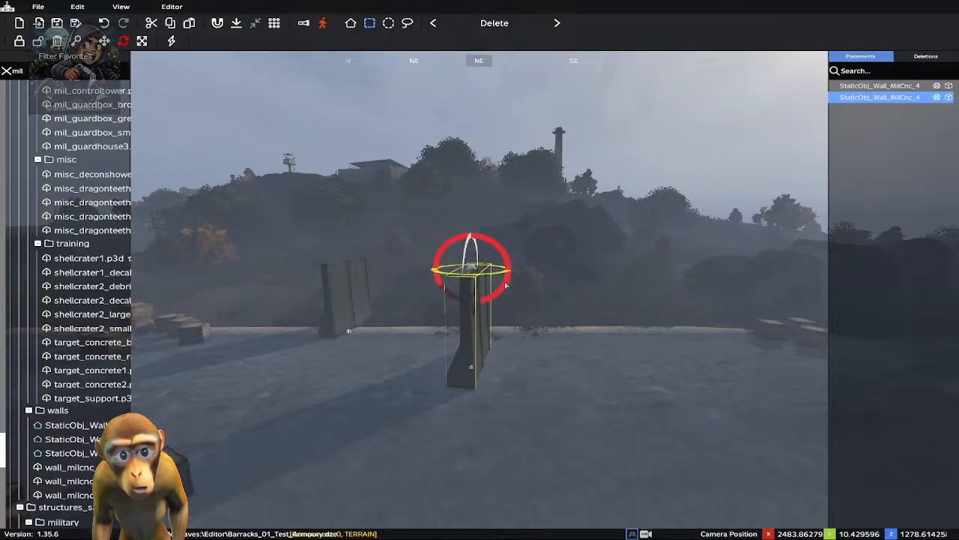
drag(505, 282, 488, 291)
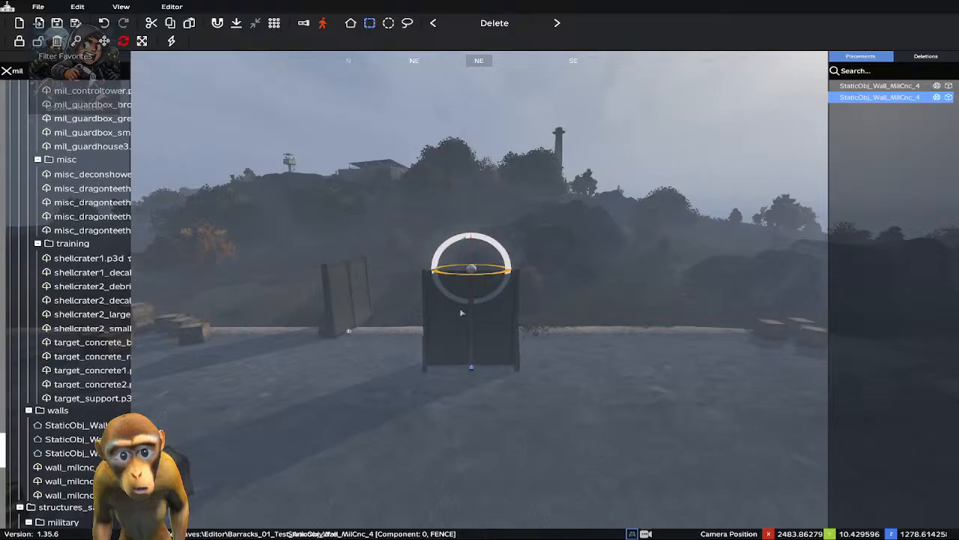
drag(471, 368, 461, 334)
click(471, 346)
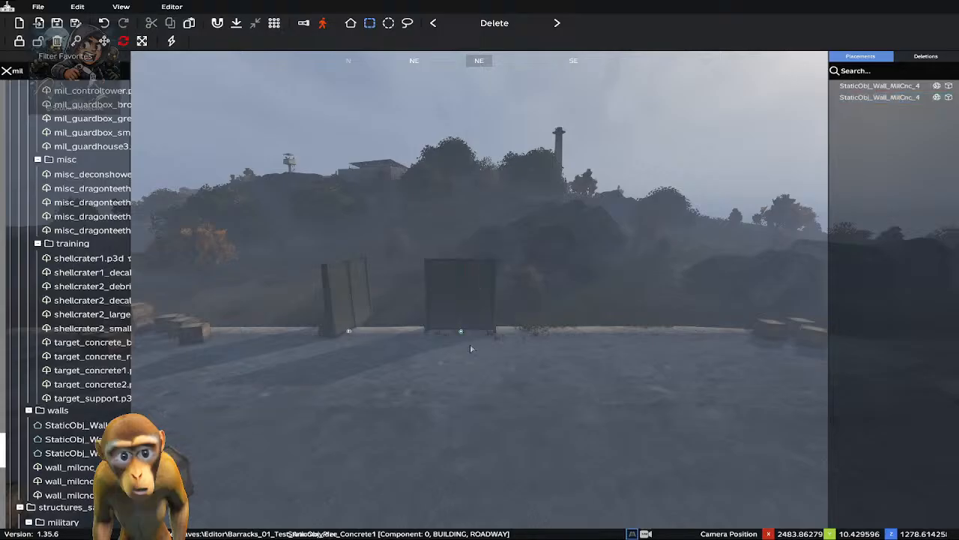
Rotate the other wall section parallel to the pier and place it on the landward edge directly against the first one
click(358, 299)
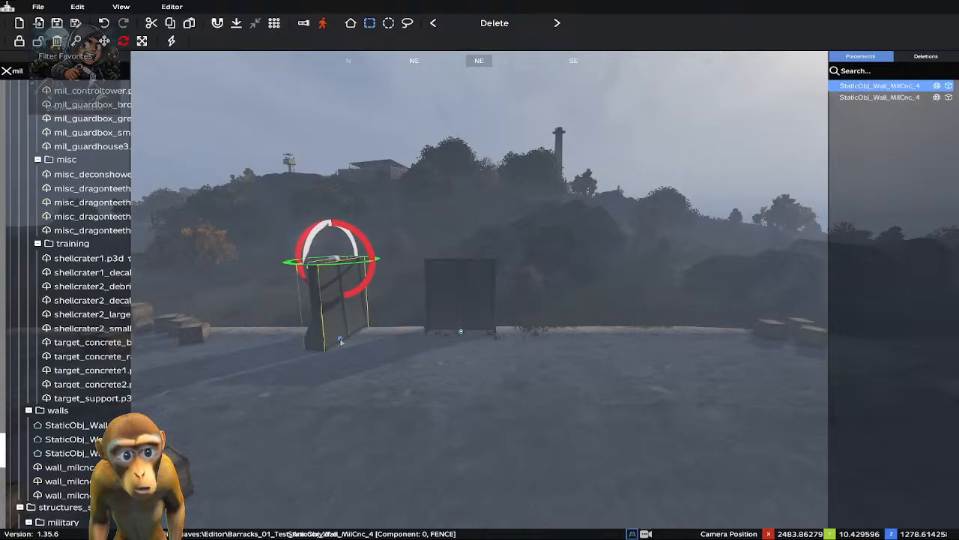
drag(377, 298, 334, 202)
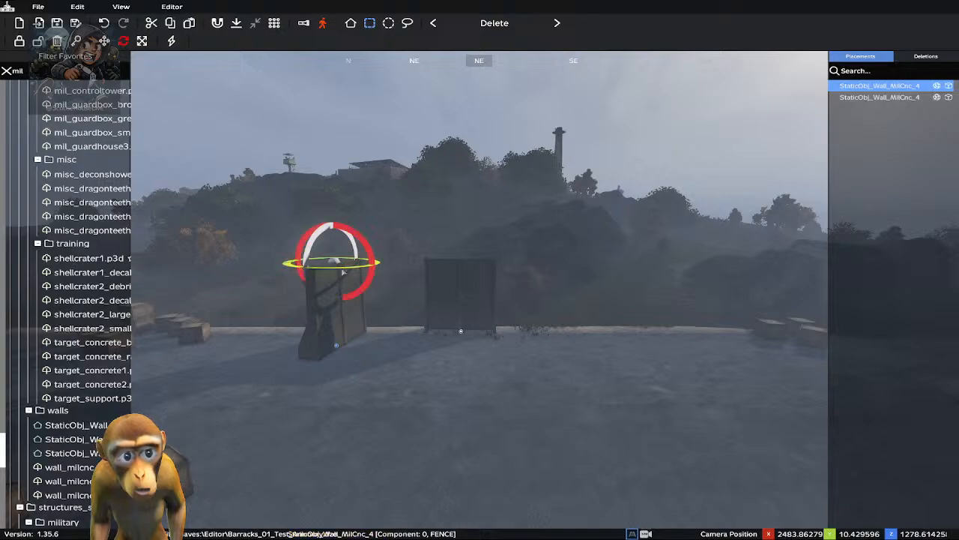
drag(342, 267, 311, 273)
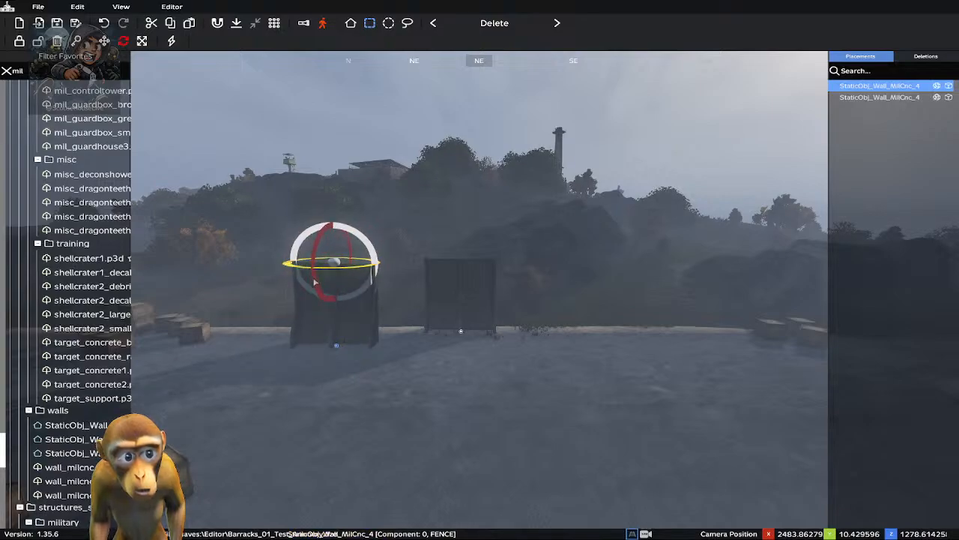
drag(337, 347, 389, 332)
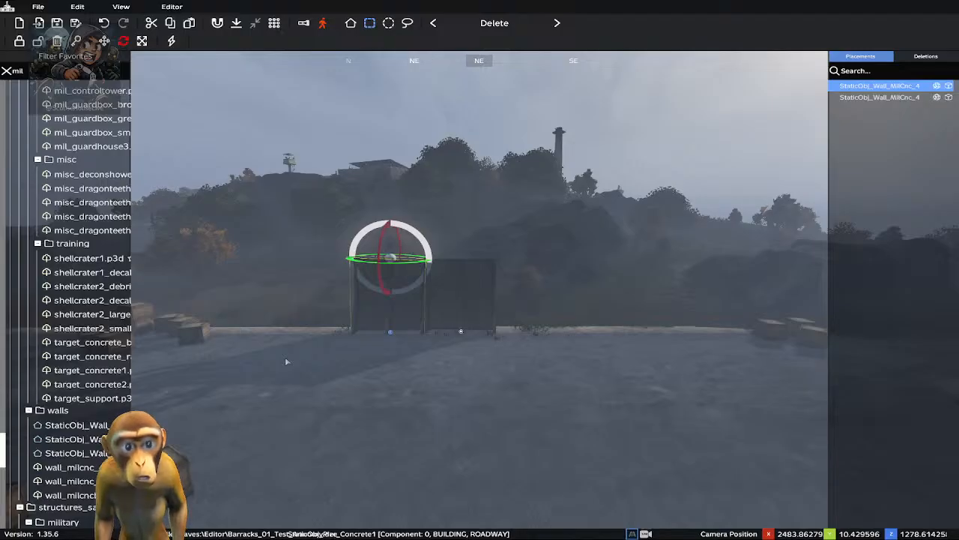
click(322, 23)
right_drag(349, 328, 295, 377)
key(d)
right_drag(347, 413, 179, 297)
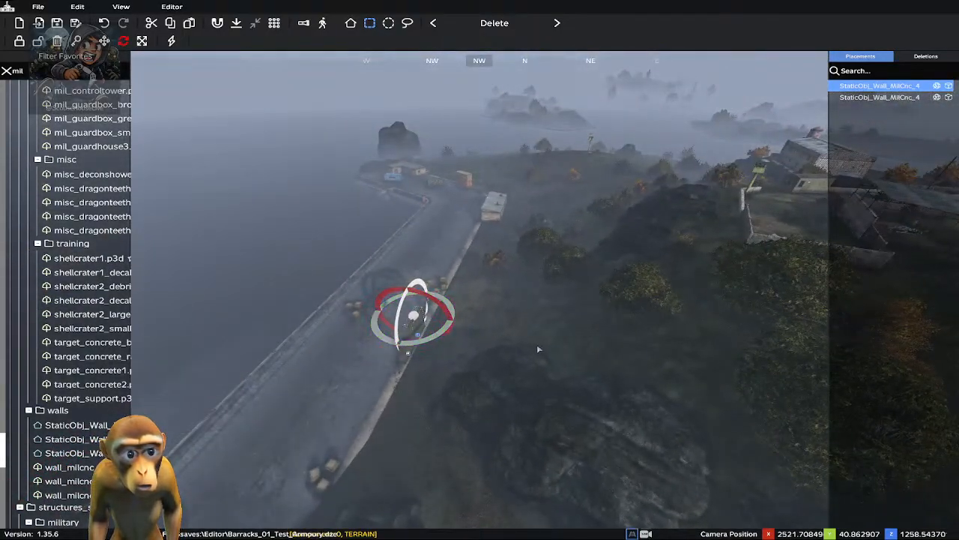
Nudge the selected wall section against its neighbour so the two line up along the pier's landward edge
right_drag(537, 347, 369, 349)
key(w)
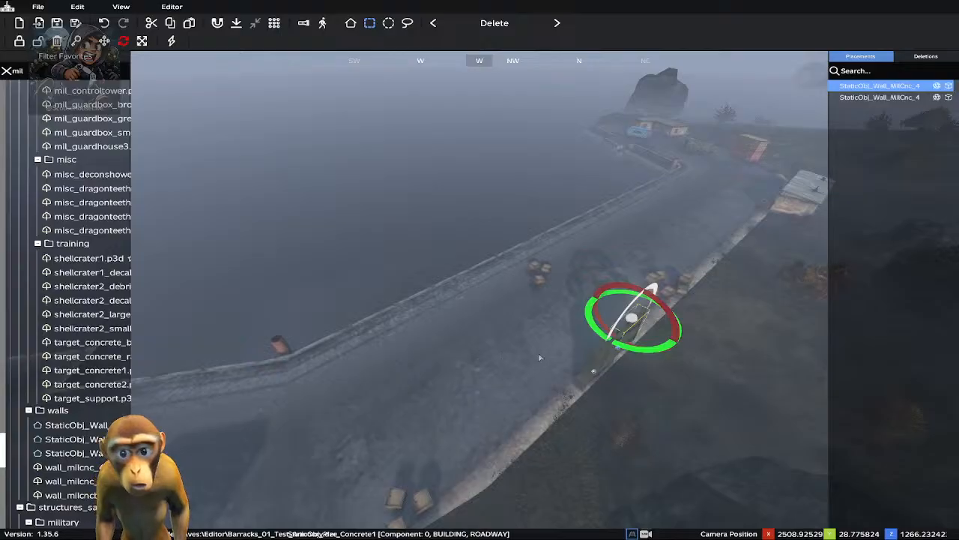
key(d)
right_drag(442, 283, 359, 270)
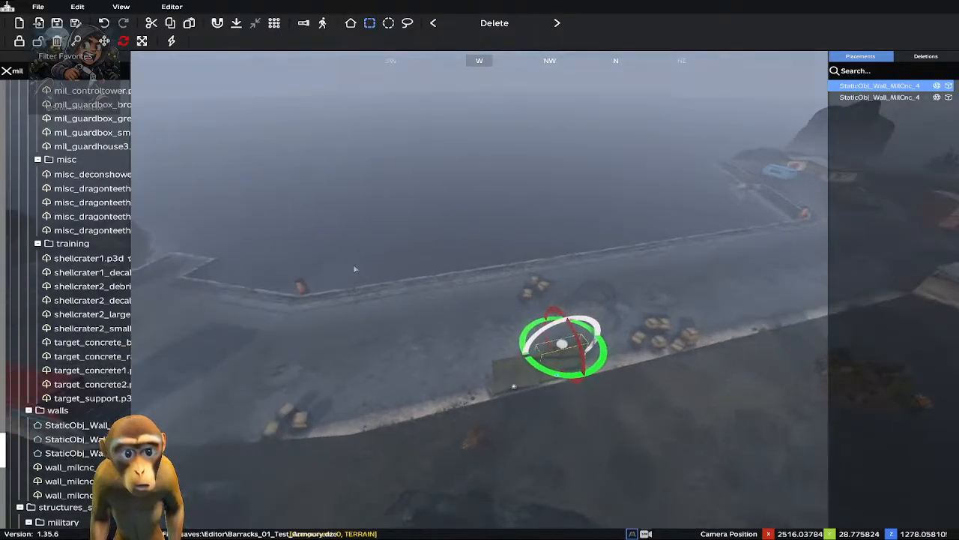
key(d)
right_drag(296, 279, 225, 277)
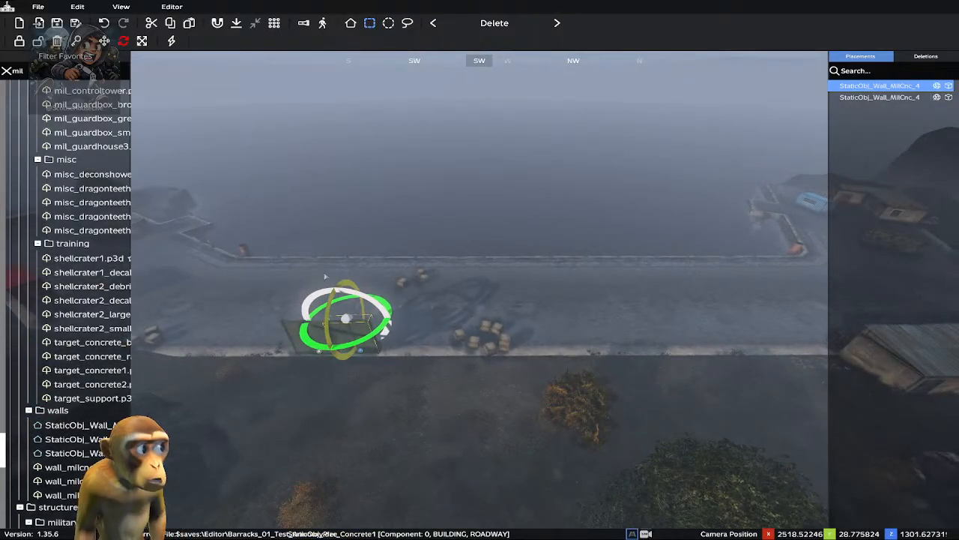
key(a)
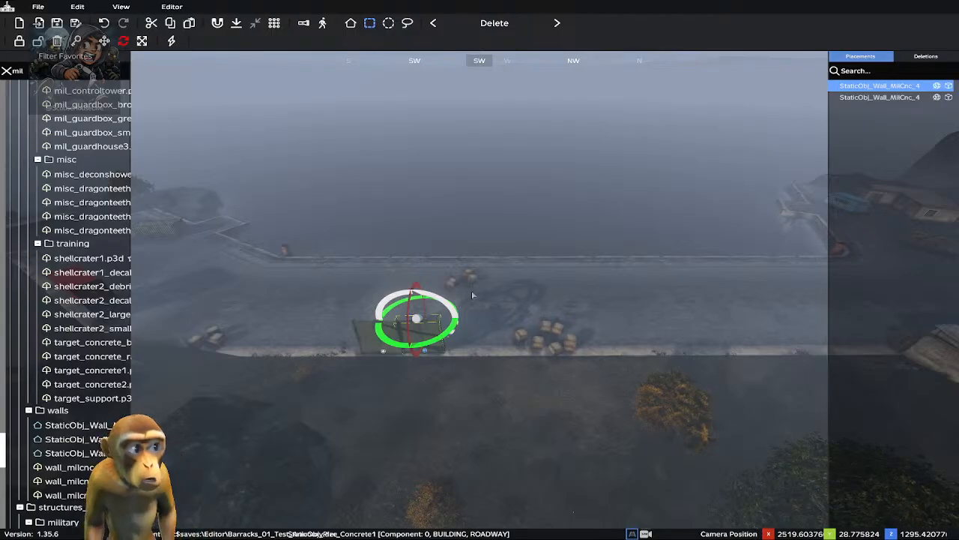
key(a)
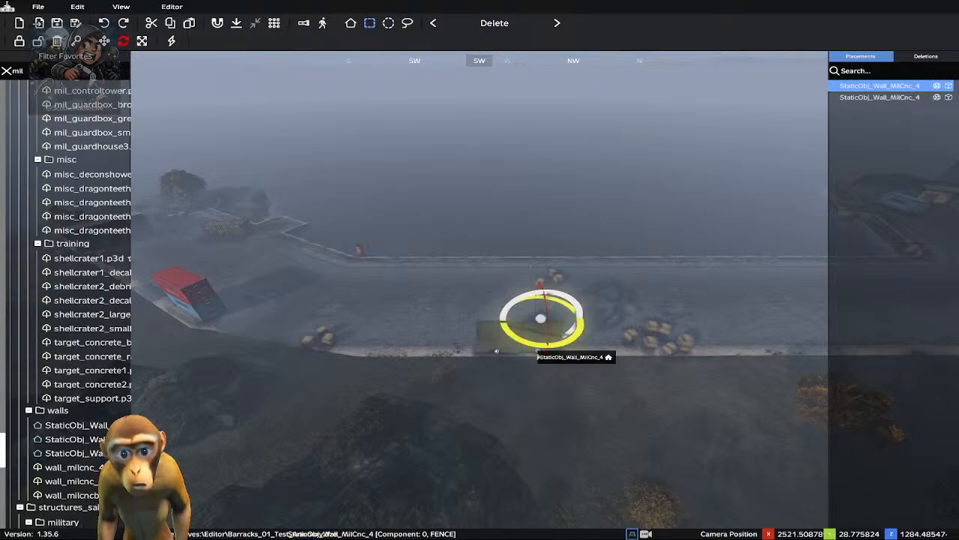
drag(537, 354, 553, 265)
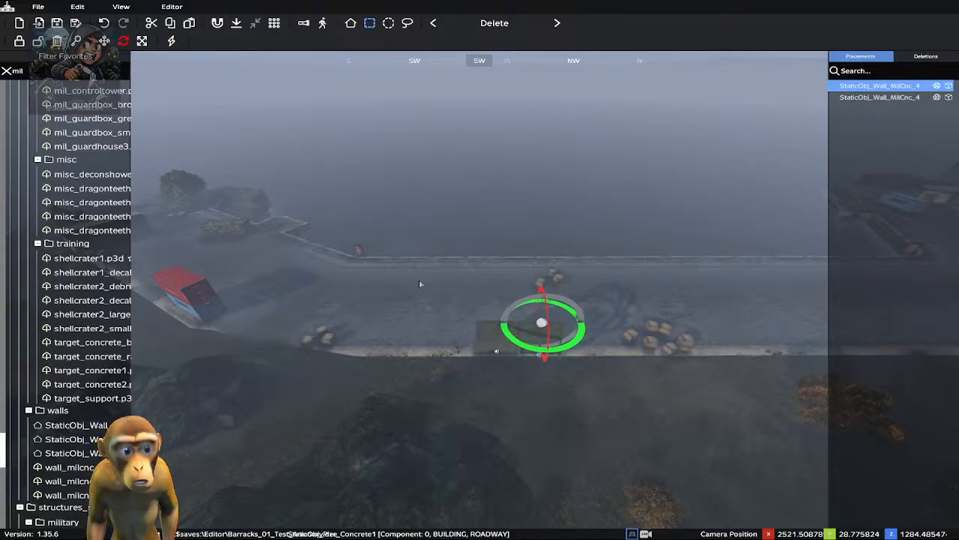
Hide the rotation gizmo, select both concrete wall sections and align them to the surface
key(3)
key(3)
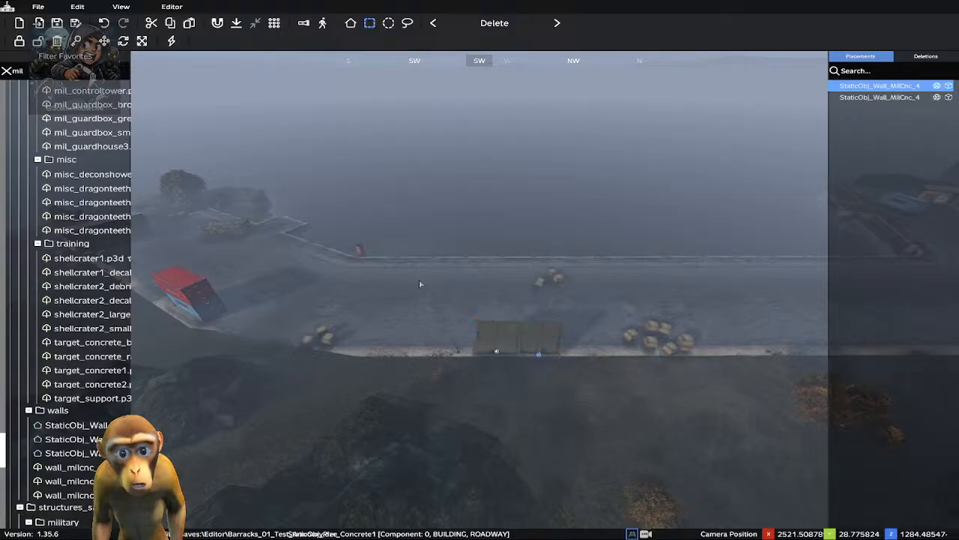
drag(427, 298, 617, 382)
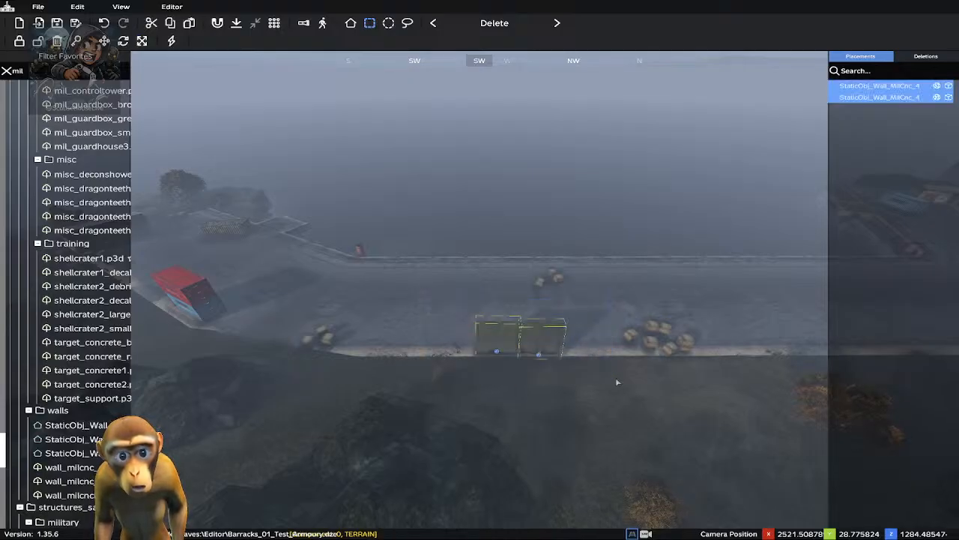
right_click(537, 357)
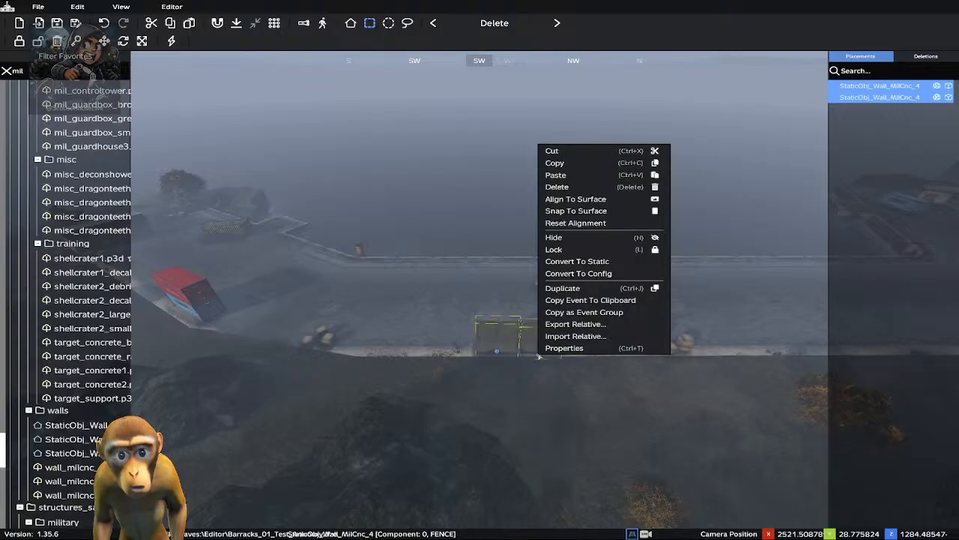
click(551, 204)
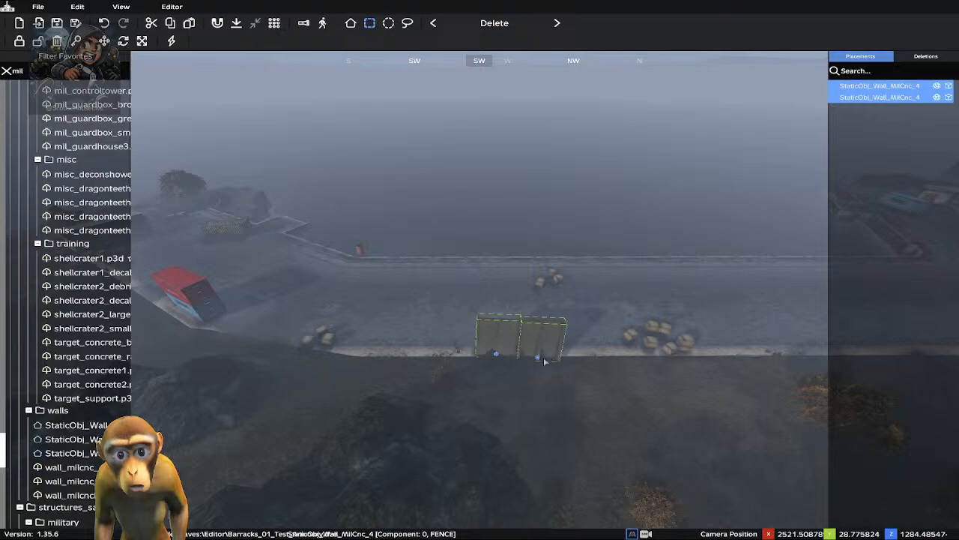
key(w)
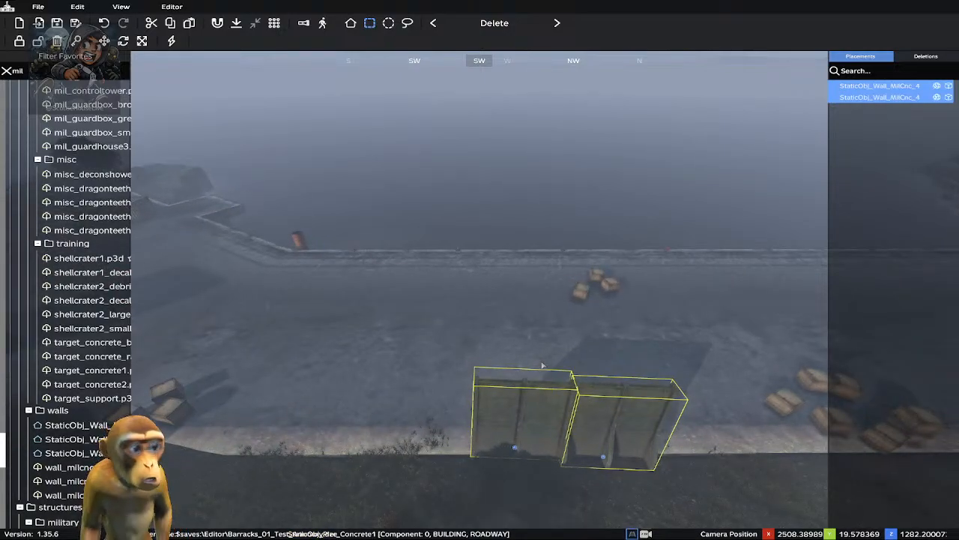
key(z)
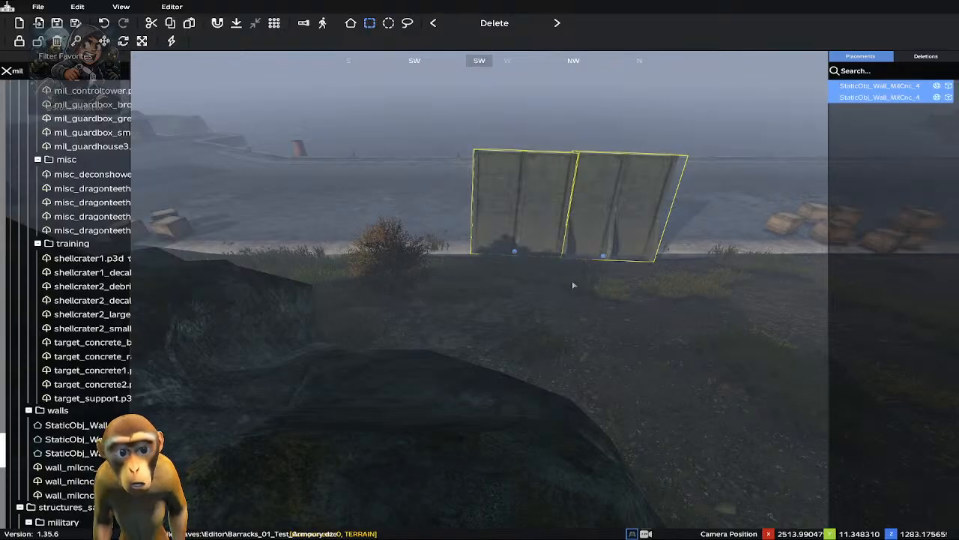
Survey the island from the pier over the hilltop buildings and bridge to the walled yard behind the main prison building
right_drag(557, 322, 893, 175)
key(w)
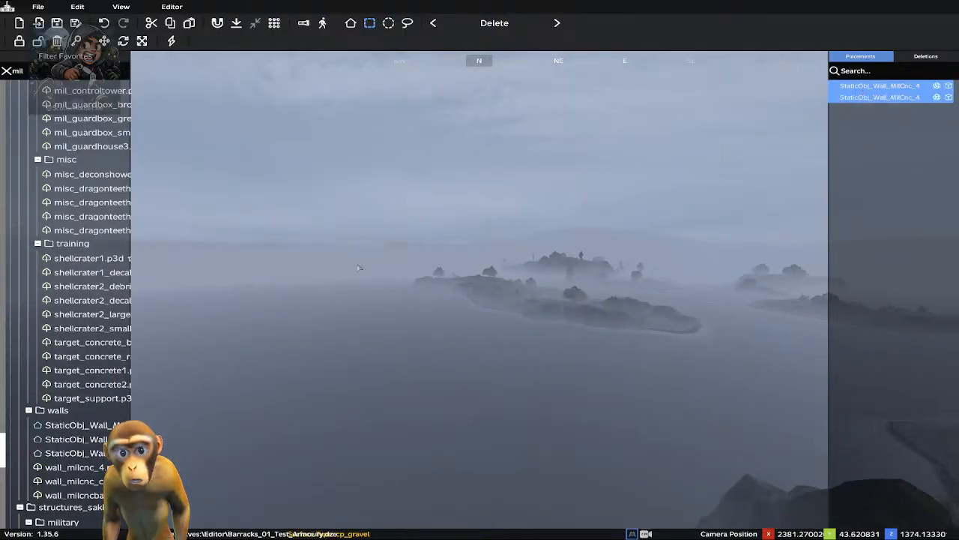
right_drag(359, 267, 575, 287)
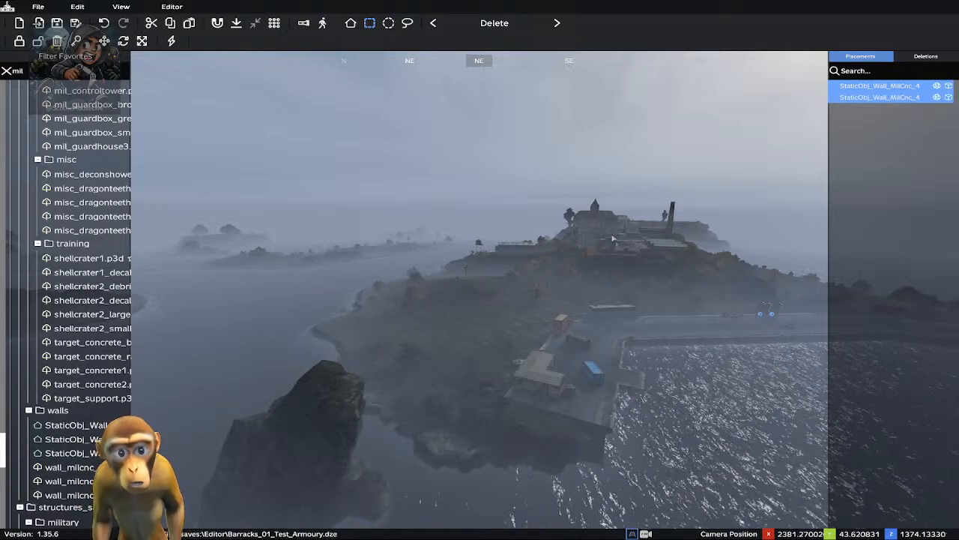
right_drag(613, 238, 661, 200)
key(w)
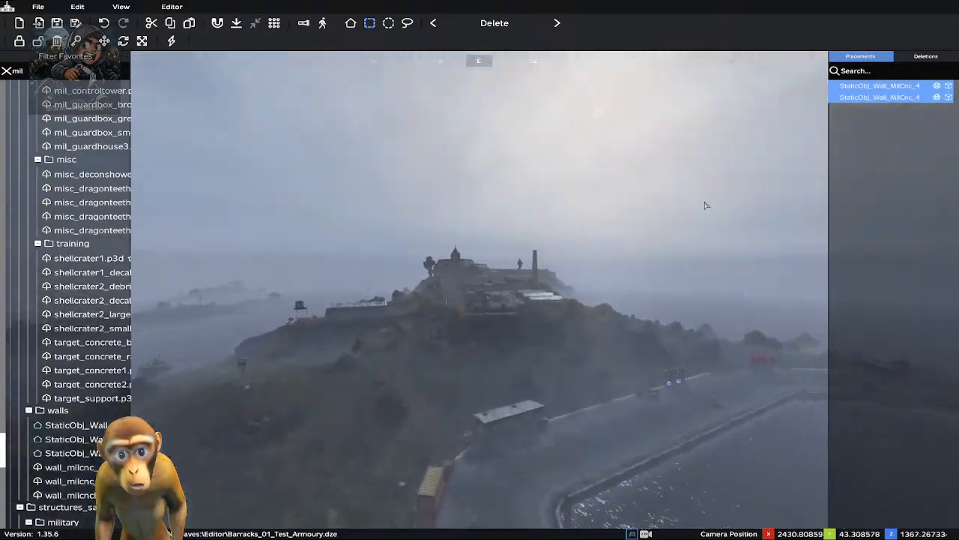
key(w)
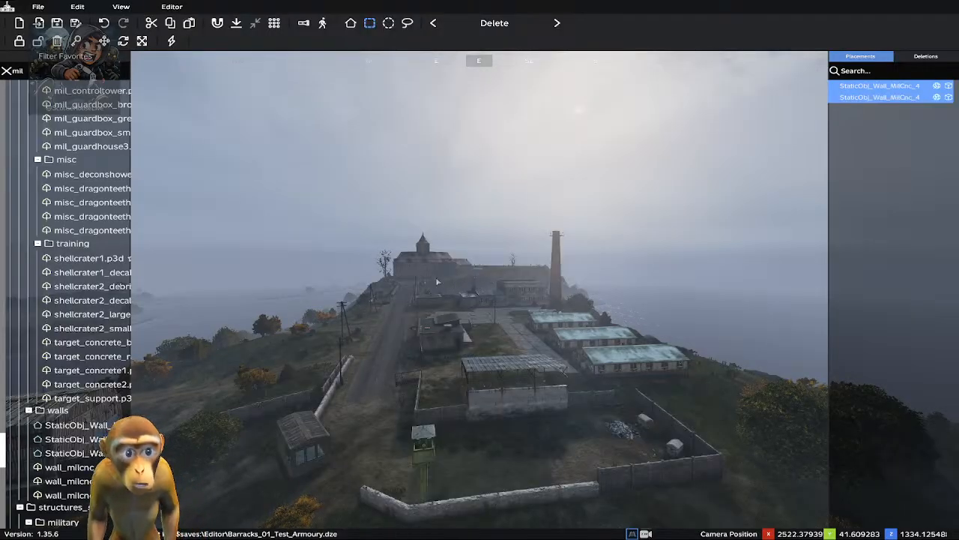
key(w)
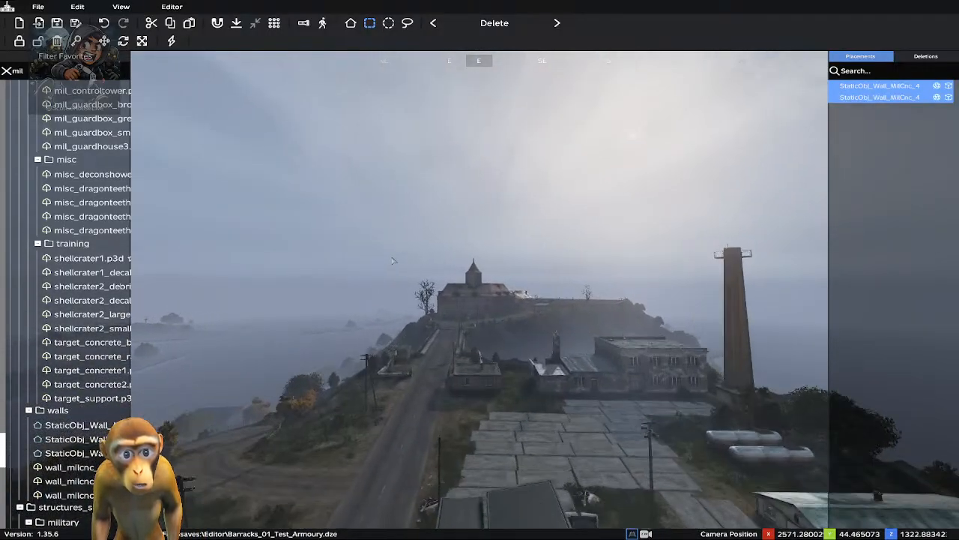
key(w)
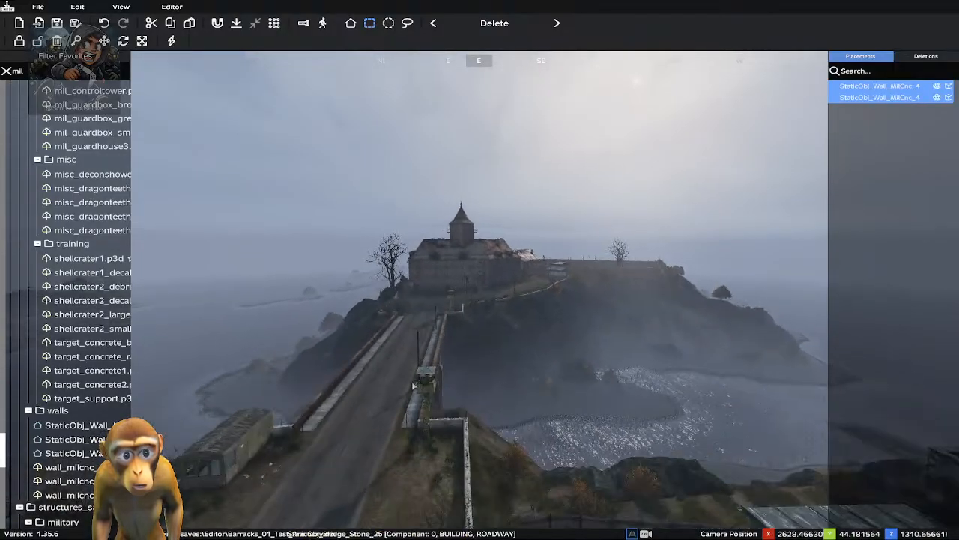
middle_drag(514, 280, 495, 364)
key(w)
key(w)
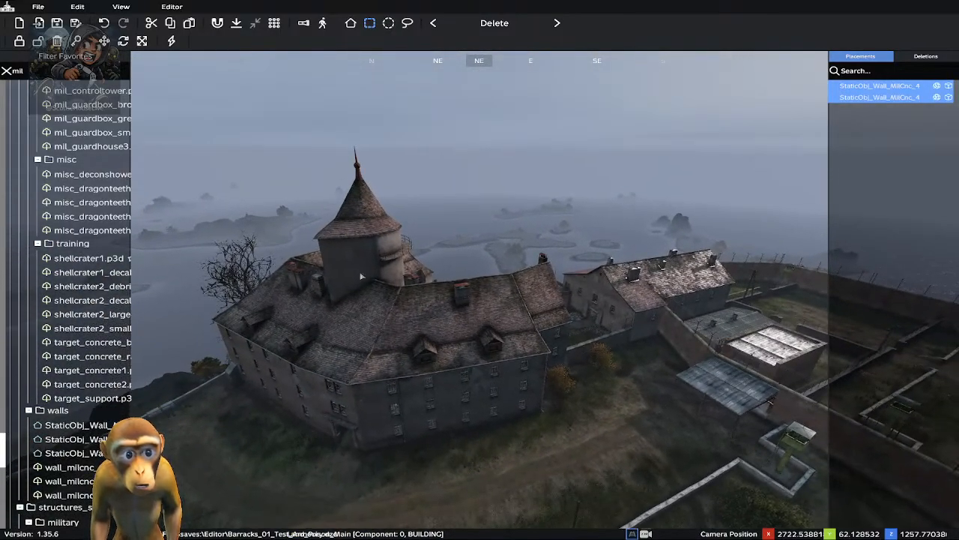
middle_drag(677, 347, 952, 338)
middle_drag(390, 289, 518, 289)
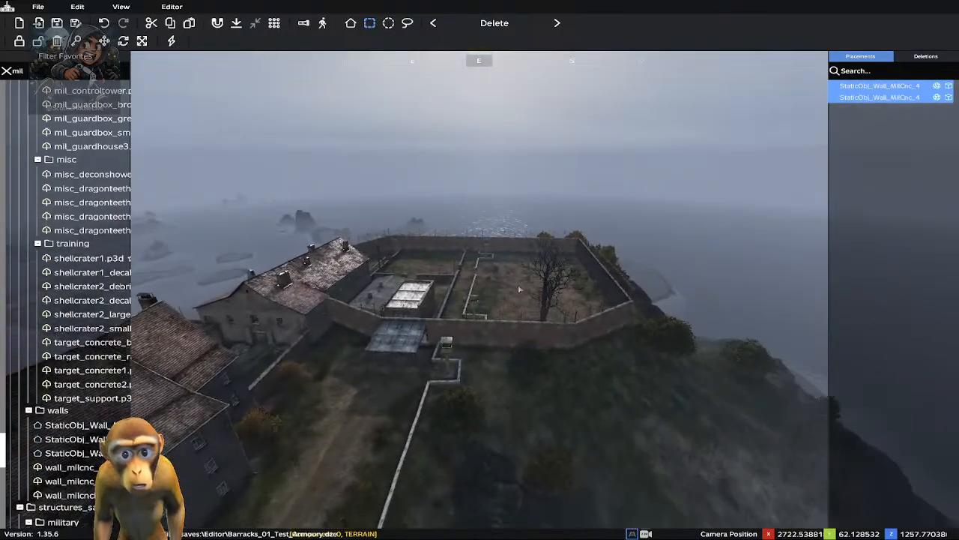
key(w)
middle_drag(487, 253, 484, 199)
key(w)
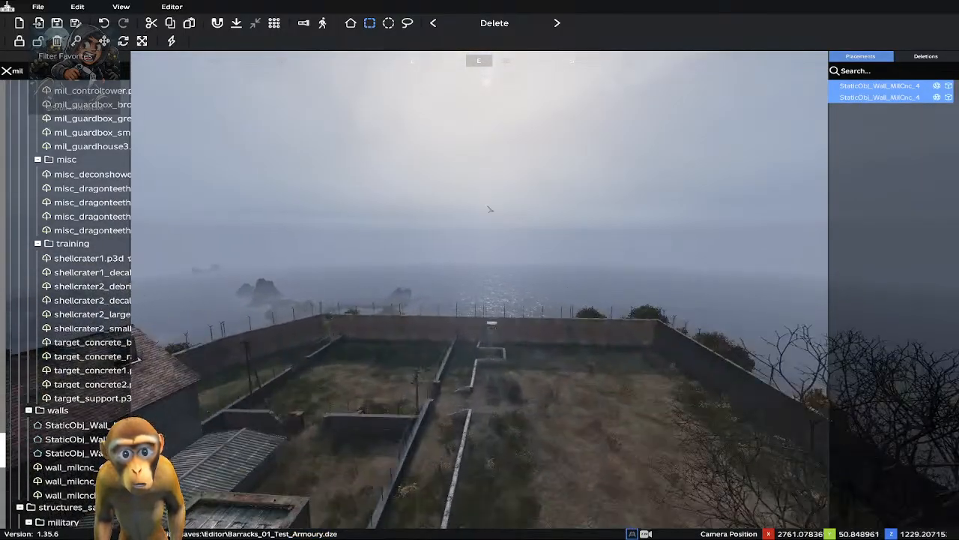
middle_drag(379, 288, 483, 337)
Preview the military guard box and control tower models, and bring mil_controltower.p3d into the walled yard's far corner
mouse_move(76, 122)
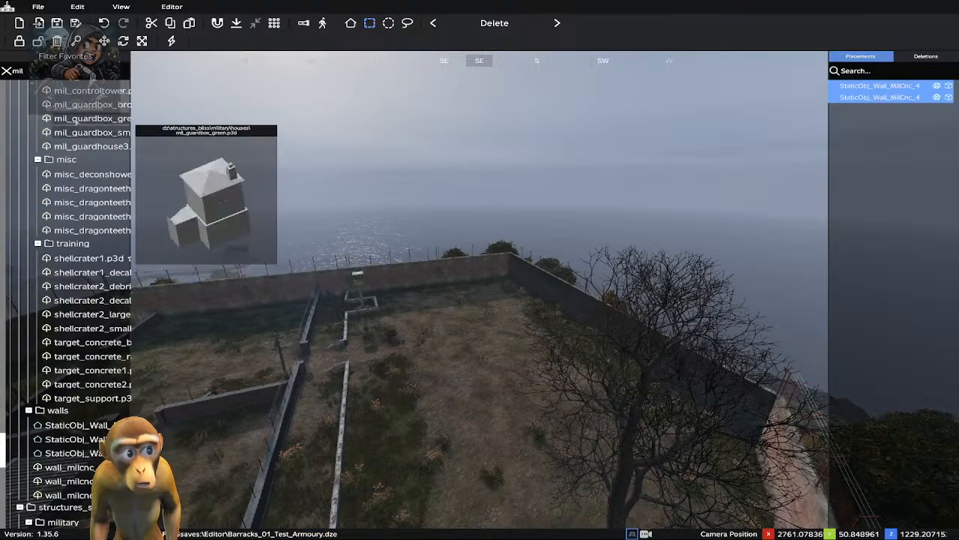
mouse_move(85, 146)
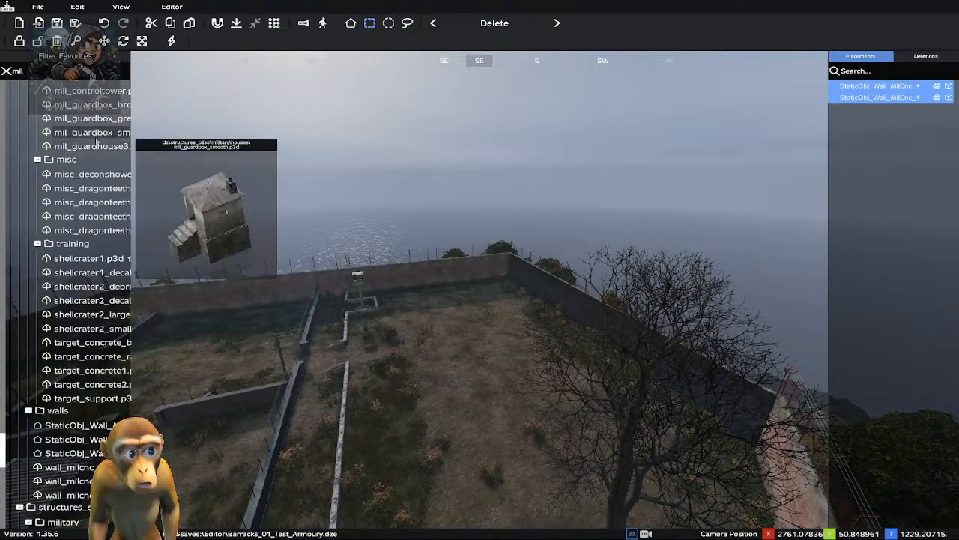
mouse_move(75, 106)
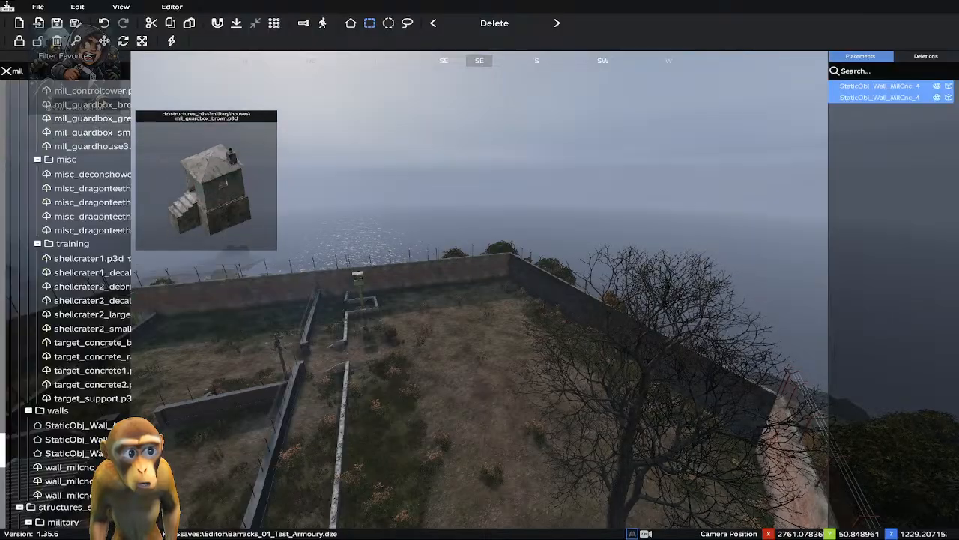
mouse_move(105, 97)
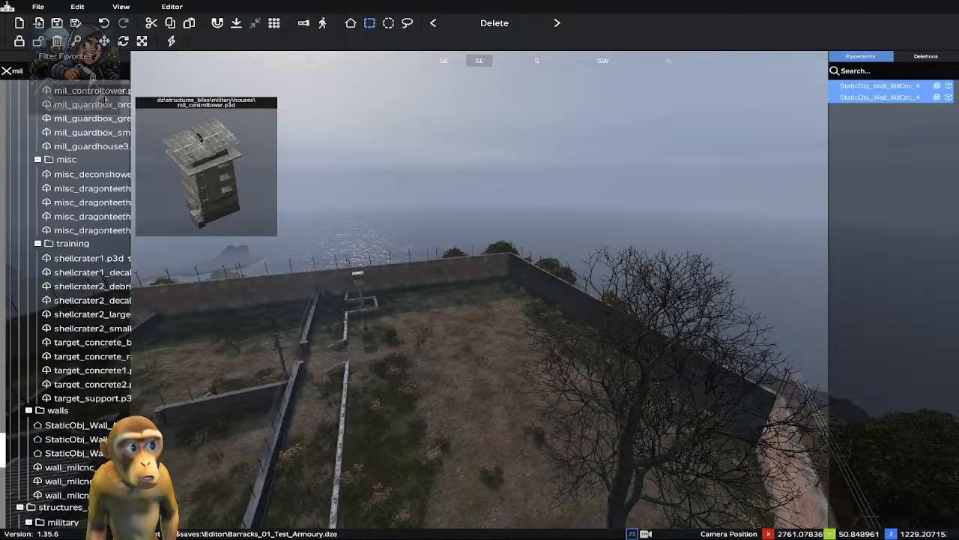
drag(104, 98, 480, 311)
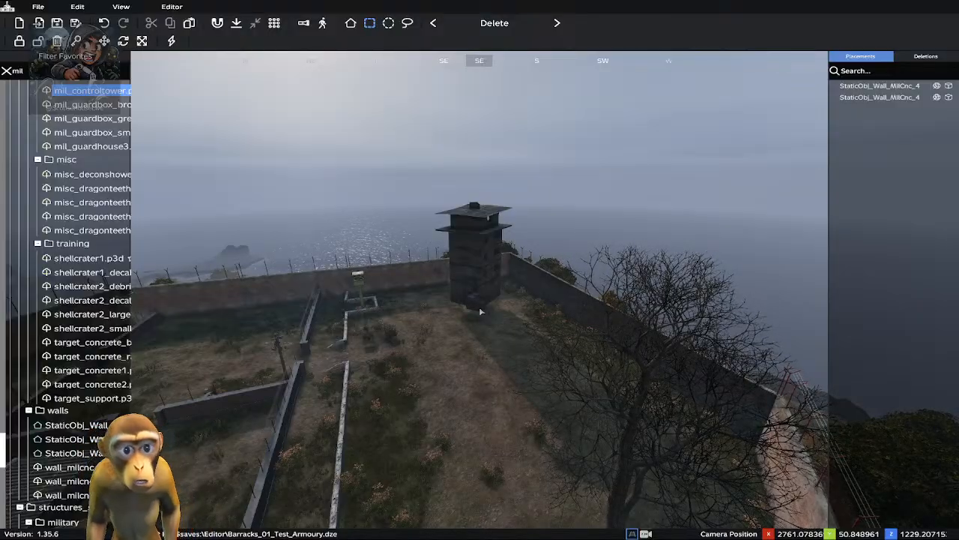
mouse_move(479, 307)
mouse_down()
mouse_move(476, 342)
mouse_move(497, 305)
mouse_up()
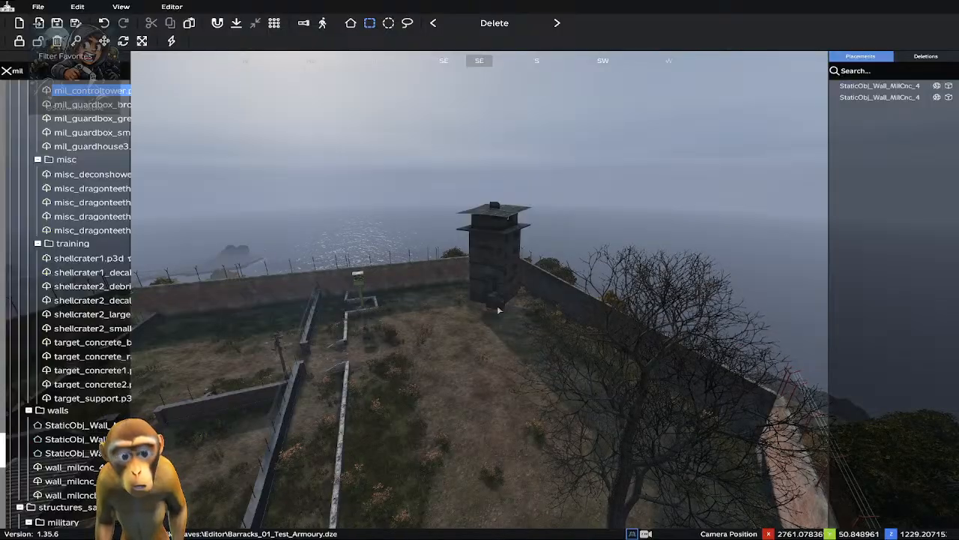
Turn the control tower about its vertical axis and place it on the ground near the yard's far corner
key(w)
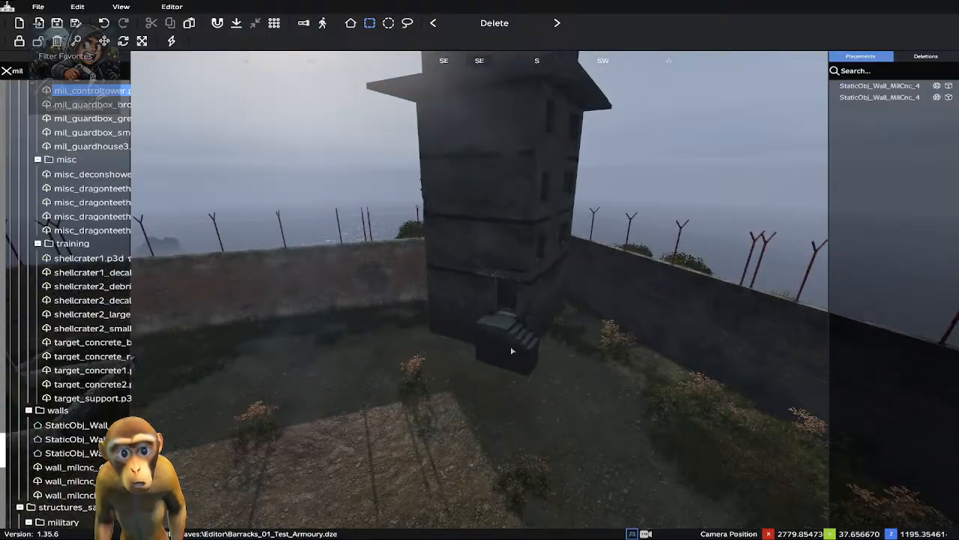
drag(514, 351, 521, 327)
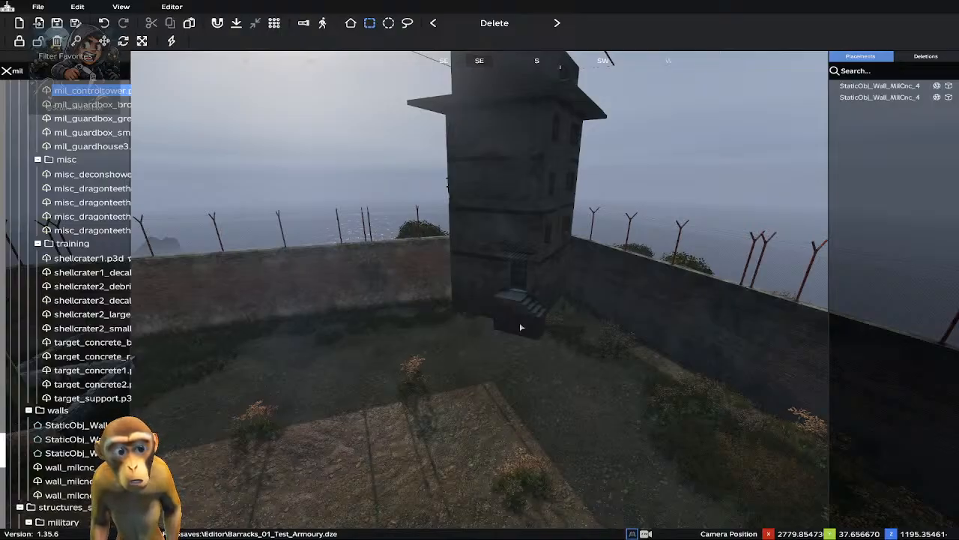
mouse_move(520, 323)
shift+mouse_down()
mouse_move(529, 350)
mouse_move(484, 340)
mouse_move(507, 332)
mouse_move(522, 340)
shift+mouse_up()
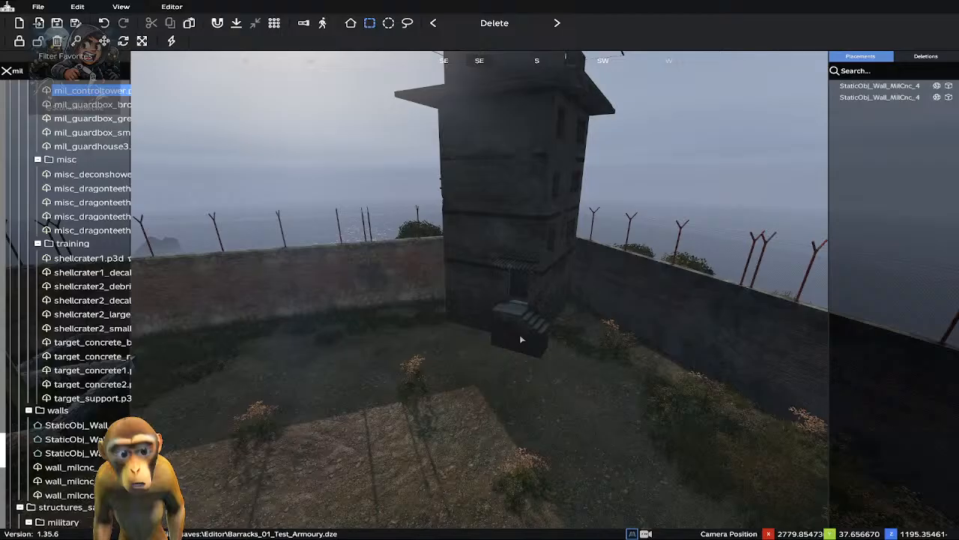
scroll(521, 340, up, 3)
key(s)
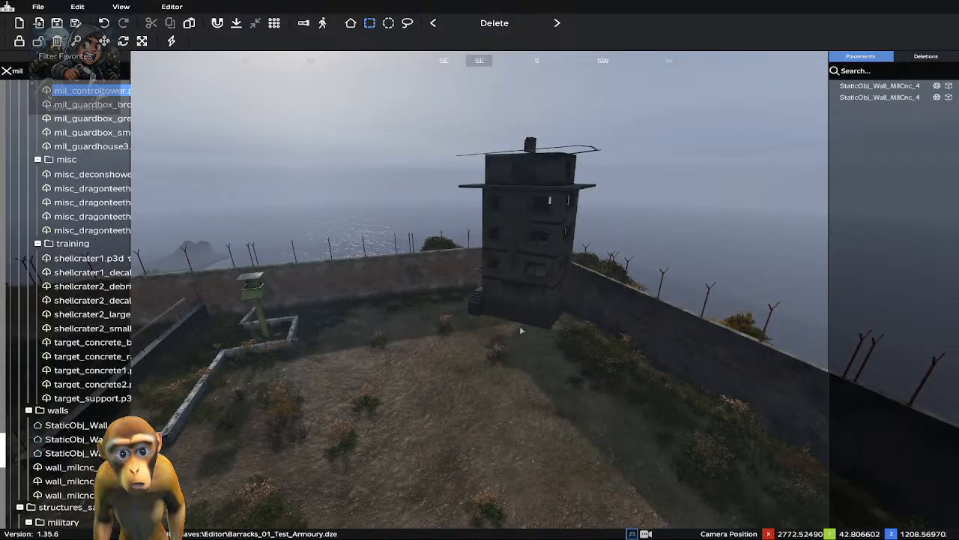
click(519, 326)
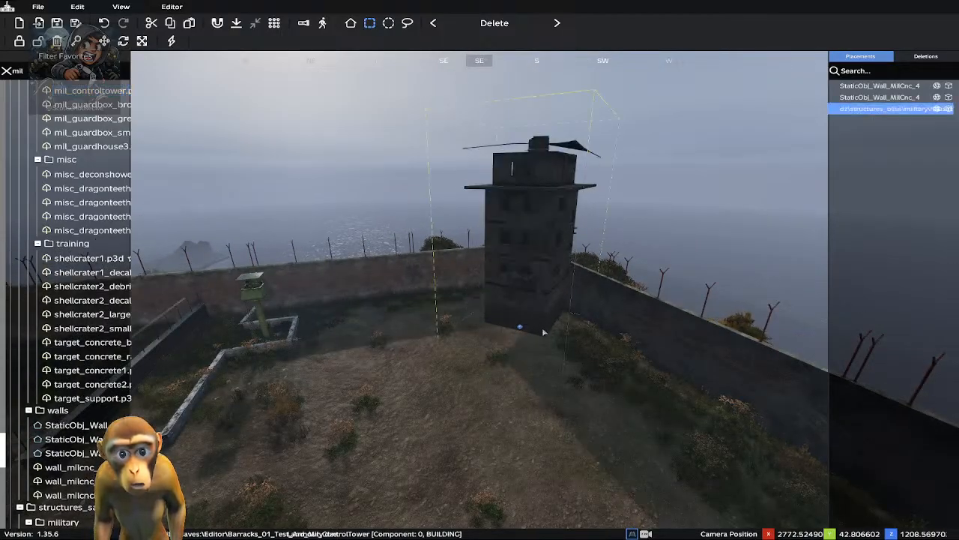
Move the placed control tower closer to the yard's corner walls and align it to the surface
mouse_move(519, 329)
mouse_down()
mouse_move(493, 317)
mouse_move(501, 314)
mouse_up()
right_click(502, 314)
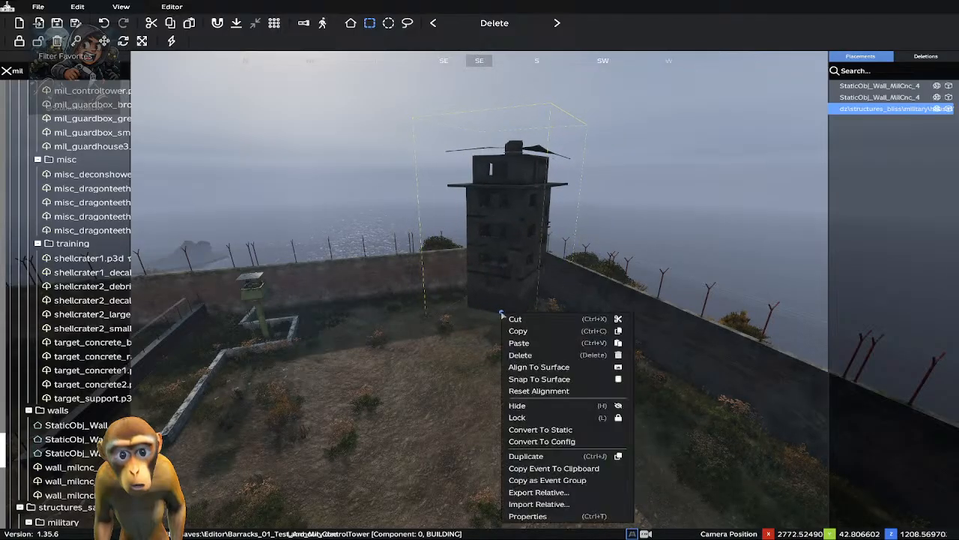
click(528, 369)
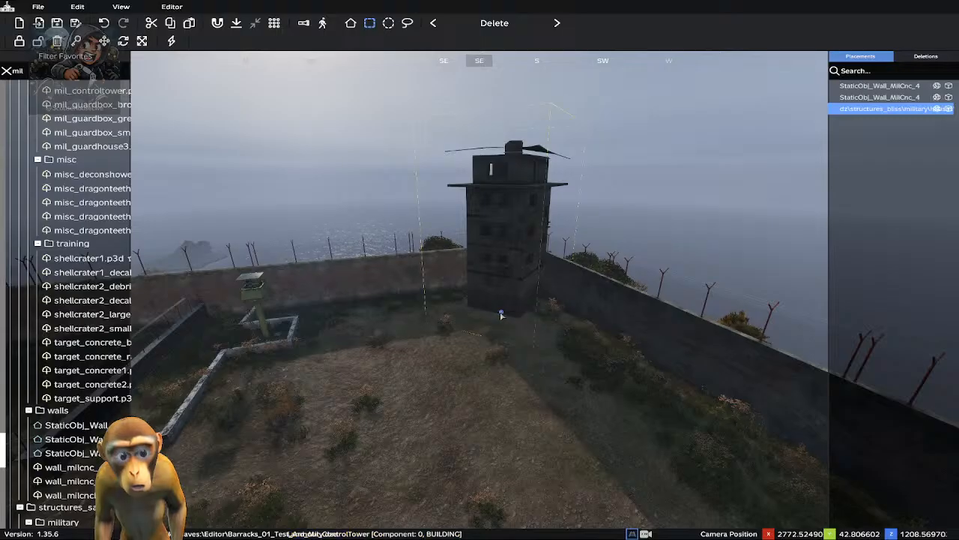
Rotate the control tower about its vertical axis so that its entrance faces the open yard
key(1)
key(2)
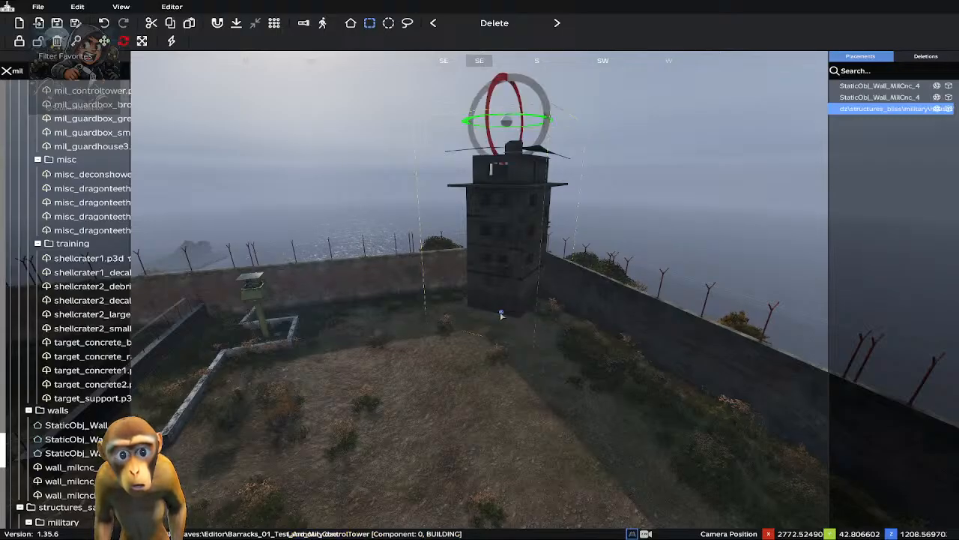
mouse_move(501, 312)
mouse_down()
mouse_move(515, 319)
mouse_move(505, 314)
mouse_up()
mouse_move(512, 121)
mouse_down()
mouse_move(484, 152)
mouse_move(489, 122)
mouse_move(524, 120)
mouse_up()
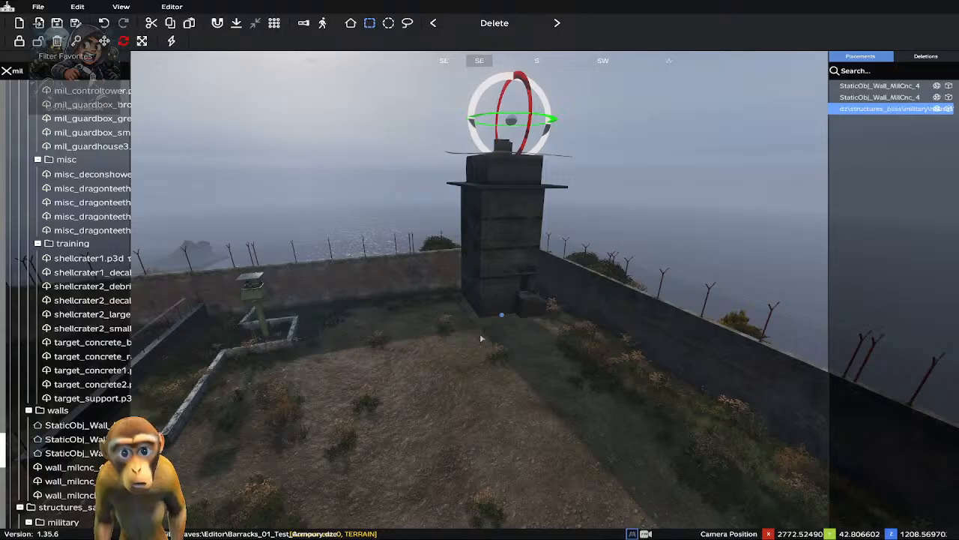
Snap the control tower to the surface so its base sits on the yard's ground, and deselect it
key(w)
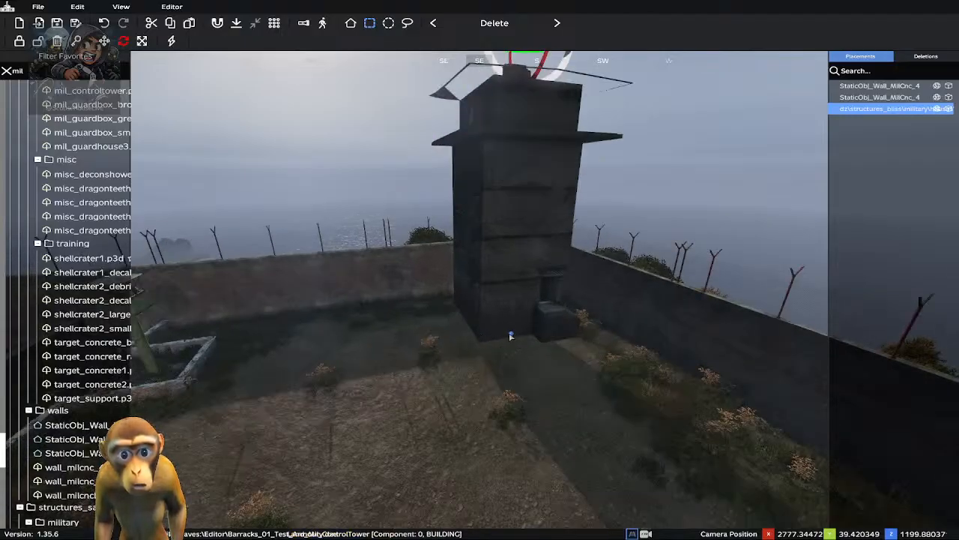
right_click(510, 334)
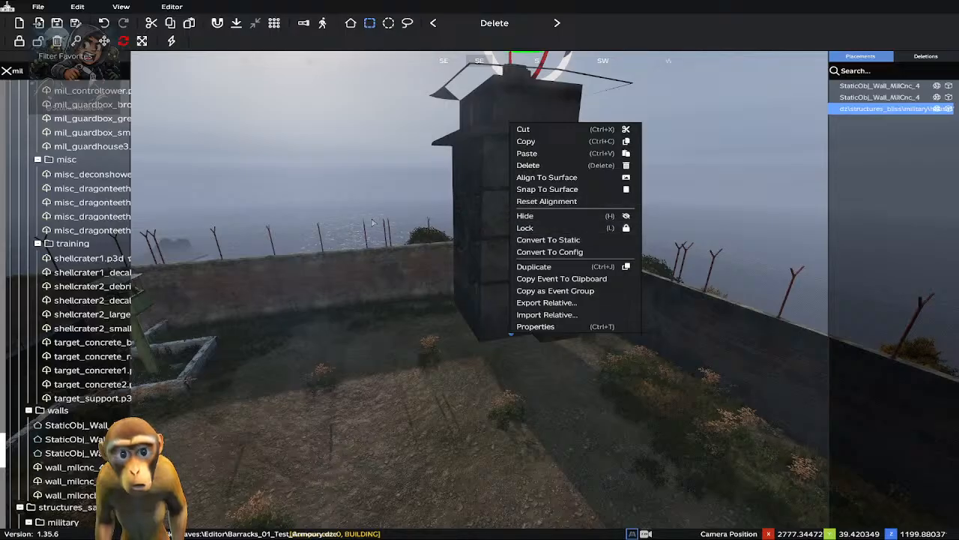
click(433, 313)
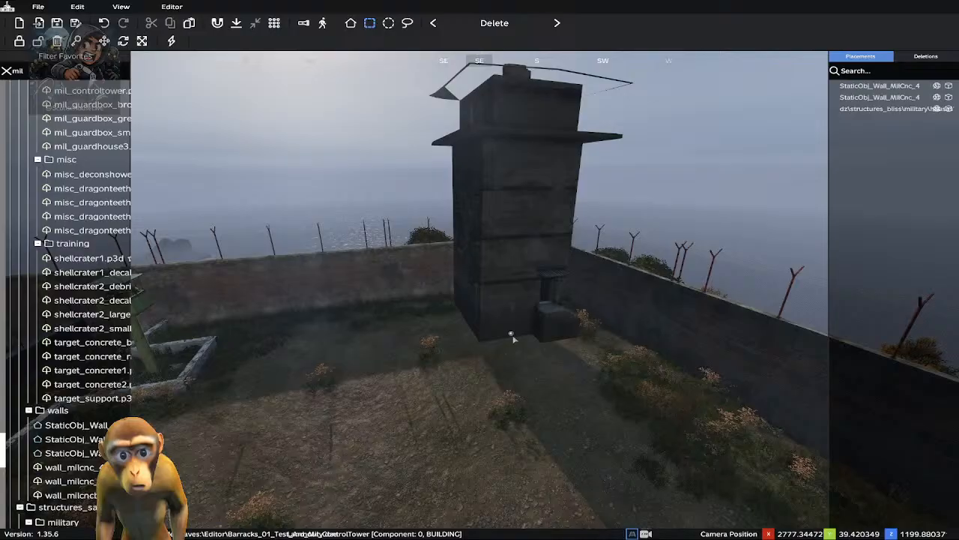
click(511, 337)
right_click(511, 336)
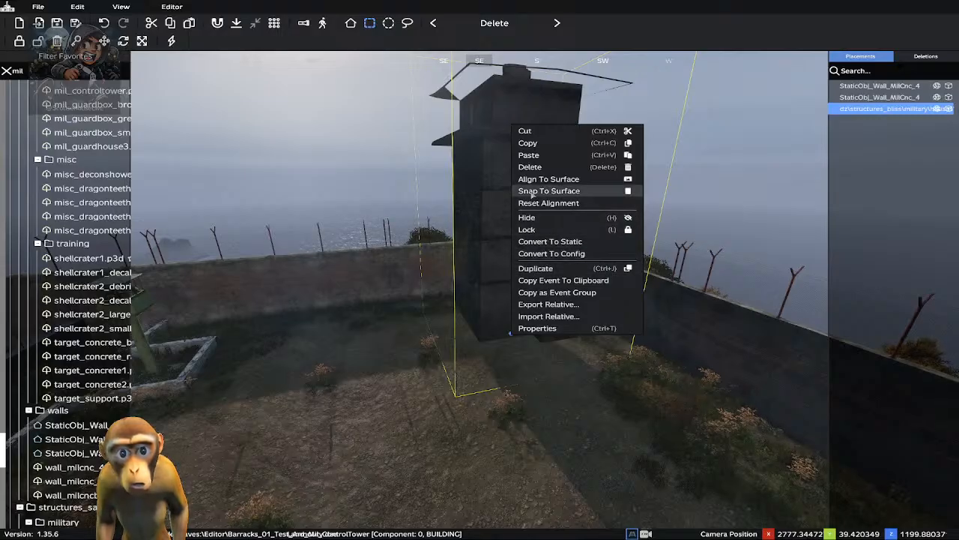
click(532, 192)
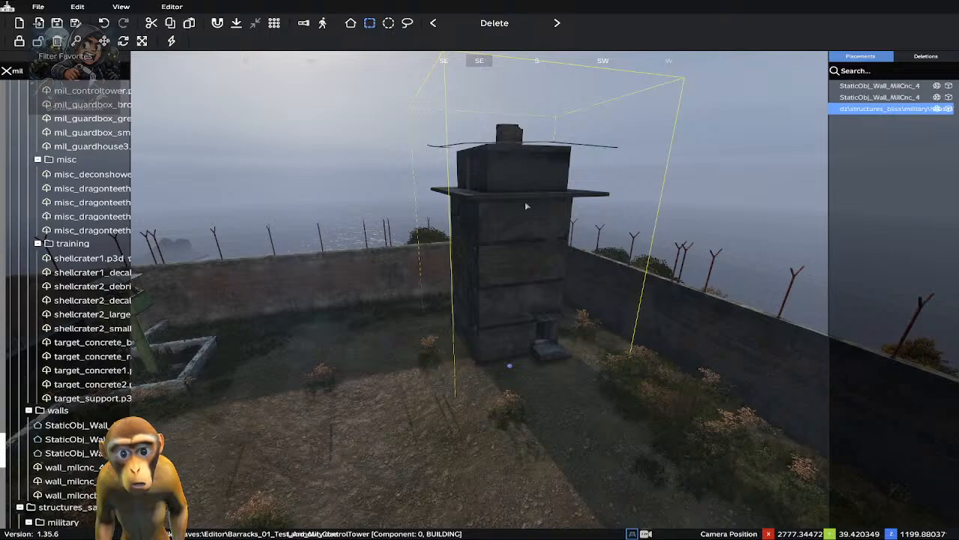
click(494, 395)
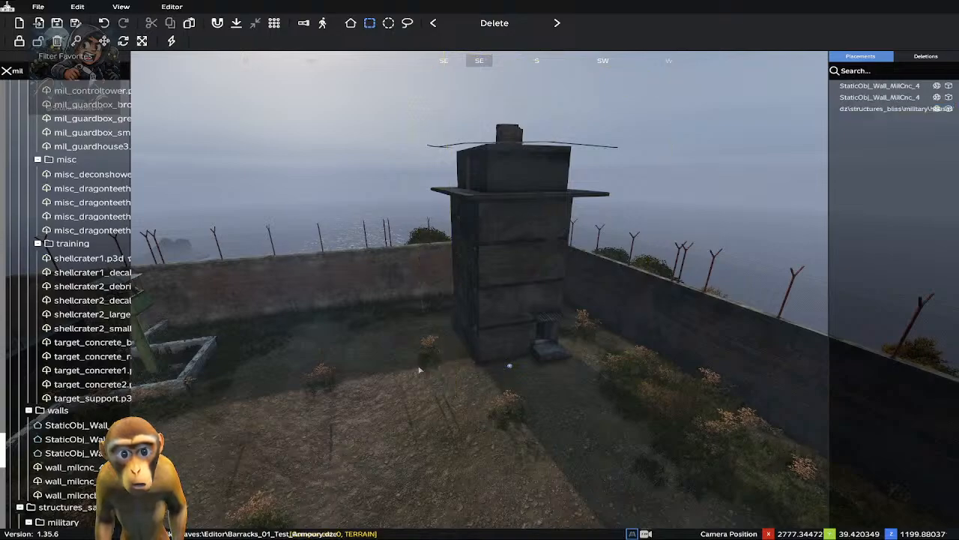
Inspect the control tower's placement in the yard corner from the yard, inside the tower, outside the wall and above the roof
key(a)
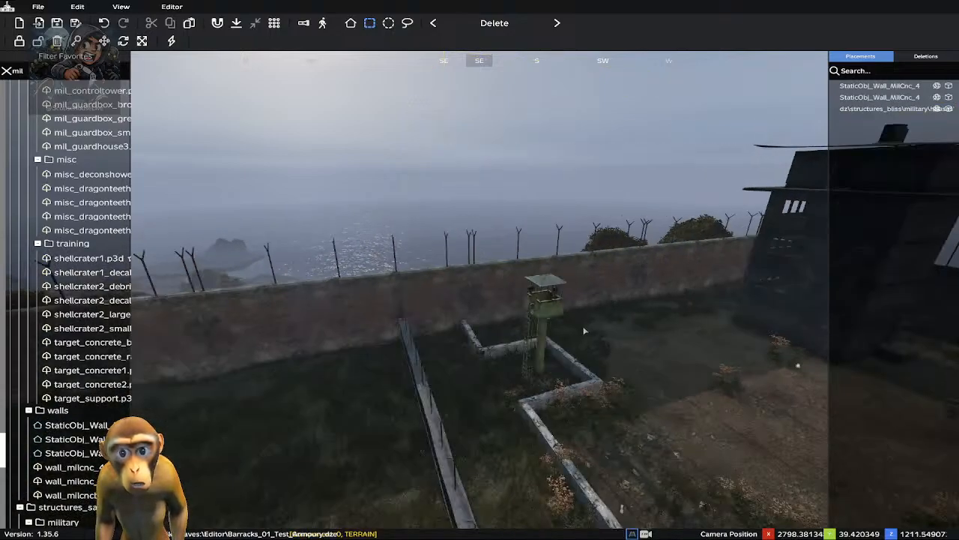
right_drag(673, 328, 890, 338)
right_drag(557, 279, 657, 300)
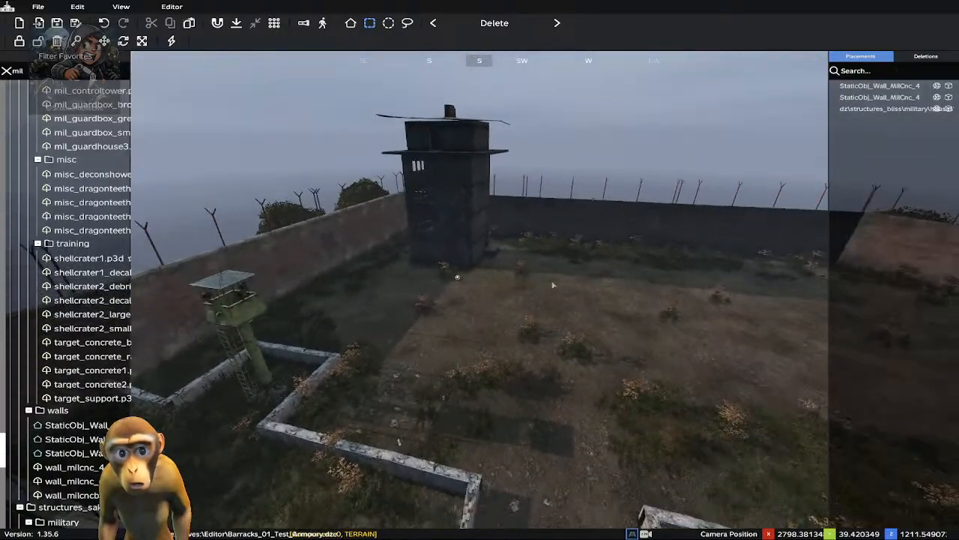
right_drag(396, 226, 380, 181)
key(a)
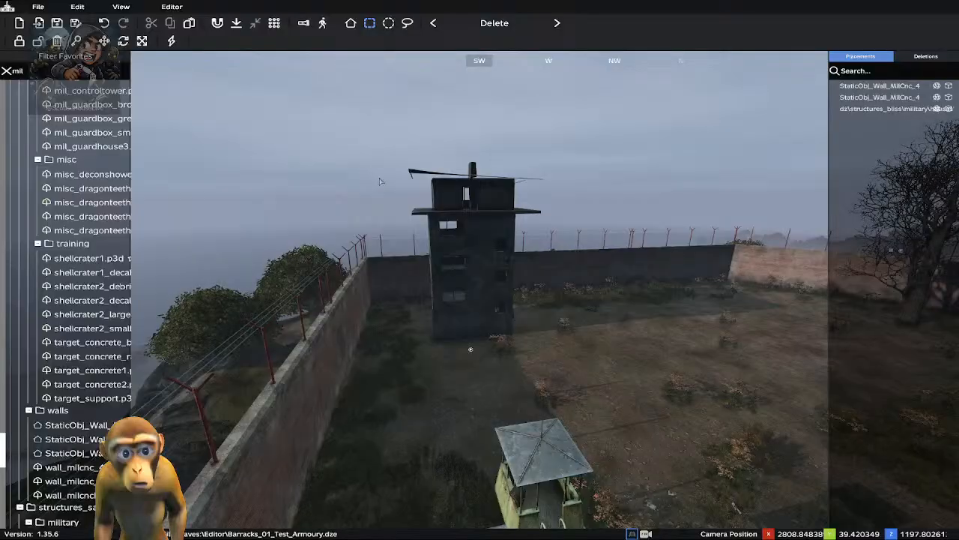
key(w)
key(w)
right_drag(394, 298, 353, 161)
key(w)
right_drag(383, 283, 594, 337)
key(z)
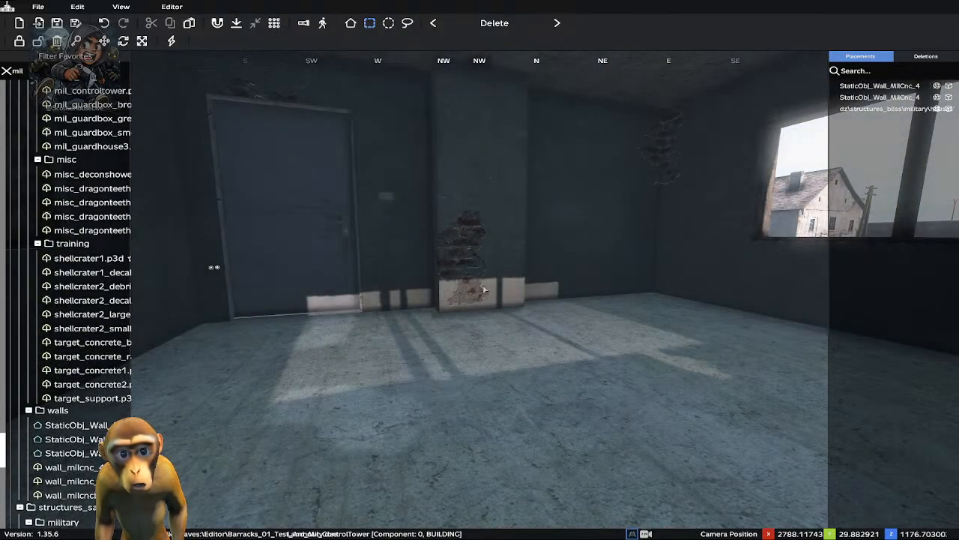
key(s)
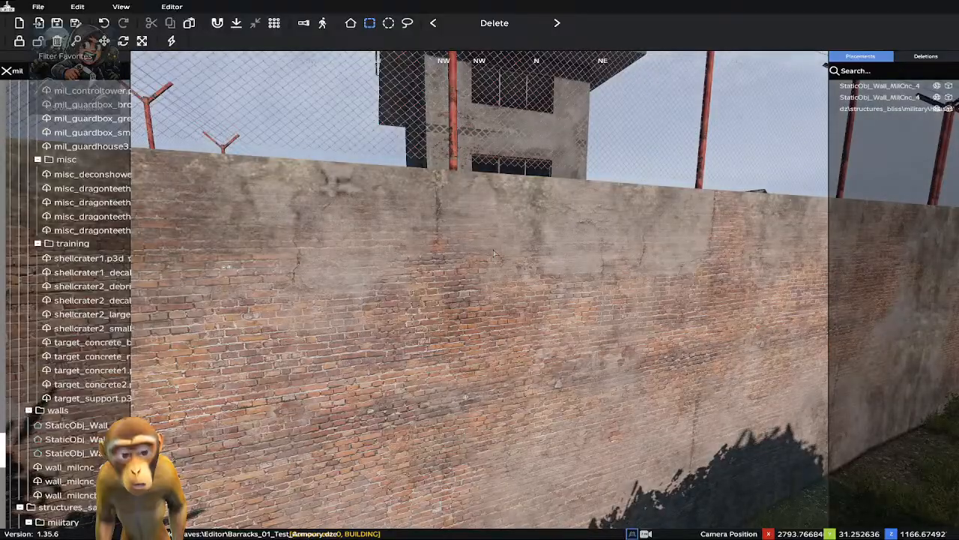
key(q)
right_drag(493, 280, 496, 401)
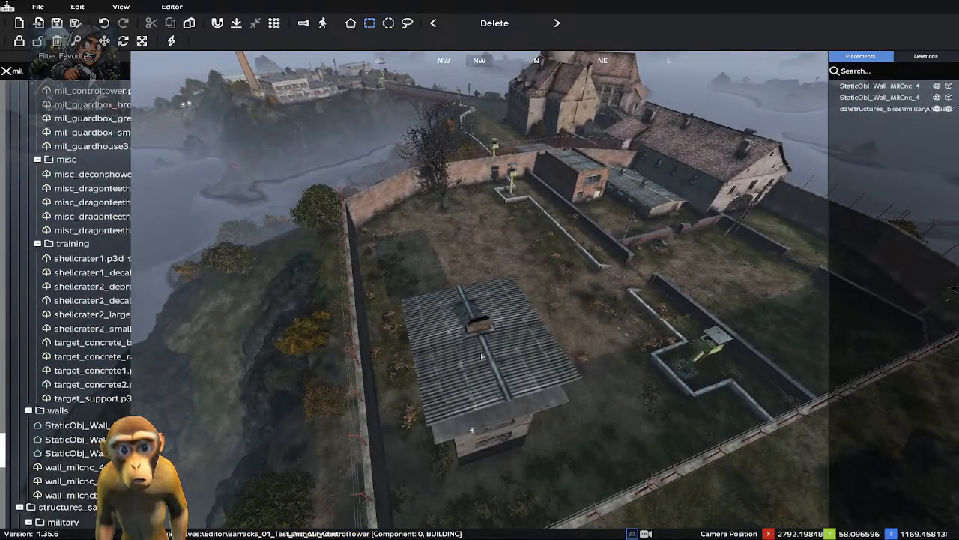
right_drag(482, 357, 394, 481)
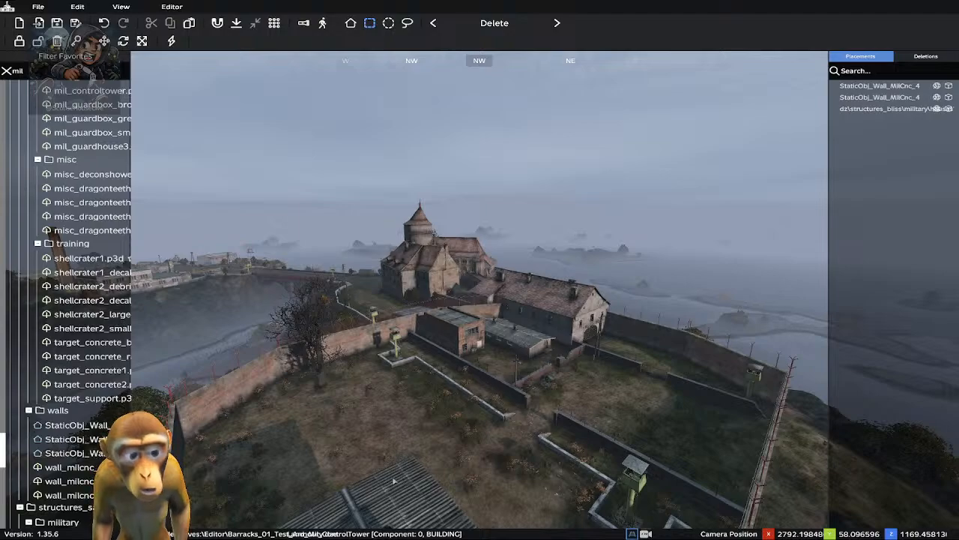
right_drag(393, 481, 276, 403)
key(z)
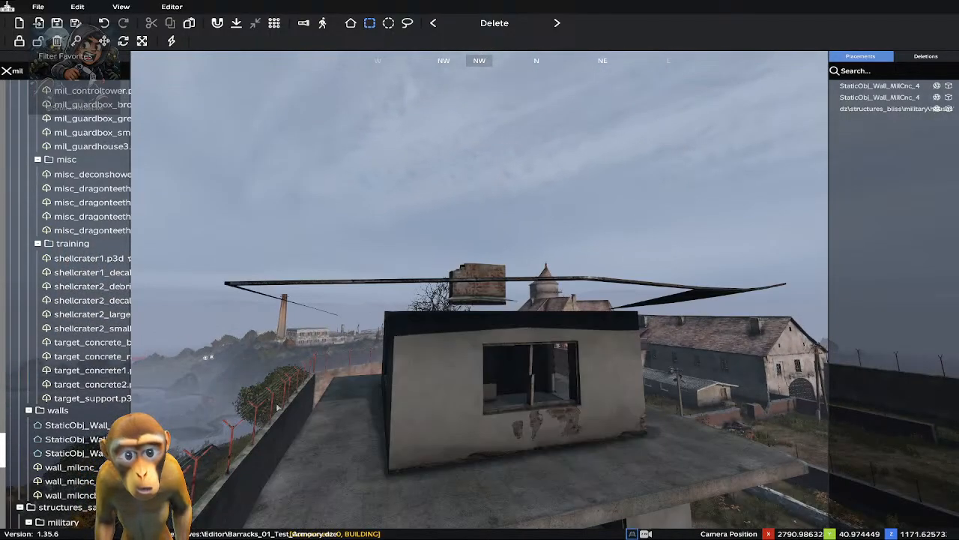
key(w)
key(z)
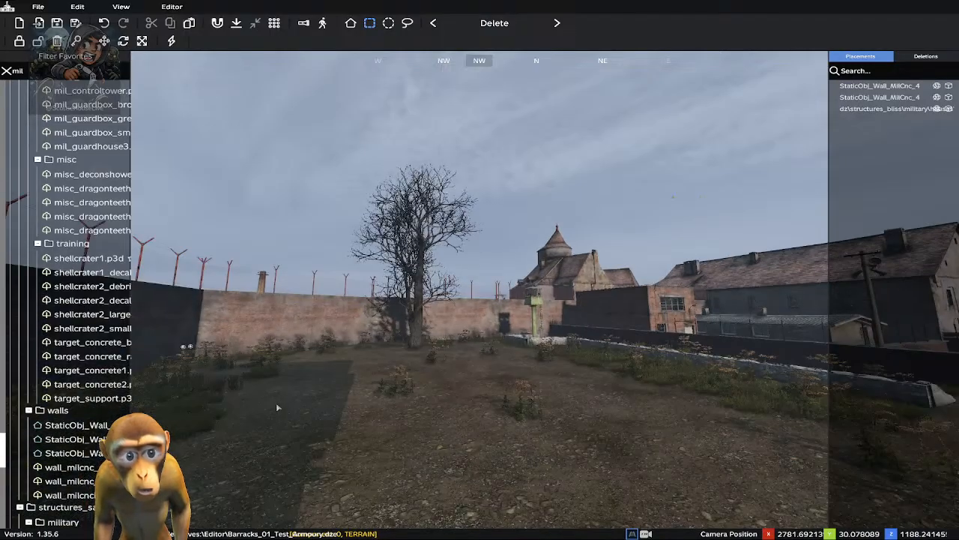
Survey the open yard from beside the control tower towards the tree, the brick building and the main prison
right_drag(276, 402, 612, 361)
key(q)
right_drag(389, 387, 734, 358)
key(a)
right_drag(422, 319, 787, 335)
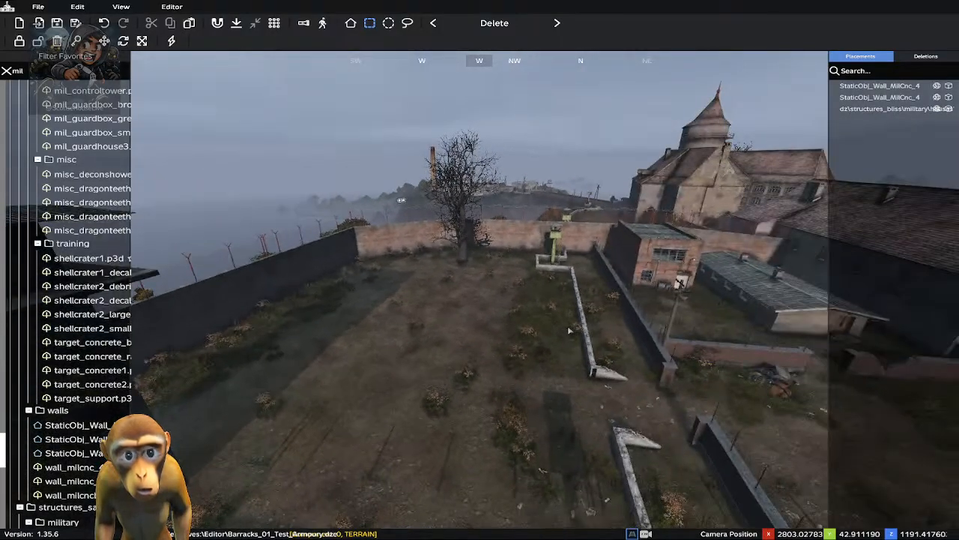
right_drag(569, 330, 380, 346)
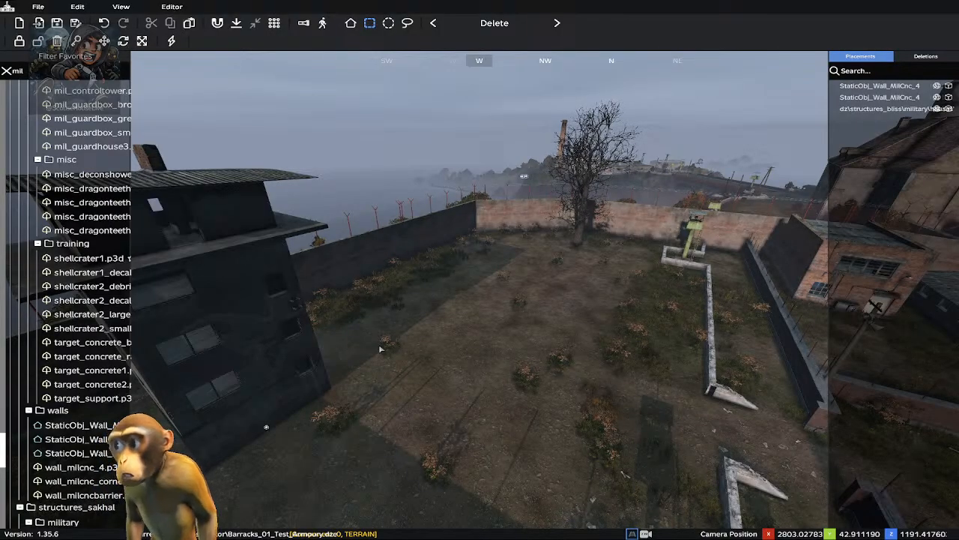
right_drag(380, 349, 458, 370)
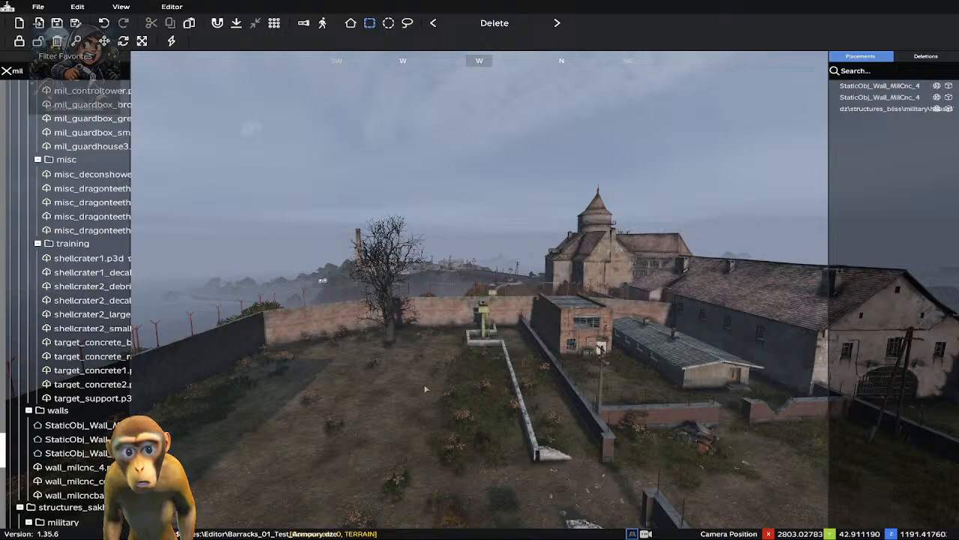
right_drag(359, 392, 231, 414)
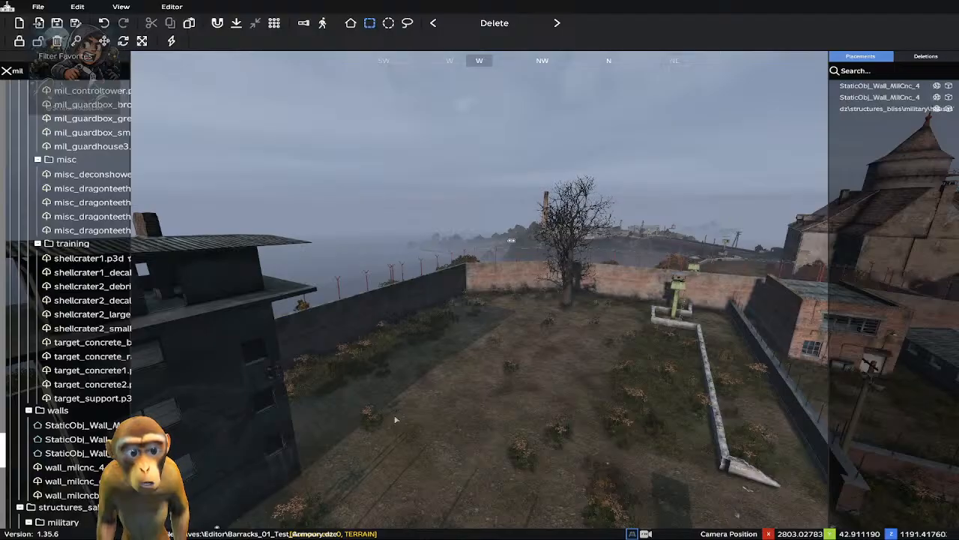
right_drag(409, 420, 457, 395)
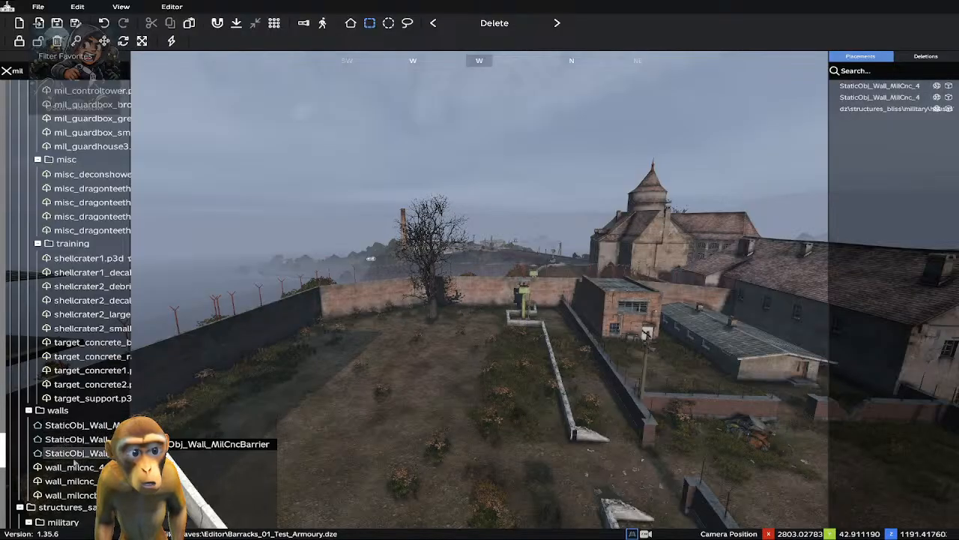
Browse the military models, from the structures_sakhal bunkers, radar and storage back to the structures_bliss walls, training, misc and houses
scroll(78, 461, down, 8)
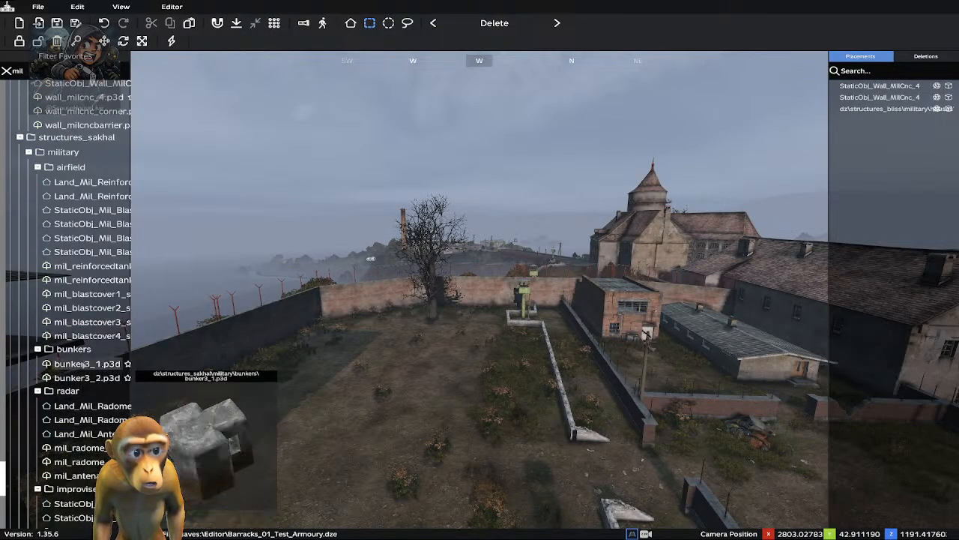
scroll(83, 363, down, 4)
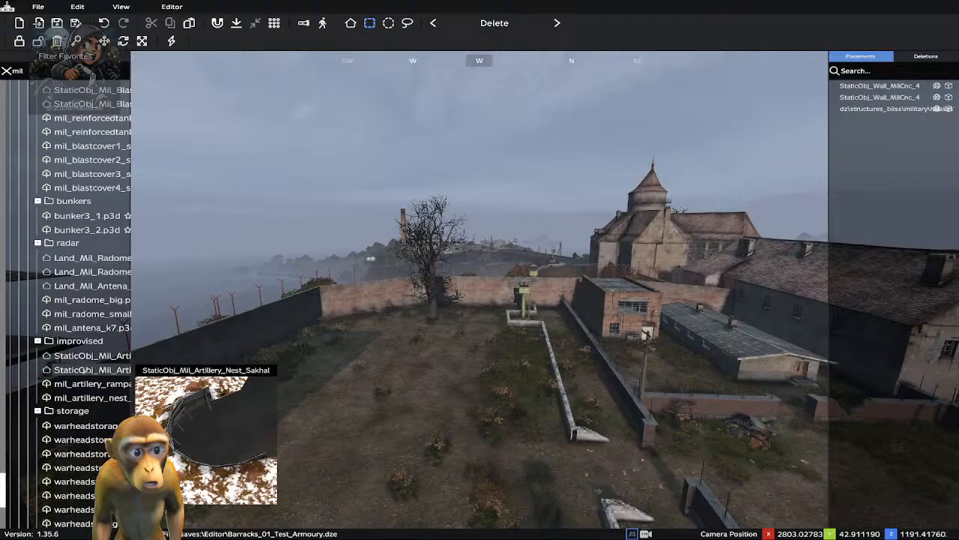
scroll(85, 369, down, 2)
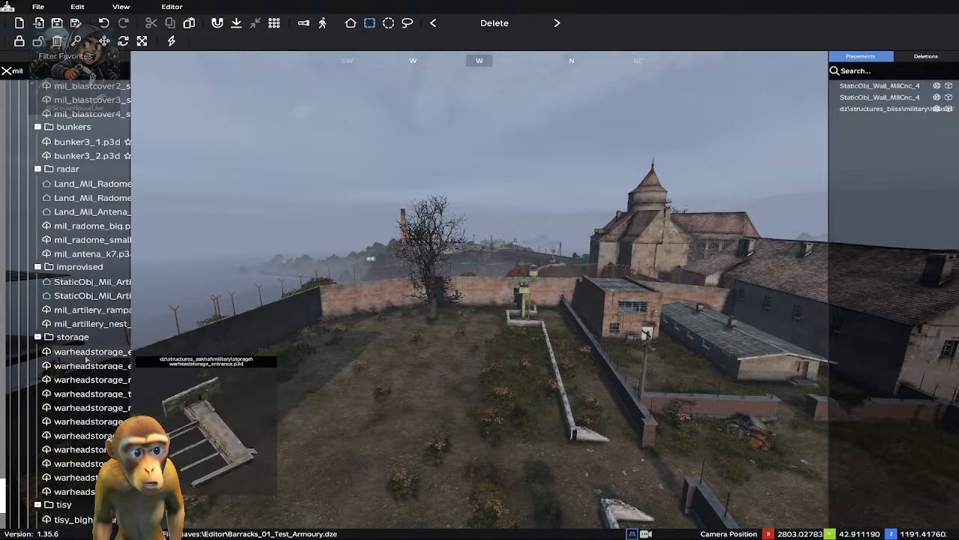
scroll(87, 360, down, 6)
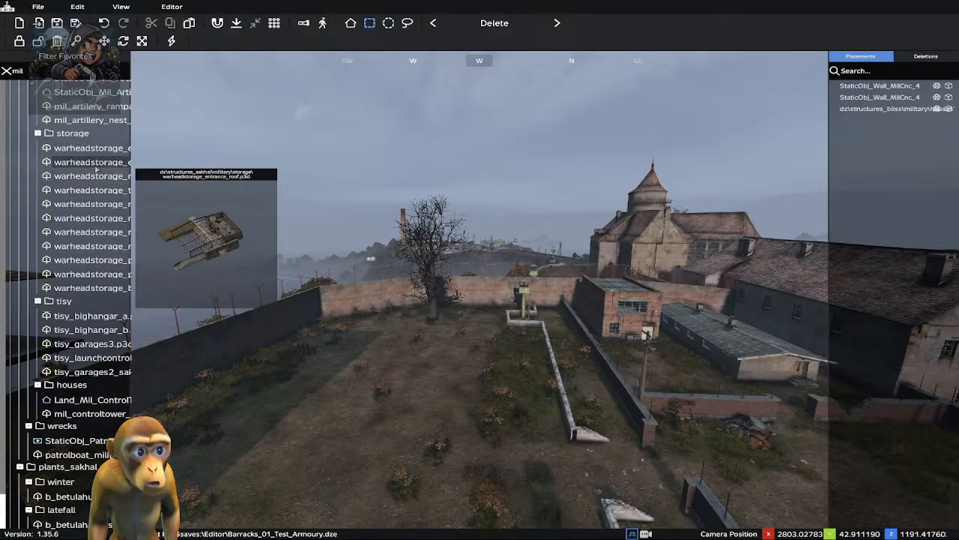
scroll(97, 153, up, 2)
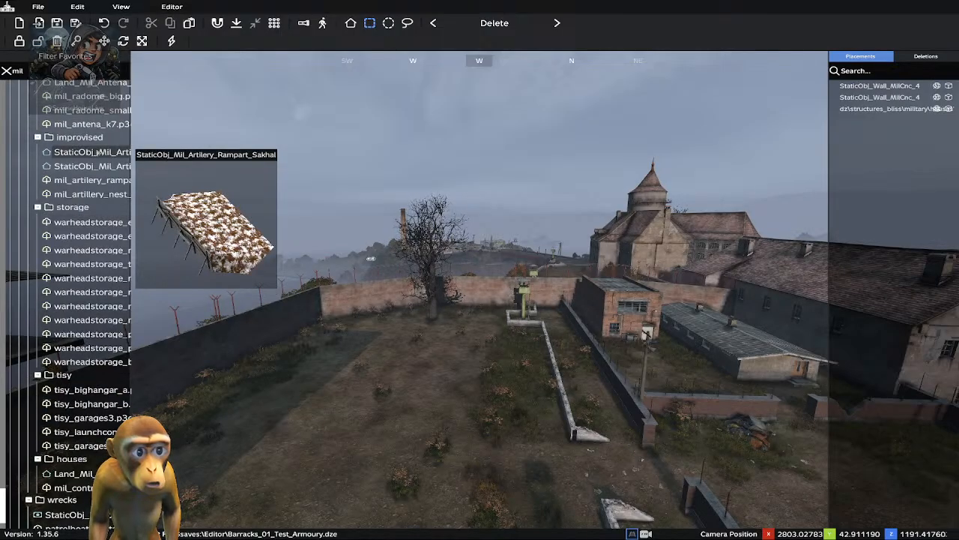
scroll(96, 153, up, 4)
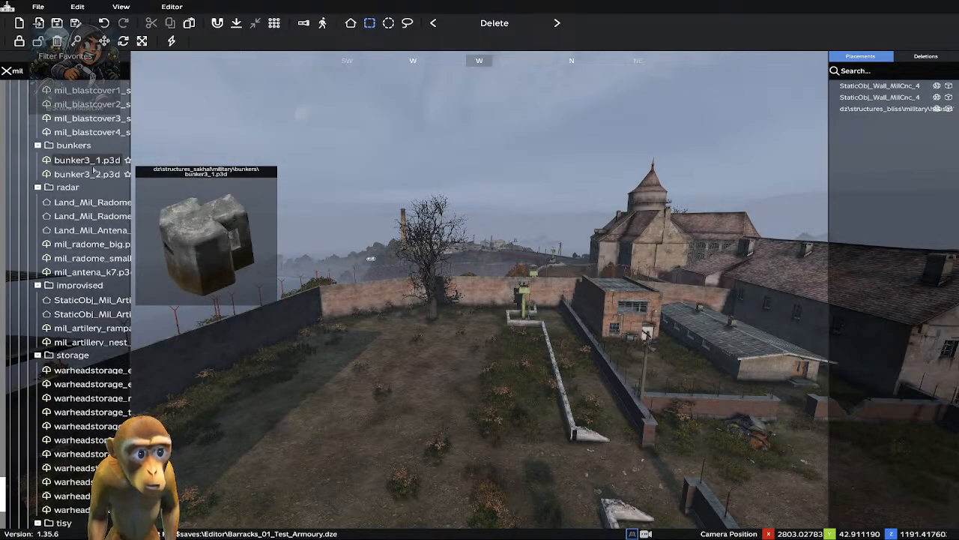
scroll(93, 172, up, 4)
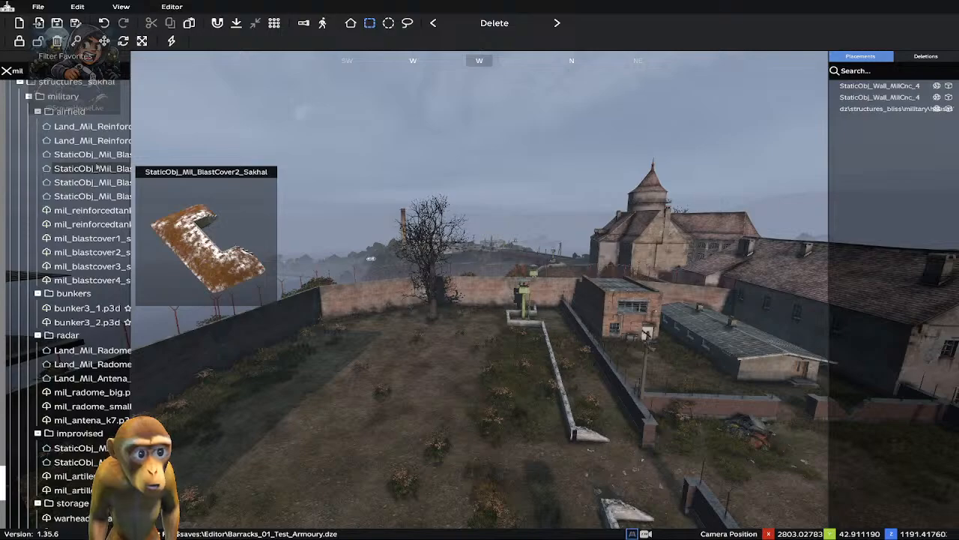
scroll(96, 167, up, 2)
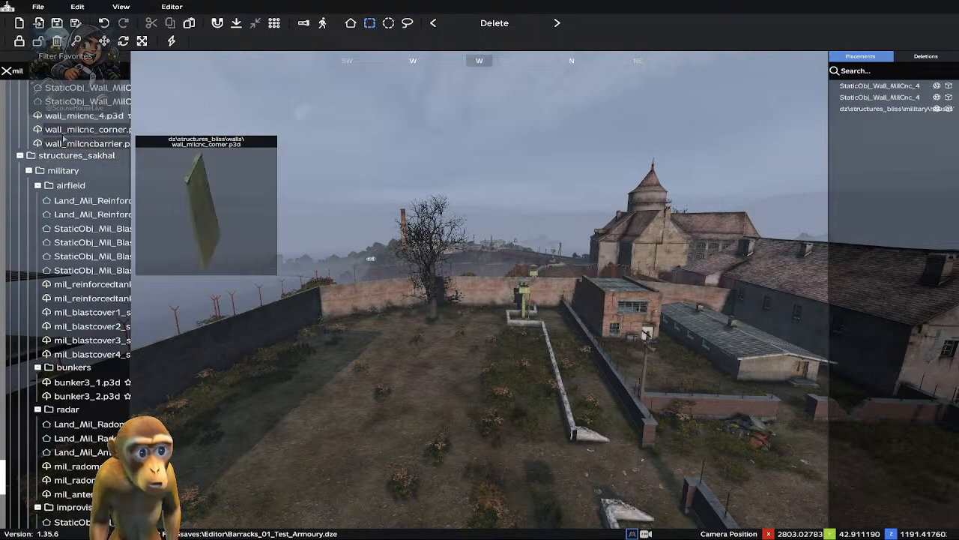
scroll(64, 137, up, 2)
mouse_move(68, 162)
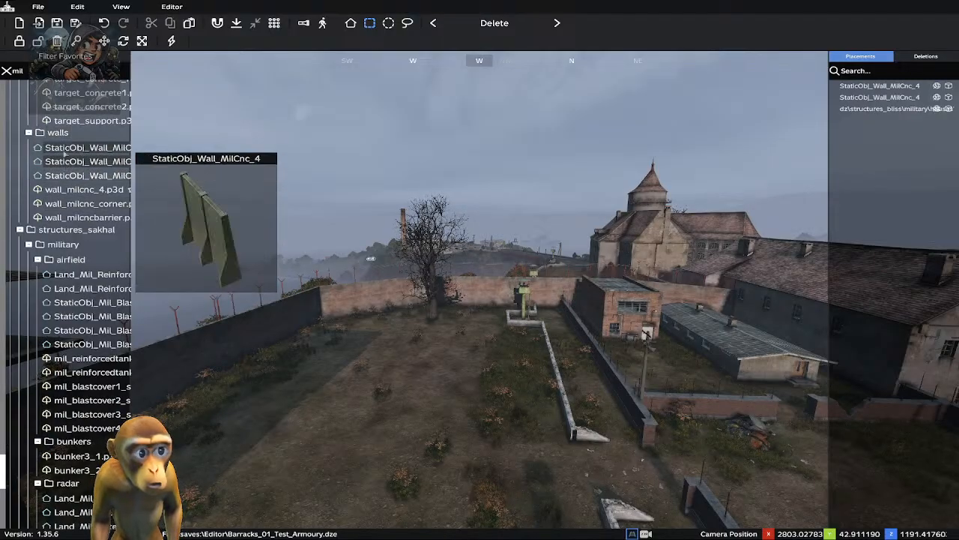
scroll(62, 147, up, 2)
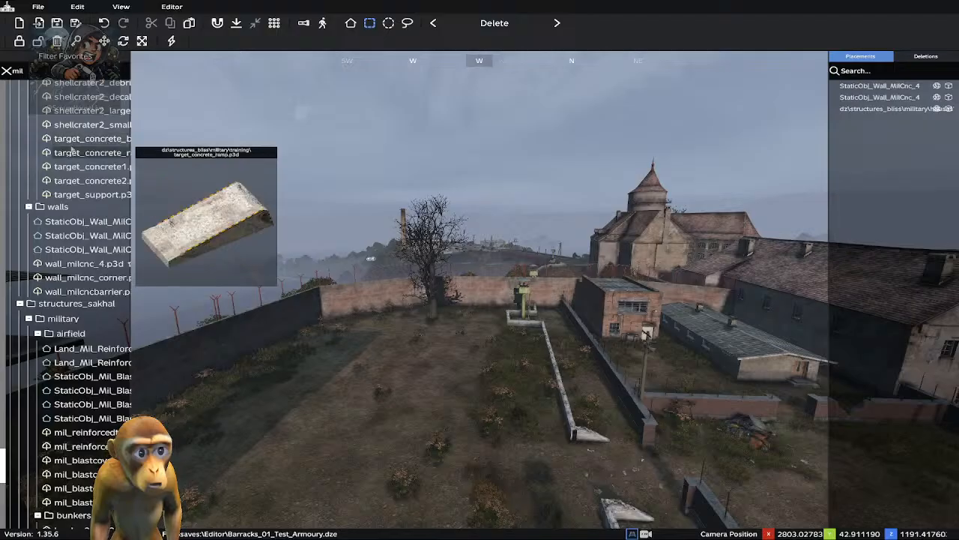
scroll(76, 142, up, 2)
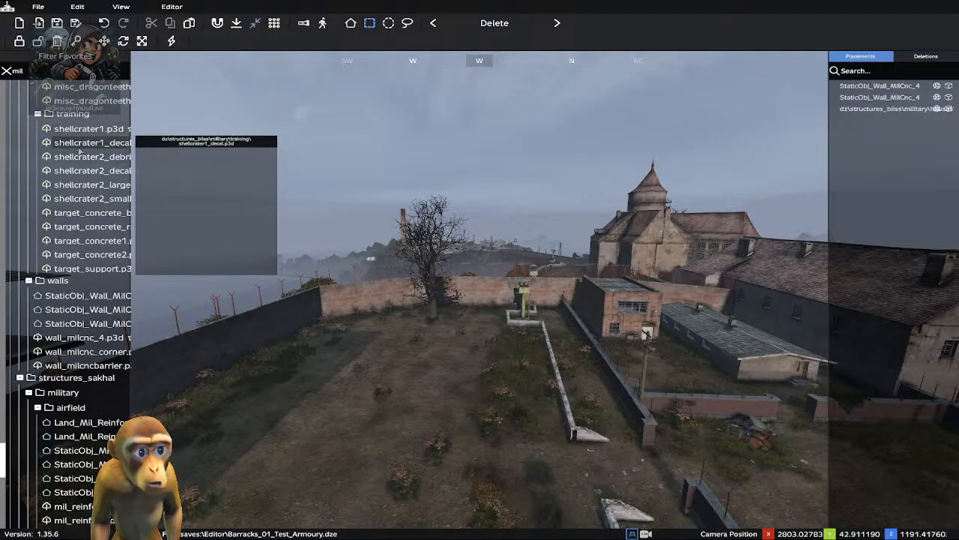
scroll(78, 150, up, 1)
mouse_move(78, 118)
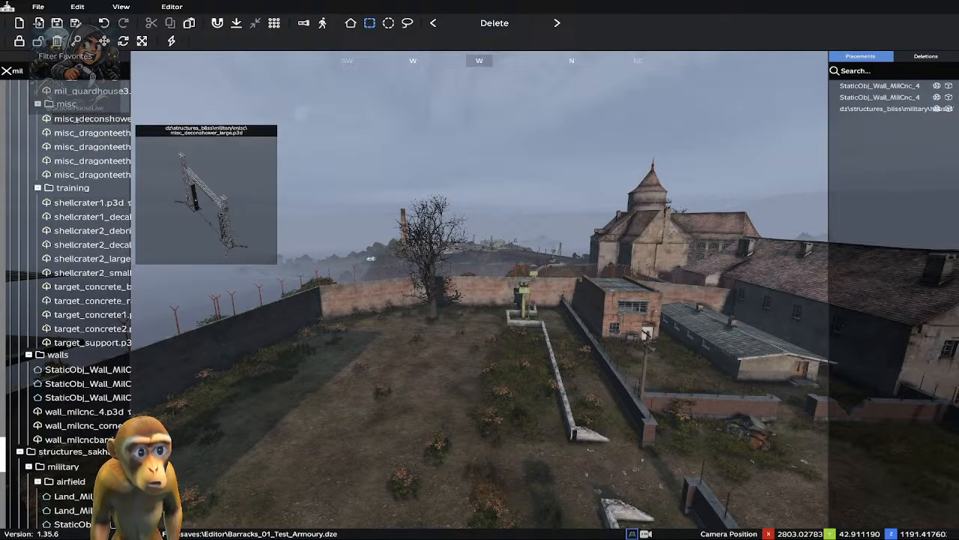
scroll(77, 120, up, 2)
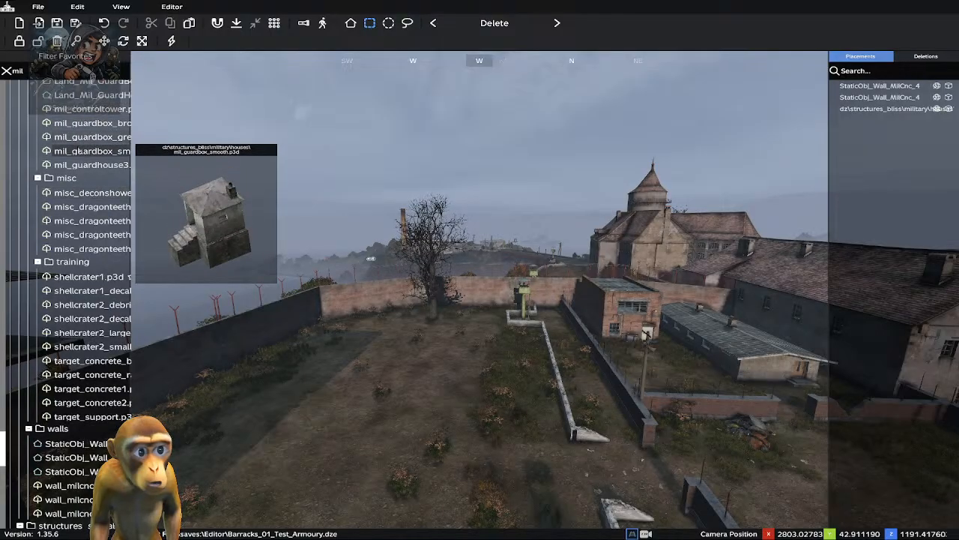
Browse the military models from the structures_bliss houses and ruins back through the train wagons, fire station, misc props and tisy buildings
scroll(78, 127, up, 3)
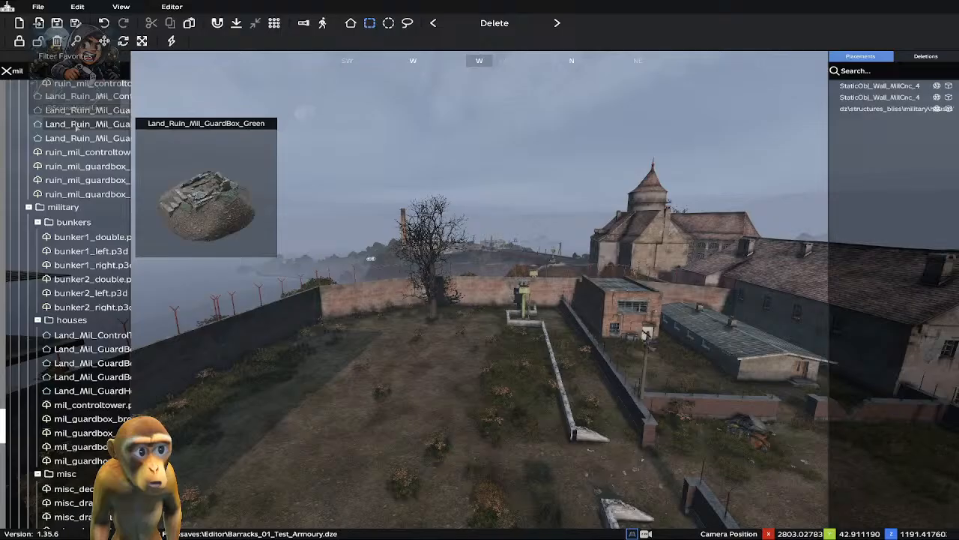
scroll(76, 120, up, 2)
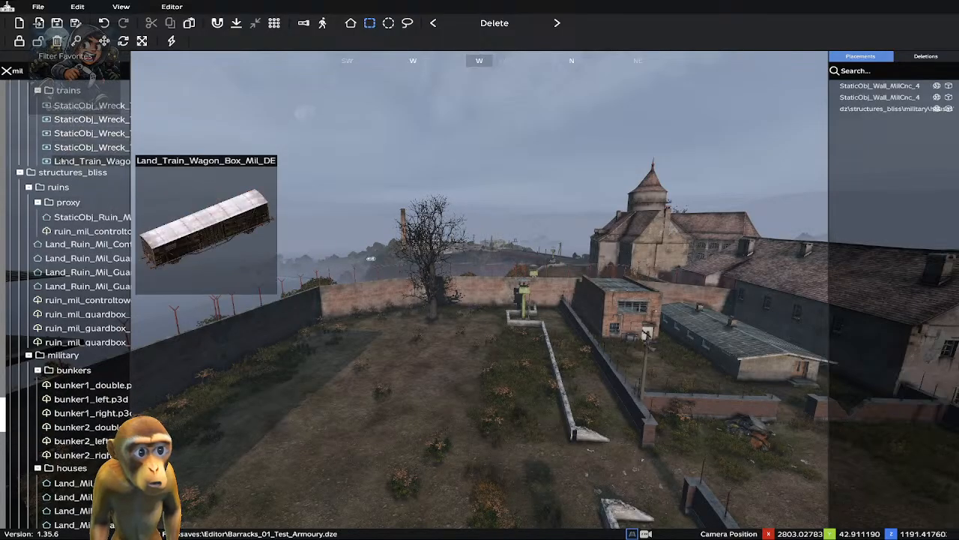
scroll(63, 149, up, 1)
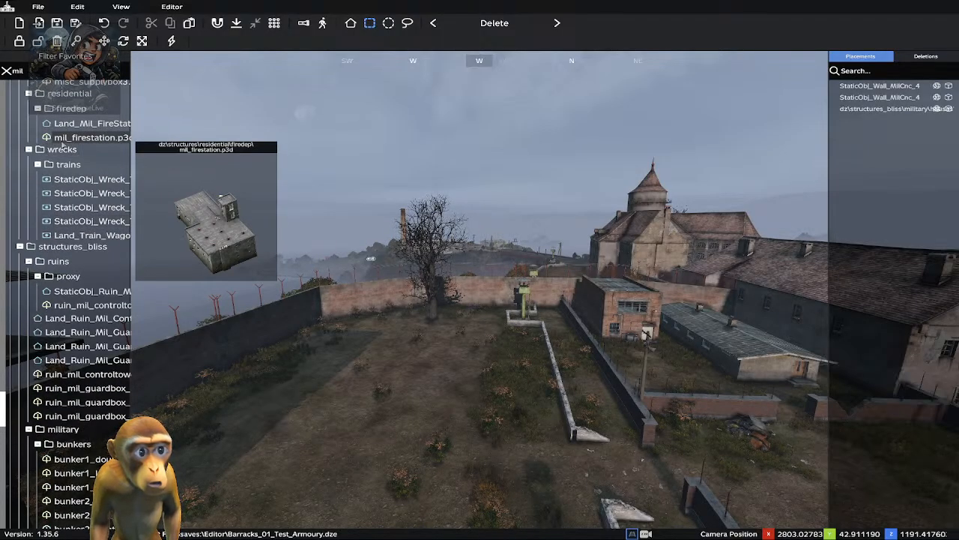
scroll(58, 138, up, 1)
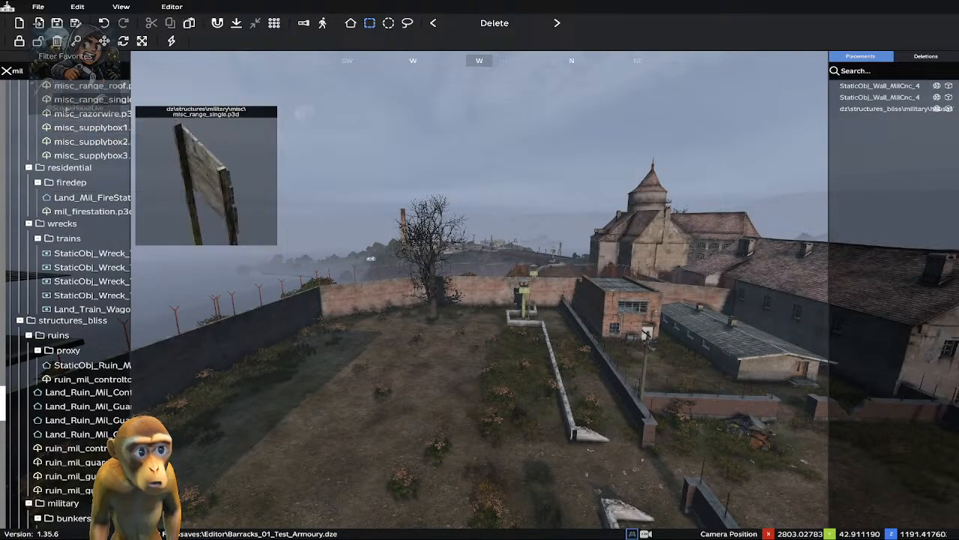
scroll(69, 120, up, 1)
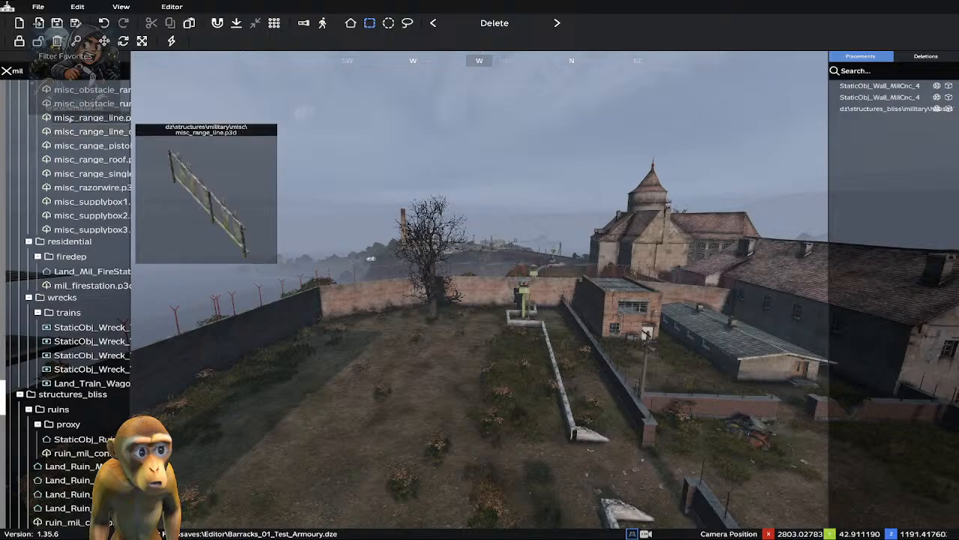
scroll(73, 126, up, 3)
scroll(71, 117, up, 2)
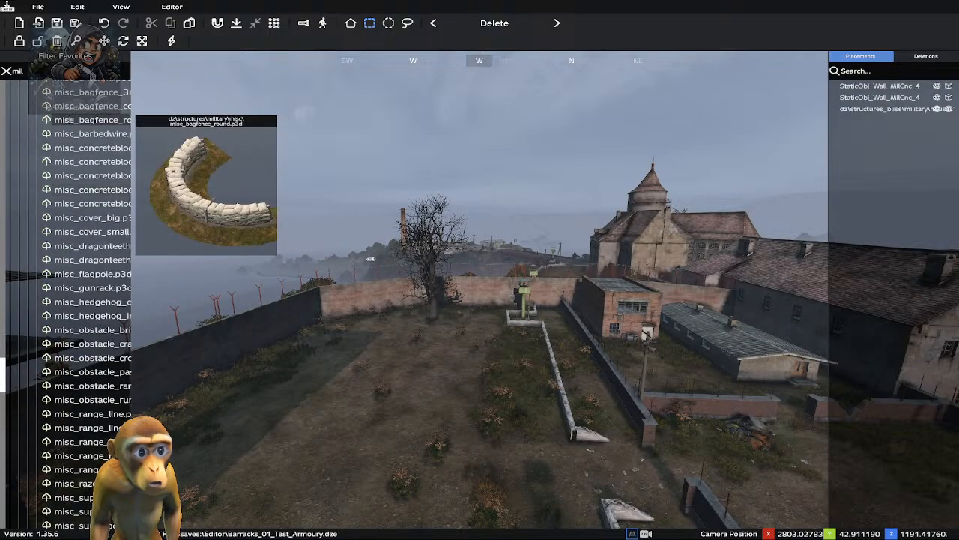
scroll(70, 120, up, 1)
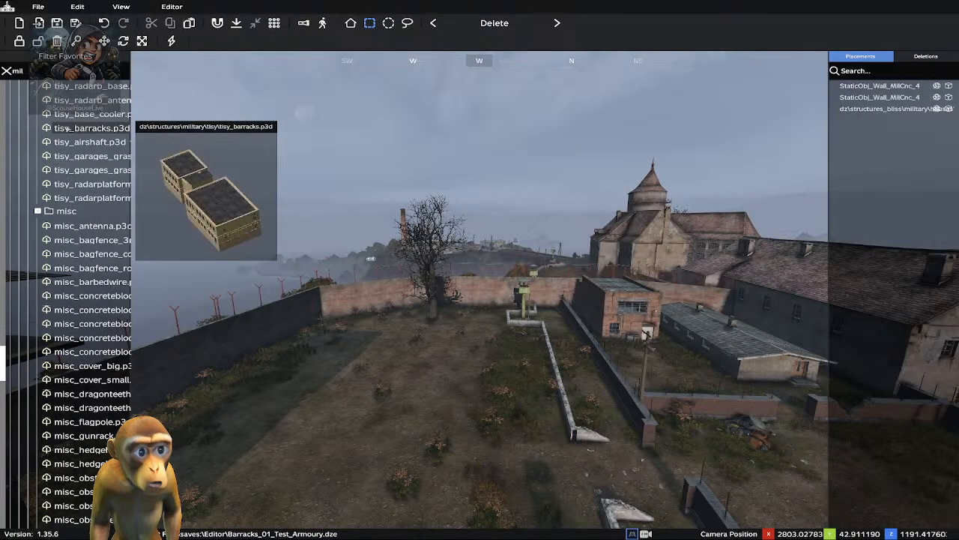
scroll(67, 128, up, 2)
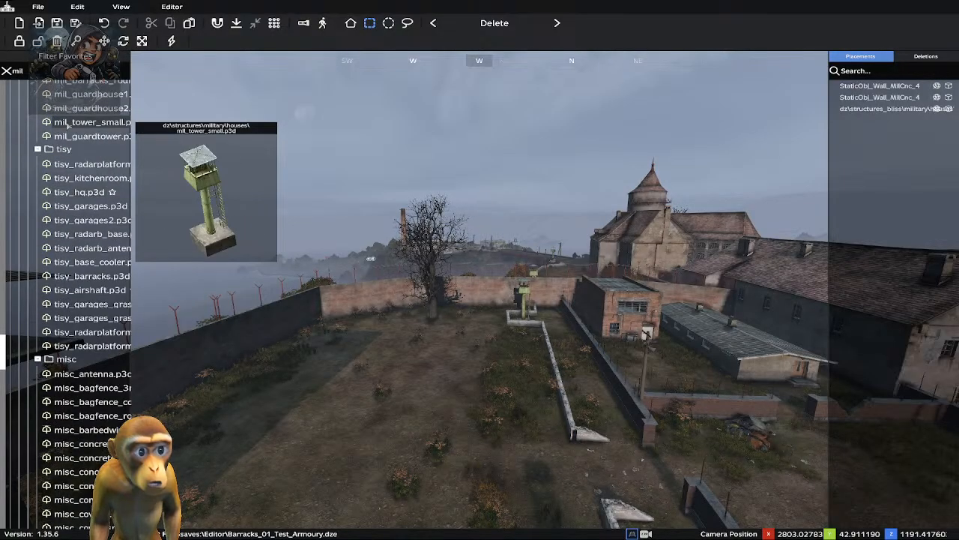
Browse the military barracks and guard towers, the airfield structures, and the improvised roadblocks, hbarriers and tents
scroll(68, 127, up, 2)
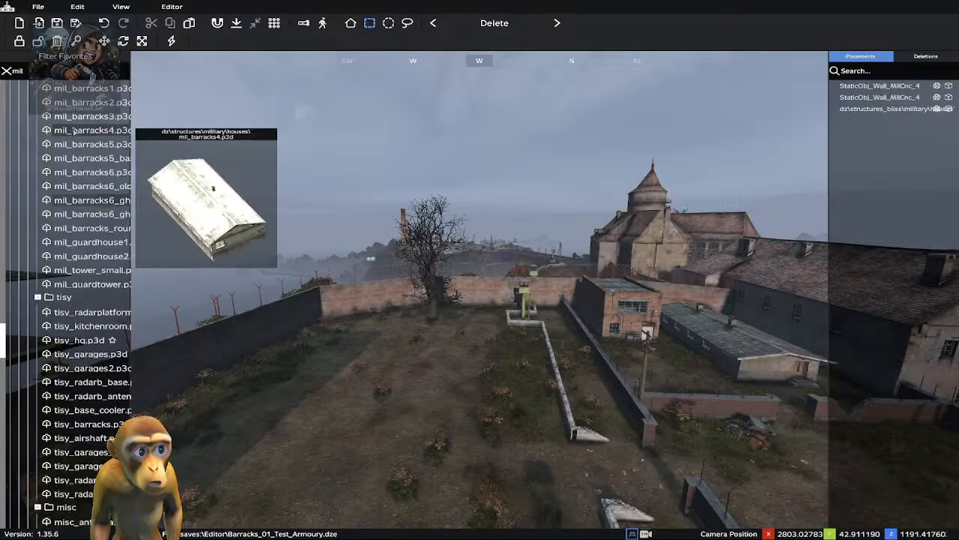
scroll(75, 131, up, 3)
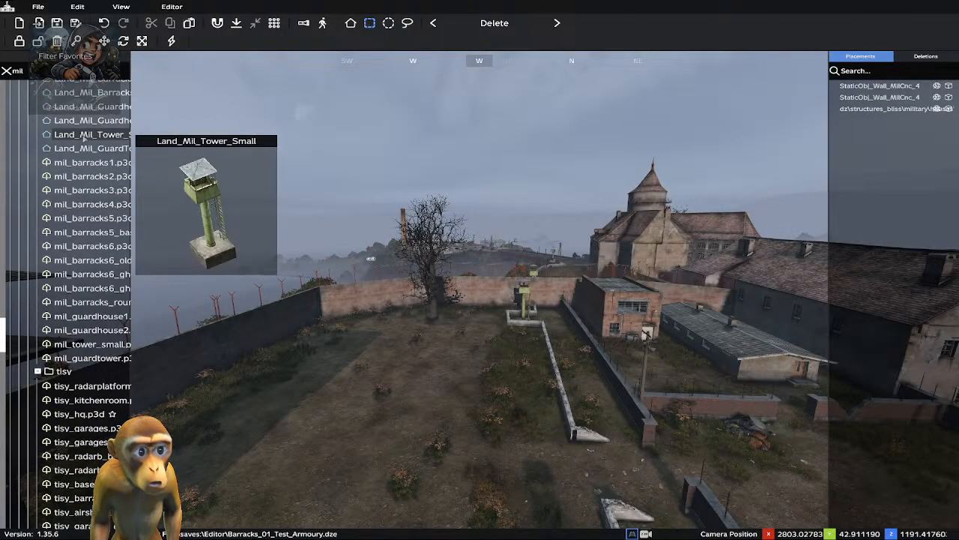
scroll(80, 129, up, 1)
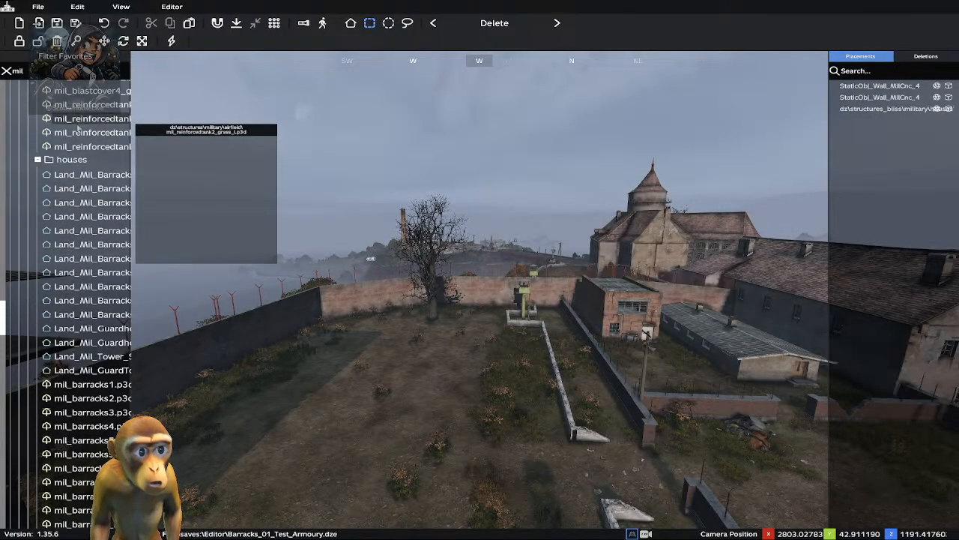
scroll(78, 130, up, 1)
scroll(79, 131, up, 2)
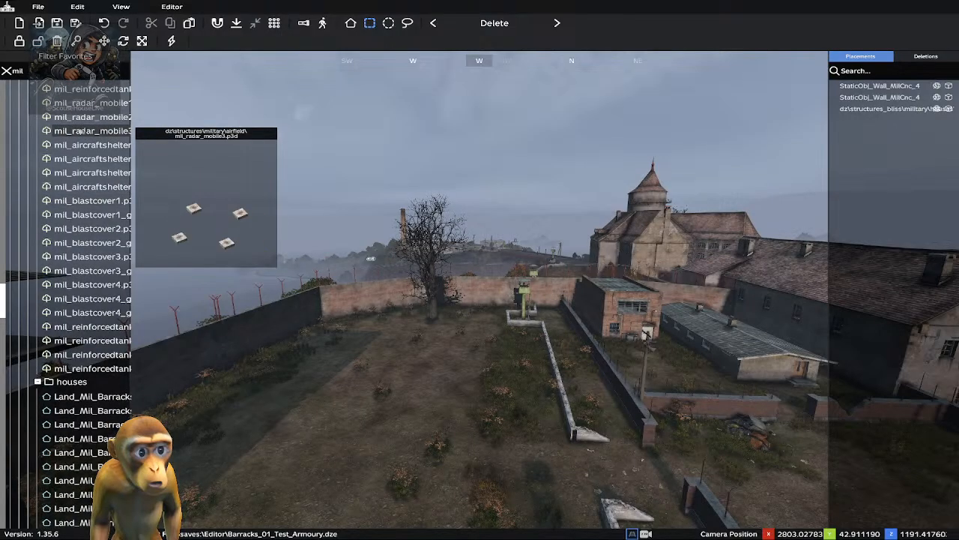
scroll(79, 131, up, 1)
scroll(80, 131, up, 1)
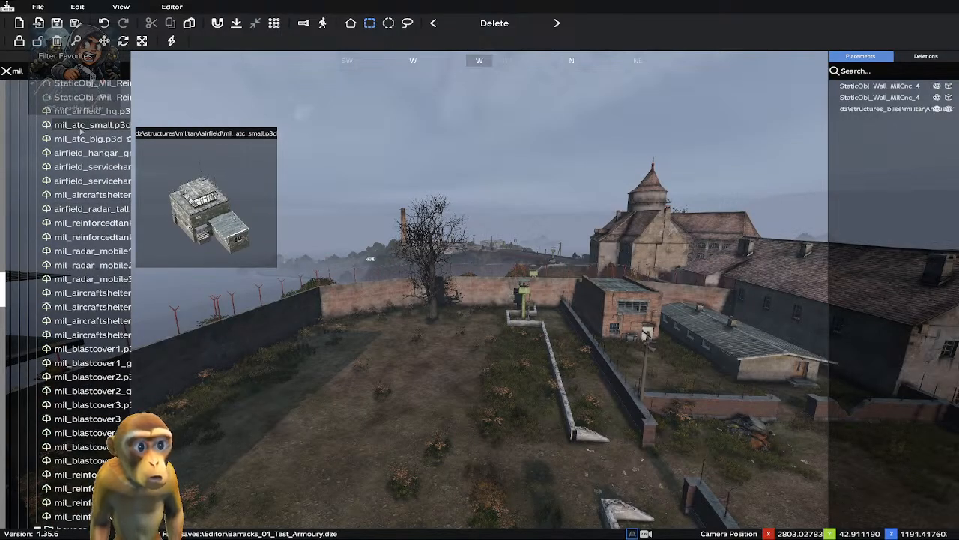
scroll(80, 130, up, 1)
scroll(80, 130, up, 2)
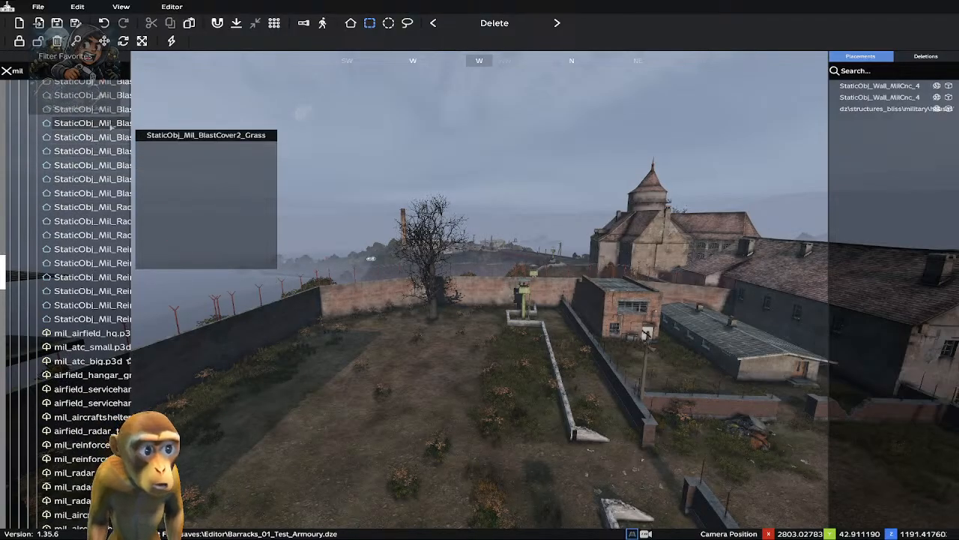
scroll(111, 127, up, 5)
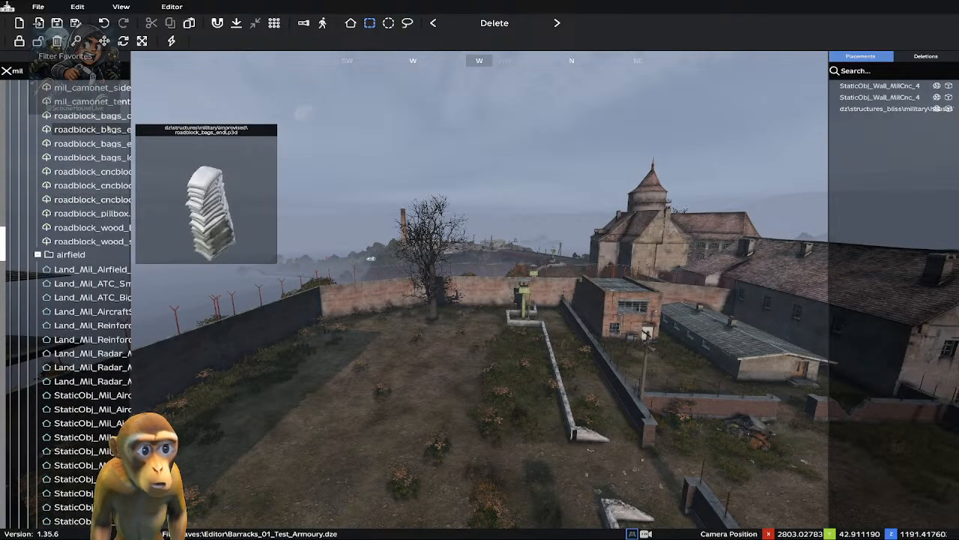
scroll(107, 129, up, 1)
scroll(94, 129, up, 3)
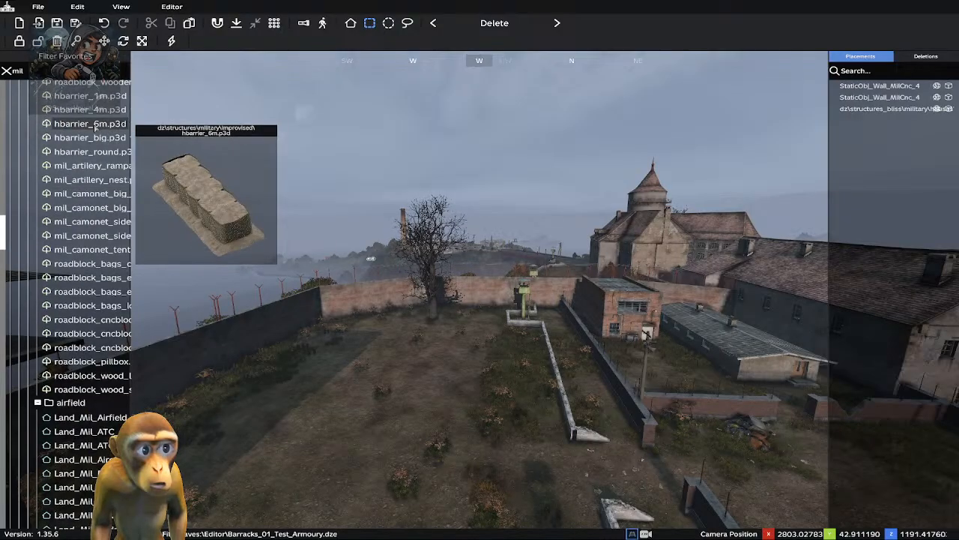
scroll(94, 129, up, 7)
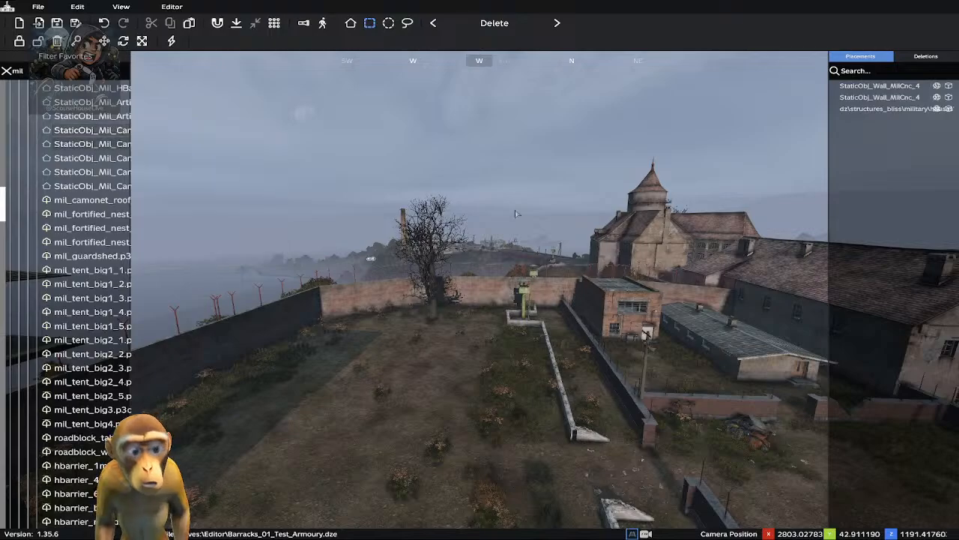
Duplicate the end StaticObj_Wall_MilCnc_4 section on the pier and place the copy flush against it, towards the red containers
right_drag(535, 238, 545, 316)
key(shift+w)
key(w)
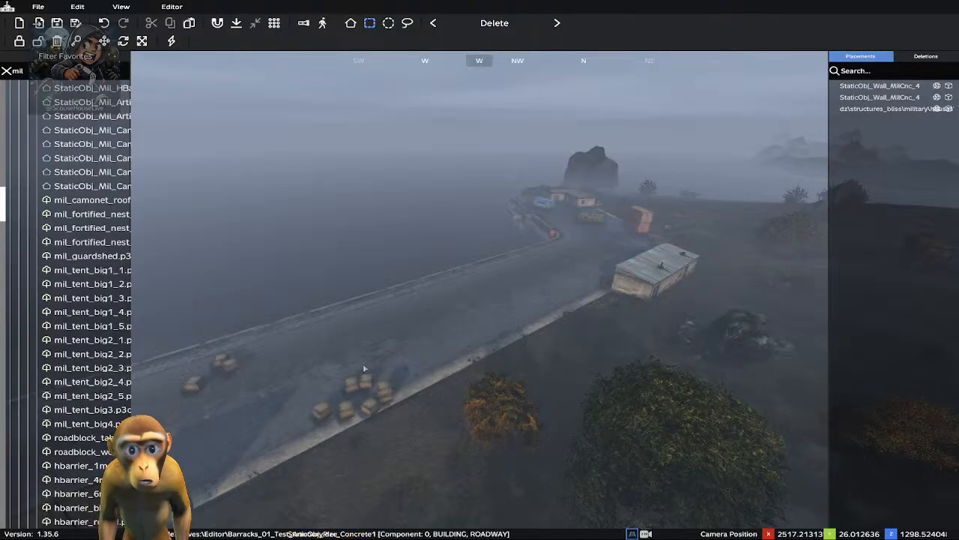
right_drag(315, 318, 305, 285)
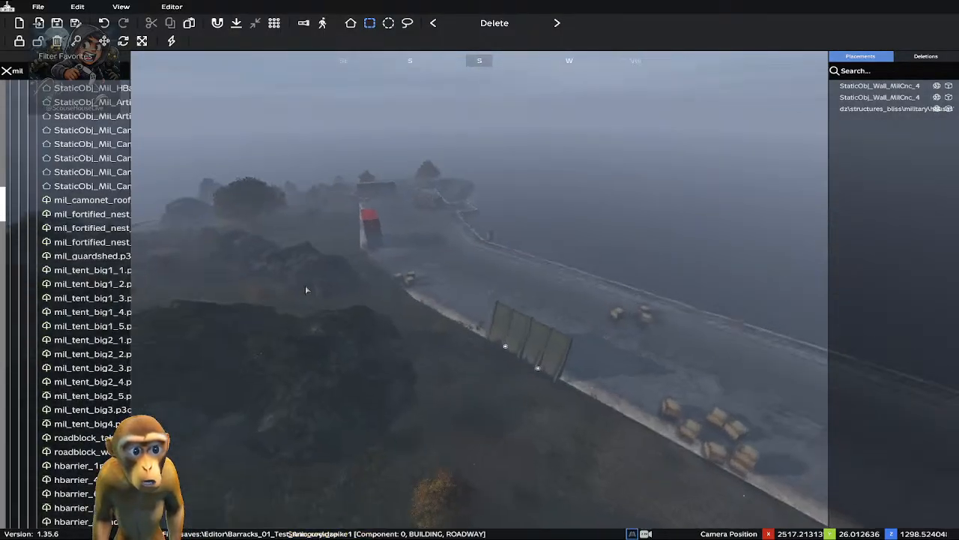
click(506, 349)
right_click(505, 349)
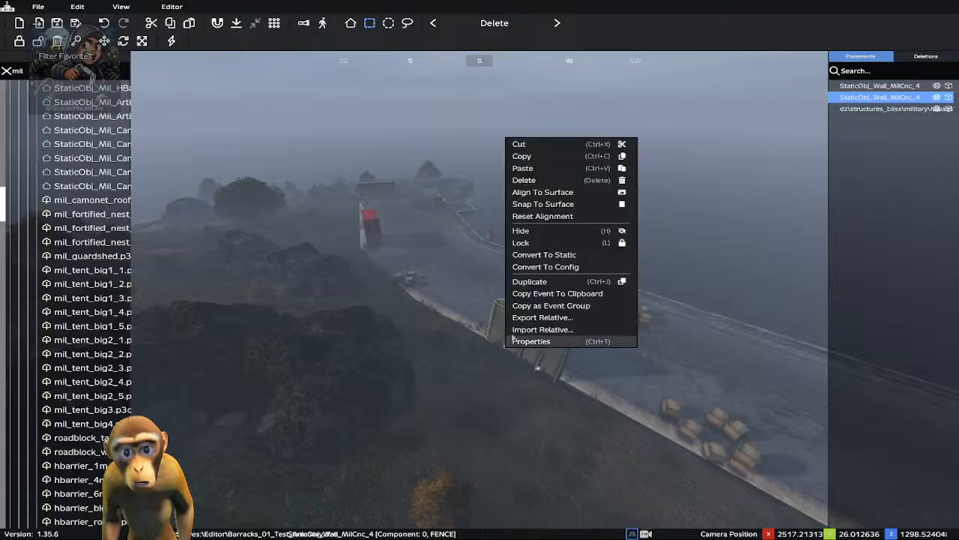
click(529, 282)
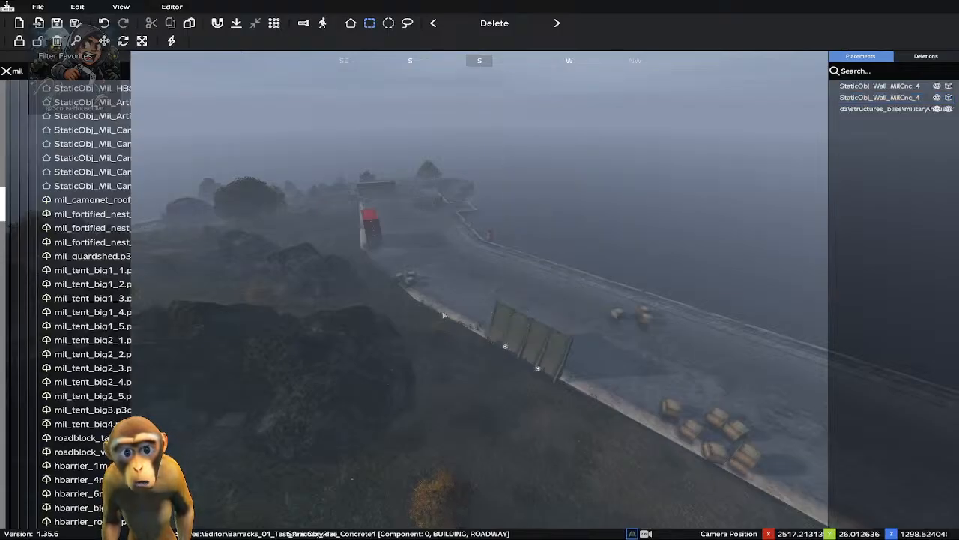
click(506, 348)
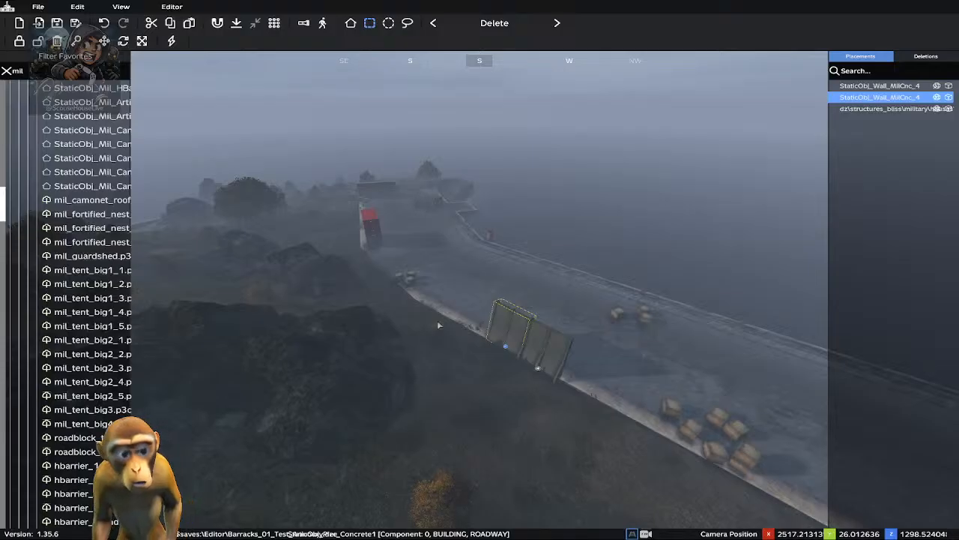
key(ctrl+d)
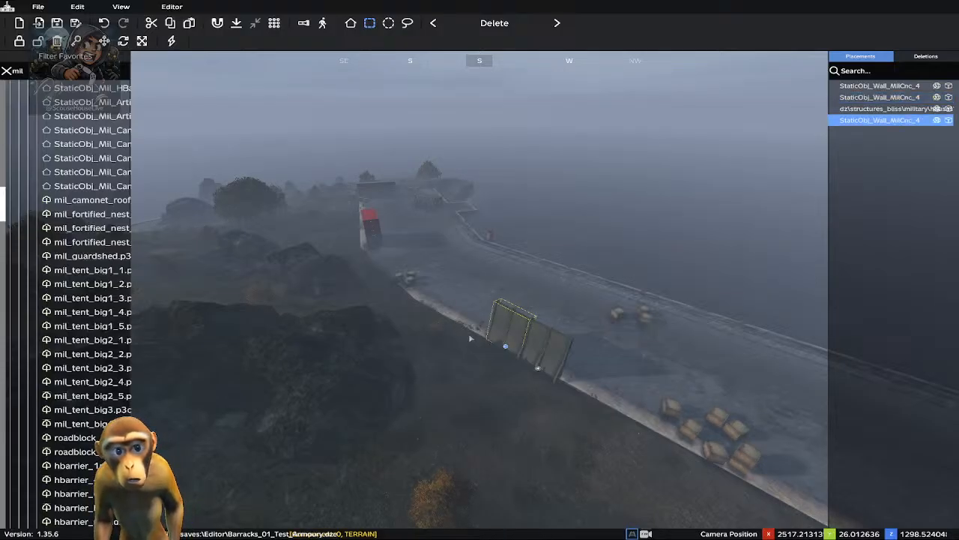
drag(506, 349, 476, 331)
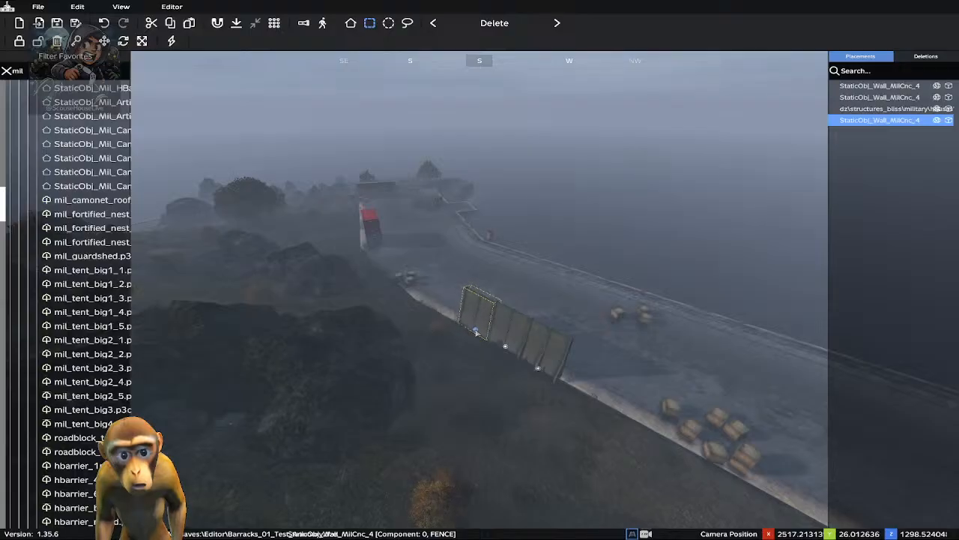
click(461, 340)
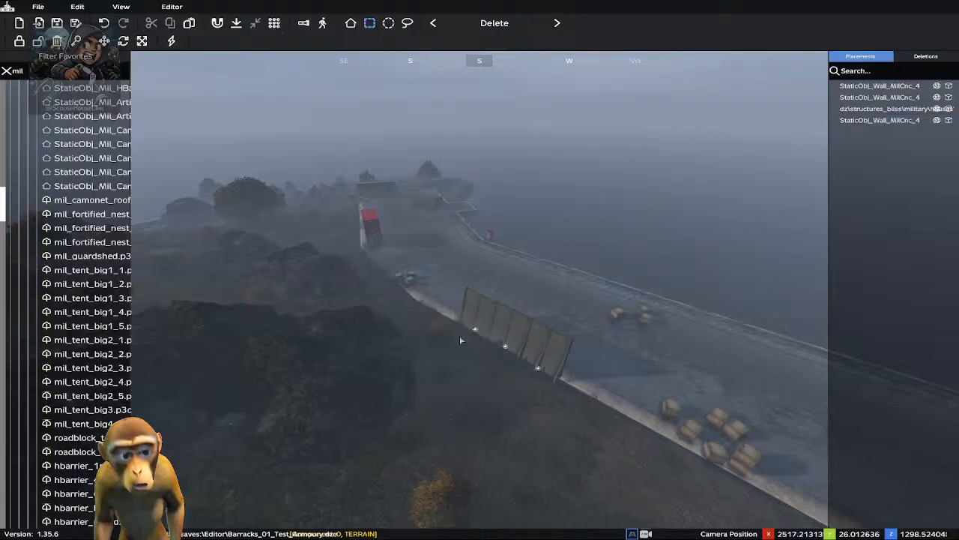
Copy the new end wall section and place the pasted fourth section flush along the pier edge, towards the red containers
key(w)
right_drag(408, 313, 375, 331)
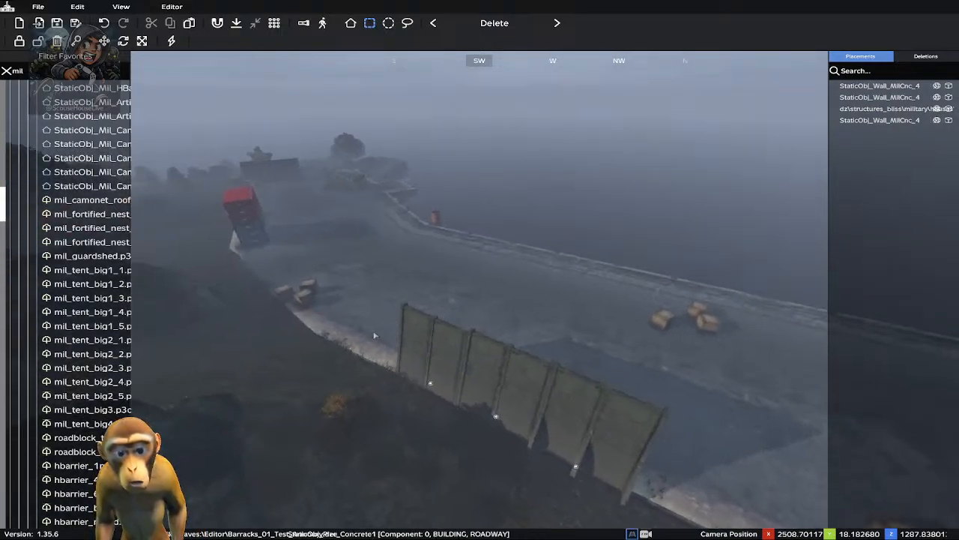
click(430, 385)
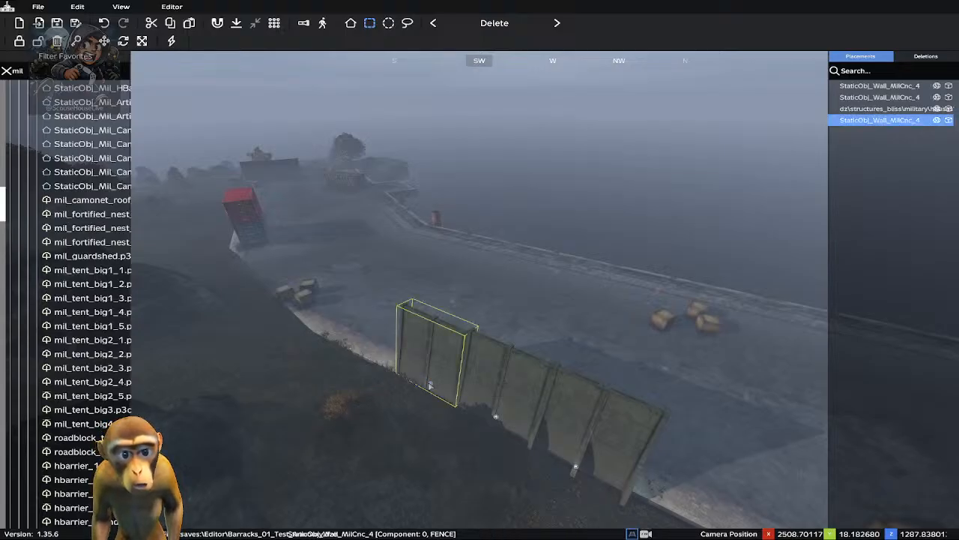
key(ctrl+c)
key(ctrl+v)
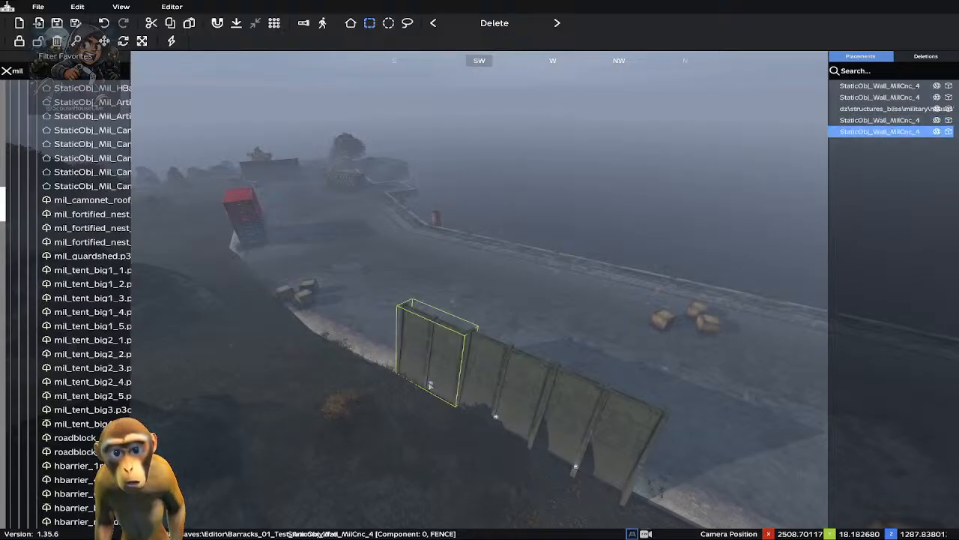
drag(430, 385, 378, 358)
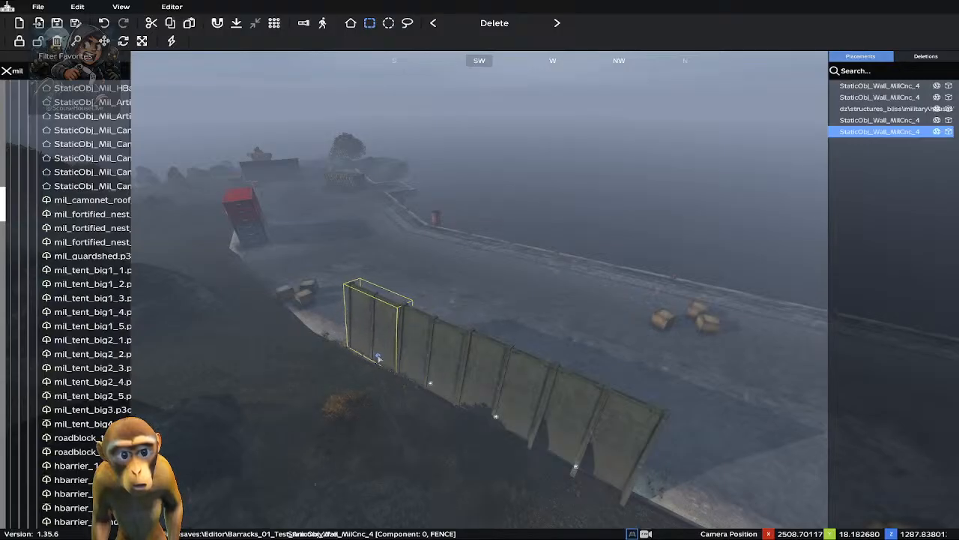
click(334, 352)
Duplicate all four StaticObj_Wall_MilCnc_4 sections together and move the copies along the pier edge, away from the red containers
right_drag(334, 356, 519, 384)
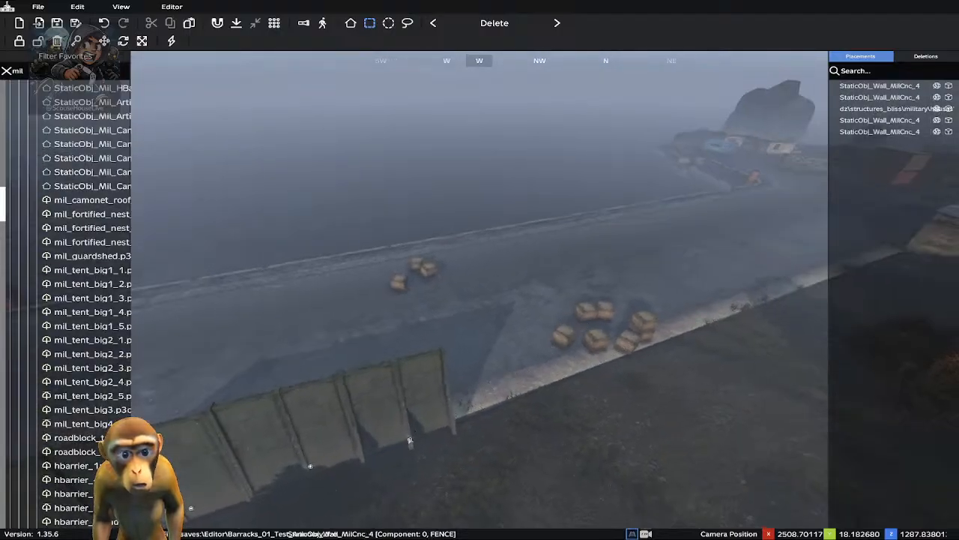
click(409, 440)
drag(440, 453, 328, 447)
drag(403, 475, 345, 469)
right_drag(431, 468, 255, 397)
drag(191, 318, 643, 513)
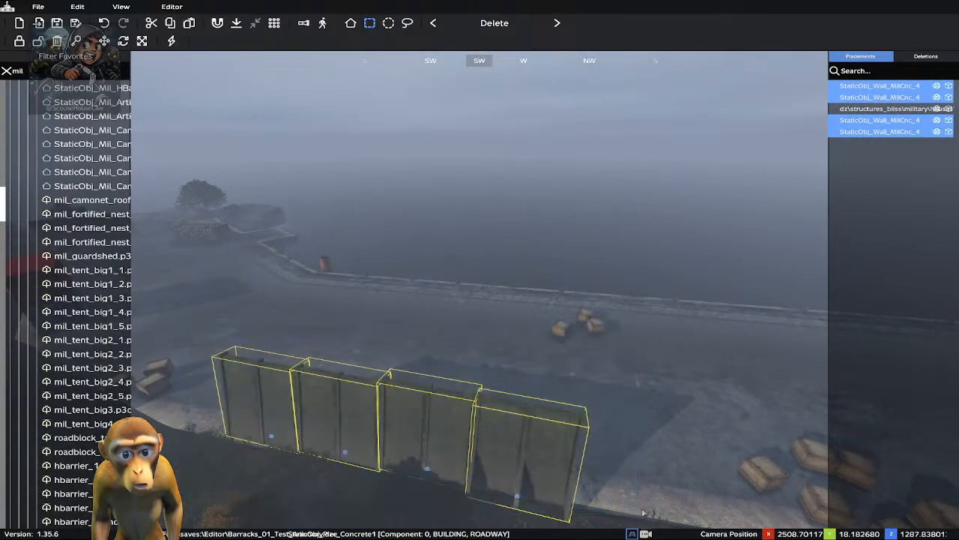
key(ctrl+d)
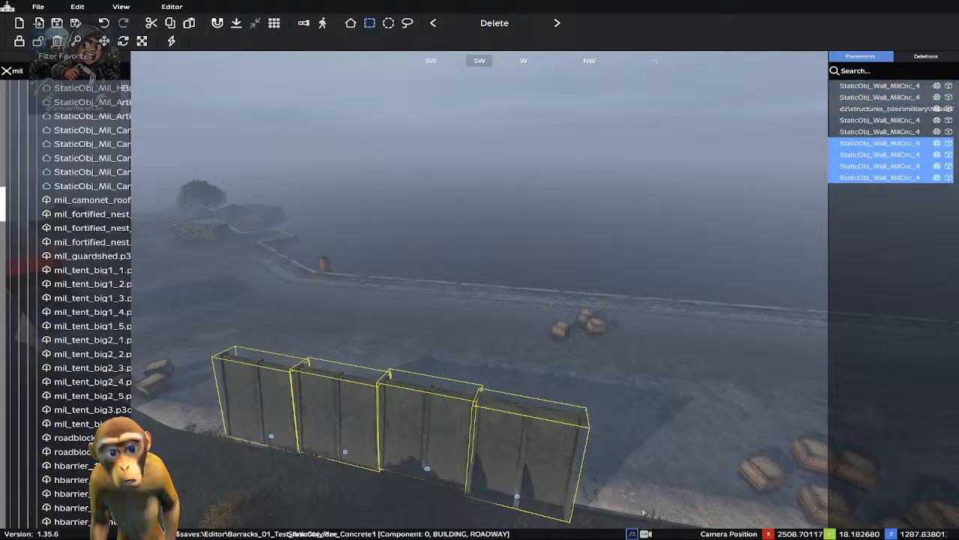
drag(426, 472, 891, 523)
Try to fit the four copied wall sections against the existing wall's end and align them to the surface
key(z)
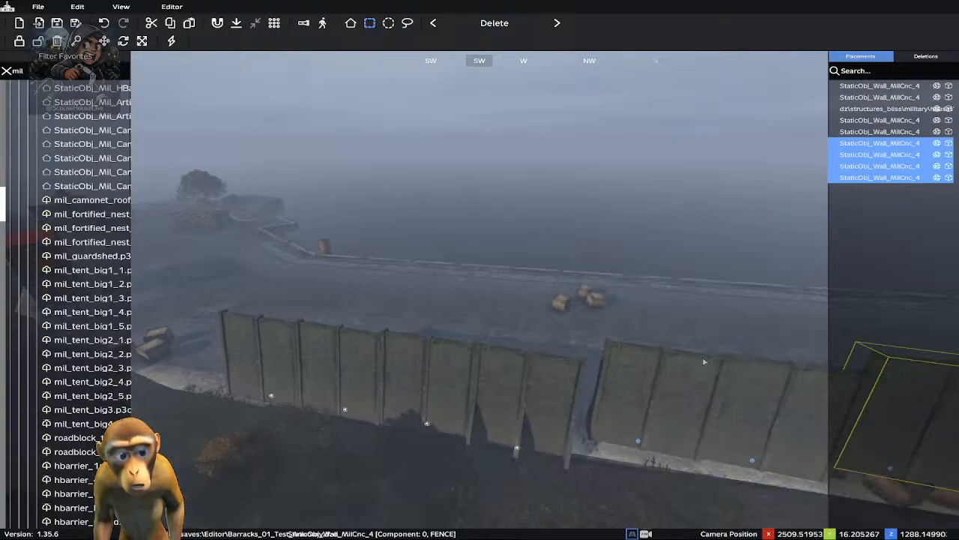
key(d)
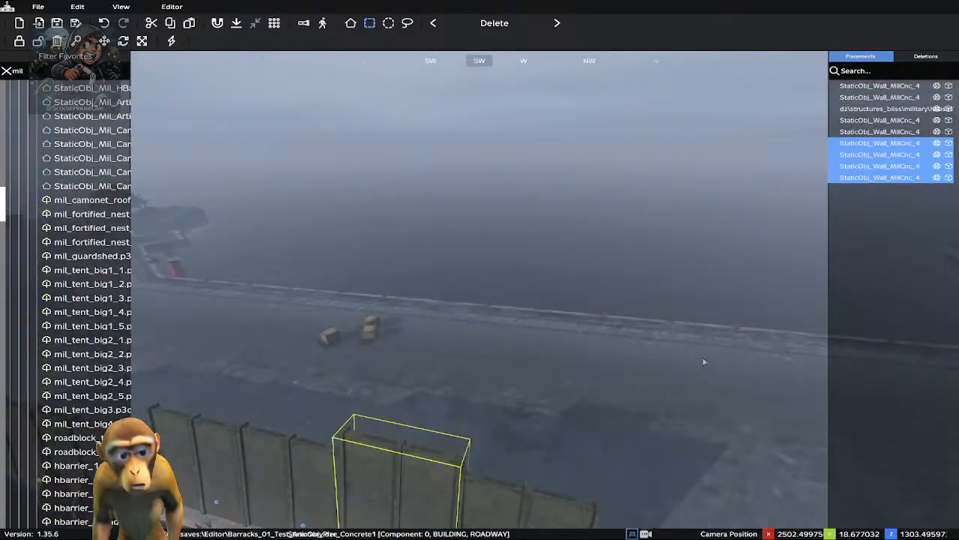
key(s)
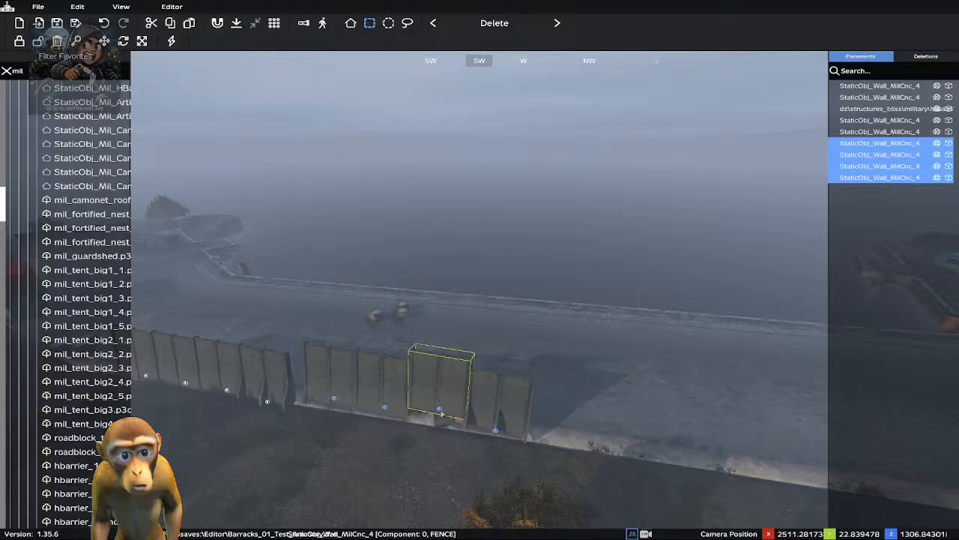
drag(303, 317, 538, 458)
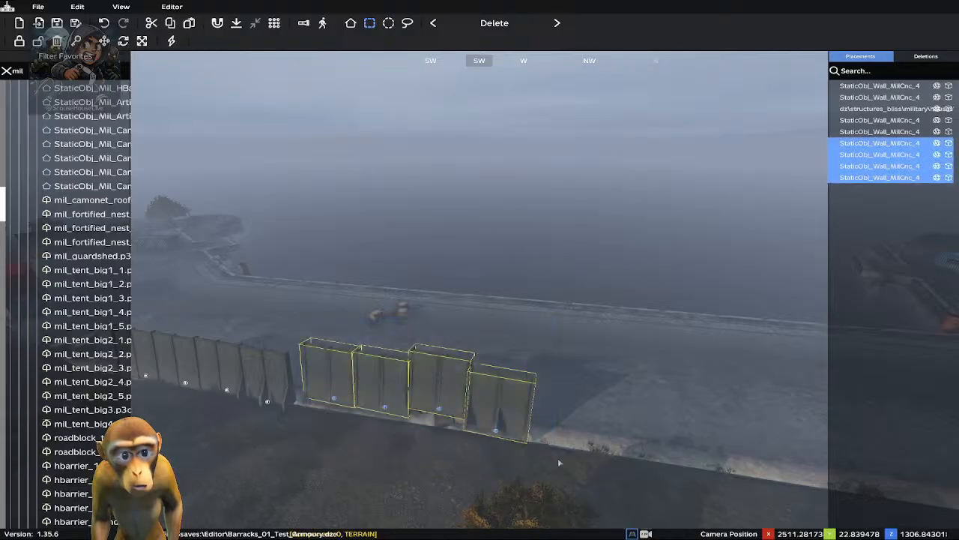
drag(439, 409, 423, 426)
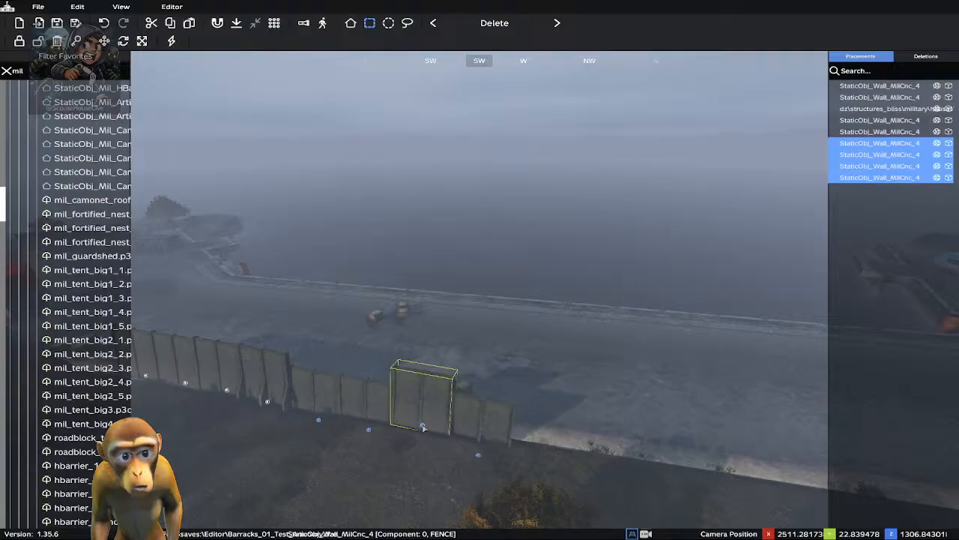
right_click(423, 427)
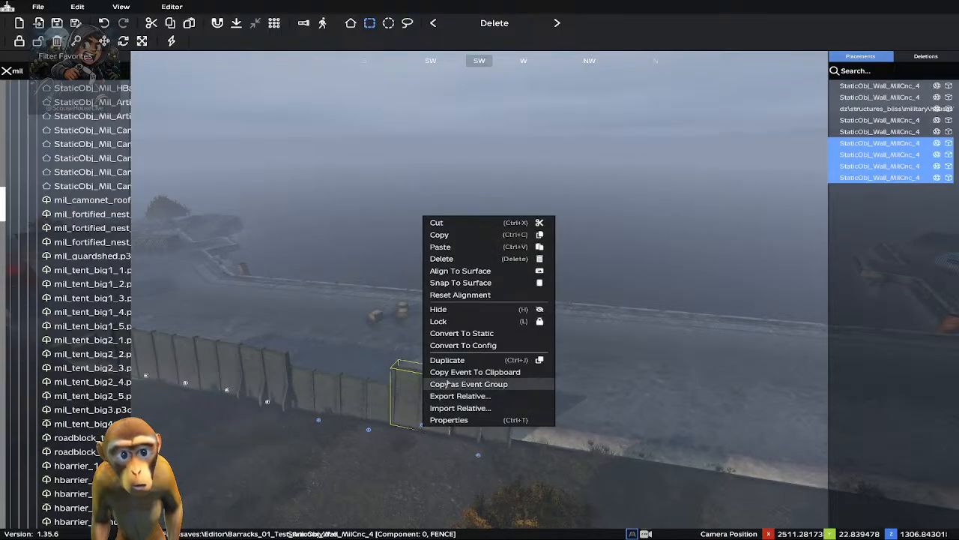
click(454, 273)
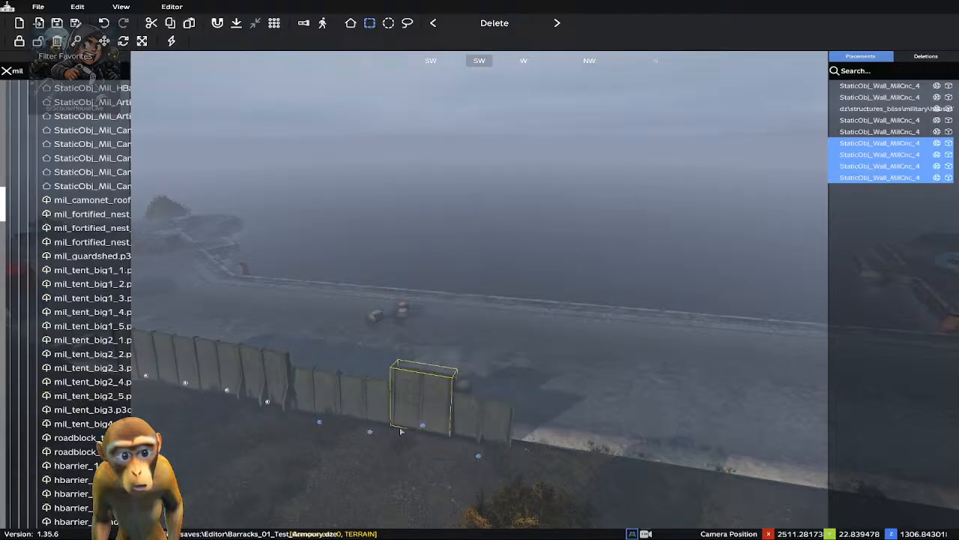
Delete three of the copied wall sections and place the remaining one flush against the end of the existing wall
drag(424, 429, 484, 436)
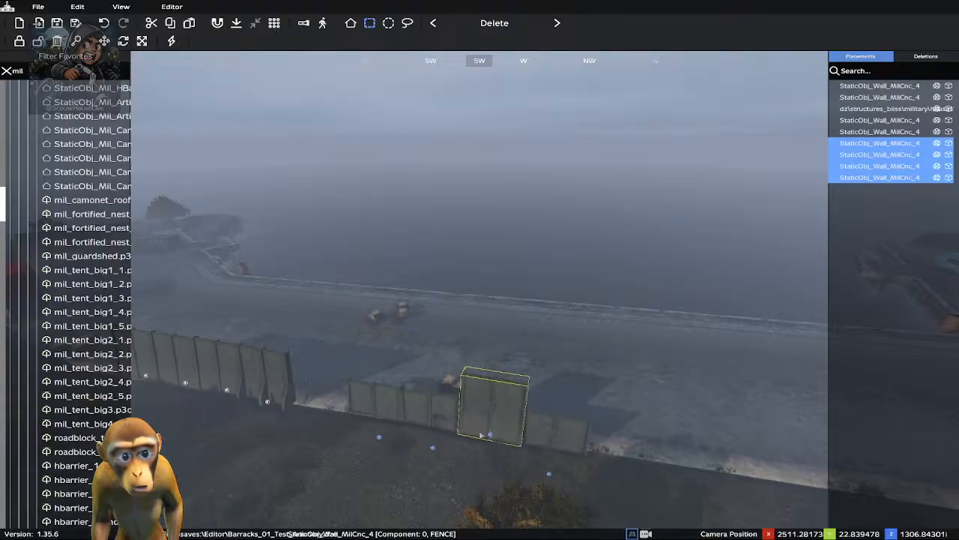
drag(350, 365, 629, 467)
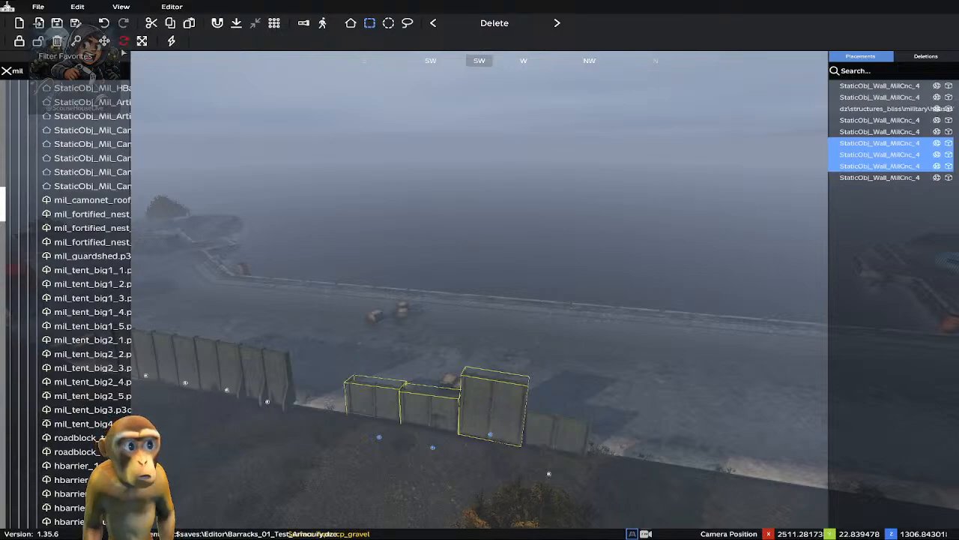
right_click(490, 435)
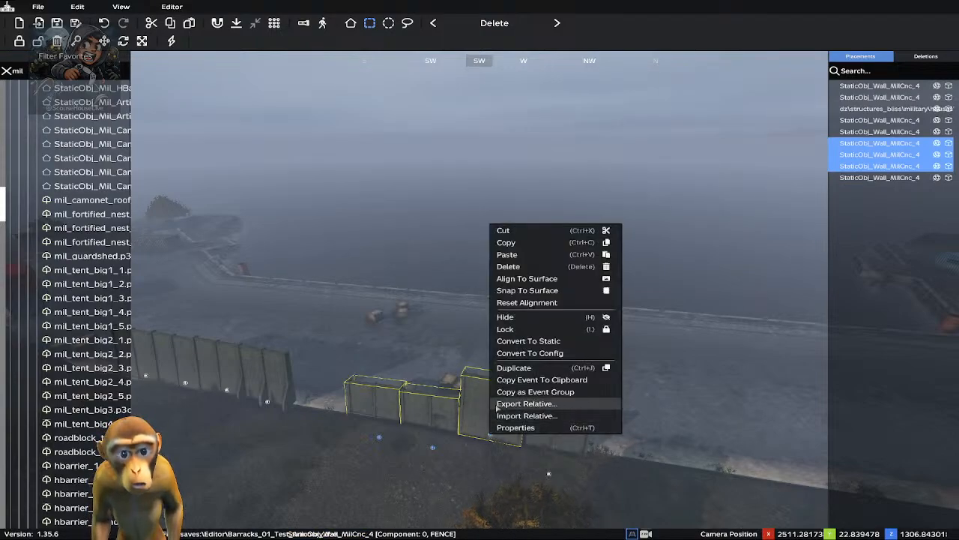
click(509, 266)
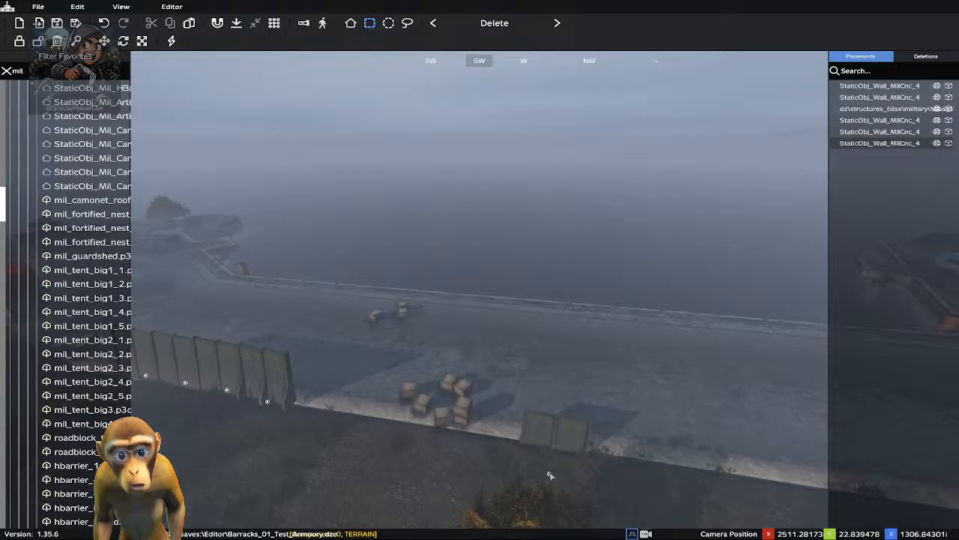
drag(558, 446, 316, 414)
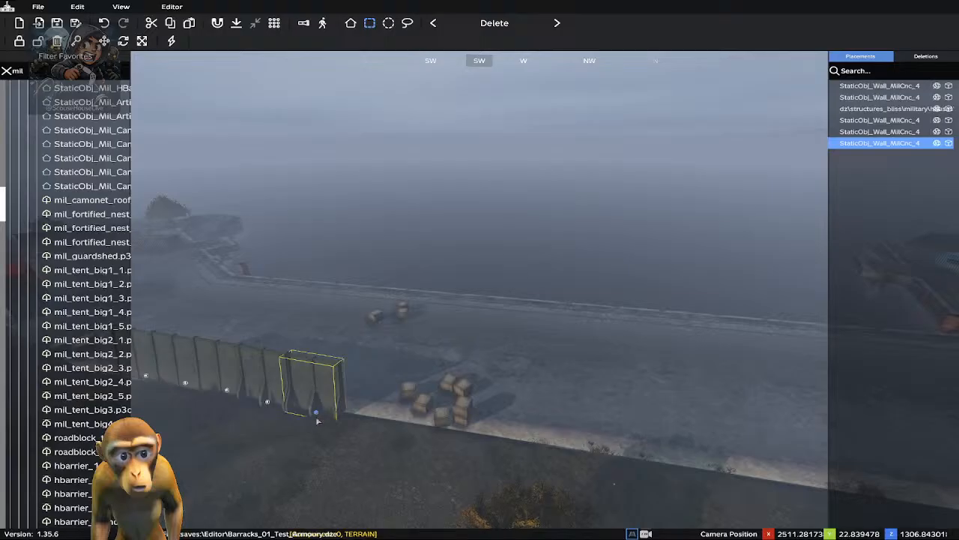
click(316, 419)
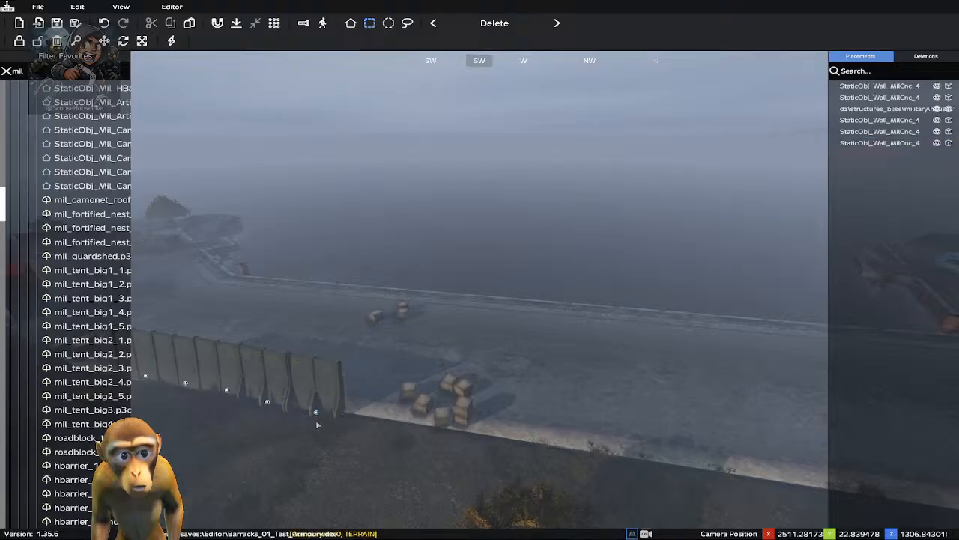
click(316, 417)
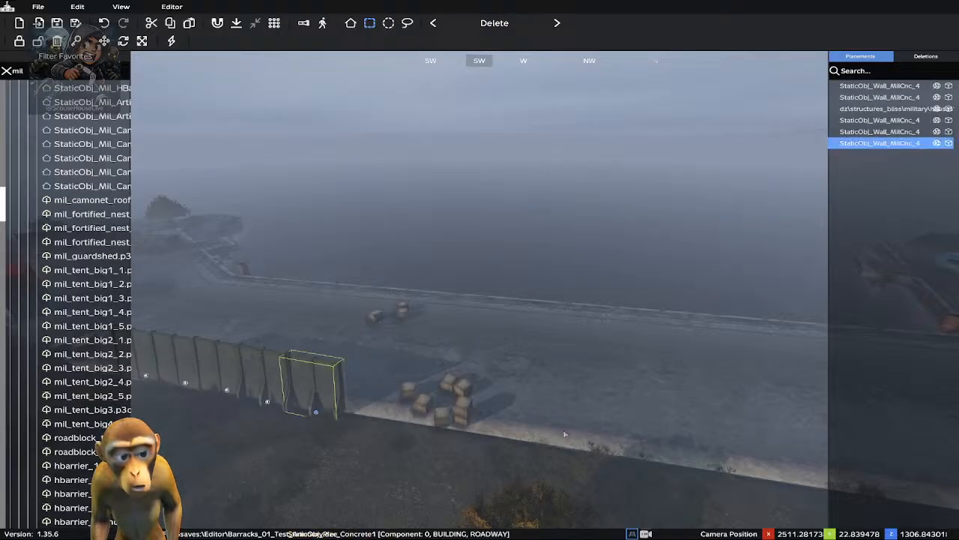
Duplicate the end wall section three times in succession, placing each copy flush along the pier edge, away from the red containers
key(ctrl+d)
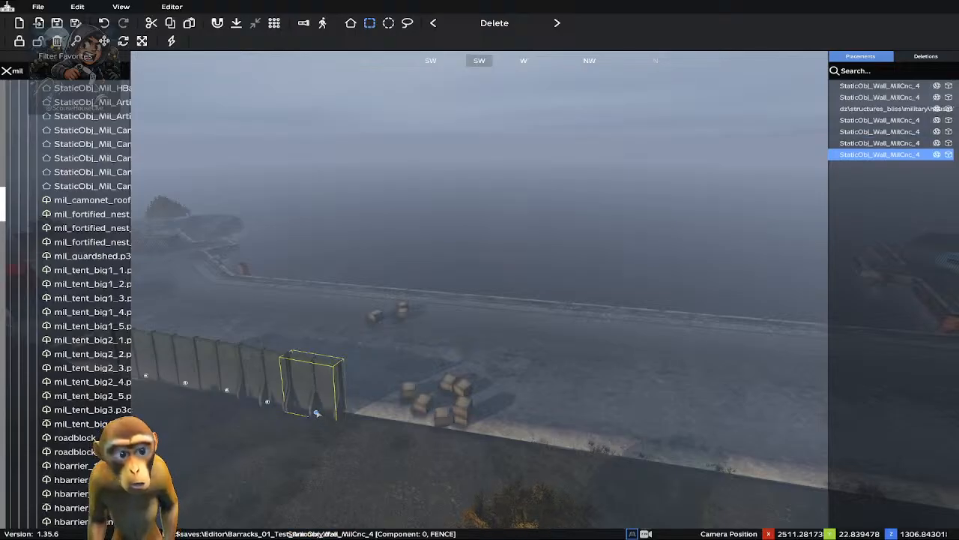
drag(318, 416, 368, 425)
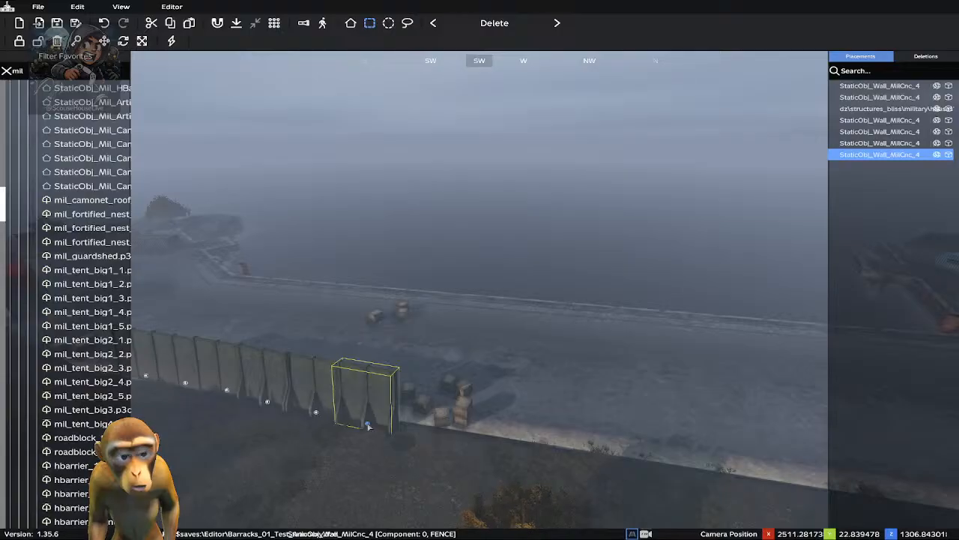
key(ctrl+d)
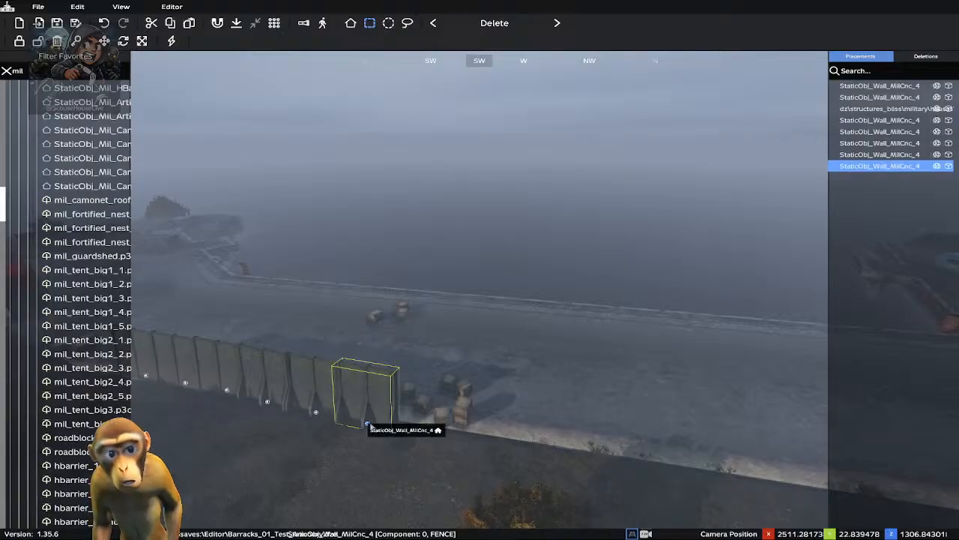
drag(371, 426, 424, 437)
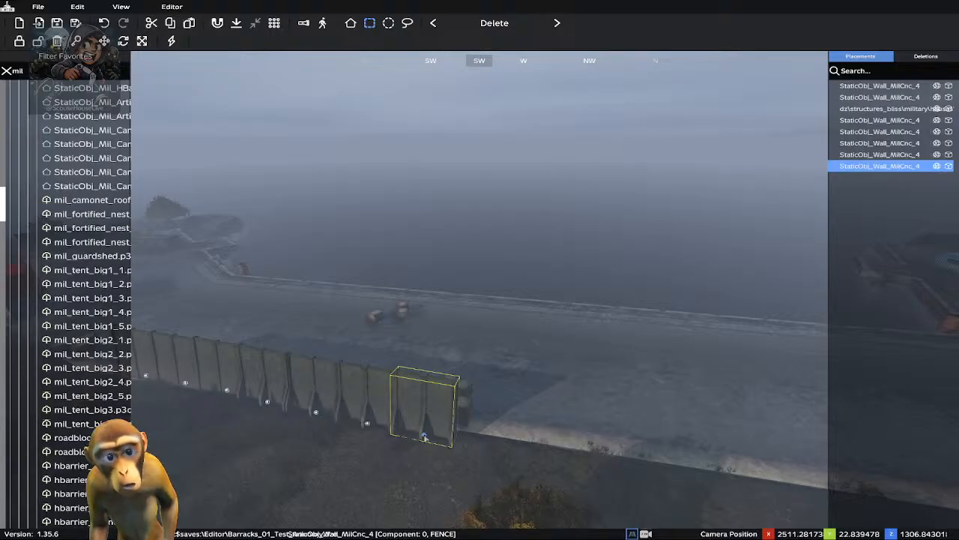
key(ctrl+d)
drag(423, 437, 485, 450)
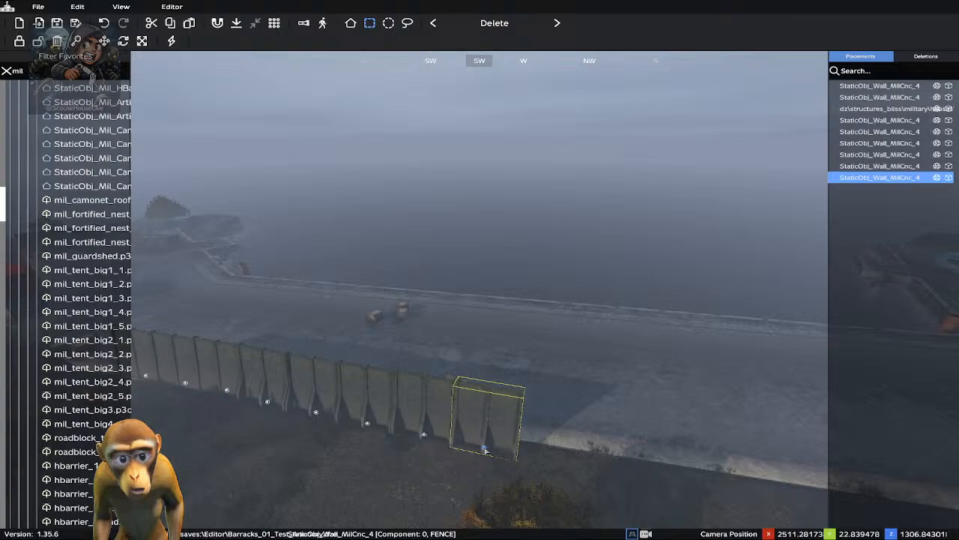
Inspect the extended wall from its far end and nudge the last section into line with its neighbour
key(d)
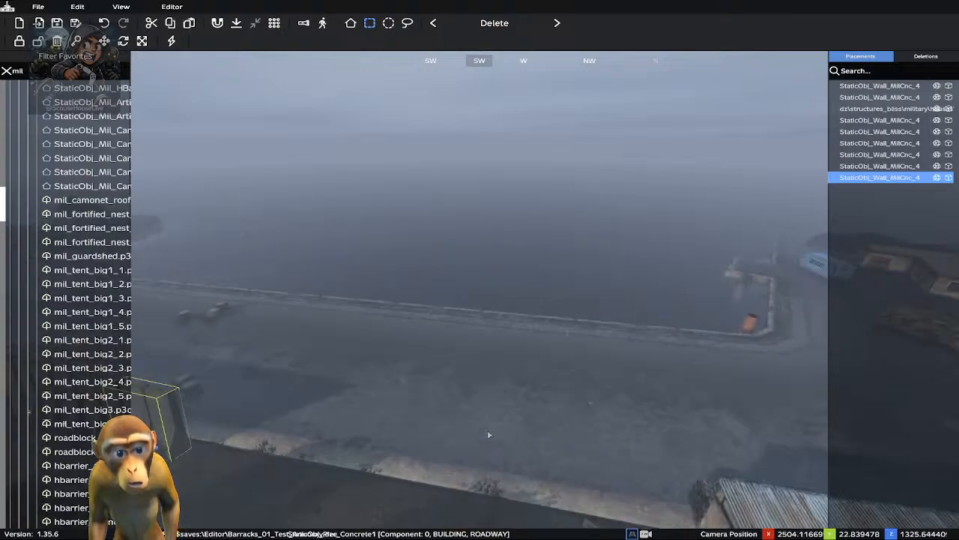
right_drag(438, 355, 391, 340)
key(w)
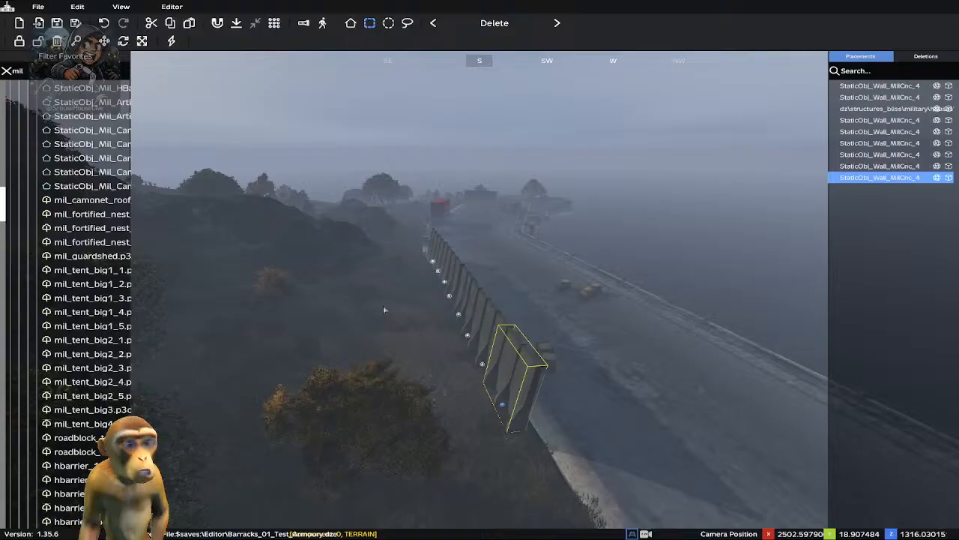
right_drag(383, 309, 429, 386)
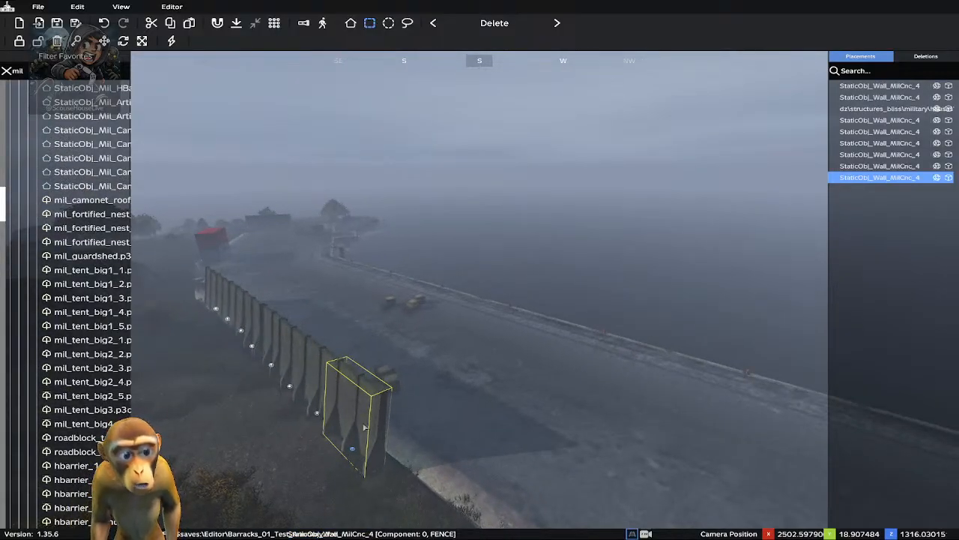
key(a)
right_drag(400, 385, 510, 395)
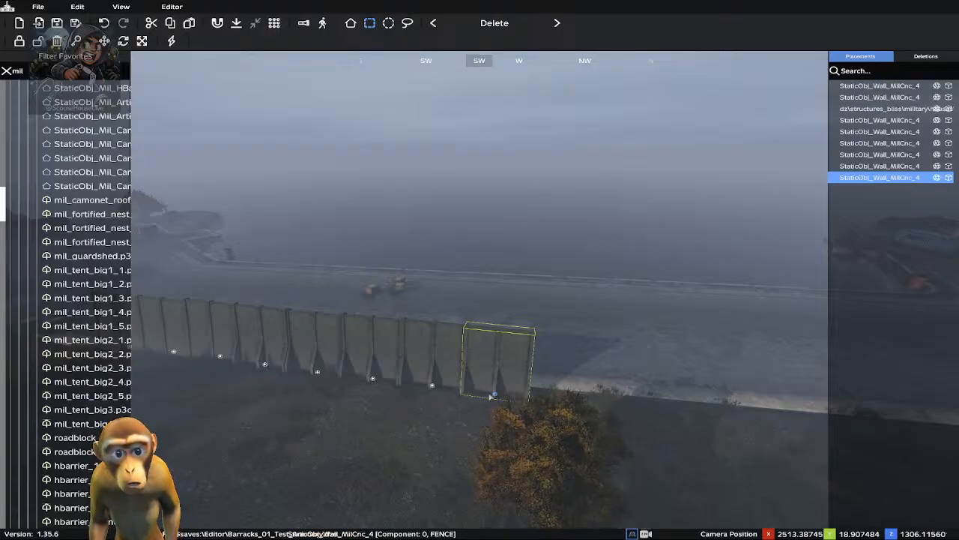
mouse_move(494, 396)
mouse_down()
mouse_move(523, 398)
mouse_move(496, 393)
mouse_up()
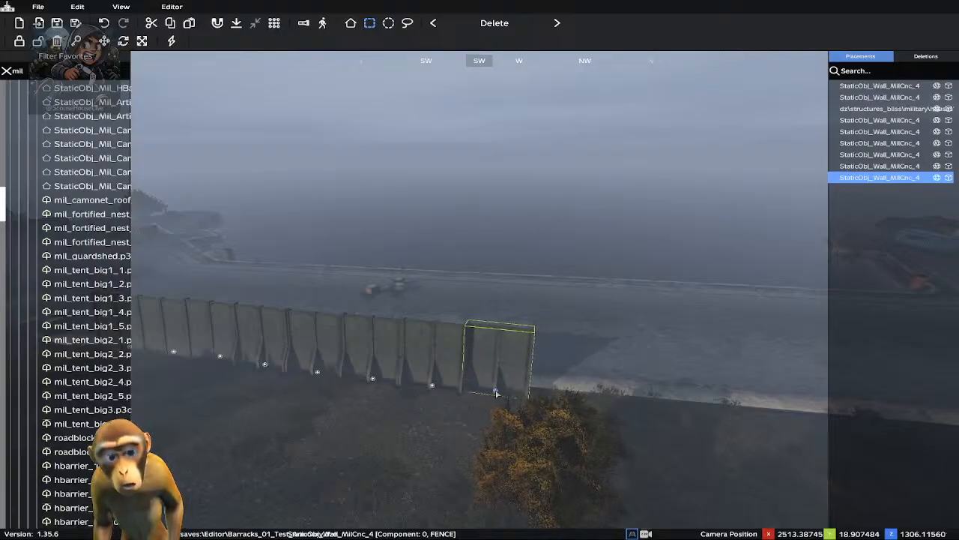
Paste another wall section, place it flush at the end farthest from the red containers, and inspect the wall line
key(ctrl+v)
drag(497, 393, 563, 401)
drag(507, 321, 565, 328)
drag(507, 280, 578, 303)
right_drag(535, 349, 723, 293)
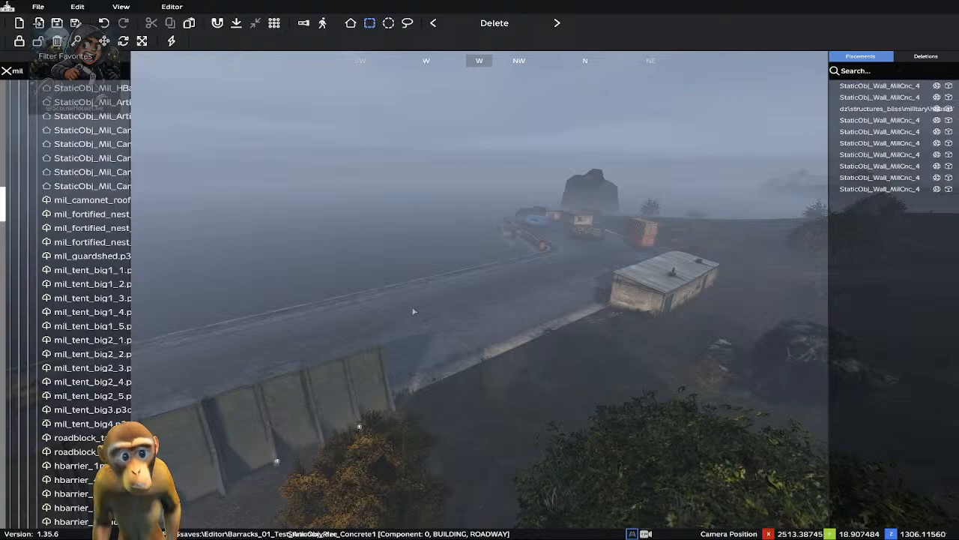
right_drag(413, 315, 342, 276)
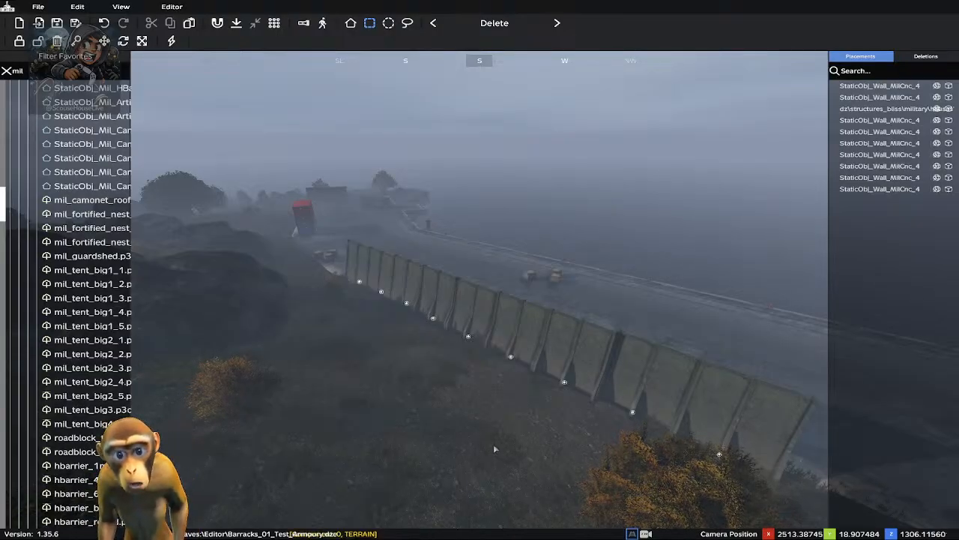
drag(494, 435, 391, 404)
right_drag(503, 407, 663, 436)
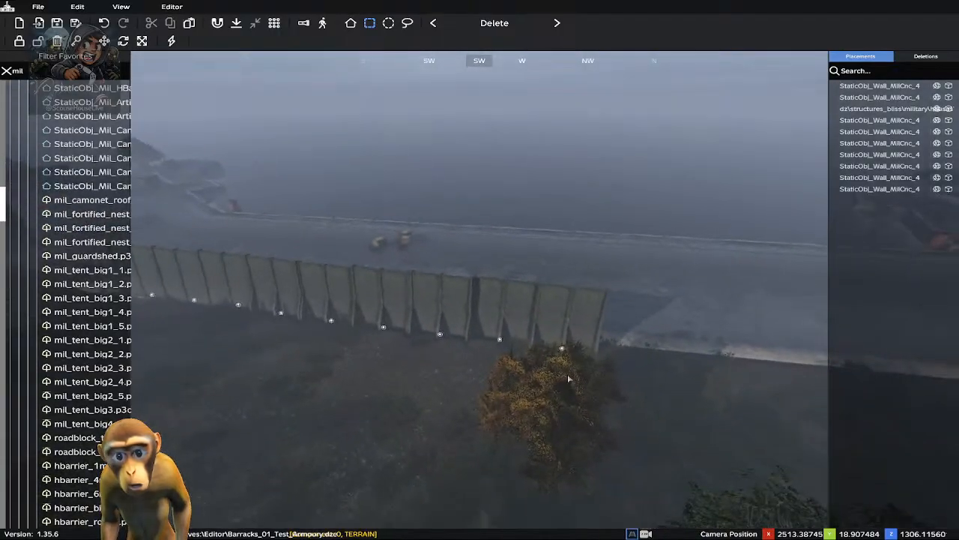
Paste a copy of the end wall section just beyond the wall's end farthest from the red containers and try adjusting its tilt
click(562, 351)
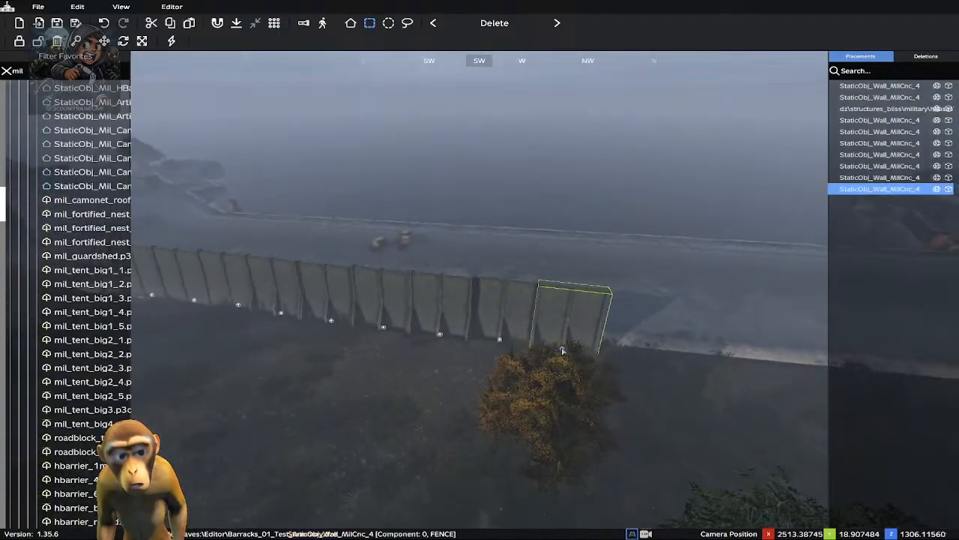
key(ctrl+v)
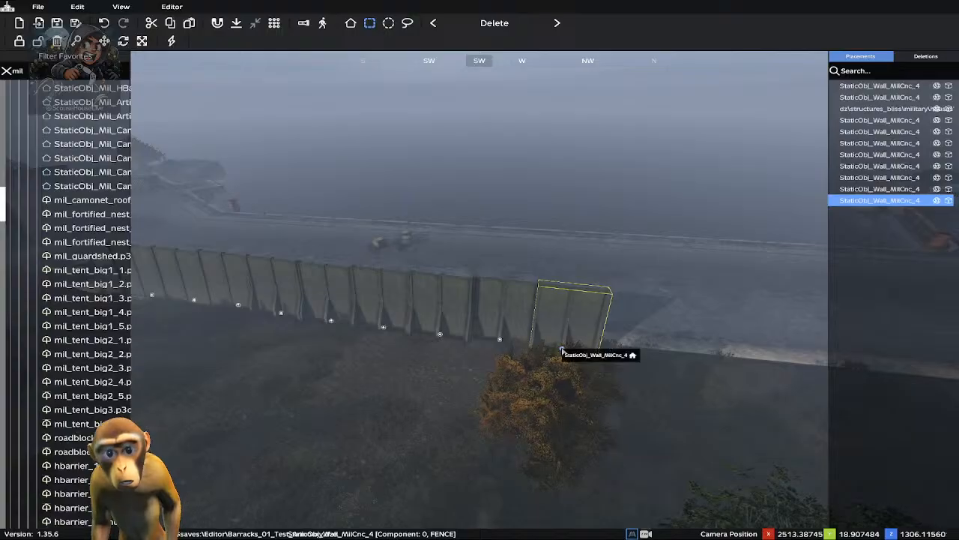
drag(562, 350, 673, 356)
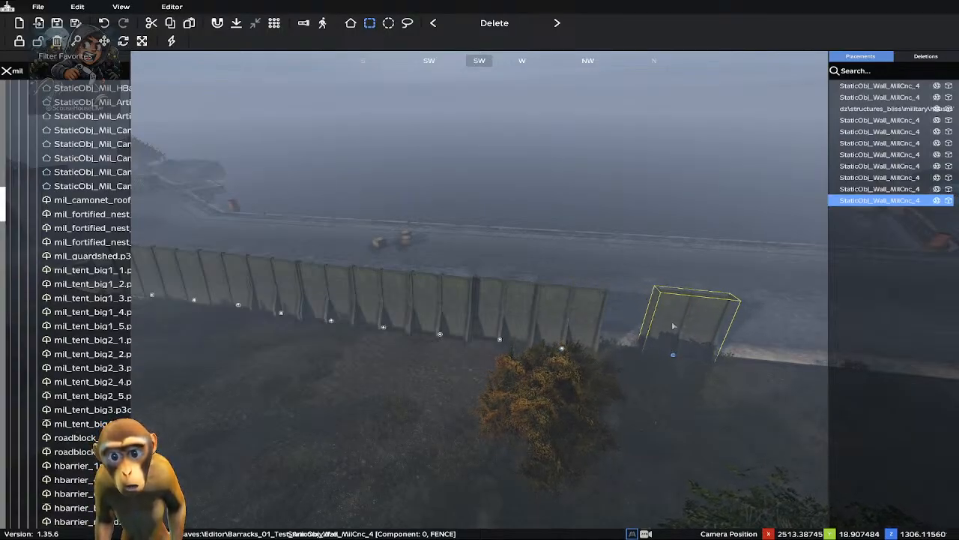
scroll(673, 326, down, 2)
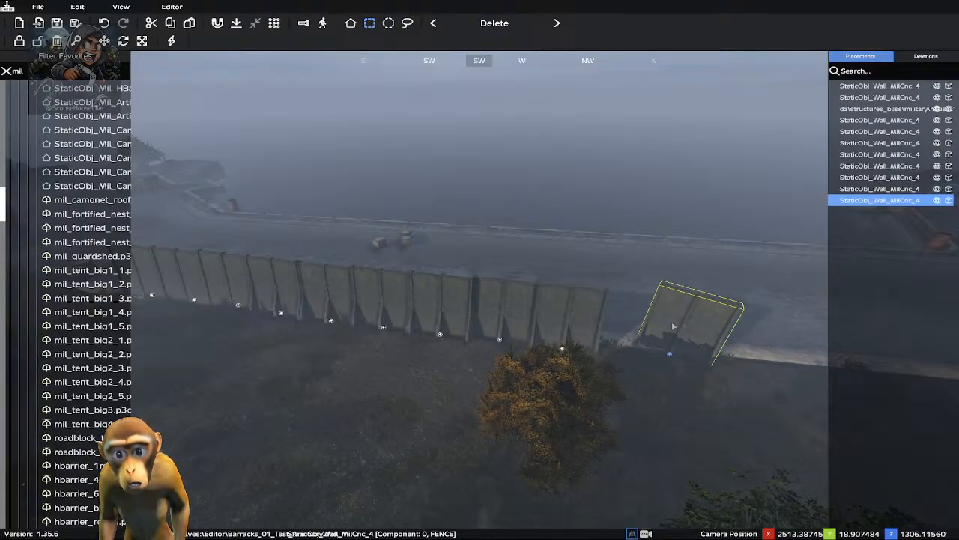
scroll(674, 326, down, 4)
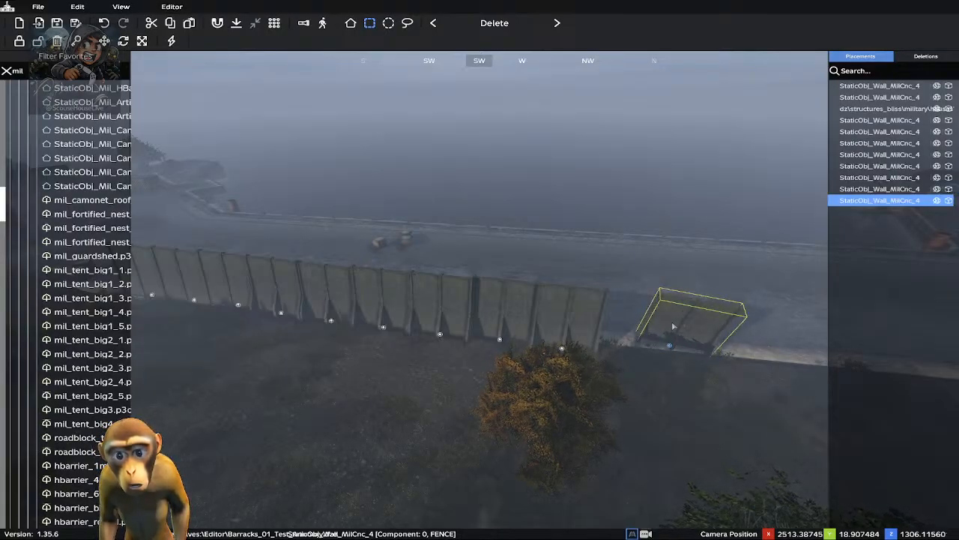
scroll(673, 326, down, 3)
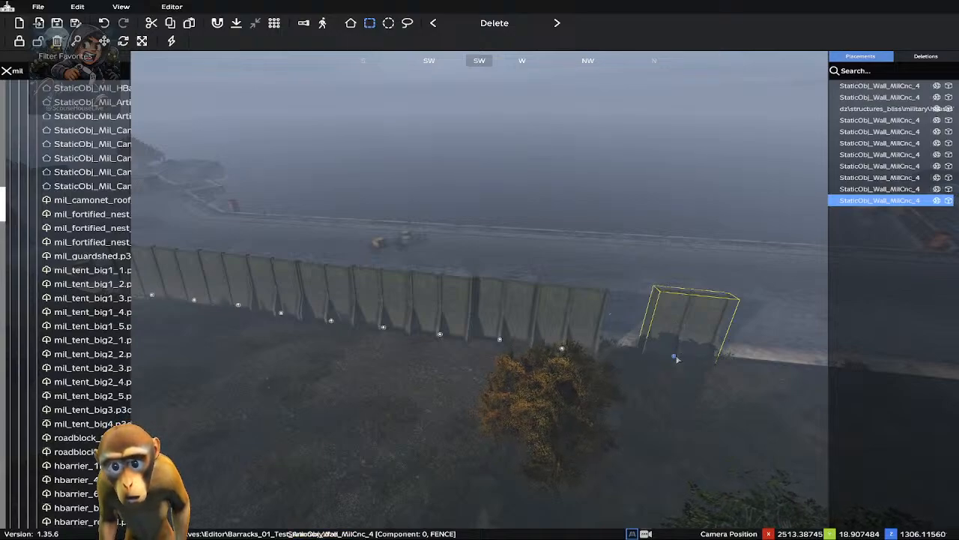
Try aligning the pasted wall section to the surface and moving it against the wall's end
right_click(675, 359)
click(701, 204)
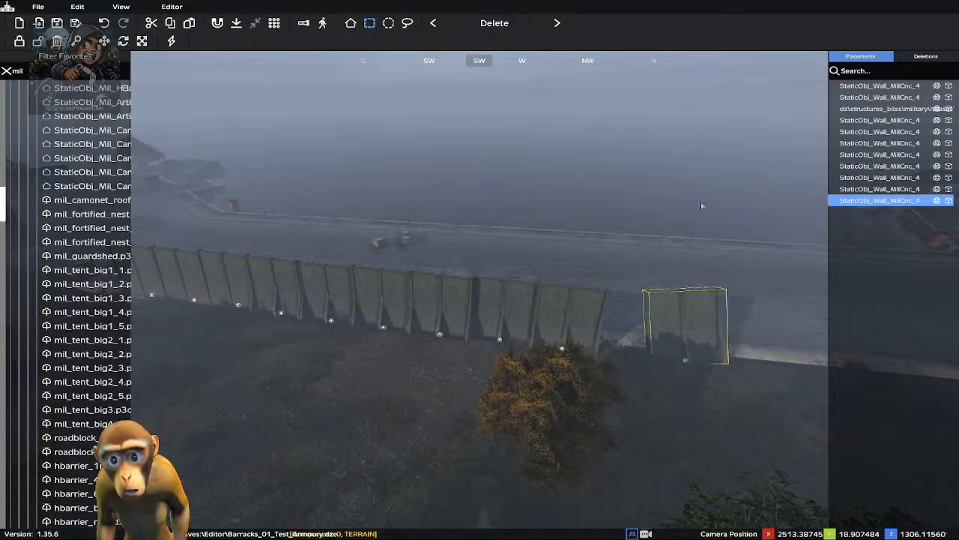
drag(686, 362, 635, 356)
right_click(636, 356)
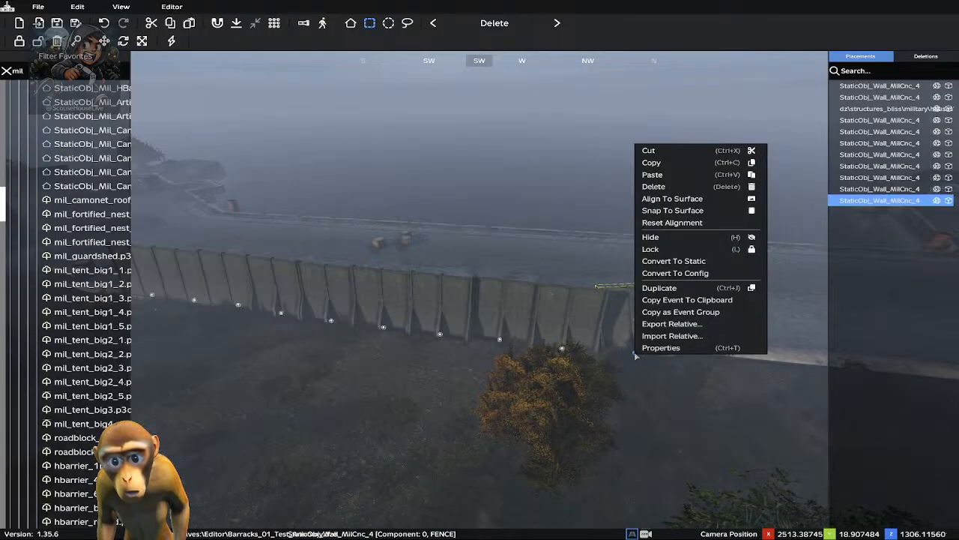
click(673, 198)
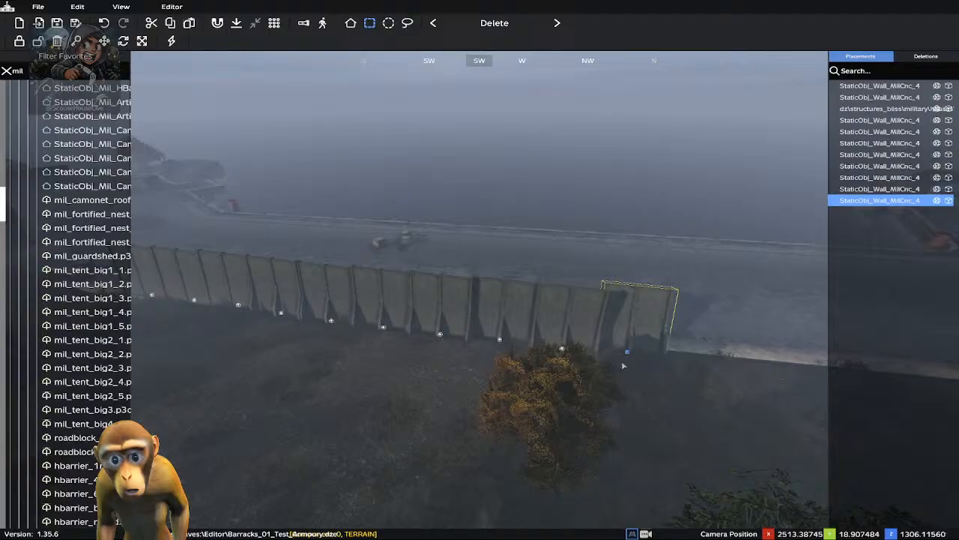
Pull the wall section onto the concrete to correct its orientation, and place it flush against the wall's end
drag(629, 357, 672, 327)
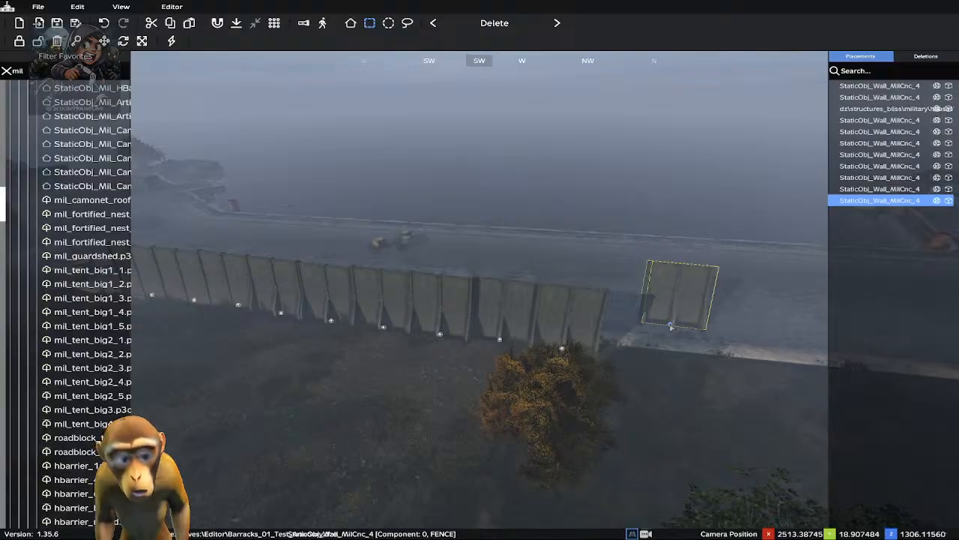
drag(671, 327, 671, 328)
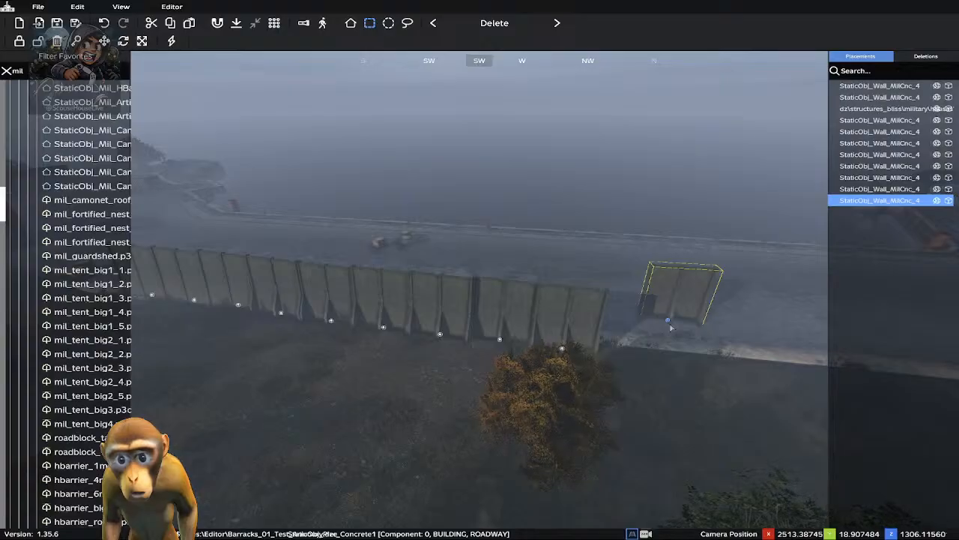
drag(671, 328, 632, 359)
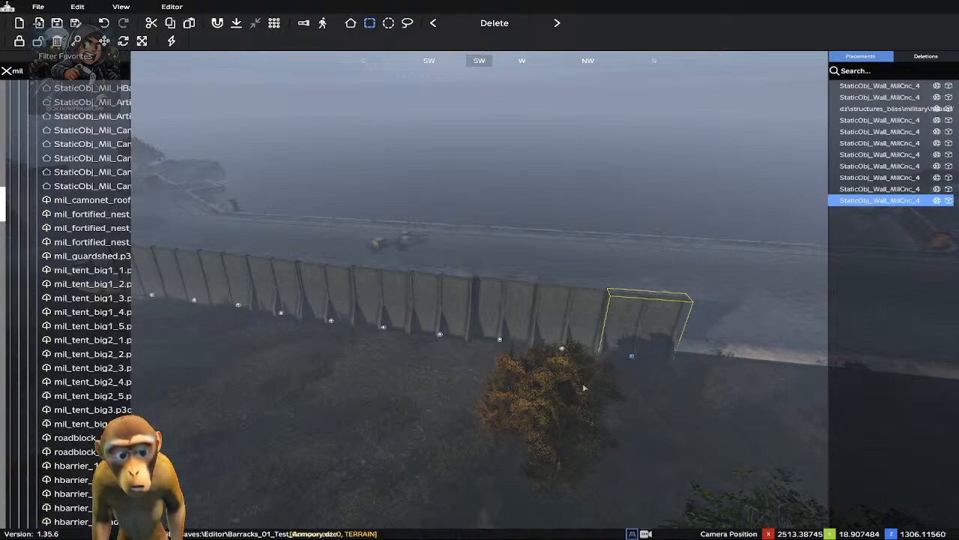
Paste two more wall sections, placing each flush with the previous one toward the metal-roofed building
key(d)
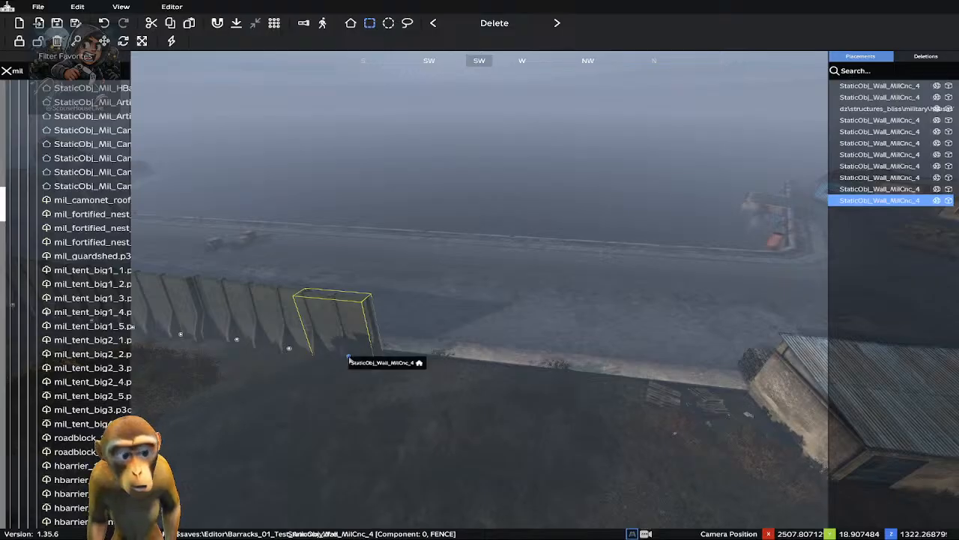
key(ctrl+v)
drag(348, 357, 408, 365)
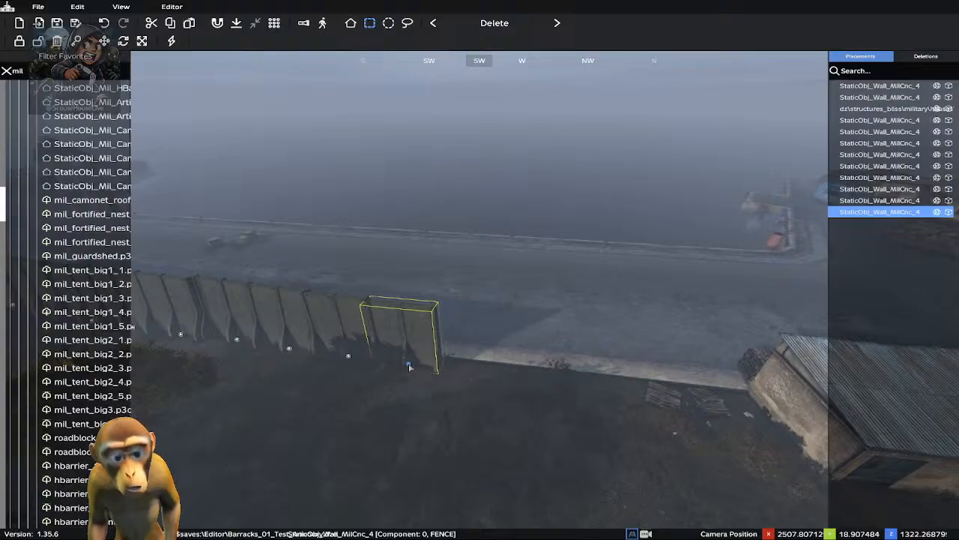
key(ctrl+v)
drag(408, 365, 474, 375)
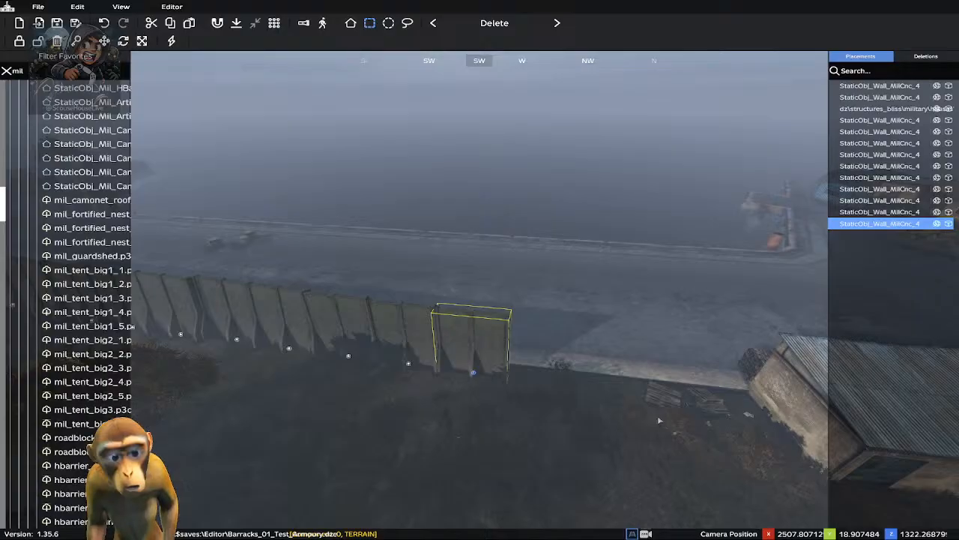
Duplicate the end wall section three more times, placing two copies flush along the pier edge and the last against the metal-roofed building
key(ctrl+d)
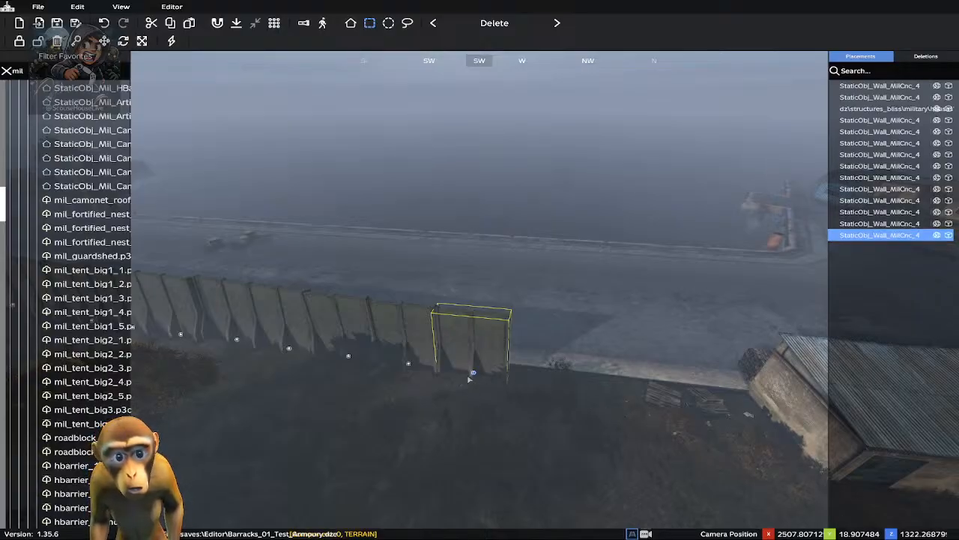
drag(473, 373, 616, 392)
key(ctrl+d)
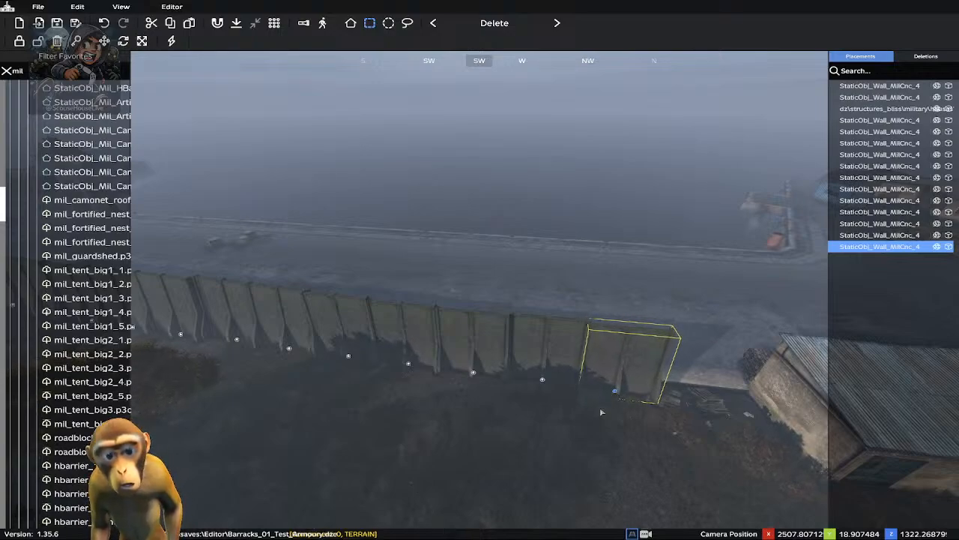
key(ctrl+d)
drag(616, 391, 718, 402)
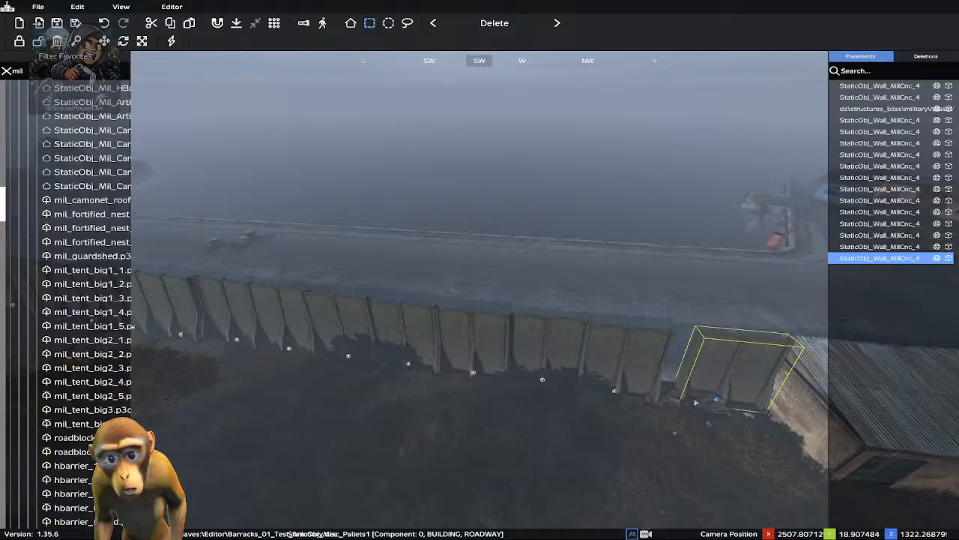
Duplicate the wall section at the building and slide the copy back to close the gap in the wall, then deselect it
key(ctrl+d)
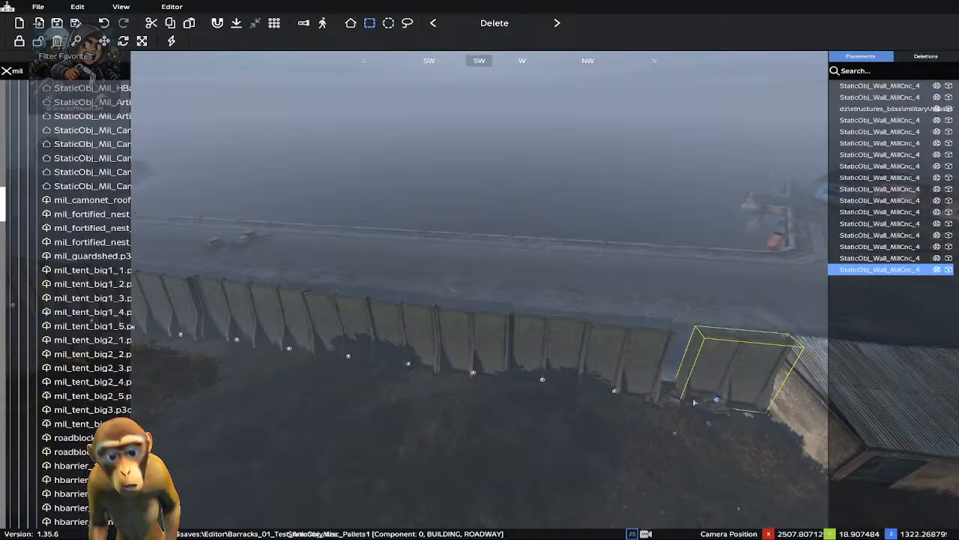
drag(694, 402, 667, 402)
click(582, 289)
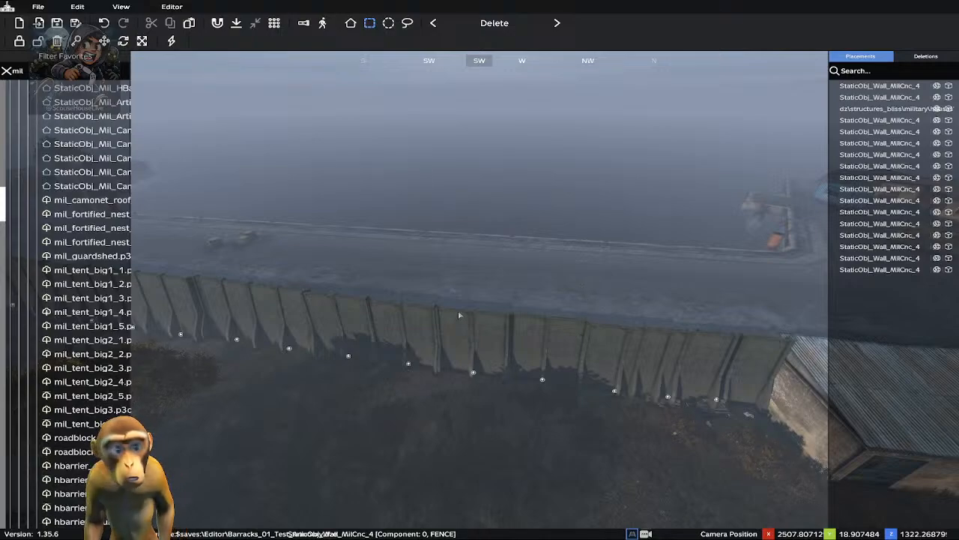
Inspect the wall line from the metal-roofed building along the pier to its end near the red containers
middle_drag(262, 251, 361, 220)
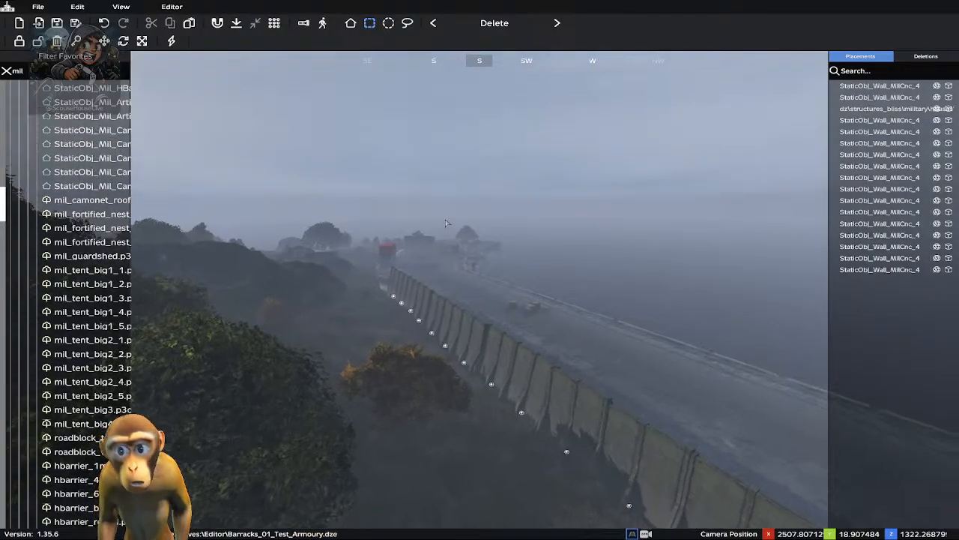
middle_drag(414, 256, 420, 282)
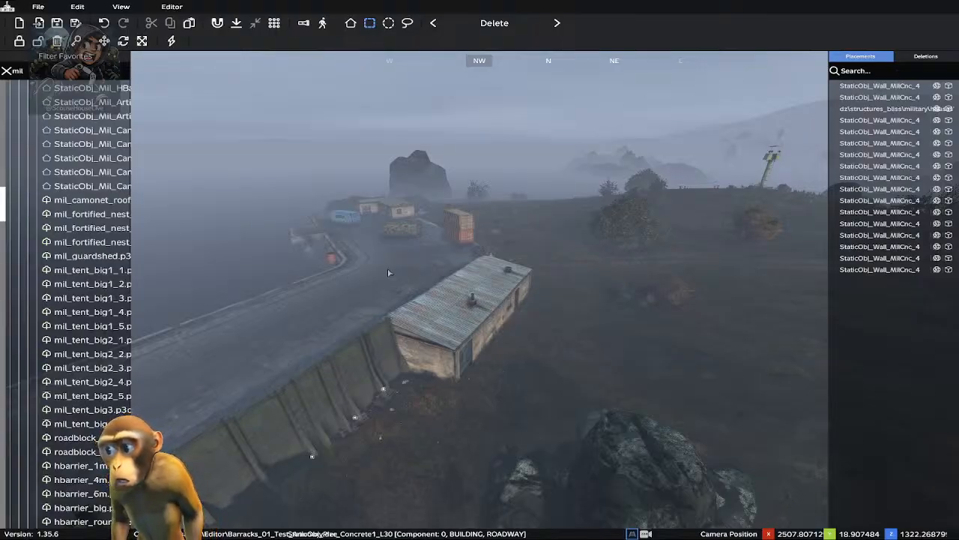
middle_drag(375, 269, 612, 232)
key(w)
key(w)
key(a)
key(q)
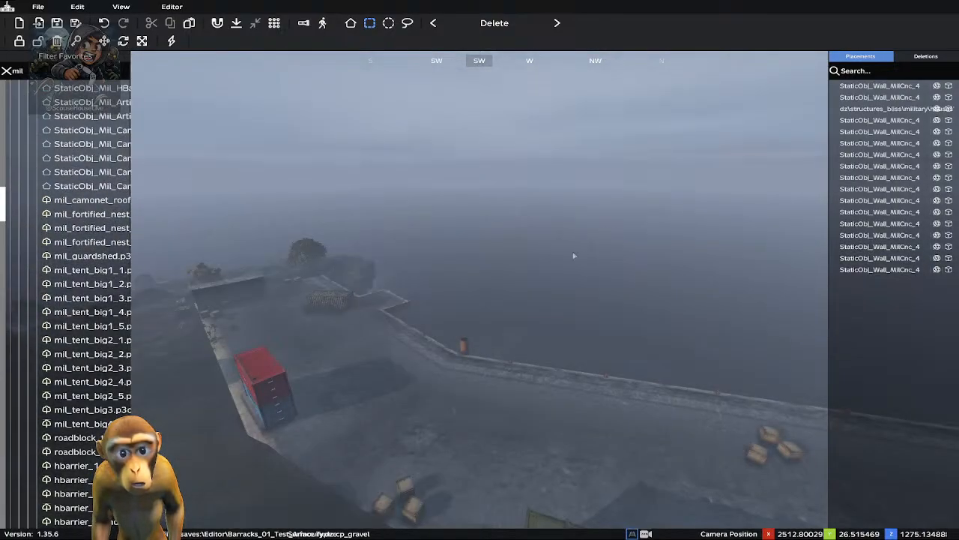
middle_drag(519, 278, 621, 359)
middle_drag(400, 332, 324, 337)
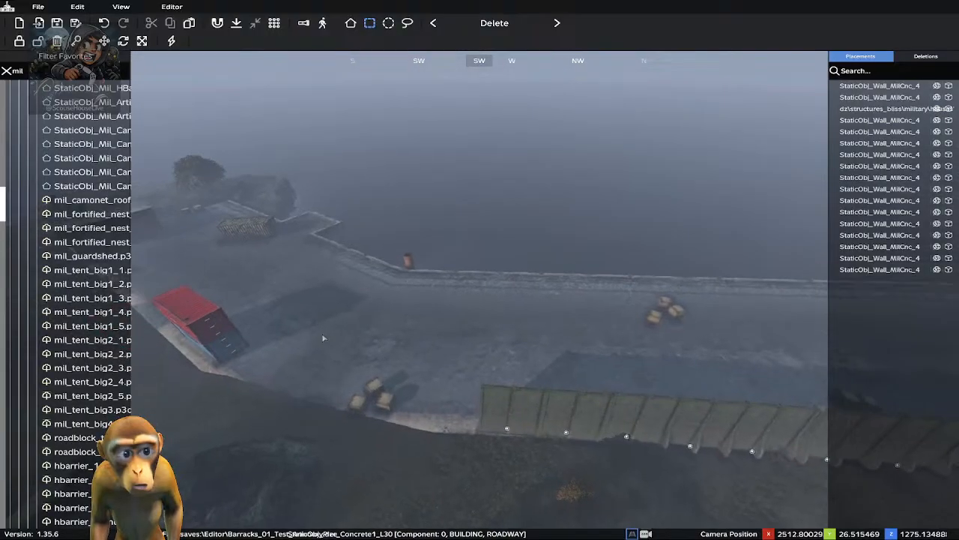
Duplicate the wall section nearest the red containers three times in succession, placing each copy flush along the pier edge toward them
click(507, 431)
key(ctrl+d)
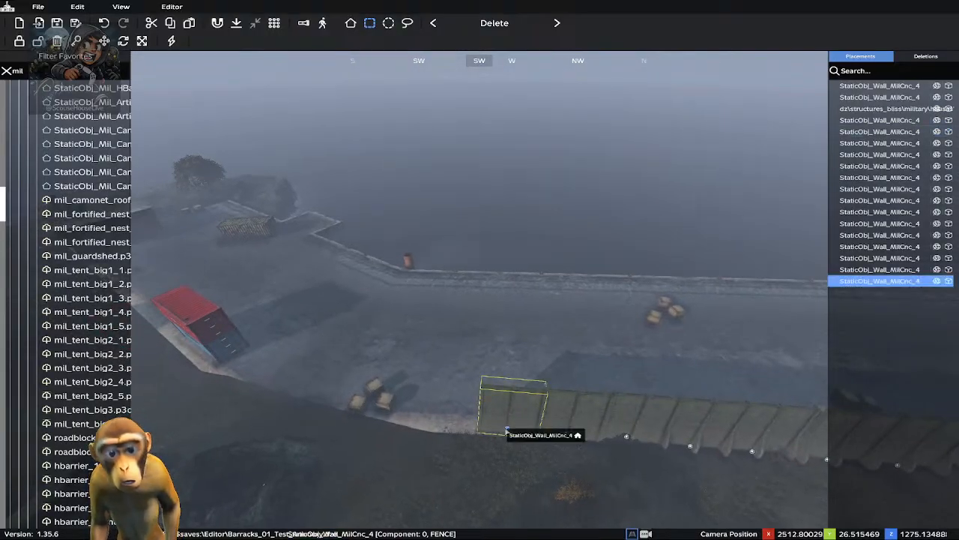
drag(507, 431, 451, 427)
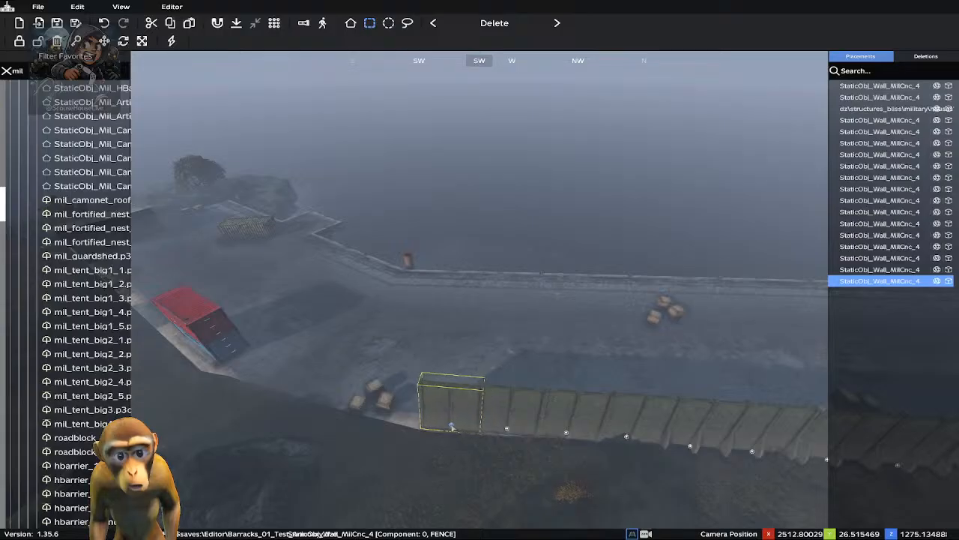
key(ctrl+d)
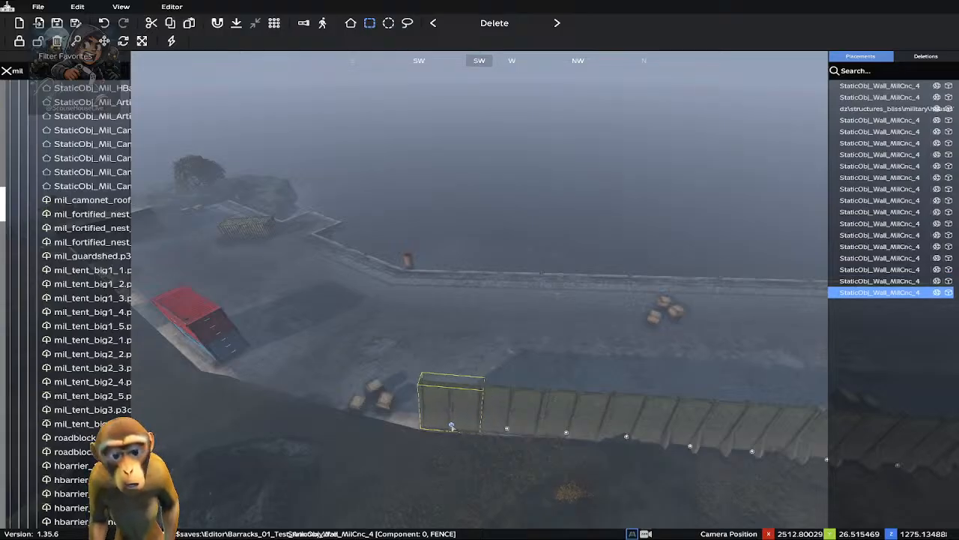
drag(451, 426, 399, 423)
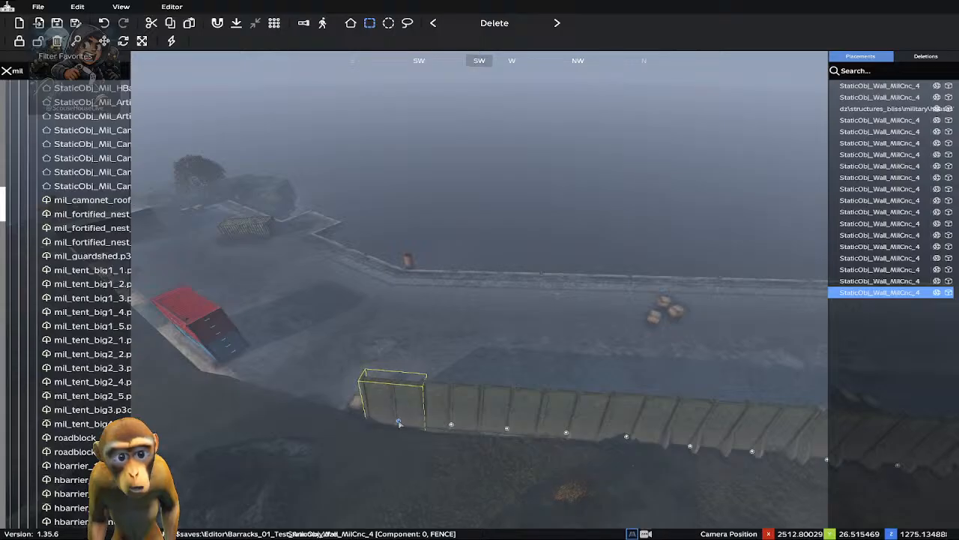
key(ctrl+d)
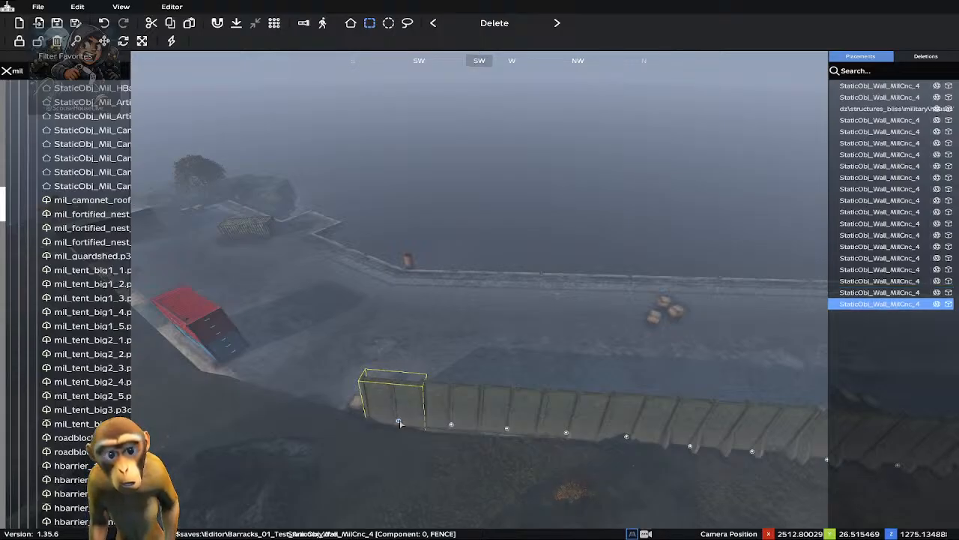
drag(400, 424, 346, 417)
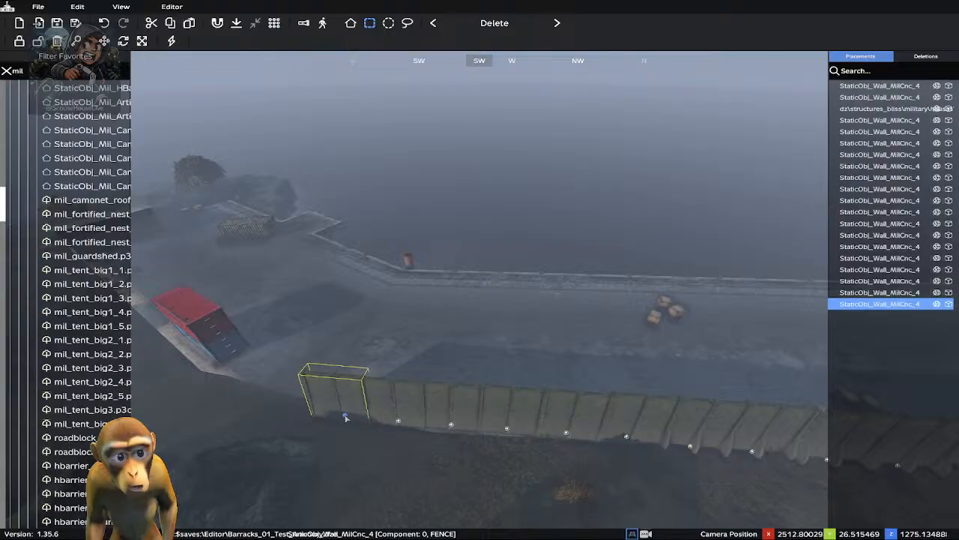
Duplicate the end wall section toward the red and blue containers, rotating the copy to follow the pier edge and closing it against its neighbour
key(a)
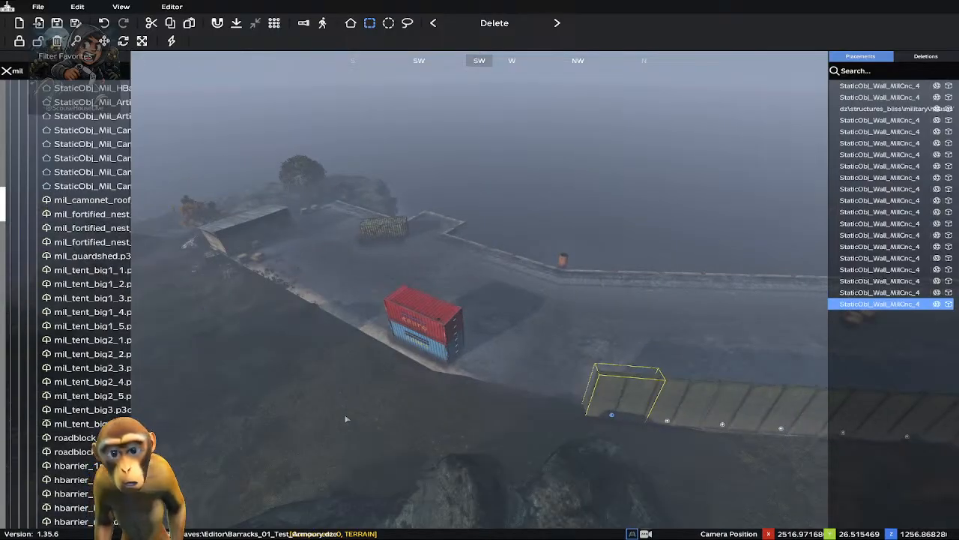
key(z)
key(w)
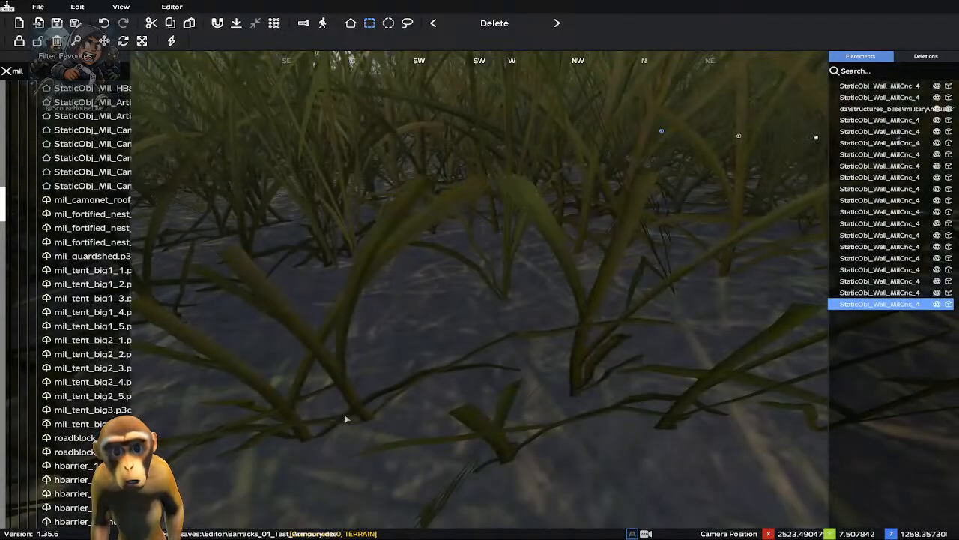
key(q)
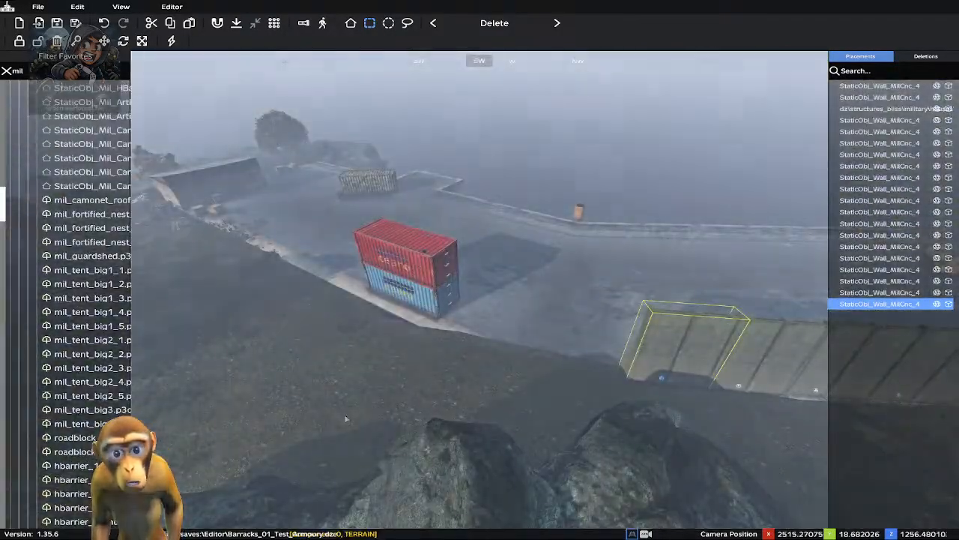
middle_drag(499, 364, 557, 356)
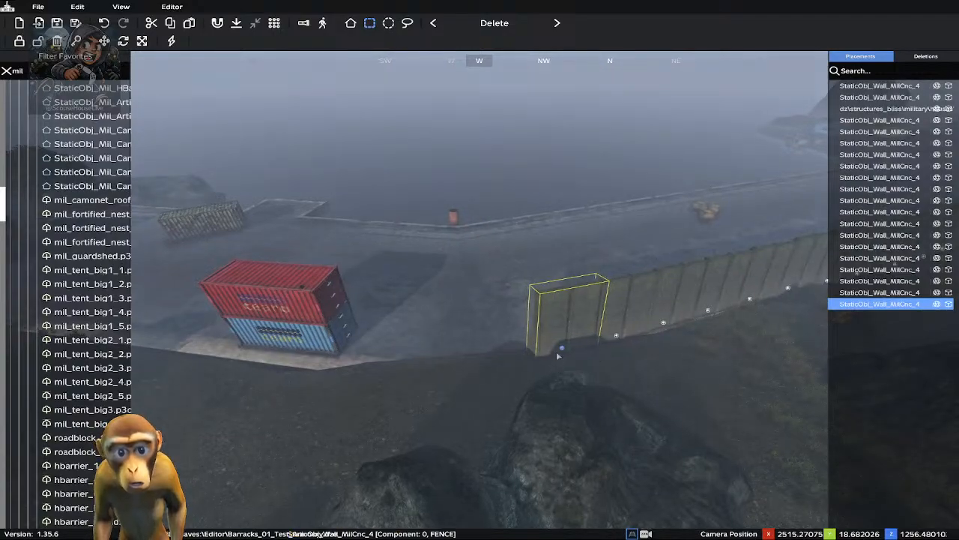
key(ctrl+v)
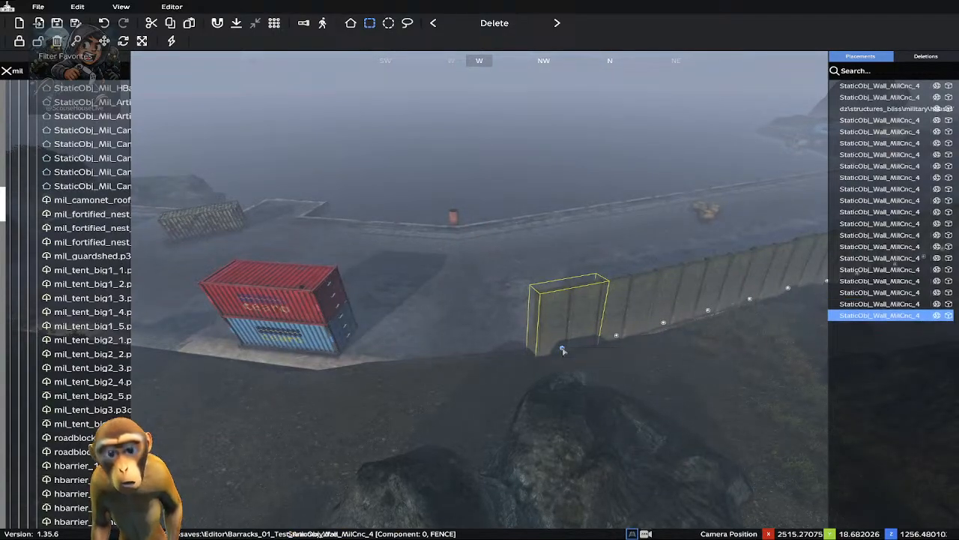
drag(562, 349, 486, 356)
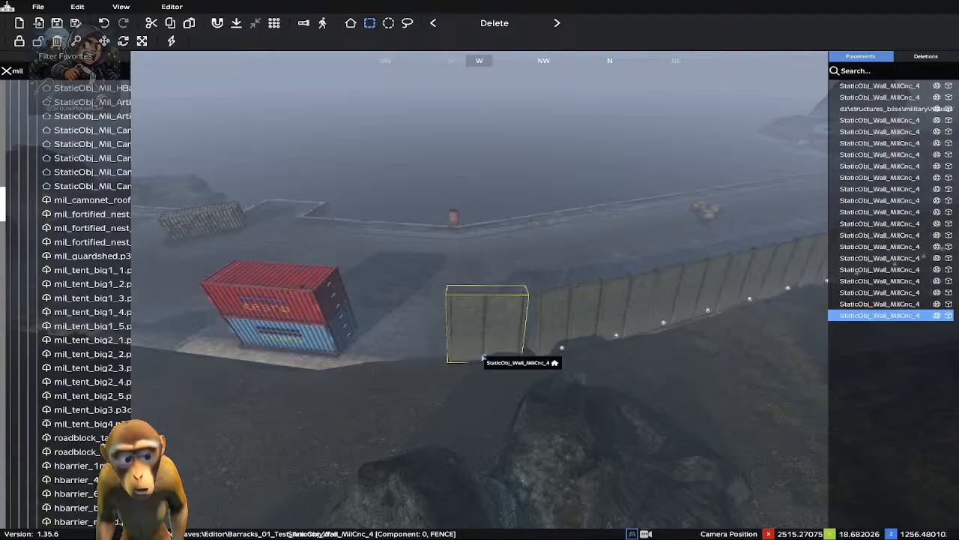
shift+drag(483, 357, 483, 357)
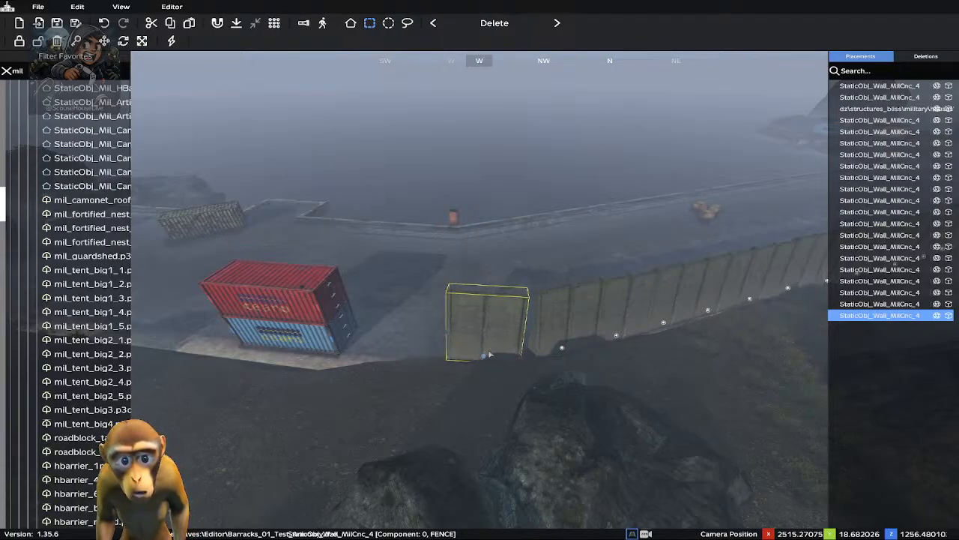
drag(485, 358, 499, 354)
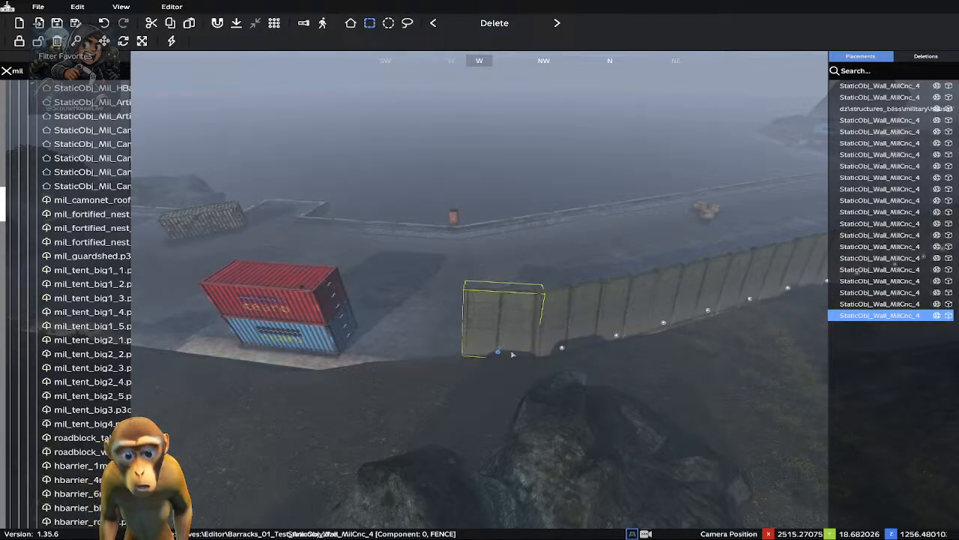
Duplicate the angled end wall section twice more, extending the wall flush up to the near side of the stacked containers
key(ctrl+d)
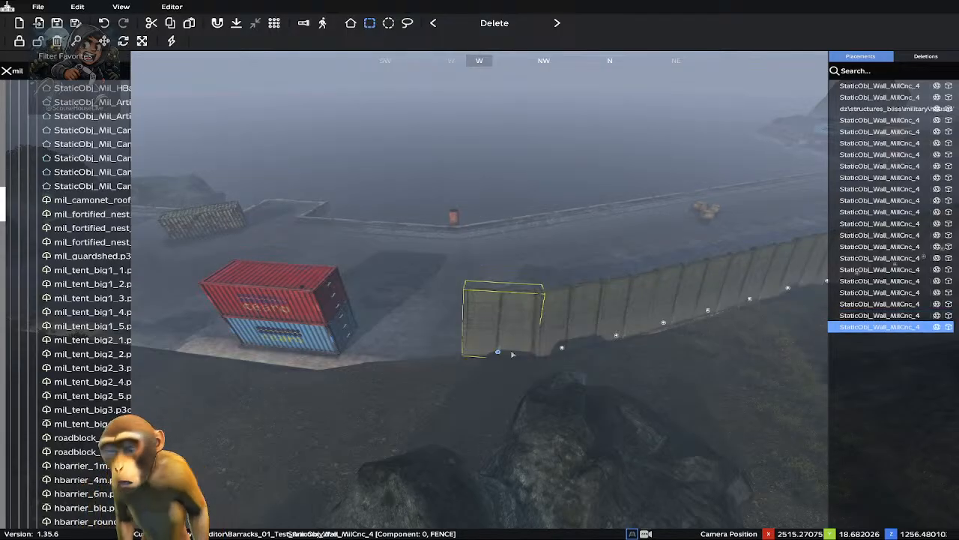
drag(498, 353, 432, 352)
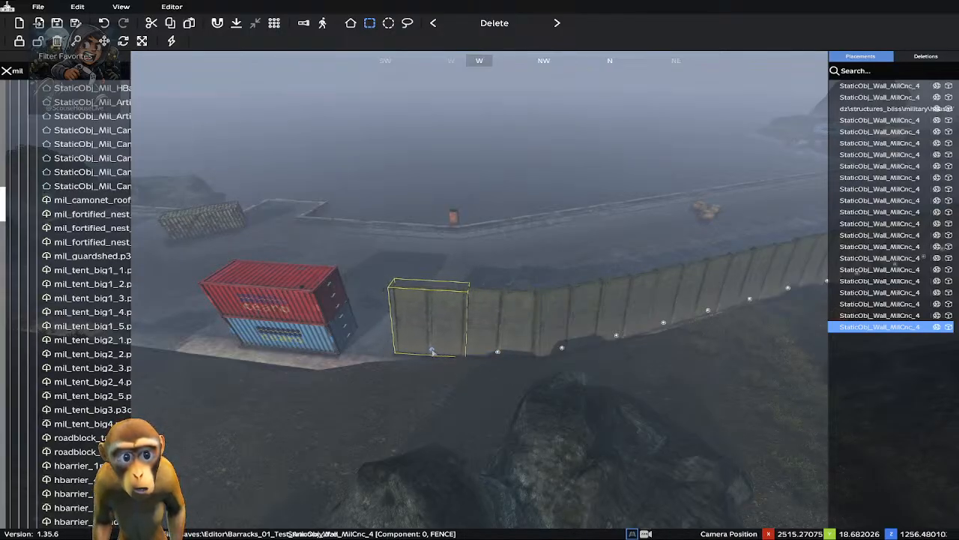
key(ctrl+d)
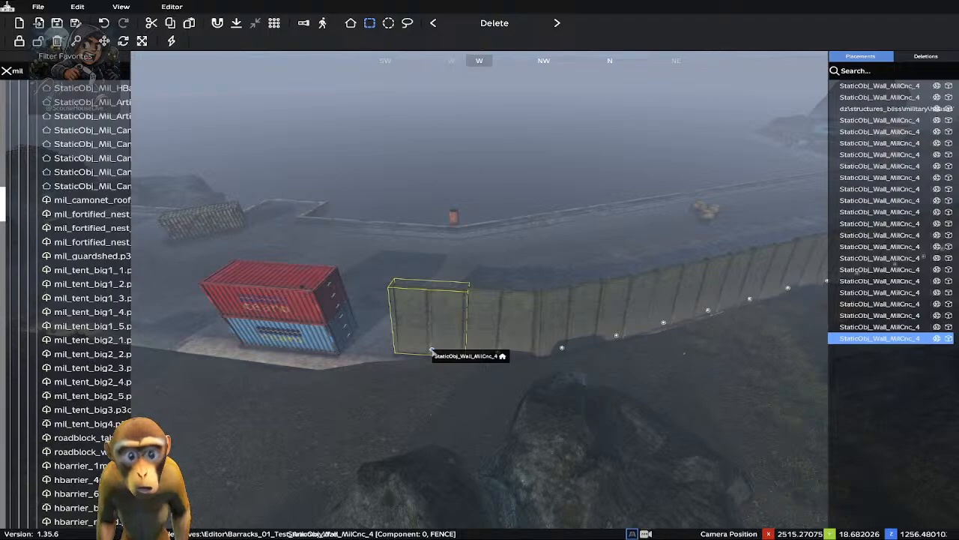
drag(431, 351, 374, 348)
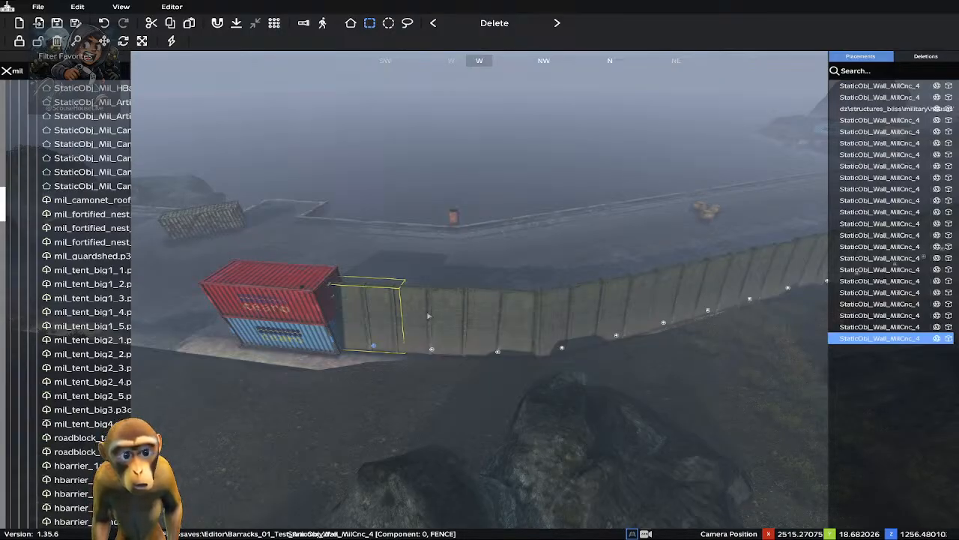
Duplicate the wall section beside the containers, place the copy on their far side along the pier edge, and fine-tune its position against them
key(a)
key(d)
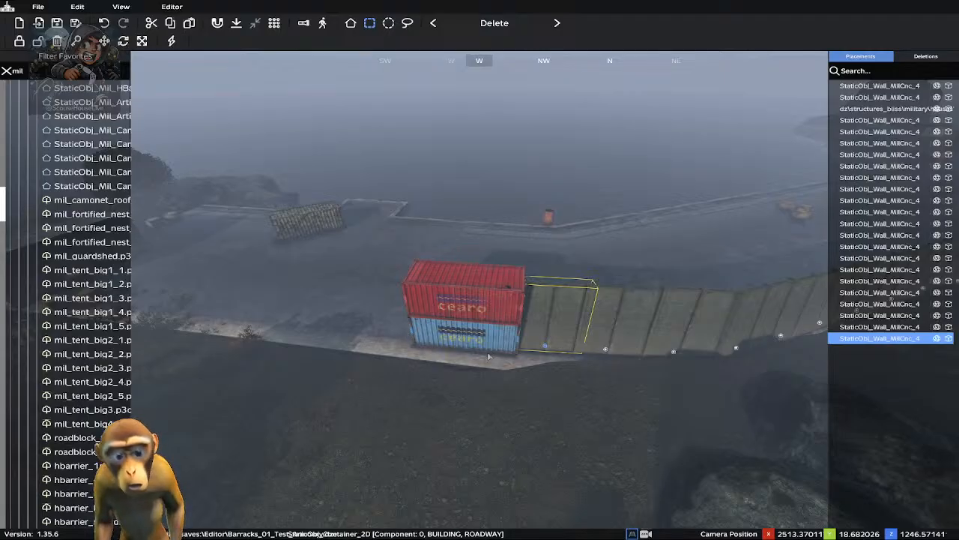
key(ctrl+d)
drag(546, 346, 386, 339)
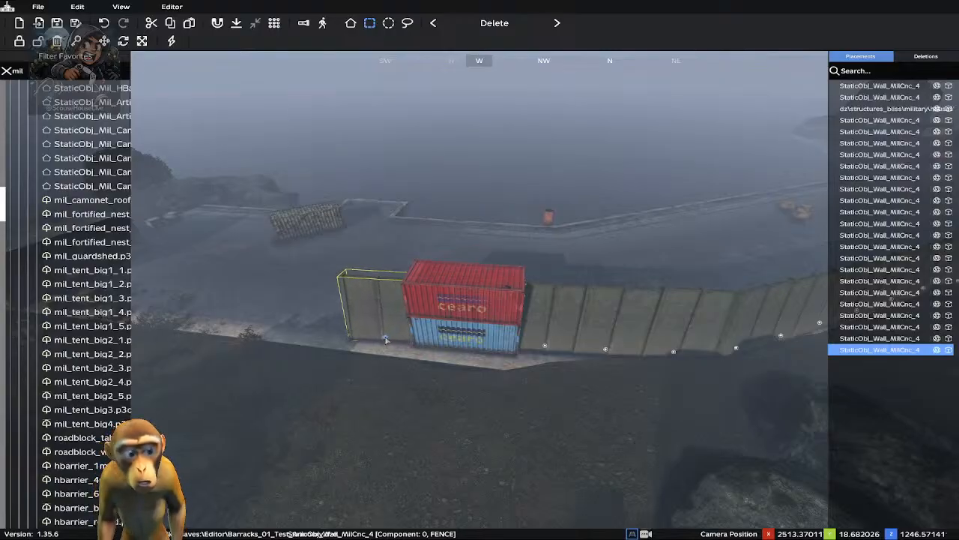
key(a)
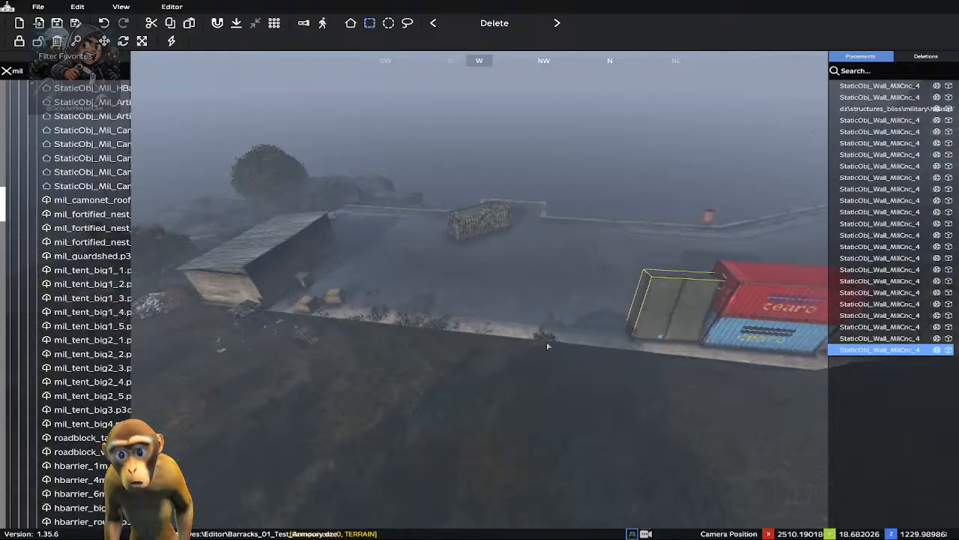
key(ctrl+z)
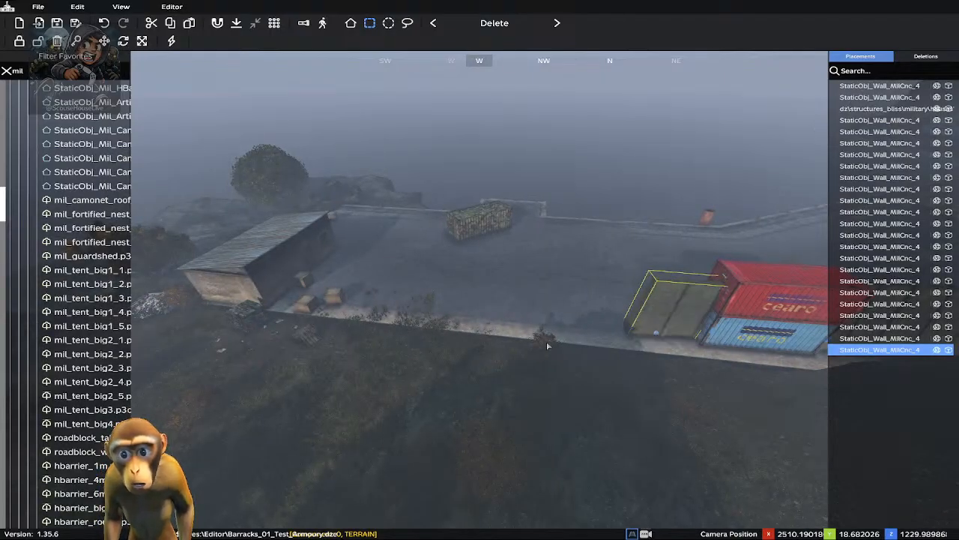
key(ctrl+z)
key(ctrl+z)
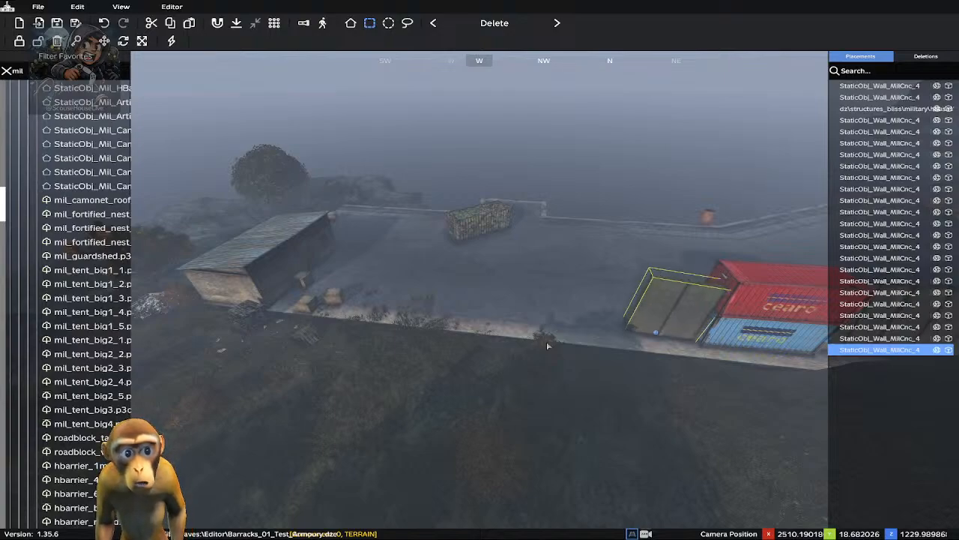
key(ctrl+z)
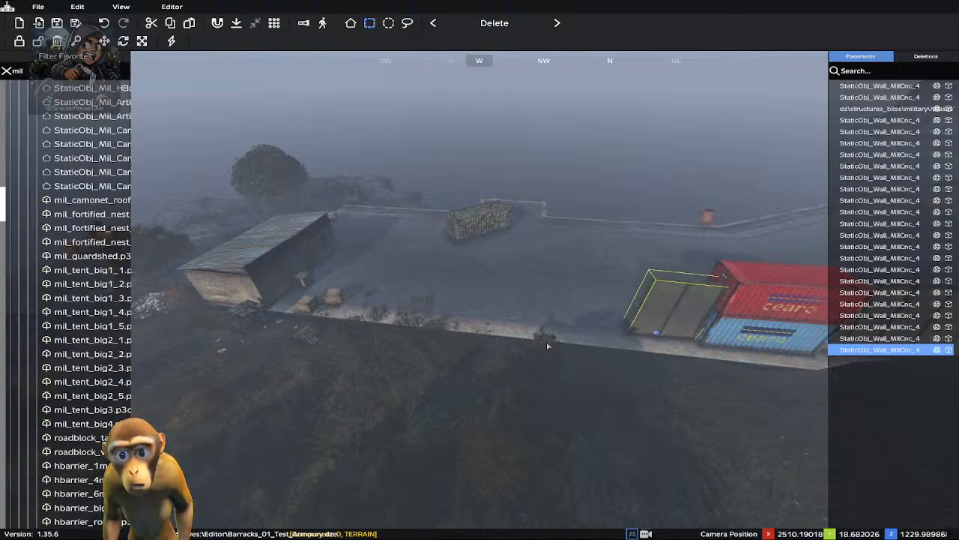
key(ctrl+z)
key(ctrl+z)
key(ctrl+z)
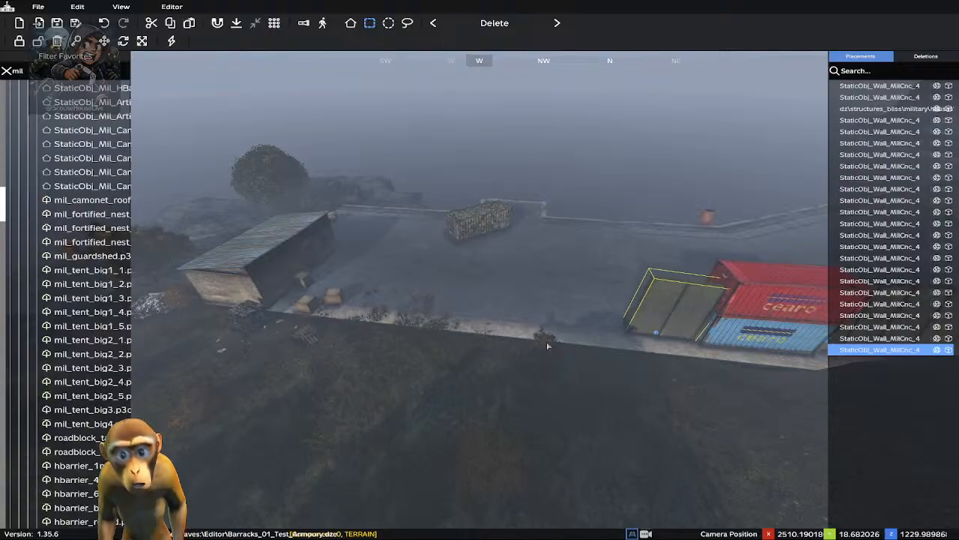
Duplicate the wall section beyond the containers three times in succession, placing each copy flush along the pier edge toward the metal-roofed shed
key(ctrl+v)
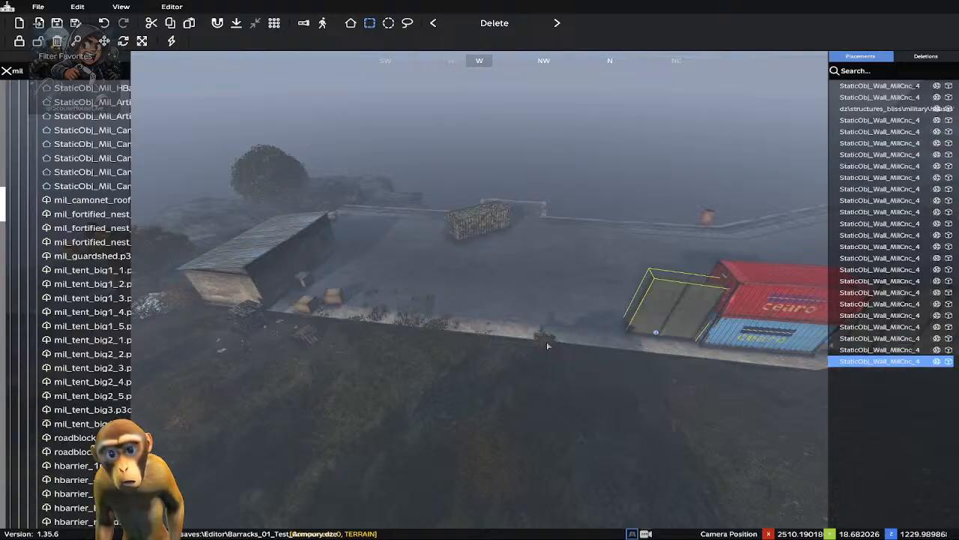
drag(654, 334, 591, 327)
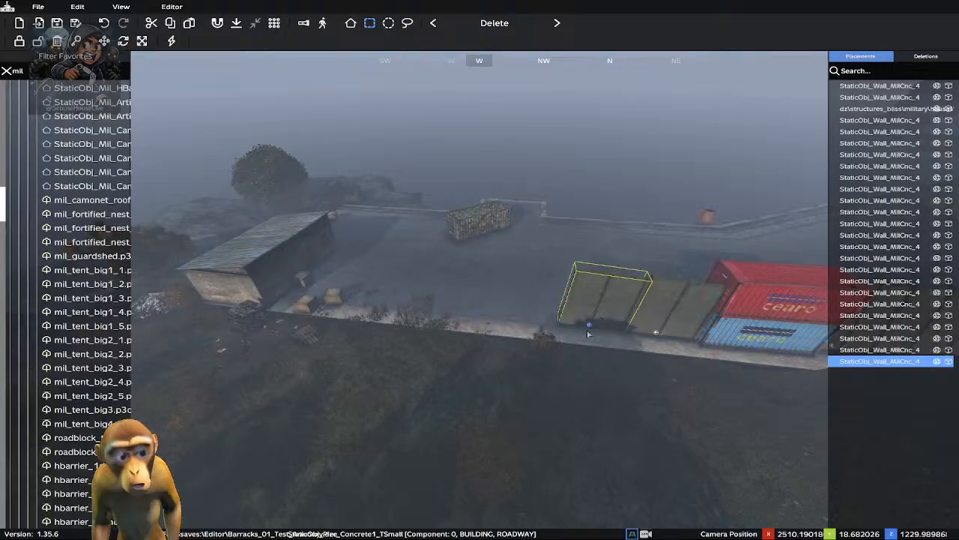
key(ctrl+v)
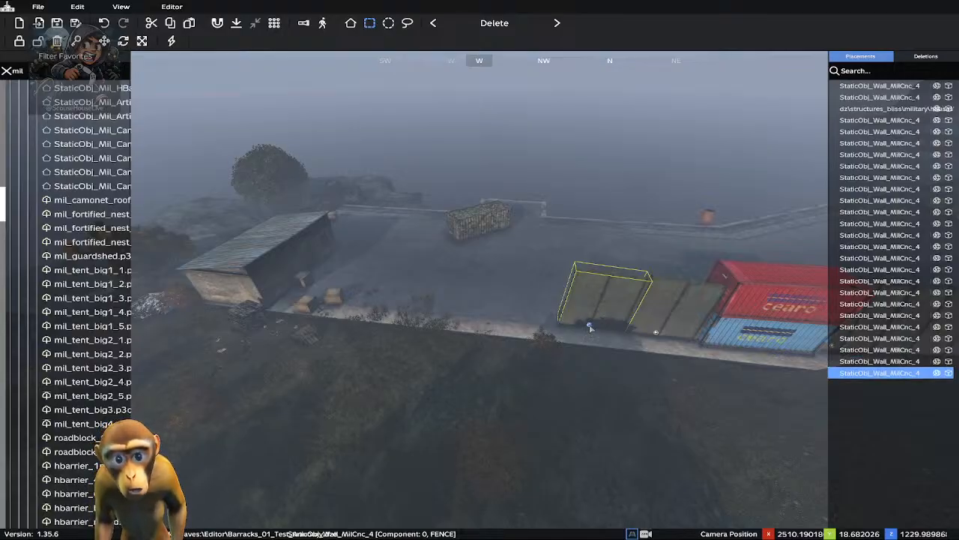
drag(591, 330, 529, 319)
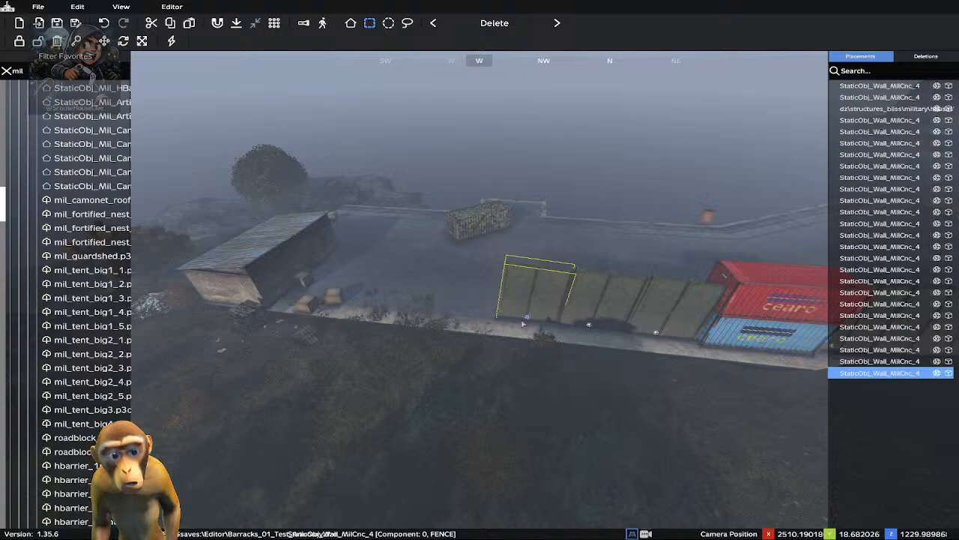
key(ctrl+v)
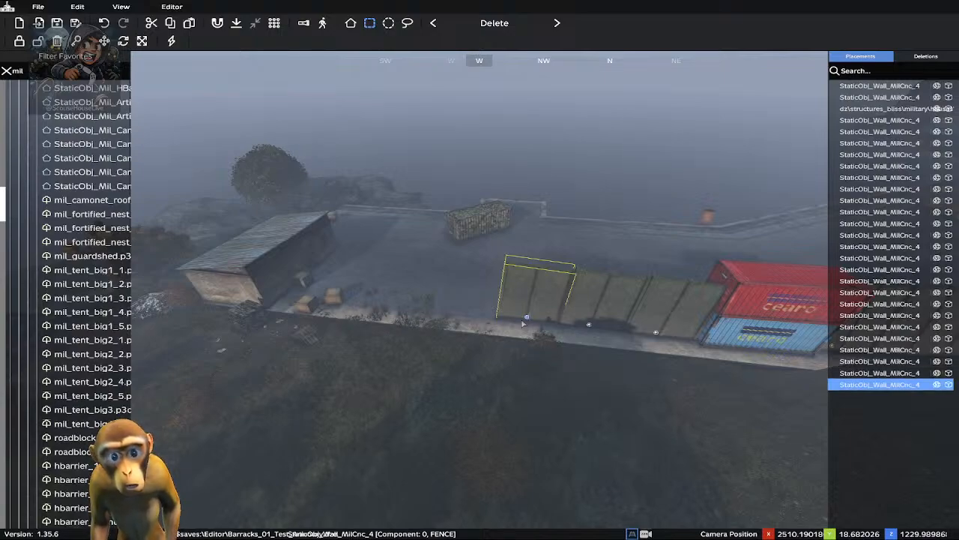
drag(523, 324, 471, 315)
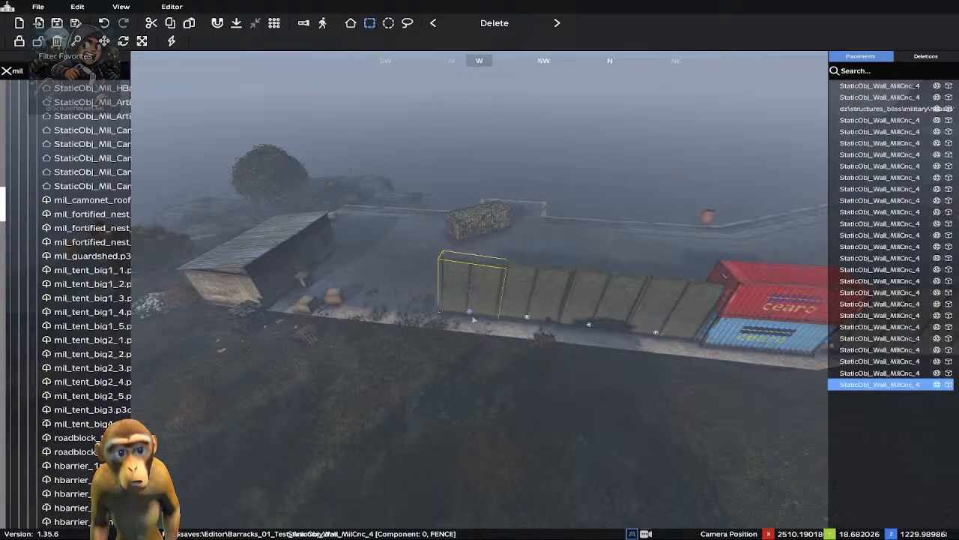
Add three more copies of the end wall section along the pier edge, setting the last one against the metal-roofed shed
key(ctrl+v)
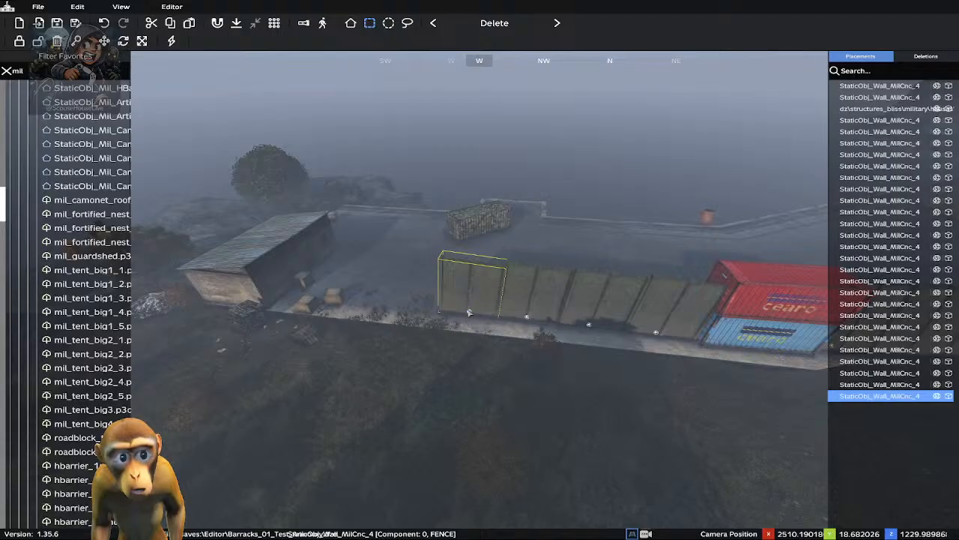
drag(471, 315, 415, 309)
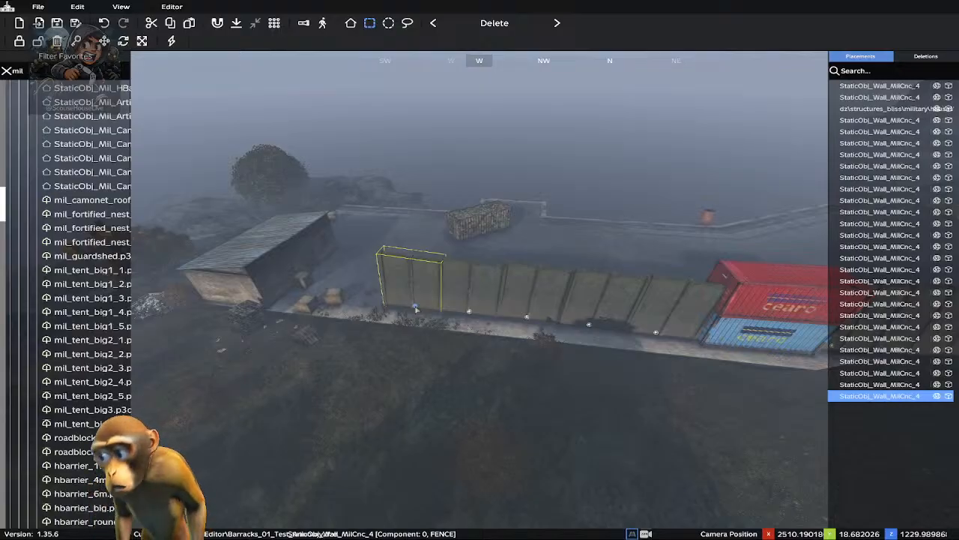
key(ctrl+v)
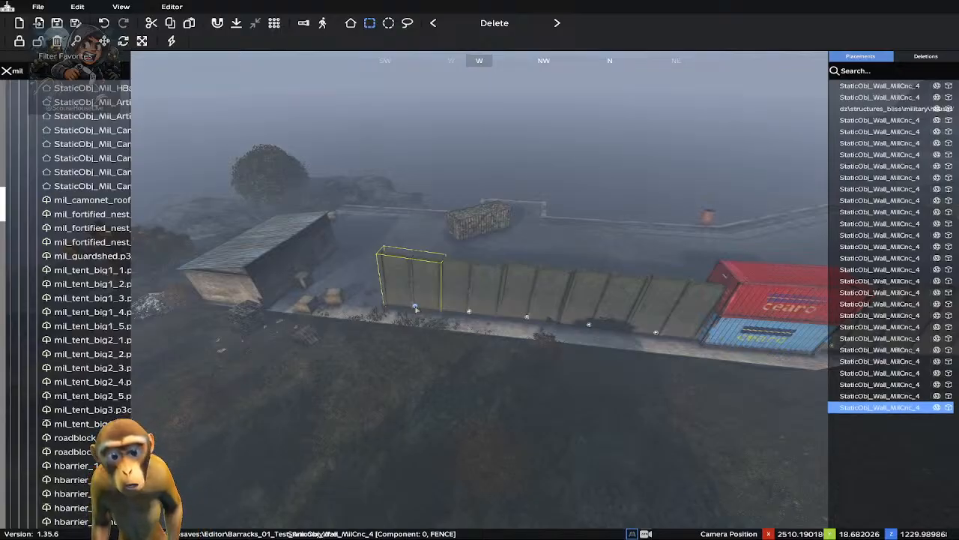
drag(415, 307, 365, 303)
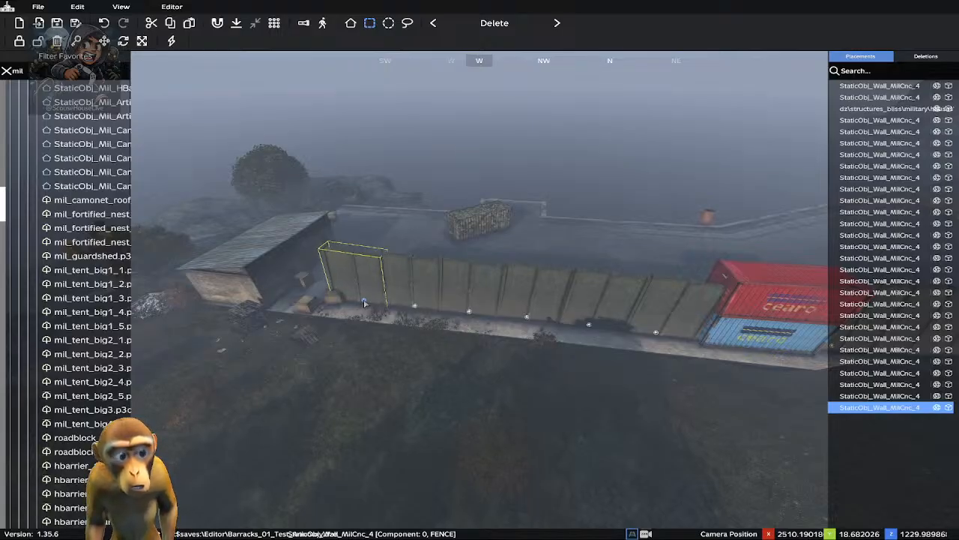
key(ctrl+v)
drag(365, 302, 314, 294)
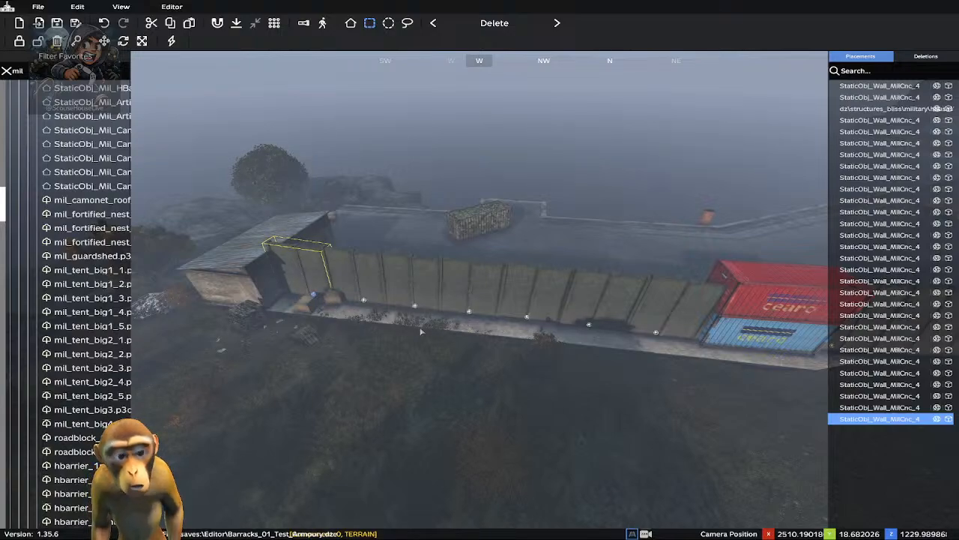
Inspect the wall line, the shed and the open seaward edge of the pier from over the water
right_drag(421, 331, 638, 292)
key(a)
key(a)
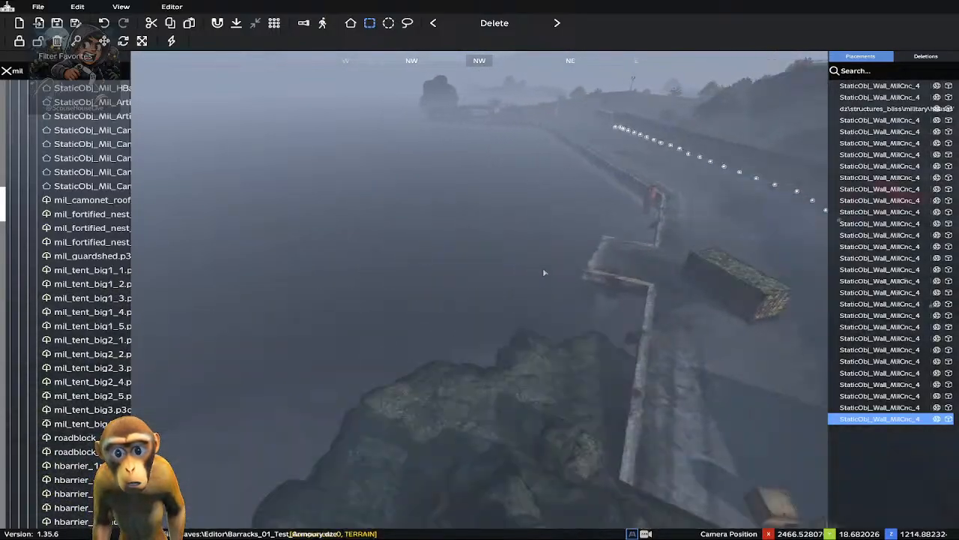
right_drag(543, 267, 758, 280)
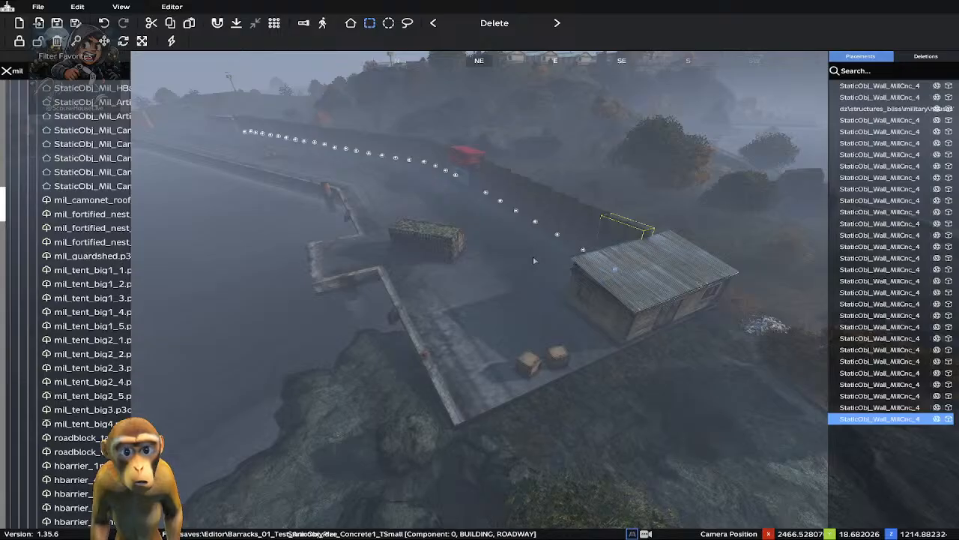
right_drag(476, 228, 516, 239)
key(a)
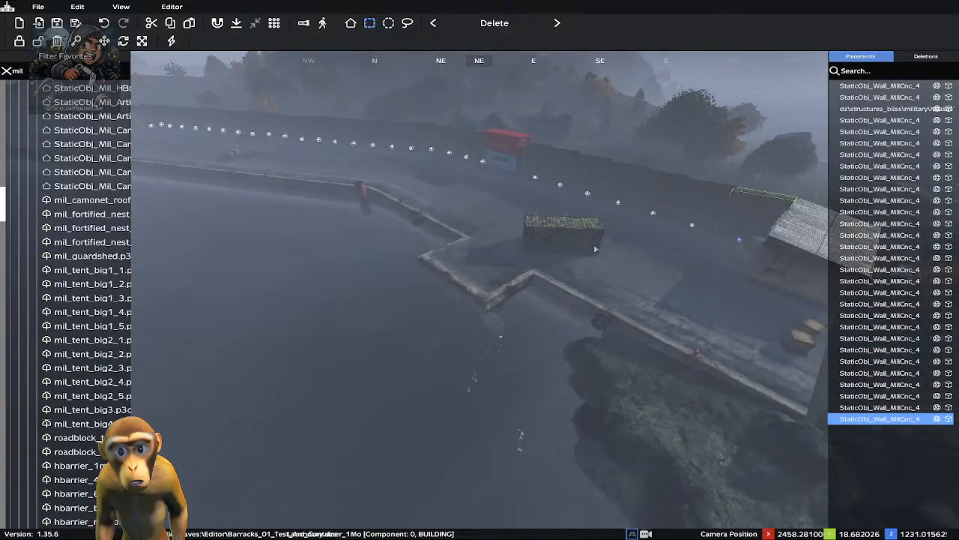
right_drag(595, 248, 643, 260)
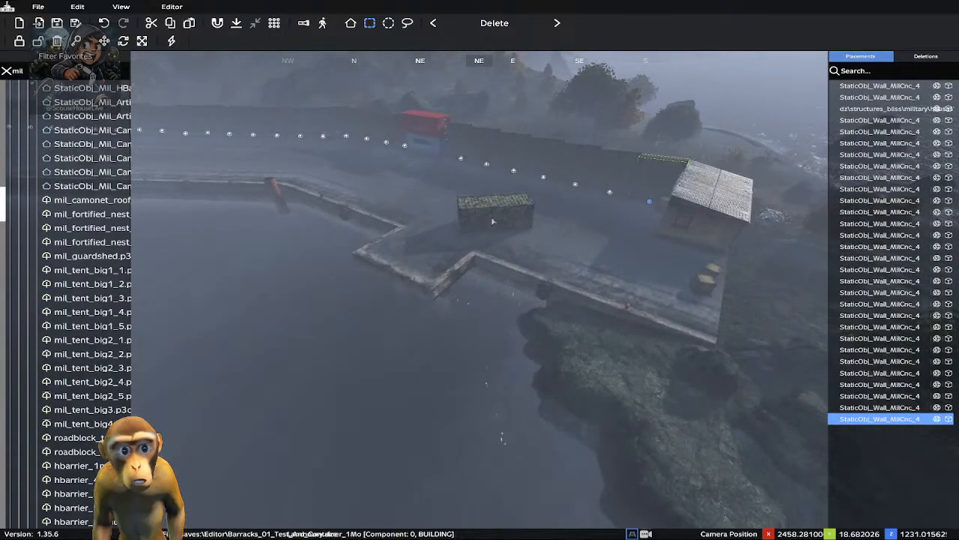
right_drag(567, 237, 540, 232)
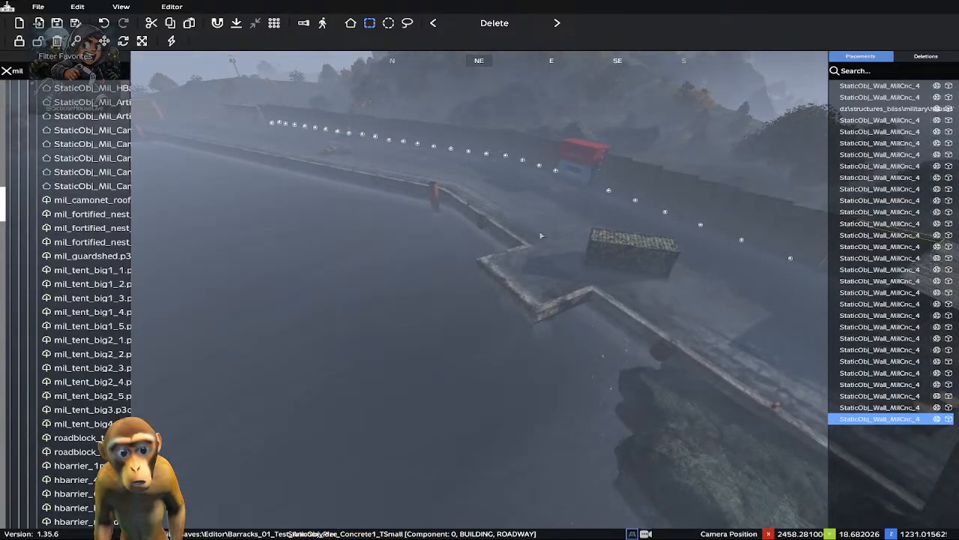
Duplicate the end wall section, place the copy beside the metal-roofed shed, and rotate it to follow the short end edge of the pier
key(d)
key(d)
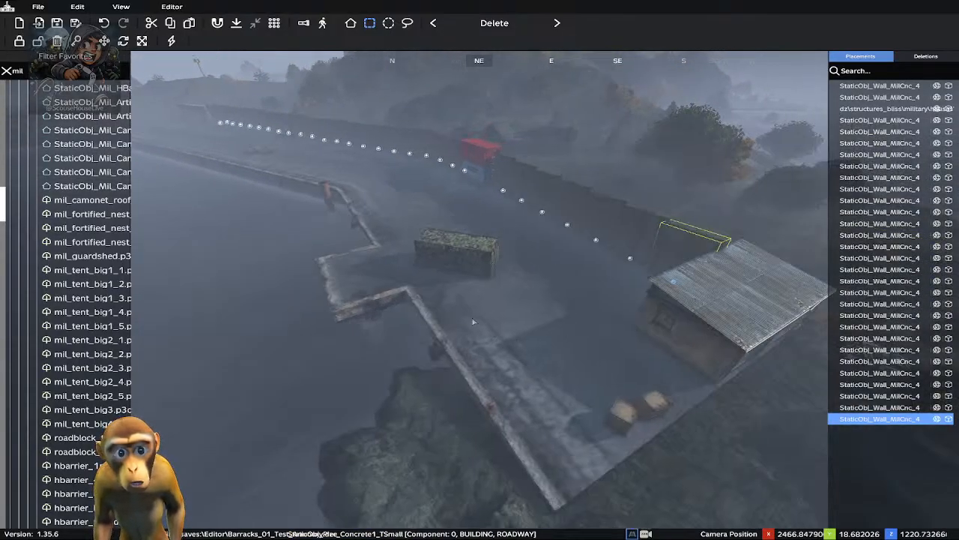
key(a)
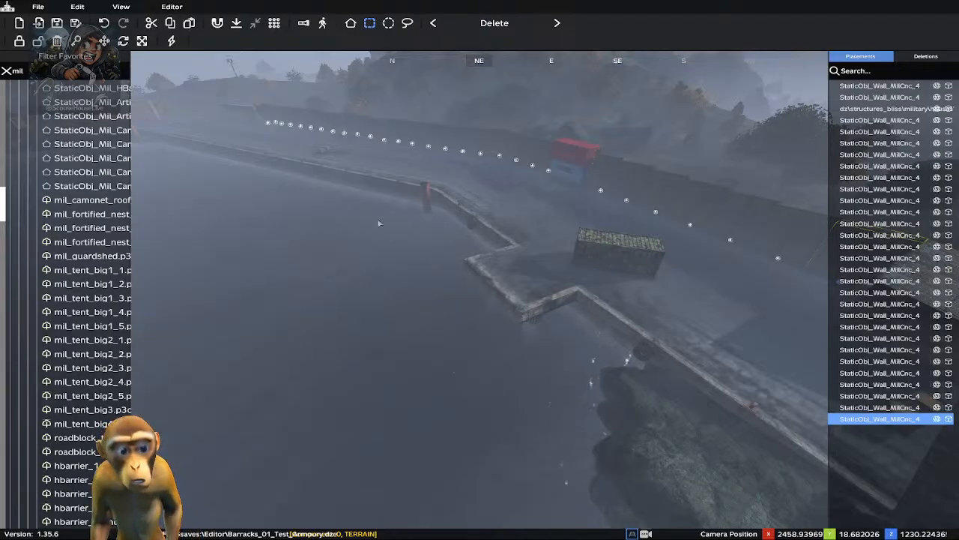
right_drag(364, 210, 562, 232)
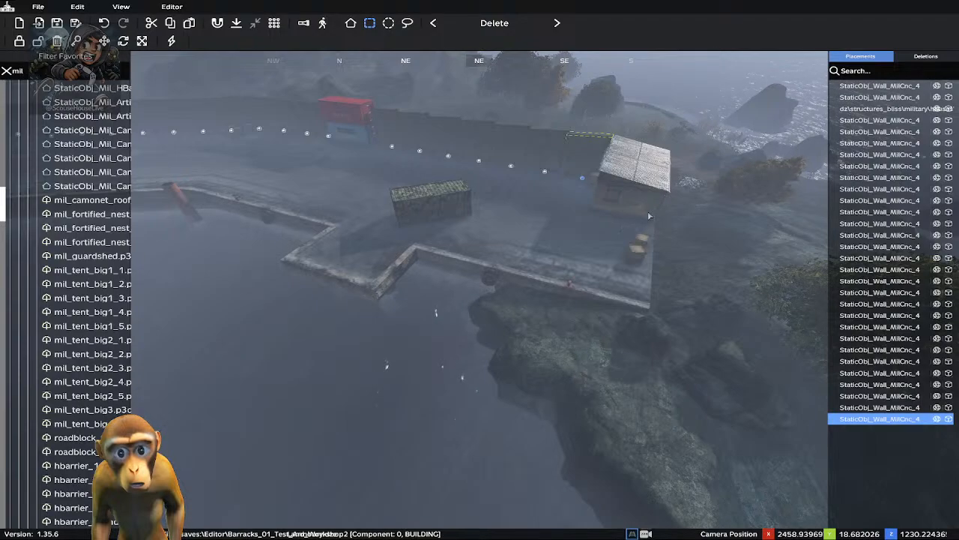
key(d)
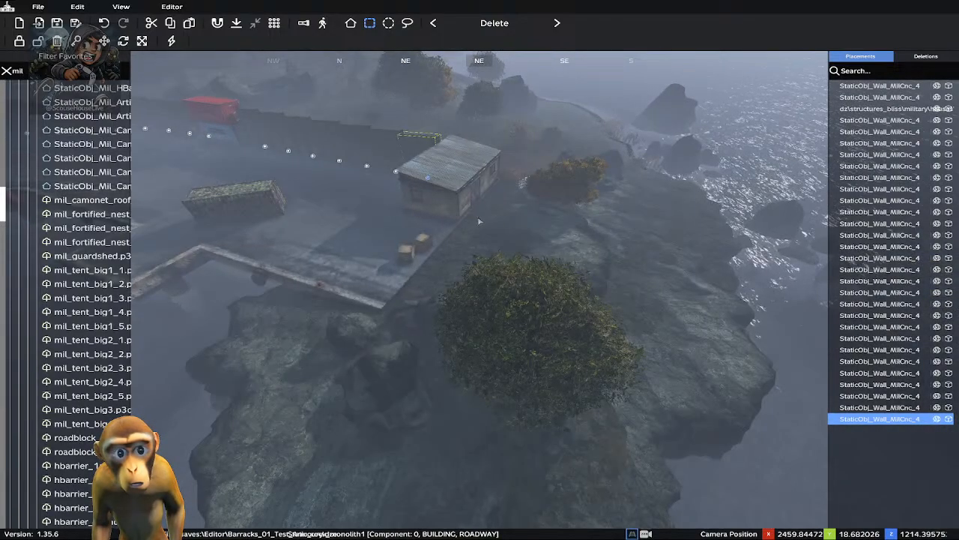
key(a)
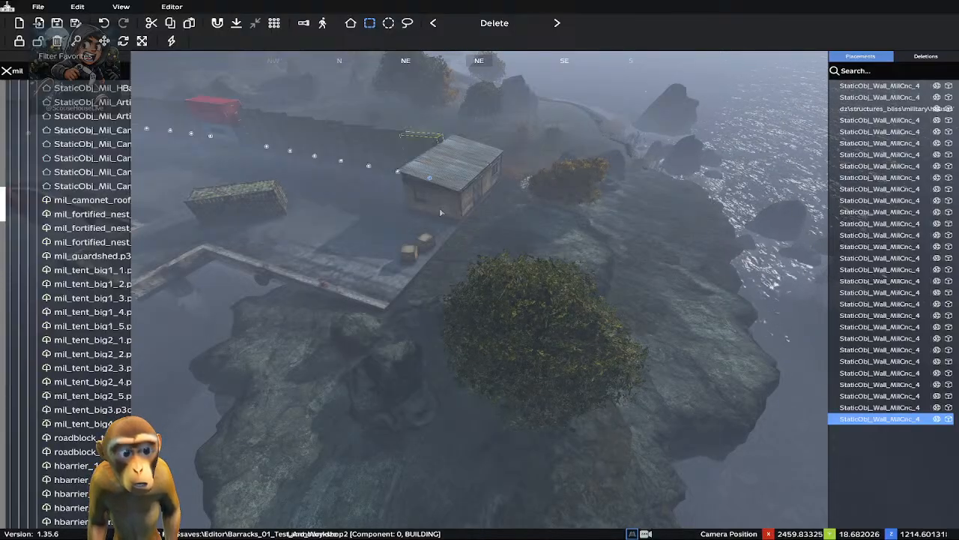
key(ctrl+v)
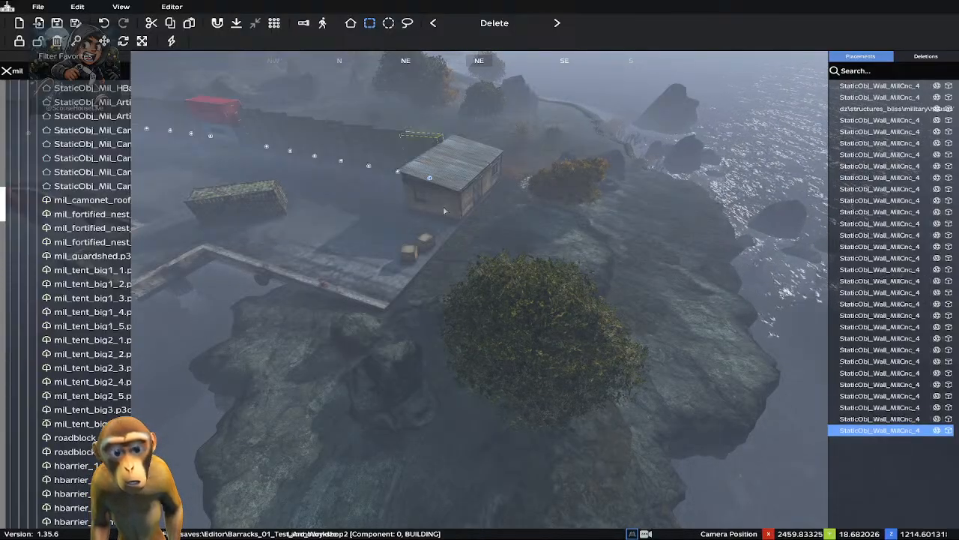
mouse_move(430, 179)
mouse_down()
mouse_move(431, 242)
mouse_move(441, 241)
mouse_up()
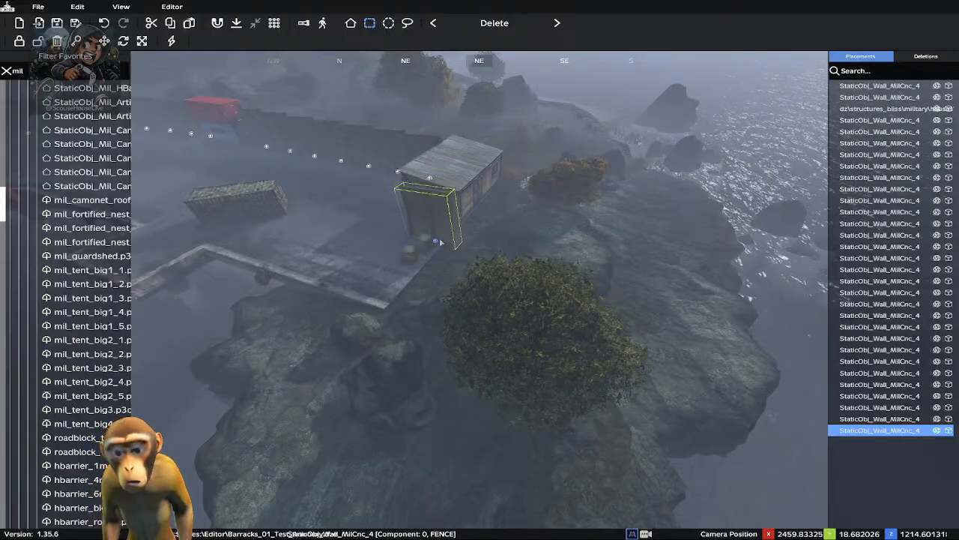
scroll(441, 241, down, 8)
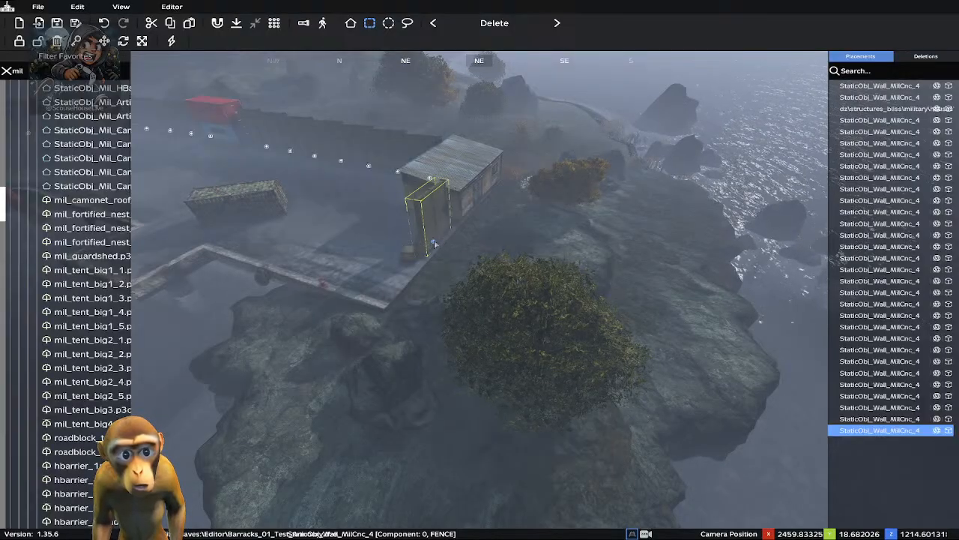
drag(436, 241, 444, 238)
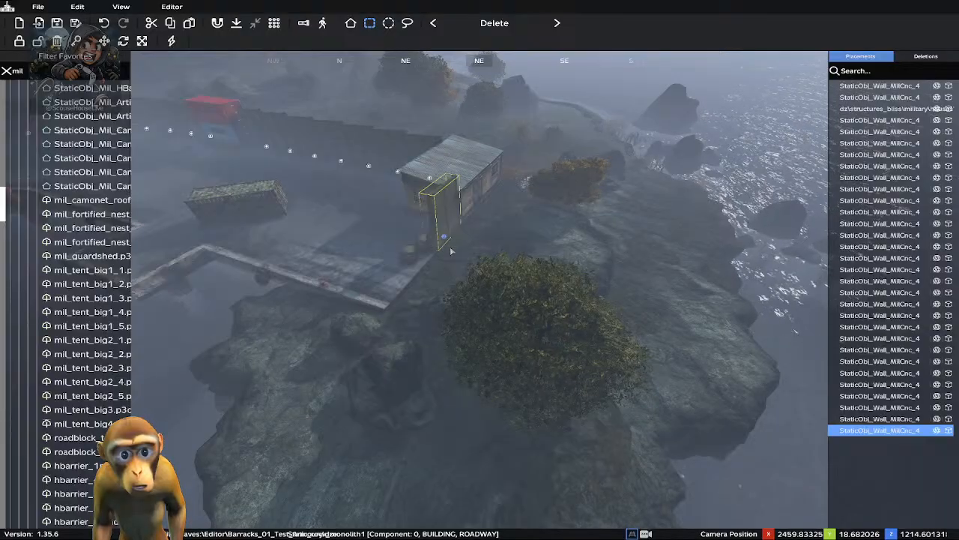
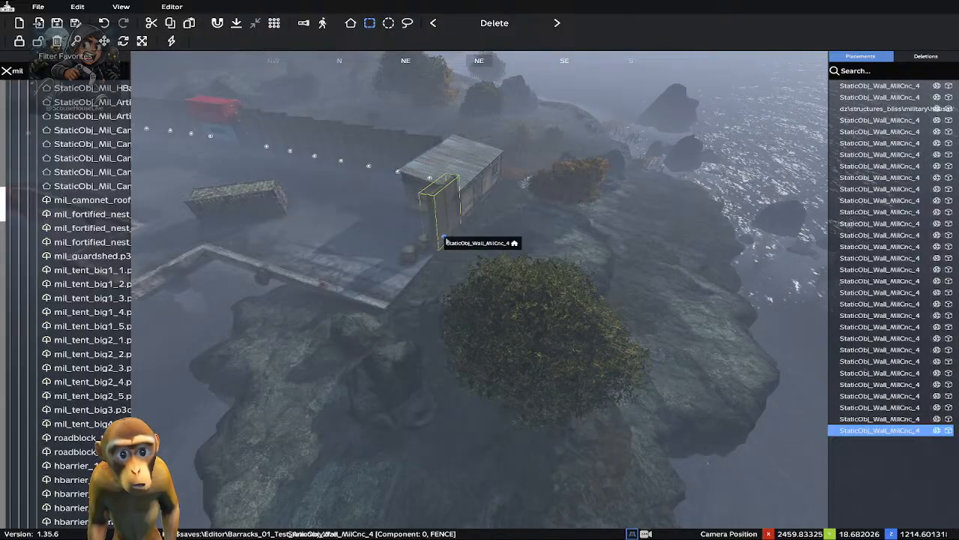
Add two more copies of the rotated wall section along the pier's end edge, carrying the wall from the shed to the seaward corner
key(ctrl+v)
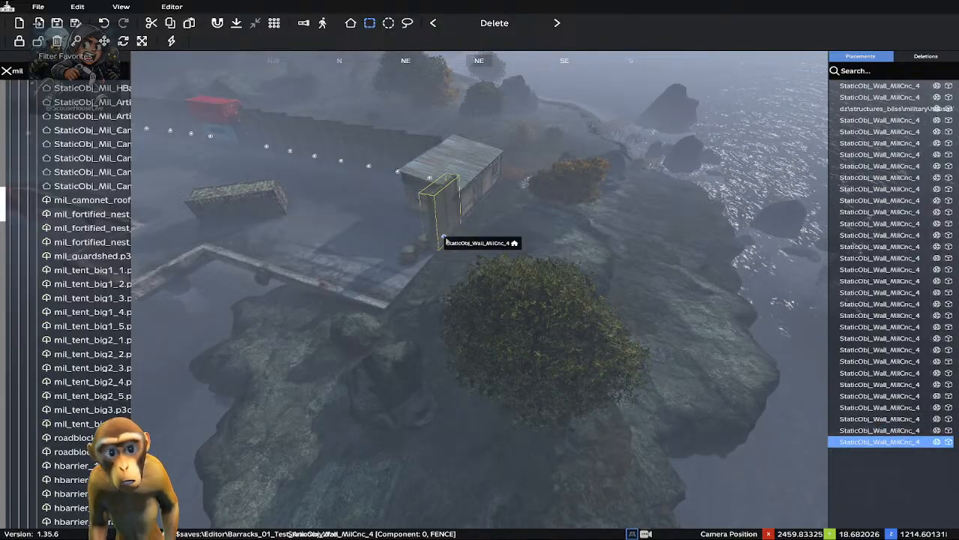
drag(444, 238, 399, 288)
key(ctrl+v)
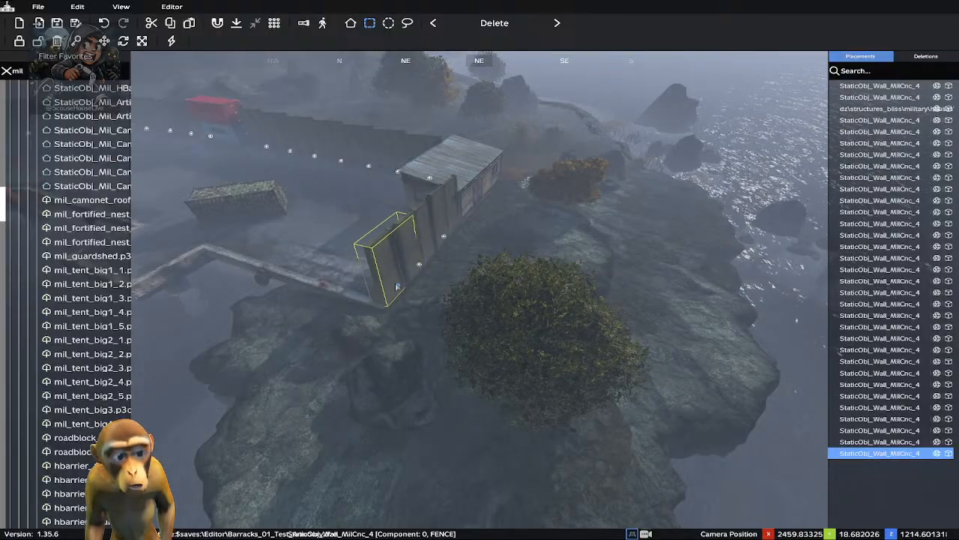
Duplicate the corner wall section, turn the copy along the pier's seaward edge, and set it flush against the end wall
key(ctrl+v)
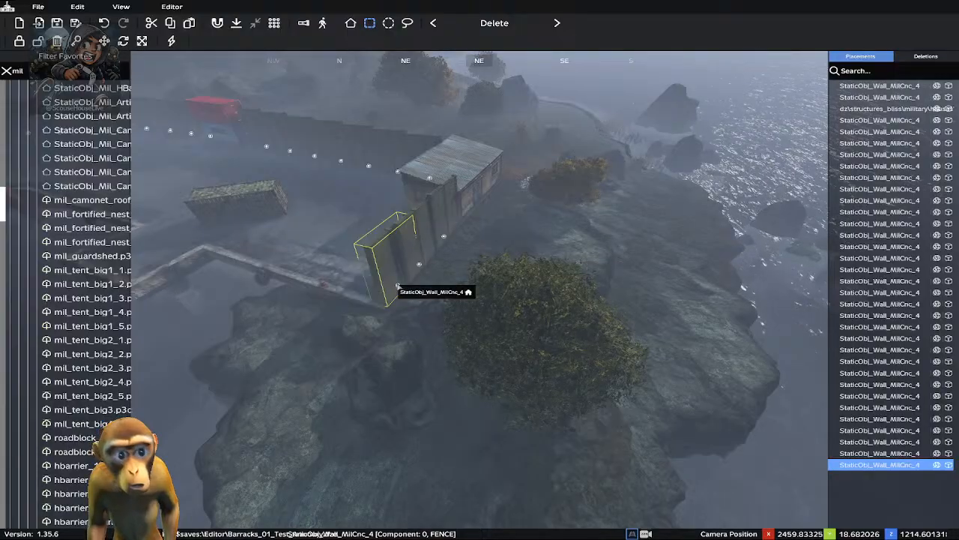
drag(397, 285, 347, 292)
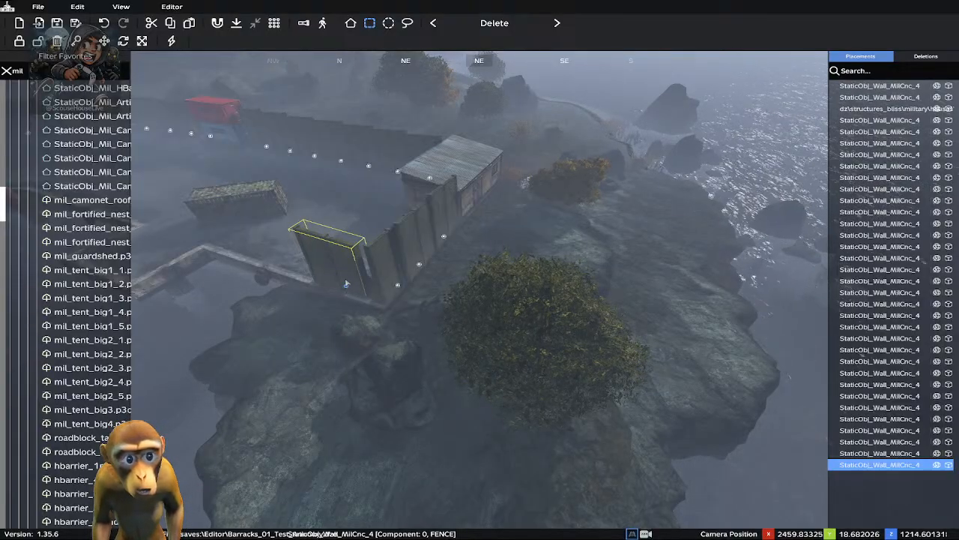
drag(347, 287, 358, 294)
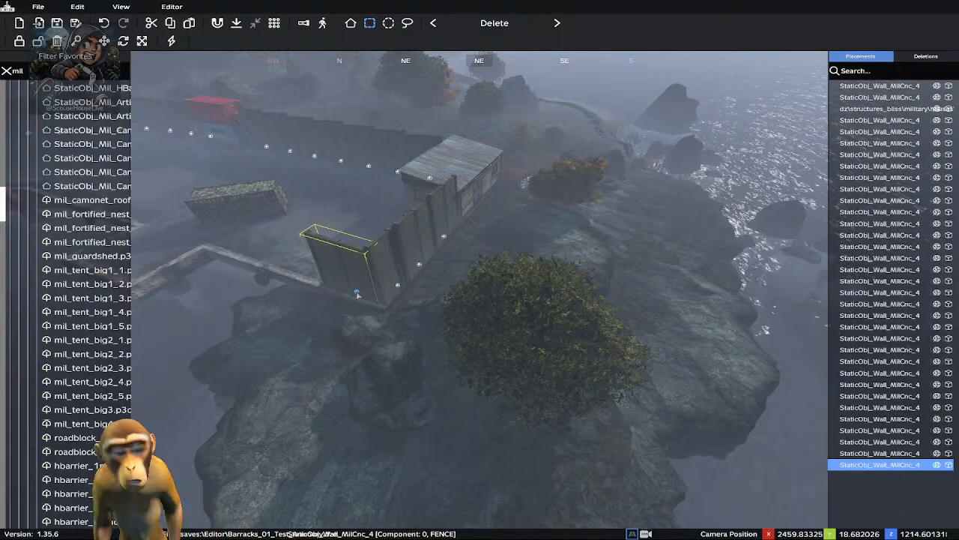
Add three more copies of the wall section along the seaward edge, running from the corner to the protruding part of the pier
key(a)
key(a)
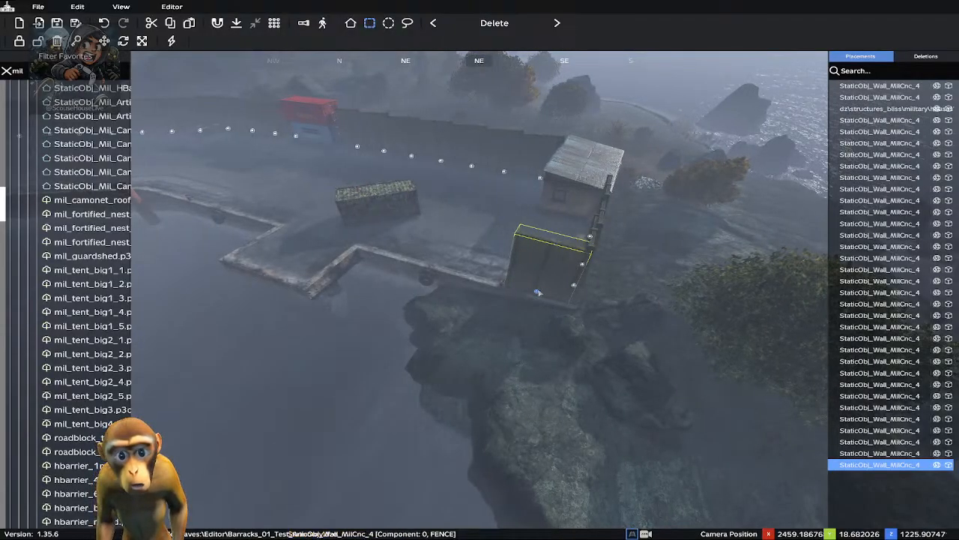
key(ctrl+v)
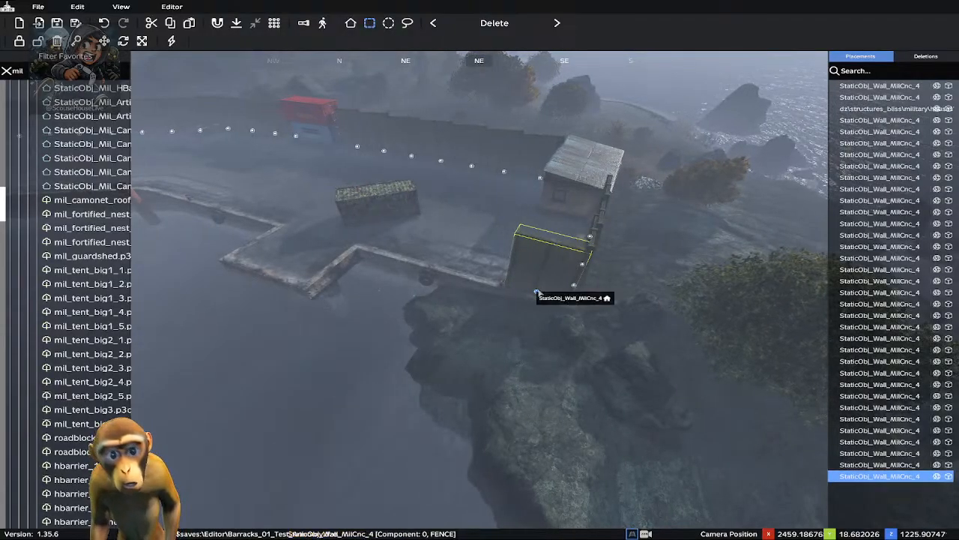
drag(537, 292, 478, 282)
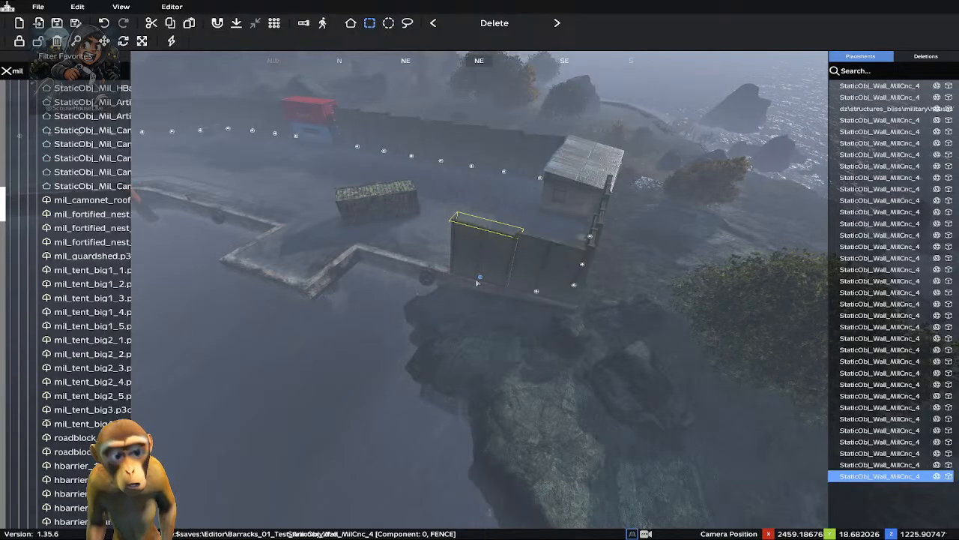
key(ctrl+v)
drag(478, 282, 383, 255)
key(ctrl+v)
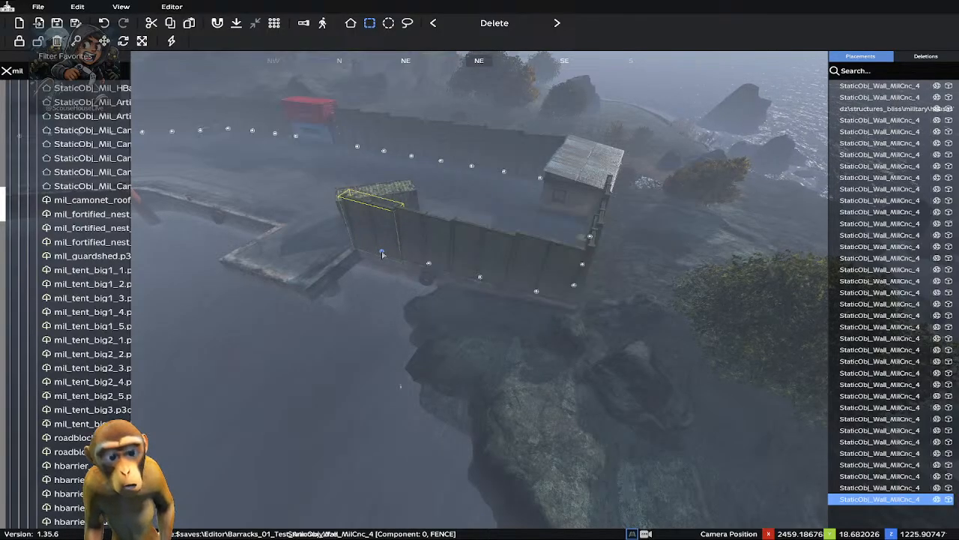
Fine-tune the position of the last seaward wall section so it meets its neighbour beside the protruding part of the pier
mouse_move(382, 253)
mouse_down()
mouse_move(327, 250)
mouse_move(380, 252)
mouse_up()
click(381, 253)
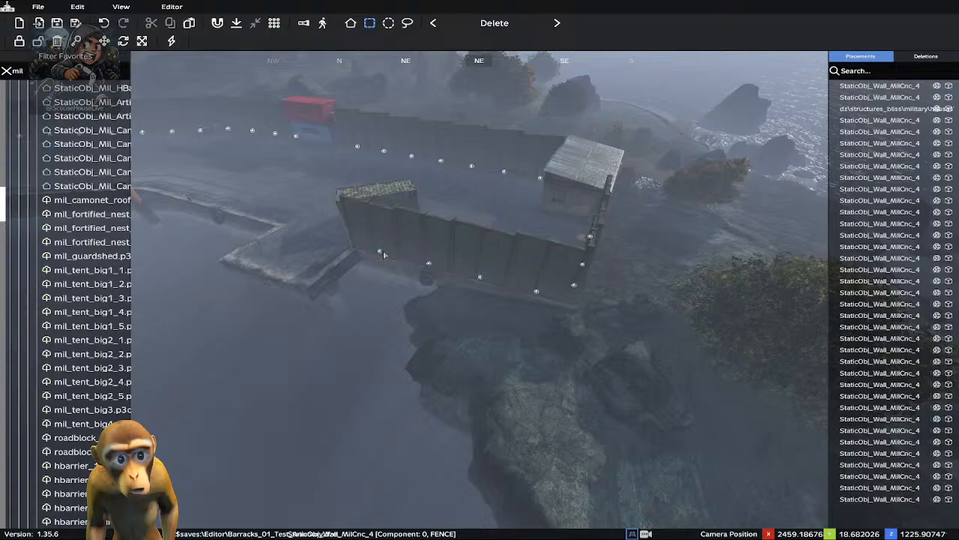
click(380, 252)
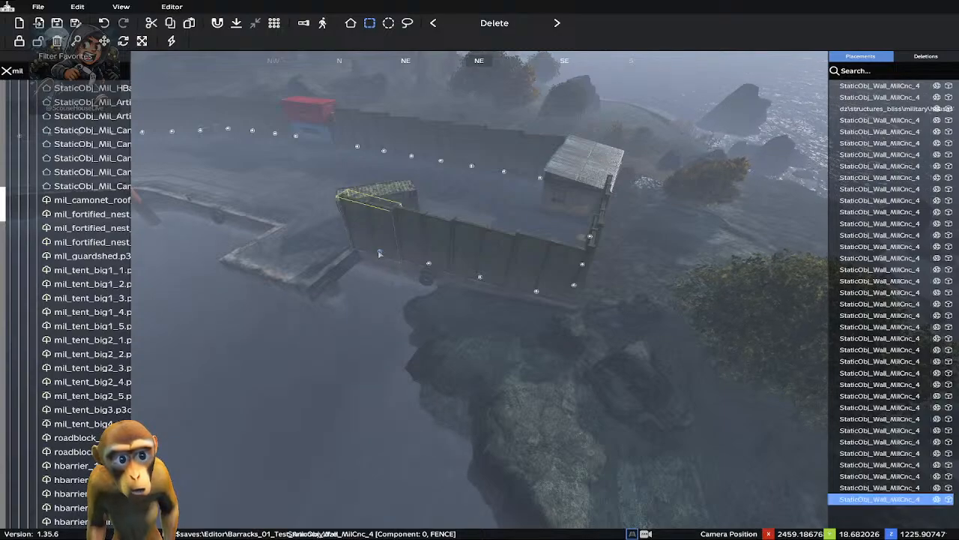
drag(380, 254, 385, 255)
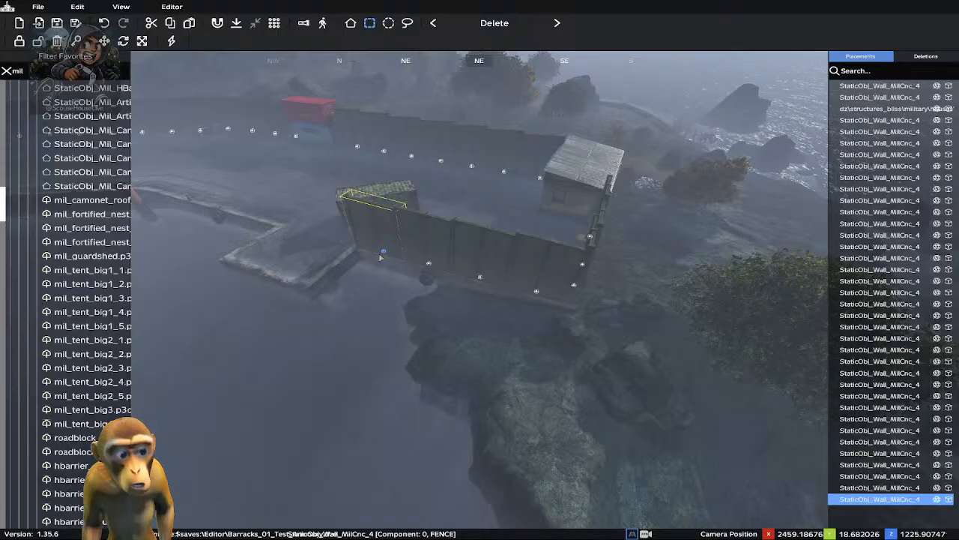
Duplicate the last wall section, rotate the copy, and place it along the near side edge of the pier's protruding part
click(380, 257)
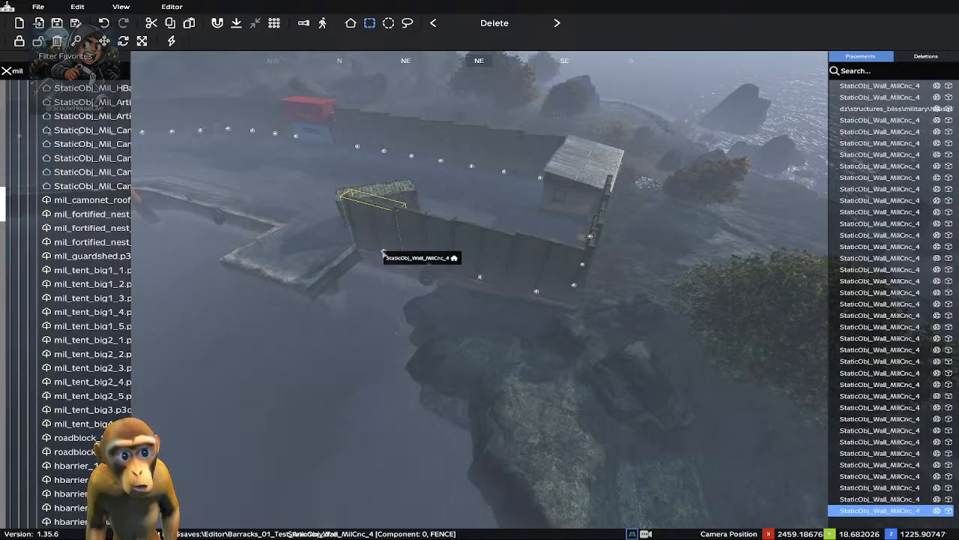
drag(382, 256, 327, 252)
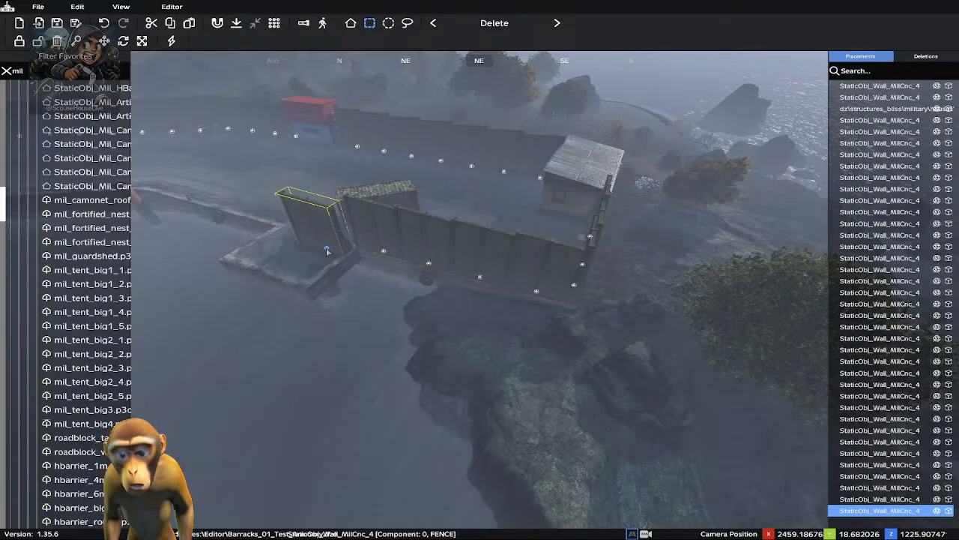
scroll(326, 252, up, 6)
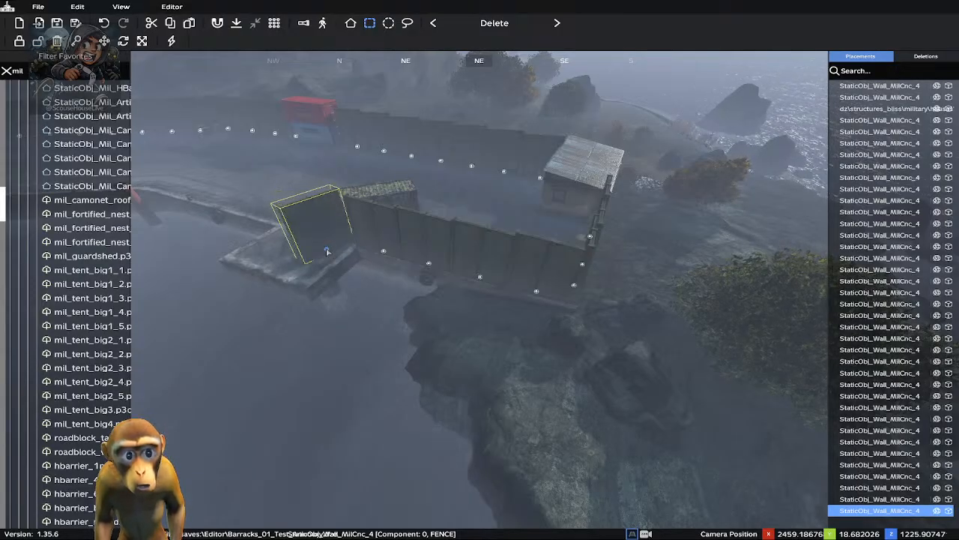
scroll(327, 252, up, 3)
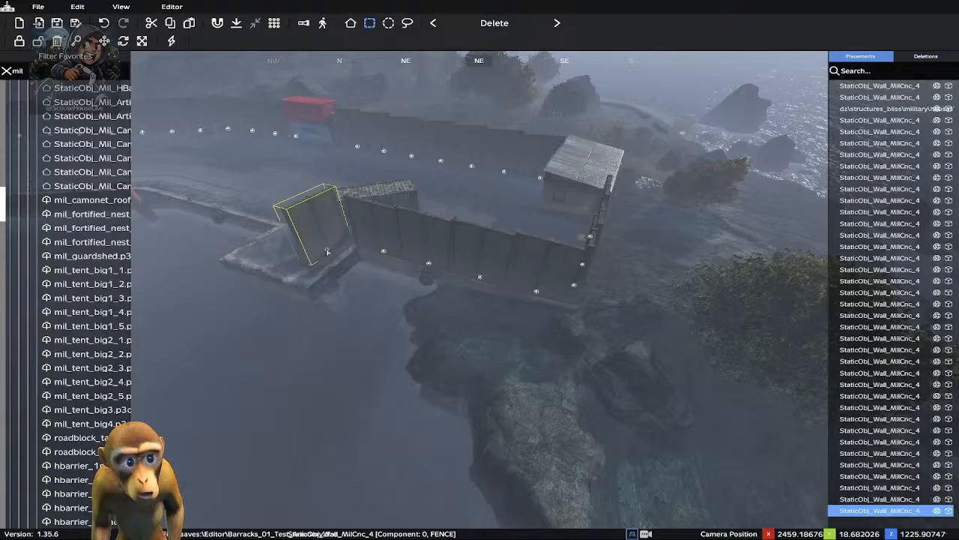
scroll(327, 252, up, 5)
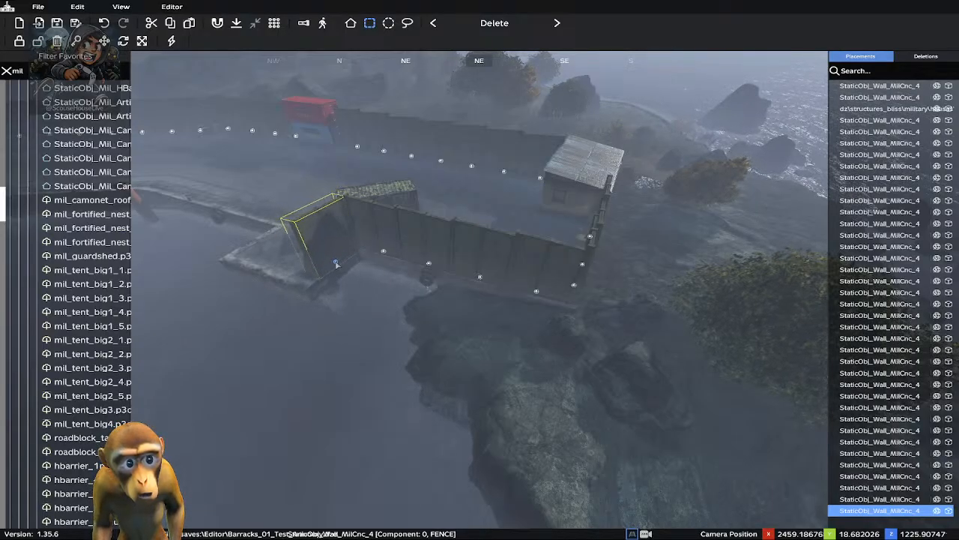
scroll(336, 264, up, 3)
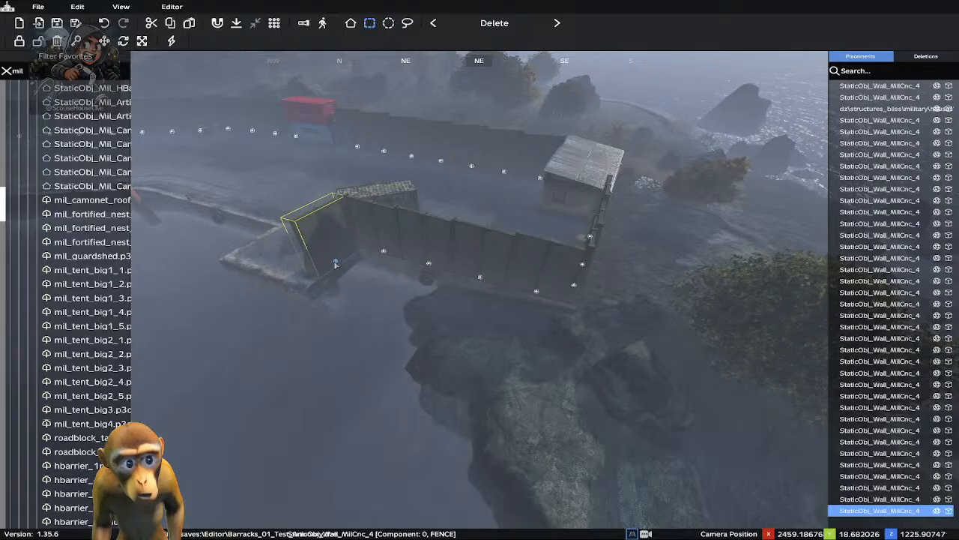
Duplicate that side wall section, turn the copy to face the water, and align it on the outer edge of the pier's protruding part
key(a)
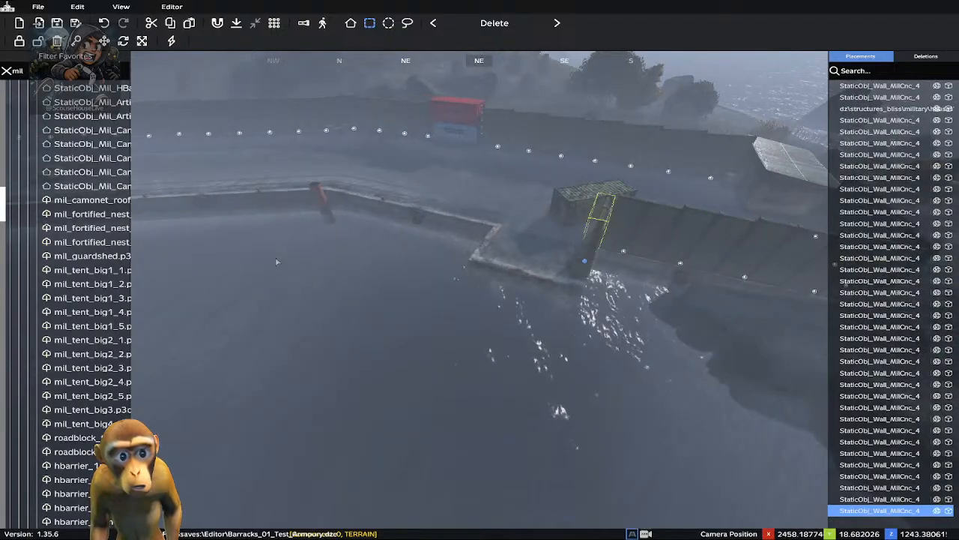
right_drag(347, 231, 451, 253)
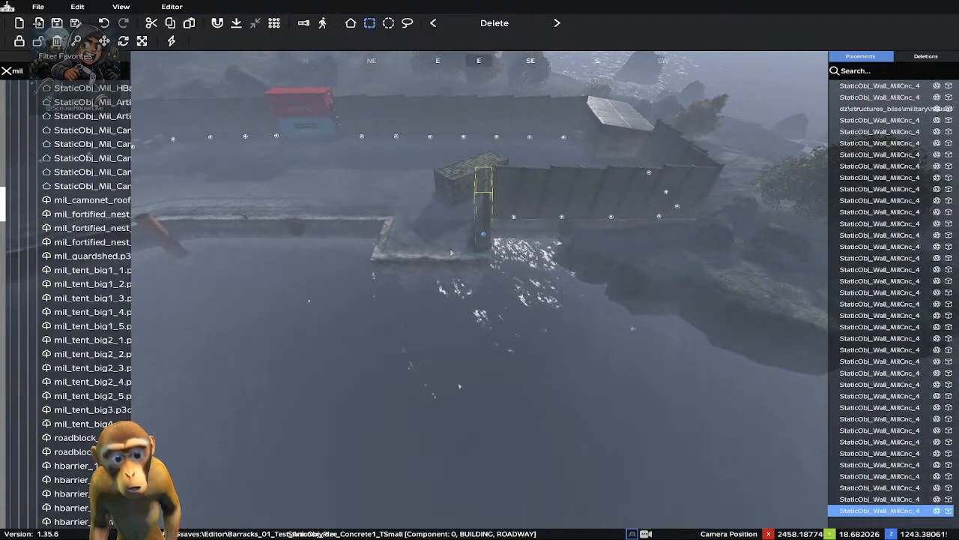
key(ctrl+v)
drag(484, 233, 442, 243)
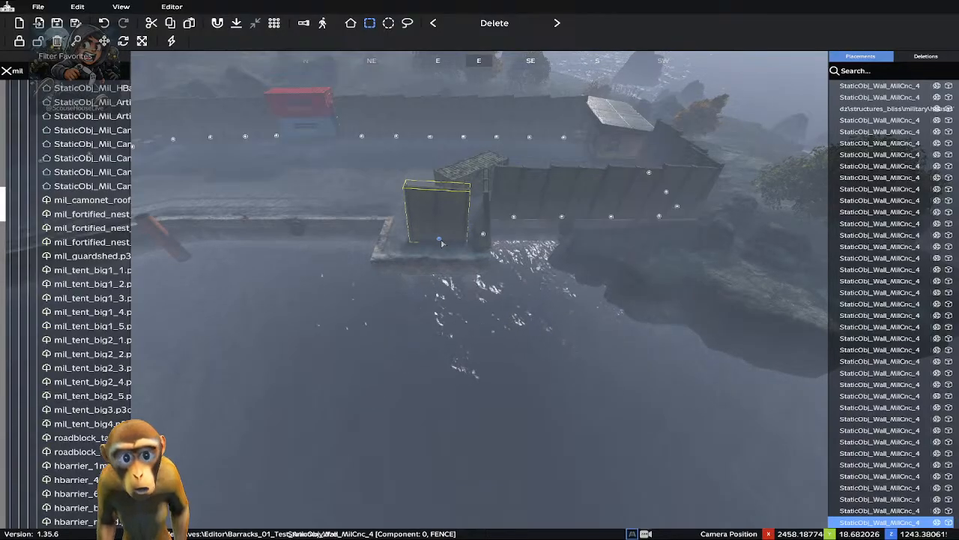
drag(443, 242, 460, 254)
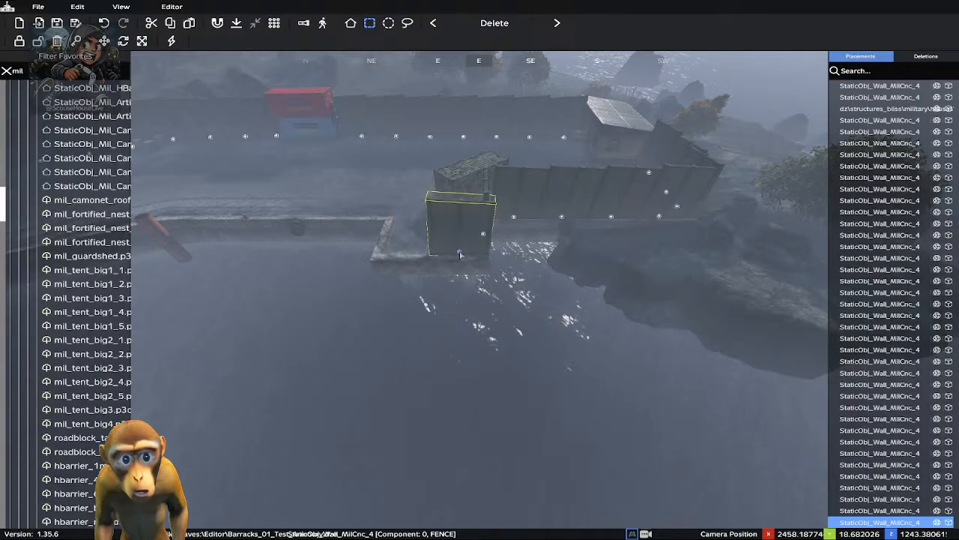
mouse_move(453, 257)
mouse_down()
mouse_move(420, 256)
mouse_move(459, 255)
mouse_up()
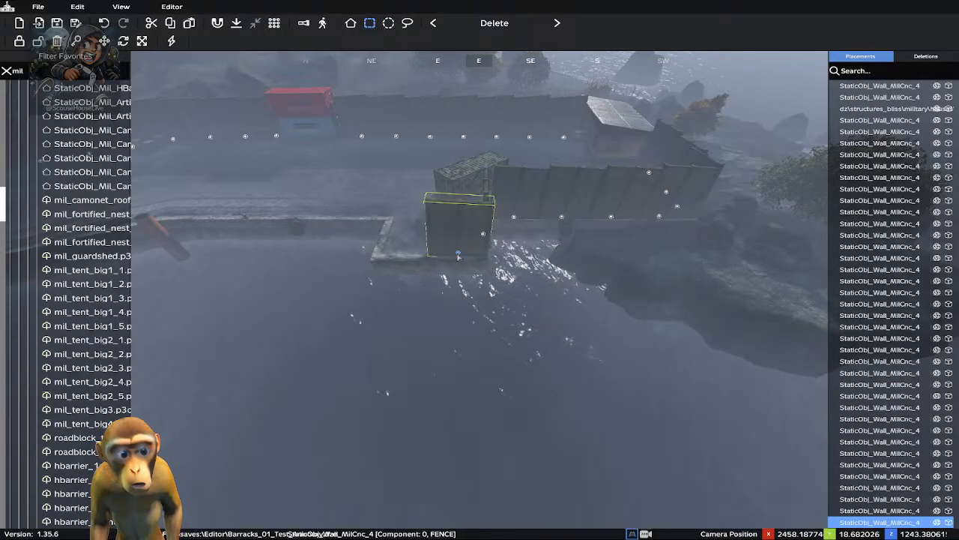
key(d)
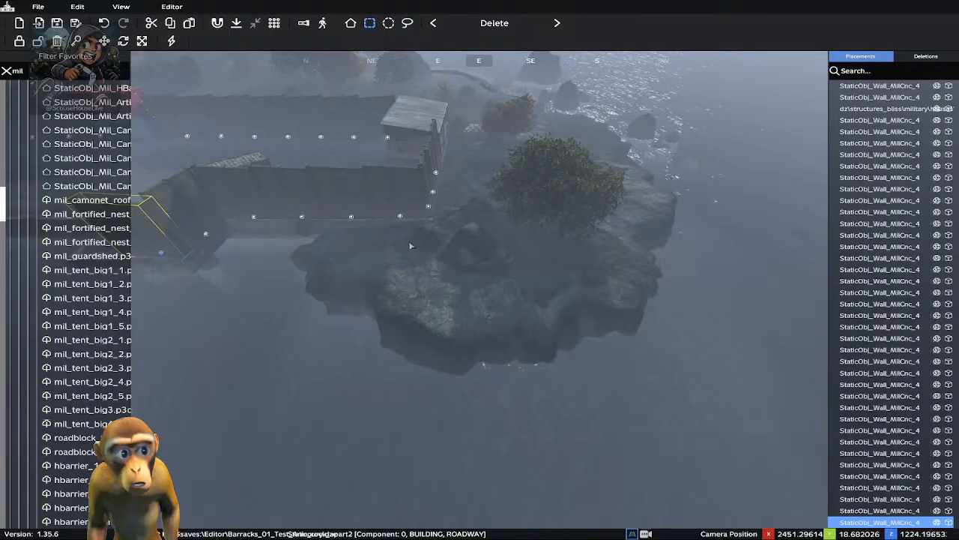
right_drag(257, 247, 300, 206)
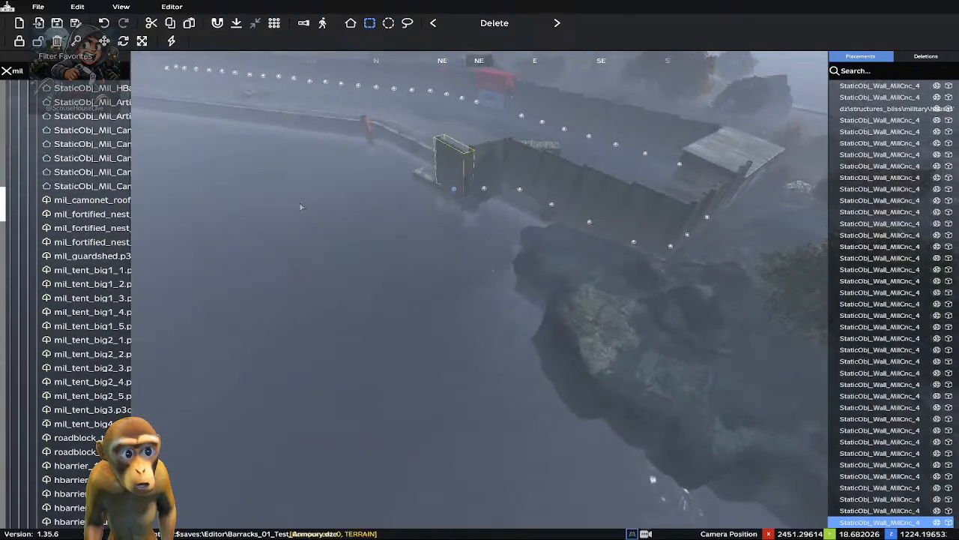
Shift the outermost wall section slightly inward on the pier's protruding part so its end meets the side wall section
key(w)
right_drag(454, 193, 454, 193)
key(d)
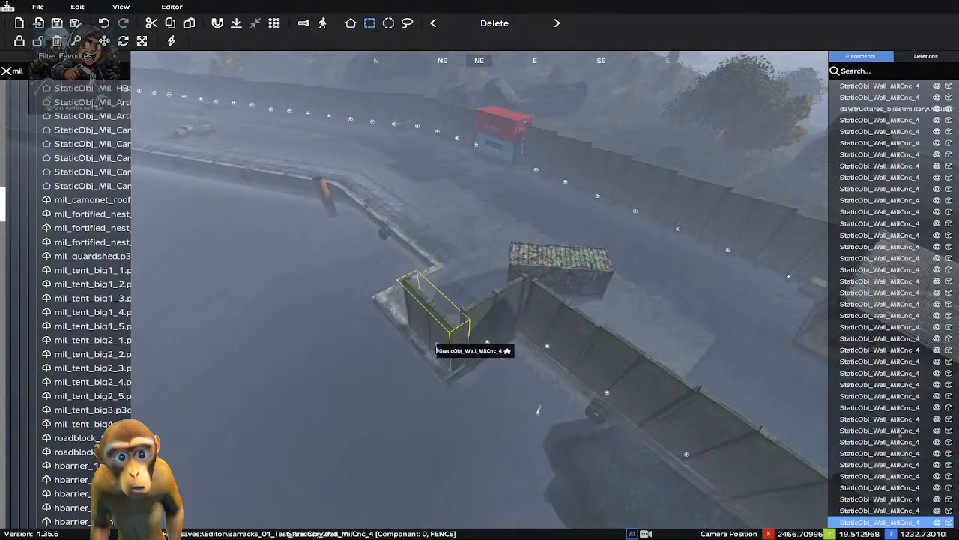
drag(437, 349, 445, 347)
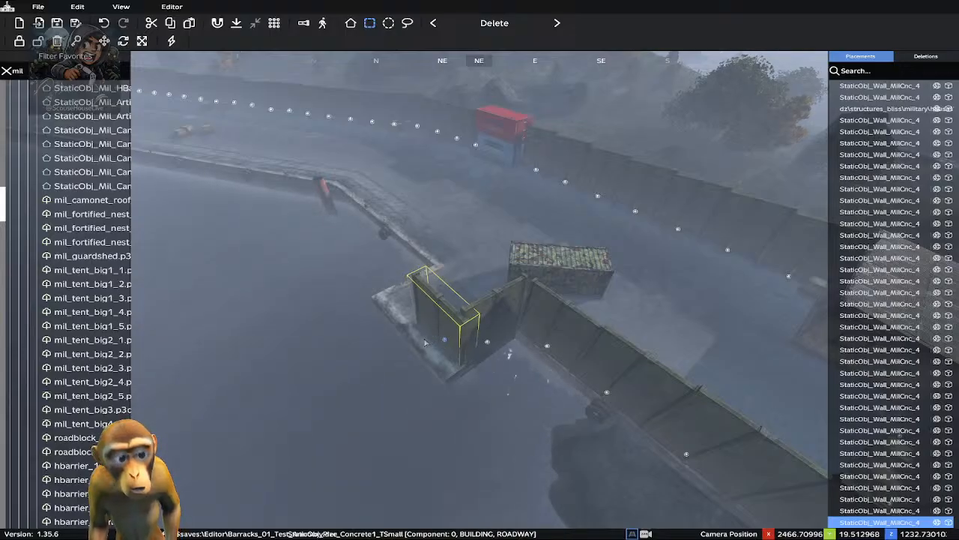
Duplicate the outer wall section and place the copy beside it along the water-facing edge of the pier's protruding part
key(a)
right_drag(425, 342, 487, 283)
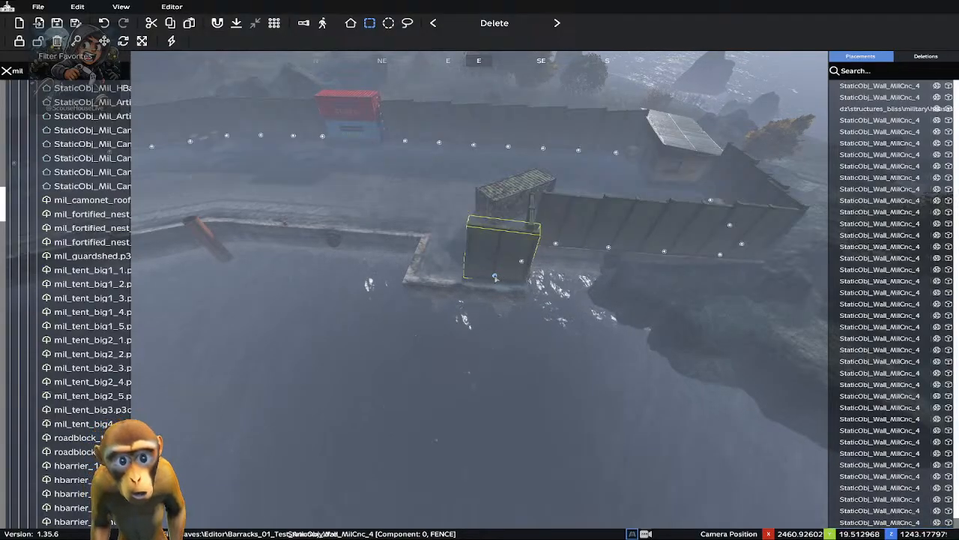
drag(495, 278, 441, 273)
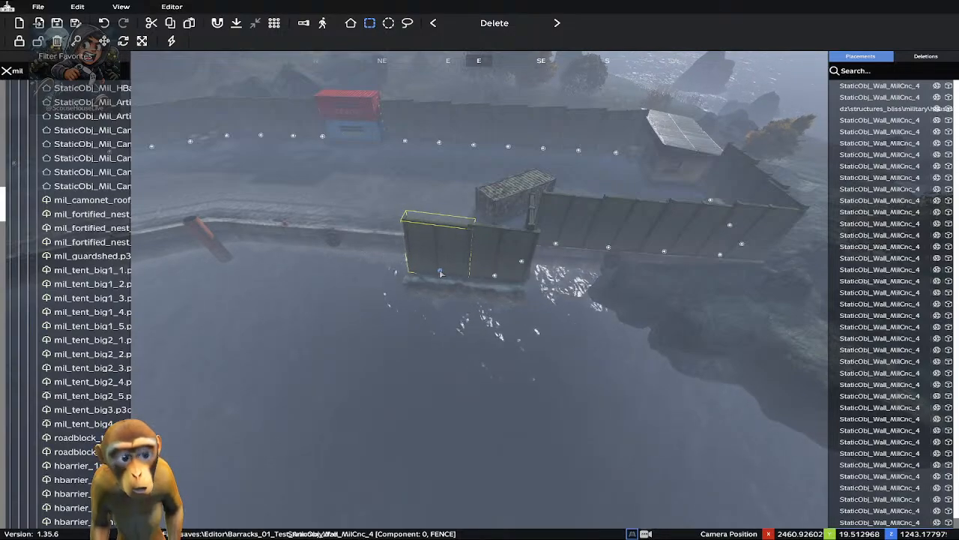
Inspect the pier from the new seaward wall to the far shed, including the open gap between the shed and the stacked containers
key(a)
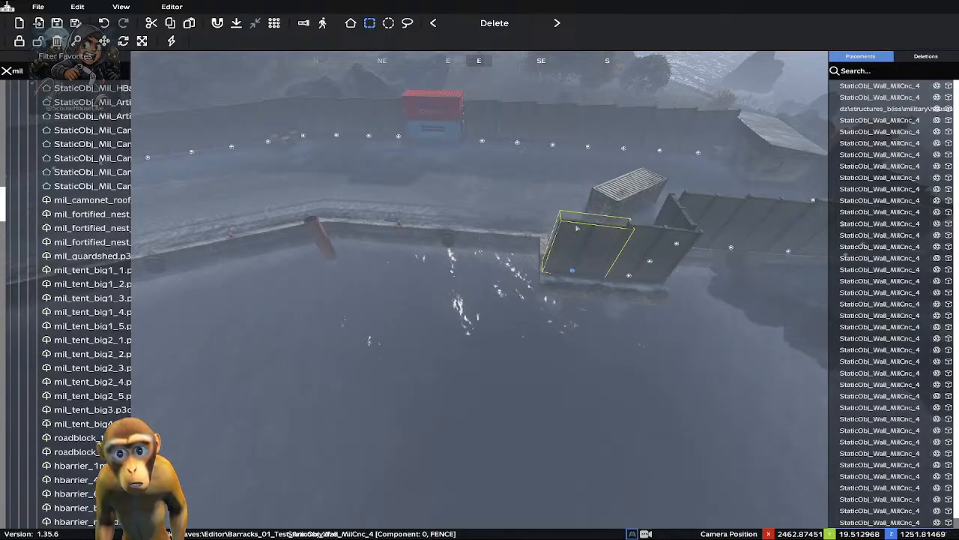
key(d)
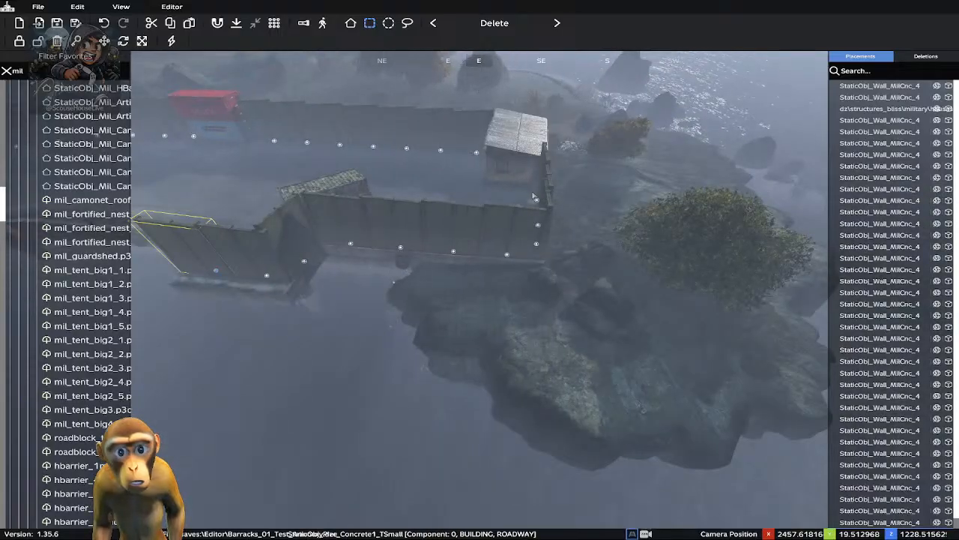
right_drag(530, 192, 579, 62)
key(w)
right_drag(474, 236, 317, 297)
key(w)
key(q)
key(q)
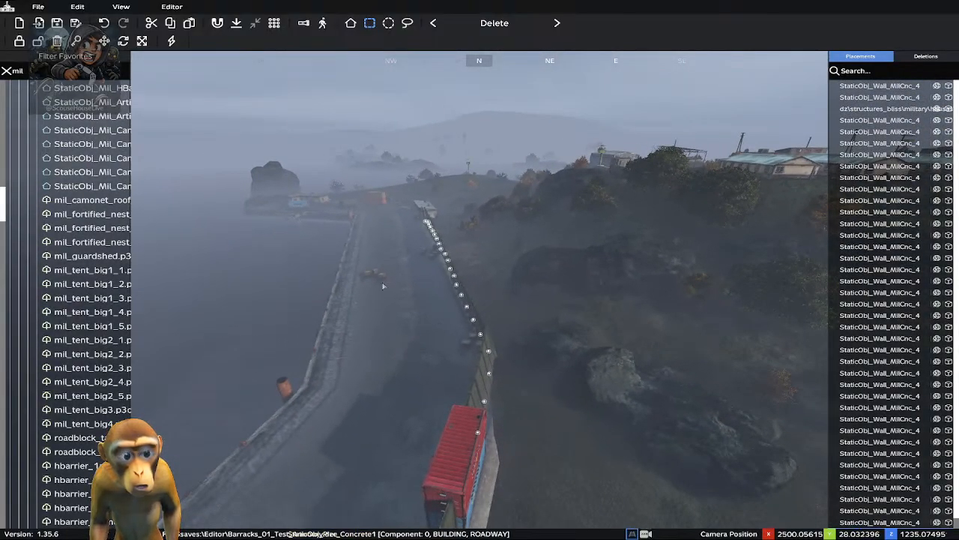
right_drag(421, 219, 71, 267)
key(w)
key(w)
key(w)
key(w)
key(w)
key(w)
key(w)
right_drag(315, 300, 99, 347)
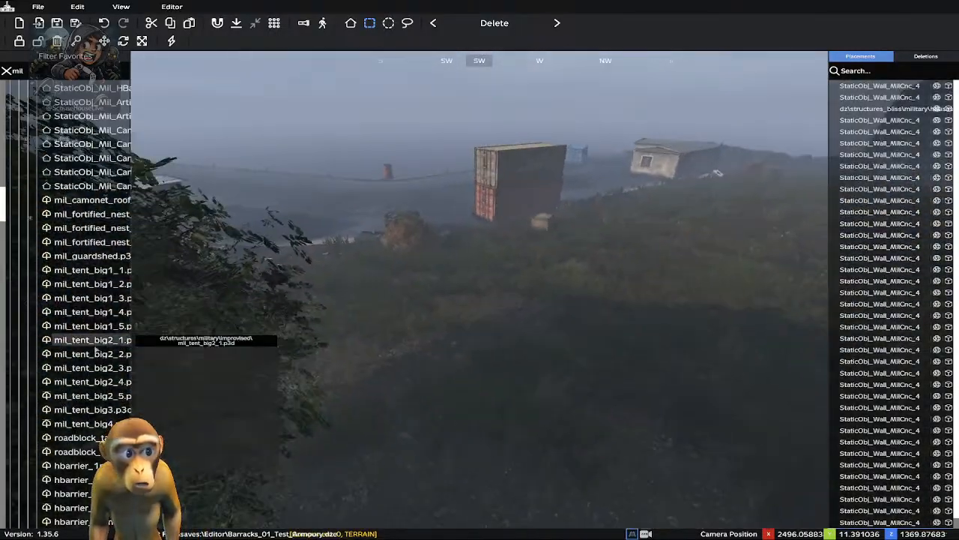
right_drag(240, 351, 232, 225)
key(w)
right_drag(177, 270, 278, 315)
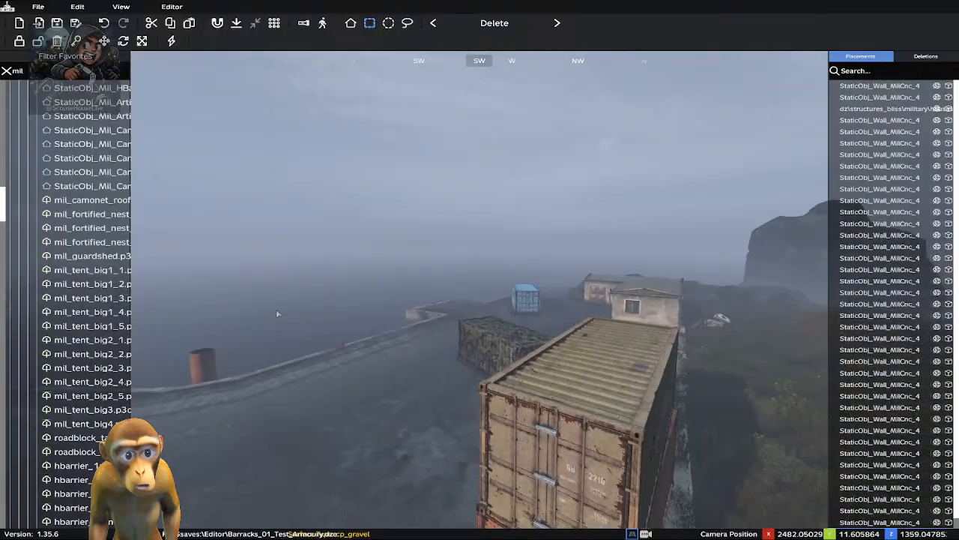
right_drag(449, 293, 323, 325)
right_drag(475, 315, 149, 365)
right_drag(382, 356, 357, 349)
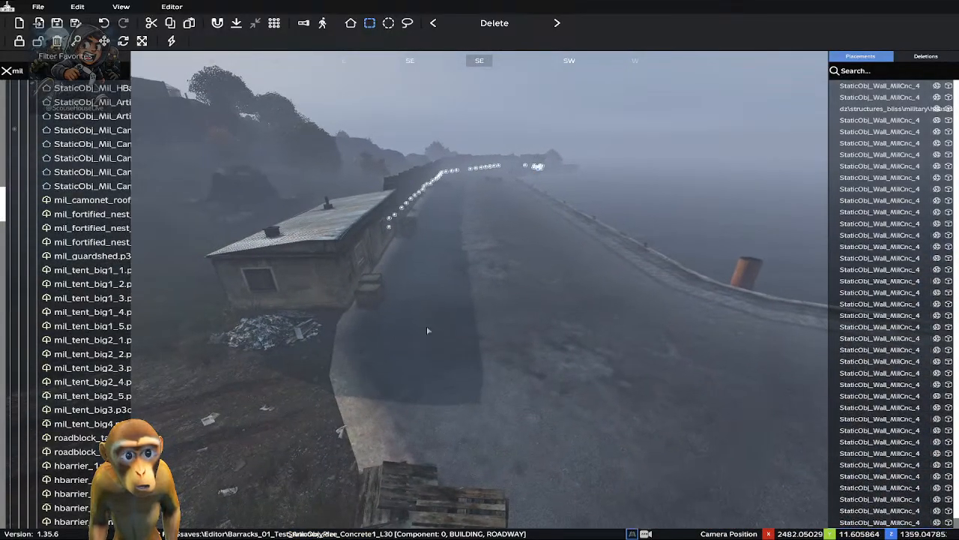
key(a)
right_drag(488, 323, 646, 330)
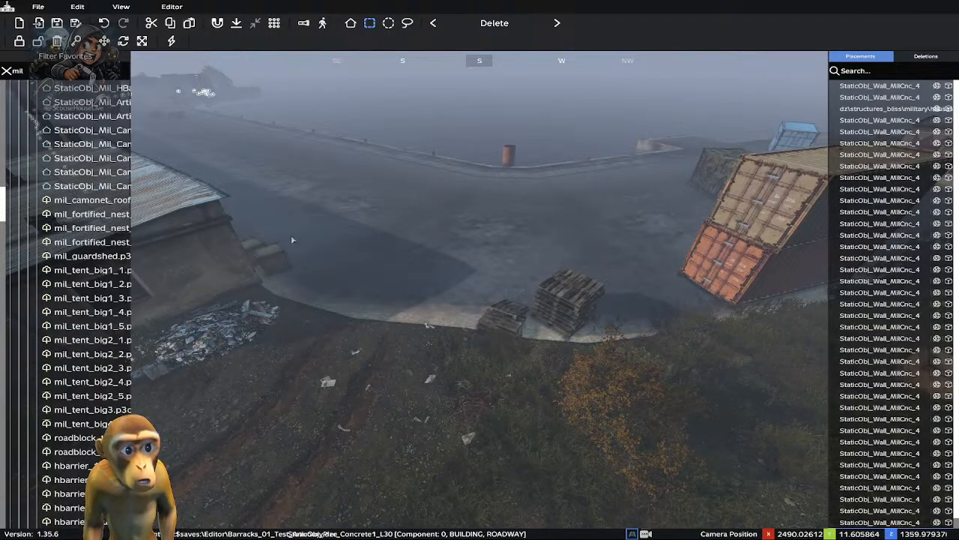
right_drag(287, 210, 304, 214)
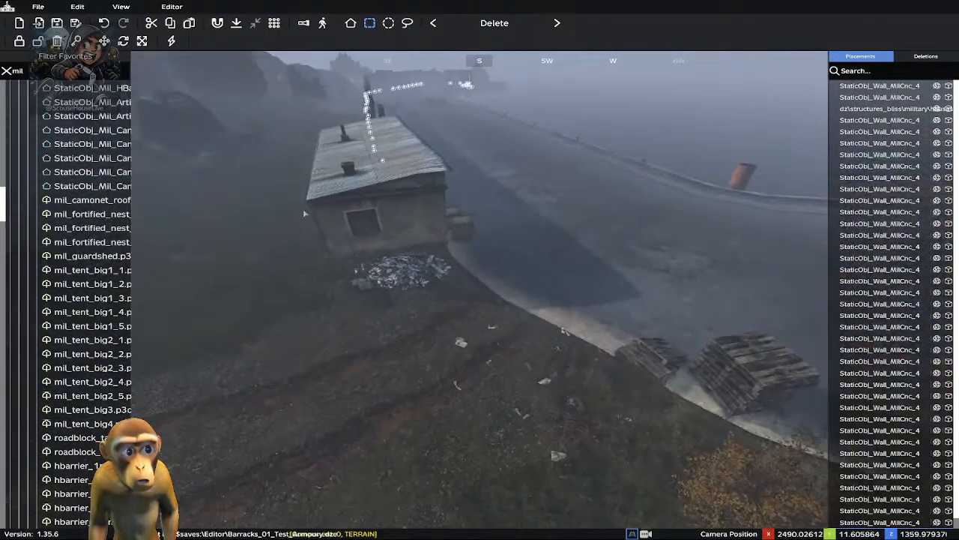
Duplicate the end wall section at the far shed and place two rotated copies from the shed's corner along the curved pier edge
click(384, 164)
right_click(384, 164)
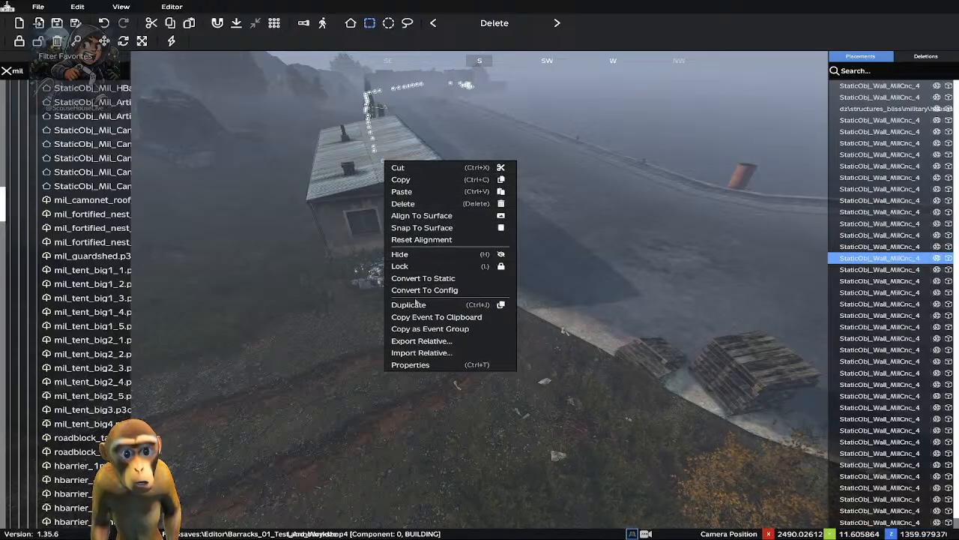
click(411, 304)
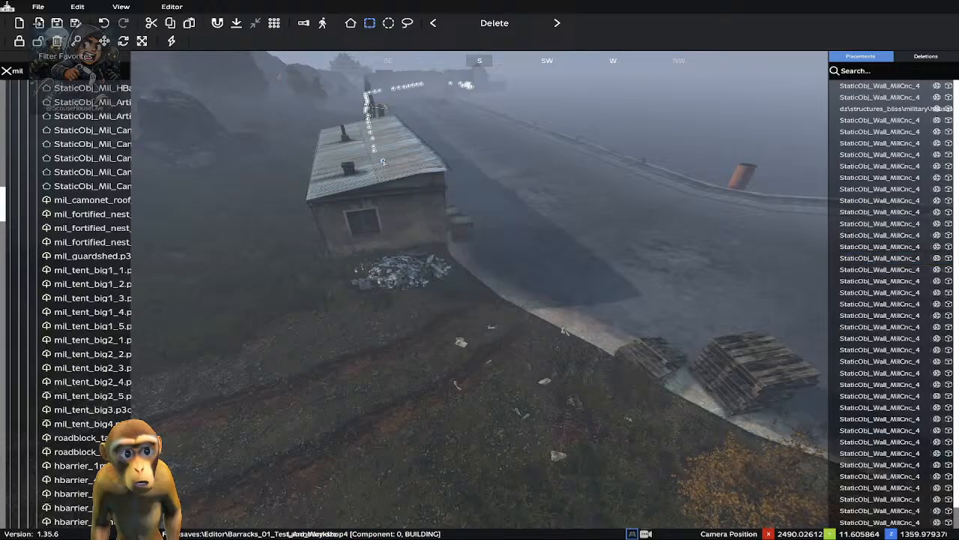
drag(384, 162, 452, 270)
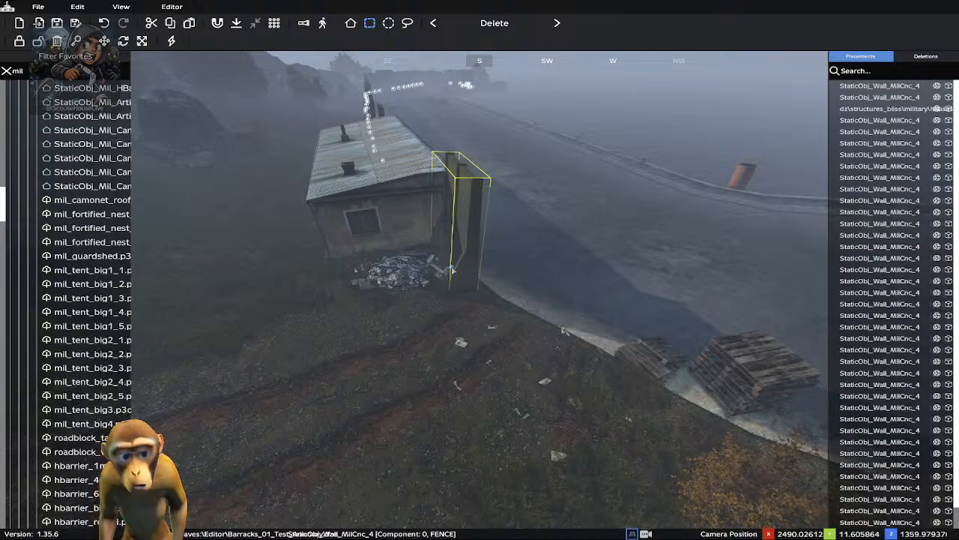
scroll(452, 269, down, 2)
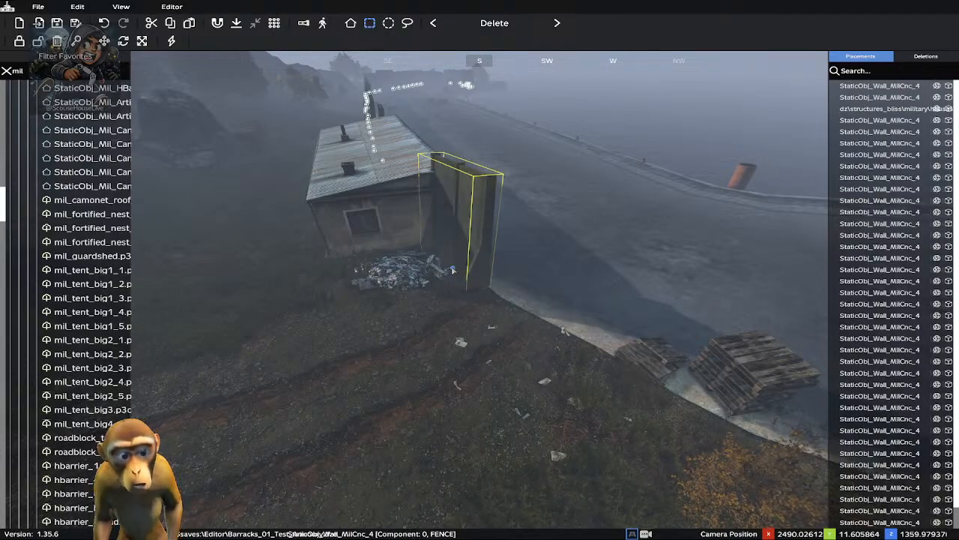
drag(453, 269, 521, 317)
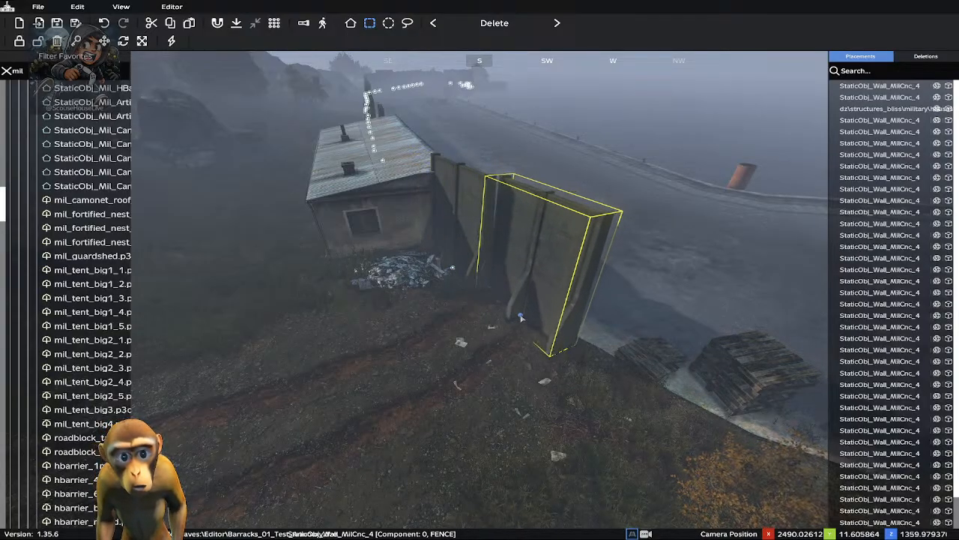
scroll(520, 324, down, 3)
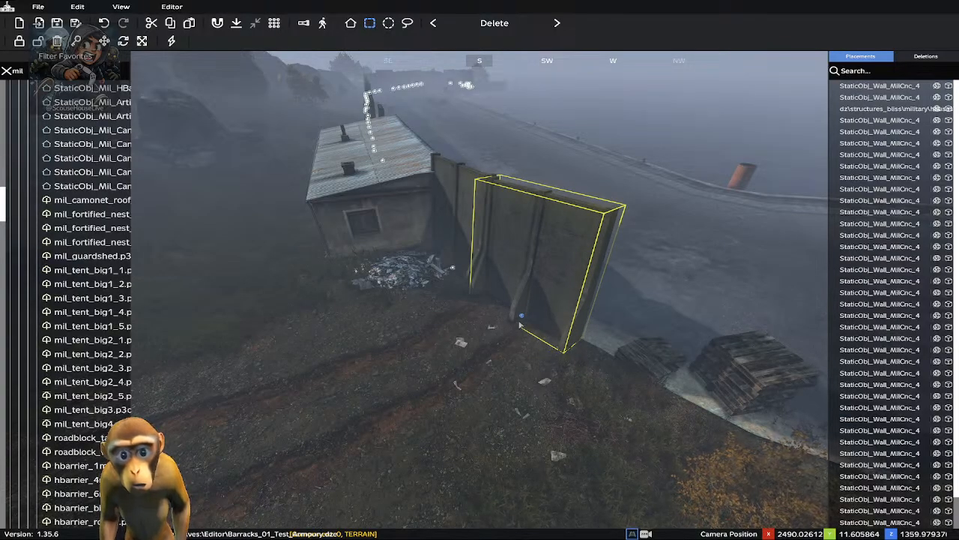
Add two more copies of the wall section toward the stacked containers, turning the last one to close the gap against them
key(s)
key(z)
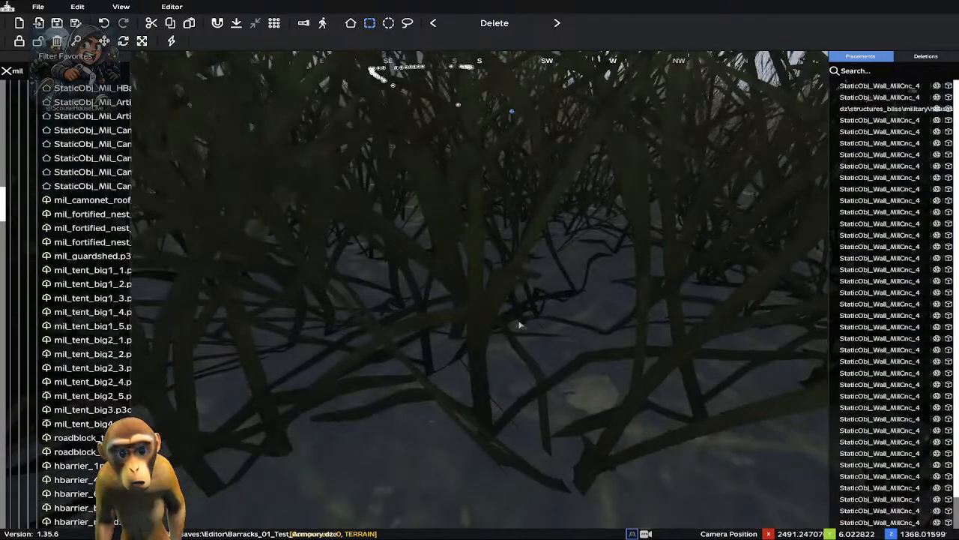
key(w)
key(q)
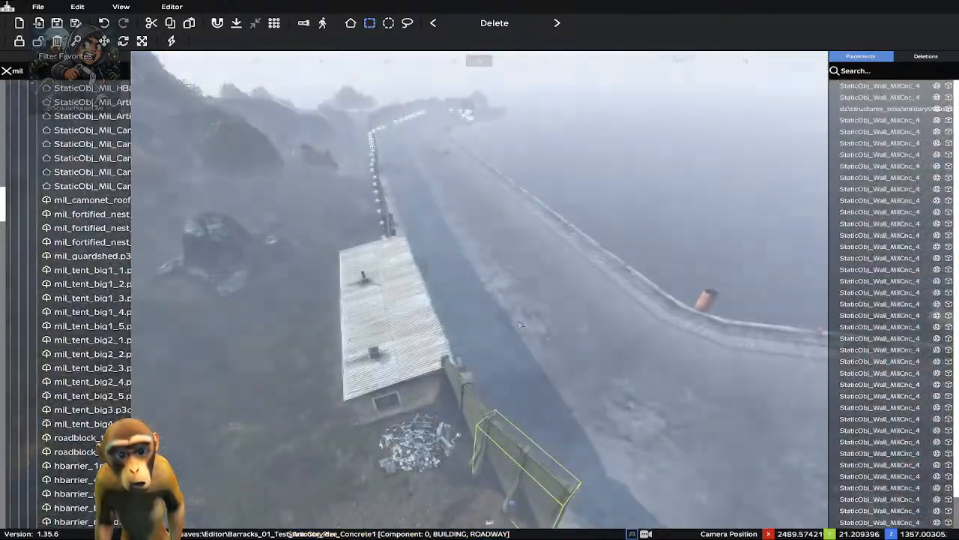
key(s)
key(z)
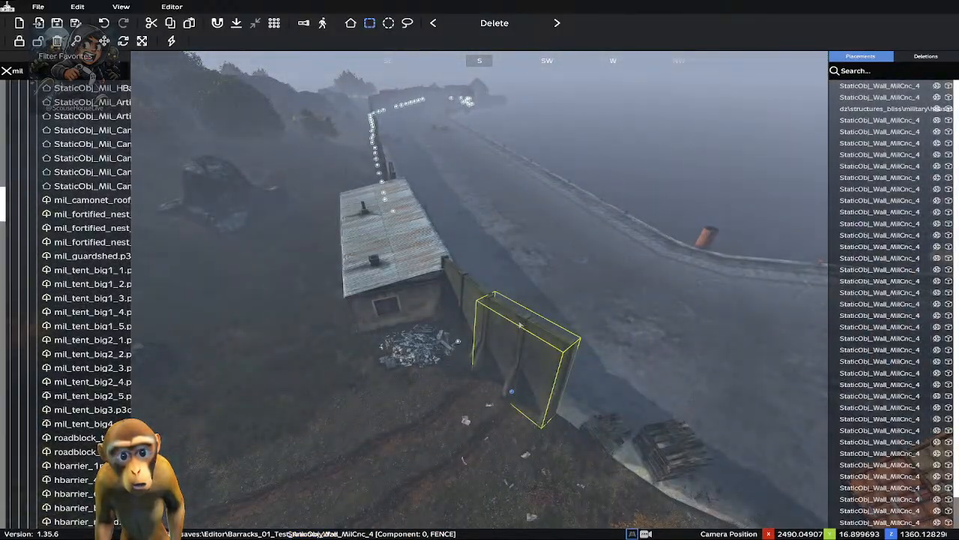
key(s)
key(z)
key(q)
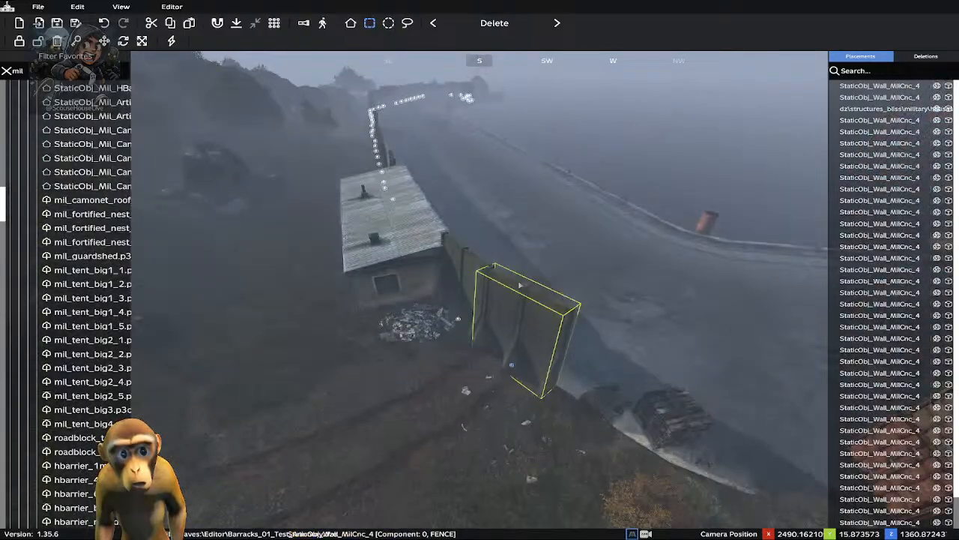
right_drag(491, 274, 518, 305)
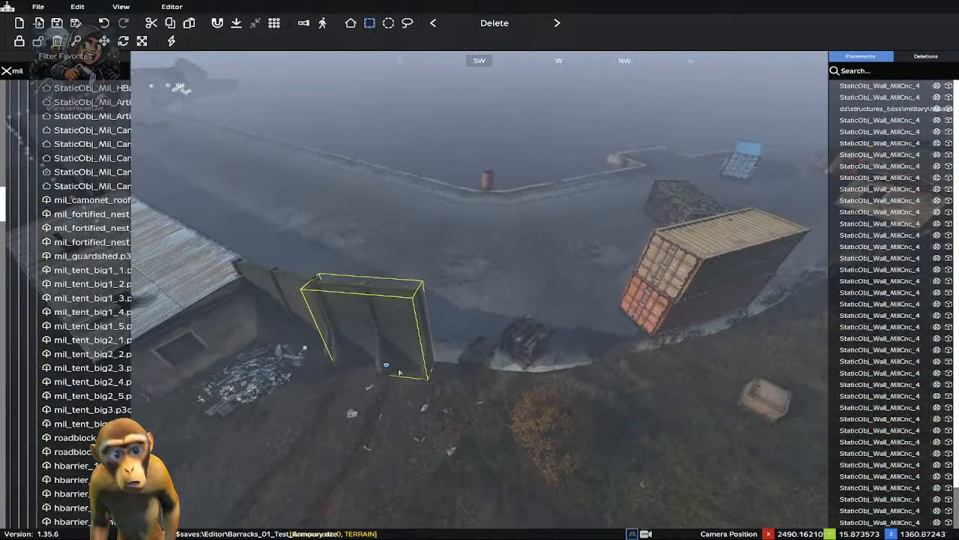
drag(386, 367, 470, 383)
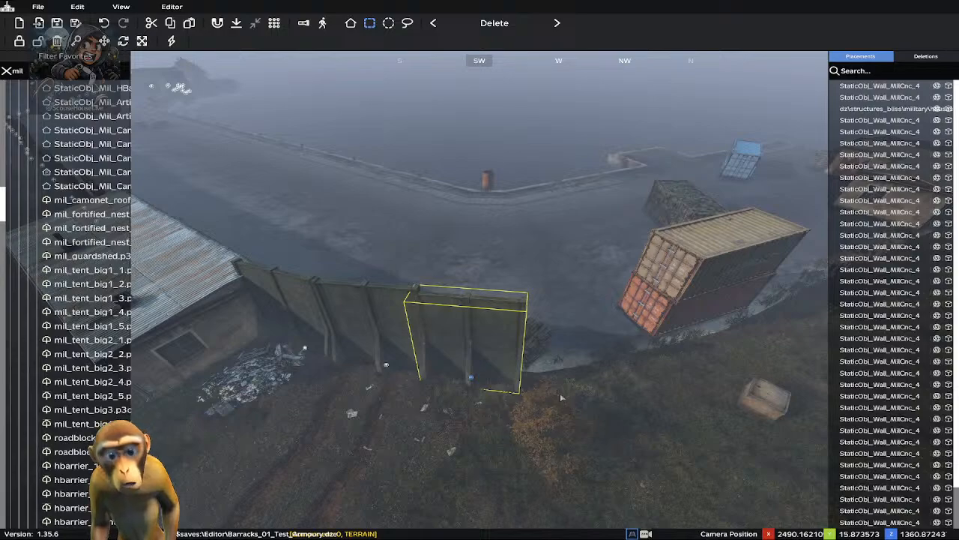
drag(473, 378, 569, 385)
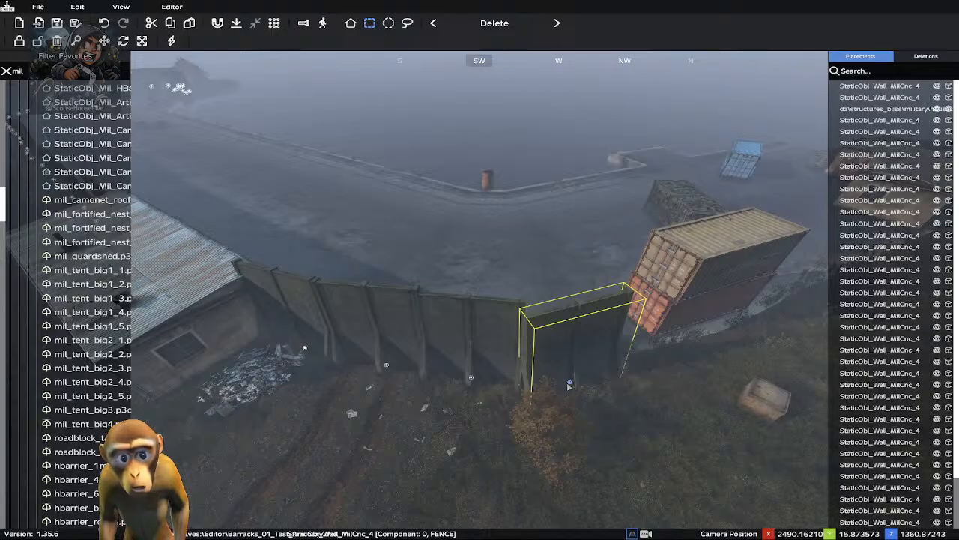
Align the selected StaticObj_Wall_MilCnc_4 panel with the existing wall and add another panel up to the stacked shipping containers
drag(569, 384, 566, 373)
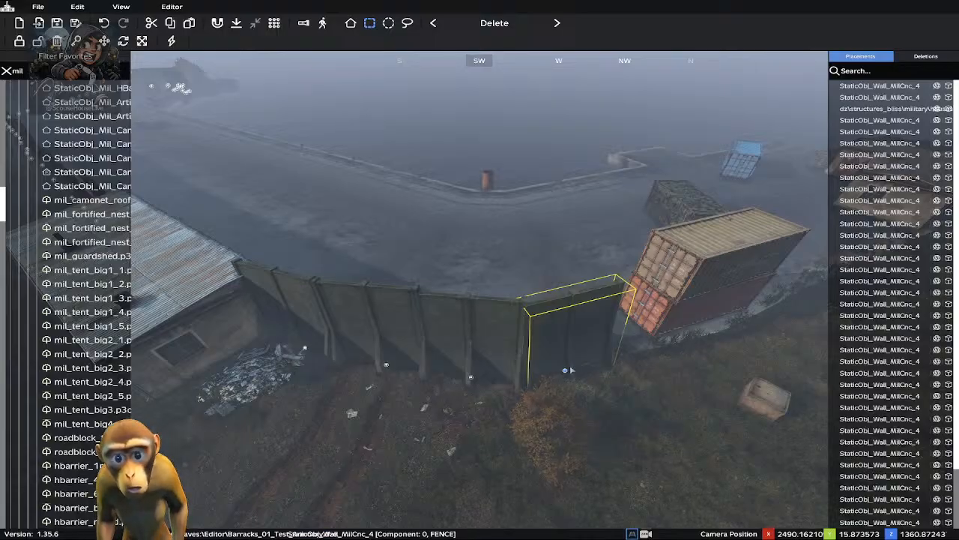
drag(566, 372, 642, 351)
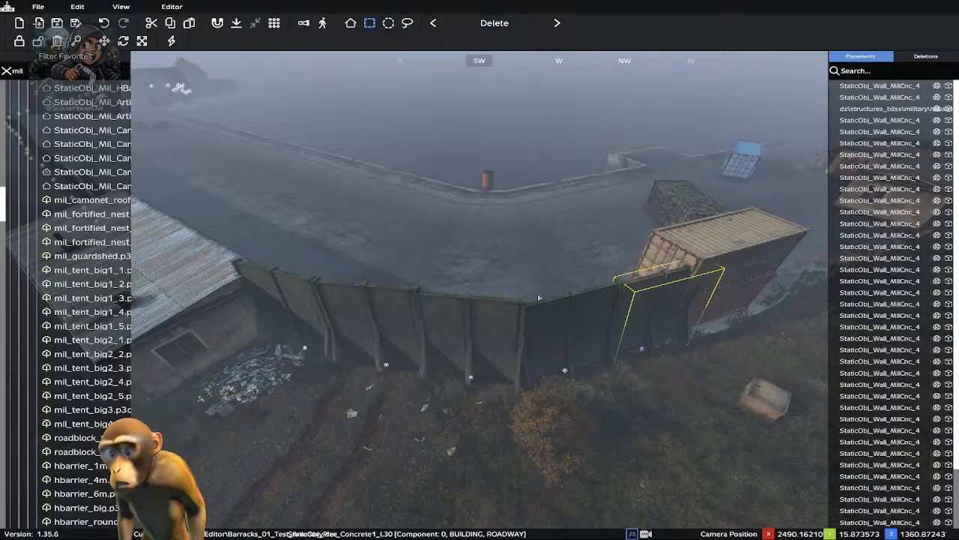
Place another concrete wall panel at the far end of the stacked containers and adjust its position against them
right_drag(557, 218, 540, 155)
right_drag(609, 174, 441, 175)
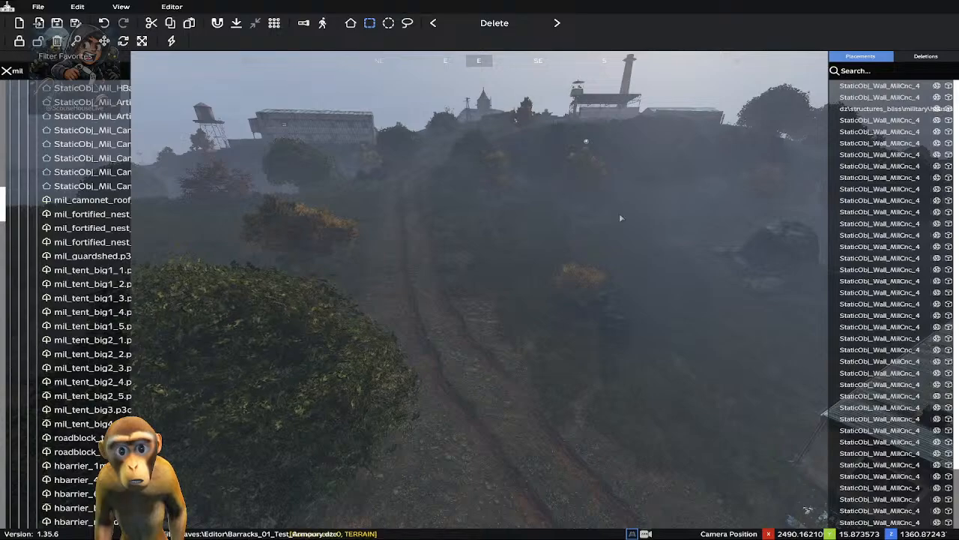
right_drag(619, 215, 350, 287)
key(d)
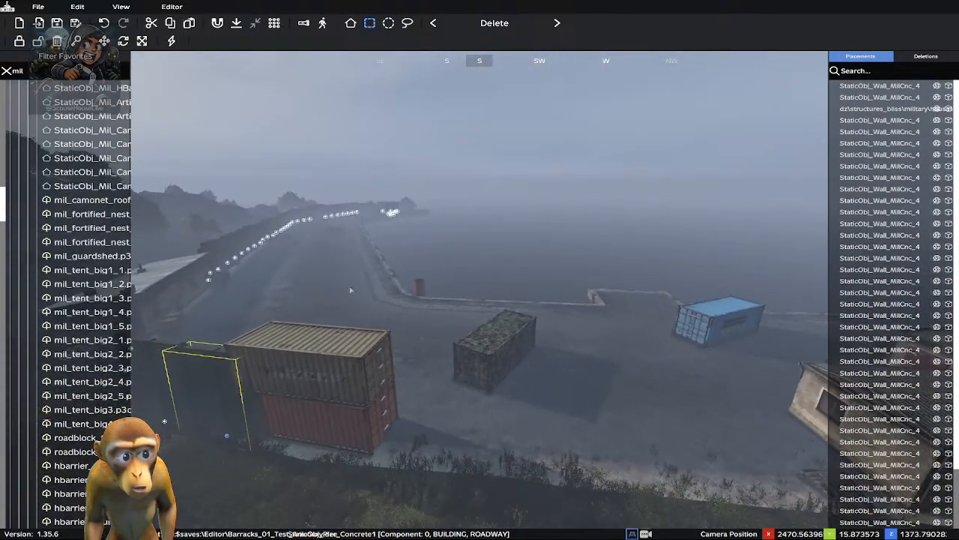
right_drag(495, 420, 541, 382)
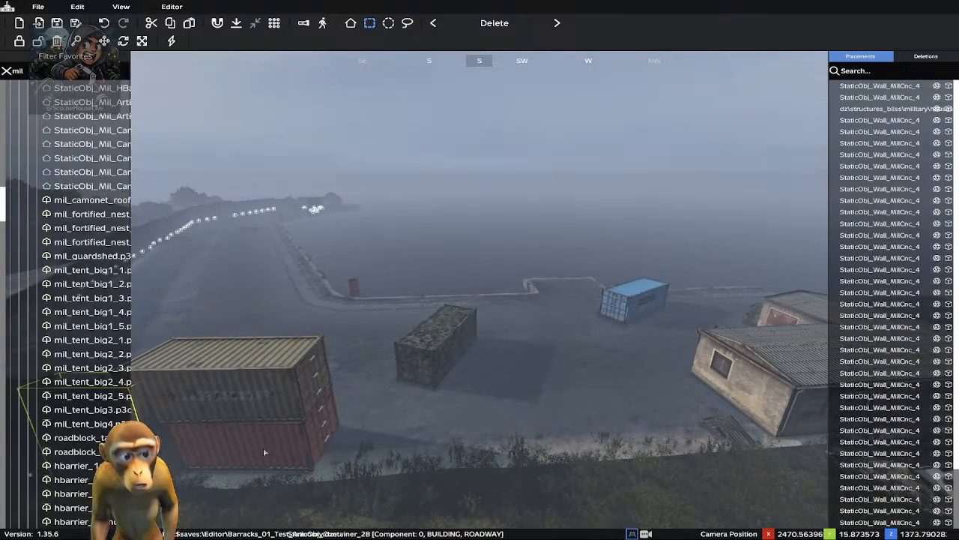
right_drag(263, 447, 189, 437)
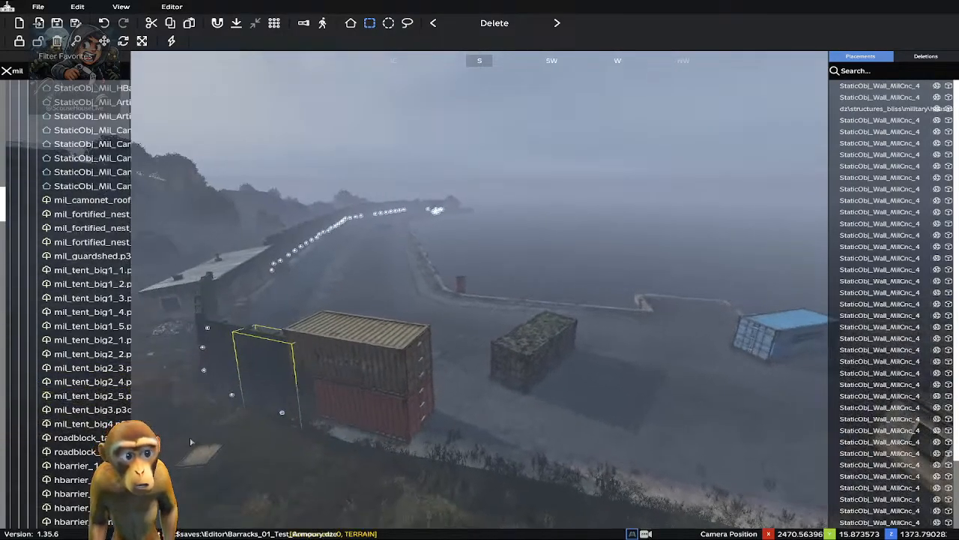
drag(280, 417, 450, 463)
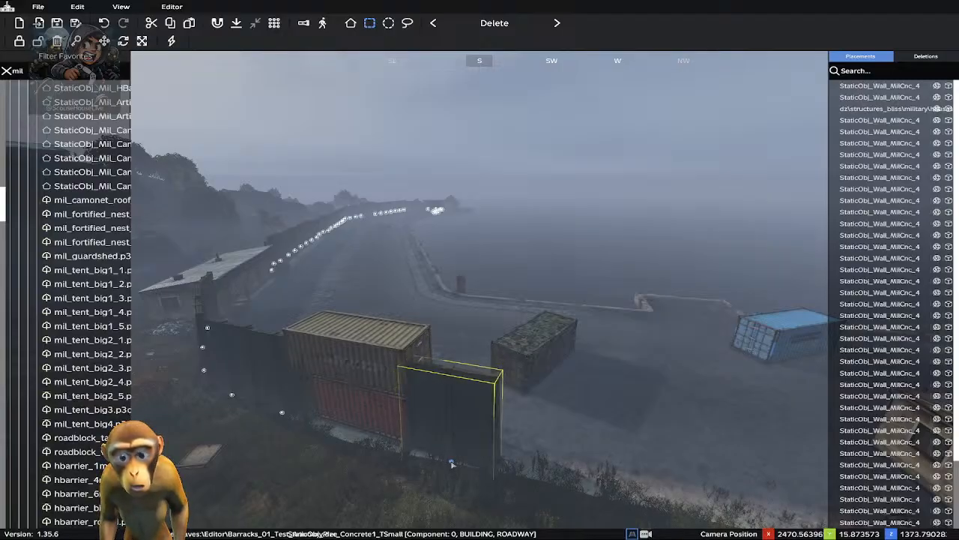
shift+drag(451, 463, 453, 456)
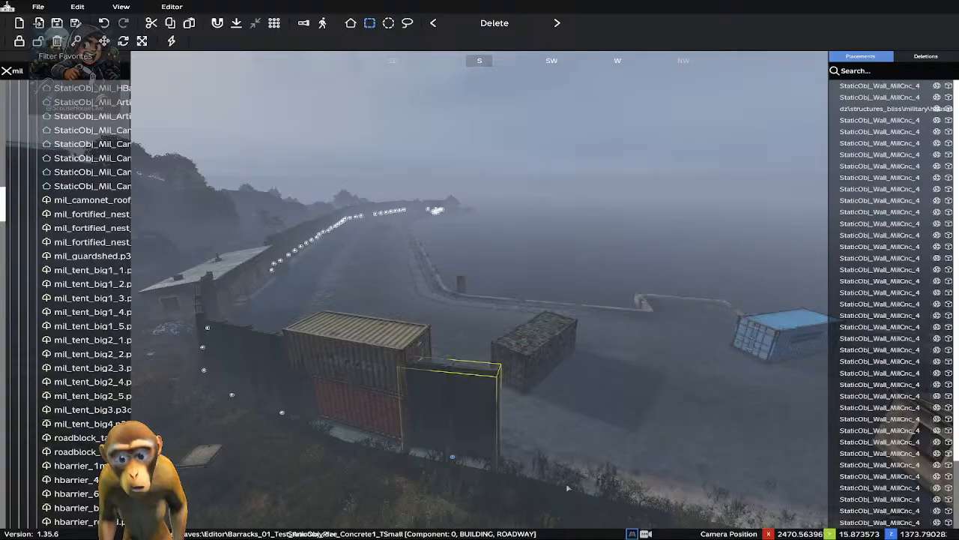
scroll(567, 487, down, 6)
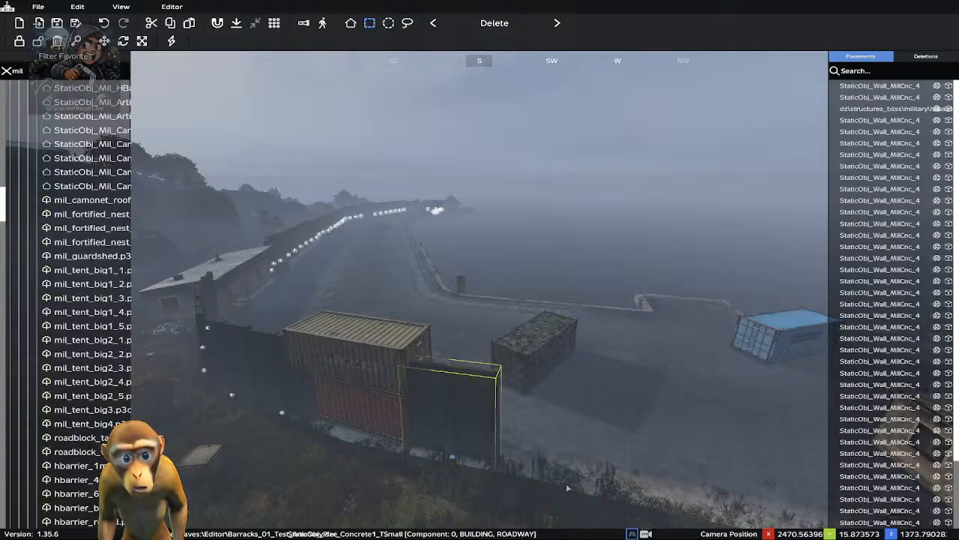
scroll(568, 488, down, 2)
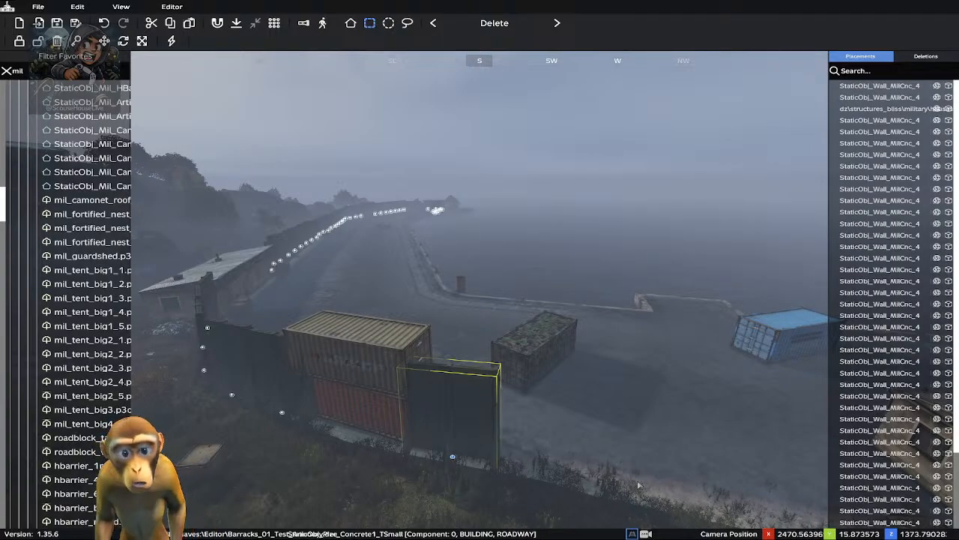
Extend the concrete wall with further end-to-end panel copies from the containers toward the corrugated-roof building
right_drag(568, 488, 795, 482)
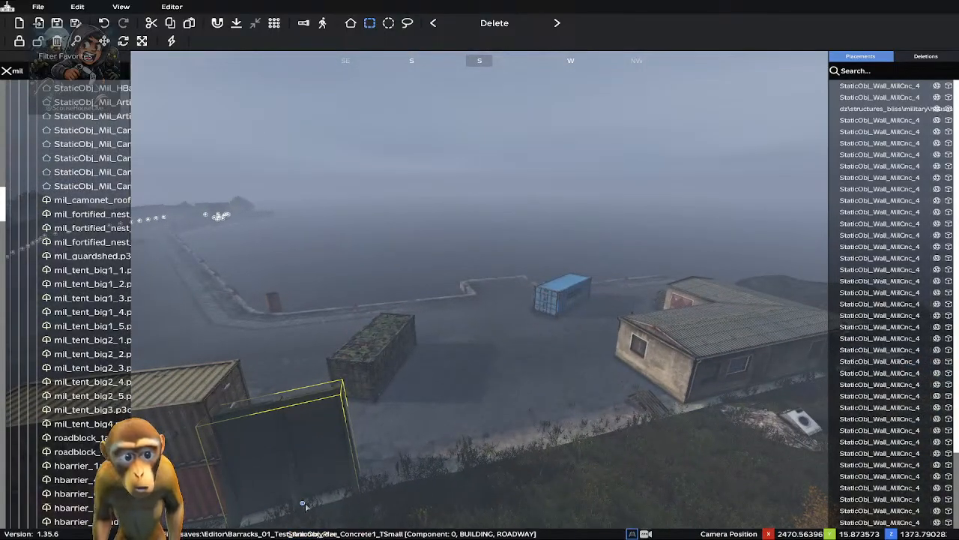
drag(316, 506, 410, 473)
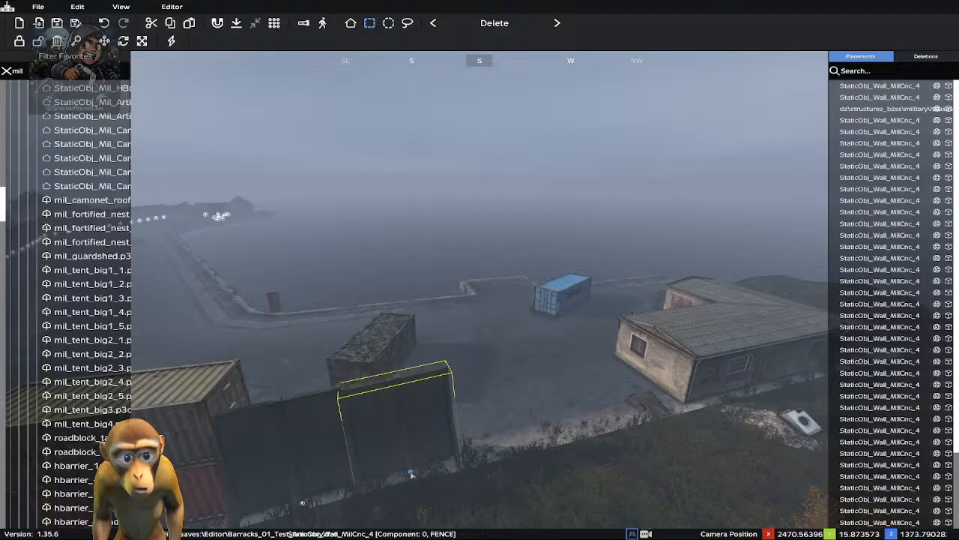
key(d)
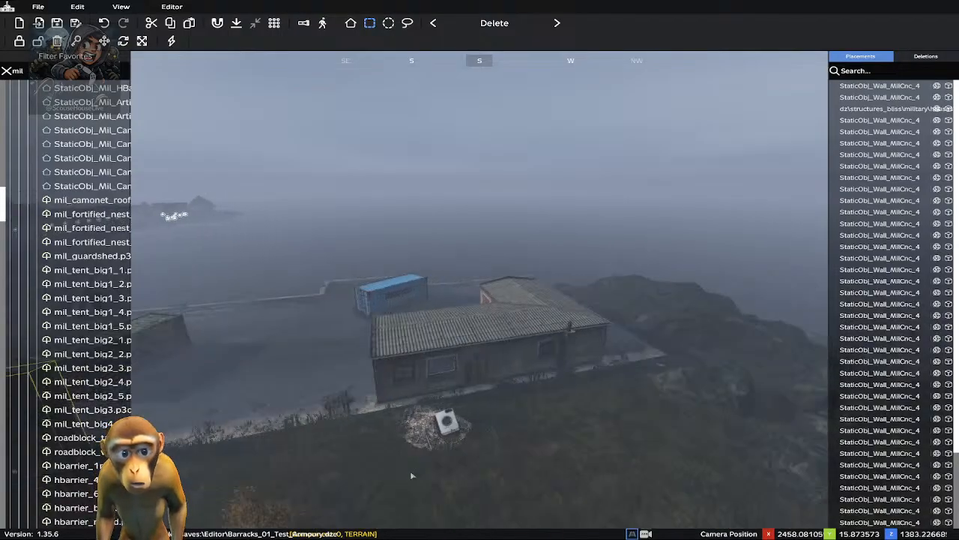
right_drag(366, 395, 424, 345)
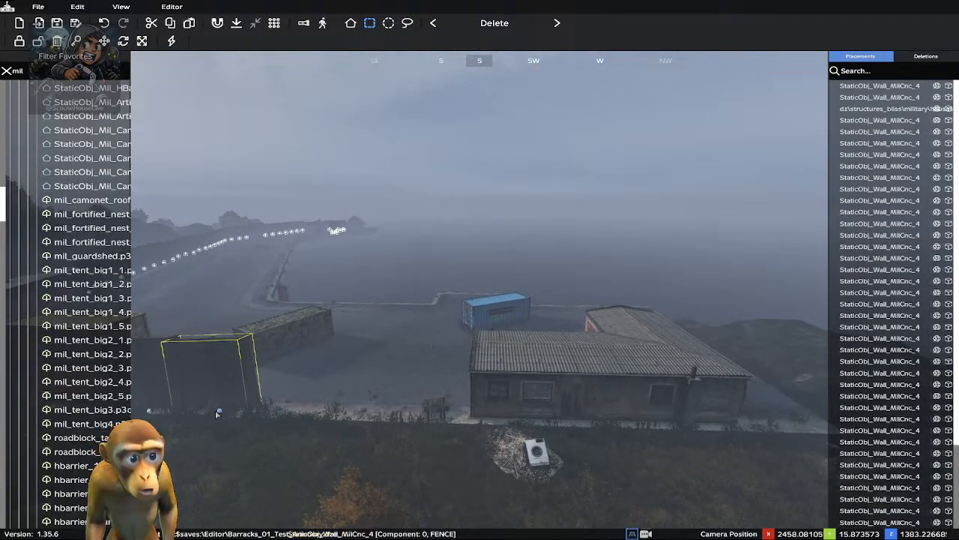
drag(220, 413, 286, 415)
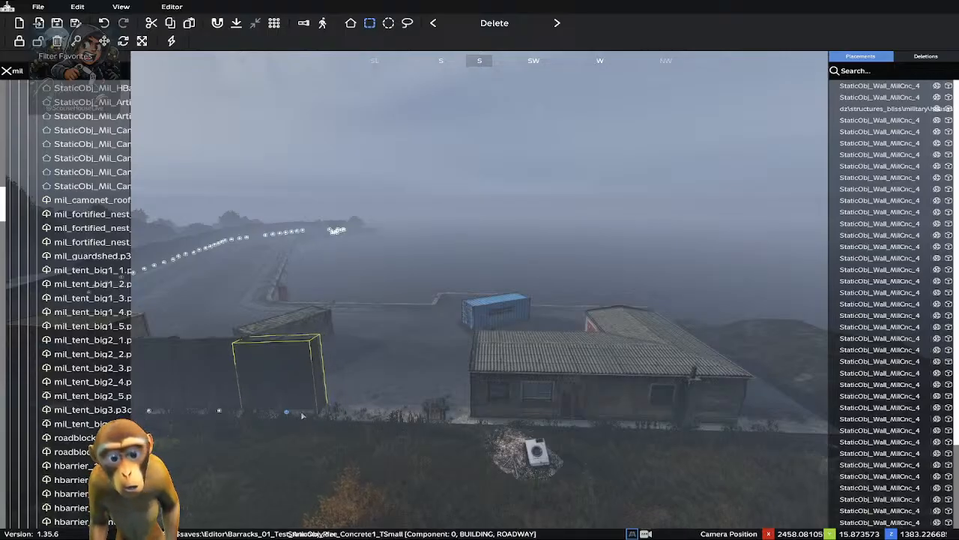
drag(292, 414, 424, 415)
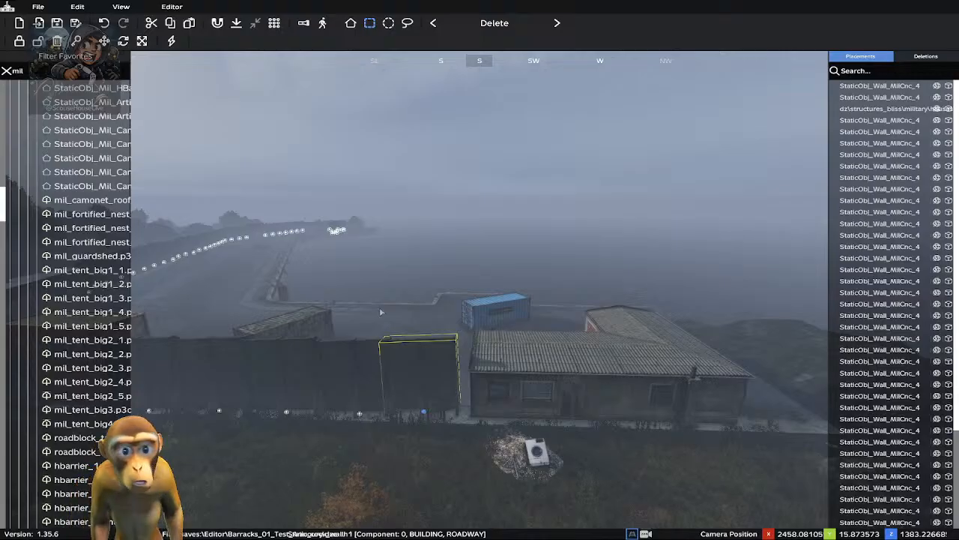
Add an overlapping wall panel to close the remaining gap against the near corner of the corrugated-roof building
scroll(417, 395, down, 2)
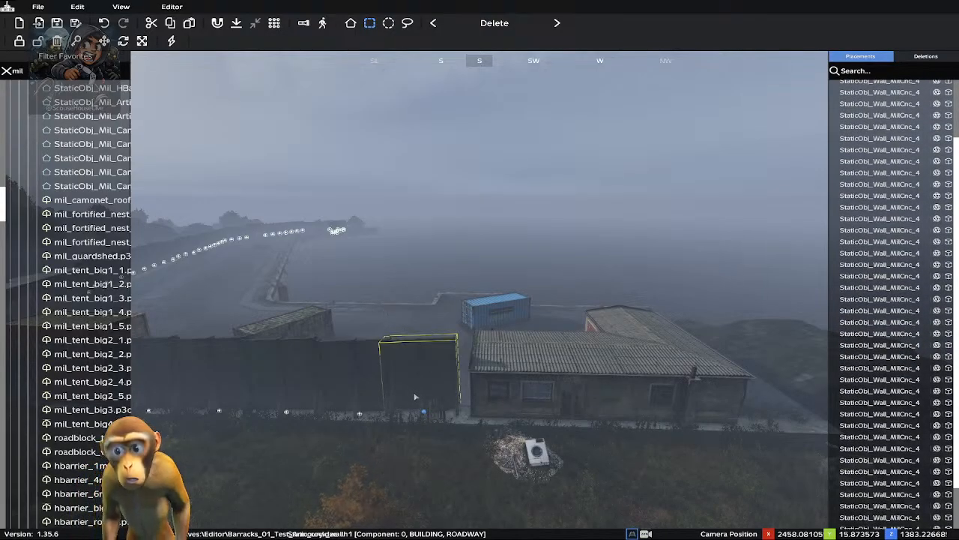
scroll(415, 397, down, 1)
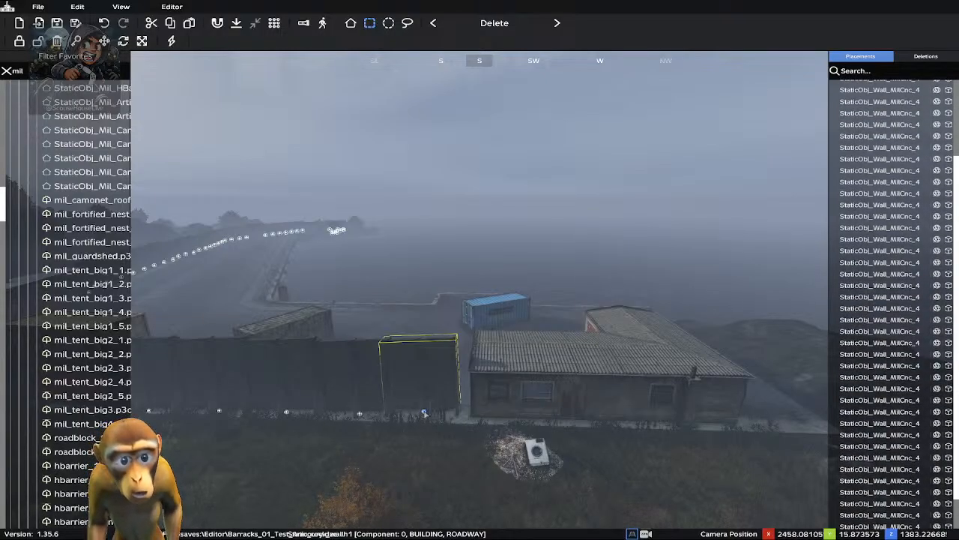
drag(424, 413, 444, 417)
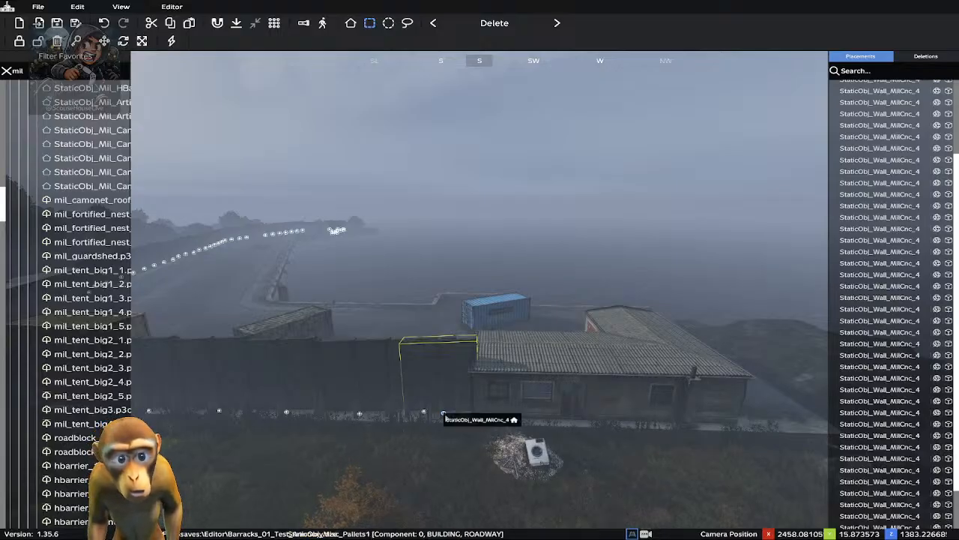
Place a copy of the wall panel on the concrete quay beyond the far end of the corrugated-roof building
drag(445, 415, 738, 382)
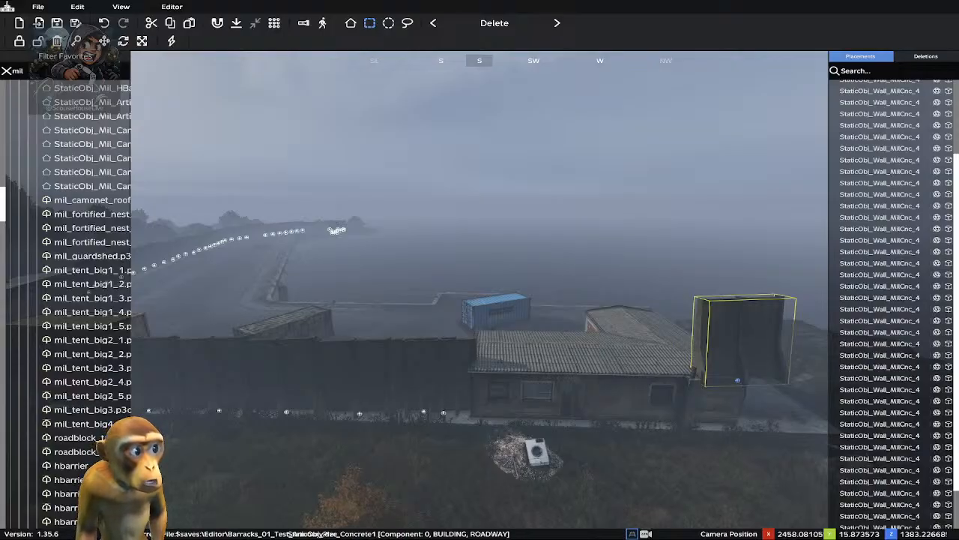
scroll(66, 300, down, 5)
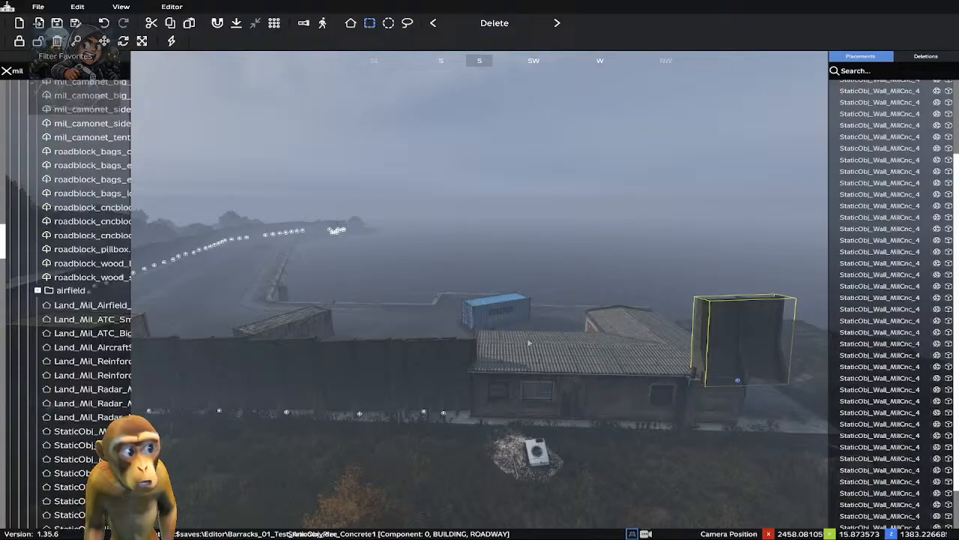
scroll(528, 343, down, 2)
key(d)
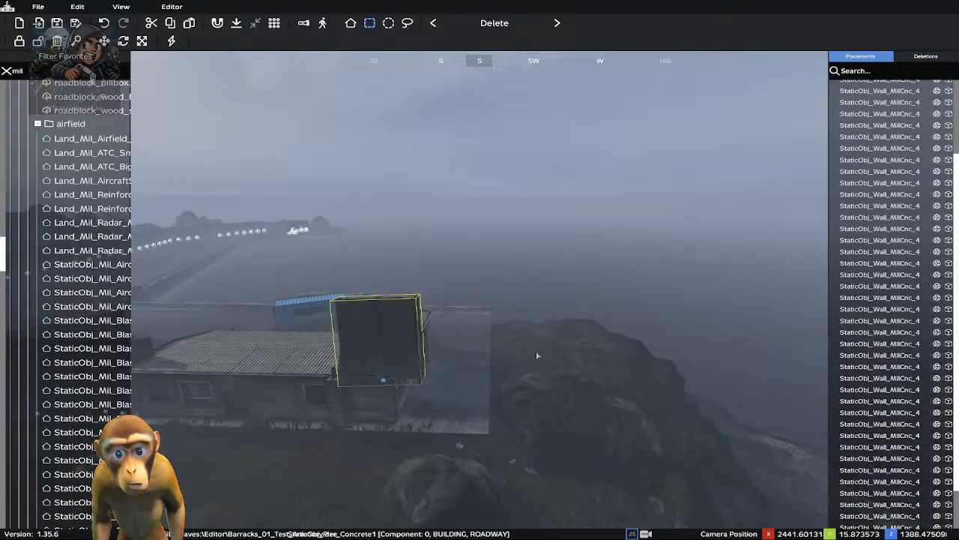
scroll(445, 358, down, 5)
scroll(385, 381, up, 5)
scroll(417, 358, down, 1)
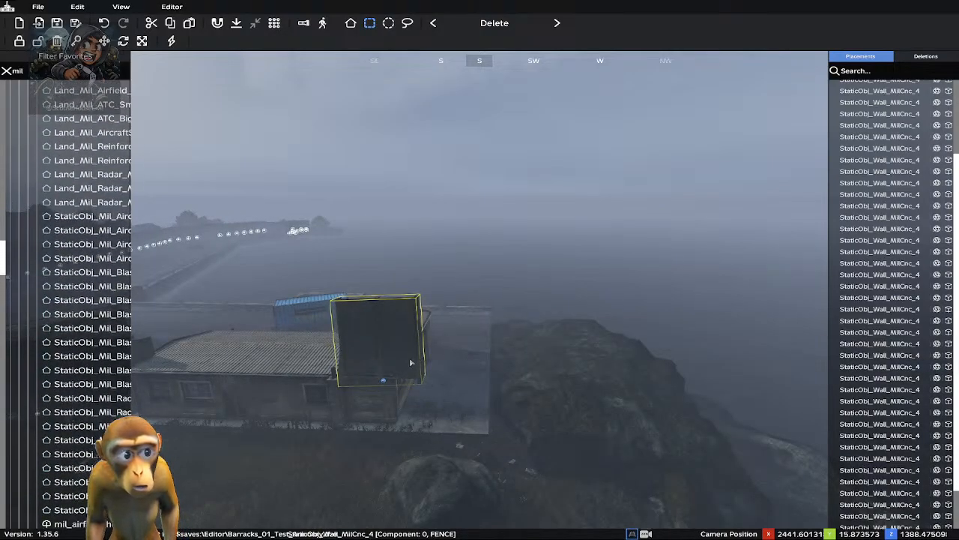
click(289, 338)
drag(383, 382, 453, 340)
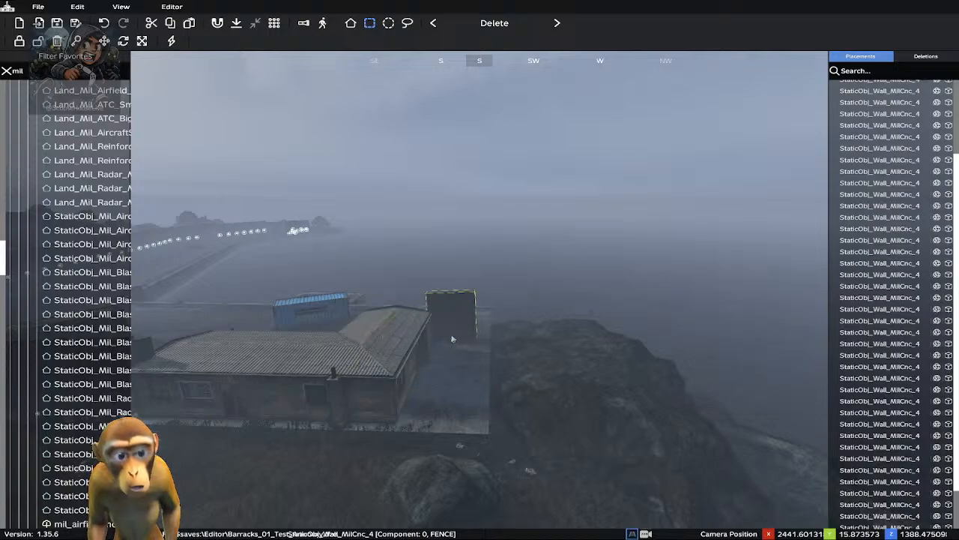
Rotate the quay wall panel to face across the quay and align its edge with the building's corner
key(w)
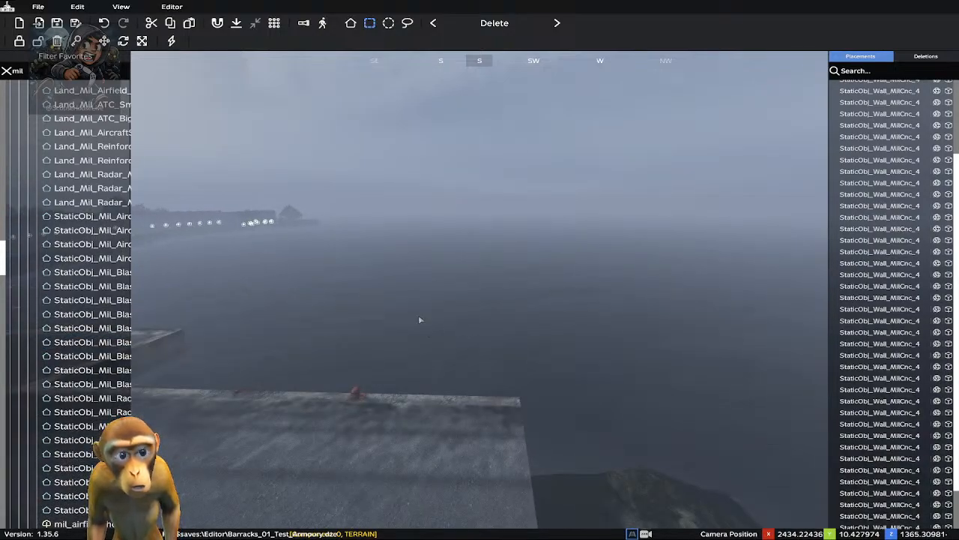
right_drag(420, 320, 451, 488)
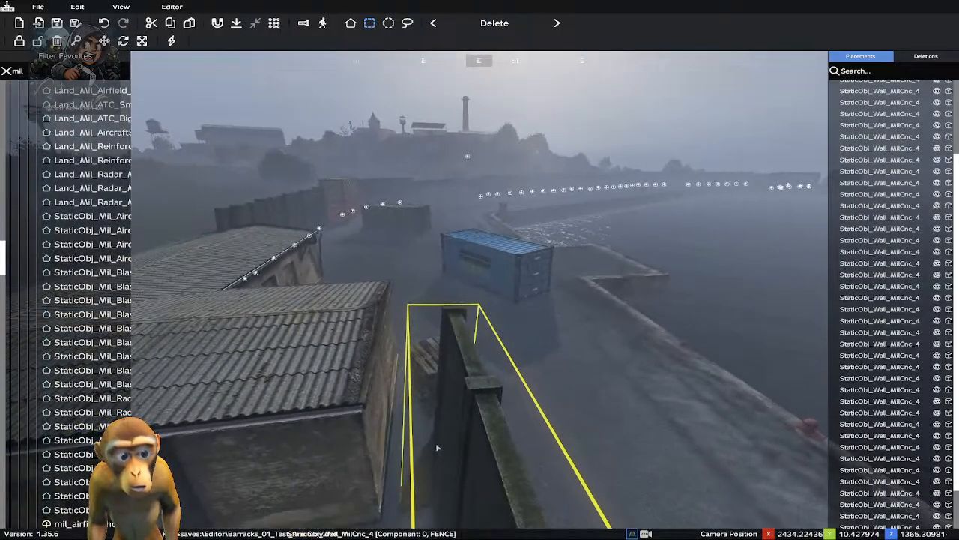
key(s)
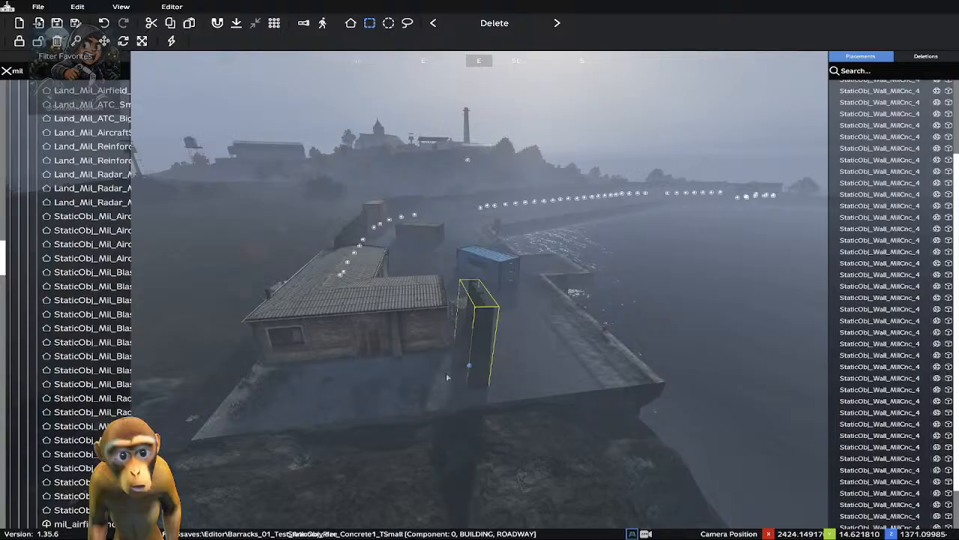
drag(470, 367, 471, 345)
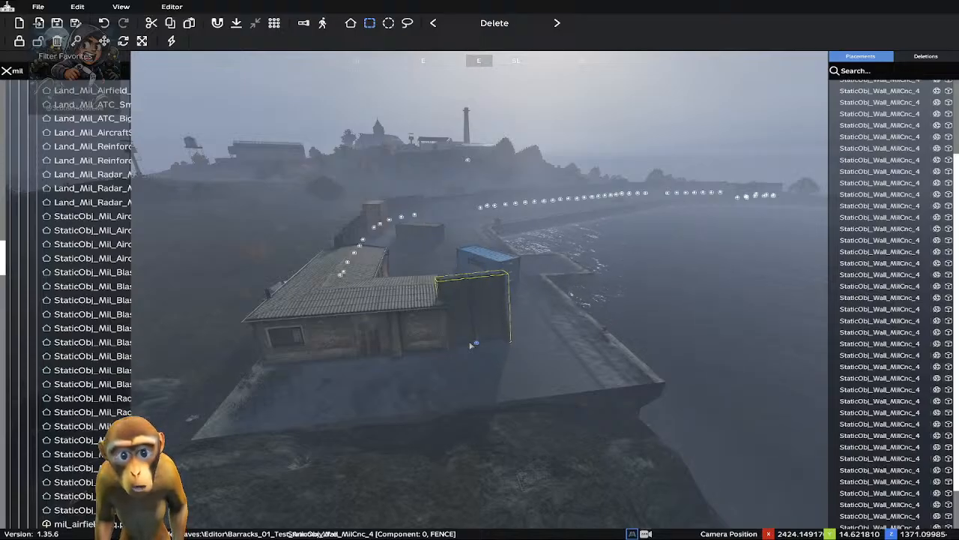
drag(477, 344, 483, 345)
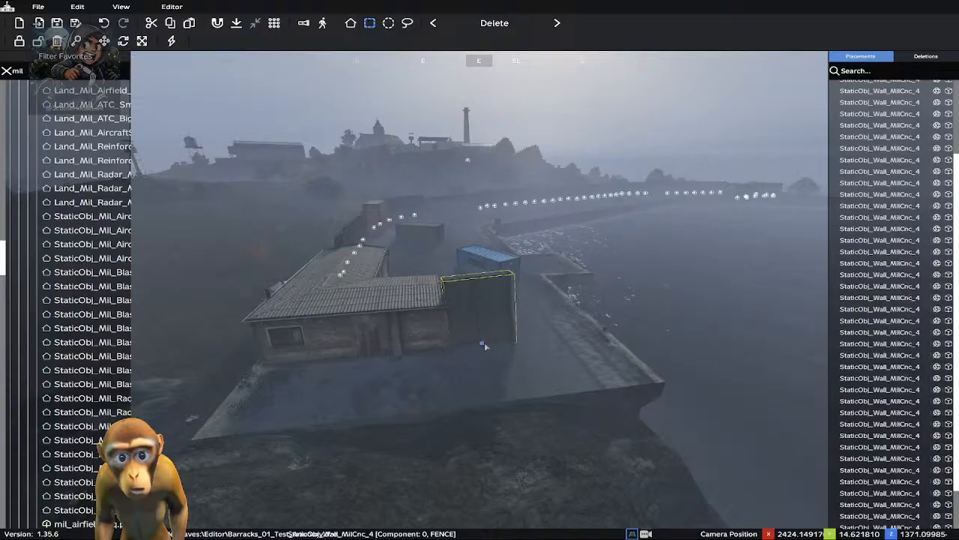
Add two more wall panels in line to close the gap from the building to the quay's seaward edge
drag(485, 347, 533, 340)
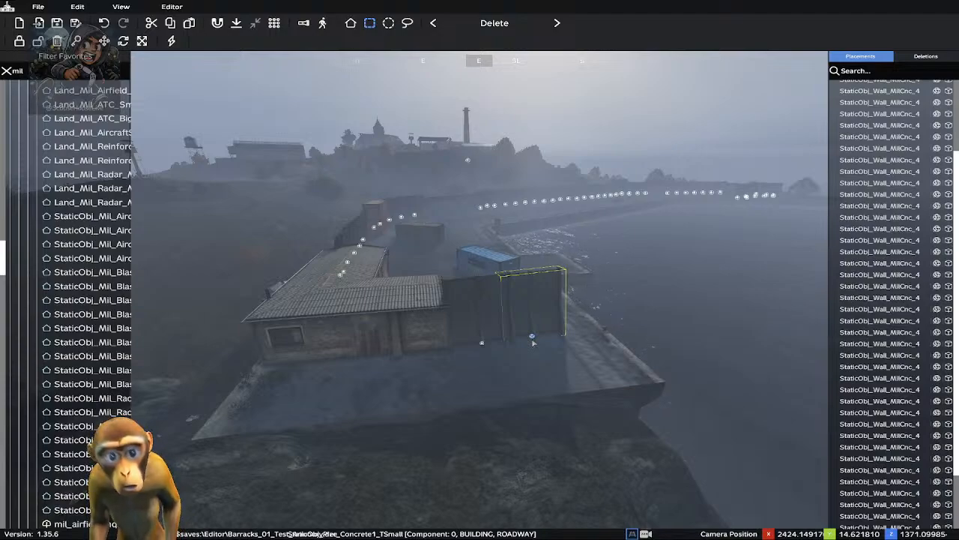
key(ctrl+v)
drag(548, 334, 576, 334)
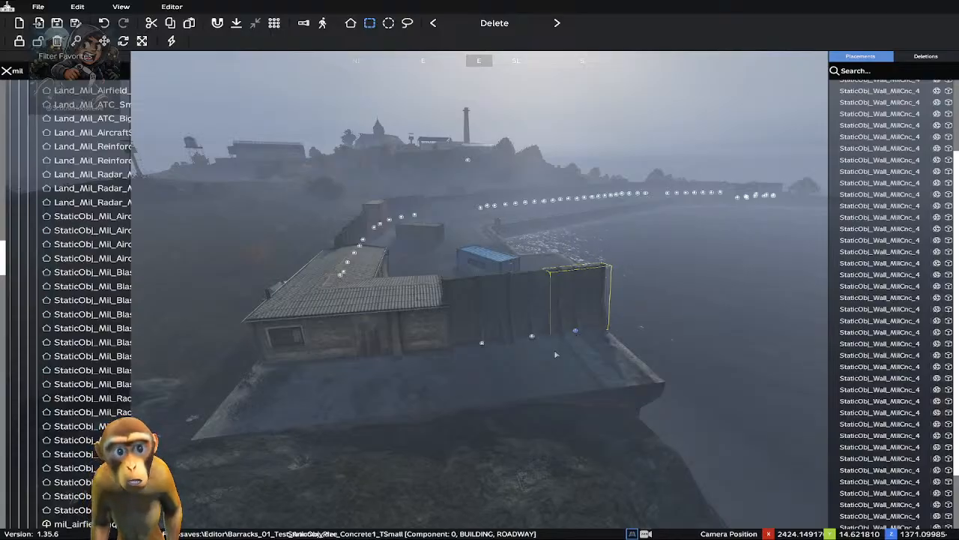
Check the finished quay wall from above and go to the abandoned barracks building on the hill
key(q)
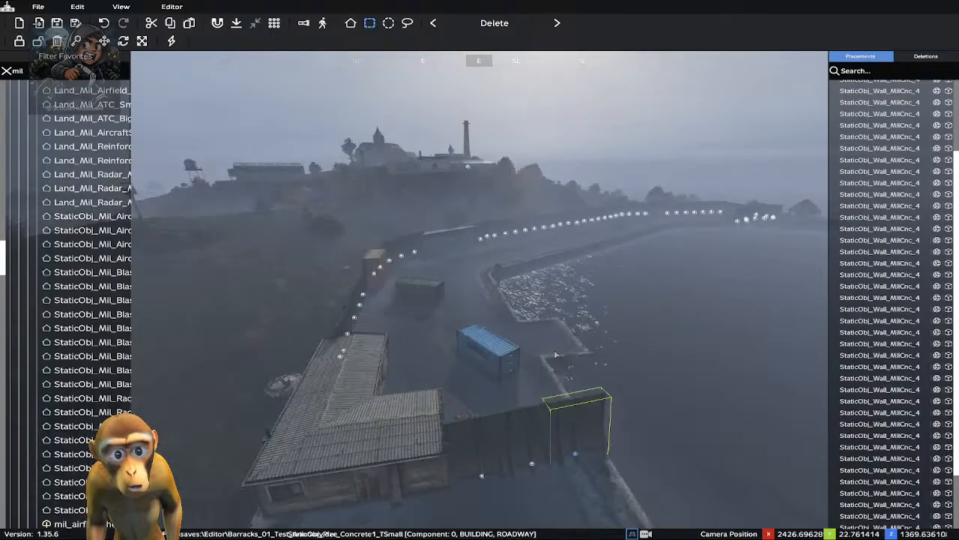
right_drag(479, 335, 679, 270)
key(w)
key(w)
key(w)
key(w)
key(d)
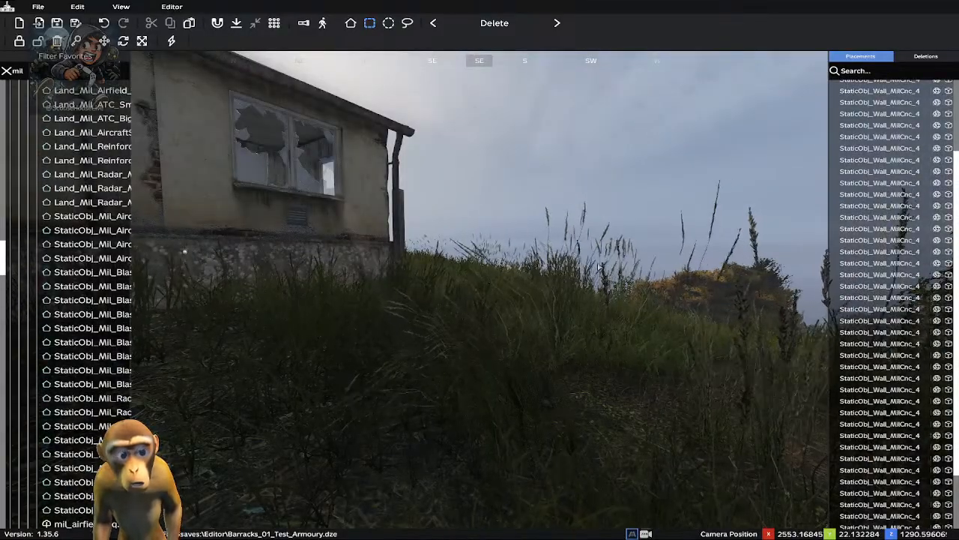
key(a)
key(d)
key(d)
right_drag(592, 268, 189, 191)
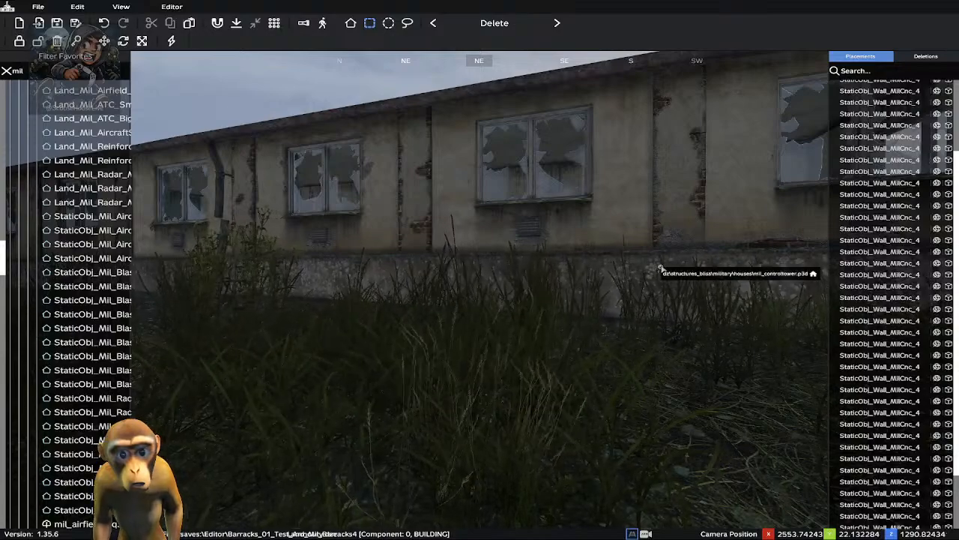
Examine the barracks interior for a bare room with free wall space suitable for the armoury
key(w)
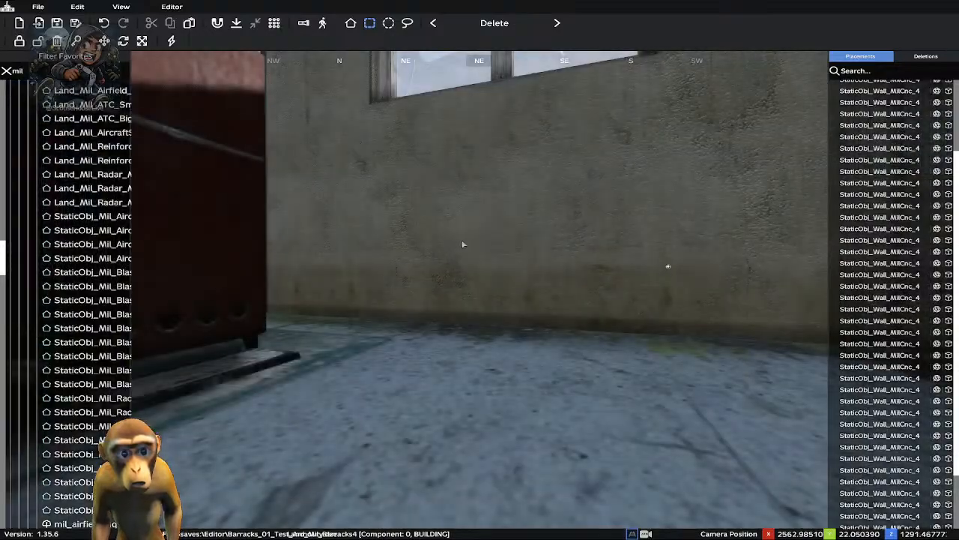
right_drag(463, 244, 626, 305)
key(w)
key(w)
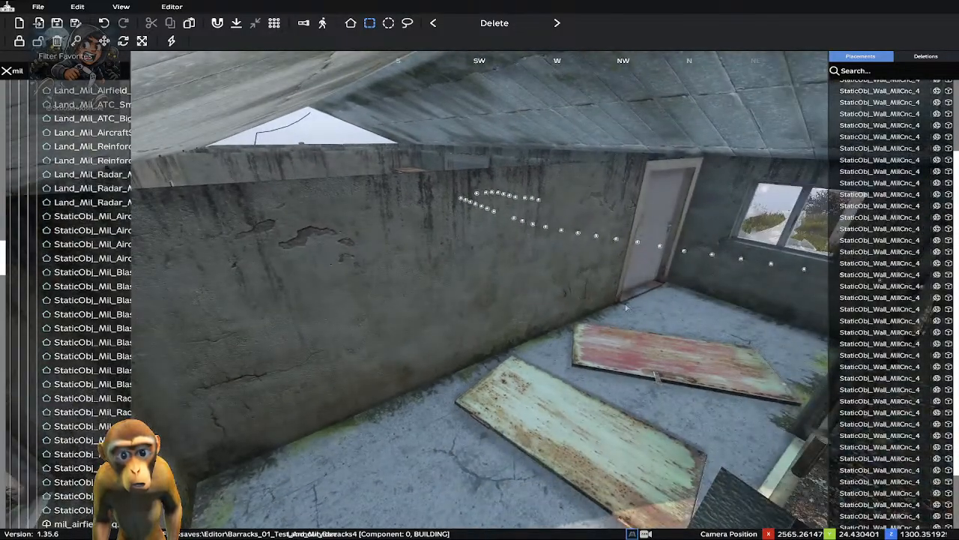
right_drag(363, 242, 354, 241)
right_drag(539, 257, 422, 249)
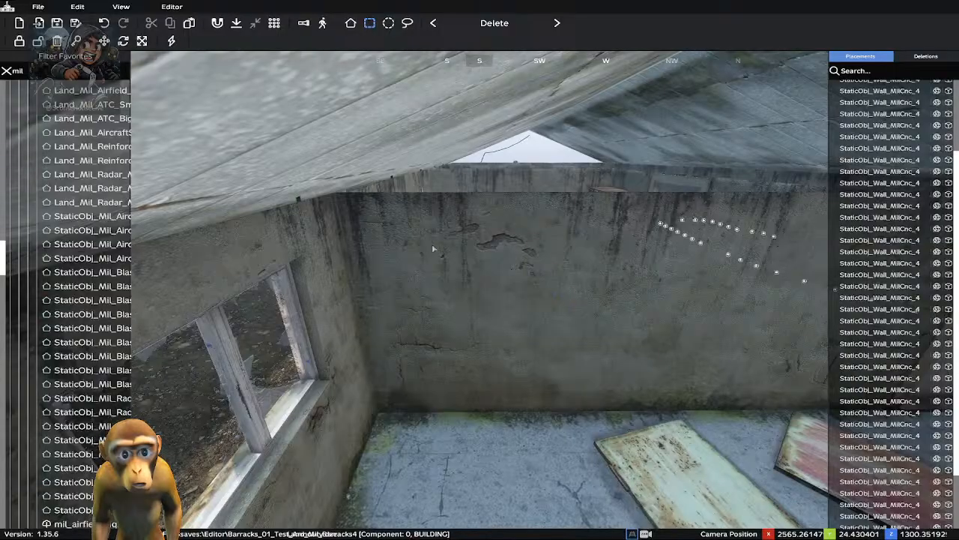
key(w)
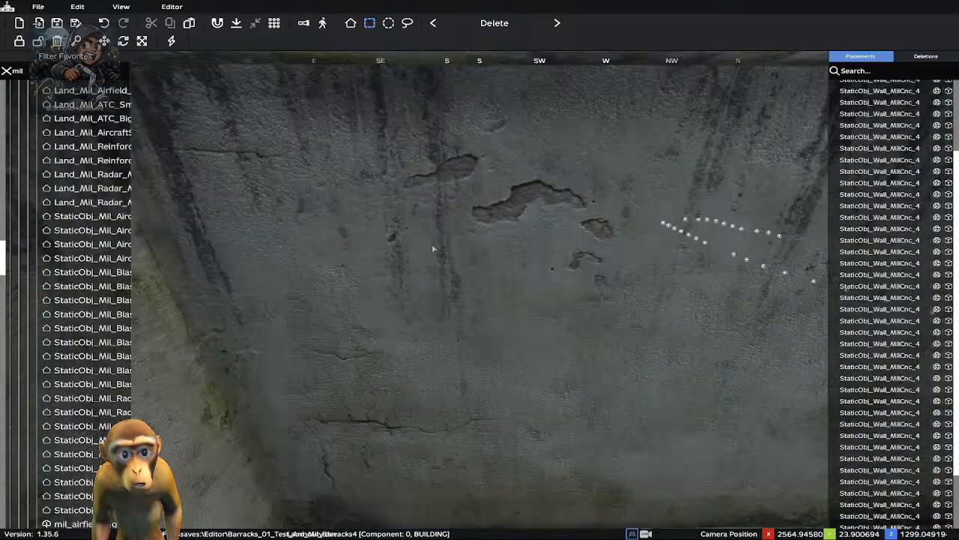
right_drag(433, 248, 577, 265)
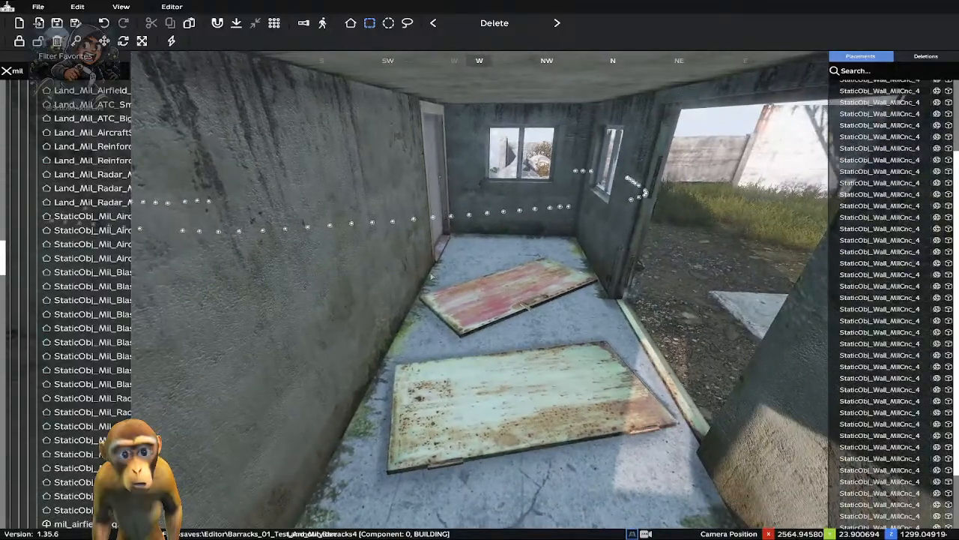
right_drag(427, 271, 188, 253)
right_drag(577, 255, 424, 174)
key(w)
key(s)
right_drag(486, 188, 518, 178)
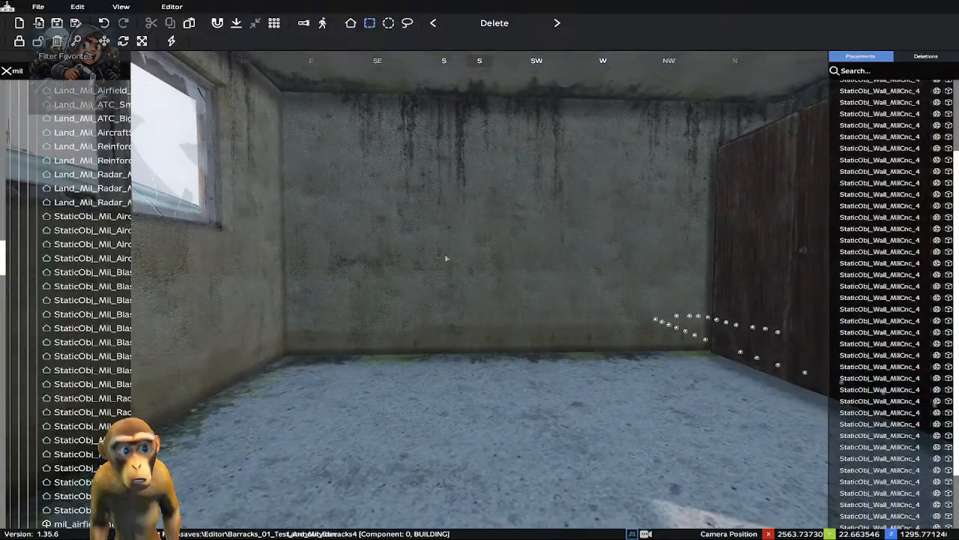
Search the object library for "furn" and place the StaticObj_Furniture_case_d shelving unit in the barracks room's window-side corner
click(34, 73)
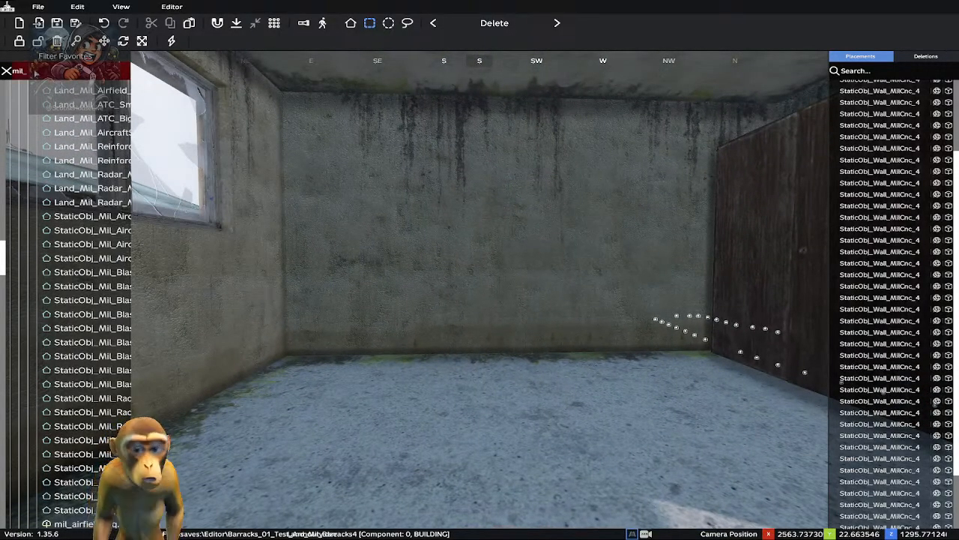
key(BackSpace)
key(BackSpace)
key(BackSpace)
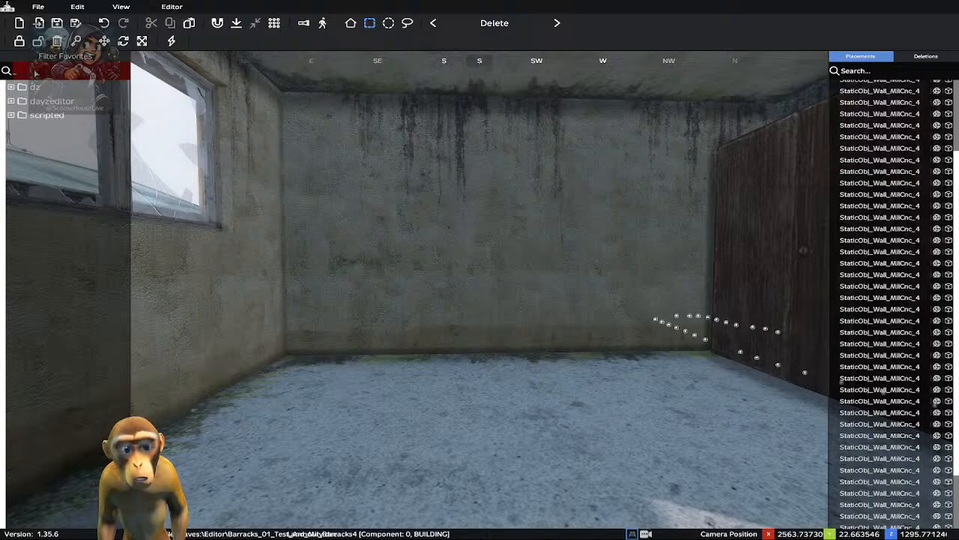
text(furn)
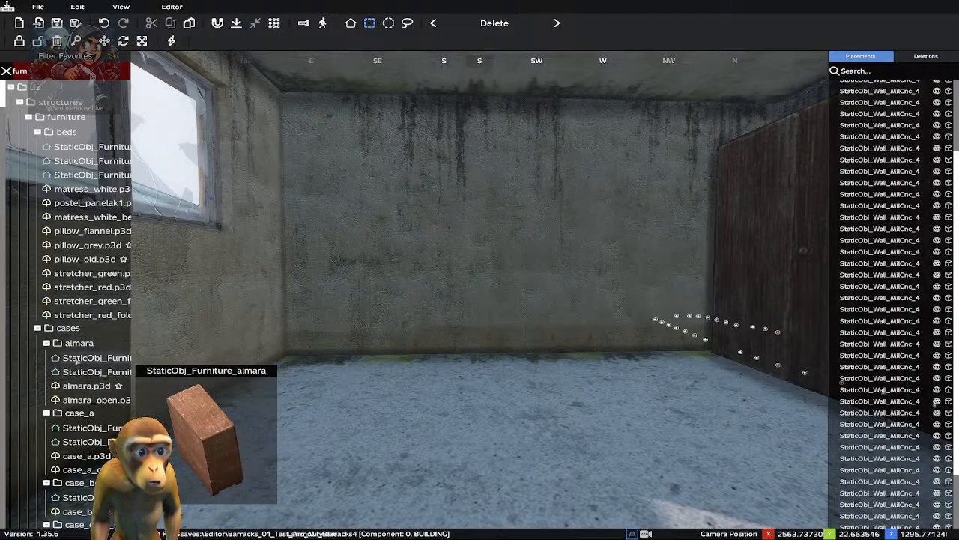
scroll(78, 366, down, 2)
scroll(79, 366, down, 4)
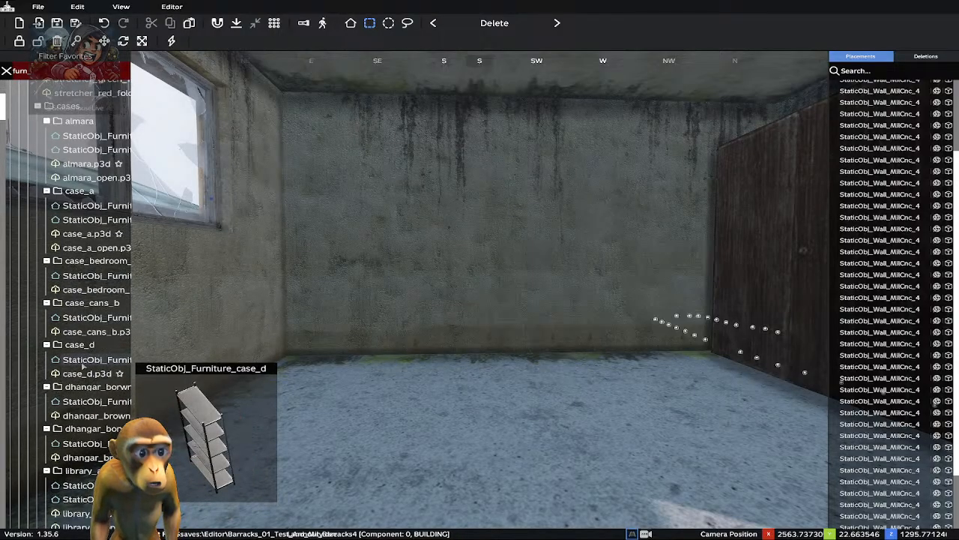
drag(83, 365, 335, 368)
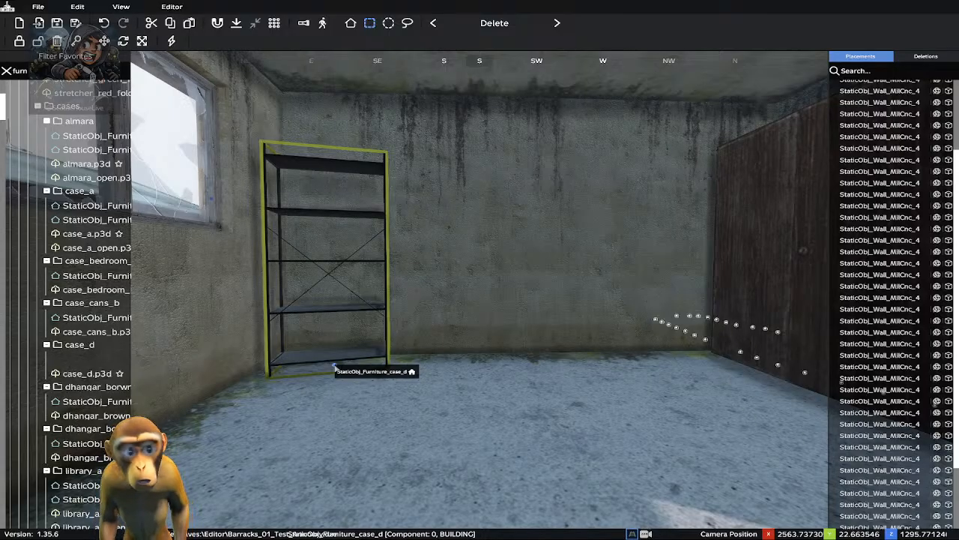
Rotate the shelving unit slightly to line up with the back wall and shift it tighter into the corner
scroll(335, 367, down, 1)
scroll(335, 368, up, 2)
scroll(335, 367, down, 1)
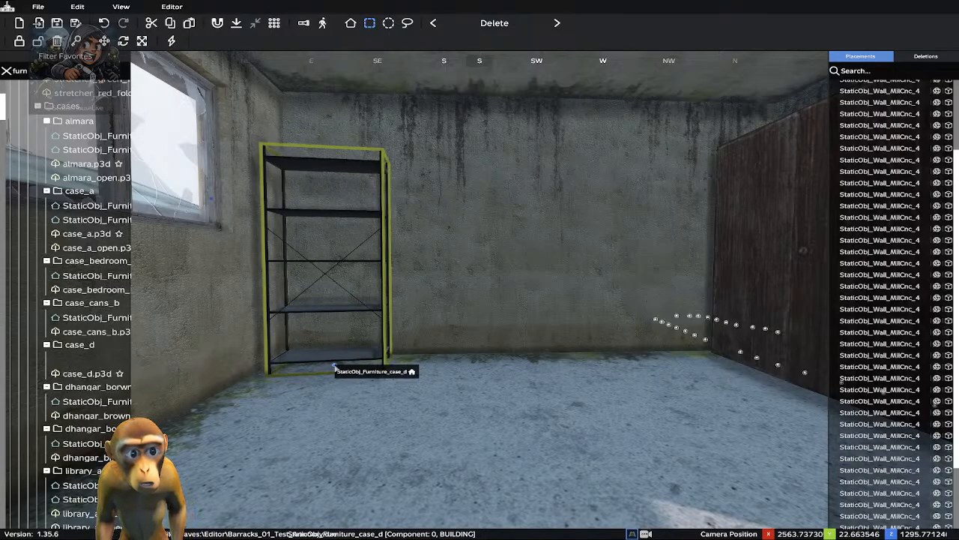
drag(335, 366, 326, 368)
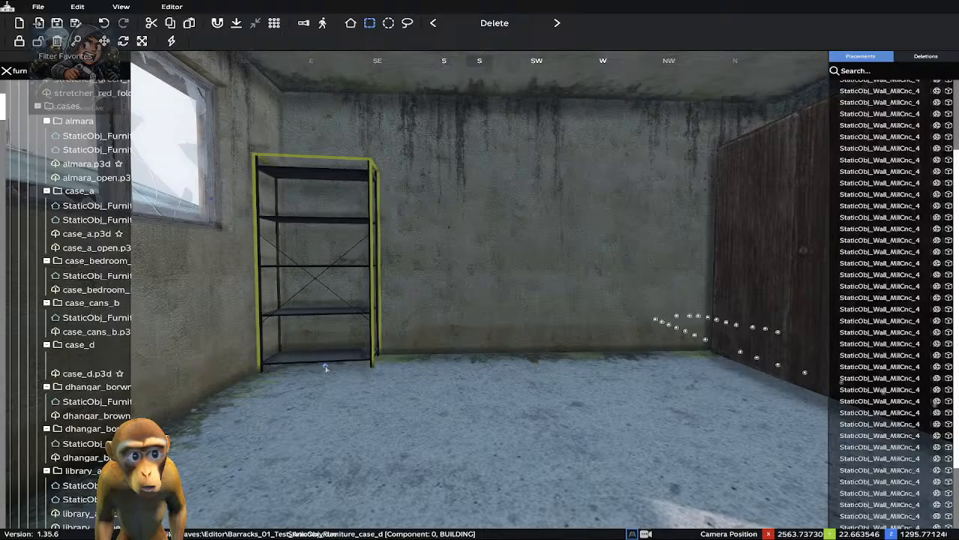
Examine the shelving unit's fit in the corner and the adjoining room from several angles
key(d)
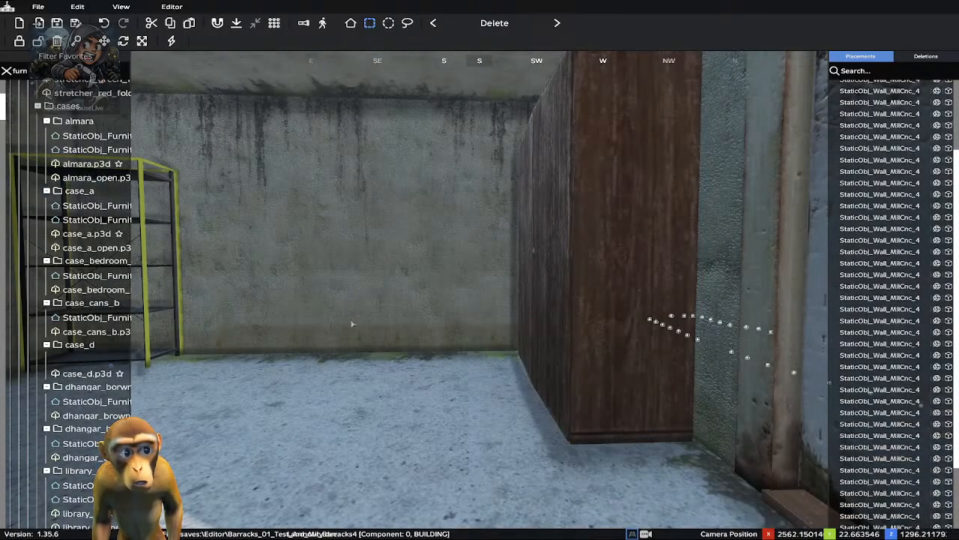
right_drag(351, 322, 252, 189)
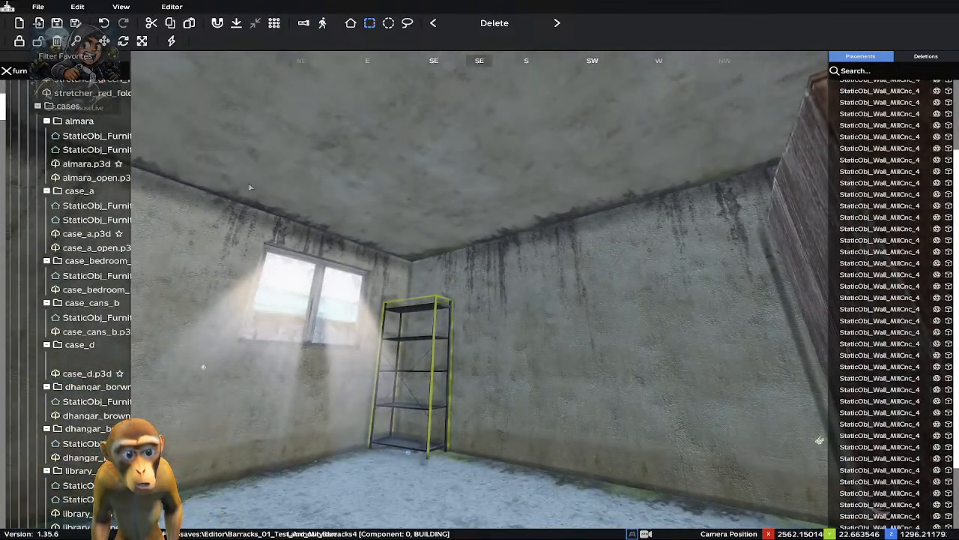
key(w)
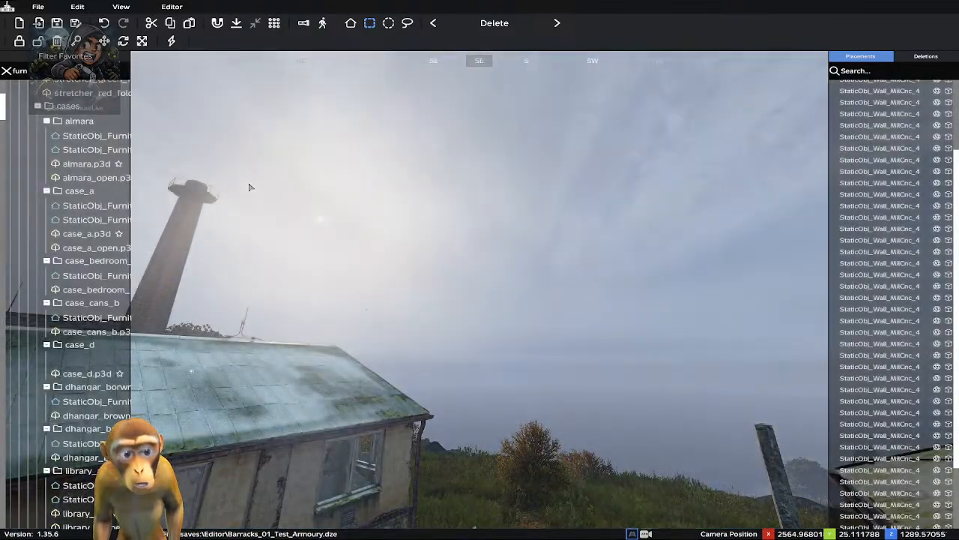
key(s)
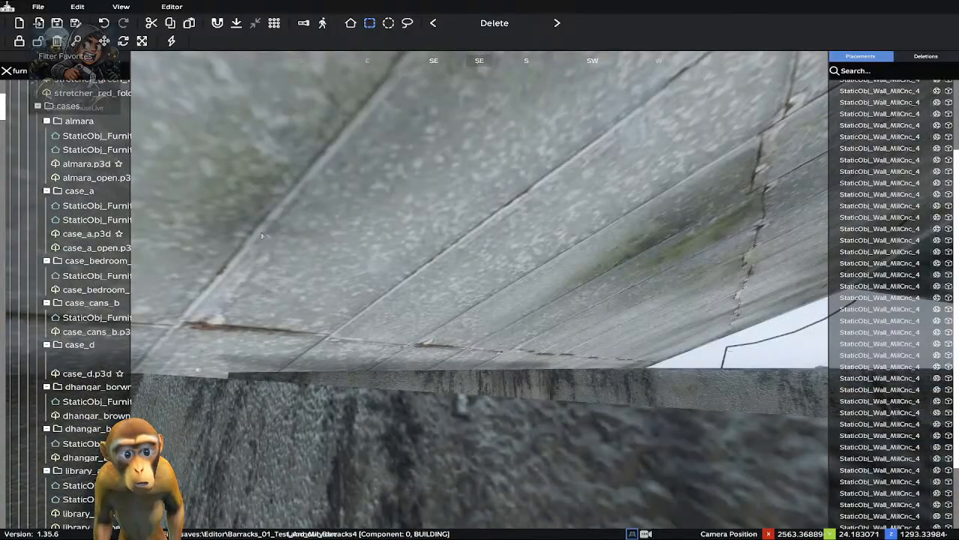
right_drag(262, 236, 349, 264)
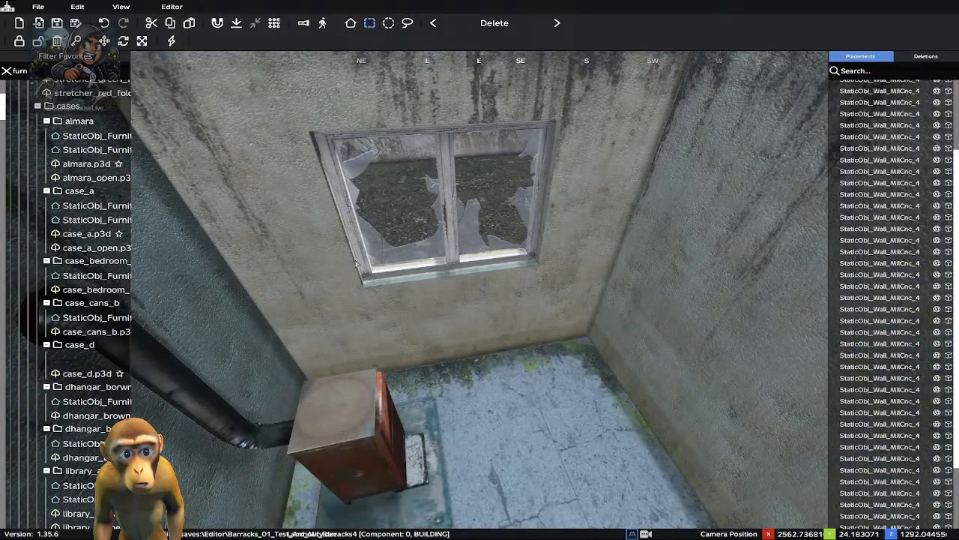
key(a)
right_drag(418, 244, 527, 183)
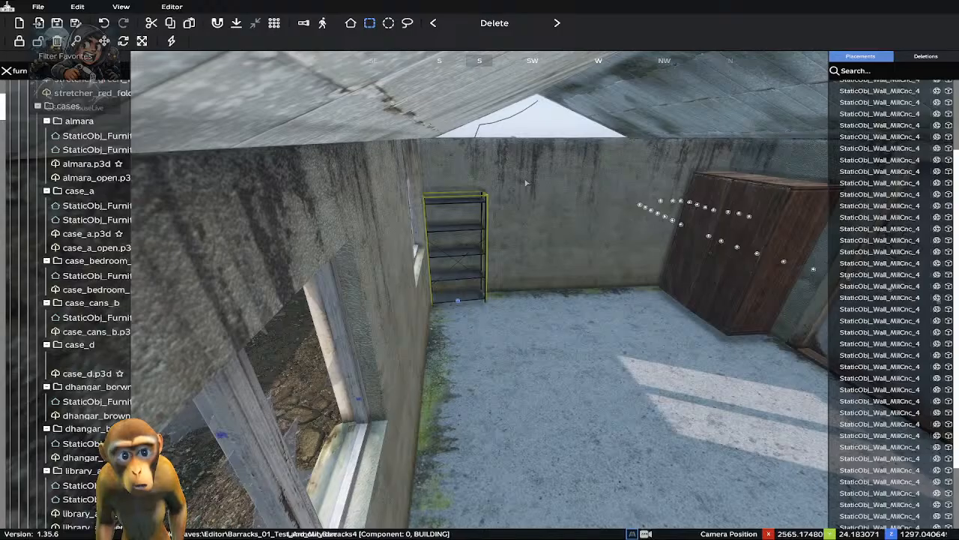
key(w)
right_drag(526, 182, 495, 176)
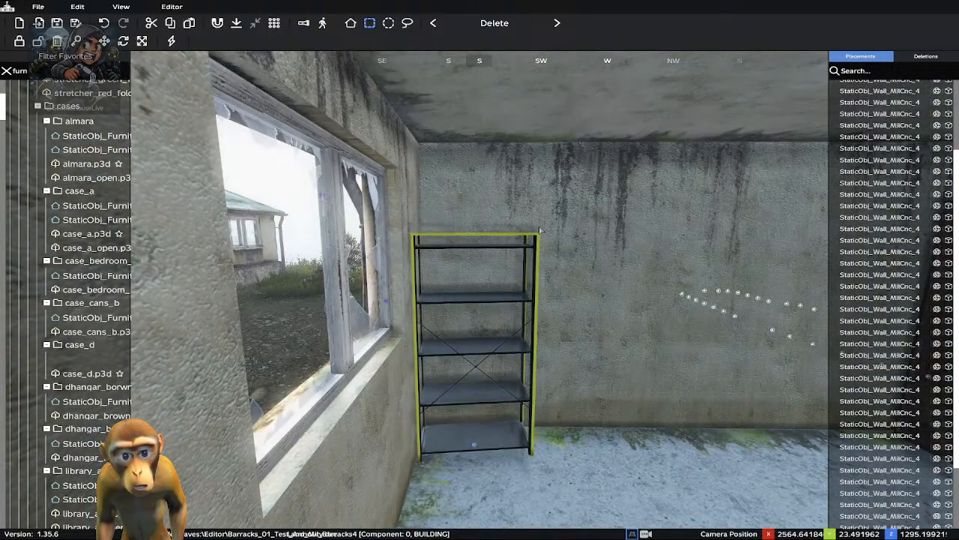
key(w)
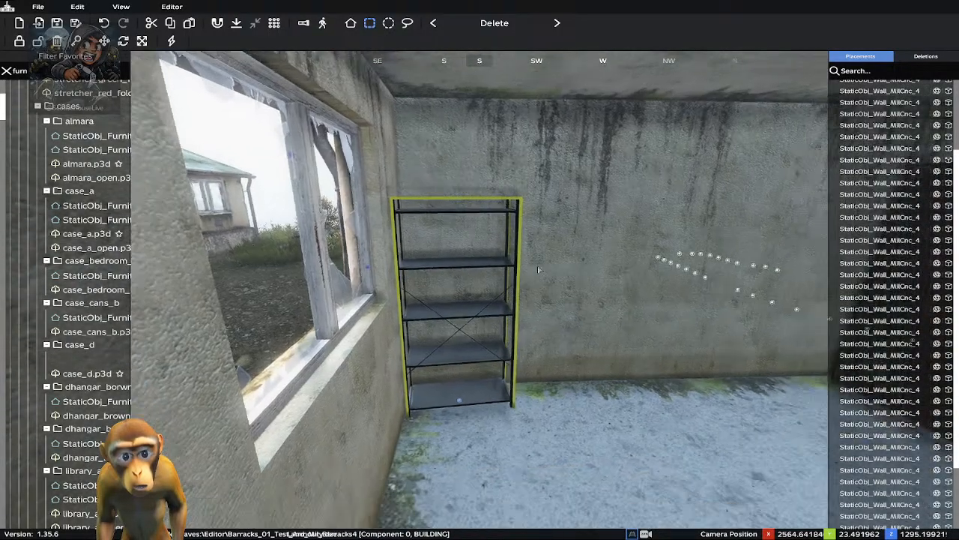
right_drag(538, 270, 538, 277)
Turn the shelving unit around in its corner so its cross-braced back faces the wall, then deselect it without closing the editor
click(576, 426)
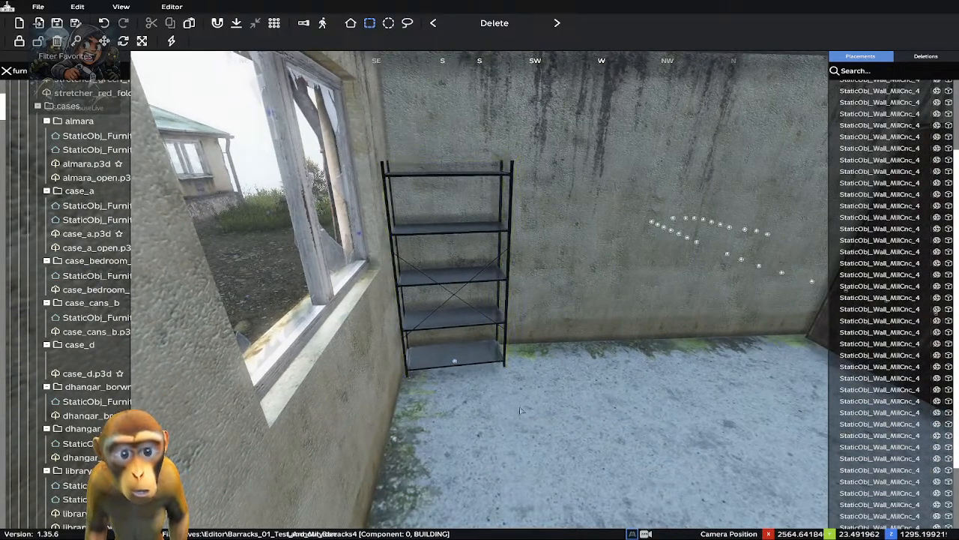
click(455, 362)
scroll(456, 364, up, 12)
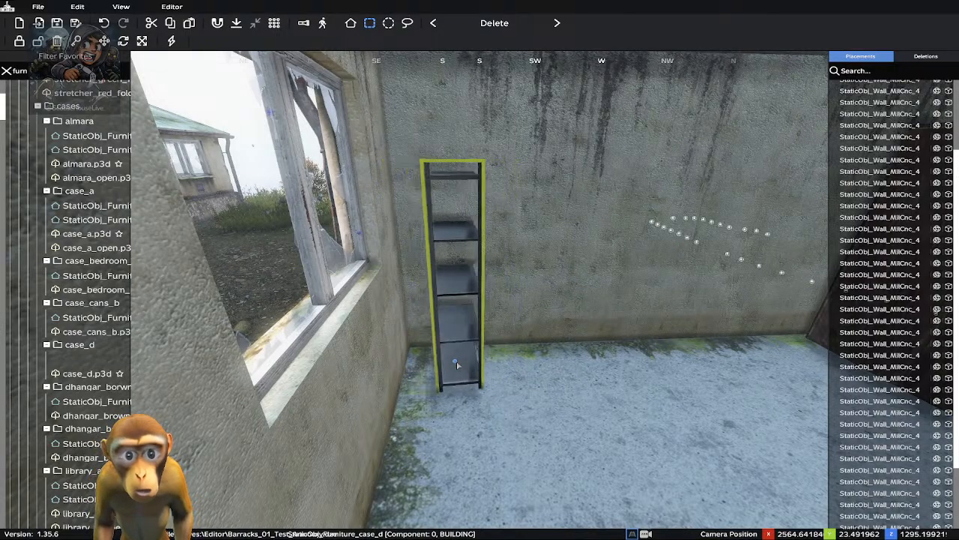
scroll(456, 364, up, 1)
scroll(457, 365, down, 1)
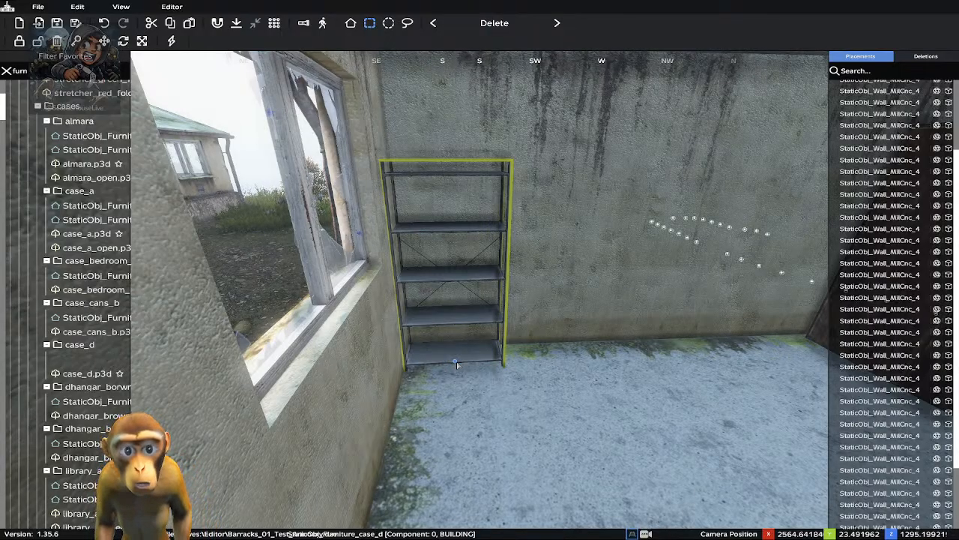
click(564, 414)
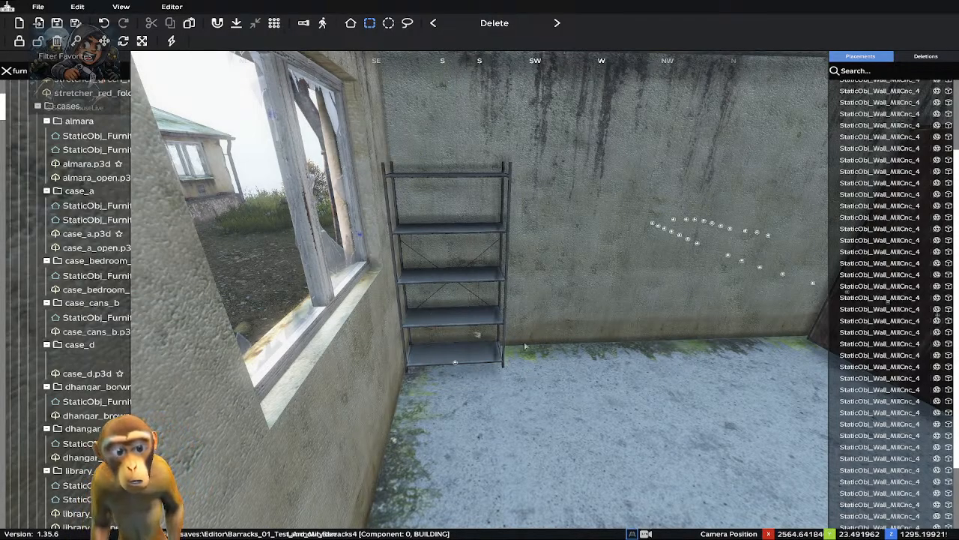
key(Escape)
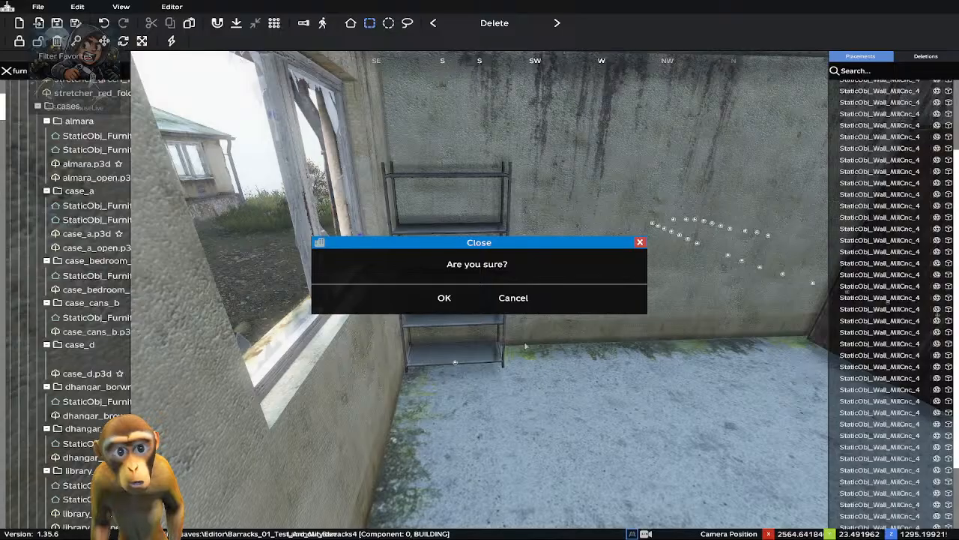
click(521, 298)
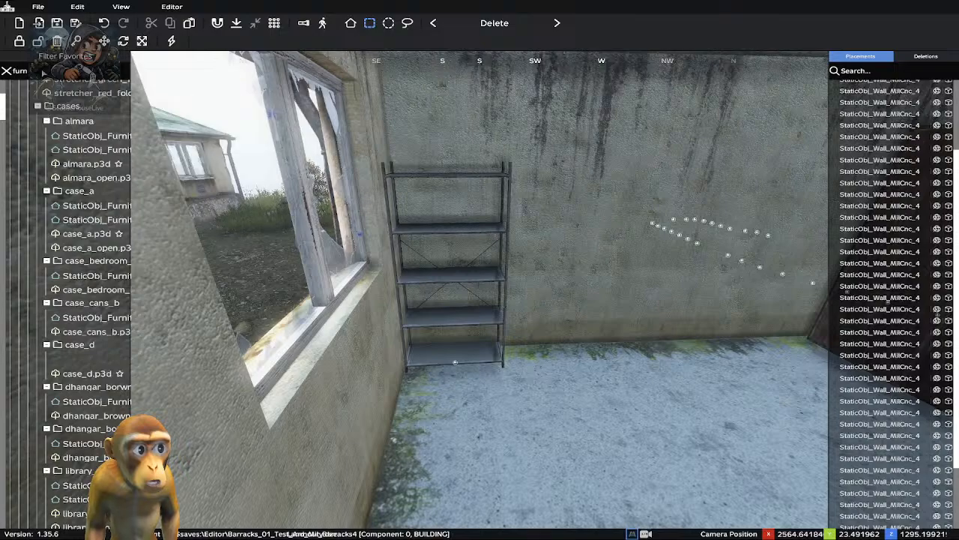
Replace the object library search term with "ammo"
key(BackSpace)
key(BackSpace)
key(BackSpace)
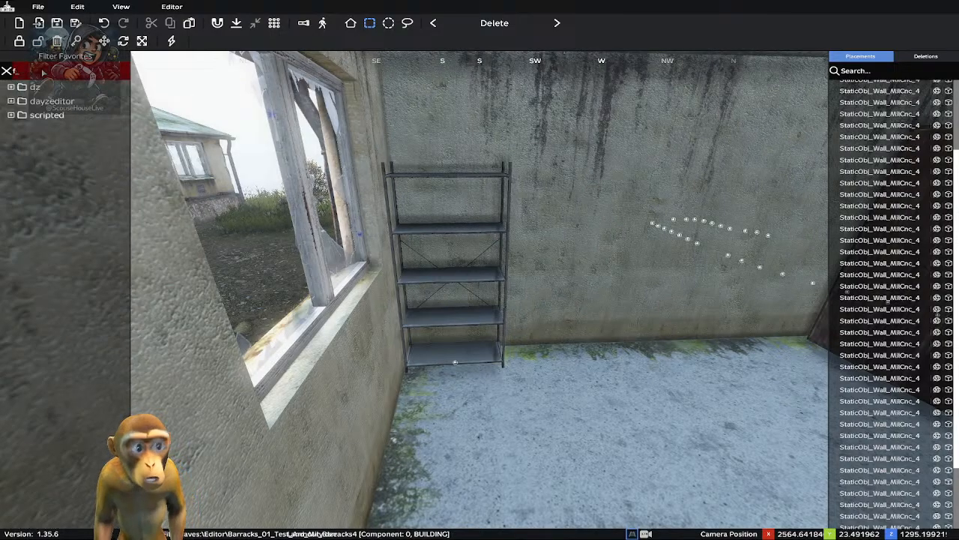
text(amm)
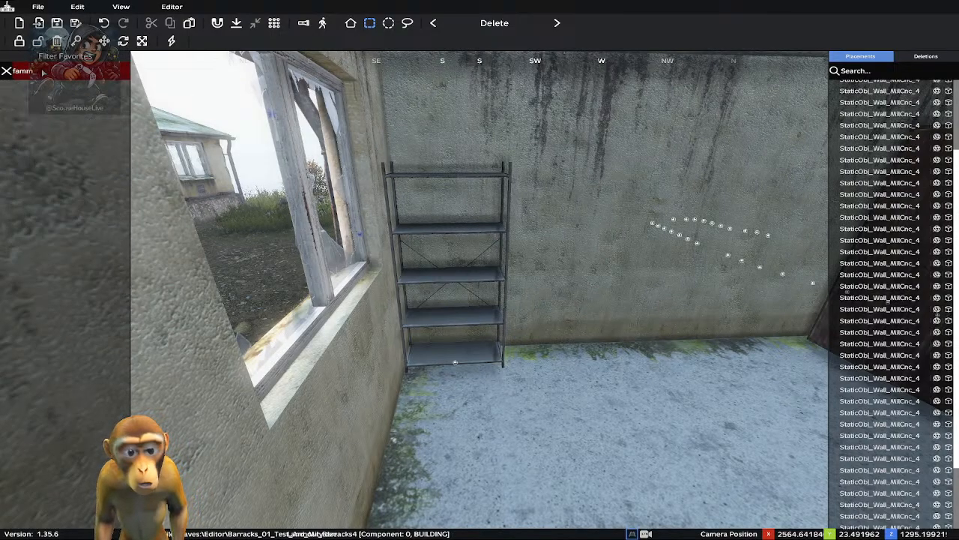
key(BackSpace)
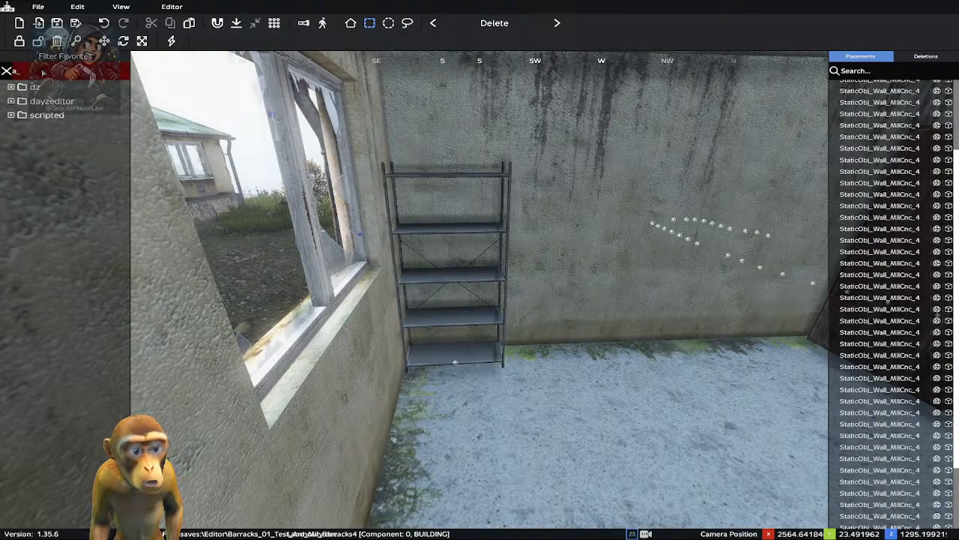
text(o)
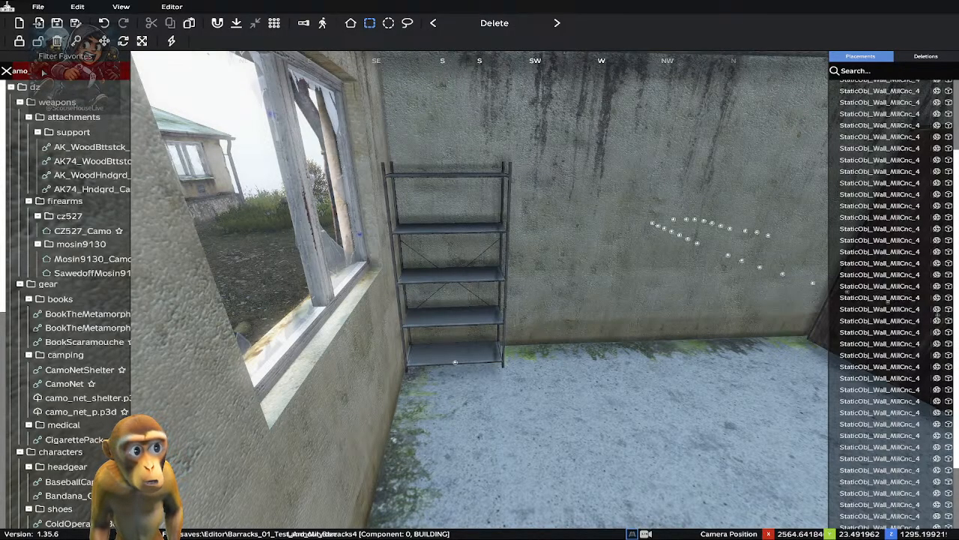
text(o)
key(BackSpace)
key(BackSpace)
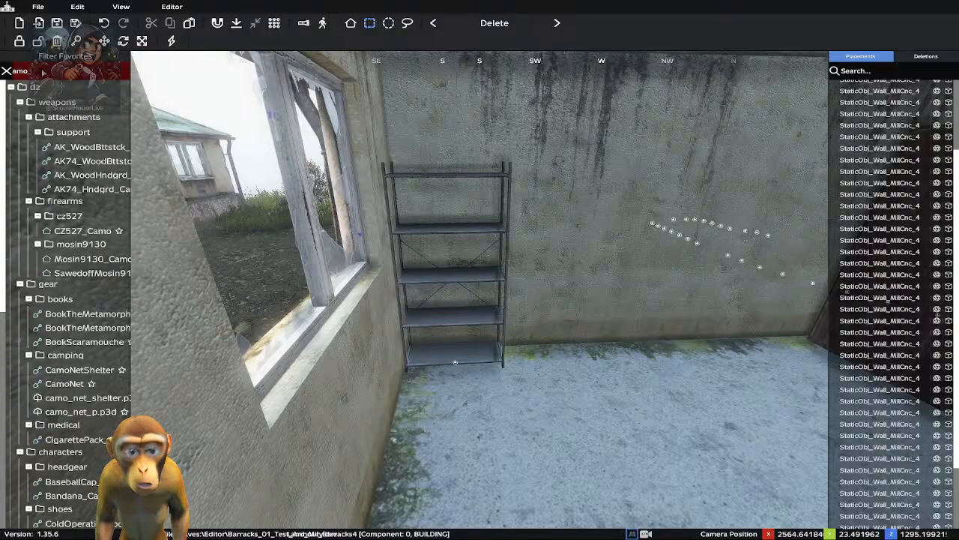
text(mo)
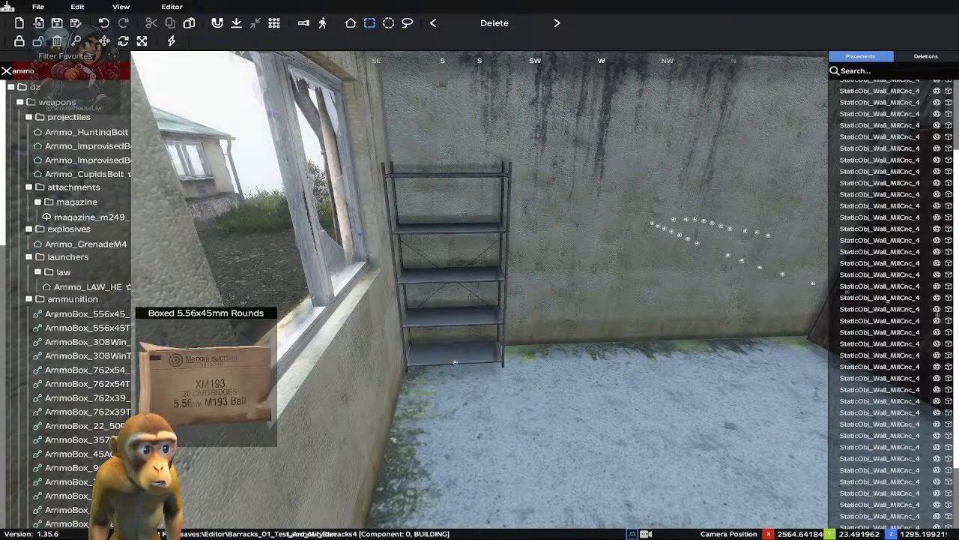
Look through the library's boxed ammunition, loose rounds, launcher rounds and ammo containers, checking the item previews for shelf dressing
scroll(64, 315, down, 6)
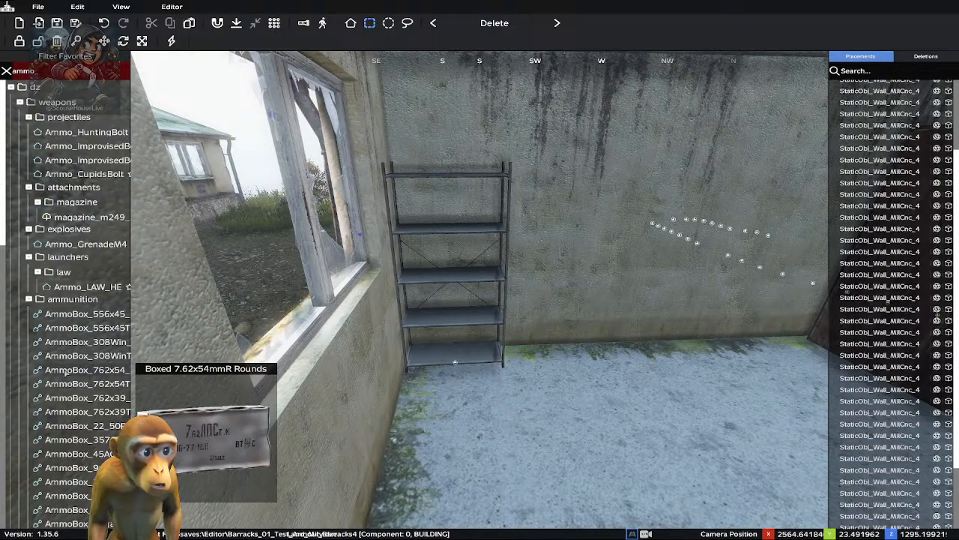
scroll(75, 383, down, 6)
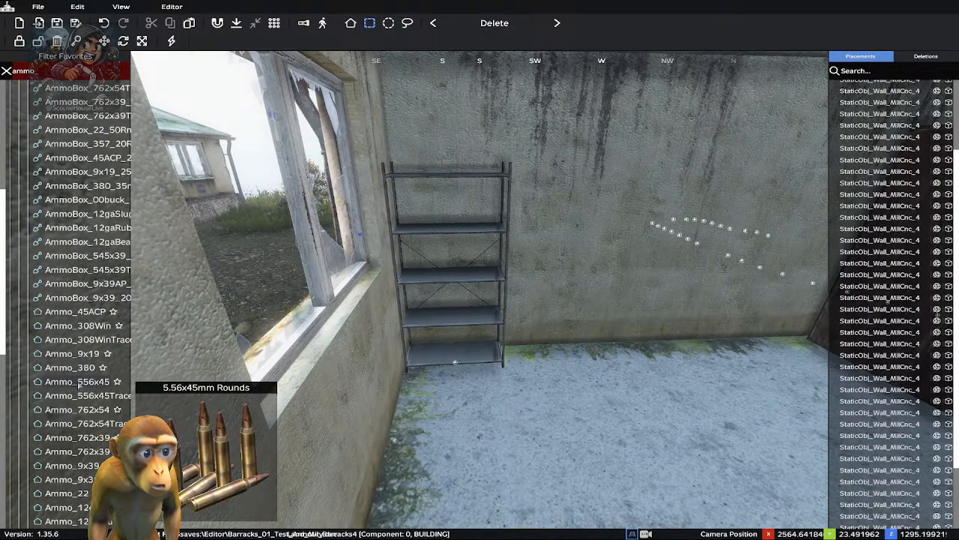
scroll(78, 387, down, 4)
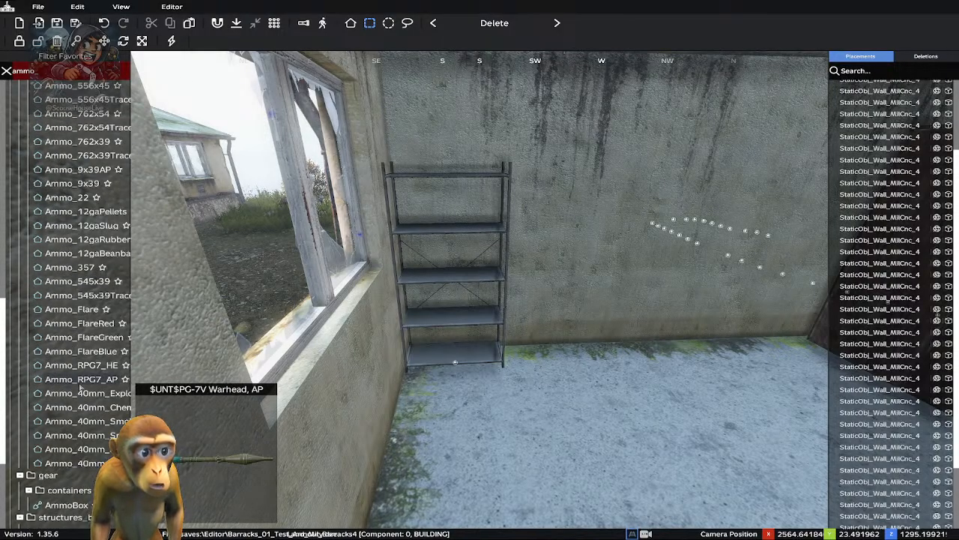
scroll(80, 386, down, 5)
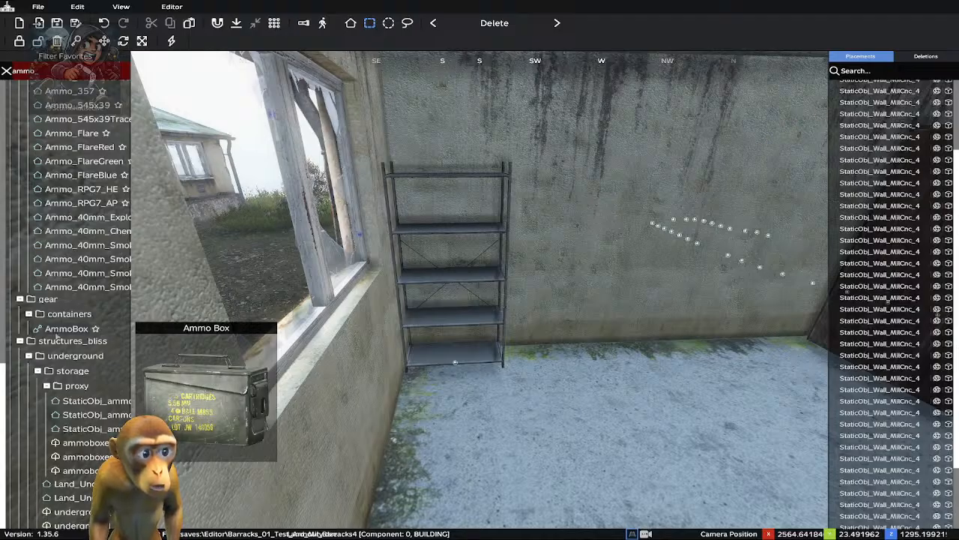
scroll(69, 234, up, 3)
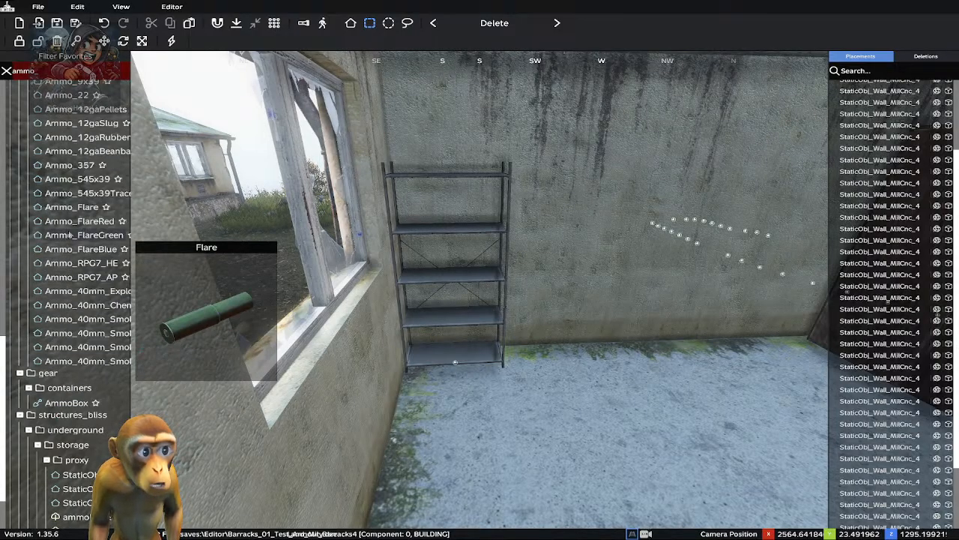
scroll(70, 235, up, 4)
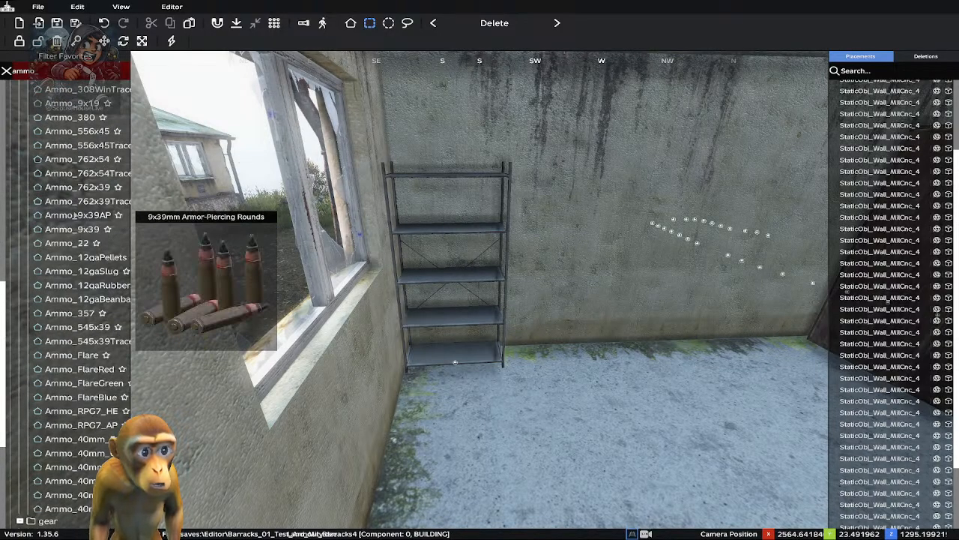
scroll(76, 214, up, 3)
scroll(75, 198, up, 3)
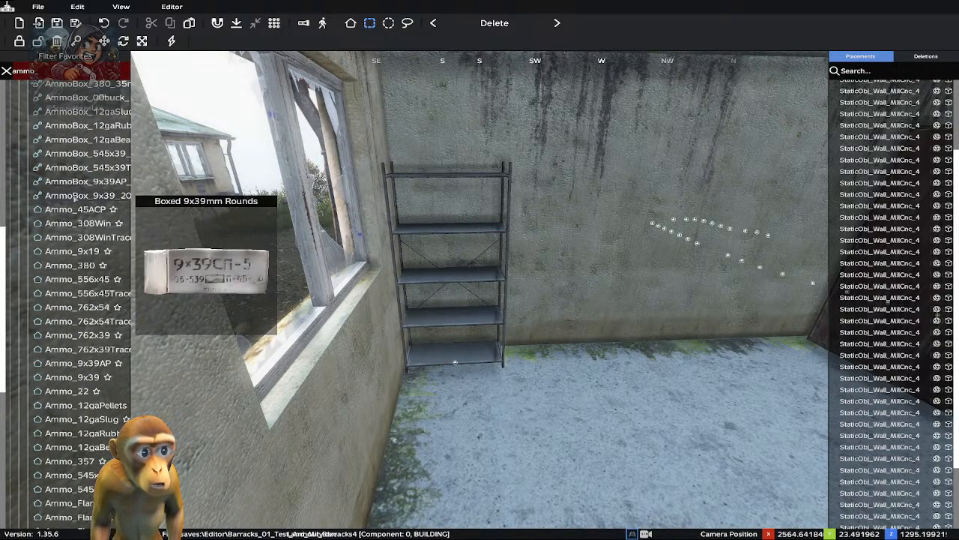
scroll(75, 196, up, 10)
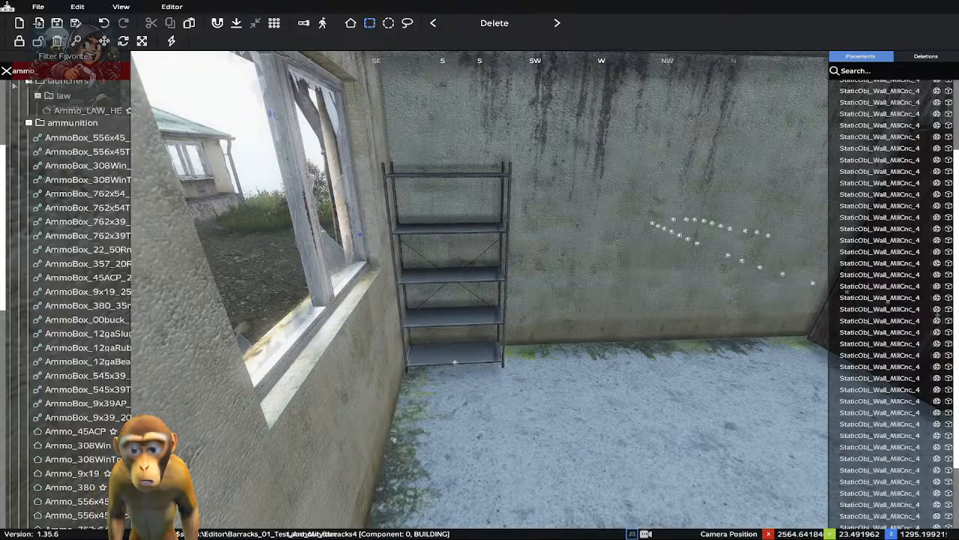
Search the object library for "weapon" instead
key(BackSpace)
key(BackSpace)
key(BackSpace)
key(BackSpace)
text(weapon)
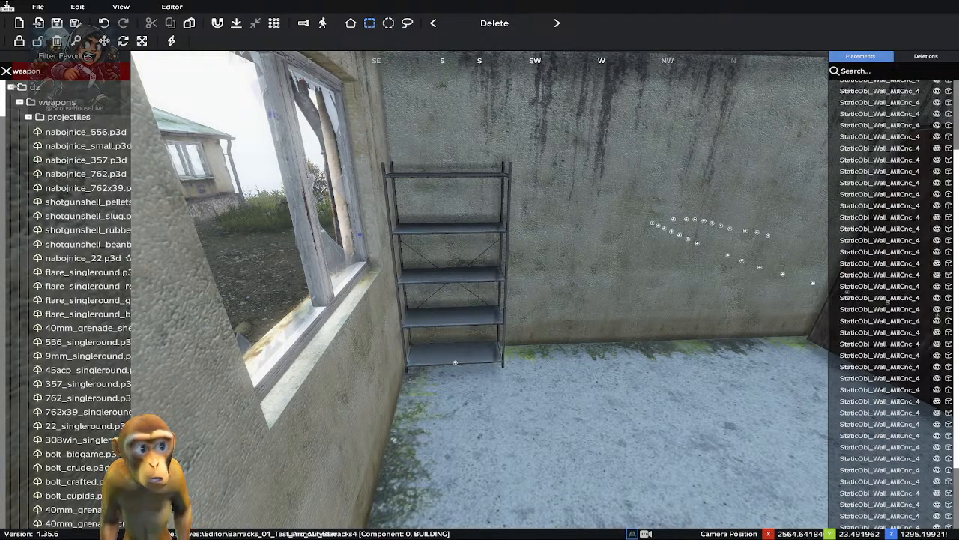
Look through the projectile, weapon attachment and magazine models, comparing the previews of the different rifle magazines
scroll(72, 224, down, 7)
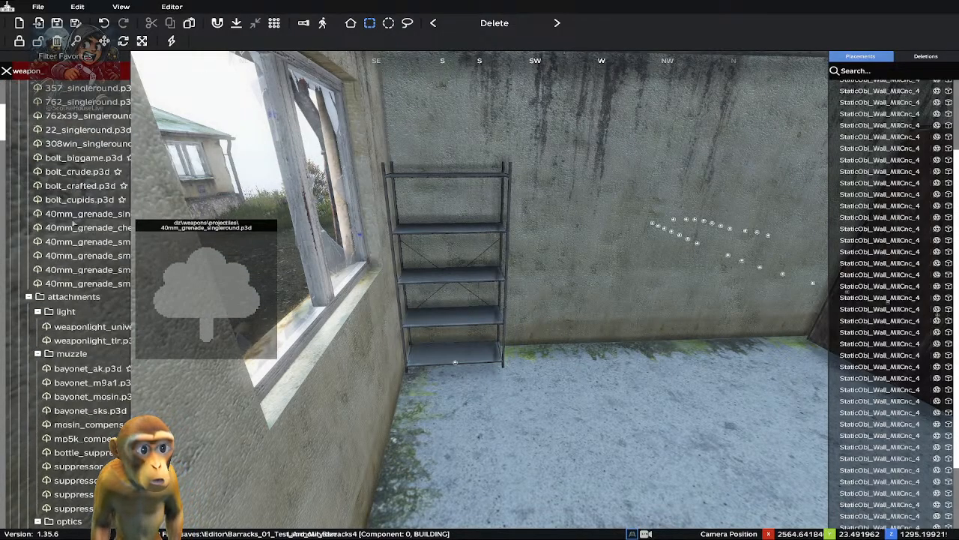
scroll(73, 223, down, 10)
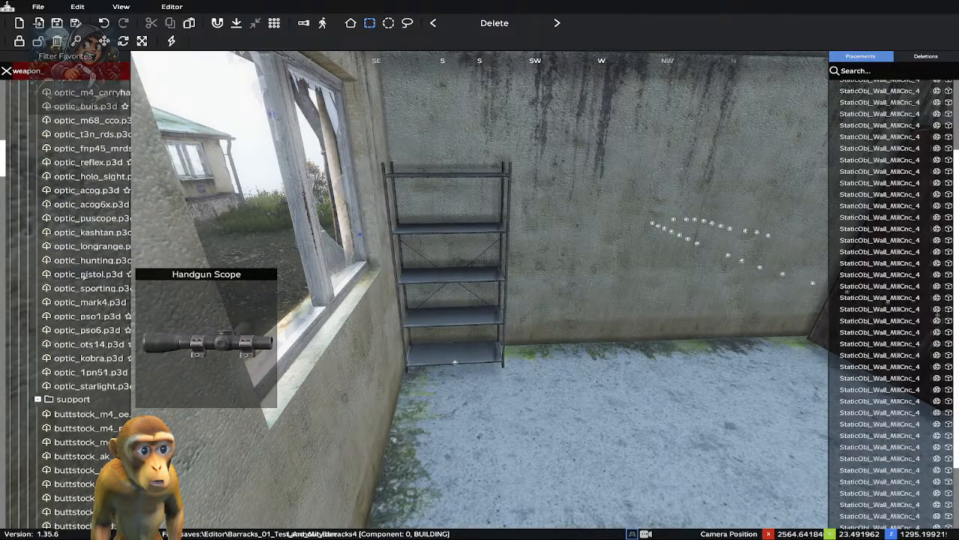
scroll(82, 275, down, 10)
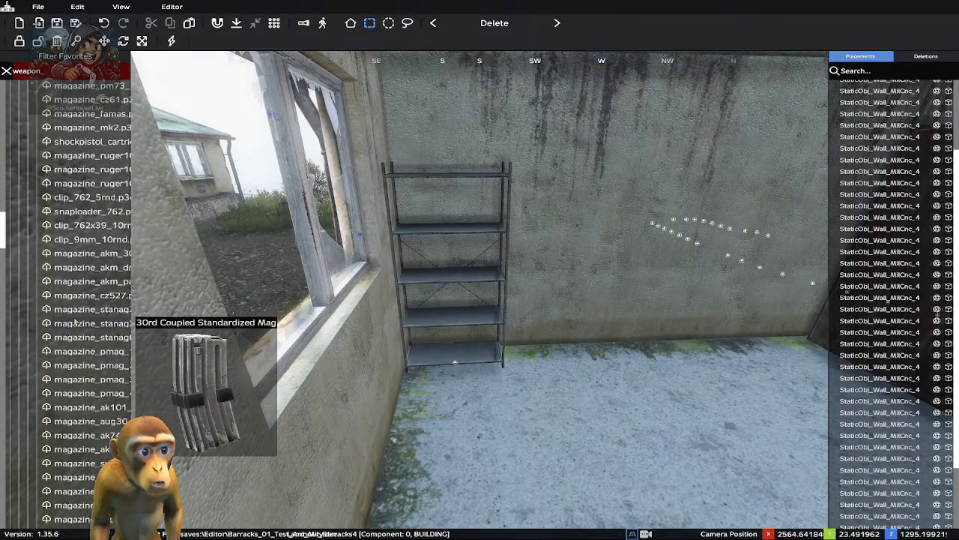
scroll(74, 322, down, 10)
scroll(62, 299, up, 5)
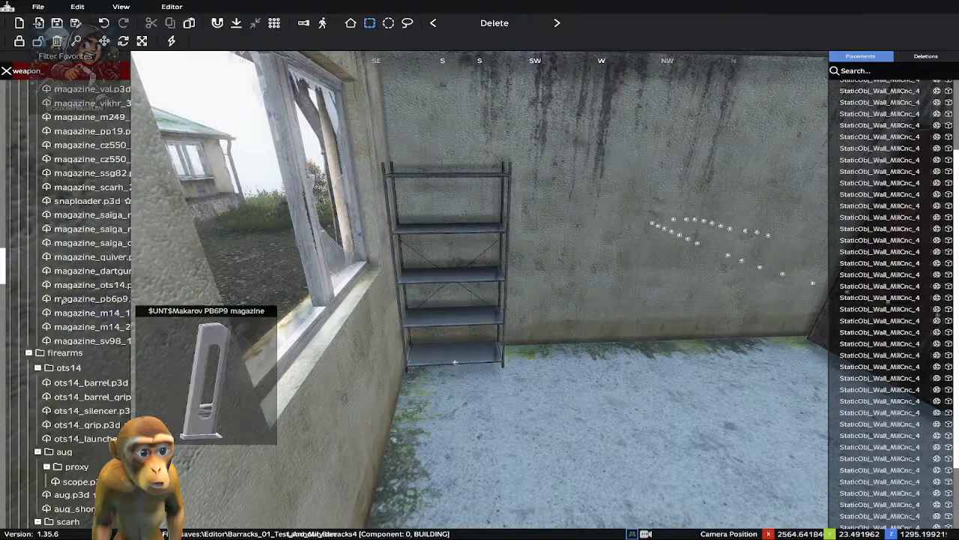
scroll(61, 299, up, 5)
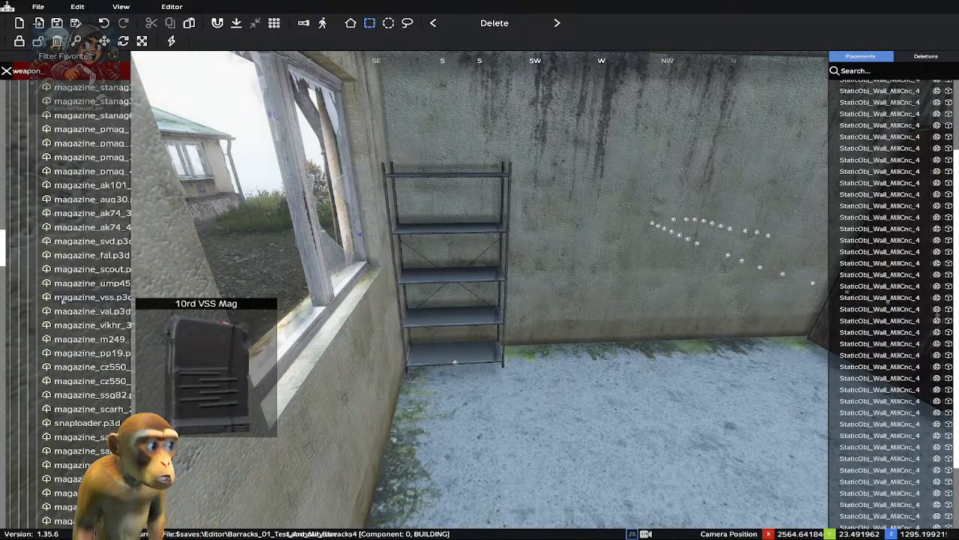
scroll(62, 301, up, 2)
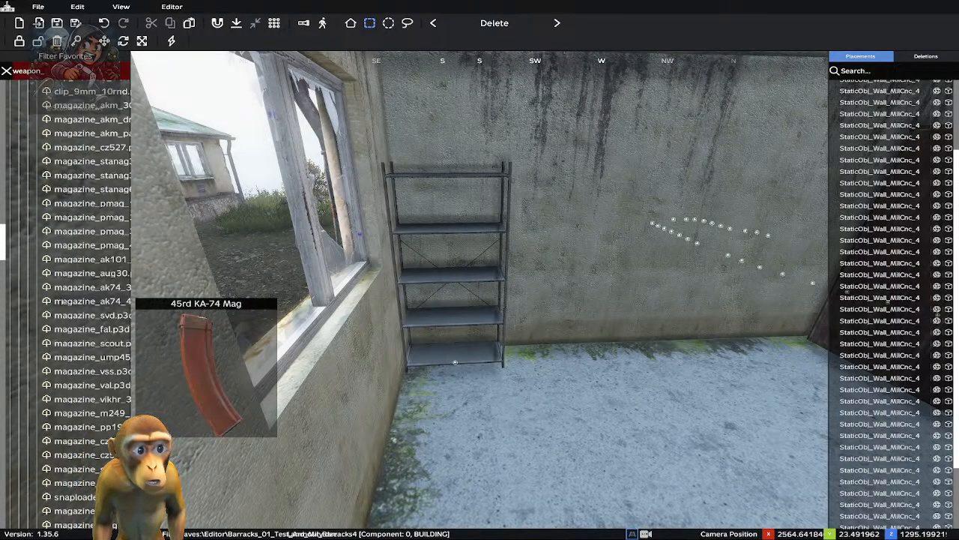
scroll(62, 300, down, 1)
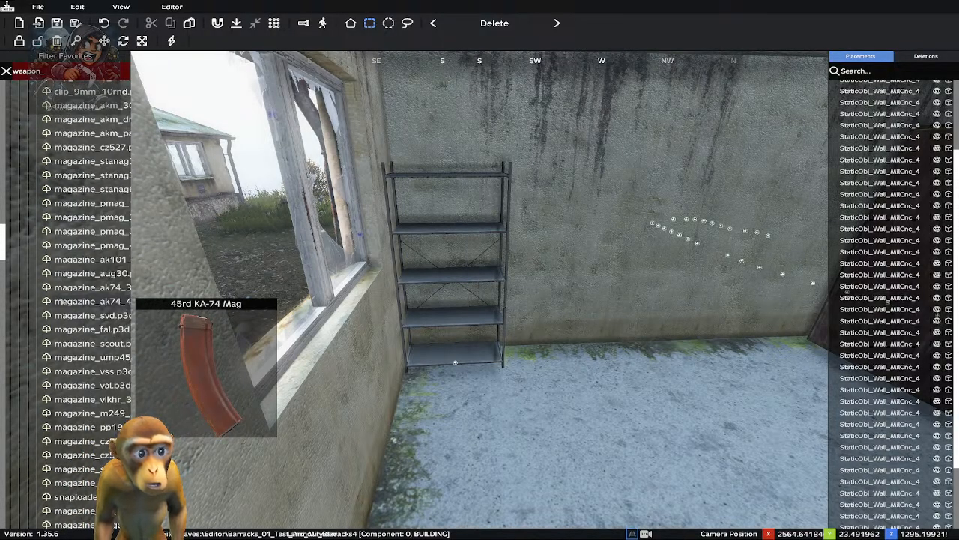
scroll(60, 300, up, 3)
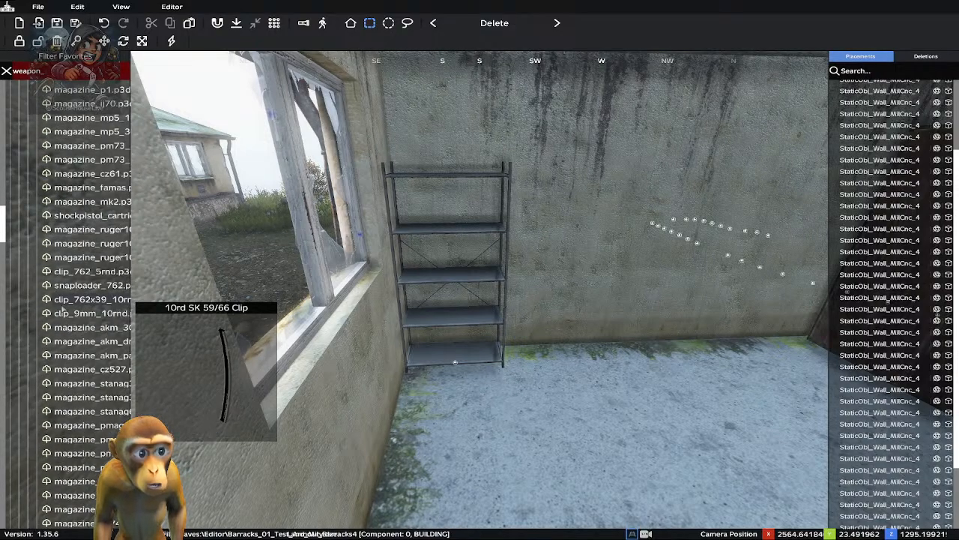
scroll(60, 312, down, 7)
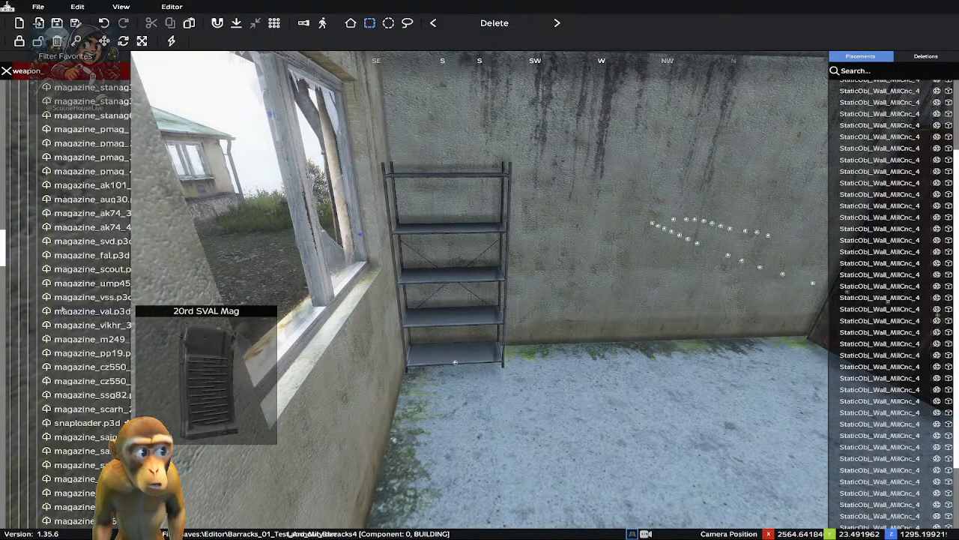
scroll(63, 310, up, 4)
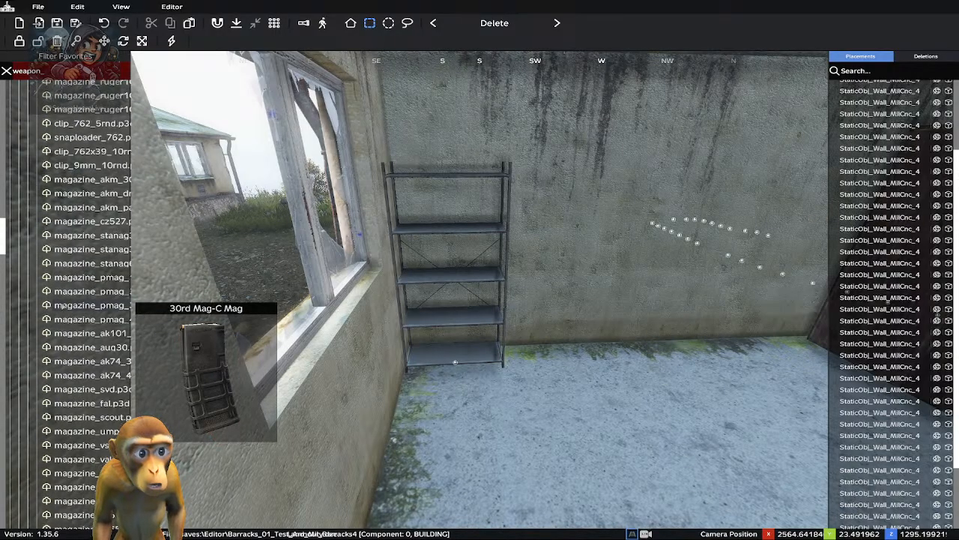
scroll(63, 304, up, 2)
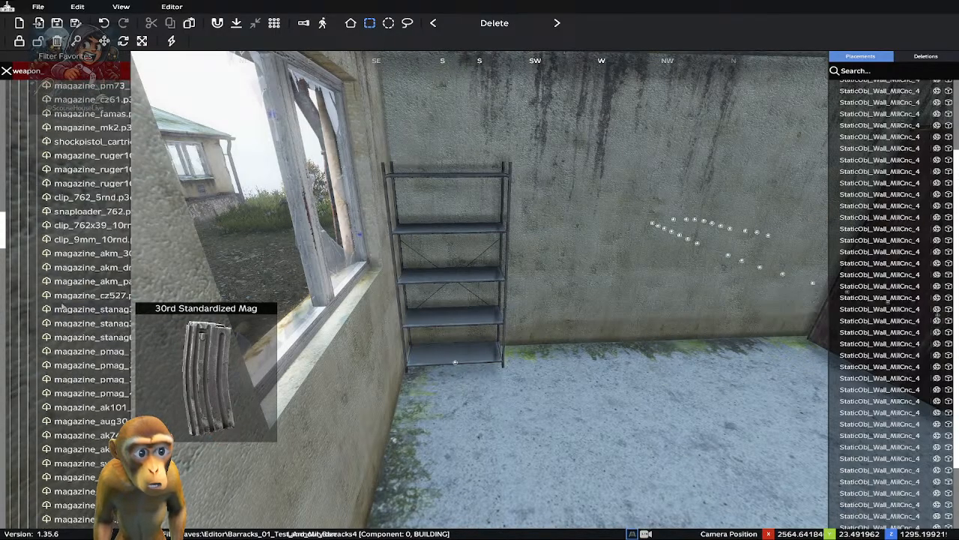
scroll(63, 307, down, 5)
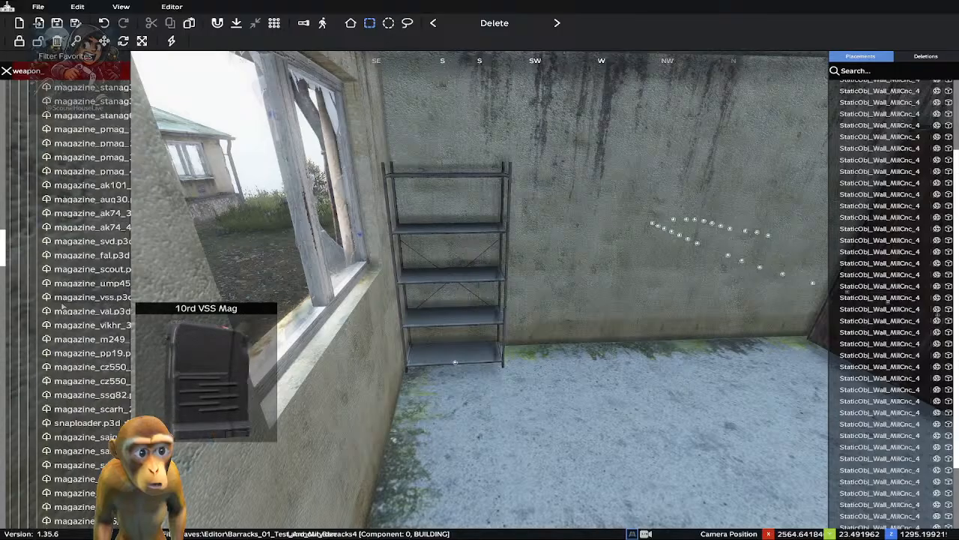
Look through the firearm and explosive models in the weapon results, checking their previews for armoury props
scroll(62, 305, down, 12)
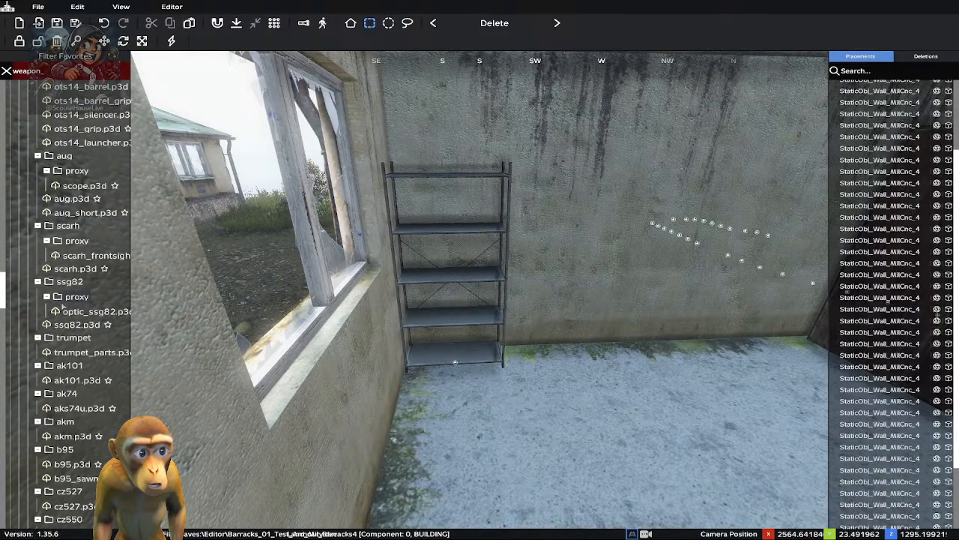
scroll(63, 311, down, 4)
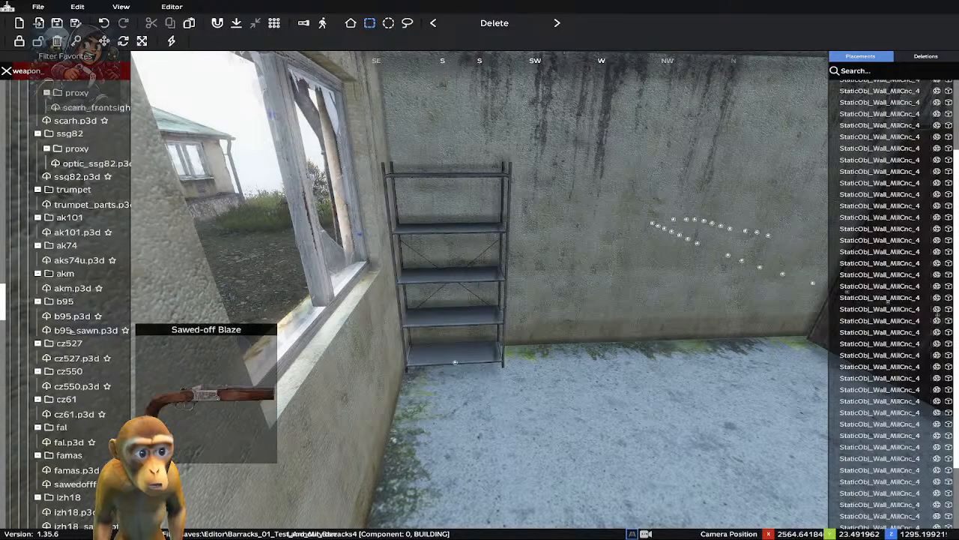
scroll(62, 328, down, 5)
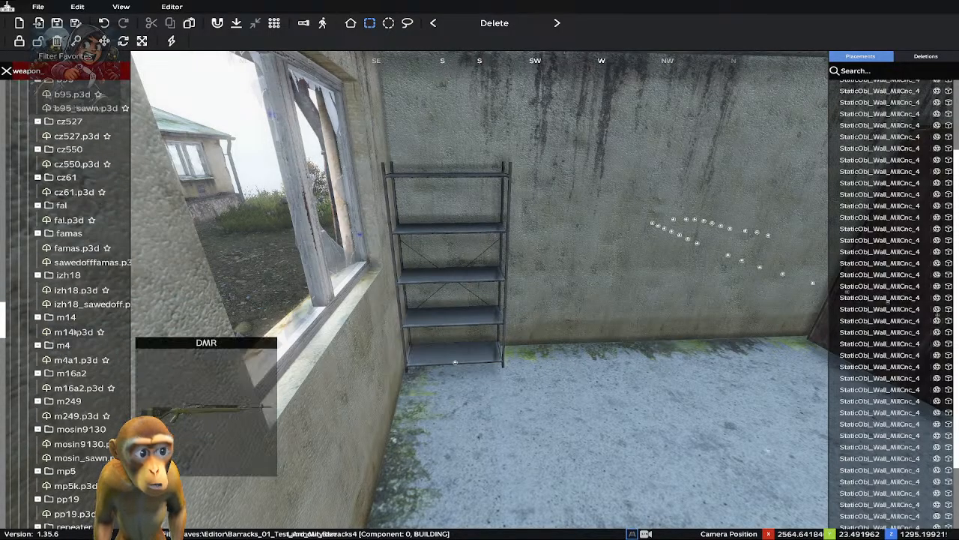
scroll(71, 334, down, 4)
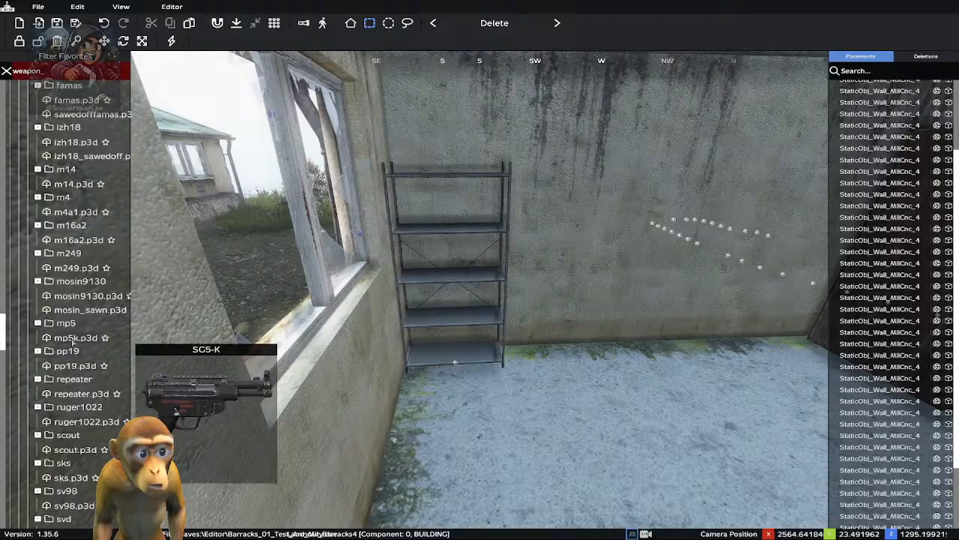
scroll(71, 352, down, 4)
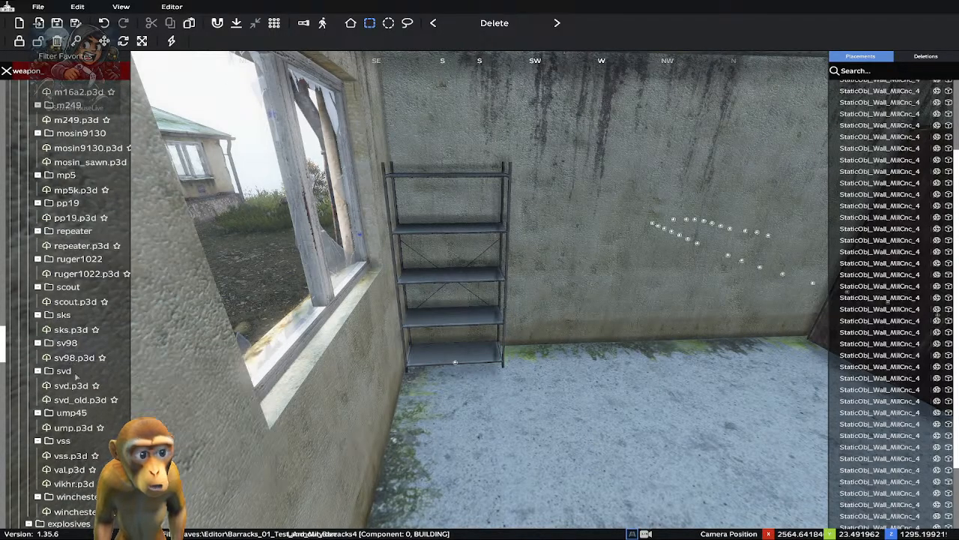
scroll(64, 381, down, 2)
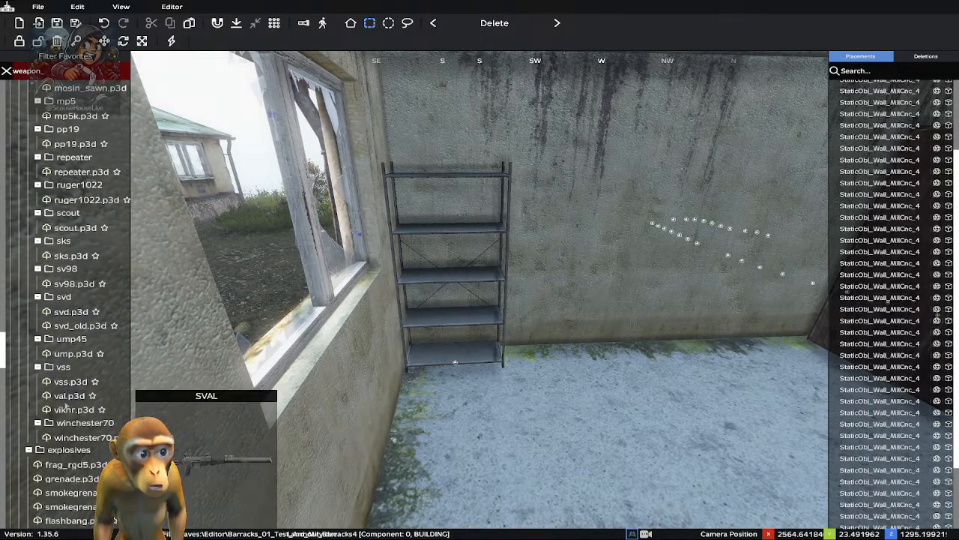
scroll(66, 397, down, 2)
scroll(66, 403, down, 2)
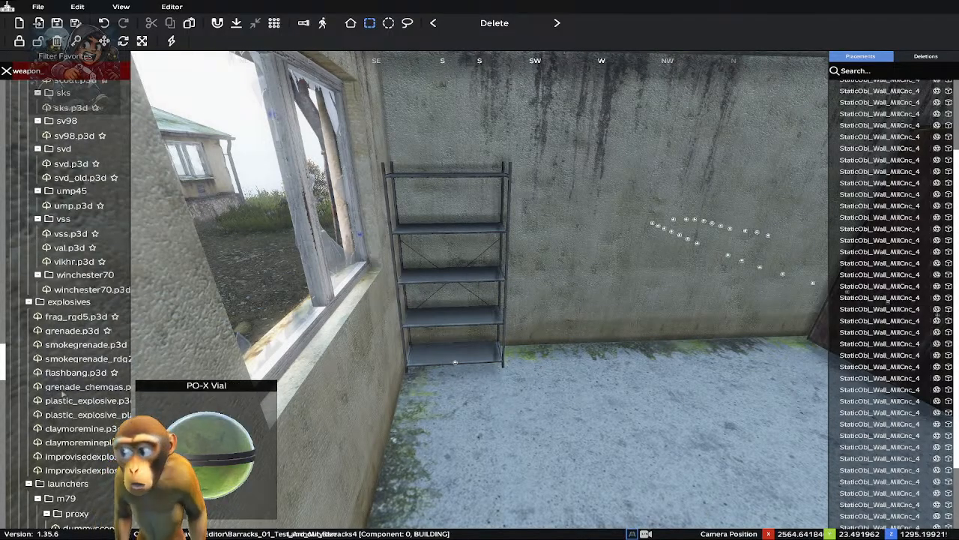
scroll(63, 391, down, 2)
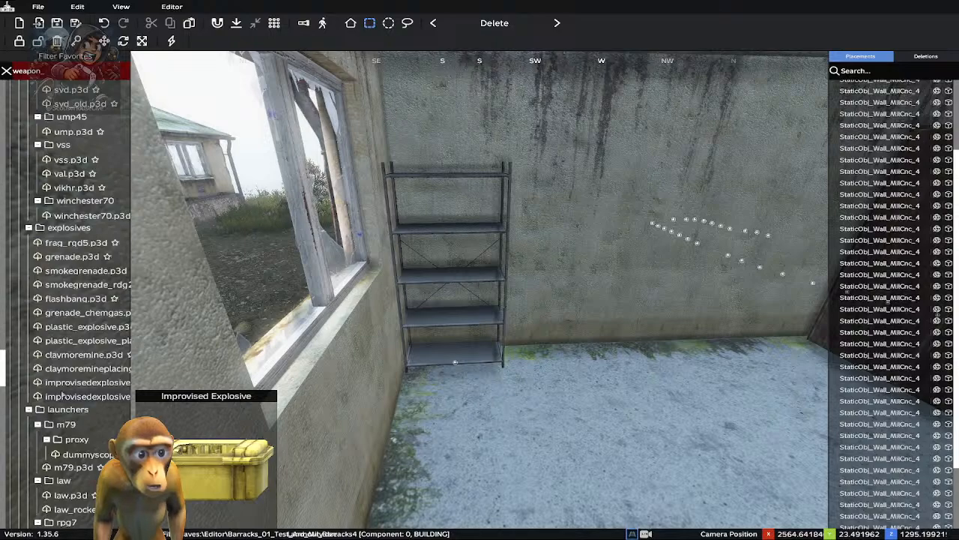
Look through the launcher, pistol, ammunition and melee models in the weapon results, checking their previews for armoury props
scroll(63, 393, down, 2)
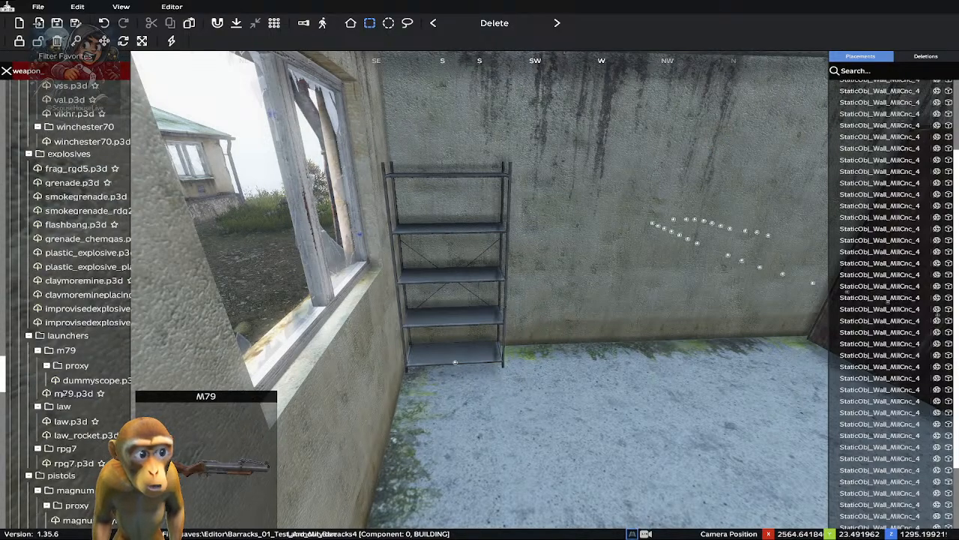
scroll(61, 391, down, 2)
scroll(63, 393, down, 6)
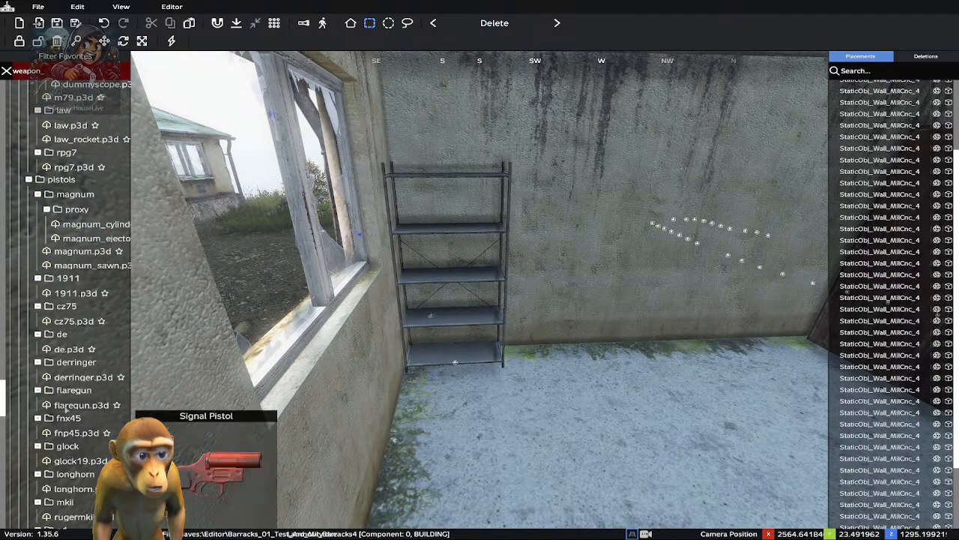
scroll(66, 397, down, 4)
mouse_move(60, 424)
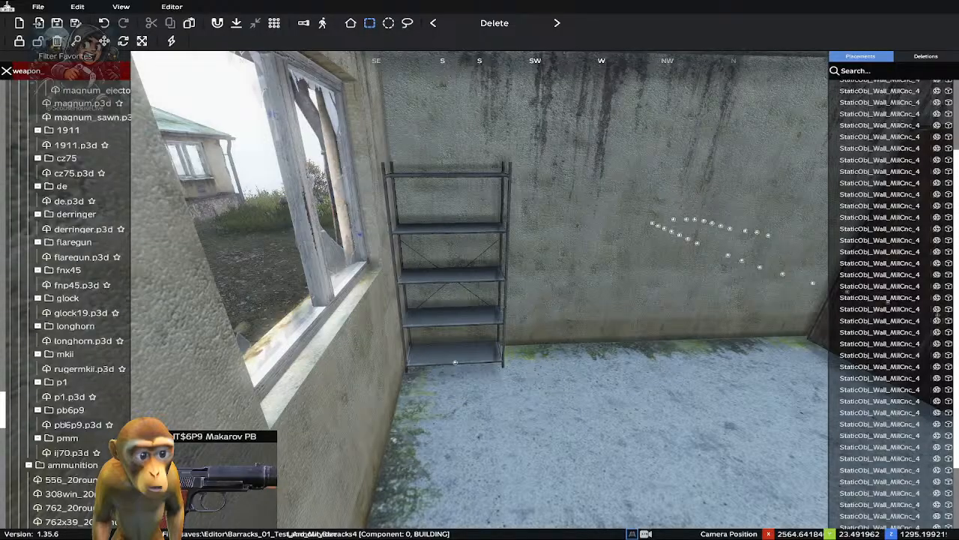
scroll(64, 424, down, 2)
scroll(66, 422, down, 10)
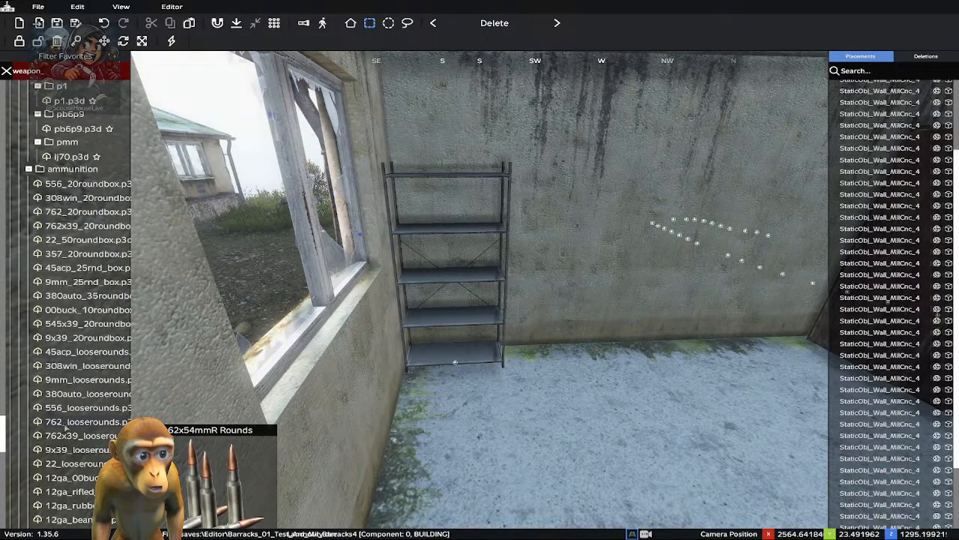
scroll(66, 427, down, 6)
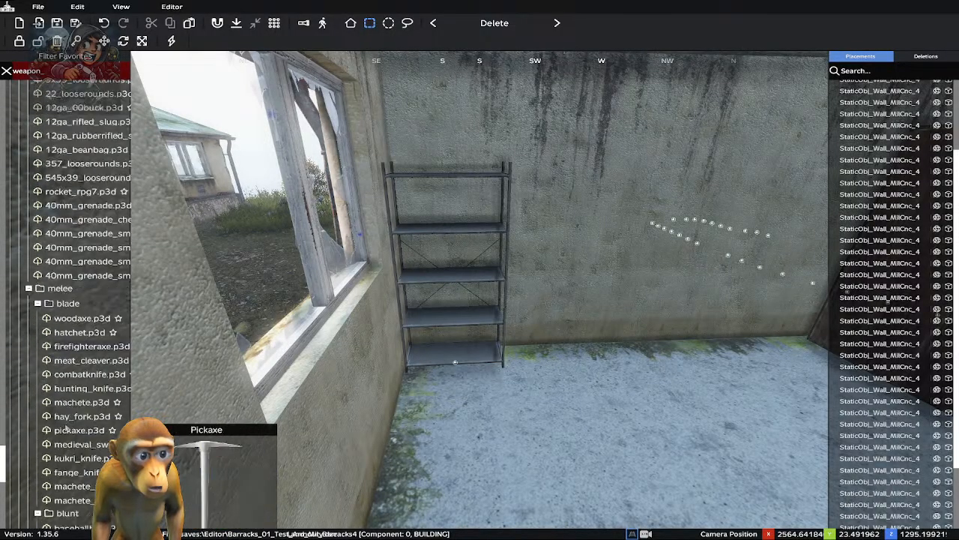
scroll(66, 416, up, 14)
scroll(66, 406, up, 10)
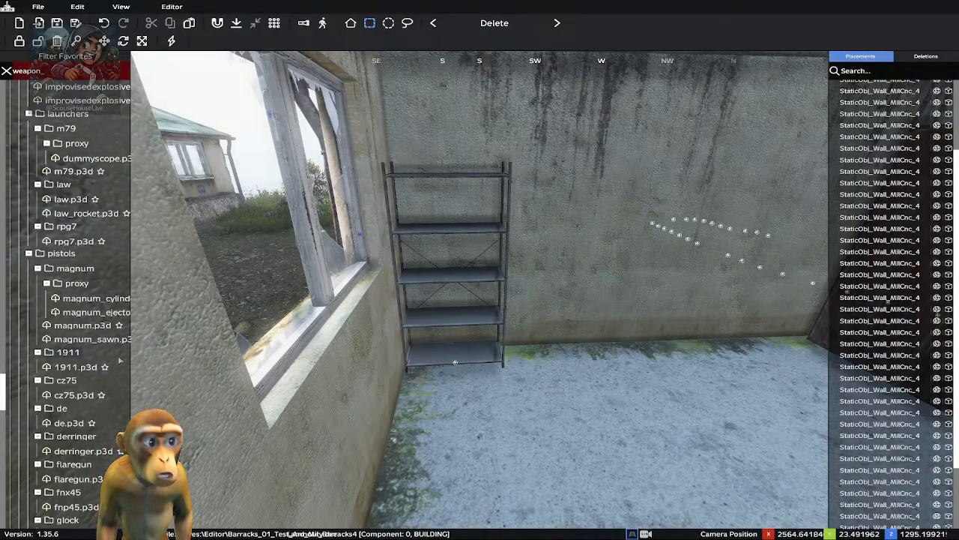
Place a 556_20roundbox ammo box from the ammunition models on the lowest shelf of the metal rack
scroll(98, 281, down, 15)
scroll(75, 315, up, 5)
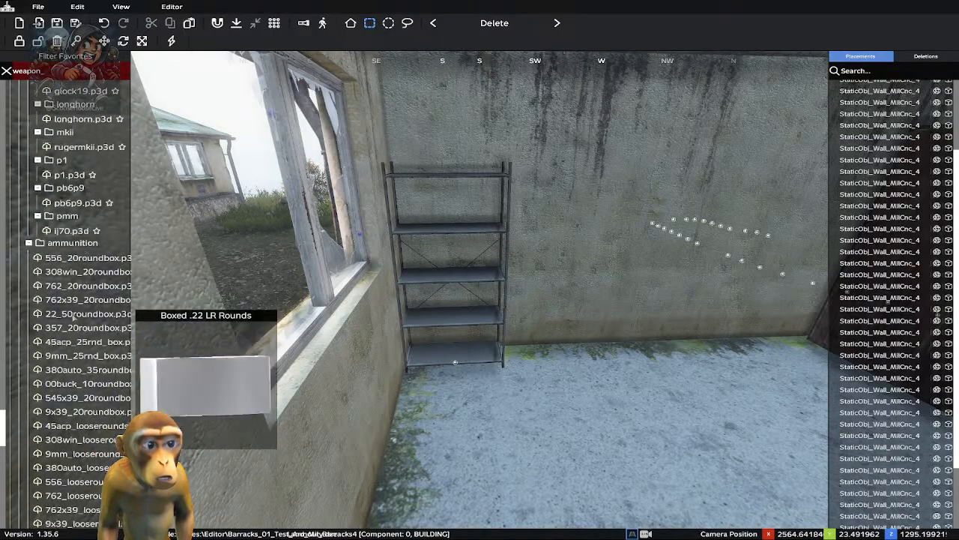
click(76, 258)
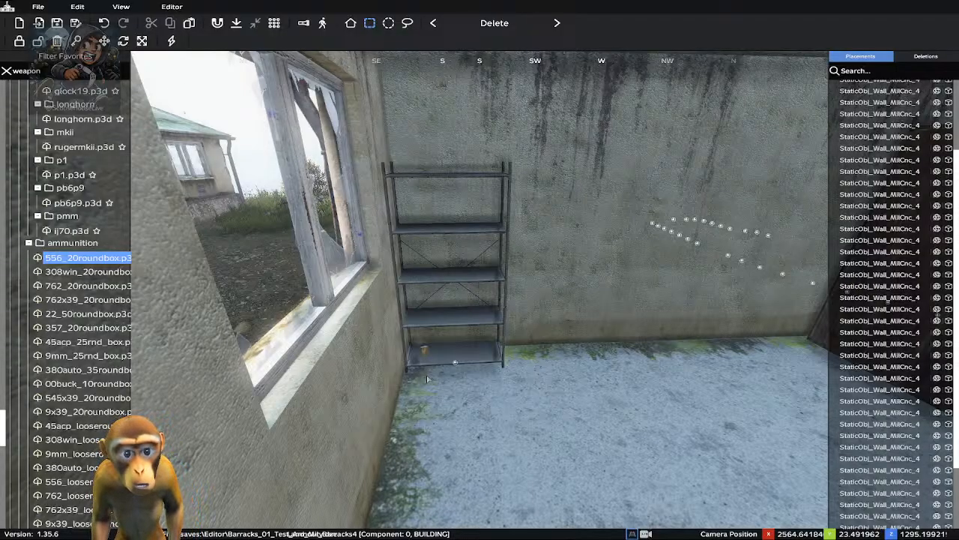
key(w)
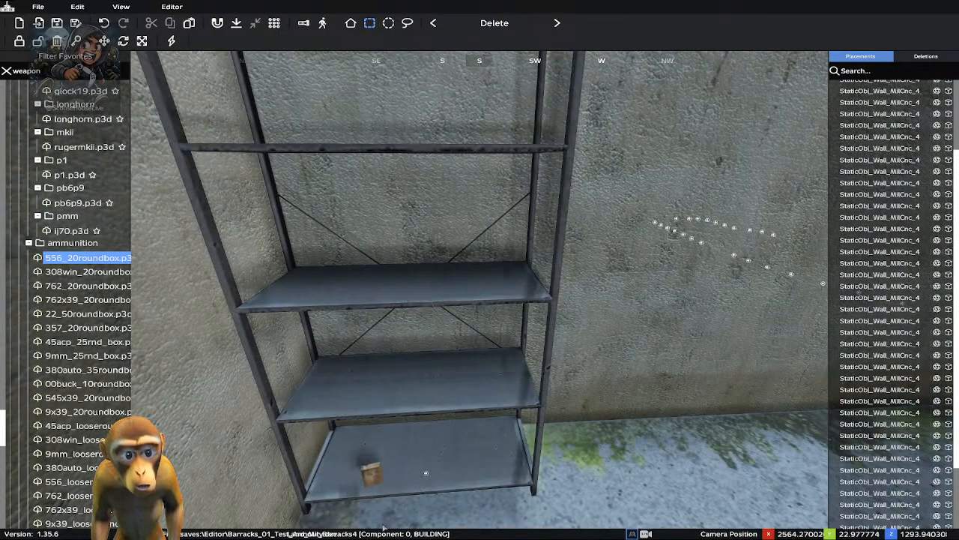
click(375, 502)
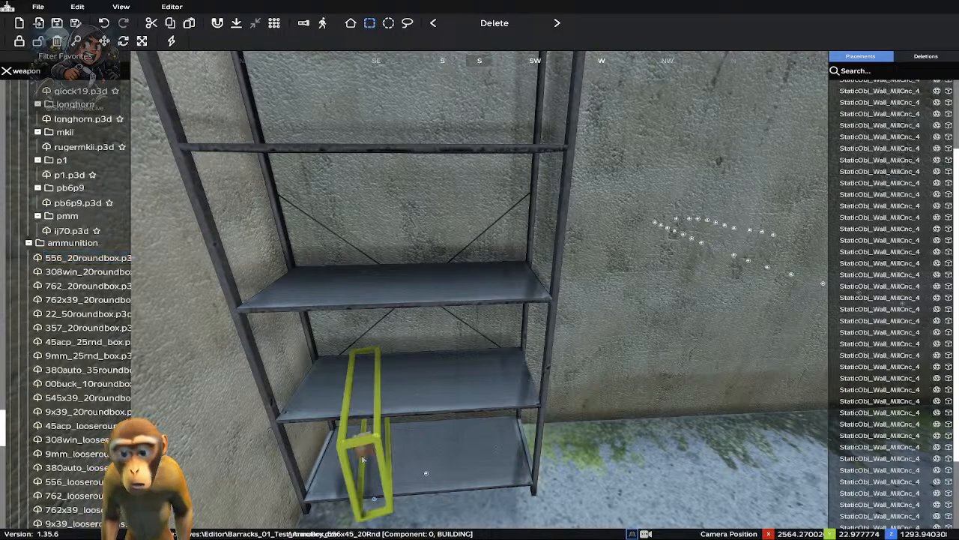
Rotate the 5.56 ammo box on the lowest shelf to lay it flat with its long side along the shelf front
scroll(362, 459, up, 5)
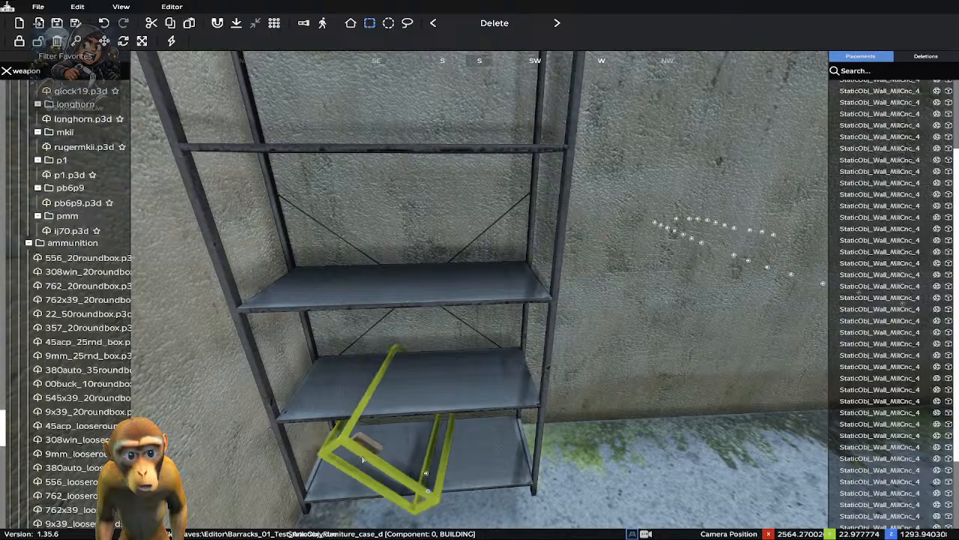
scroll(363, 459, up, 8)
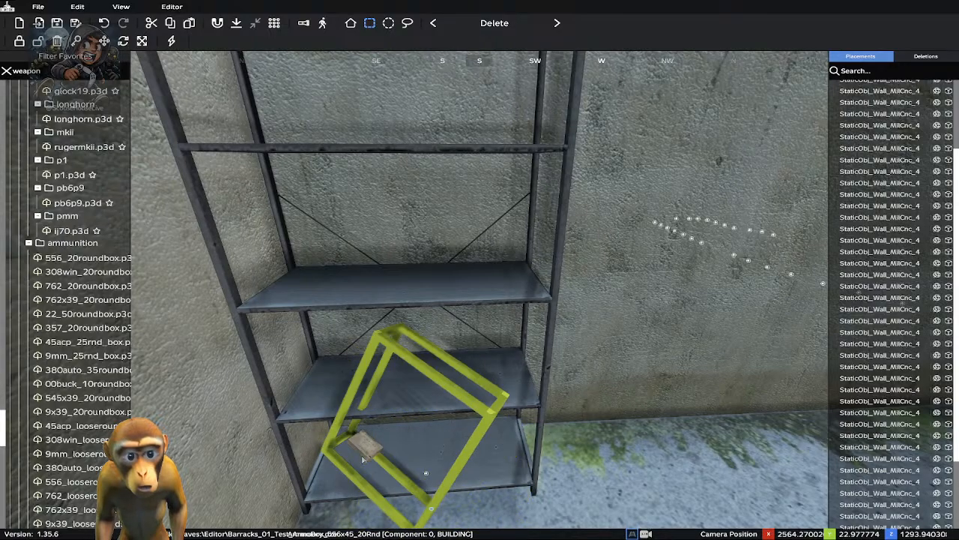
scroll(363, 459, up, 8)
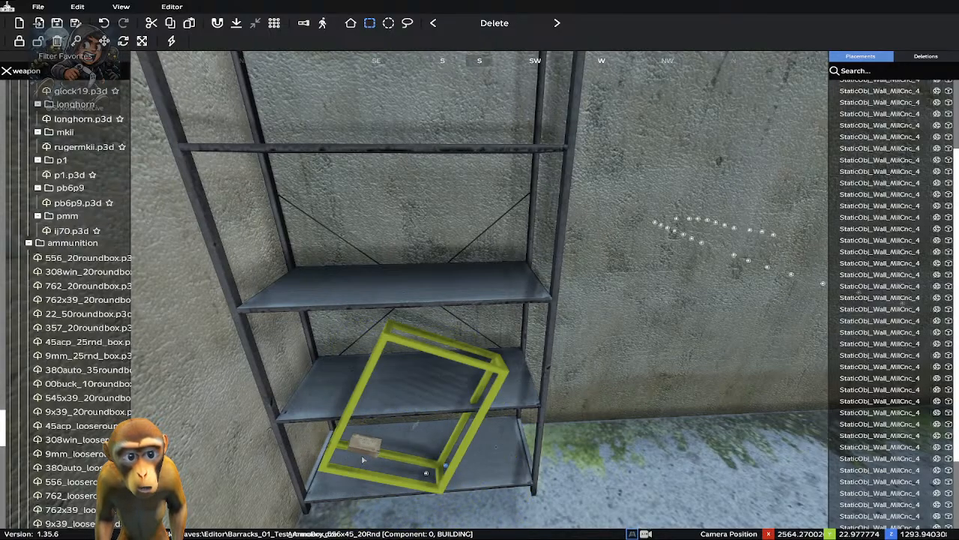
scroll(362, 459, up, 5)
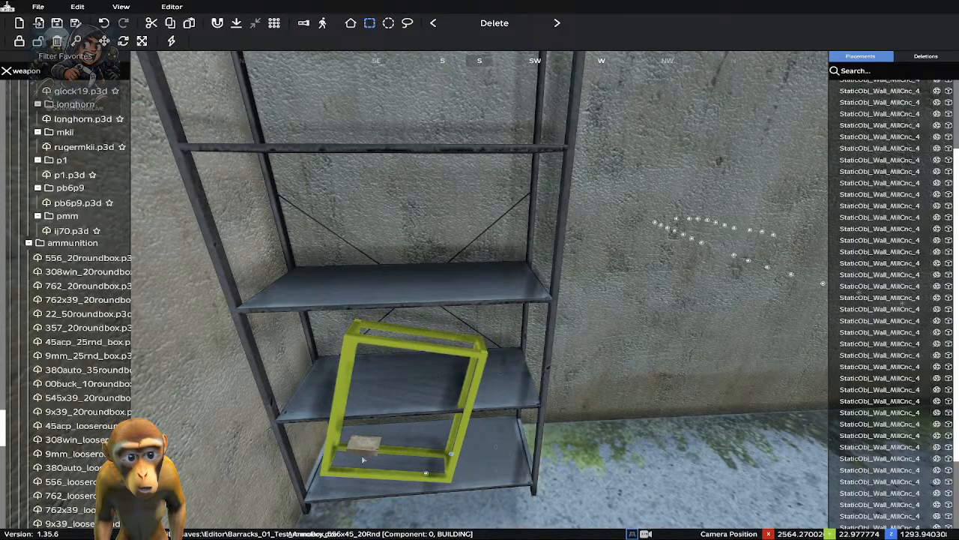
scroll(363, 458, up, 2)
scroll(362, 458, up, 1)
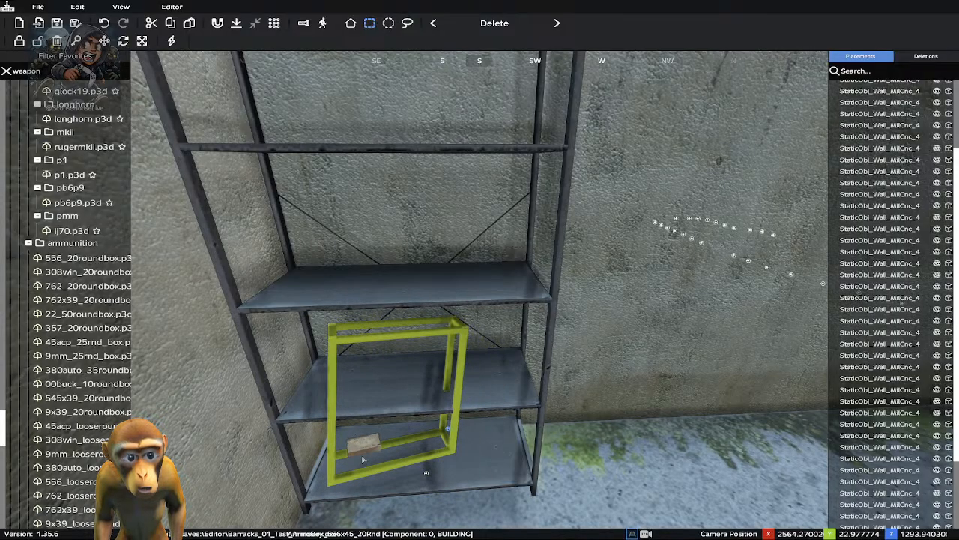
scroll(363, 459, up, 1)
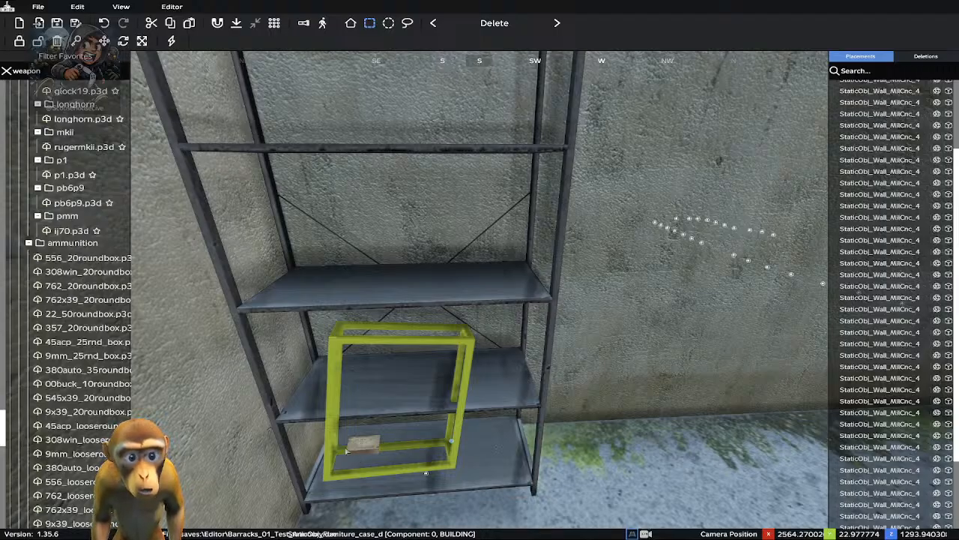
Try aligning the ammo box to the surface and rotating it on the lowest shelf
right_click(451, 447)
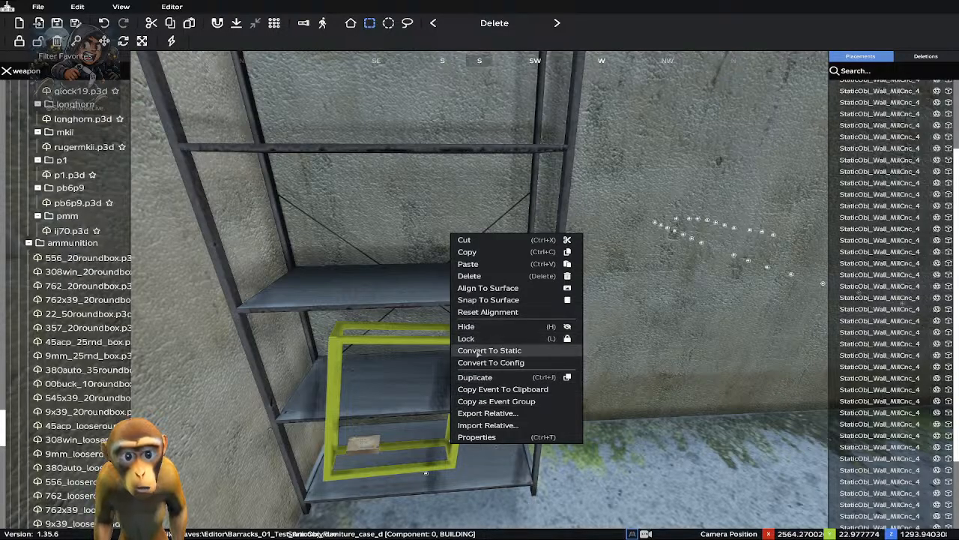
click(468, 289)
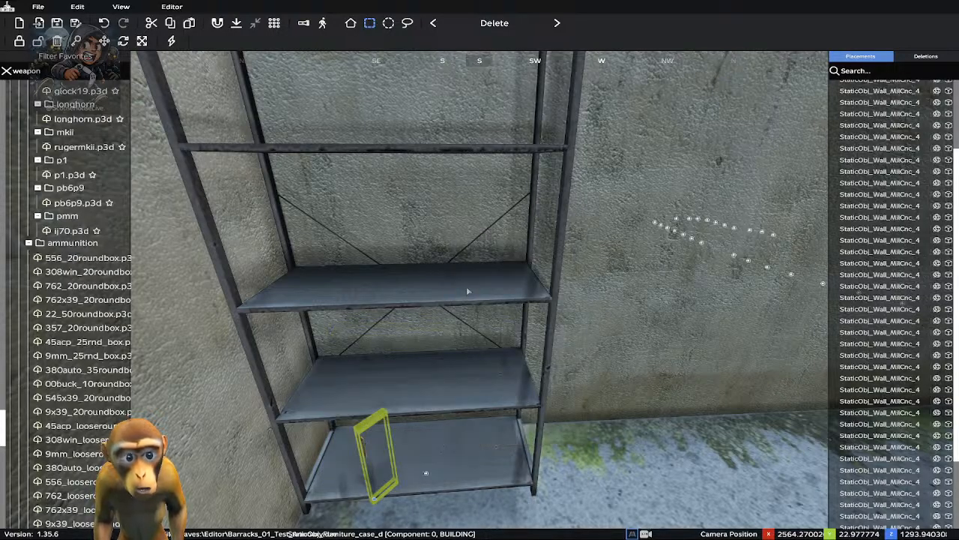
mouse_move(386, 476)
shift+mouse_down()
mouse_move(347, 472)
mouse_move(385, 475)
shift+mouse_up()
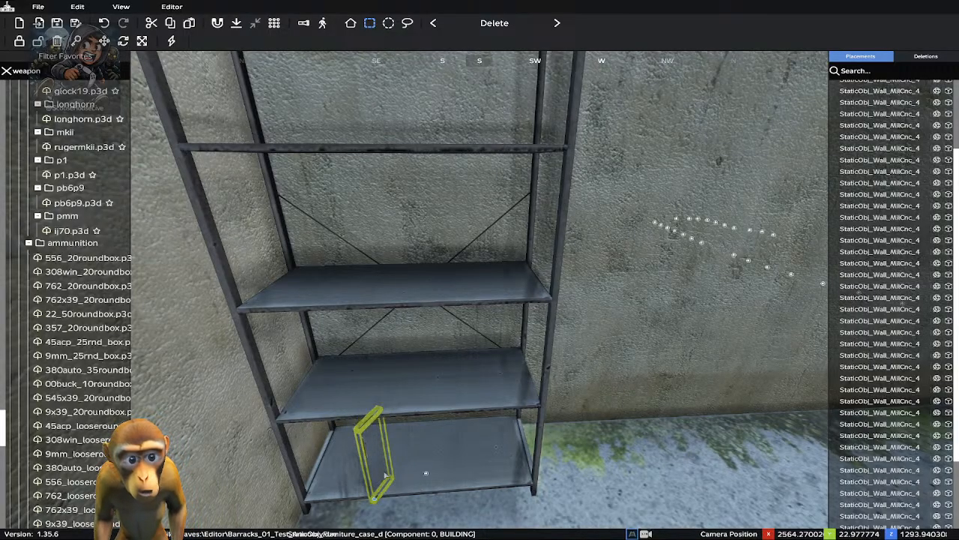
scroll(385, 475, up, 3)
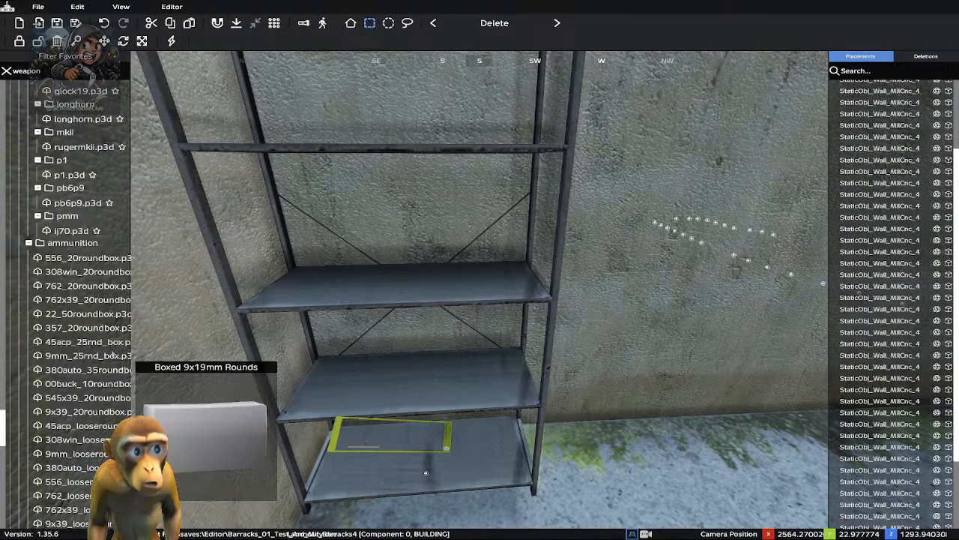
Undo the ammo box's surface alignment and the rotations made around it
click(105, 23)
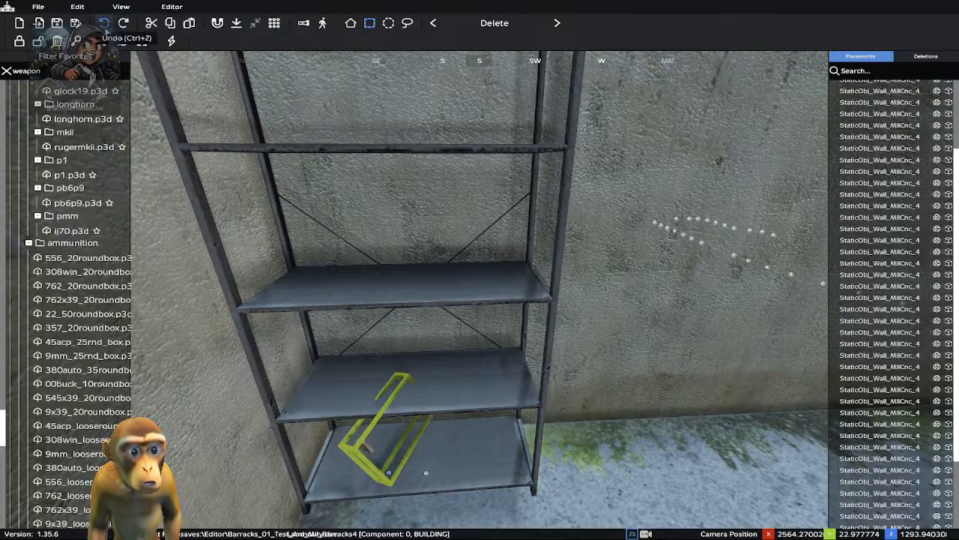
click(104, 24)
click(104, 24)
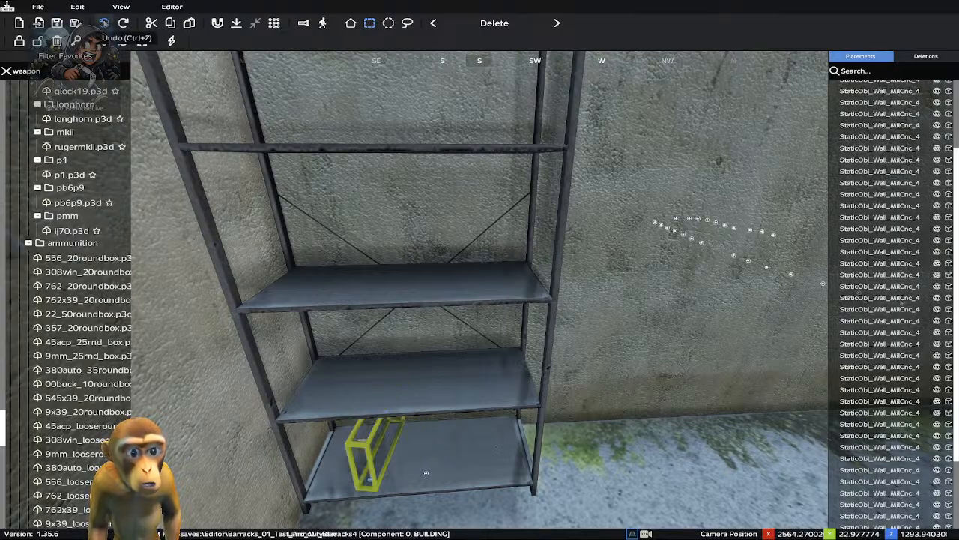
click(104, 23)
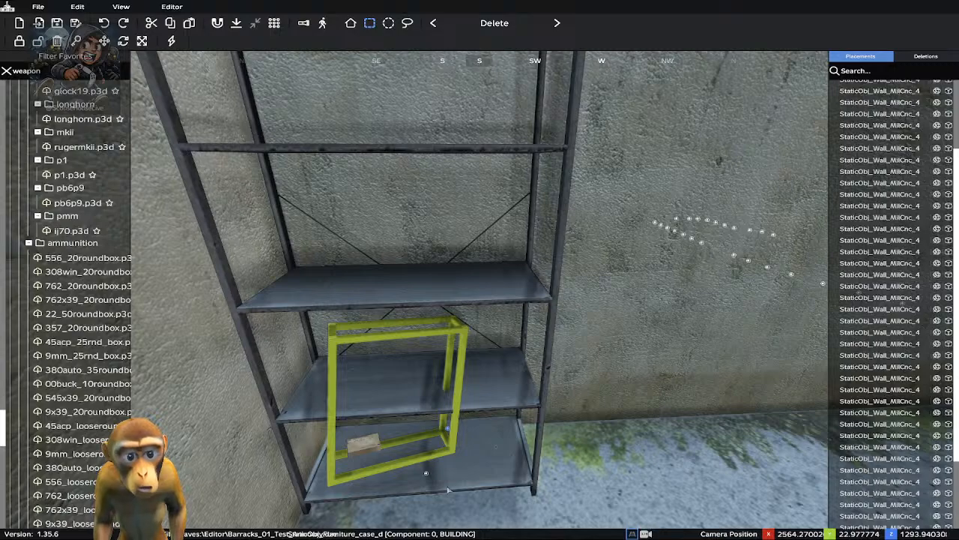
Nudge the metal shelving rack slightly in its corner of the room and deselect it
click(426, 473)
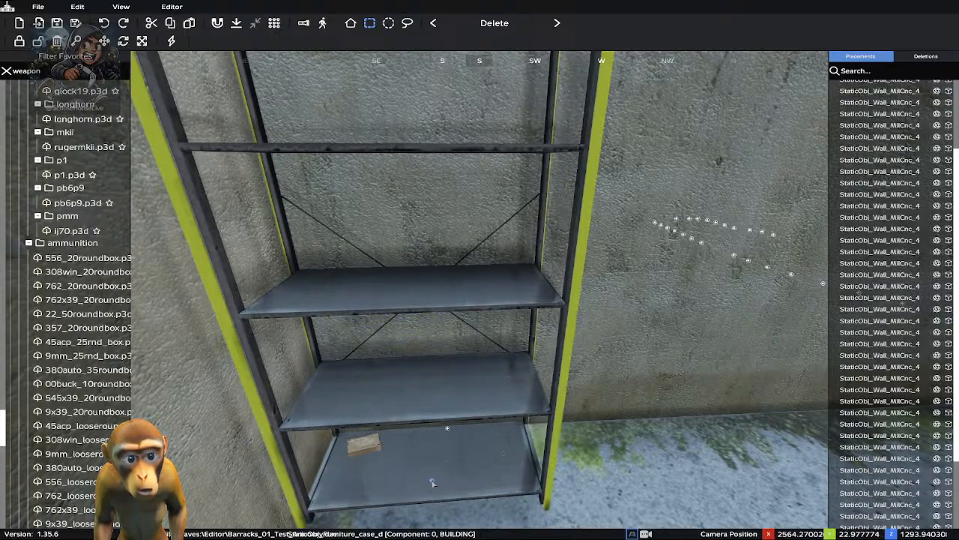
drag(426, 471, 430, 471)
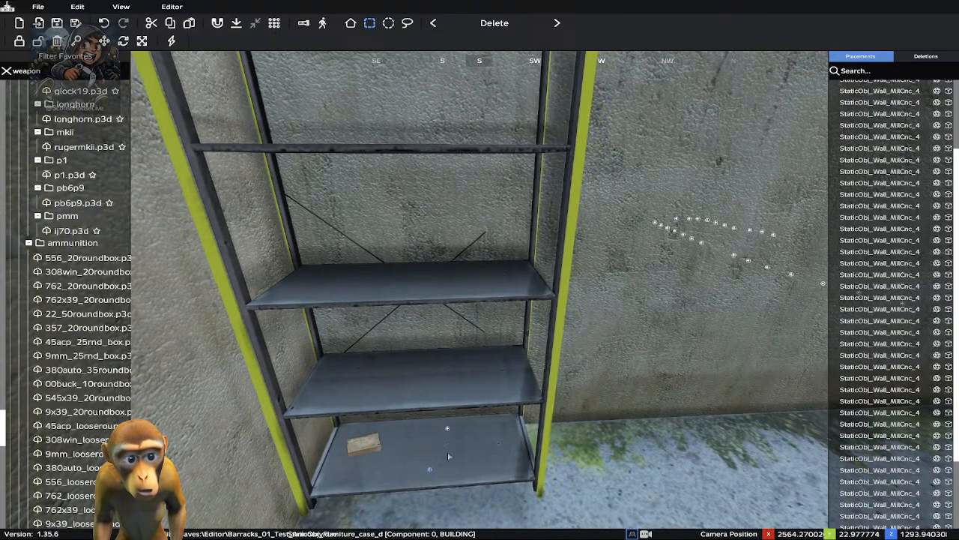
key(Escape)
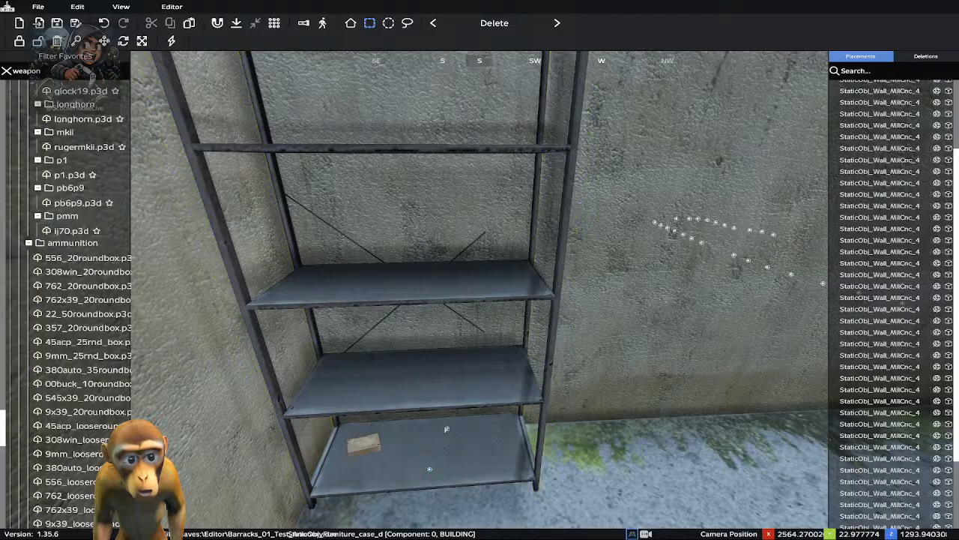
Rotate the 5.56 ammo box on the lowest shelf until its edges run parallel to the shelf
click(448, 429)
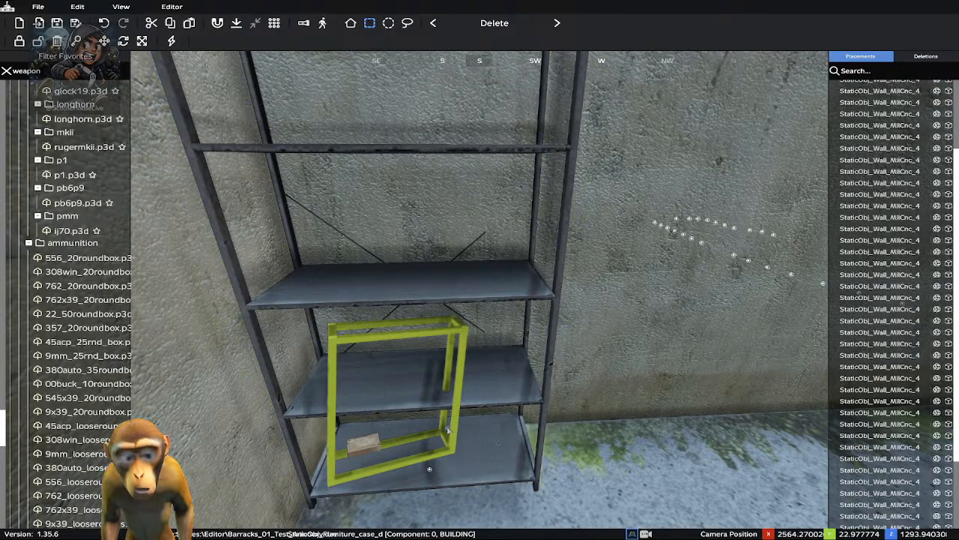
drag(448, 429, 449, 431)
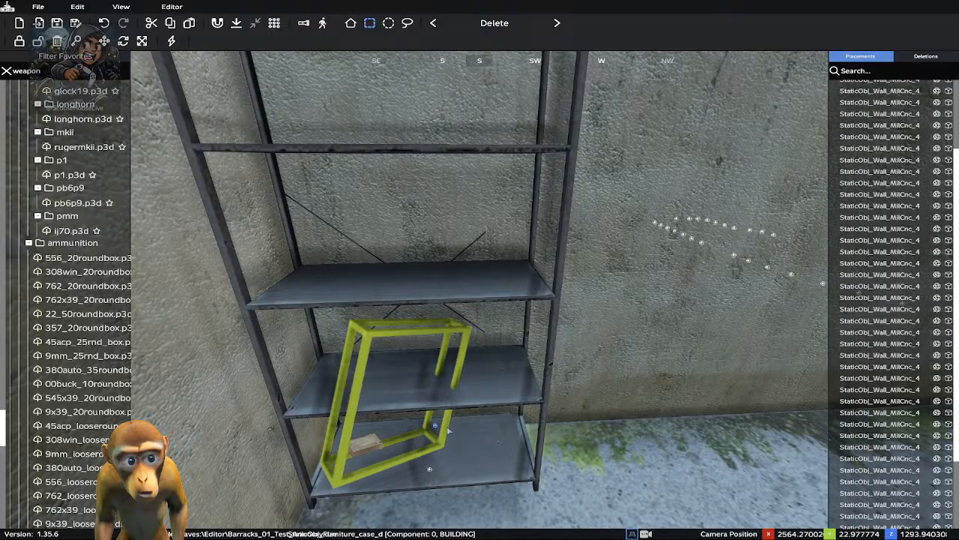
scroll(448, 430, down, 8)
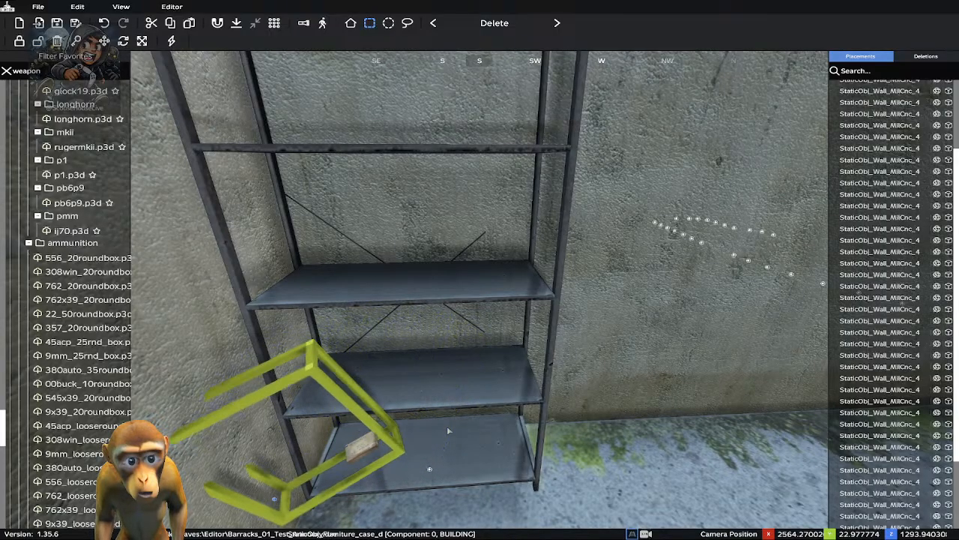
scroll(448, 430, down, 8)
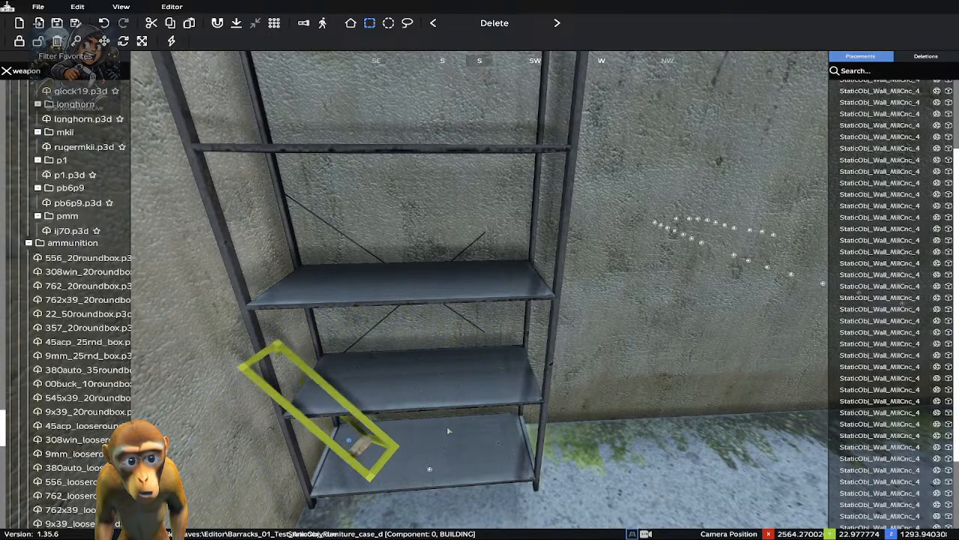
scroll(449, 430, down, 6)
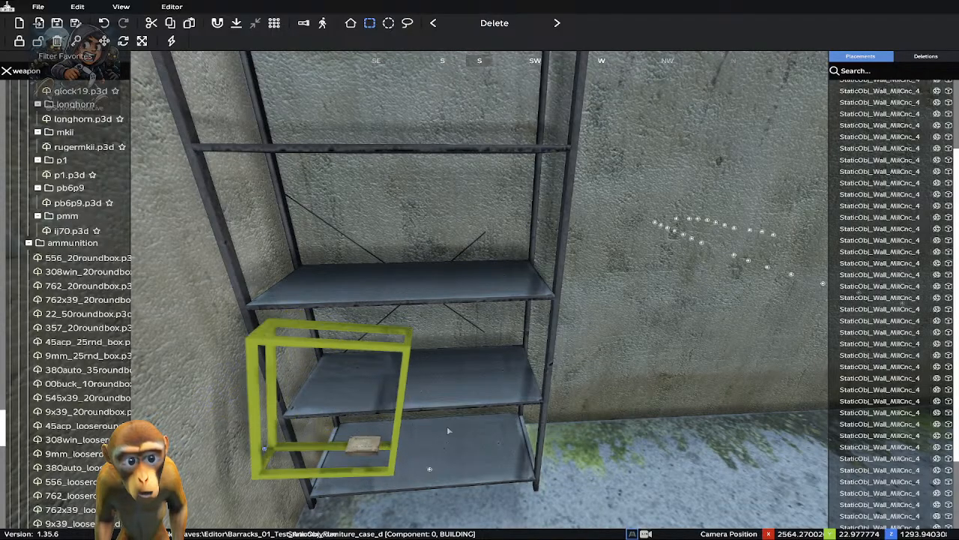
scroll(449, 430, down, 3)
scroll(448, 431, down, 5)
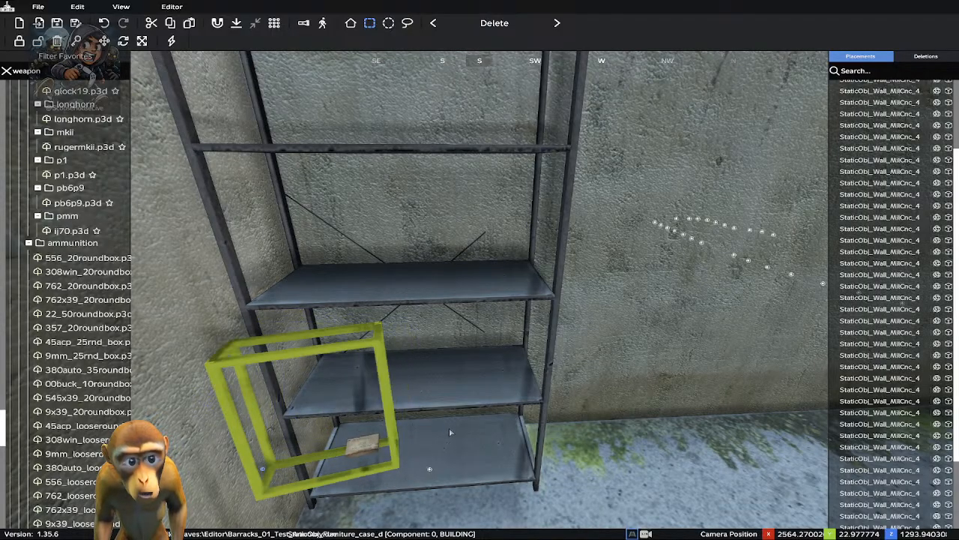
scroll(450, 432, down, 4)
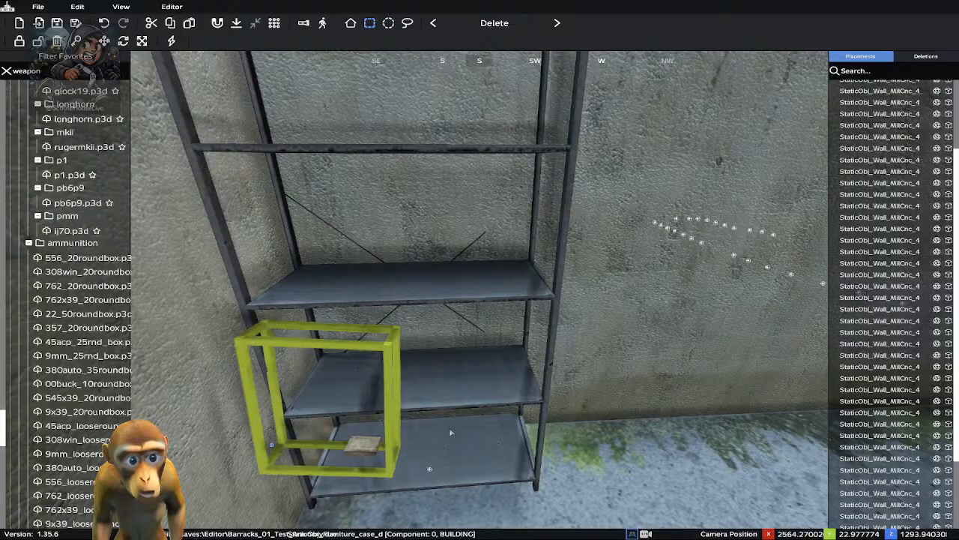
scroll(449, 431, down, 6)
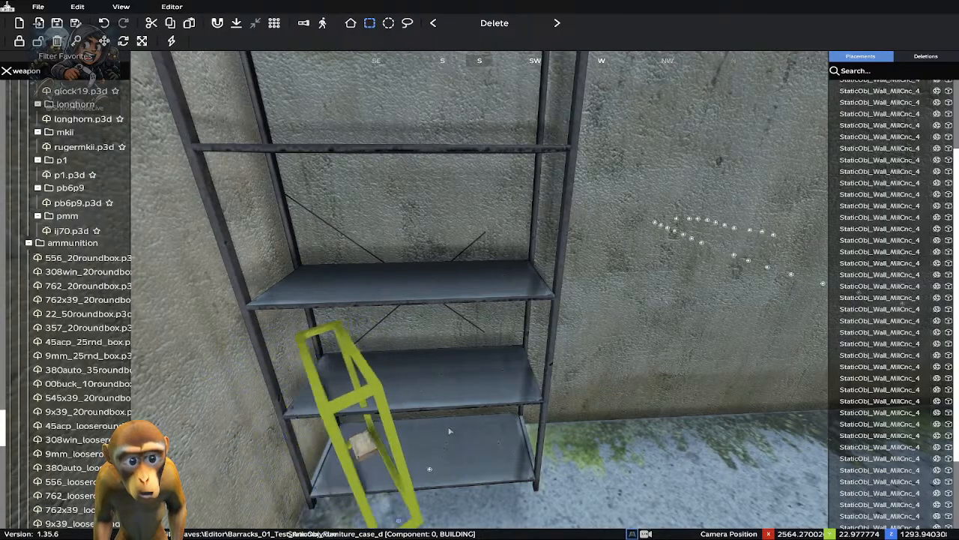
scroll(450, 432, down, 4)
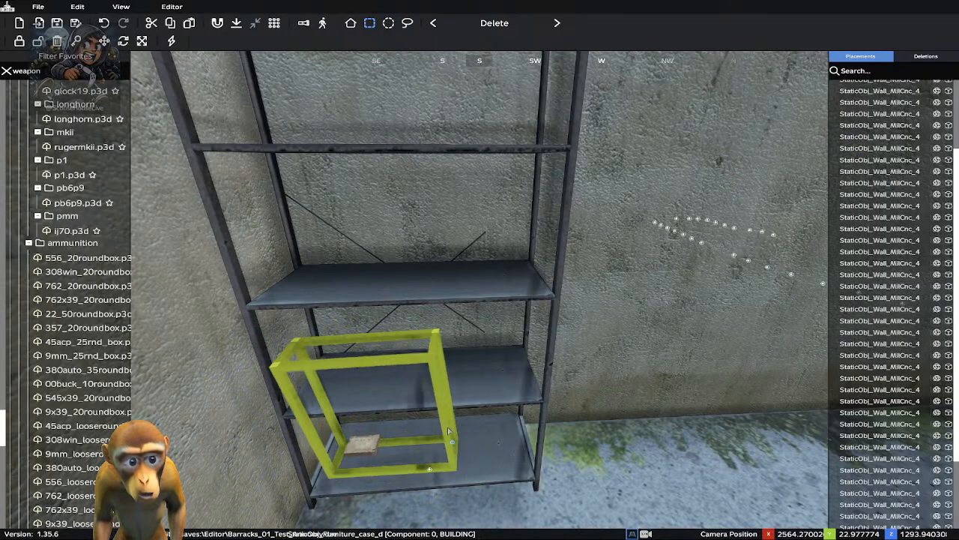
scroll(450, 433, down, 4)
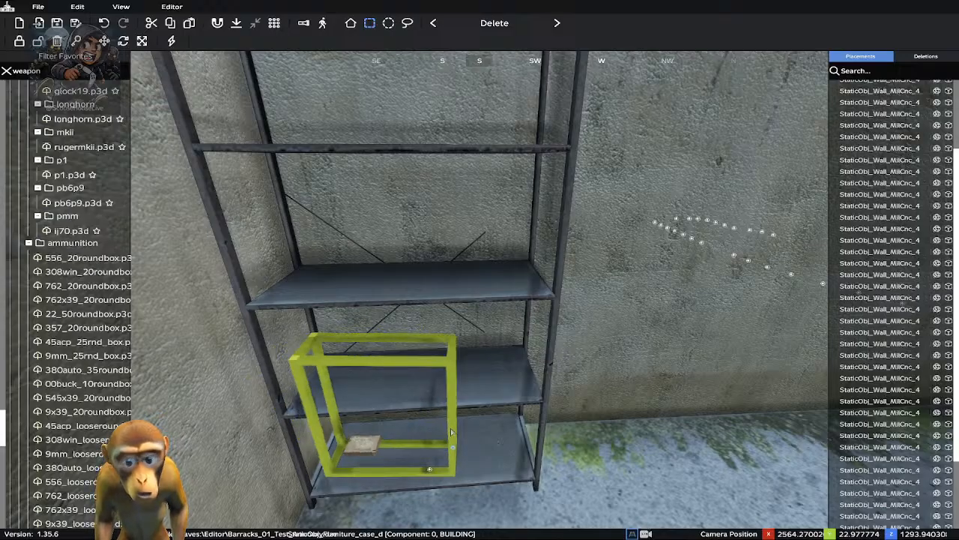
scroll(451, 432, down, 1)
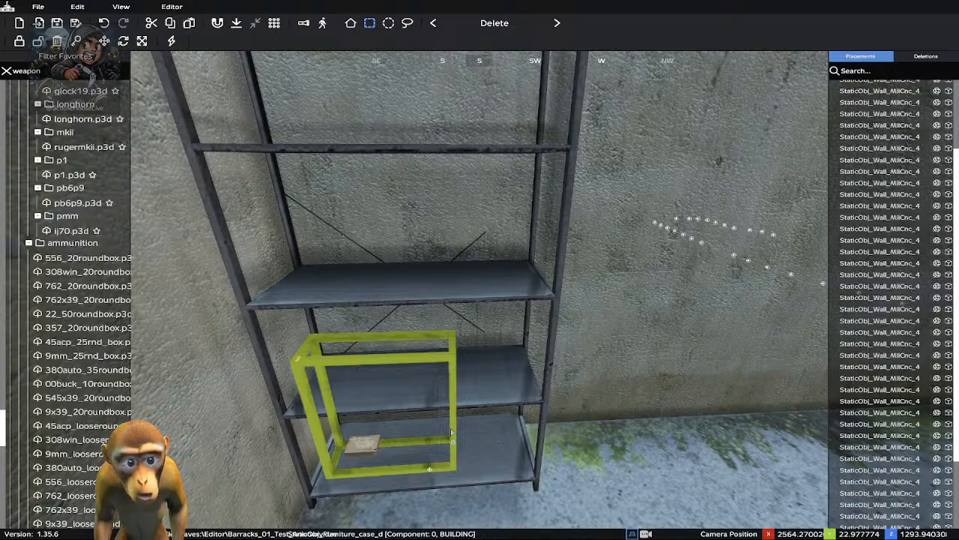
Position the 5.56 ammo box near the left end of the lowest shelf
mouse_move(451, 432)
mouse_down()
mouse_move(426, 414)
mouse_move(438, 401)
mouse_move(425, 482)
mouse_move(443, 433)
mouse_move(443, 448)
mouse_up()
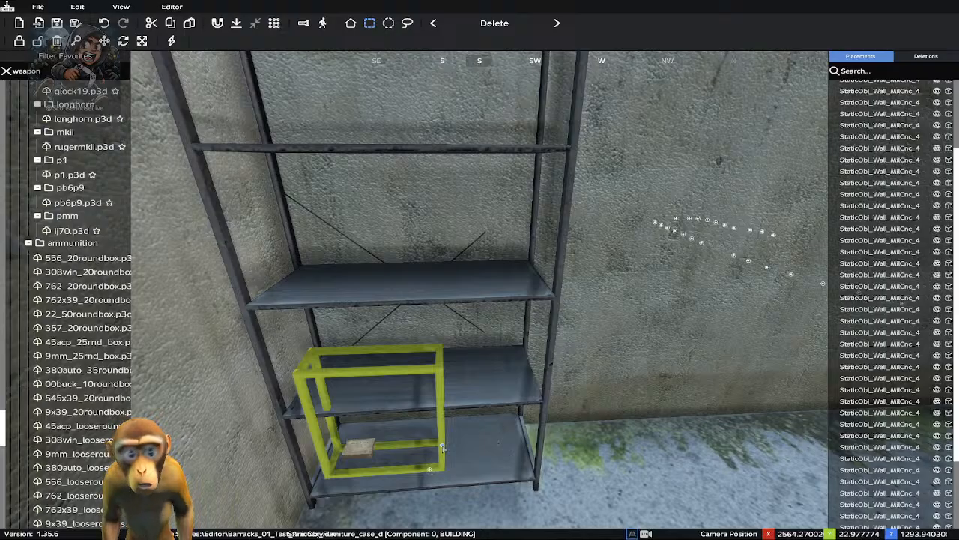
drag(443, 447, 428, 475)
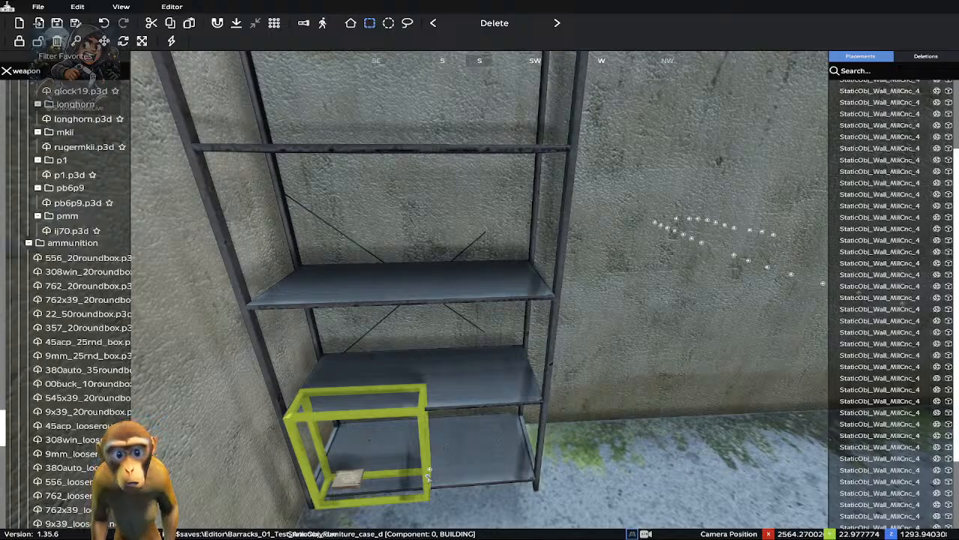
key(s)
key(z)
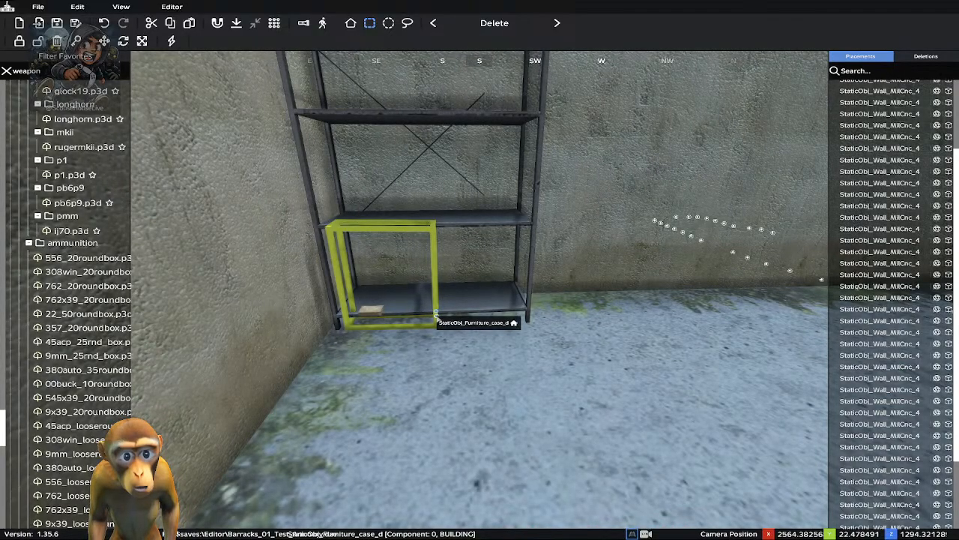
mouse_move(436, 316)
mouse_down()
mouse_move(433, 302)
mouse_move(423, 312)
mouse_move(444, 310)
mouse_move(436, 304)
mouse_up()
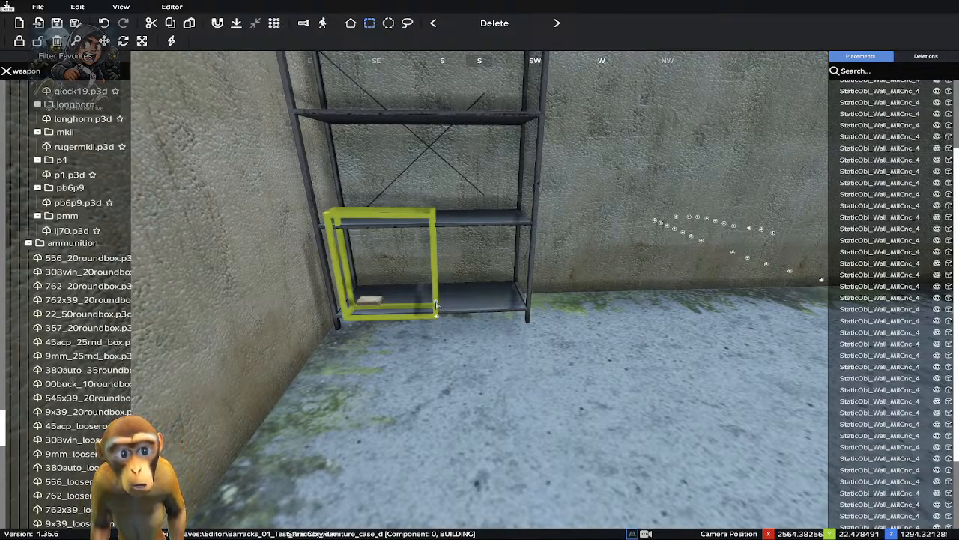
drag(436, 304, 437, 296)
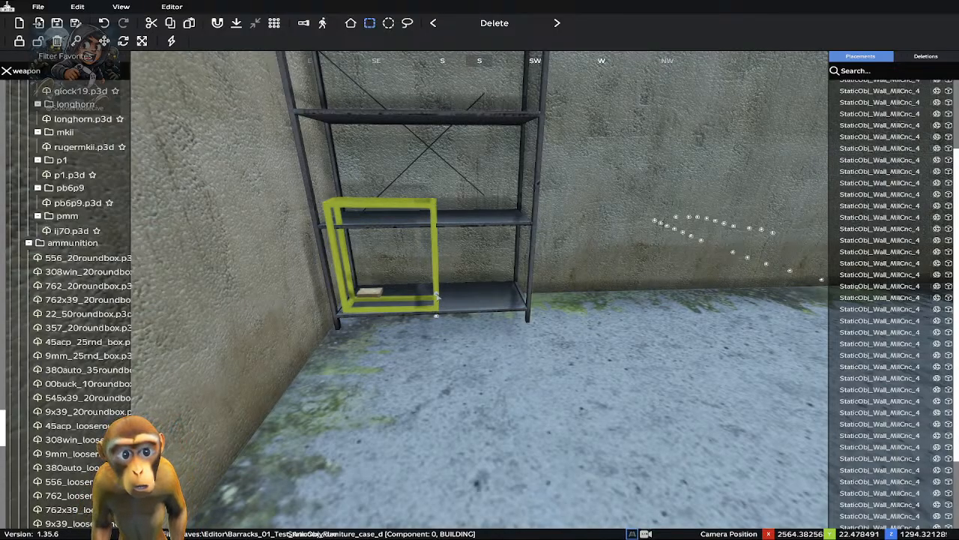
Try scaling the ammo box along its axes at mid-shelf and return it to the shelf's left end
key(1)
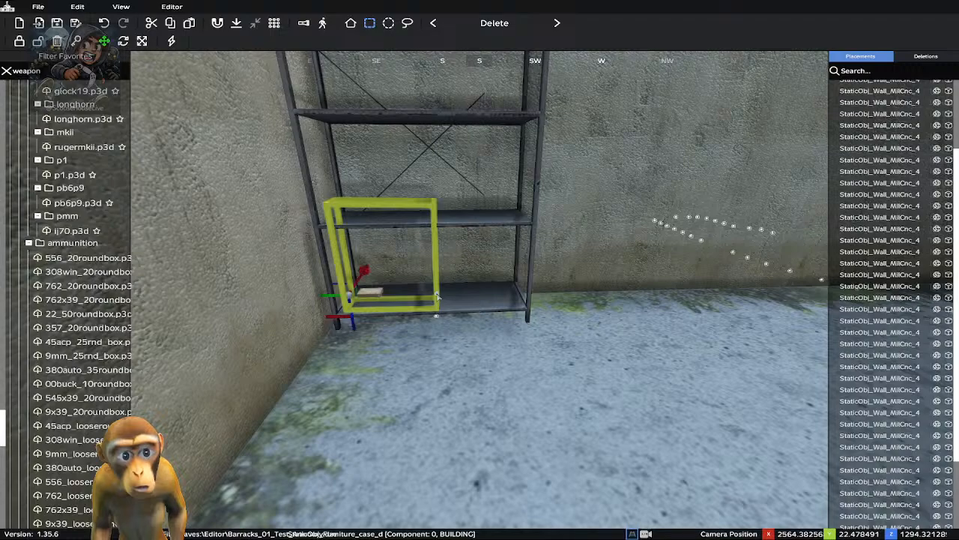
key(2)
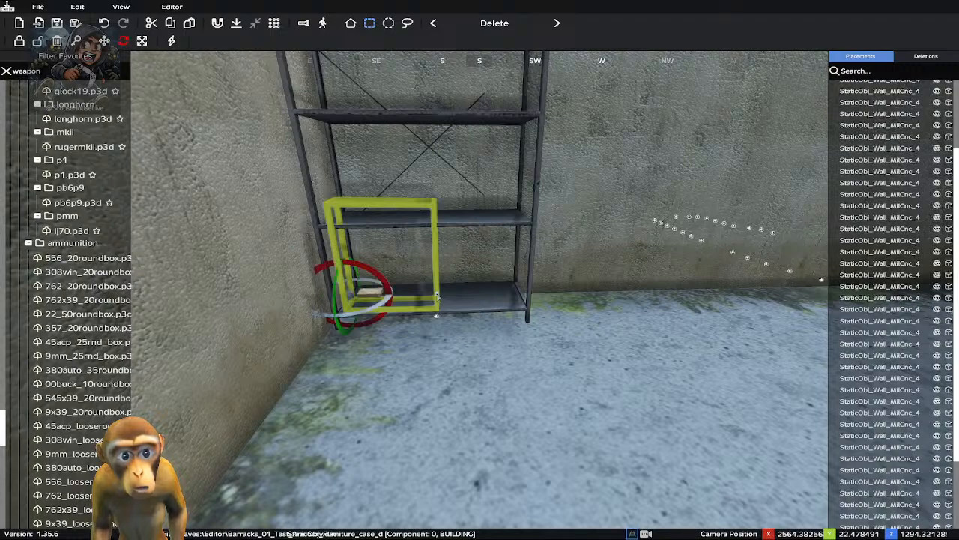
key(3)
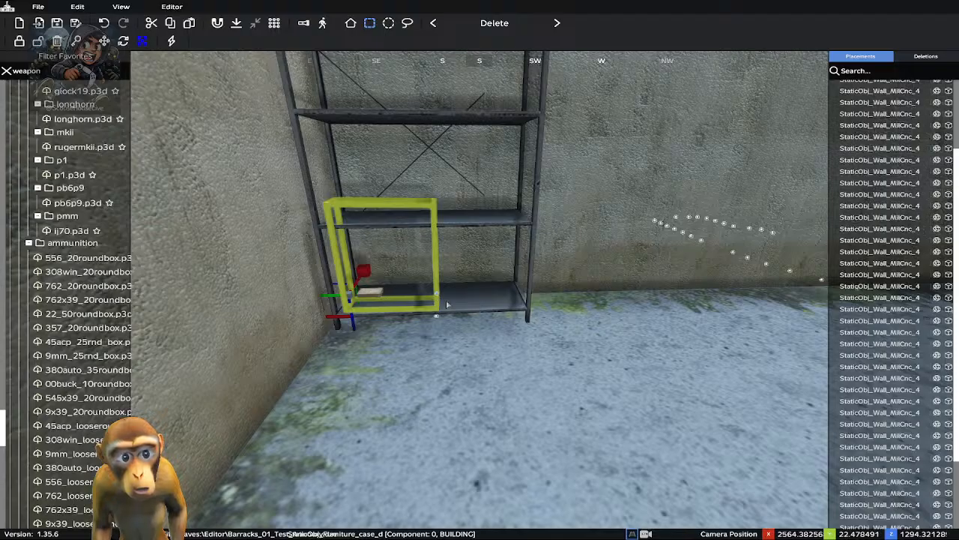
drag(439, 296, 505, 282)
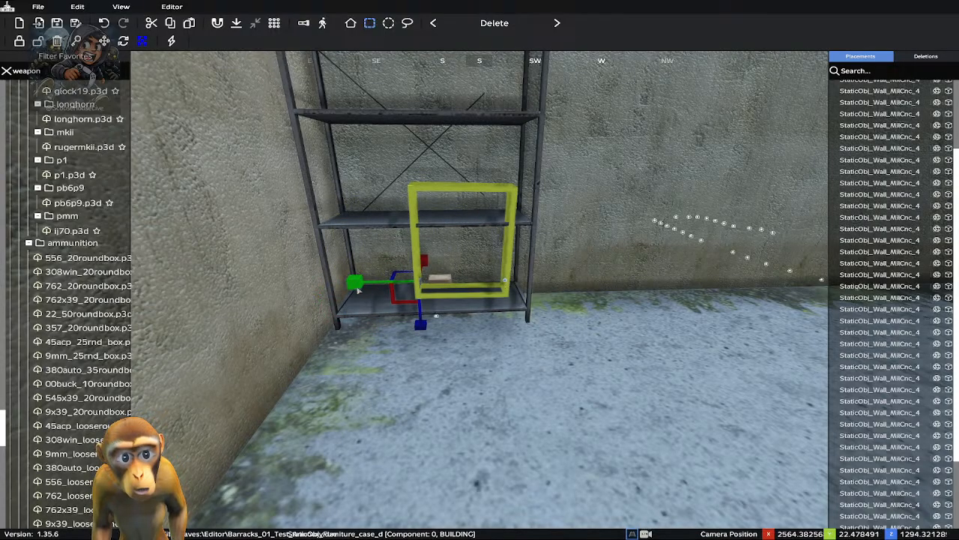
mouse_move(360, 289)
mouse_down()
mouse_move(373, 287)
mouse_move(361, 283)
mouse_up()
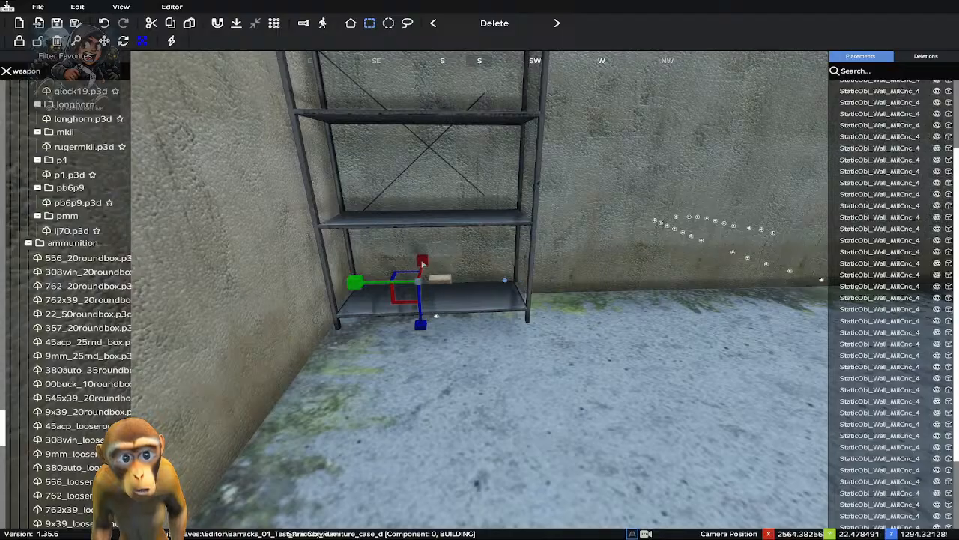
drag(422, 263, 422, 263)
drag(421, 319, 421, 371)
drag(423, 267, 422, 261)
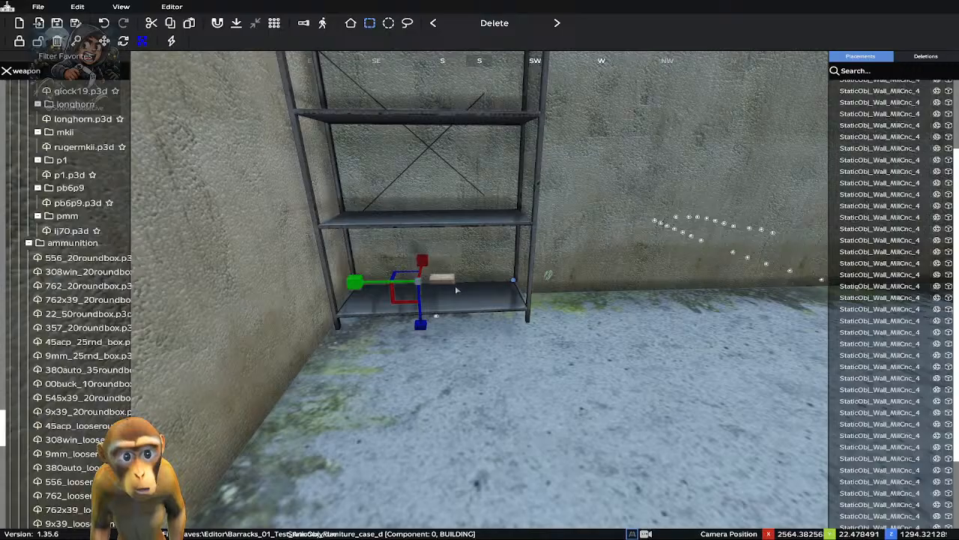
drag(516, 282, 437, 309)
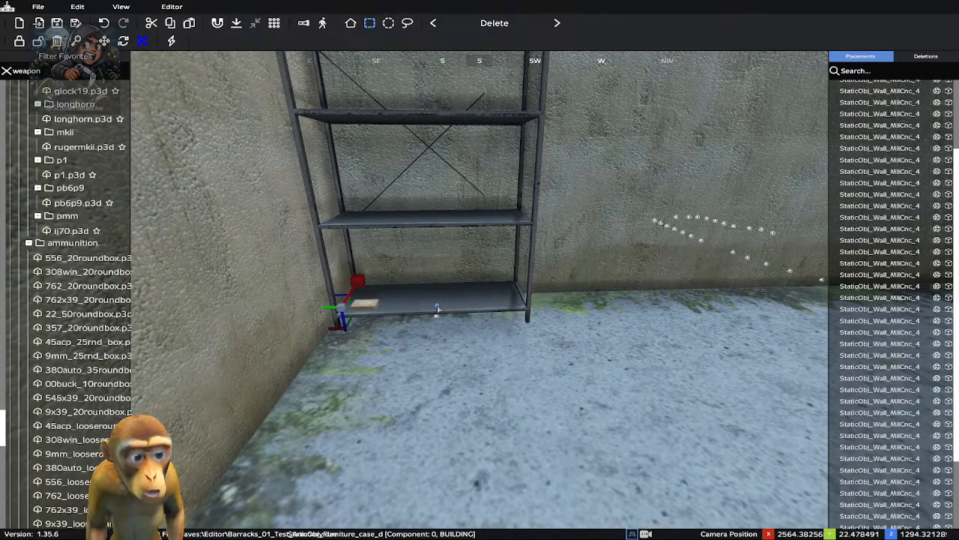
Rotate the ammo box with the rotation gizmo and turn the gizmo off
key(1)
key(2)
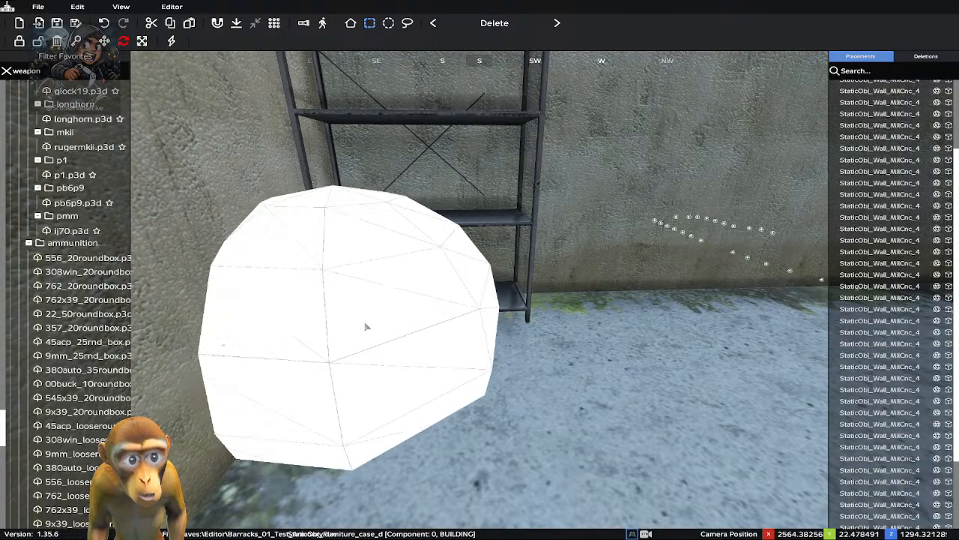
drag(608, 270, 158, 314)
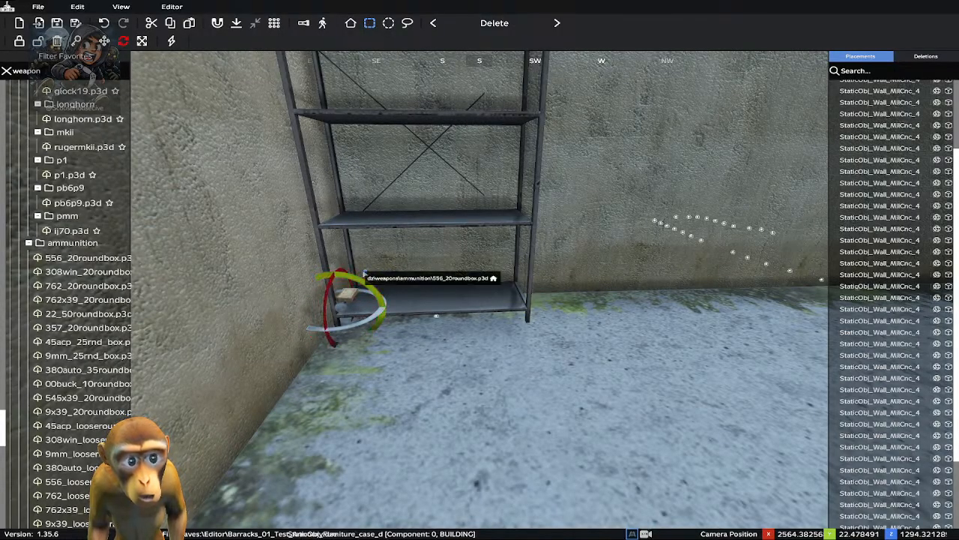
key(3)
key(3)
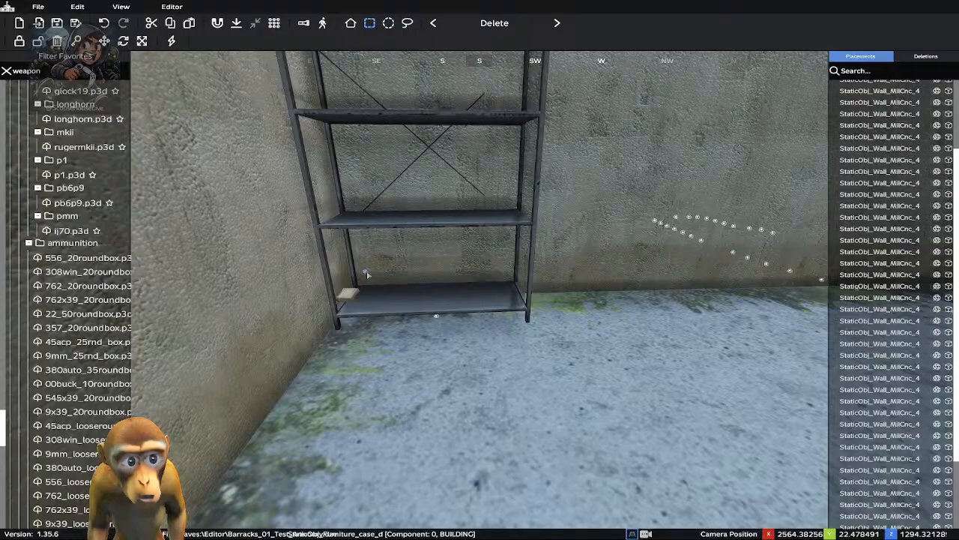
Move the ammo box onto the floor in front of the shelving and turn it about its vertical axis
drag(366, 274, 401, 294)
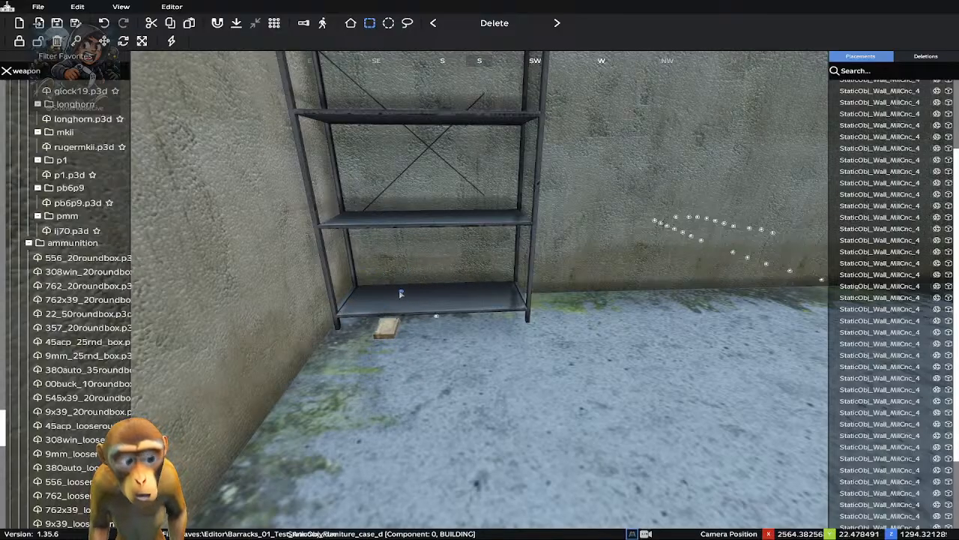
scroll(400, 294, down, 5)
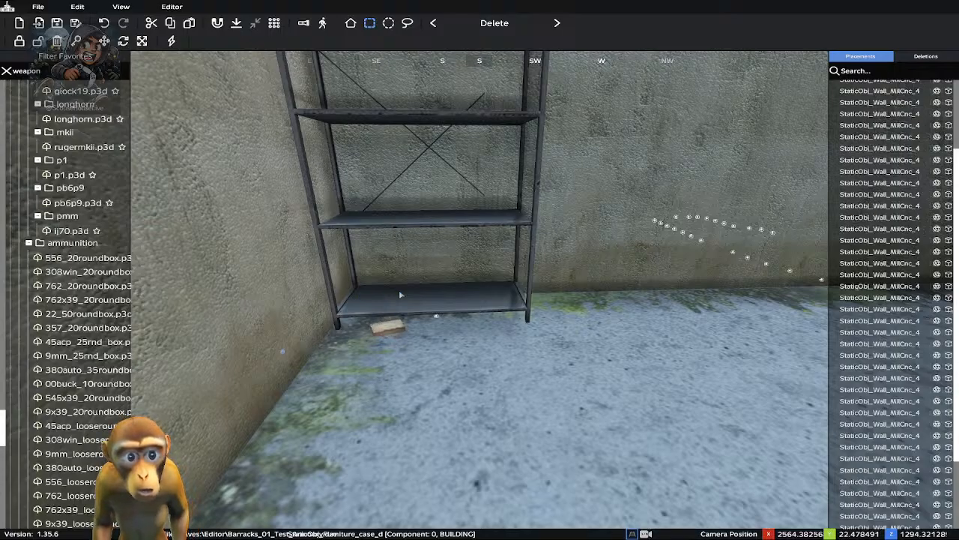
scroll(401, 294, down, 3)
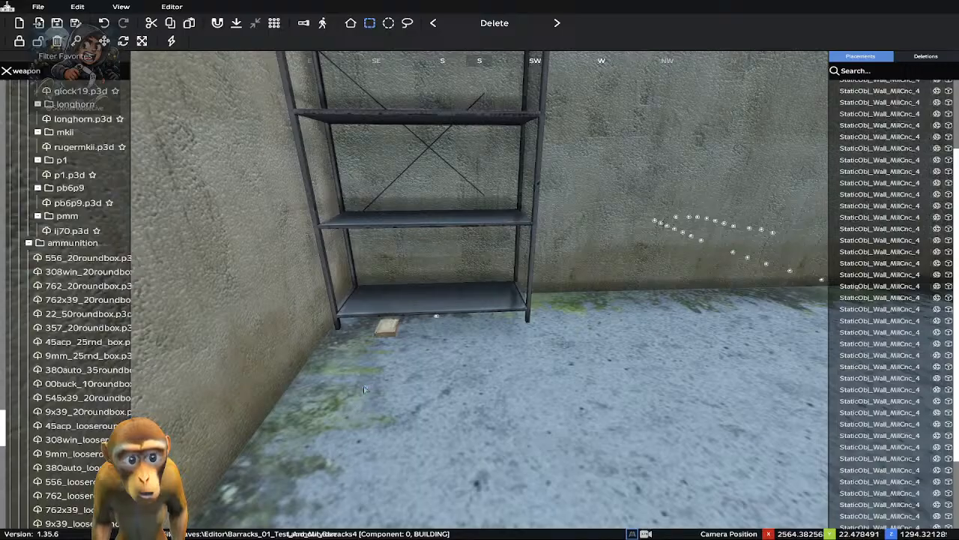
Set the ammo box flat in the back left corner of the lowest shelf, short side facing the front
key(Delete)
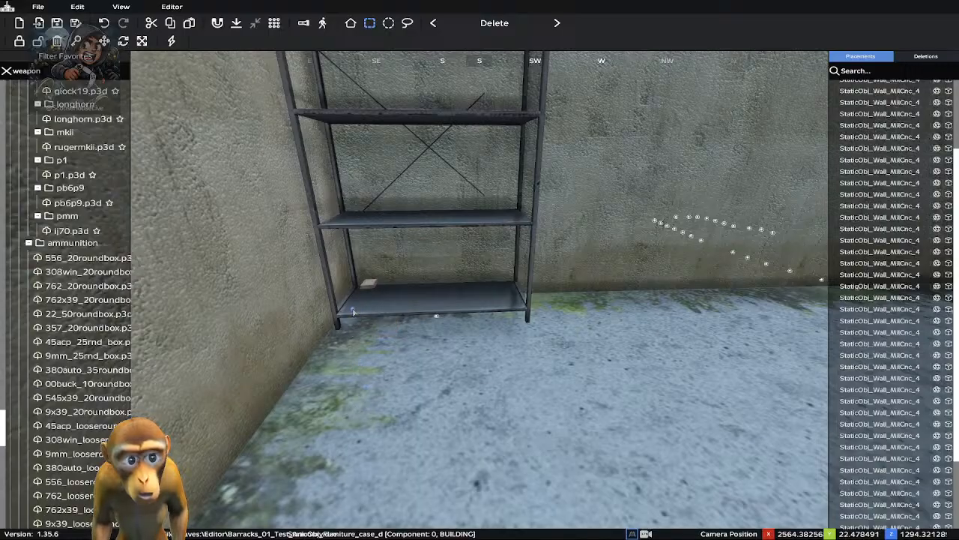
click(351, 311)
drag(351, 313, 352, 317)
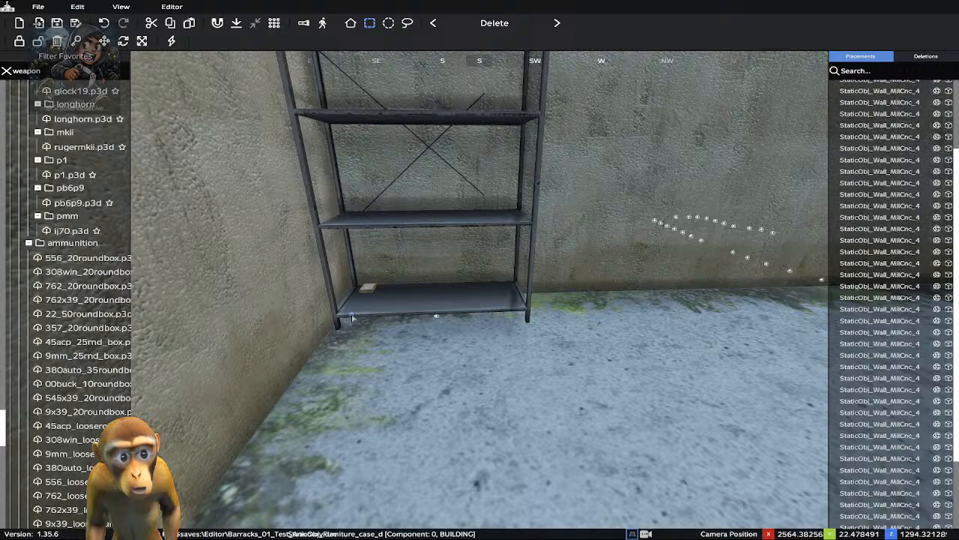
right_click(352, 317)
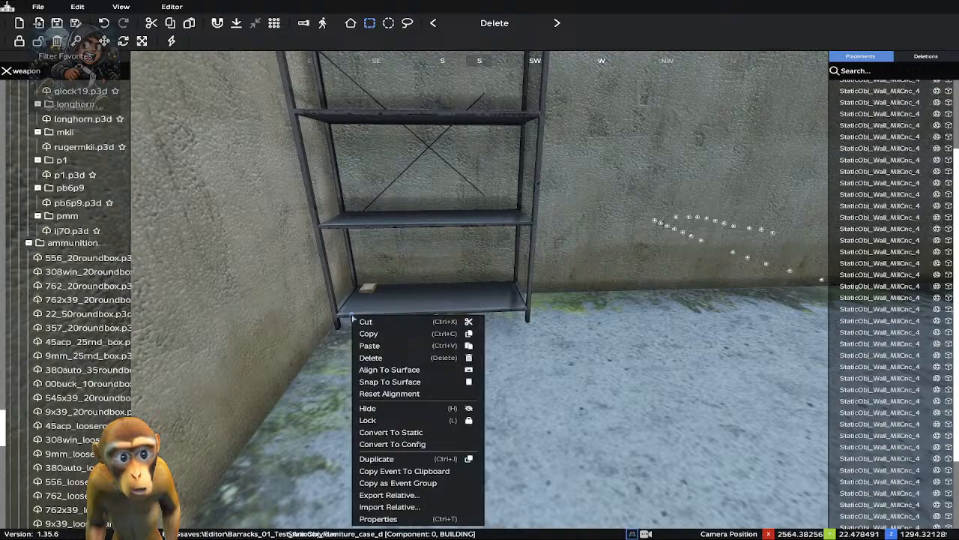
click(349, 320)
click(352, 316)
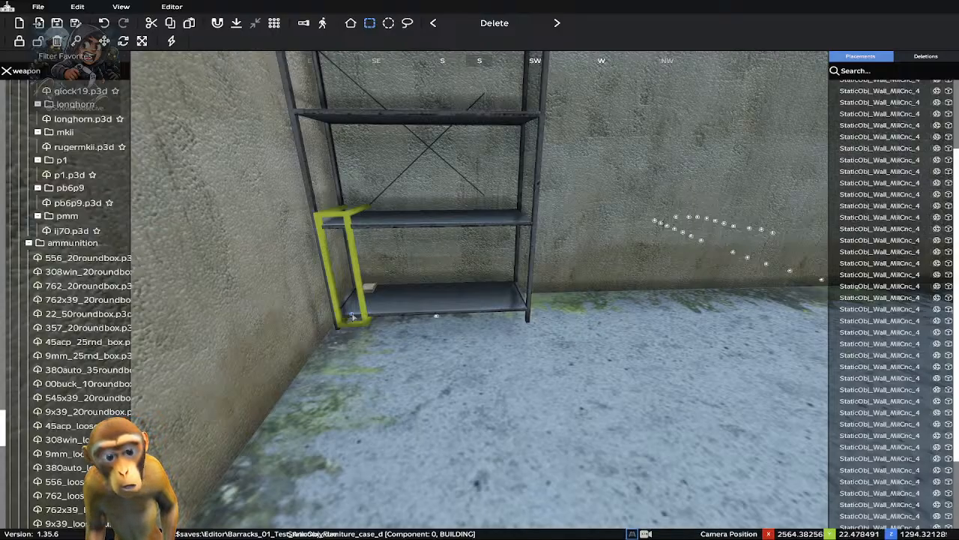
Duplicate the ammo box twice to form an evenly spaced row of three along the back of the lowest shelf
drag(352, 317, 376, 315)
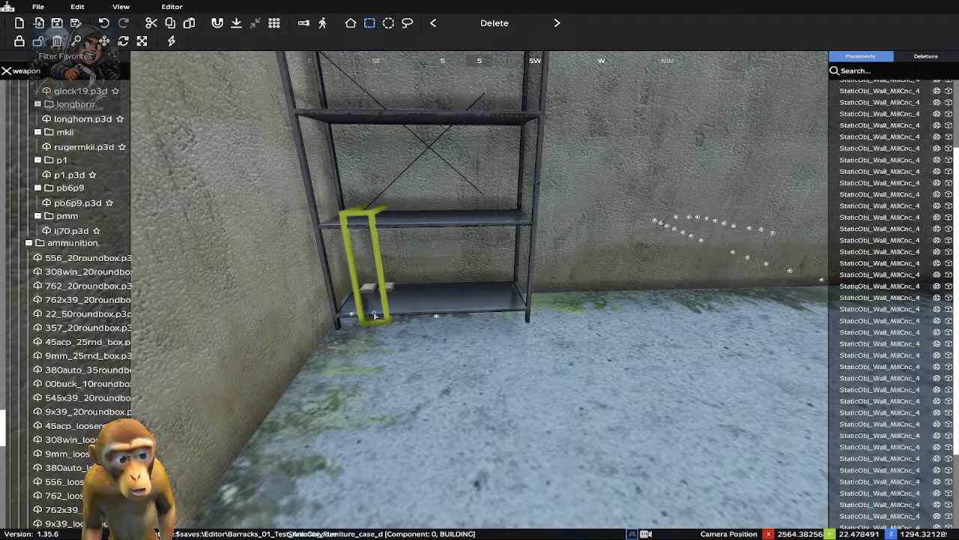
drag(375, 316, 399, 315)
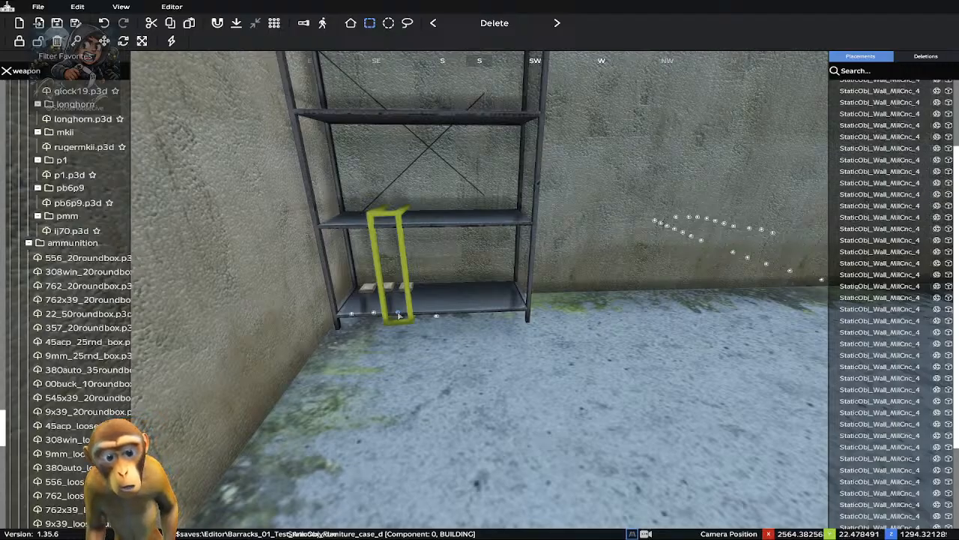
Duplicate the end ammo box twice more, extending the evenly spaced row on the lowest shelf to five boxes
drag(399, 315, 422, 316)
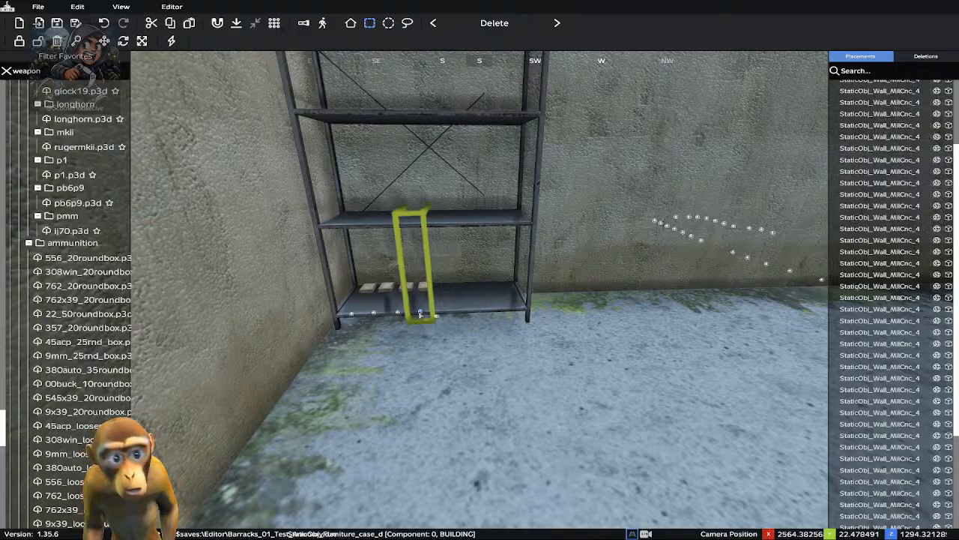
drag(420, 317, 437, 316)
click(418, 343)
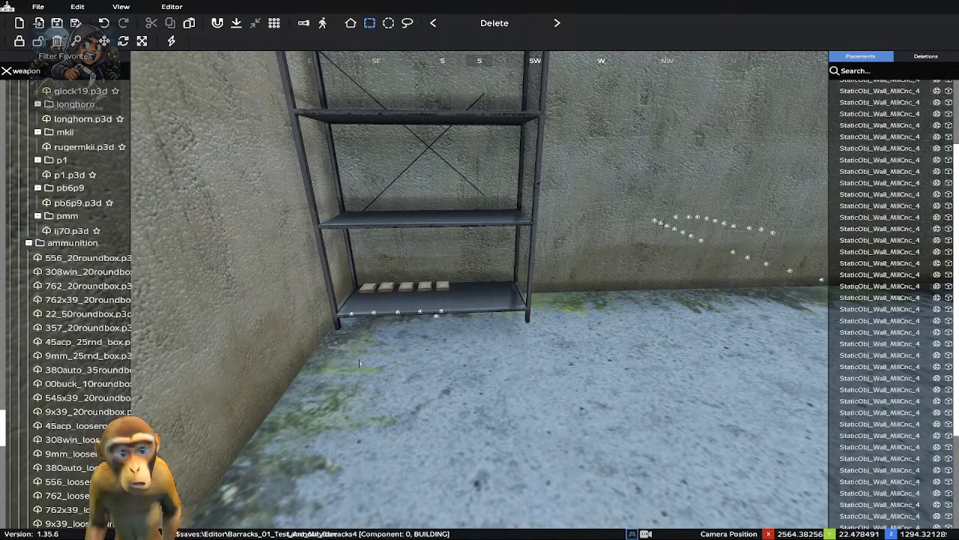
Try to nudge the ammo box nearest the corner into line with the rest of the row on the lowest shelf
click(352, 315)
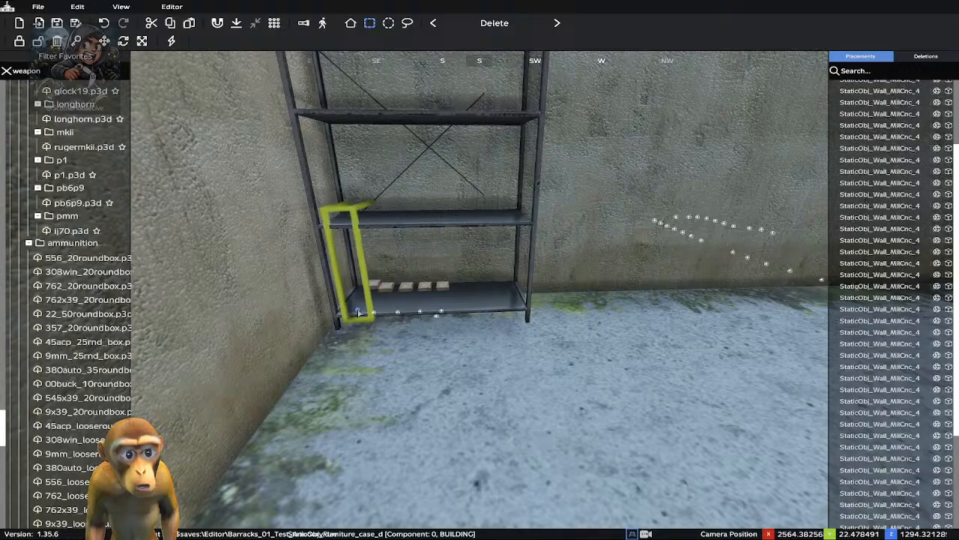
drag(356, 314, 352, 314)
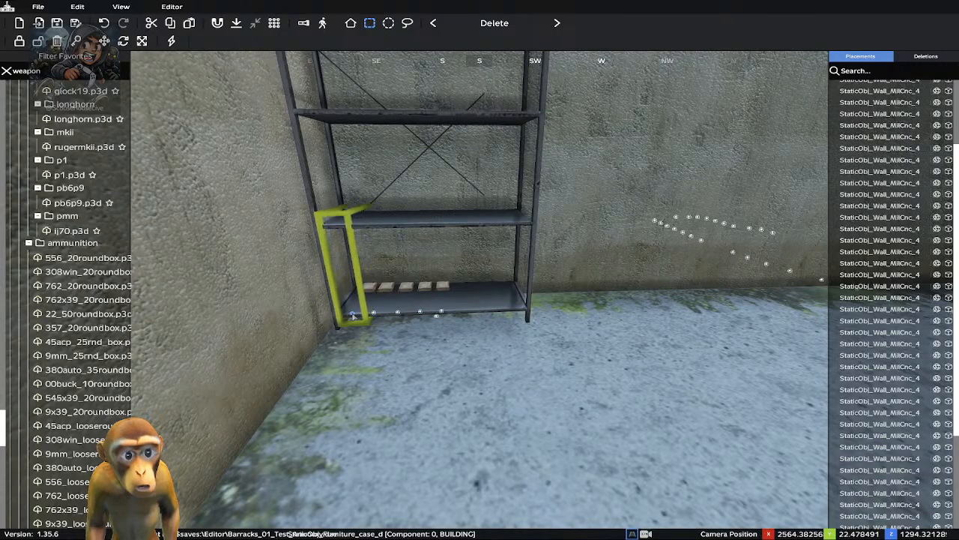
click(404, 352)
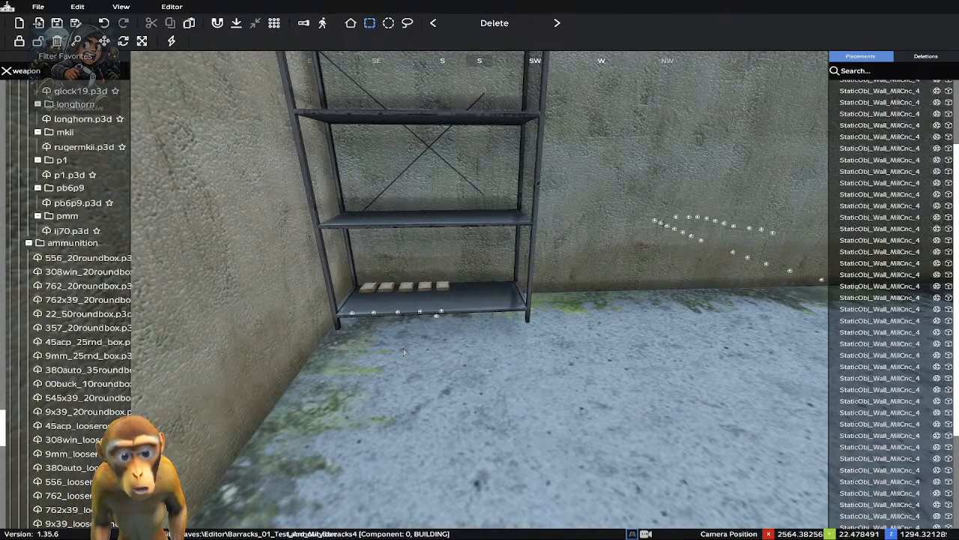
click(353, 315)
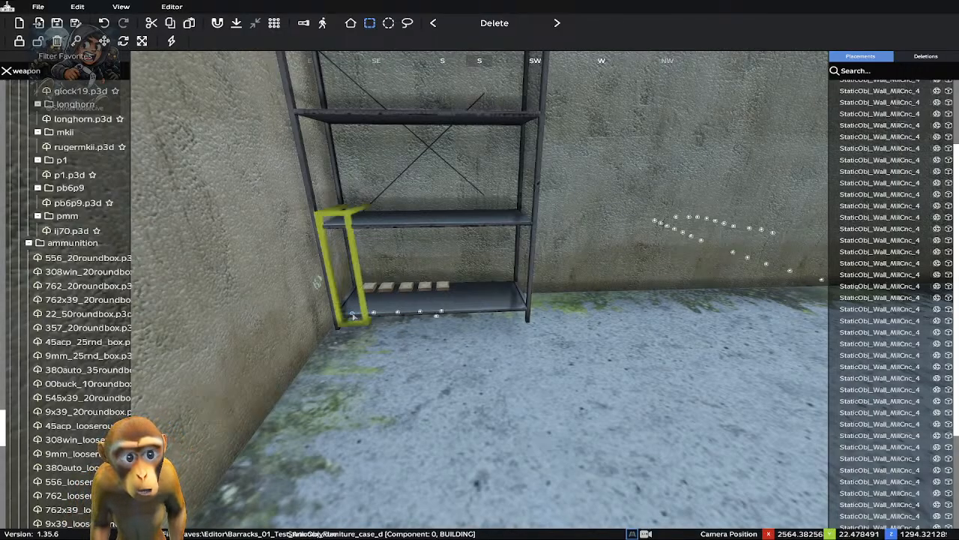
Teleport the player character away from the shelving and out onto the paving beside the barracks
middle_click(353, 315)
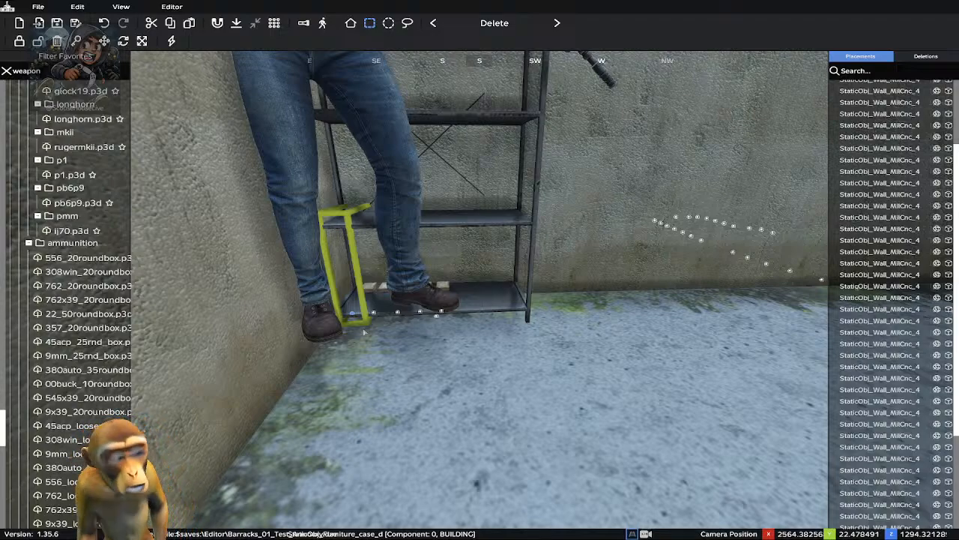
key(q)
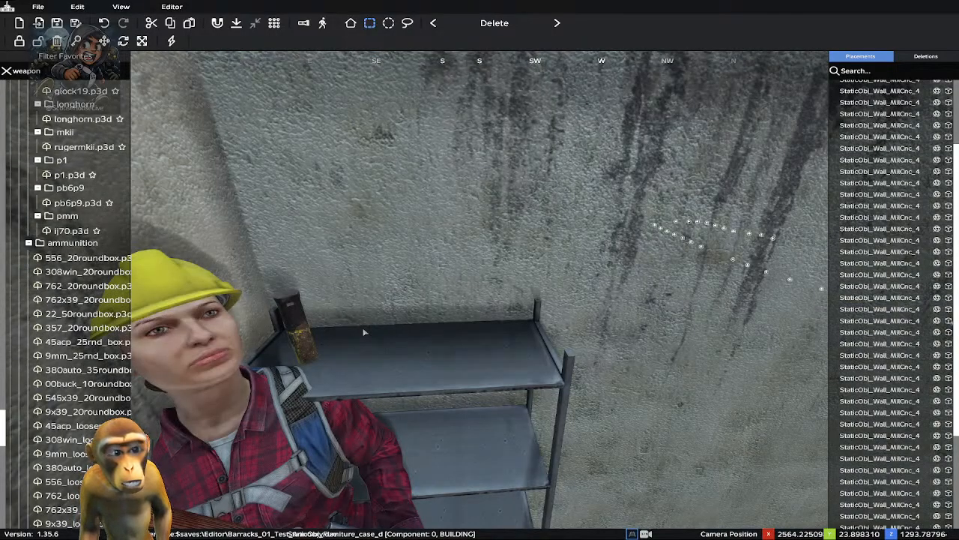
right_drag(527, 310, 443, 342)
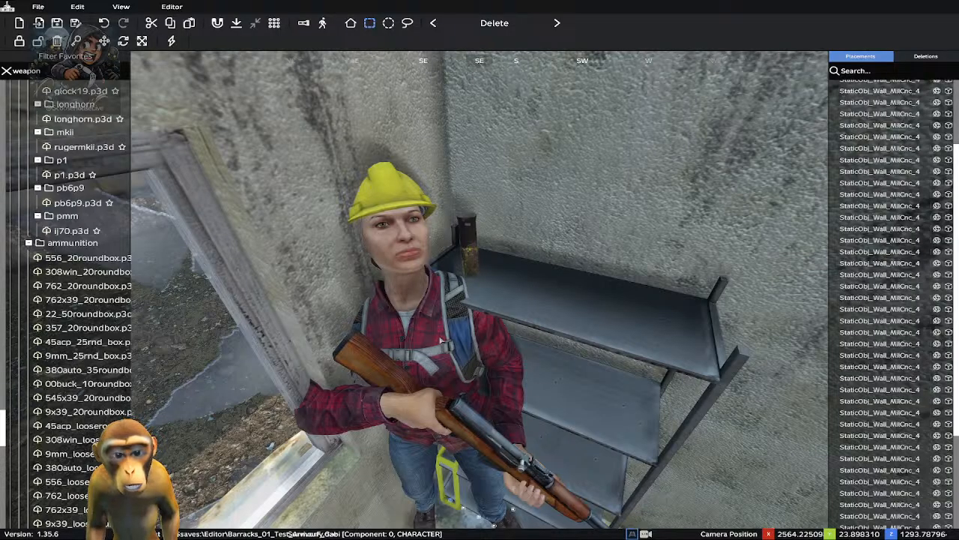
key(t)
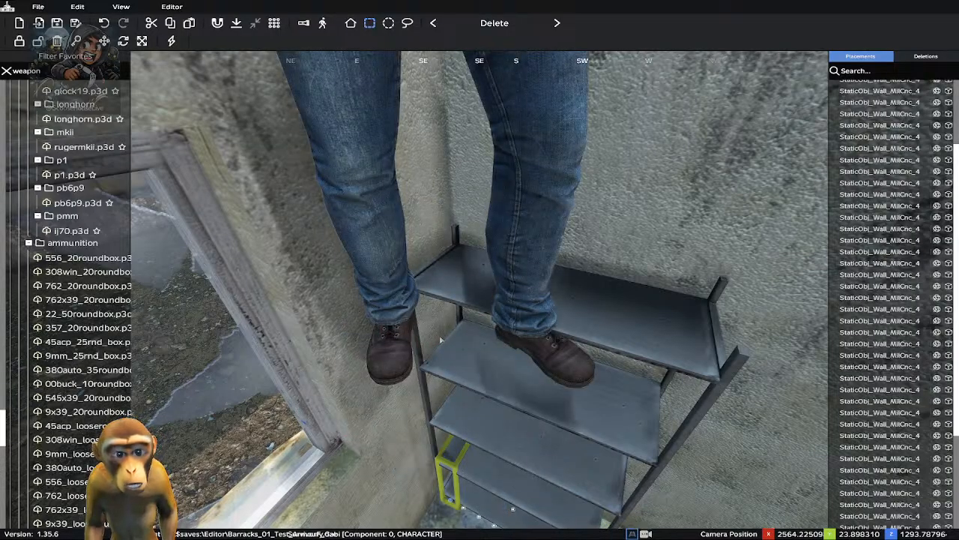
right_drag(441, 340, 598, 278)
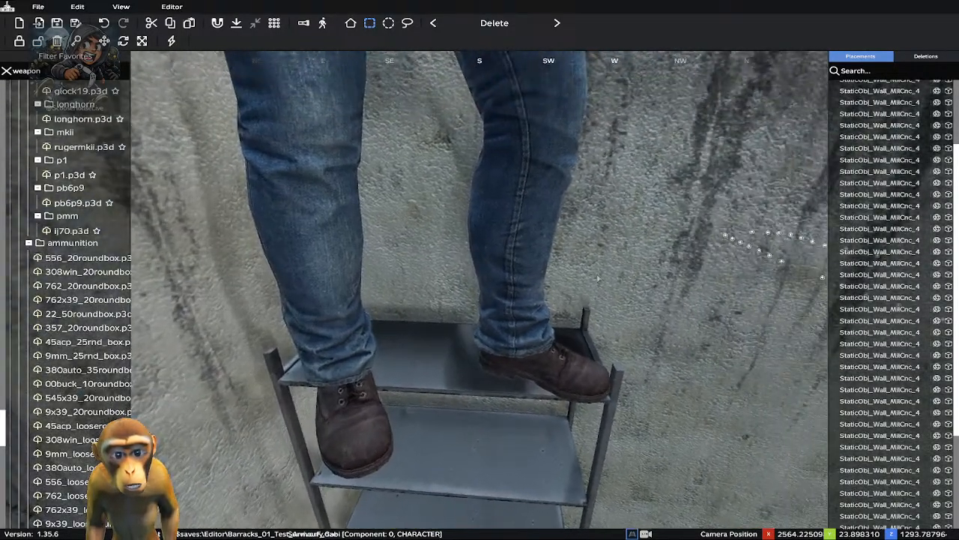
key(t)
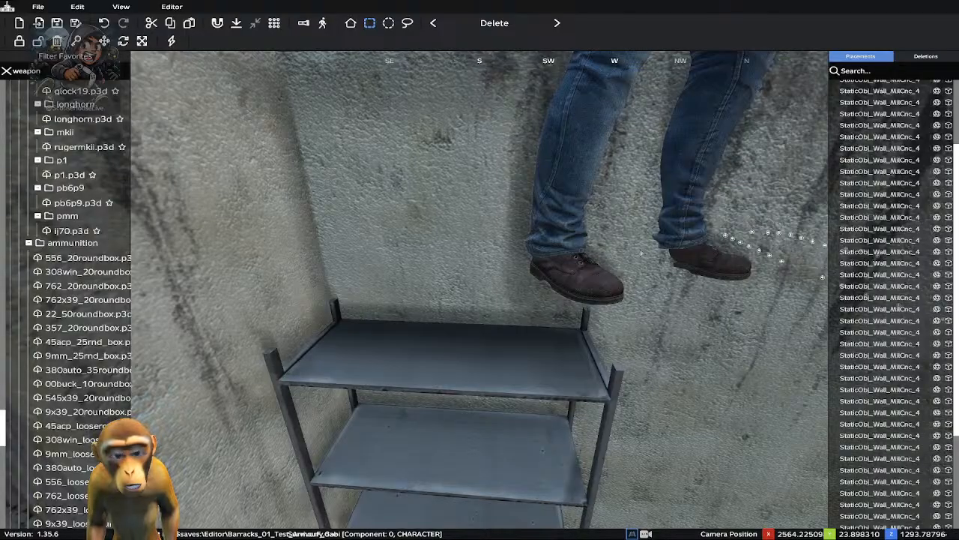
key(t)
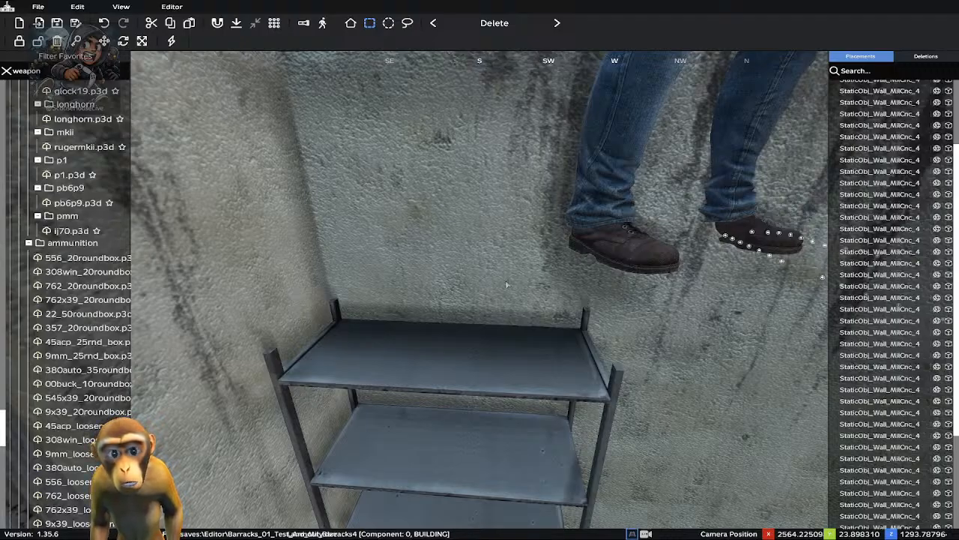
middle_drag(506, 284, 514, 261)
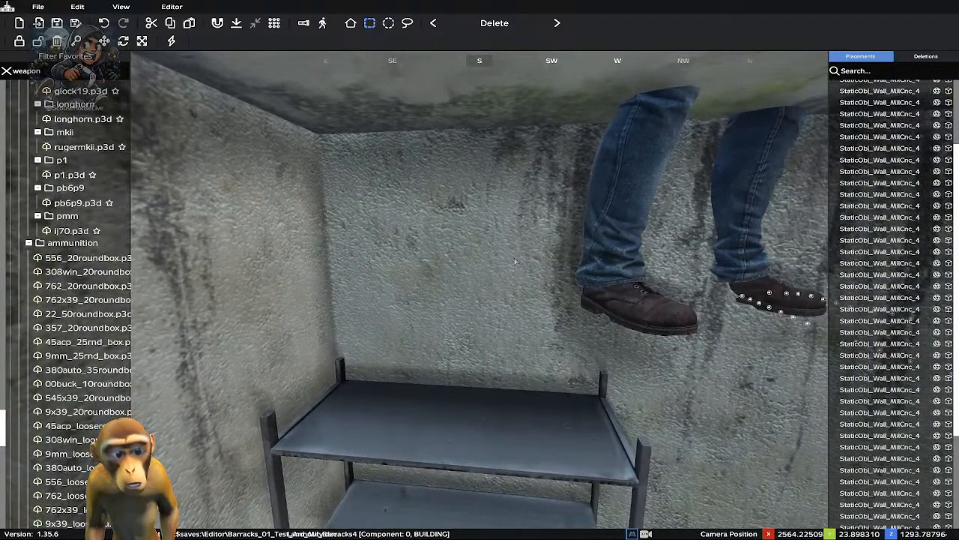
key(shift+q)
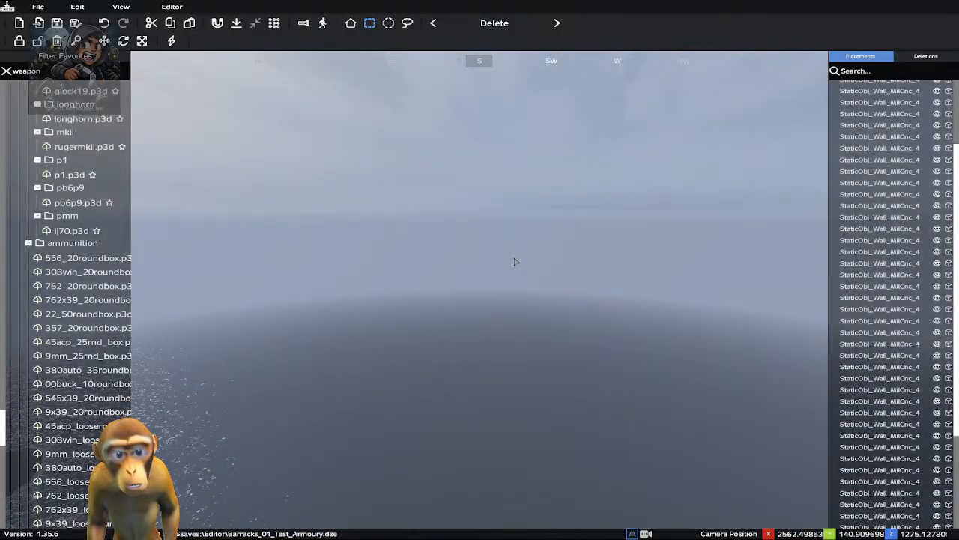
middle_drag(514, 261, 283, 369)
key(w)
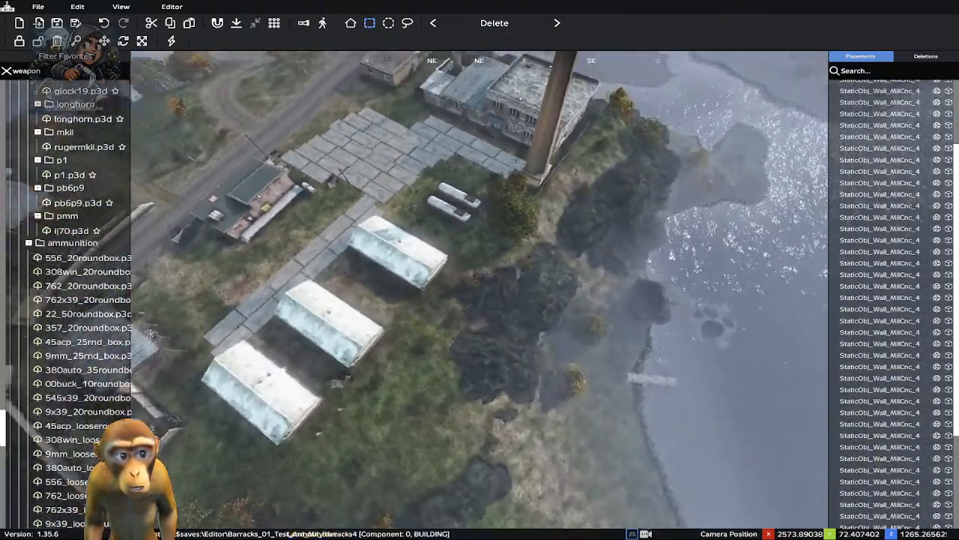
key(w)
middle_drag(442, 279, 248, 299)
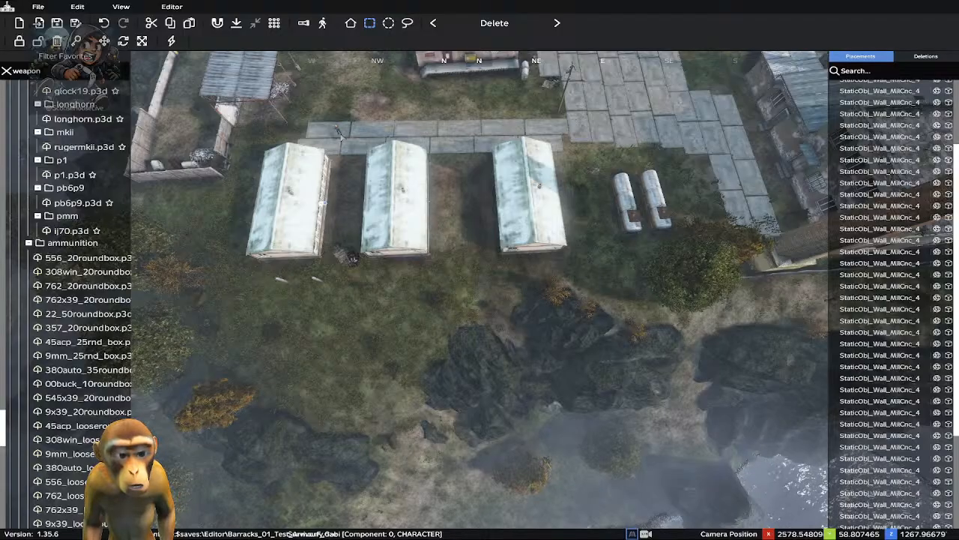
click(323, 203)
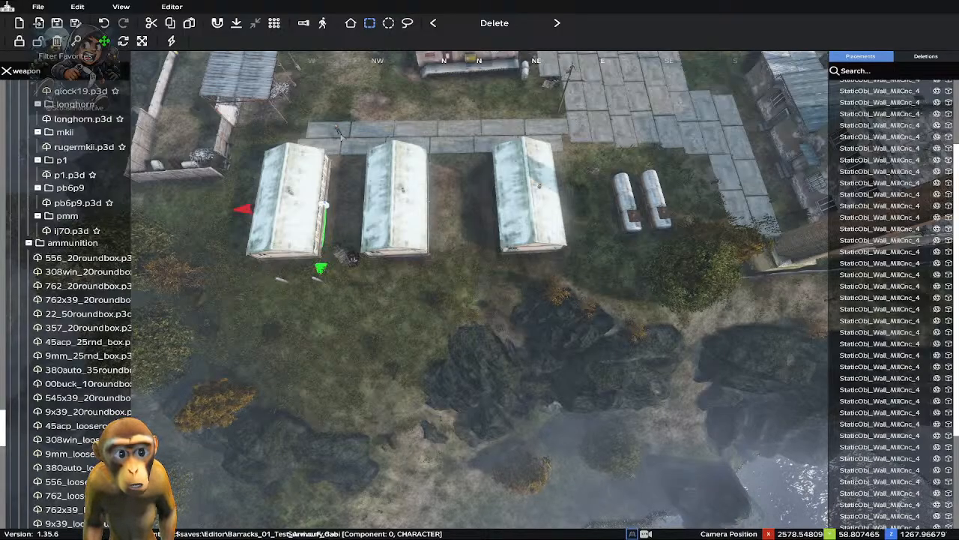
key(Tab)
key(Tab)
key(Tab)
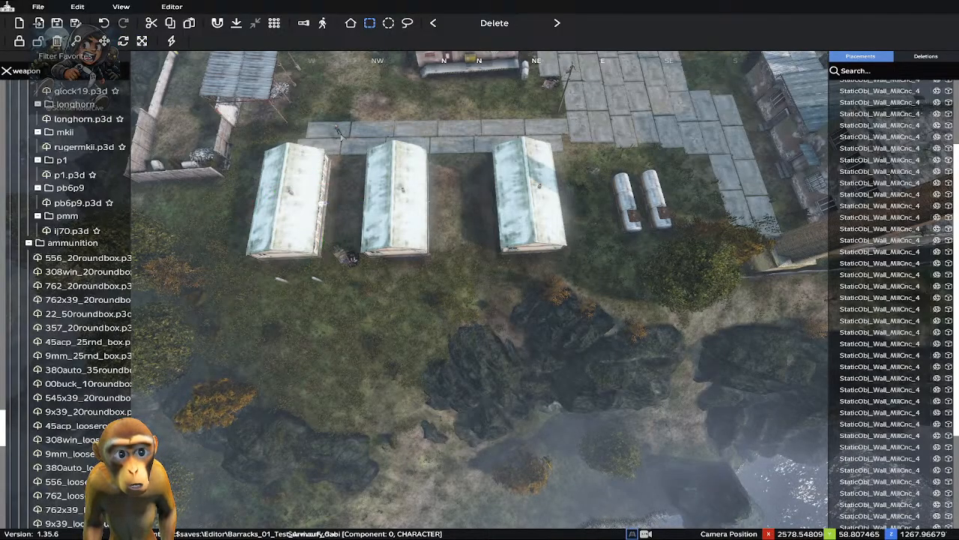
Return the view from outside to the shelving in the barracks room and locate the stray ammo box beside it
key(w)
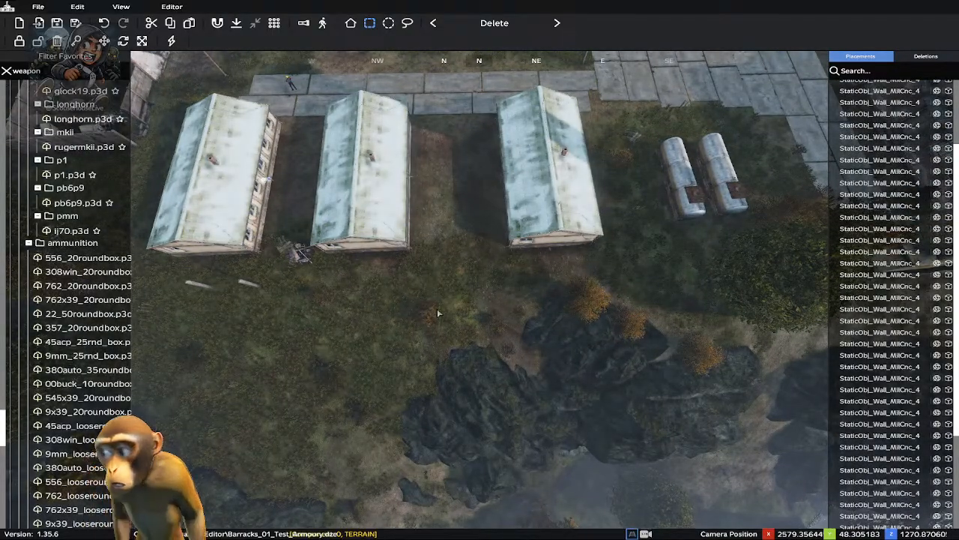
right_drag(389, 278, 400, 212)
key(w)
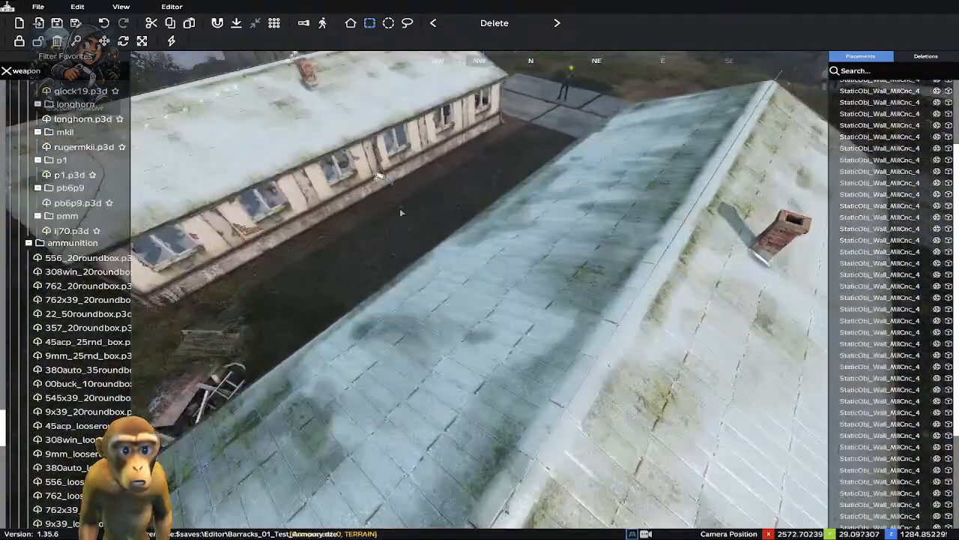
right_drag(429, 166, 404, 96)
key(w)
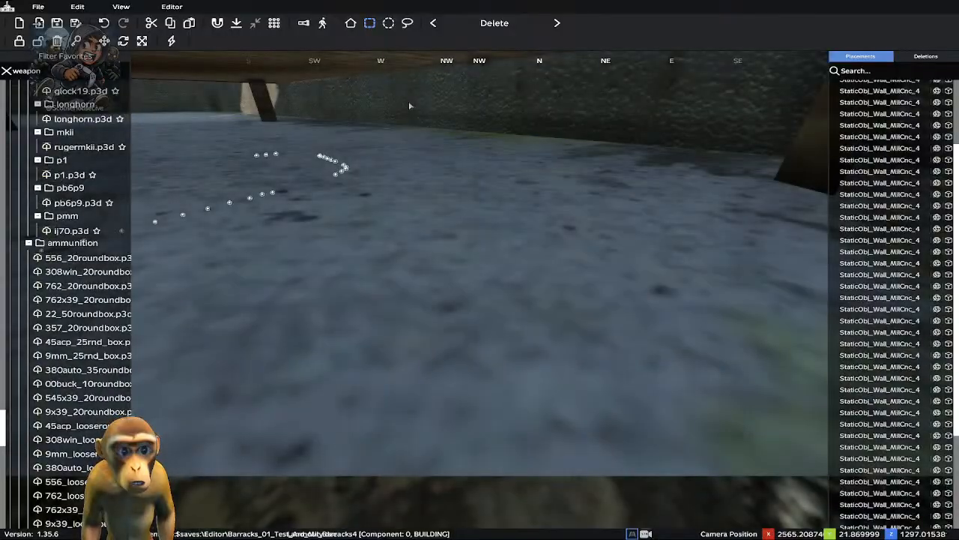
key(q)
key(w)
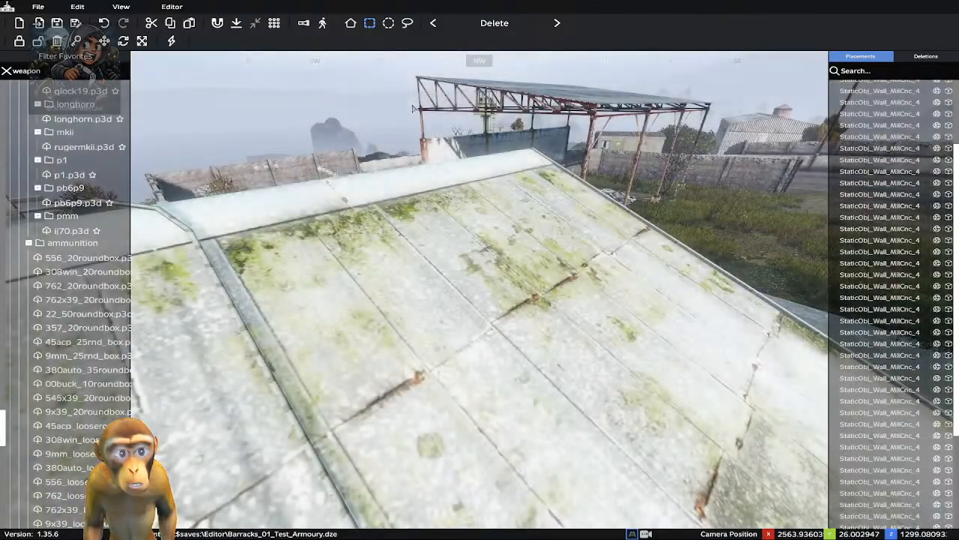
key(w)
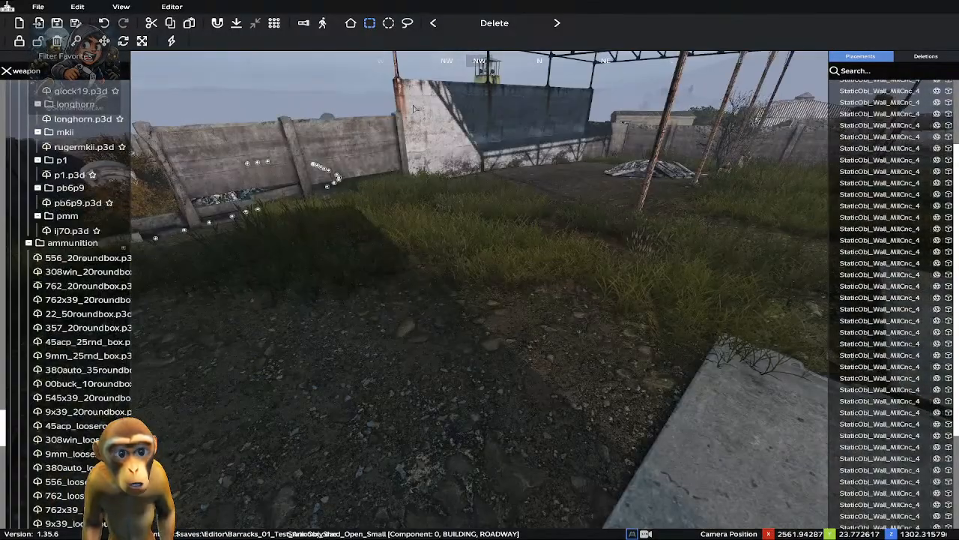
right_drag(412, 110, 603, 150)
key(w)
right_drag(401, 197, 423, 94)
key(w)
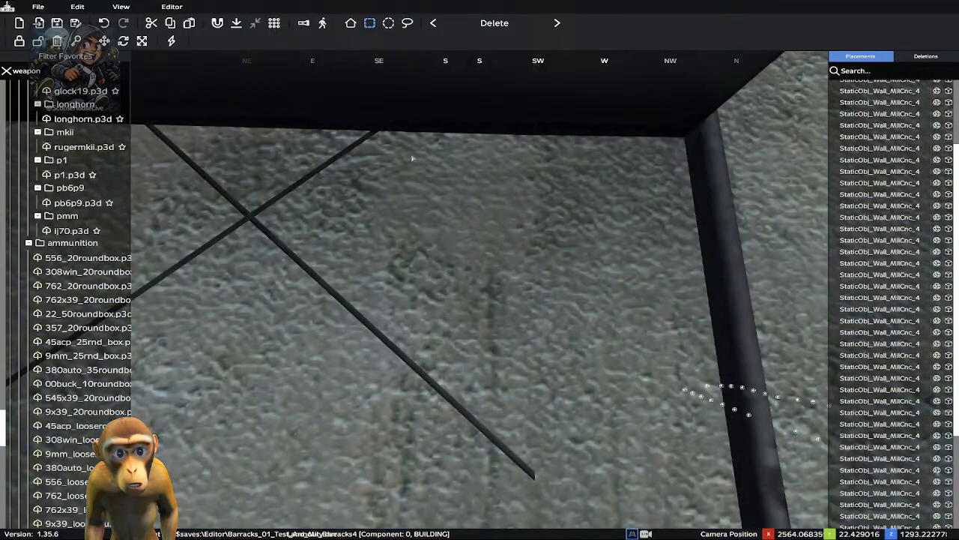
right_drag(413, 158, 468, 252)
key(a)
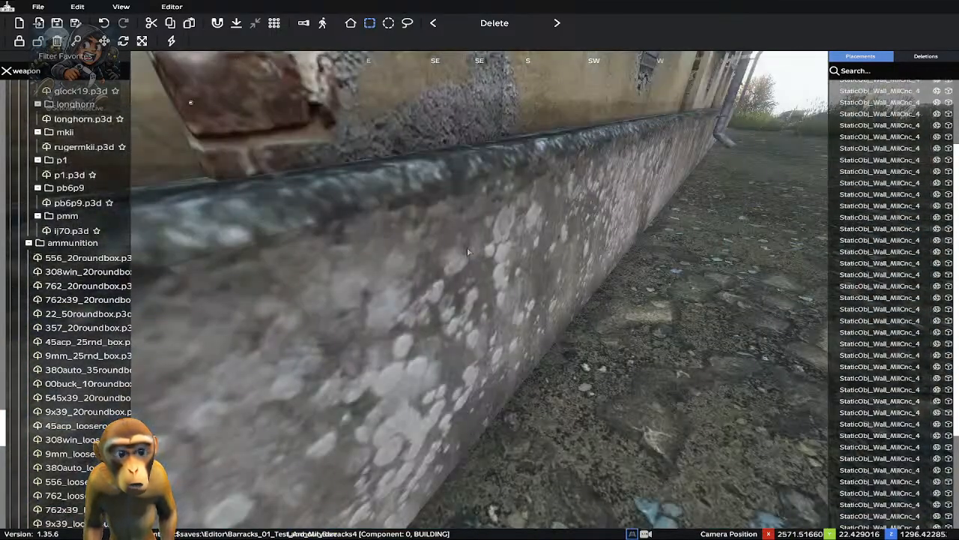
key(d)
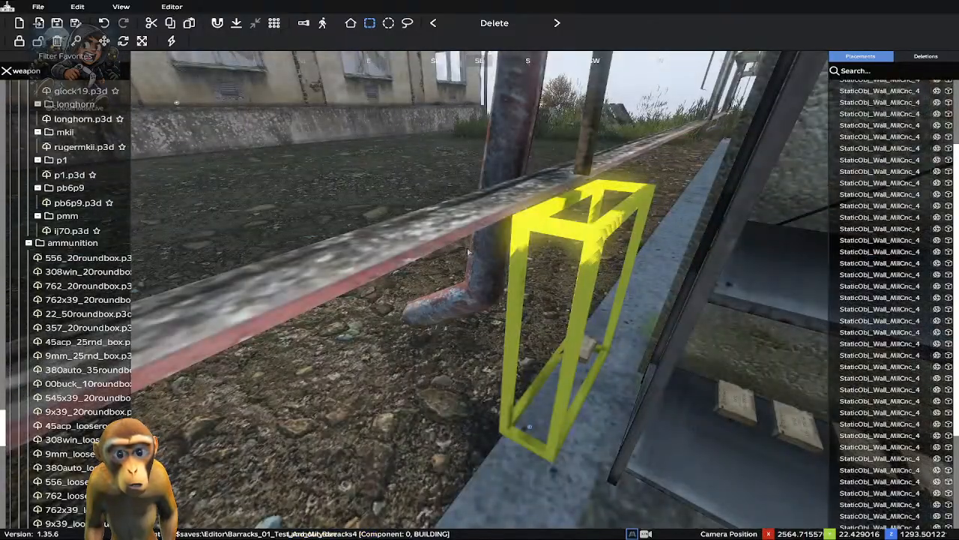
Move the stray ammo box from outside the wall to the open end of the row on the lowest shelf and deselect it
right_drag(467, 251, 414, 426)
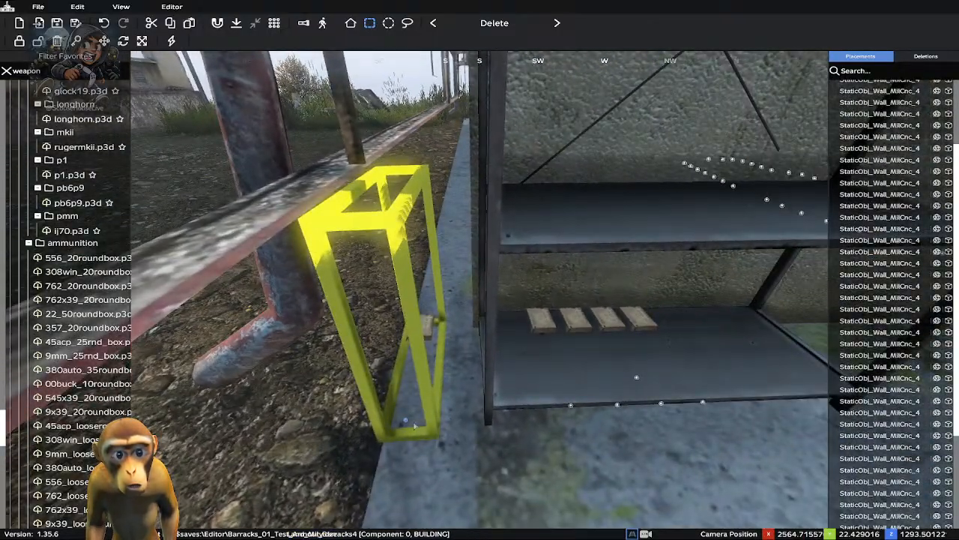
drag(415, 426, 475, 419)
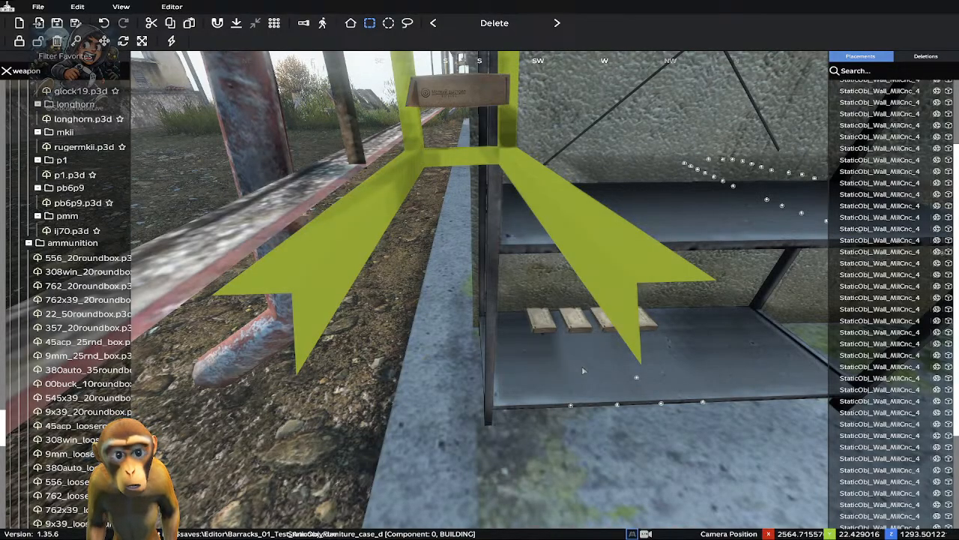
key(s)
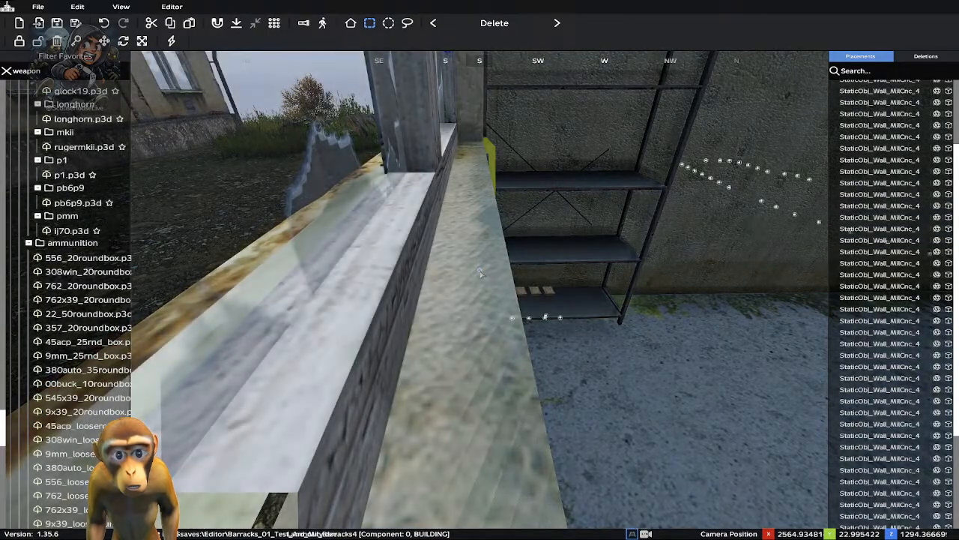
drag(481, 272, 577, 320)
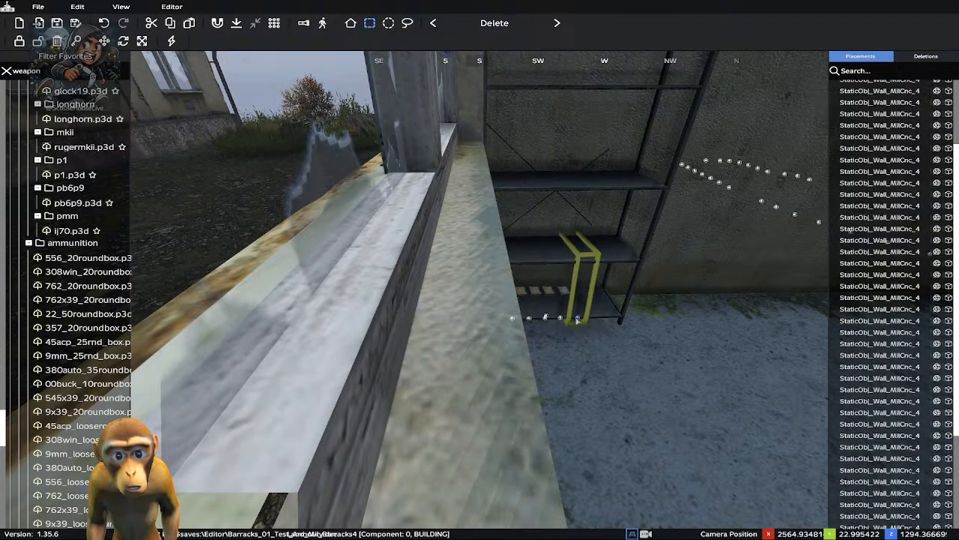
click(634, 369)
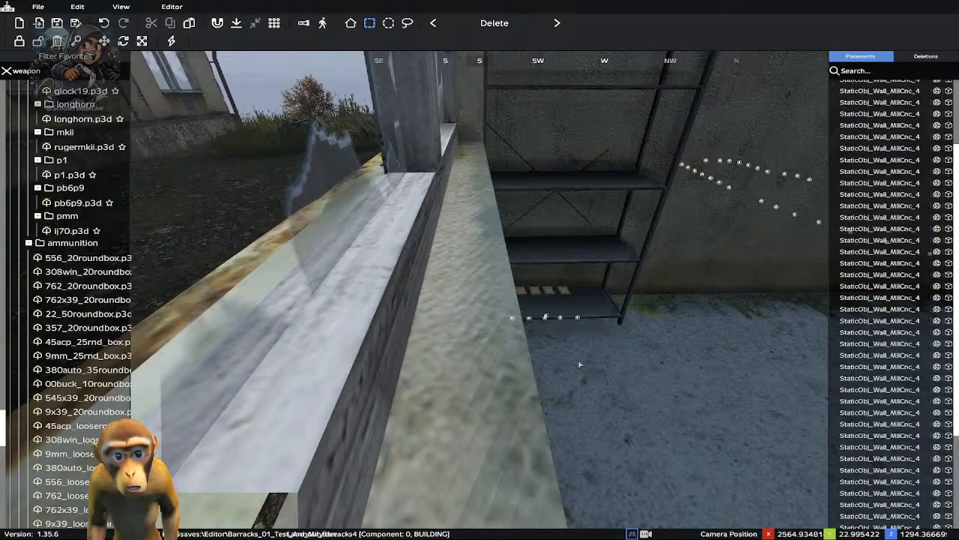
Try to area-select the row of five ammo boxes on the lowest shelf
key(d)
right_drag(302, 342, 371, 362)
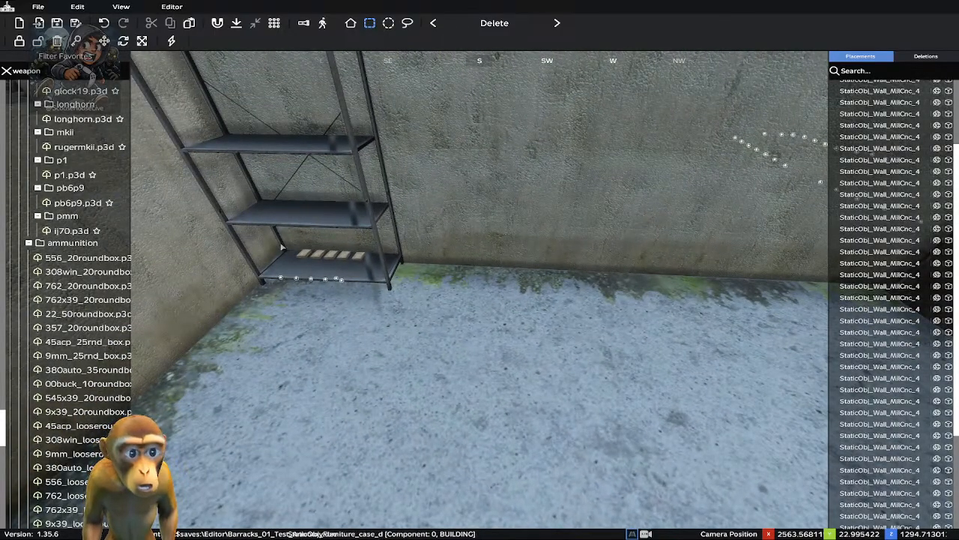
click(285, 249)
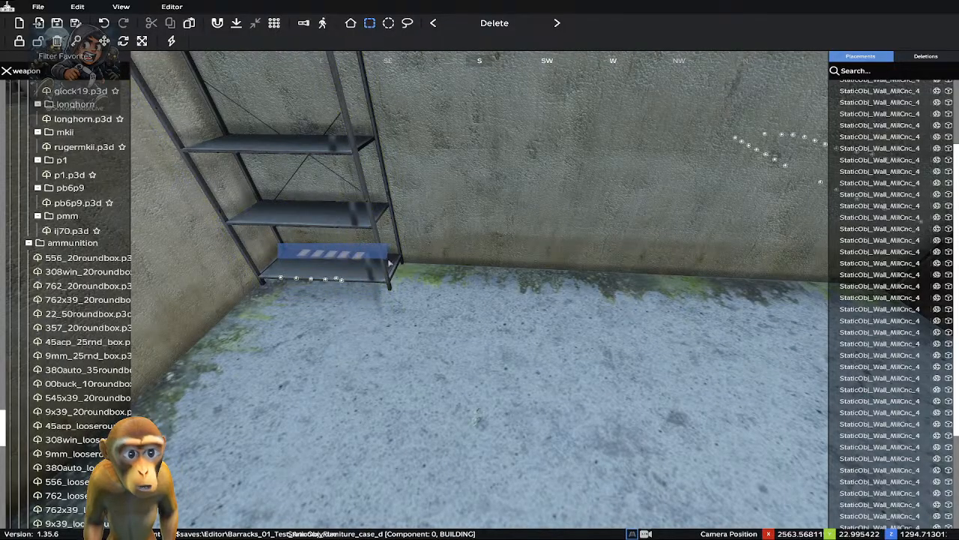
drag(388, 259, 352, 273)
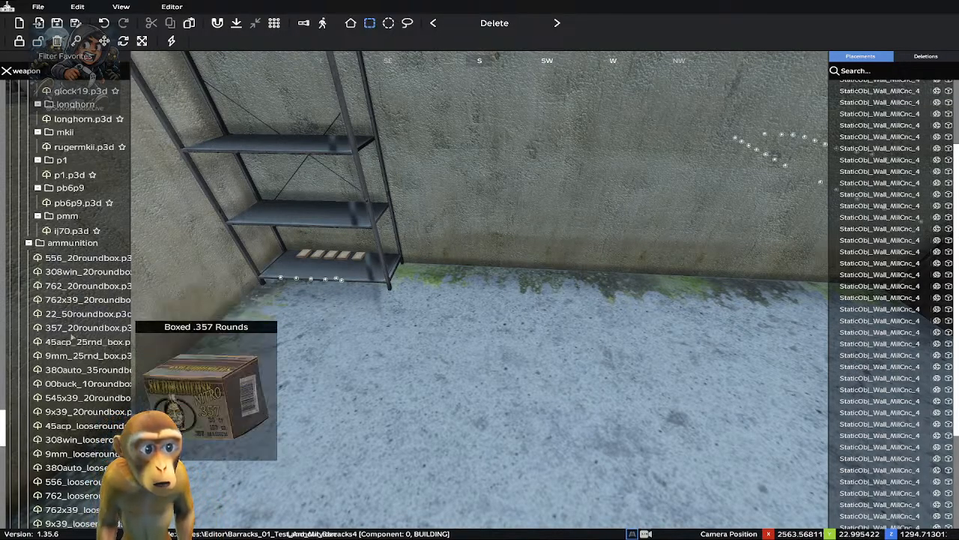
Look through the melee, archery, nonlethal and shotgun models in the weapon results, and back through the pistols, explosives and rifles
scroll(73, 339, down, 15)
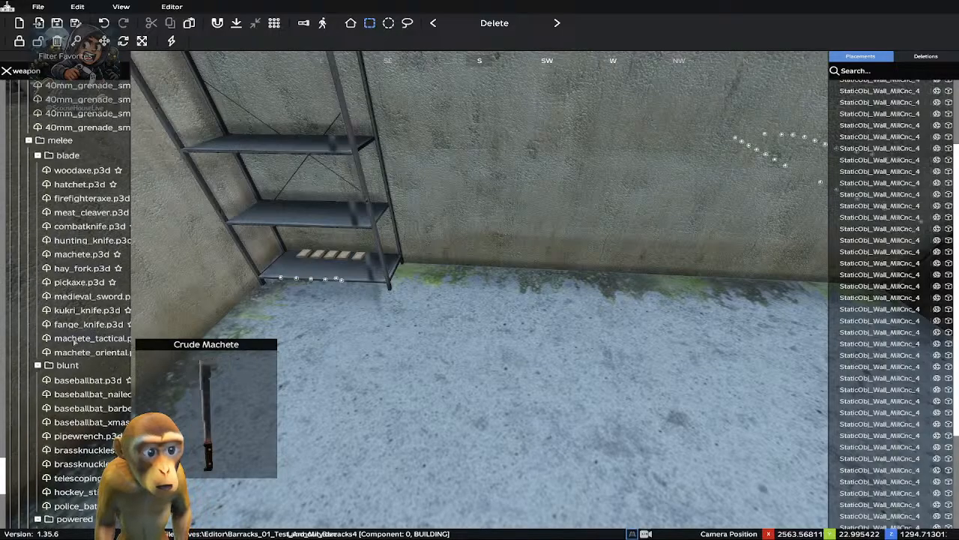
scroll(75, 341, down, 10)
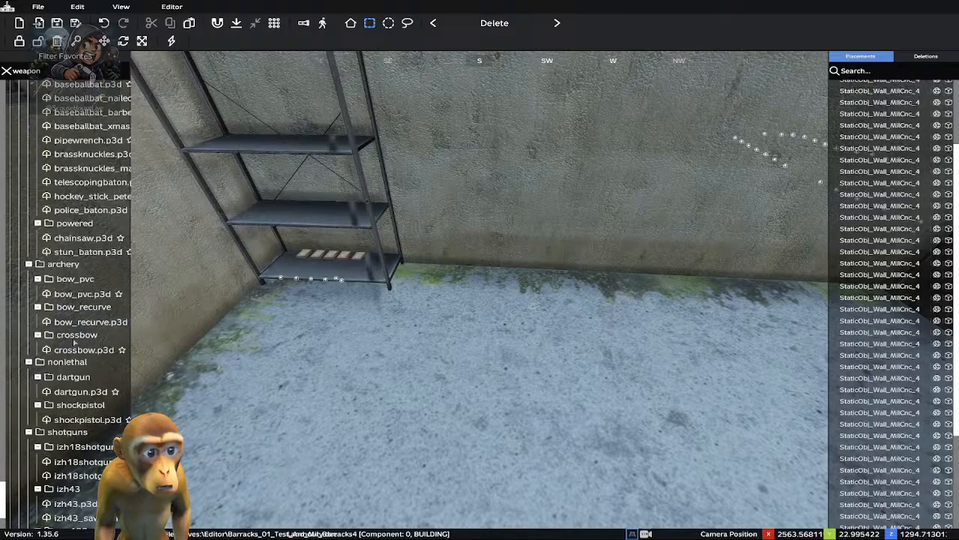
scroll(76, 337, down, 5)
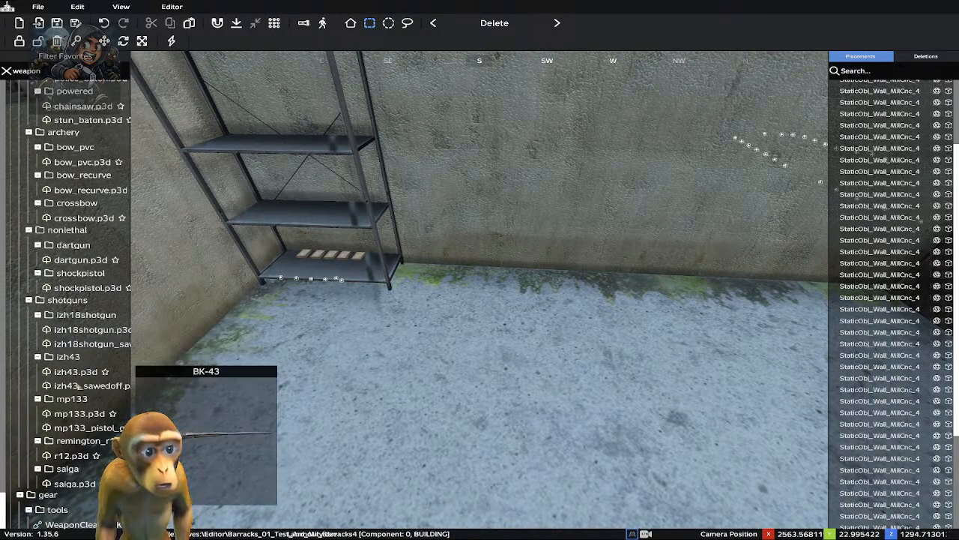
scroll(66, 255, up, 10)
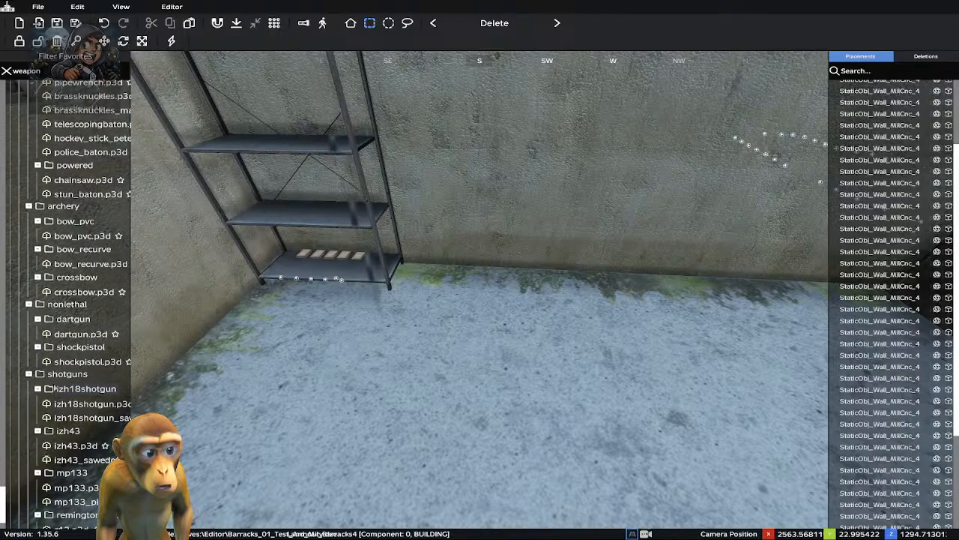
scroll(69, 224, up, 15)
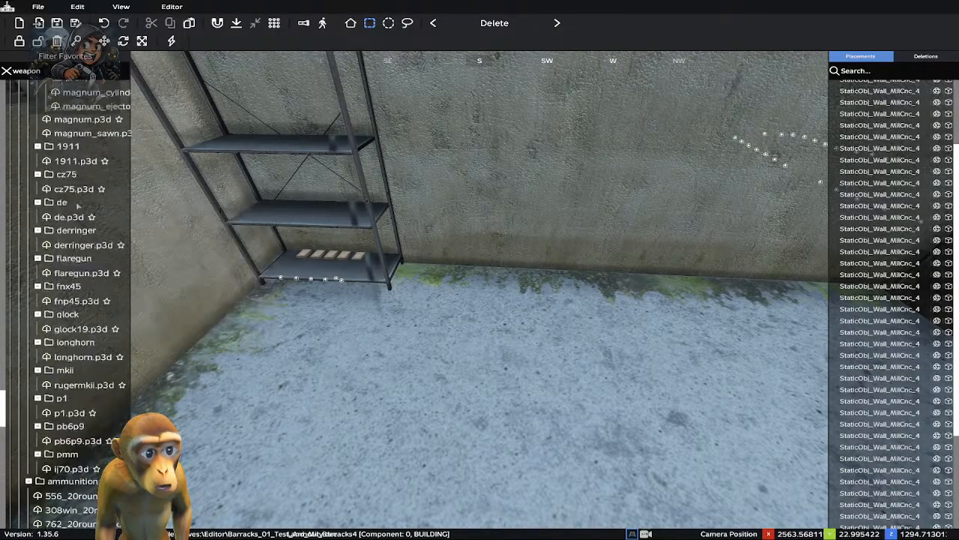
scroll(78, 196, up, 4)
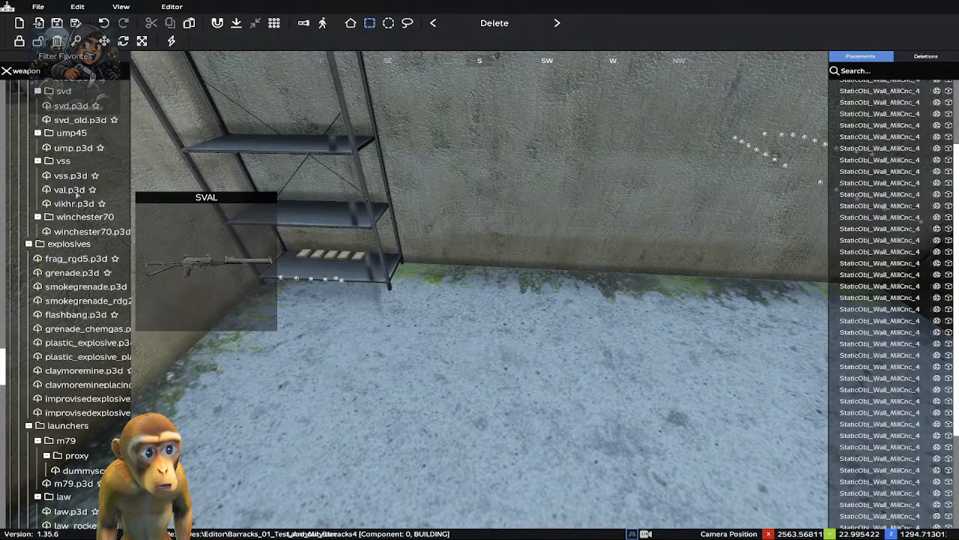
scroll(78, 193, up, 10)
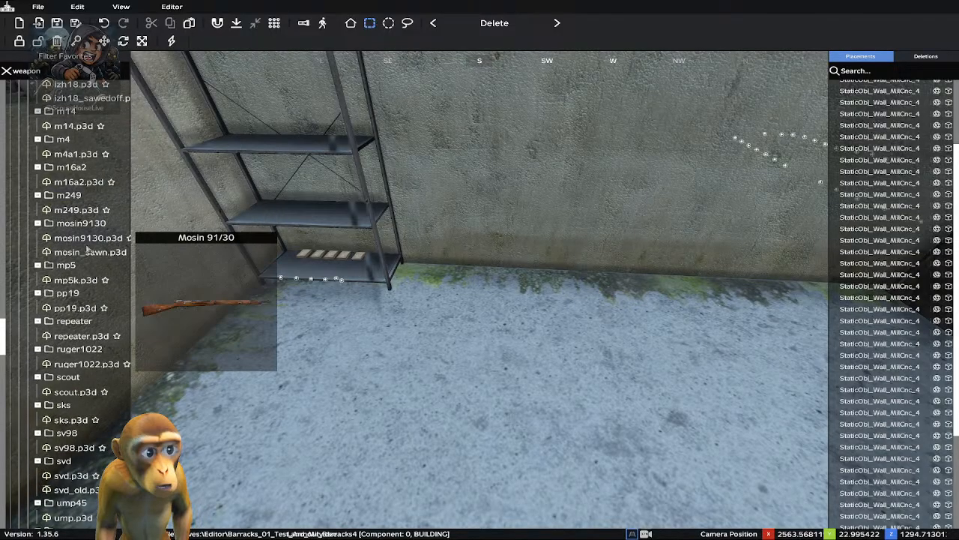
scroll(82, 225, up, 2)
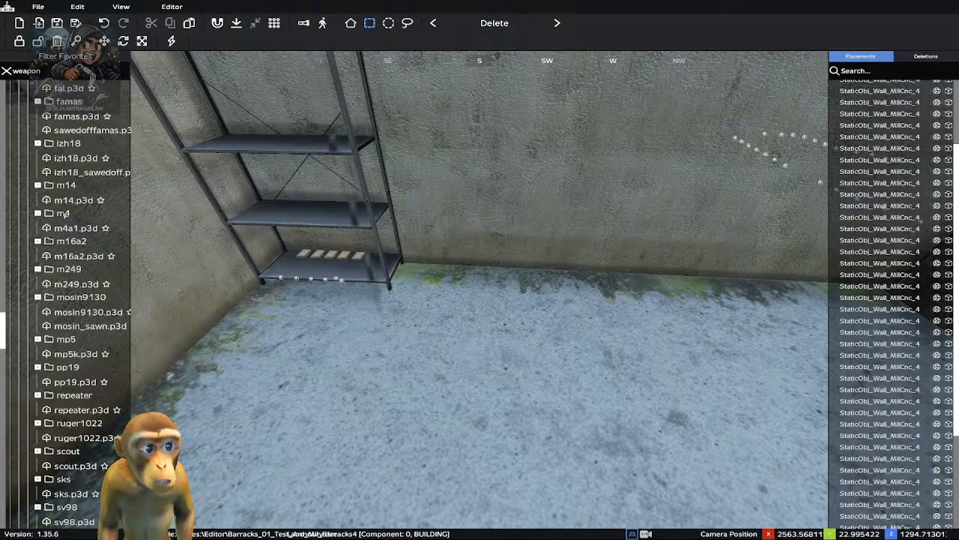
scroll(66, 215, up, 2)
mouse_move(55, 205)
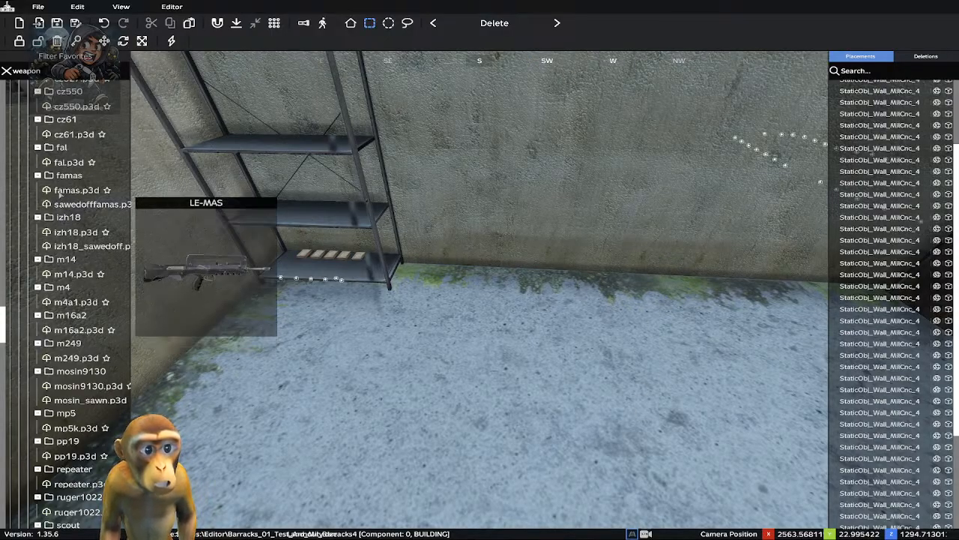
scroll(60, 187, up, 2)
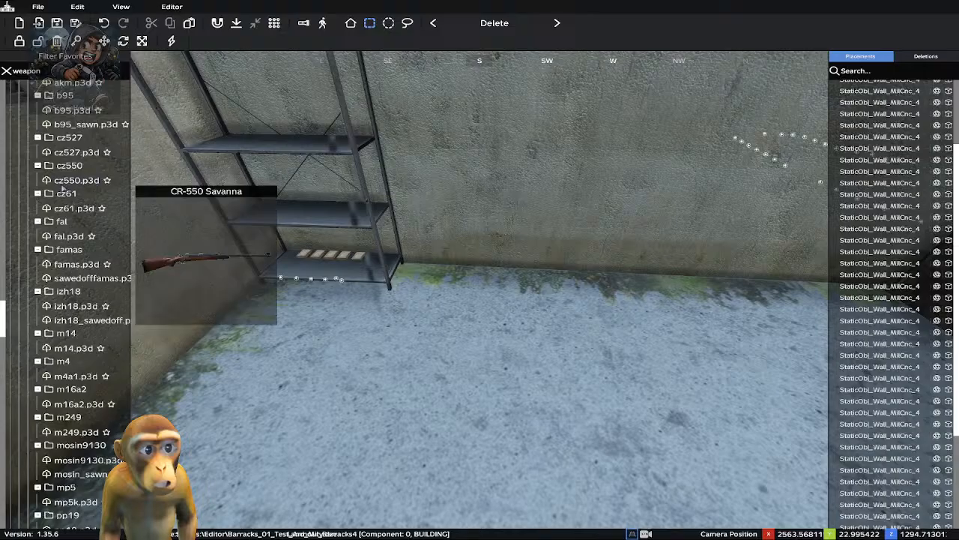
scroll(60, 172, up, 2)
mouse_move(56, 157)
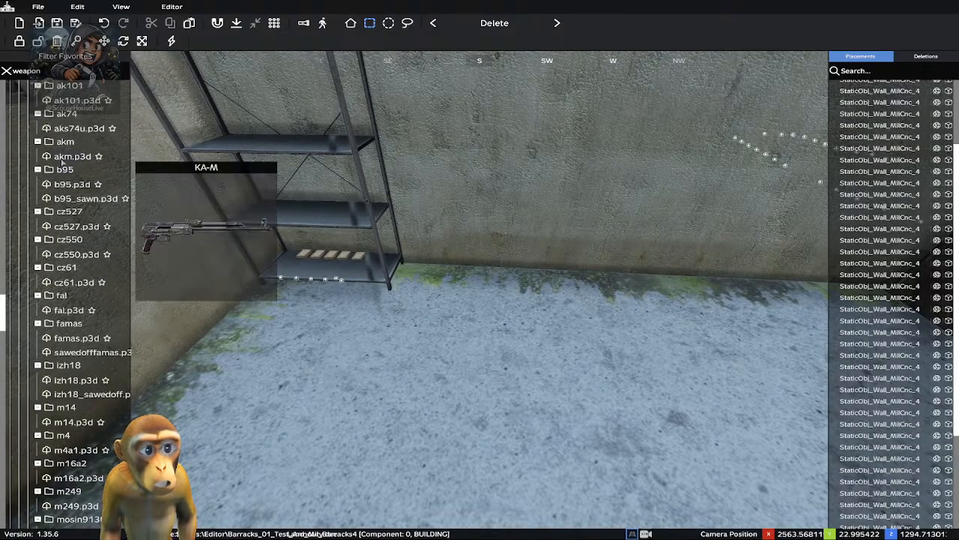
scroll(66, 154, up, 10)
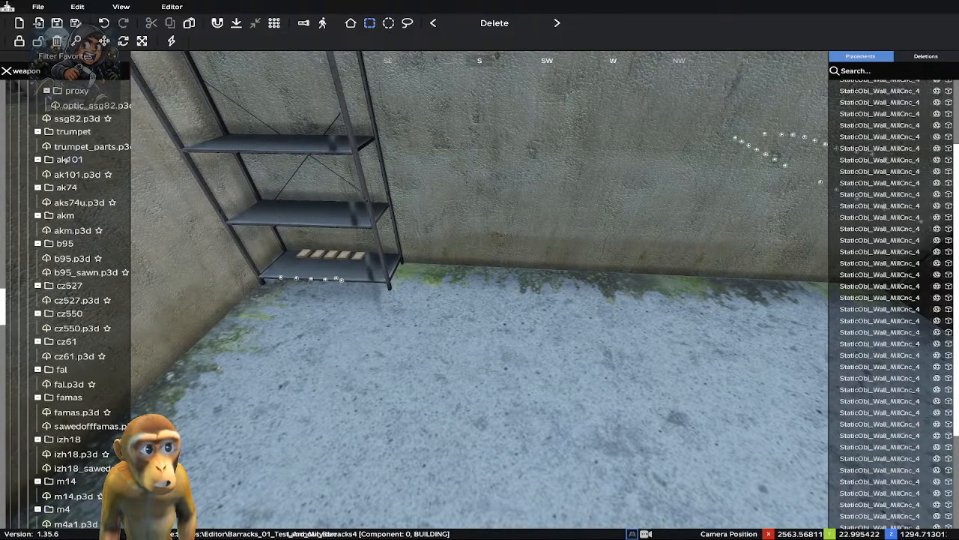
Look through the magazine, buttstock, handguard, optic, muzzle and projectile models in the weapon results for props to put on the shelving
scroll(67, 159, up, 2)
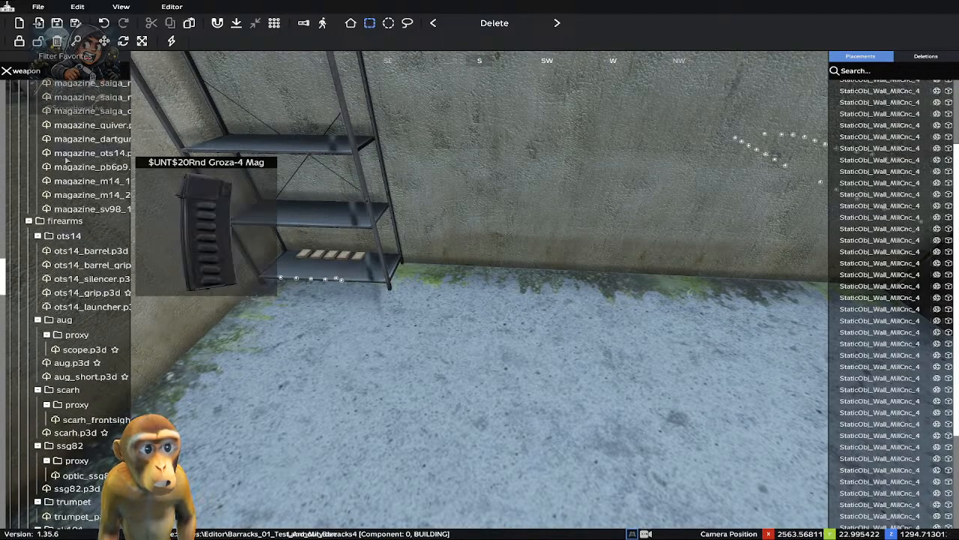
scroll(67, 160, up, 2)
scroll(65, 157, up, 4)
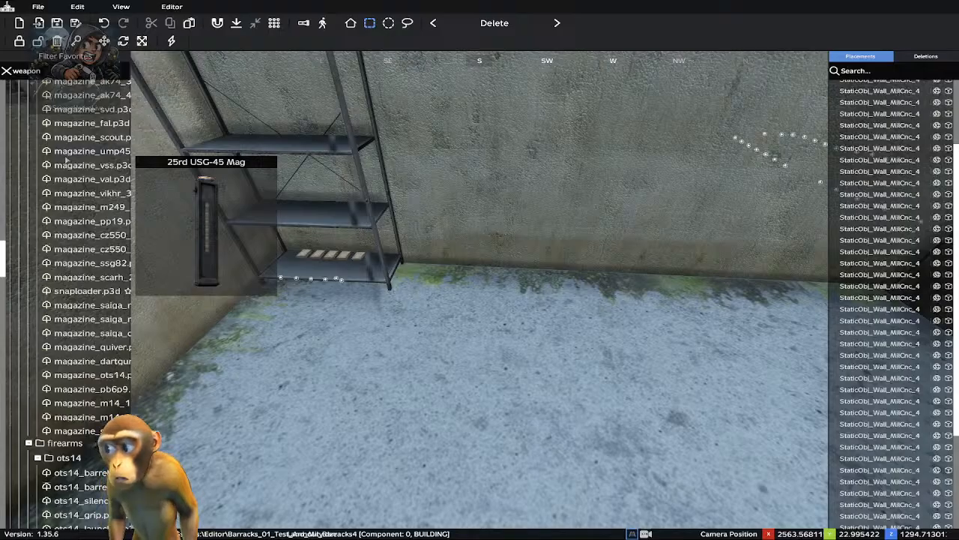
scroll(66, 159, up, 2)
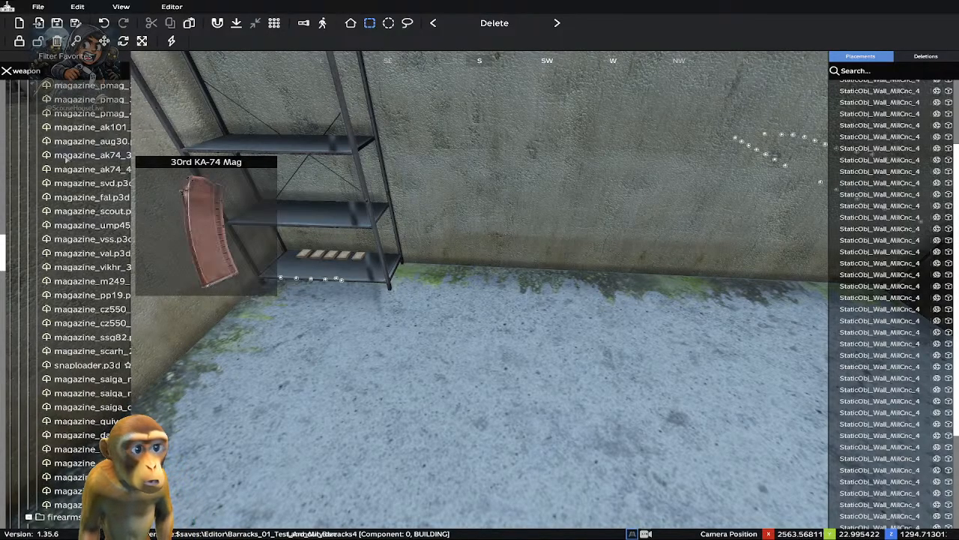
scroll(66, 160, up, 3)
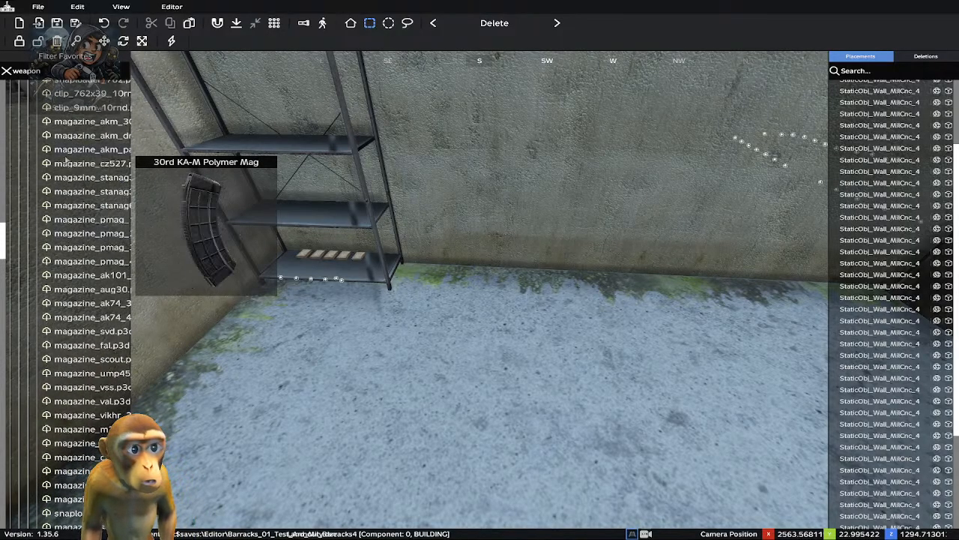
scroll(66, 159, up, 3)
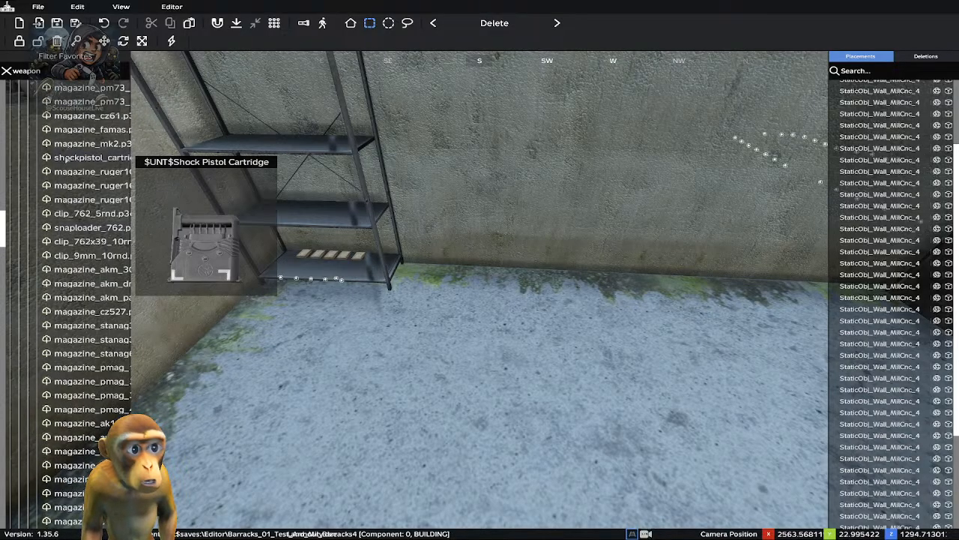
scroll(65, 159, down, 2)
scroll(66, 159, up, 2)
scroll(66, 160, down, 2)
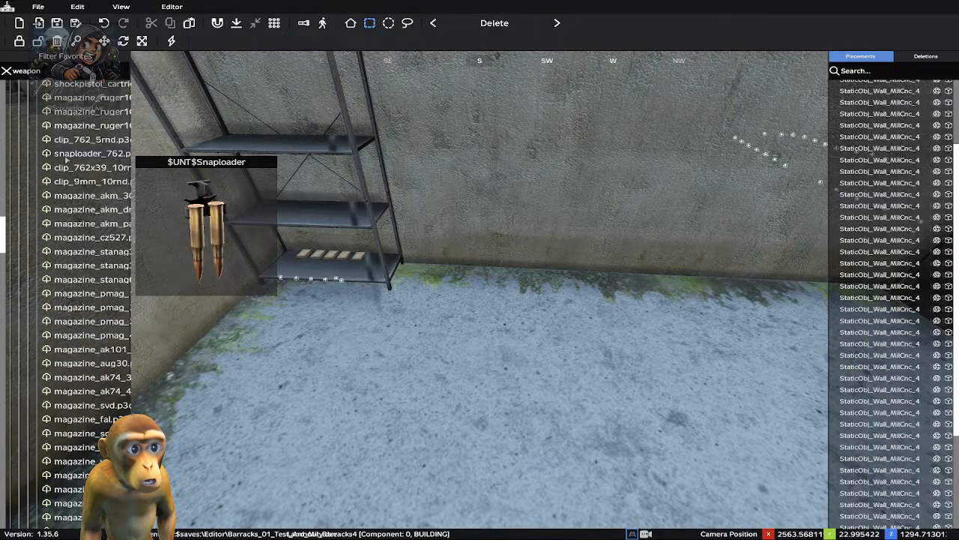
scroll(66, 159, up, 6)
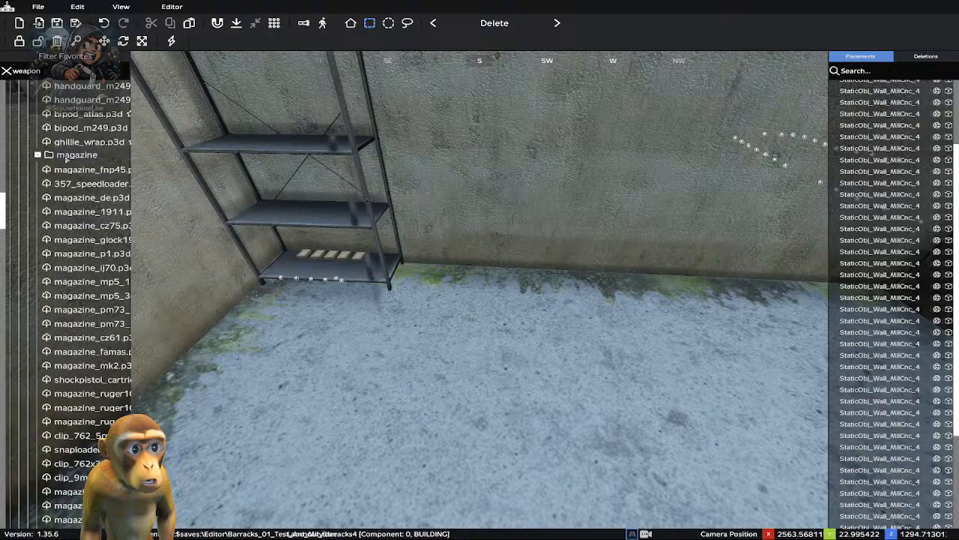
scroll(66, 159, up, 7)
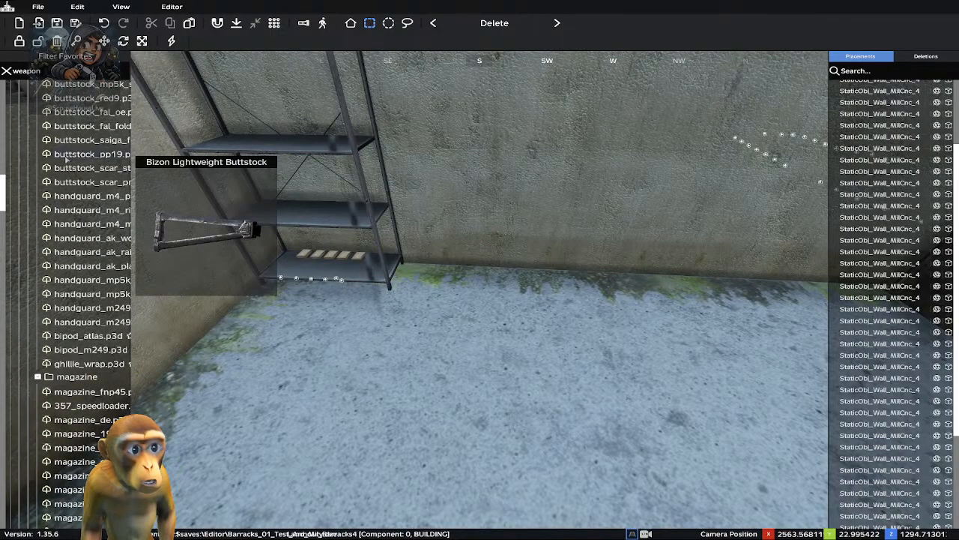
scroll(66, 159, up, 10)
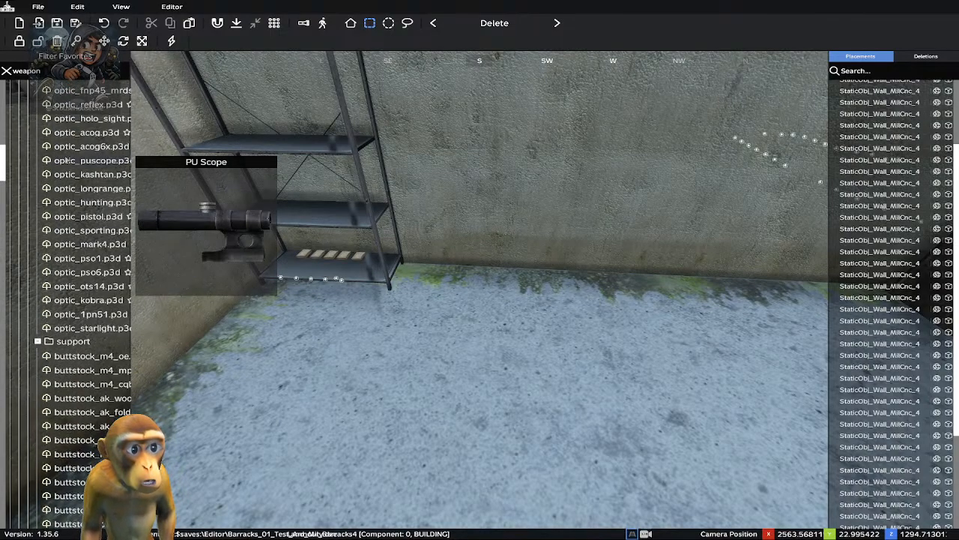
scroll(66, 159, up, 9)
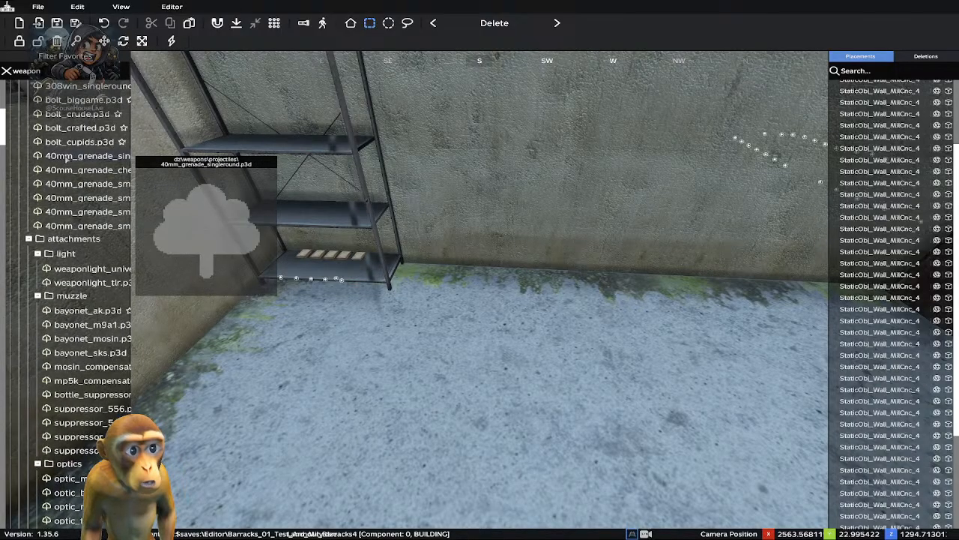
scroll(66, 160, up, 2)
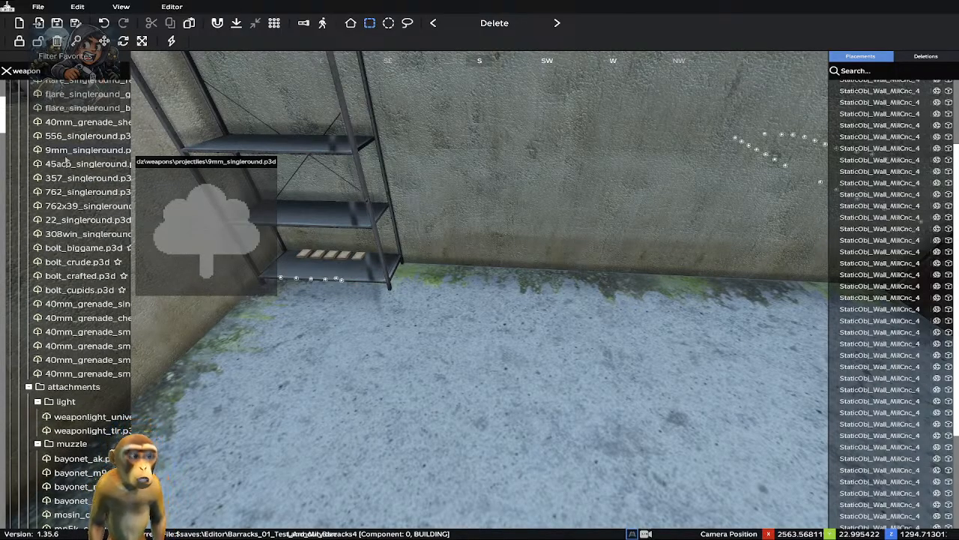
scroll(66, 159, up, 5)
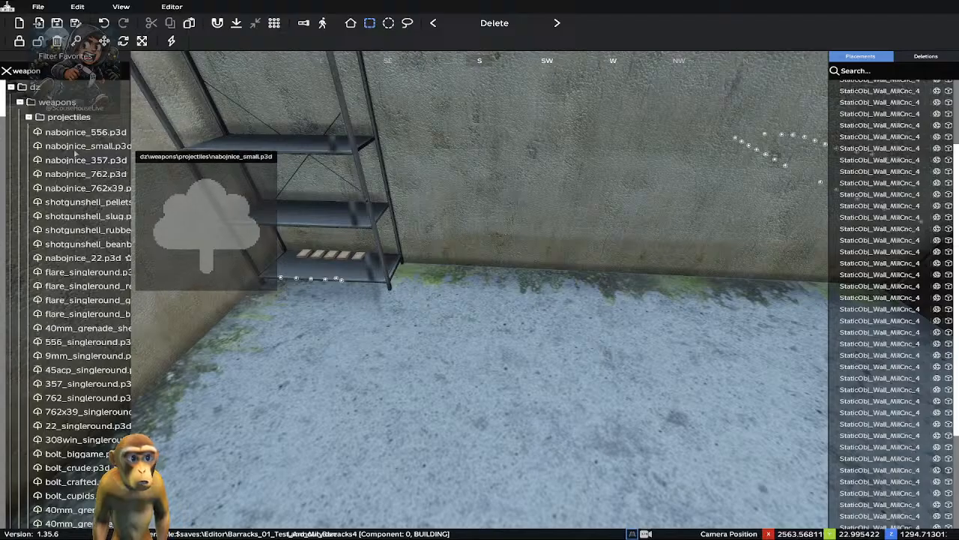
Look through the projectile, light, muzzle, optic, support and magazine attachment models in the weapon results for shelf props
scroll(74, 152, down, 12)
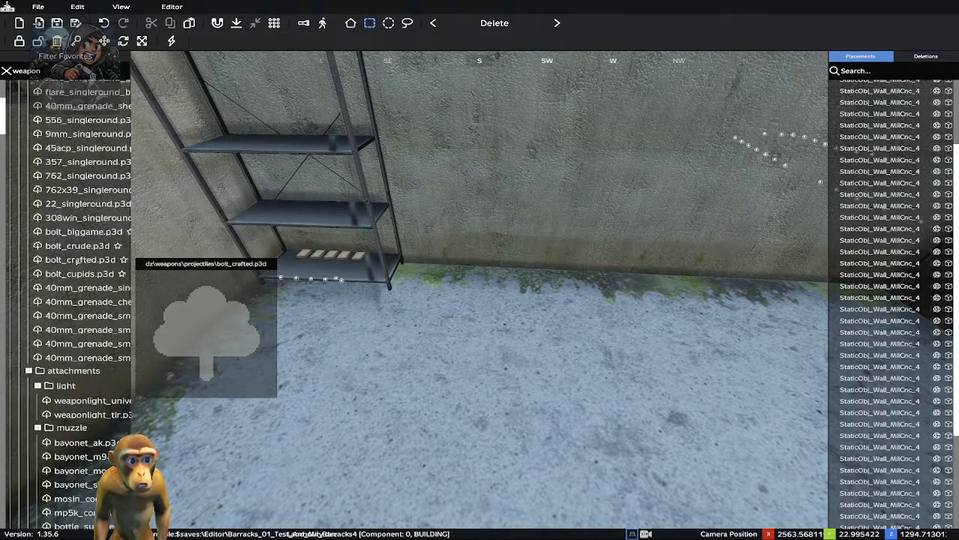
scroll(78, 253, down, 3)
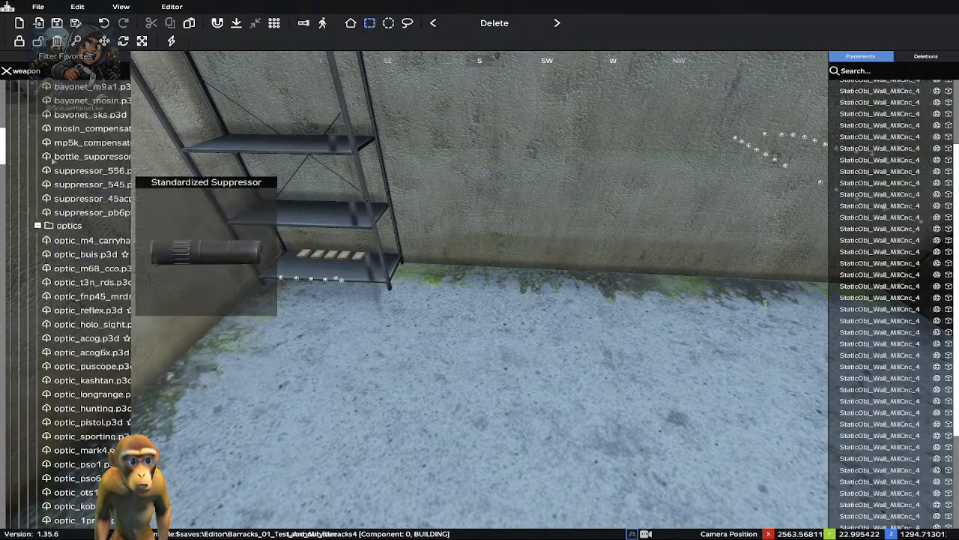
scroll(75, 224, down, 5)
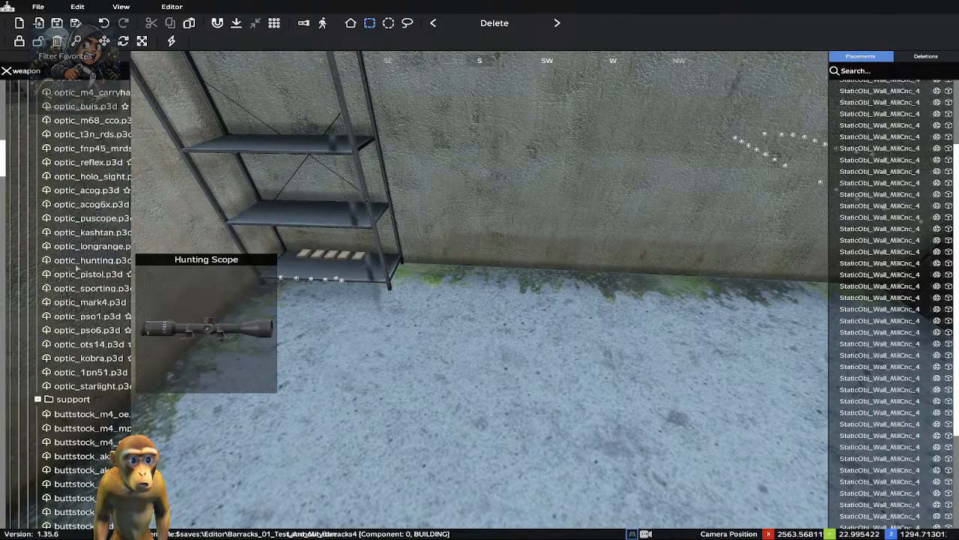
scroll(77, 267, down, 3)
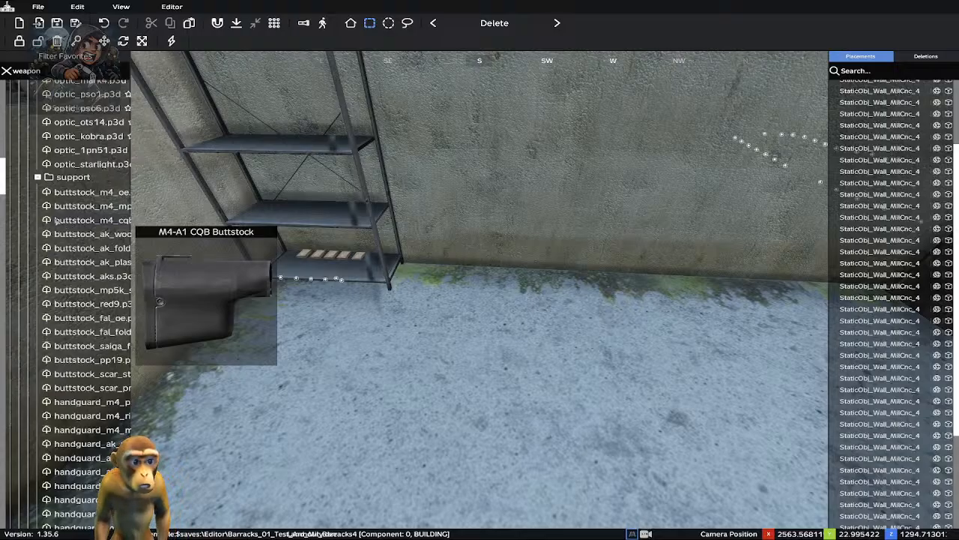
scroll(63, 247, down, 2)
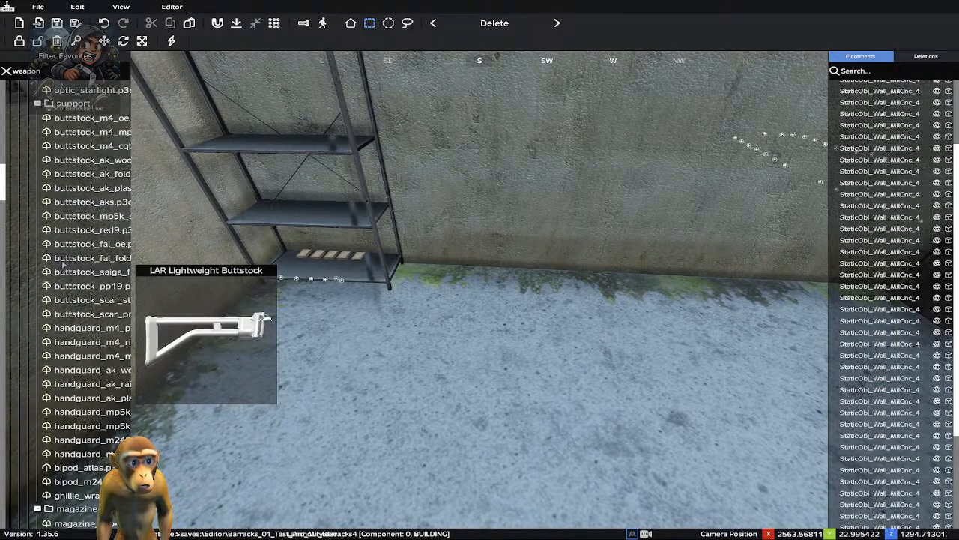
scroll(71, 285, down, 4)
scroll(78, 291, down, 4)
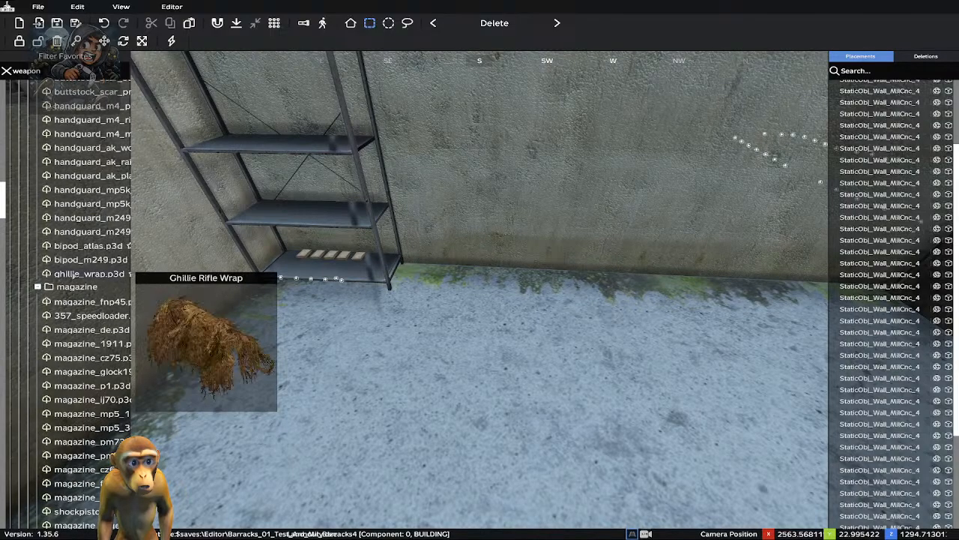
scroll(77, 298, down, 4)
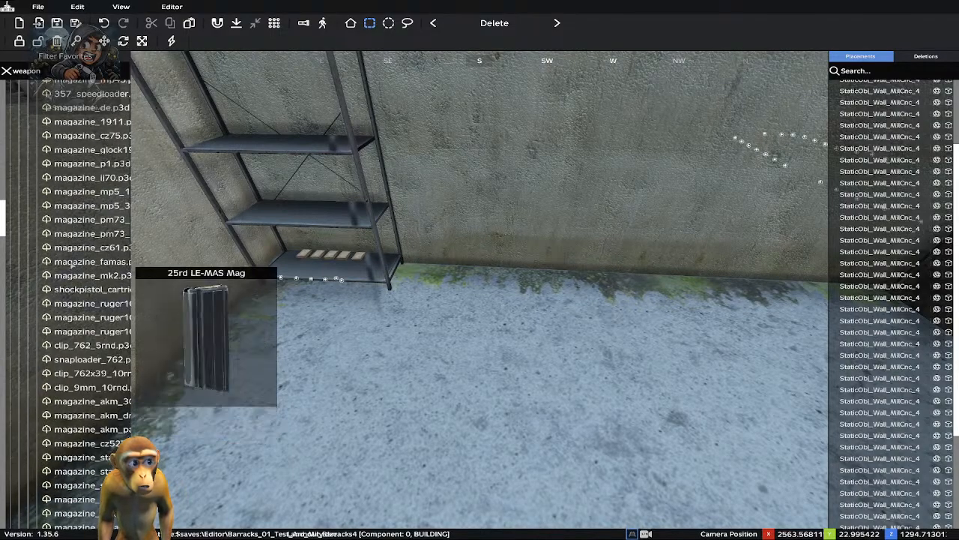
Place the M4 buttstock model buttstock_m4_oe on the floor in front of the metal shelving
scroll(102, 260, up, 6)
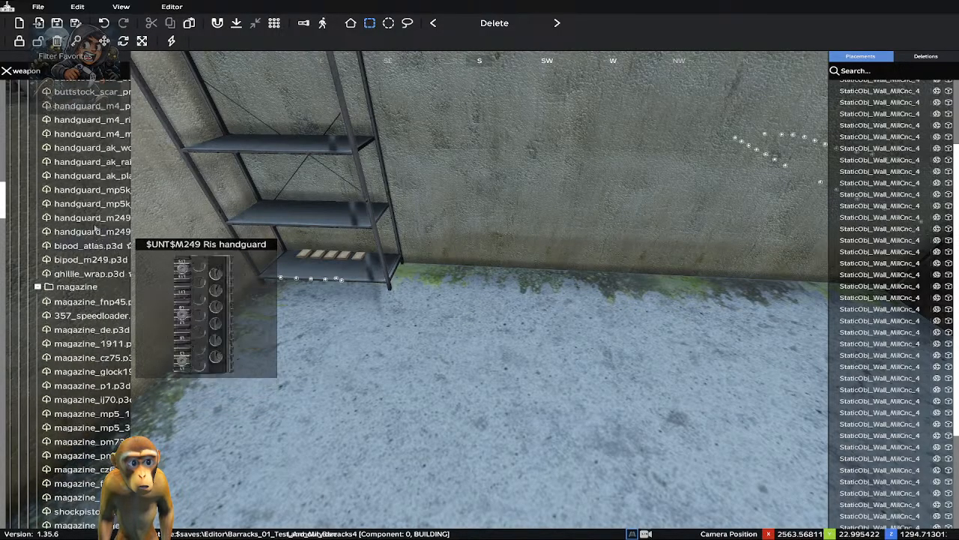
scroll(90, 189, up, 2)
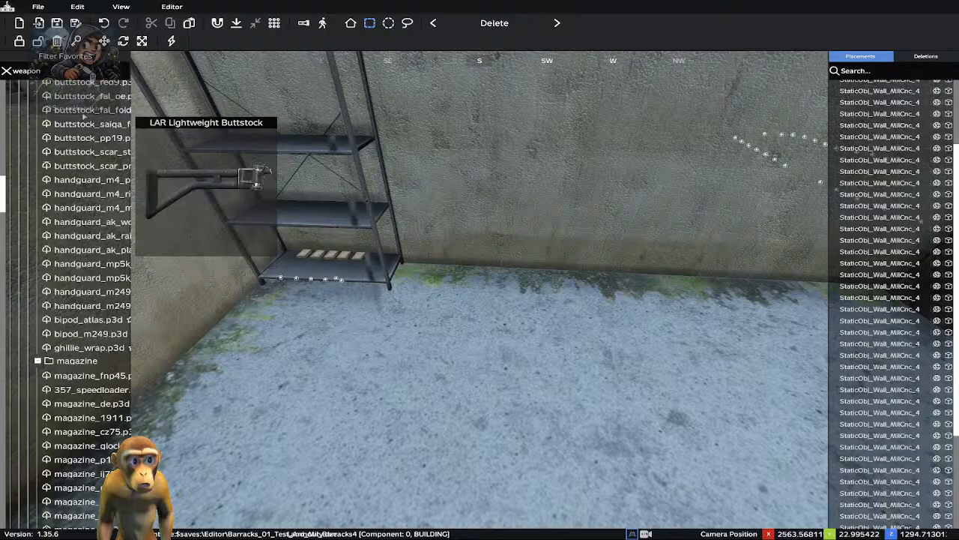
scroll(84, 114, up, 2)
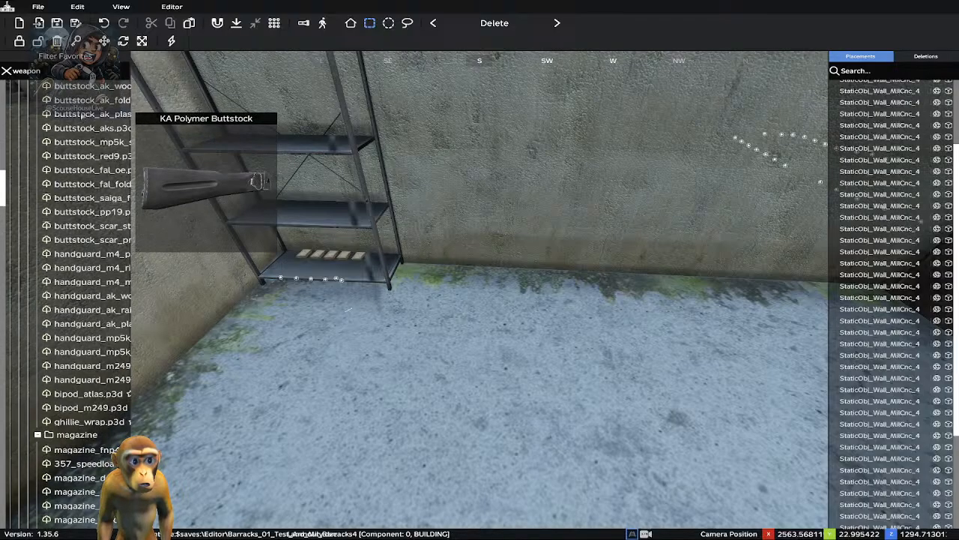
scroll(81, 114, up, 2)
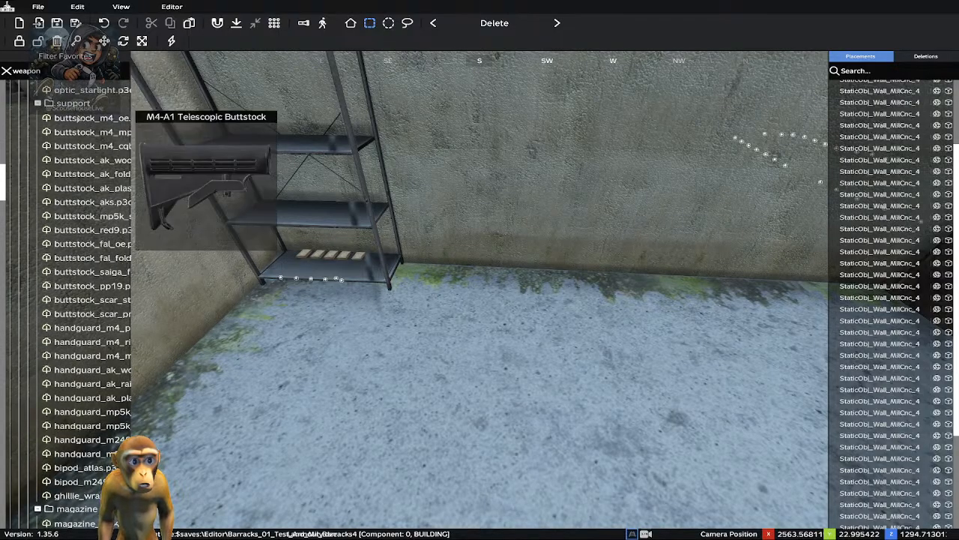
drag(78, 117, 315, 325)
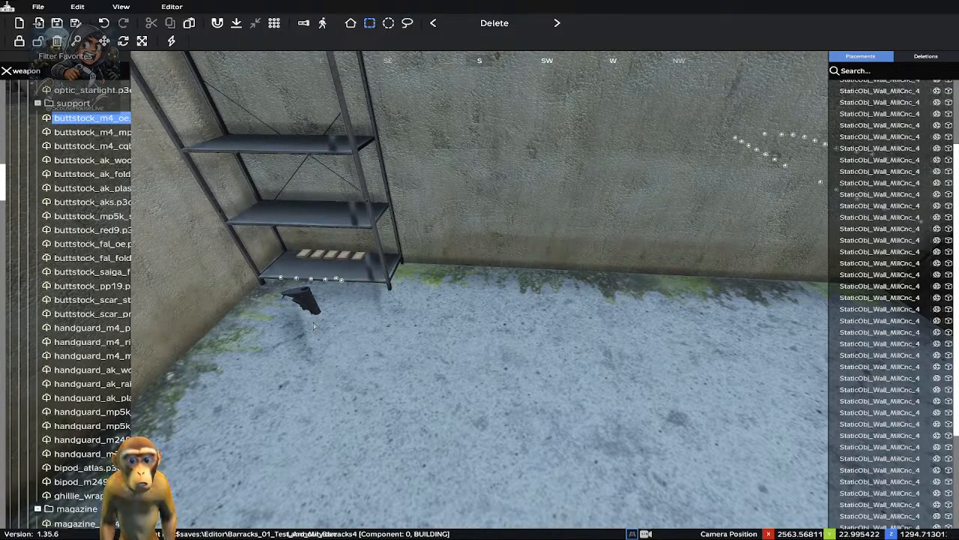
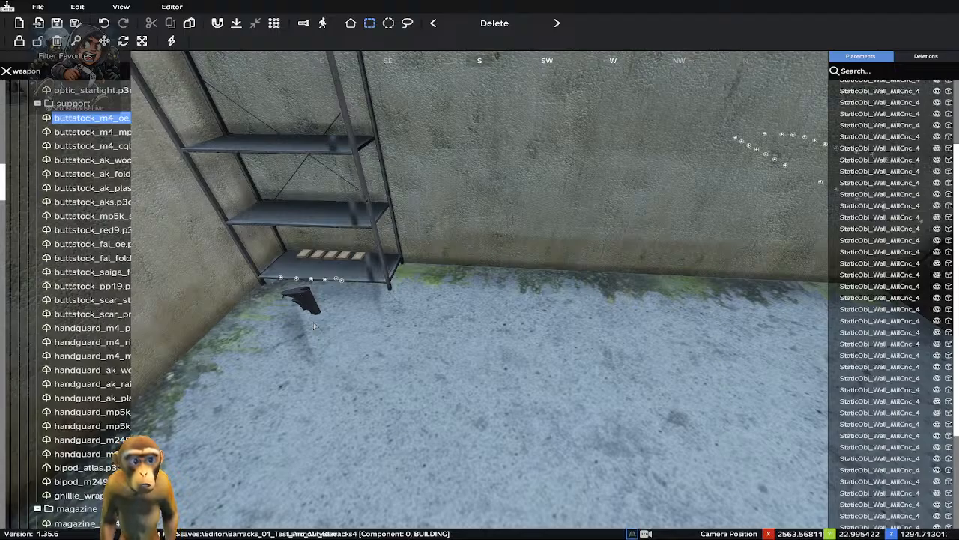
click(304, 329)
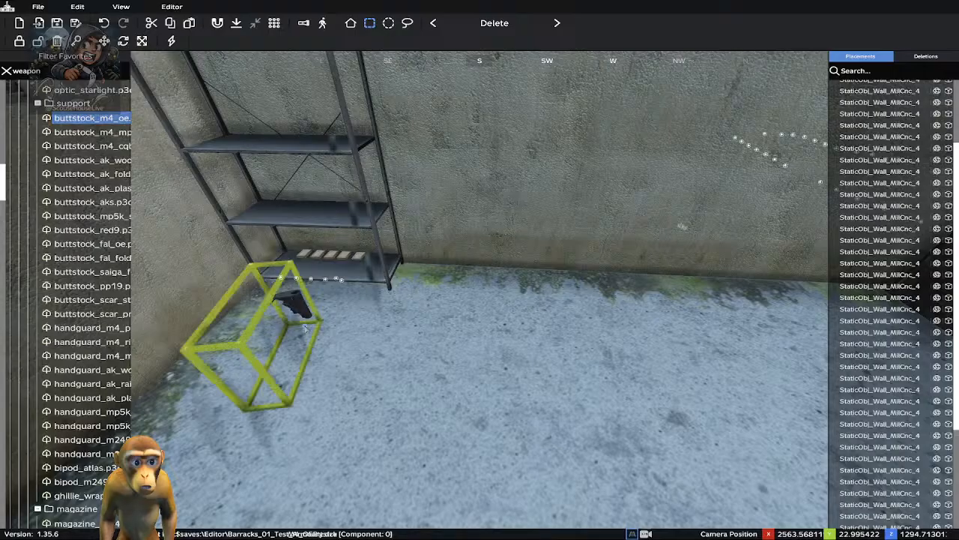
Rotate the placed M4 buttstock until it lies flat on its side
scroll(308, 330, up, 3)
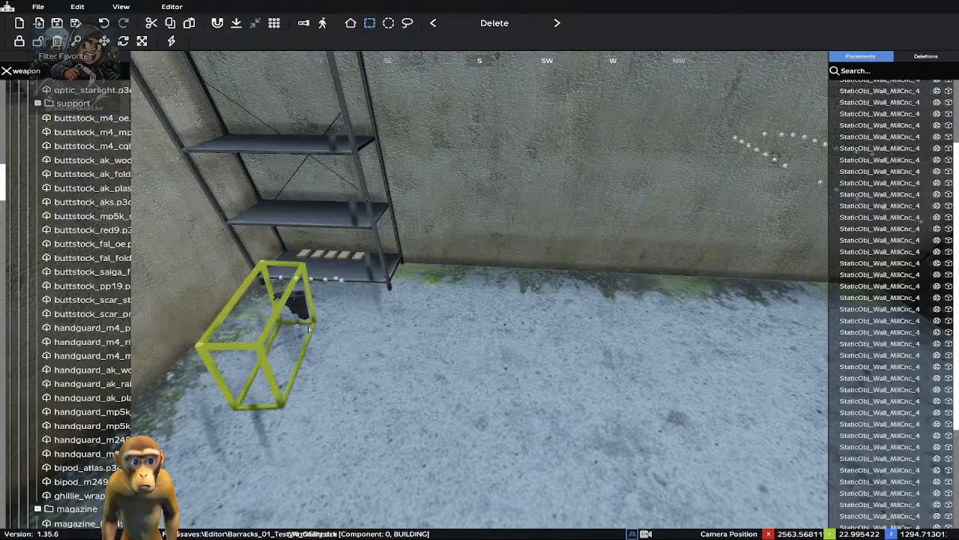
scroll(308, 329, up, 3)
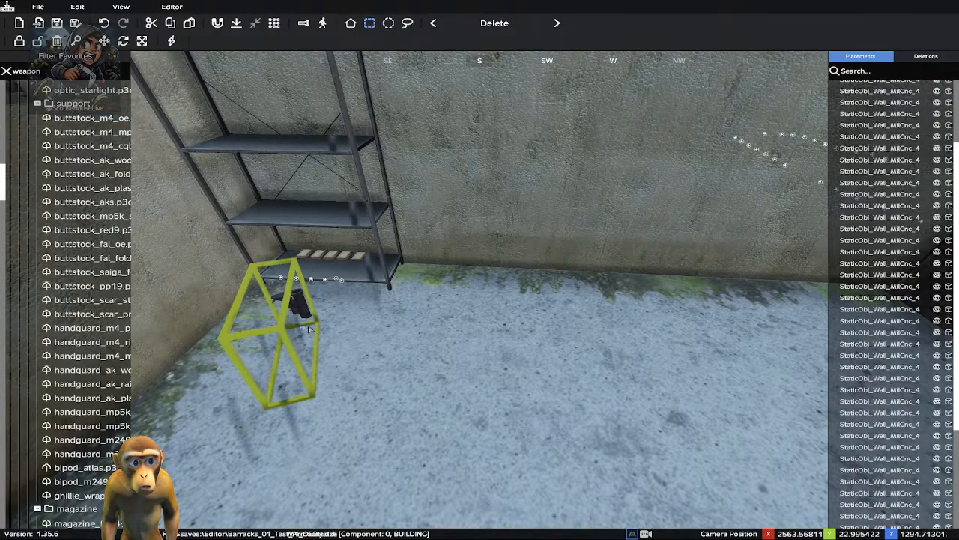
scroll(308, 329, up, 5)
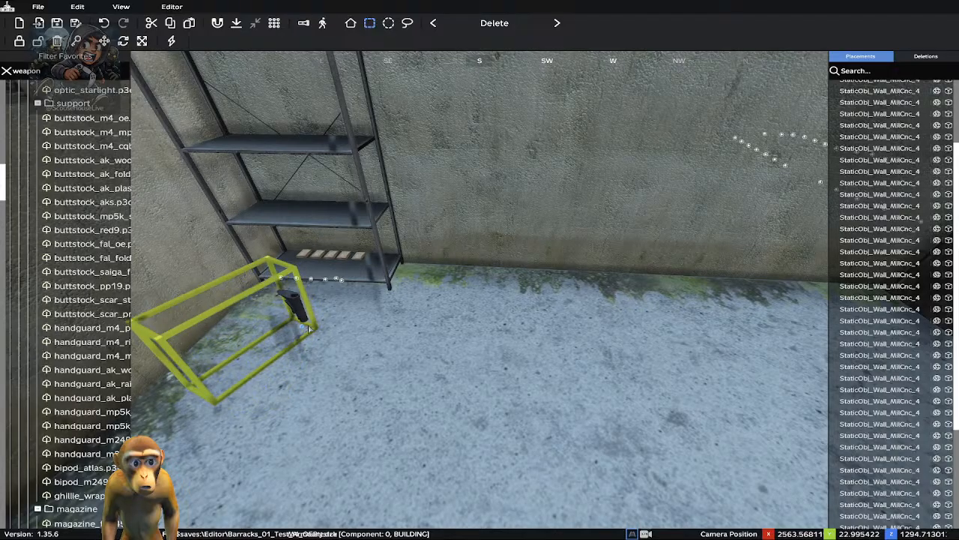
scroll(308, 329, up, 8)
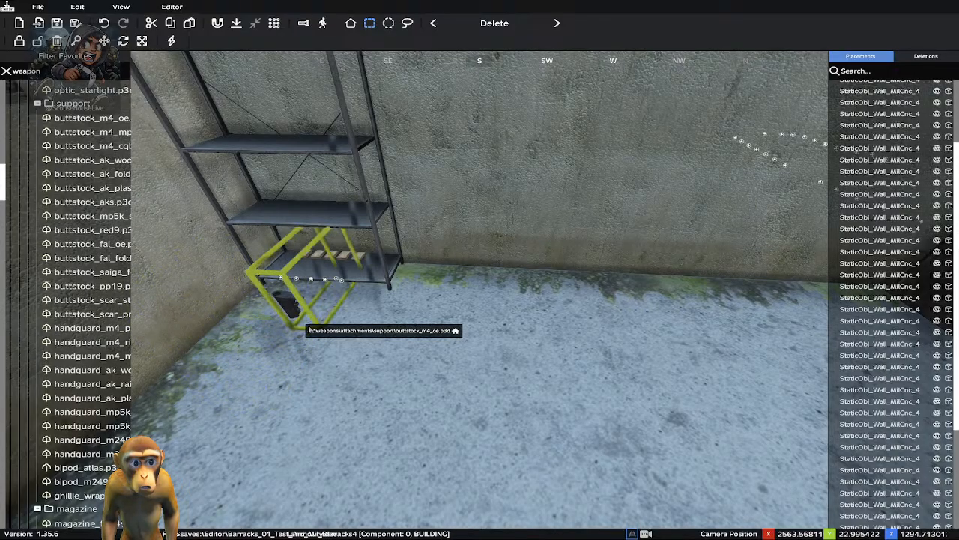
scroll(308, 330, up, 8)
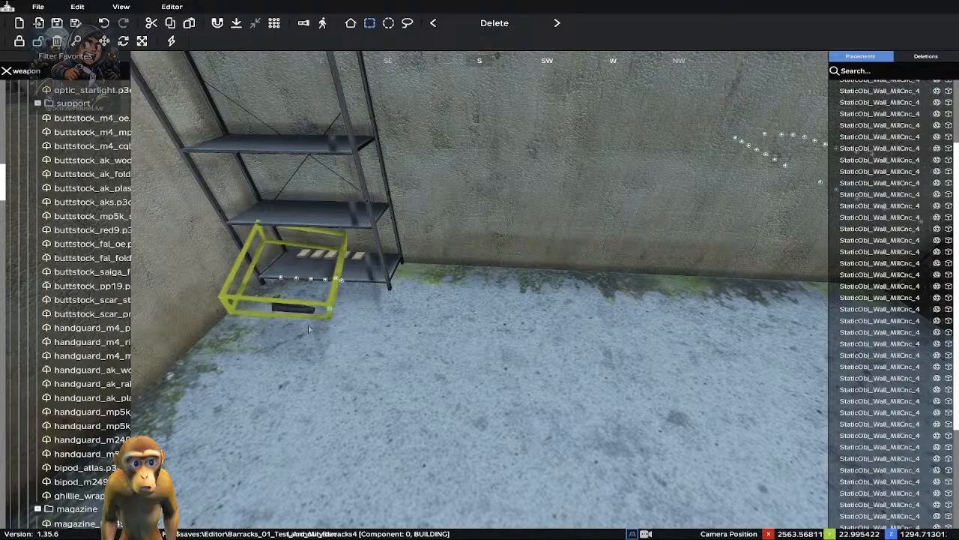
scroll(308, 329, up, 6)
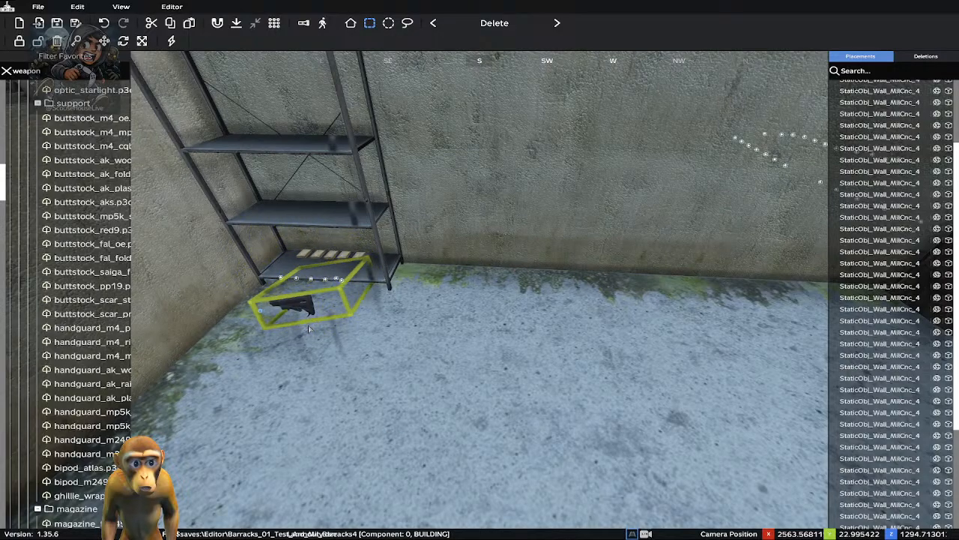
scroll(308, 329, up, 8)
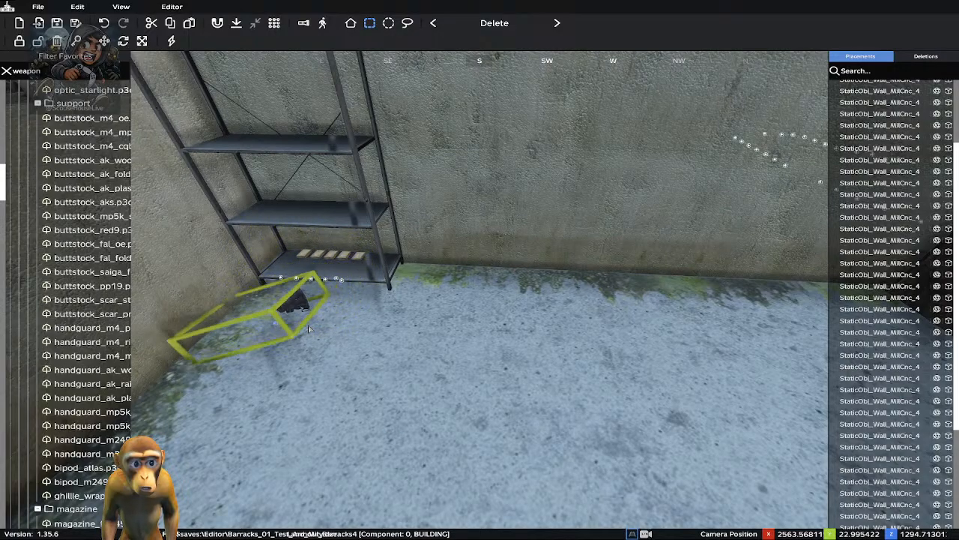
scroll(308, 329, up, 8)
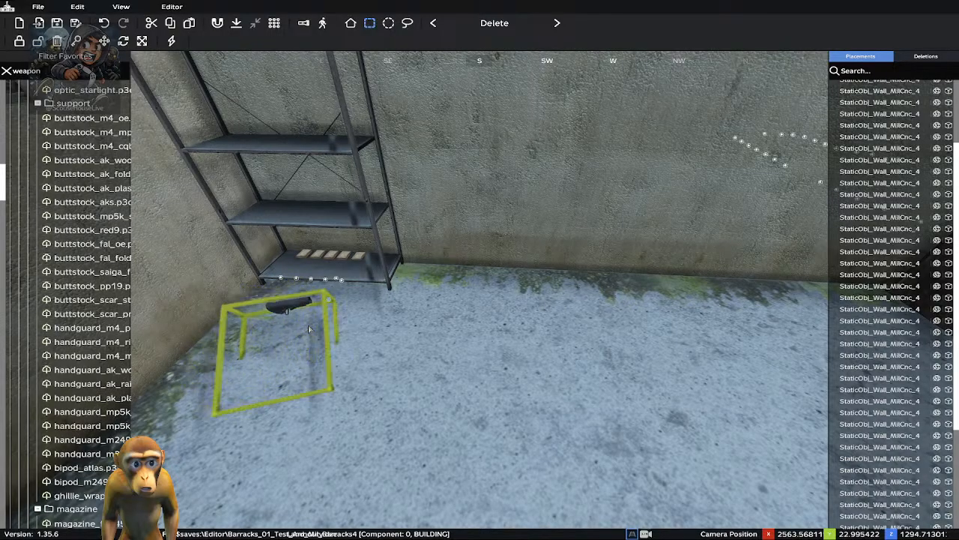
scroll(308, 329, up, 8)
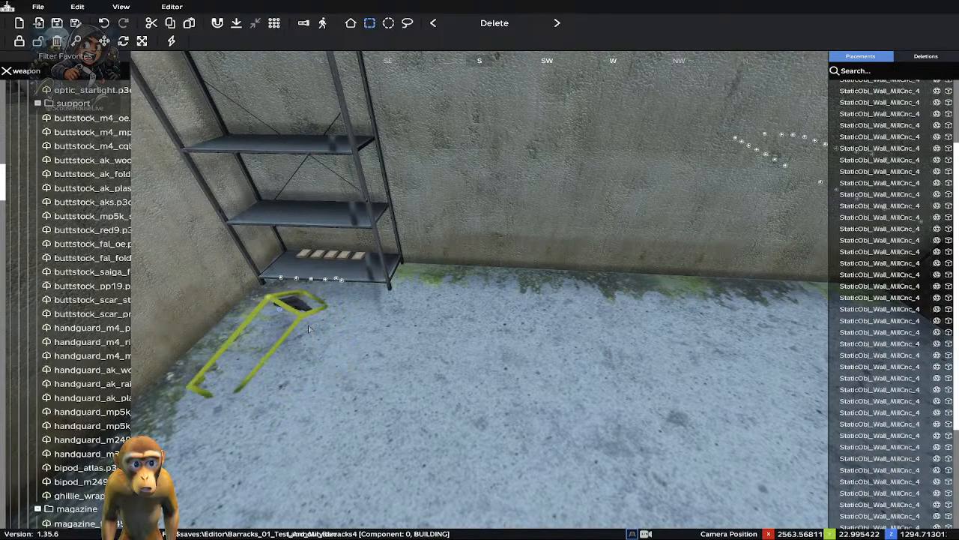
scroll(308, 329, up, 8)
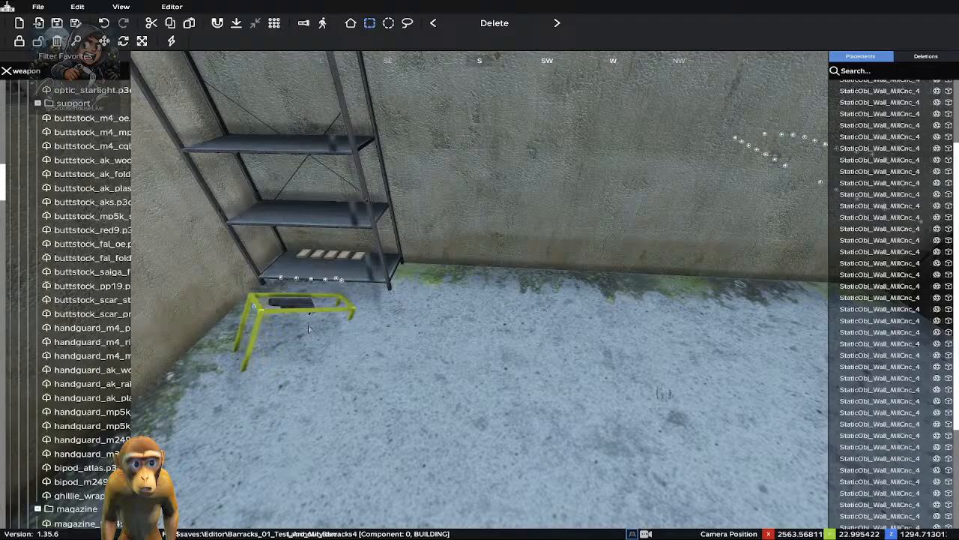
scroll(308, 329, up, 2)
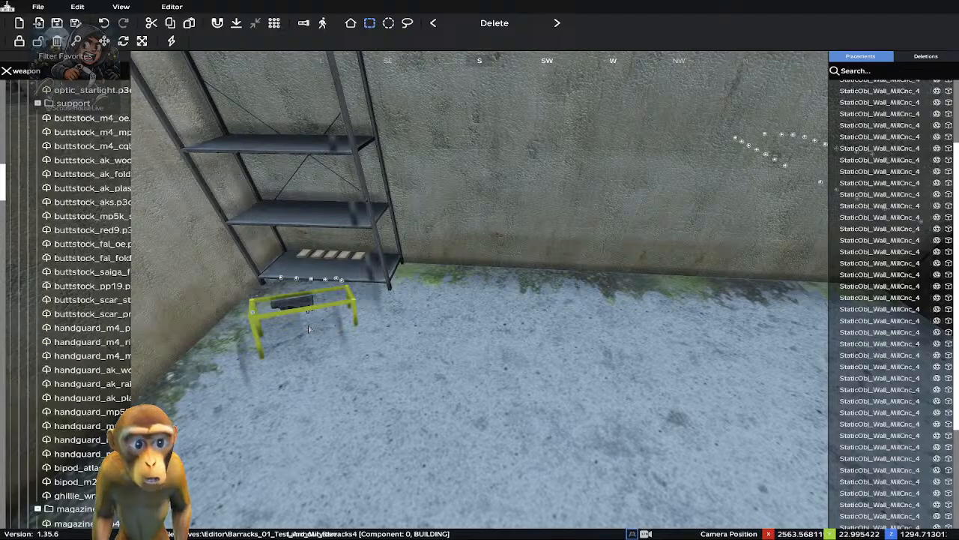
Turn the flat buttstock at an angle and move it onto the wall-side end of the second shelf from the bottom
scroll(308, 329, down, 4)
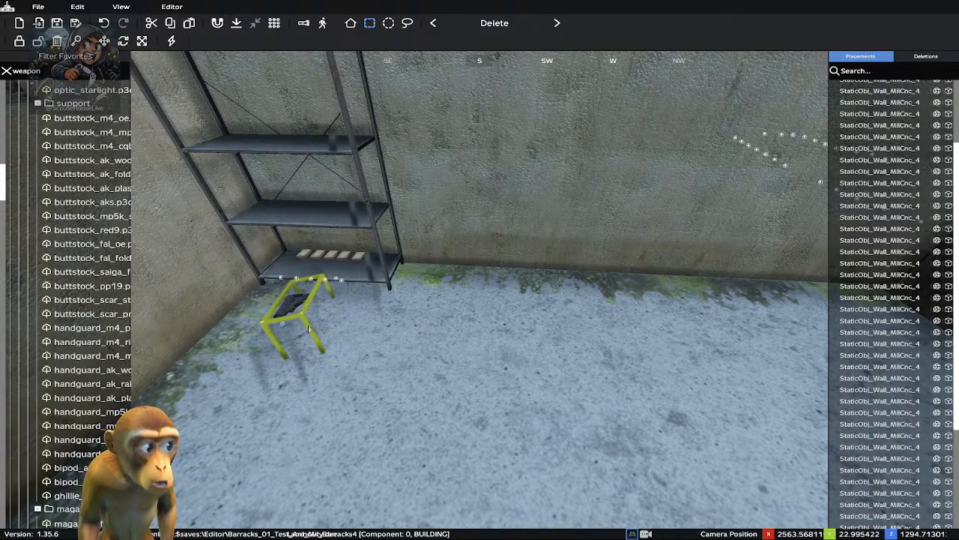
scroll(308, 329, down, 2)
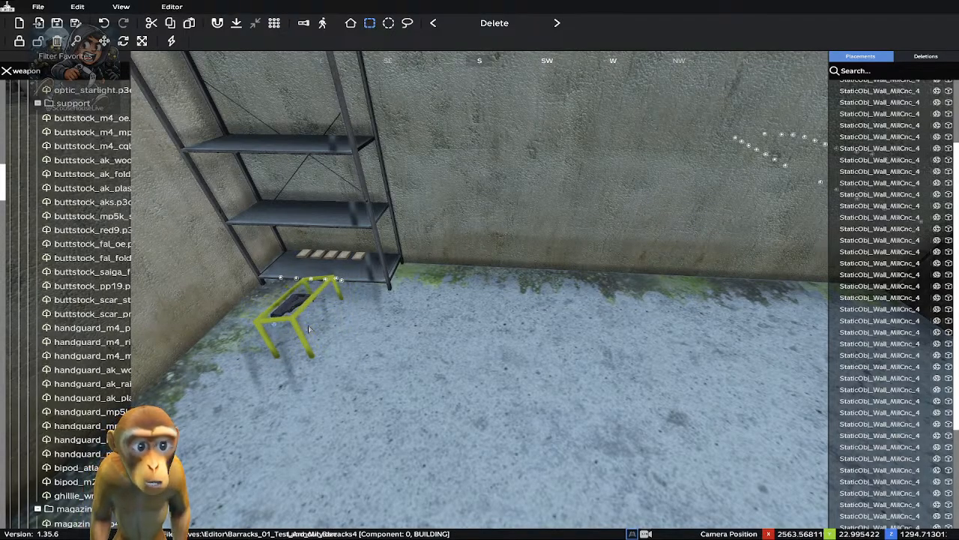
scroll(308, 329, down, 1)
scroll(308, 329, down, 2)
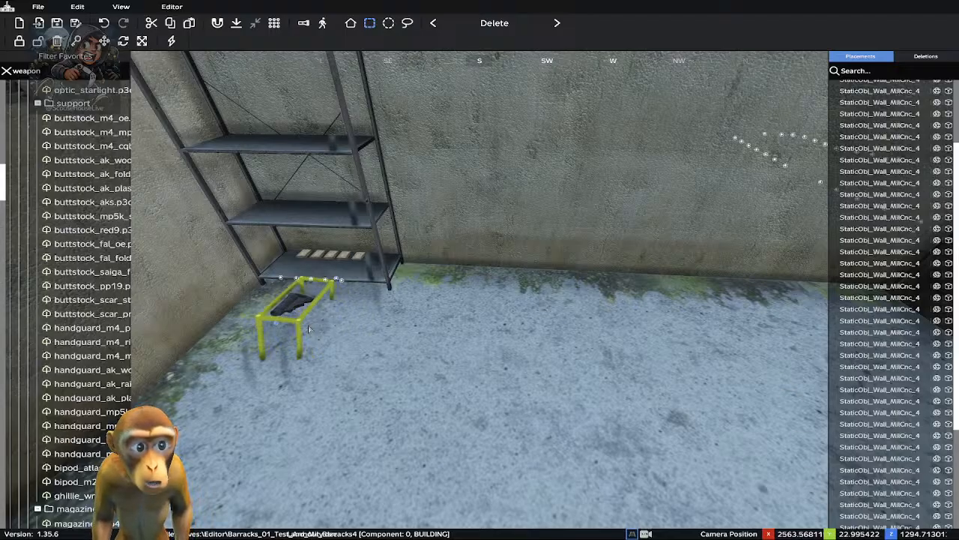
scroll(309, 329, down, 1)
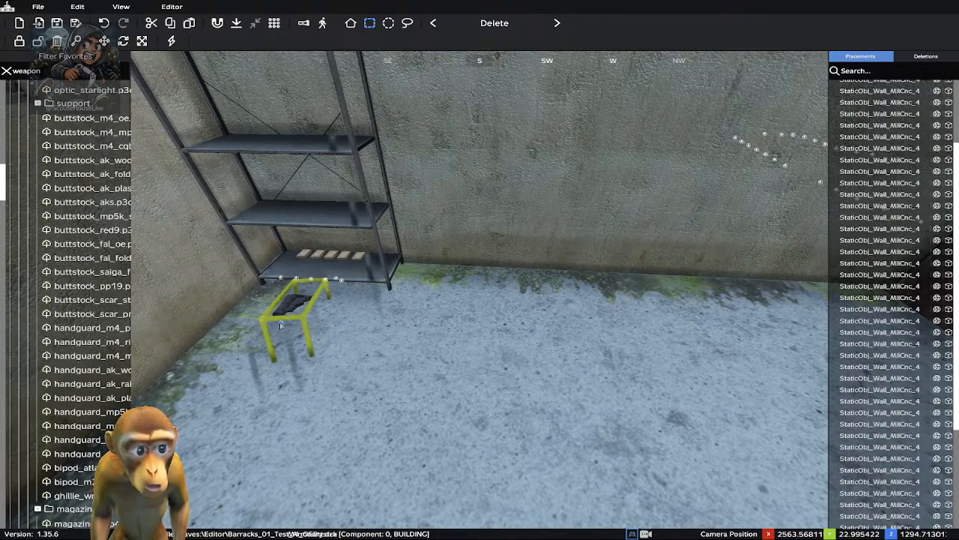
drag(280, 324, 249, 215)
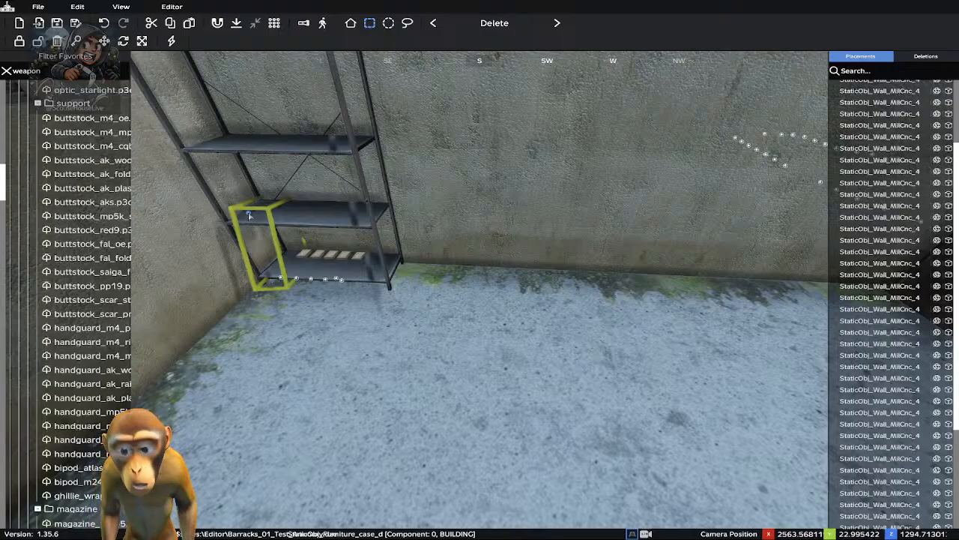
drag(249, 215, 240, 221)
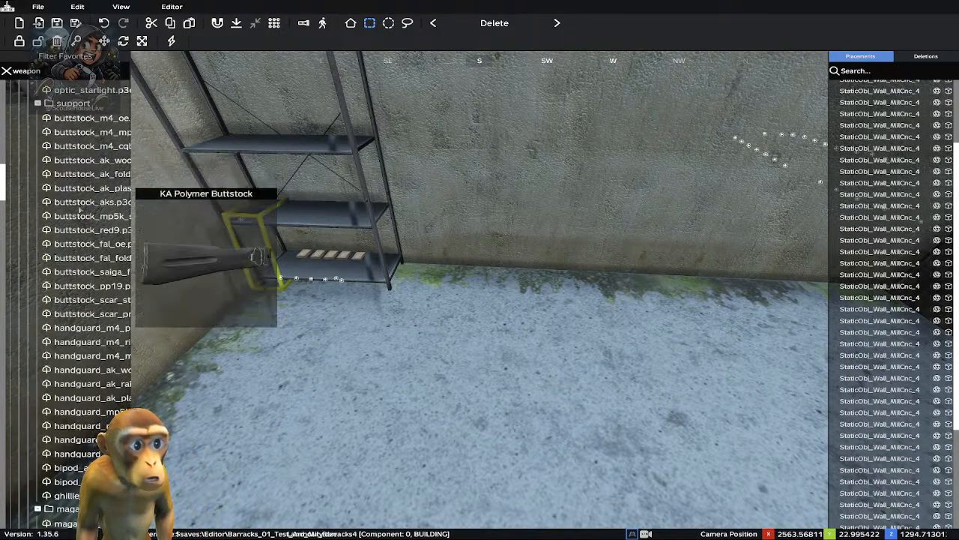
Look further through the magazine and firearm models, and replace the weapon search with a library search for "rifle"
scroll(108, 356, down, 10)
scroll(107, 355, down, 15)
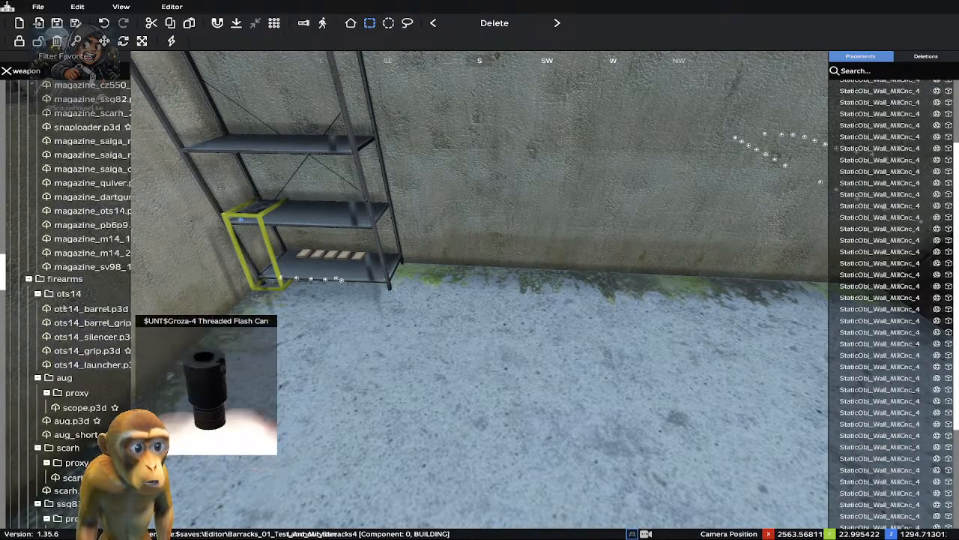
scroll(86, 177, up, 15)
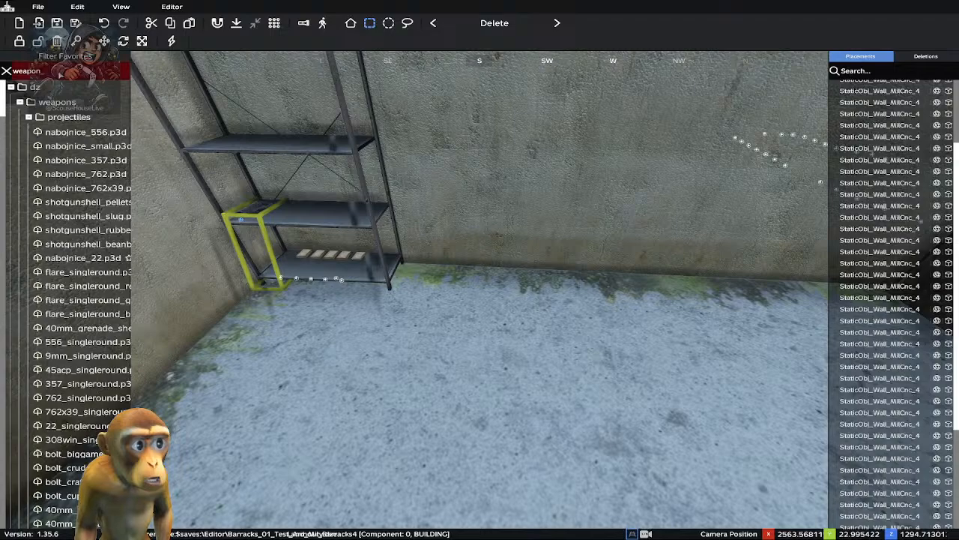
click(6, 71)
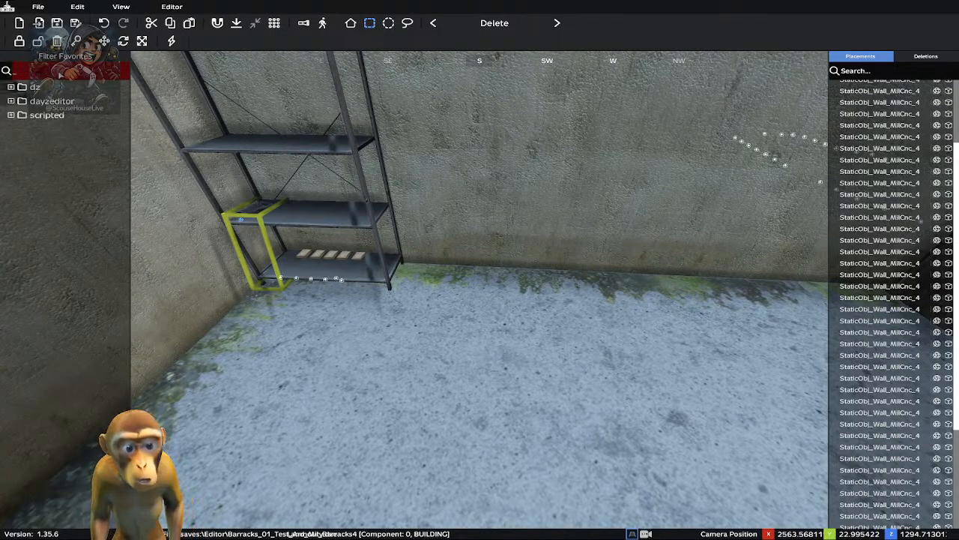
text(rifle)
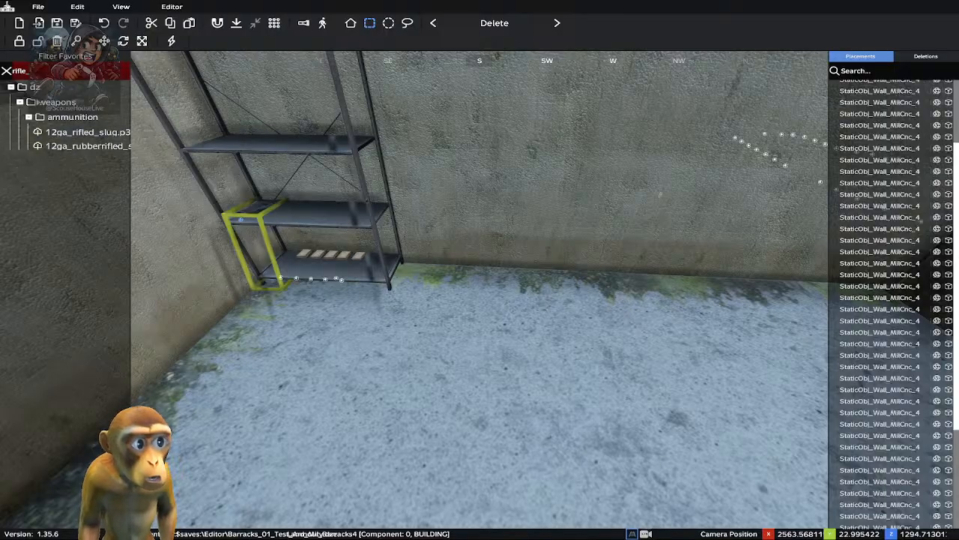
Replace the "rifle" search with a library search for "complet"
key(BackSpace)
key(BackSpace)
key(BackSpace)
key(BackSpace)
key(BackSpace)
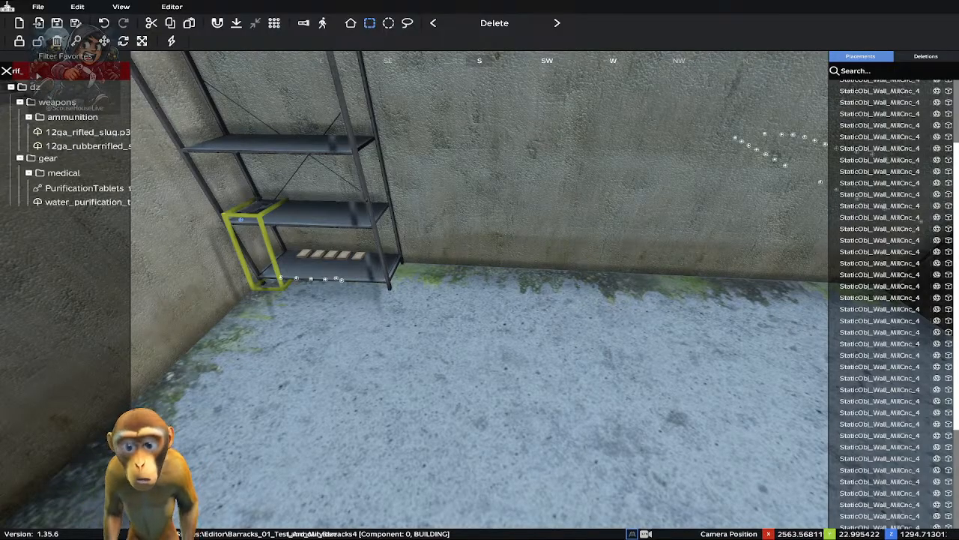
text(compl)
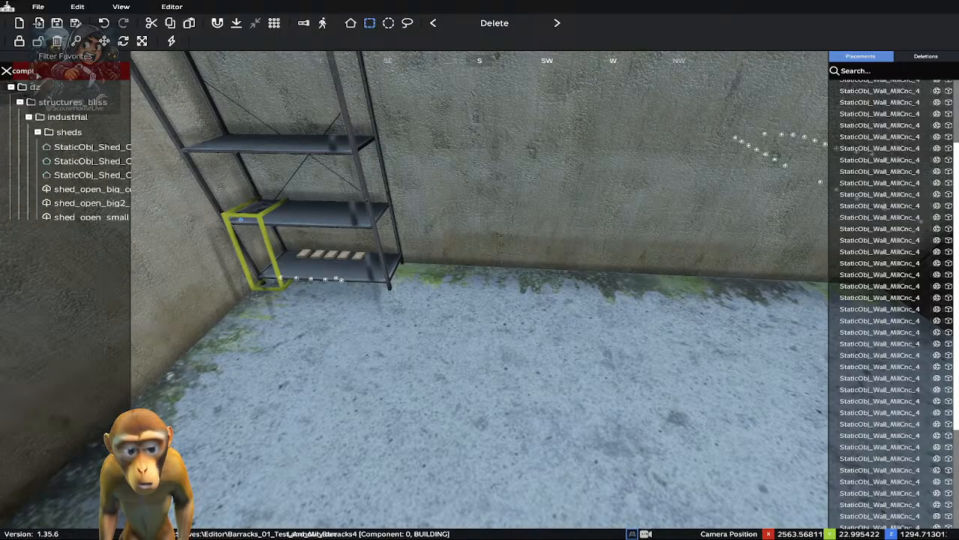
text(ete)
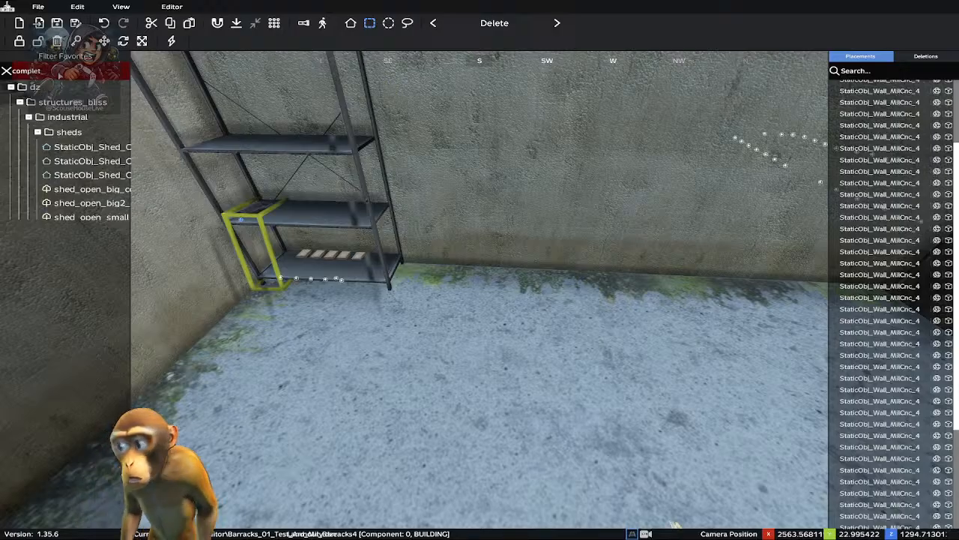
Search the object library for "weapons" and look through the projectile, attachment, magazine and firearm models
click(6, 71)
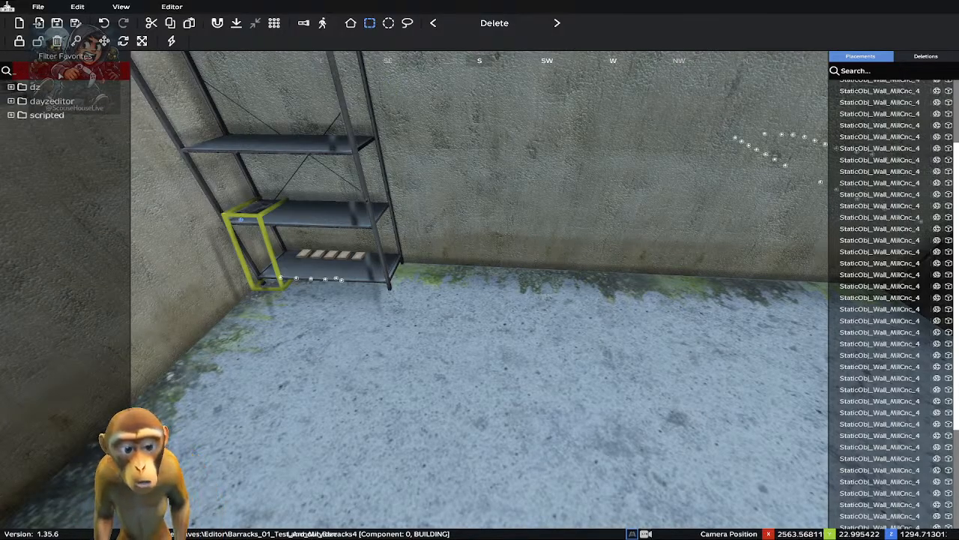
text(weapons)
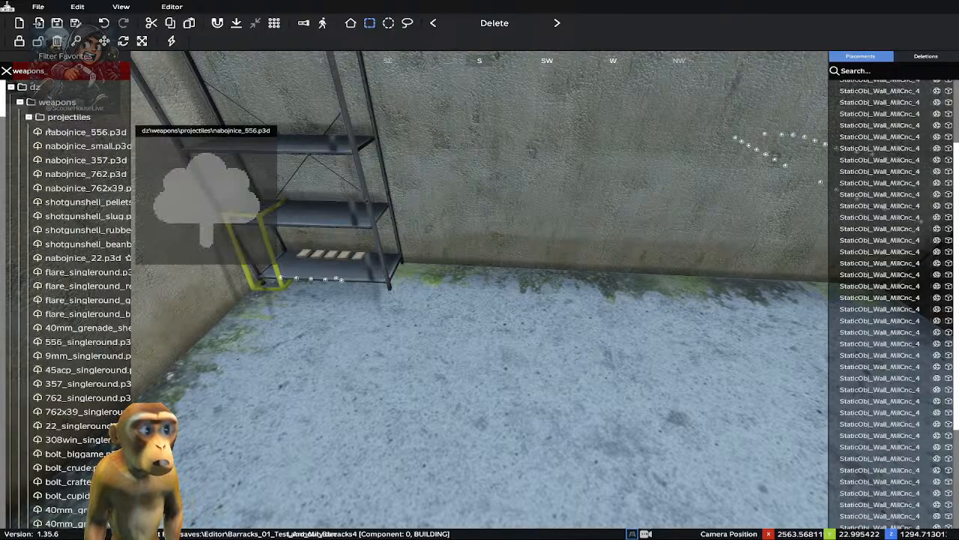
scroll(75, 193, down, 10)
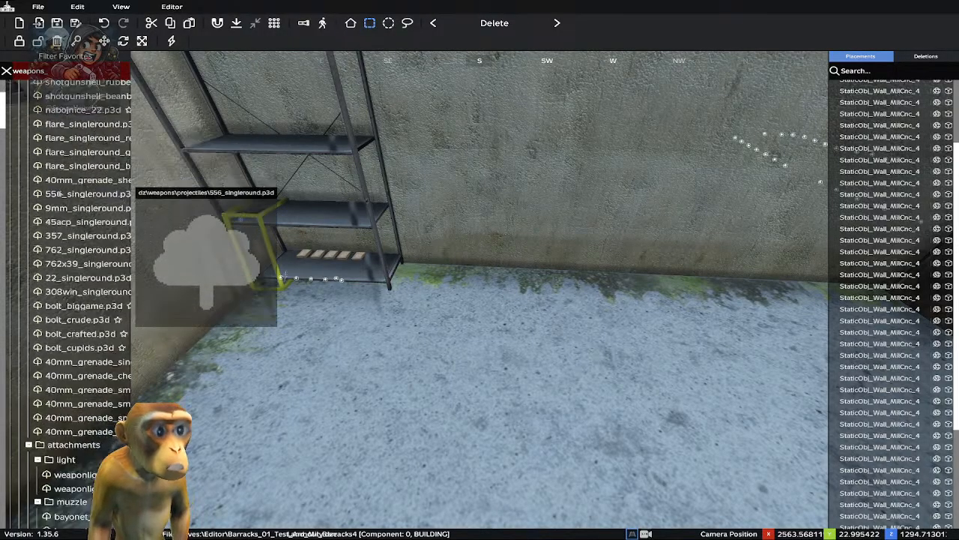
scroll(75, 193, down, 7)
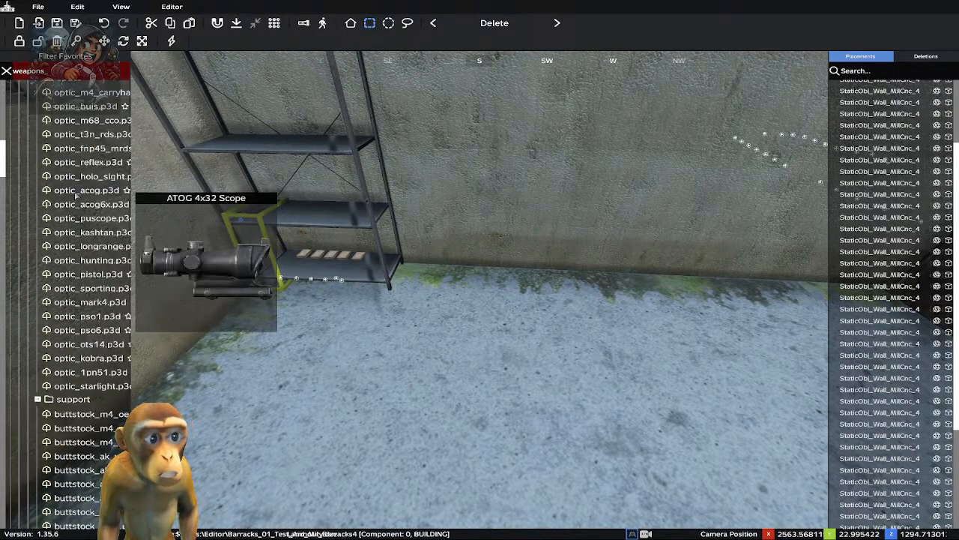
scroll(75, 194, down, 15)
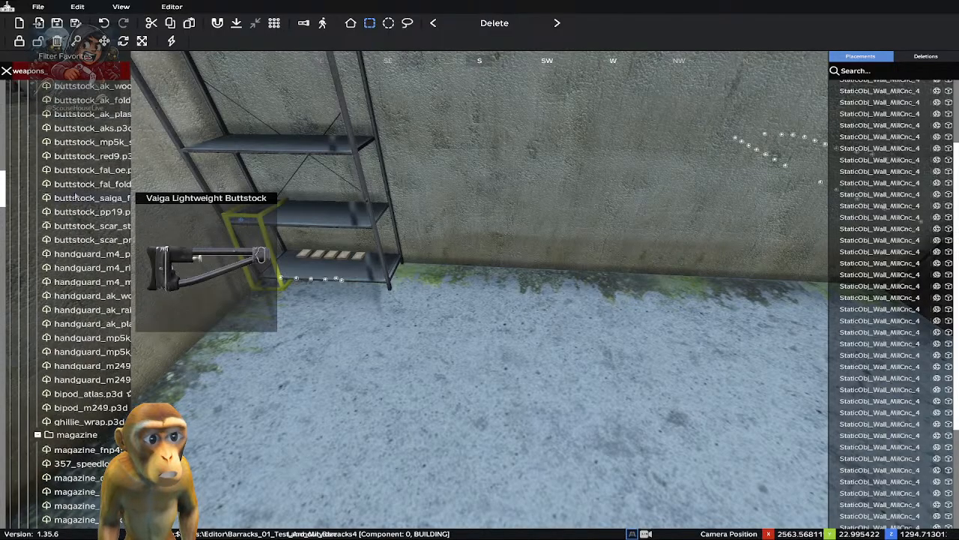
scroll(75, 194, down, 15)
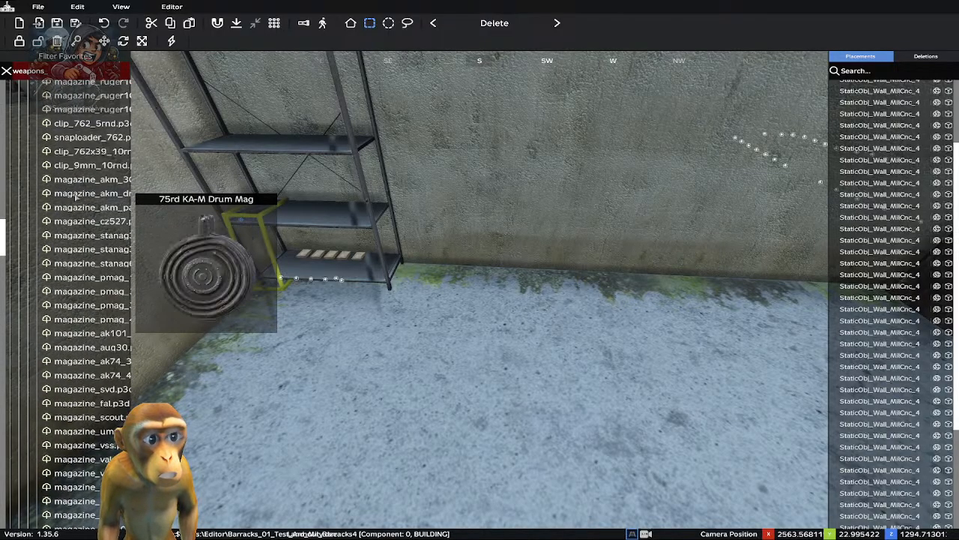
scroll(77, 204, down, 7)
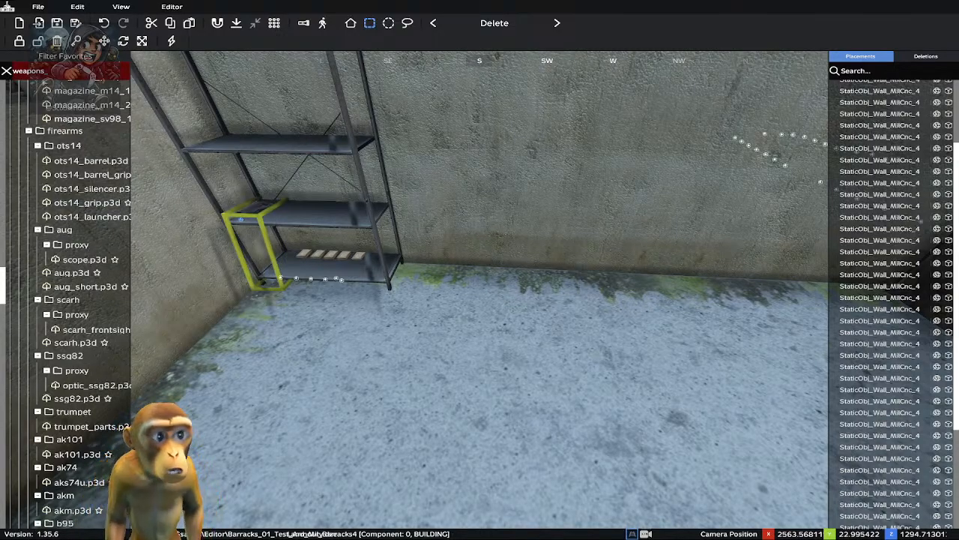
Clear the weapons search and expand the dayzeditor library down to its editor folder
key(BackSpace)
key(BackSpace)
key(BackSpace)
key(BackSpace)
key(BackSpace)
key(BackSpace)
key(BackSpace)
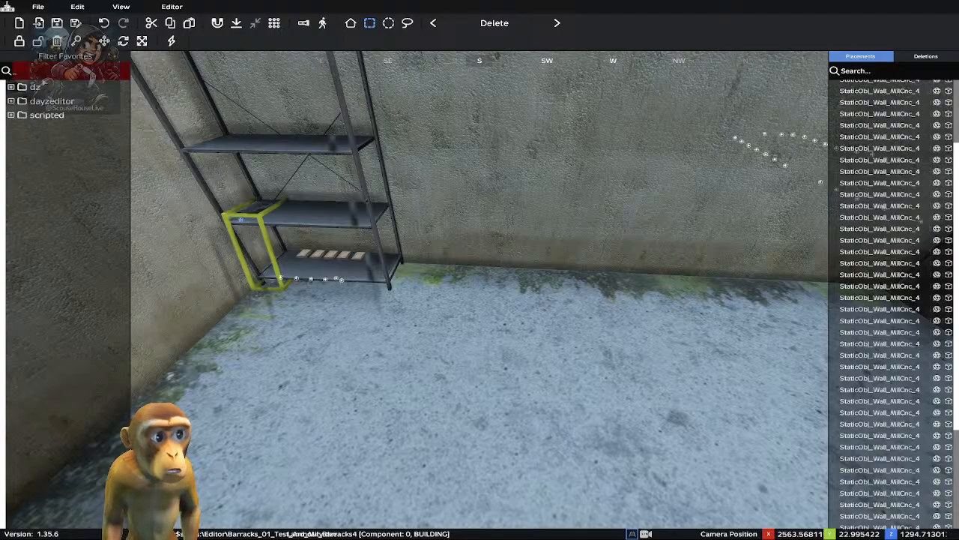
click(11, 100)
click(19, 115)
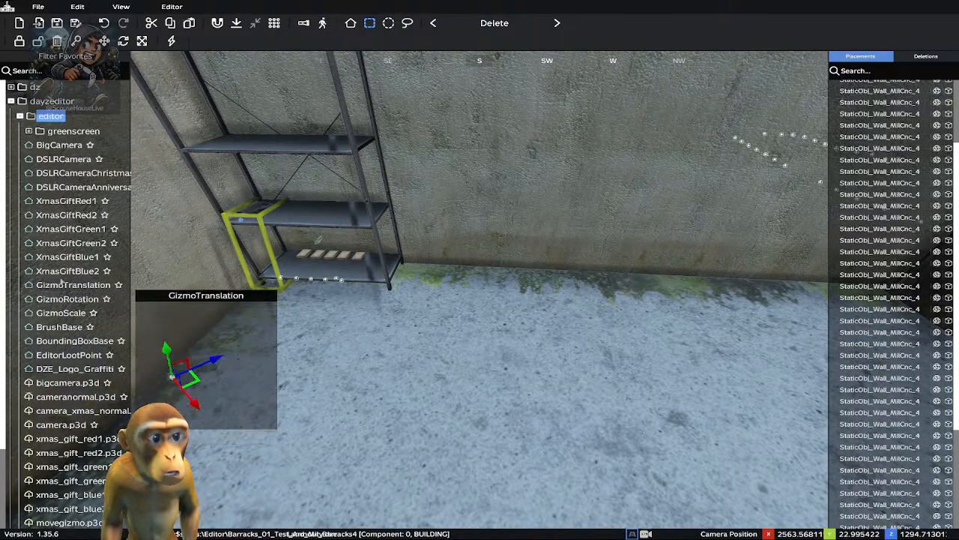
Delete the M4 buttstock from the wall-side end of the second shelf from the bottom
right_click(248, 219)
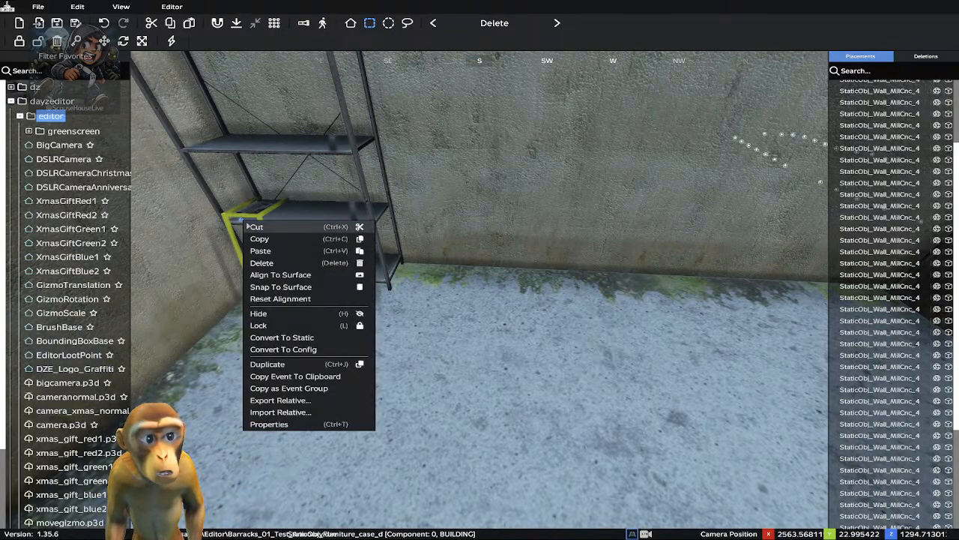
click(274, 264)
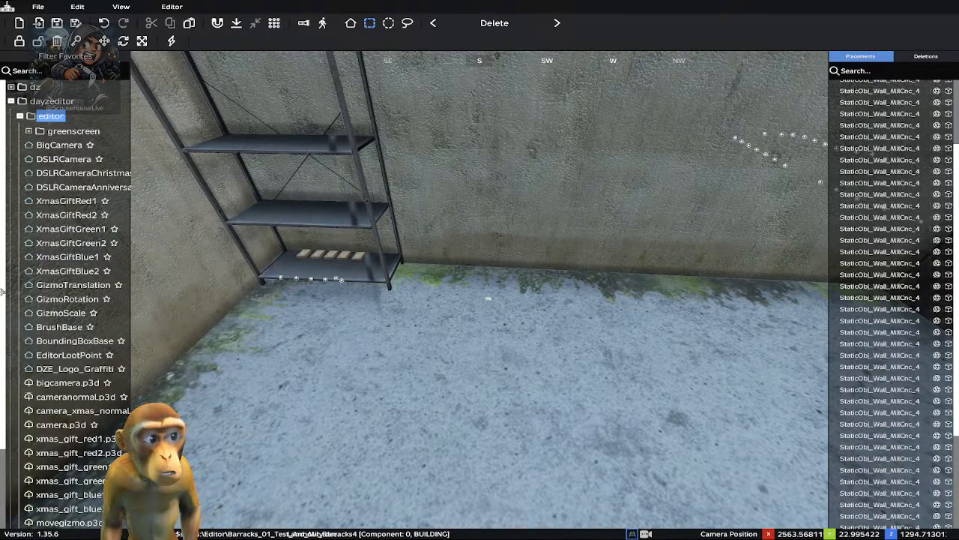
Look through the editor objects, collapse that folder, and check the dz and scripted library folders
scroll(70, 274, down, 3)
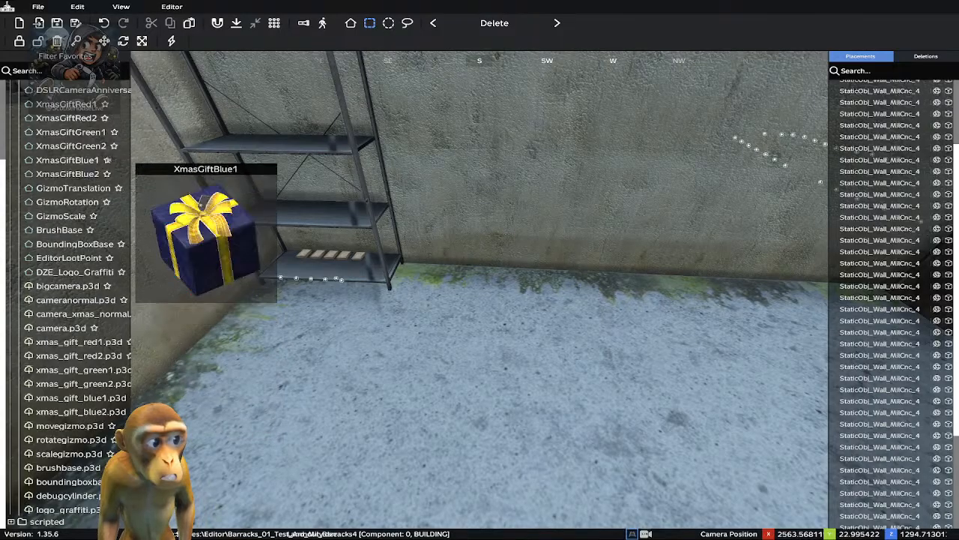
scroll(46, 110, up, 3)
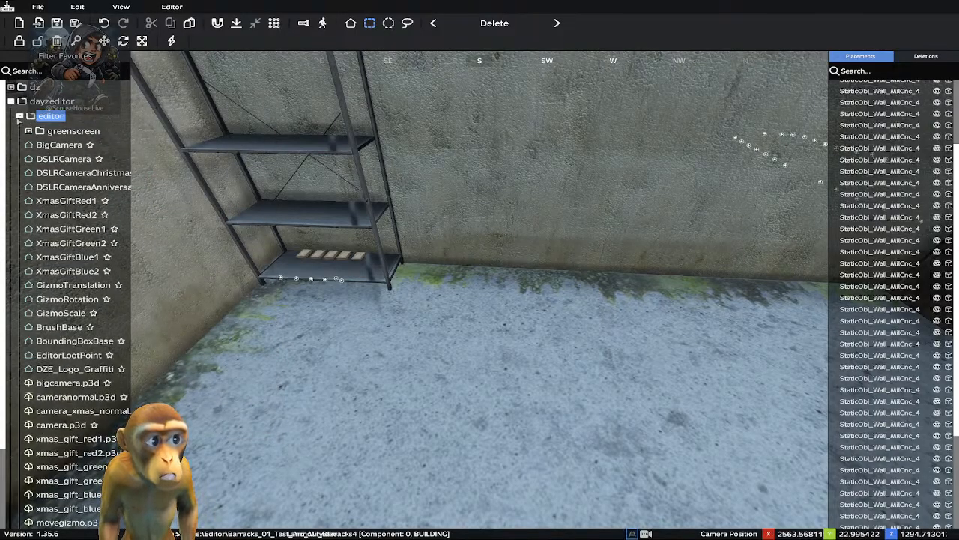
click(20, 116)
click(11, 88)
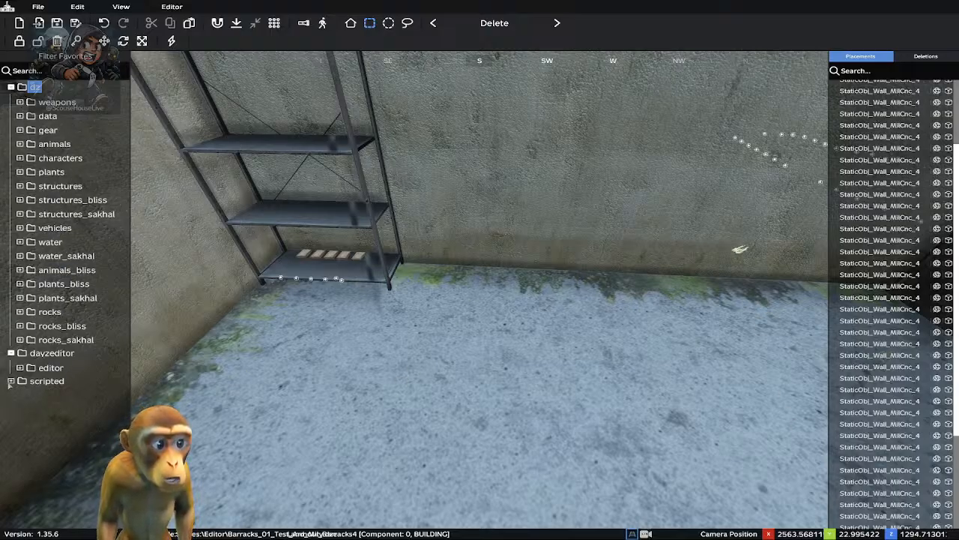
click(12, 381)
click(11, 381)
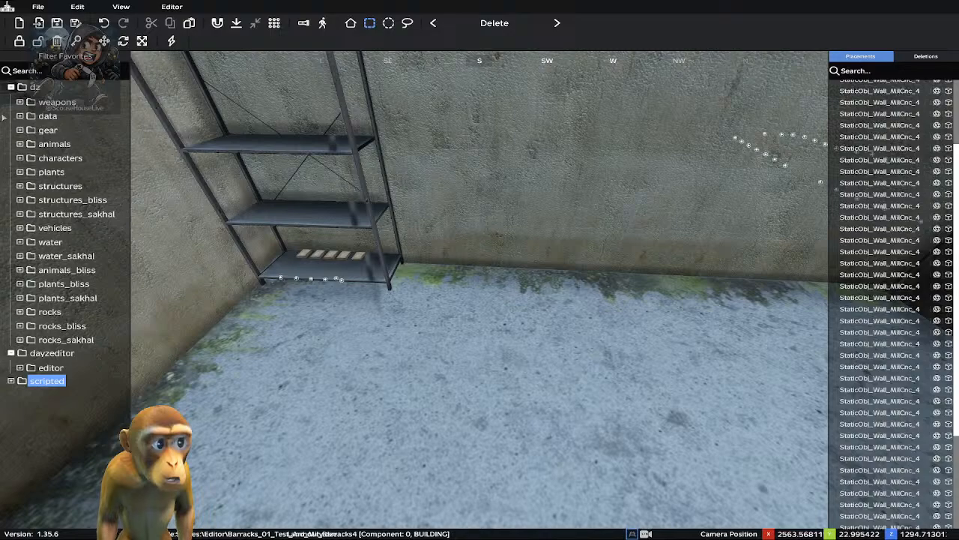
Expand the firearms folder under dz weapons and examine the M4 models, then look over the remaining weapon folders
click(20, 103)
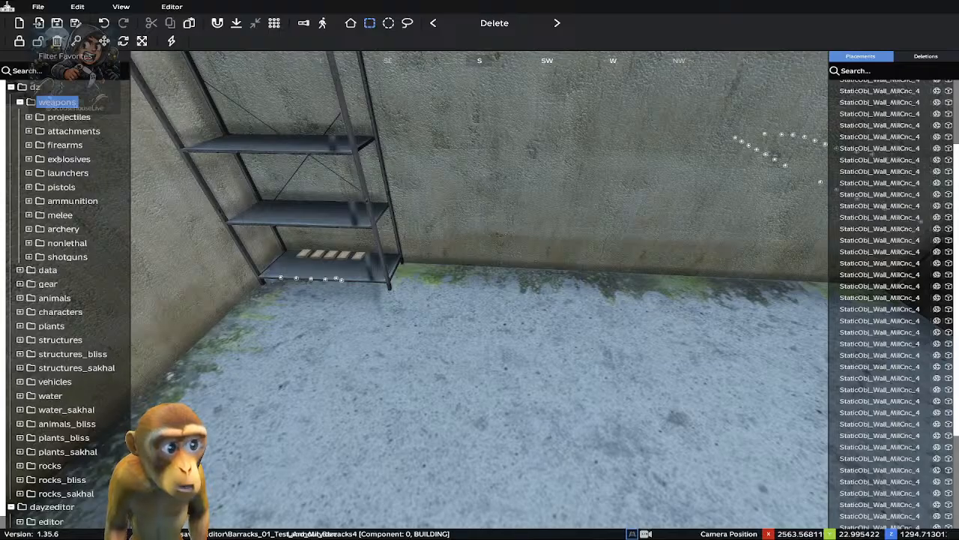
click(29, 145)
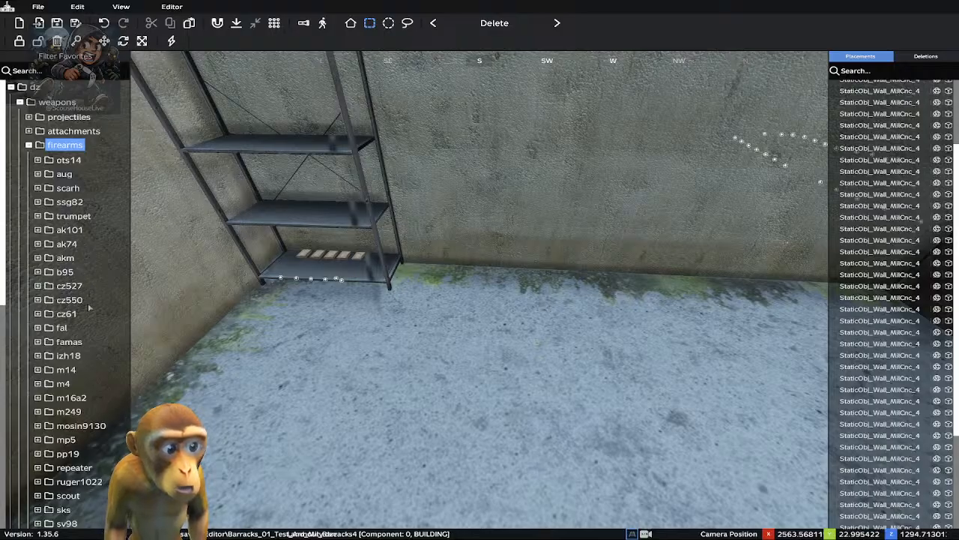
click(38, 384)
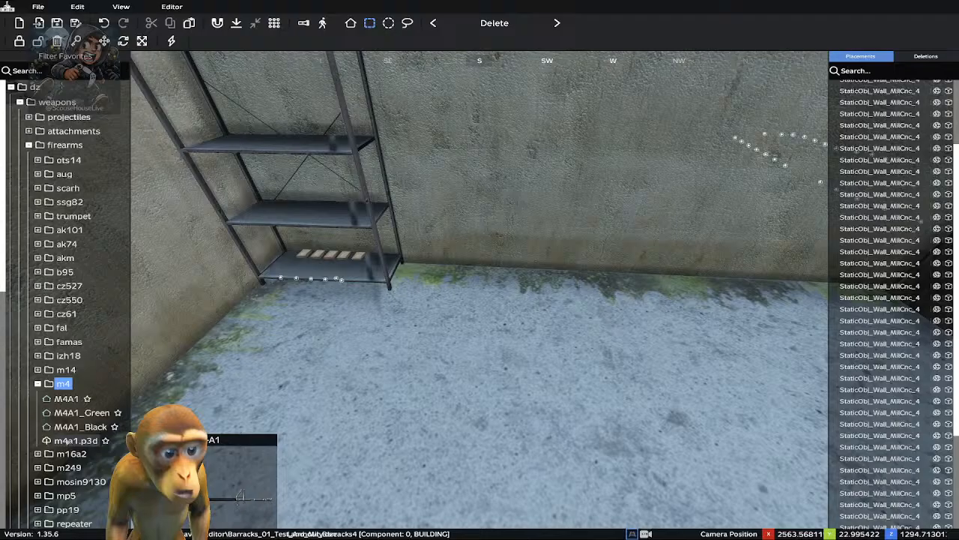
scroll(66, 442, down, 3)
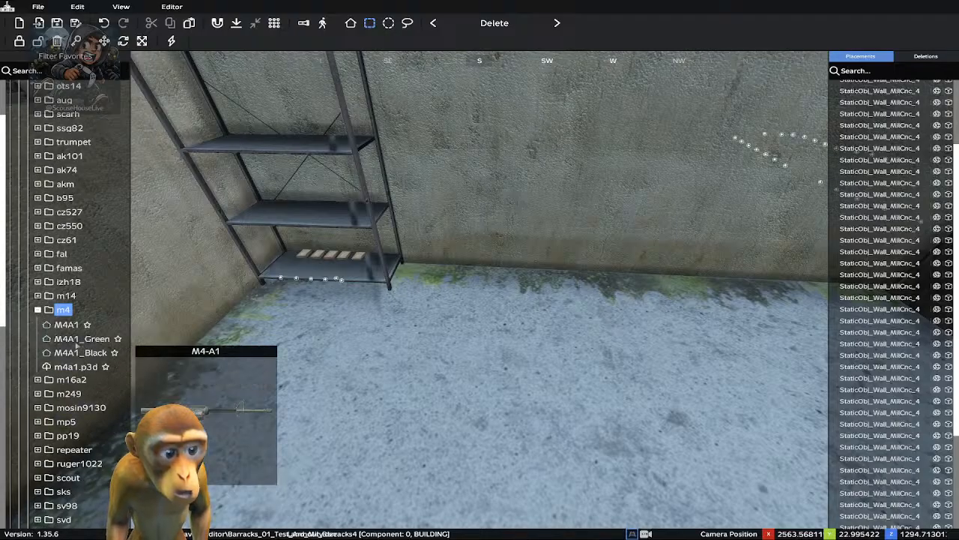
click(38, 310)
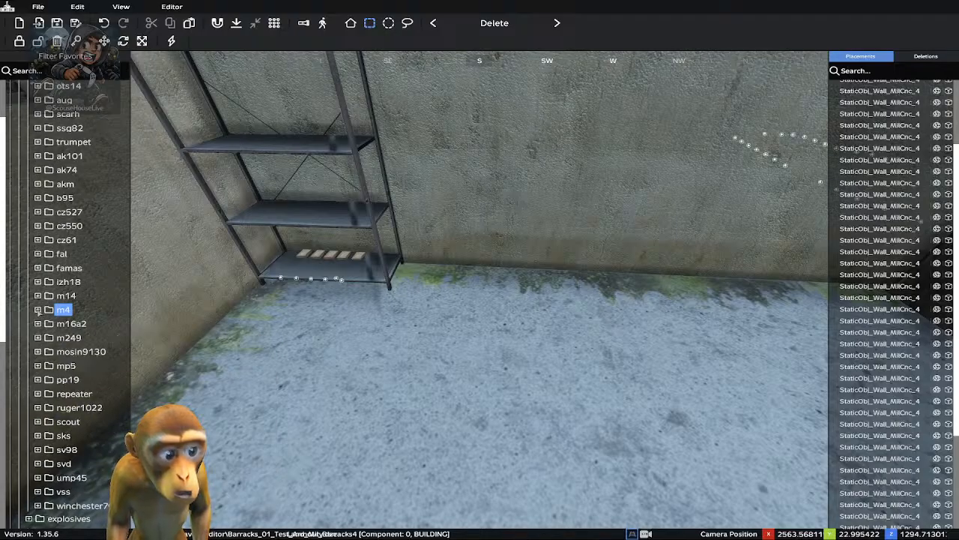
scroll(48, 345, down, 10)
scroll(57, 355, down, 3)
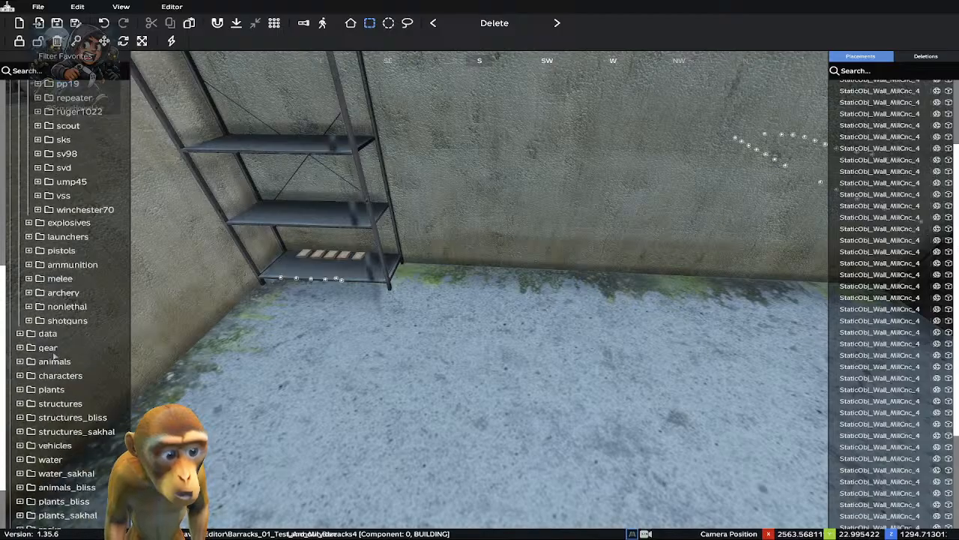
Examine the survivor models in the bodies folder under characters, and collapse that folder again
click(20, 376)
click(30, 391)
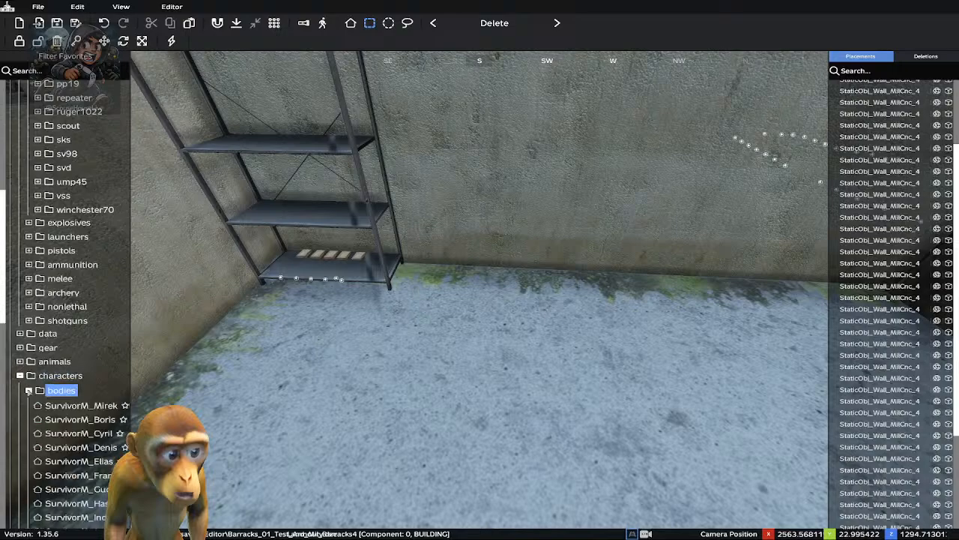
scroll(84, 452, down, 6)
scroll(67, 300, down, 3)
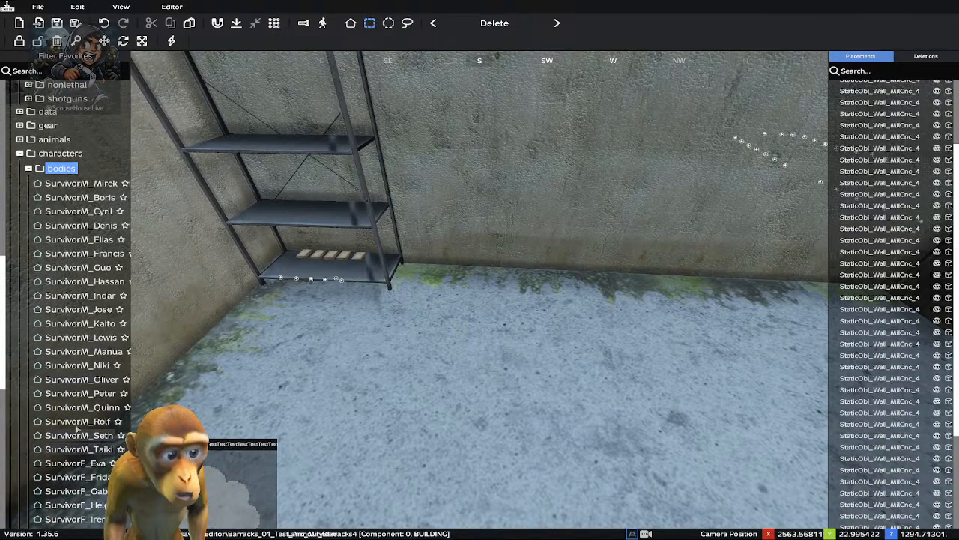
click(28, 168)
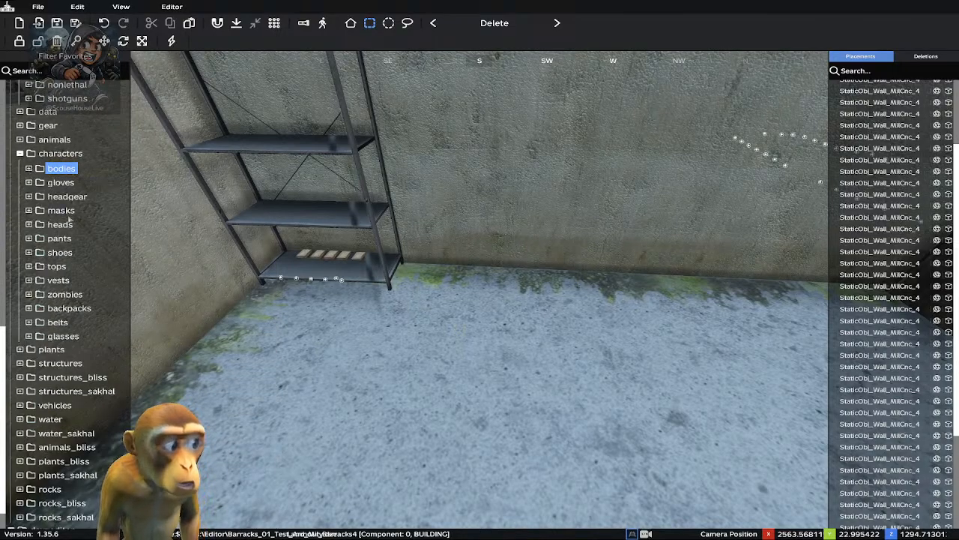
Return to the firearms folder, examine the scarh and trumpet models, and look over the other weapon and character folders
scroll(69, 217, up, 15)
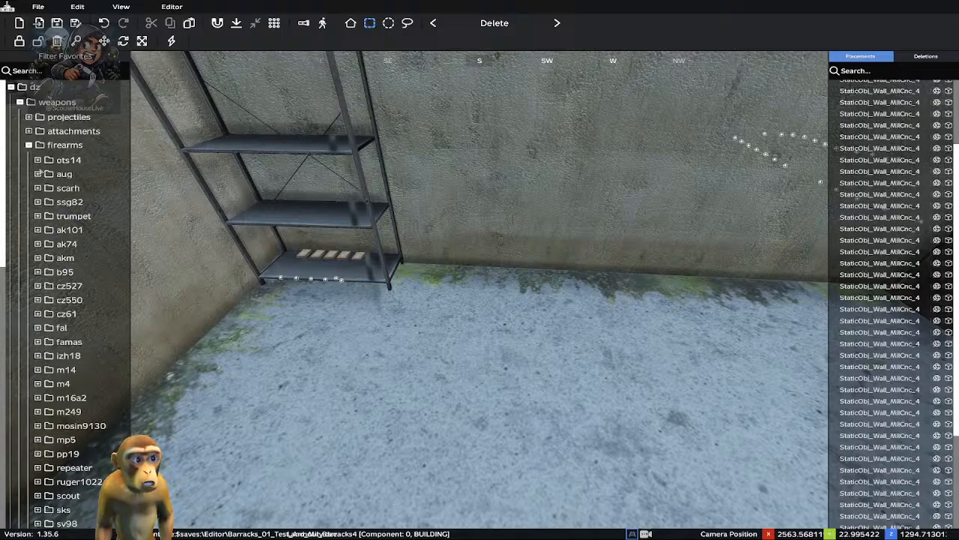
click(38, 189)
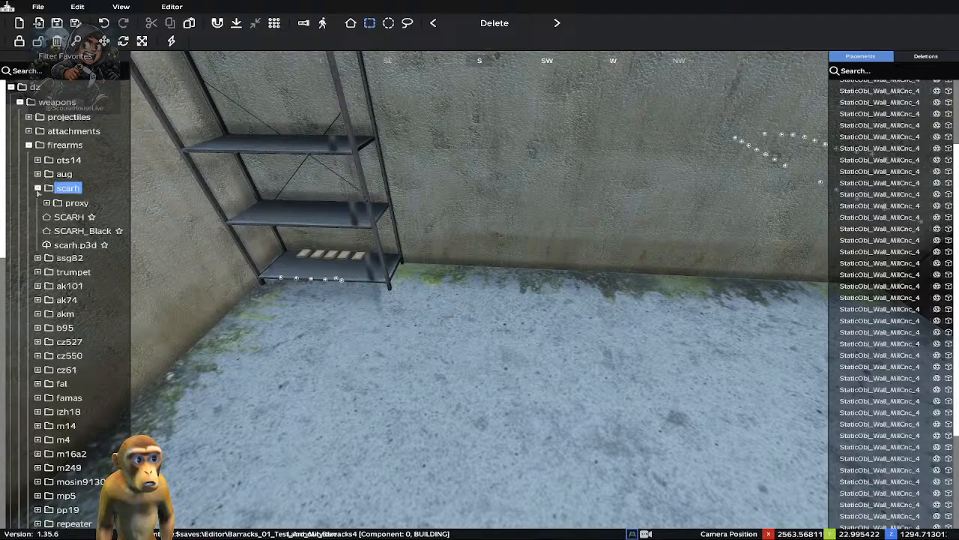
mouse_move(66, 231)
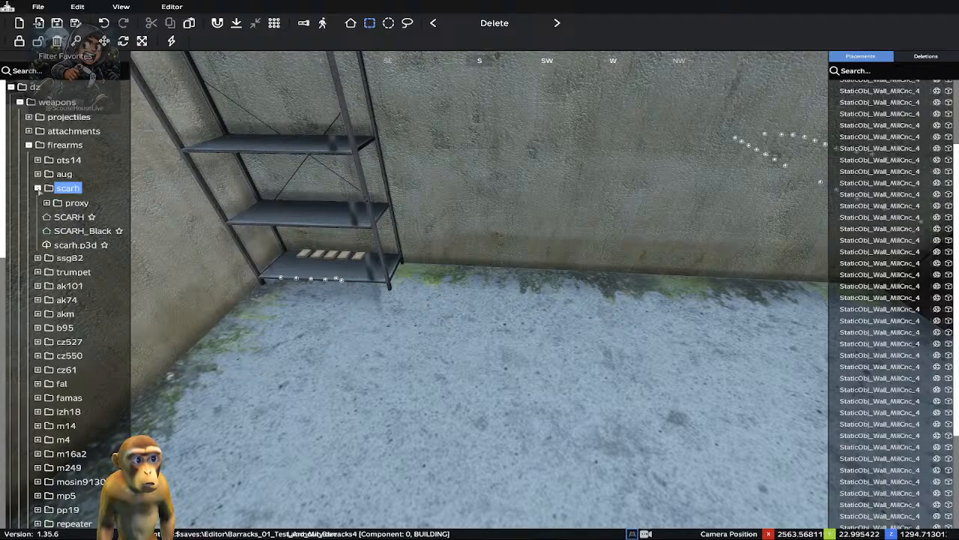
click(38, 188)
double_click(48, 216)
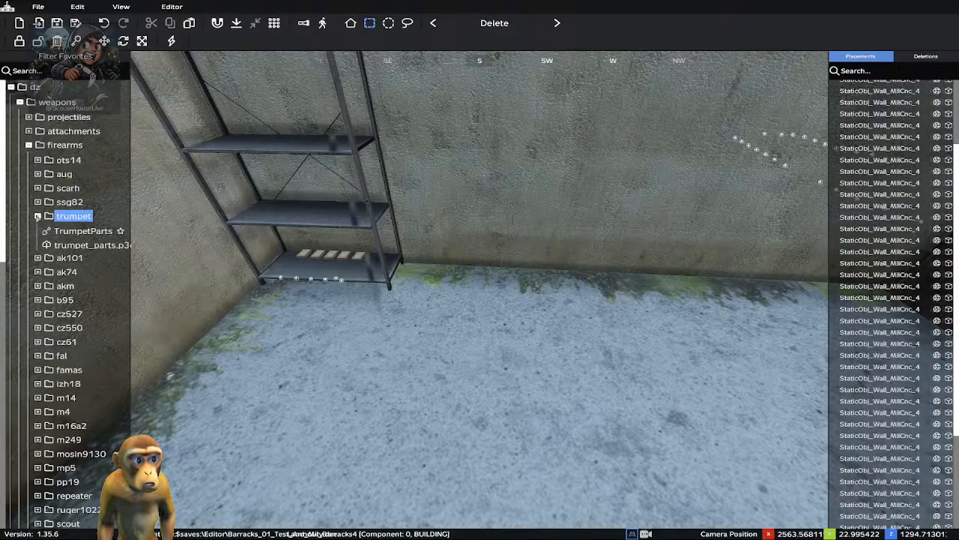
mouse_move(64, 235)
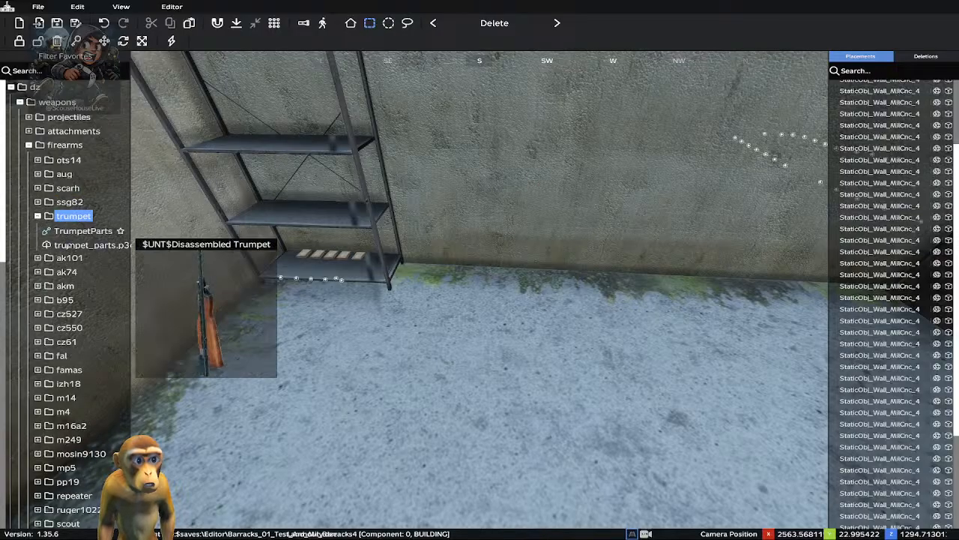
click(38, 216)
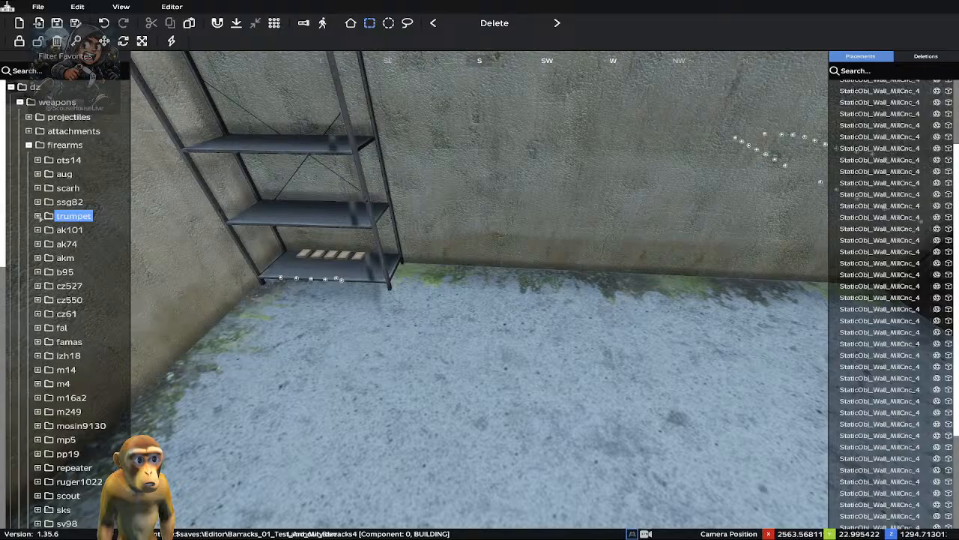
scroll(52, 300, down, 4)
scroll(67, 334, down, 4)
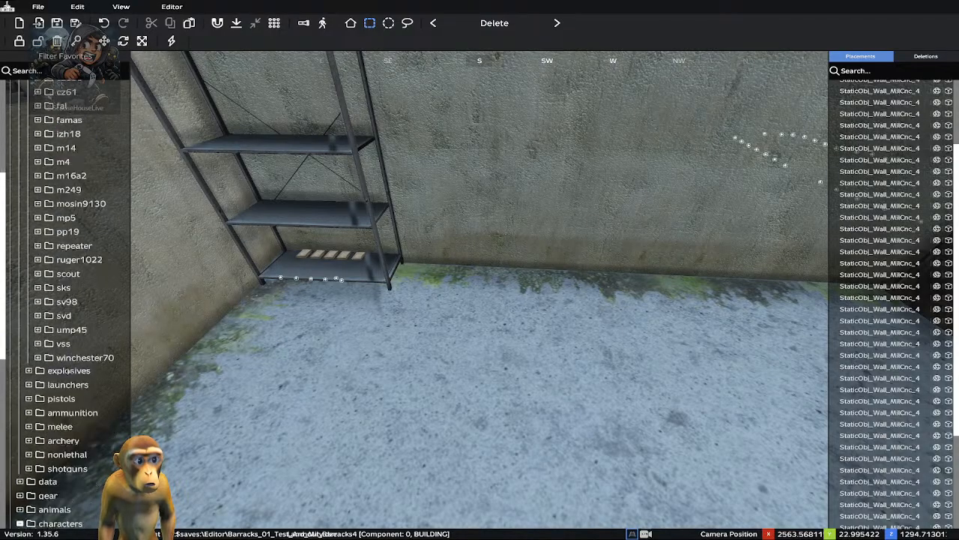
scroll(67, 450, down, 2)
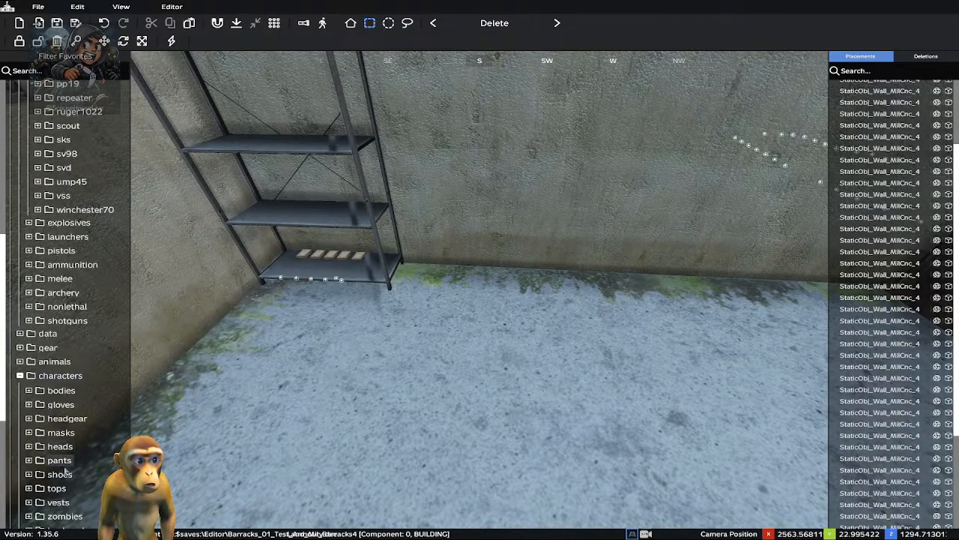
Look through the dz library folders and examine the ak101 and m4 models in the firearms folder
scroll(60, 472, down, 5)
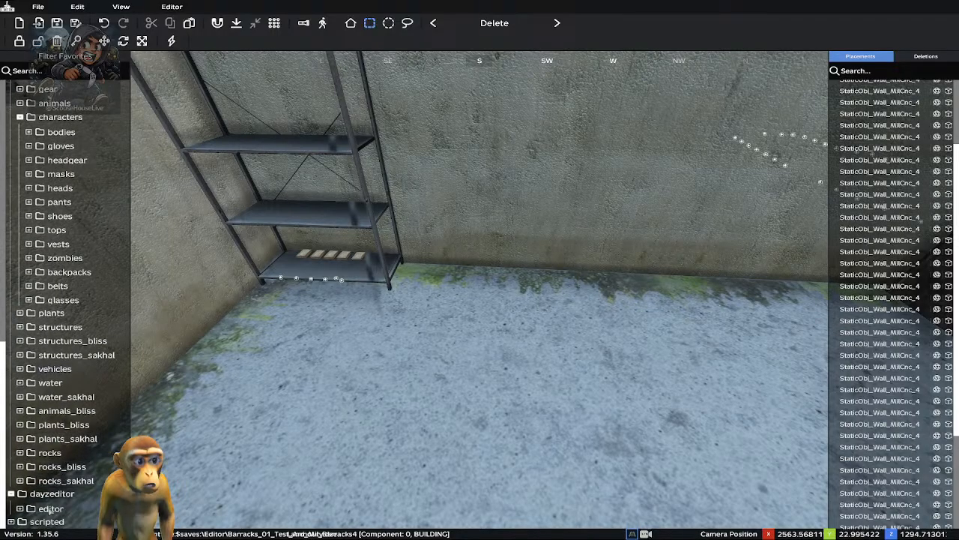
scroll(60, 469, up, 15)
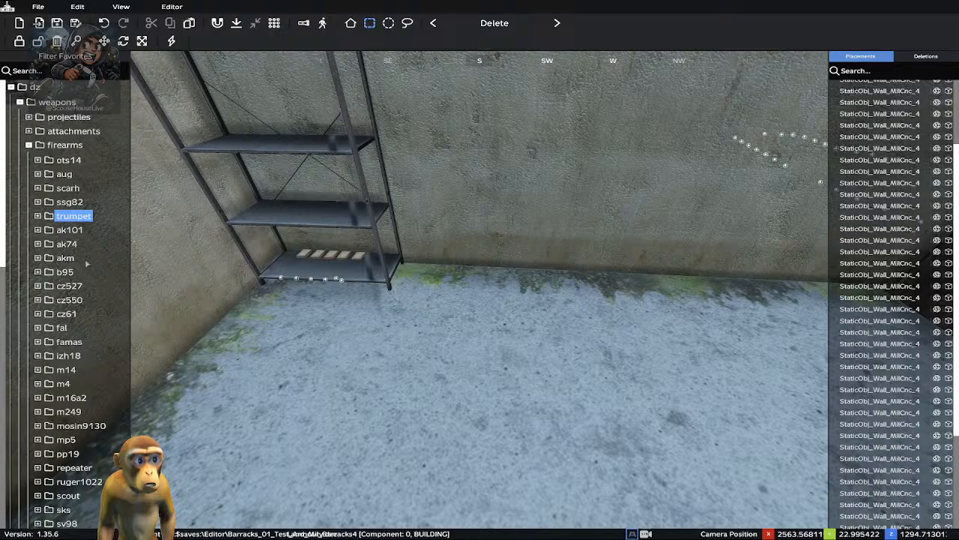
click(37, 230)
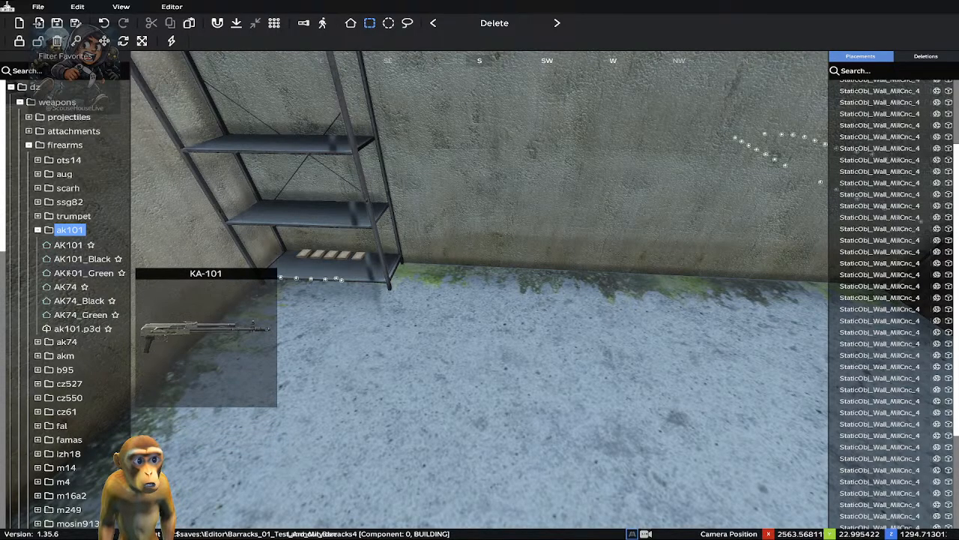
click(37, 230)
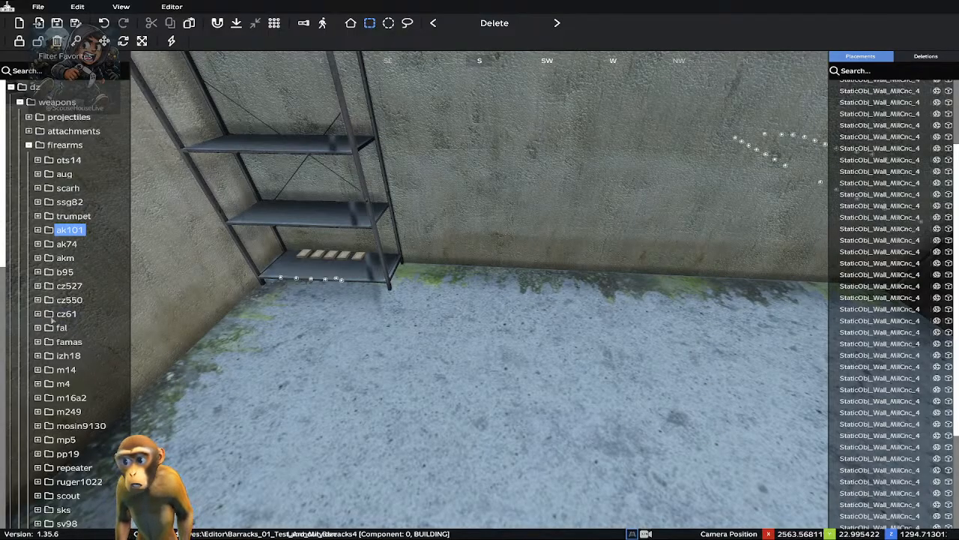
click(38, 383)
mouse_move(61, 405)
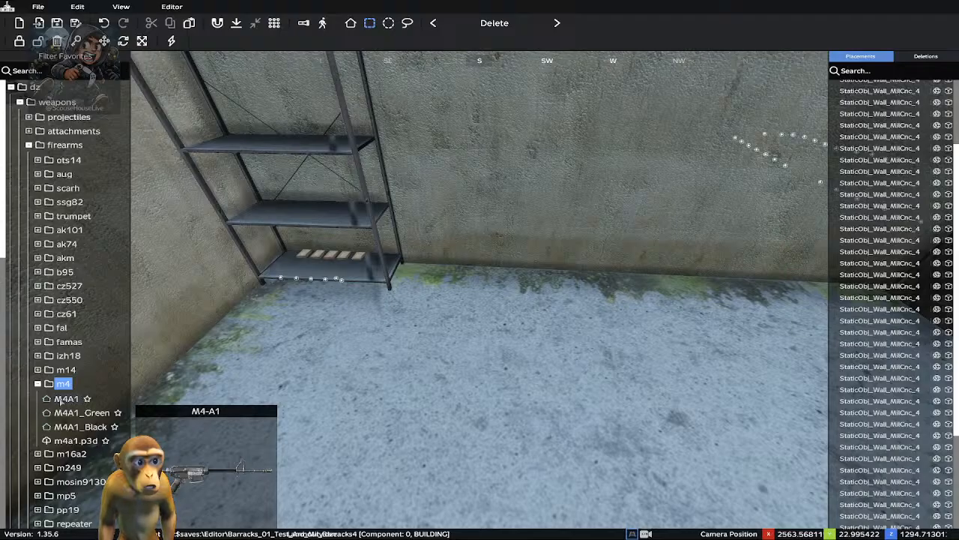
Open the M4A1 in the Loot Editor, dismiss its instructions, and raise the camera above the water
right_click(61, 403)
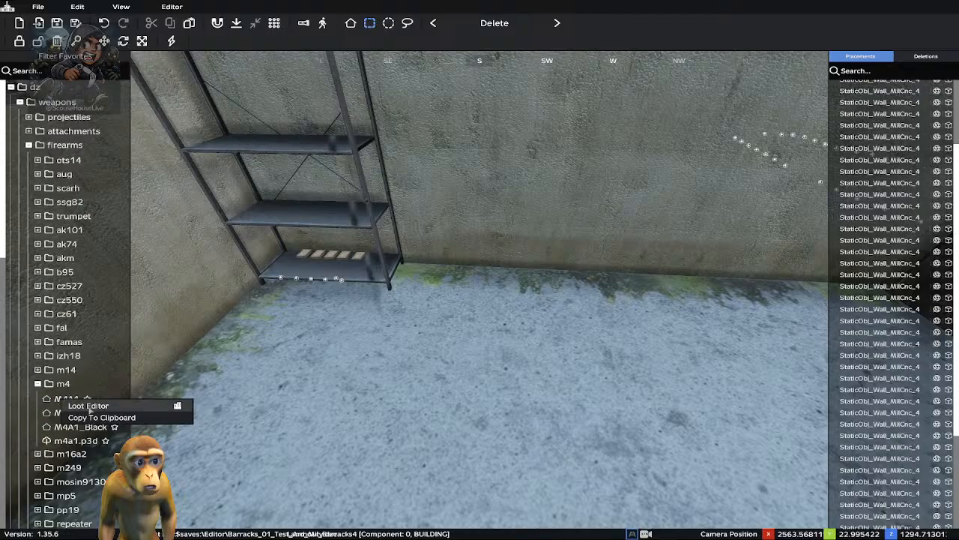
click(138, 404)
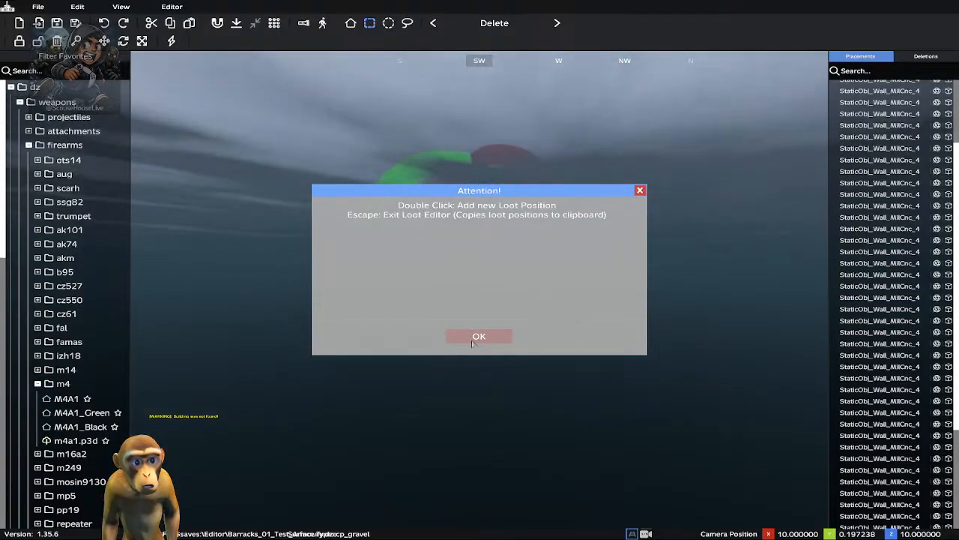
click(473, 343)
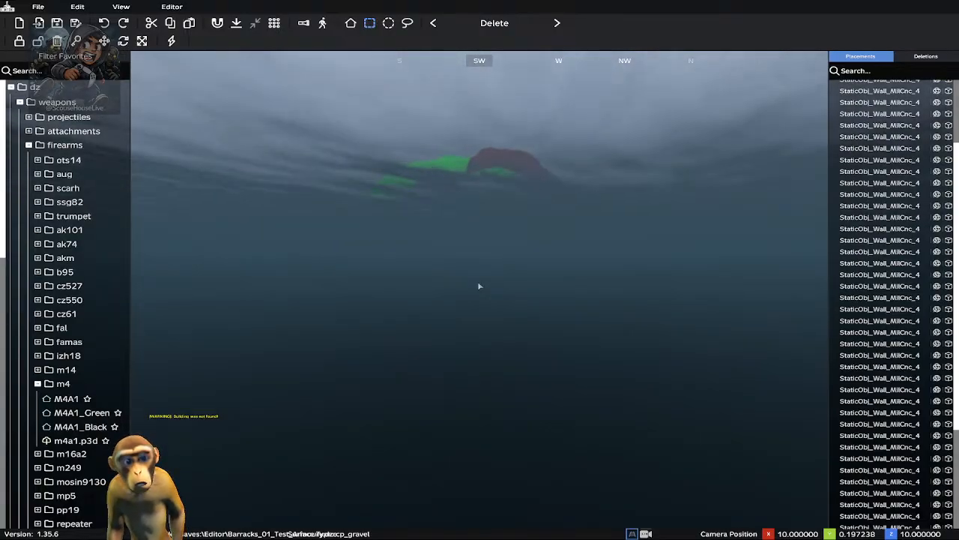
key(q)
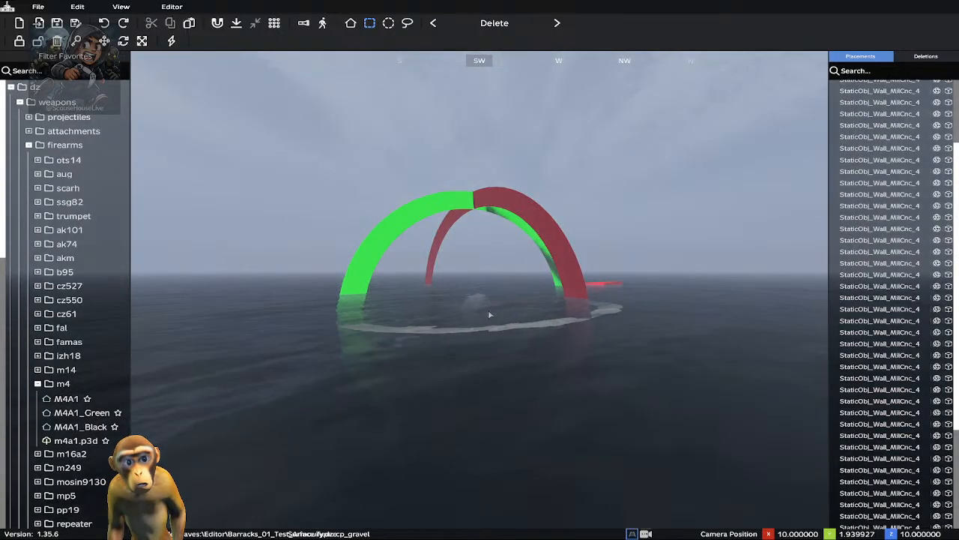
Try to align the loot position marker beside the rotation gizmo to the surface
key(b)
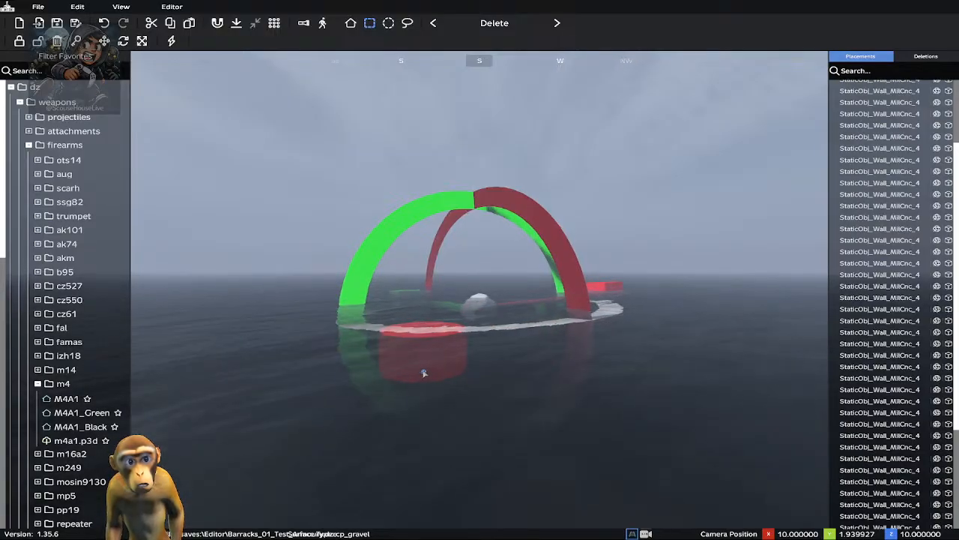
right_click(423, 372)
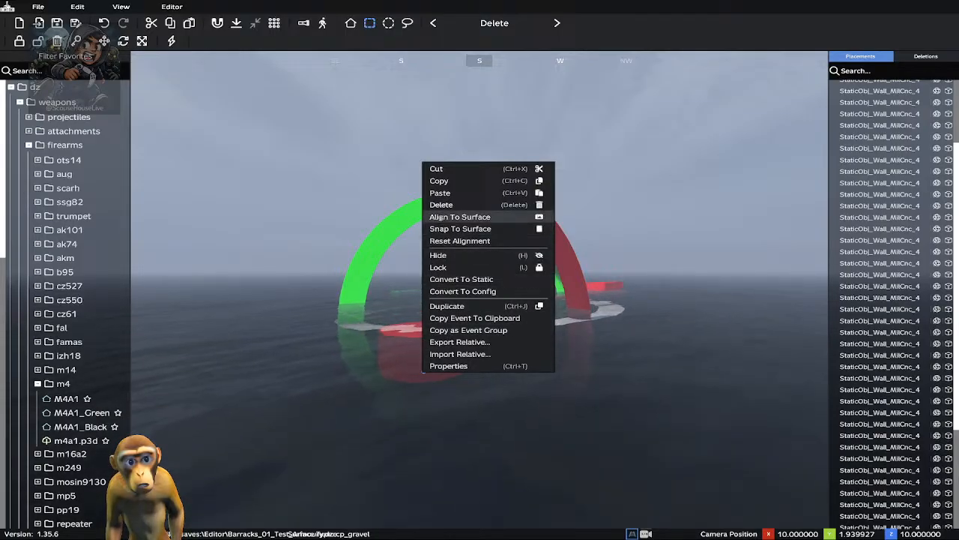
click(450, 217)
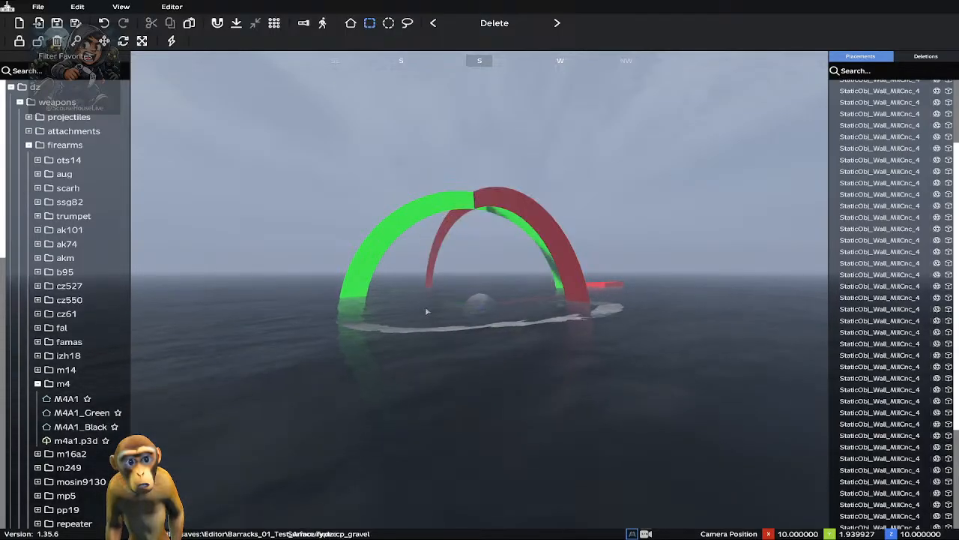
Add loot positions near the centre of the rotation gizmo and delete them again
click(68, 159)
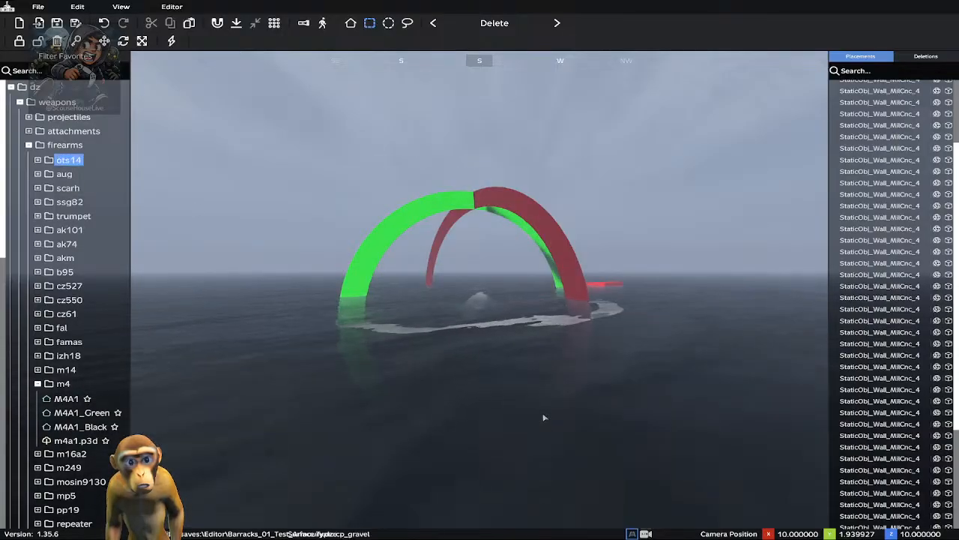
click(454, 316)
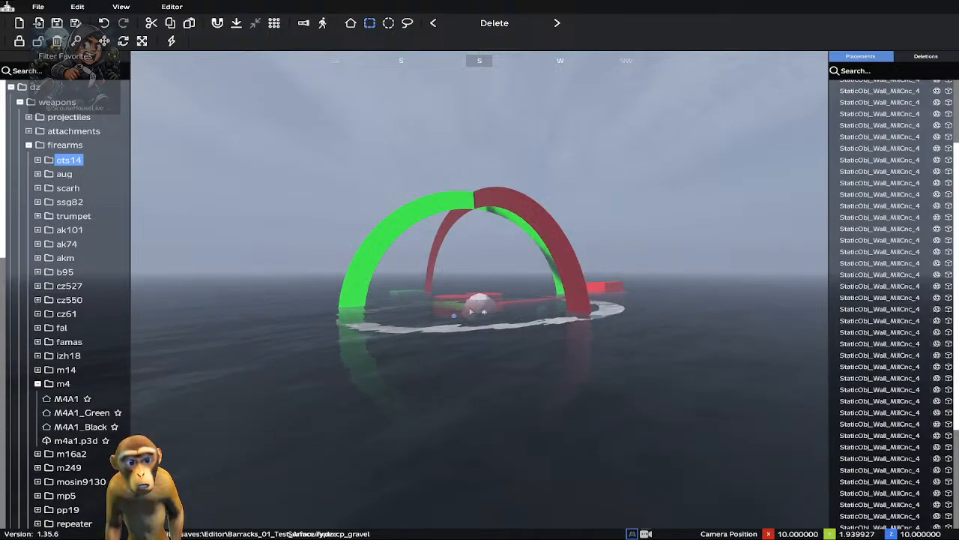
click(472, 311)
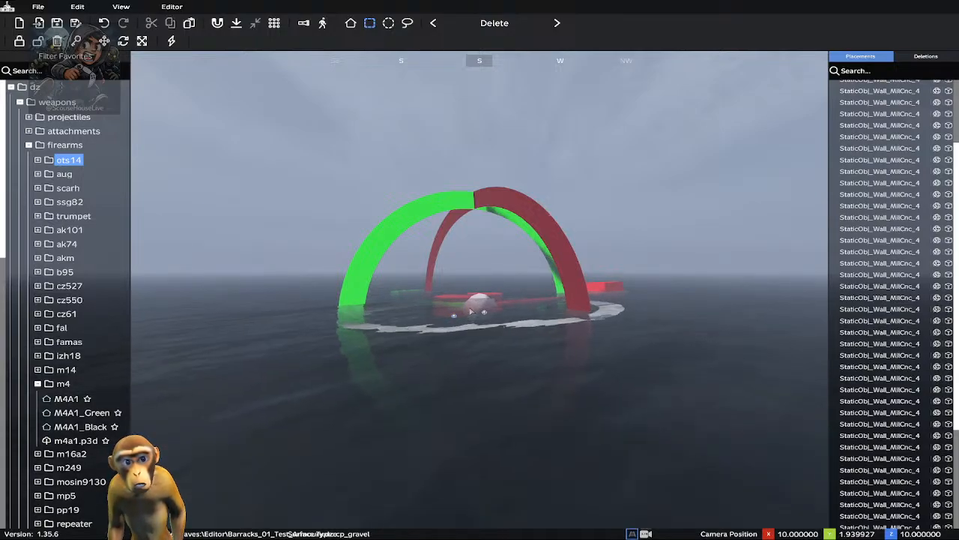
right_click(483, 313)
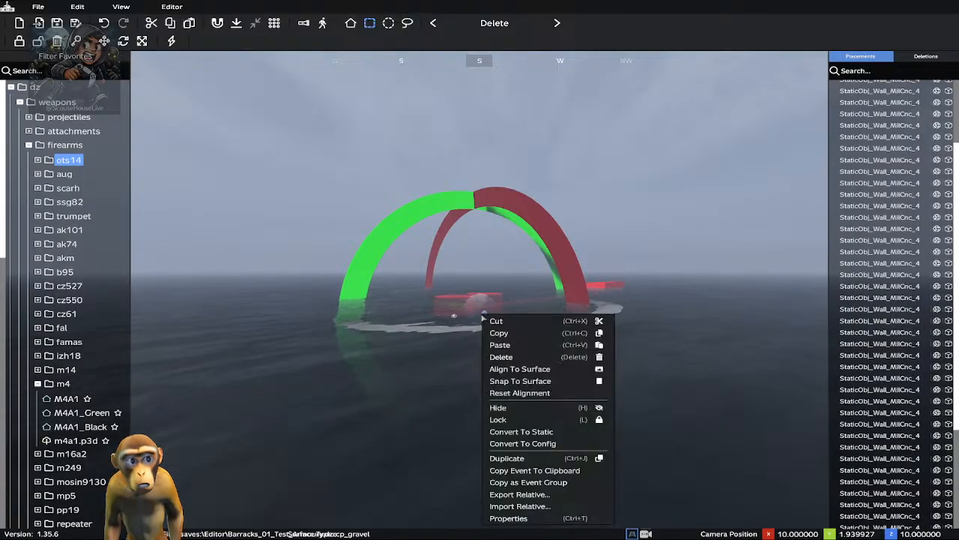
click(502, 358)
right_click(455, 316)
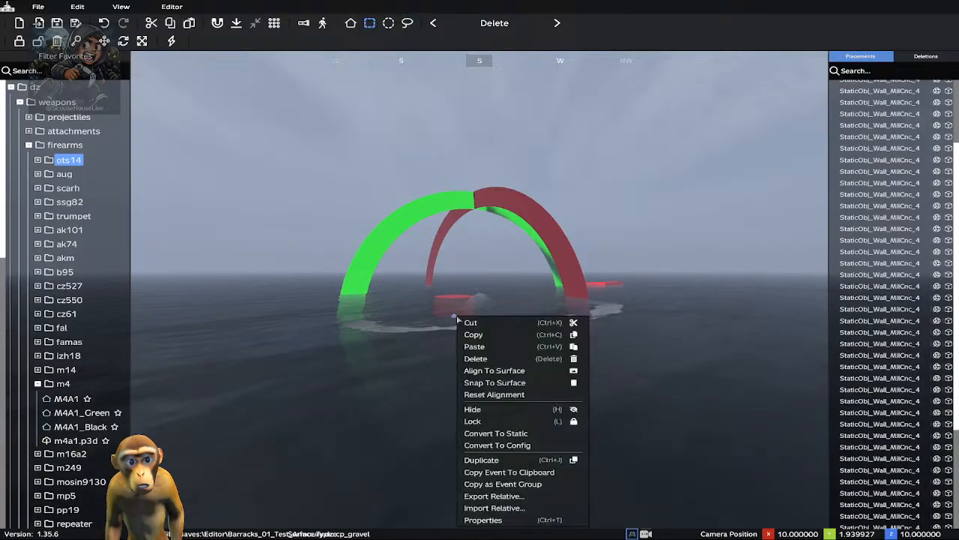
click(486, 358)
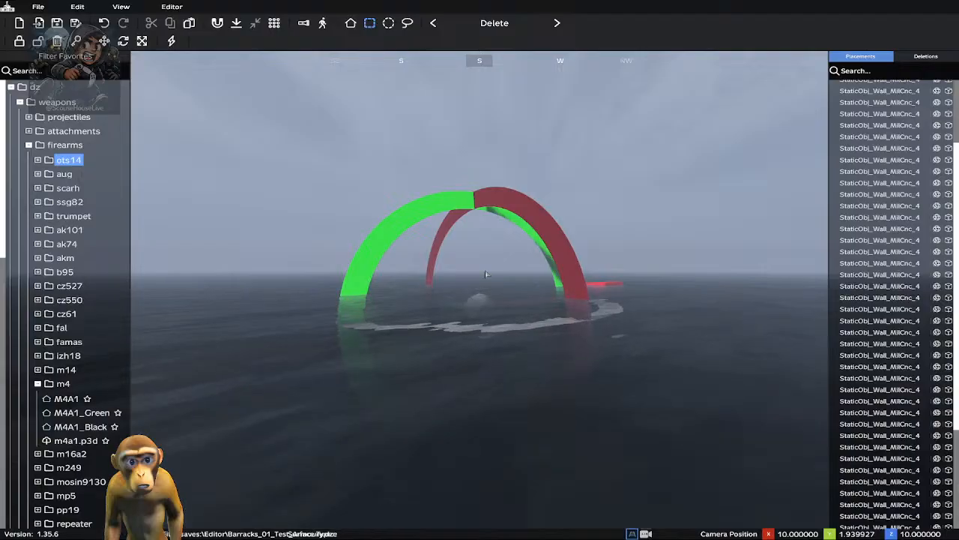
Try to select and remove the rotation gizmo that remains in the Loot Editor scene
drag(284, 152, 782, 525)
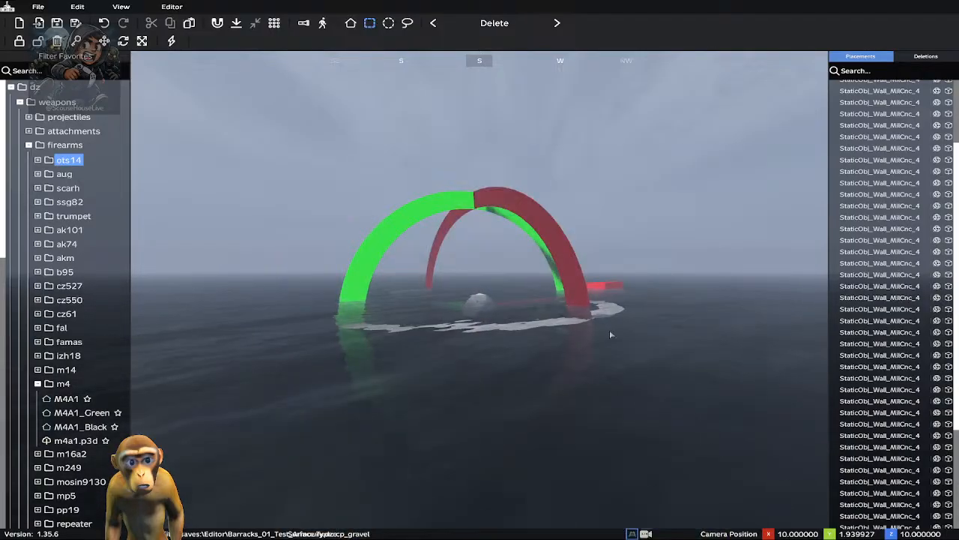
click(601, 286)
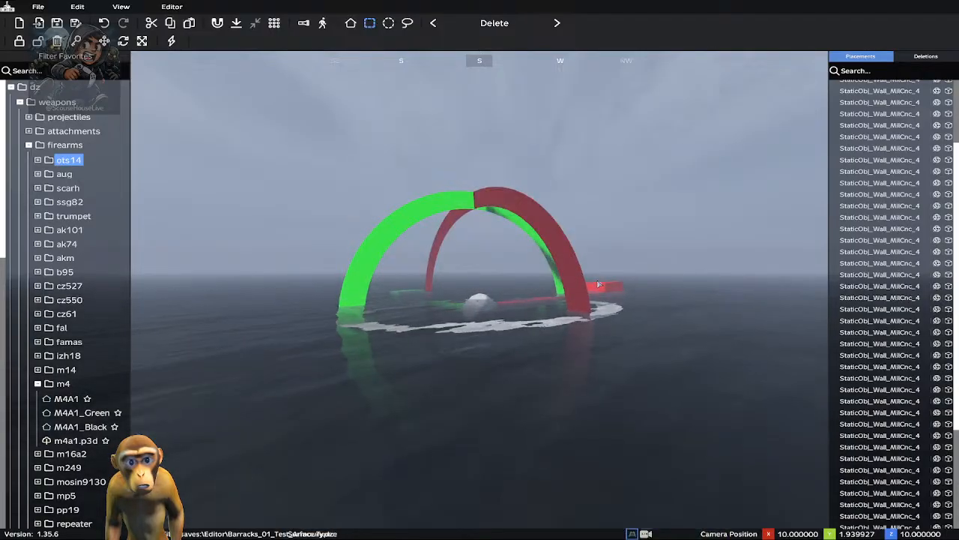
right_click(600, 285)
click(613, 324)
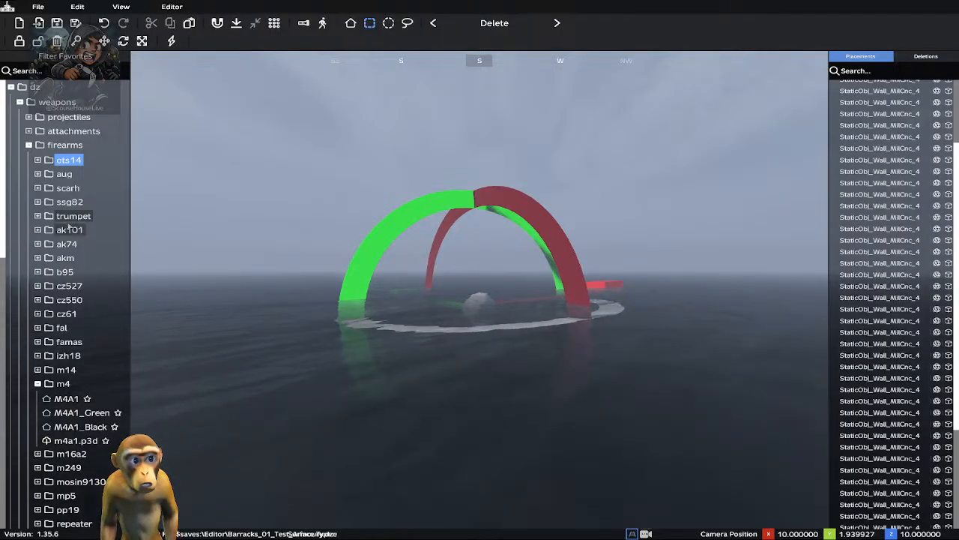
Fly up out of the Loot Editor scene, open the map, and centre it on the Сторож island
key(q)
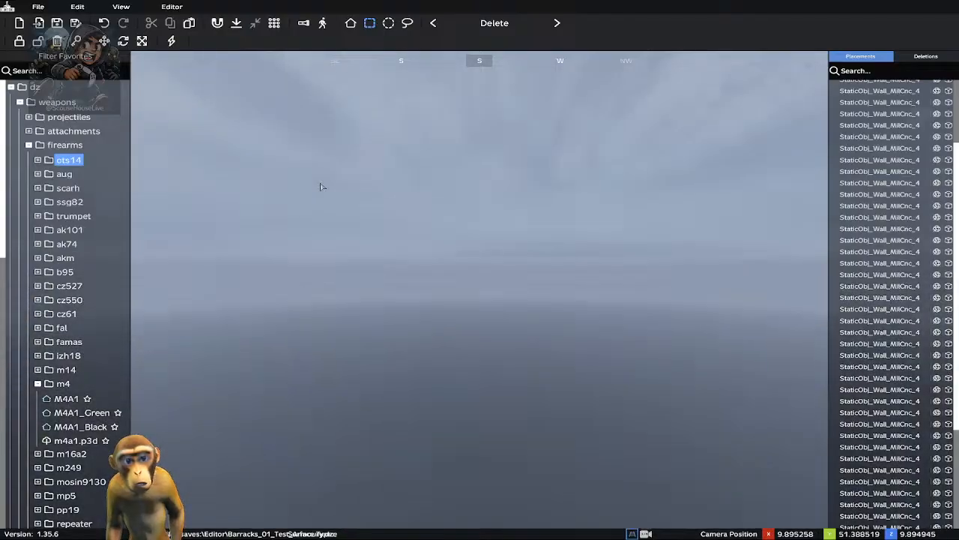
key(q)
mouse_move(397, 194)
right_down()
mouse_move(835, 308)
mouse_move(801, 263)
mouse_move(531, 238)
mouse_move(554, 225)
mouse_move(544, 210)
mouse_move(397, 235)
mouse_move(315, 202)
mouse_move(384, 194)
right_up()
key(m)
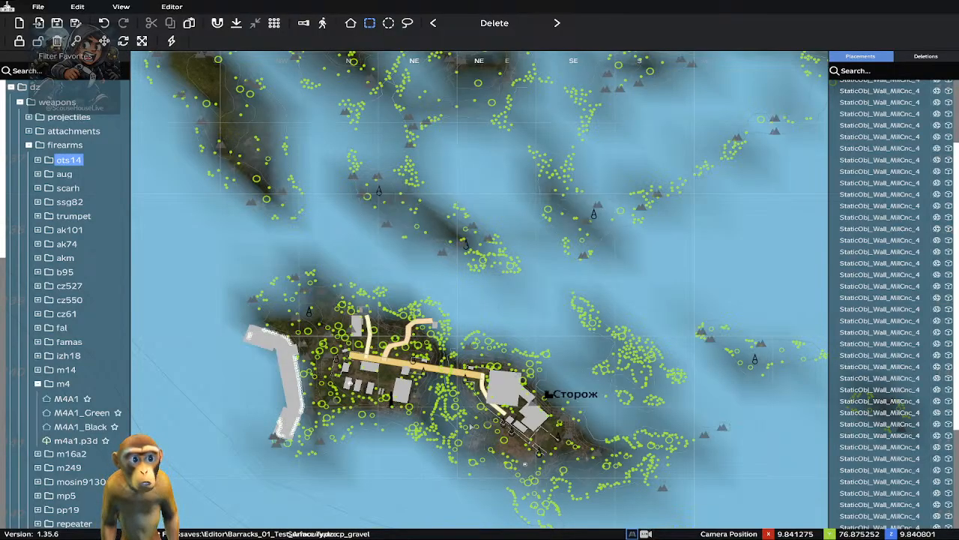
click(323, 23)
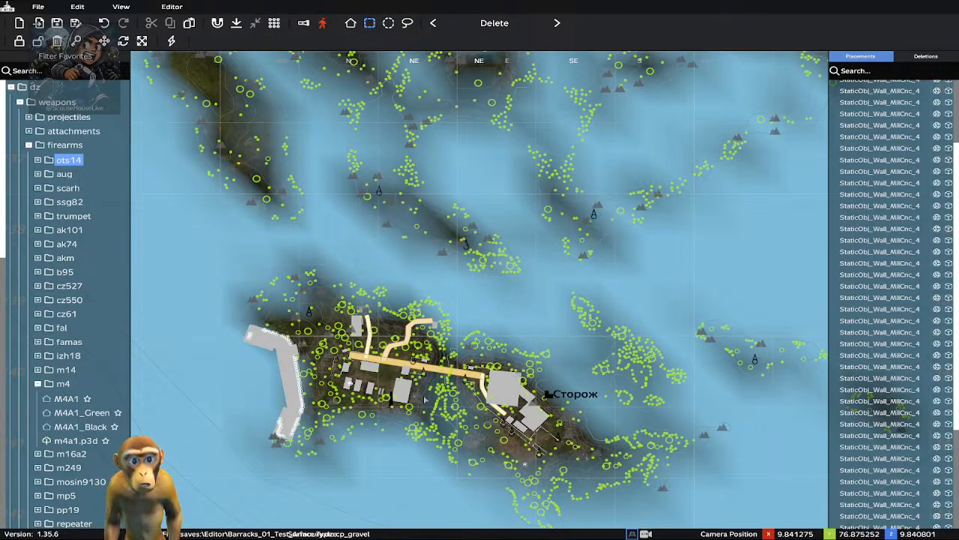
drag(424, 400, 516, 281)
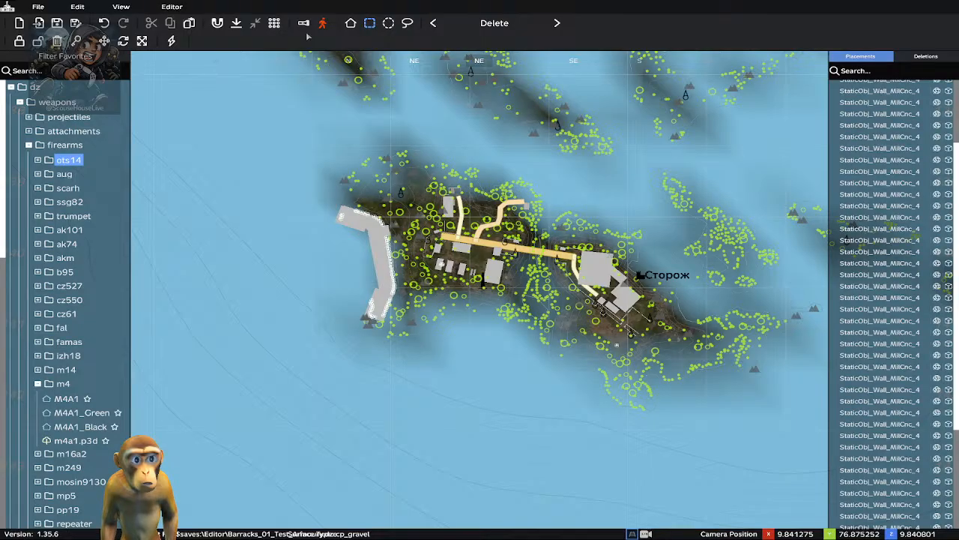
click(432, 24)
click(432, 24)
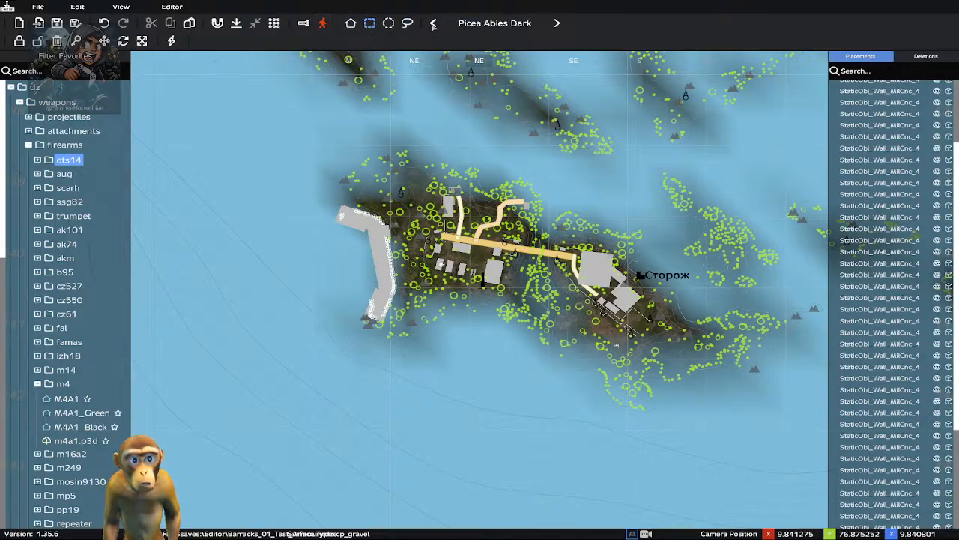
click(433, 24)
click(433, 24)
click(432, 24)
click(432, 24)
click(433, 24)
click(432, 24)
click(432, 24)
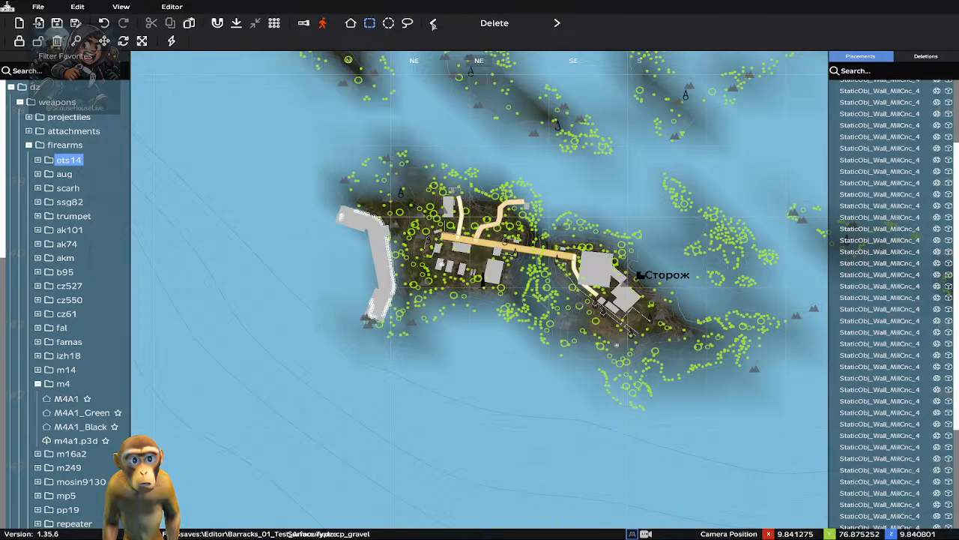
click(39, 7)
click(39, 7)
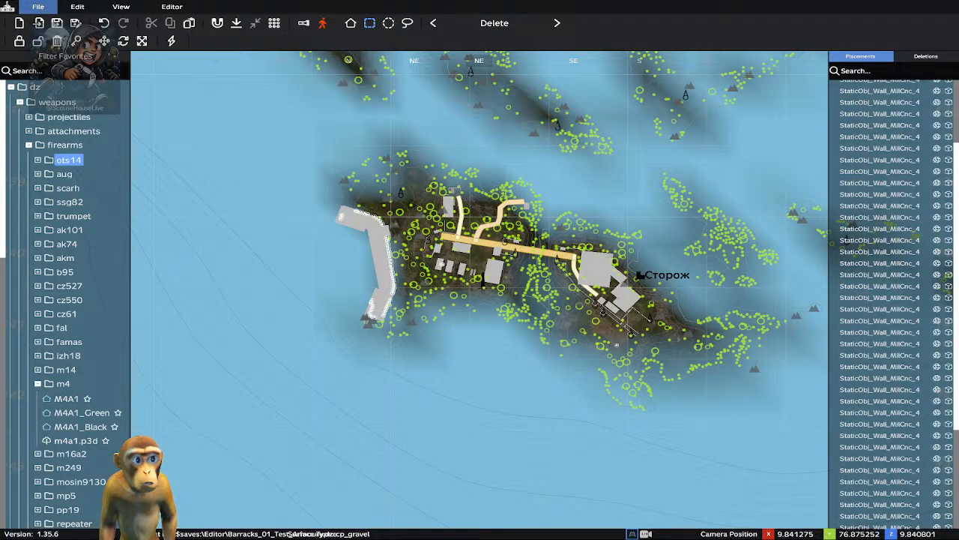
Check the island's location against the coast on the map, close the map, and turn the camera north
scroll(422, 289, down, 4)
scroll(422, 289, down, 2)
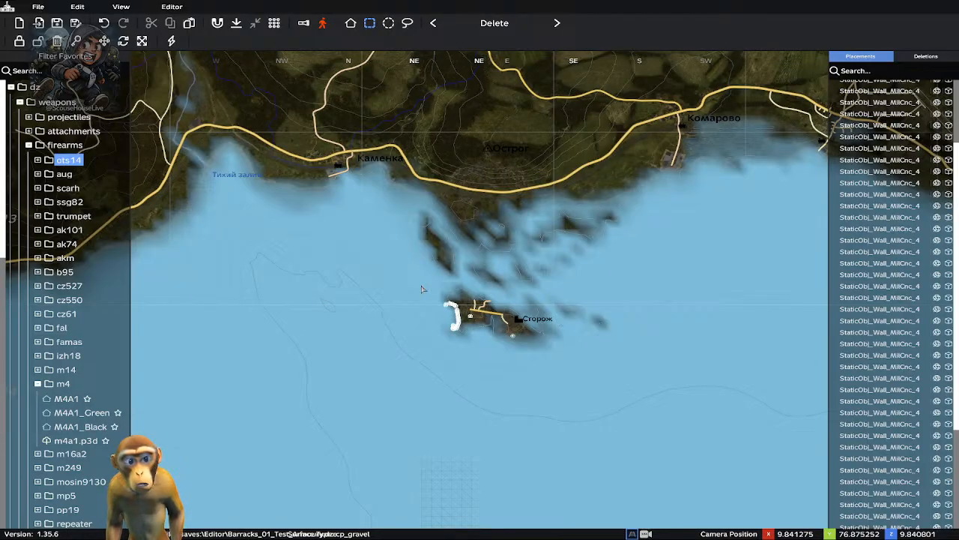
key(m)
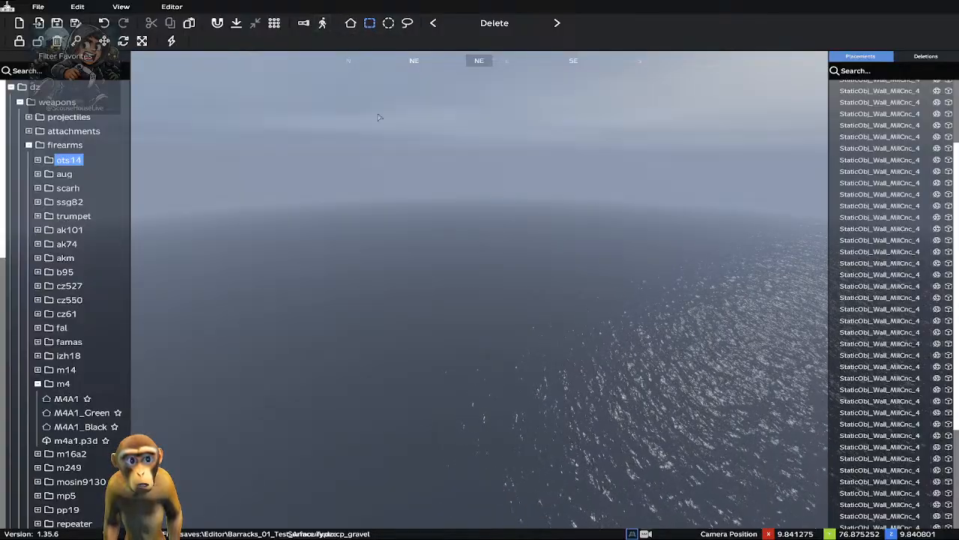
middle_drag(375, 281, 775, 217)
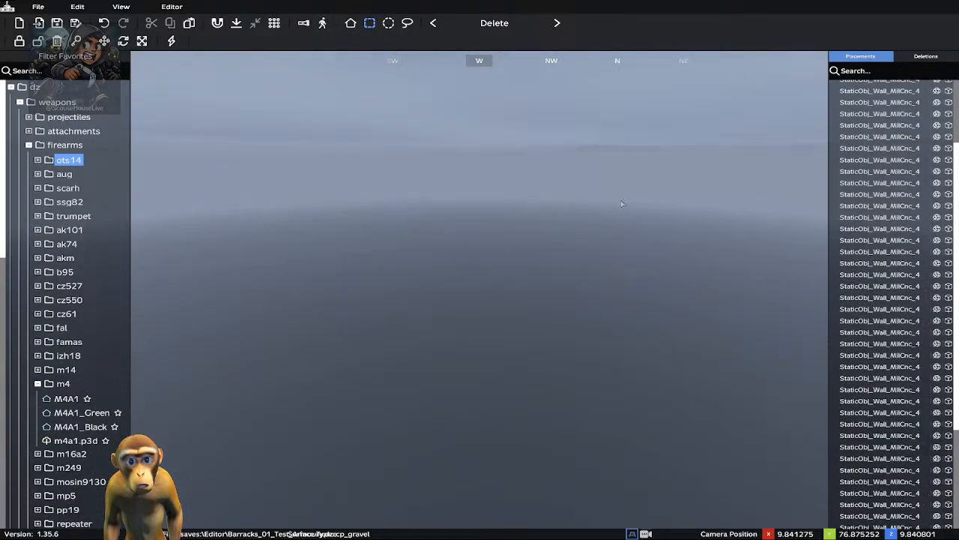
middle_drag(400, 209, 453, 186)
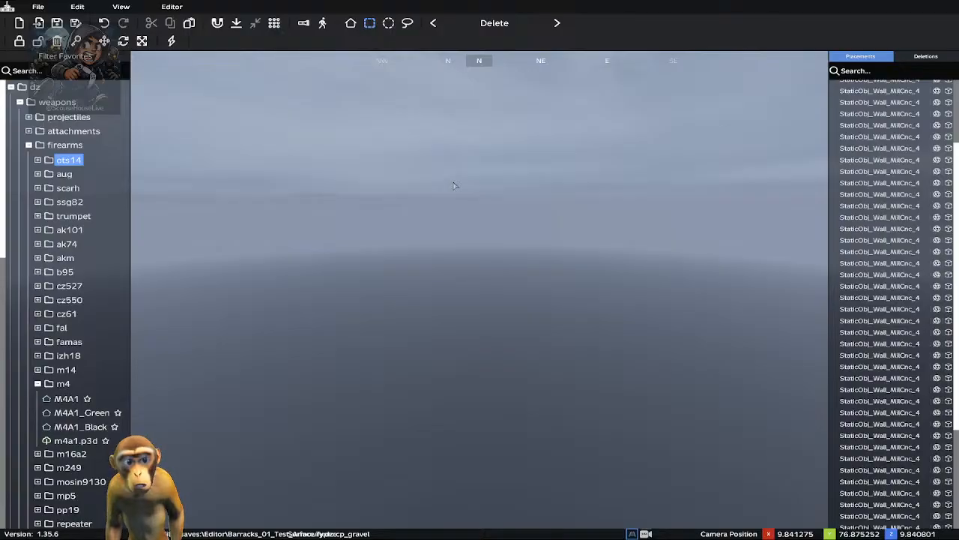
Fly the camera back to the island and into the barracks room, in front of the metal shelving
key(shift+w)
middle_drag(453, 182, 65, 272)
middle_drag(358, 252, 575, 367)
key(w)
key(q)
key(w)
key(w)
key(w)
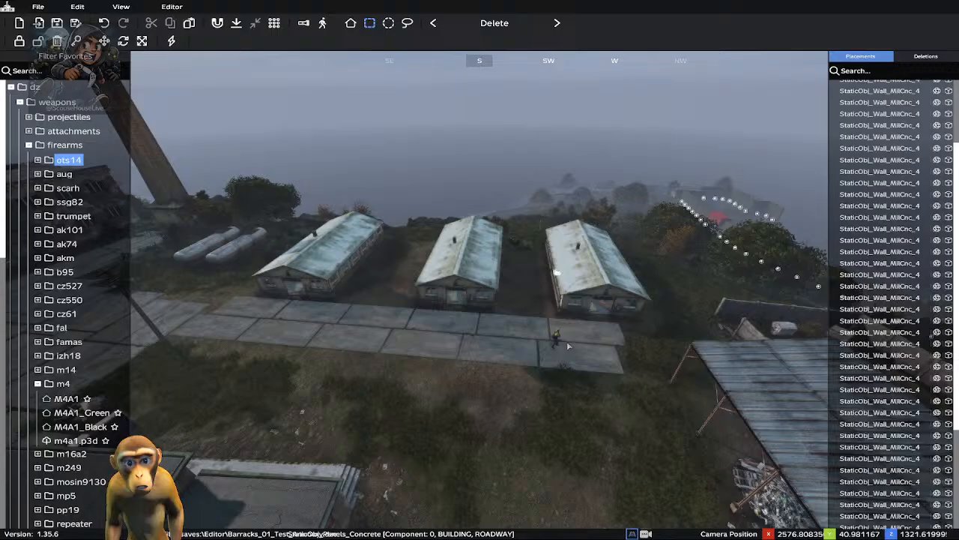
middle_drag(530, 342, 555, 327)
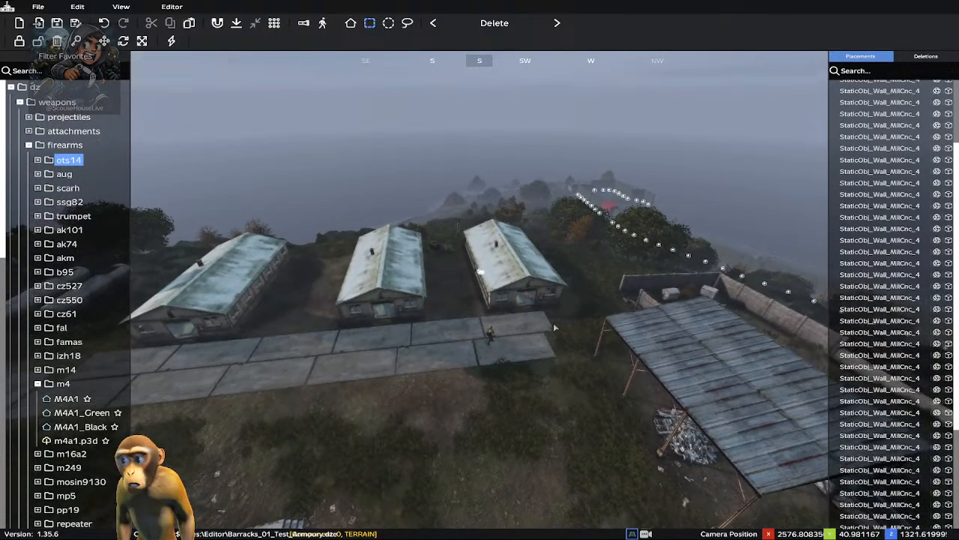
key(w)
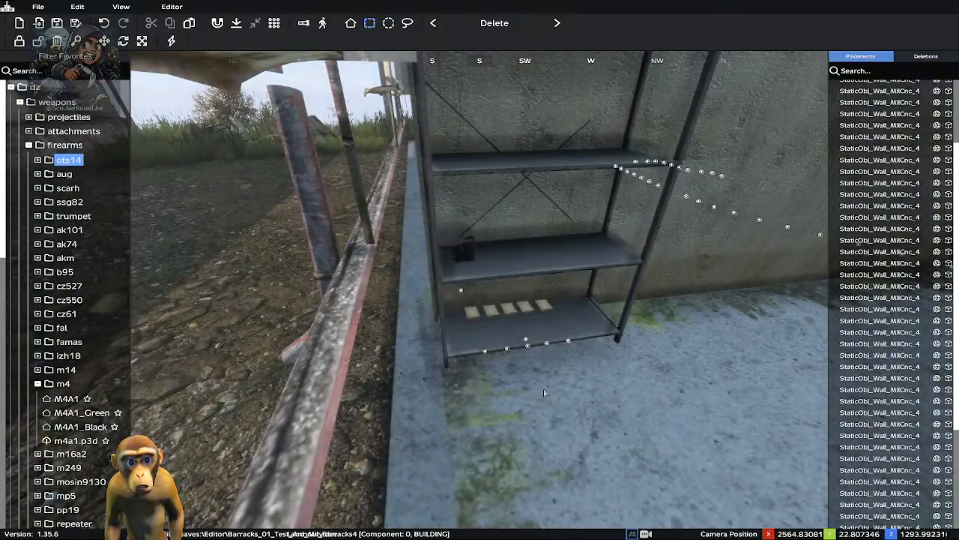
Delete the dark object left on the second-lowest shelf of the metal shelving
middle_drag(555, 365, 397, 329)
key(d)
key(a)
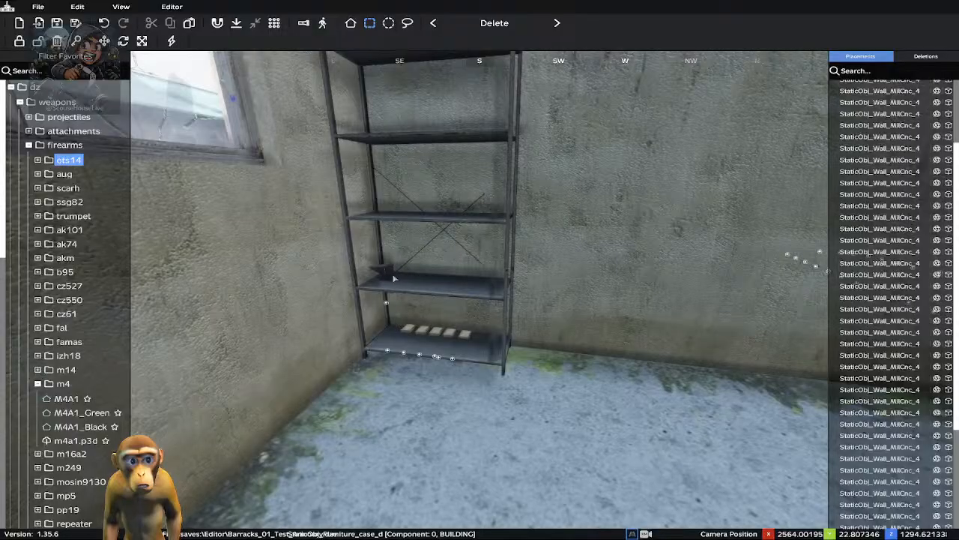
click(387, 304)
right_click(389, 304)
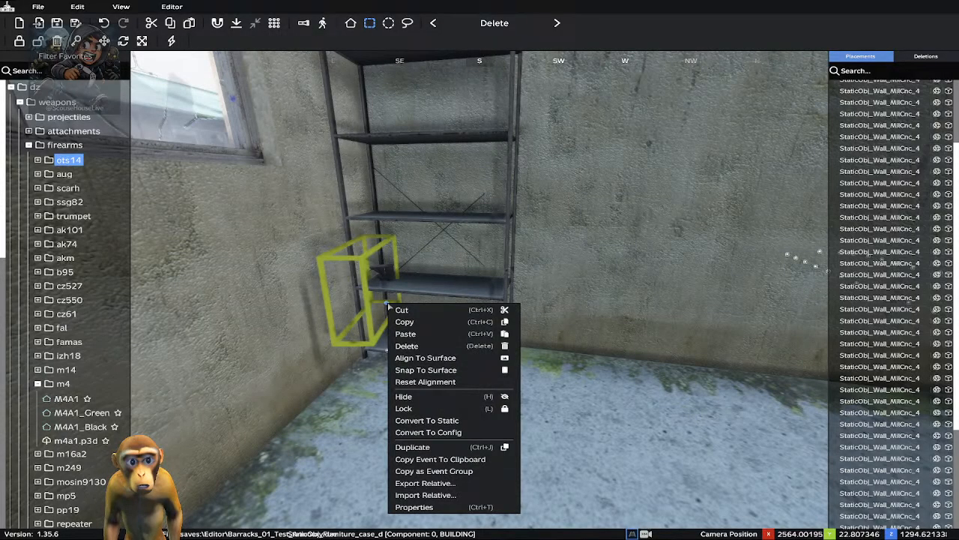
click(412, 346)
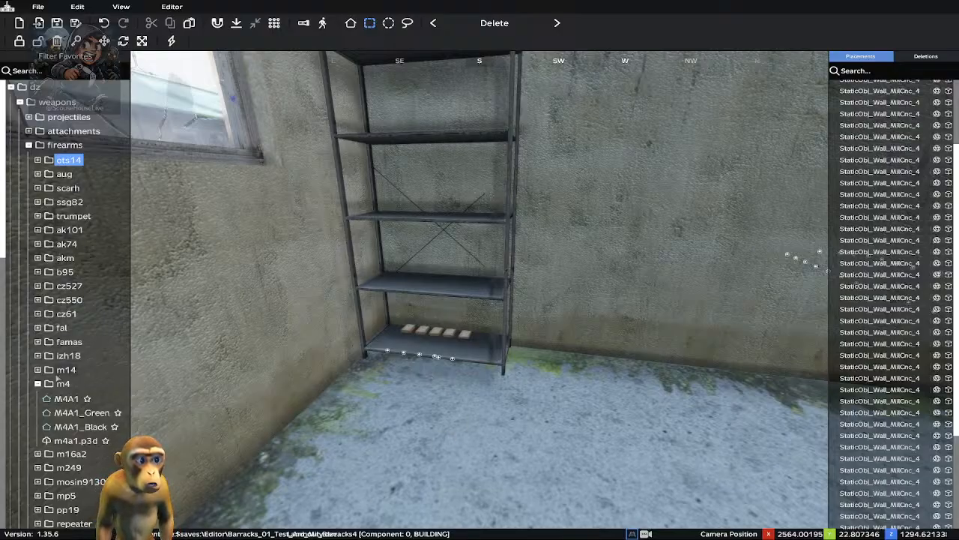
Place an M4A1_Black rifle high on the wall beside the metal shelving and nudge it slightly closer to the shelves
mouse_move(54, 404)
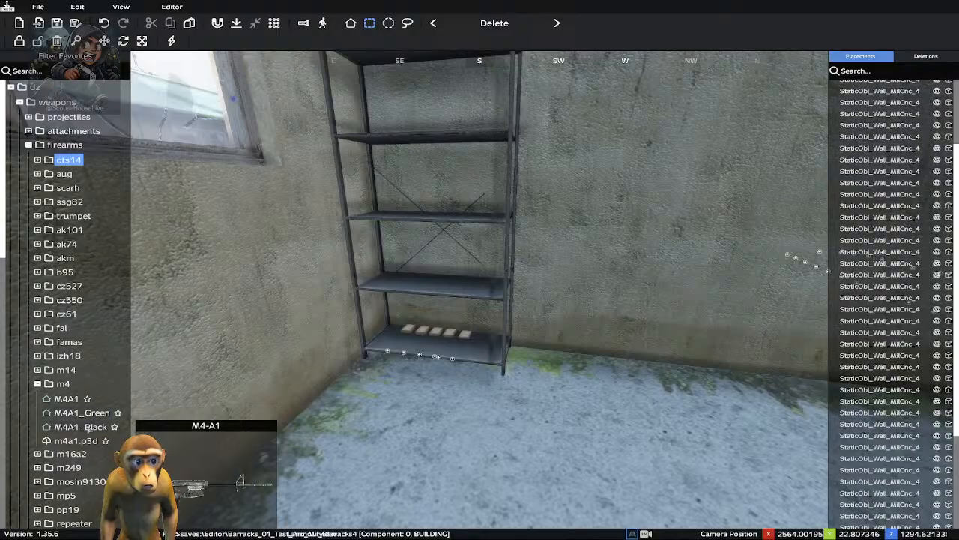
click(81, 427)
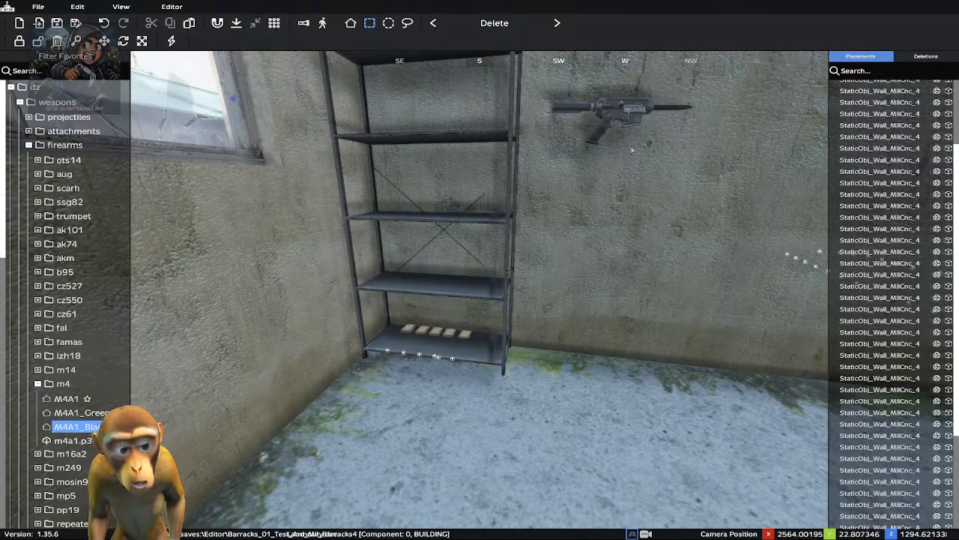
key(s)
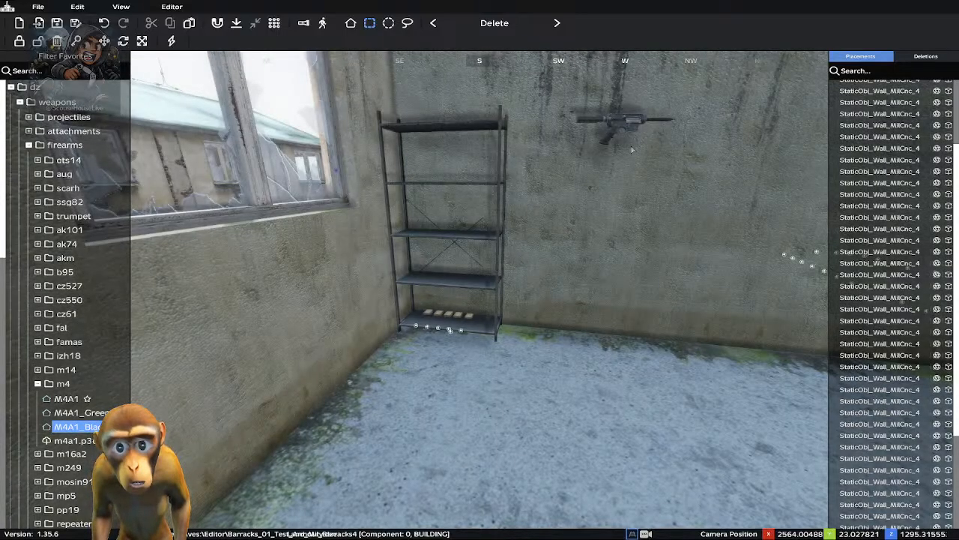
click(584, 147)
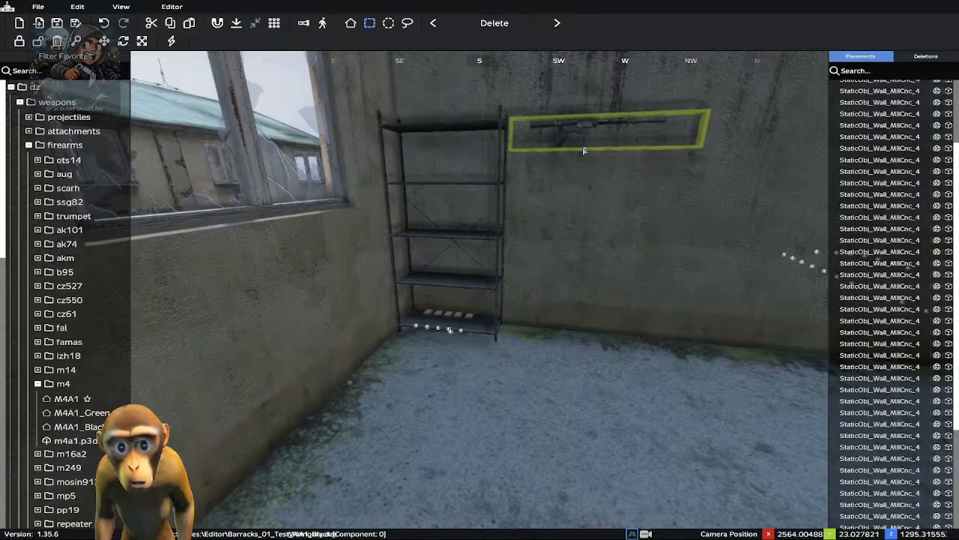
mouse_move(584, 150)
mouse_down()
mouse_move(575, 163)
mouse_move(577, 148)
mouse_up()
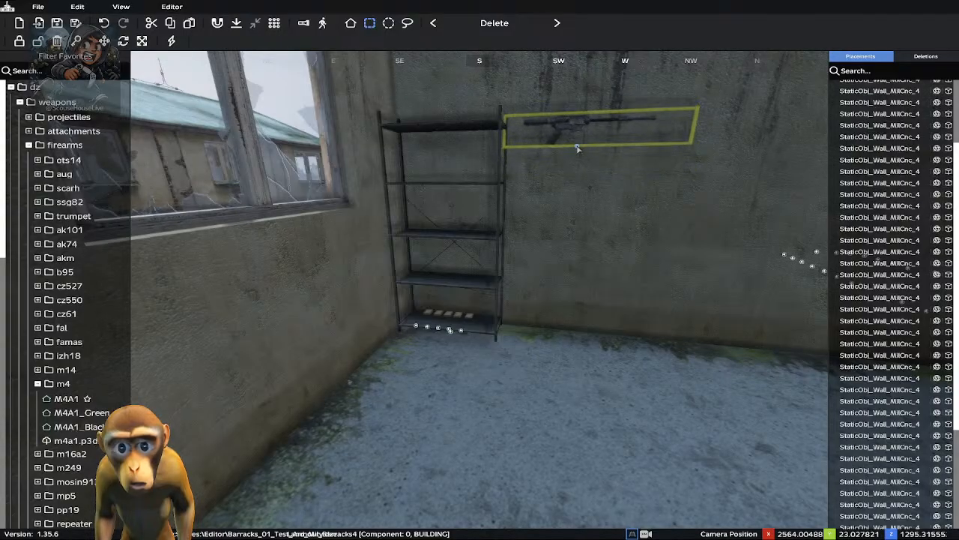
Examine the wall-mounted M4A1_Black from near, far and side-on viewpoints, and clear its selection
key(w)
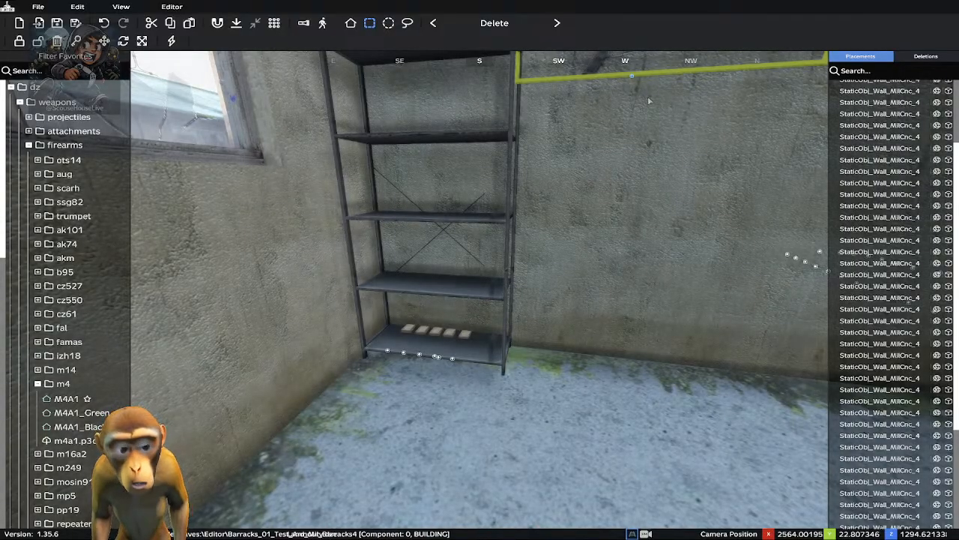
key(s)
key(w)
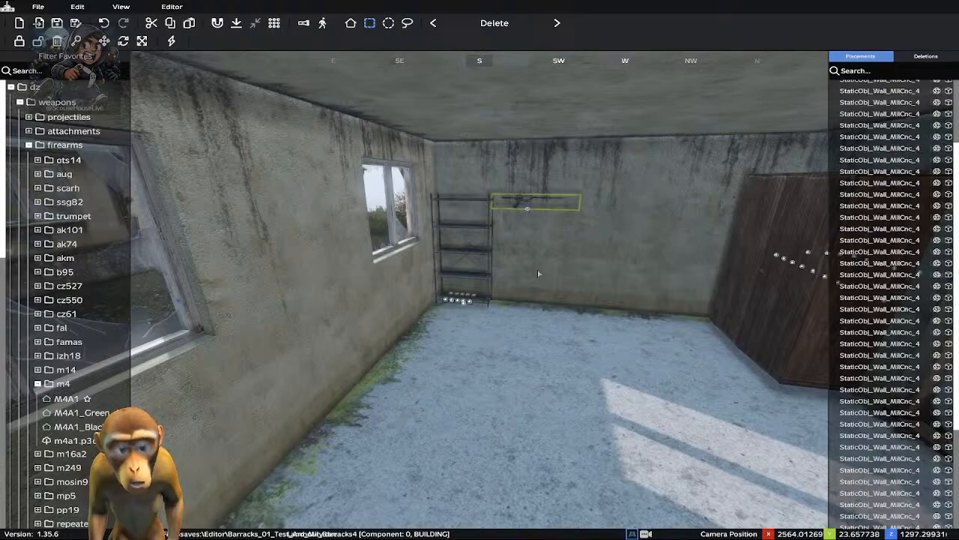
right_drag(536, 276, 402, 266)
right_drag(720, 270, 587, 255)
key(d)
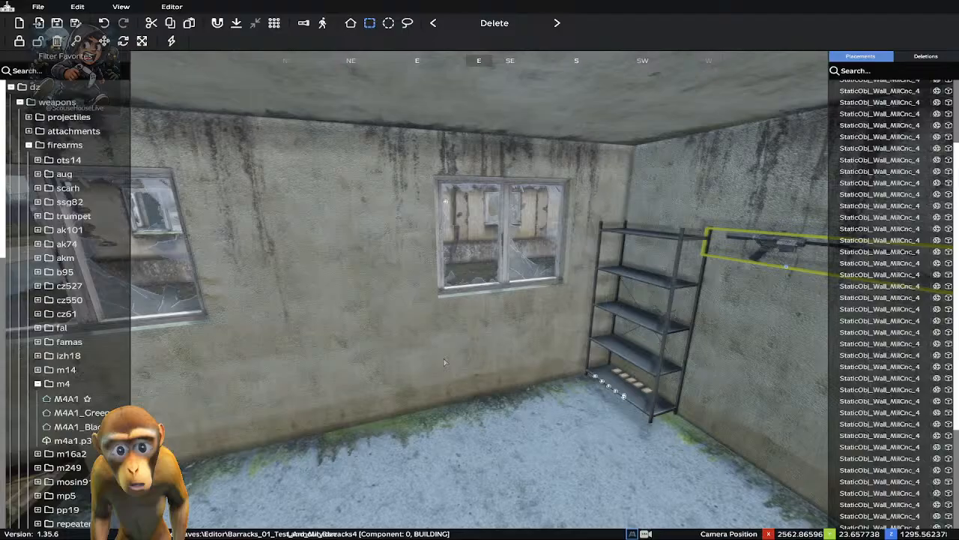
right_drag(444, 362, 535, 342)
click(476, 343)
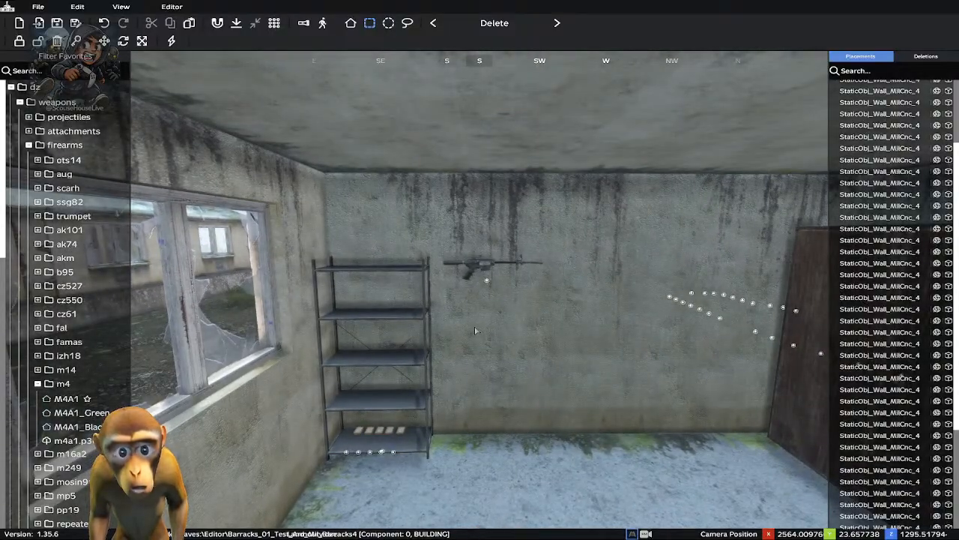
Find AK101_Black in the ak101 firearms folder and place it on the wall just below the M4A1_Black
mouse_move(66, 441)
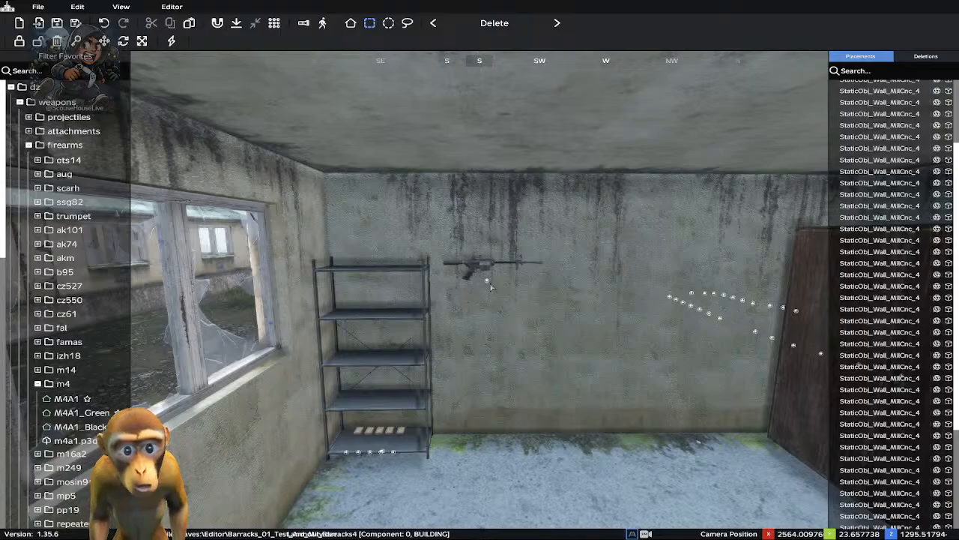
scroll(68, 378, down, 5)
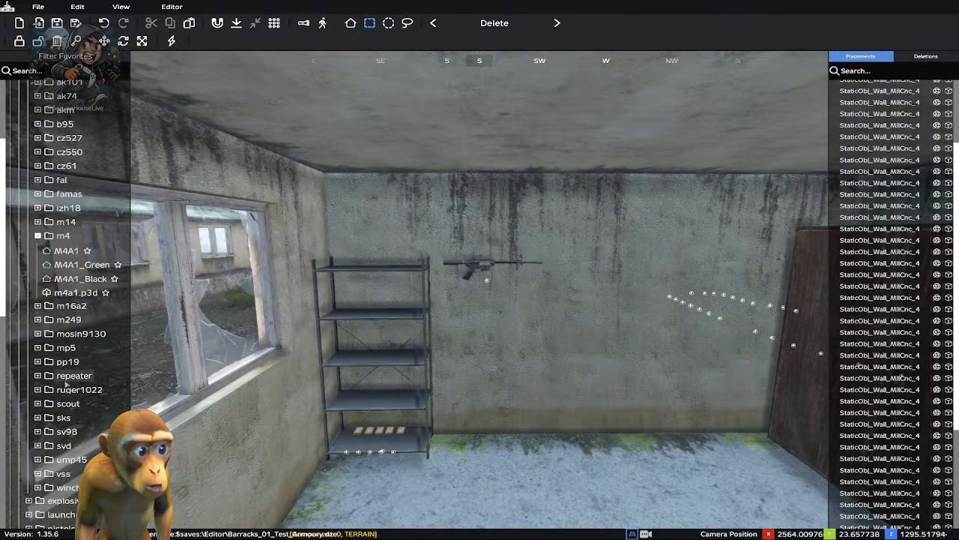
scroll(64, 343, up, 2)
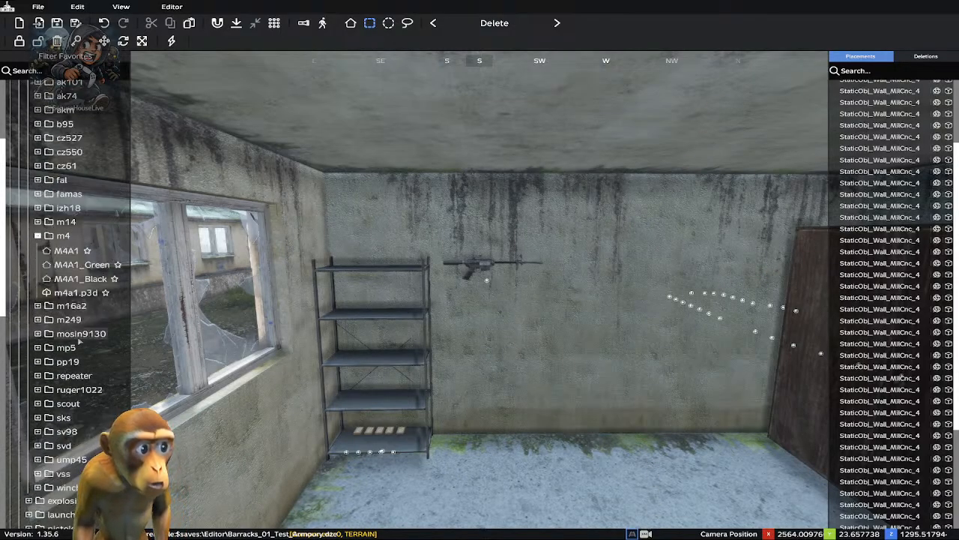
scroll(79, 341, up, 3)
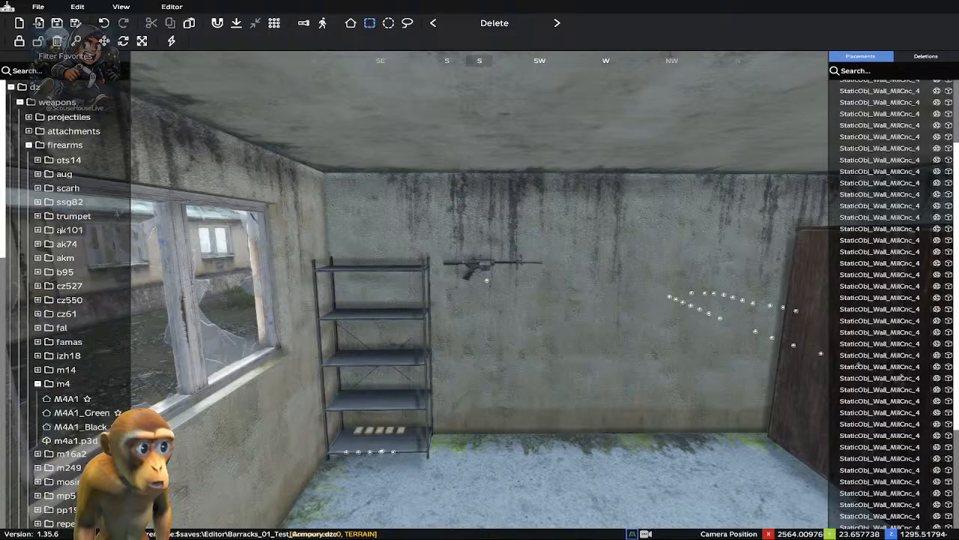
click(68, 229)
mouse_move(67, 255)
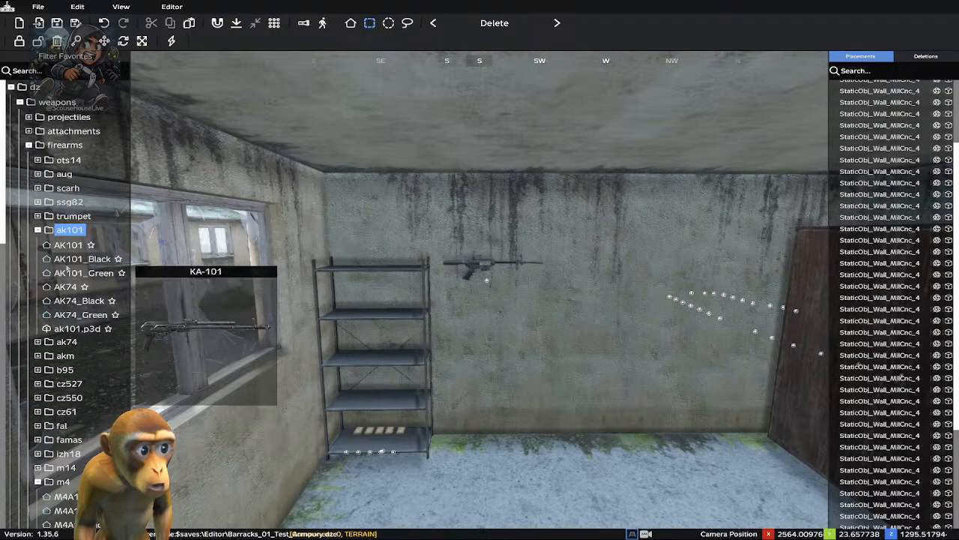
click(75, 258)
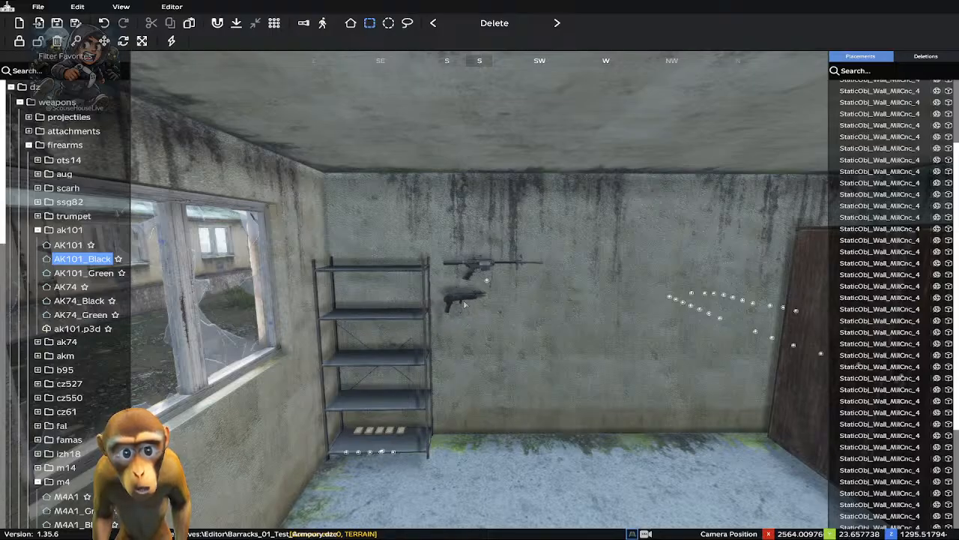
click(465, 303)
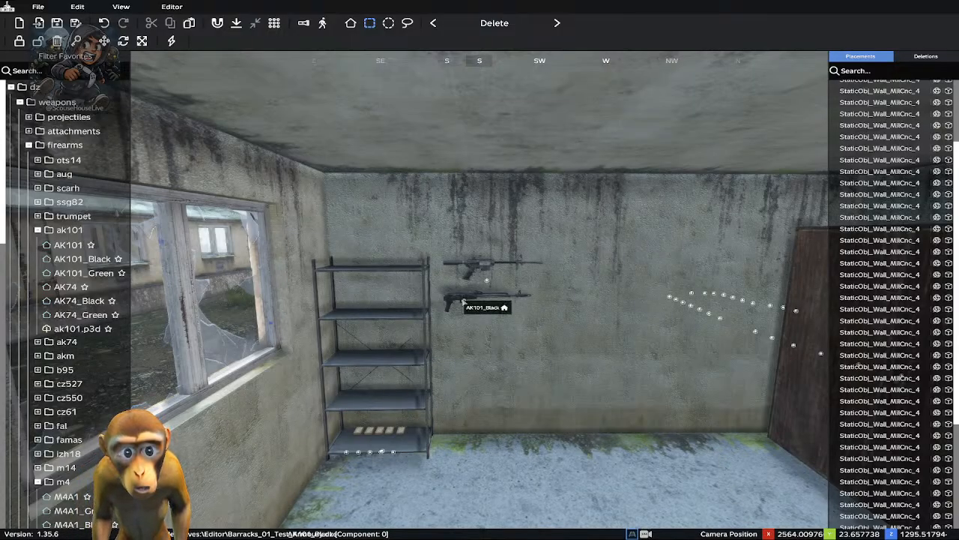
Nudge the AK101_Black into line beneath the M4A1_Black, and apply Snap To Surface to it
mouse_move(462, 301)
mouse_down()
mouse_move(466, 314)
mouse_move(469, 300)
mouse_up()
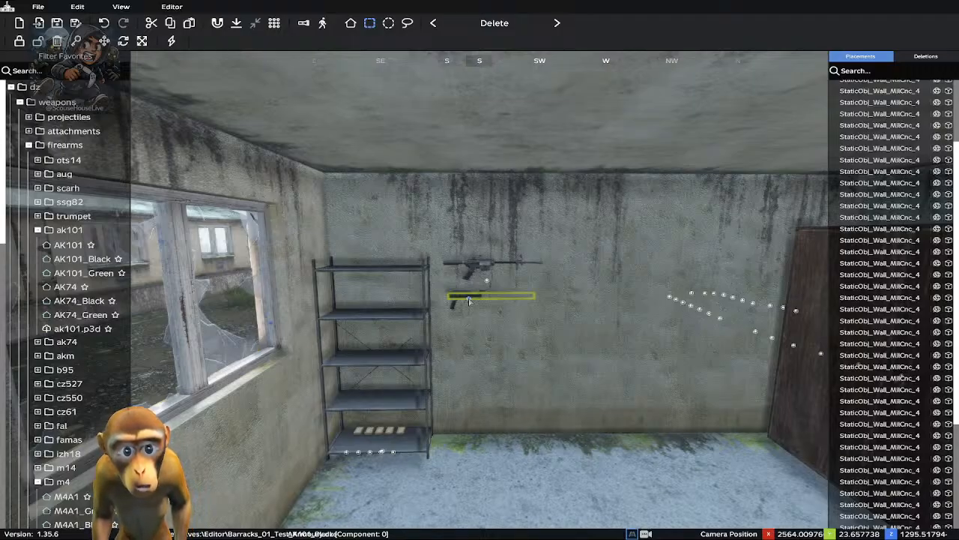
mouse_move(469, 301)
mouse_down()
mouse_move(470, 468)
mouse_move(468, 131)
mouse_move(472, 304)
mouse_move(526, 301)
mouse_move(510, 285)
mouse_move(471, 296)
mouse_up()
key(s)
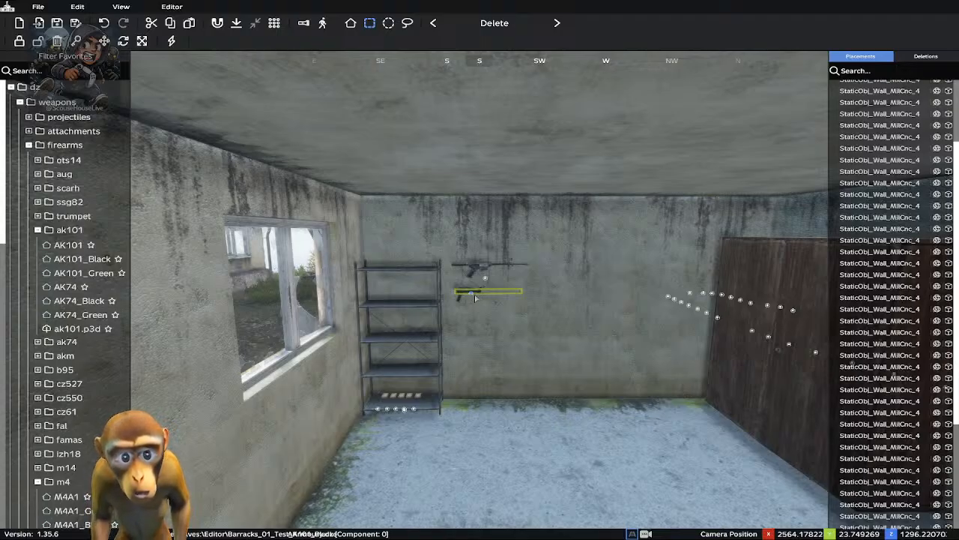
drag(469, 297, 473, 297)
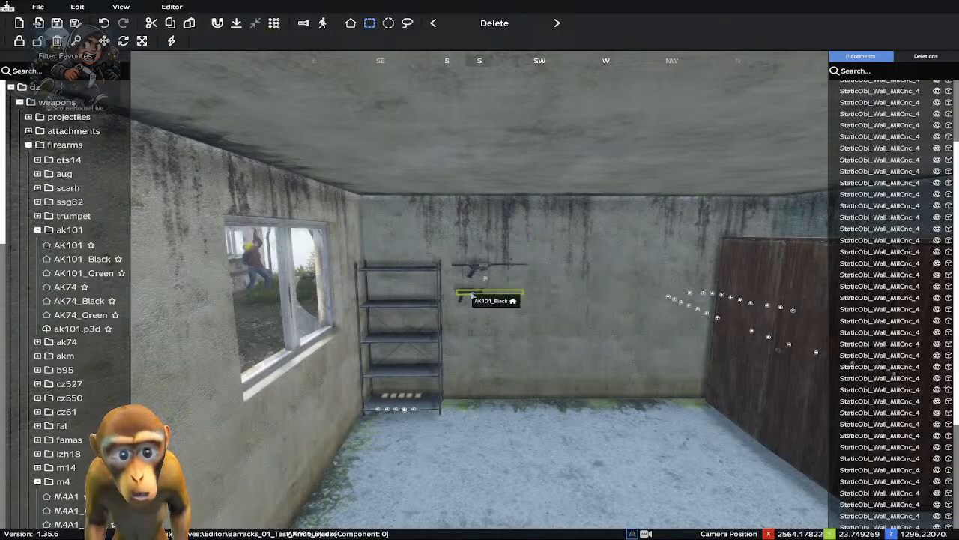
right_click(472, 294)
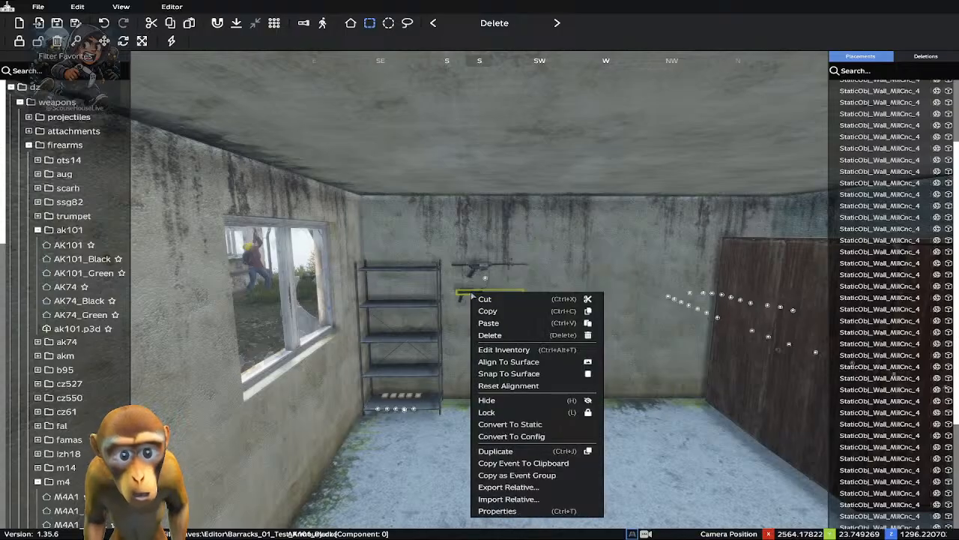
click(498, 373)
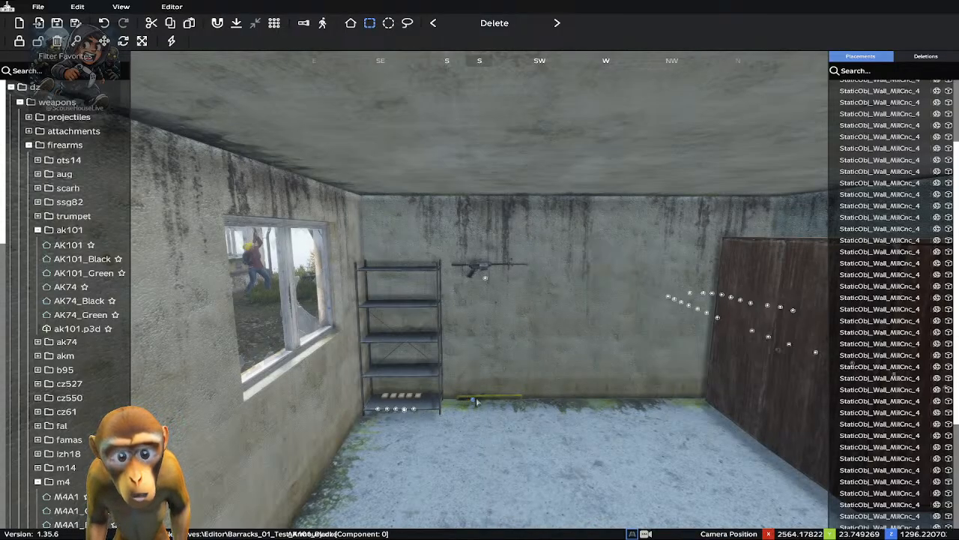
Undo the lower rifle's drop to the floor and try aligning the rifle to the wall surface
click(105, 23)
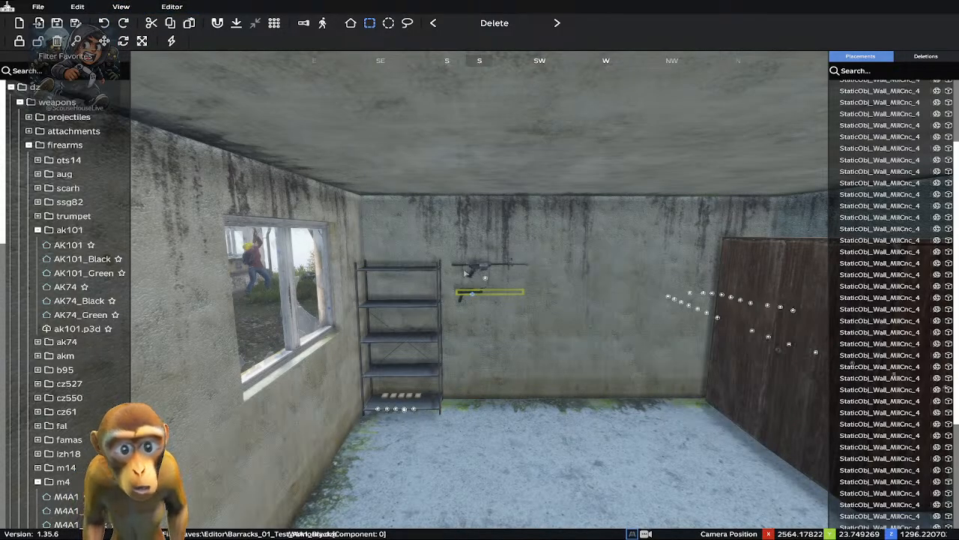
right_click(471, 295)
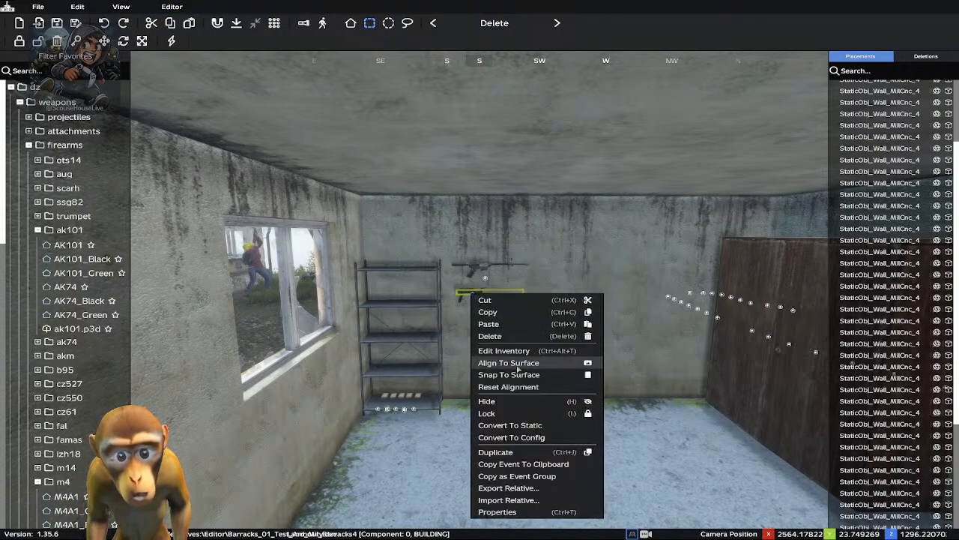
click(518, 369)
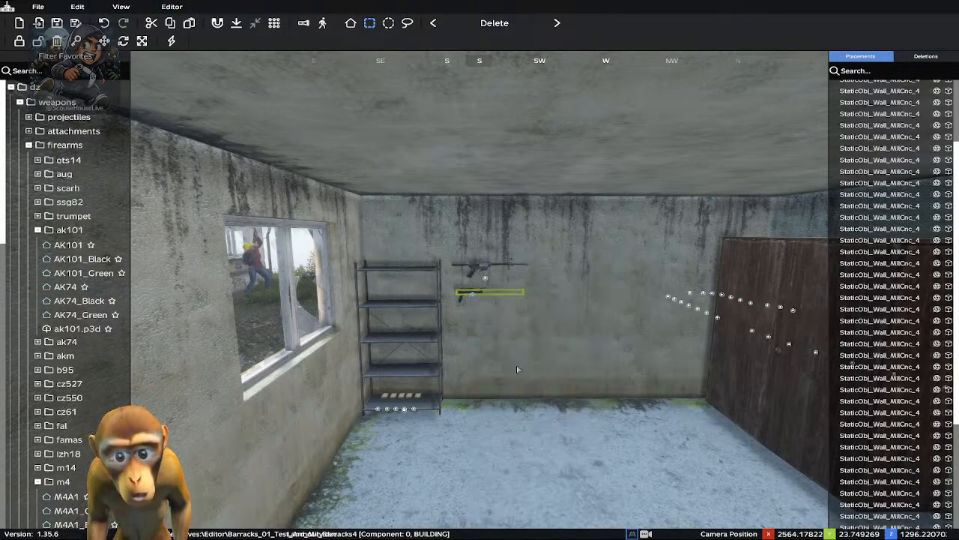
Open the lower rifle's inventory for editing and fit the AK74_Hndgrd_Black handguard
right_click(474, 296)
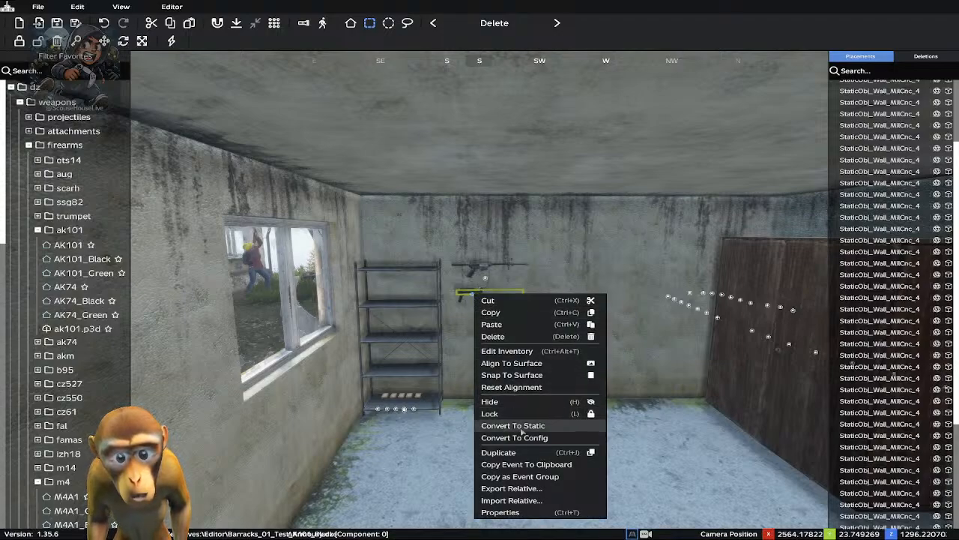
click(516, 354)
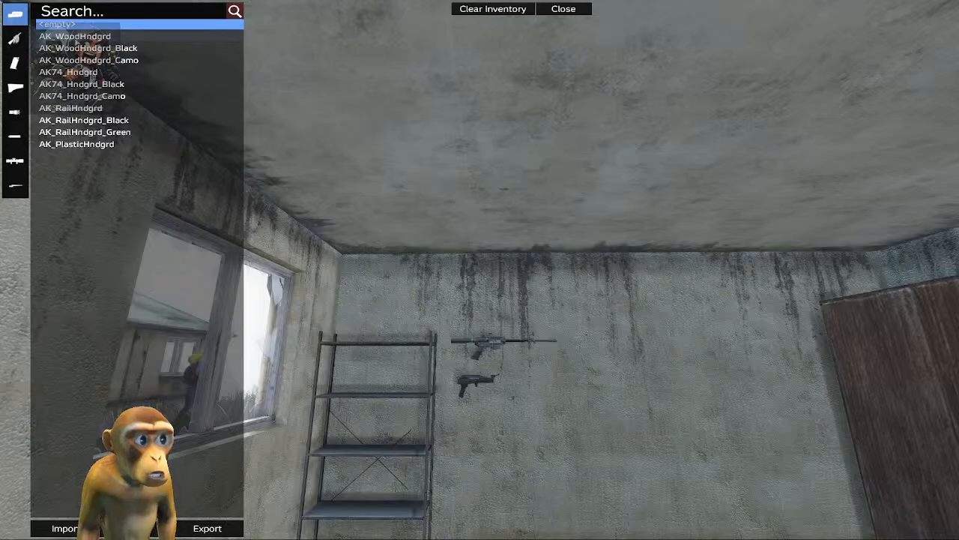
click(75, 36)
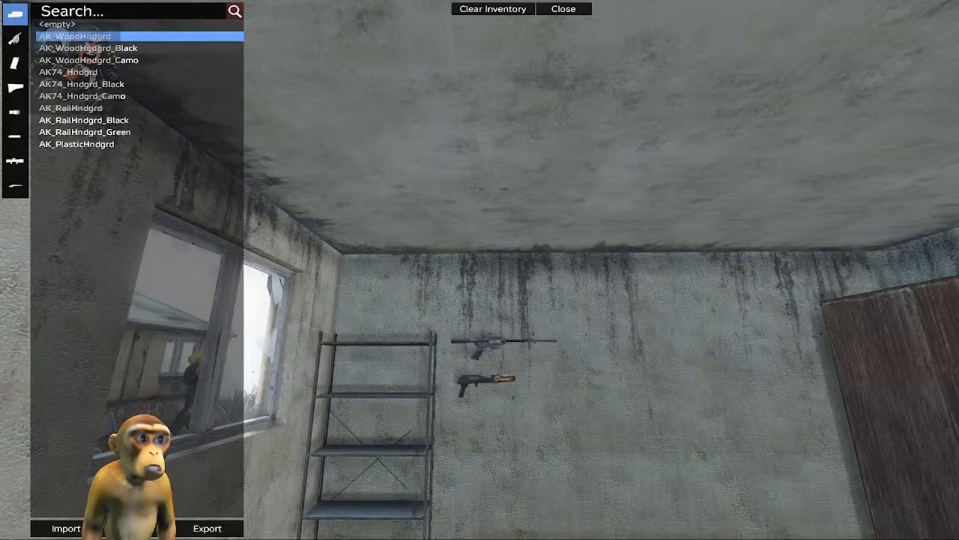
click(82, 48)
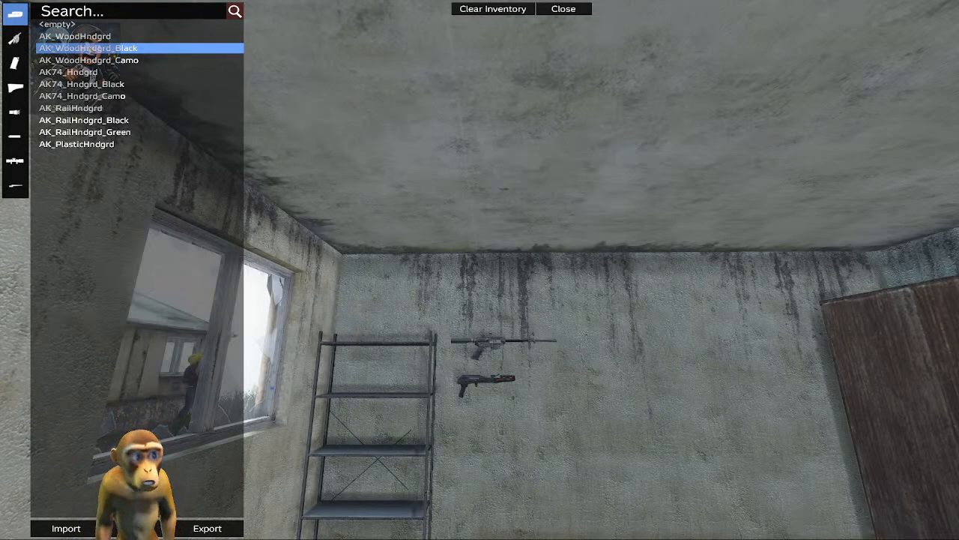
click(83, 84)
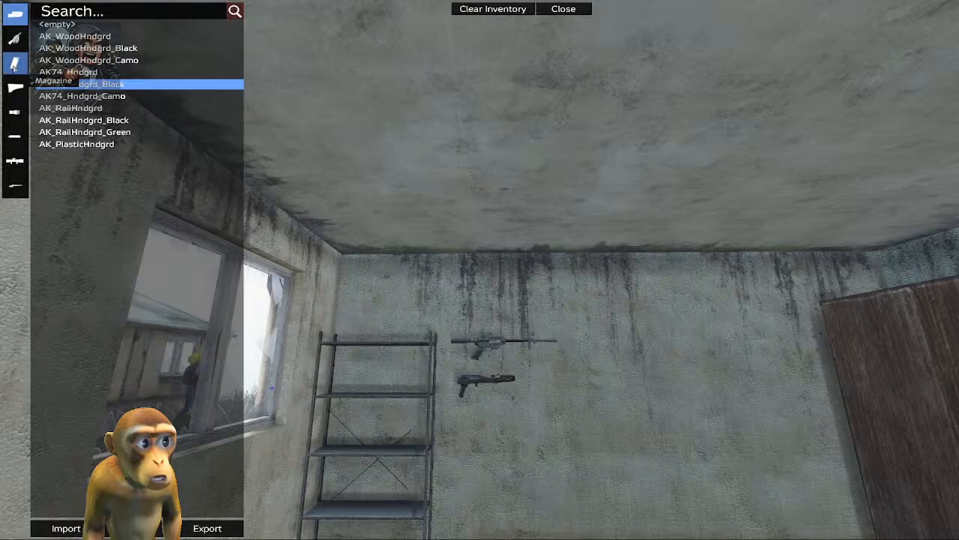
Try several buttstocks on the rifle, fit AK_PlasticBttstck, and close the inventory editor
click(15, 66)
click(15, 88)
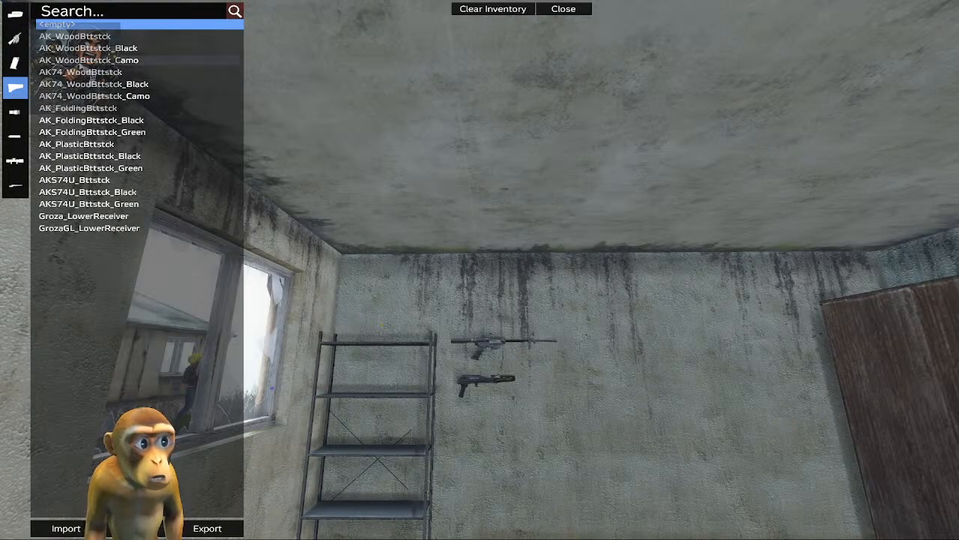
click(83, 60)
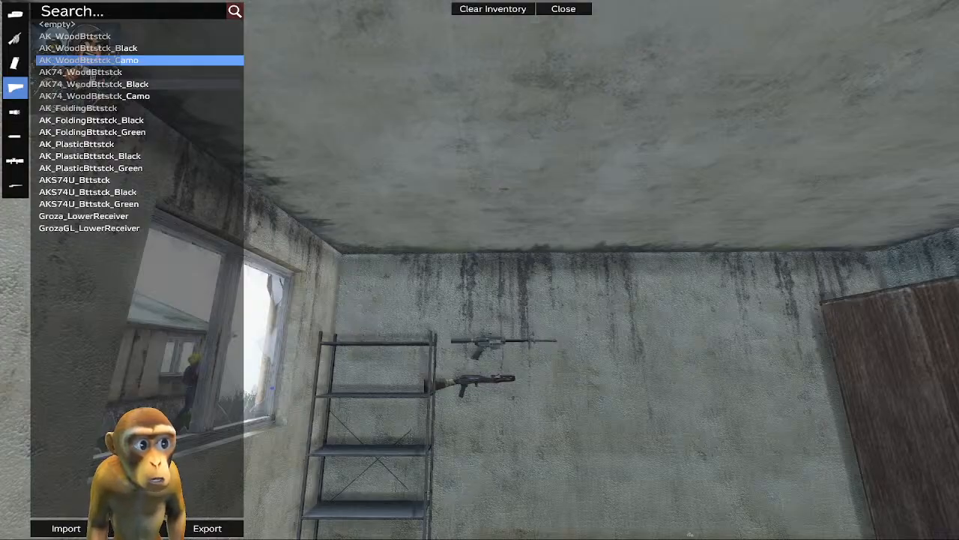
click(82, 97)
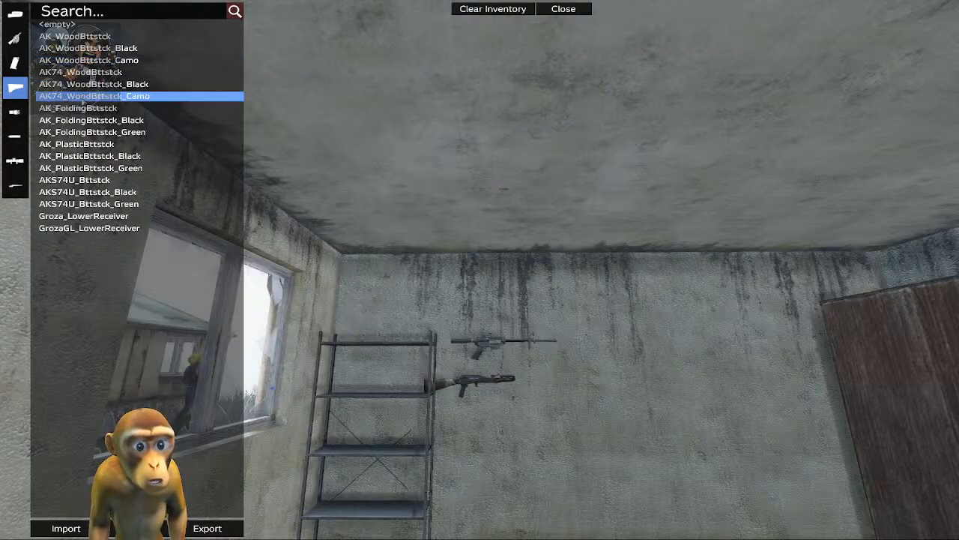
click(91, 108)
click(92, 121)
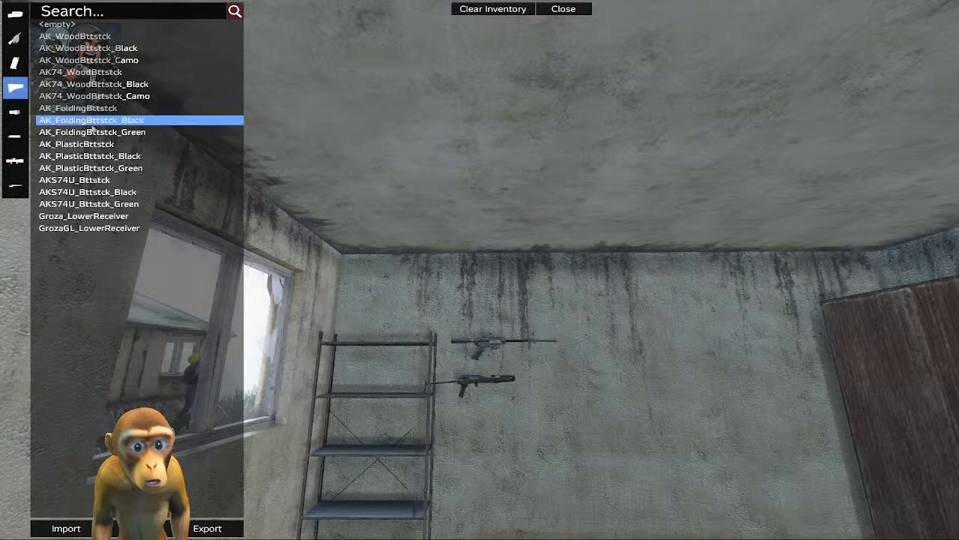
click(93, 132)
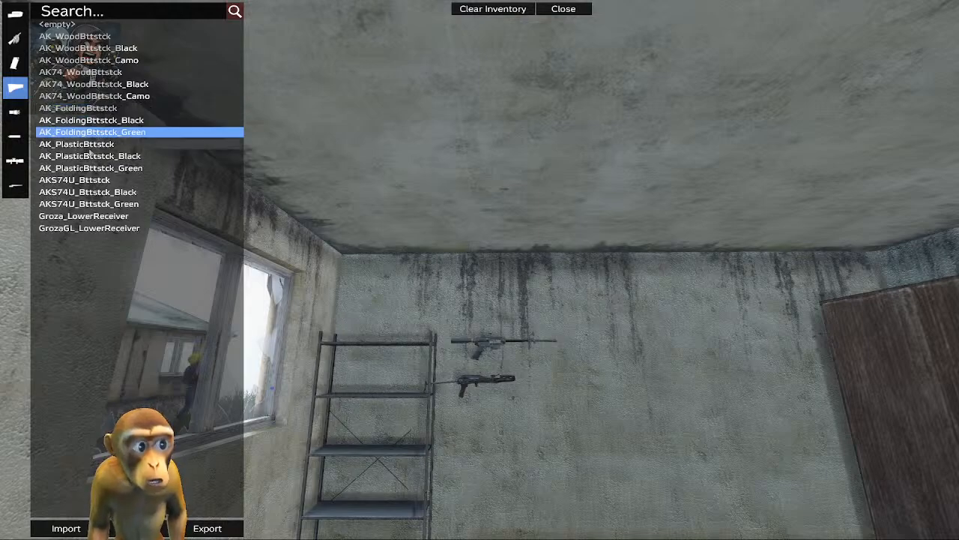
click(89, 147)
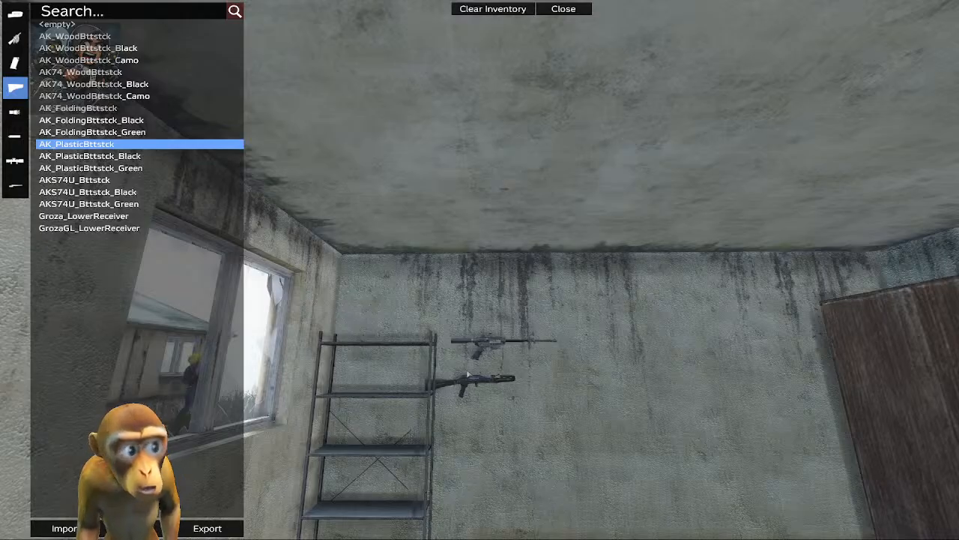
click(562, 9)
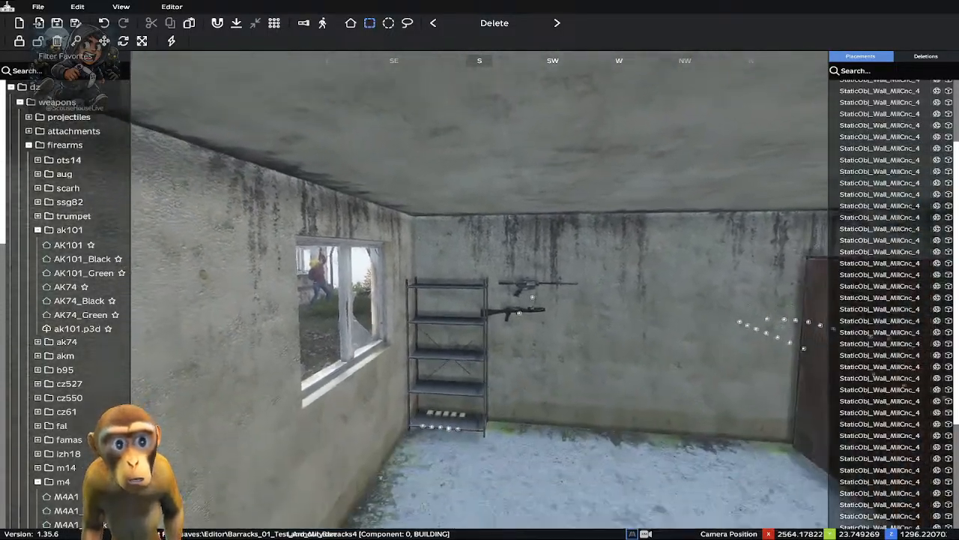
key(m)
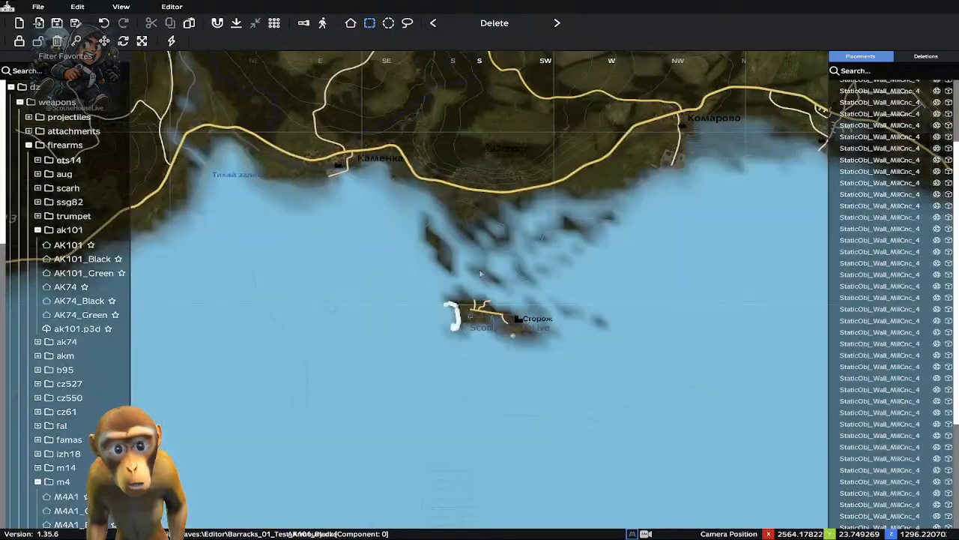
key(m)
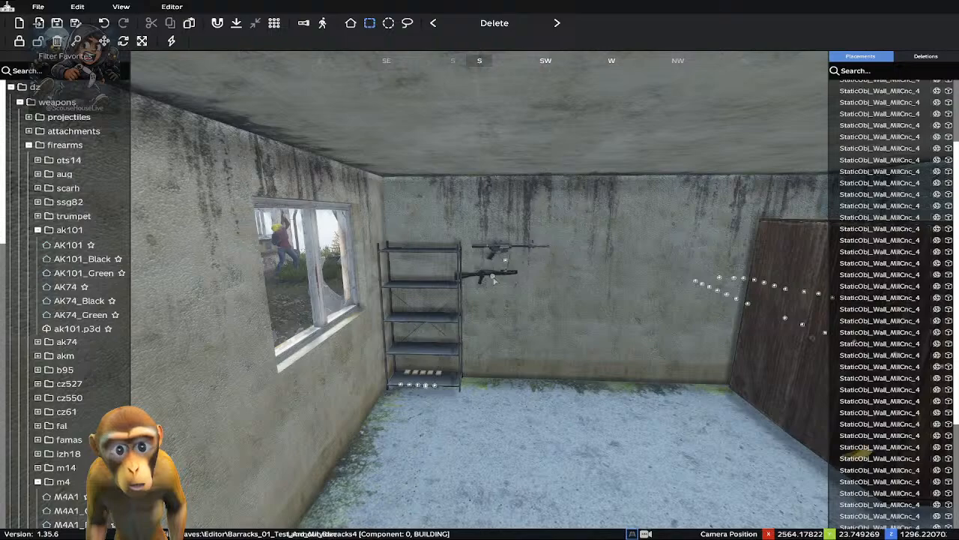
Shift the lower rifle slightly away from the shelf and adjust its rotation against the wall
drag(494, 277, 505, 283)
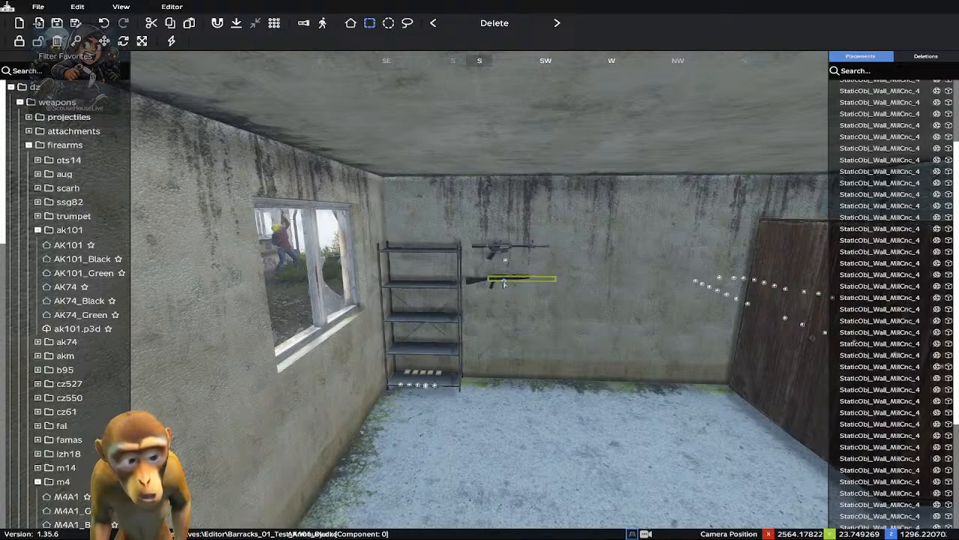
scroll(504, 282, down, 4)
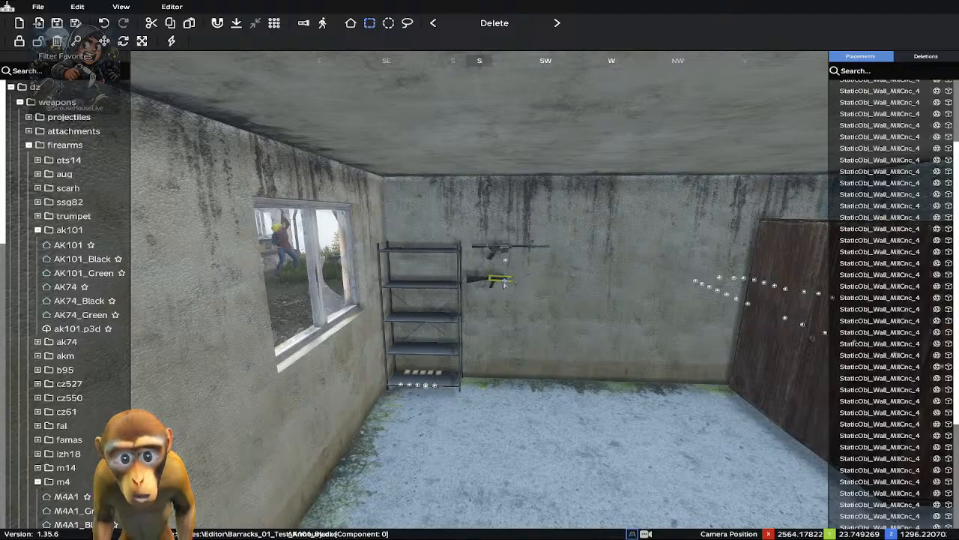
scroll(504, 282, up, 4)
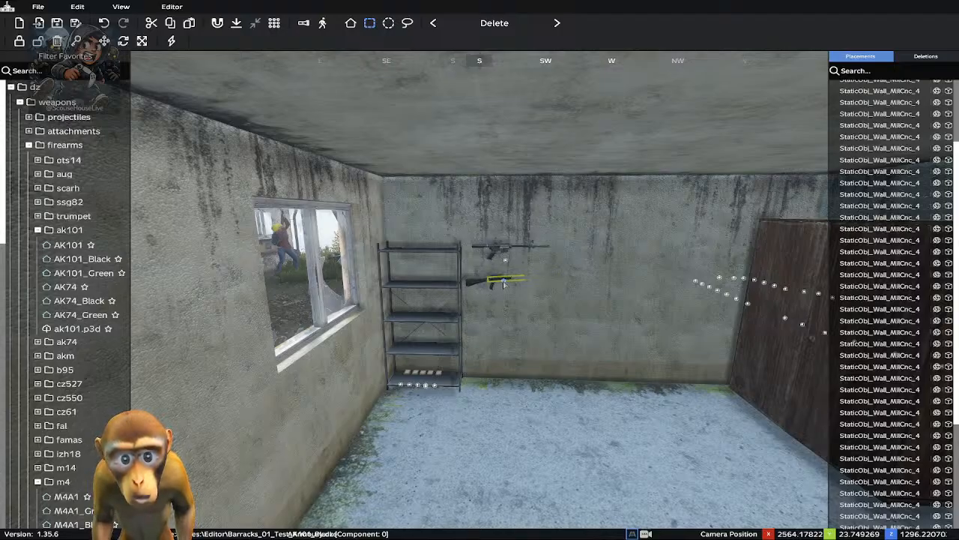
scroll(504, 282, up, 1)
scroll(503, 283, down, 2)
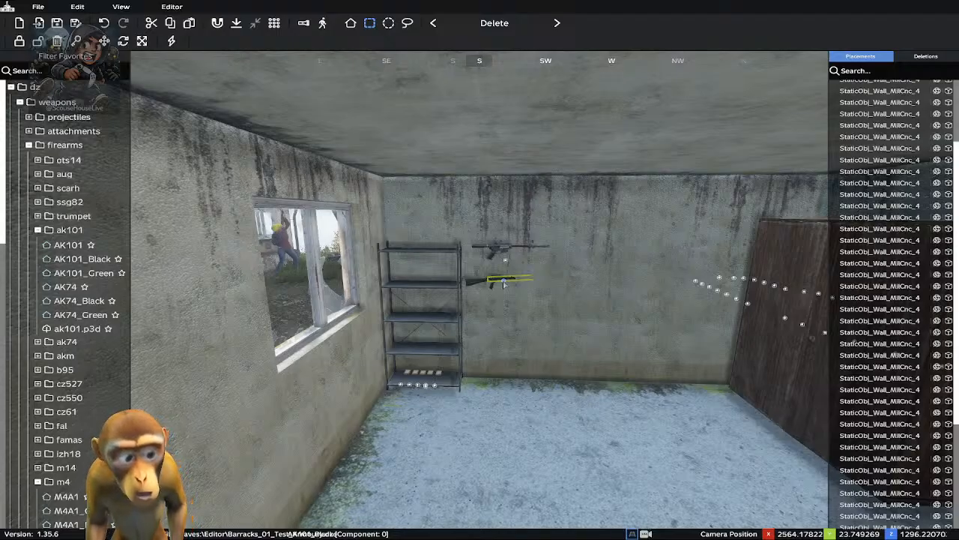
scroll(505, 290, up, 2)
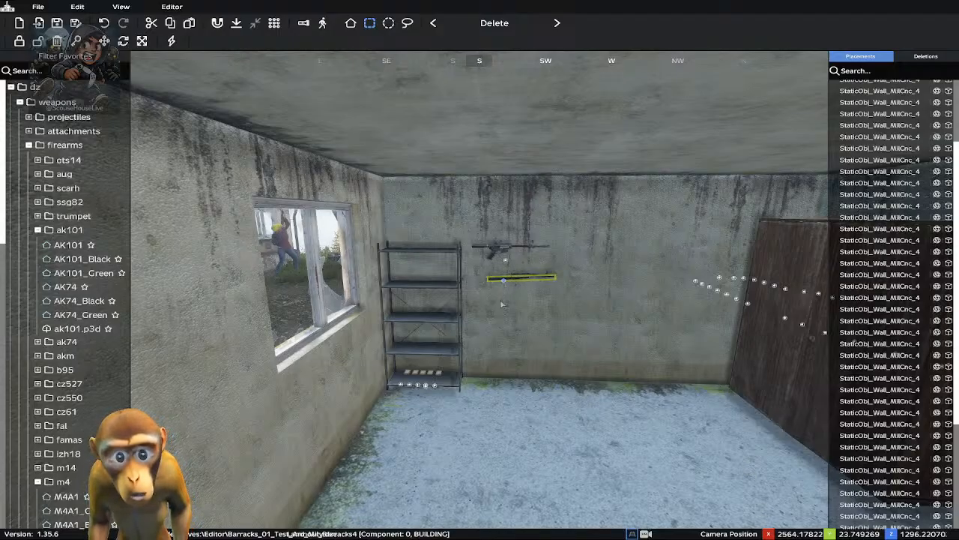
scroll(502, 305, down, 2)
scroll(505, 305, up, 2)
scroll(505, 305, down, 5)
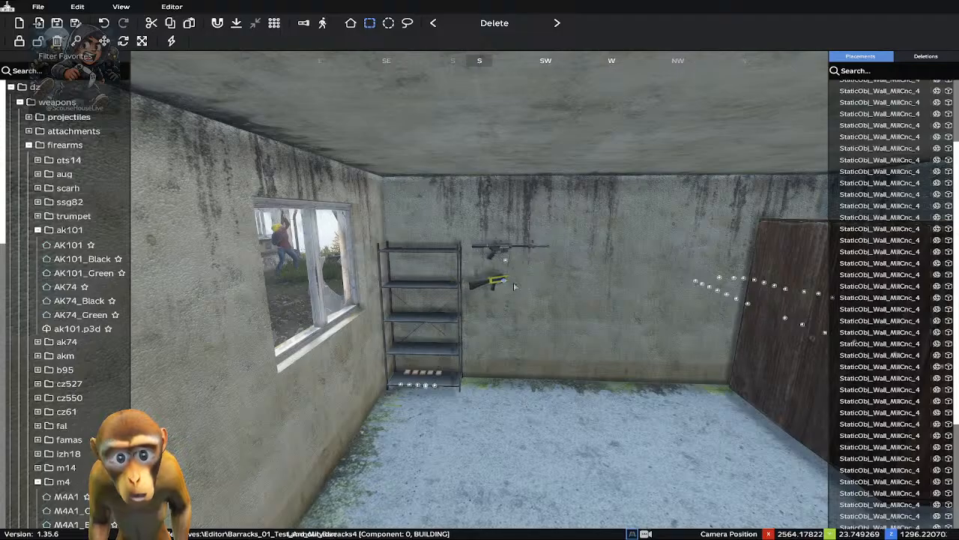
scroll(486, 313, down, 2)
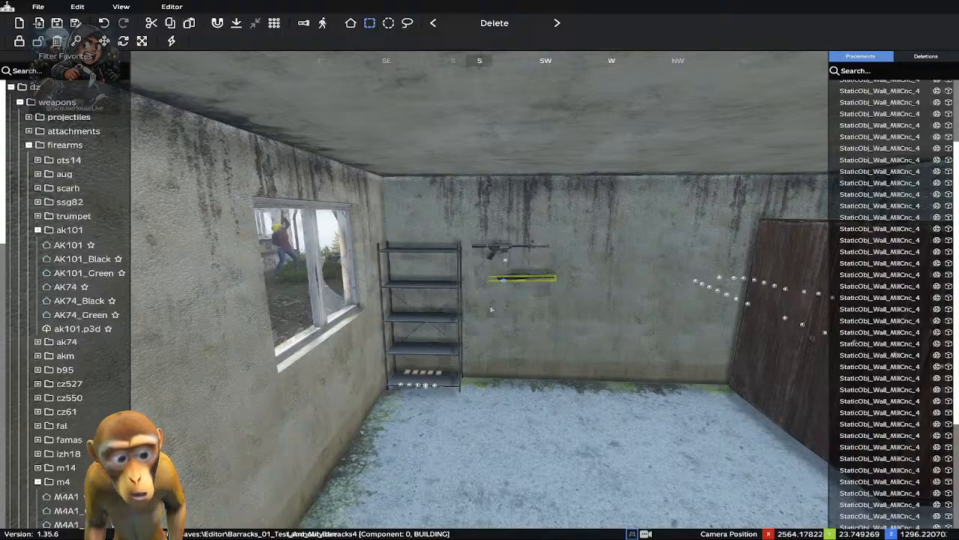
Move the lower rifle down and away from the shelf, leaving a wider gap beneath the upper rifle
key(s)
key(z)
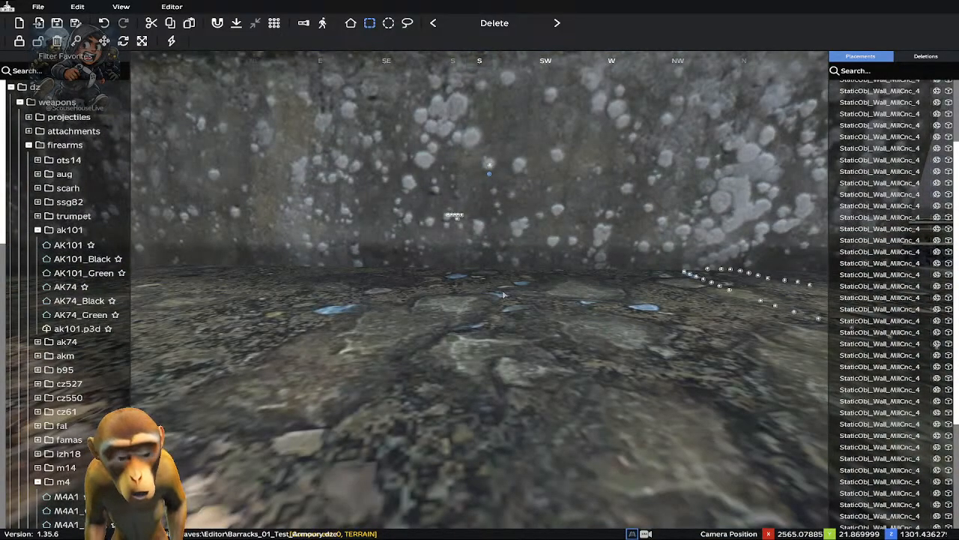
key(w)
key(q)
key(w)
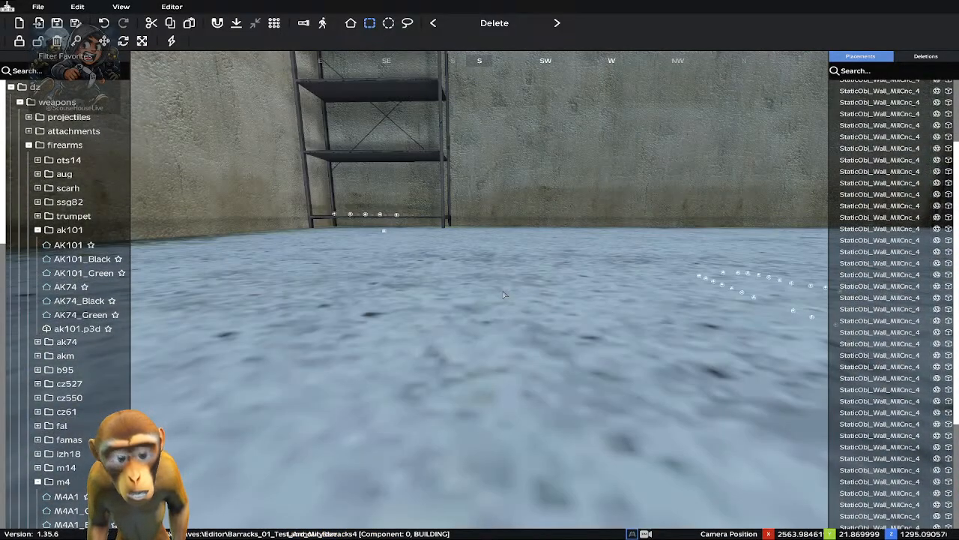
key(q)
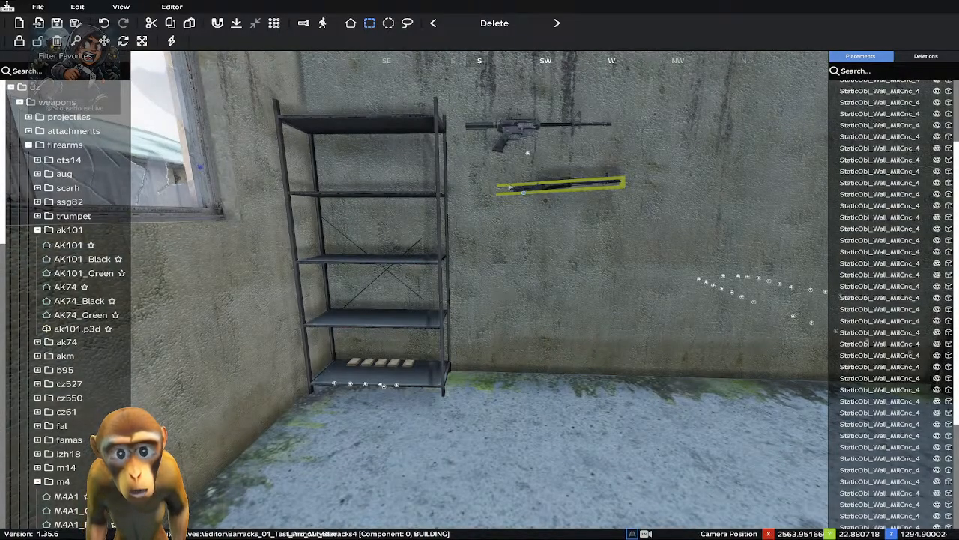
drag(523, 195, 549, 212)
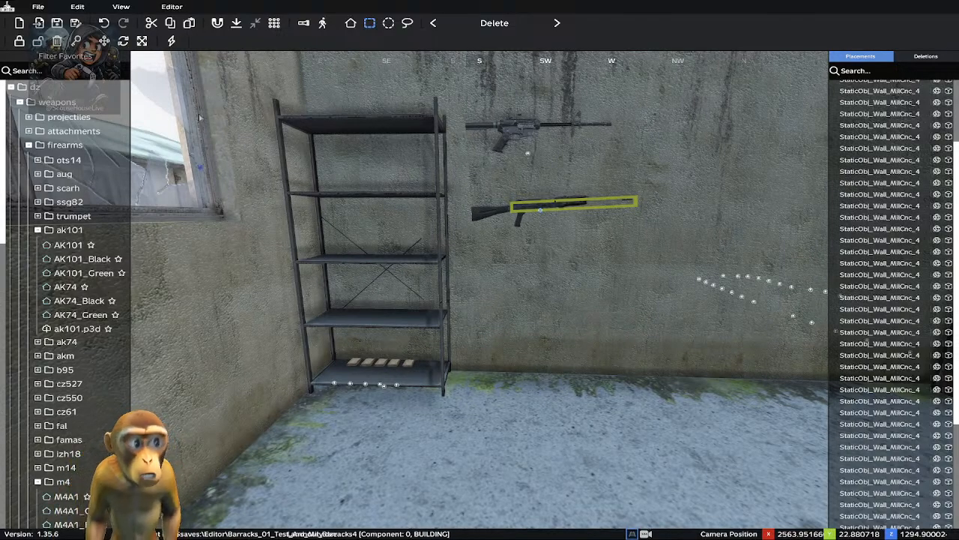
Search the object library for "hook", check the matching items for a wall hook, and clear the search
click(45, 71)
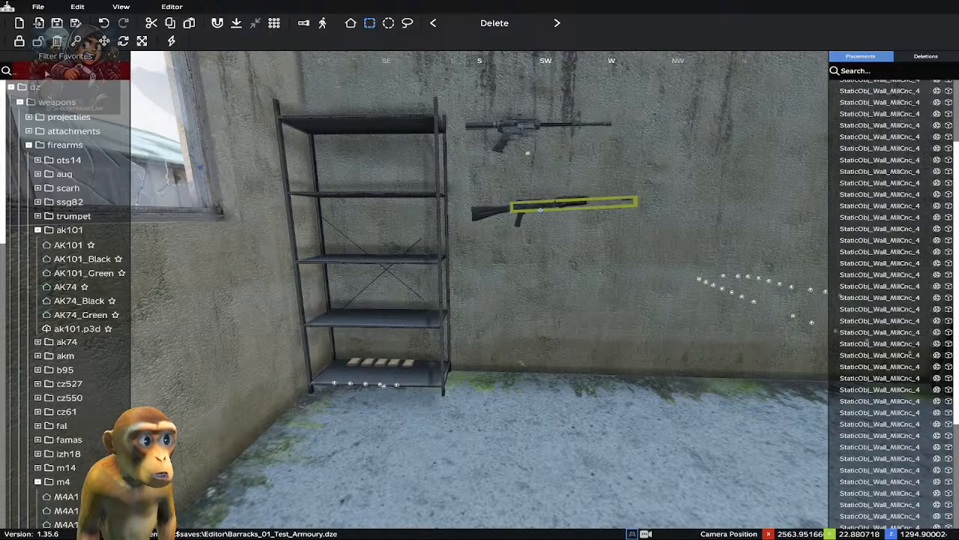
text(hook)
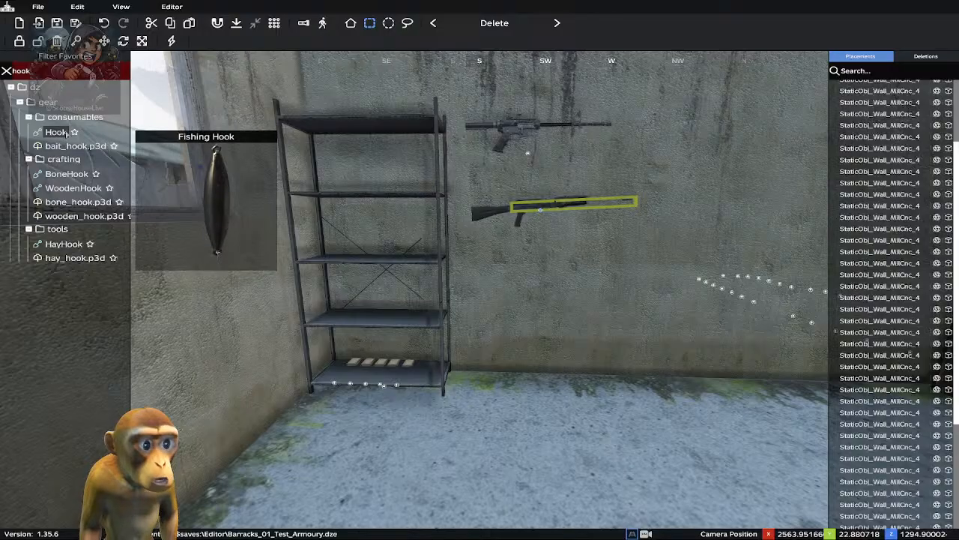
mouse_move(65, 246)
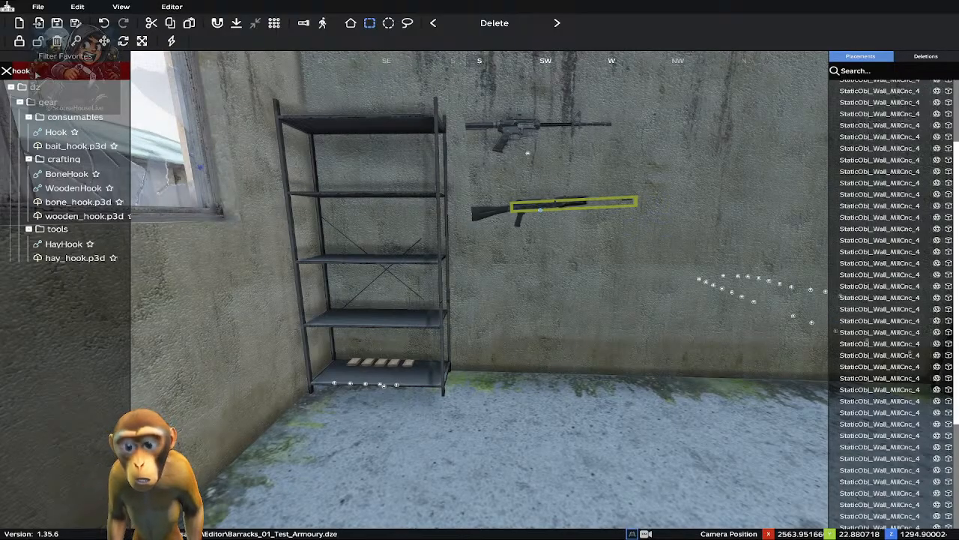
key(BackSpace)
key(BackSpace)
key(BackSpace)
key(BackSpace)
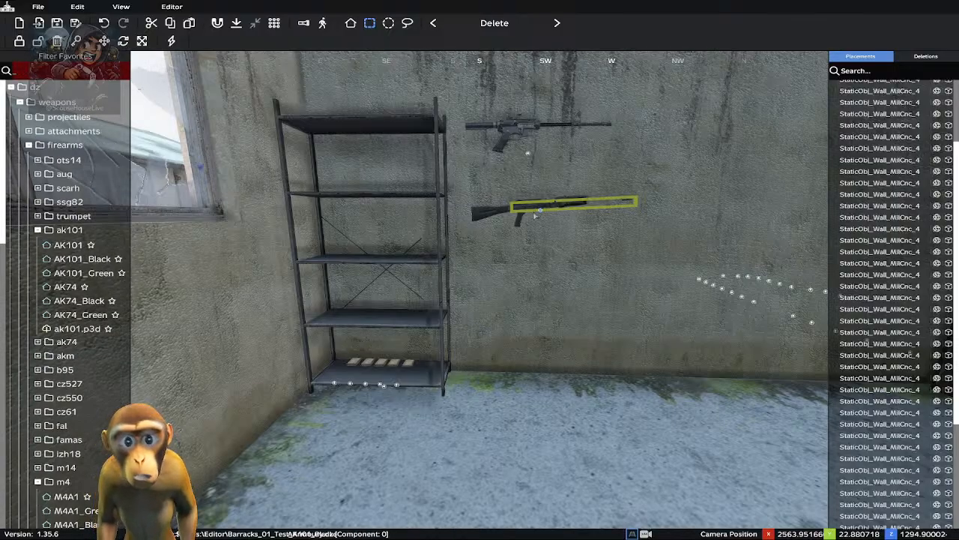
Move the lower rifle up the wall so it hangs closely beneath the upper rifle
drag(535, 214, 525, 179)
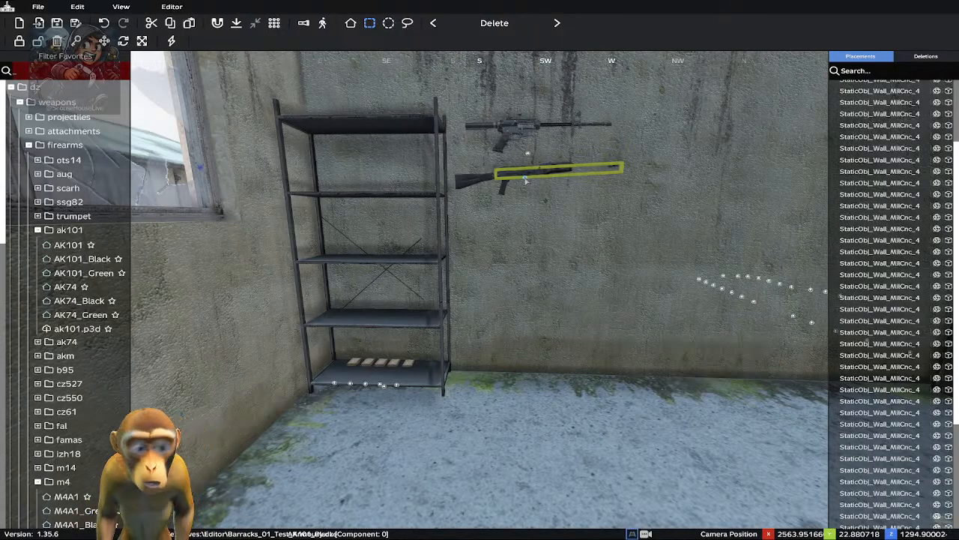
text(ffffffffffffff)
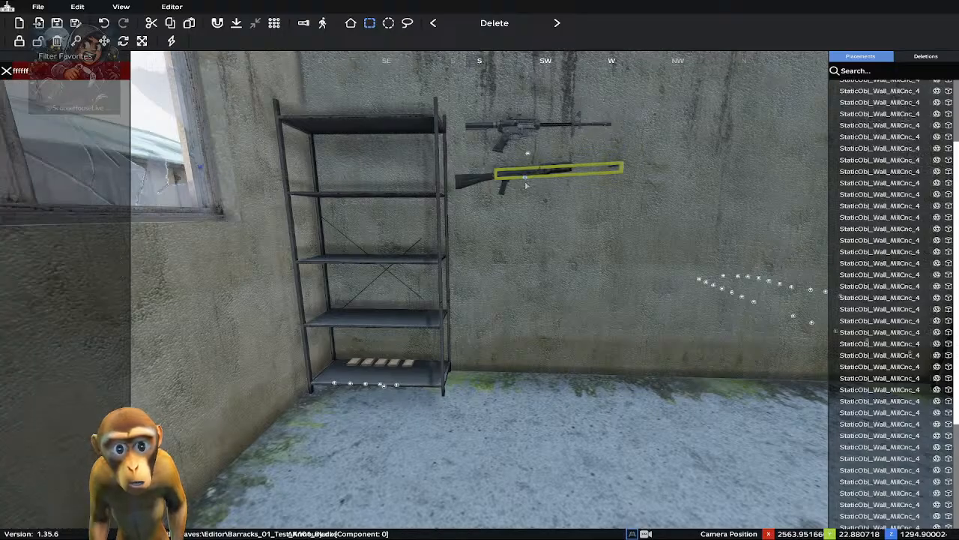
key(BackSpace)
key(BackSpace)
key(BackSpace)
key(BackSpace)
key(BackSpace)
key(BackSpace)
key(BackSpace)
key(BackSpace)
key(BackSpace)
key(BackSpace)
key(BackSpace)
key(BackSpace)
key(BackSpace)
key(BackSpace)
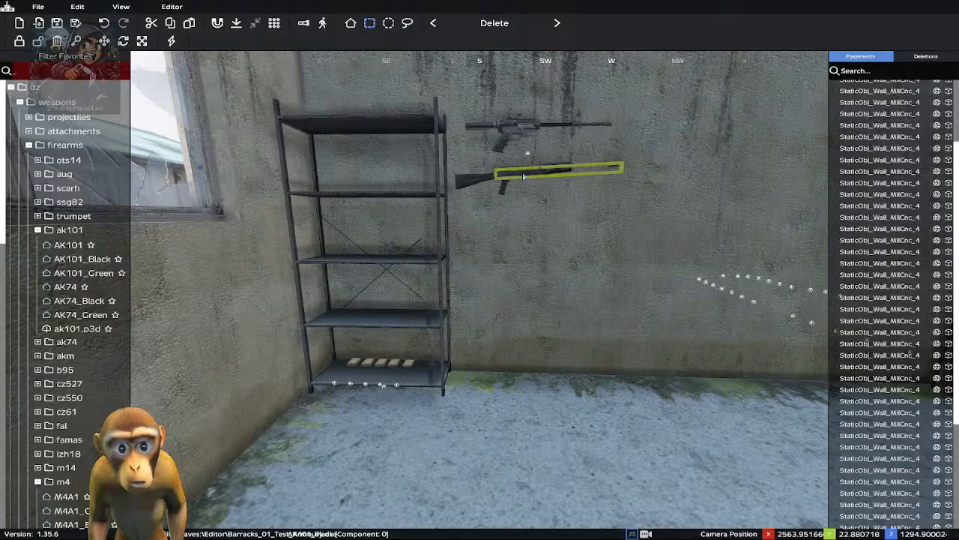
Try shifting the lower rifle toward the shelf, turning it to face the opposite way, and view its object properties
drag(525, 179, 506, 177)
text(ffr)
key(BackSpace)
key(BackSpace)
key(BackSpace)
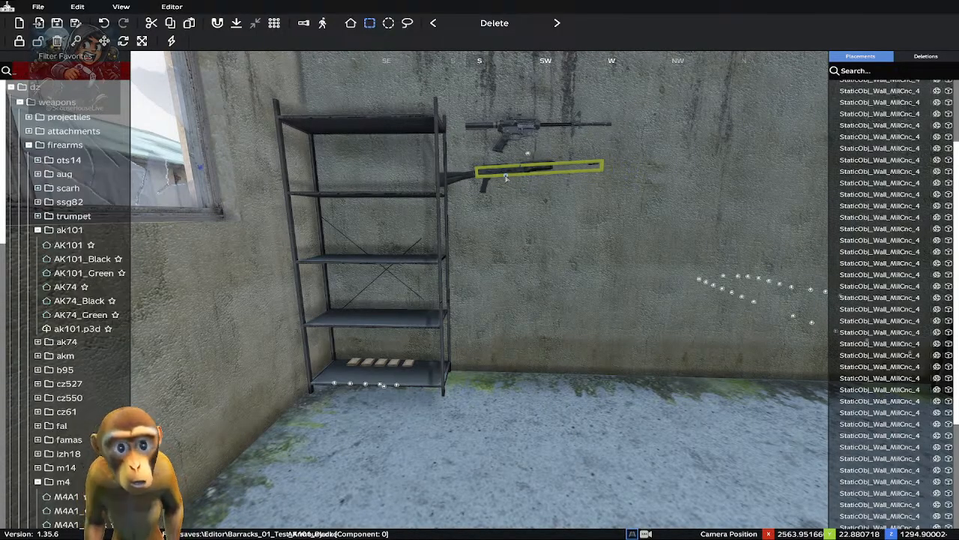
shift+drag(505, 176, 551, 197)
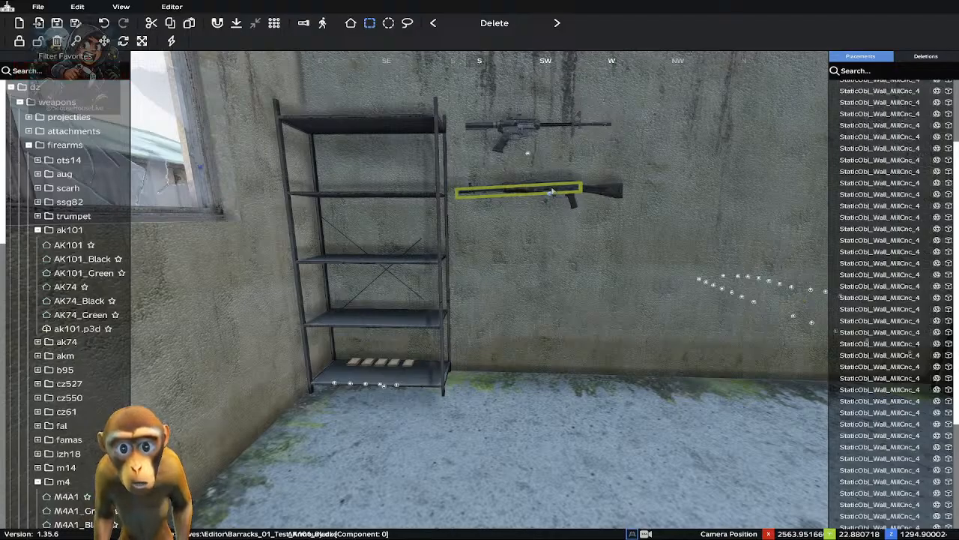
double_click(551, 193)
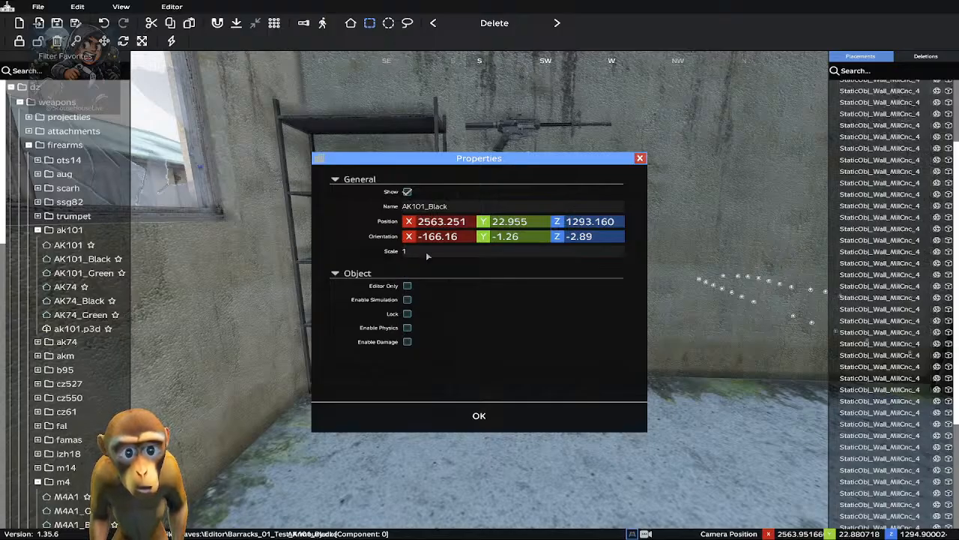
click(482, 417)
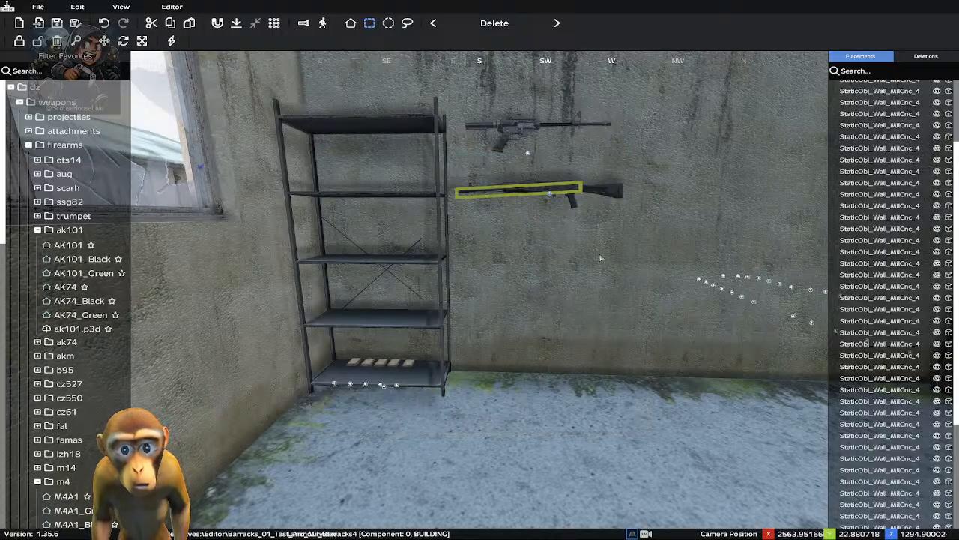
Undo the recent moves and rotations of the lower rifle back to its earlier placement with the stock toward the shelf
key(ctrl+z)
key(ctrl+z)
key(ctrl+z)
key(ctrl+z)
key(ctrl+z)
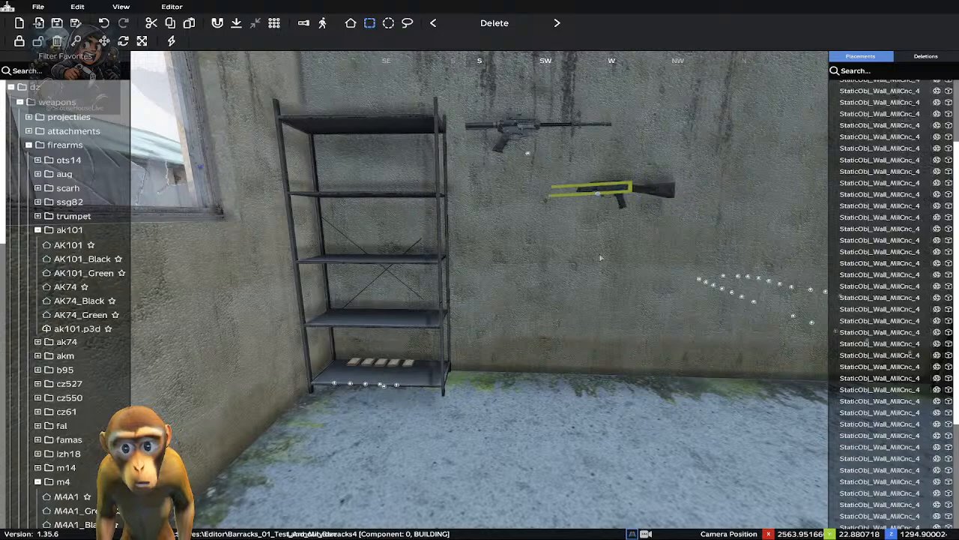
key(ctrl+z)
key(ctrl+z)
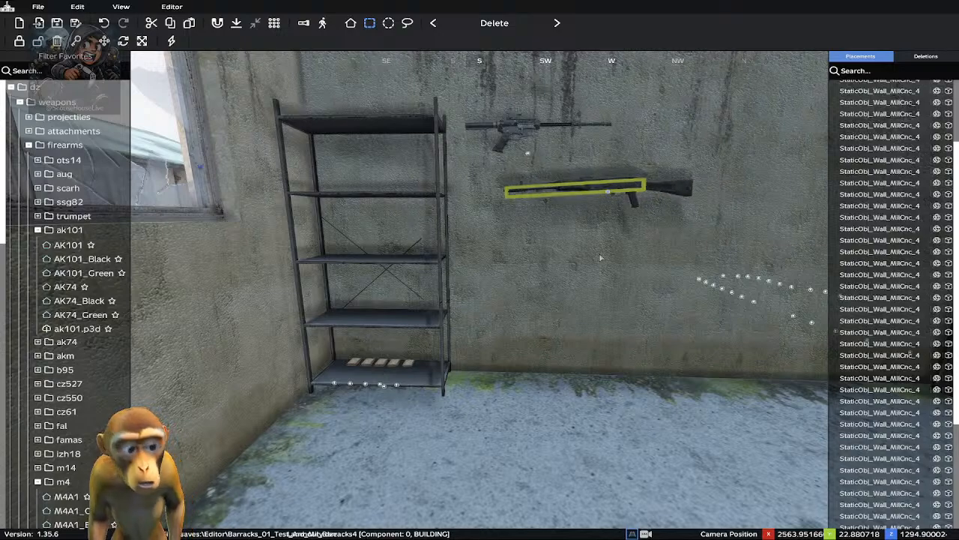
key(ctrl+z)
key(ctrl+z)
key(ctrl+z)
key(ctrl+z)
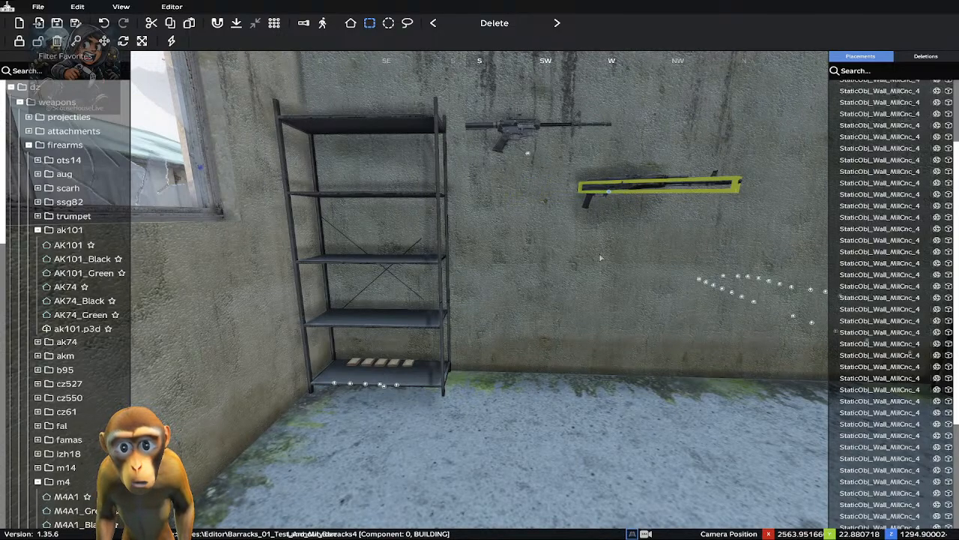
key(ctrl+z)
key(ctrl+z)
key(ctrl+z)
key(ctrl+z)
key(ctrl+z)
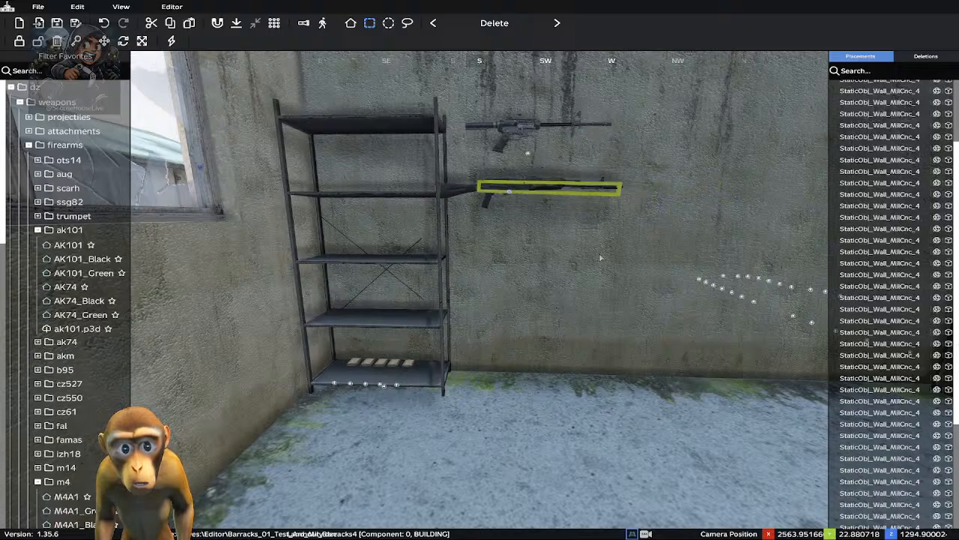
key(ctrl+z)
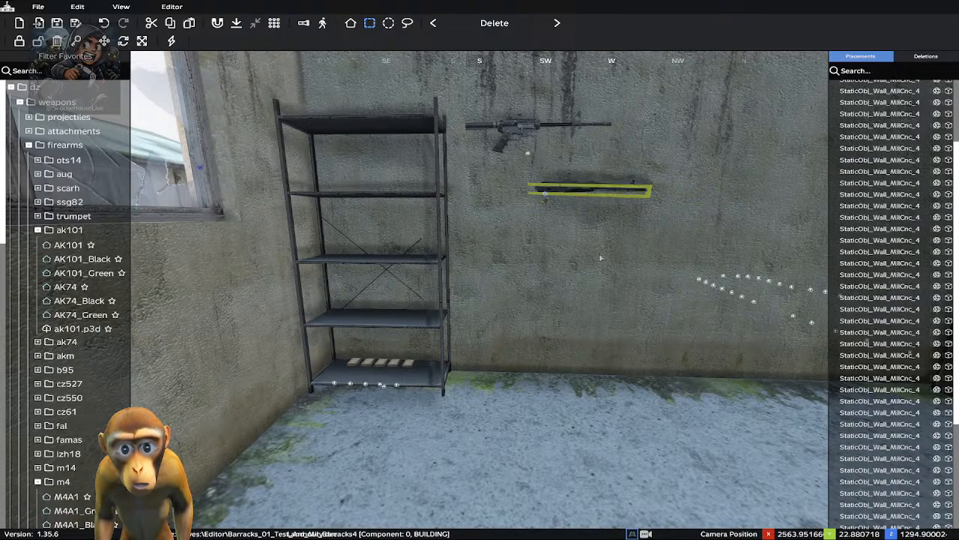
key(ctrl+z)
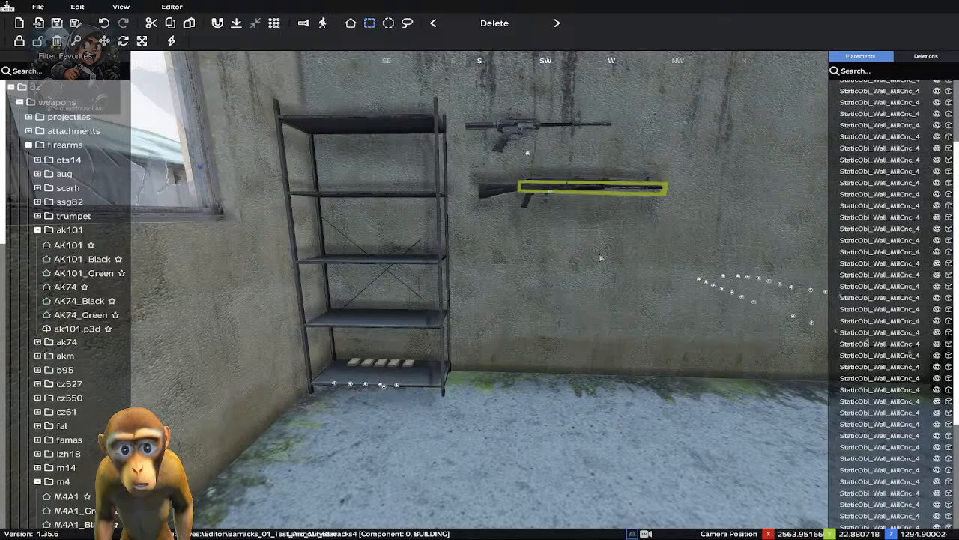
key(ctrl+z)
key(ctrl+z)
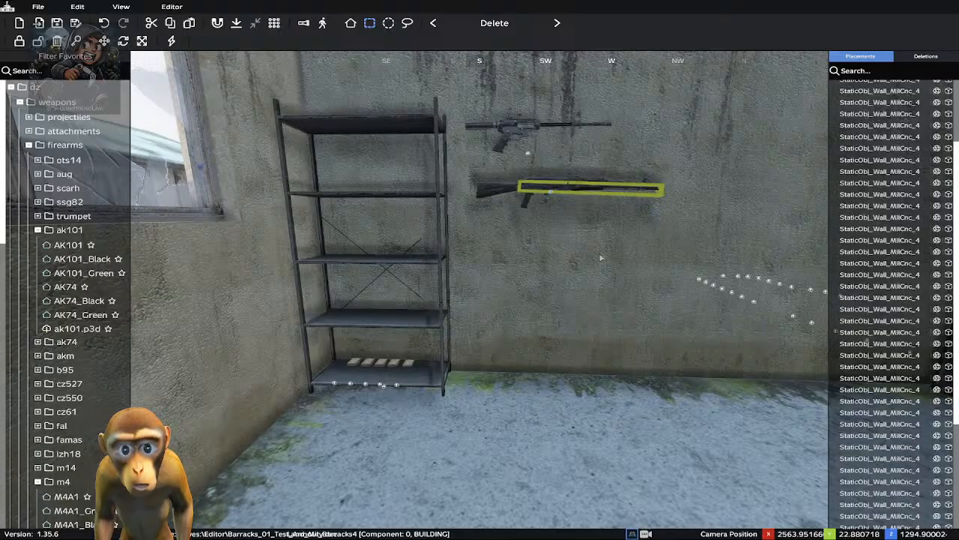
key(ctrl+z)
key(ctrl+z)
key(ctrl+z)
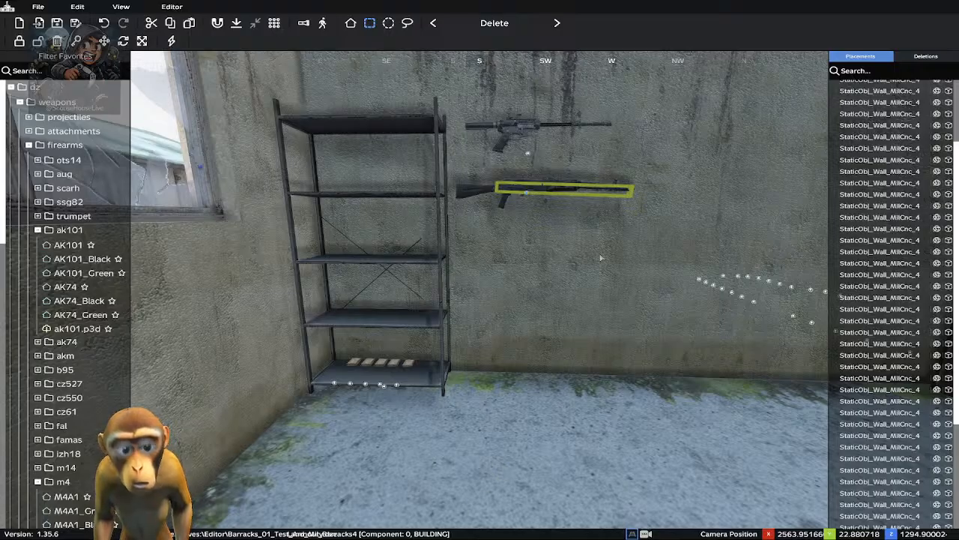
Rotate the lower rifle parallel to the wall and shift it flush against the wall surface
key(d)
key(a)
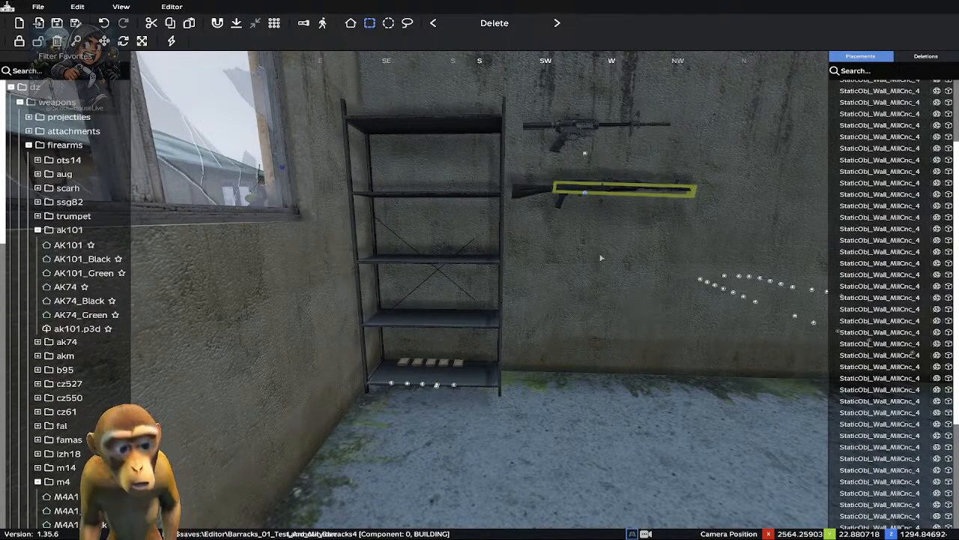
key(d)
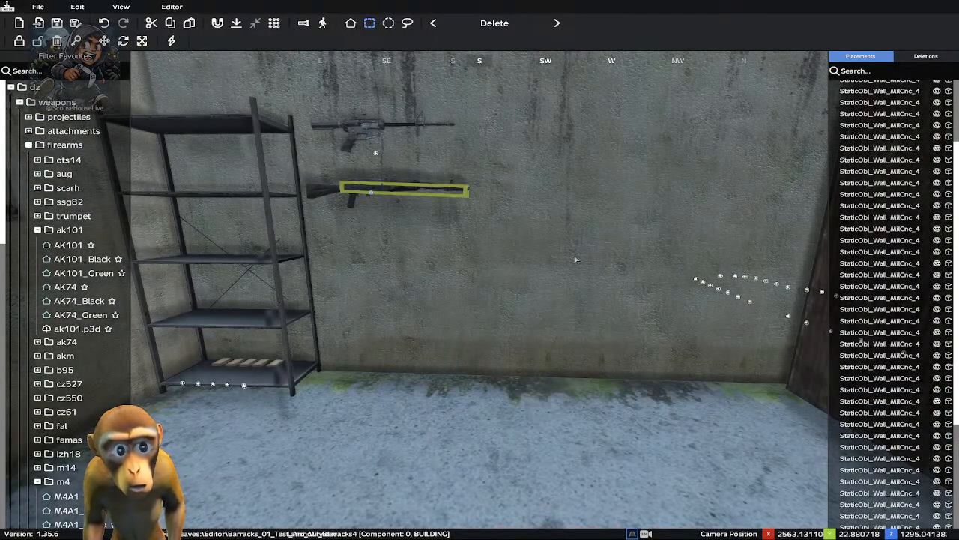
right_drag(576, 259, 437, 257)
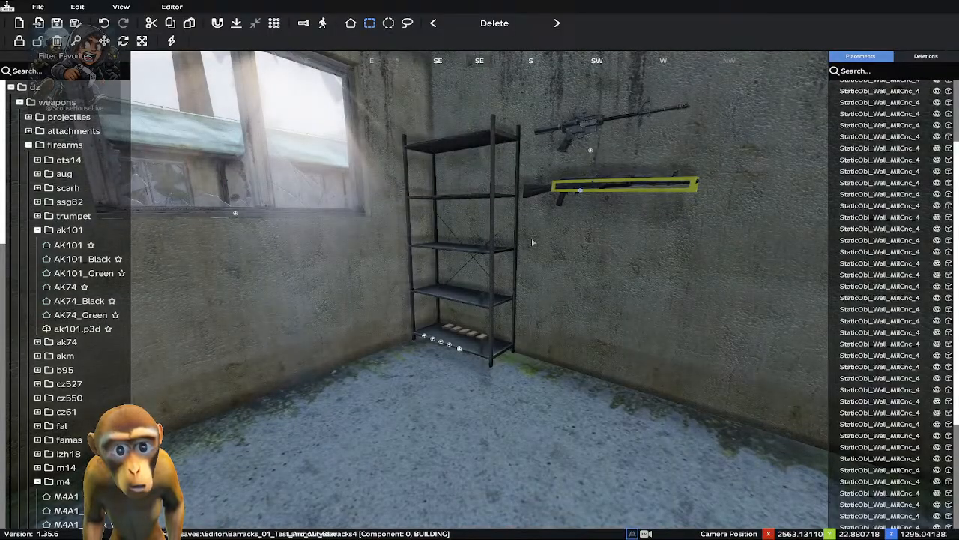
key(d)
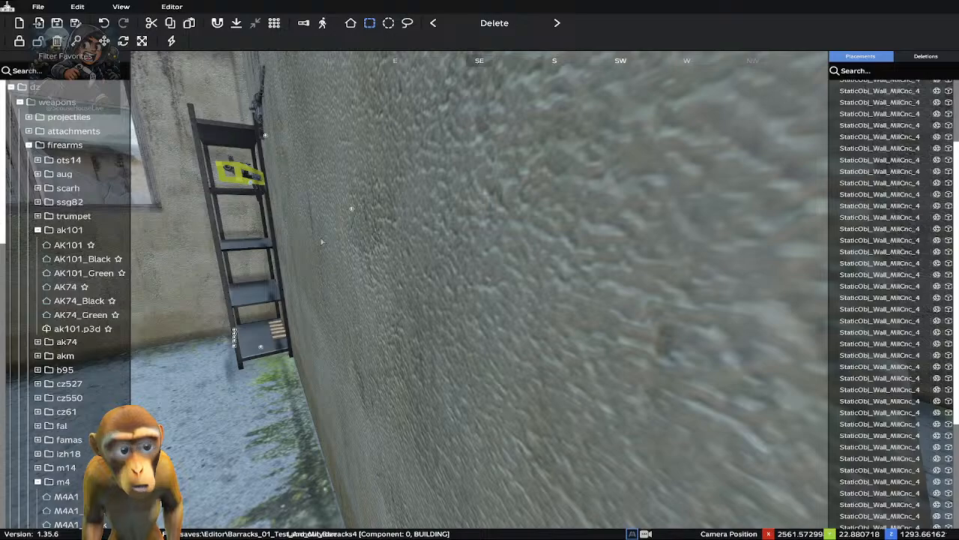
right_drag(322, 242, 290, 228)
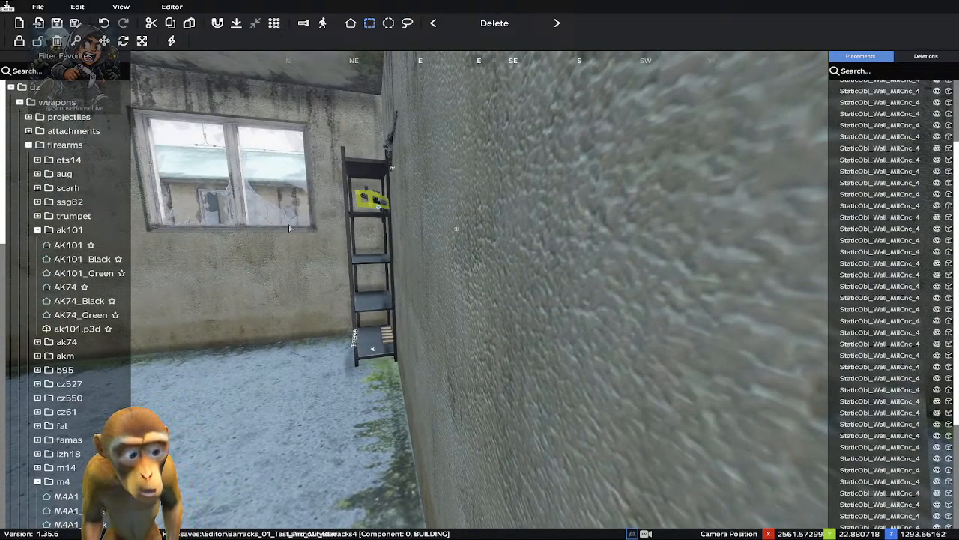
scroll(289, 228, down, 4)
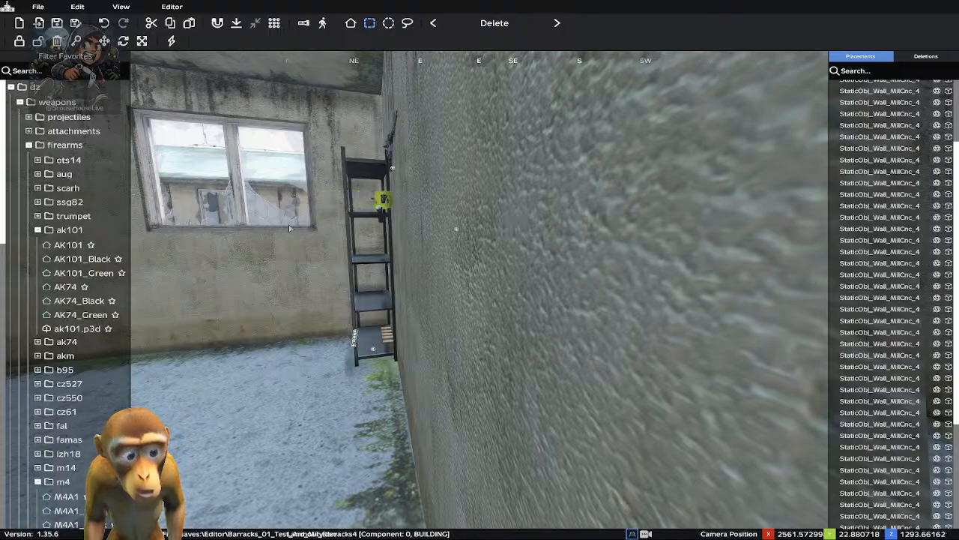
scroll(290, 228, down, 2)
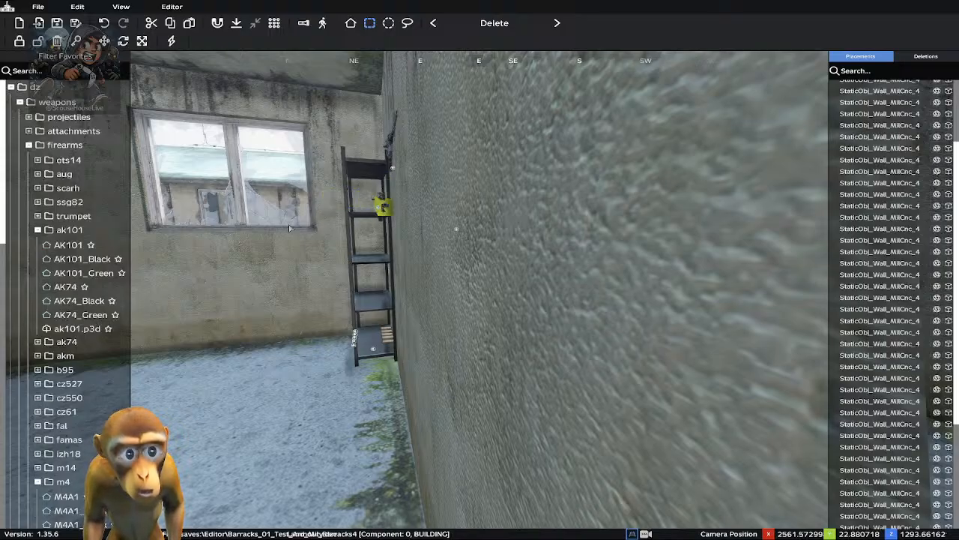
scroll(289, 228, down, 2)
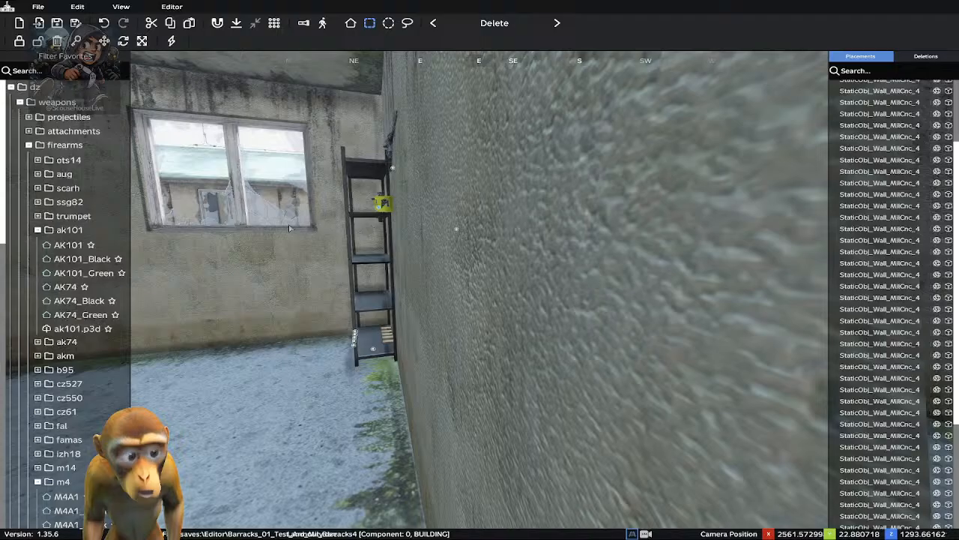
key(Delete)
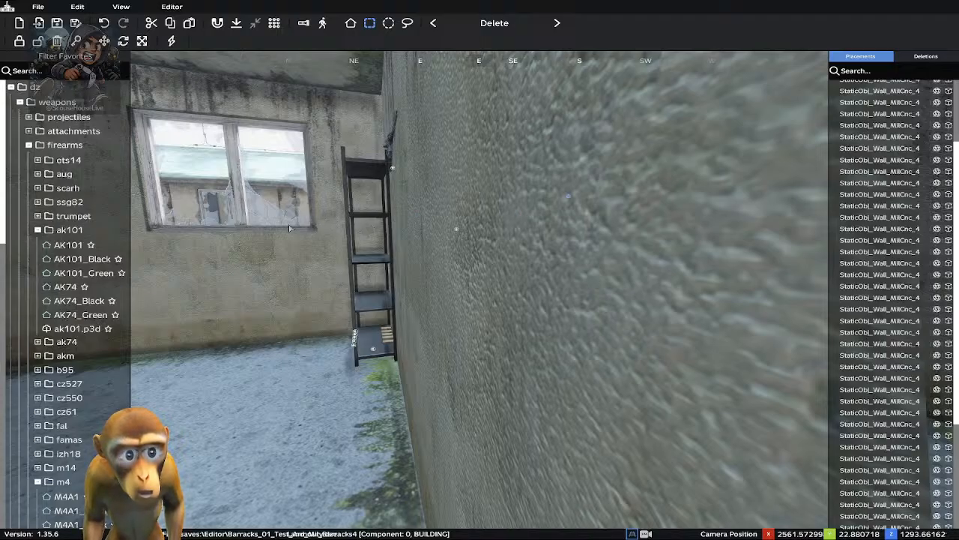
scroll(289, 228, down, 3)
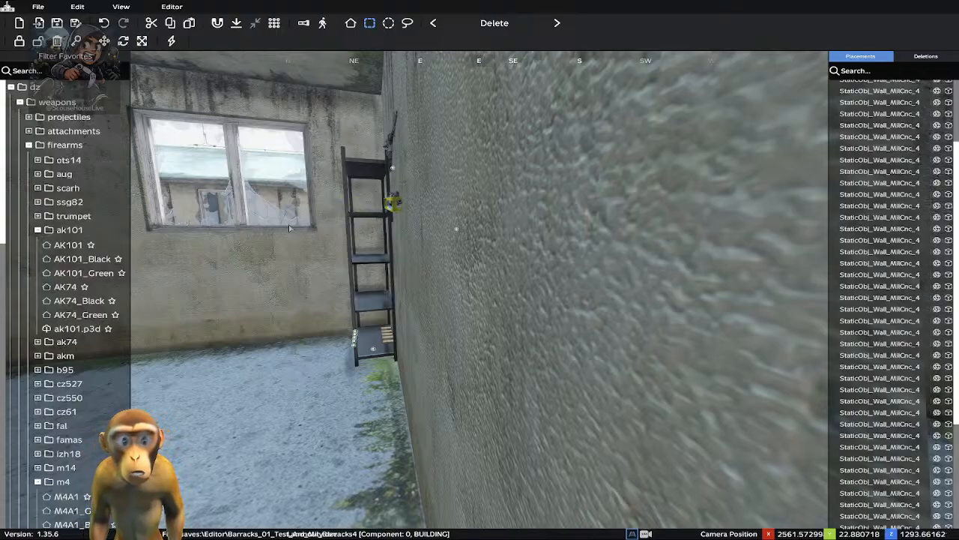
Examine the lower rifle's fit against the wall and the surrounding armoury walls from floor to roof
right_drag(253, 231, 422, 237)
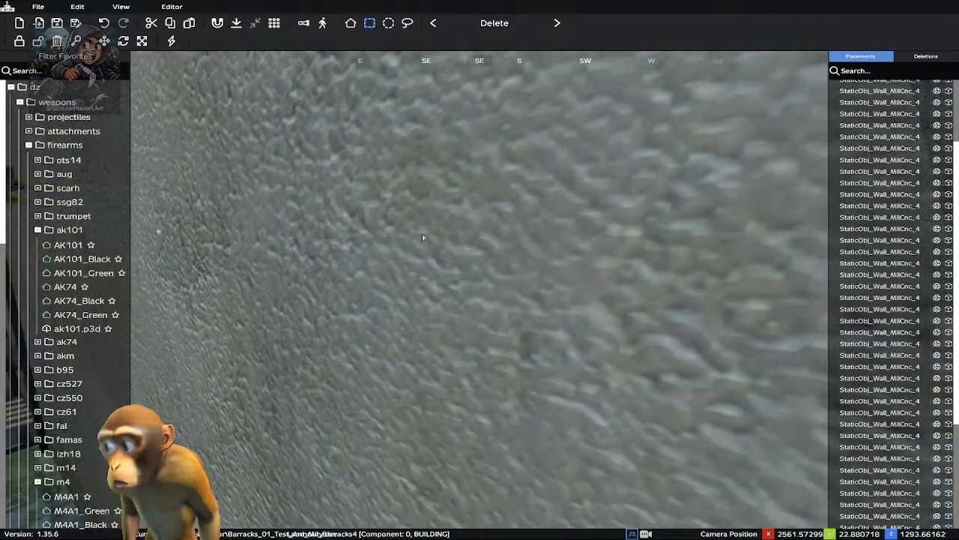
key(a)
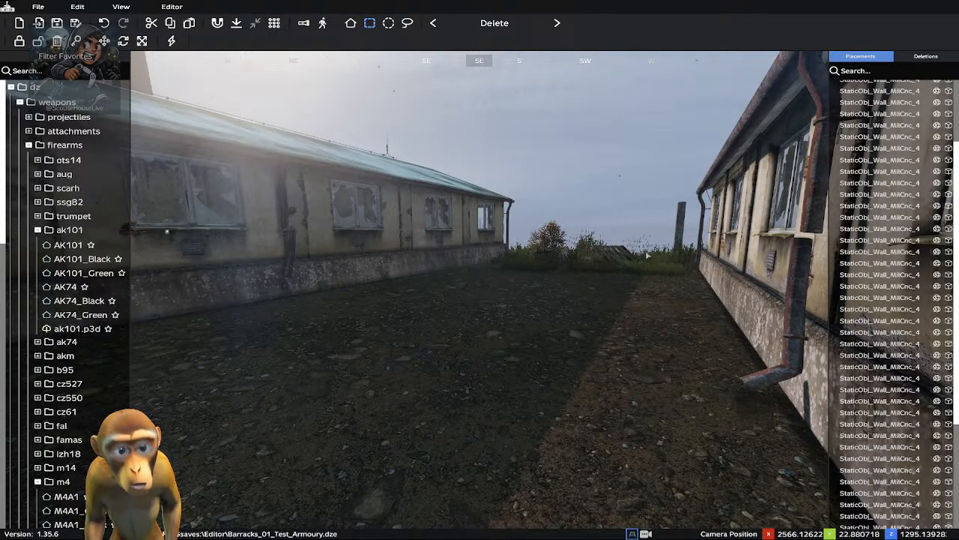
key(d)
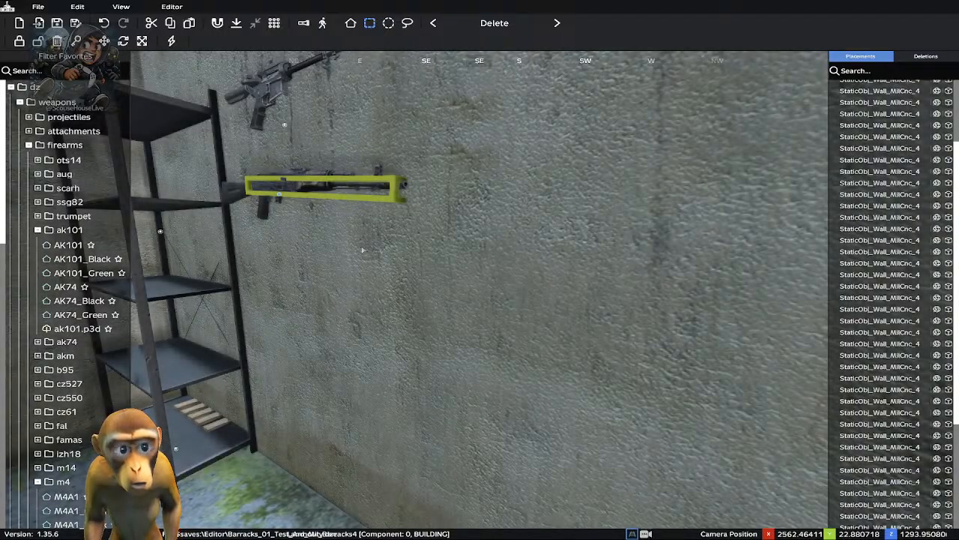
key(a)
right_drag(332, 254, 420, 250)
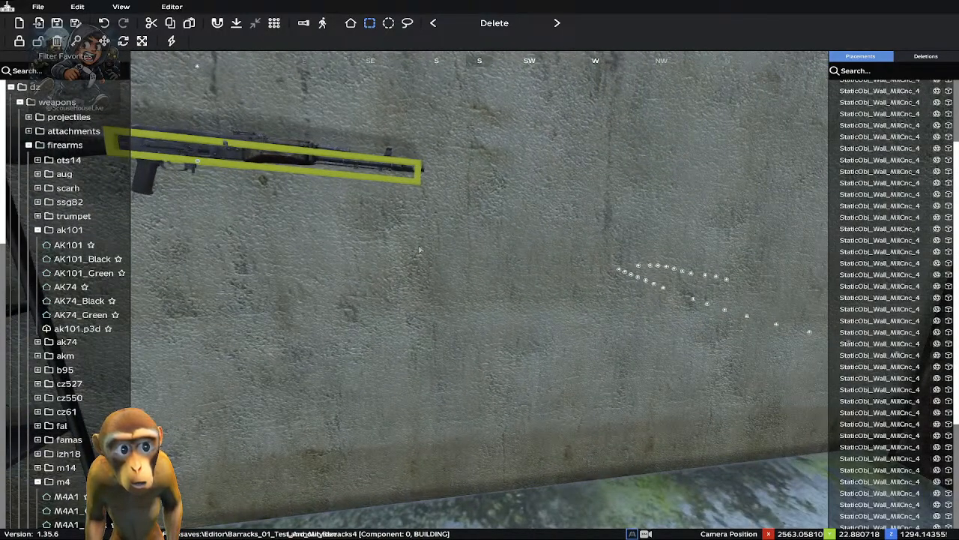
key(s)
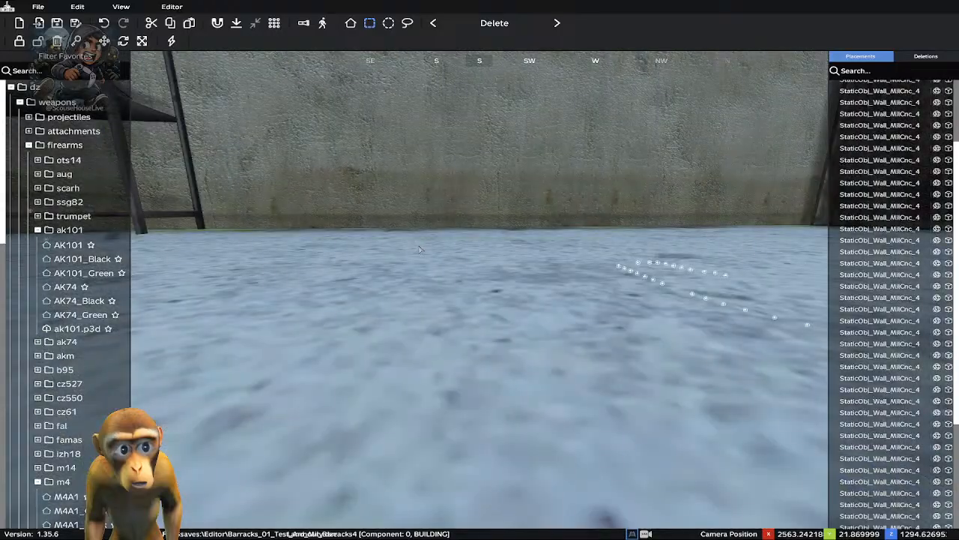
key(s)
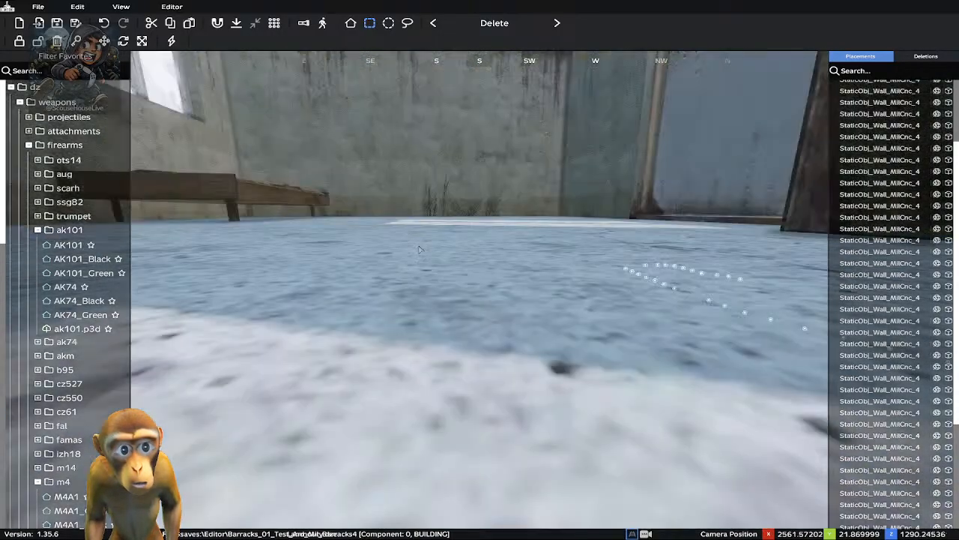
key(w)
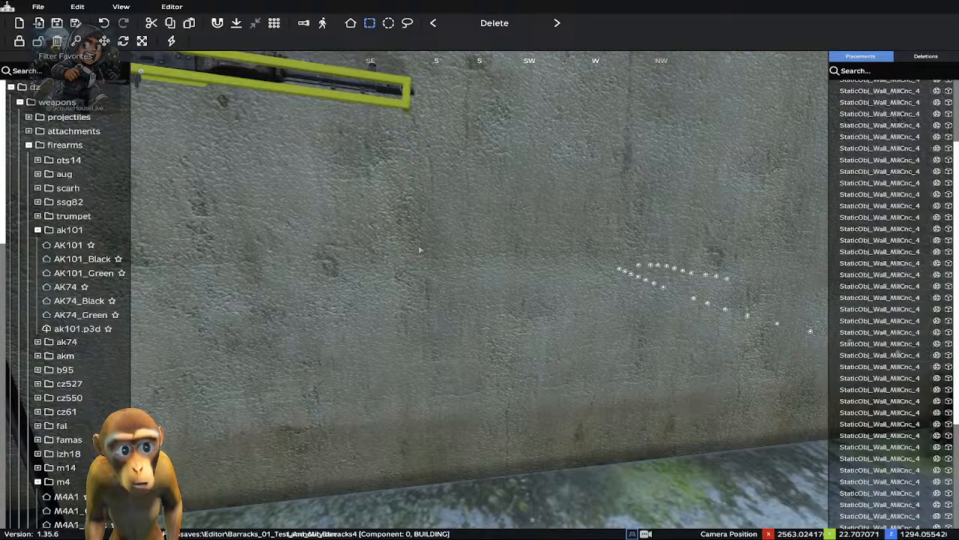
key(q)
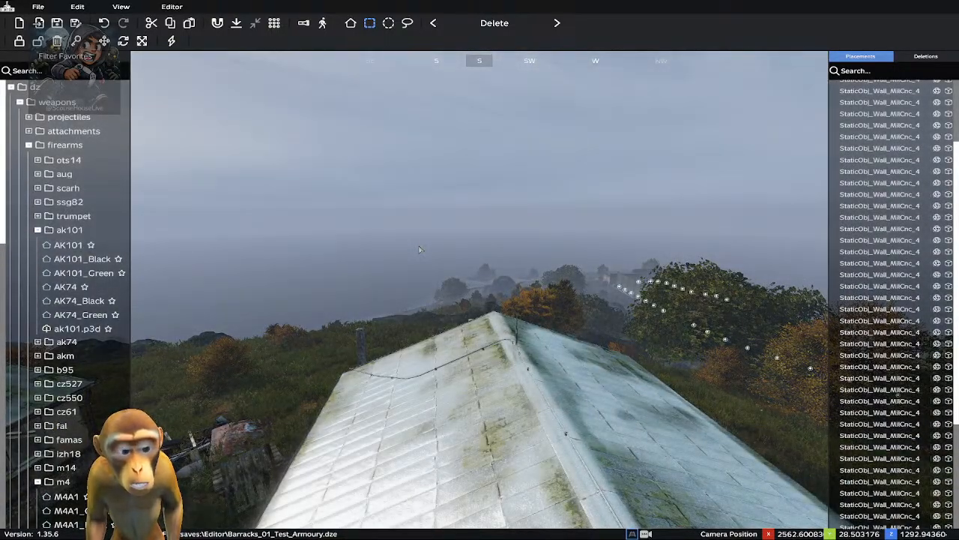
key(e)
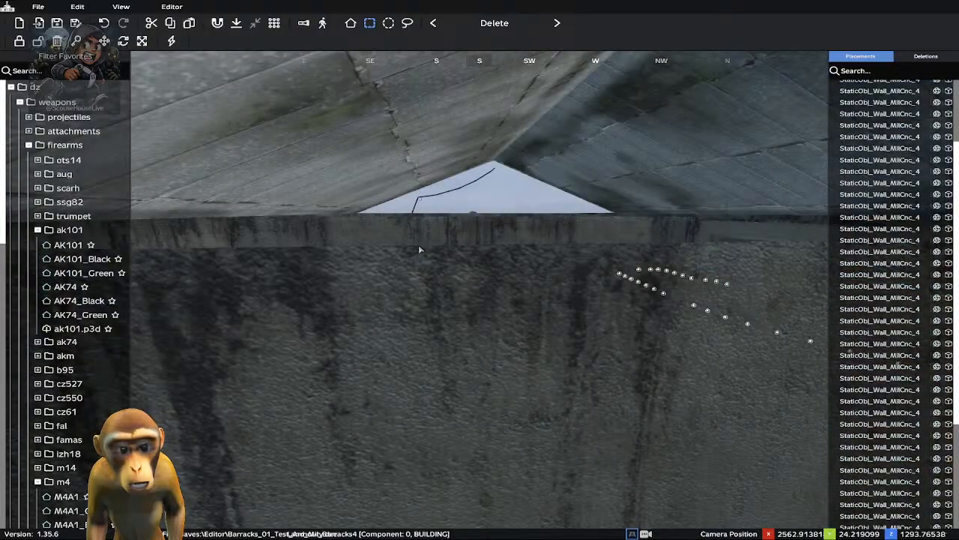
right_drag(418, 244, 432, 395)
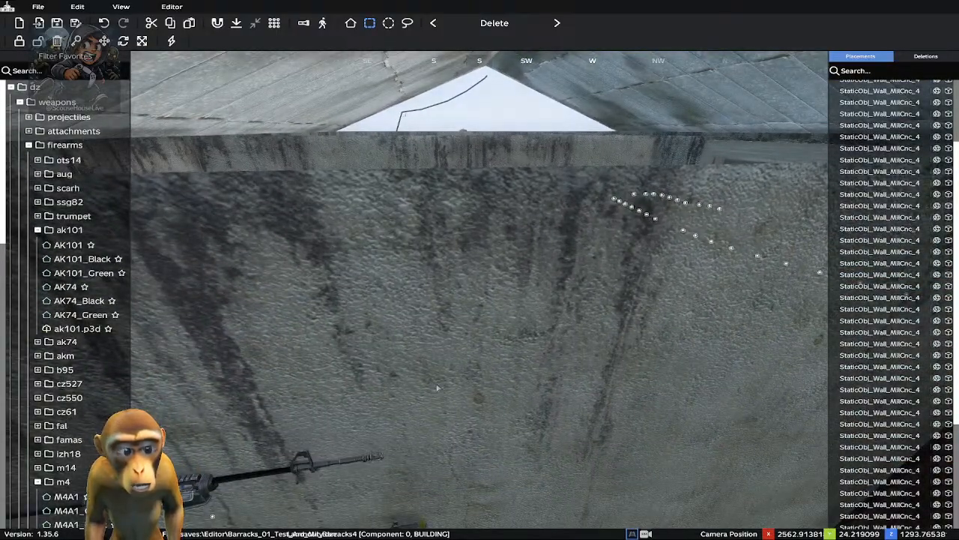
key(a)
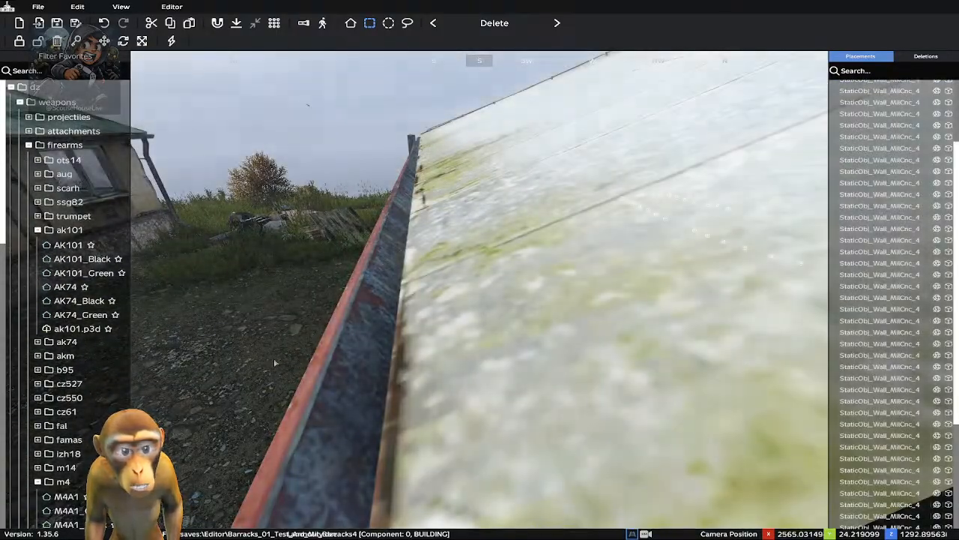
key(d)
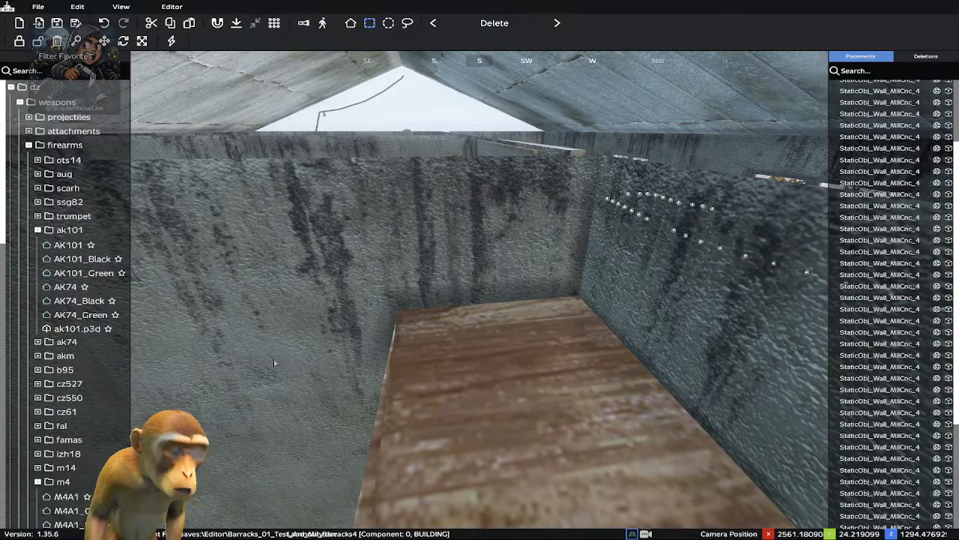
key(w)
key(a)
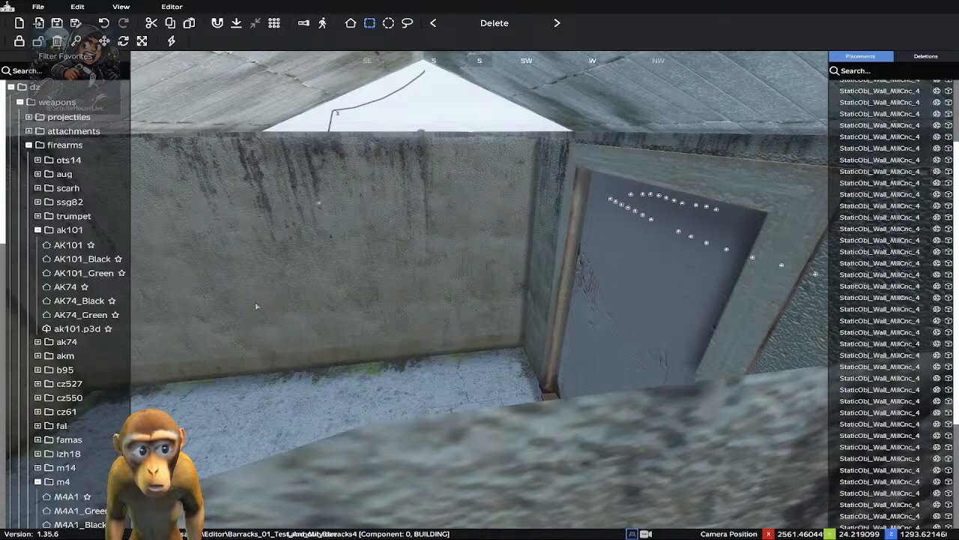
Examine the armoury's walls and doorway, and how the metal shelf's legs meet the floor
key(w)
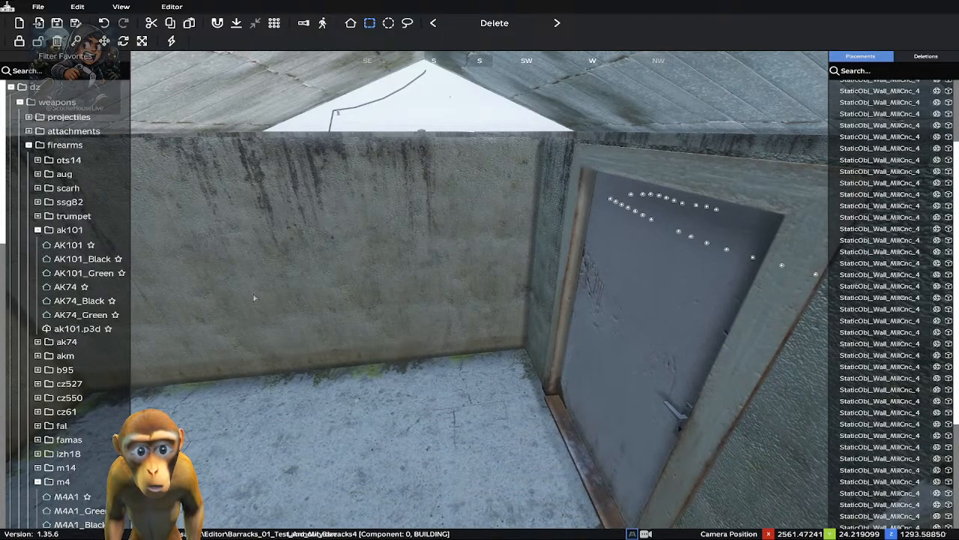
key(w)
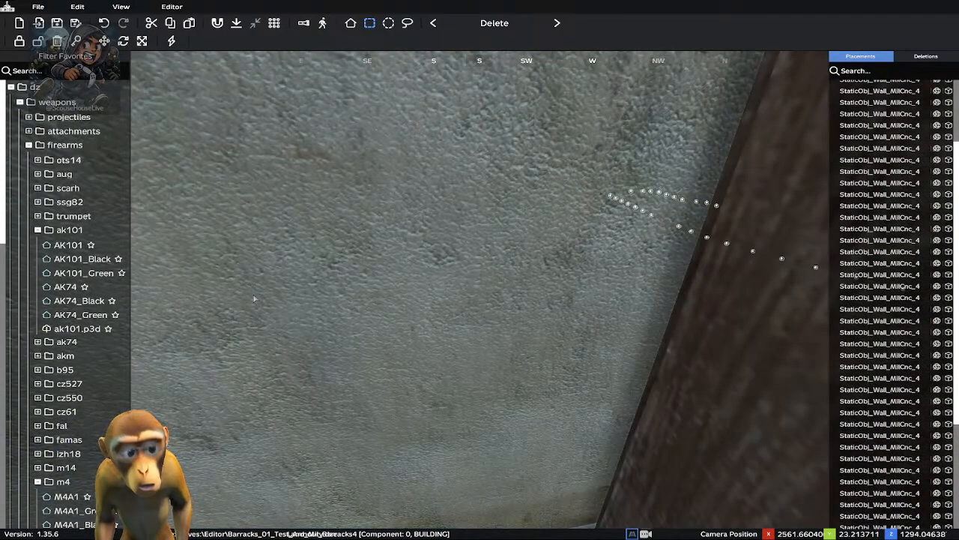
key(s)
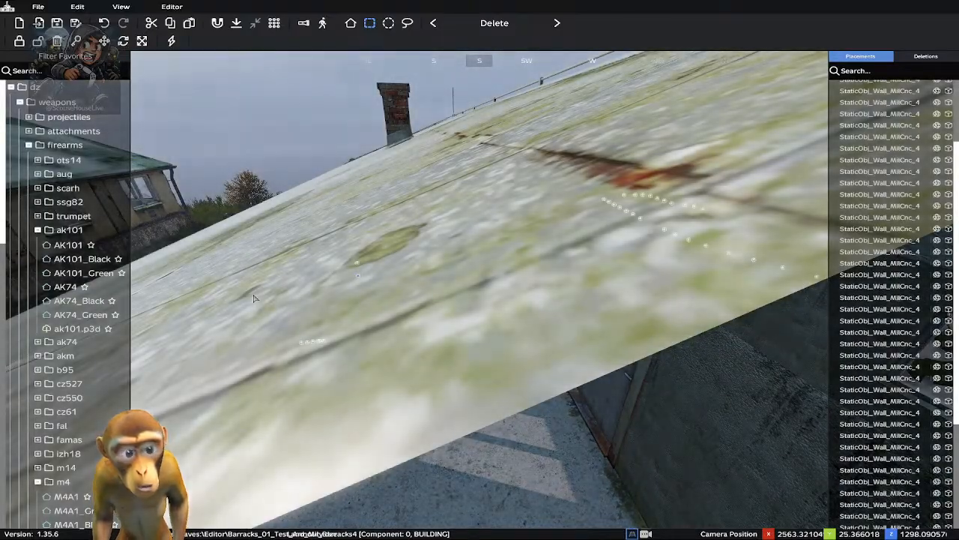
key(w)
key(a)
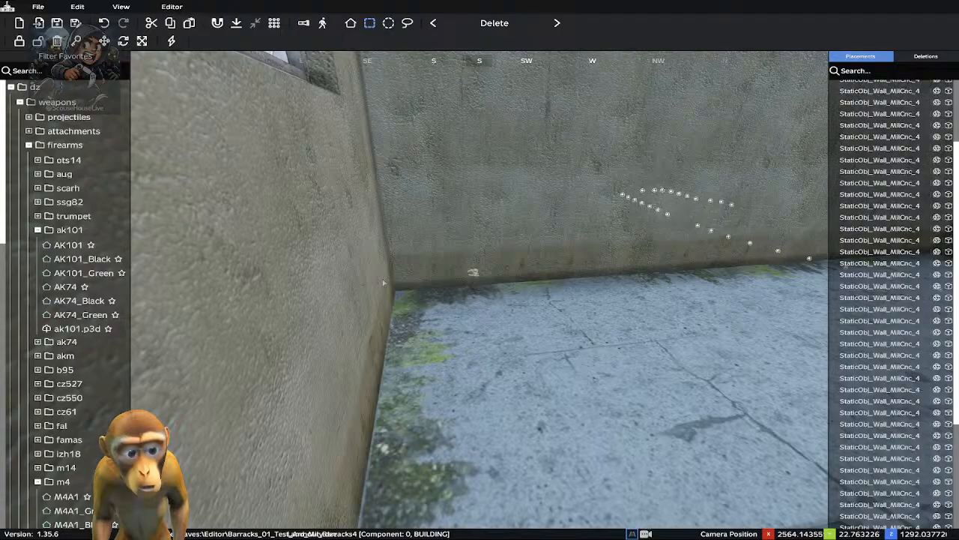
key(s)
key(z)
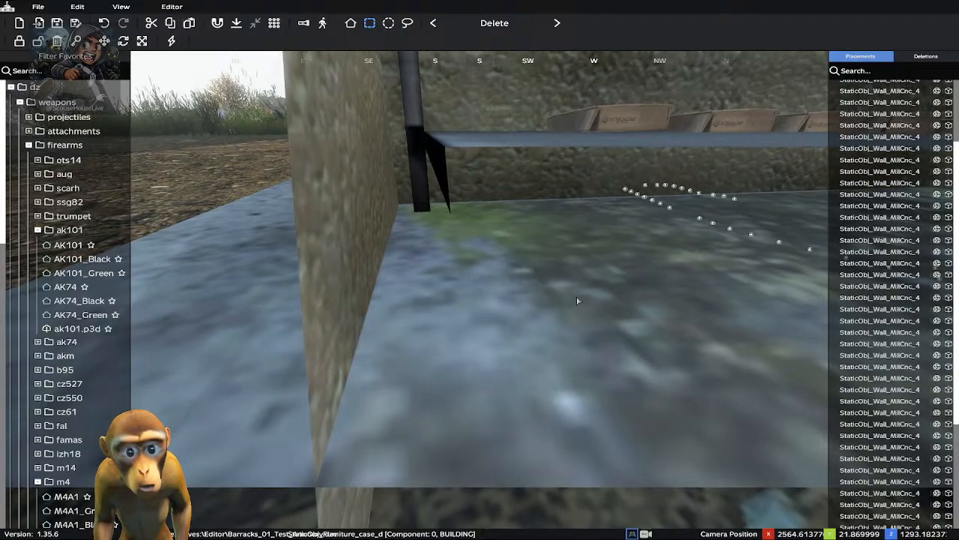
scroll(578, 301, up, 3)
scroll(577, 300, down, 3)
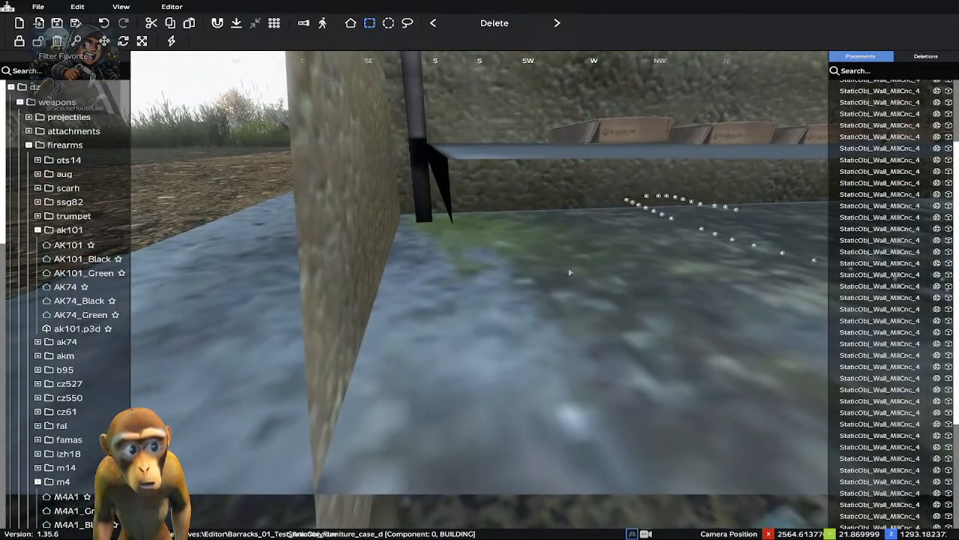
scroll(568, 276, up, 2)
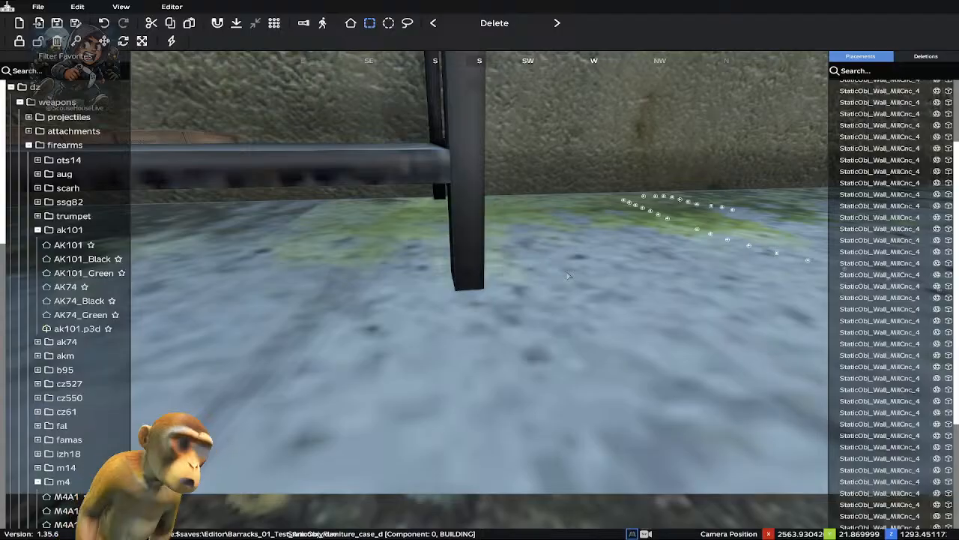
click(323, 23)
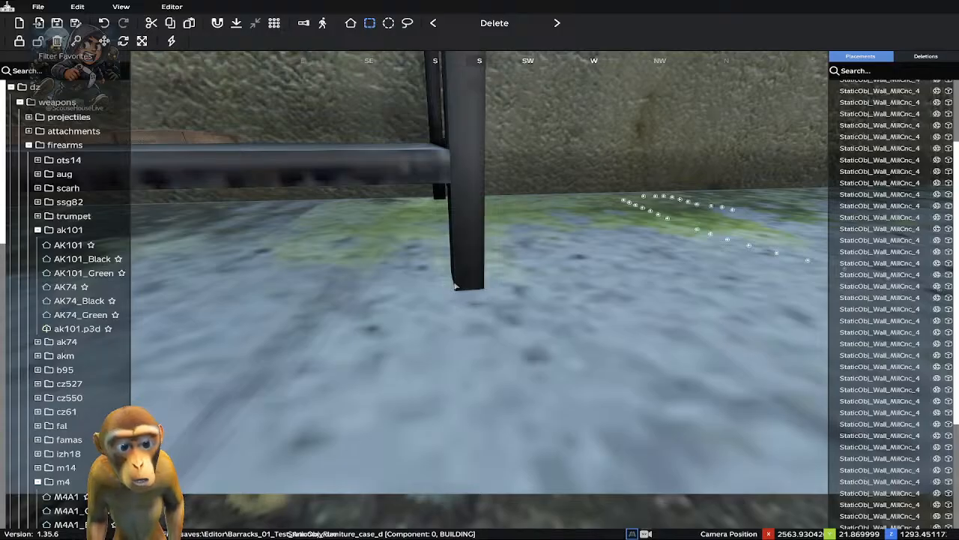
Inspect the barracks' partition walls and roof from above, then the armoury floor beside the brown wardrobe
key(q)
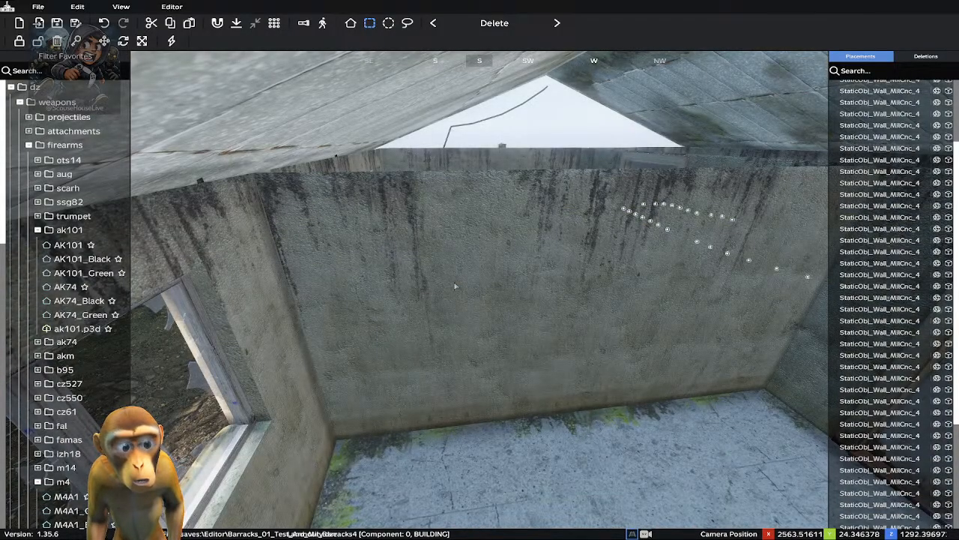
key(q)
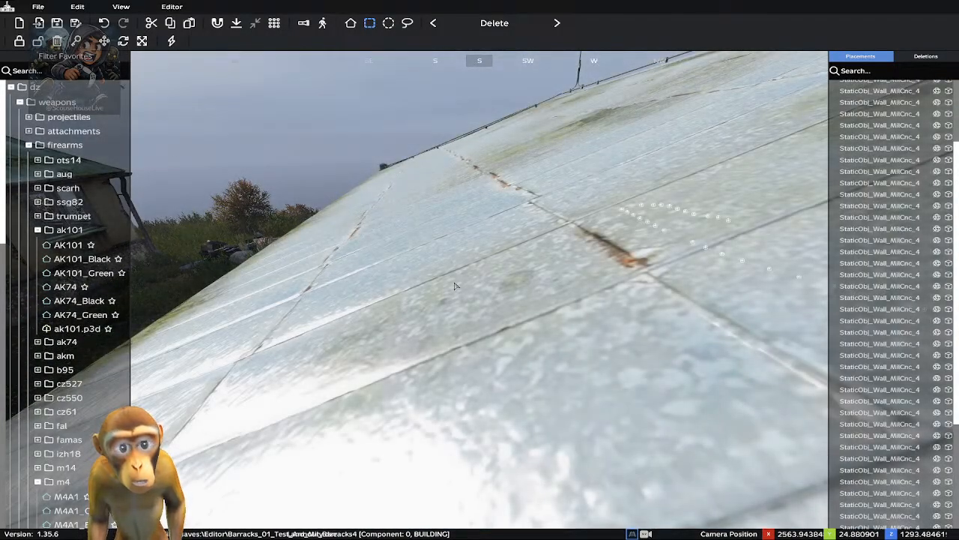
key(d)
middle_drag(392, 395, 335, 407)
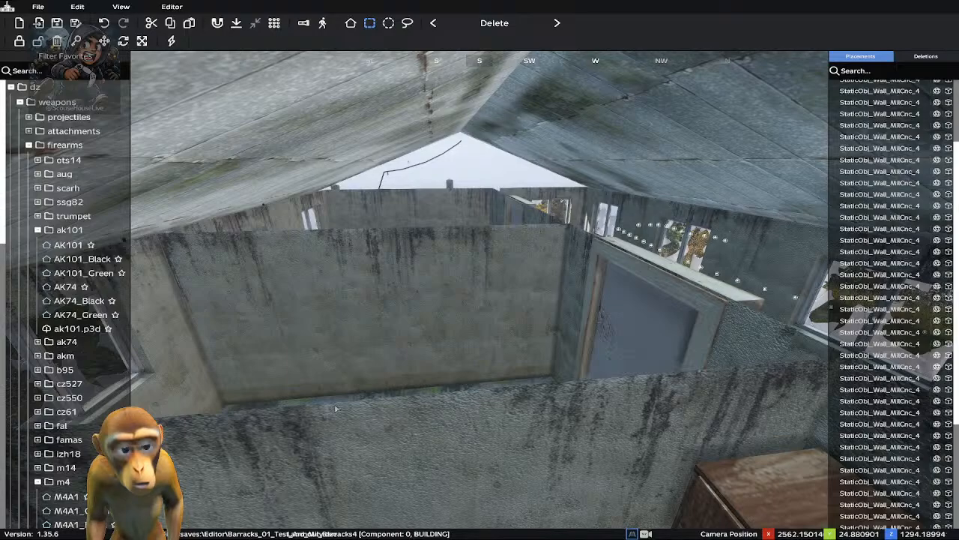
key(s)
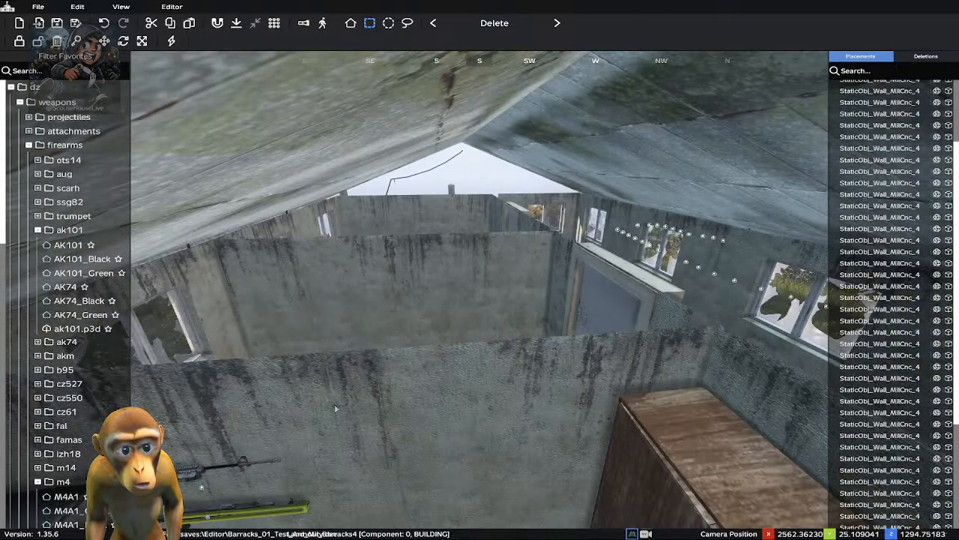
key(s)
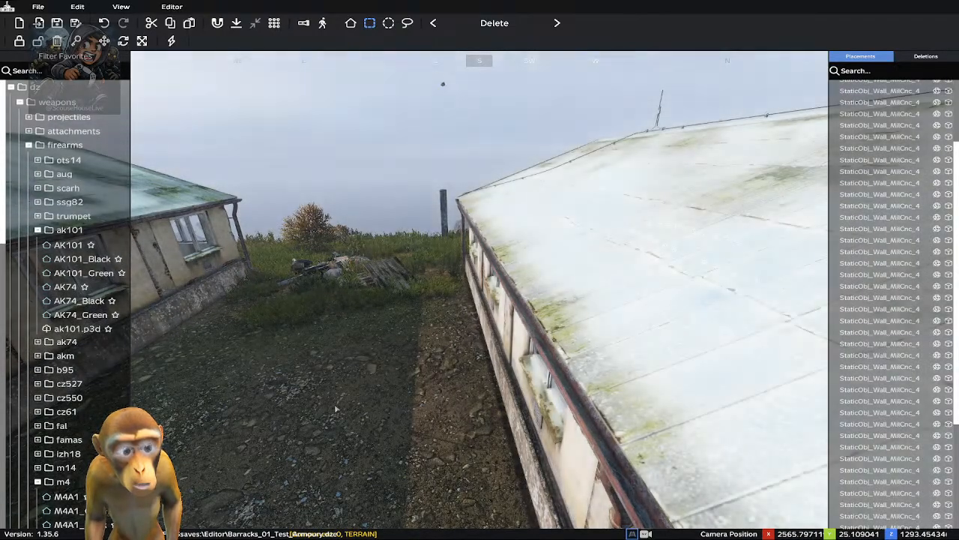
key(w)
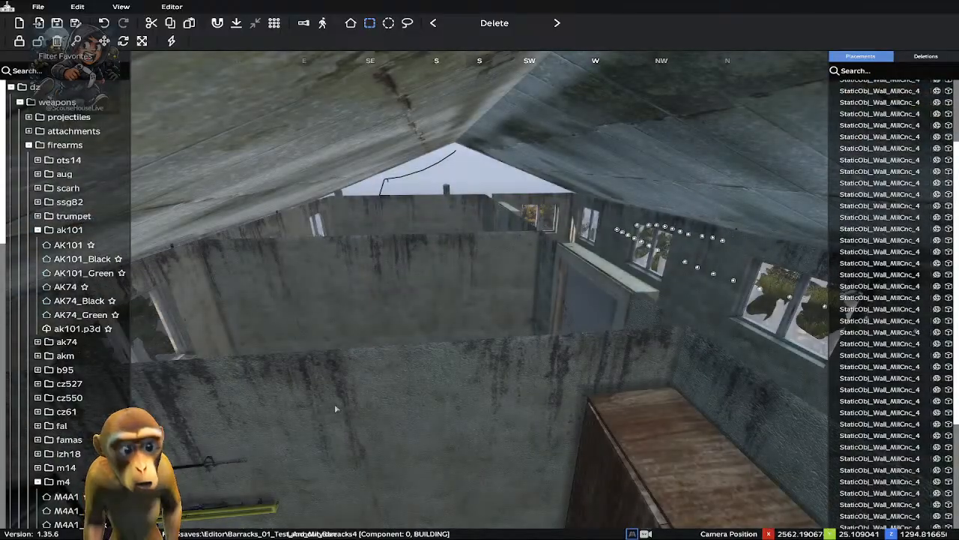
key(w)
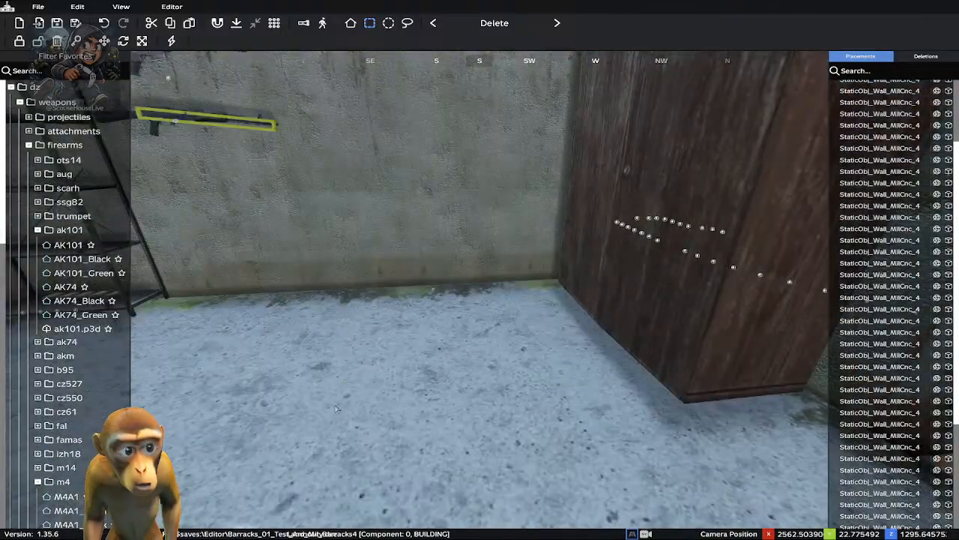
Undo the recent changes to the lower rifle, back to its earlier placement farther from the shelf
right_drag(229, 328, 245, 316)
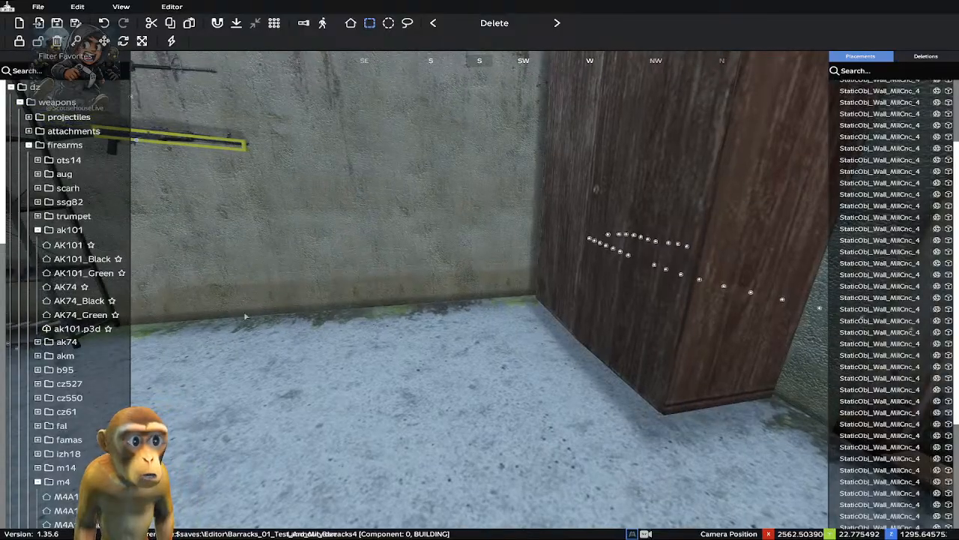
key(a)
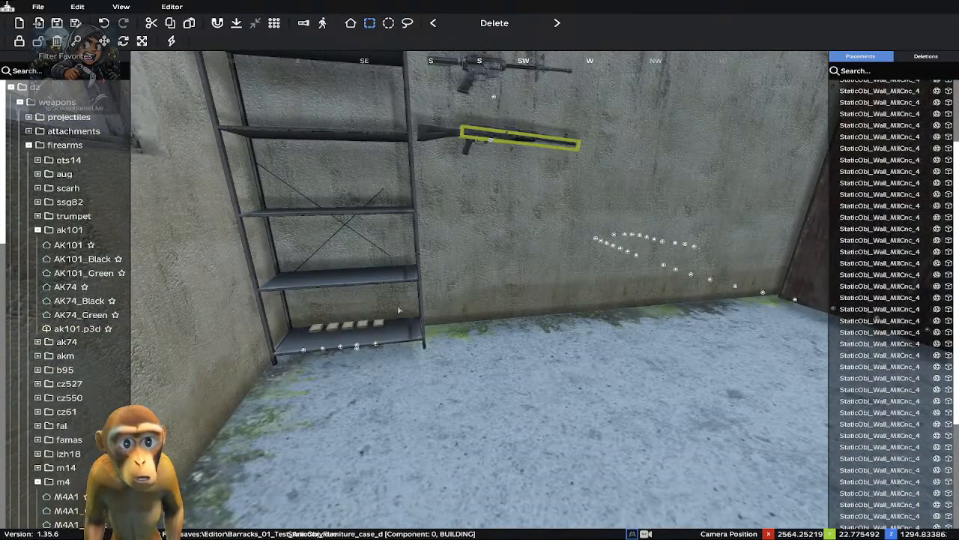
right_drag(402, 319, 467, 258)
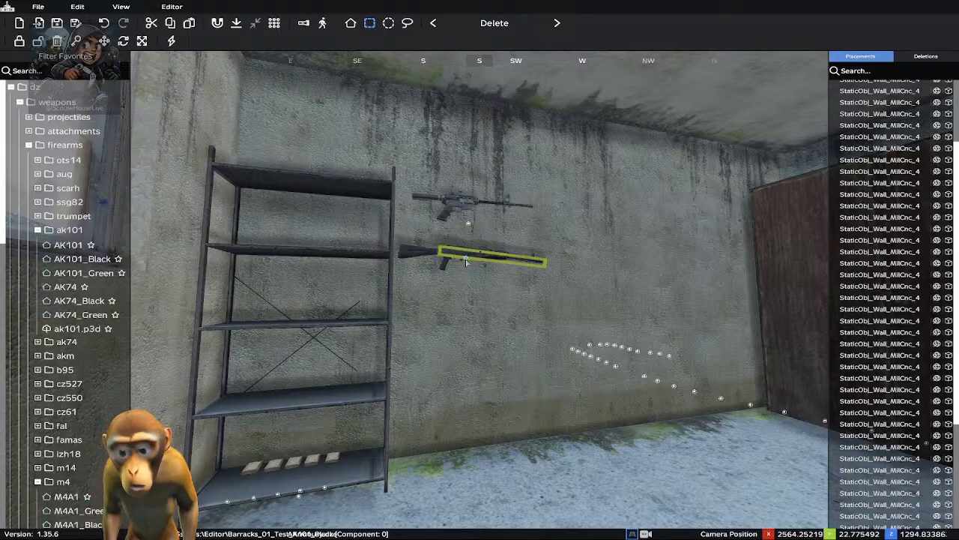
key(Delete)
key(ctrl+z)
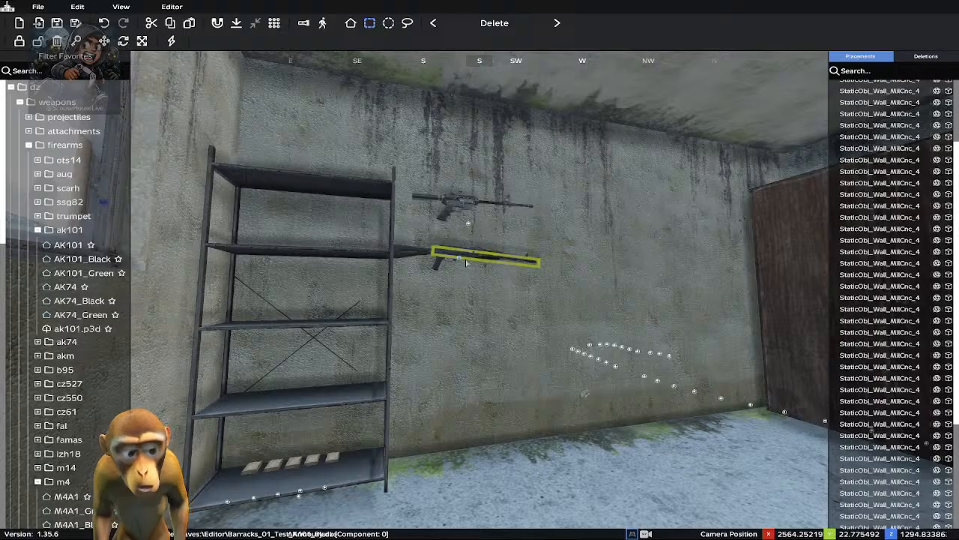
key(ctrl+z)
key(ctrl+z)
key(ctrl+z)
key(ctrl+z)
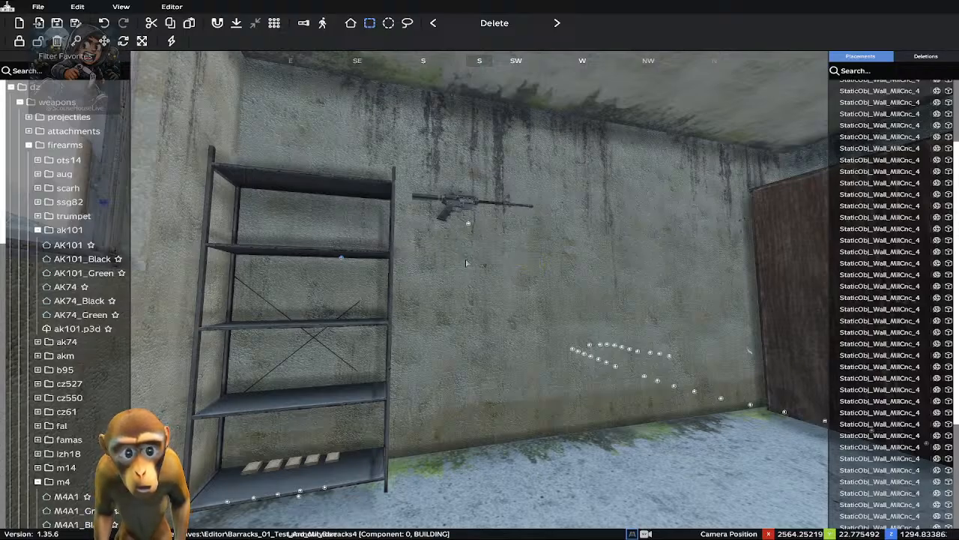
key(ctrl+z)
key(ctrl+z)
key(ctrl+z)
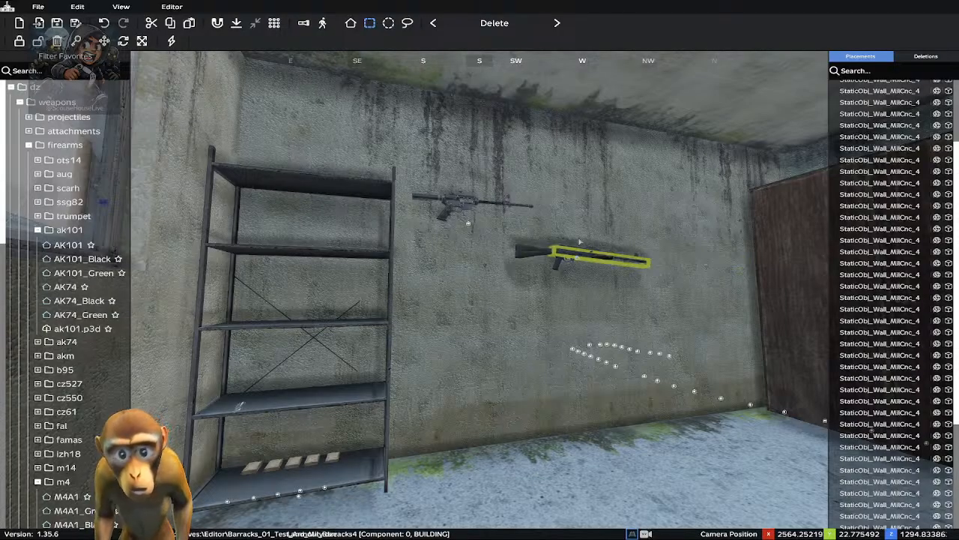
key(ctrl+z)
Move the lower rifle along the wall toward the shelf, directly beneath the upper rifle
drag(529, 261, 475, 266)
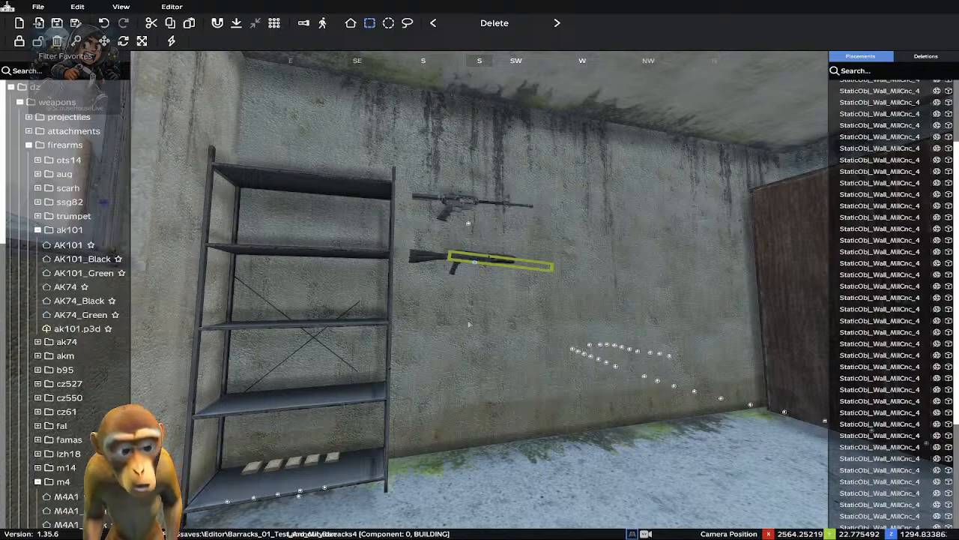
key(d)
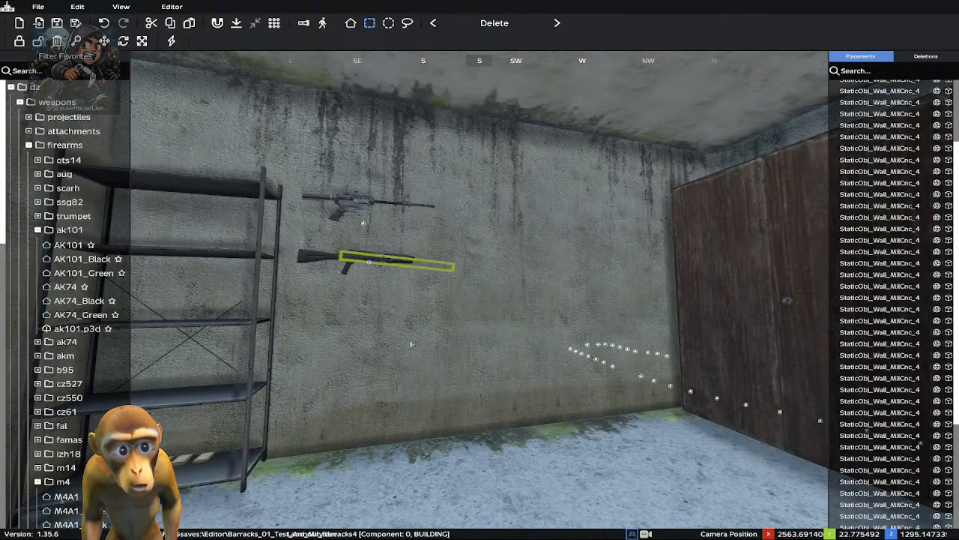
right_drag(411, 344, 383, 332)
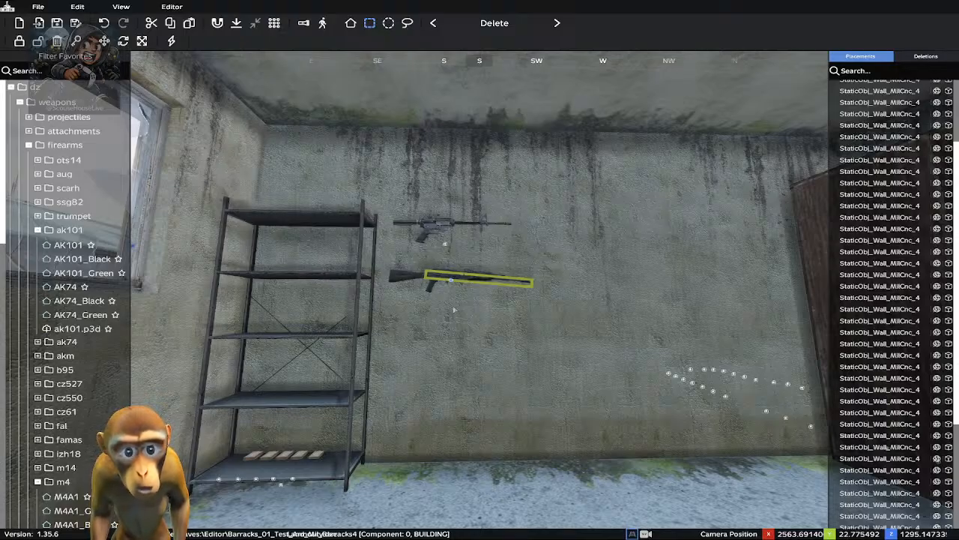
Adjust the lower rifle's rotation until its barrel is level and parallel to the upper rifle
key(ctrl+z)
key(ctrl+z)
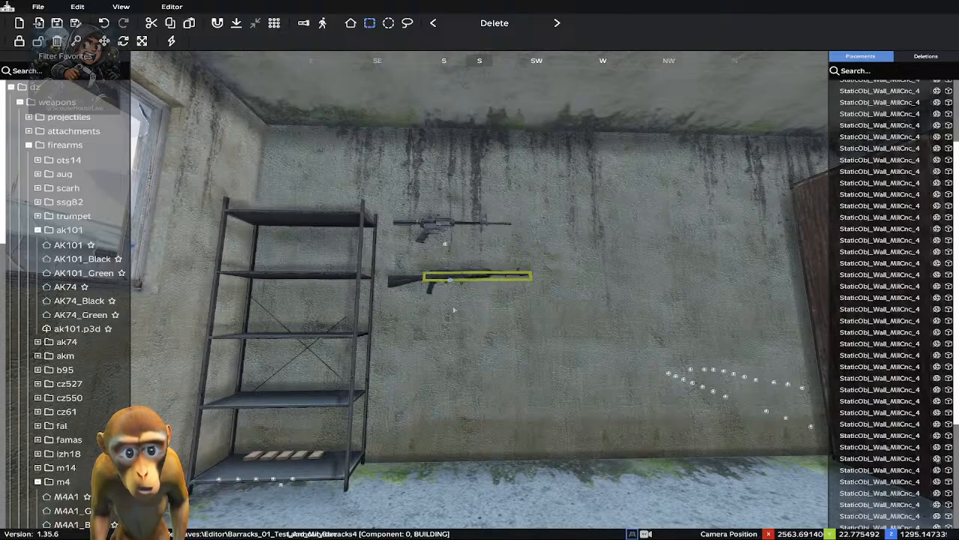
key(ctrl+z)
key(ctrl+z)
key(ctrl+z)
key(ctrl+z)
key(ctrl+z)
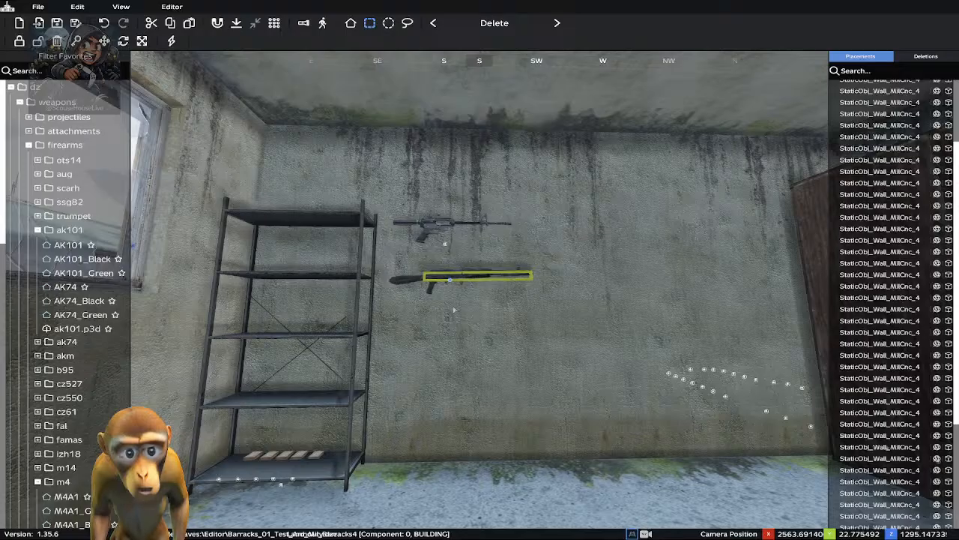
key(ctrl+z)
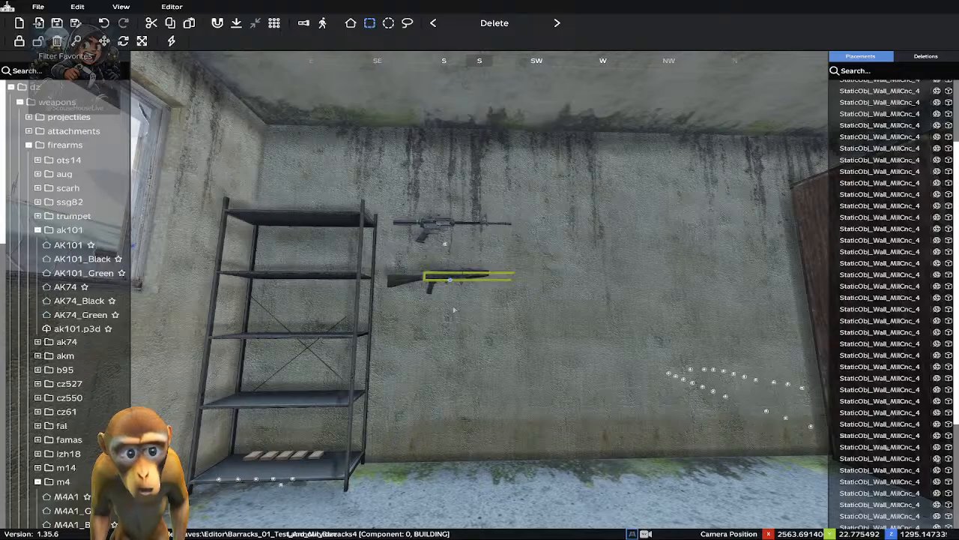
Nudge the lower rifle's depth against the wall and align its stock just clear of the shelf
key(Down)
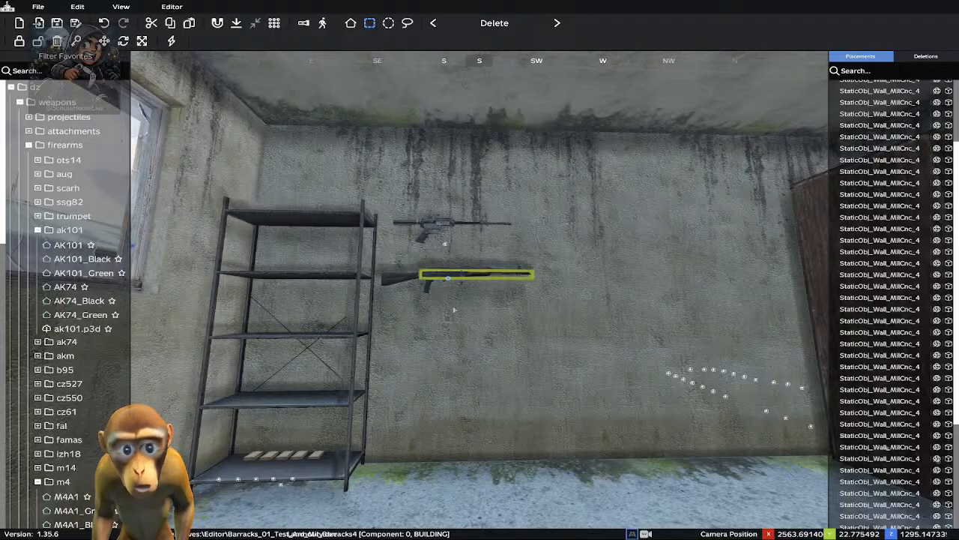
key(Up)
key(Down)
key(Down)
key(Up)
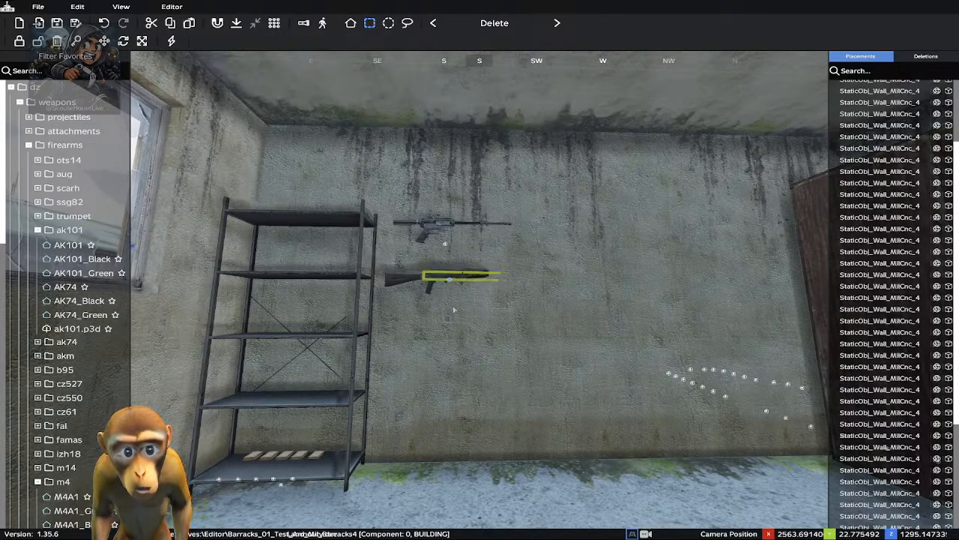
key(Down)
key(Up)
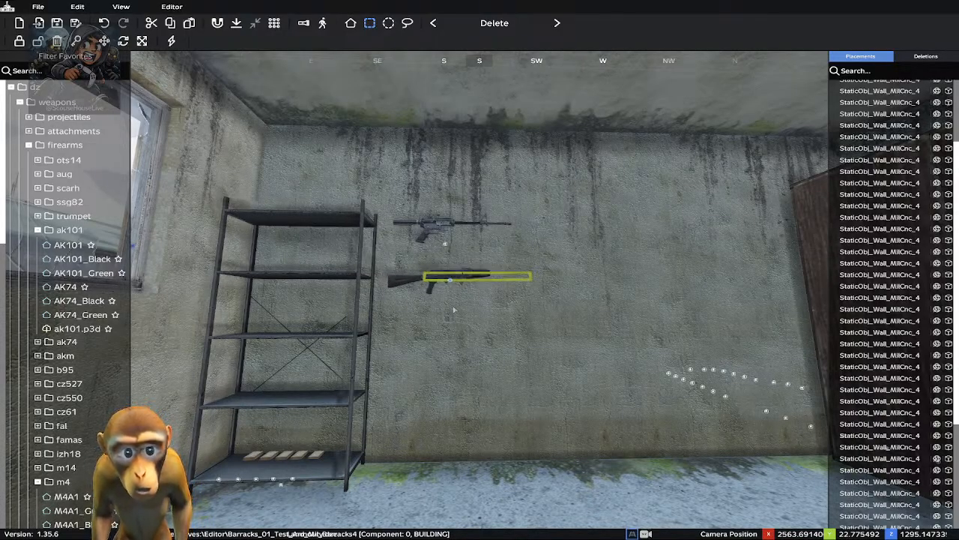
key(Down)
key(Left)
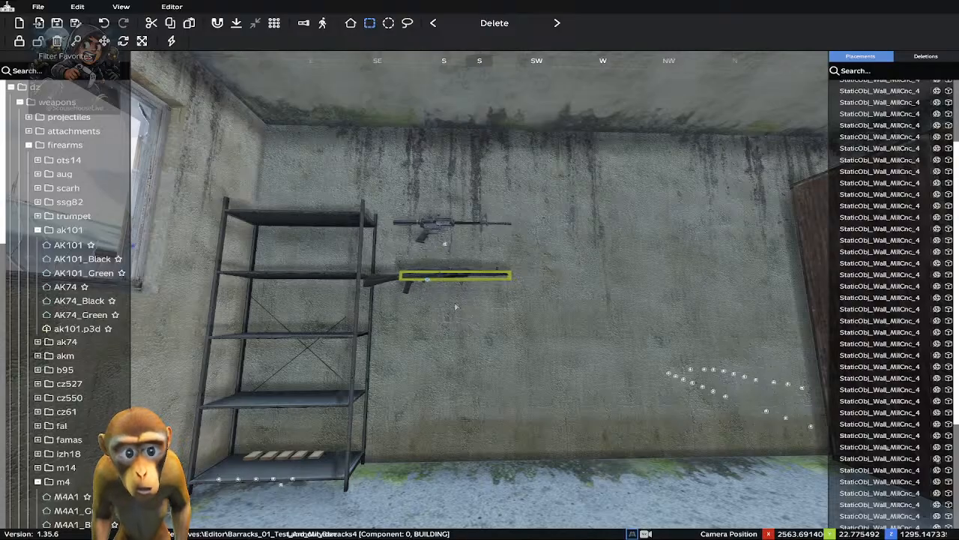
key(Right)
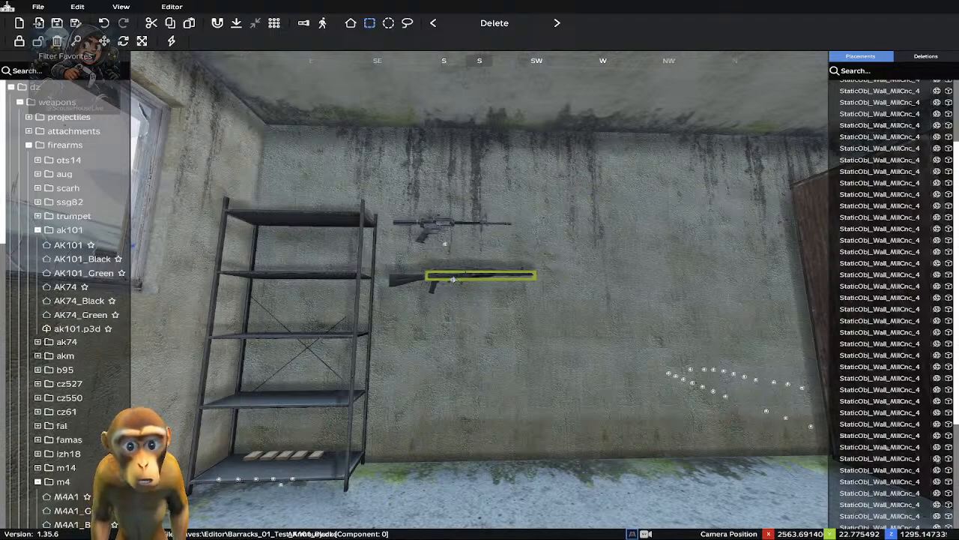
Edit the lower rifle's inventory and attach AK_Suppressor to its barrel
right_click(453, 282)
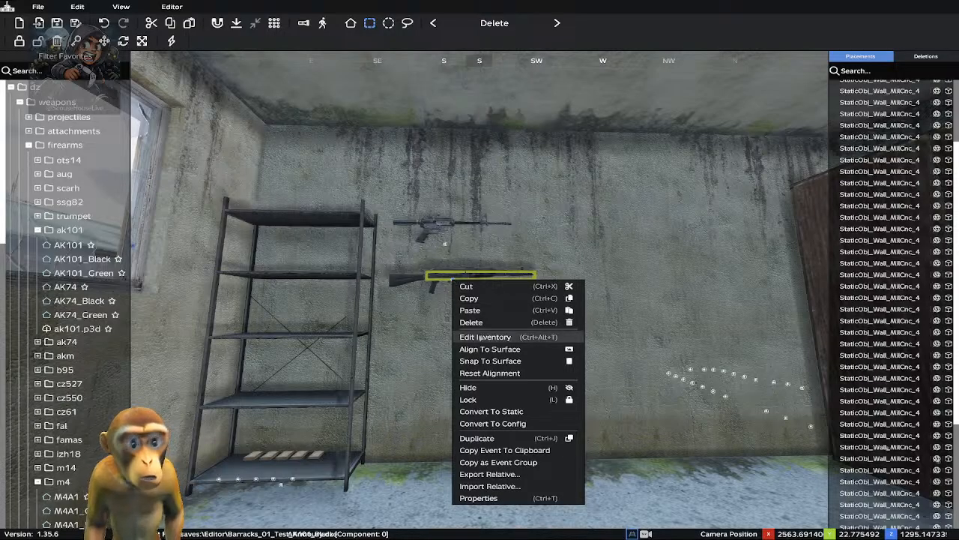
click(496, 337)
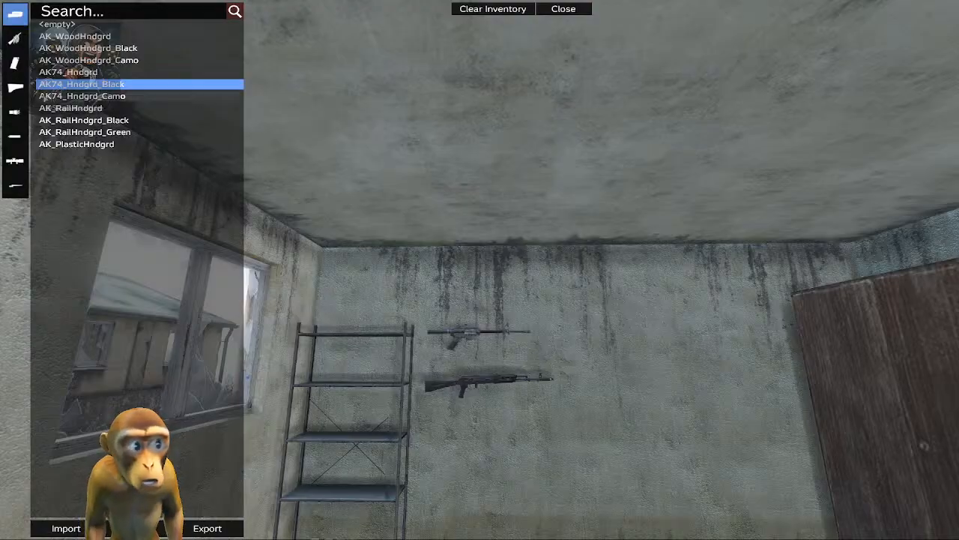
click(18, 154)
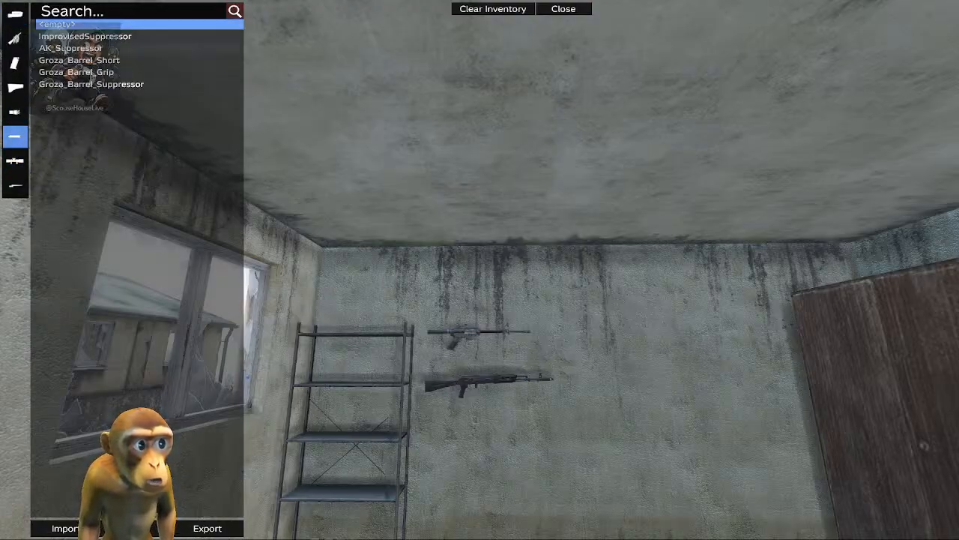
click(60, 48)
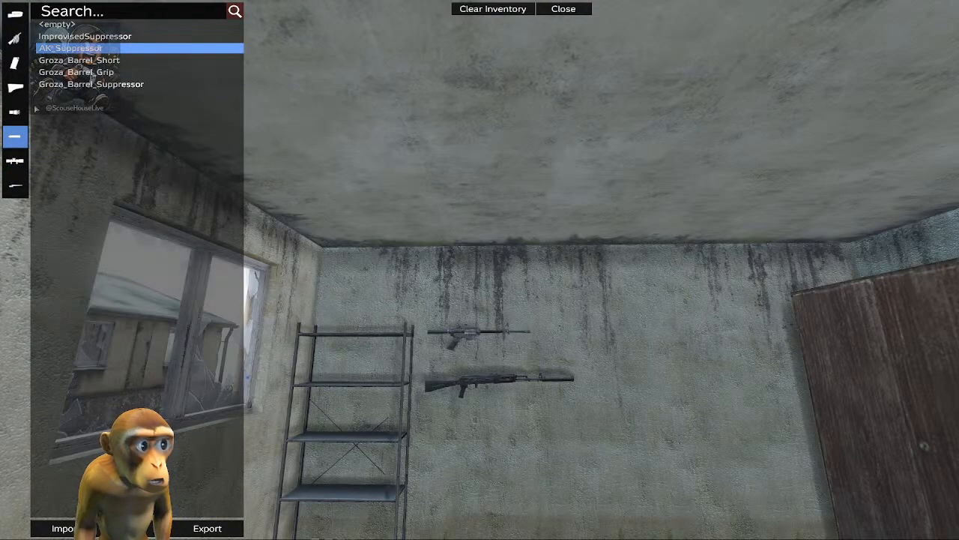
Try to attach a UniversalLight to the lower rifle with its current handguard
click(15, 113)
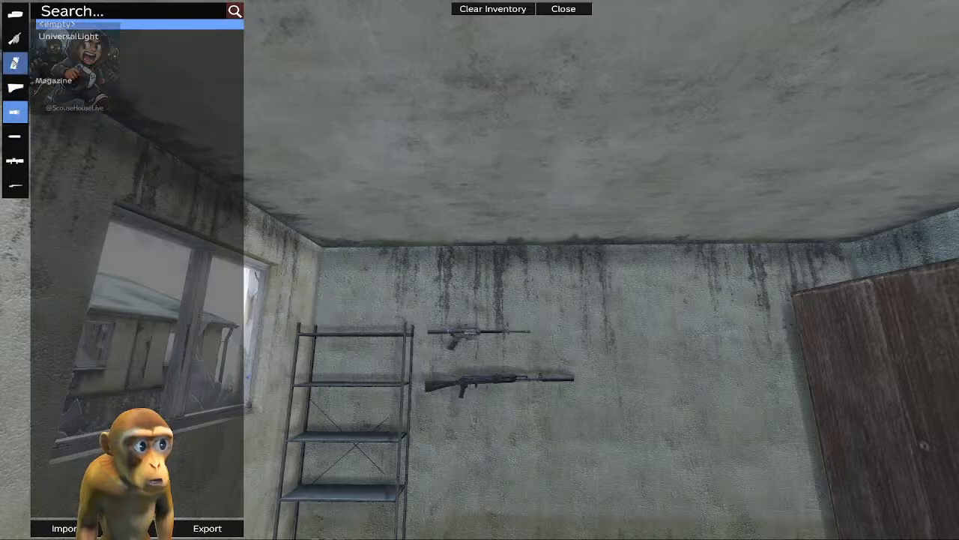
click(48, 38)
click(23, 63)
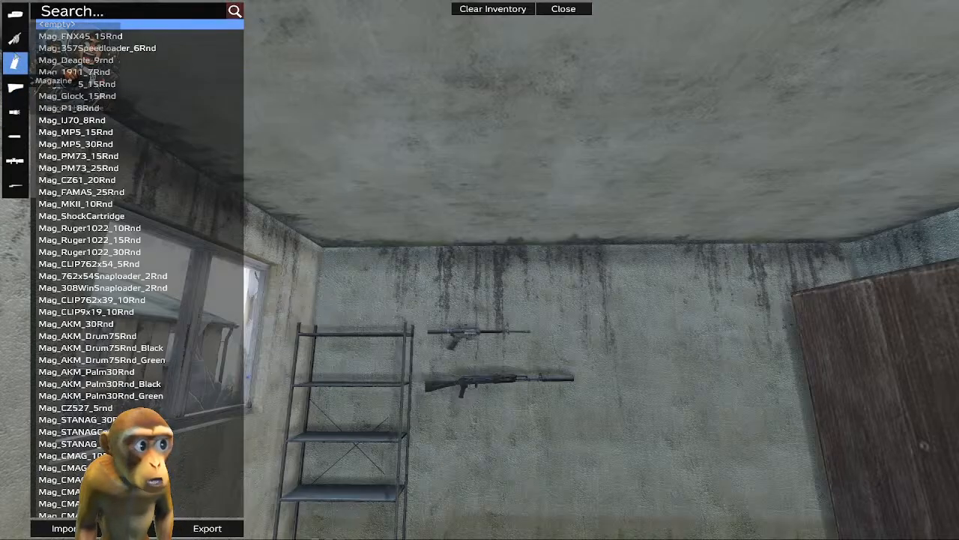
click(19, 38)
Try other handguards on the lower rifle and settle on AK_RailHndgrd_Green
click(16, 15)
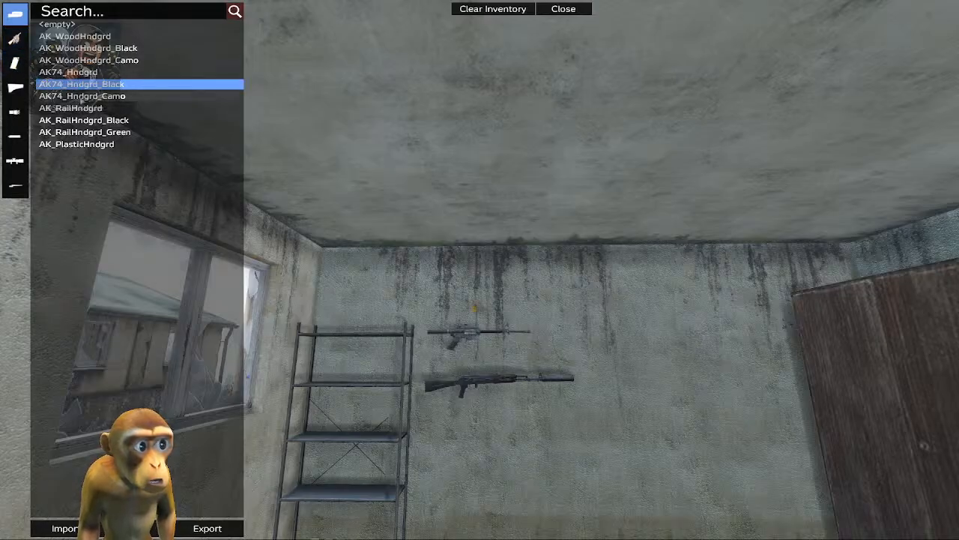
click(81, 97)
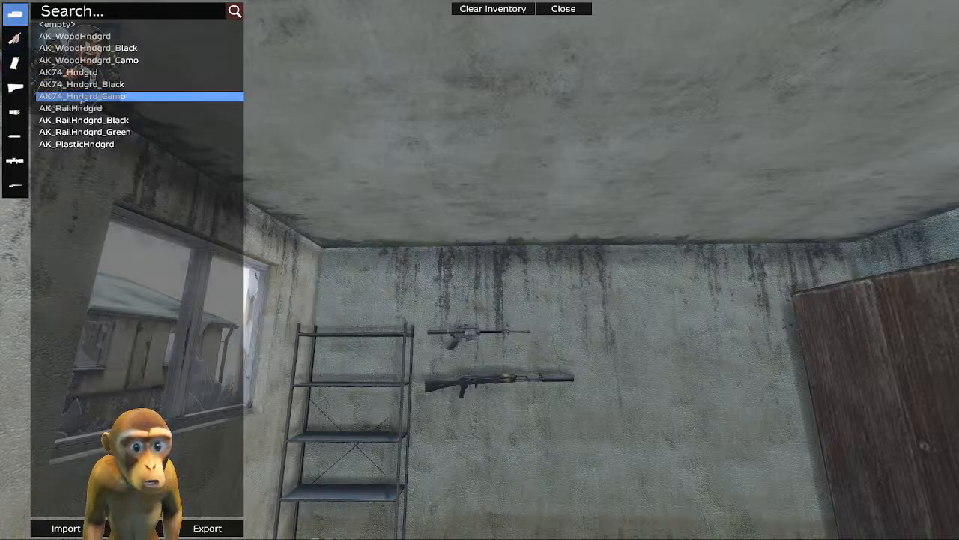
click(78, 144)
click(78, 132)
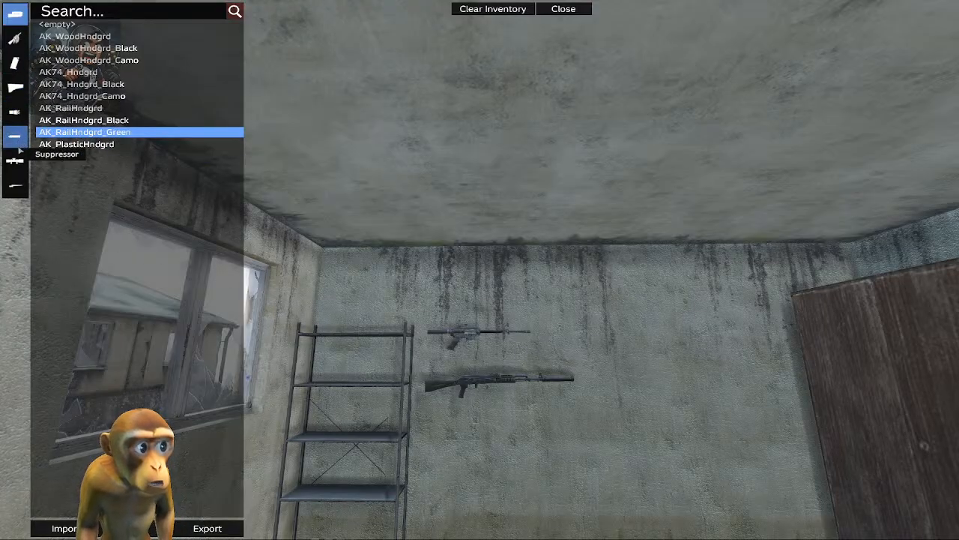
Attach a UniversalLight to the lower rifle and fit a Battery9V inside the light
click(14, 111)
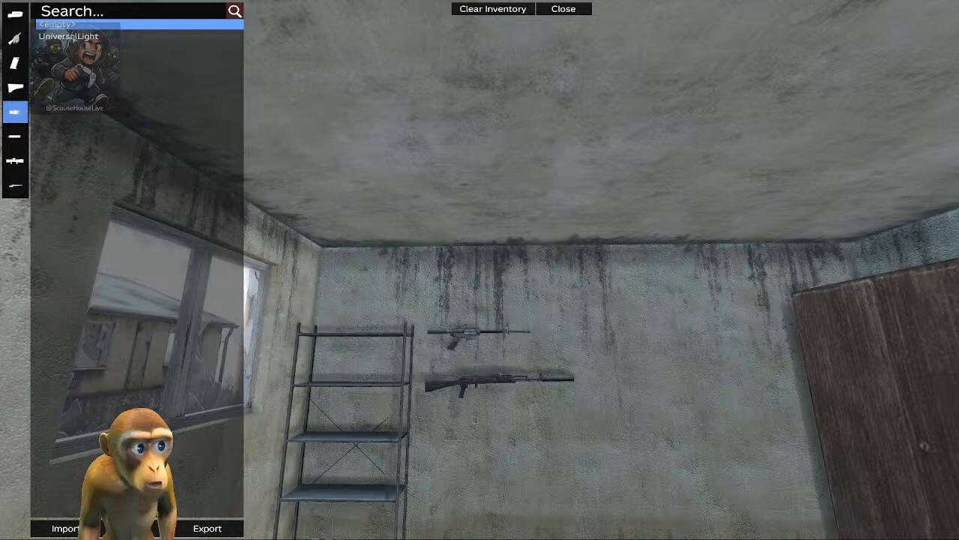
click(72, 36)
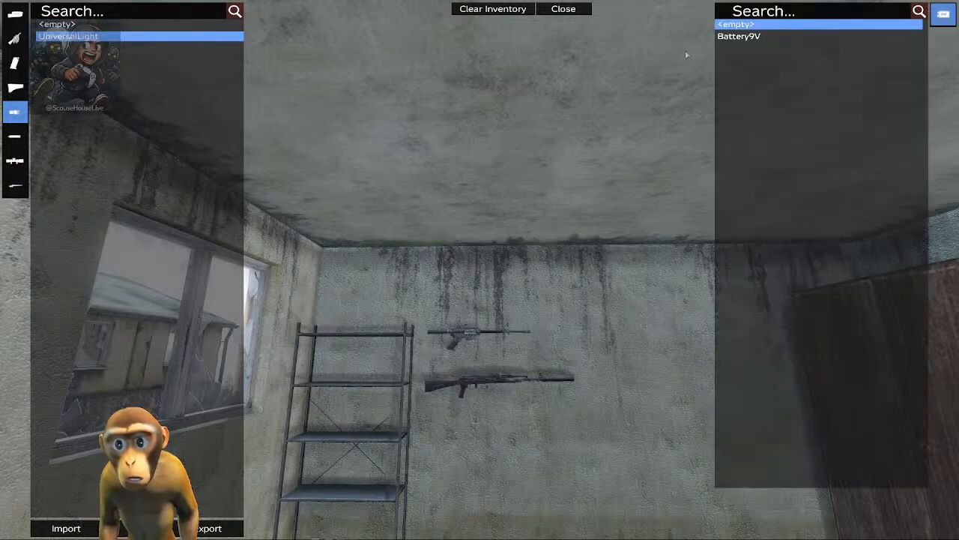
click(722, 36)
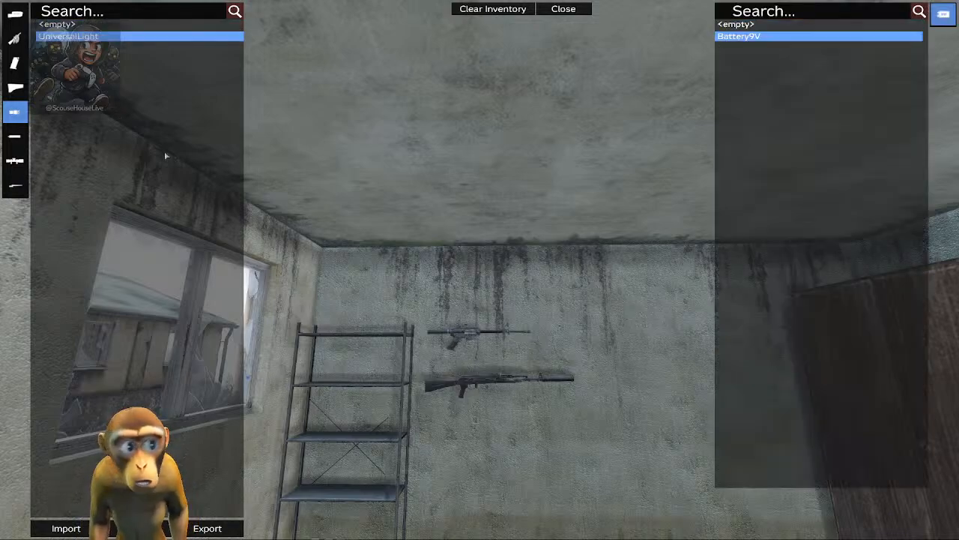
Choose Mag_AK101_30Rnd as the lower rifle's magazine after trying other magazines, and dismiss the import dialog
click(15, 65)
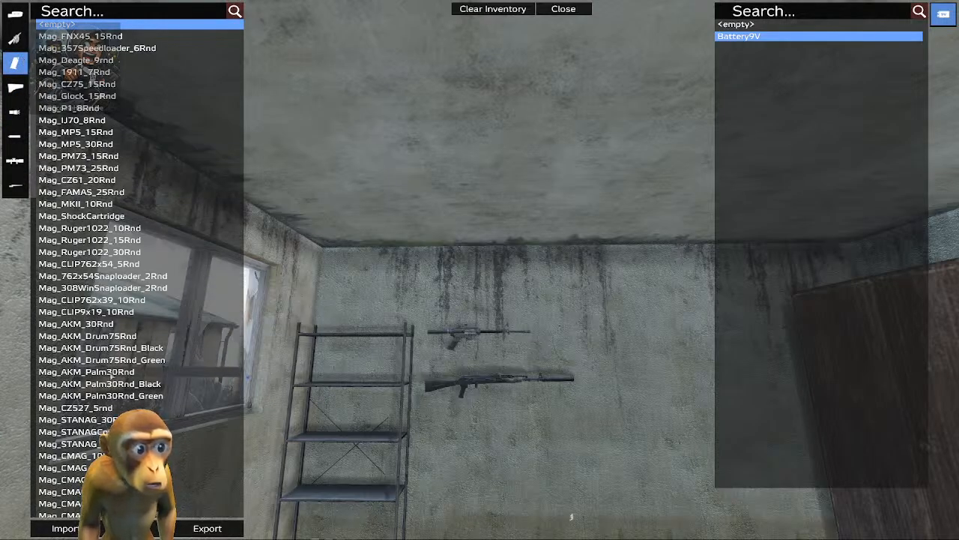
scroll(111, 374, down, 2)
scroll(120, 404, down, 8)
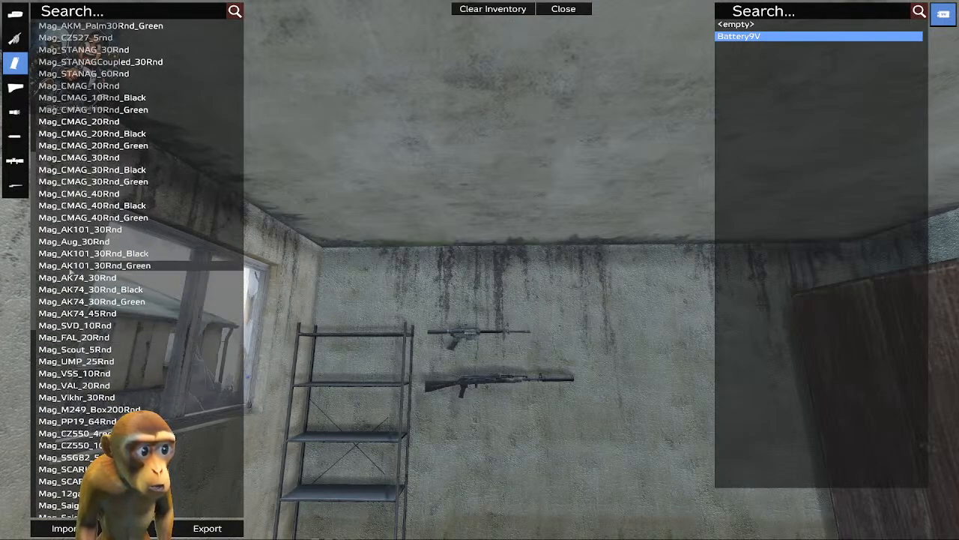
click(76, 257)
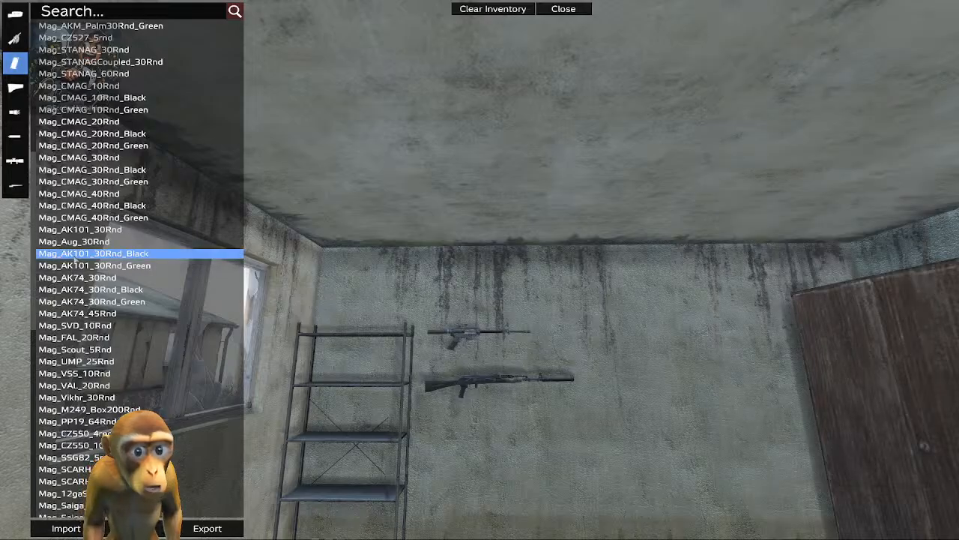
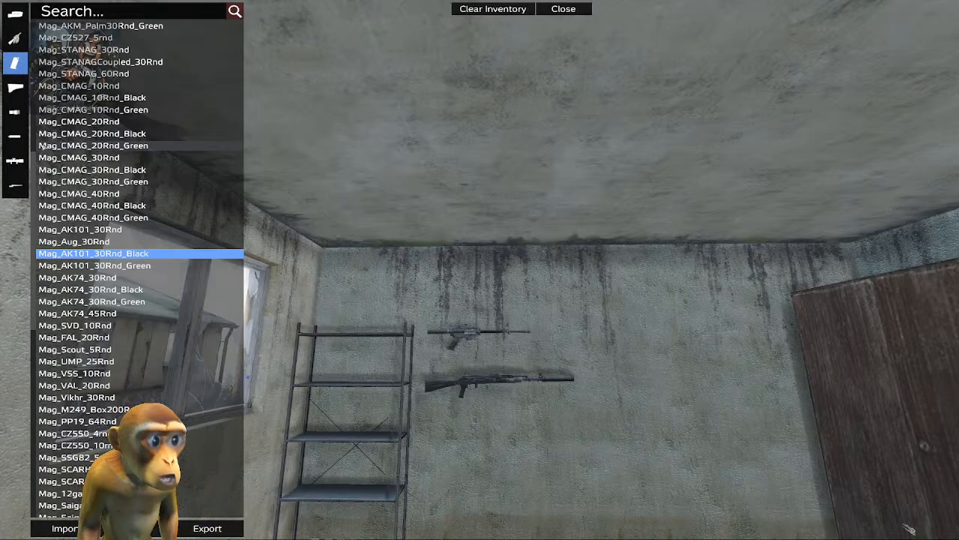
click(80, 234)
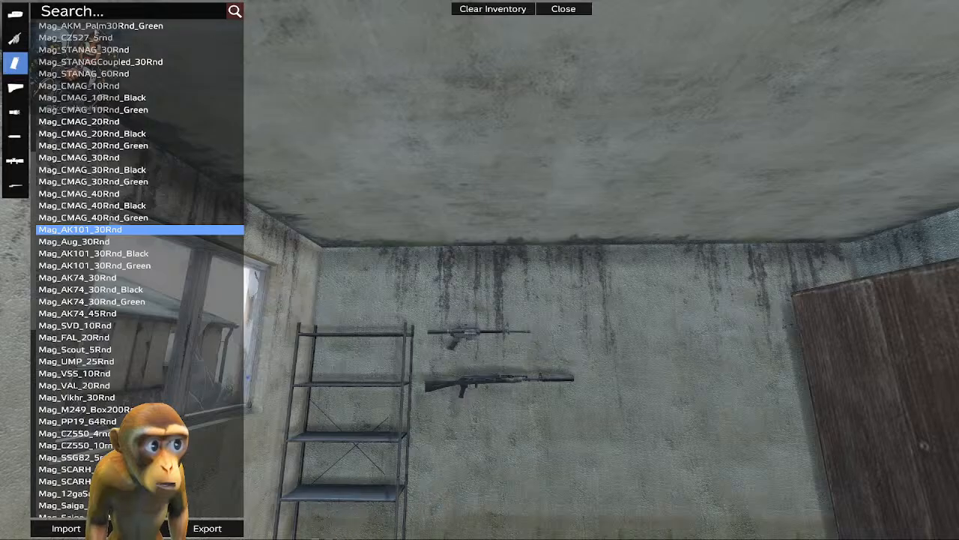
click(112, 25)
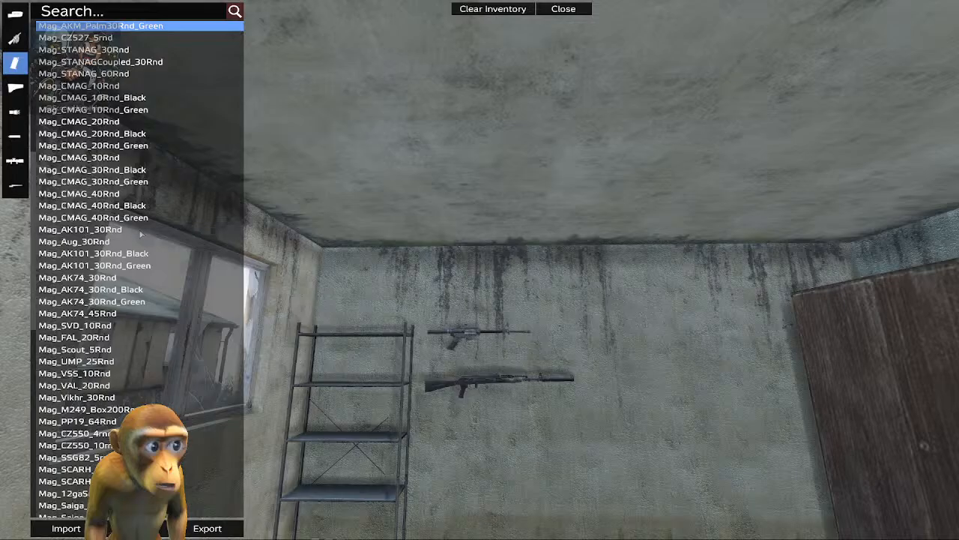
click(75, 230)
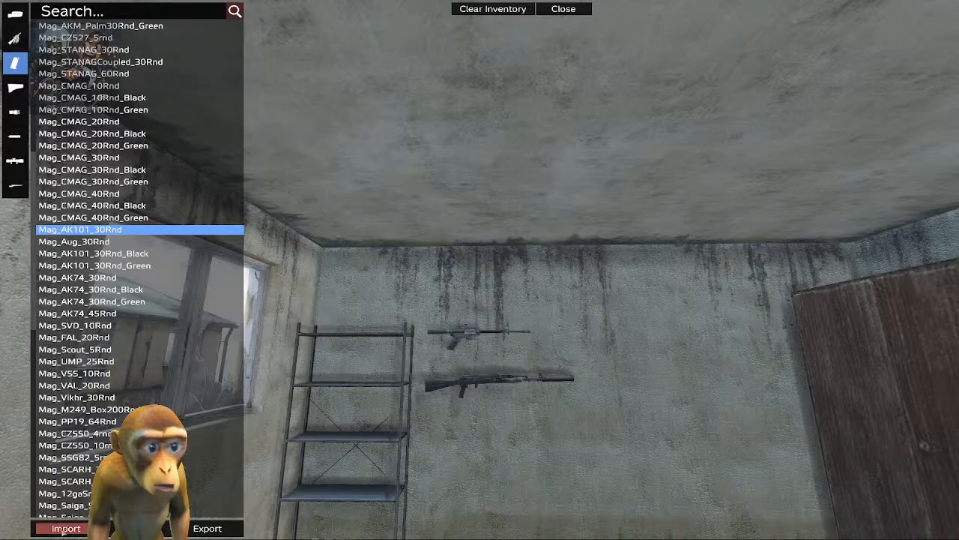
click(65, 529)
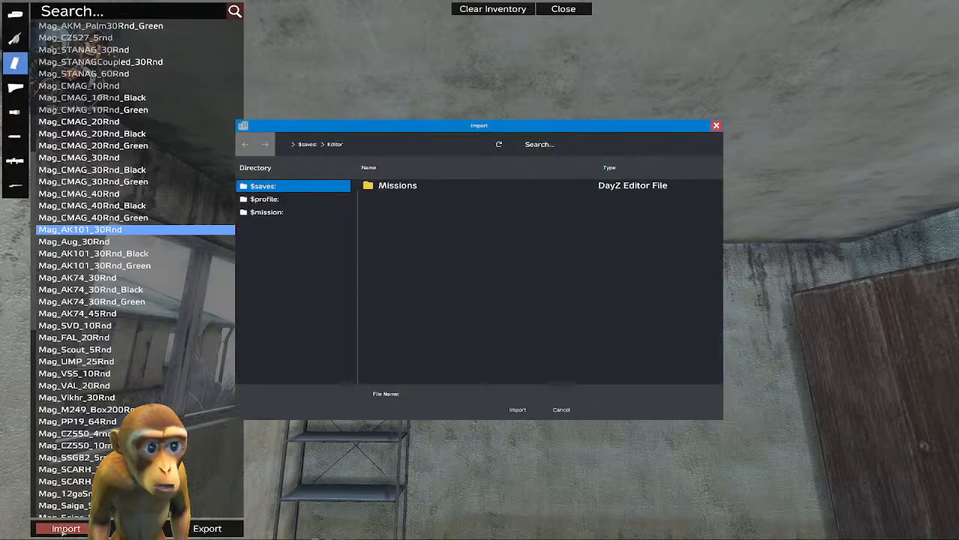
click(564, 411)
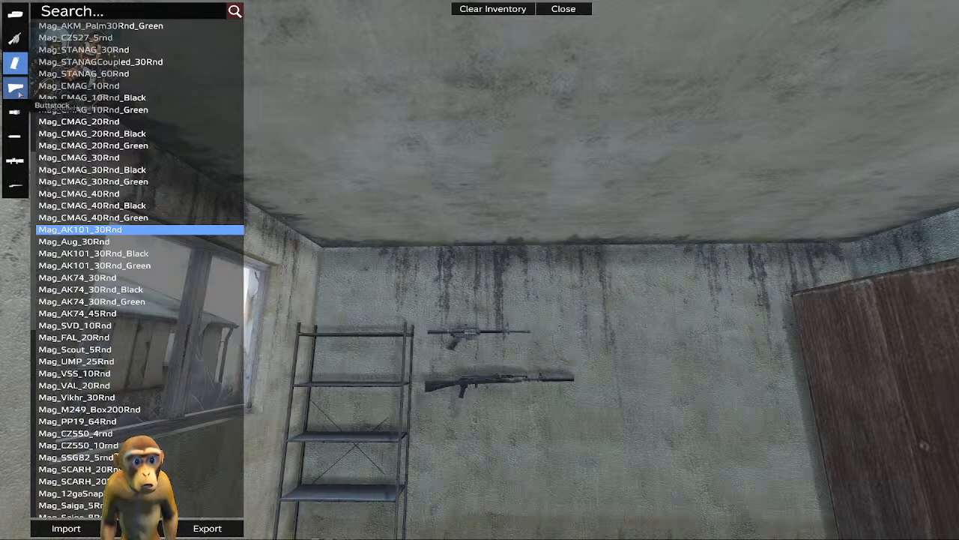
Try the GhillieAtt_Tan wrap on the lower rifle and set the ghillie slot back to empty
click(14, 39)
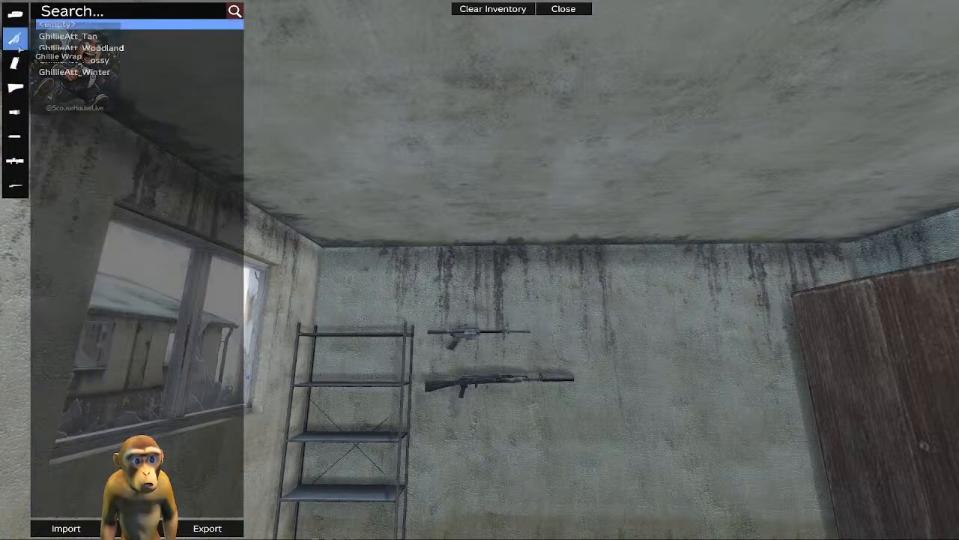
click(68, 36)
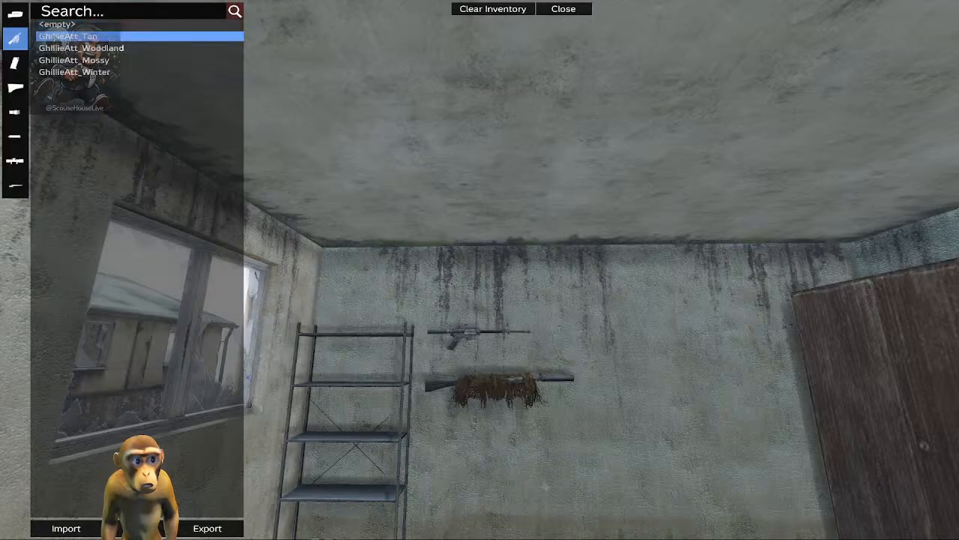
click(57, 24)
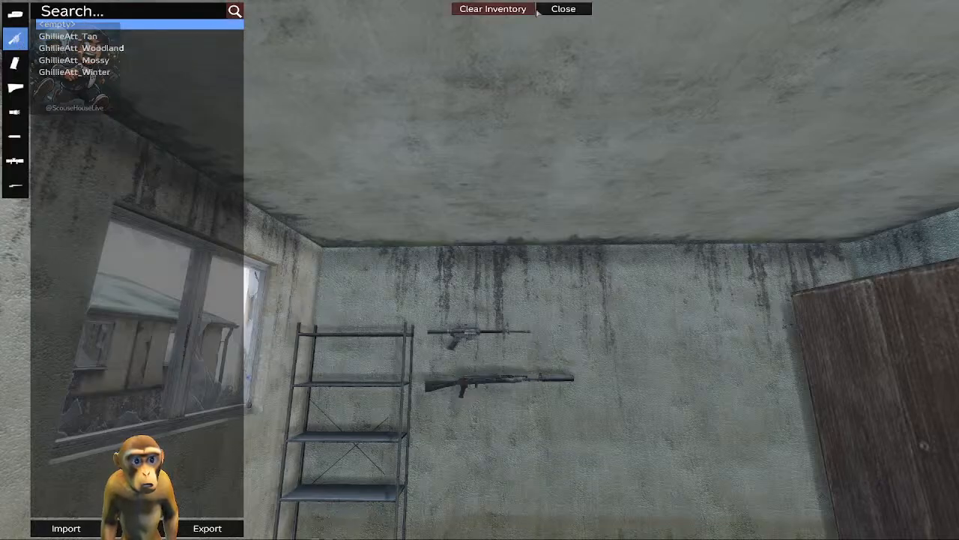
Close the lower rifle's inventory and shift the upper rifle slightly along the wall away from the shelf
click(563, 9)
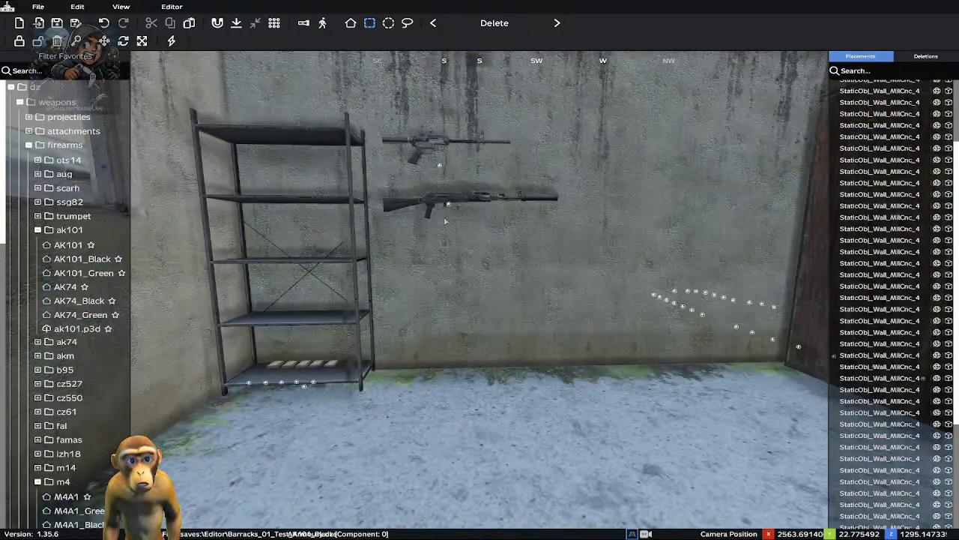
drag(440, 166, 458, 173)
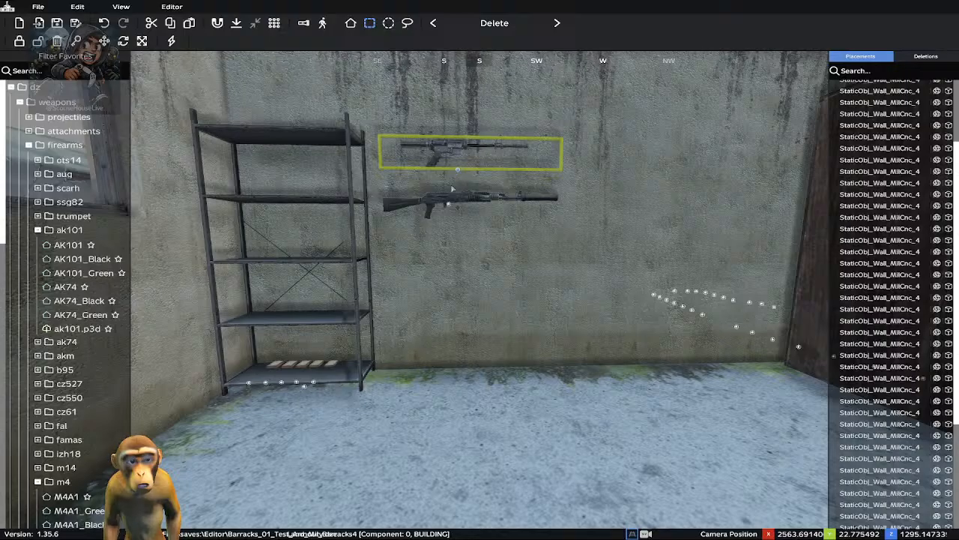
Edit the upper rifle's inventory, compare the M4 handguards and fit M4_RISHndgrd_Black
right_click(459, 170)
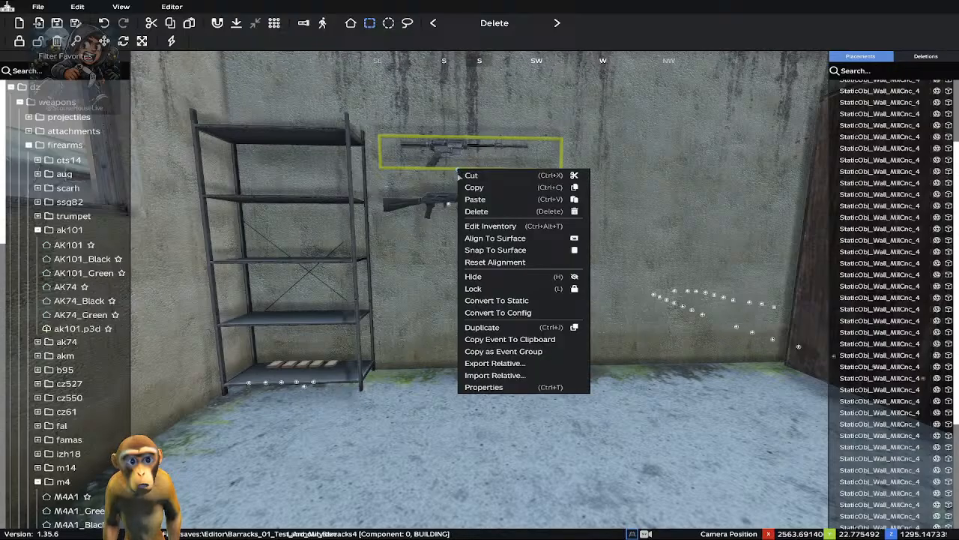
click(476, 226)
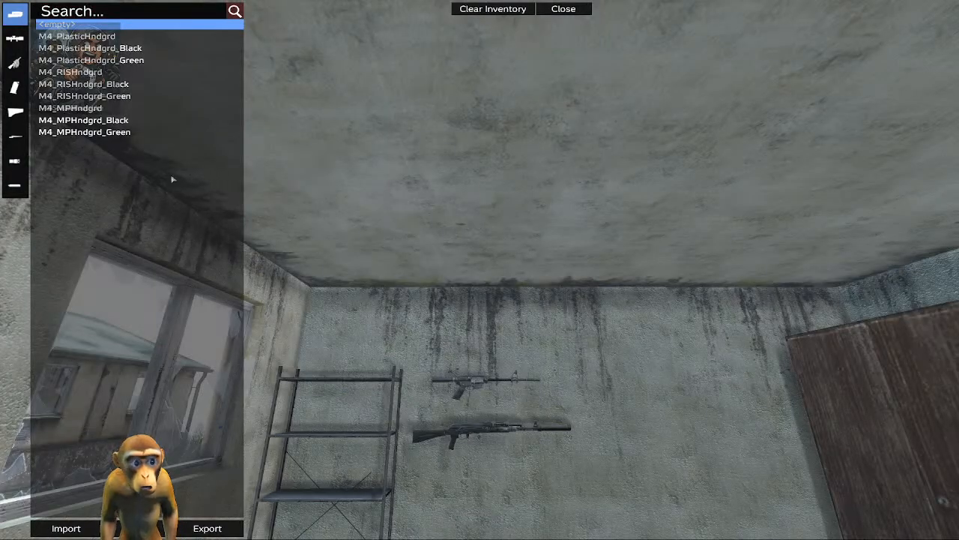
click(140, 36)
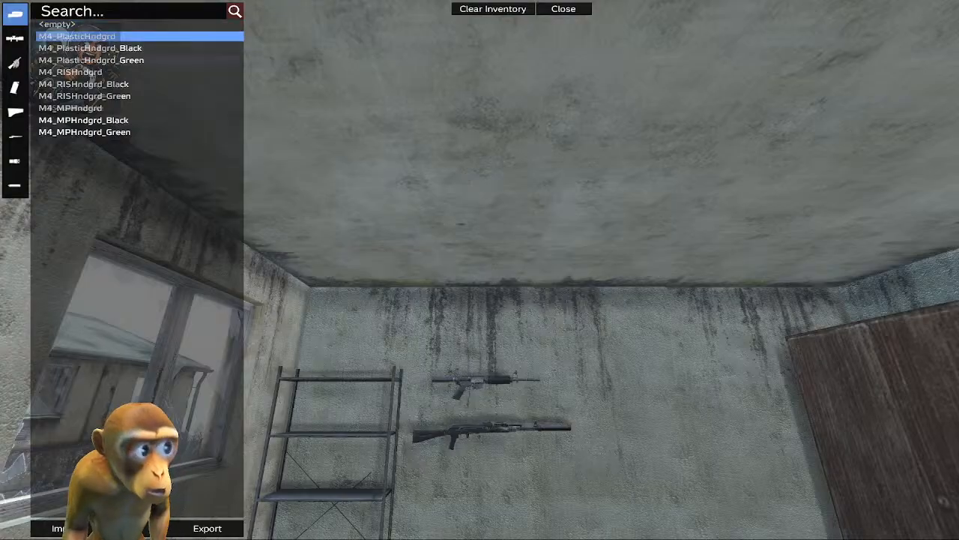
click(79, 50)
click(84, 60)
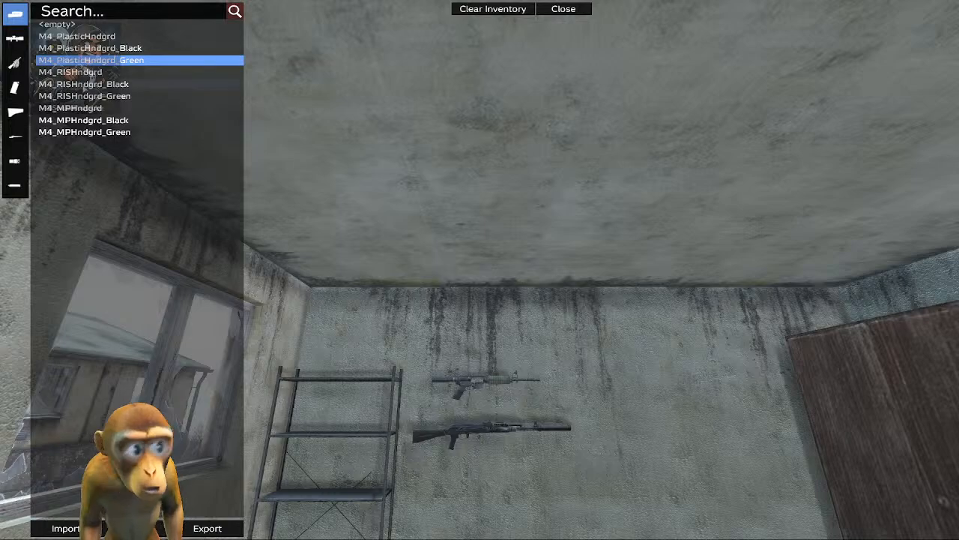
click(85, 96)
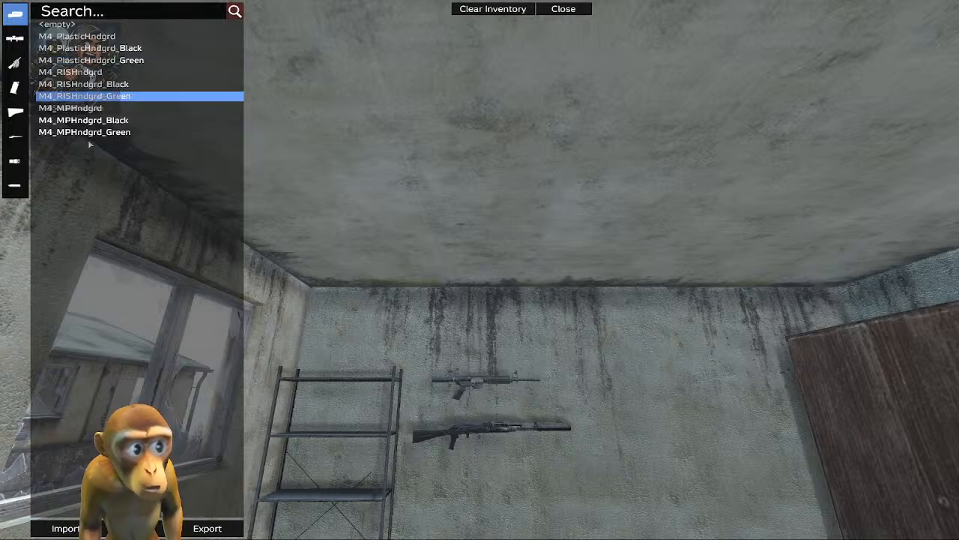
click(83, 120)
click(85, 132)
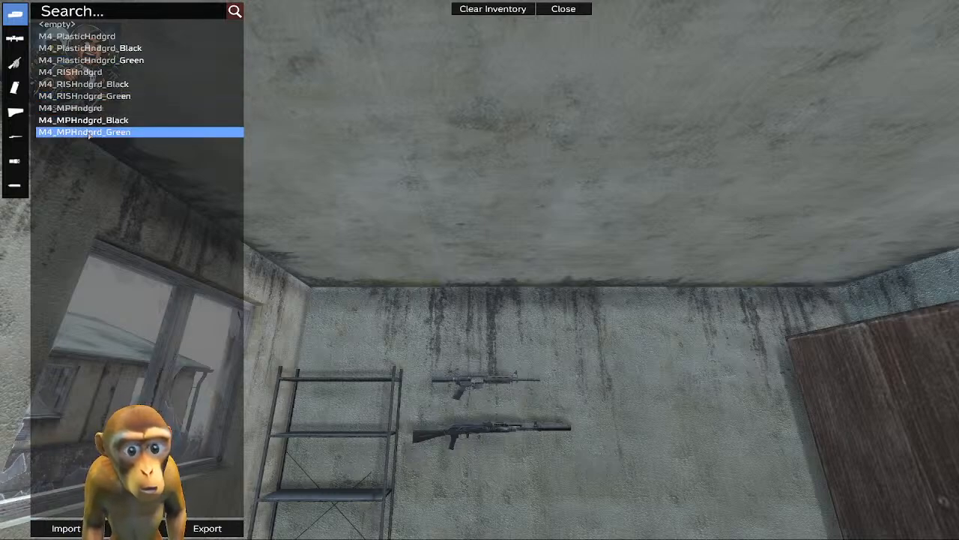
click(86, 97)
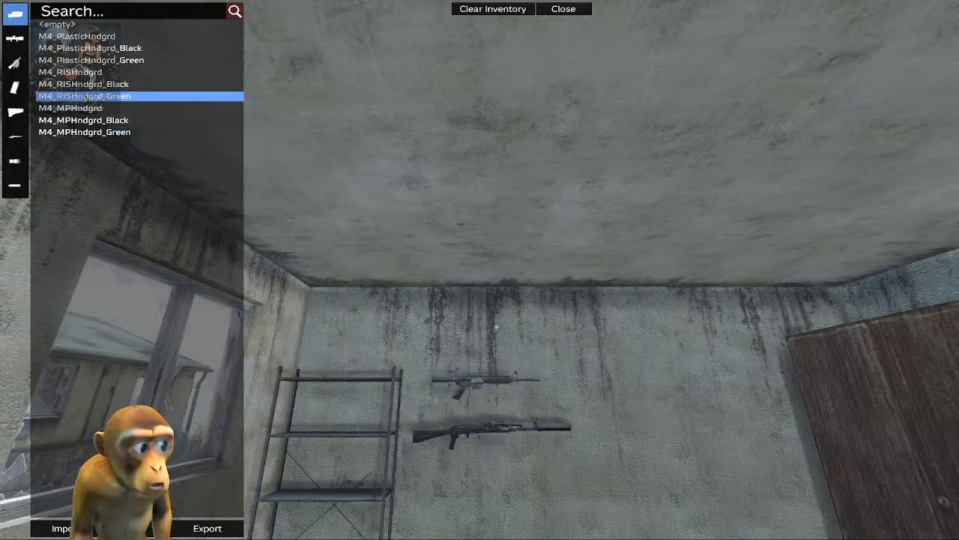
click(85, 84)
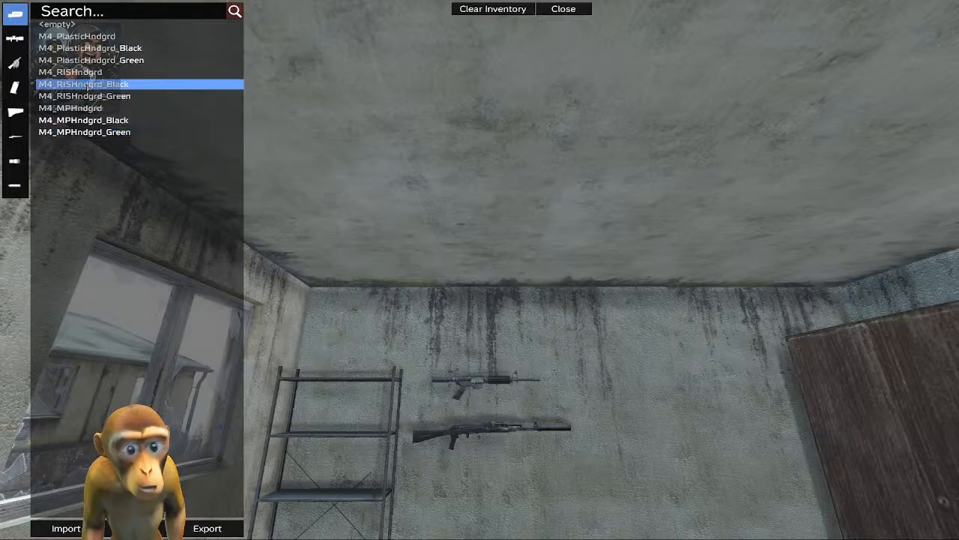
Compare the M4_CQBBttstck buttstock colours on the upper rifle and fit M4_CQBBttstck_Black
click(16, 112)
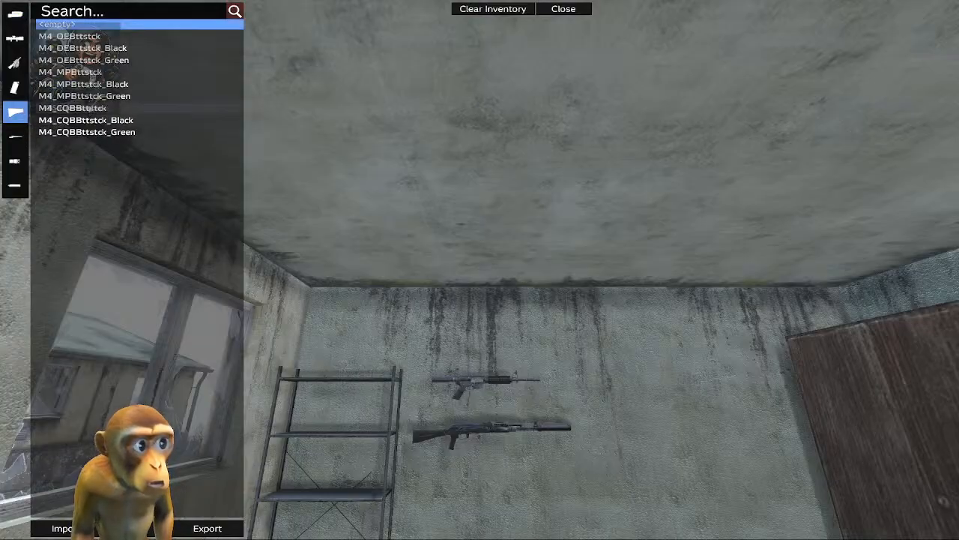
click(90, 108)
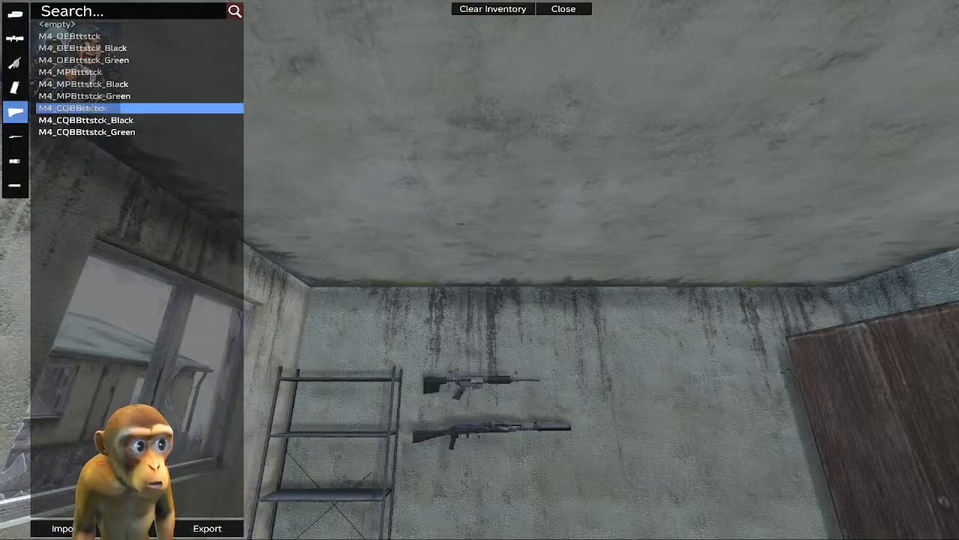
click(87, 121)
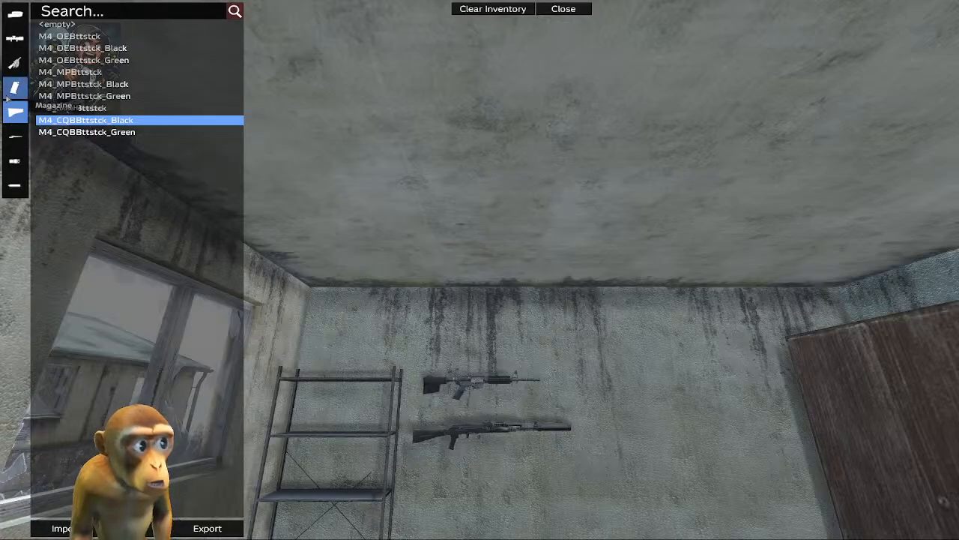
Fit a UniversalLight flashlight to the upper rifle and load it with a Battery9V
click(15, 87)
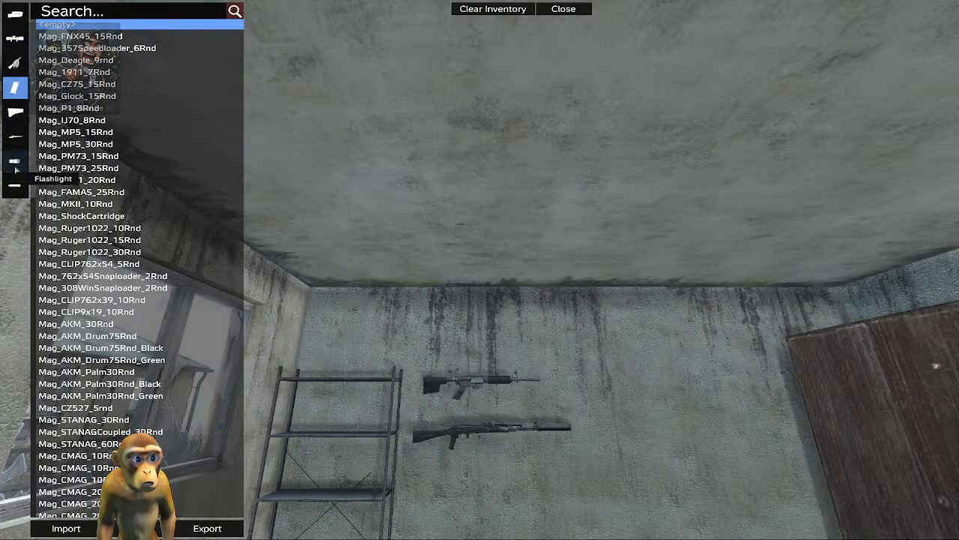
click(14, 162)
click(79, 37)
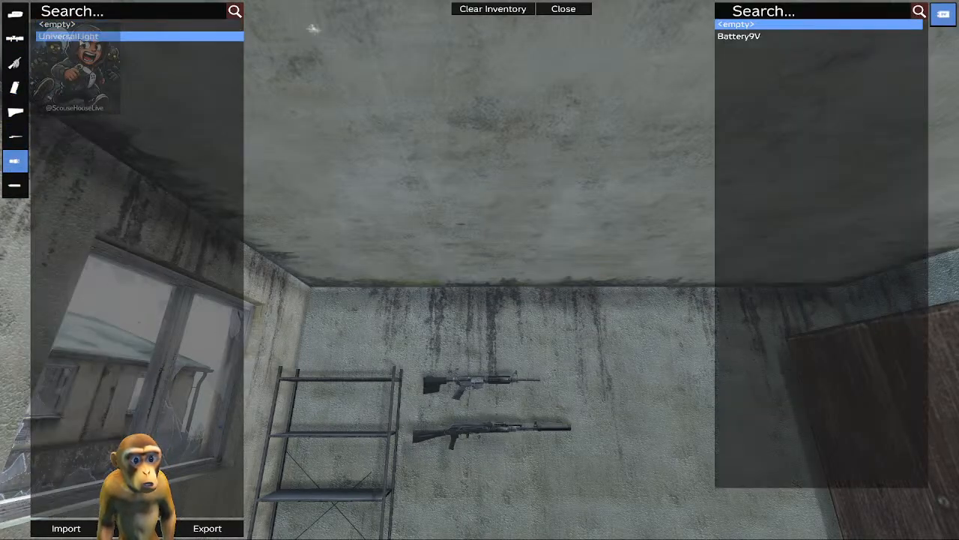
click(759, 38)
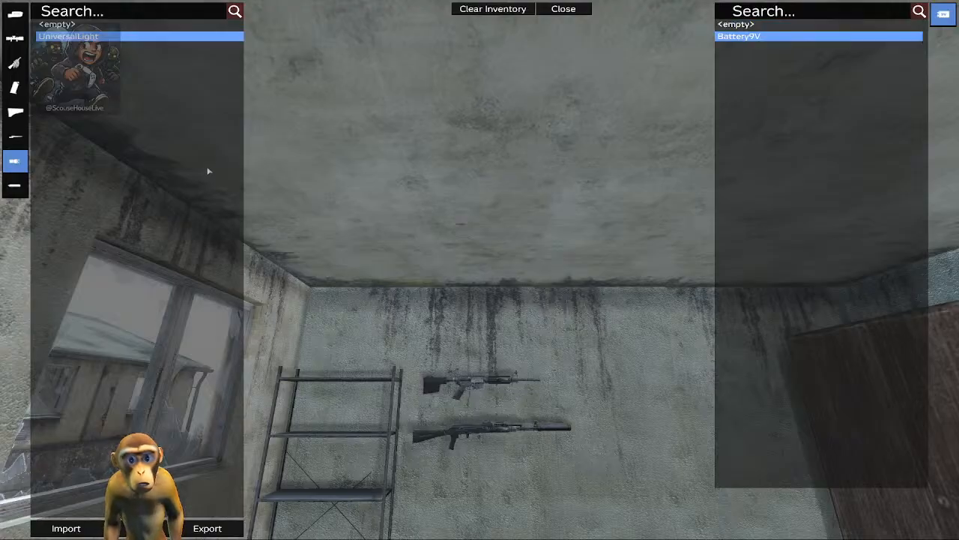
Compare the ImprovisedSuppressor and M4_Suppressor on the upper rifle and fit M4_Suppressor
click(14, 187)
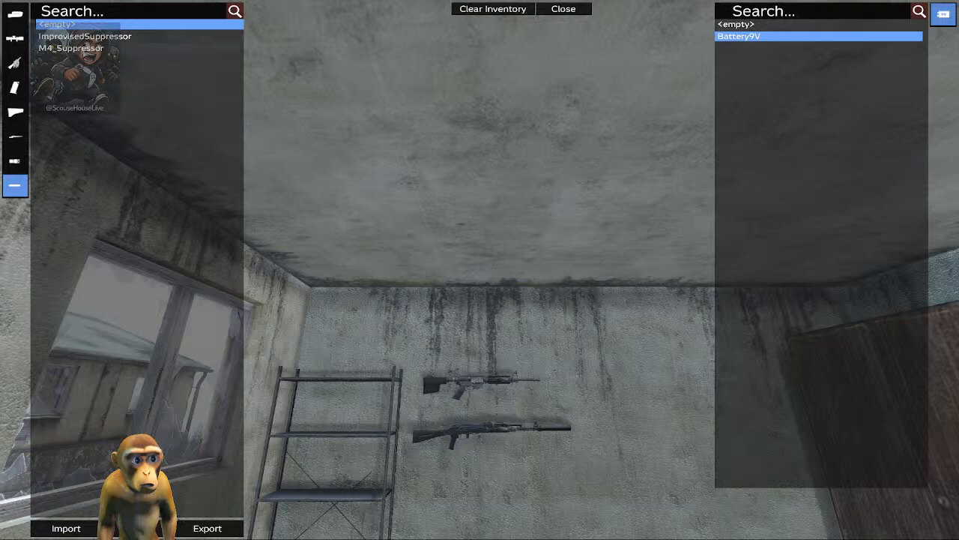
click(71, 48)
click(84, 36)
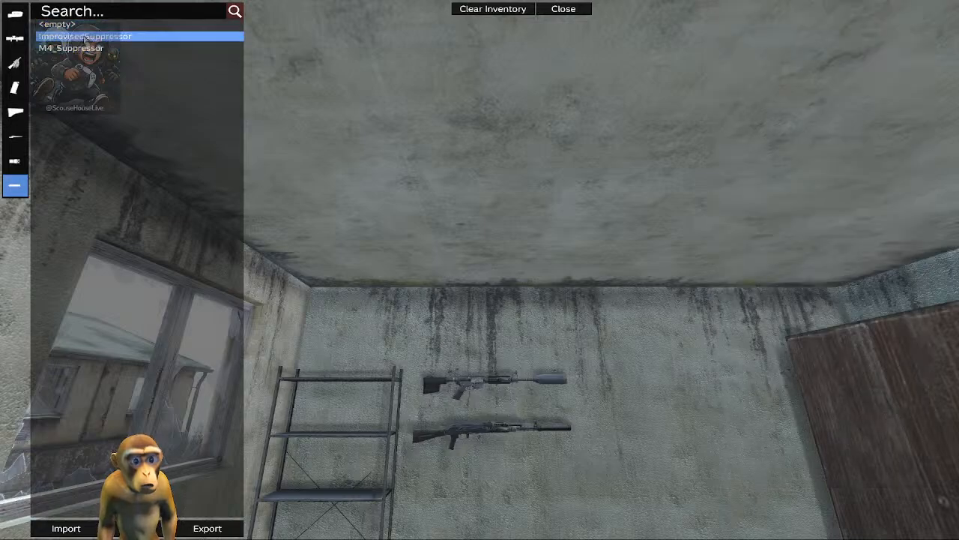
click(79, 48)
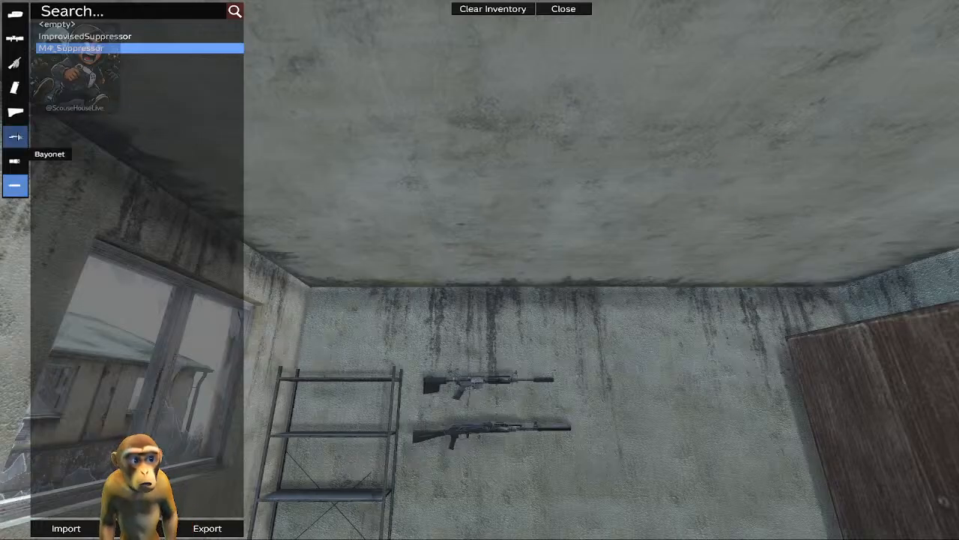
Look through the magazine list for the upper rifle and try Mag_CMAG_30Rnd
click(15, 87)
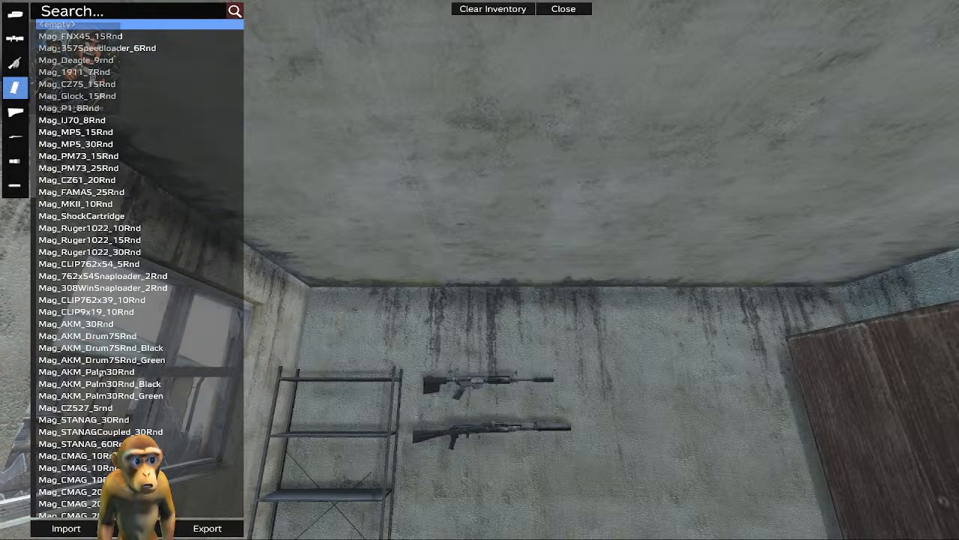
scroll(98, 374, down, 4)
scroll(98, 374, down, 4)
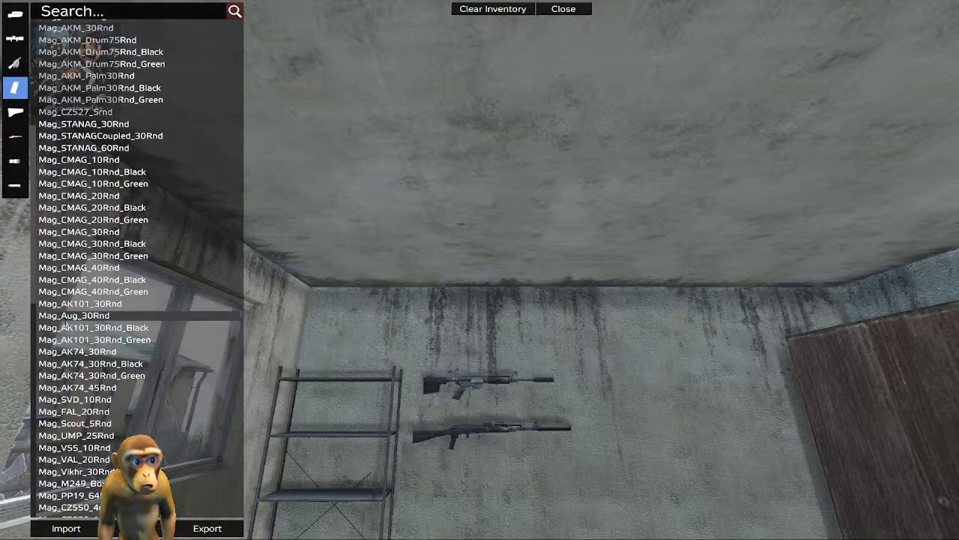
scroll(71, 337, down, 2)
scroll(71, 341, down, 2)
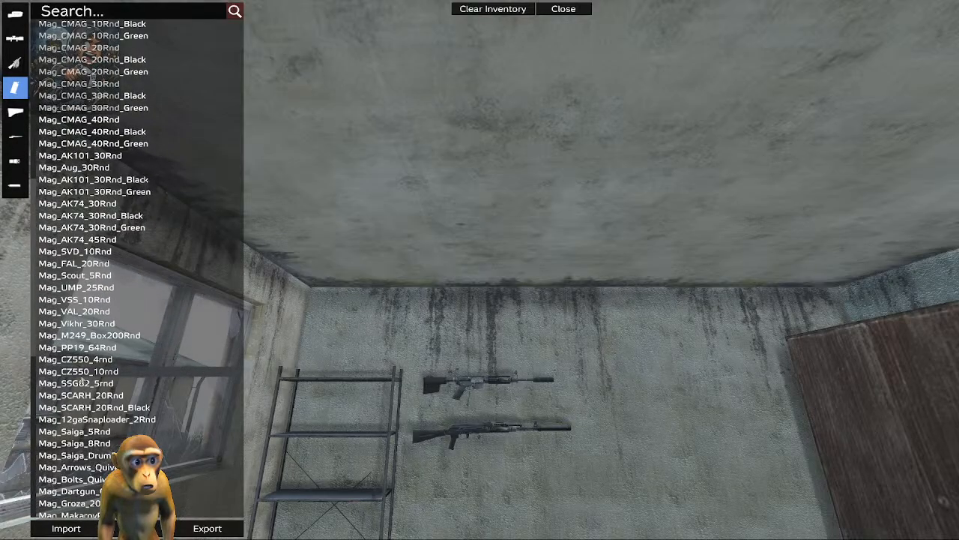
scroll(75, 361, up, 2)
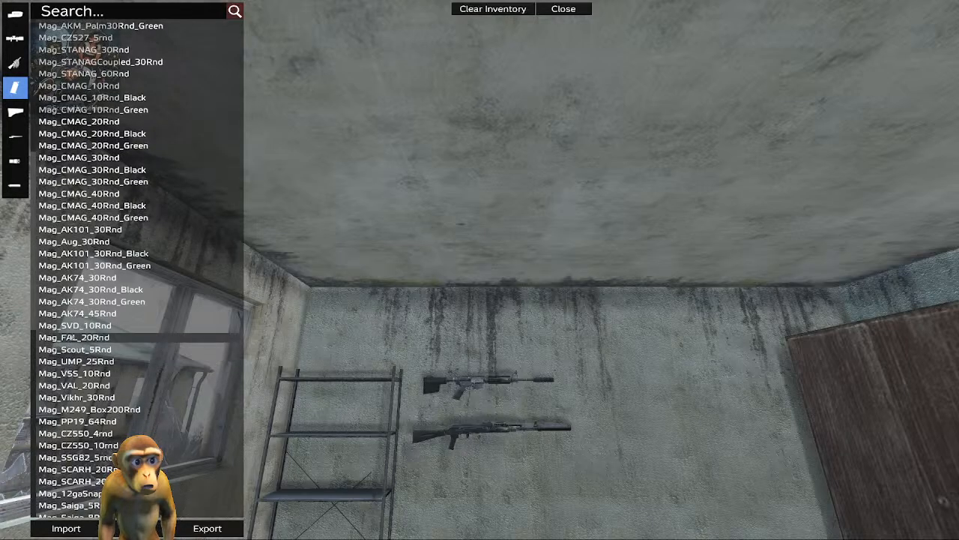
scroll(71, 341, down, 6)
scroll(70, 341, down, 2)
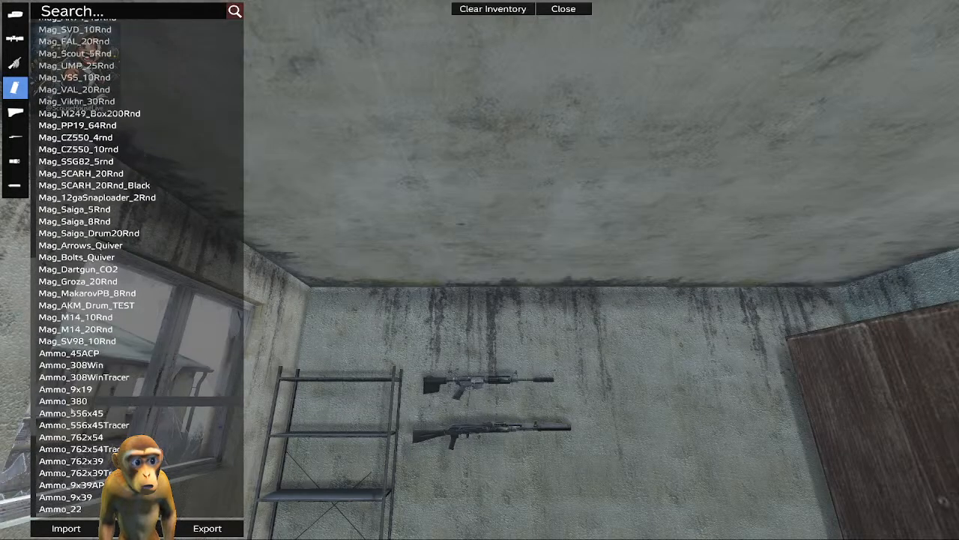
scroll(71, 433, down, 6)
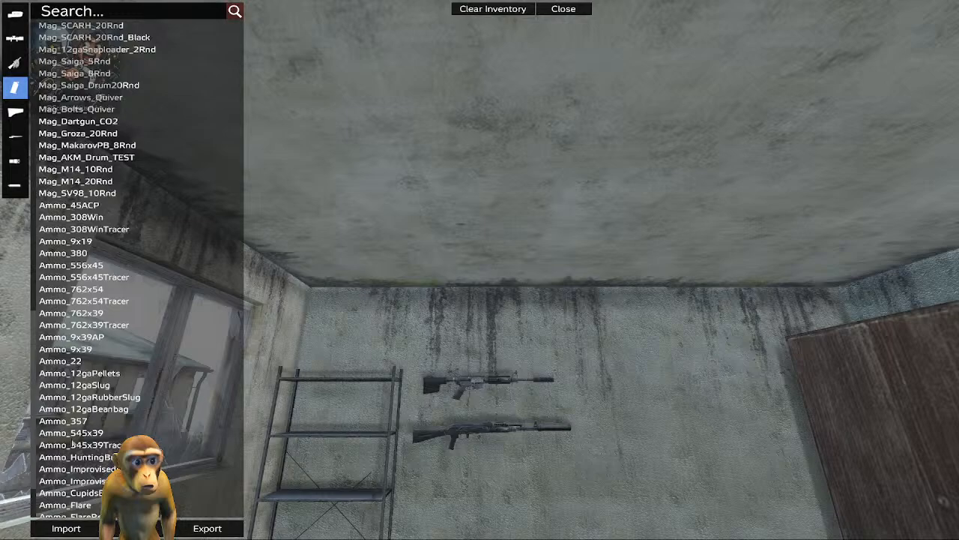
scroll(71, 432, up, 20)
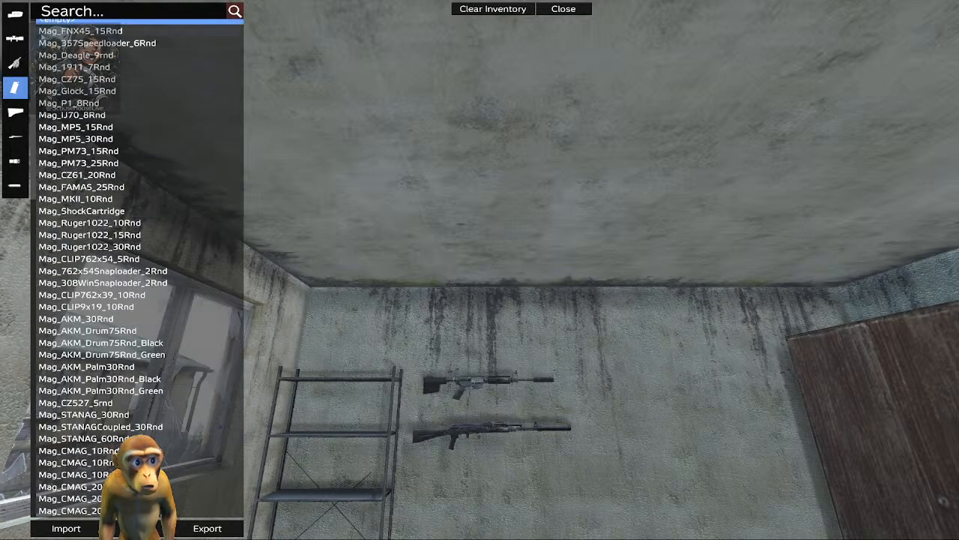
scroll(71, 90, up, 1)
scroll(74, 314, down, 8)
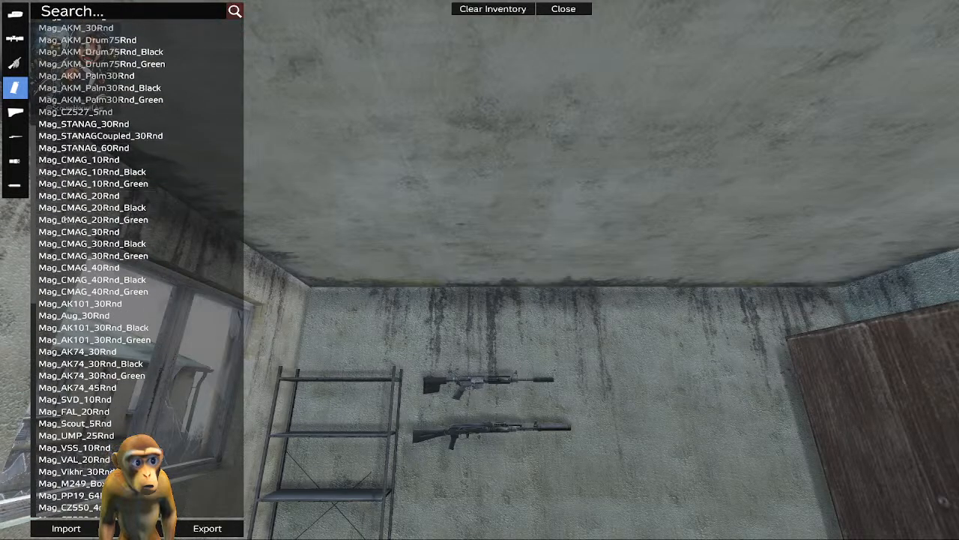
scroll(75, 313, down, 2)
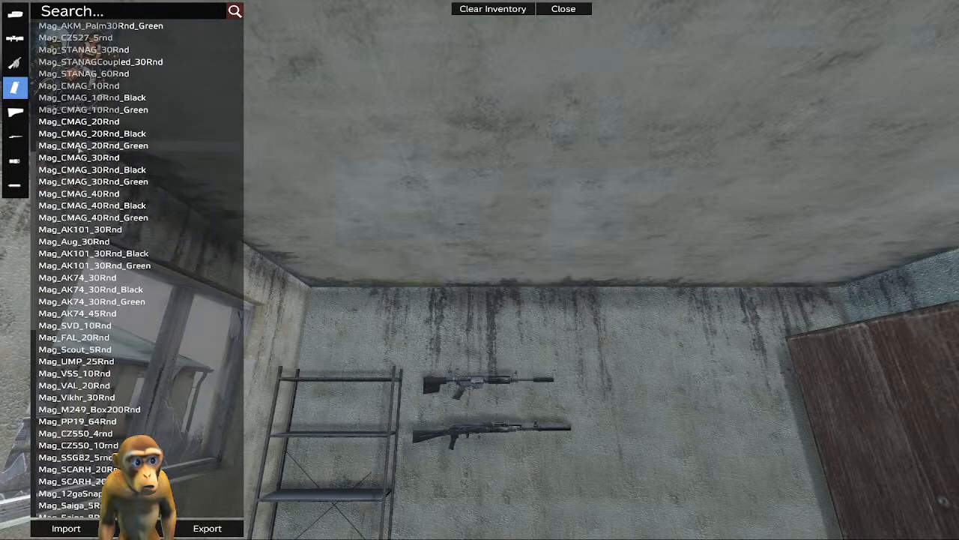
click(78, 157)
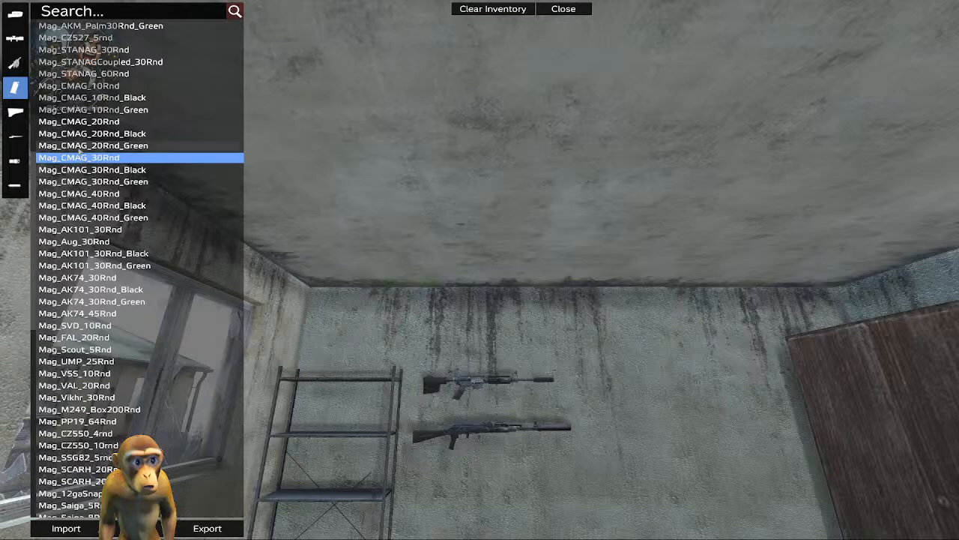
Set the upper rifle's magazine to Mag_M14_20Rnd and check the rest of the magazine list
scroll(135, 270, up, 10)
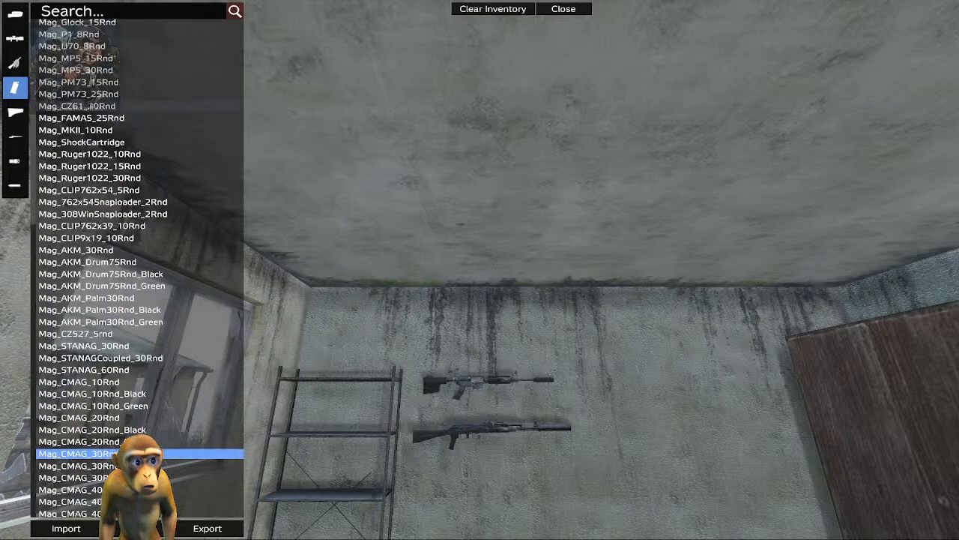
scroll(59, 297, down, 14)
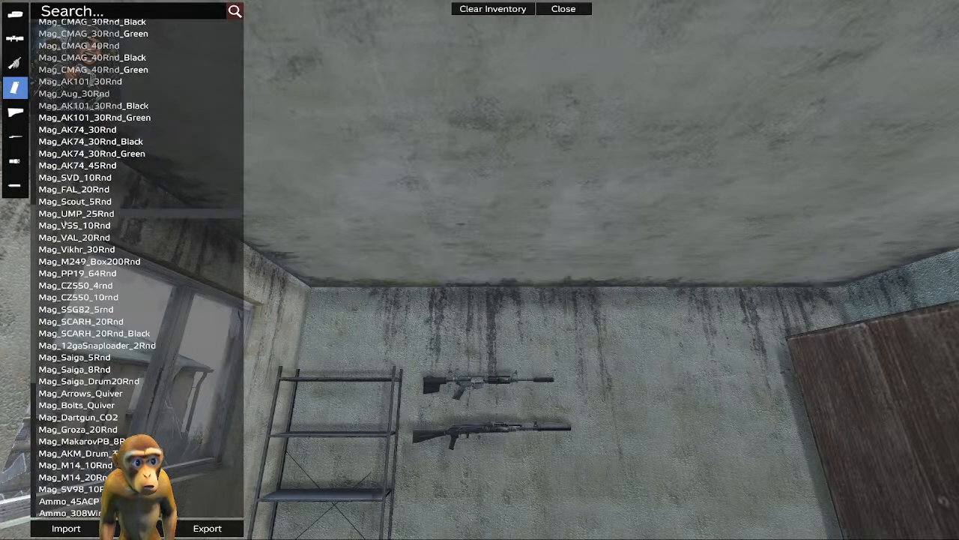
scroll(59, 298, down, 2)
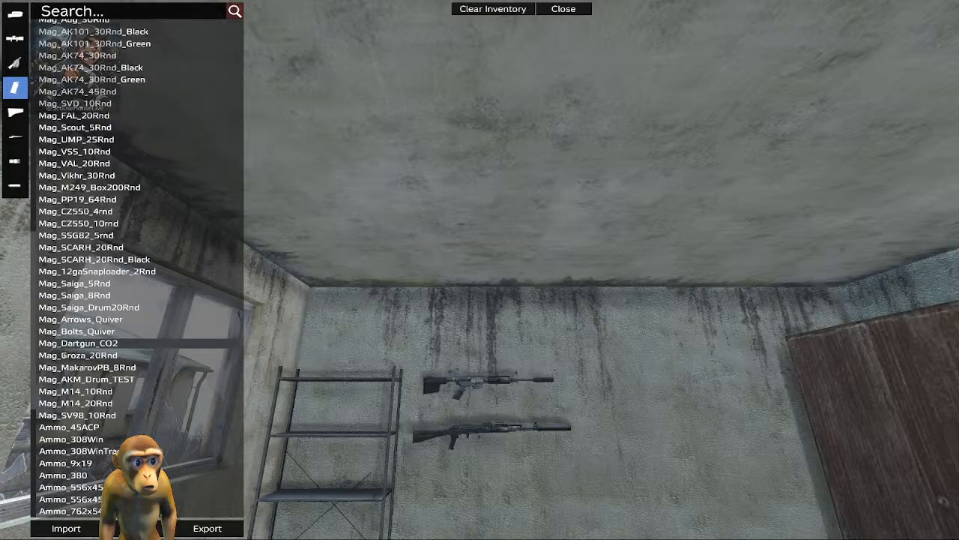
click(77, 403)
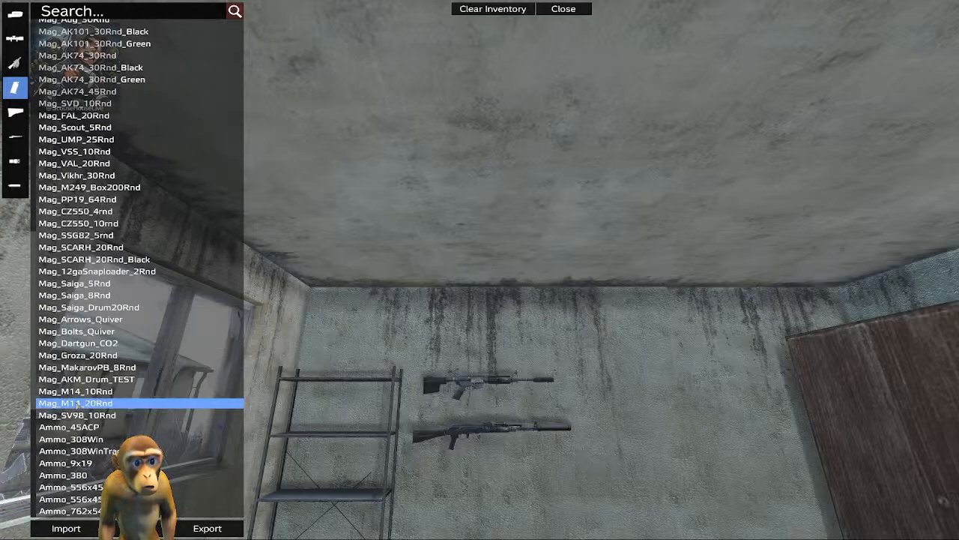
scroll(68, 446, down, 6)
scroll(66, 448, up, 20)
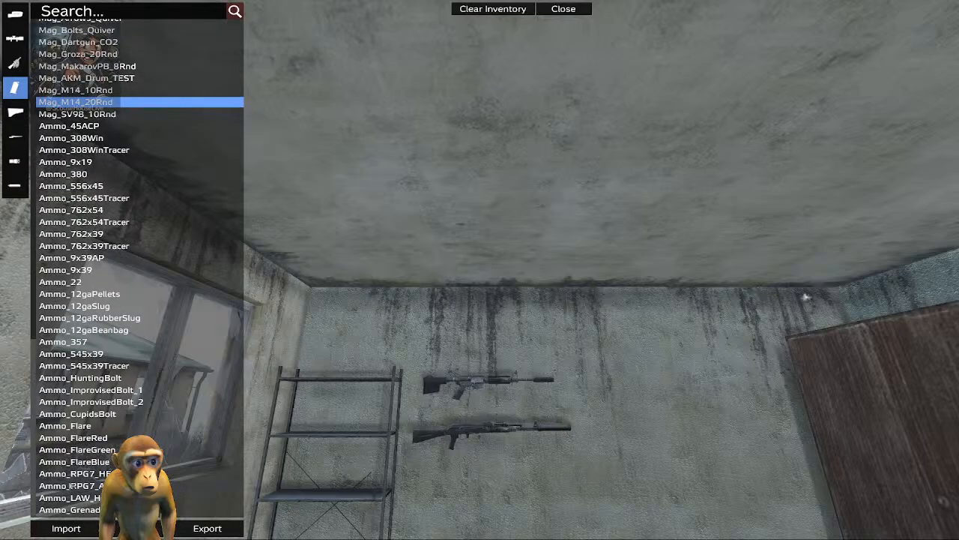
scroll(61, 447, up, 5)
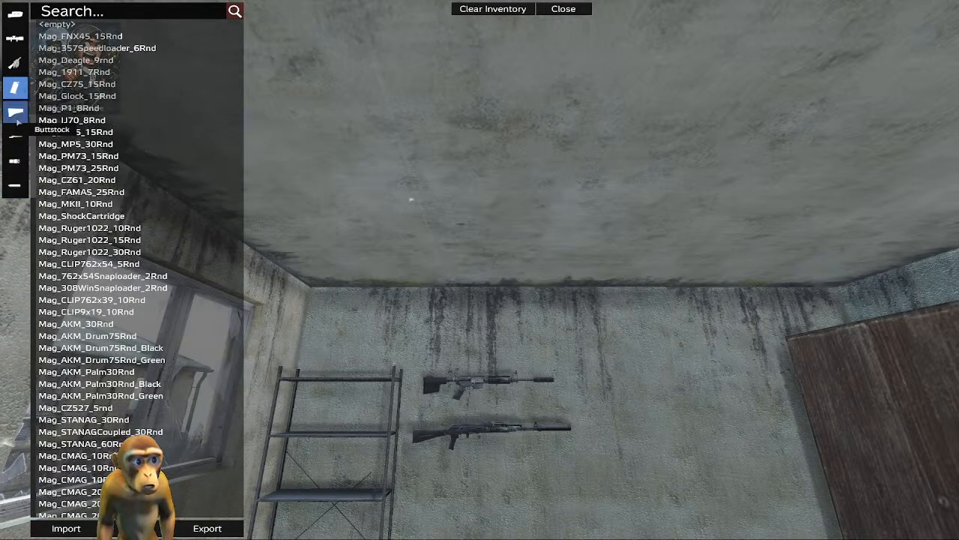
Try M4_CarryHandleOptic, BUISOptic, M68Optic, M4_T3NRDSOptic, ReflexOptic and HoloOptic_Black as the upper rifle's optic
click(15, 38)
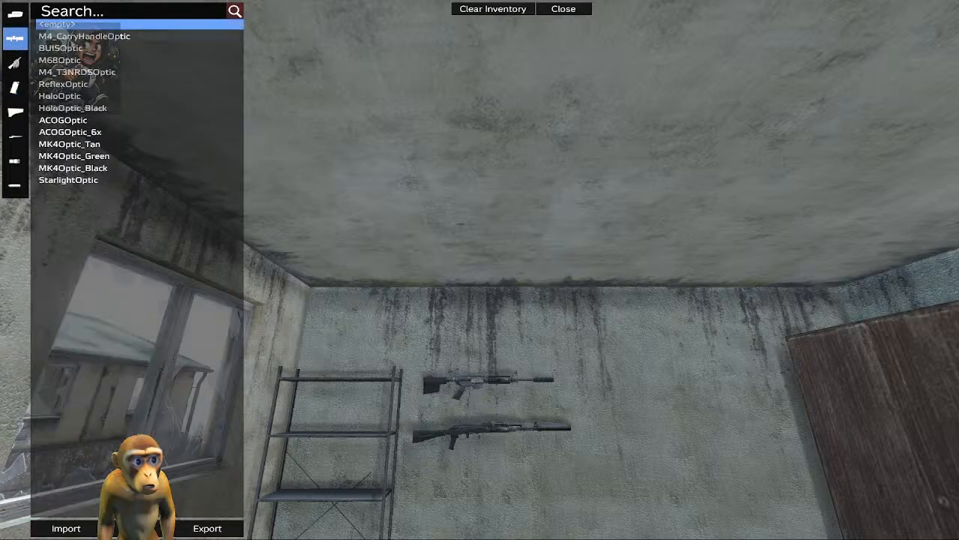
click(82, 36)
click(61, 48)
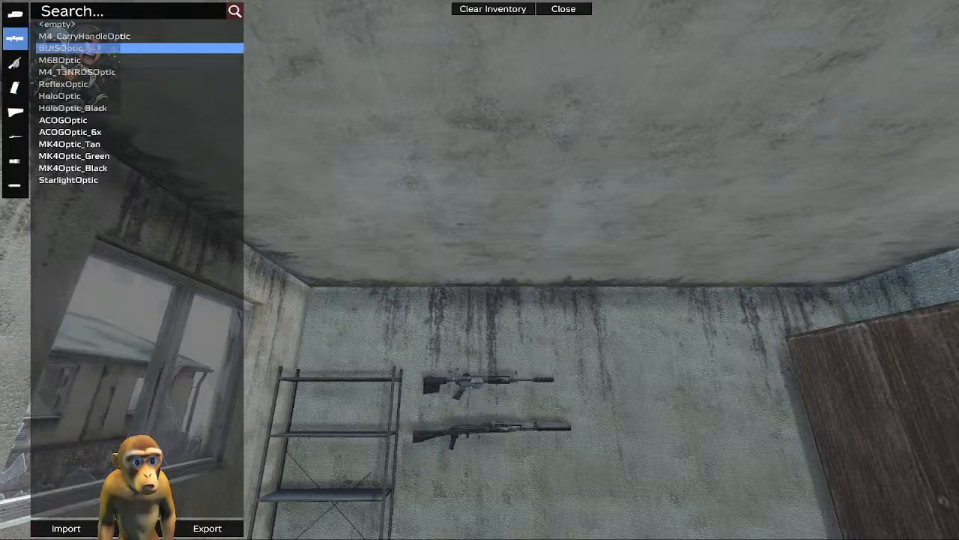
click(60, 60)
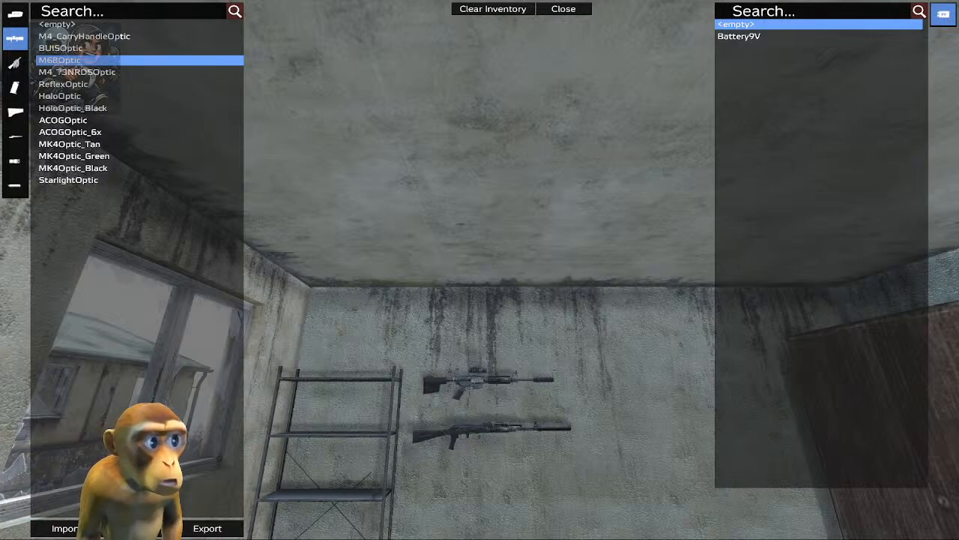
click(60, 72)
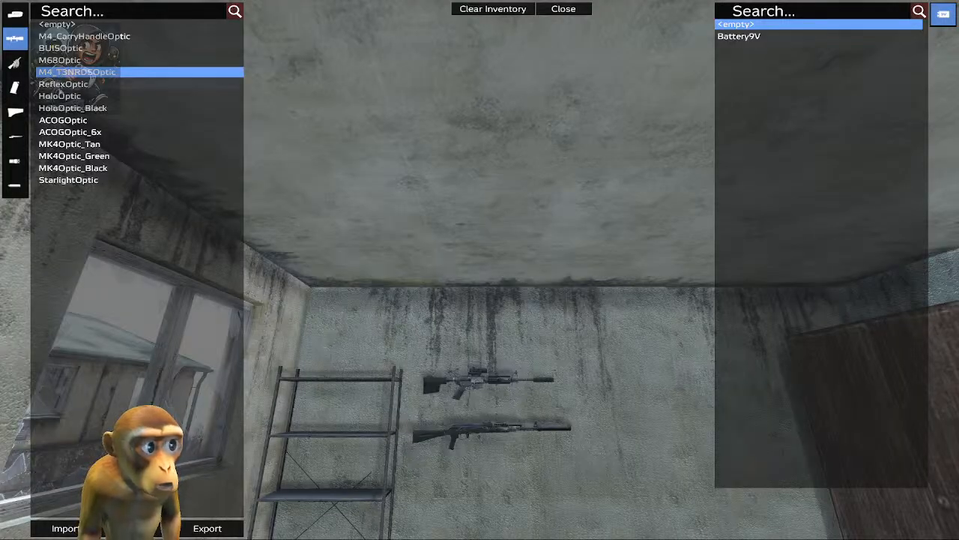
click(62, 84)
click(69, 72)
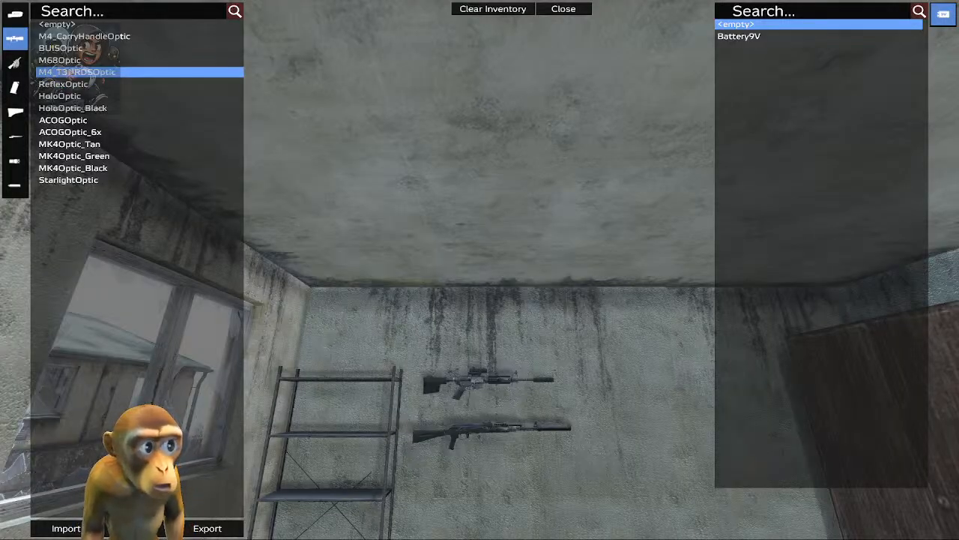
click(71, 108)
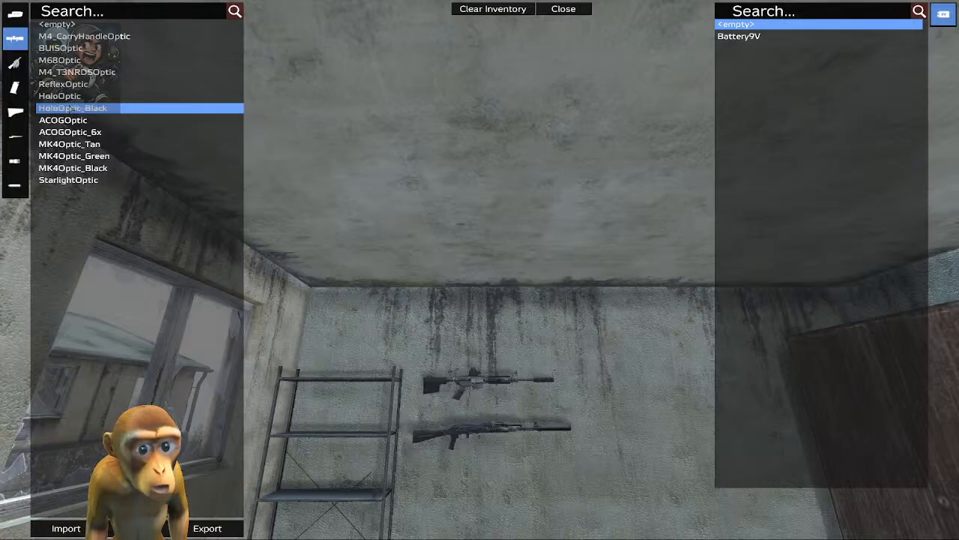
Try ACOGOptic, ACOGOptic_6x, StarlightOptic, MK4Optic_Black, MK4Optic_Green and MK4Optic_Tan as the upper rifle's optic
click(71, 121)
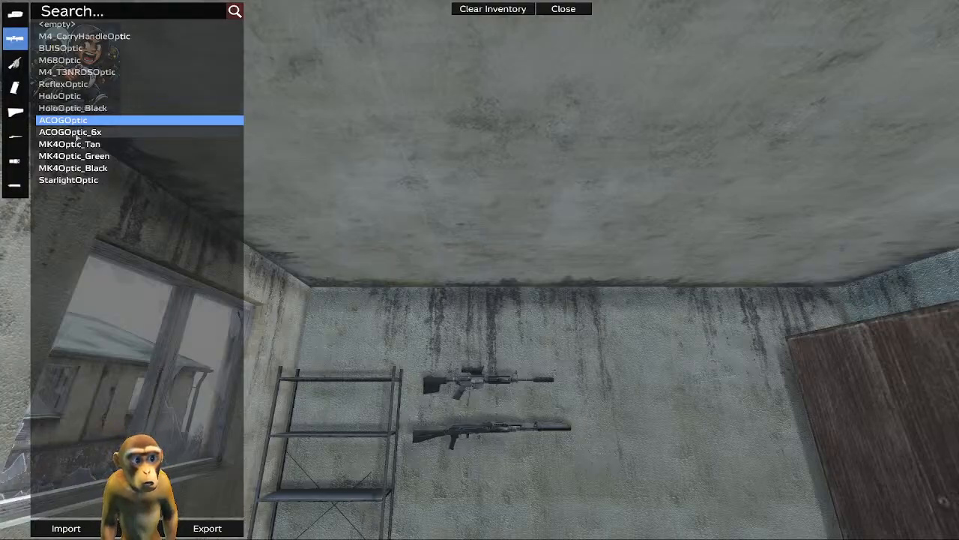
click(75, 133)
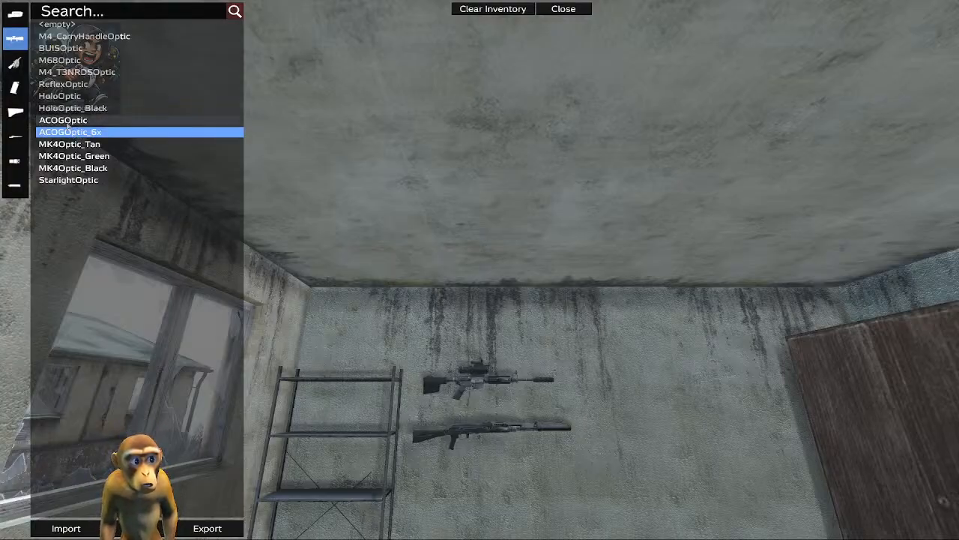
click(74, 180)
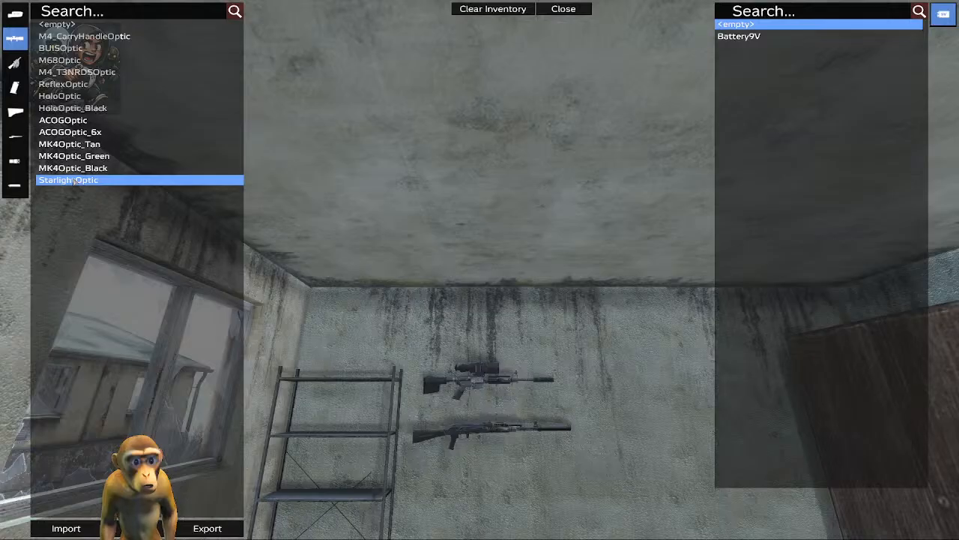
click(75, 169)
click(72, 158)
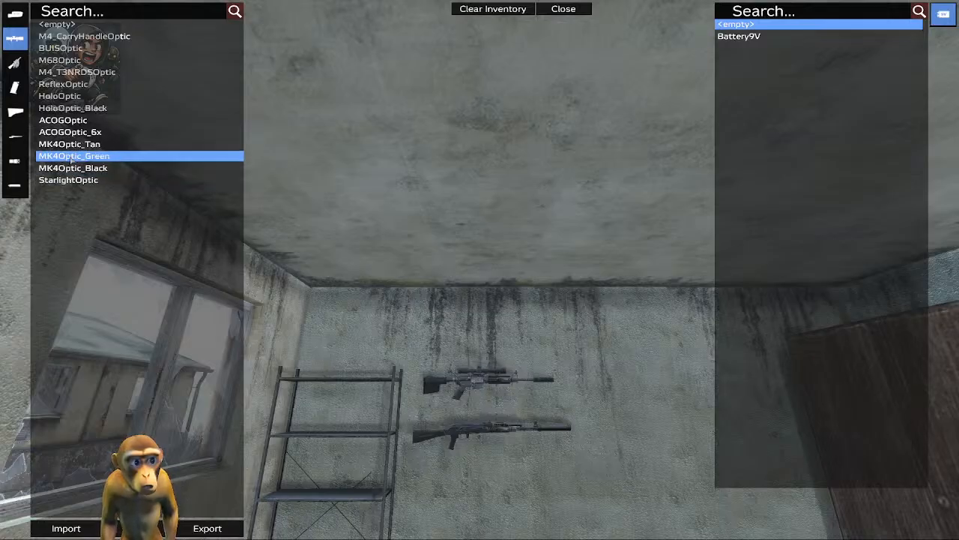
click(67, 144)
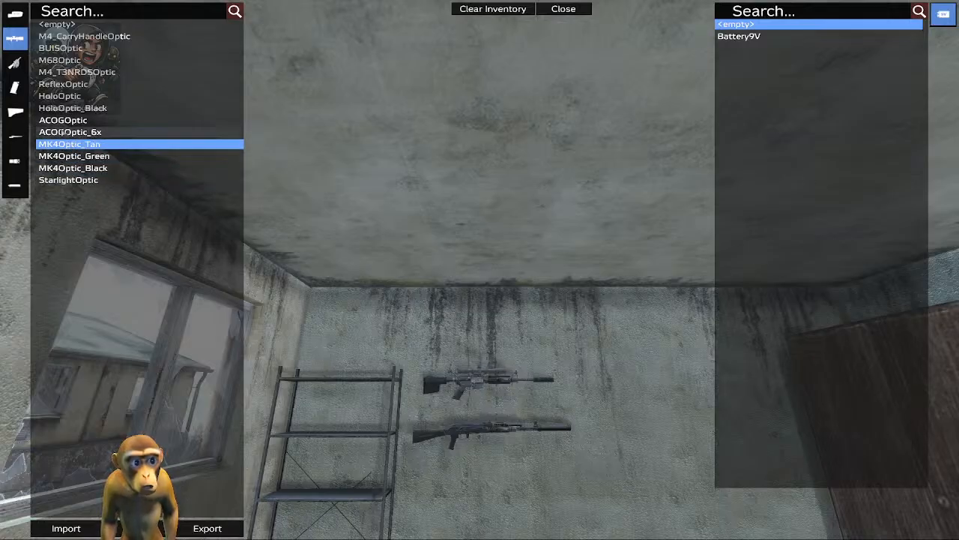
Compare ACOGOptic, HoloOptic_Black and ReflexOptic again on the upper rifle
click(63, 123)
click(67, 110)
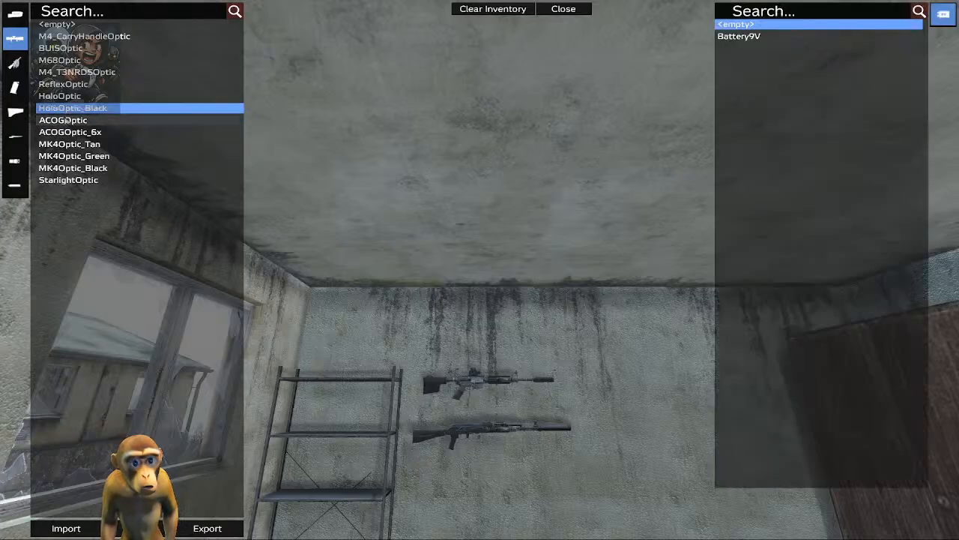
click(63, 123)
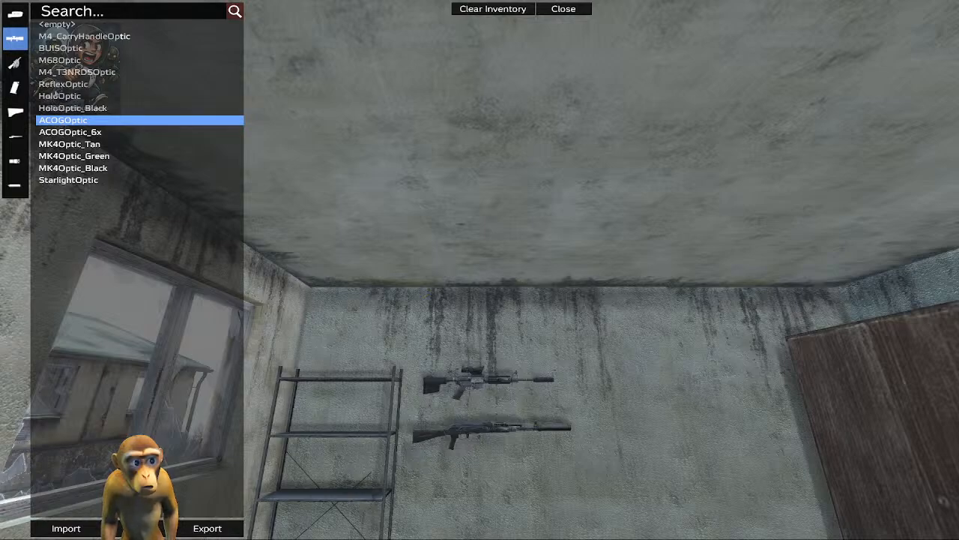
click(63, 84)
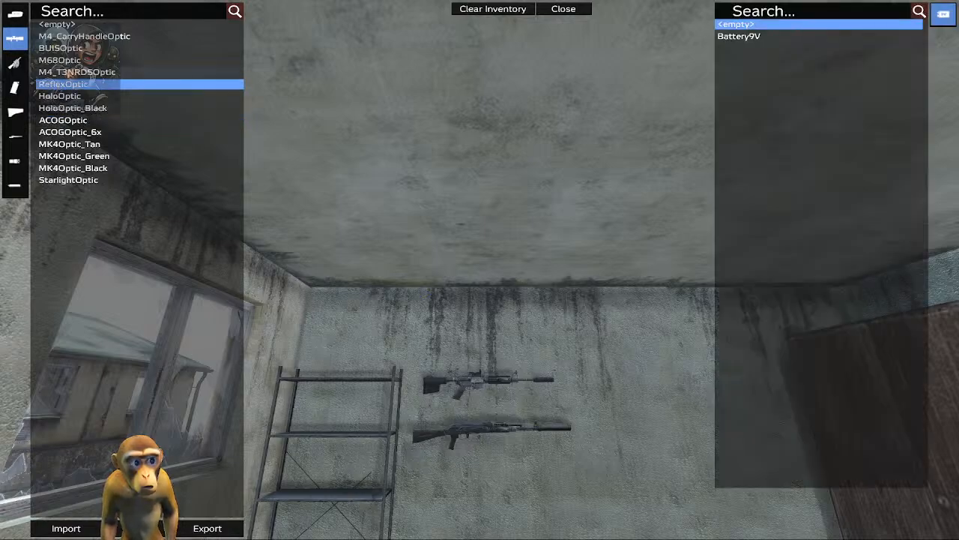
Fit M4_T3NRDSOptic with a Battery9V on the upper rifle and close its inventory
click(69, 72)
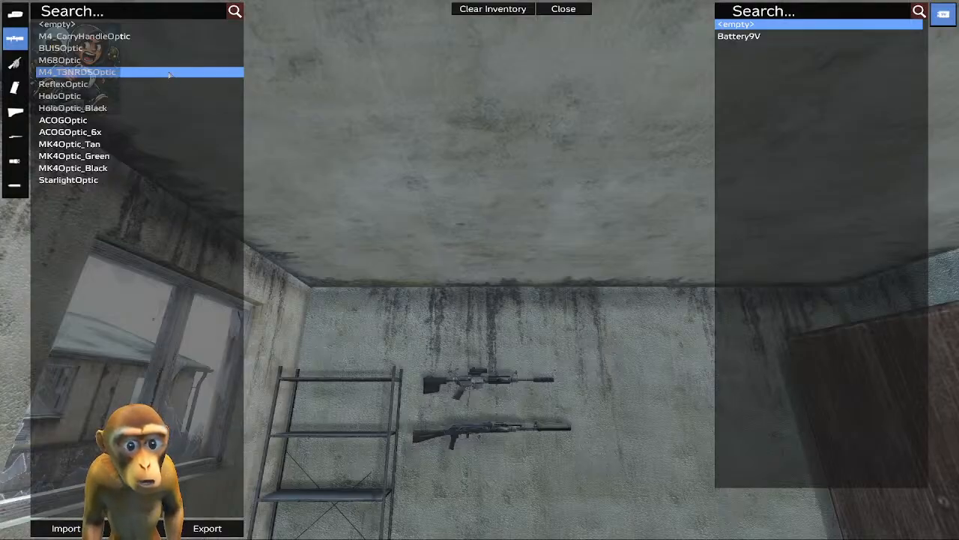
click(747, 36)
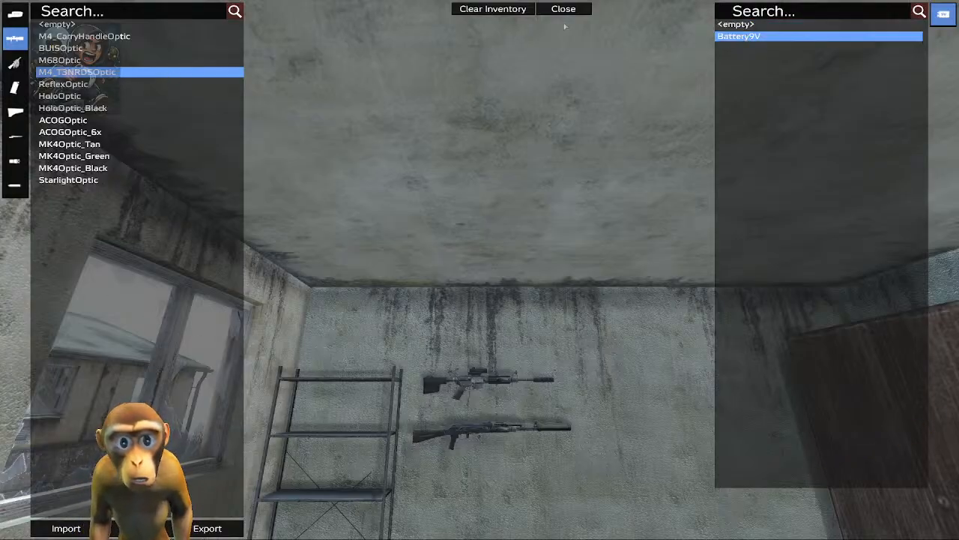
click(563, 9)
Edit the lower rifle's inventory and try PSO11Optic, PSO1Optic, KashtanOptic, GrozaOptic, KobraOptic and KazuarOptic as its optic
right_drag(479, 270, 472, 295)
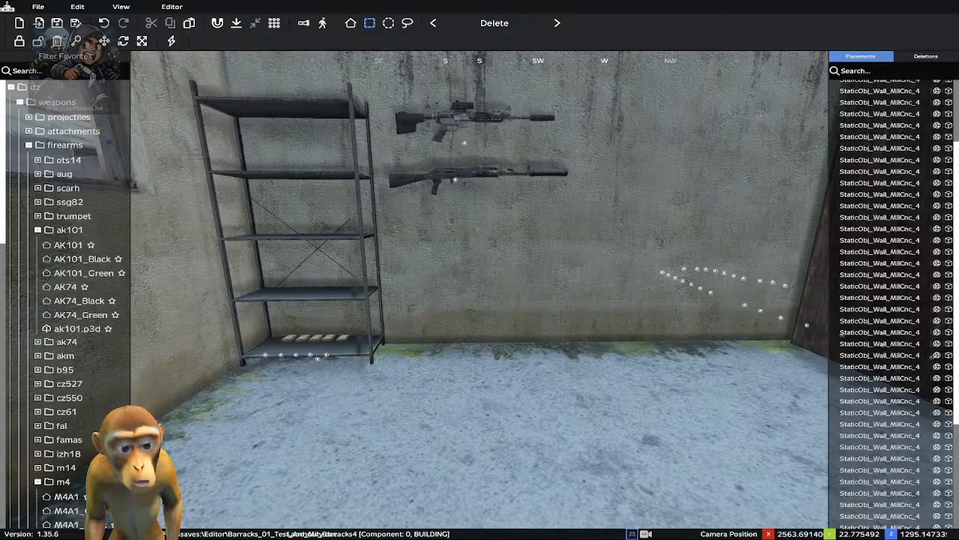
click(456, 180)
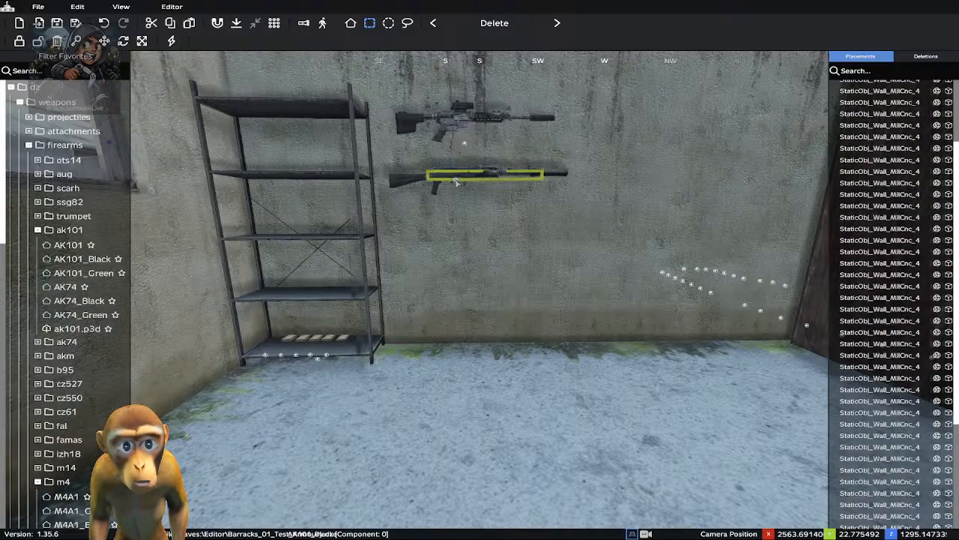
right_click(456, 182)
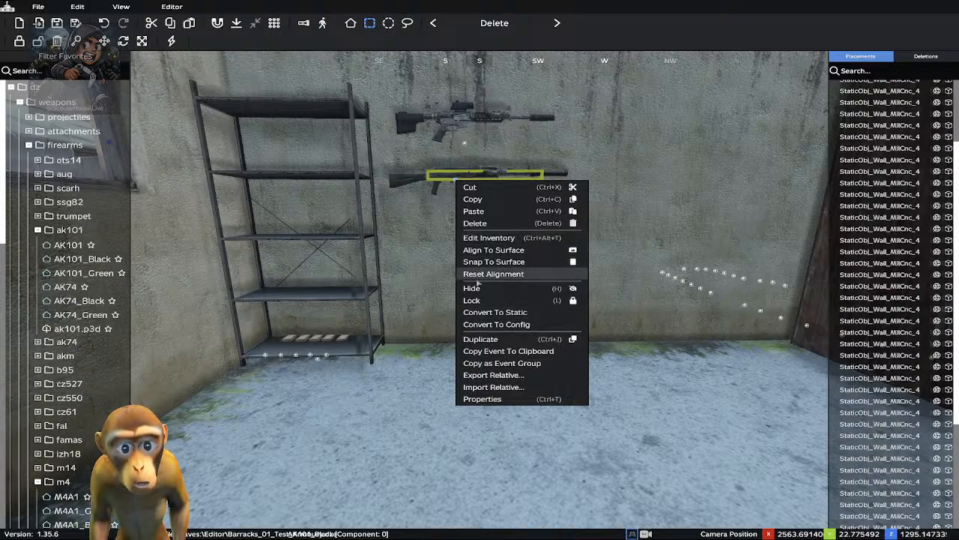
click(474, 237)
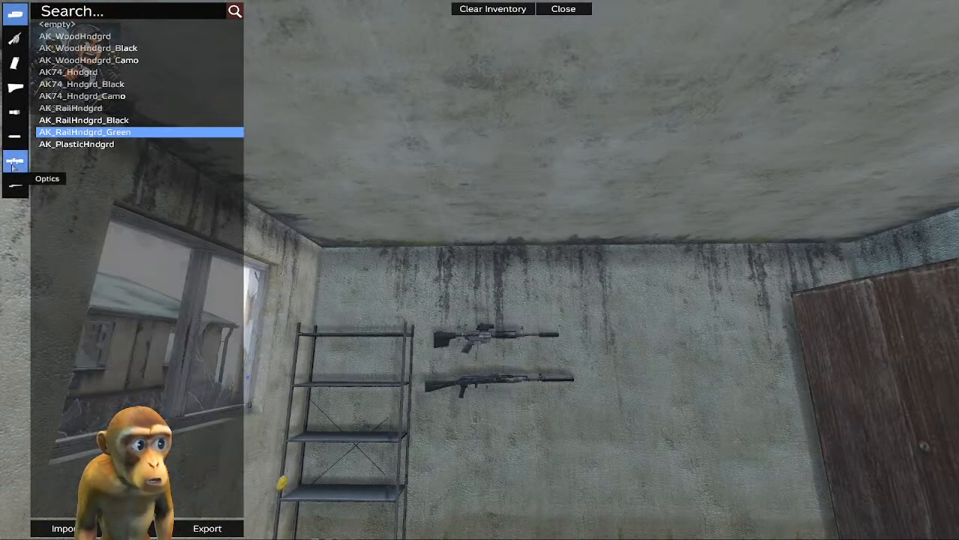
click(15, 161)
click(64, 61)
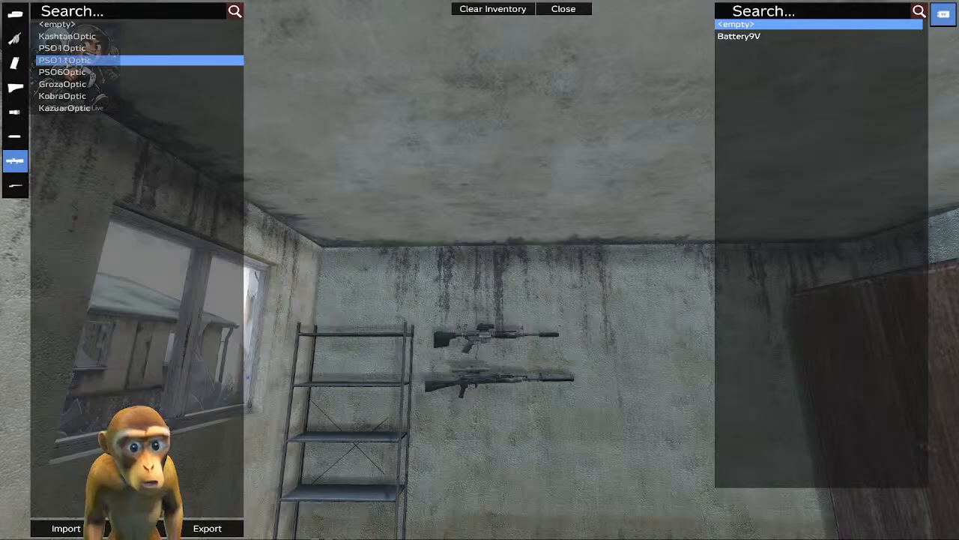
click(69, 48)
click(69, 37)
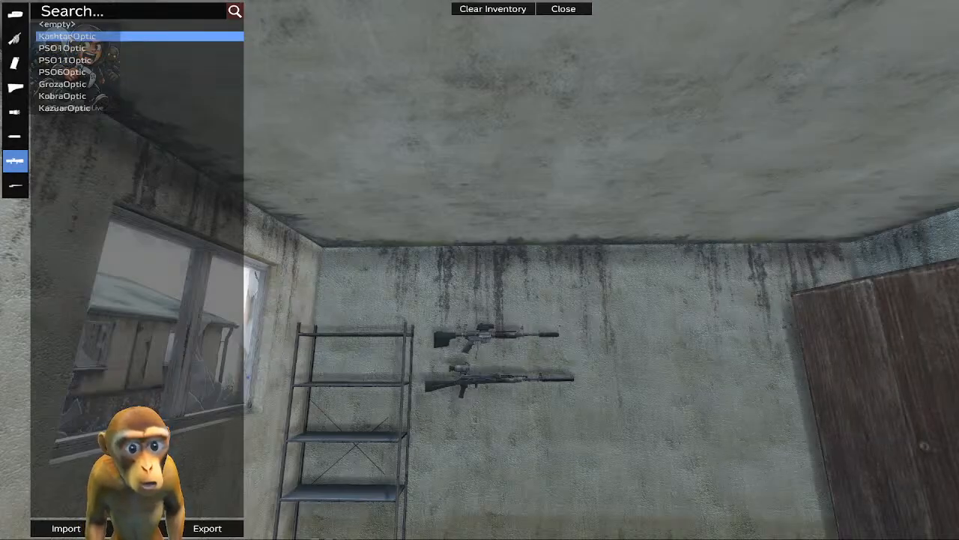
click(63, 84)
click(63, 96)
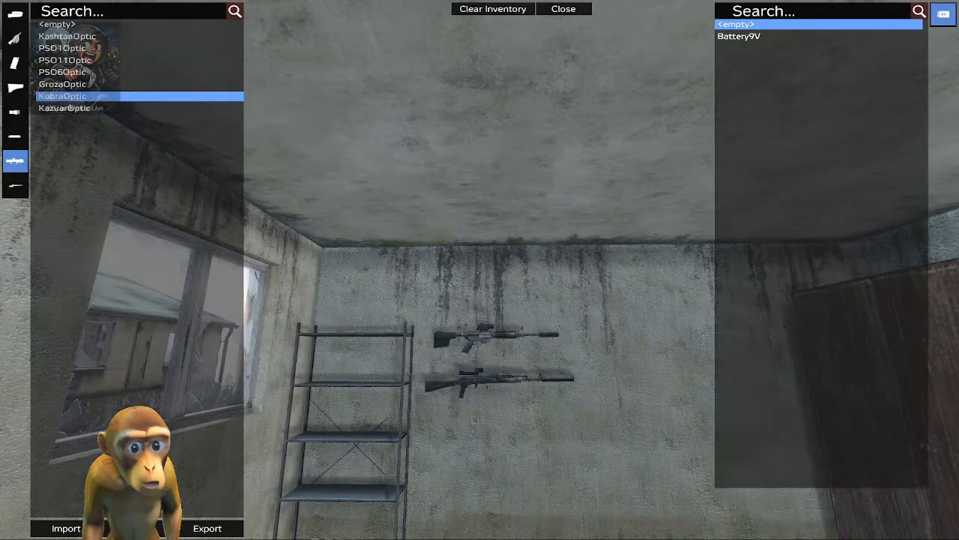
click(66, 109)
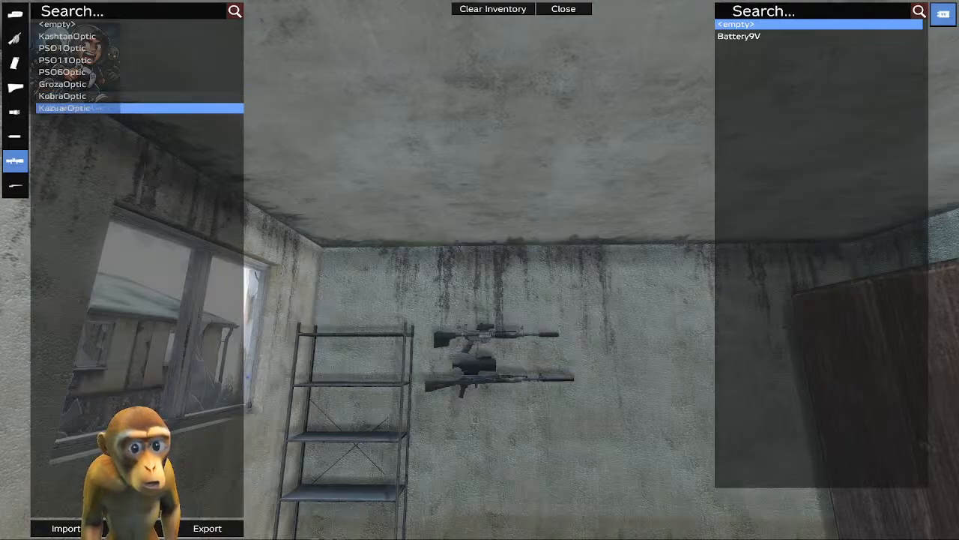
Fit KobraOptic with a Battery9V on the lower rifle and close its inventory
click(63, 96)
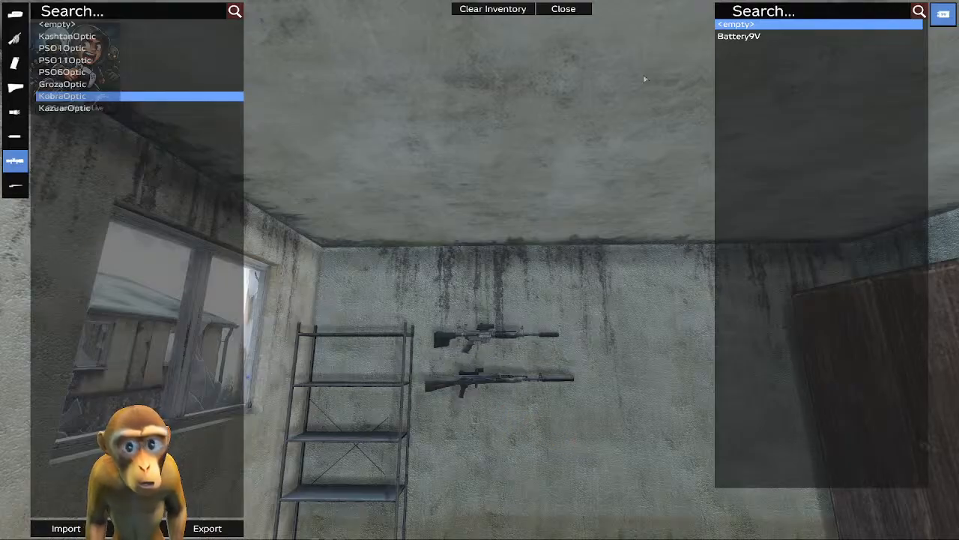
click(732, 40)
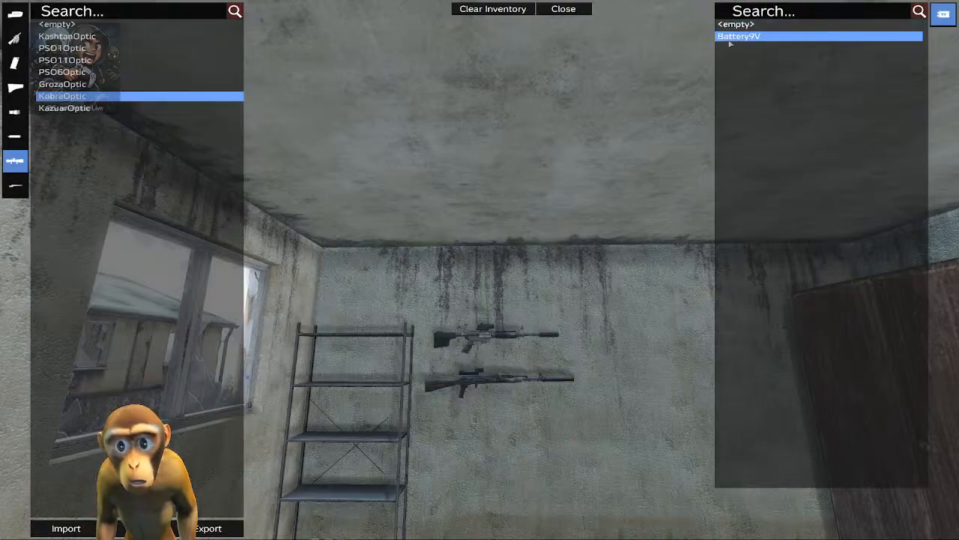
click(564, 9)
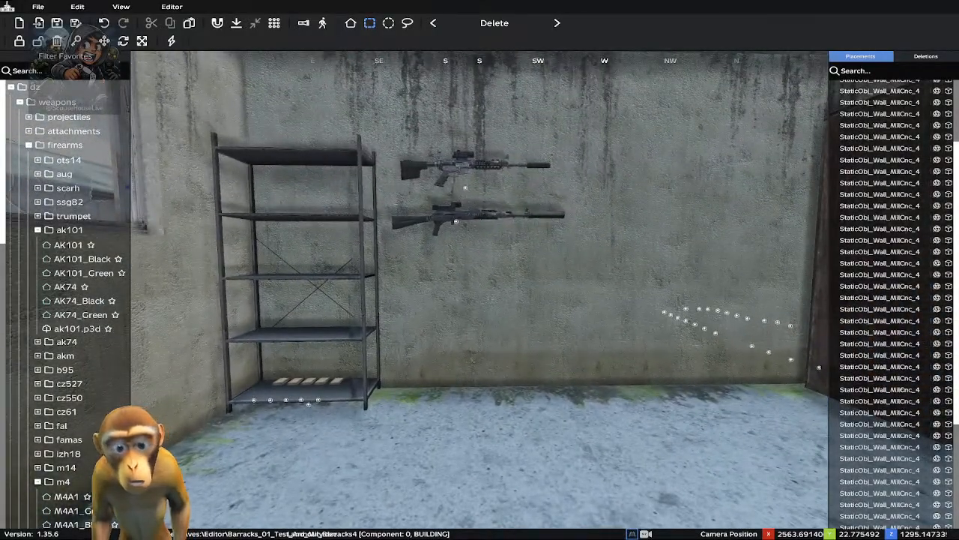
Duplicate both wall-mounted rifles together and place the copies on the wall below the originals, beside the shelf
drag(383, 133, 581, 268)
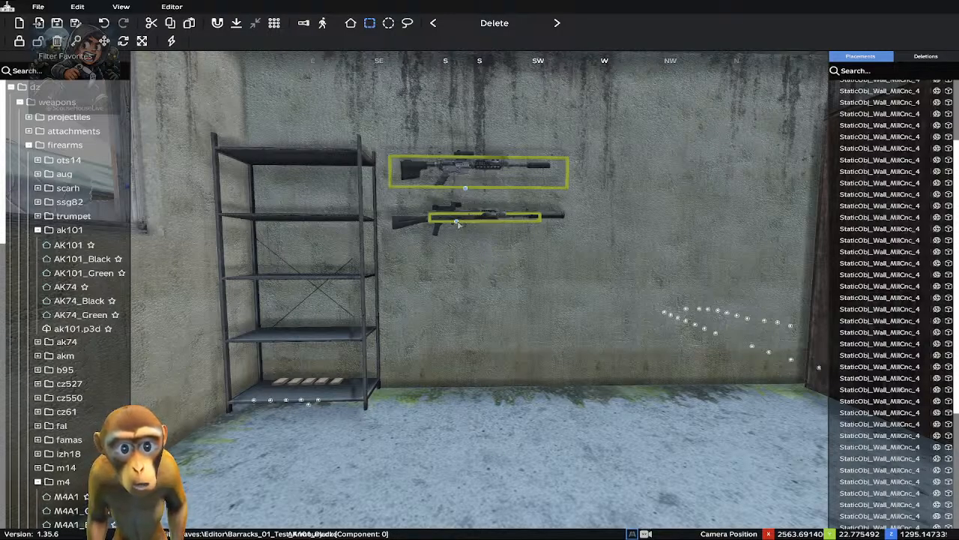
drag(458, 223, 453, 331)
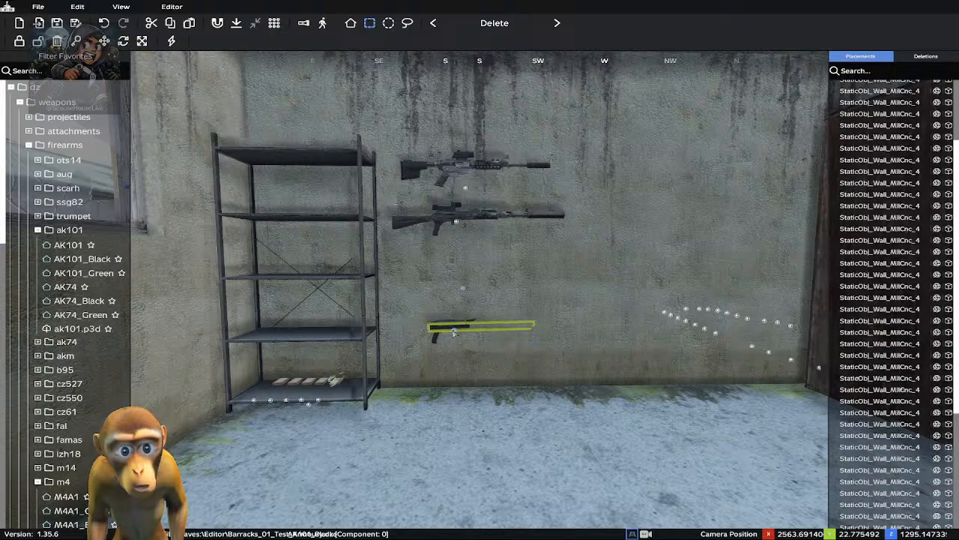
key(Delete)
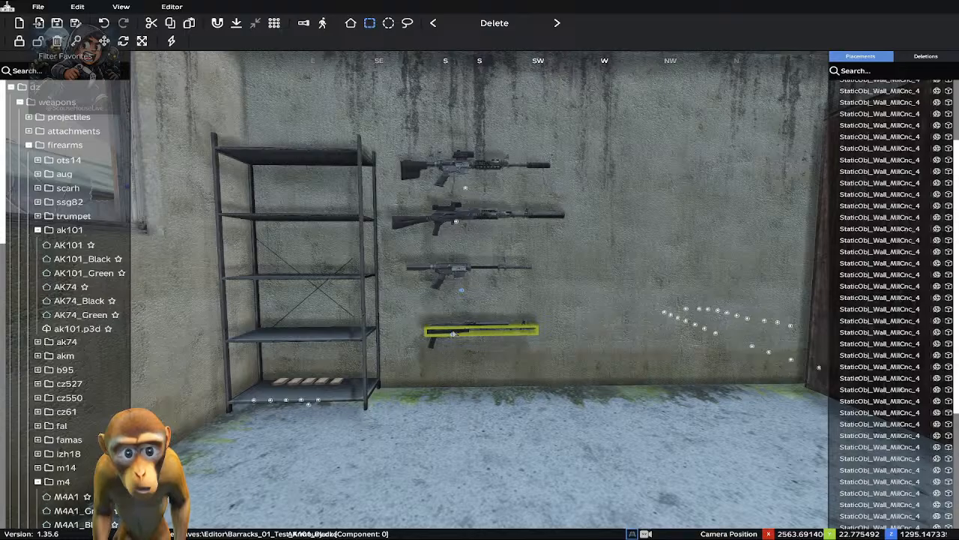
drag(452, 334, 453, 332)
key(ctrl+z)
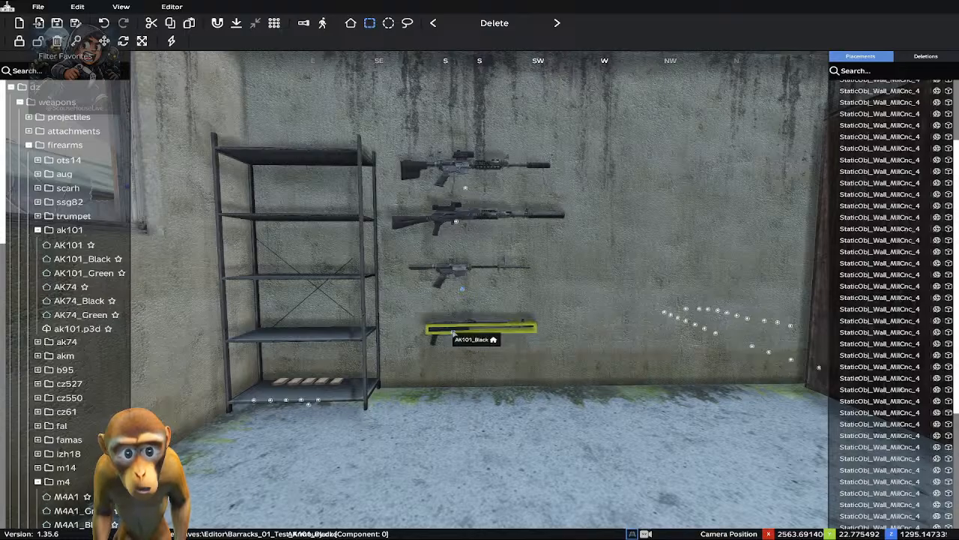
click(567, 387)
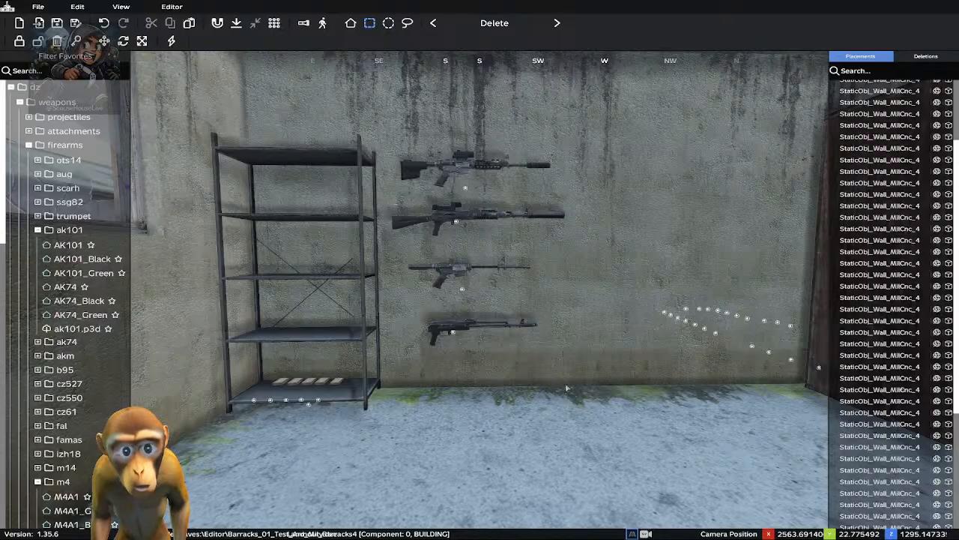
Edit the third rifle's inventory, try M4_MPHndgrd_Black and fit M4_RISHndgrd_Black as its handguard
right_click(464, 290)
click(489, 349)
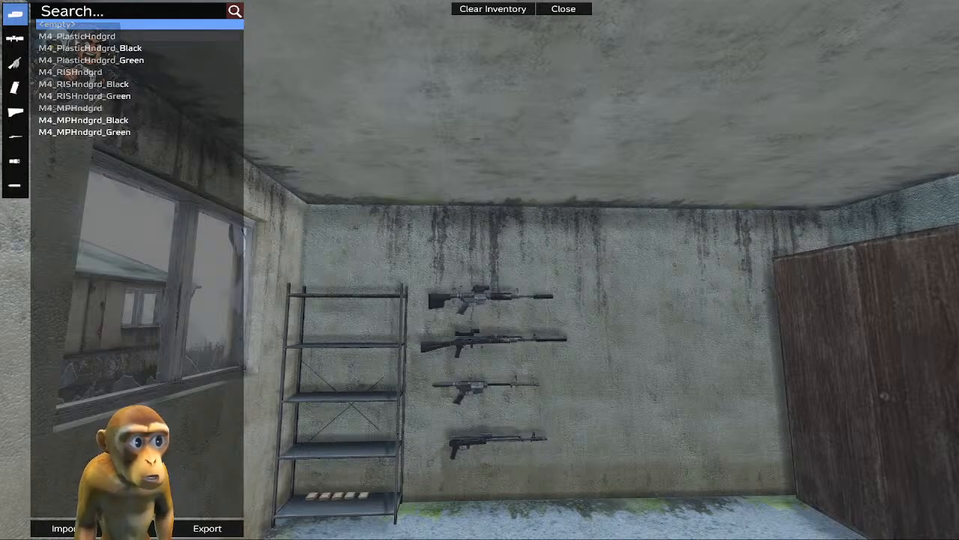
click(89, 121)
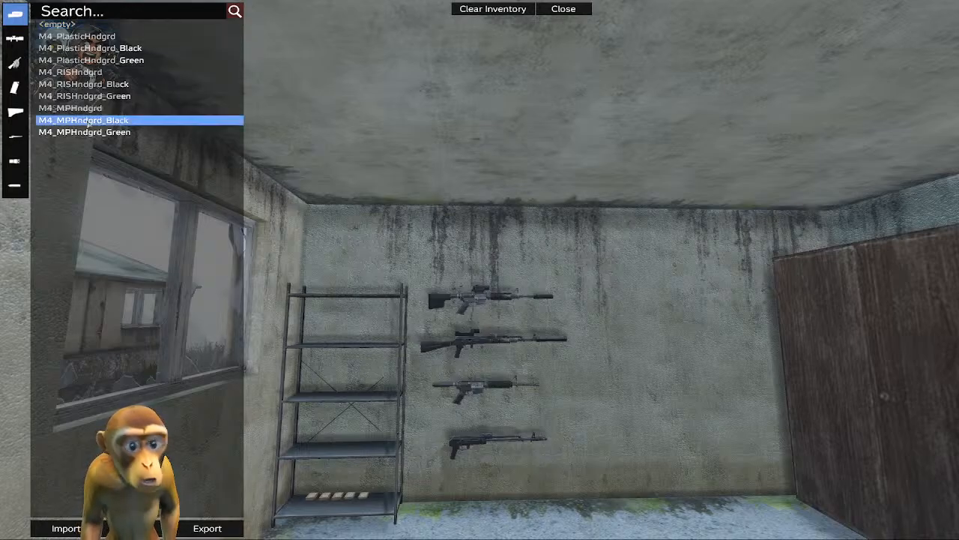
click(95, 85)
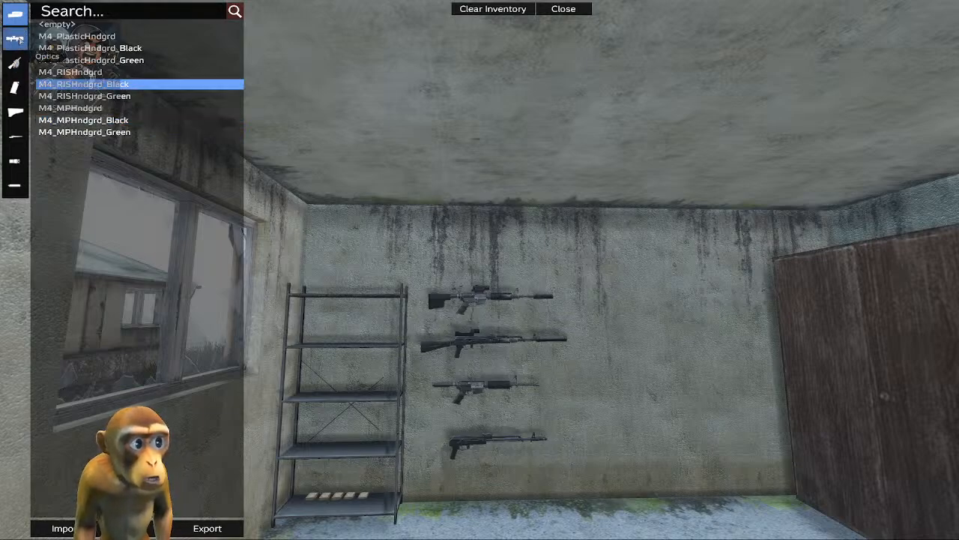
Fit M4_T3NRDSOptic with a Battery9V as the third rifle's optic
click(15, 39)
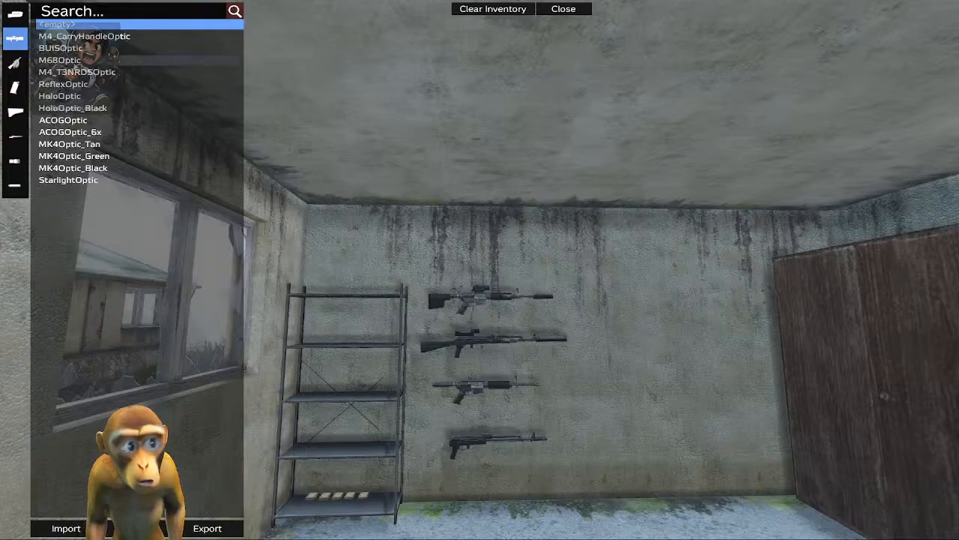
click(75, 60)
click(78, 72)
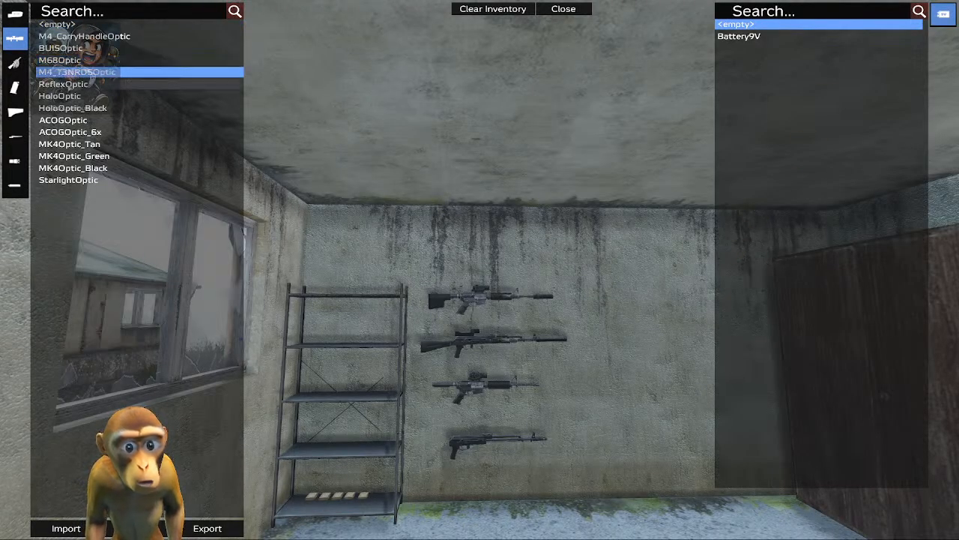
click(732, 36)
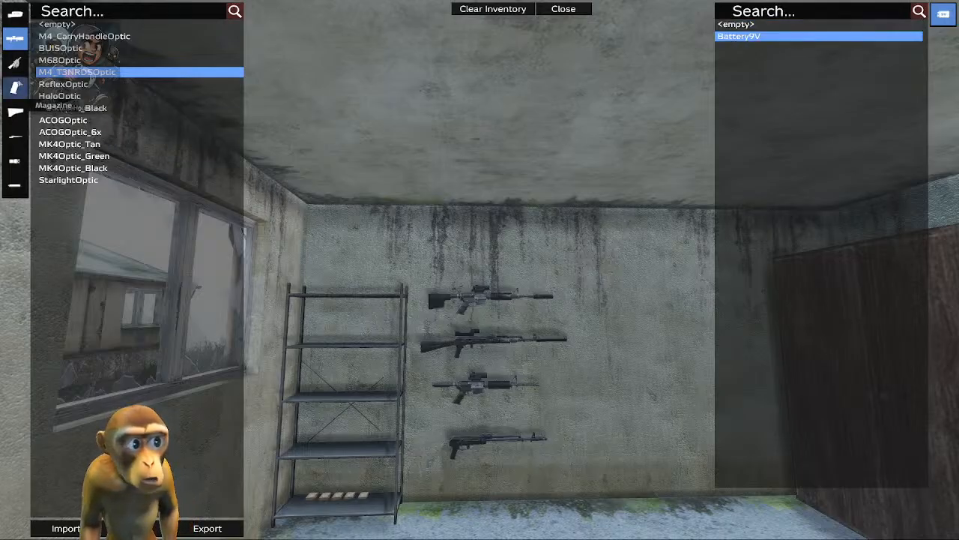
Try M4_MPBttstck_Black on the third rifle and fit M4_CQBBttstck_Black as its buttstock
click(14, 112)
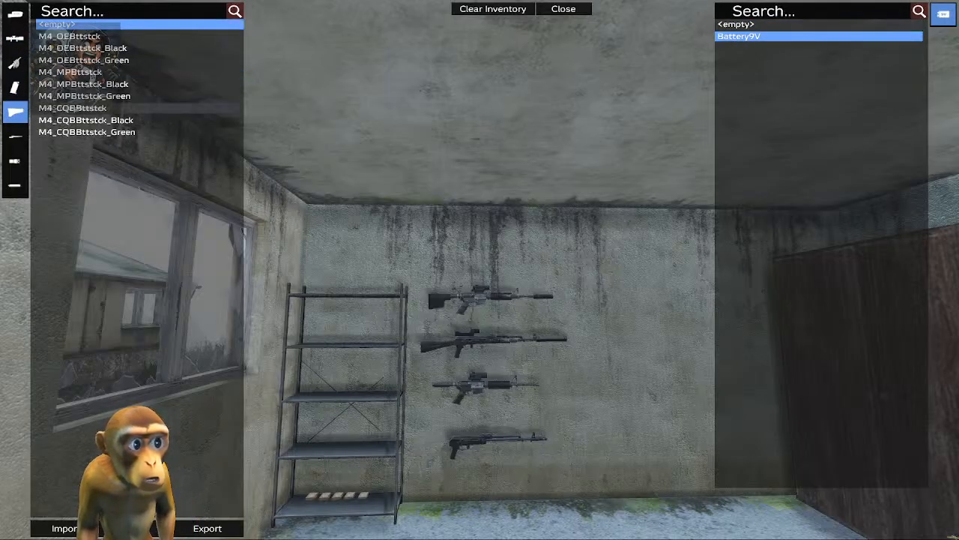
click(82, 84)
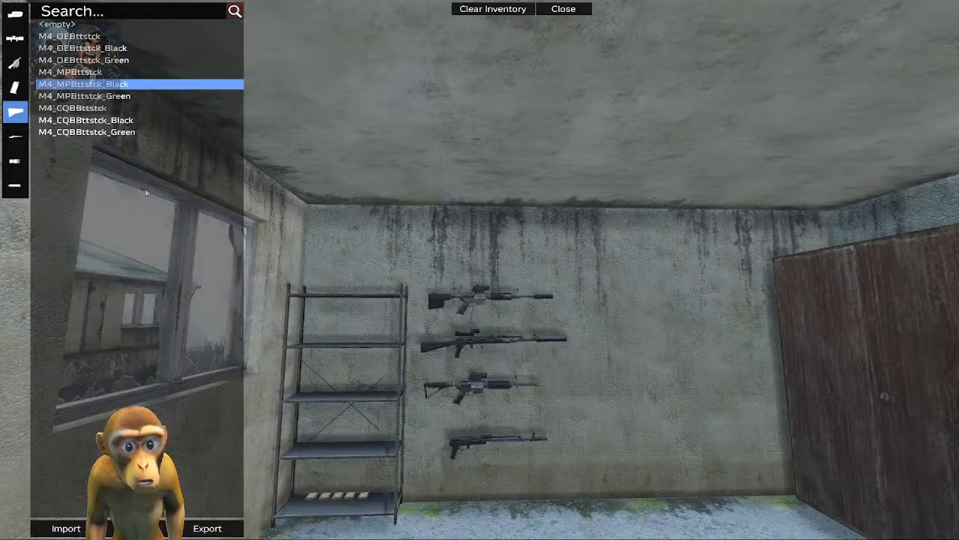
click(89, 122)
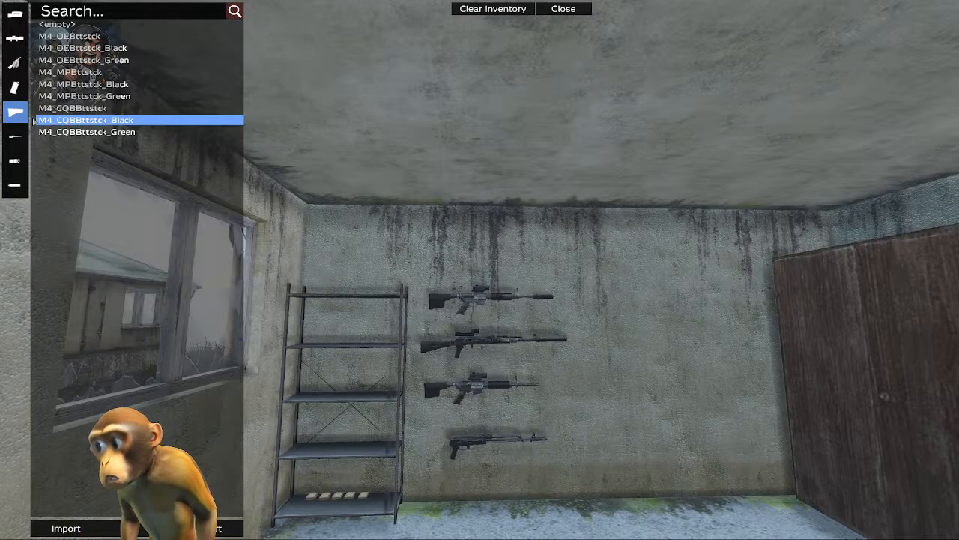
Fit the third rifle with a UniversalLight powered by a Battery9V and an M4_Suppressor
click(15, 161)
click(71, 36)
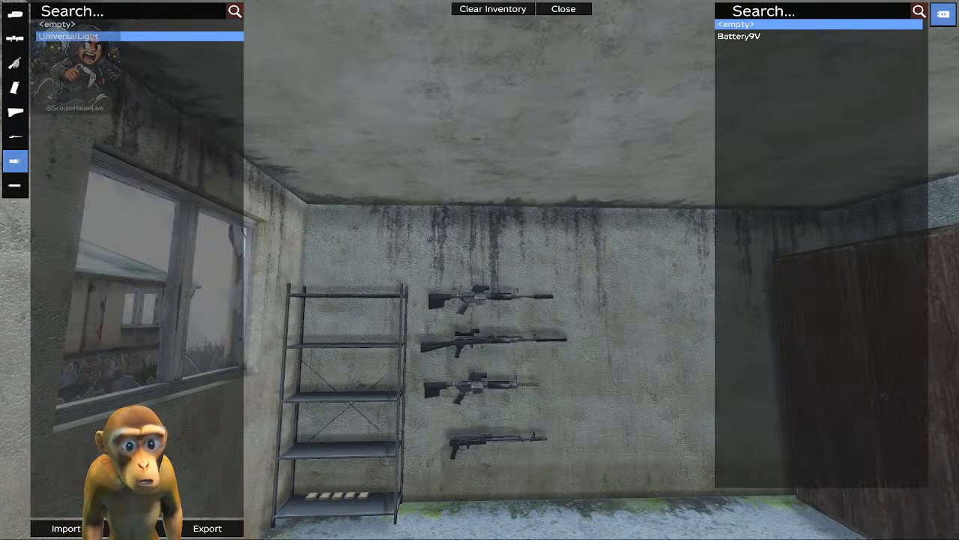
click(723, 38)
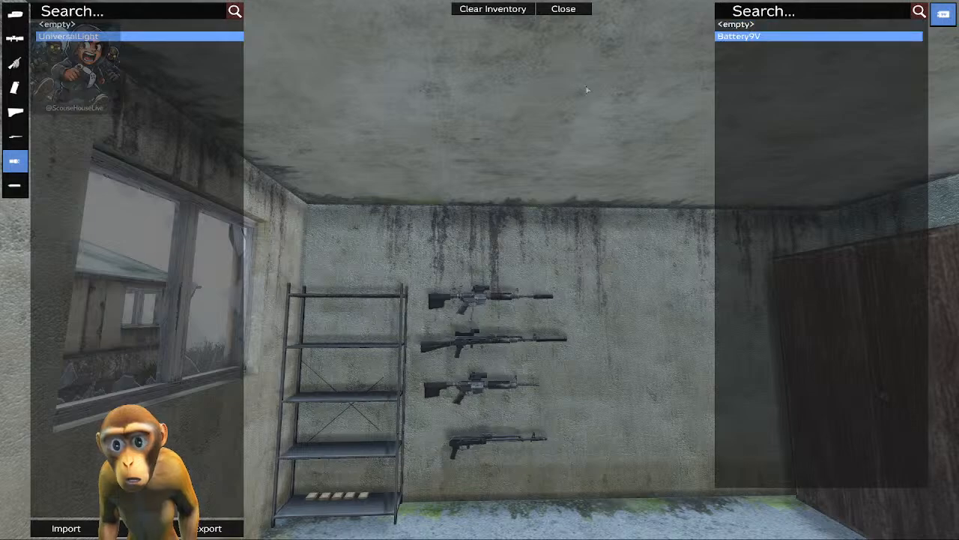
click(14, 185)
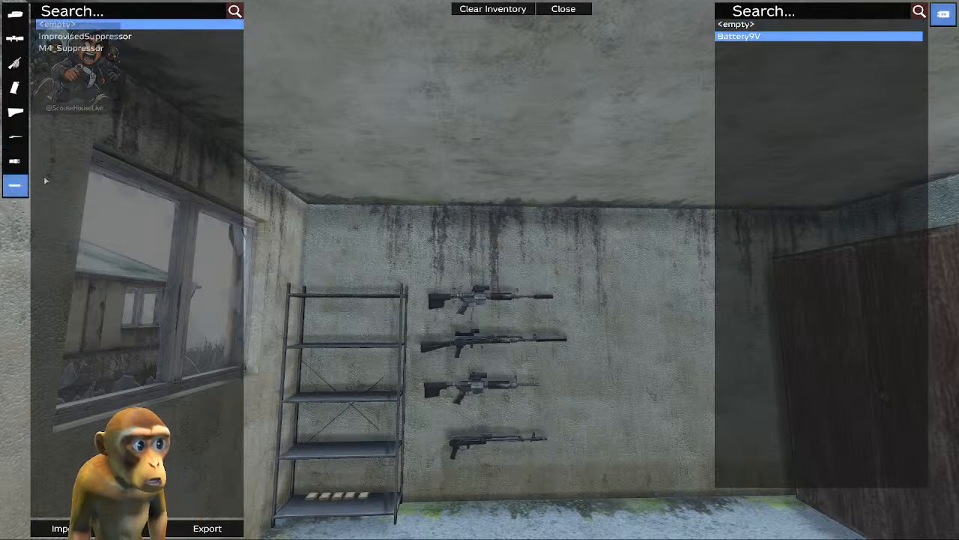
click(112, 49)
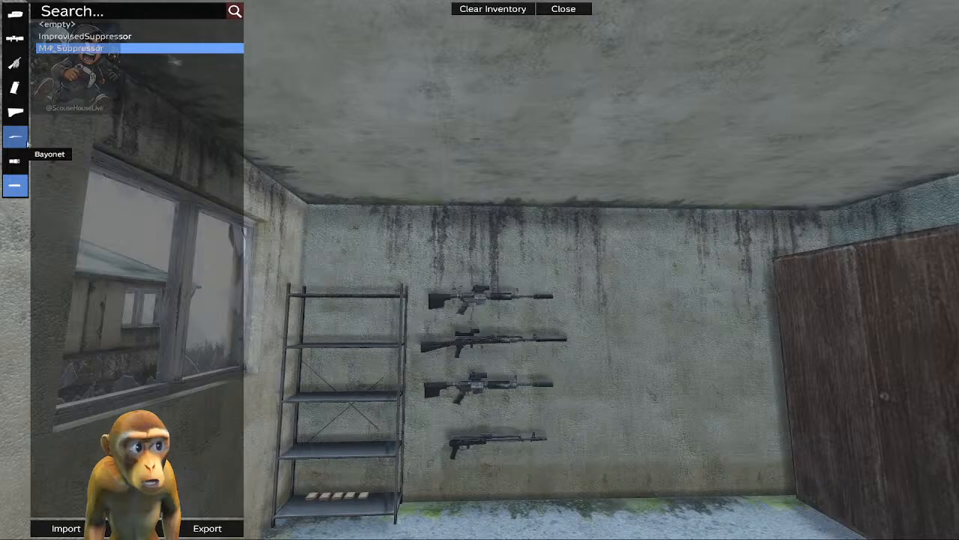
Look through the magazine options for the third rifle, leave the slot empty and close its inventory
click(15, 88)
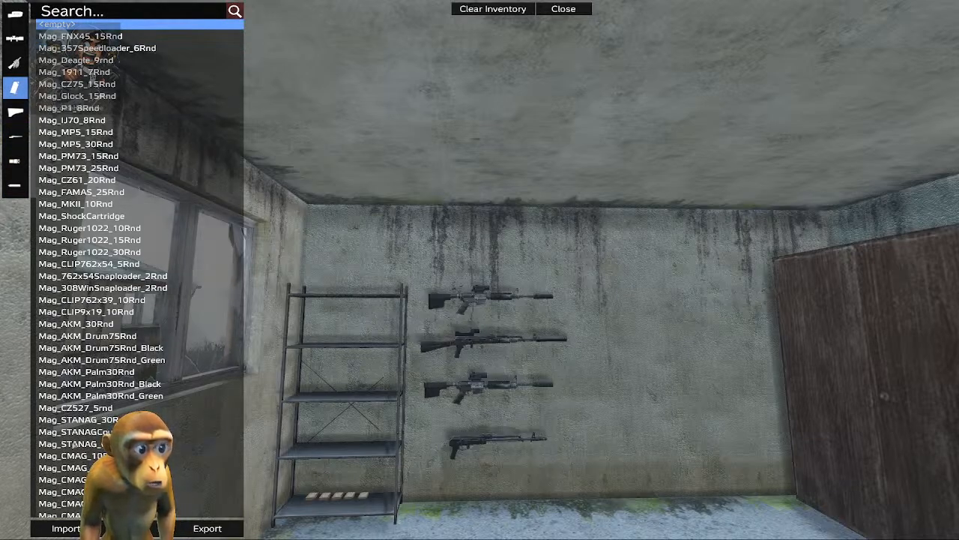
scroll(60, 275, down, 4)
scroll(112, 270, down, 4)
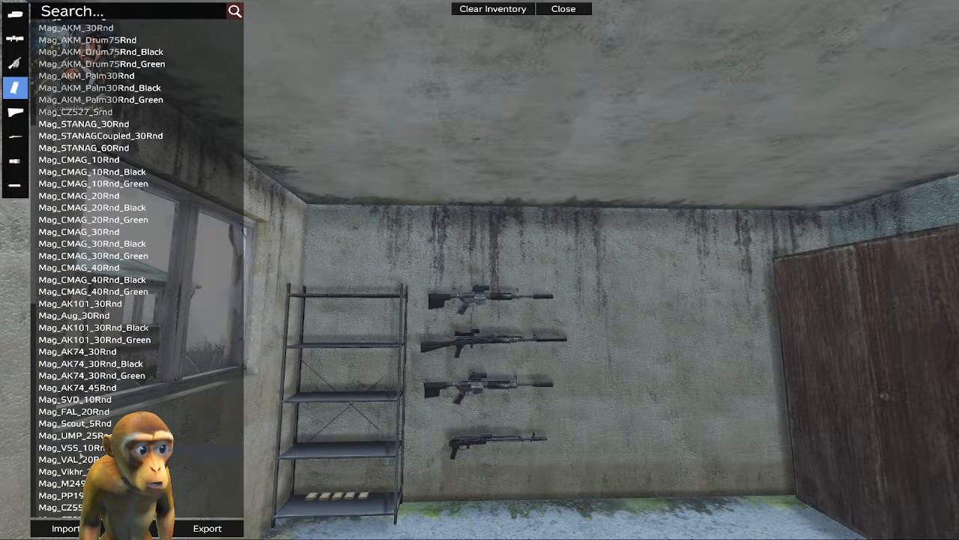
scroll(81, 452, down, 9)
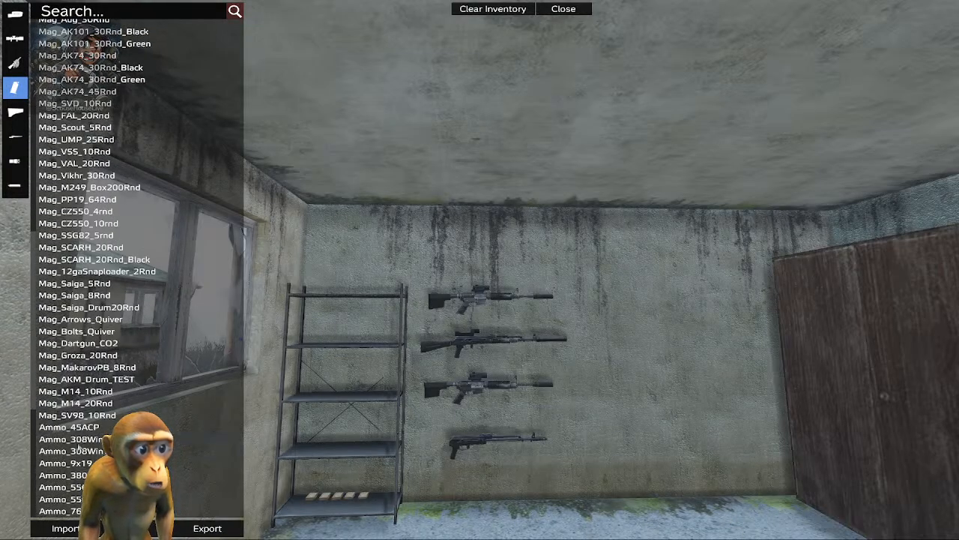
scroll(83, 435, up, 7)
scroll(63, 432, up, 10)
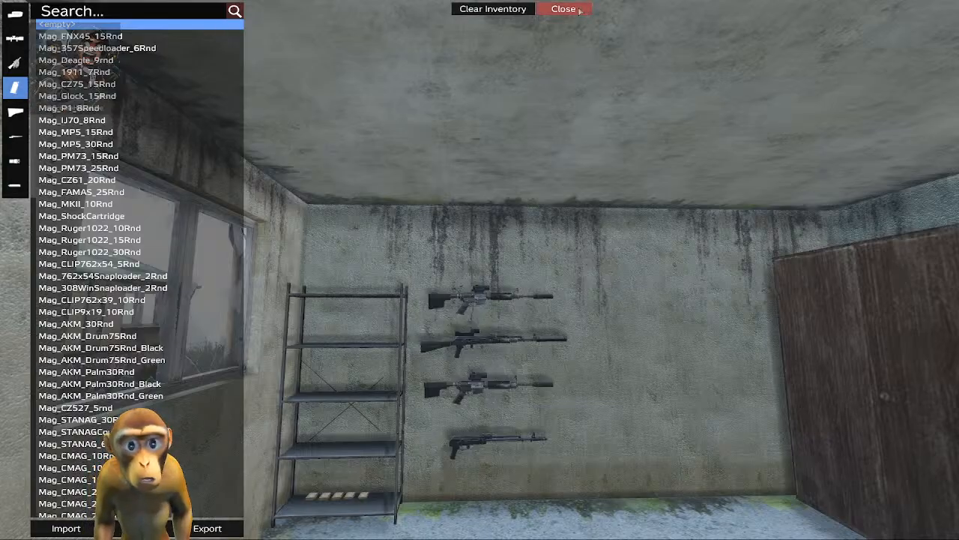
click(564, 9)
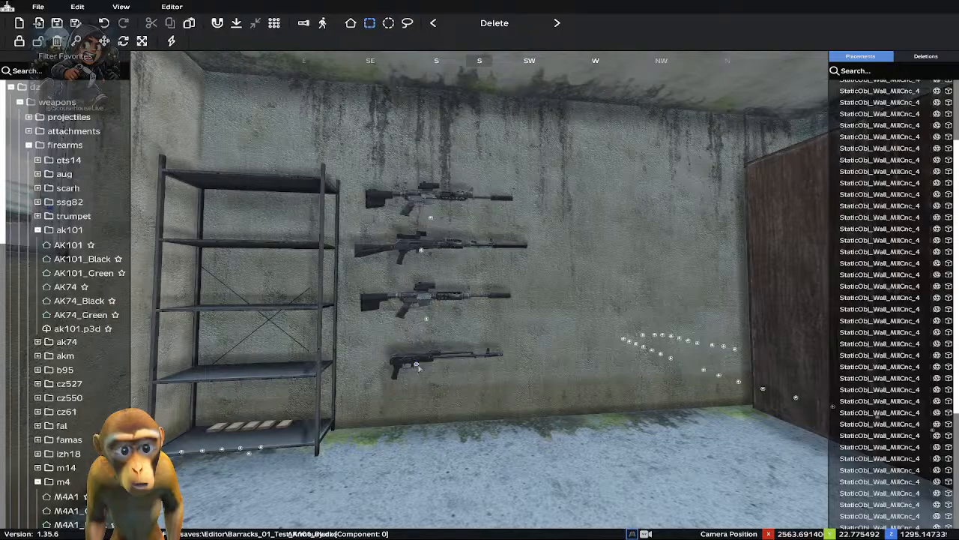
Edit the fourth rifle's inventory, fitting AK_RailHndgrd_Black as its handguard and AK_PlasticBttstck_Black as its buttstock
right_click(418, 366)
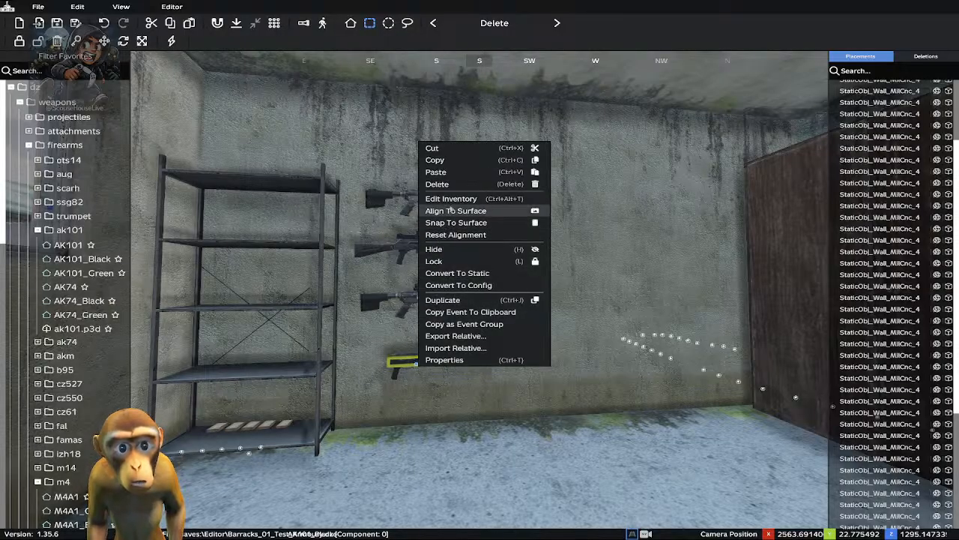
click(451, 198)
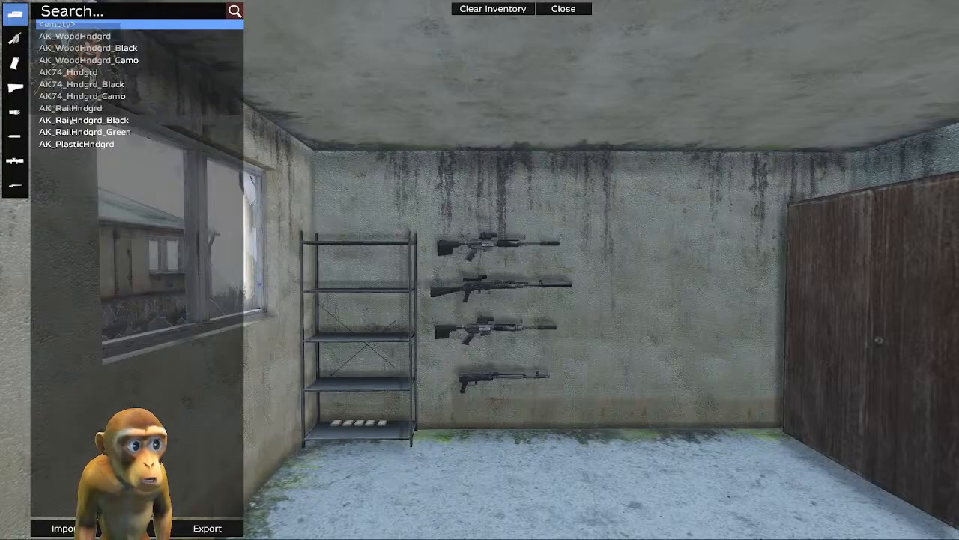
click(70, 121)
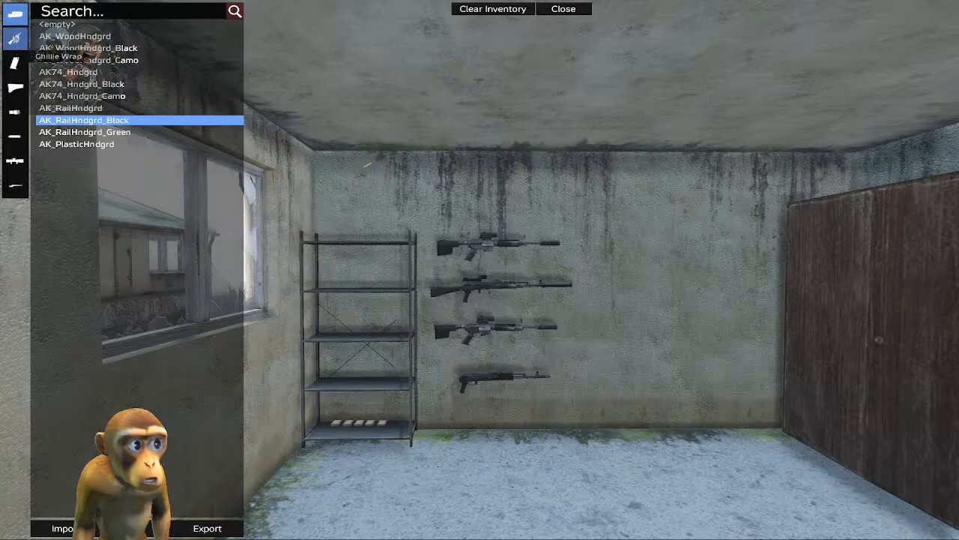
click(15, 88)
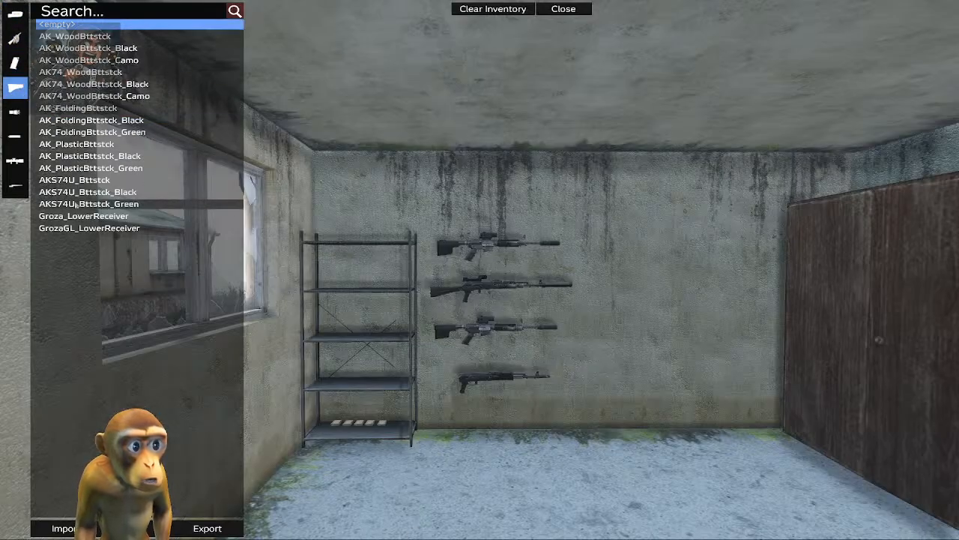
click(78, 204)
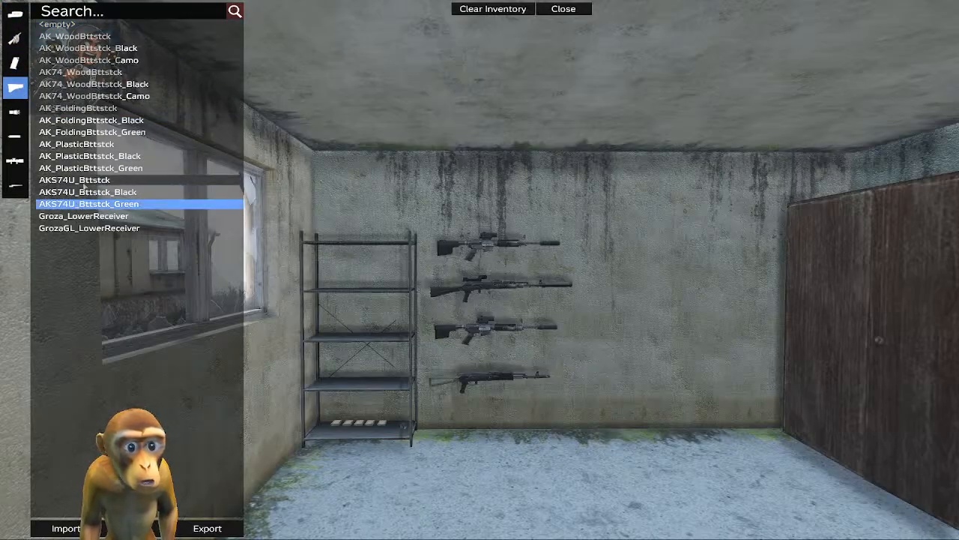
click(84, 180)
click(84, 156)
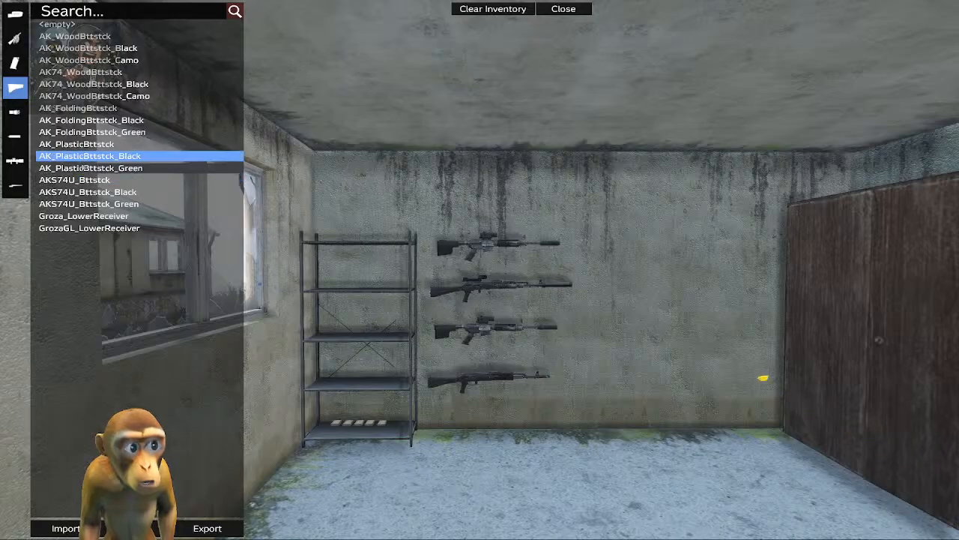
Fit the fourth rifle with a UniversalLight powered by a Battery9V
click(15, 111)
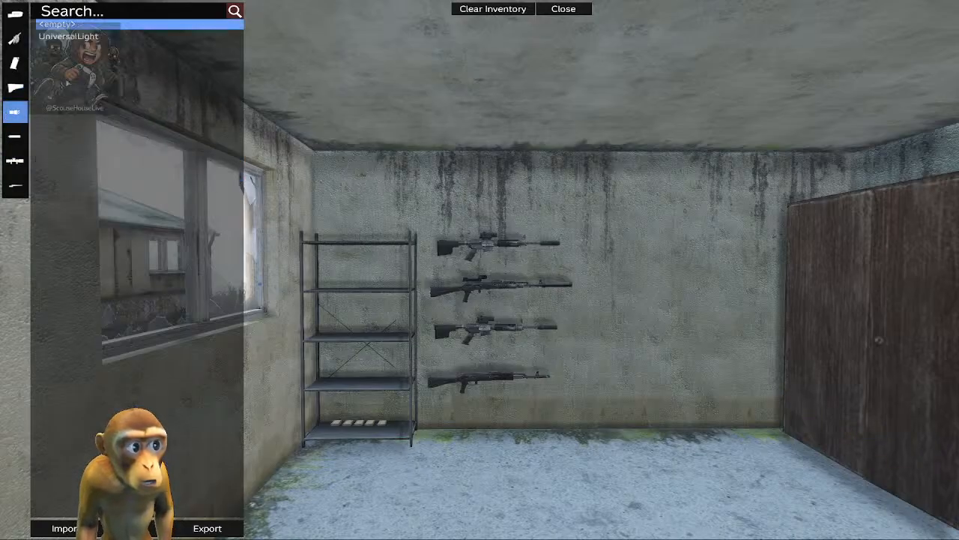
click(76, 37)
click(808, 36)
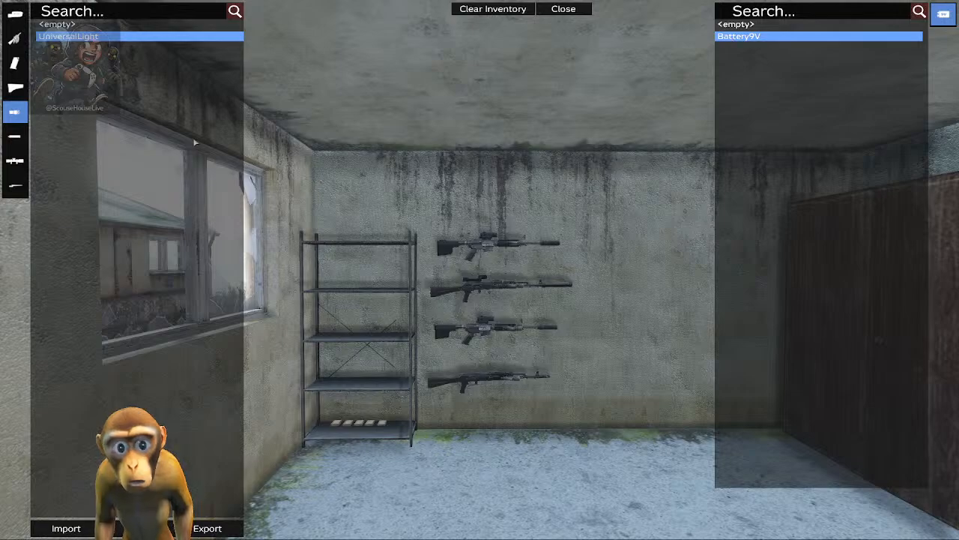
Try the Groza barrels and ImprovisedSuppressor on the fourth rifle's muzzle and fit AK_Suppressor
click(21, 138)
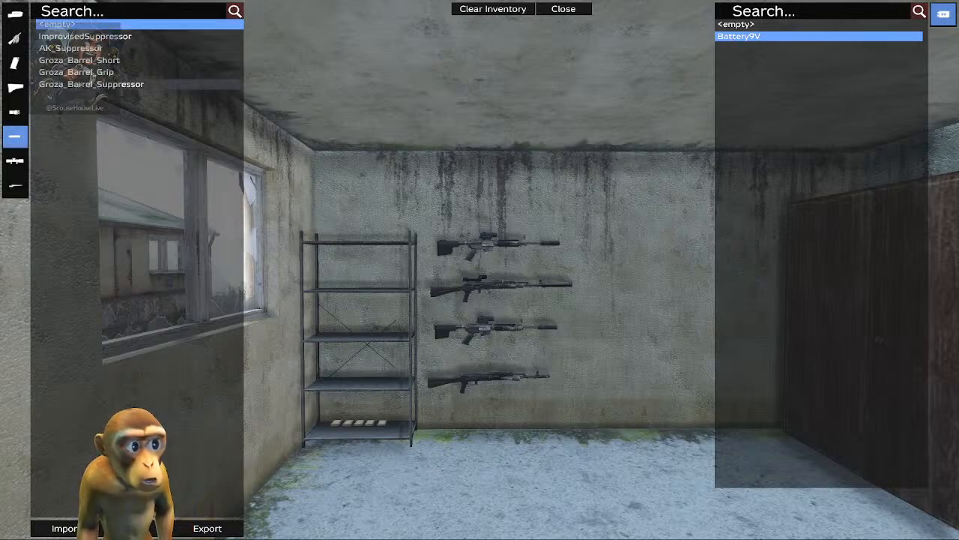
click(77, 84)
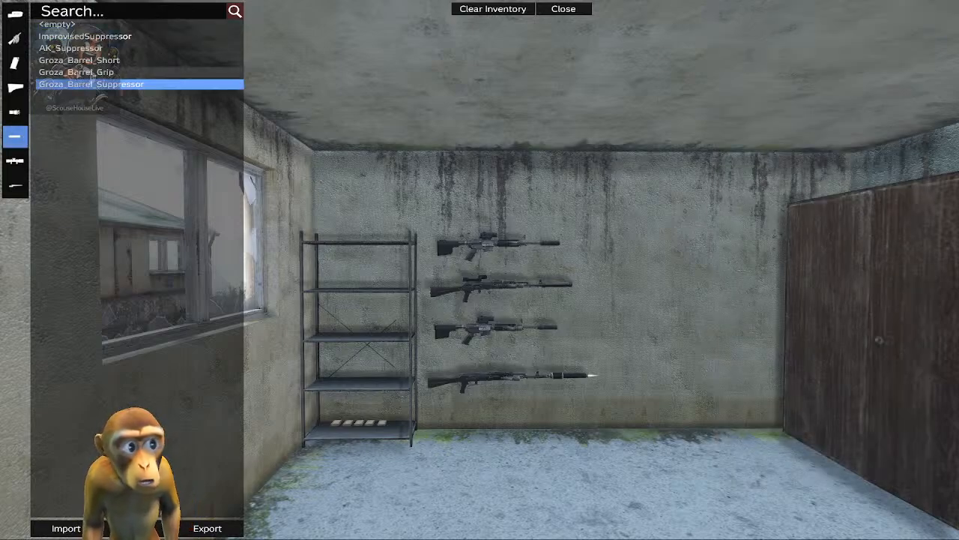
click(78, 72)
click(78, 60)
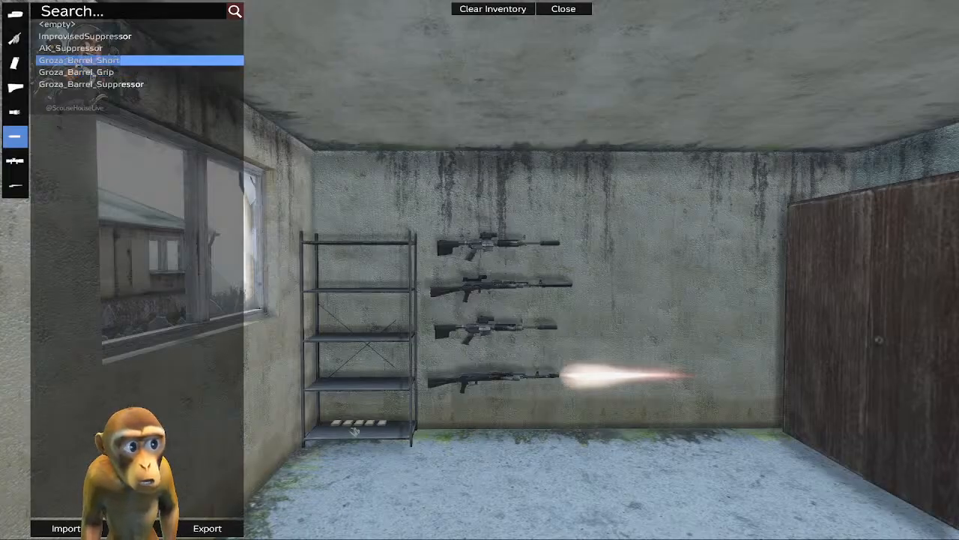
click(78, 48)
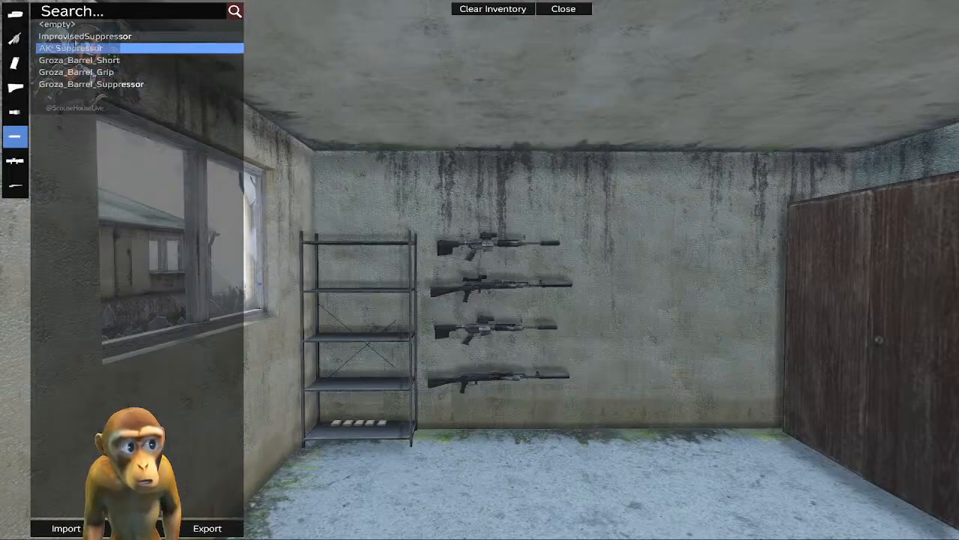
click(77, 36)
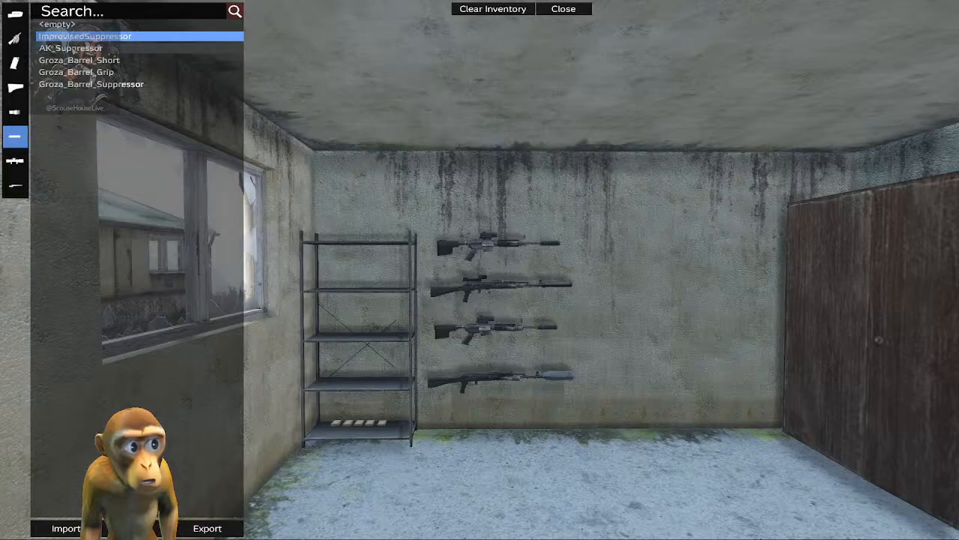
click(78, 48)
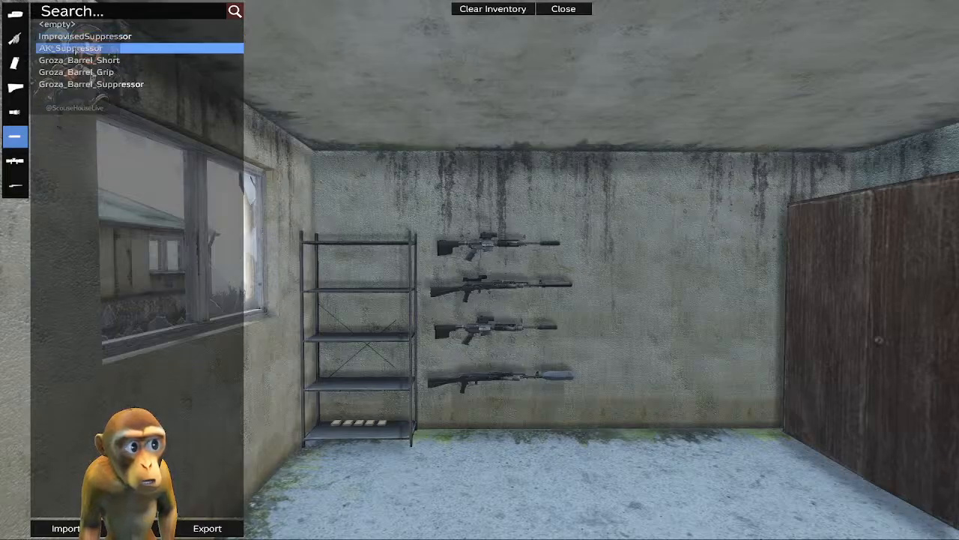
Fit KobraOptic with a Battery9V as the fourth rifle's optic
click(15, 161)
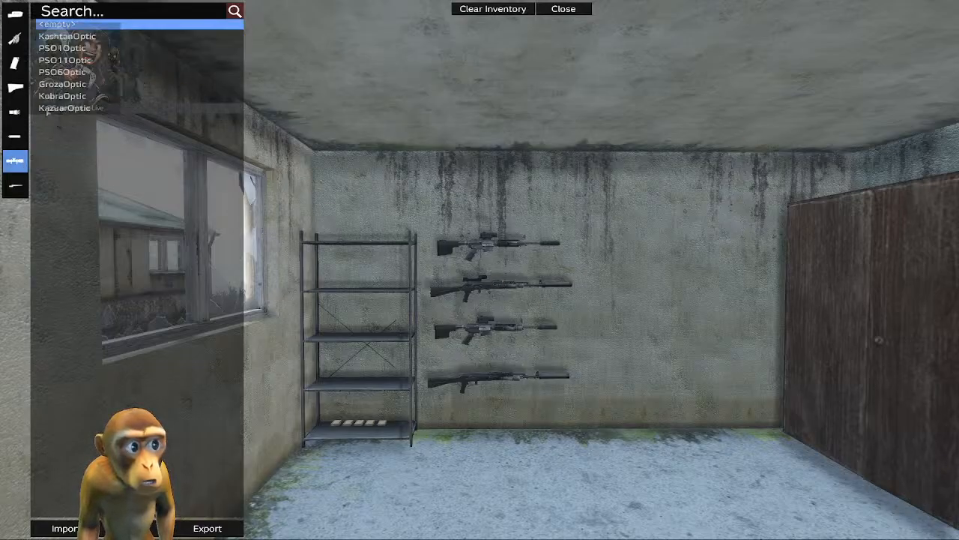
click(67, 108)
click(61, 98)
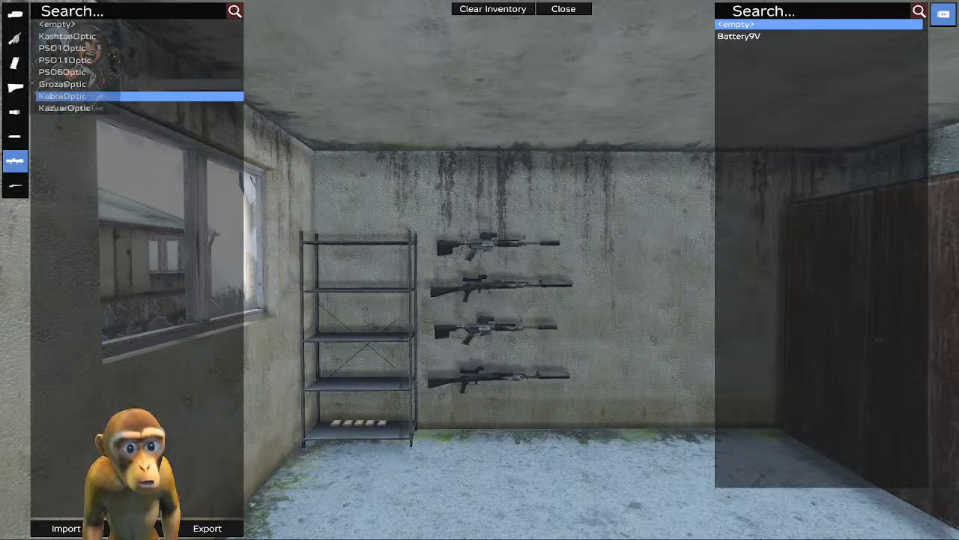
click(753, 38)
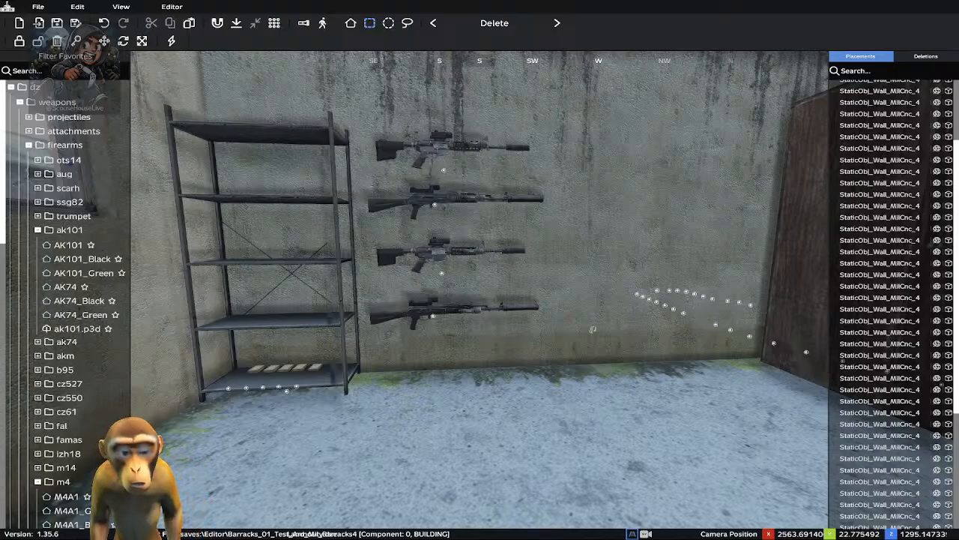
Nudge the top M4A1_Black rifle in and out from the wall to set its depth against the surface
right_drag(593, 329, 473, 288)
key(d)
key(a)
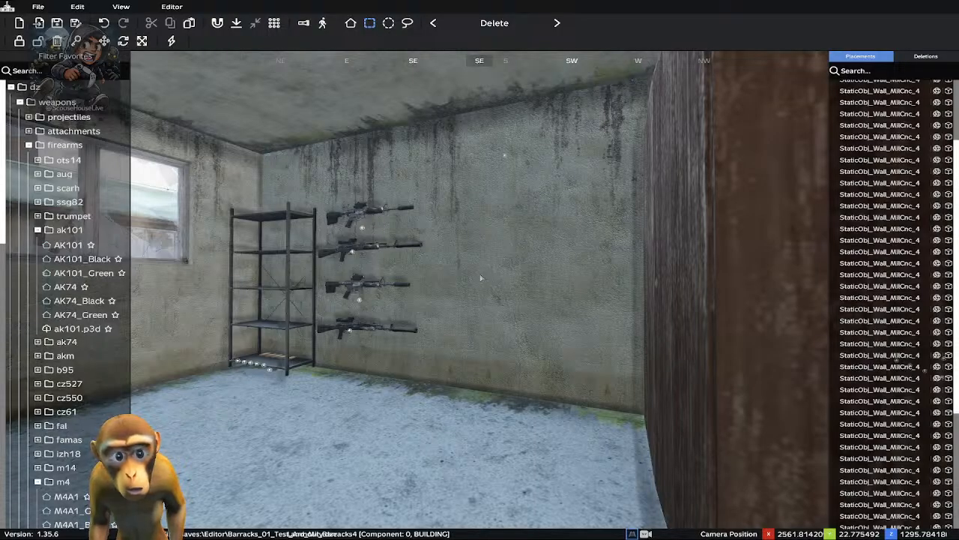
key(w)
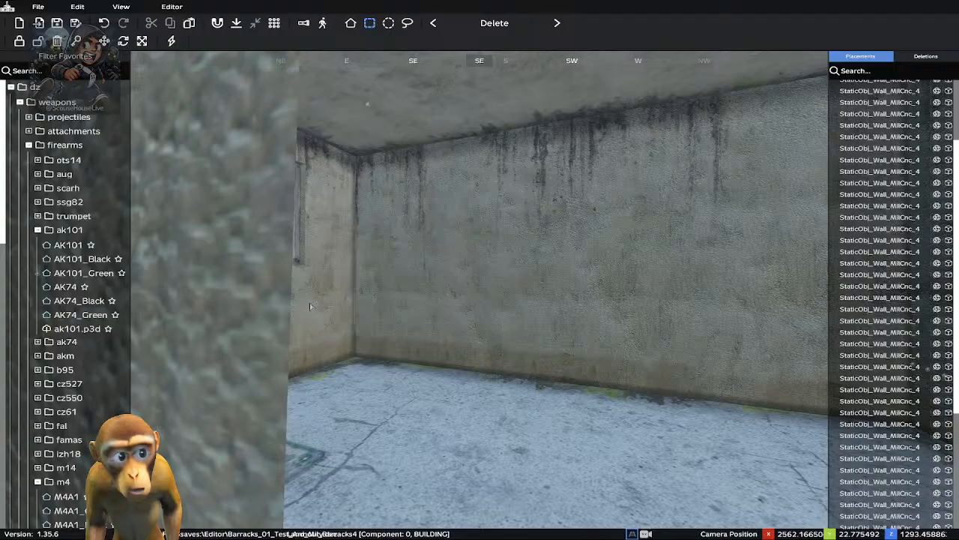
right_drag(511, 298, 313, 239)
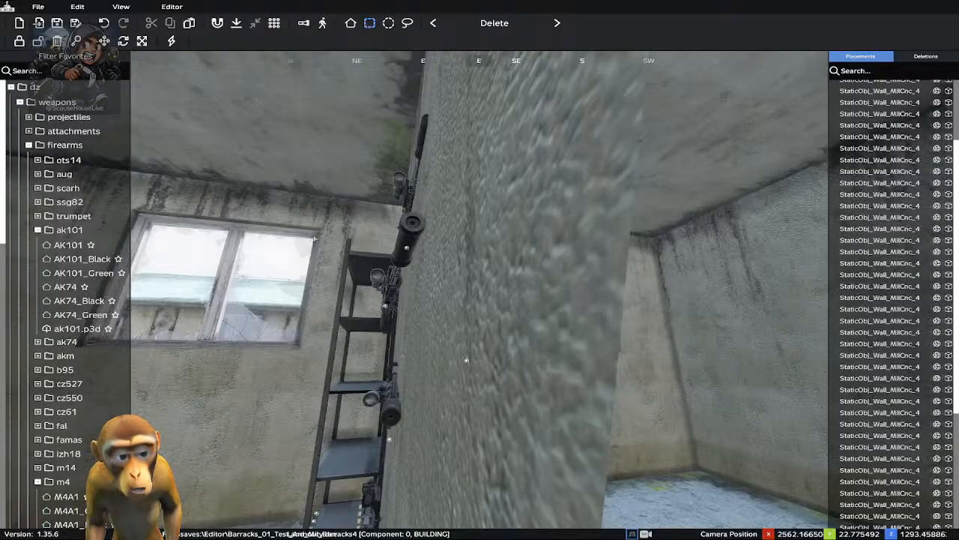
key(a)
right_drag(392, 234, 491, 231)
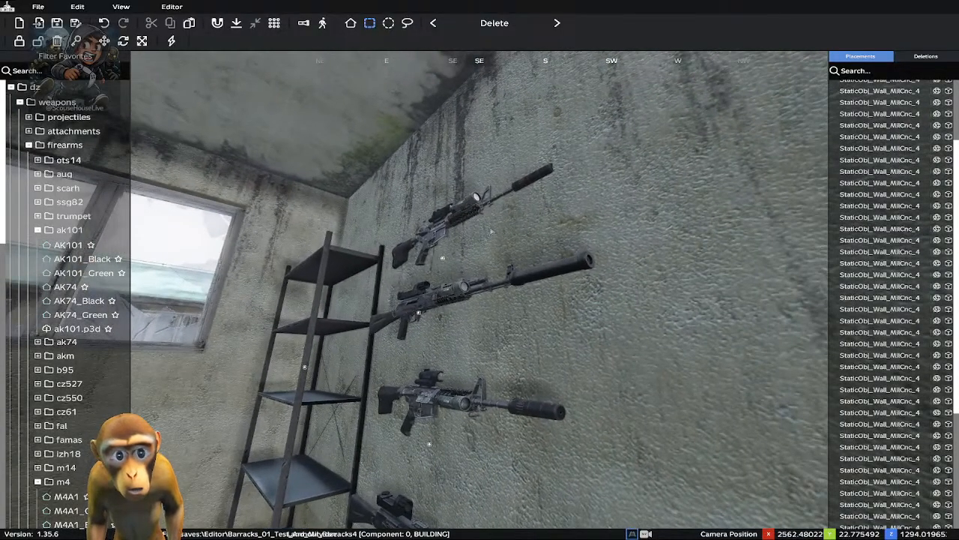
click(442, 261)
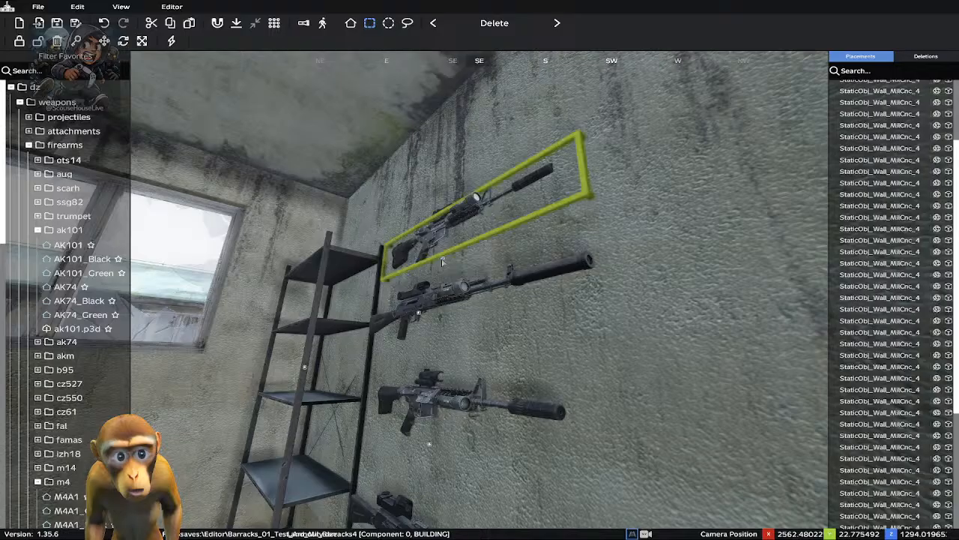
key(Left)
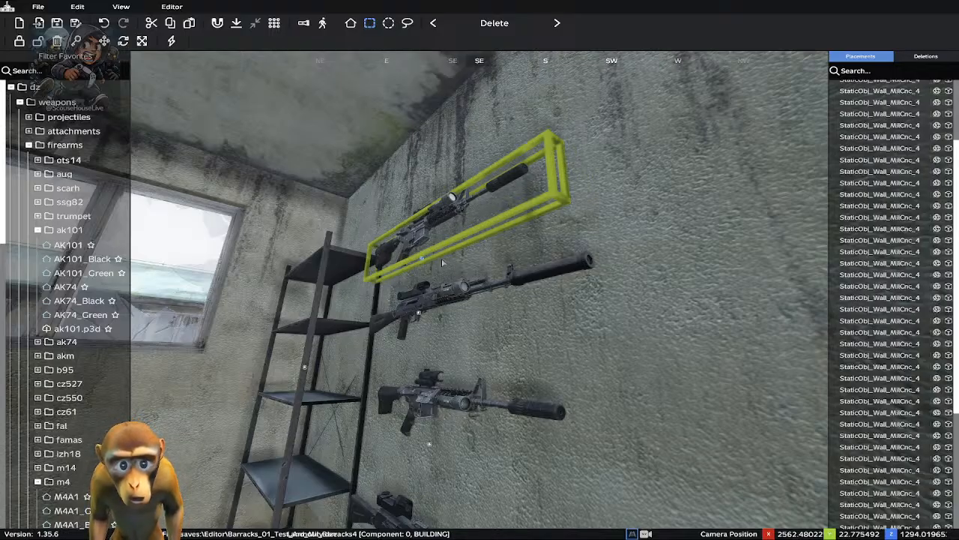
key(Right)
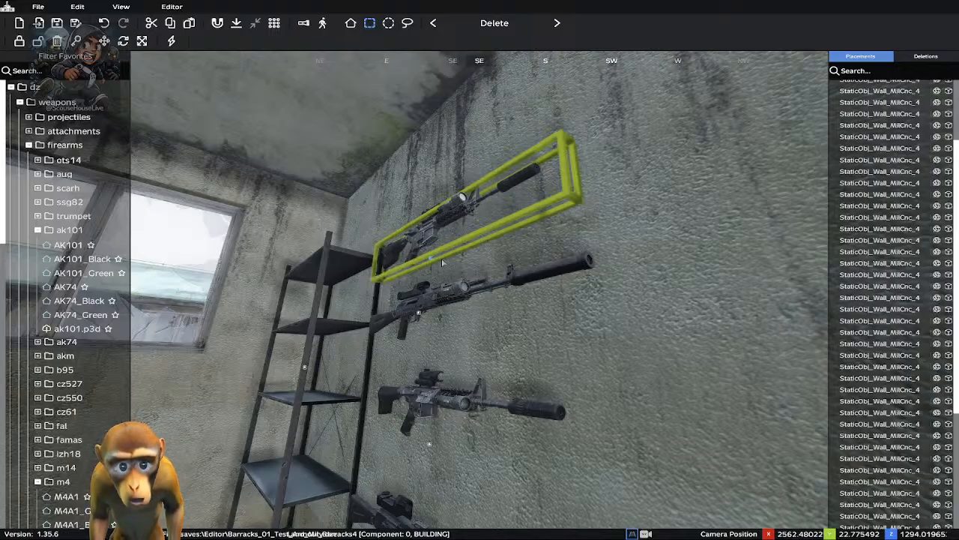
key(Right)
key(Left)
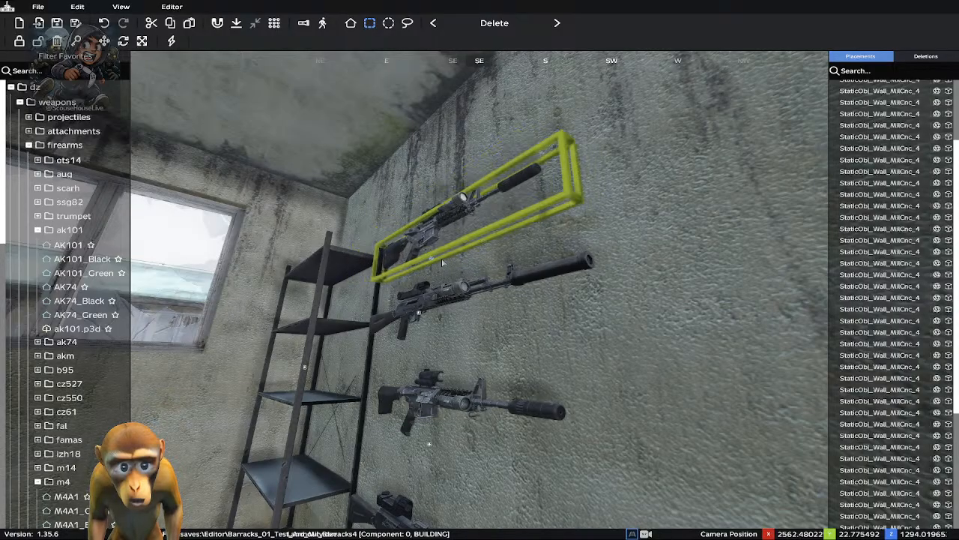
key(Right)
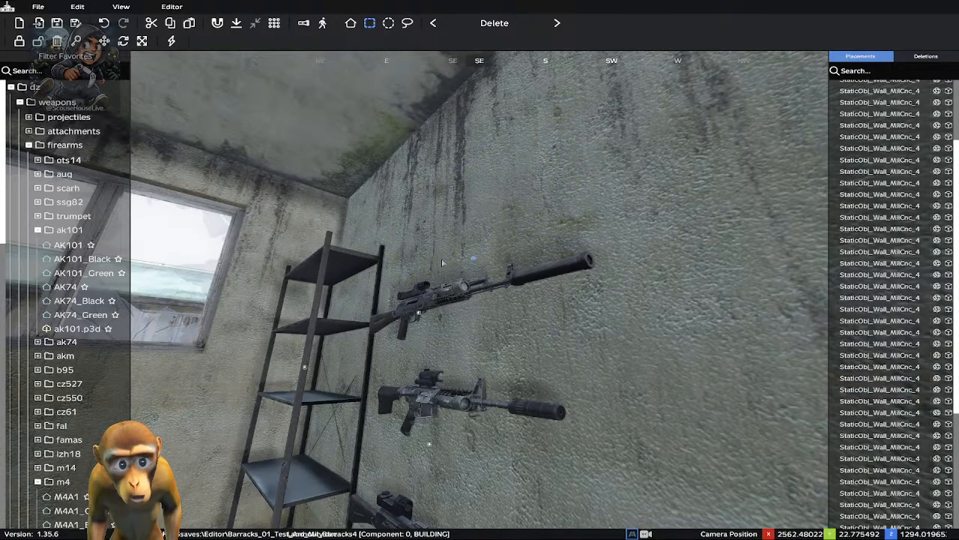
key(Left)
key(Right)
key(Left)
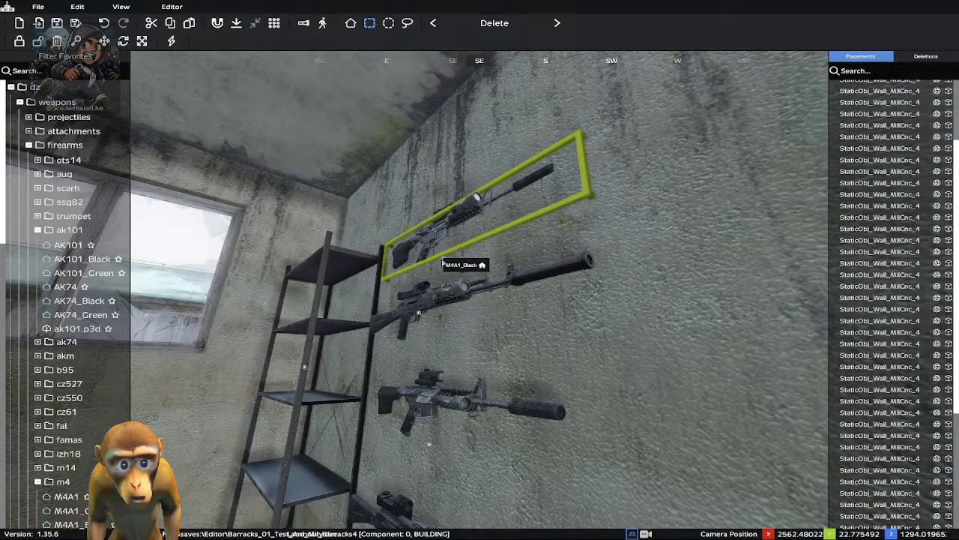
Adjust the top rifle's rotation slightly, nudge it back against the wall and deselect it
scroll(442, 262, up, 2)
scroll(442, 262, down, 2)
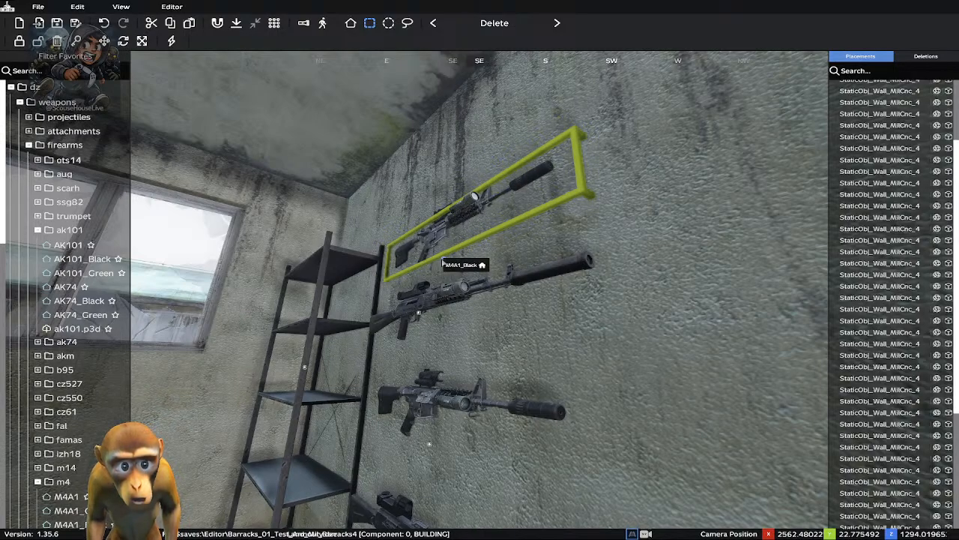
key(Left)
key(Right)
key(Left)
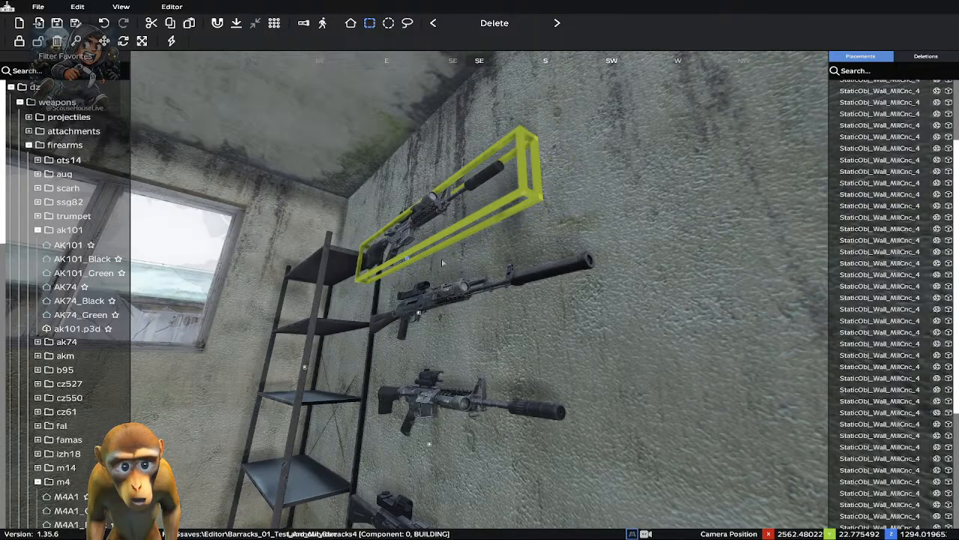
key(Right)
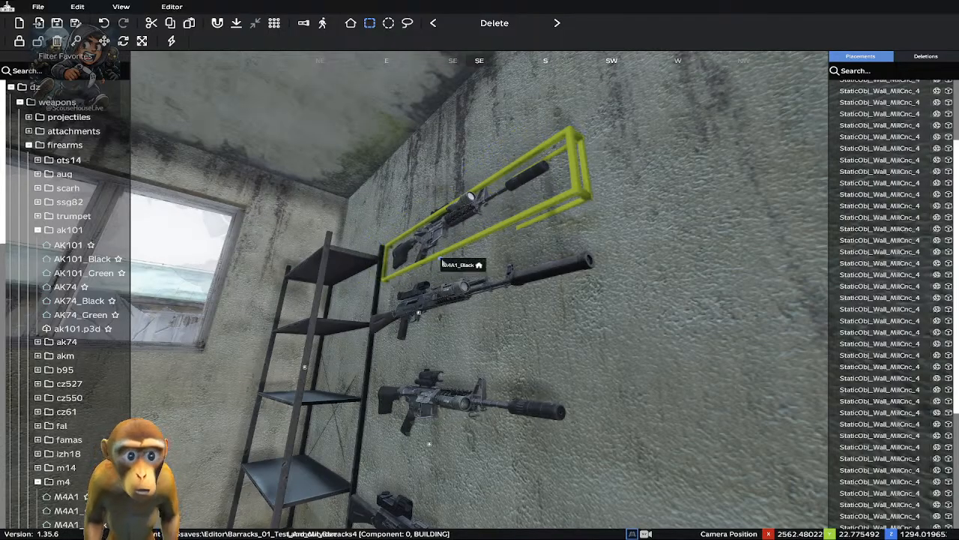
click(823, 348)
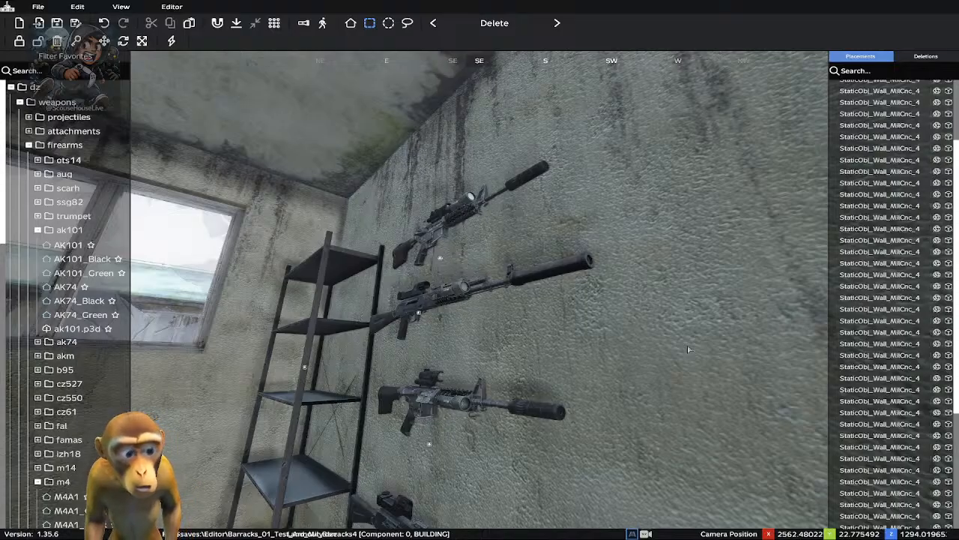
Nudge the bottom rifle's placement on the wall and rotate it so its muzzle angles downward
key(a)
right_drag(688, 348, 564, 397)
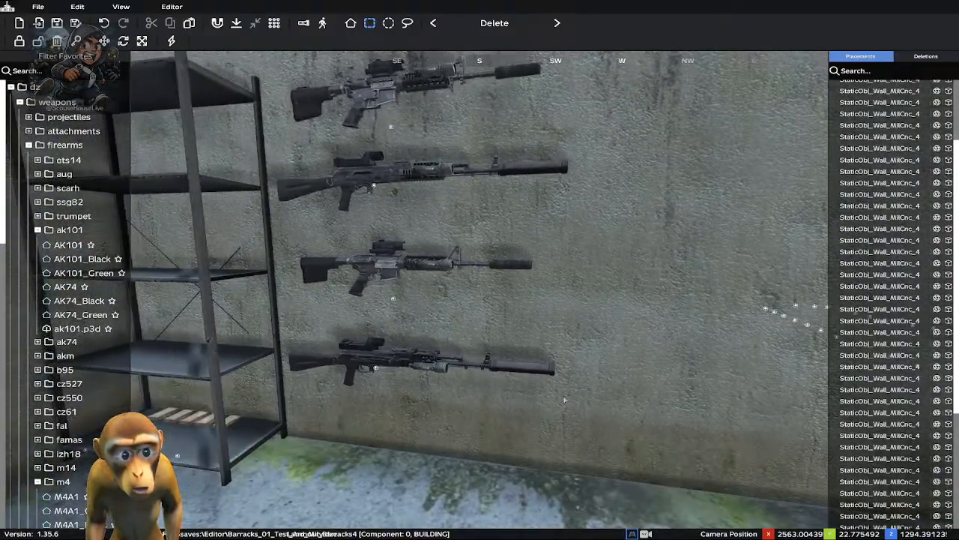
right_drag(675, 455, 563, 330)
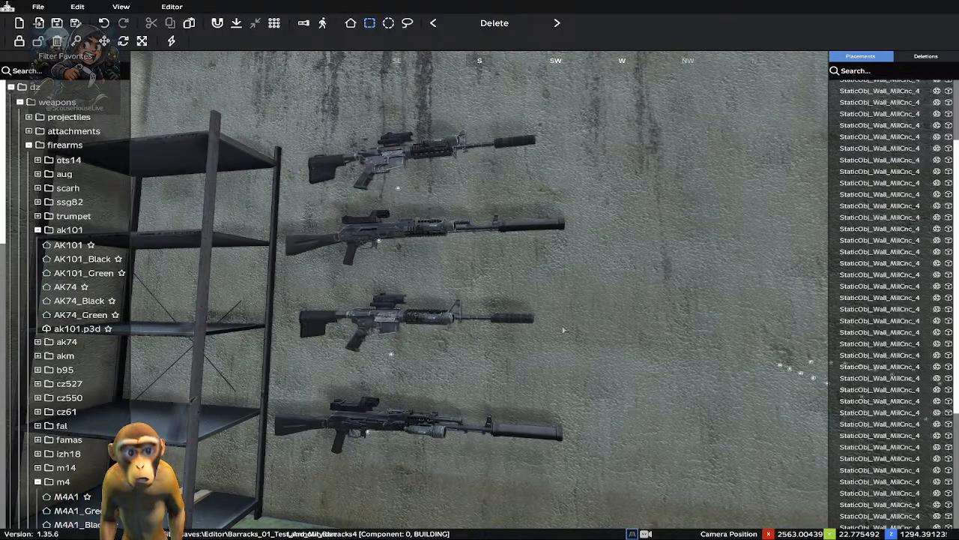
click(376, 433)
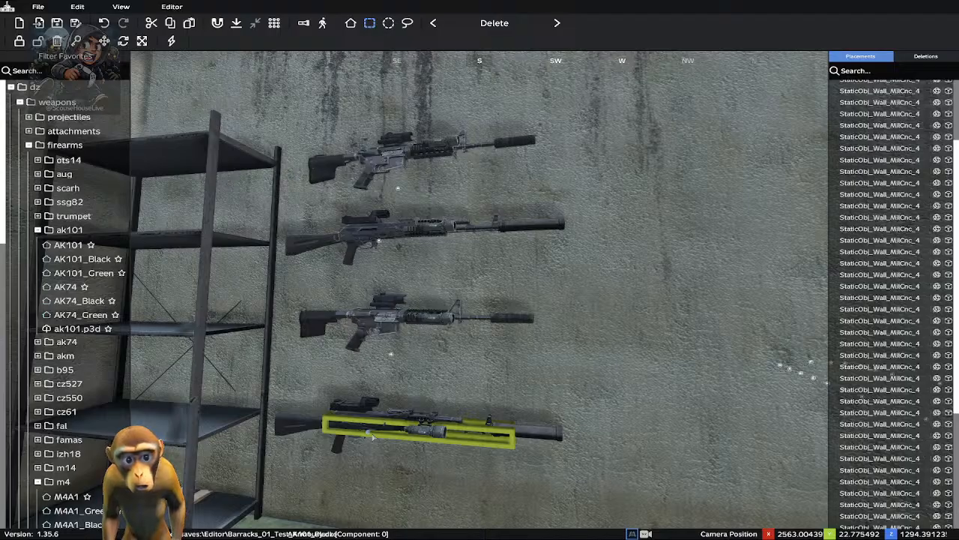
key(Right)
key(Left)
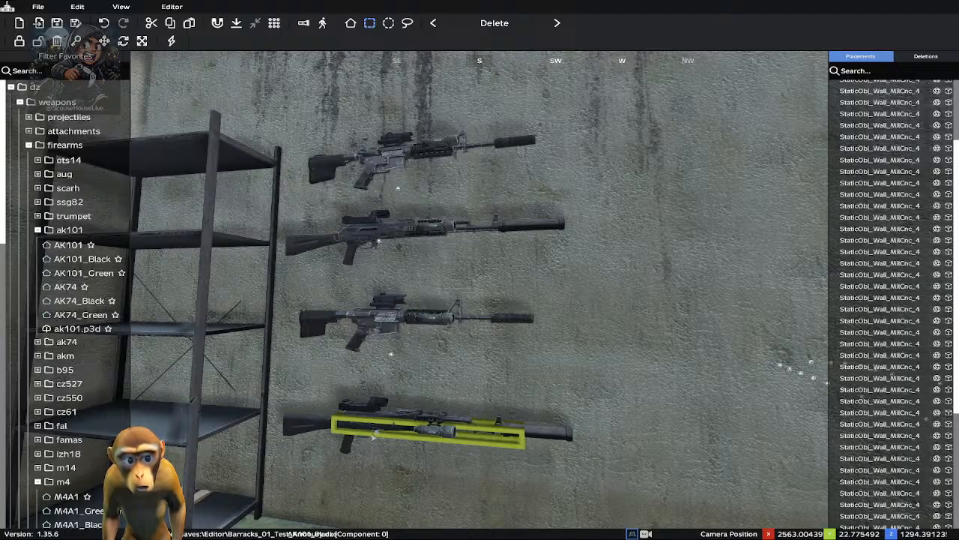
scroll(373, 436, down, 2)
scroll(373, 436, up, 2)
scroll(373, 437, down, 1)
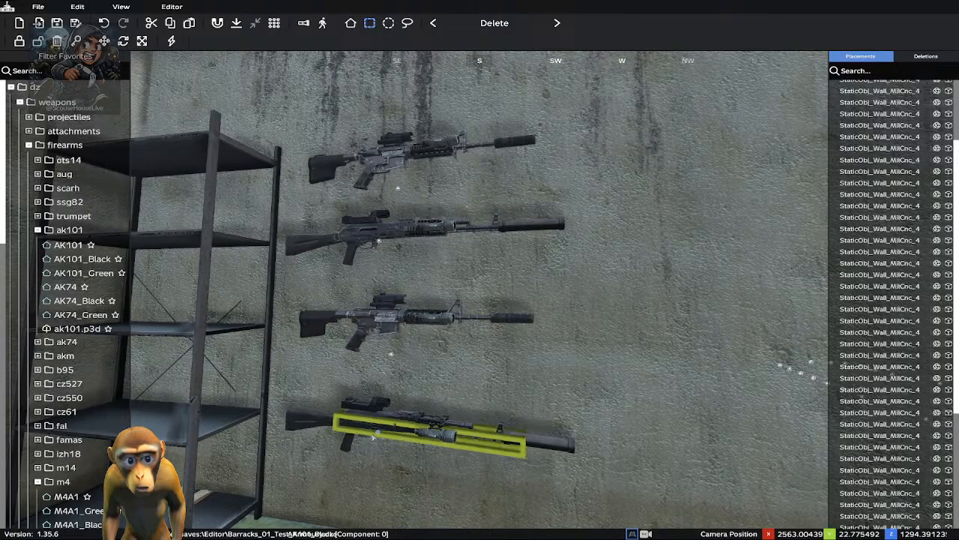
scroll(373, 437, down, 2)
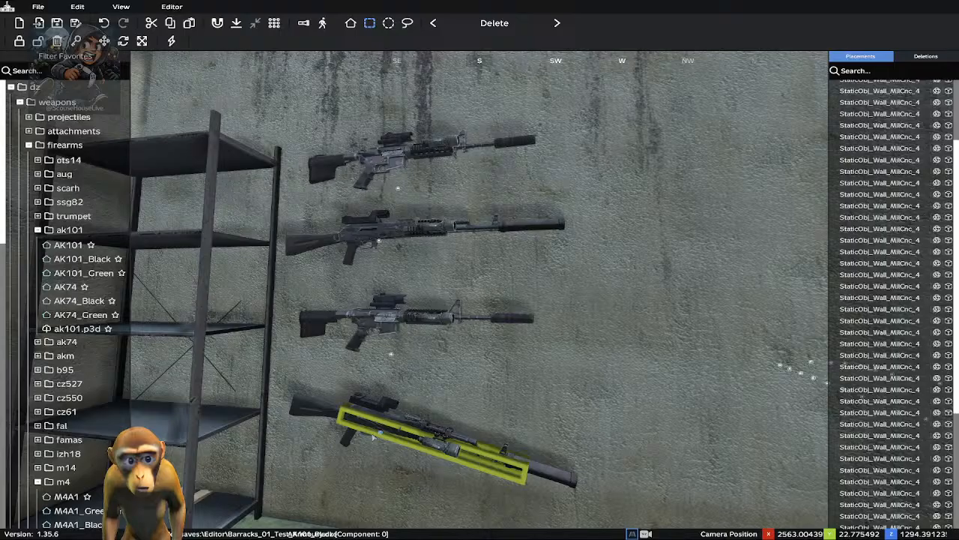
Rotate the third rifle and the second rifle from the top so their muzzles also angle downward
click(390, 358)
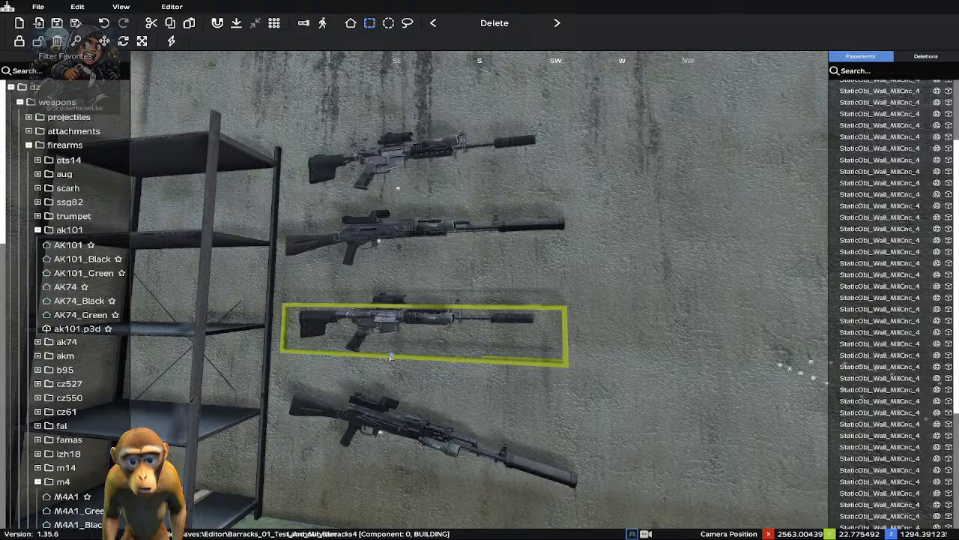
scroll(391, 357, down, 1)
scroll(390, 357, down, 1)
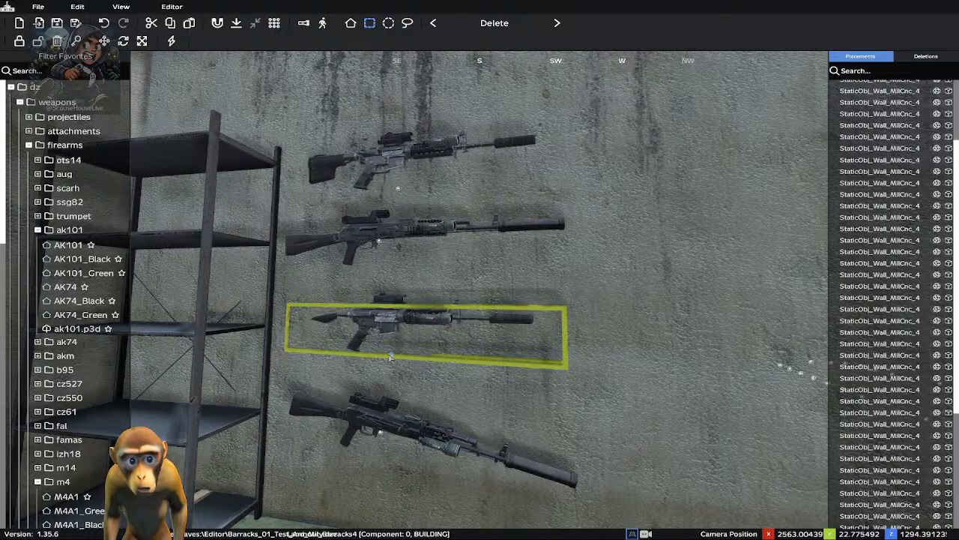
scroll(391, 357, down, 2)
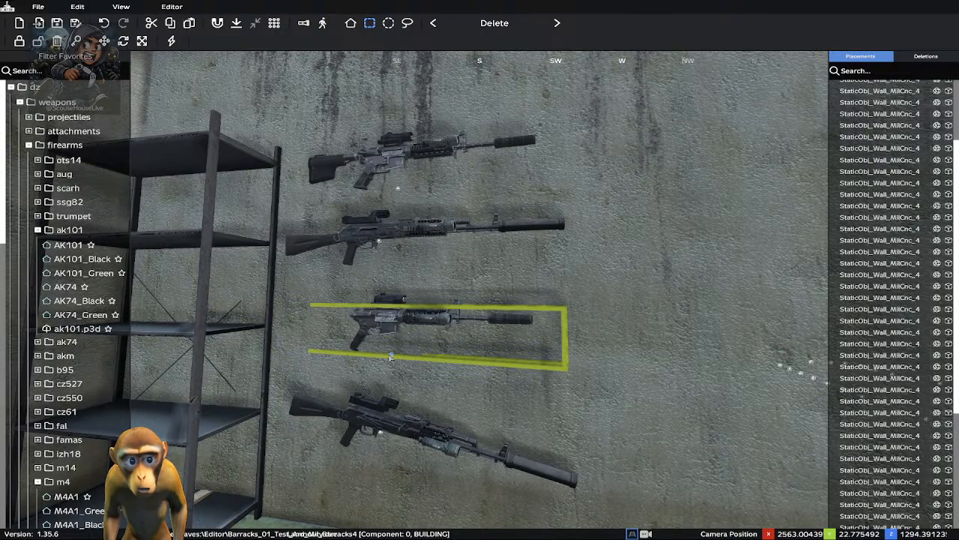
scroll(390, 356, up, 1)
shift+scroll(391, 357, up, 2)
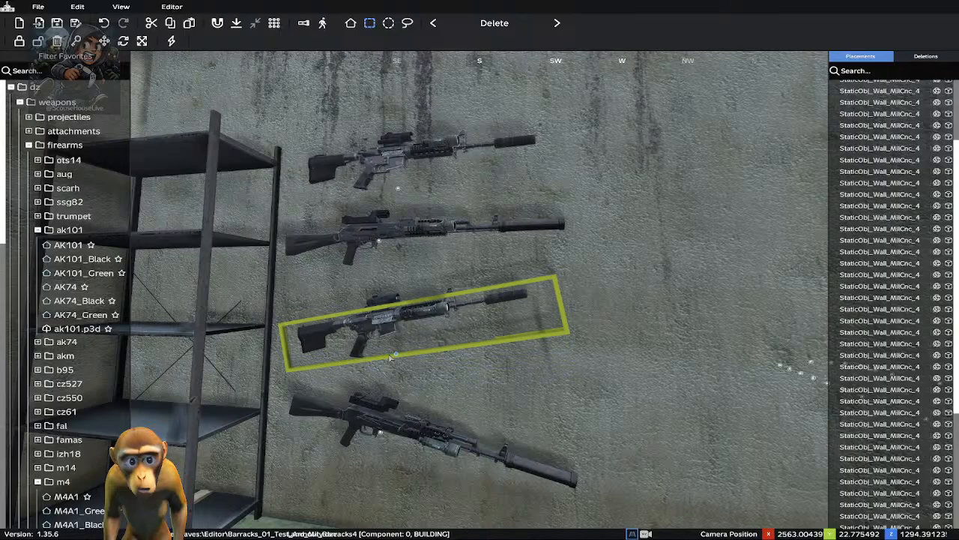
shift+scroll(390, 357, down, 2)
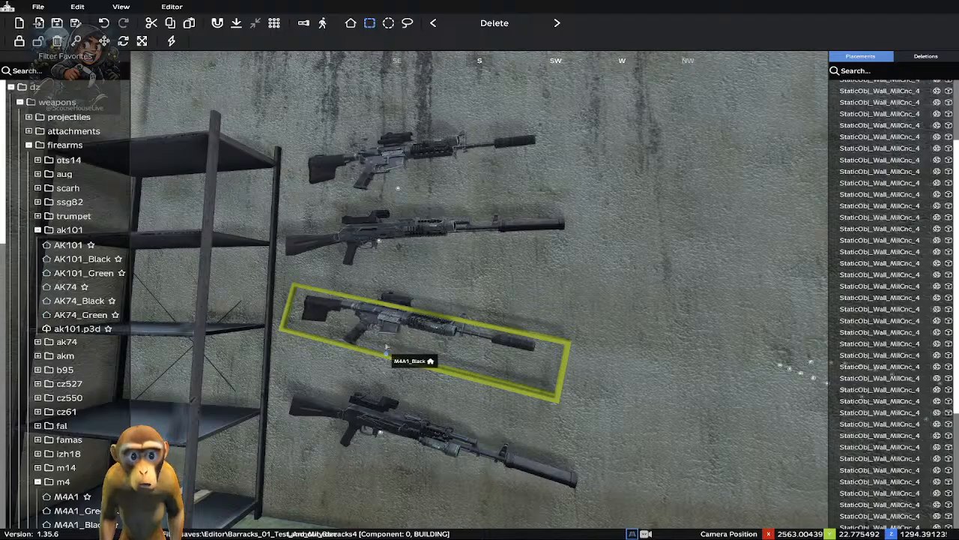
click(380, 244)
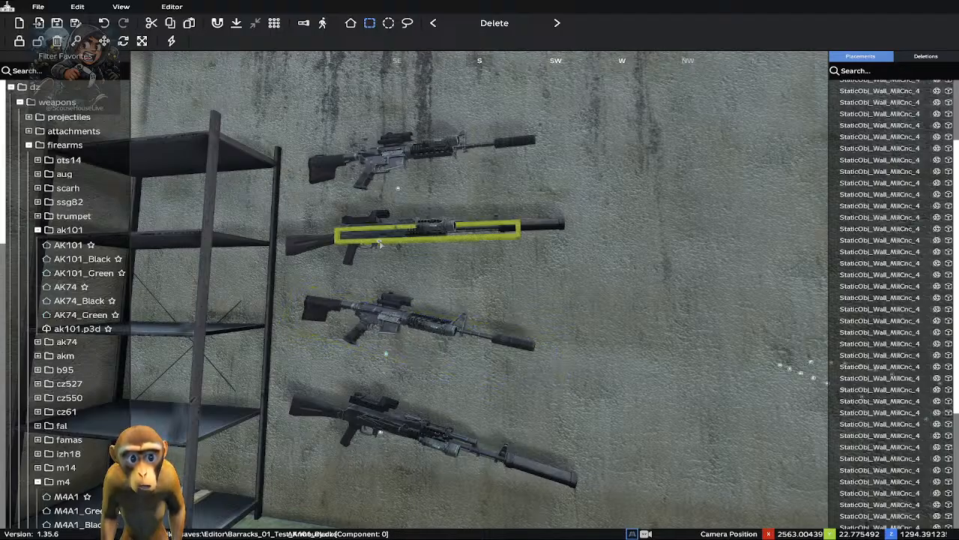
shift+scroll(380, 244, down, 1)
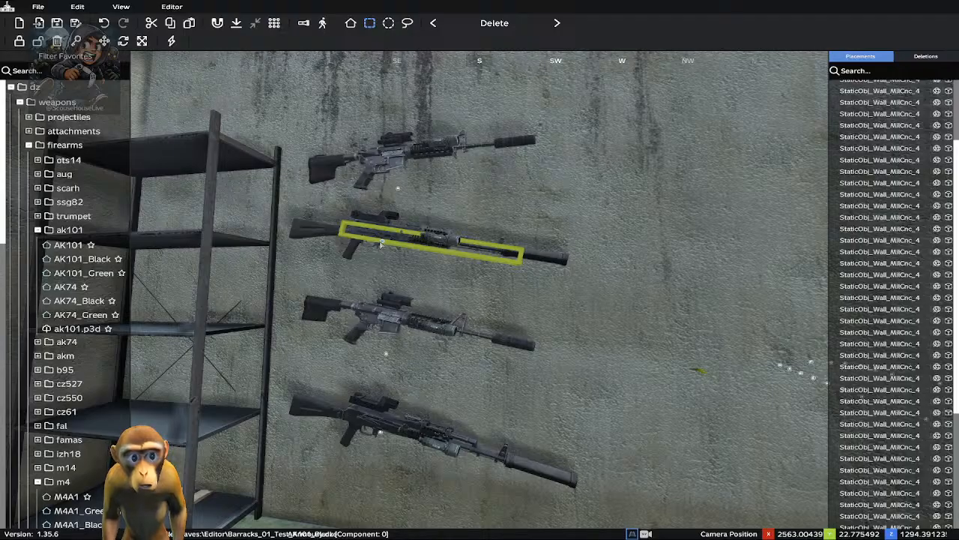
Rotate the top rifle so its muzzle angles slightly downward like the rifle below it
click(398, 190)
shift+scroll(398, 190, down, 2)
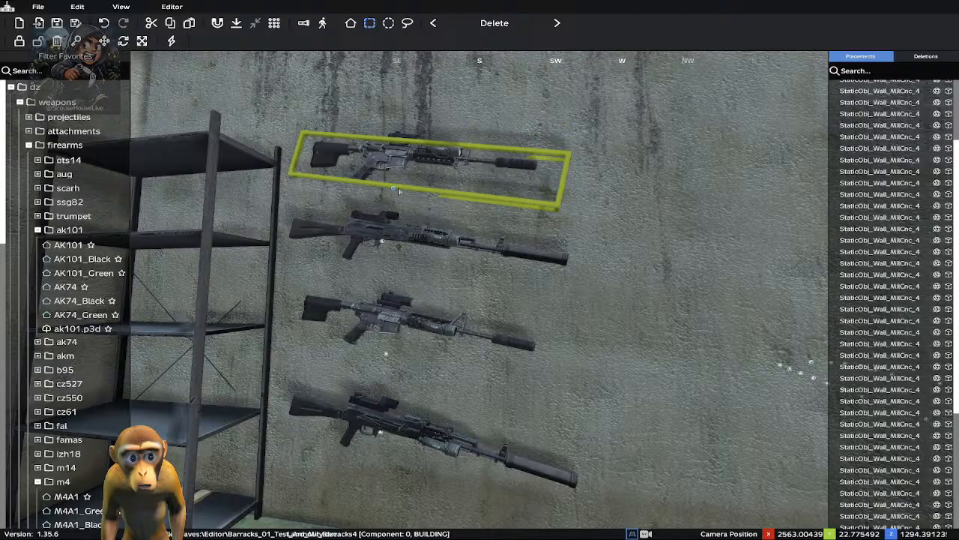
shift+scroll(398, 190, down, 2)
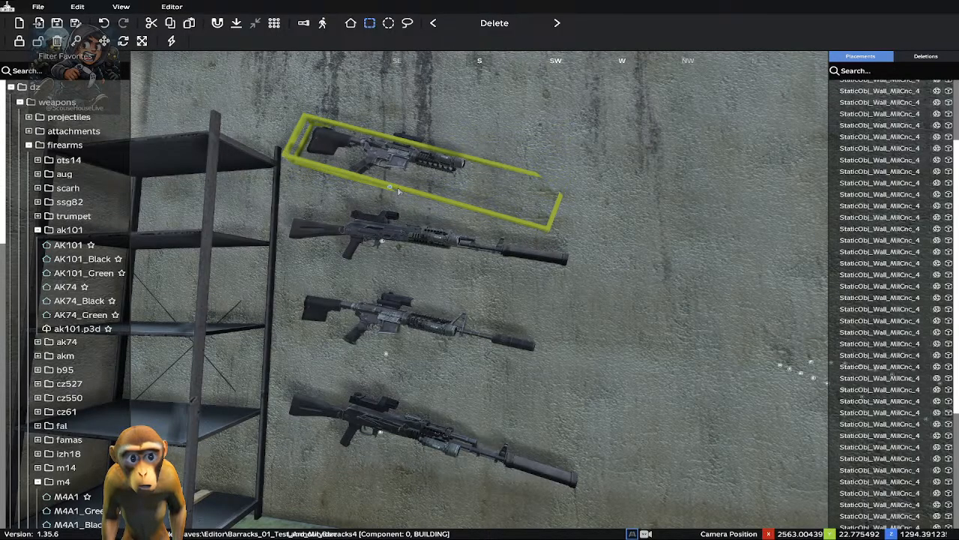
shift+scroll(398, 190, up, 2)
shift+scroll(398, 191, up, 2)
shift+scroll(398, 190, down, 2)
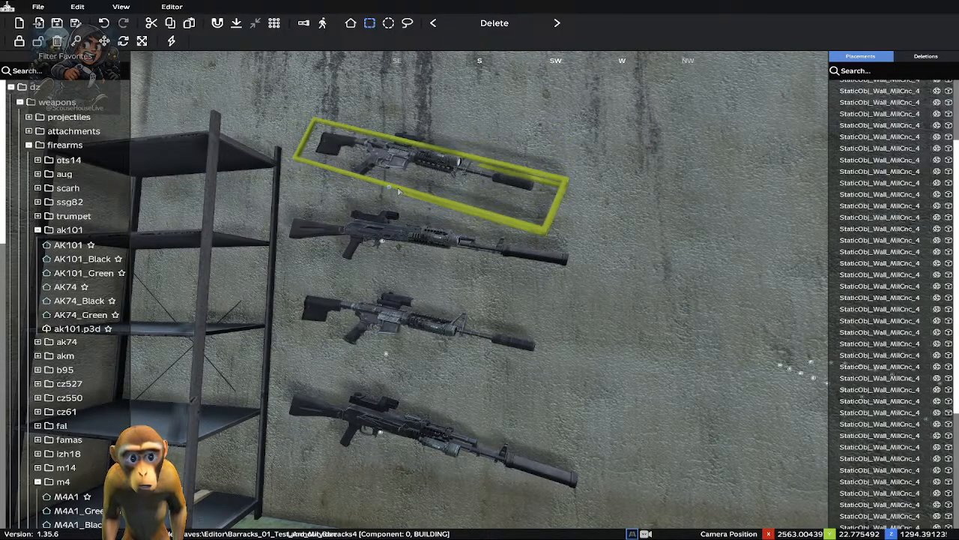
shift+scroll(398, 190, down, 1)
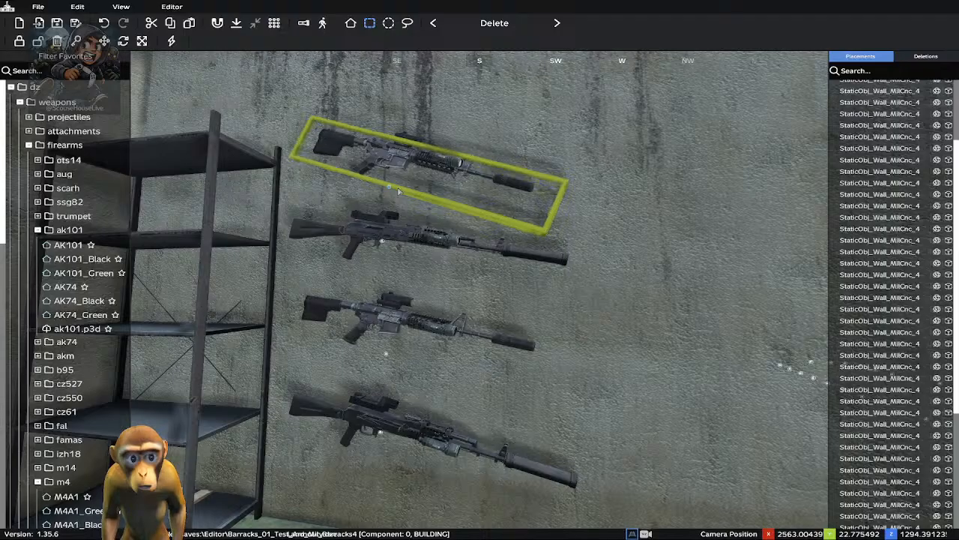
shift+scroll(398, 190, up, 1)
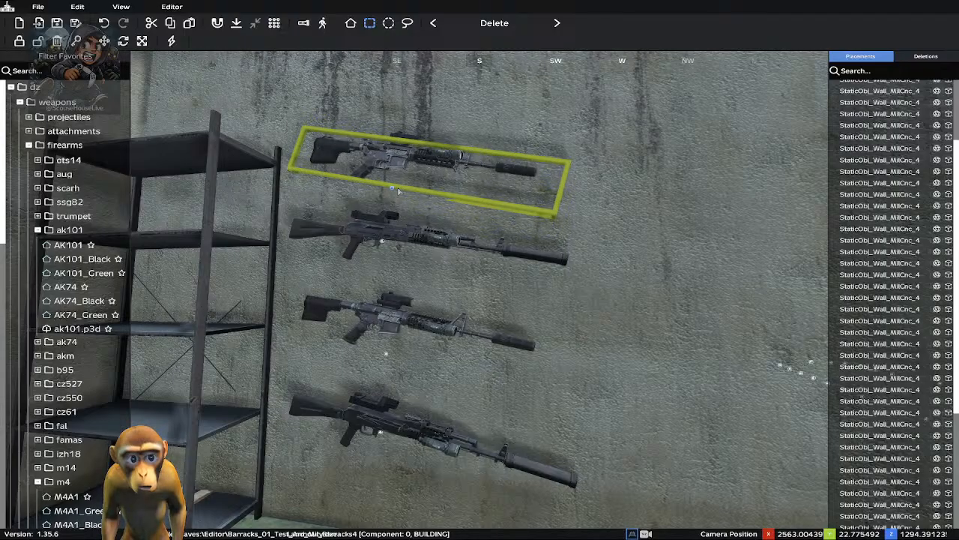
Move the bottom rifle slightly up and toward the shelf, and adjust its rotation to lie parallel to the wall
click(380, 434)
double_click(380, 434)
click(480, 414)
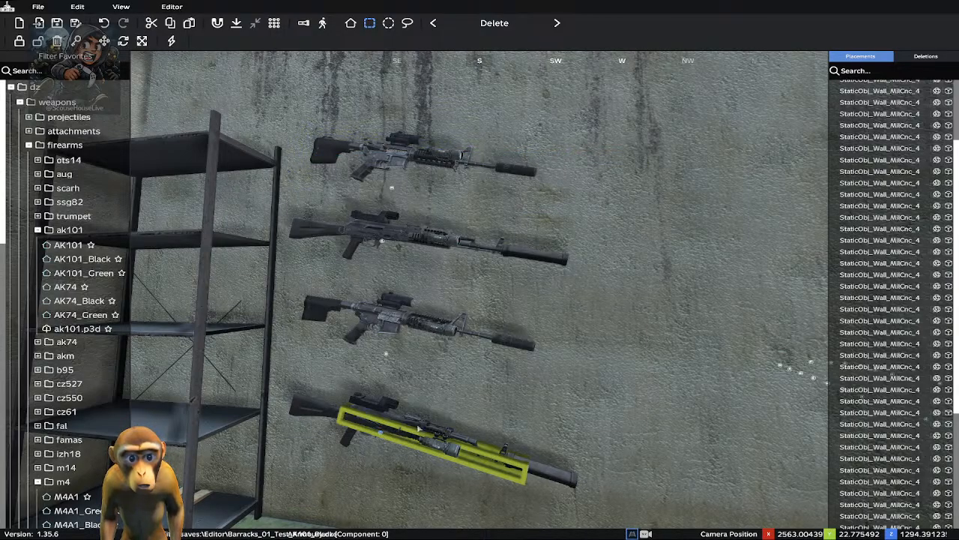
drag(381, 437, 371, 428)
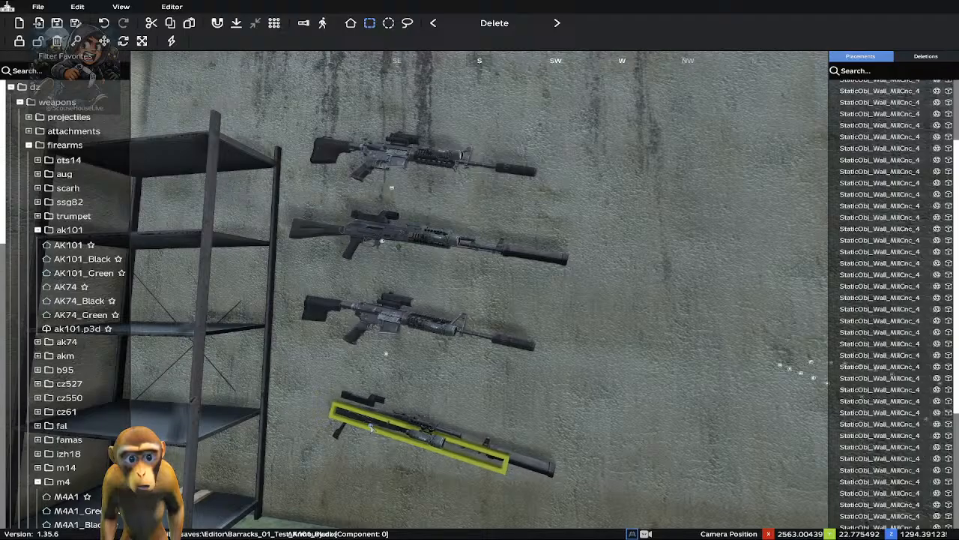
mouse_move(359, 426)
mouse_down()
mouse_move(395, 438)
mouse_move(358, 427)
mouse_up()
scroll(358, 427, down, 2)
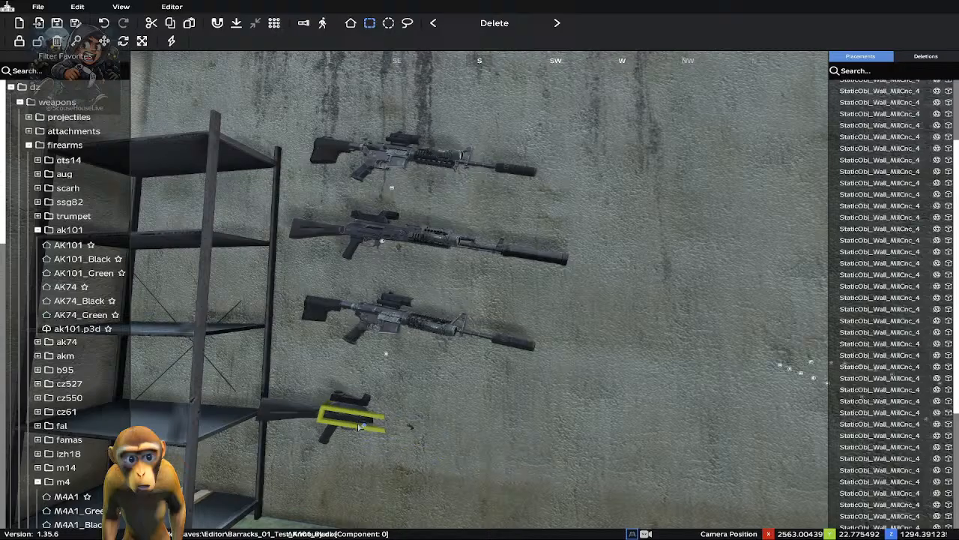
scroll(358, 427, up, 2)
scroll(358, 427, down, 1)
scroll(358, 427, up, 1)
scroll(359, 427, down, 1)
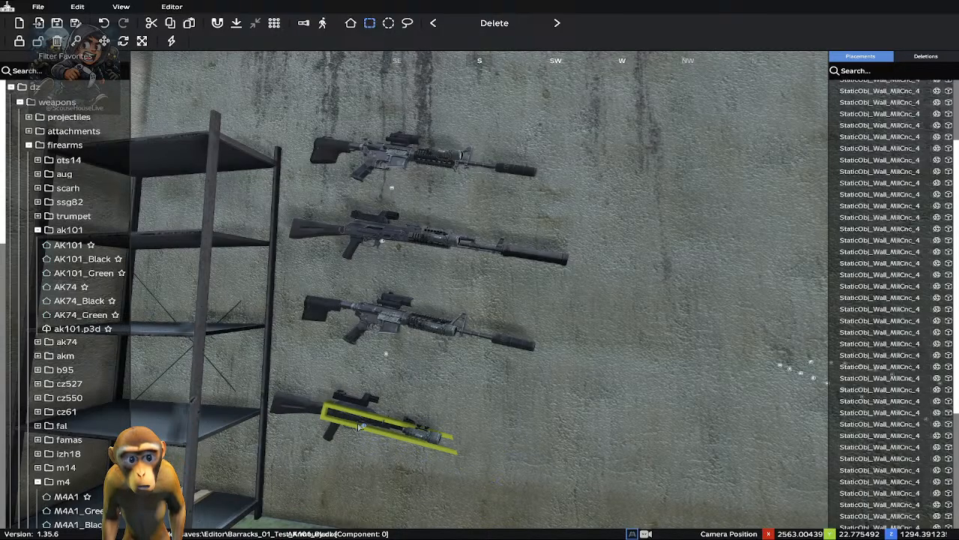
scroll(360, 427, up, 2)
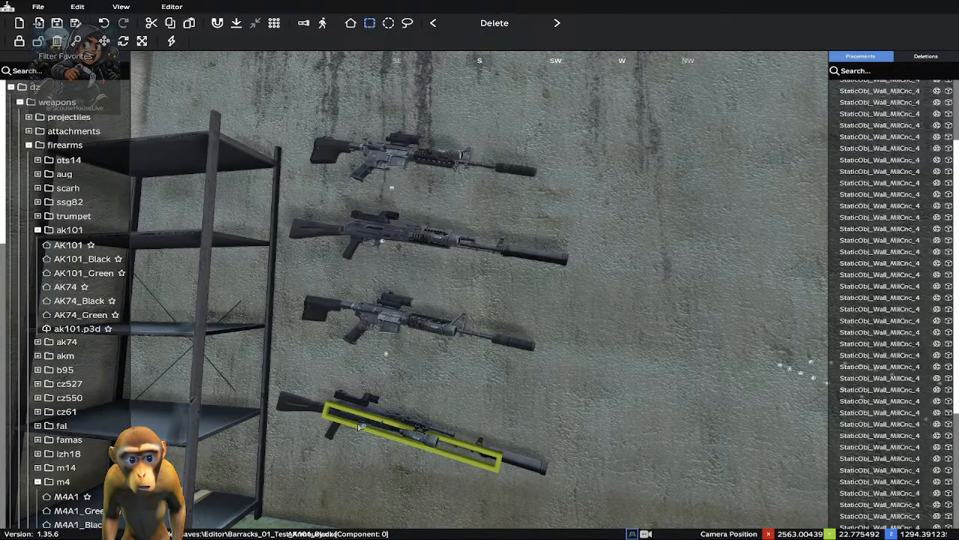
Fine-tune the bottom rifle's tilt and its depth against the wall, keeping its muzzle angled downward, and deselect it
key(Delete)
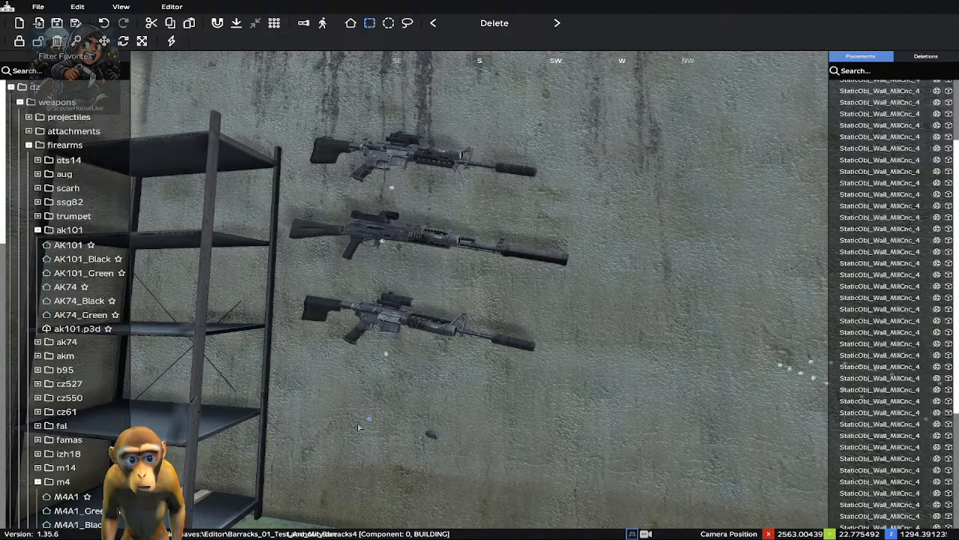
key(ctrl+z)
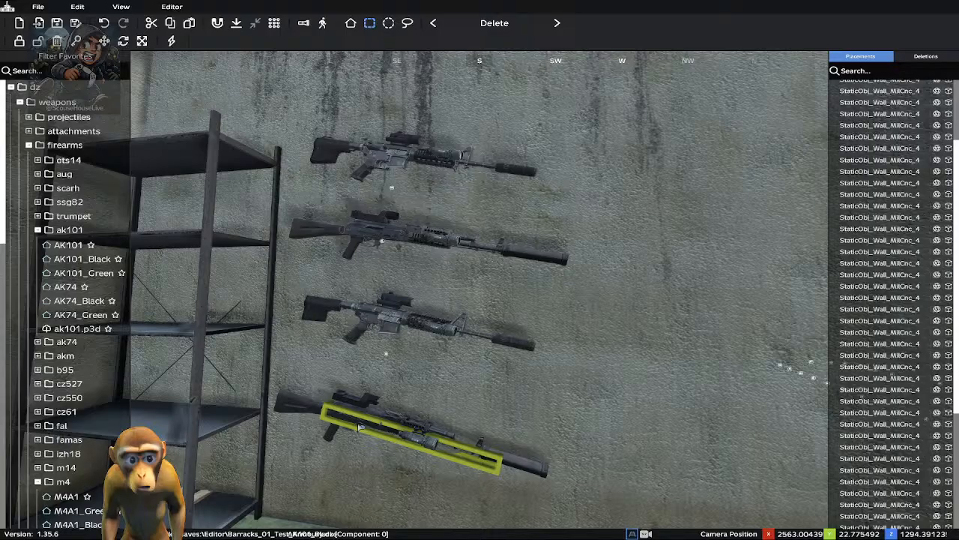
scroll(358, 427, up, 1)
scroll(358, 427, down, 2)
scroll(358, 427, up, 2)
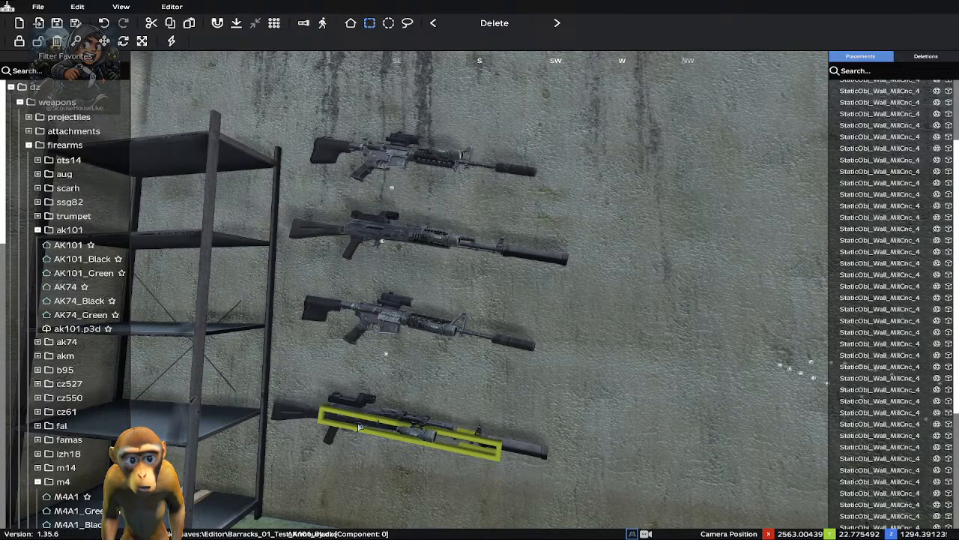
scroll(359, 427, down, 1)
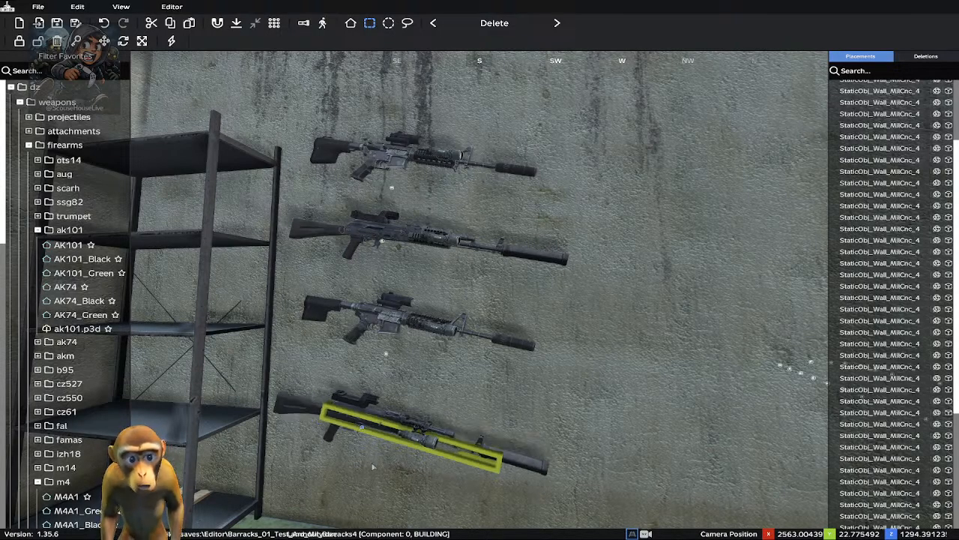
click(357, 422)
click(364, 428)
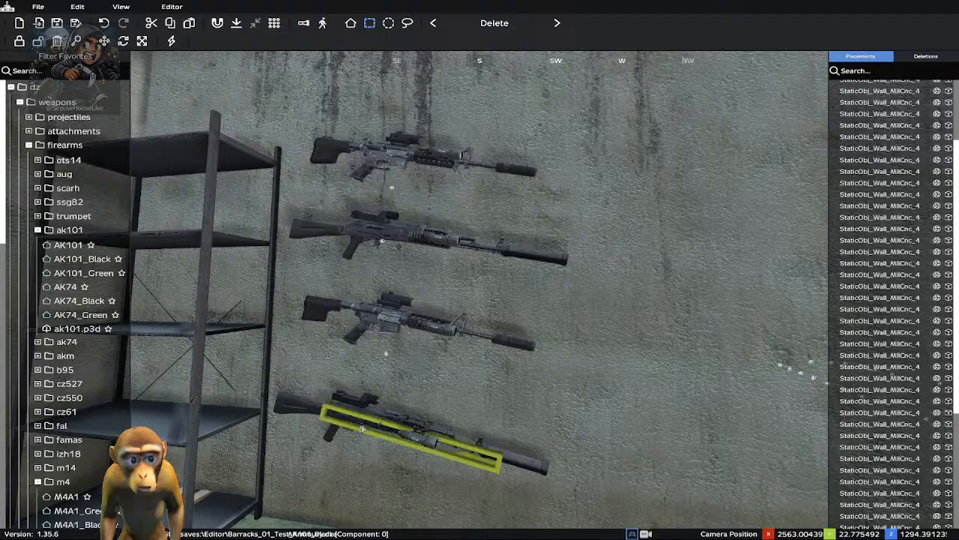
key(Up)
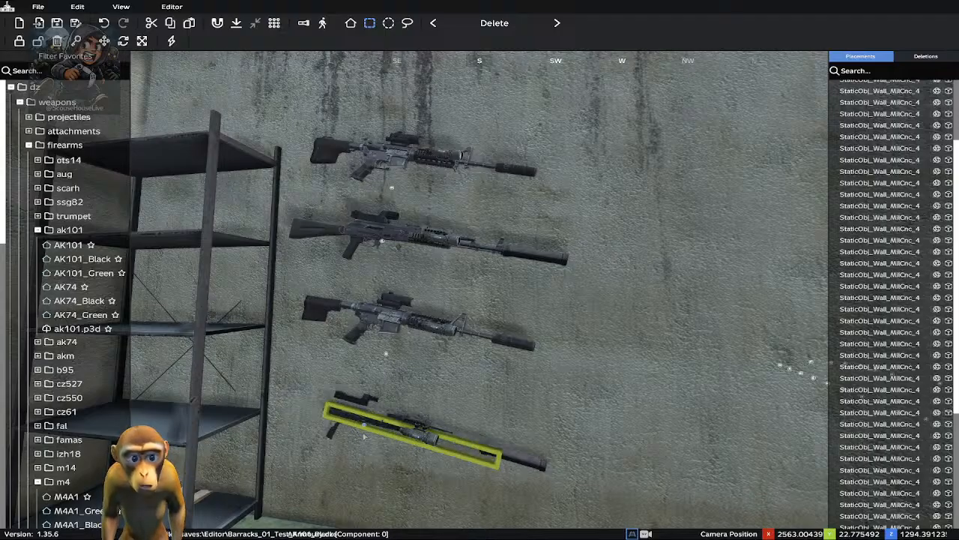
mouse_move(365, 436)
mouse_down()
mouse_move(371, 417)
mouse_move(361, 442)
mouse_move(365, 435)
mouse_up()
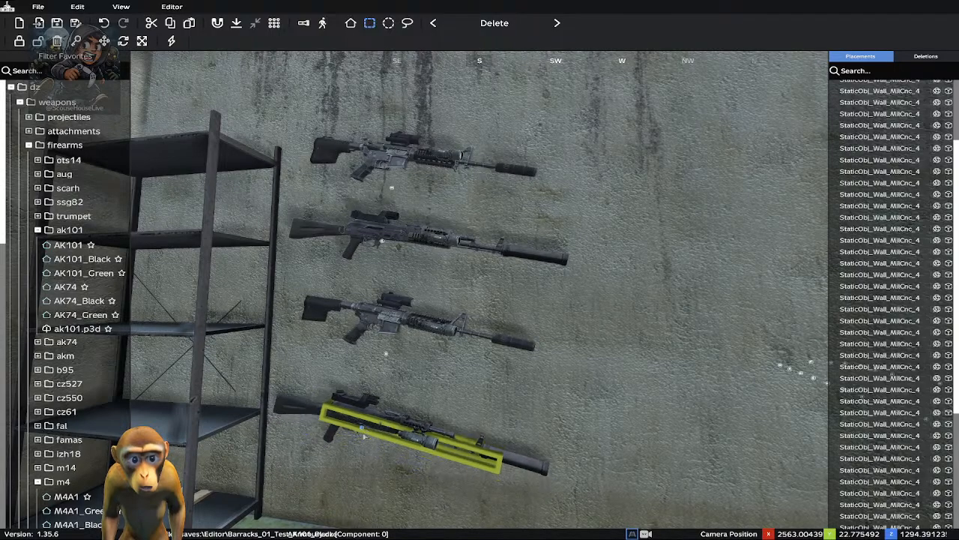
click(687, 398)
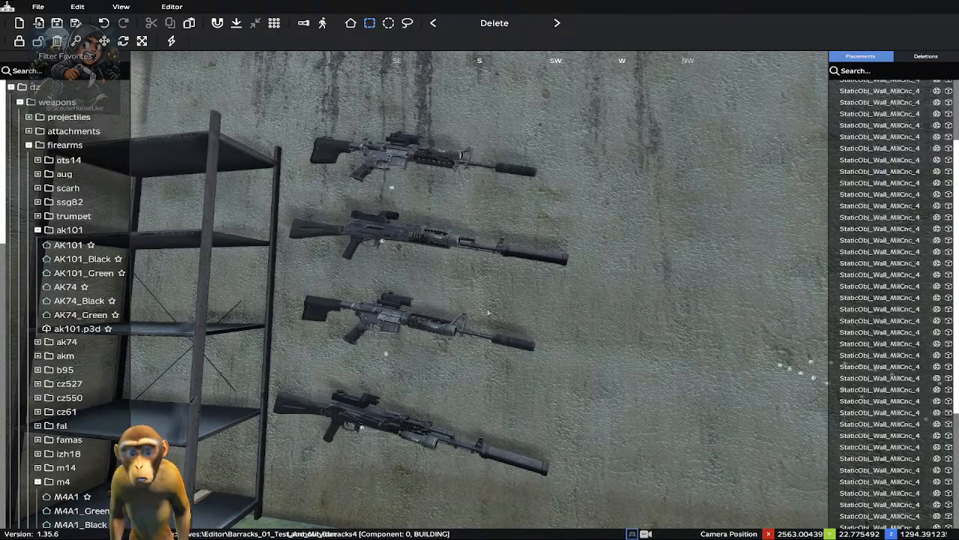
Lower the third rifle from the top toward the bottom one, rotate it clear of the wall surface and deselect it
click(384, 356)
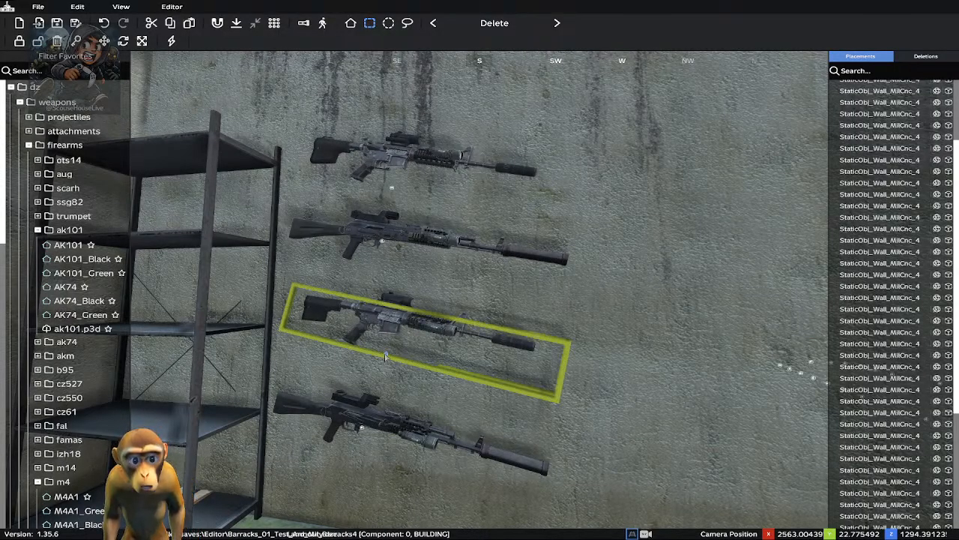
drag(384, 356, 391, 372)
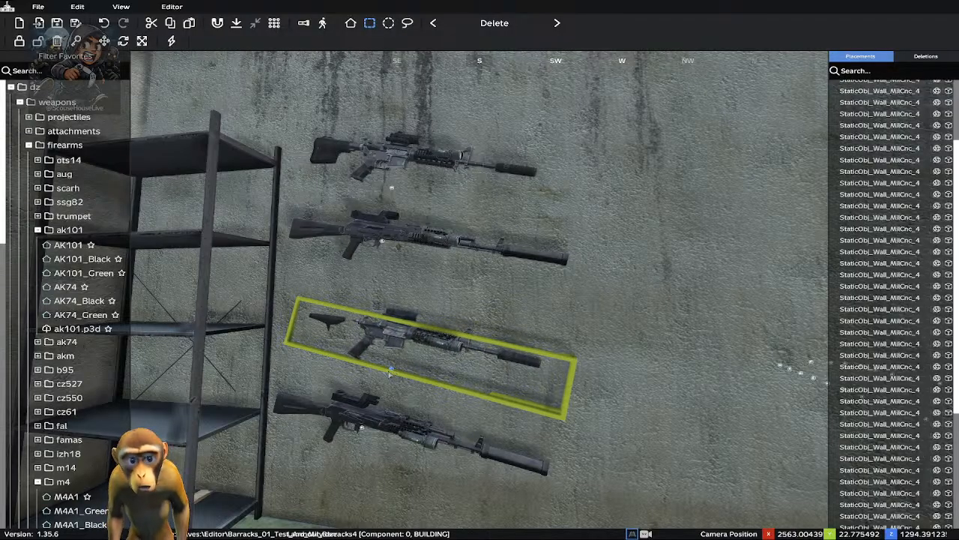
shift+drag(389, 372, 389, 373)
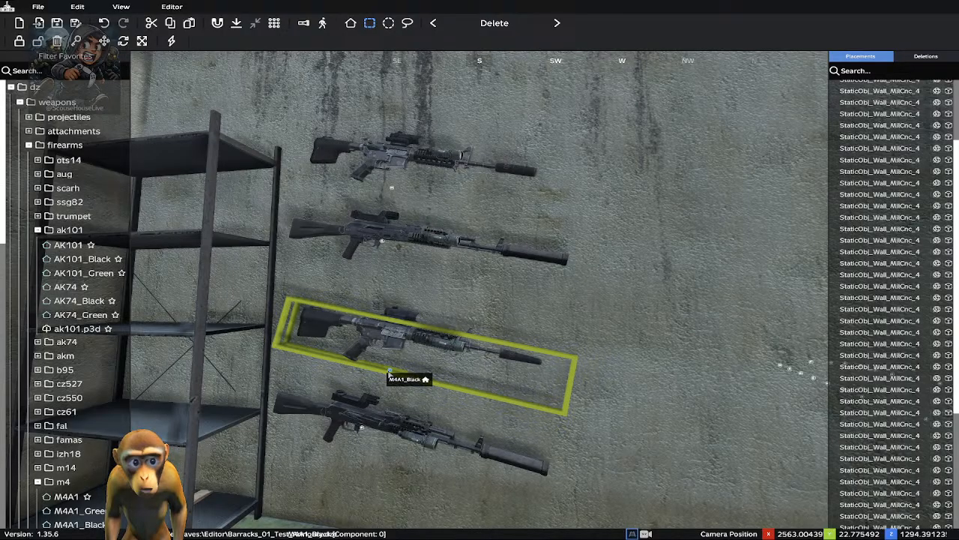
shift+drag(389, 373, 389, 374)
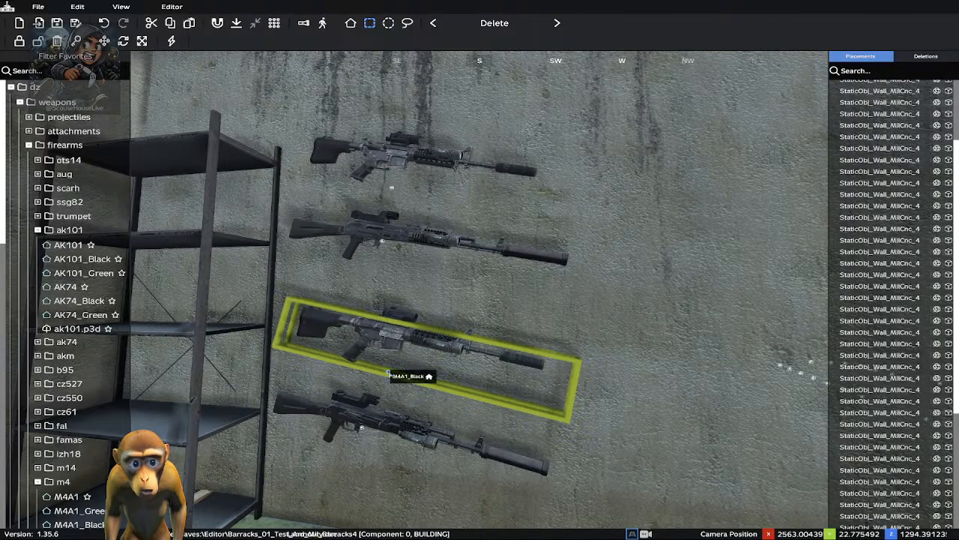
click(794, 337)
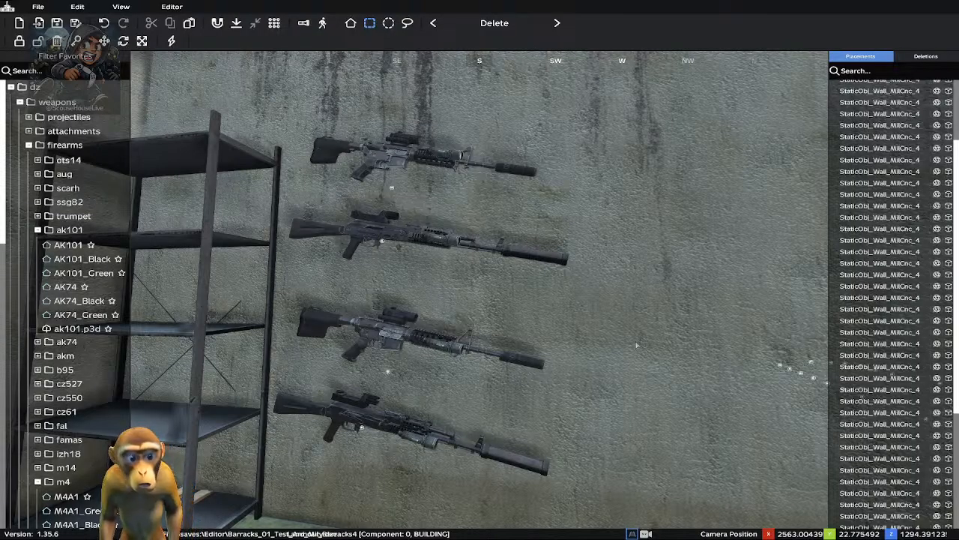
Browse the magazine models among the weapon attachments and choose the Mag_STANAG_60 magazine for placement
key(s)
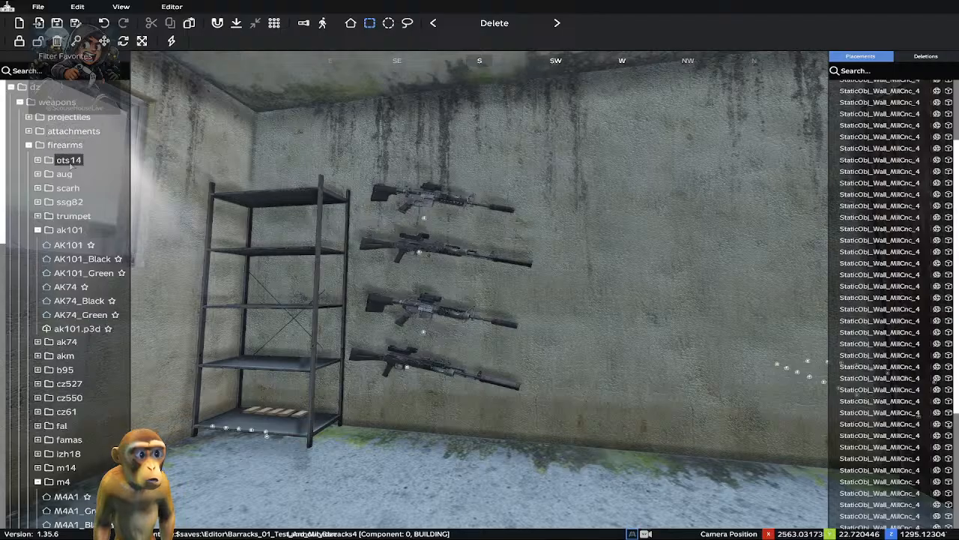
click(66, 134)
double_click(66, 132)
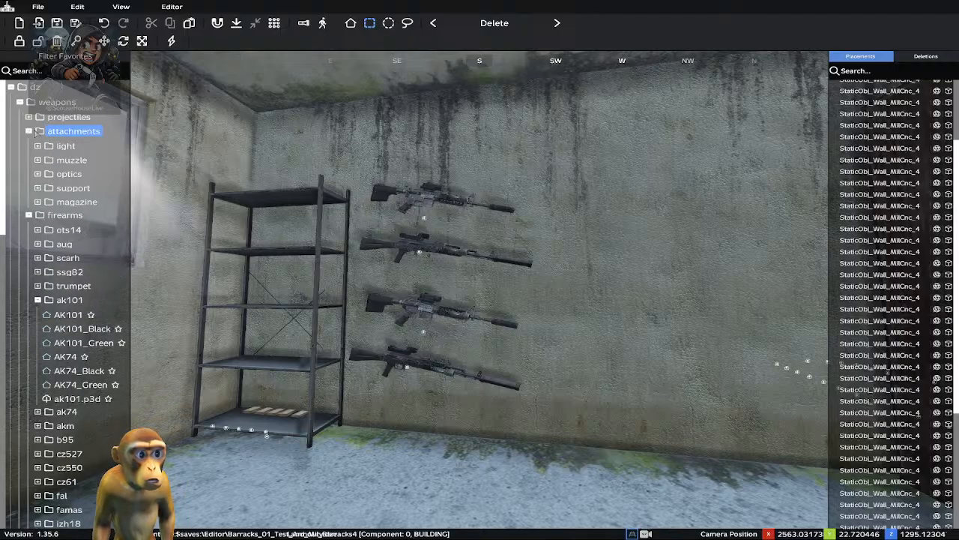
double_click(60, 202)
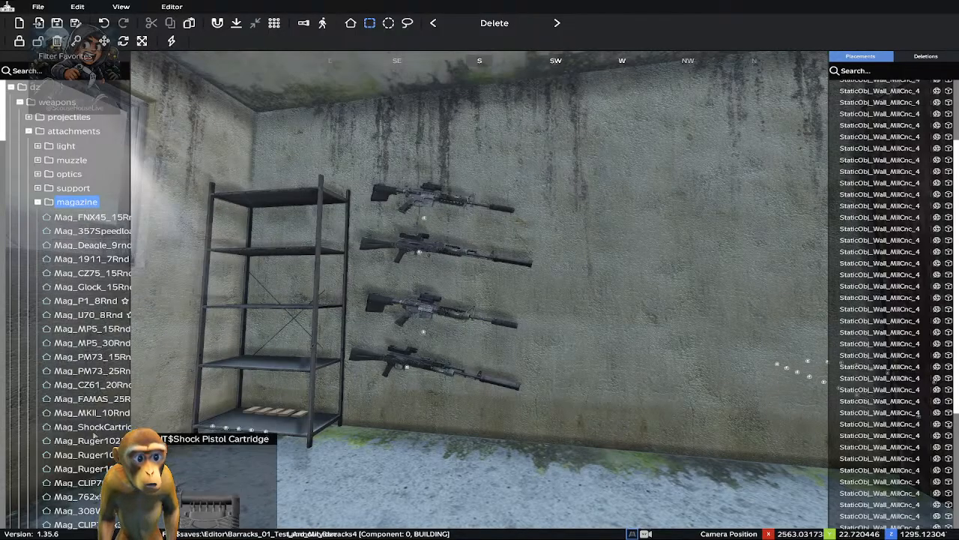
scroll(94, 375, down, 4)
scroll(96, 318, down, 4)
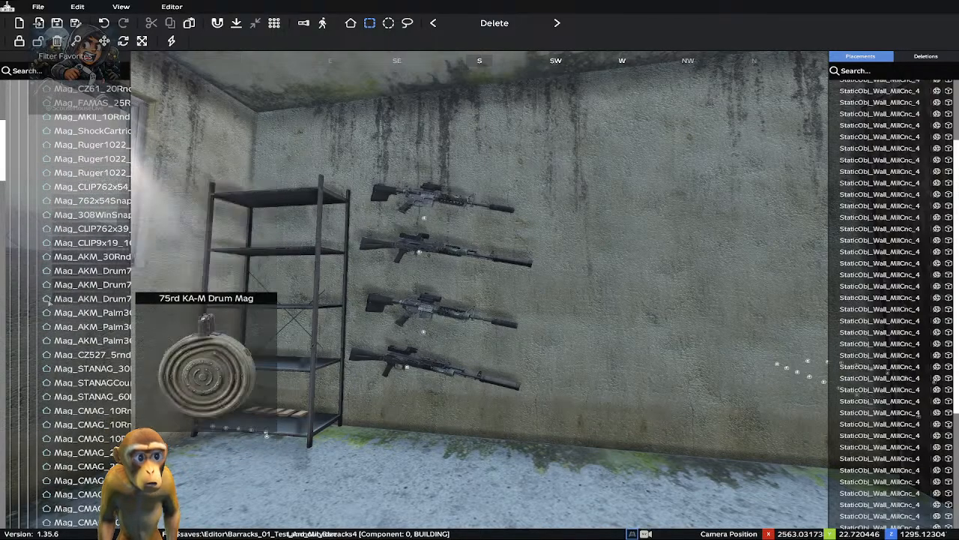
scroll(64, 381, down, 4)
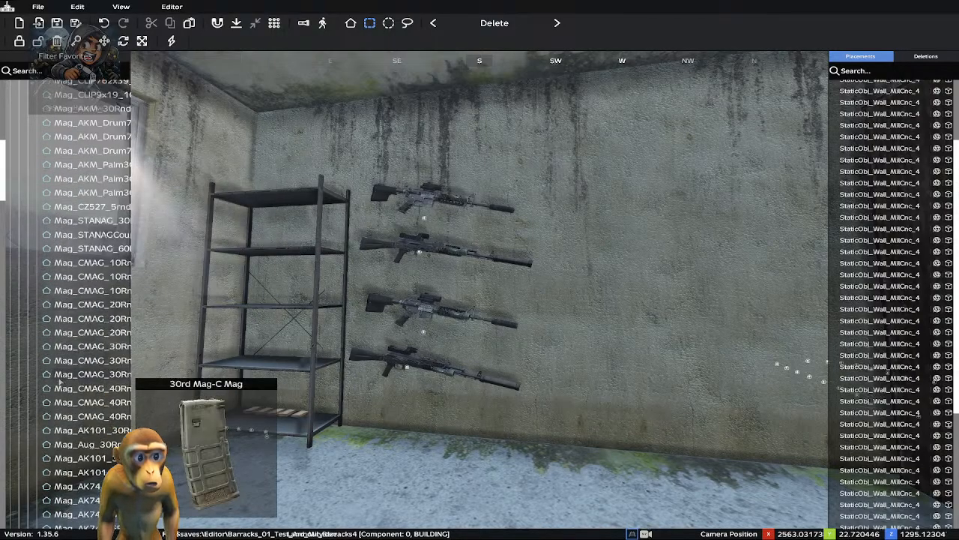
click(74, 249)
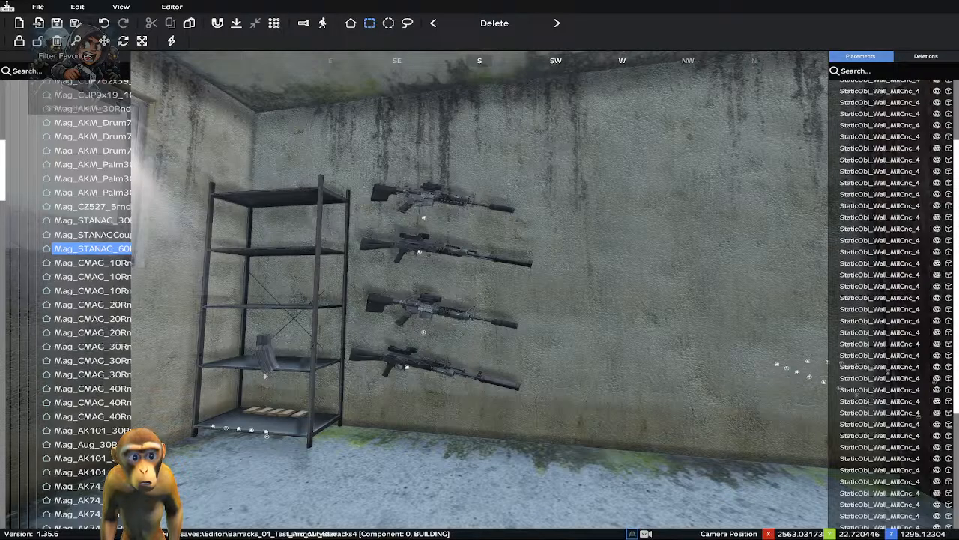
Place the STANAG magazine upright near the window-side end of the second-lowest shelf
key(w)
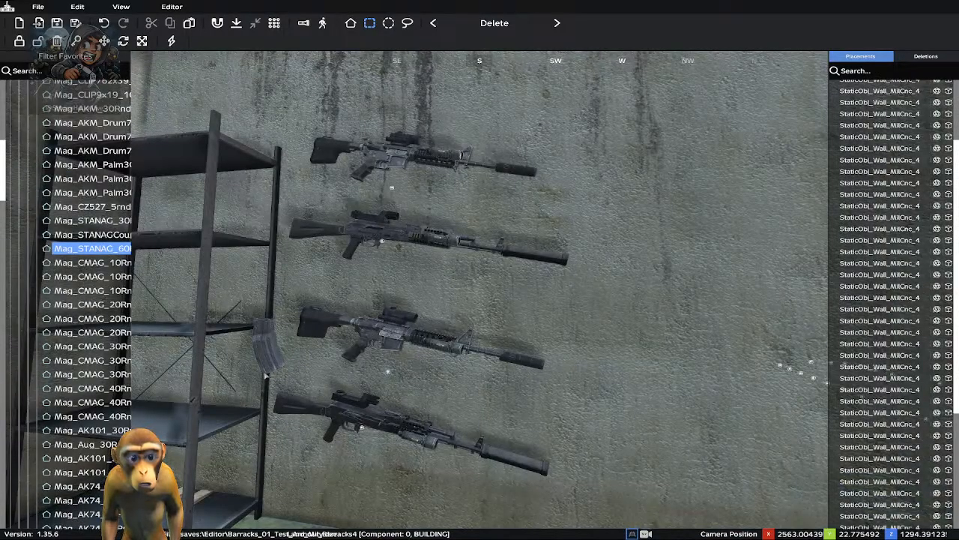
key(w)
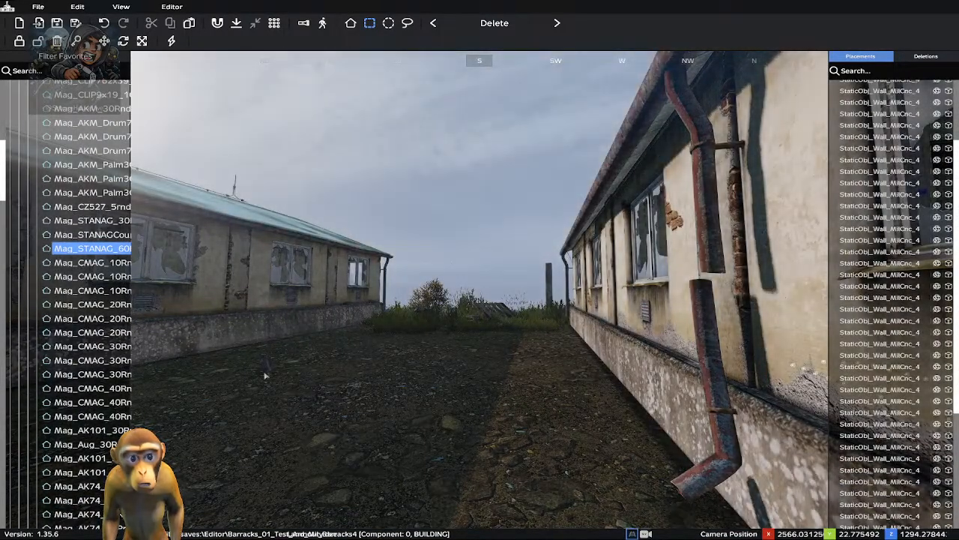
key(s)
key(w)
key(d)
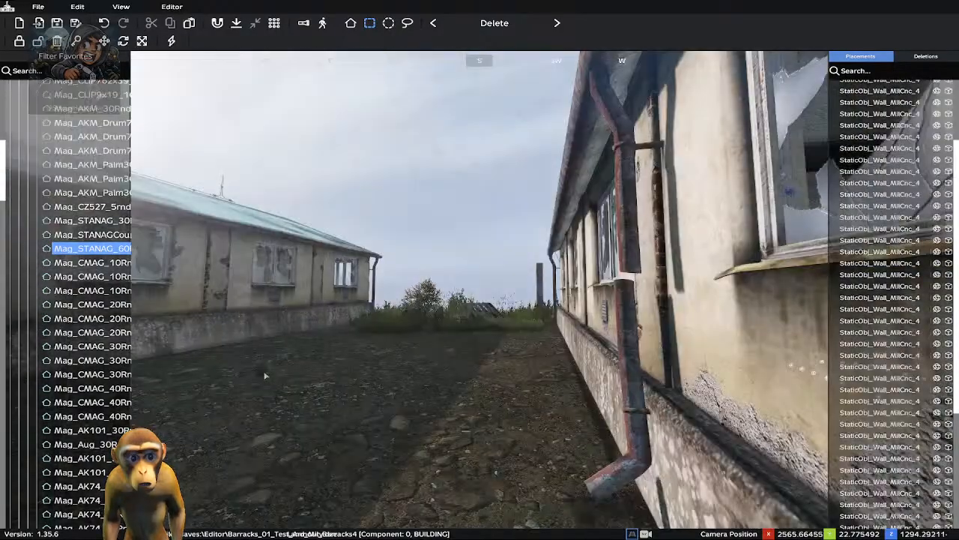
key(d)
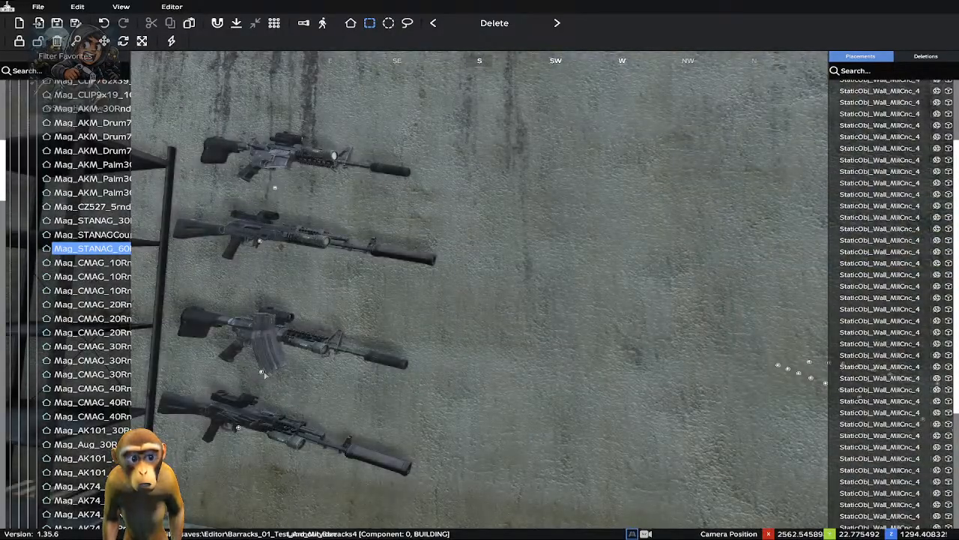
drag(265, 374, 359, 365)
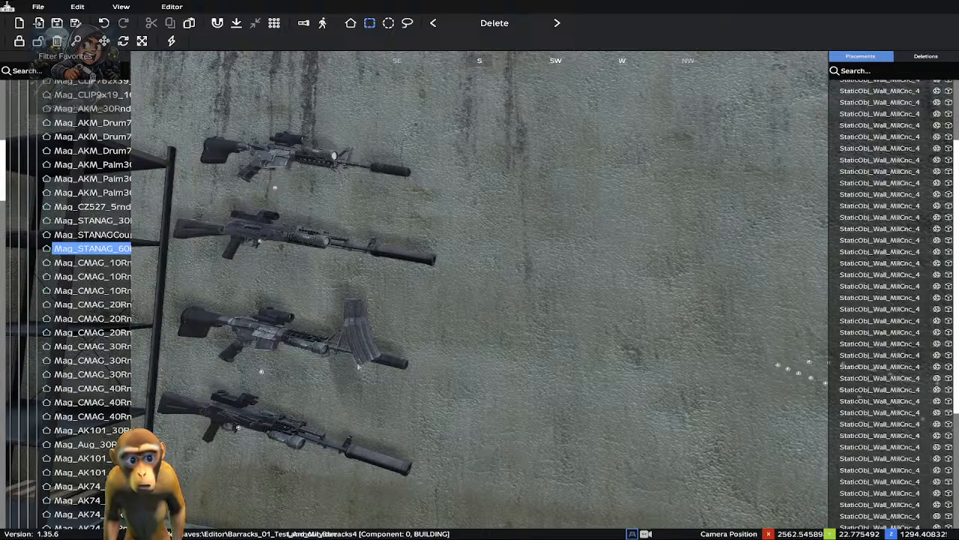
key(a)
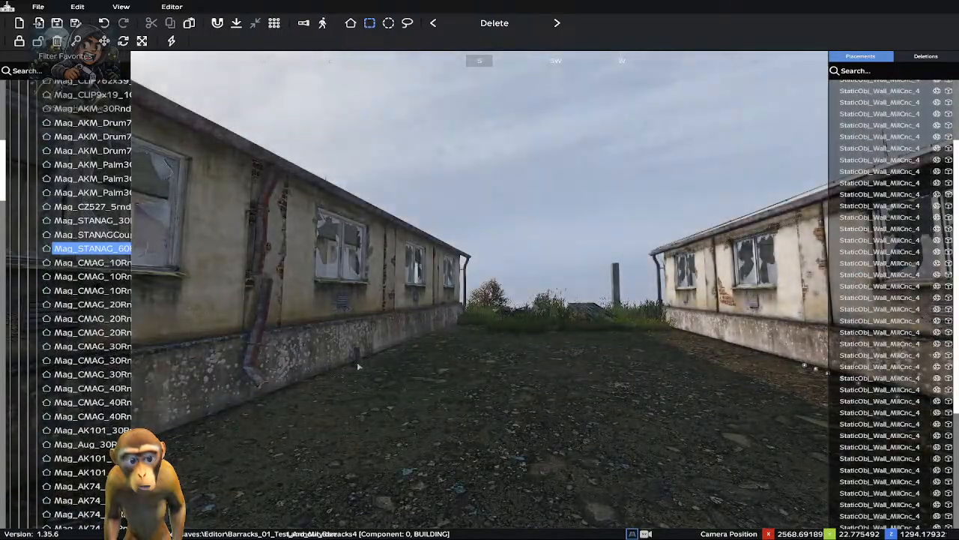
key(d)
key(a)
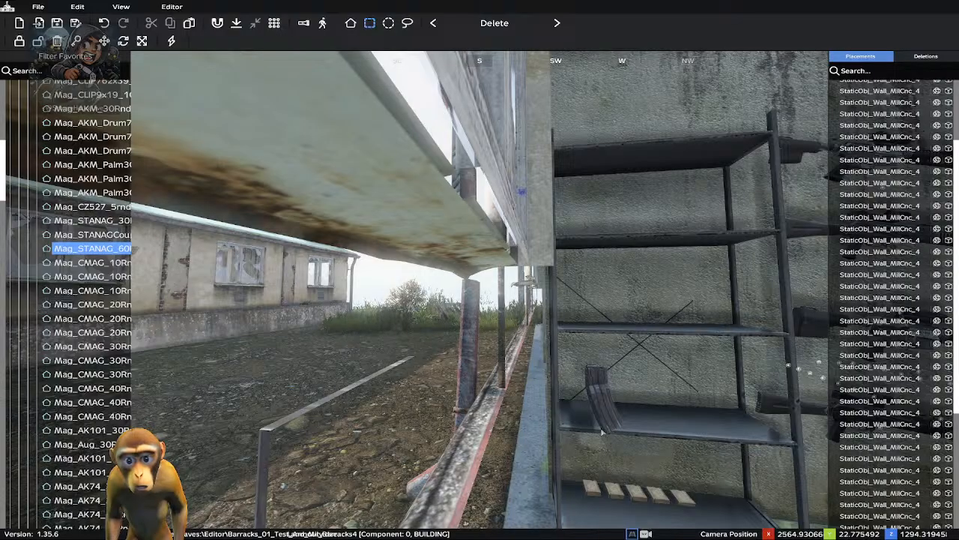
click(597, 413)
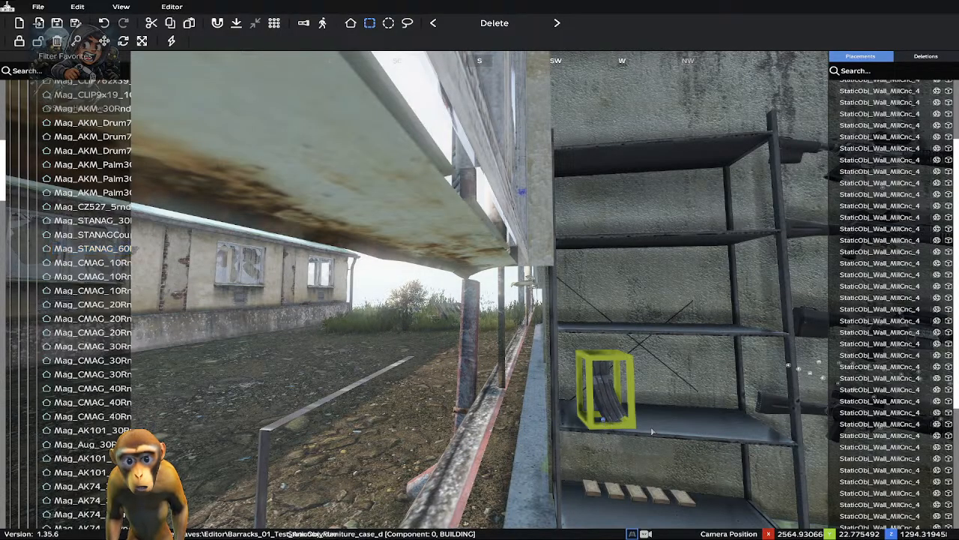
key(d)
key(d)
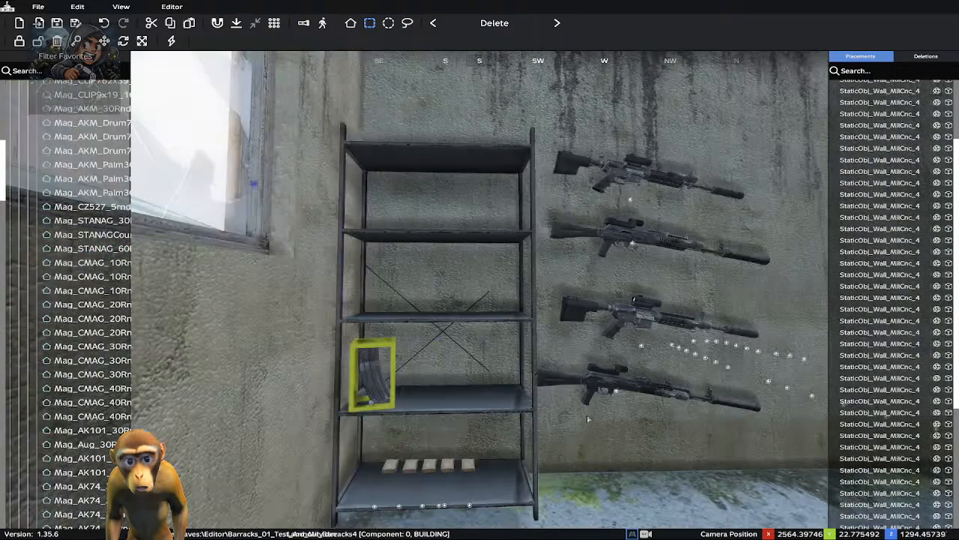
key(w)
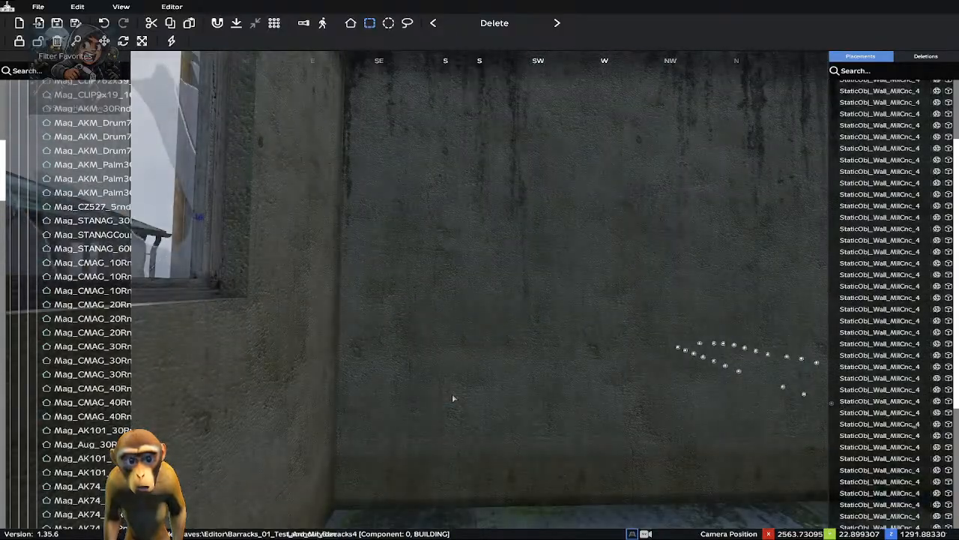
key(s)
key(w)
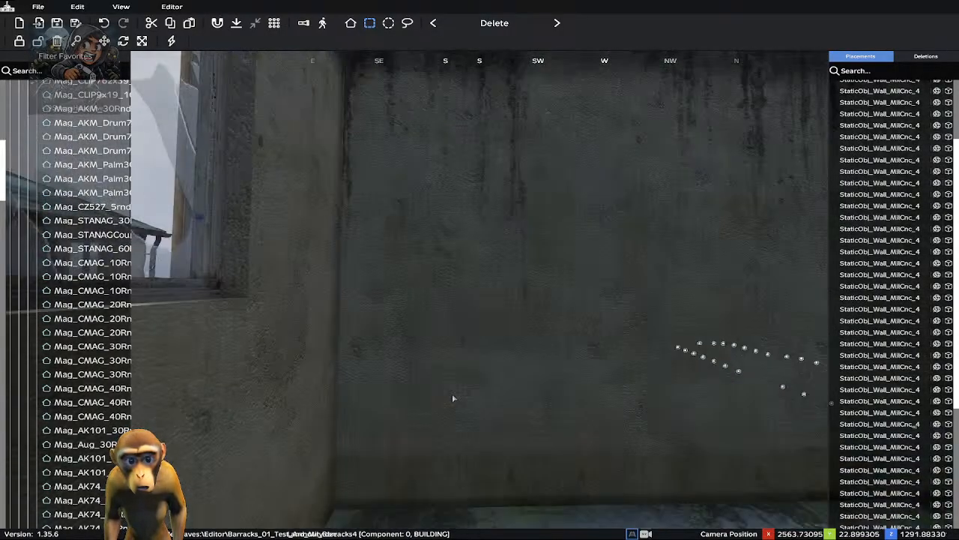
Shift the STANAG magazine to the rear of the second-lowest shelf's window-side end
key(s)
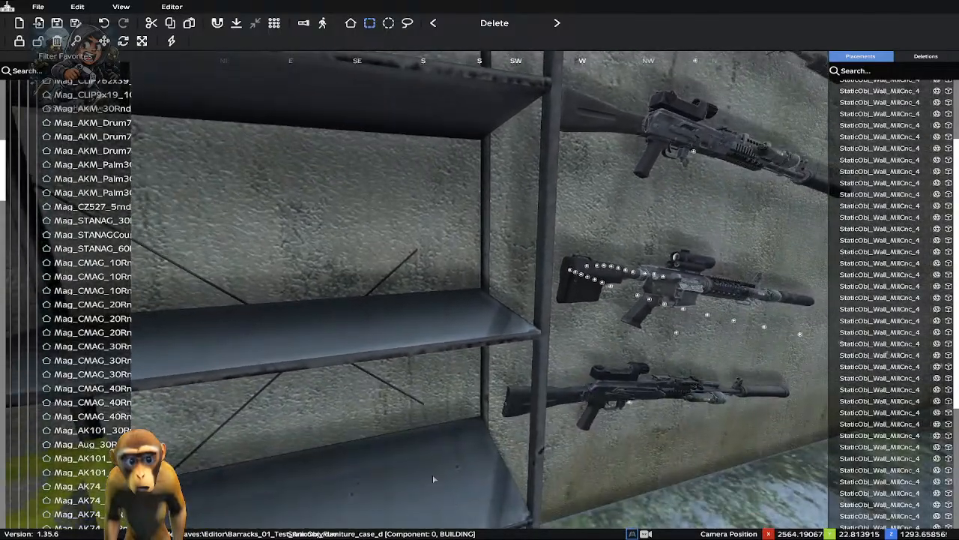
right_drag(433, 477, 270, 404)
click(269, 431)
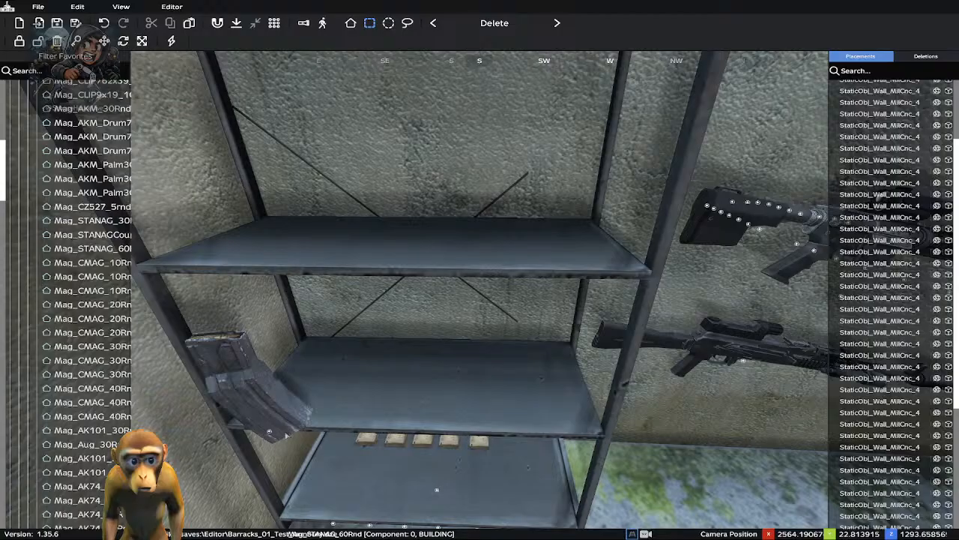
right_click(269, 434)
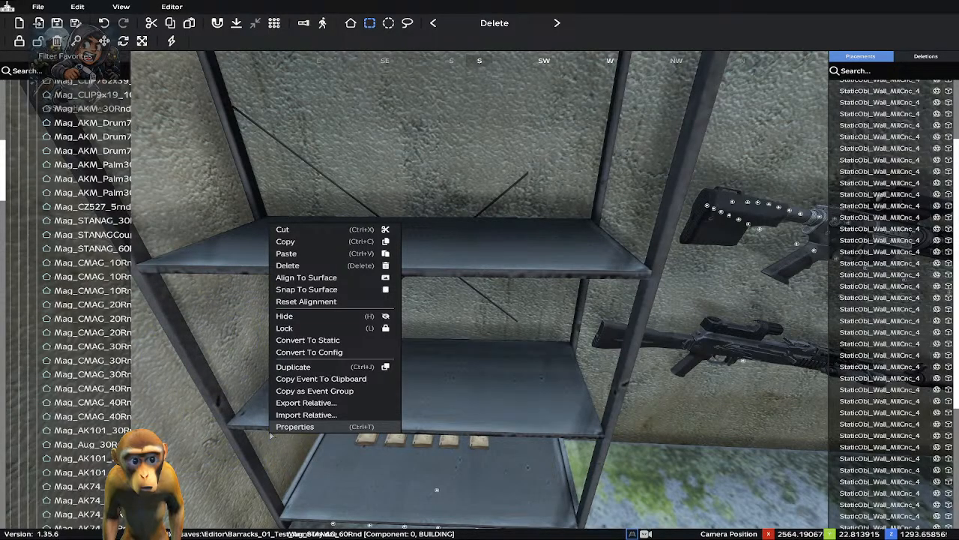
click(447, 344)
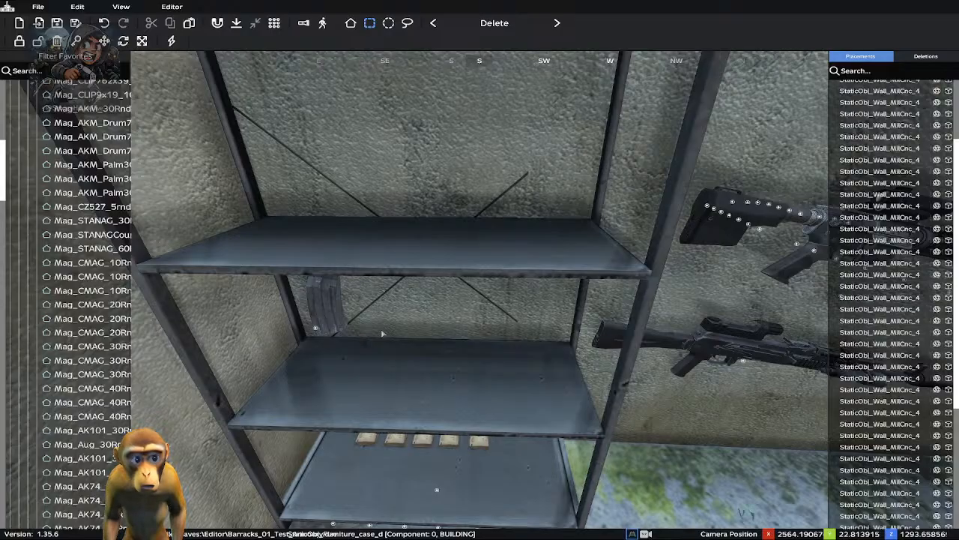
Adjust the upright STANAG magazine's orientation and bring it slightly forward from the rear of the shelf's window-side end
click(315, 328)
key(Down)
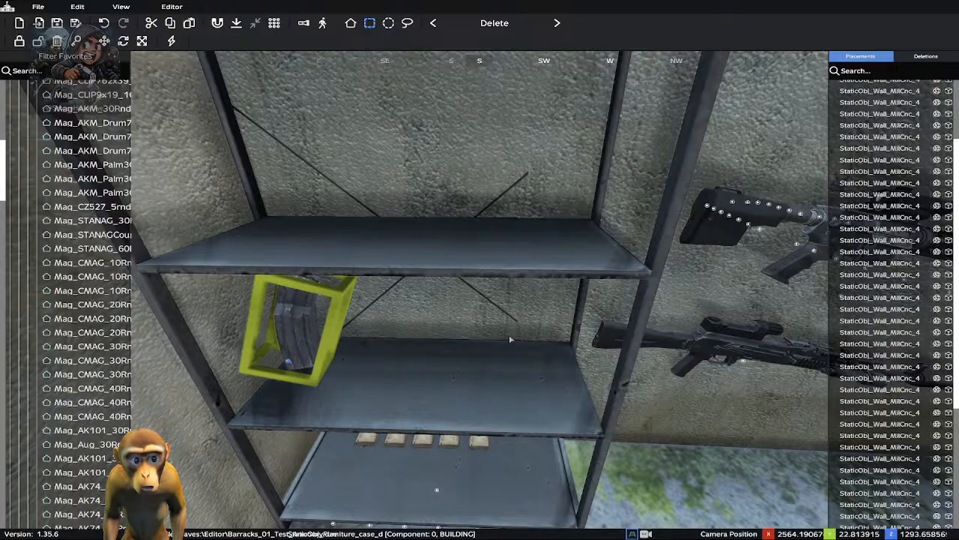
key(Right)
key(Up)
key(Up)
key(Up)
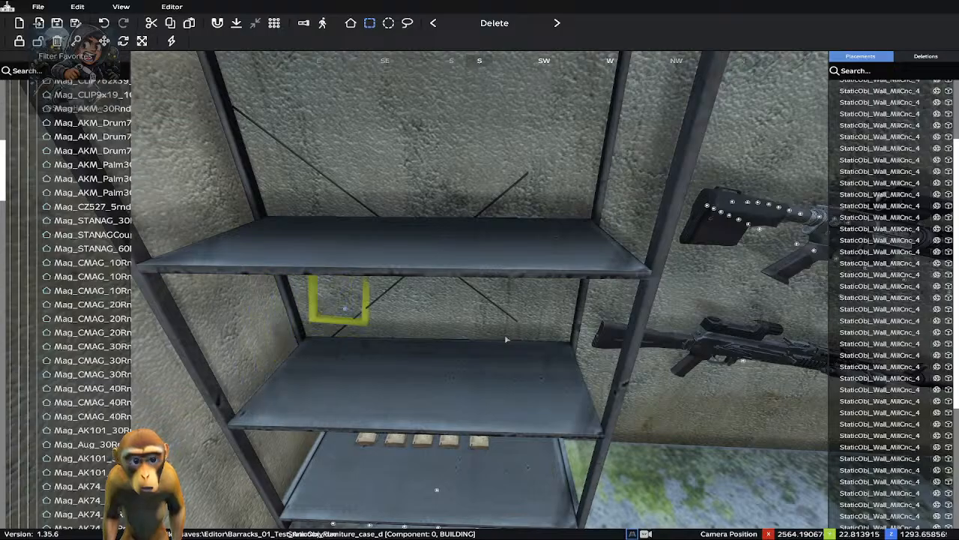
key(Down)
key(Down)
key(Up)
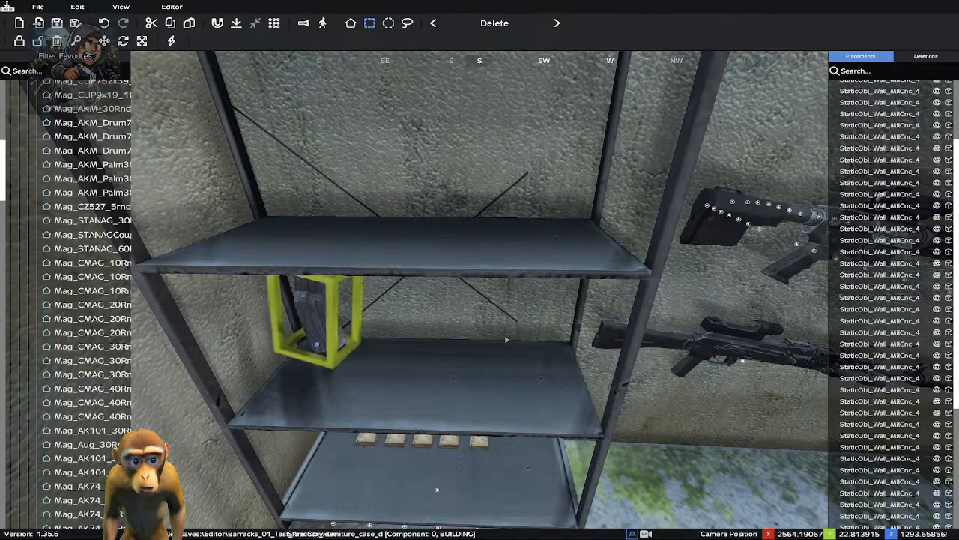
key(Down)
key(Left)
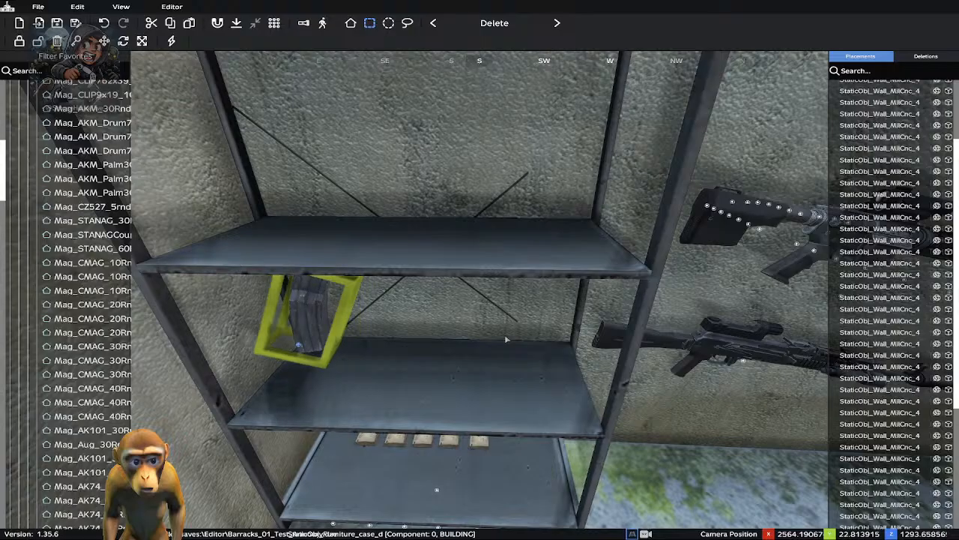
Rotate the STANAG magazine until it lies flat with its length running from the front to the back of the shelf
key(Right)
key(Right)
key(Right)
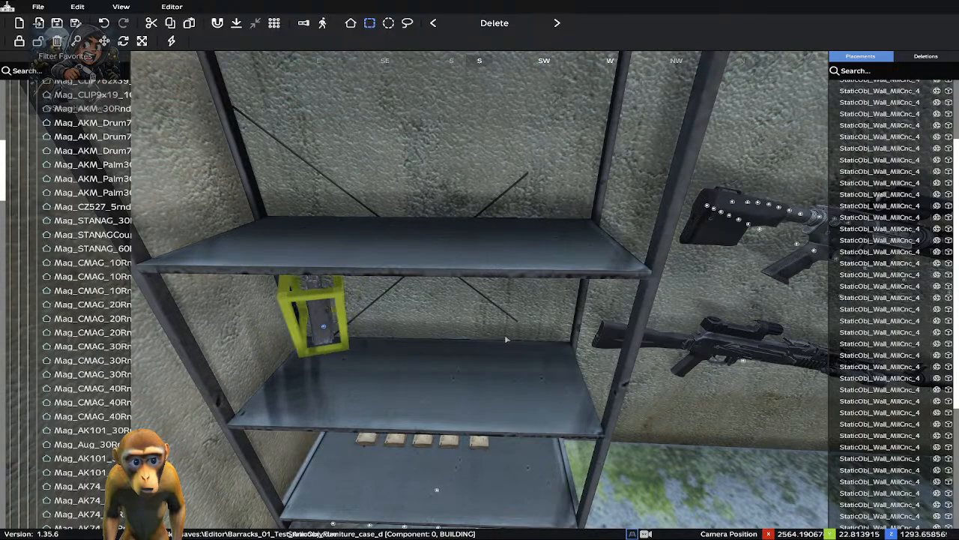
key(Right)
key(Right)
key(Right)
key(Right)
key(Right)
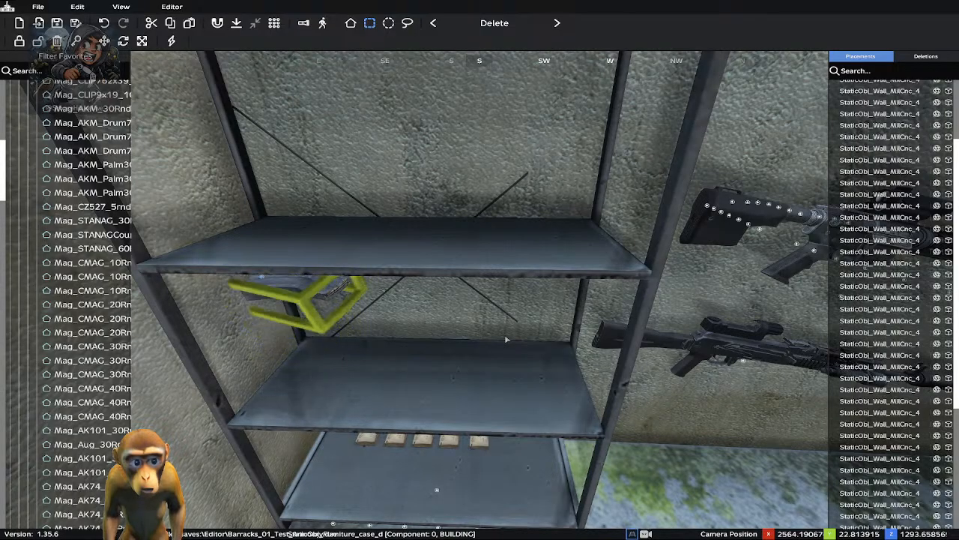
key(Right)
key(Right)
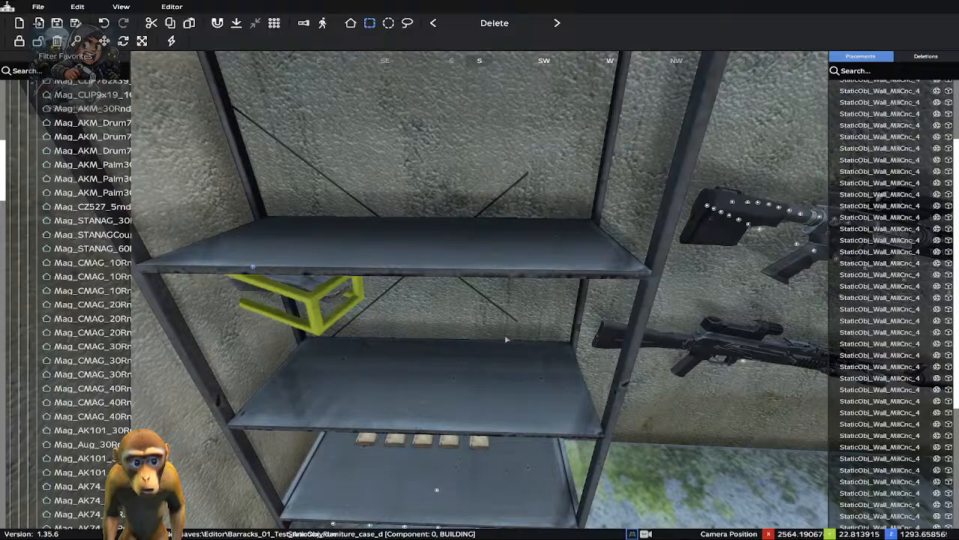
key(Right)
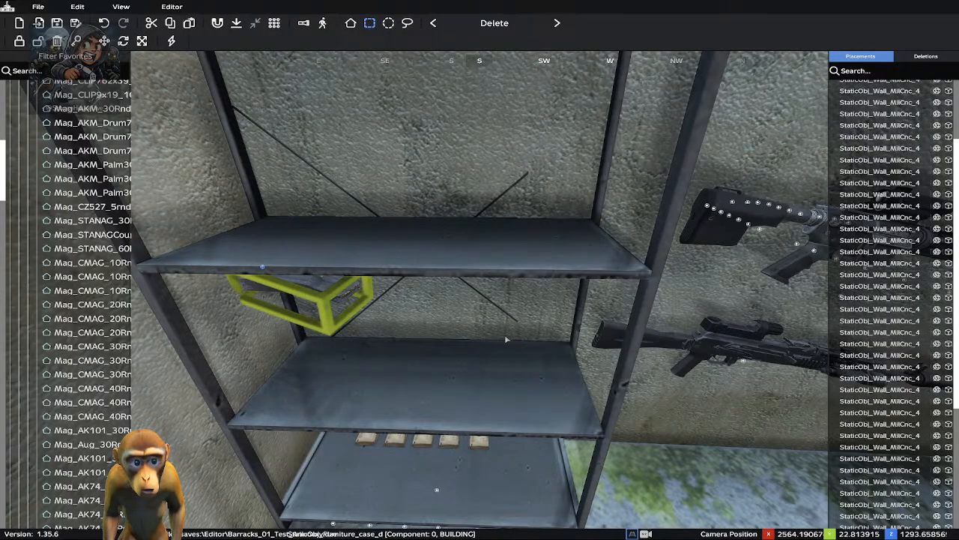
key(Right)
key(Right)
key(Right)
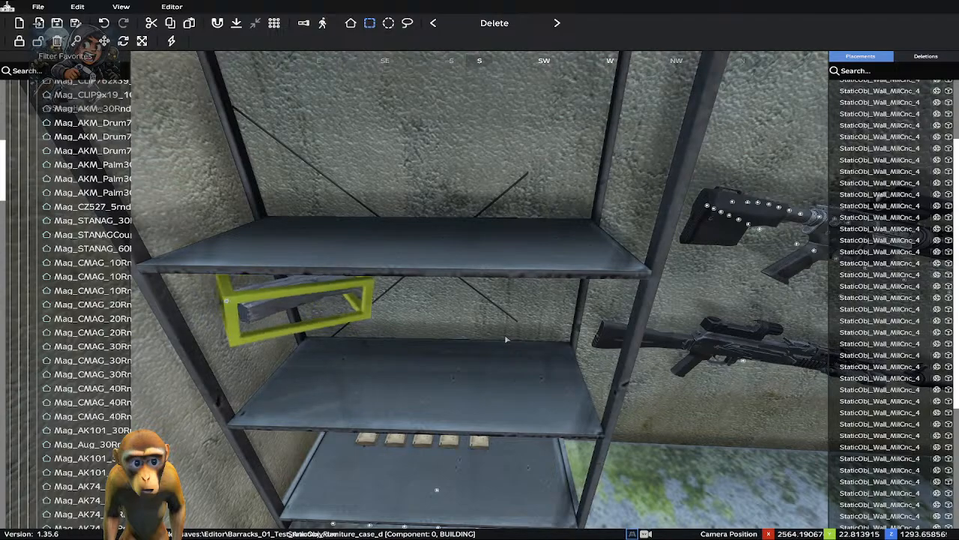
key(Right)
key(Right)
key(Right)
key(Right)
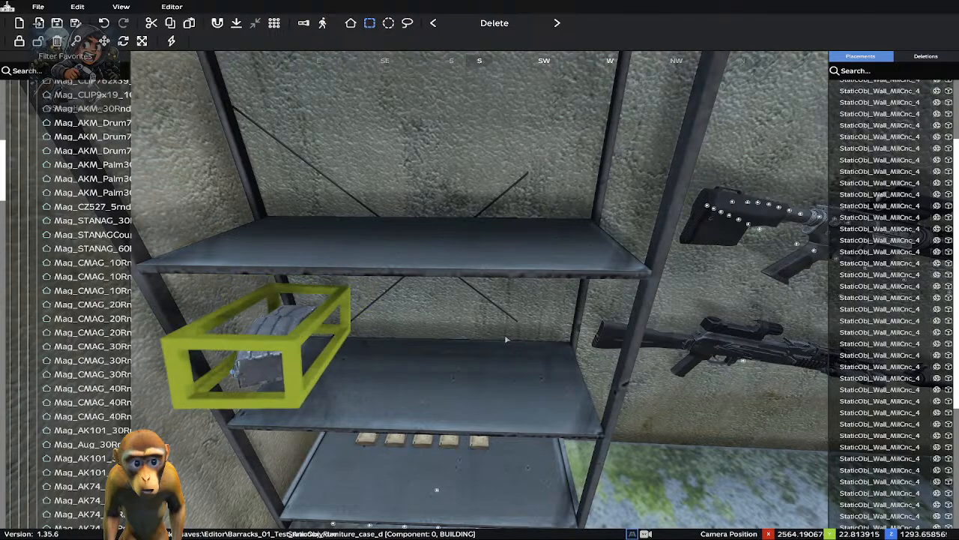
key(Right)
key(Right)
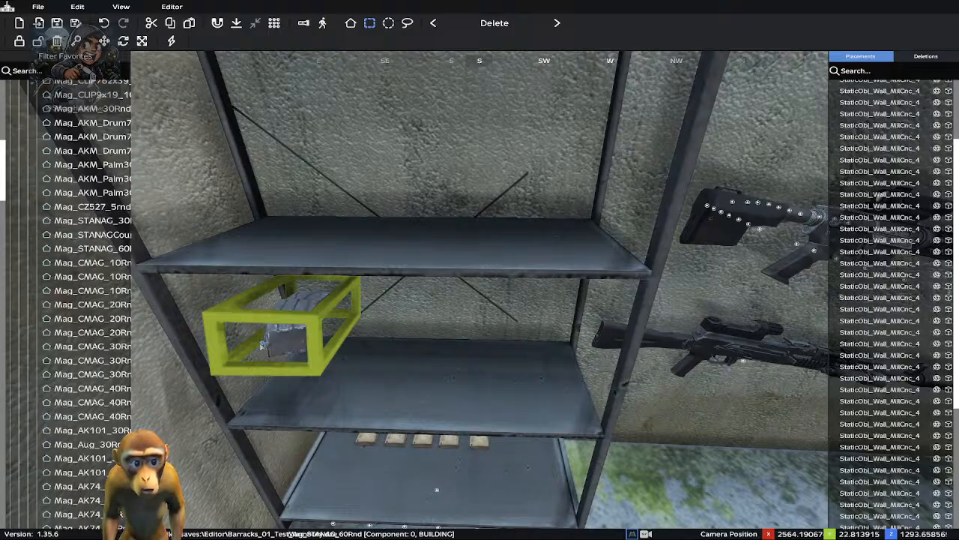
Lower the flat STANAG magazine onto the second-lowest shelf and fine-tune its placement against the surface
mouse_move(263, 343)
alt+mouse_down()
mouse_move(274, 408)
mouse_move(265, 405)
alt+mouse_up()
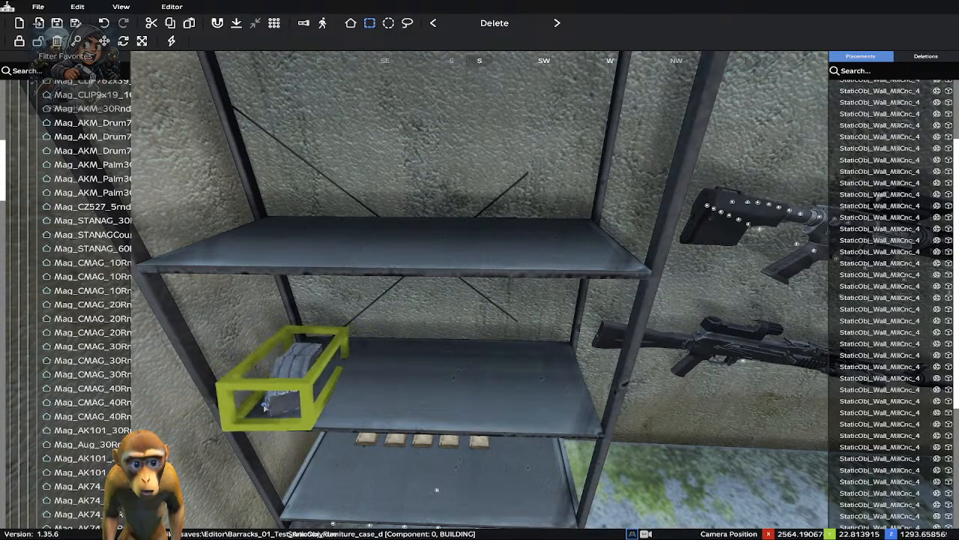
click(313, 445)
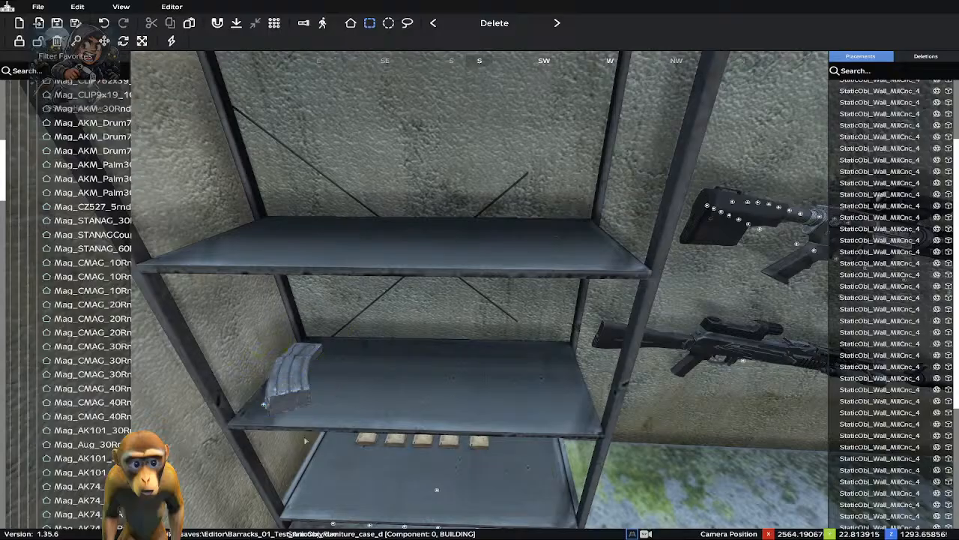
click(264, 403)
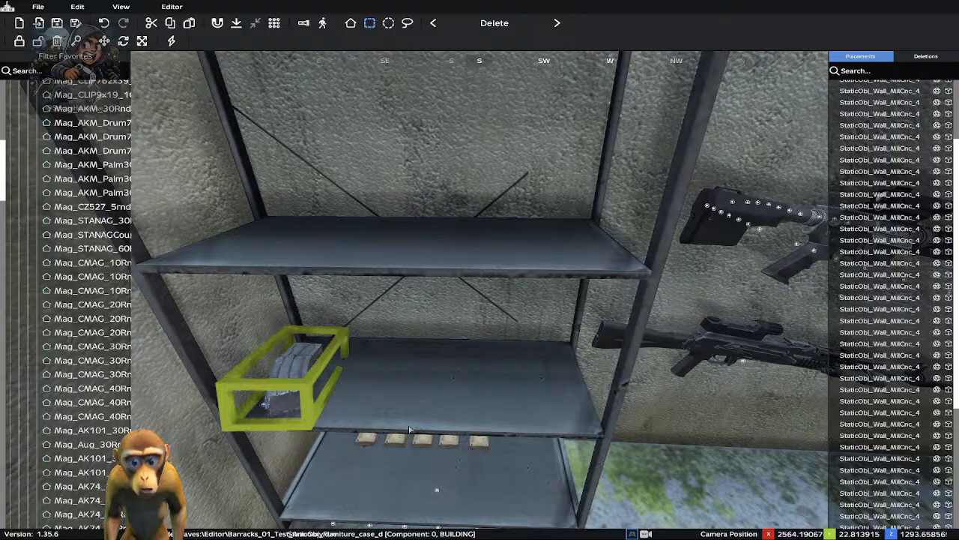
key(Up)
key(Up)
key(Down)
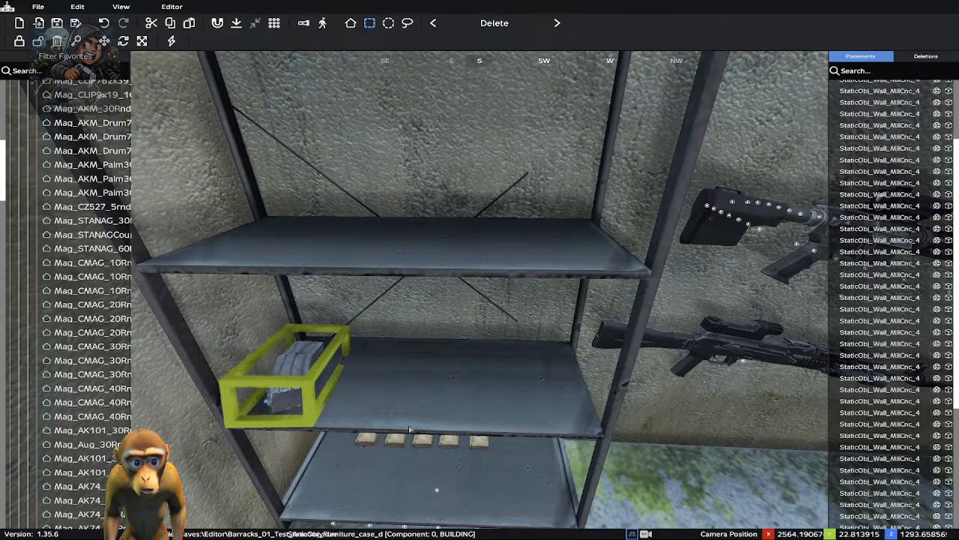
Fine-tune the magazine's angle and sideways position at the window-side end of the shelf, and deselect it
key(Right)
key(Right)
key(Left)
key(Left)
key(Left)
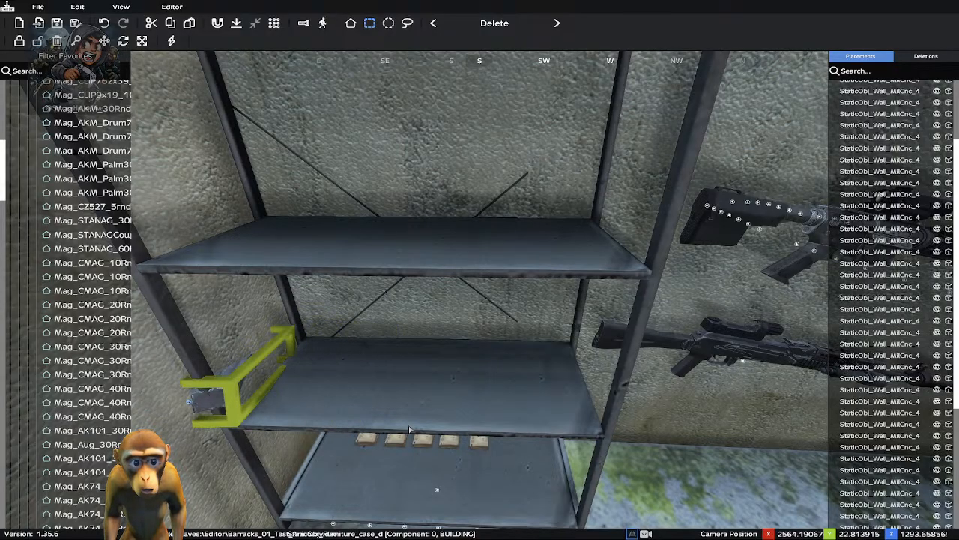
key(Right)
key(Right)
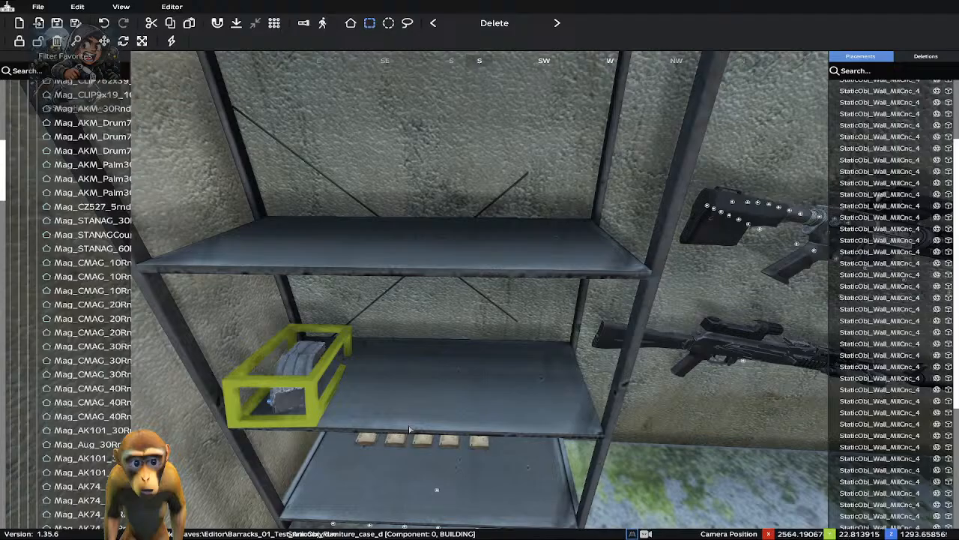
key(Left)
key(Left)
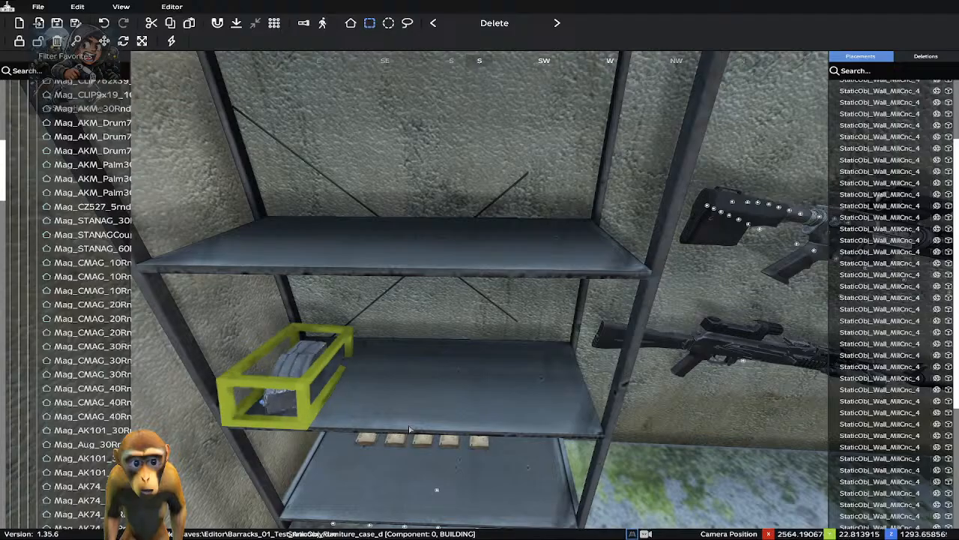
click(402, 401)
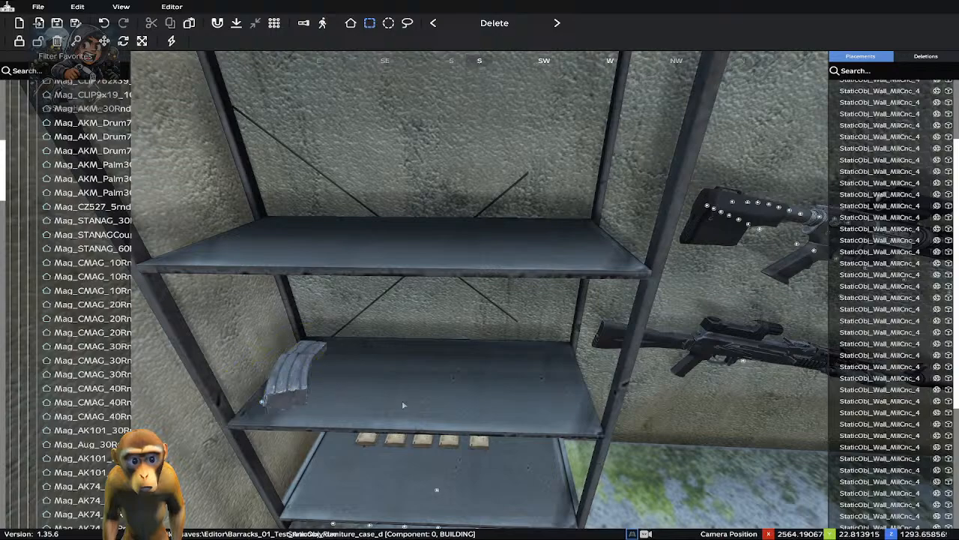
Duplicate the STANAG magazine and place the copy directly beside the original on the same shelf
click(261, 404)
right_click(262, 403)
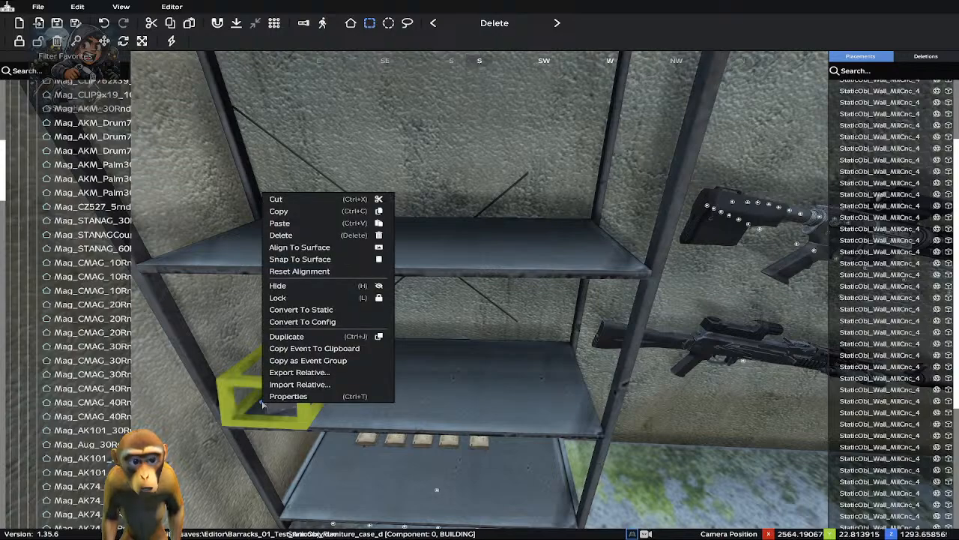
click(288, 336)
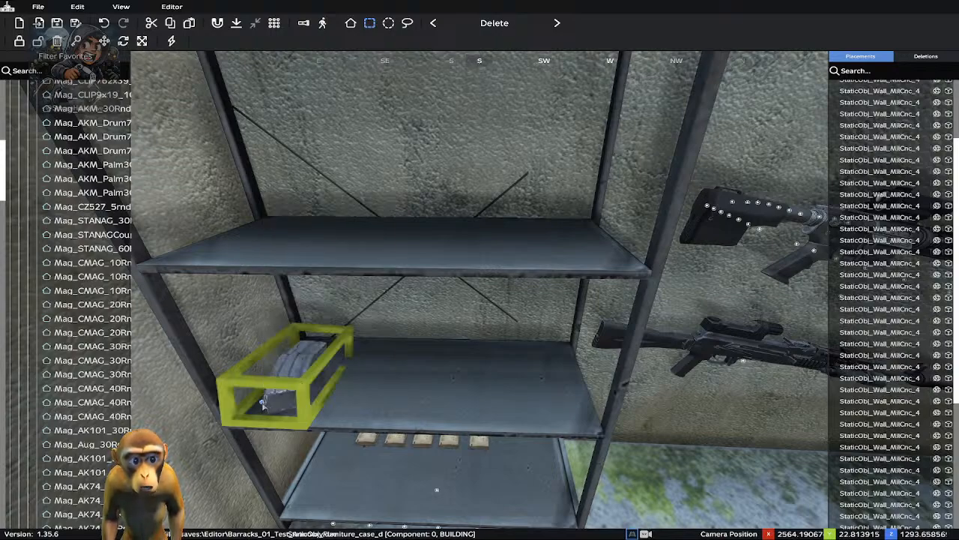
drag(261, 403, 316, 409)
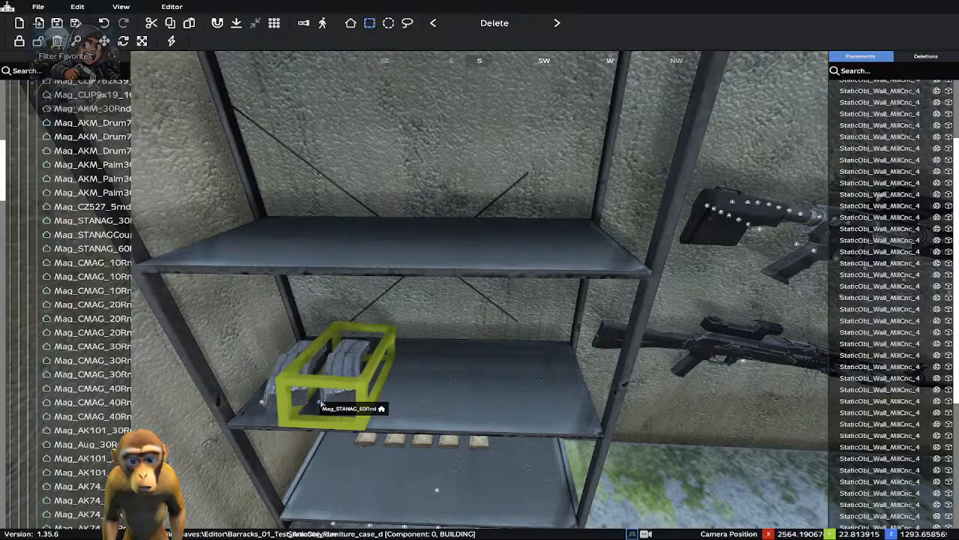
Add a third STANAG magazine to the row and space it evenly beside the second one
key(Right)
key(Right)
key(Right)
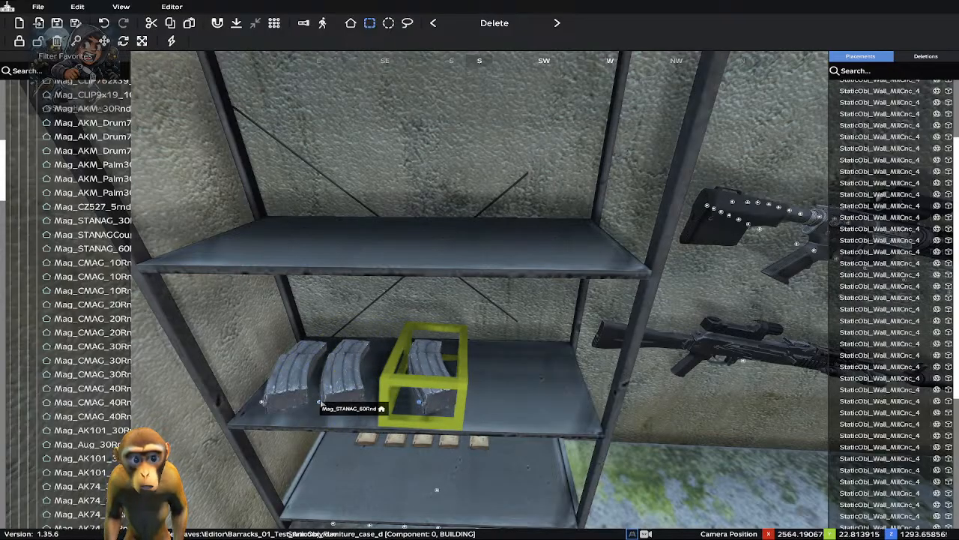
key(Right)
key(Right)
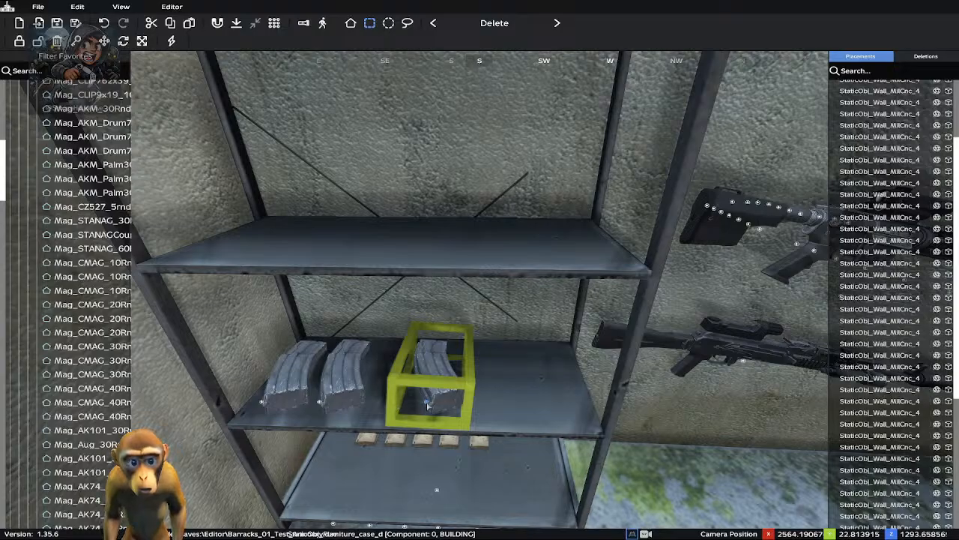
drag(425, 403, 383, 403)
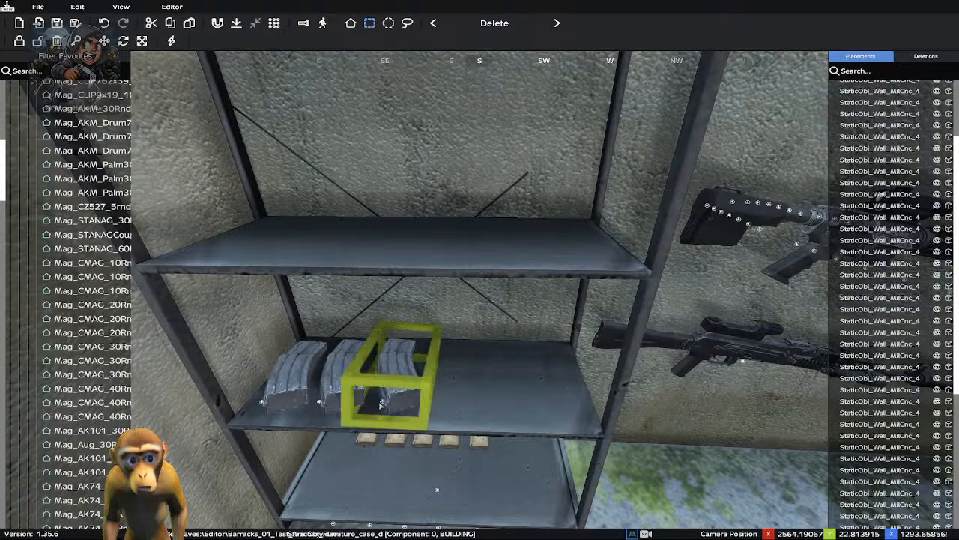
Add two more STANAG magazine copies beside the third, extending the evenly spaced row to the rifle-side end of the shelf
drag(383, 402, 448, 405)
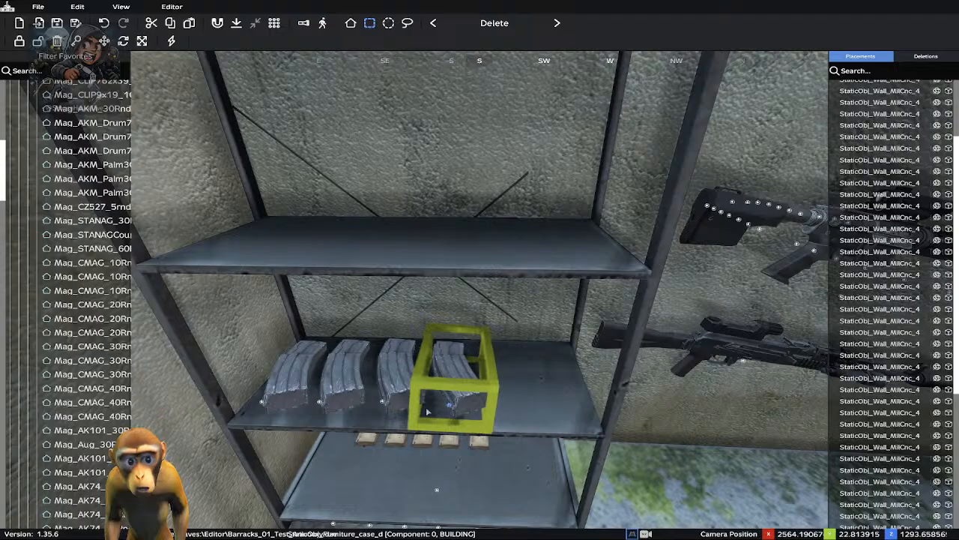
click(527, 424)
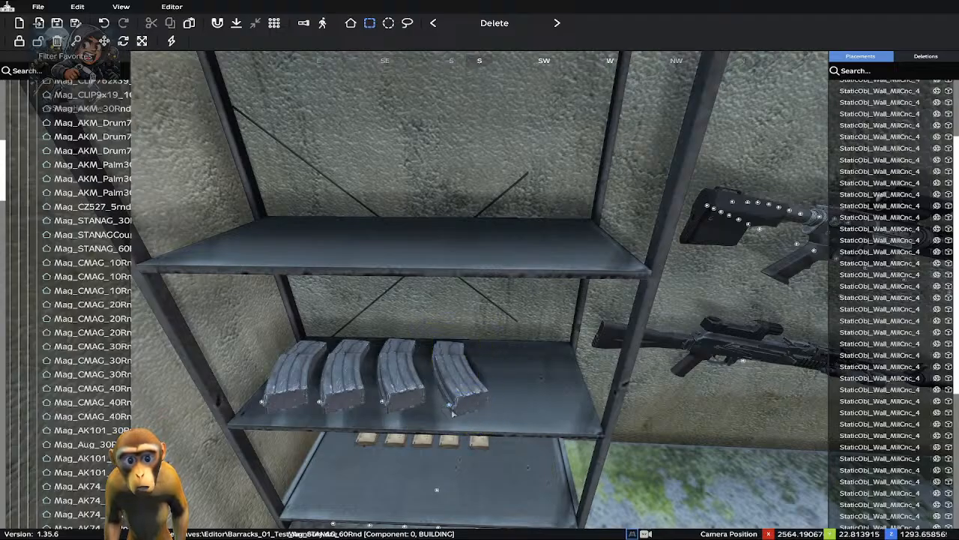
click(450, 406)
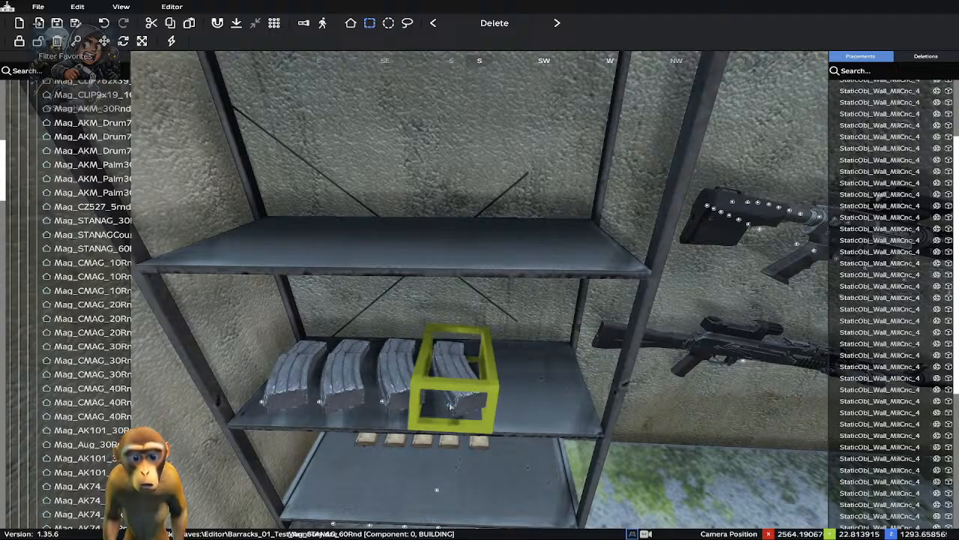
drag(449, 406, 535, 411)
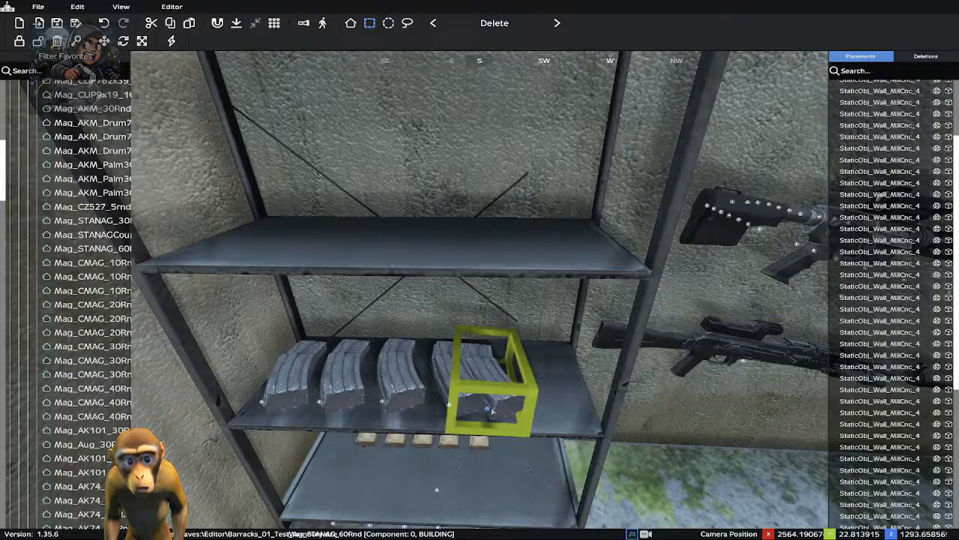
drag(491, 411, 544, 411)
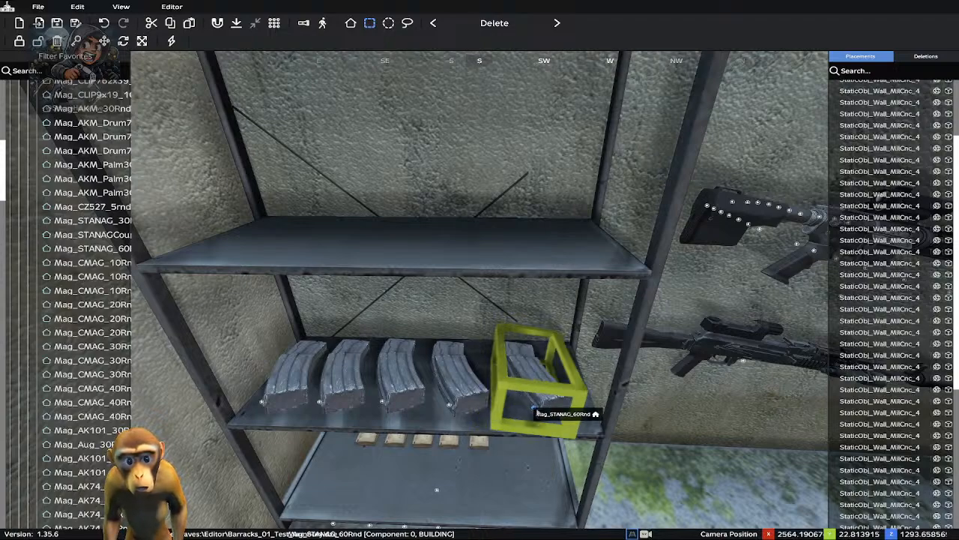
mouse_move(536, 412)
mouse_down()
mouse_move(547, 457)
mouse_move(530, 381)
mouse_move(537, 410)
mouse_up()
drag(535, 410, 532, 413)
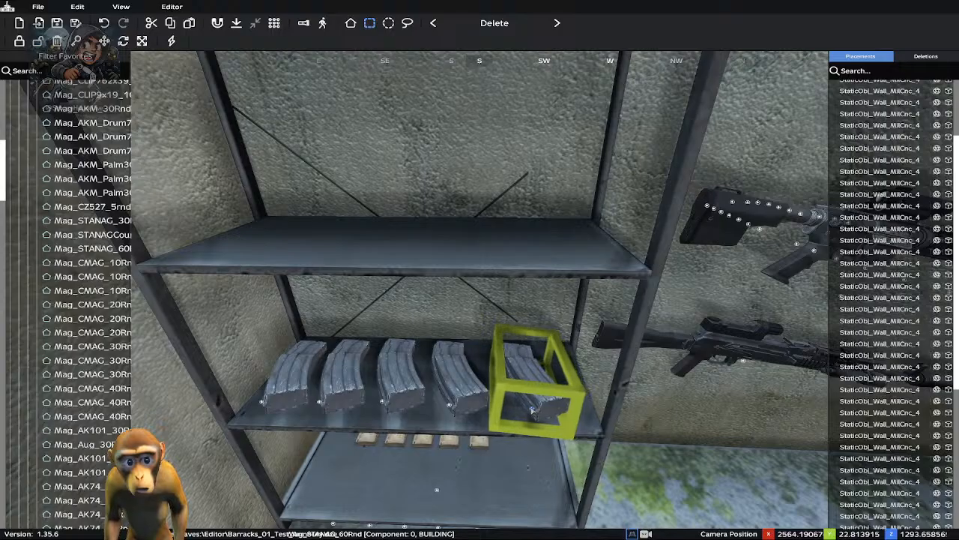
Shift the fifth STANAG magazine closer to the fourth so the row is evenly spaced, and deselect it
click(703, 491)
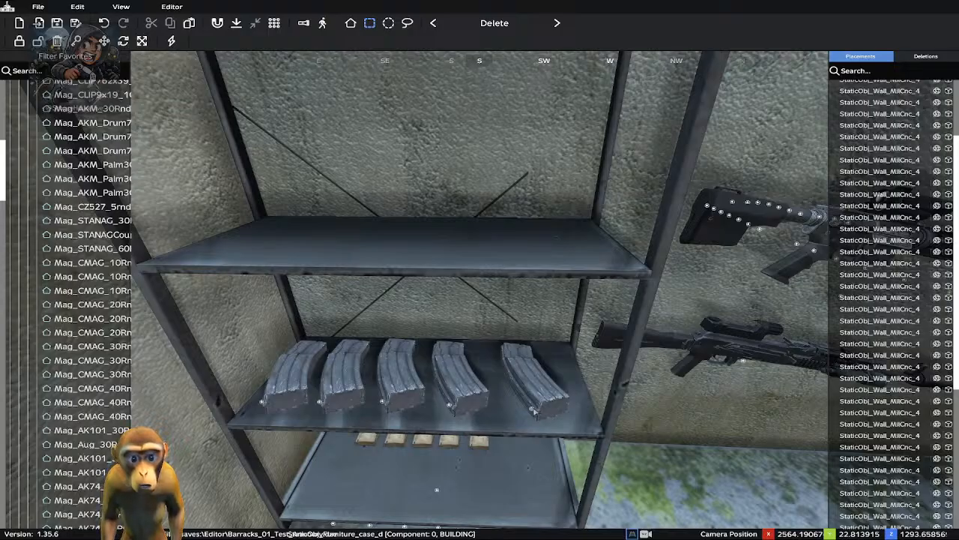
click(534, 412)
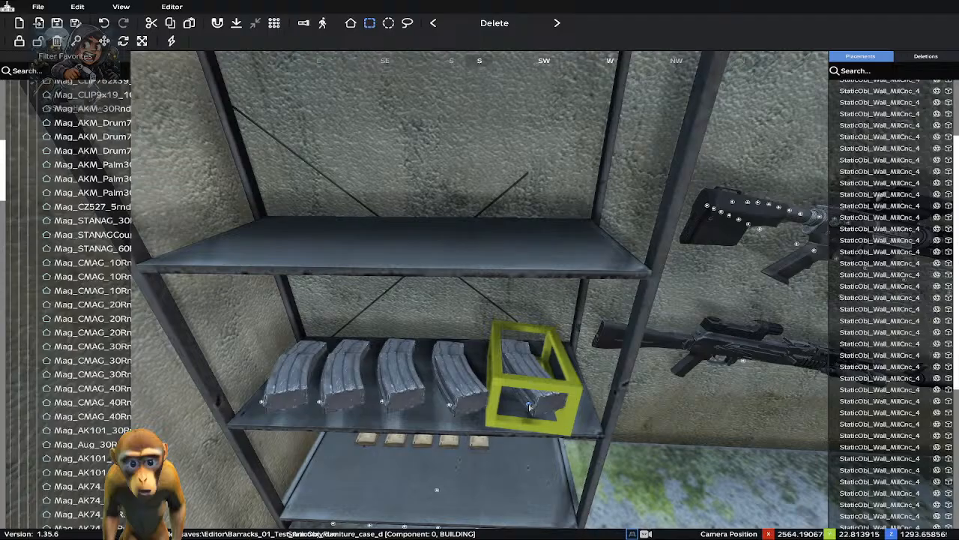
drag(534, 412, 521, 407)
click(666, 428)
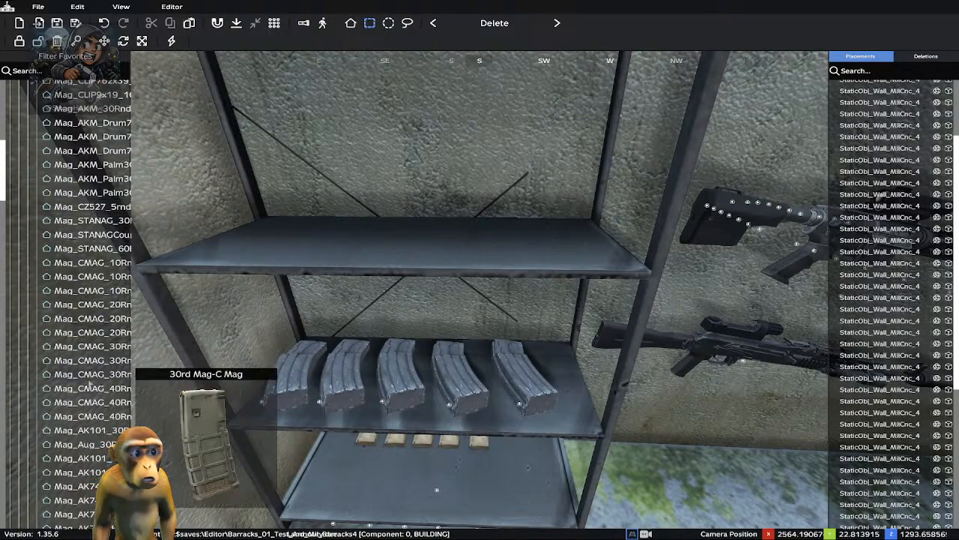
Browse the placeable magazine models and their previews for another magazine type to stock on the shelf
scroll(86, 382, down, 5)
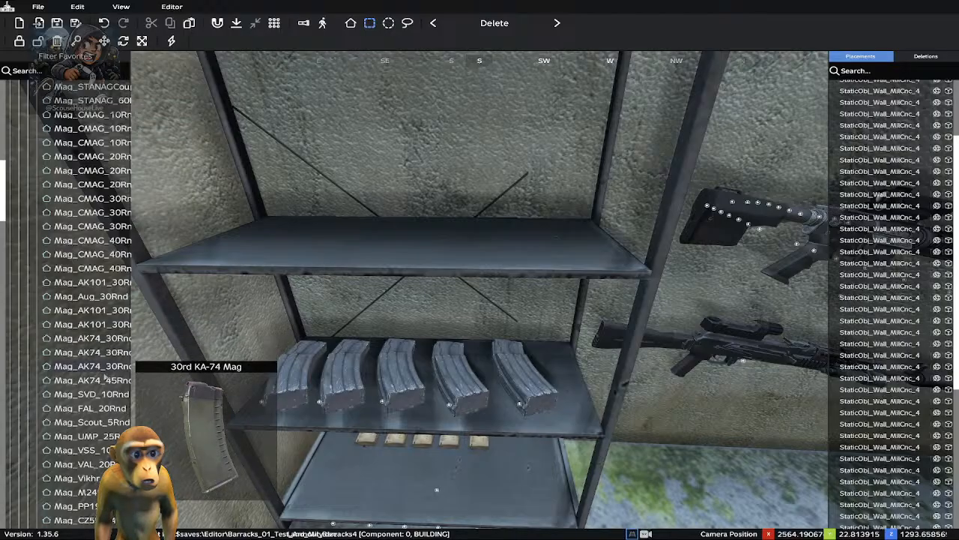
scroll(102, 399, down, 8)
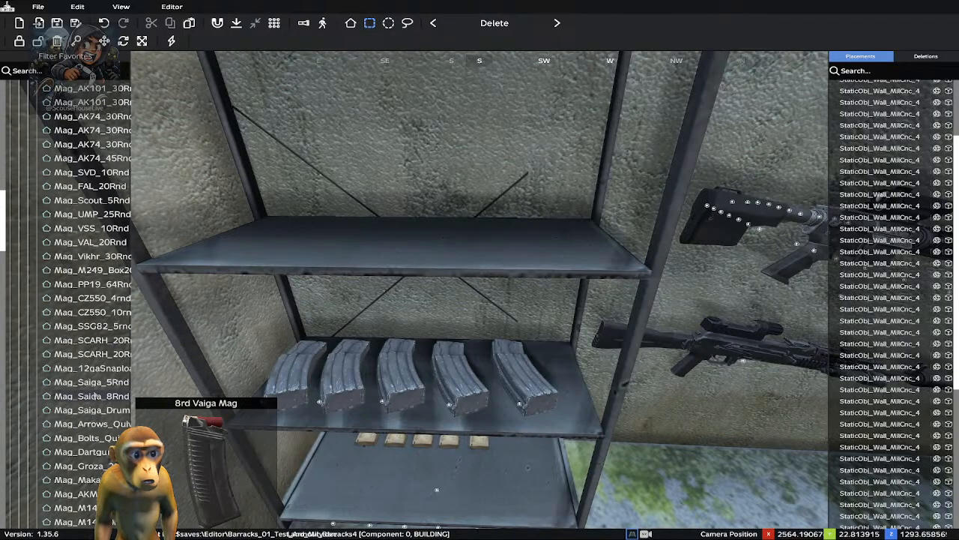
scroll(95, 402, down, 5)
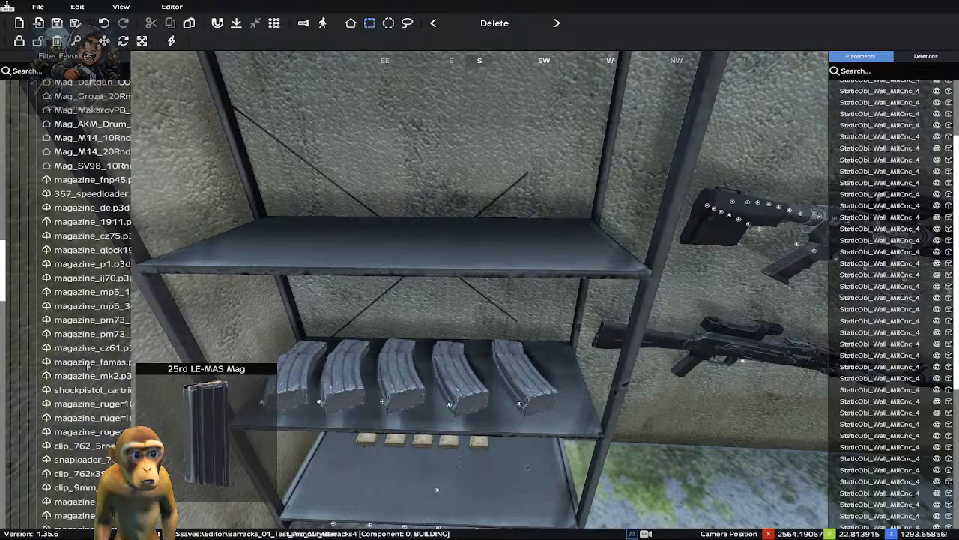
scroll(89, 391, down, 7)
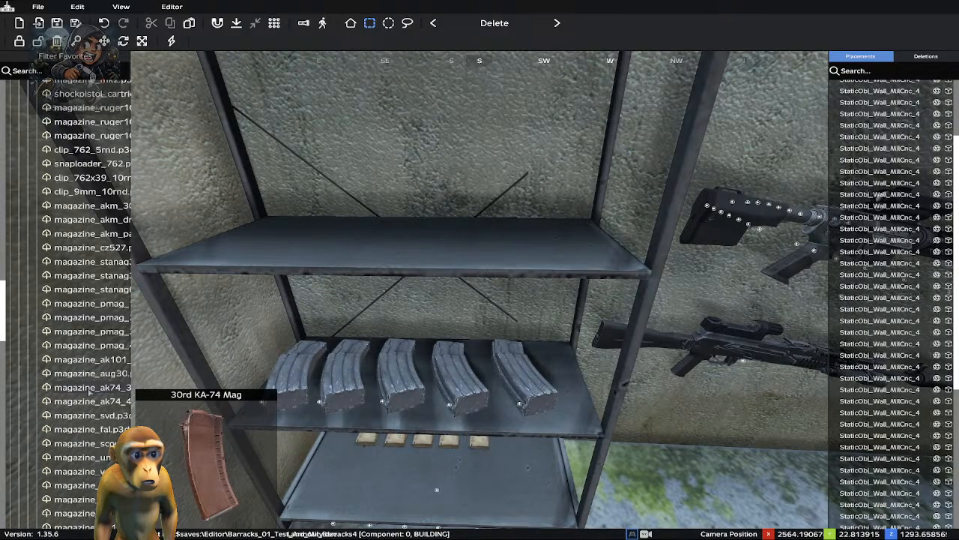
scroll(86, 397, down, 10)
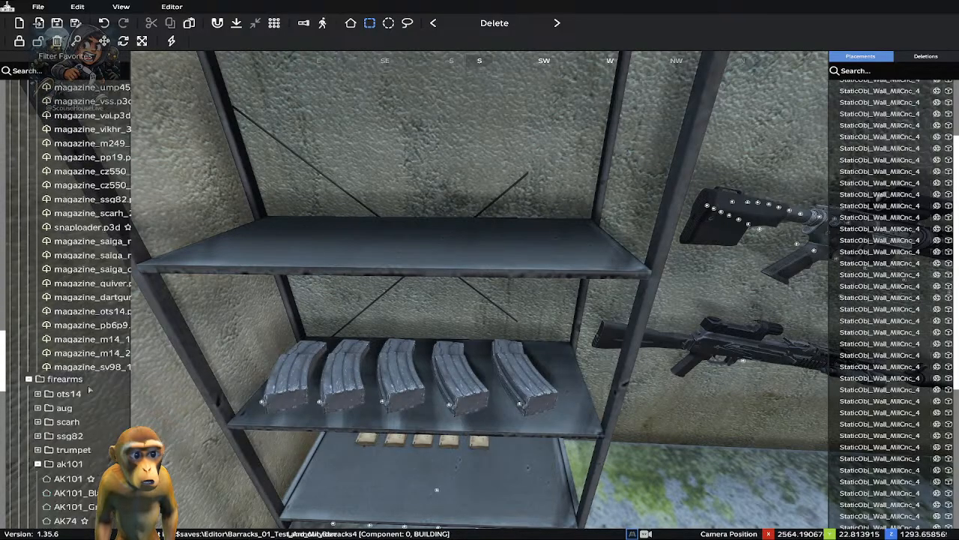
scroll(71, 409, down, 4)
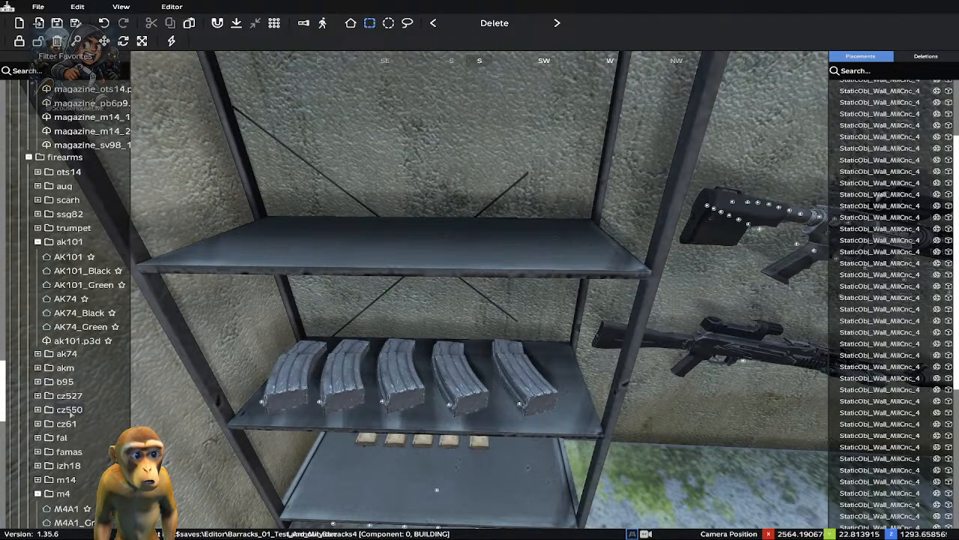
scroll(59, 300, up, 12)
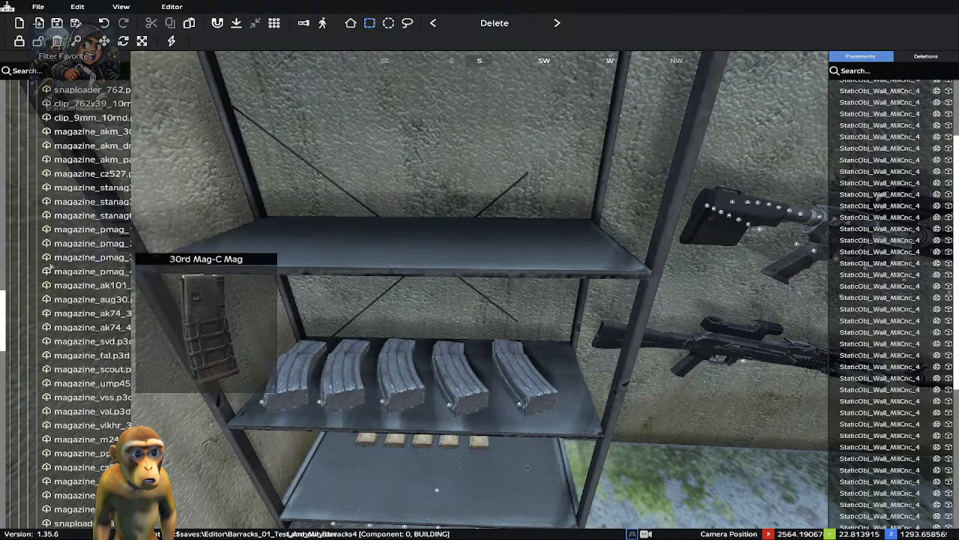
scroll(56, 234, up, 6)
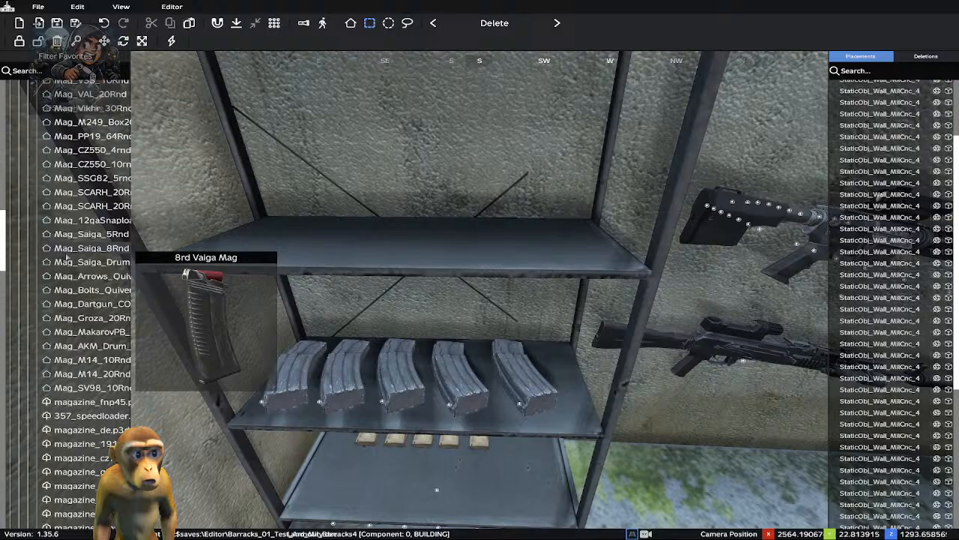
scroll(71, 257, up, 2)
scroll(70, 255, up, 5)
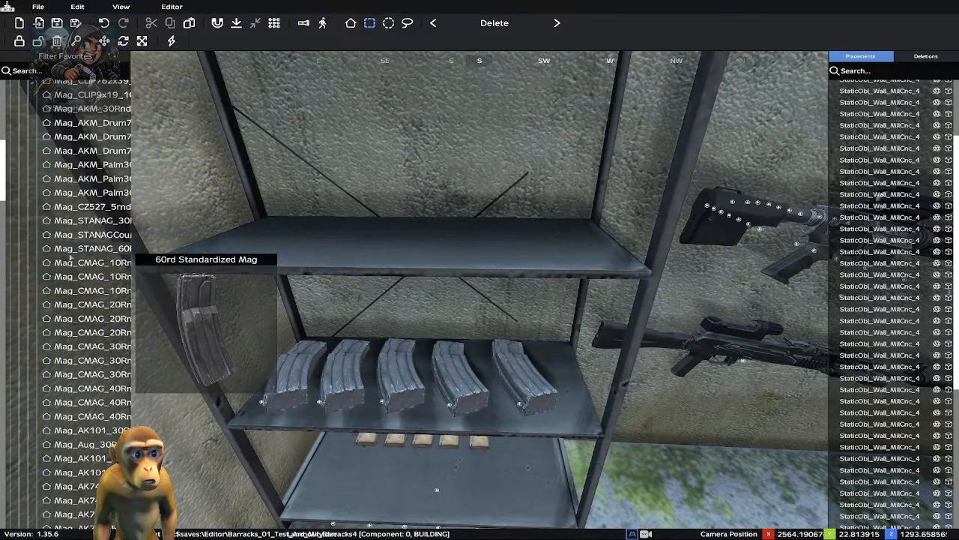
scroll(70, 255, down, 4)
scroll(70, 255, up, 2)
scroll(71, 257, up, 6)
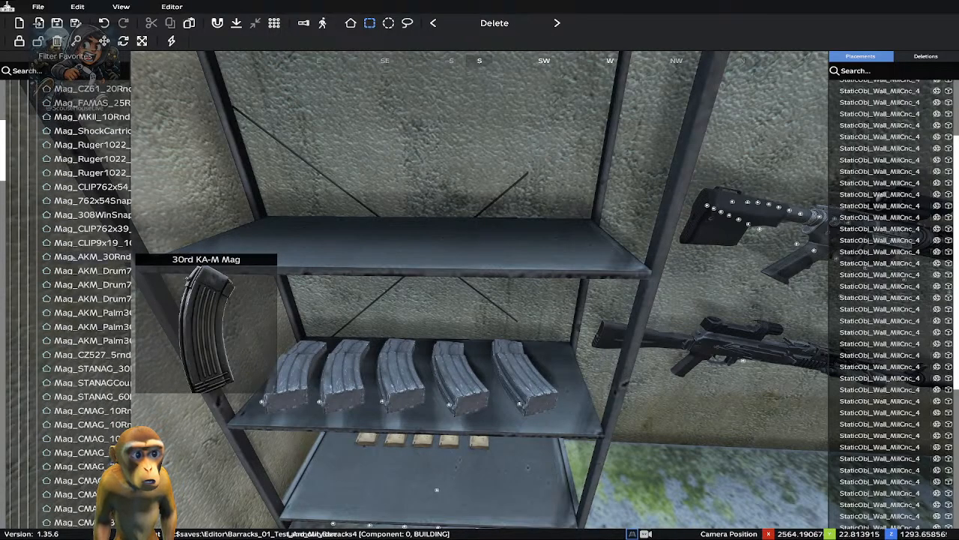
scroll(71, 257, down, 5)
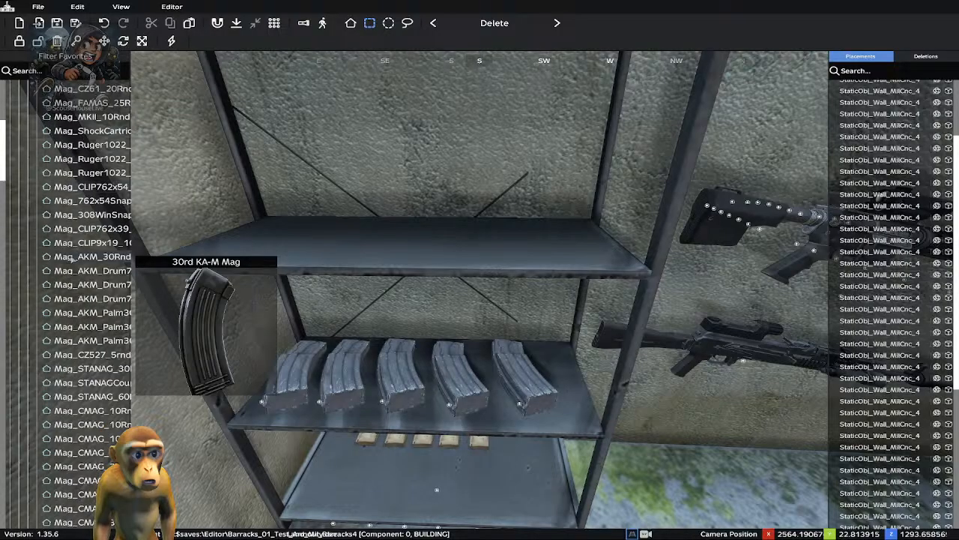
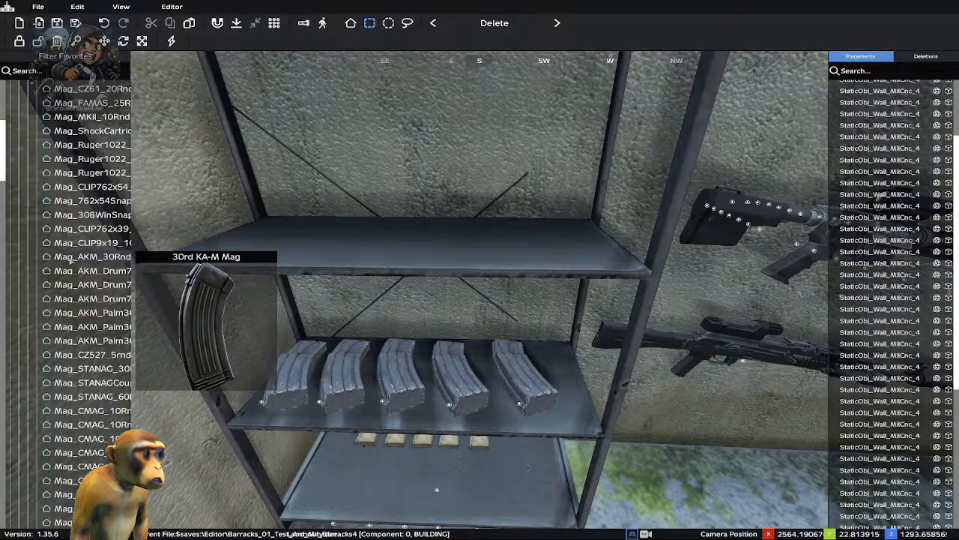
mouse_move(57, 187)
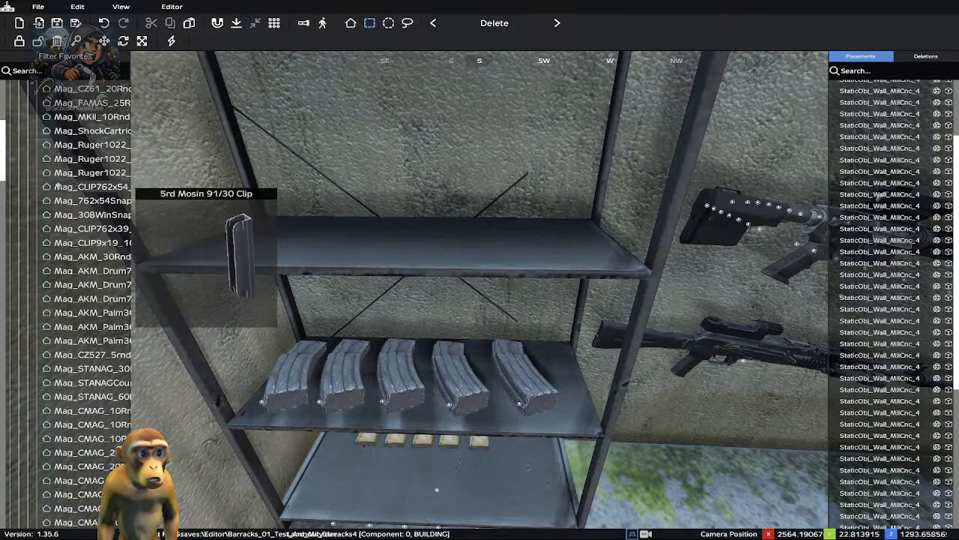
Find the 30-round KA-101 magazine (Mag_AK101_30Rnd) among the magazine attachments and place one at the rack's empty shelf
mouse_move(90, 285)
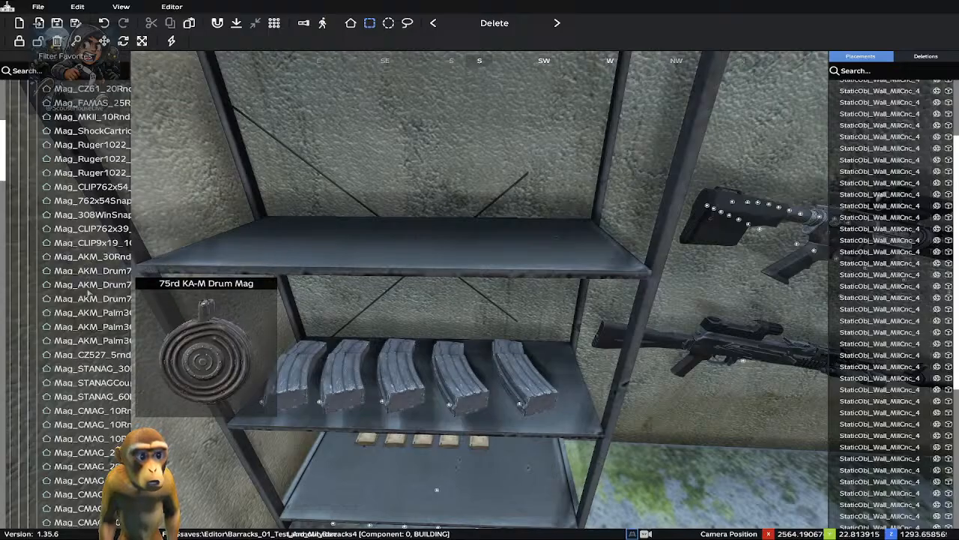
mouse_move(82, 342)
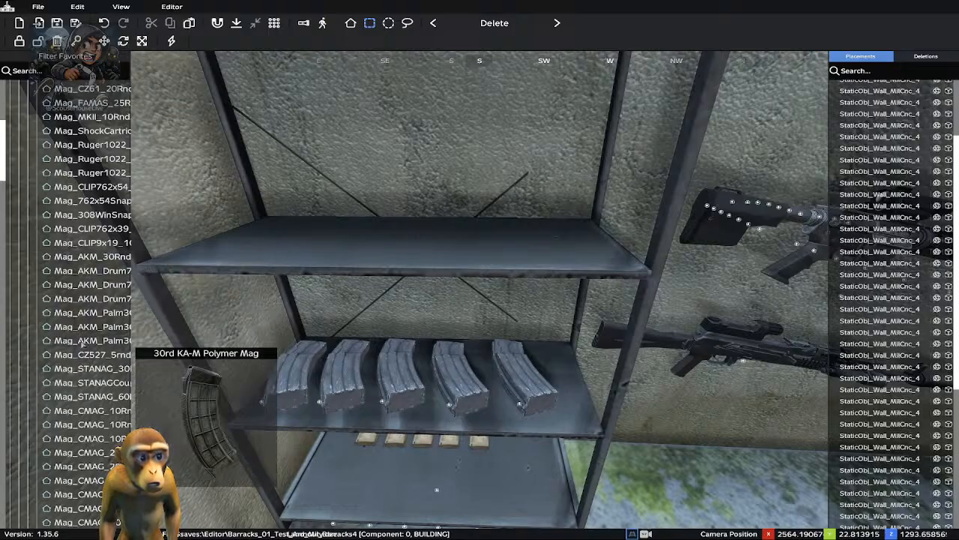
scroll(84, 240, up, 2)
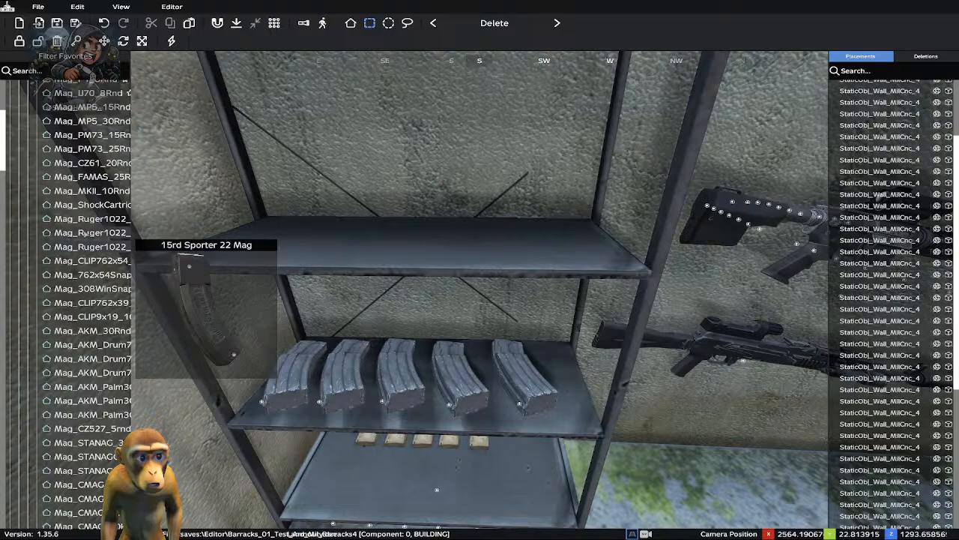
scroll(84, 235, up, 5)
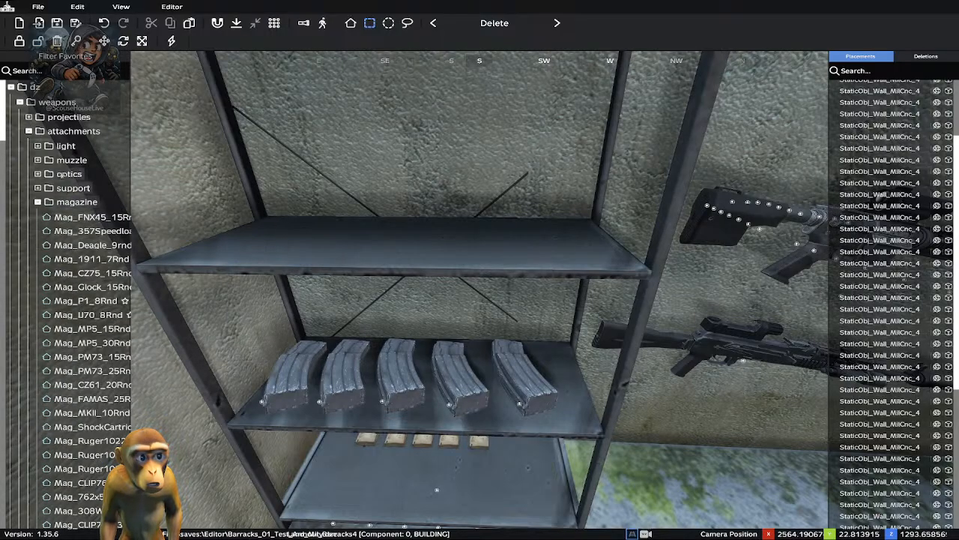
scroll(77, 225, down, 4)
mouse_move(77, 233)
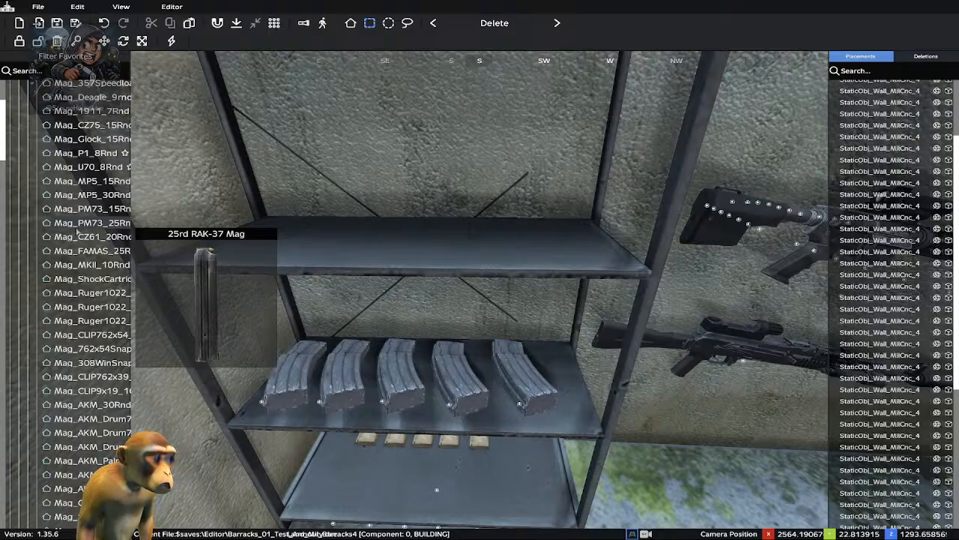
scroll(79, 248, down, 4)
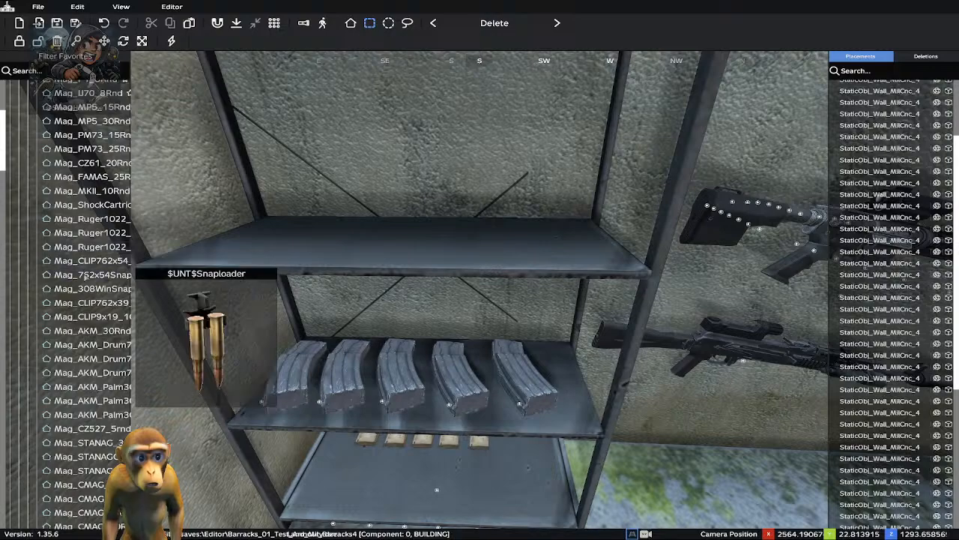
scroll(80, 284, down, 2)
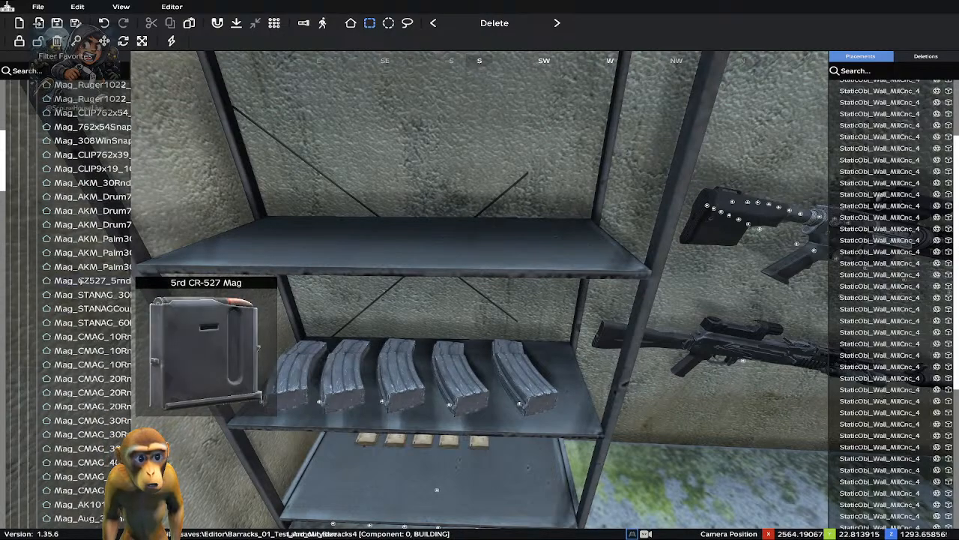
scroll(81, 283, down, 2)
scroll(80, 283, down, 6)
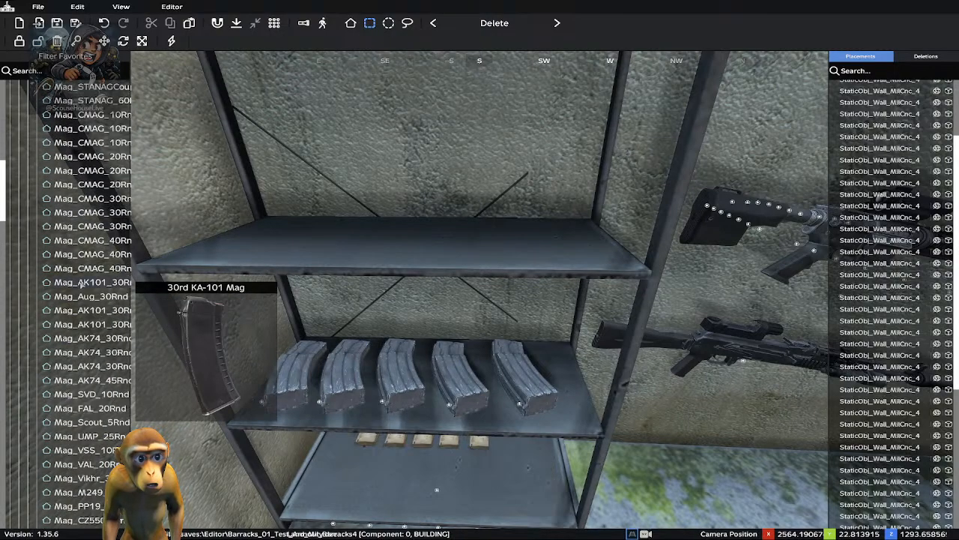
scroll(80, 284, up, 2)
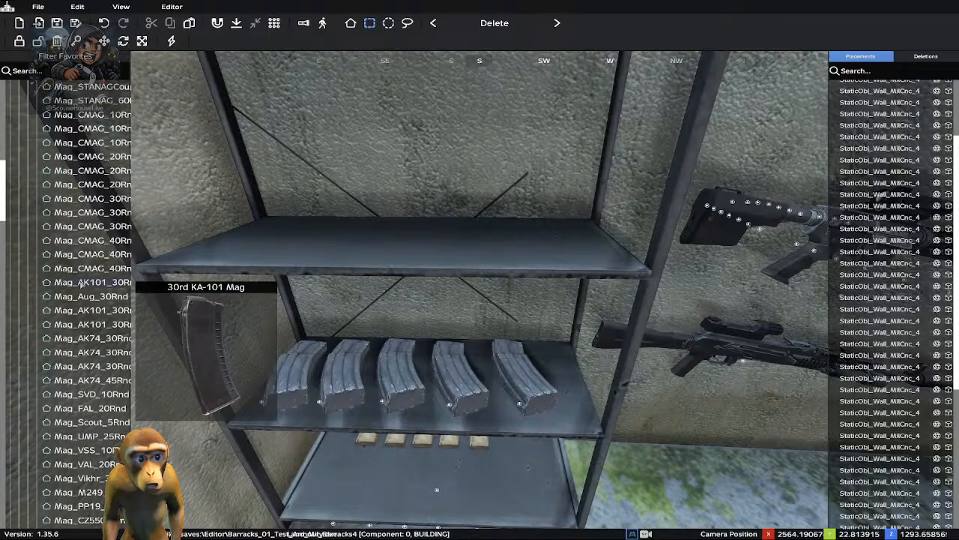
drag(80, 284, 324, 292)
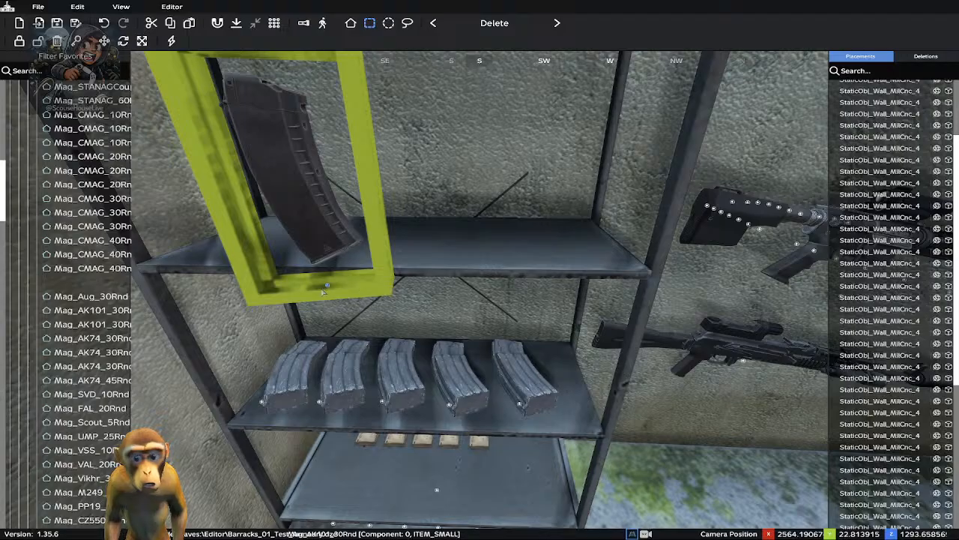
Rotate the placed KA-101 magazine until it lies flat with its base facing the front of the rack
scroll(323, 292, down, 3)
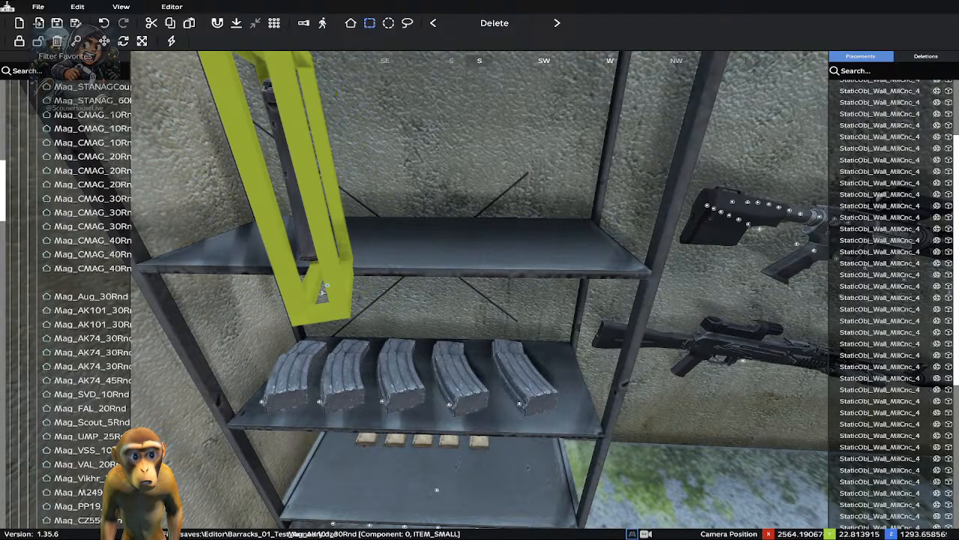
scroll(324, 292, down, 6)
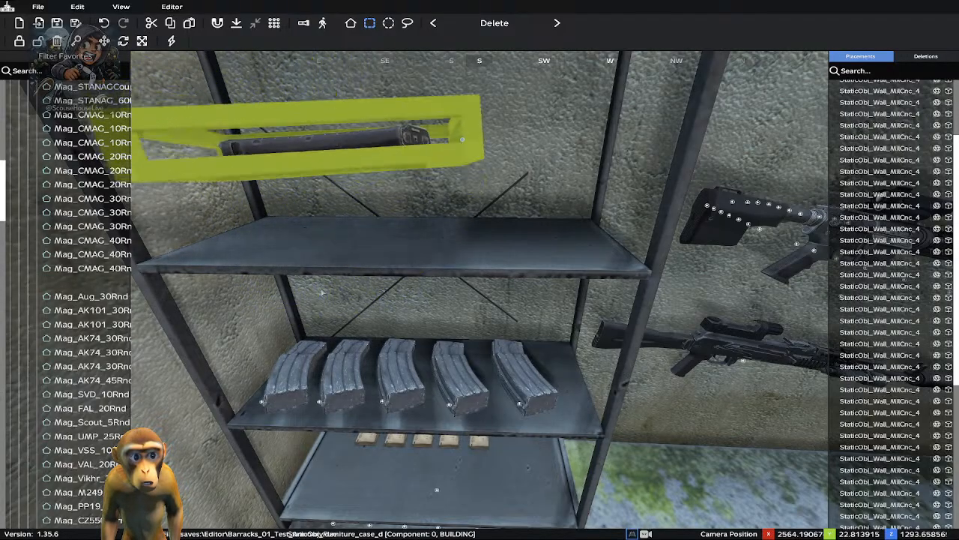
scroll(323, 293, down, 8)
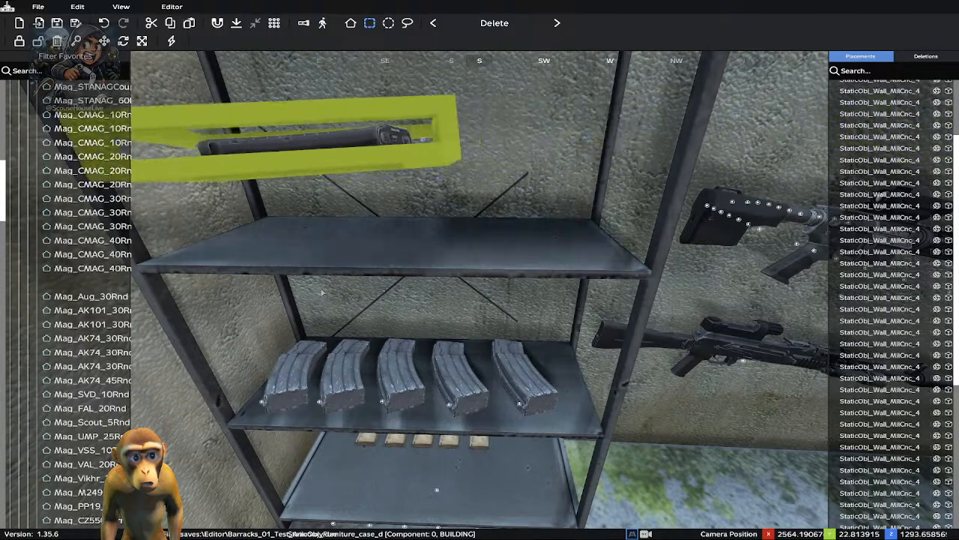
scroll(323, 292, down, 4)
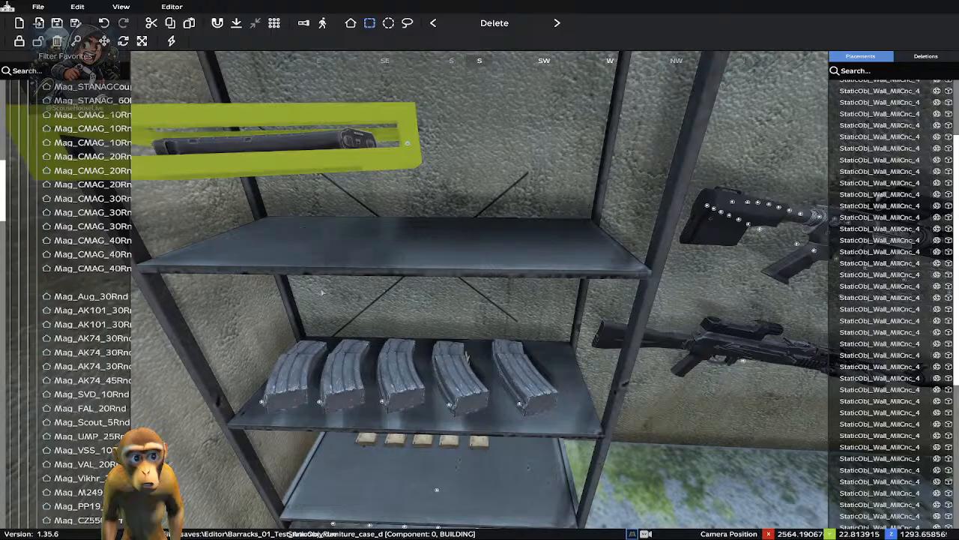
scroll(323, 292, down, 6)
scroll(323, 292, down, 5)
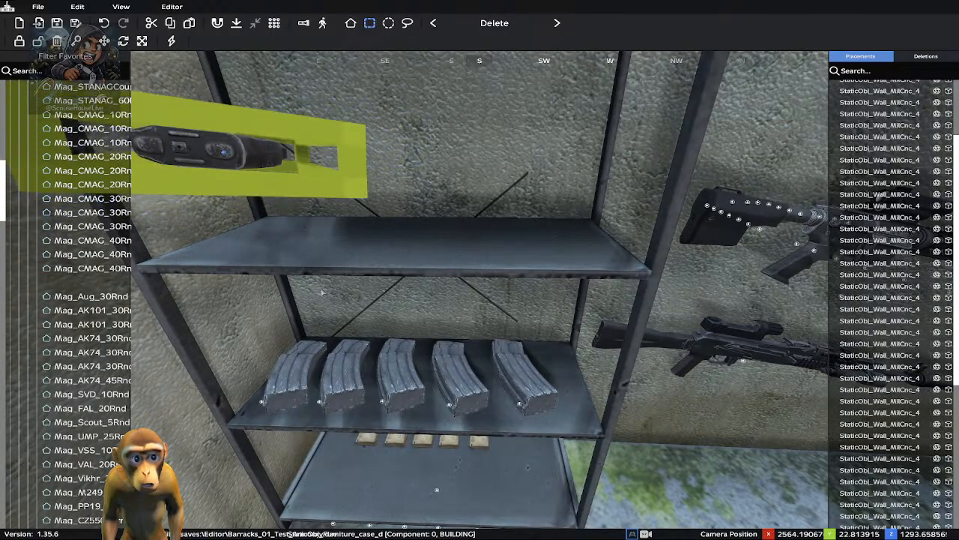
scroll(323, 292, down, 2)
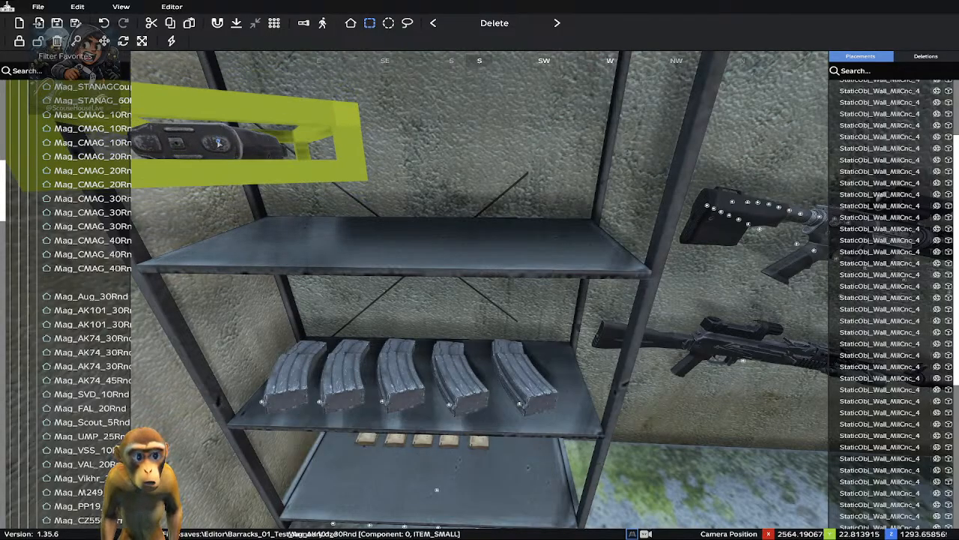
Set the KA-101 magazine down on the left end of the empty shelf above the existing magazines, base facing forward
drag(217, 144, 251, 259)
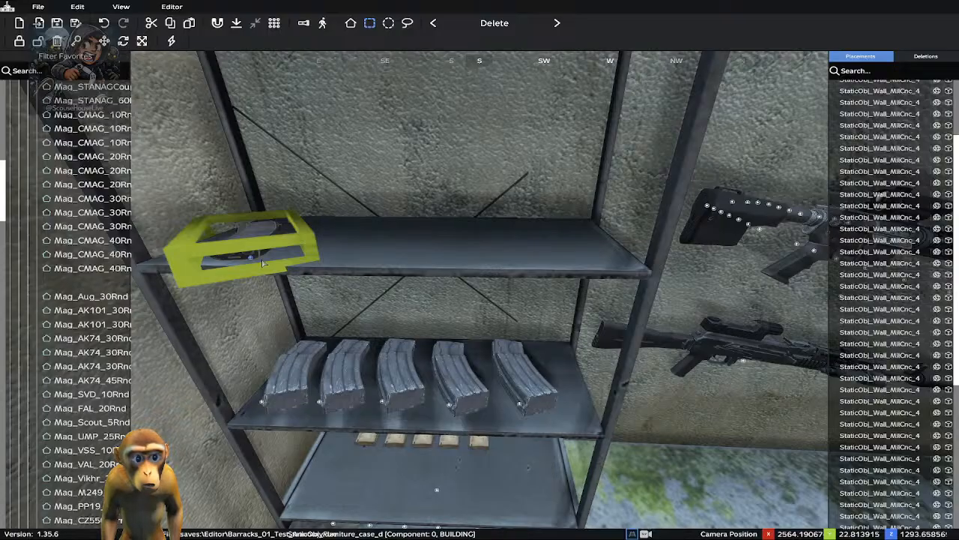
mouse_move(250, 261)
mouse_down()
mouse_move(235, 259)
mouse_move(250, 262)
mouse_up()
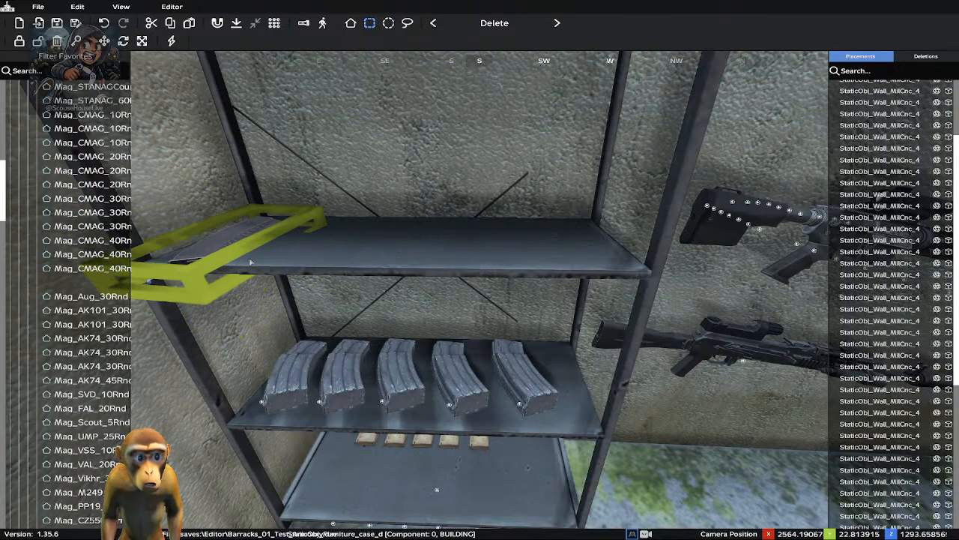
drag(149, 282, 166, 270)
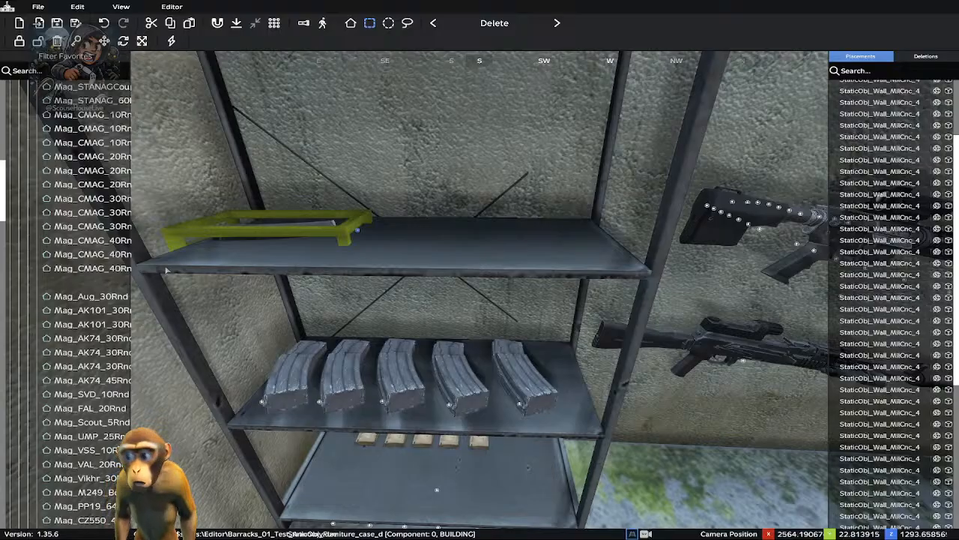
drag(166, 270, 167, 270)
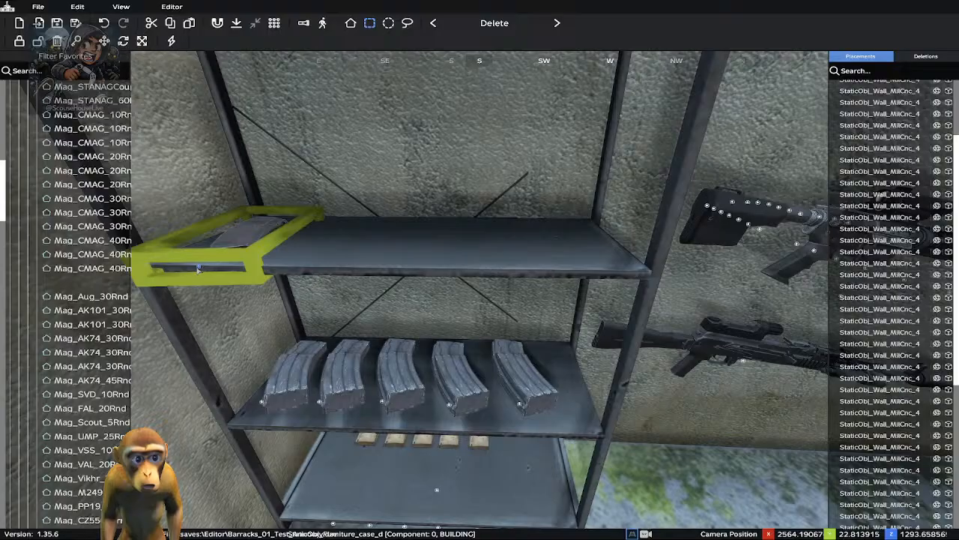
right_click(198, 268)
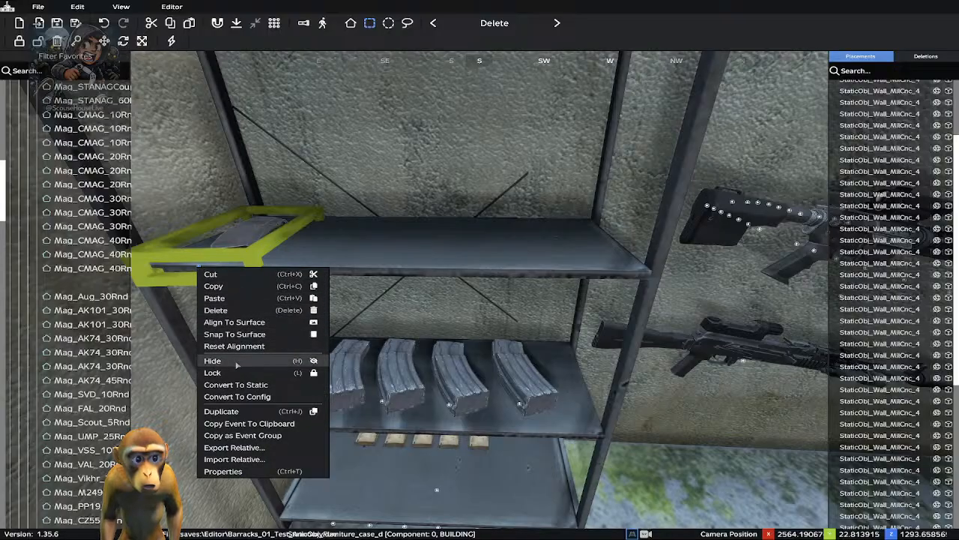
click(397, 259)
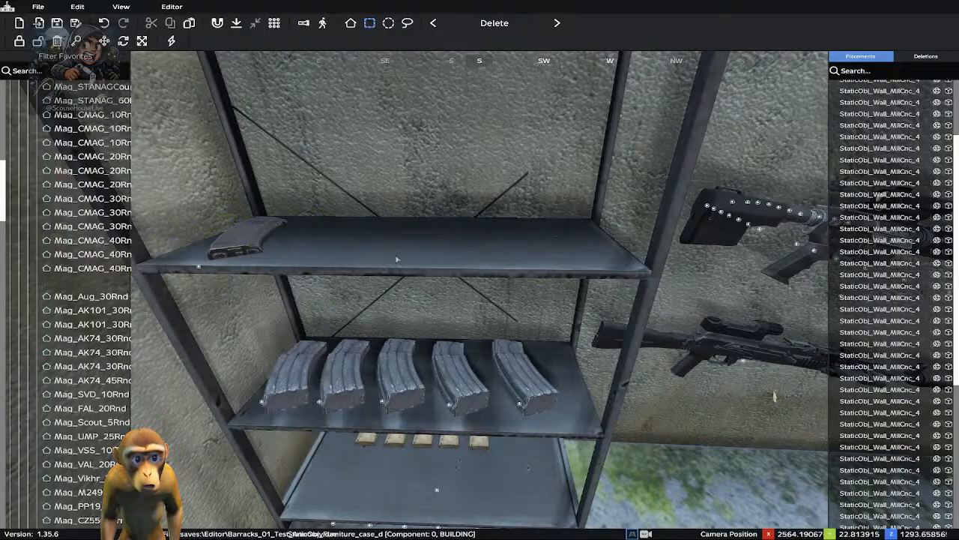
Duplicate the KA-101 magazine five times along the same shelf to make an evenly spaced row of six
click(199, 268)
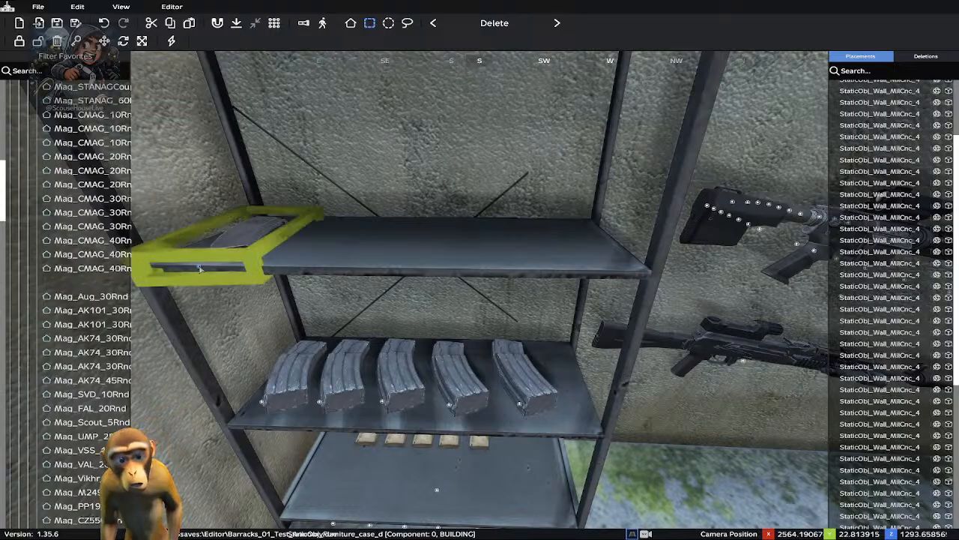
drag(199, 269, 275, 270)
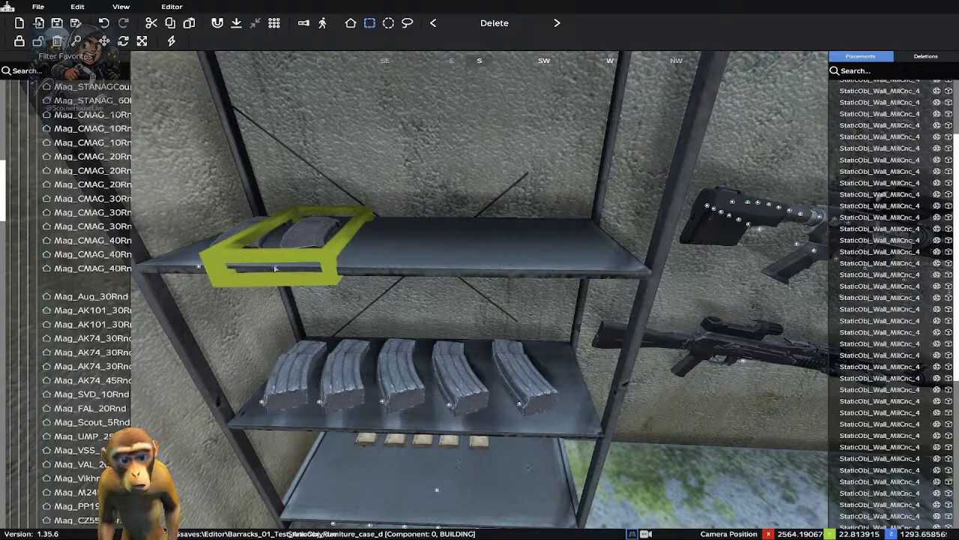
drag(276, 269, 355, 270)
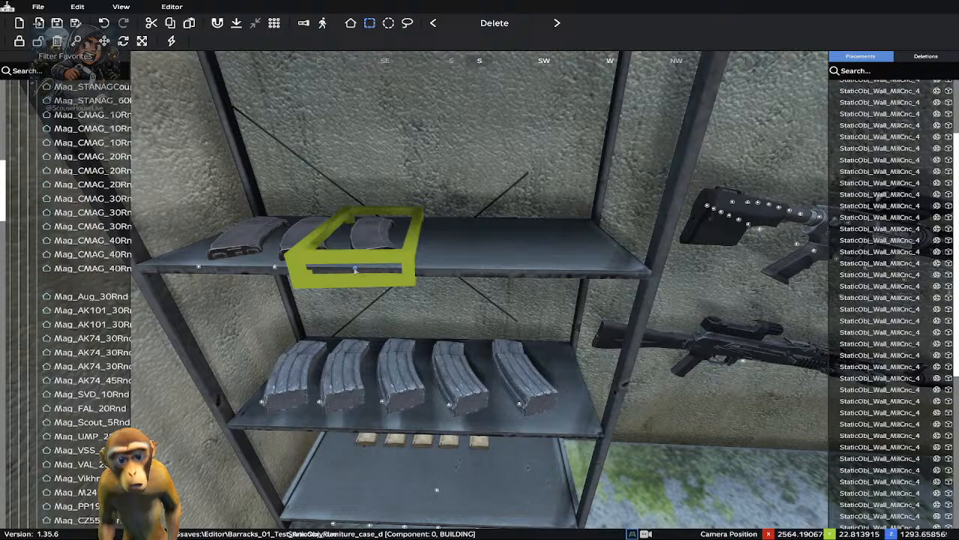
drag(355, 270, 510, 272)
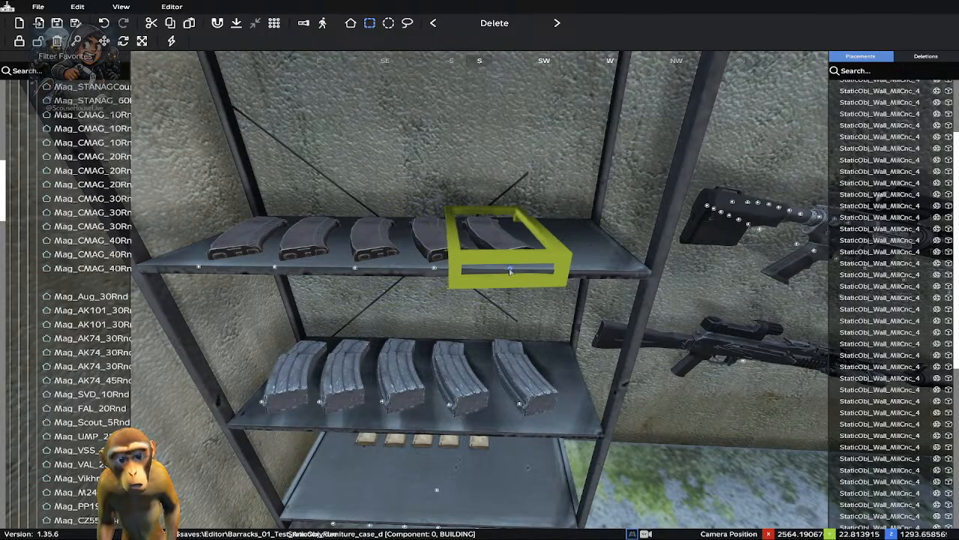
drag(509, 272, 603, 273)
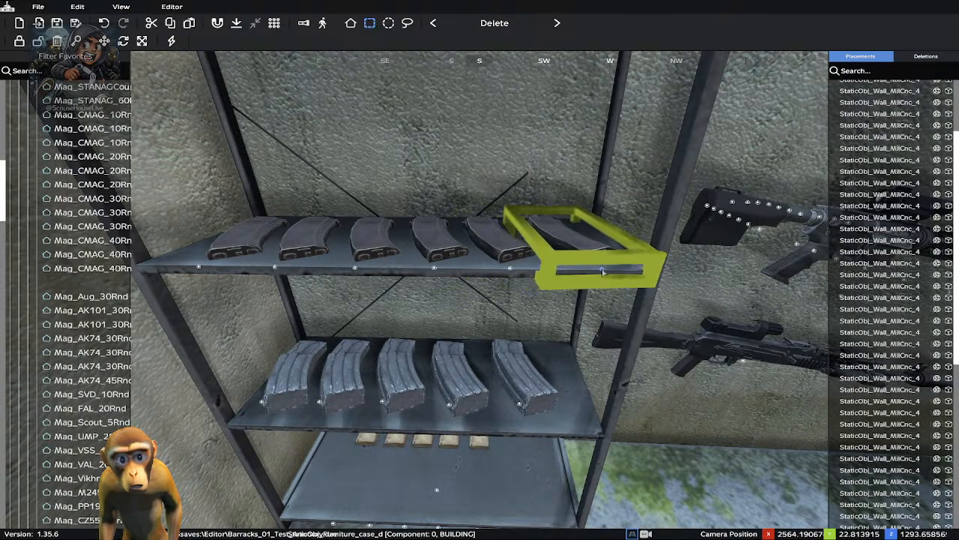
click(672, 376)
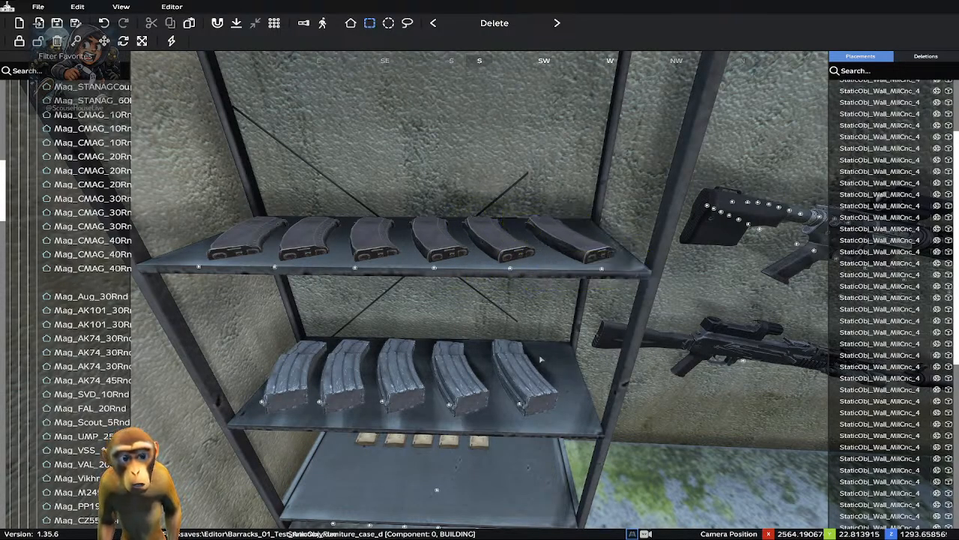
Collapse the magazine and attachments folders in the object tree, leaving the firearms folder expanded
key(q)
key(w)
right_drag(539, 362, 555, 268)
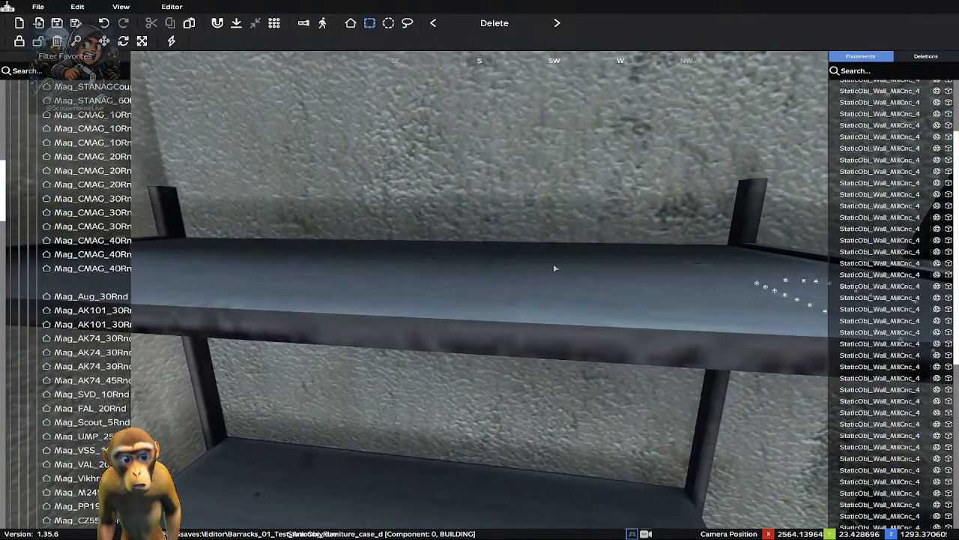
key(s)
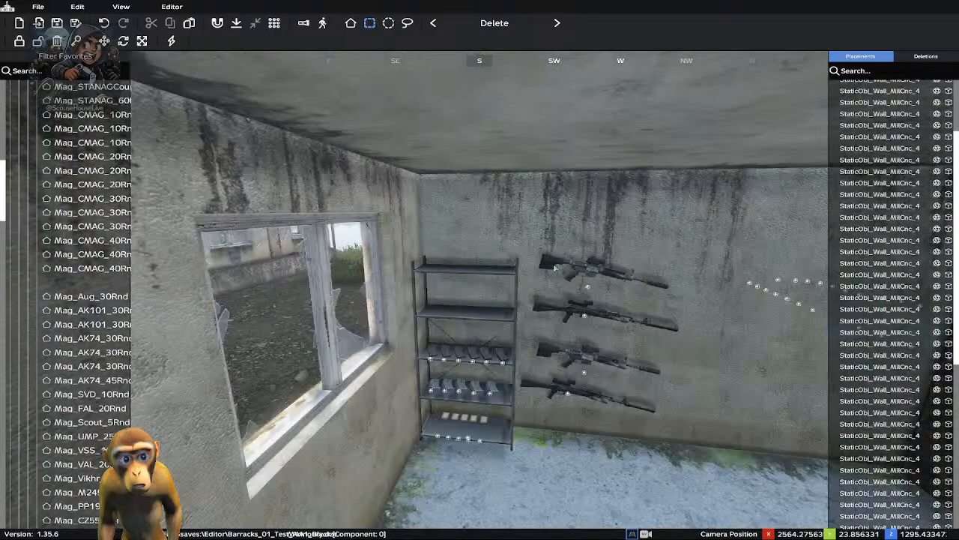
right_drag(509, 407, 543, 437)
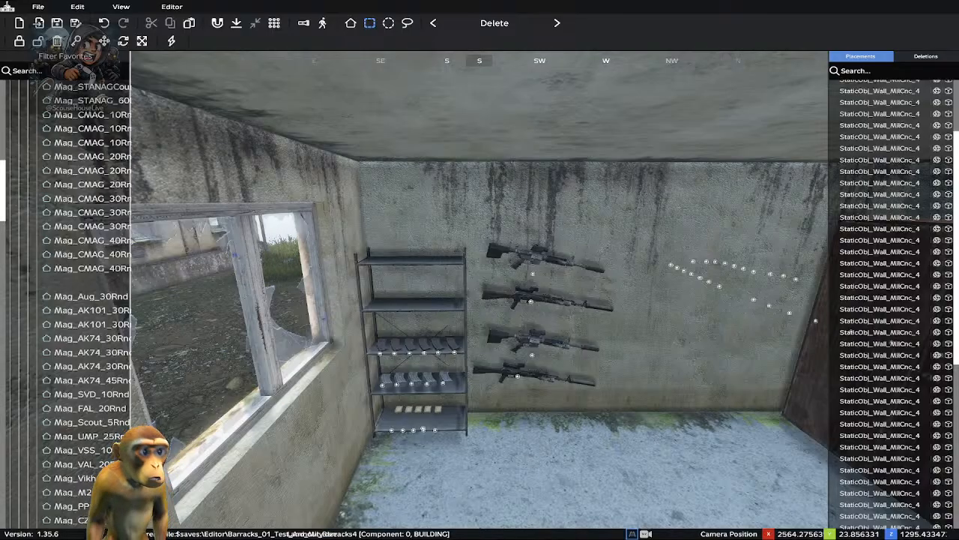
scroll(69, 329, down, 10)
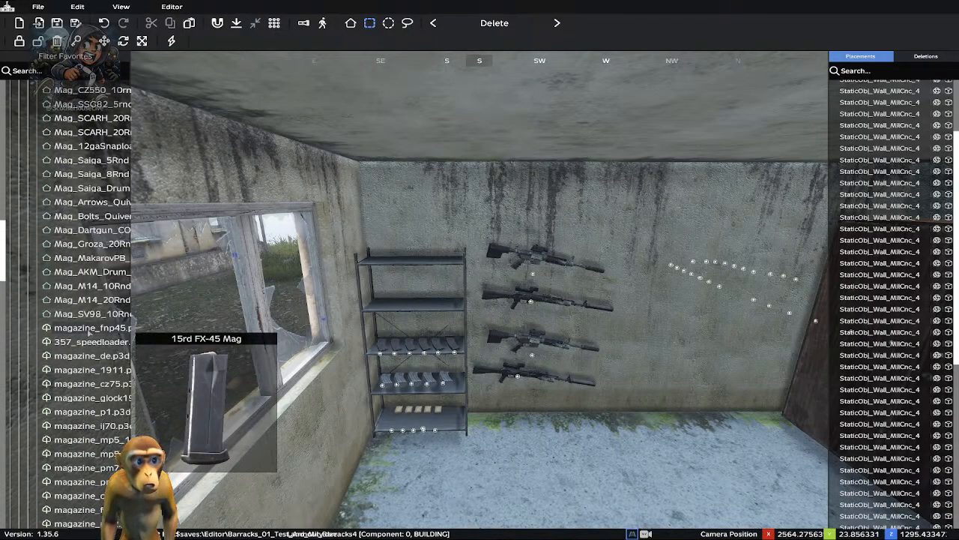
scroll(89, 331, up, 10)
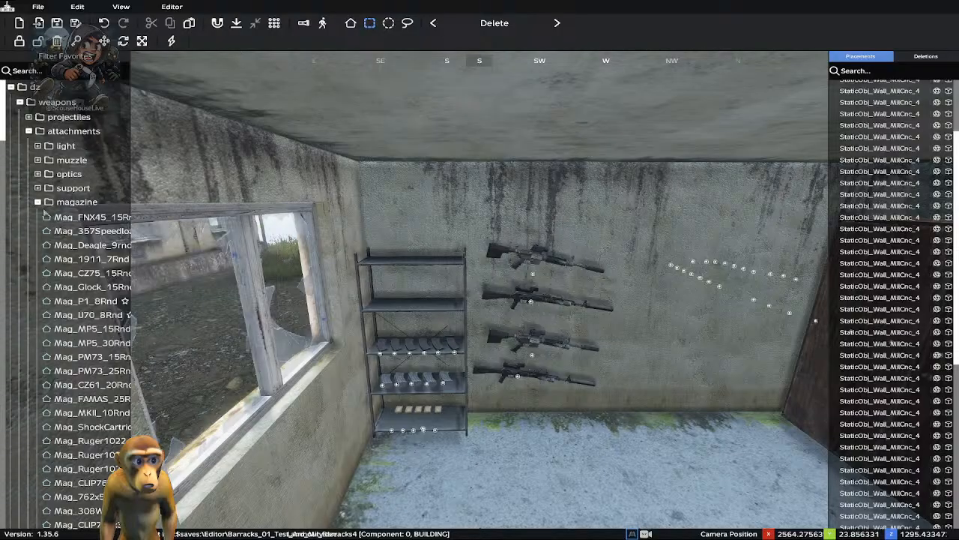
click(37, 201)
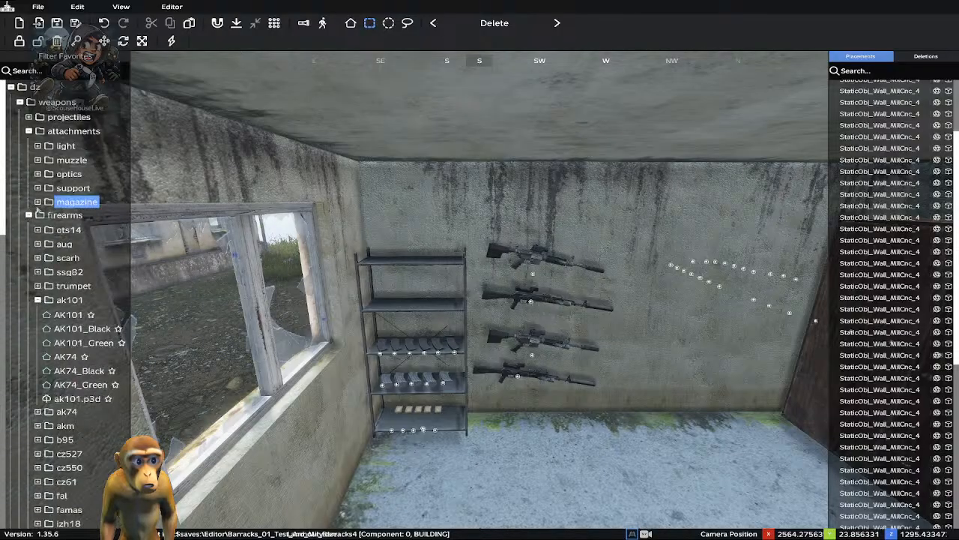
click(28, 131)
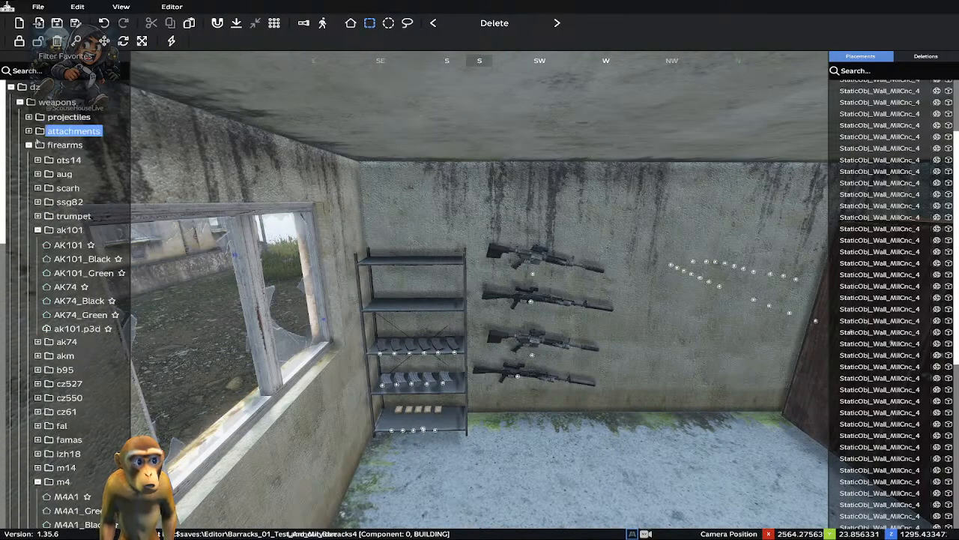
Collapse the firearms folder and look through the characters' headgear folder for a tactical helmet model
click(29, 145)
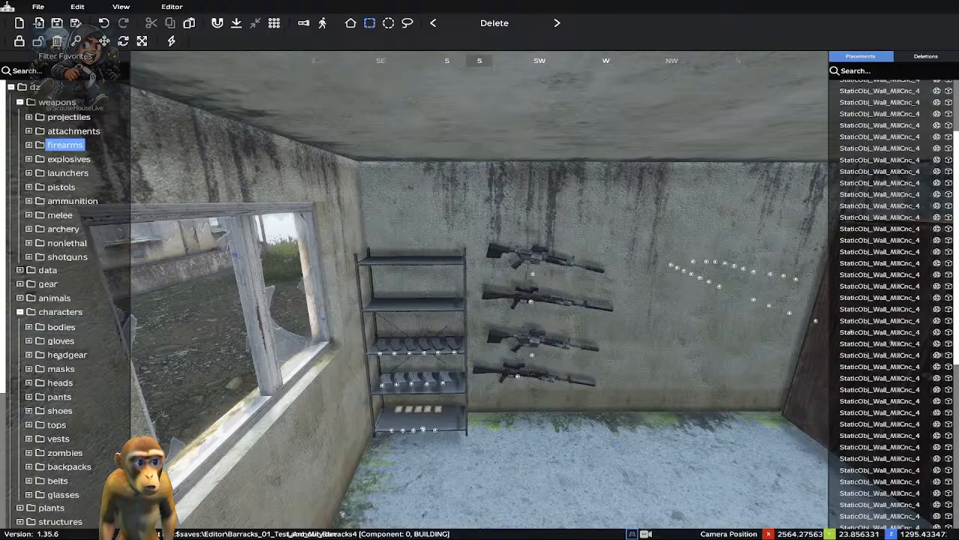
click(30, 357)
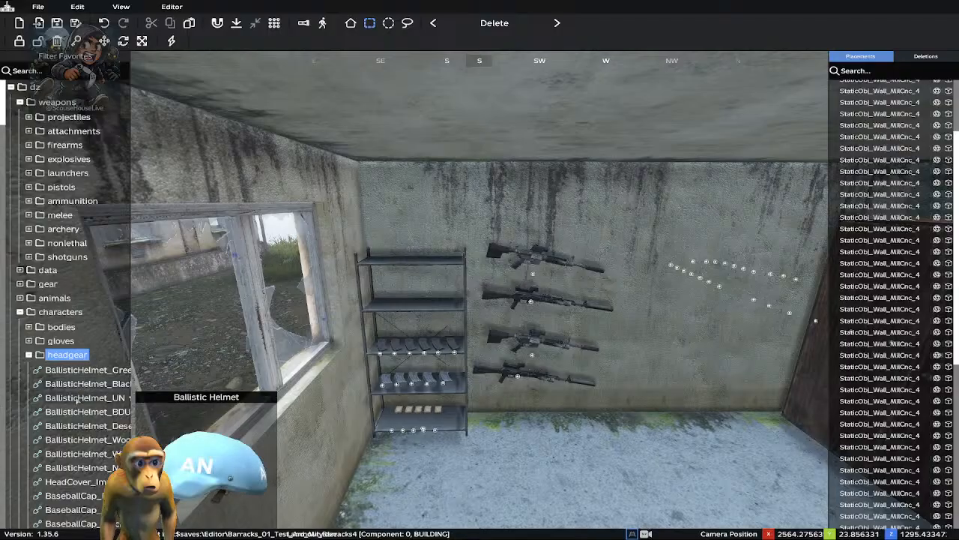
scroll(79, 398, down, 2)
scroll(77, 403, down, 4)
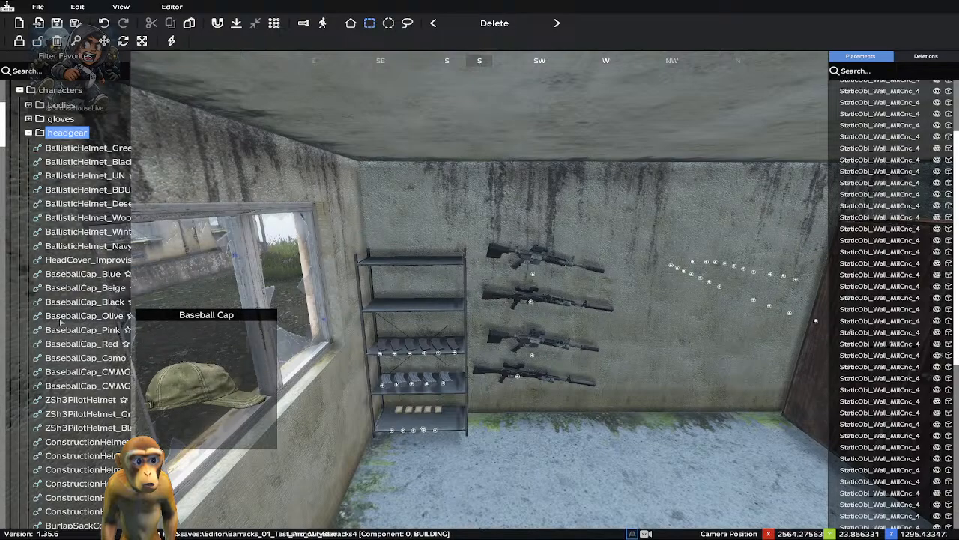
scroll(63, 333, down, 4)
scroll(63, 335, down, 8)
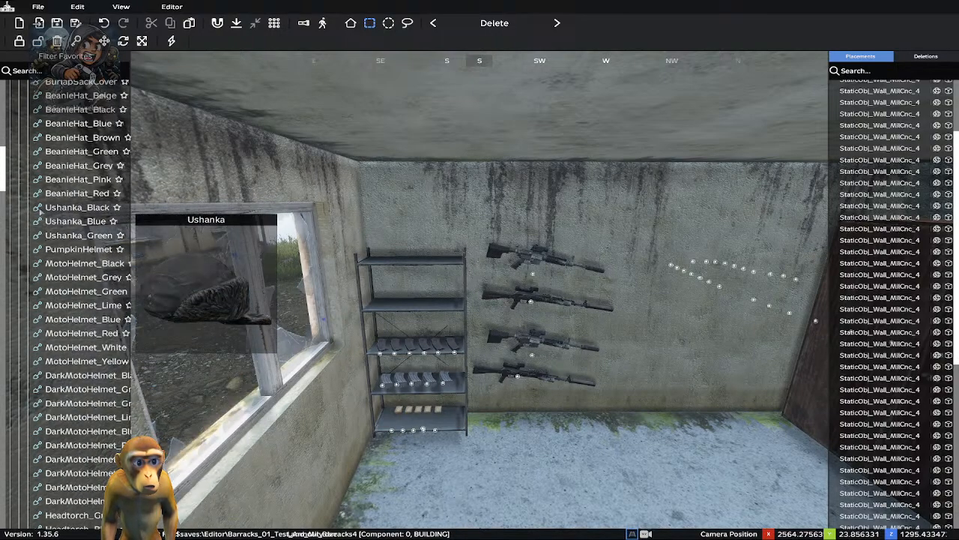
scroll(54, 335, down, 5)
scroll(59, 374, down, 8)
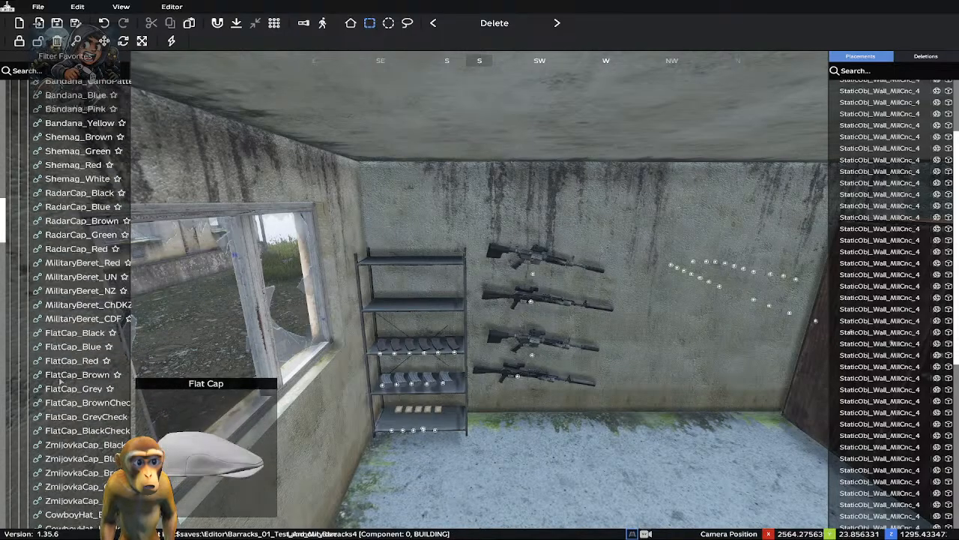
scroll(59, 380, down, 10)
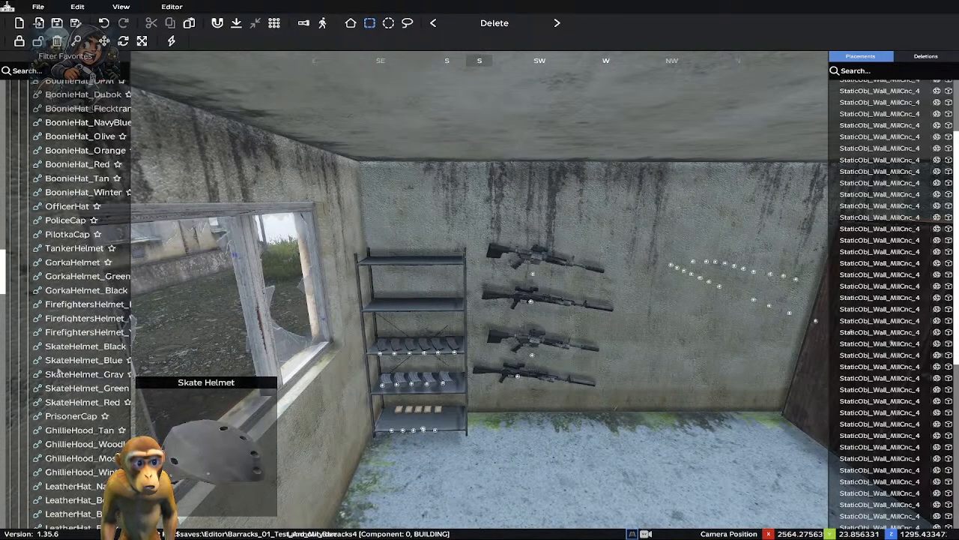
scroll(57, 373, up, 5)
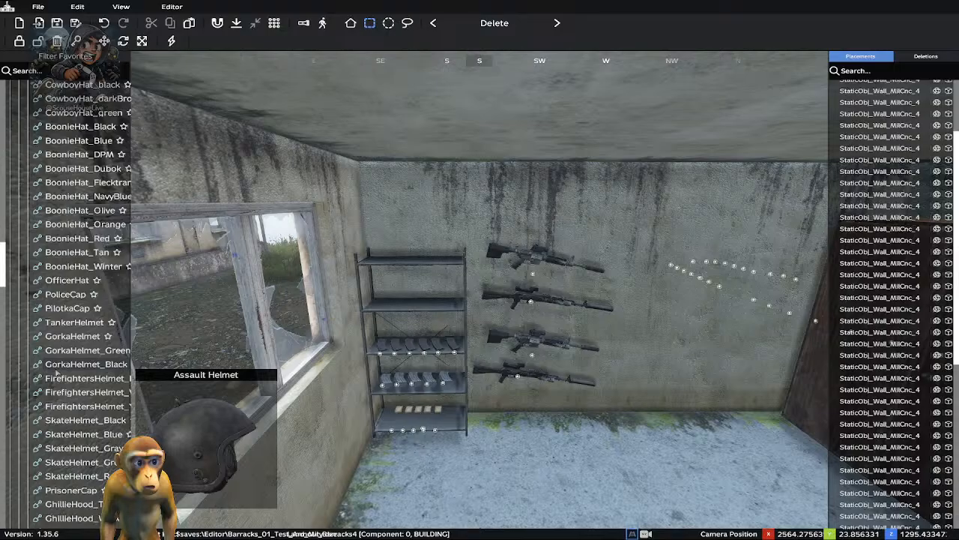
scroll(57, 371, down, 10)
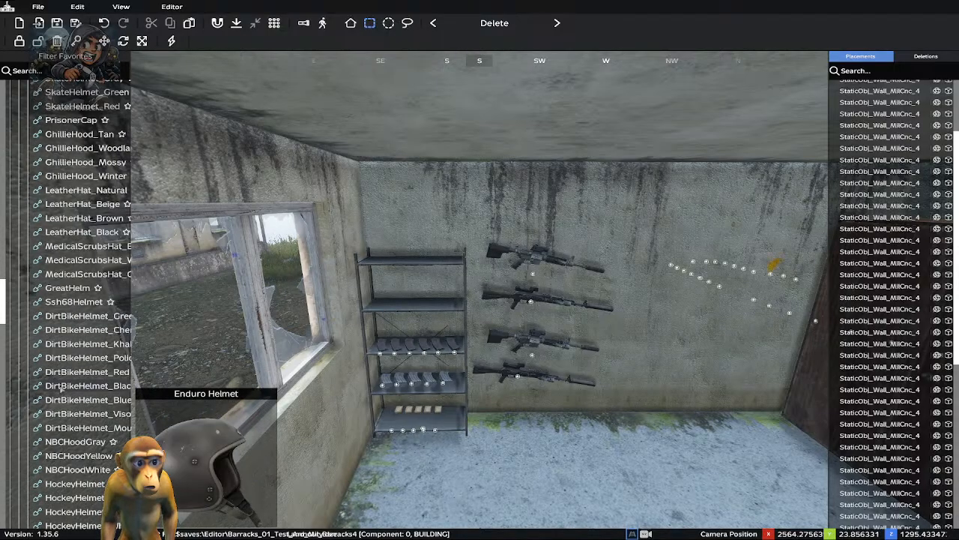
scroll(60, 389, down, 6)
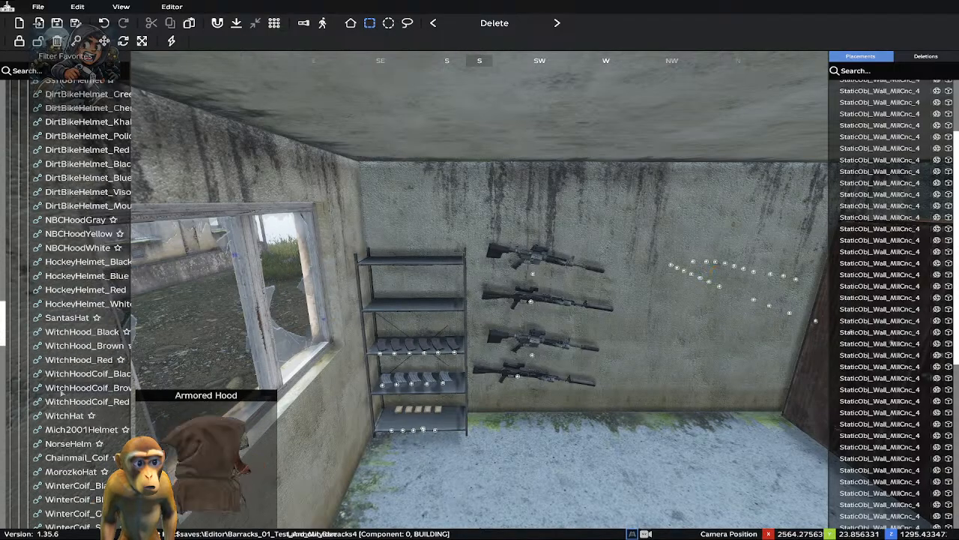
scroll(63, 389, down, 4)
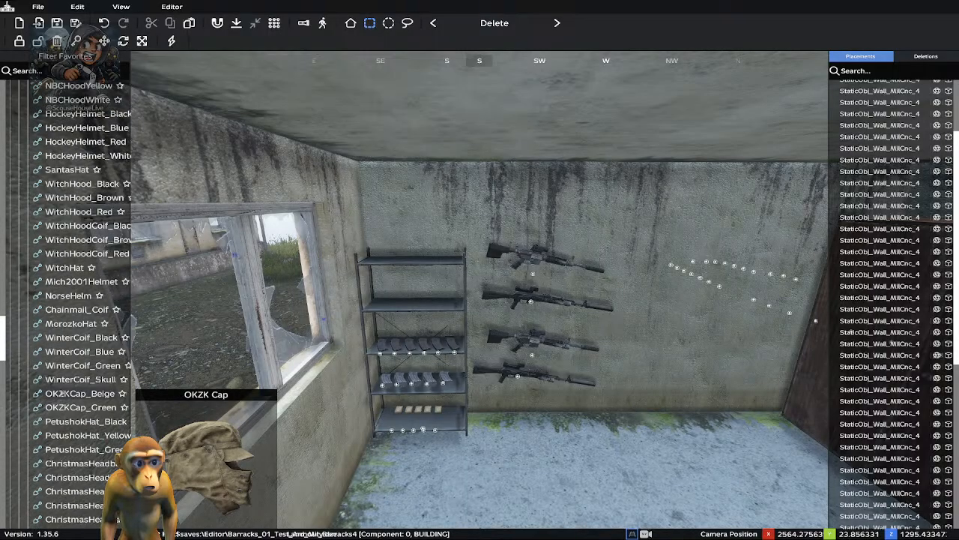
scroll(61, 393, down, 4)
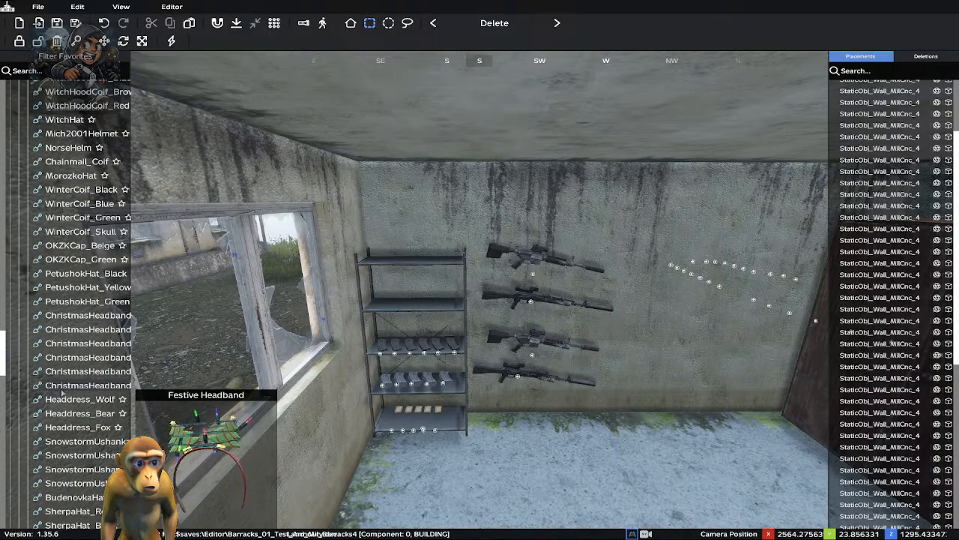
scroll(63, 393, down, 6)
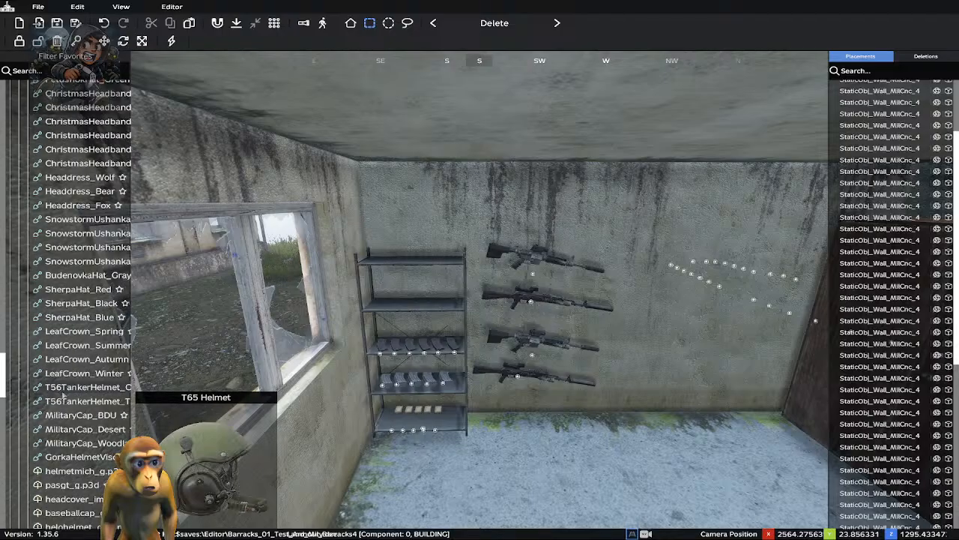
scroll(63, 395, down, 2)
scroll(63, 395, down, 4)
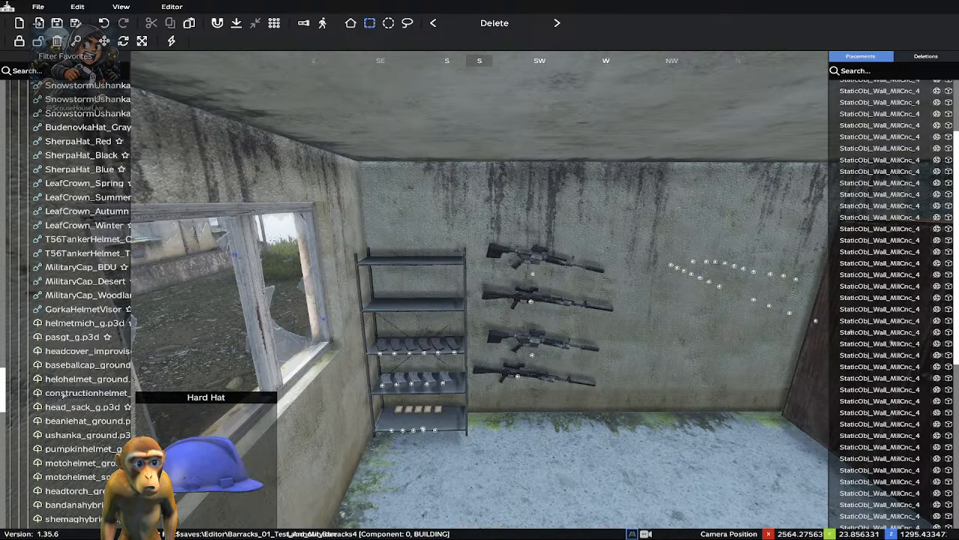
scroll(63, 395, down, 10)
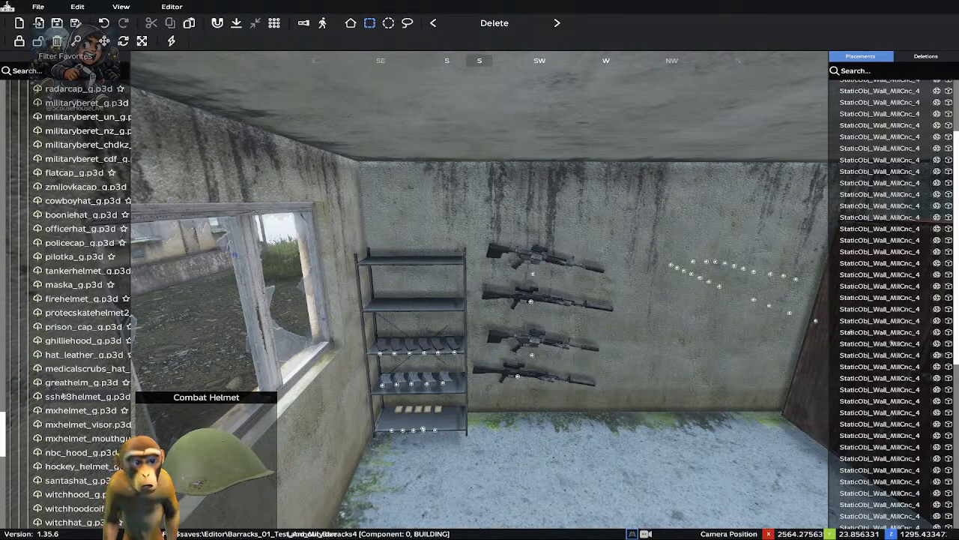
scroll(63, 395, down, 4)
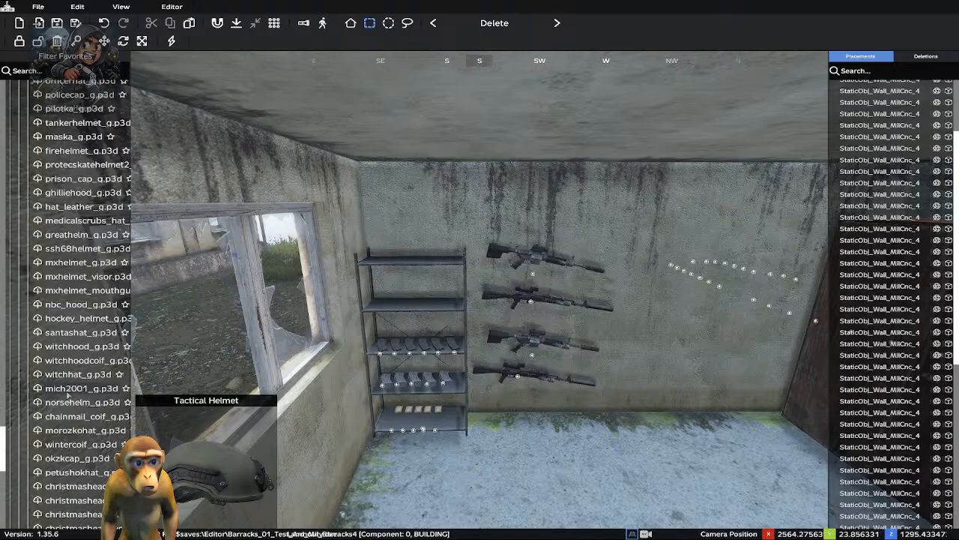
Place the mich2001_g.p3d tactical helmet at the left end of the rack's top shelf
click(67, 389)
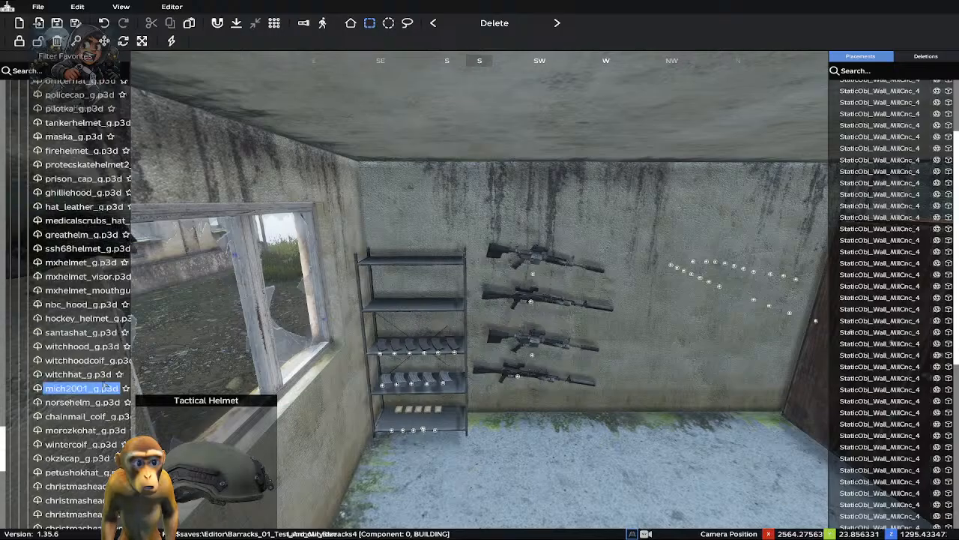
click(388, 301)
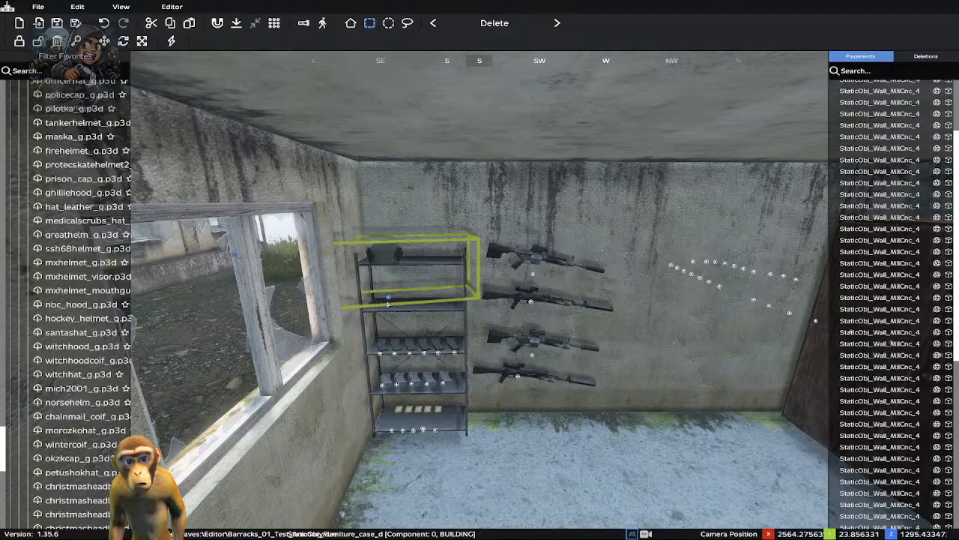
scroll(388, 303, up, 1)
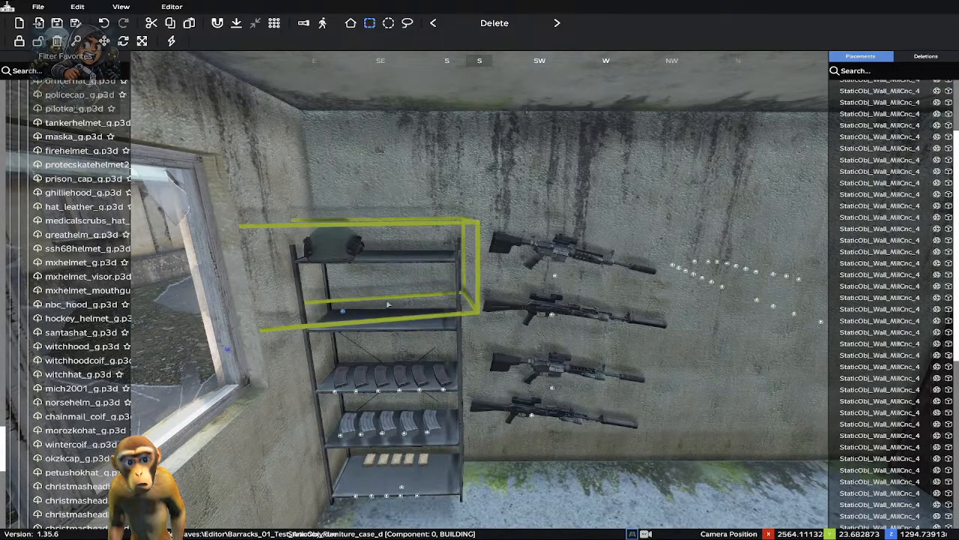
Turn the helmet to face the front of the rack and seat it near the left end of the top shelf
key(Up)
key(Up)
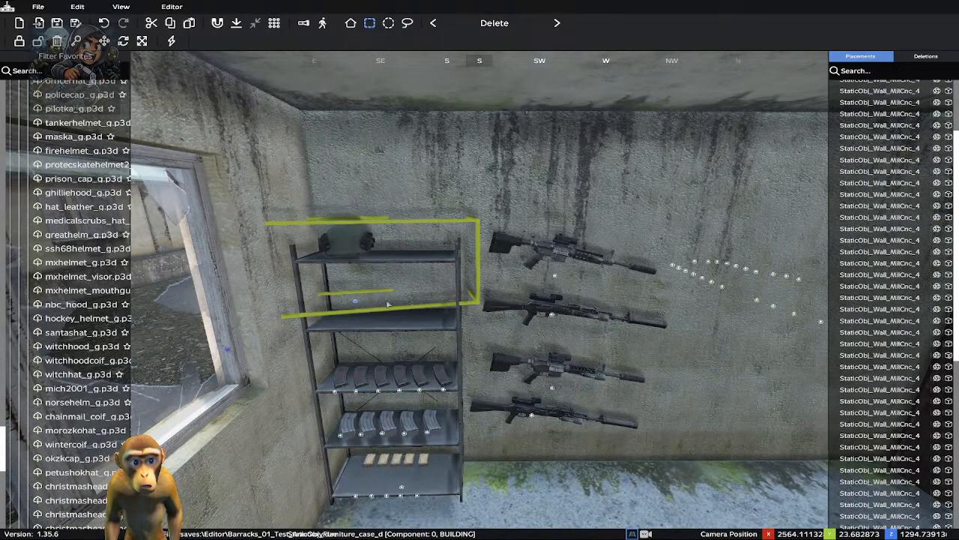
key(Down)
key(Down)
key(Down)
key(Up)
key(Up)
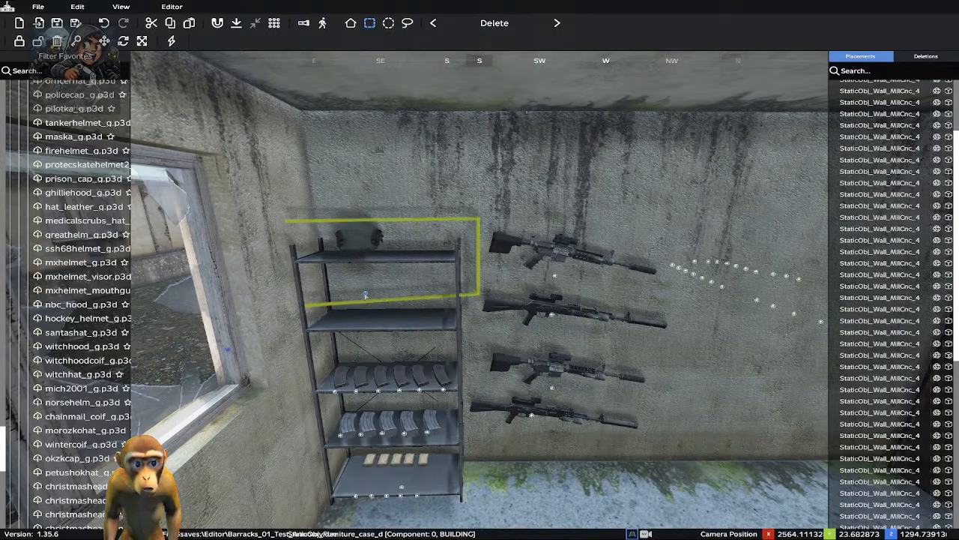
key(Down)
drag(355, 296, 328, 319)
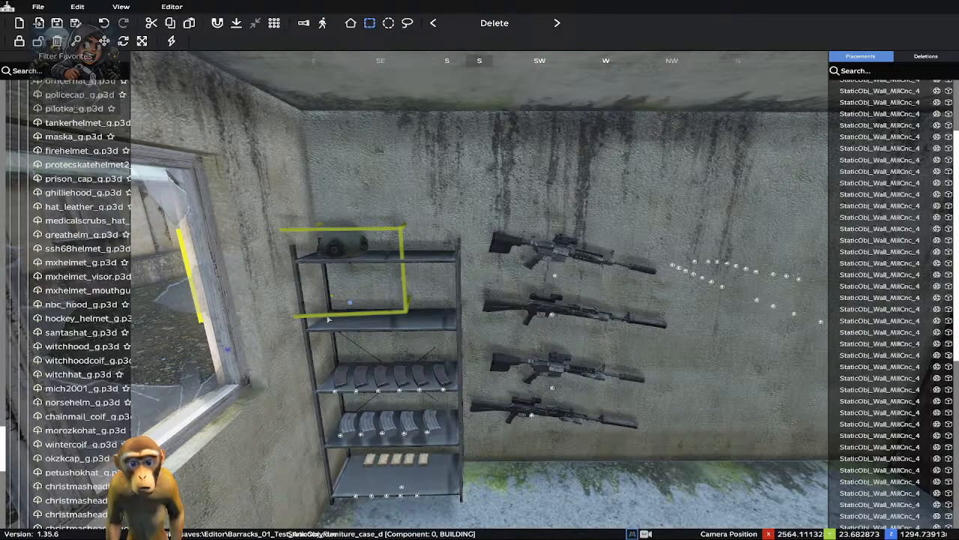
Duplicate the helmet twice along the top shelf to make a row of three
shift+drag(329, 318, 328, 318)
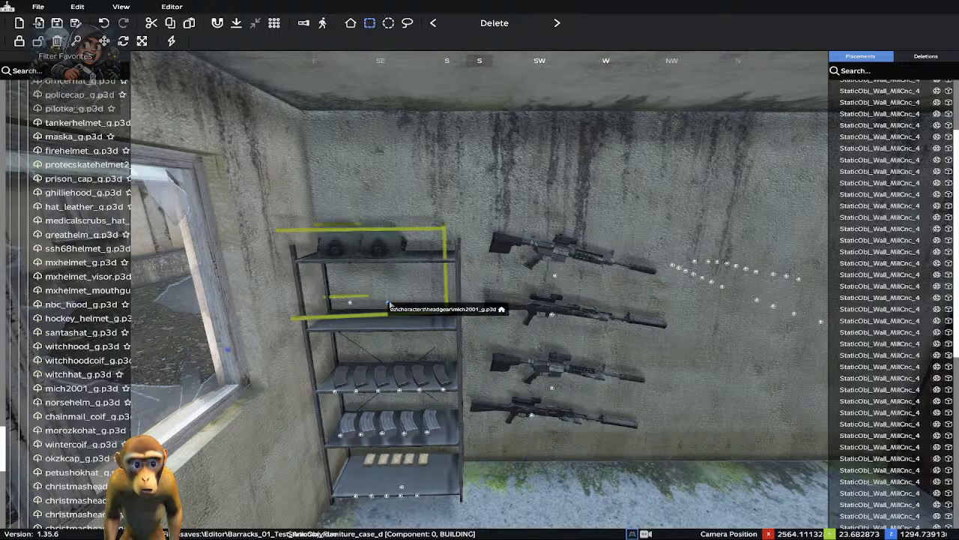
shift+drag(389, 303, 397, 315)
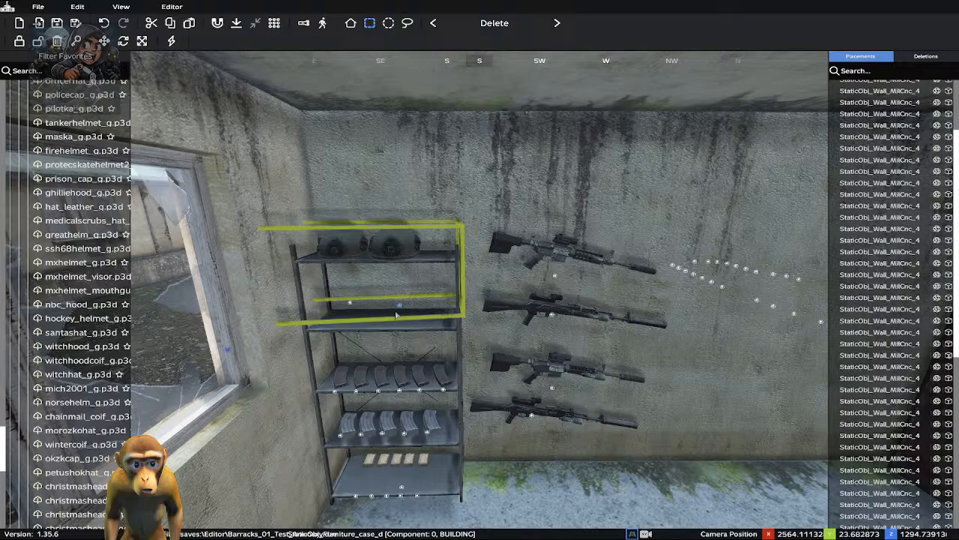
shift+drag(397, 315, 398, 316)
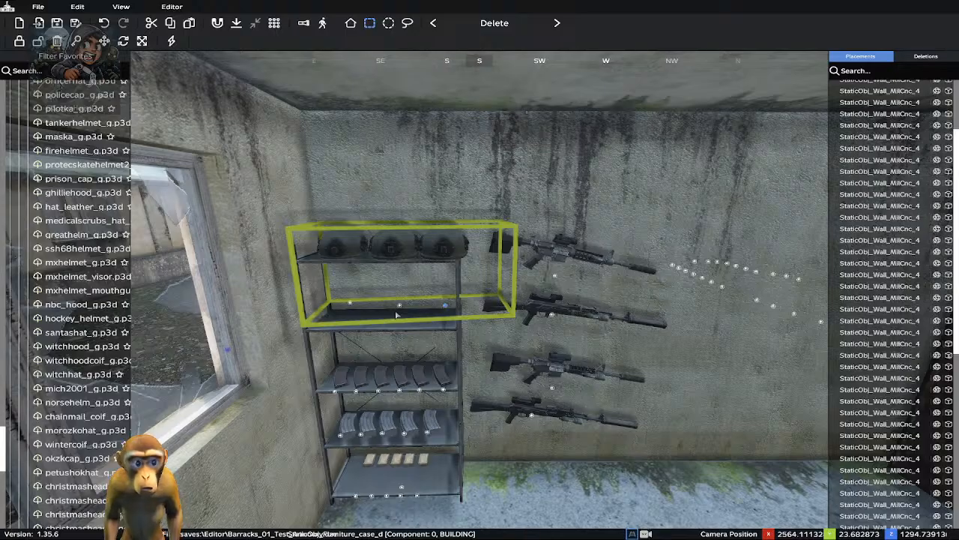
Adjust the positions of the three helmets so they sit evenly spaced and level across the top shelf
click(398, 306)
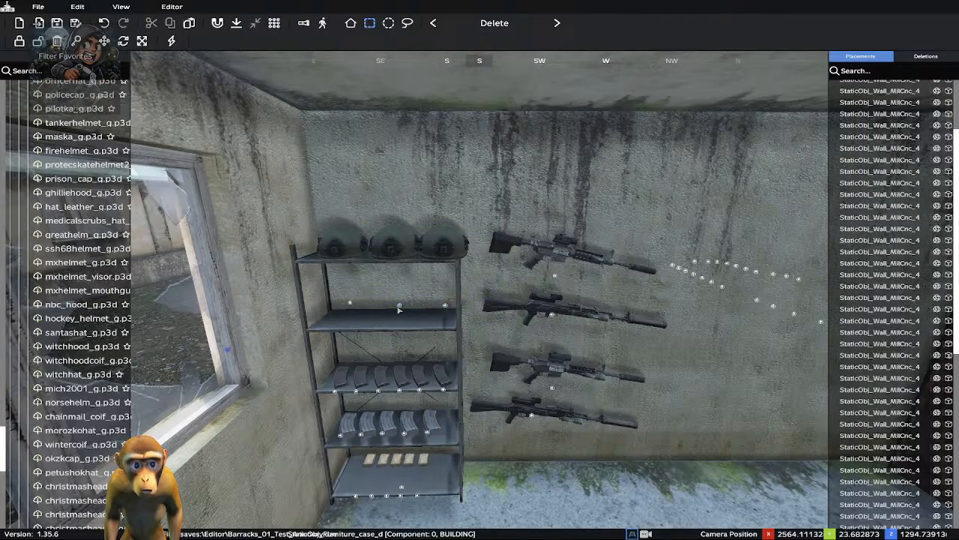
mouse_move(398, 307)
mouse_down()
mouse_move(388, 308)
mouse_move(395, 314)
mouse_up()
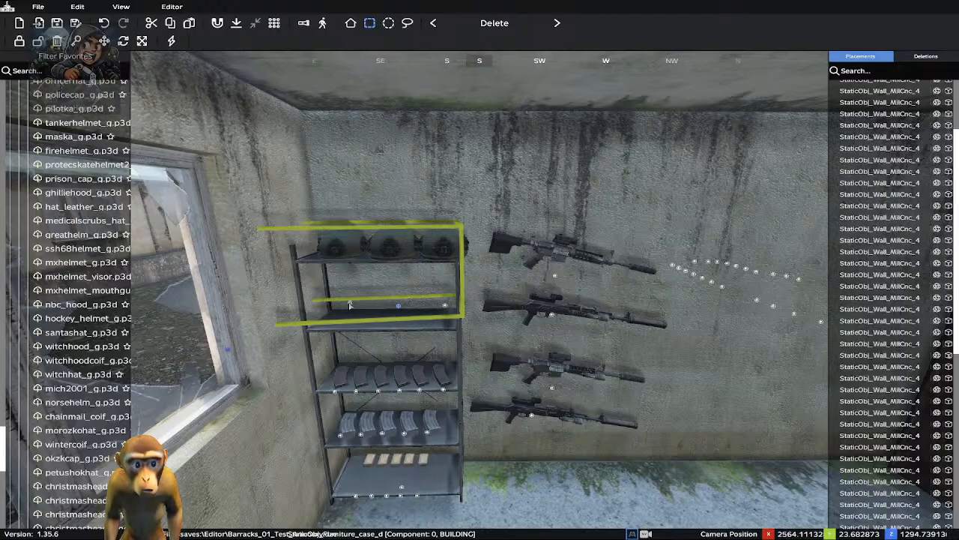
drag(349, 304, 339, 308)
drag(339, 307, 399, 310)
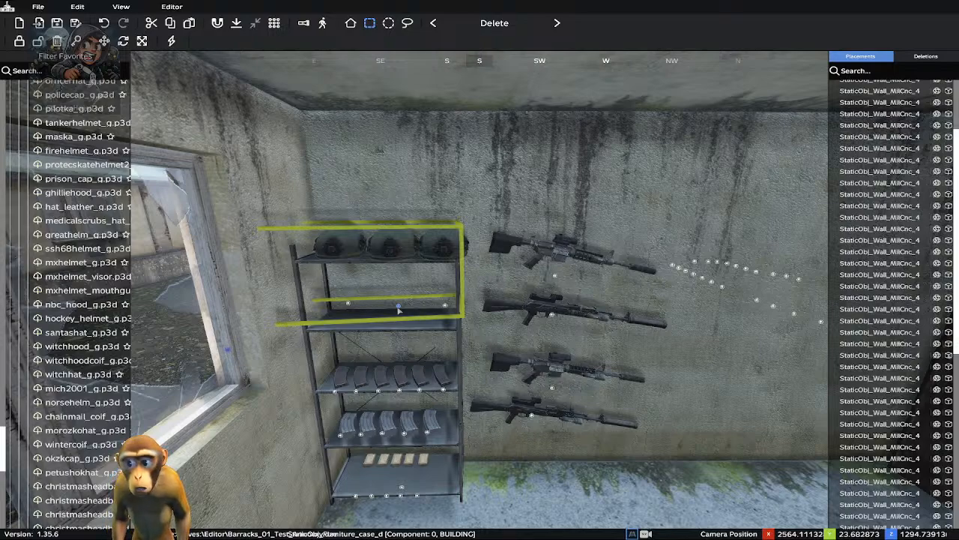
drag(399, 310, 398, 309)
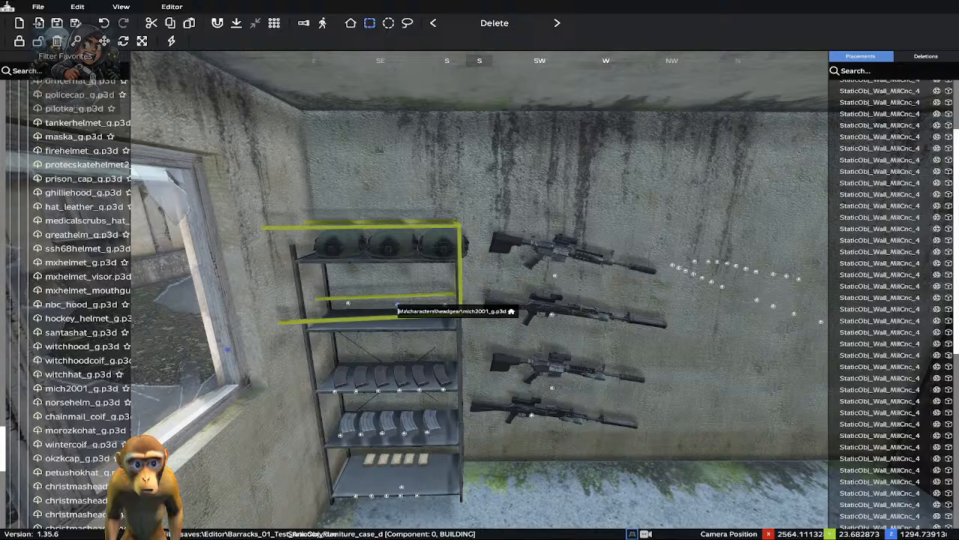
click(446, 306)
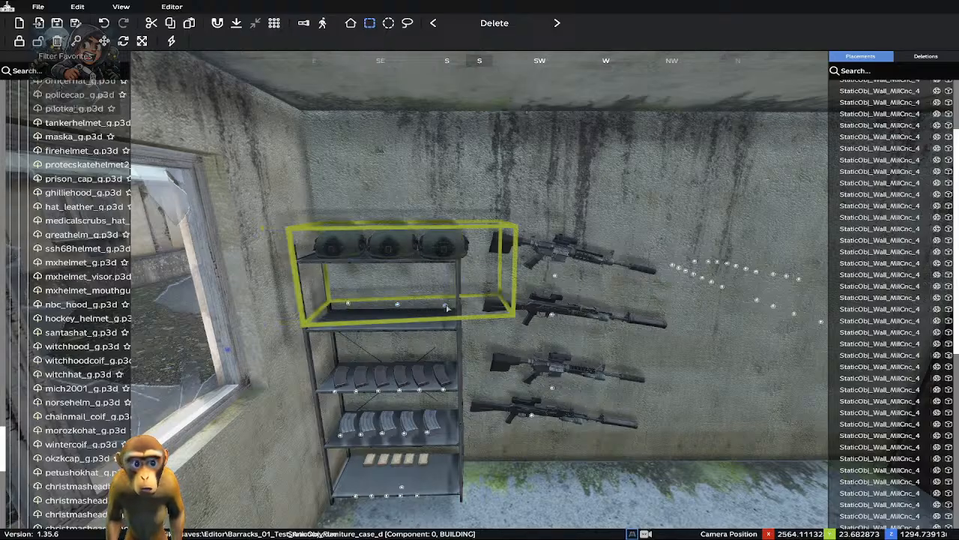
drag(446, 307, 446, 305)
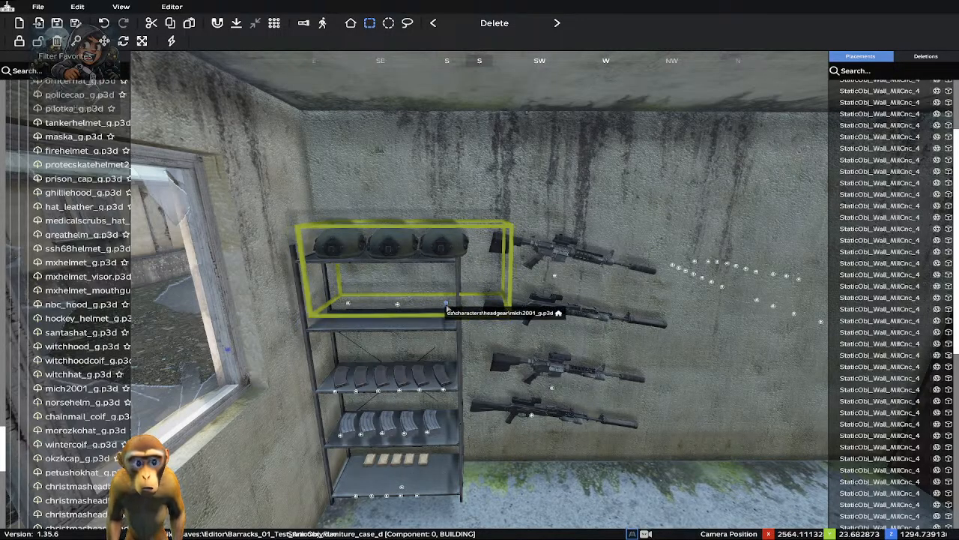
click(564, 500)
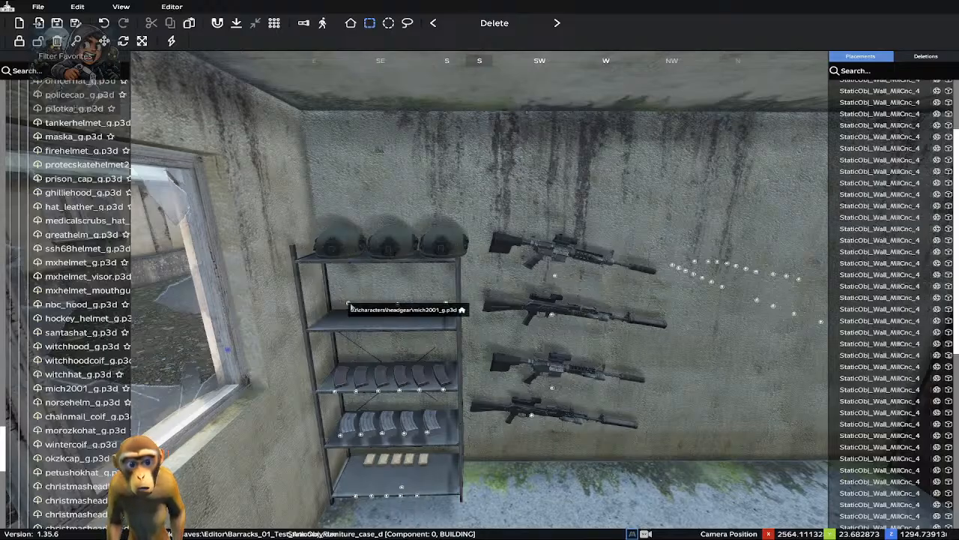
Working from above the rack, shift the middle helmet slightly back towards the wall to line it up with its neighbours
key(q)
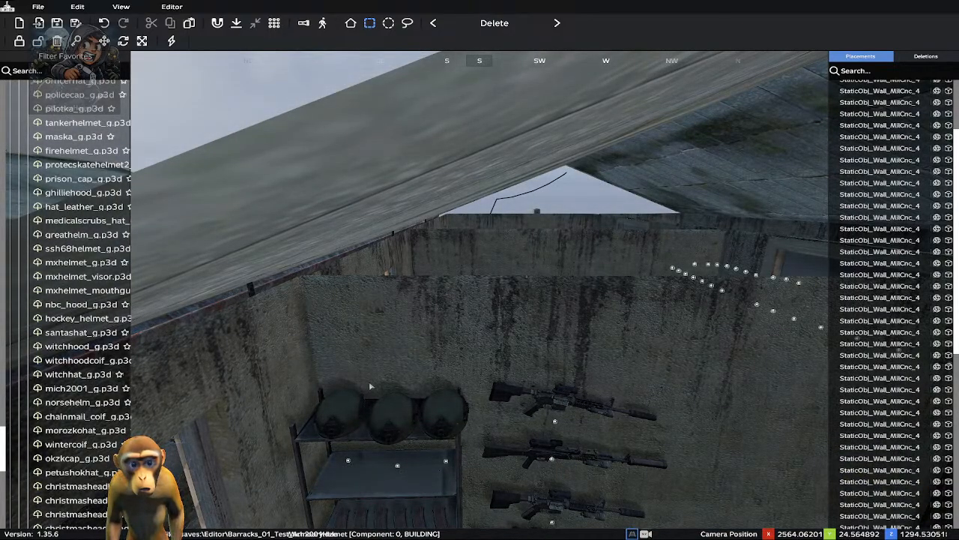
right_drag(369, 386, 379, 411)
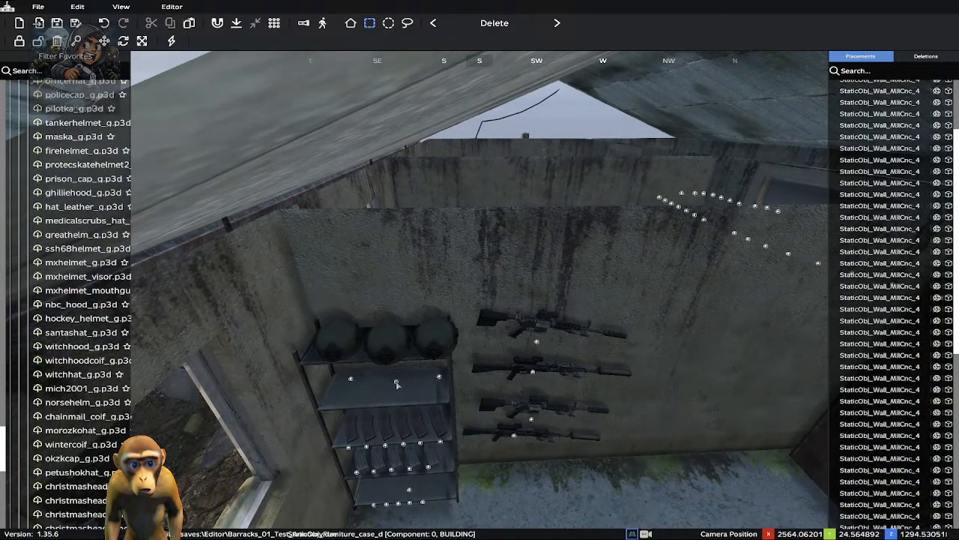
click(397, 384)
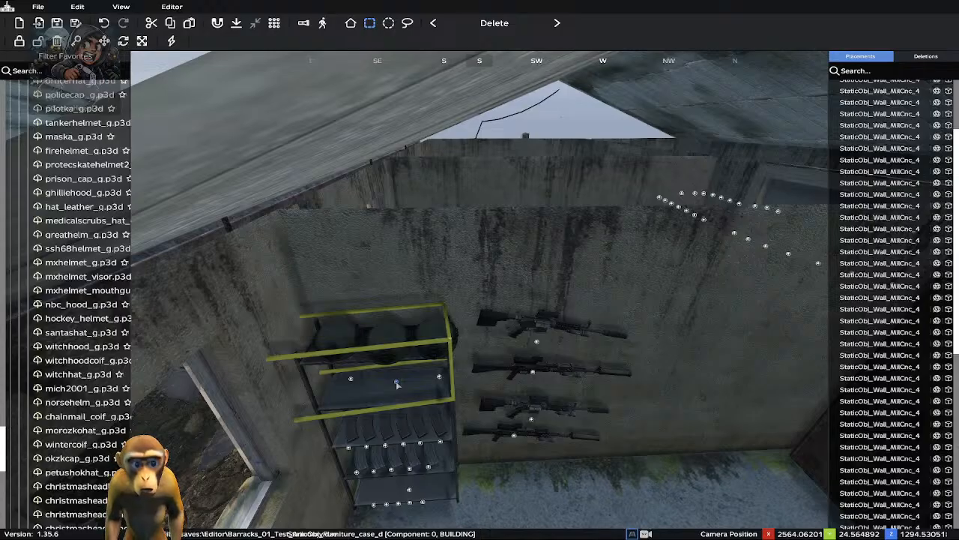
drag(396, 381, 395, 381)
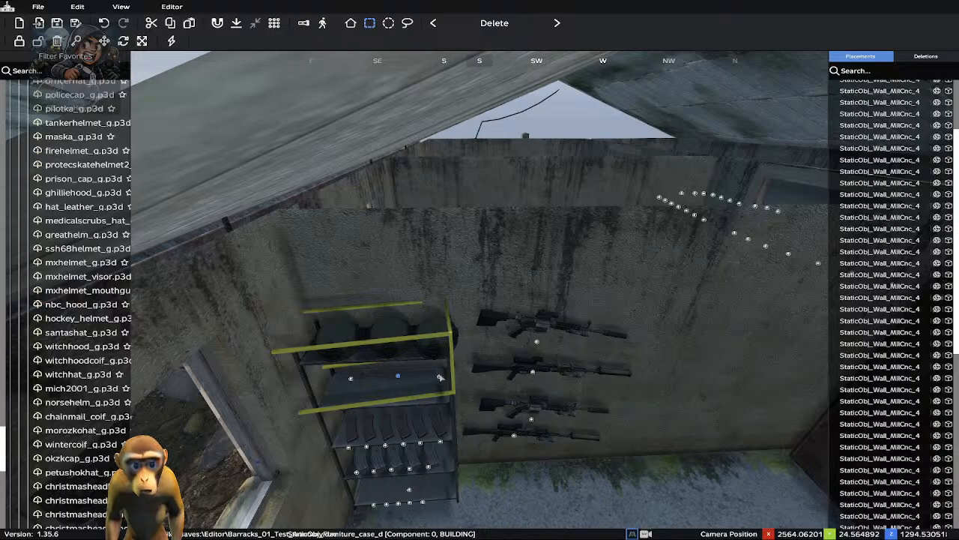
Nudge the right-hand helmet slightly towards the front of the top shelf and undo its stray move off the rack
click(439, 379)
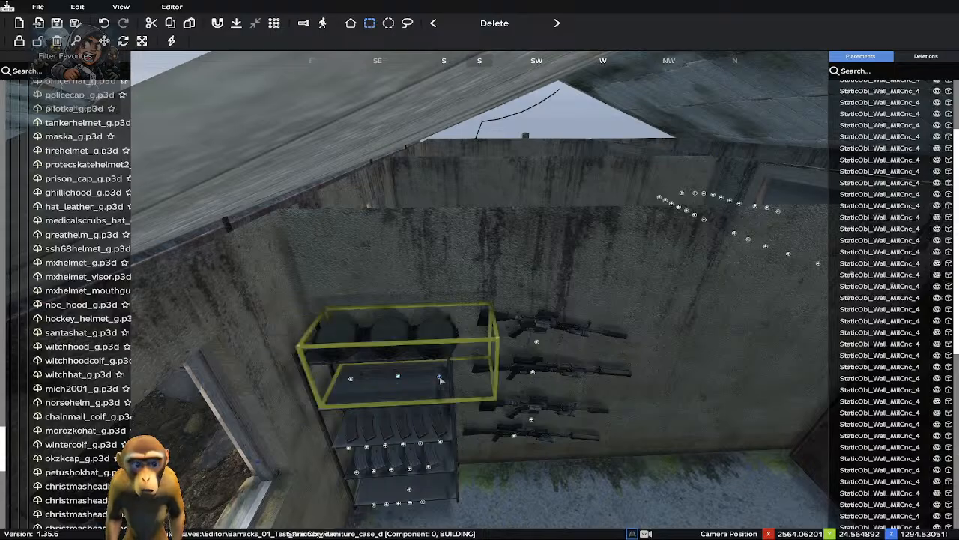
drag(439, 377, 442, 380)
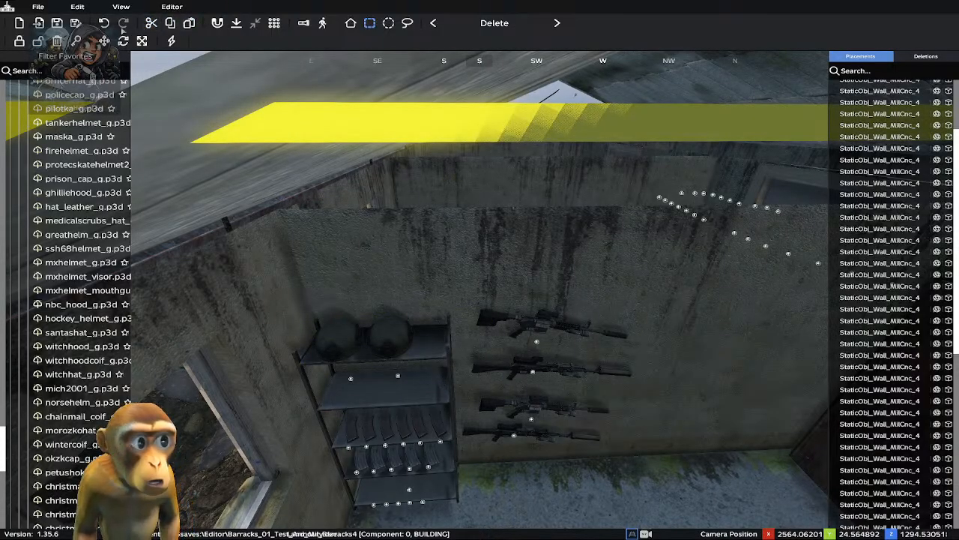
click(104, 22)
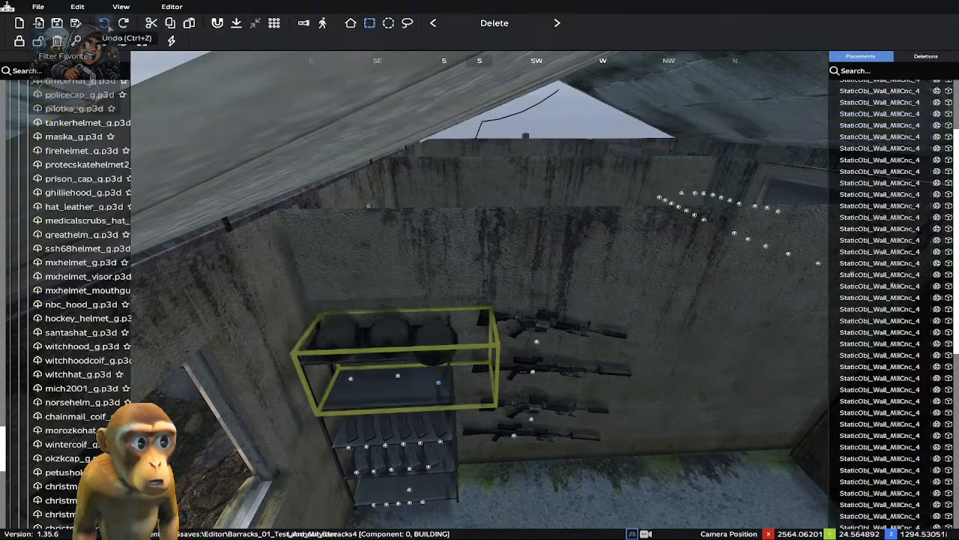
Try to move the right-hand helmet further towards the front of the top shelf and undo the move
click(437, 388)
drag(436, 385, 441, 414)
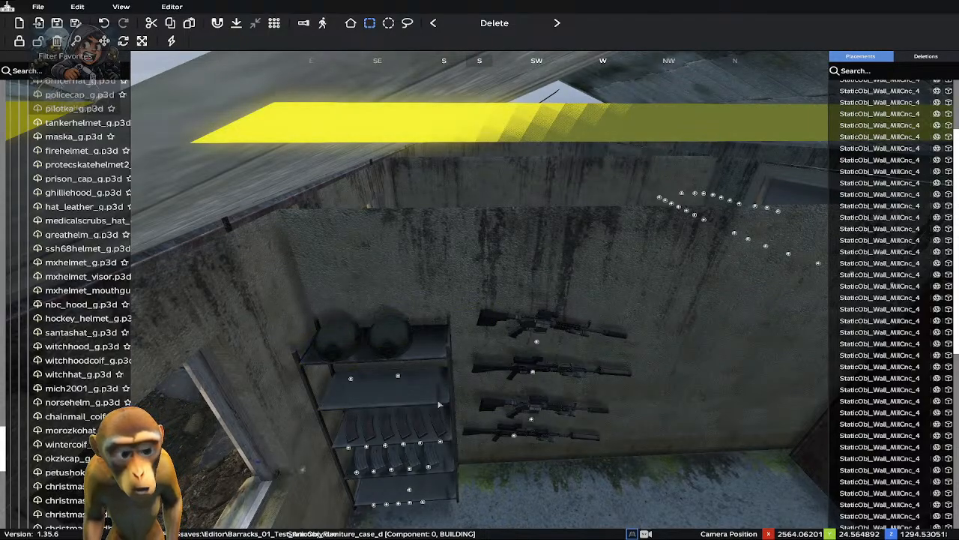
key(z)
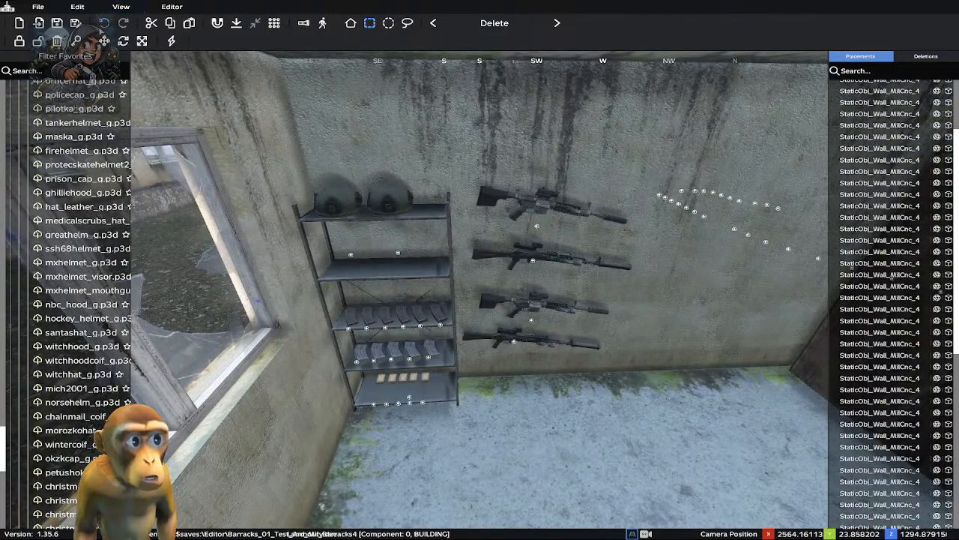
key(ctrl+z)
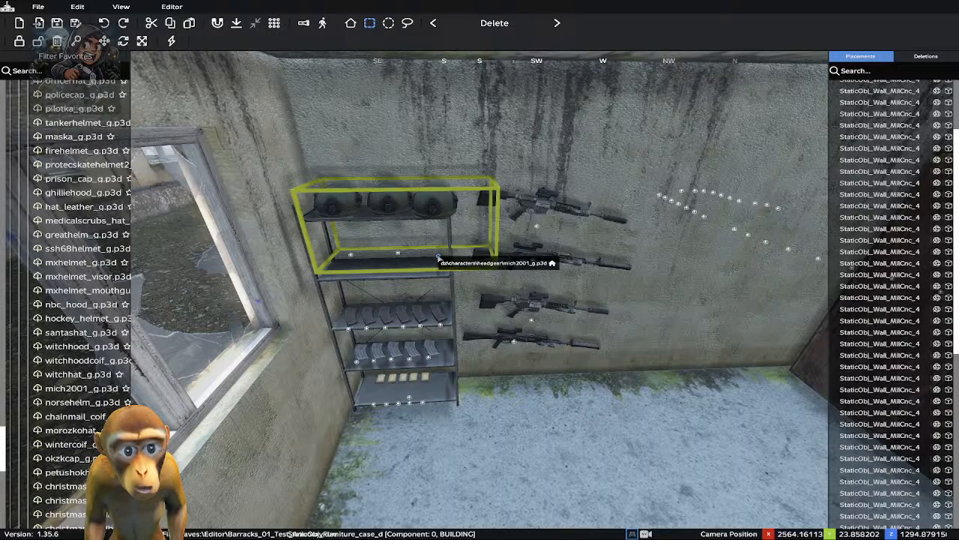
Shift the right-hand and middle helmets slightly left along the top shelf to even out the row, and clear the selection
drag(439, 257, 390, 264)
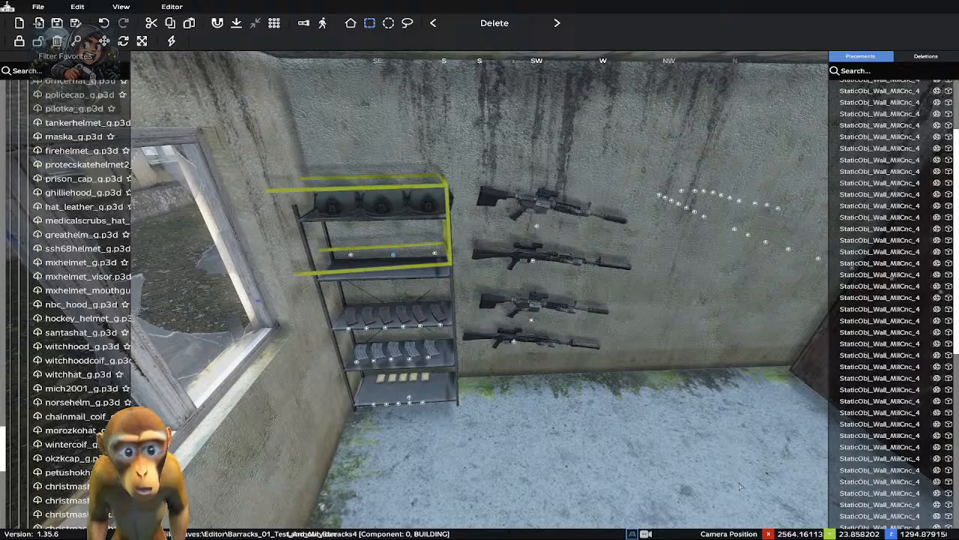
click(466, 289)
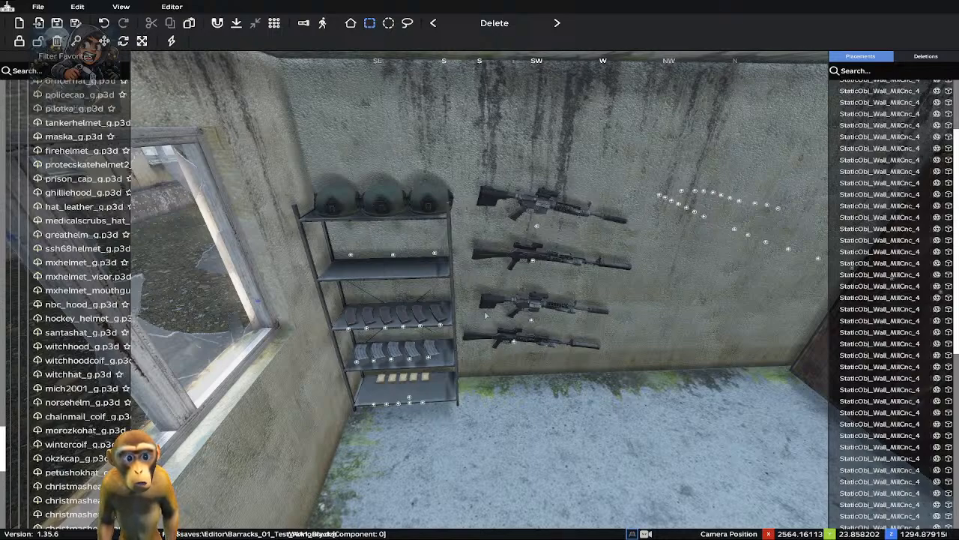
Duplicate the leftmost 556_20roundbox on the bottom shelf and move the copy forward to start a front row
click(378, 408)
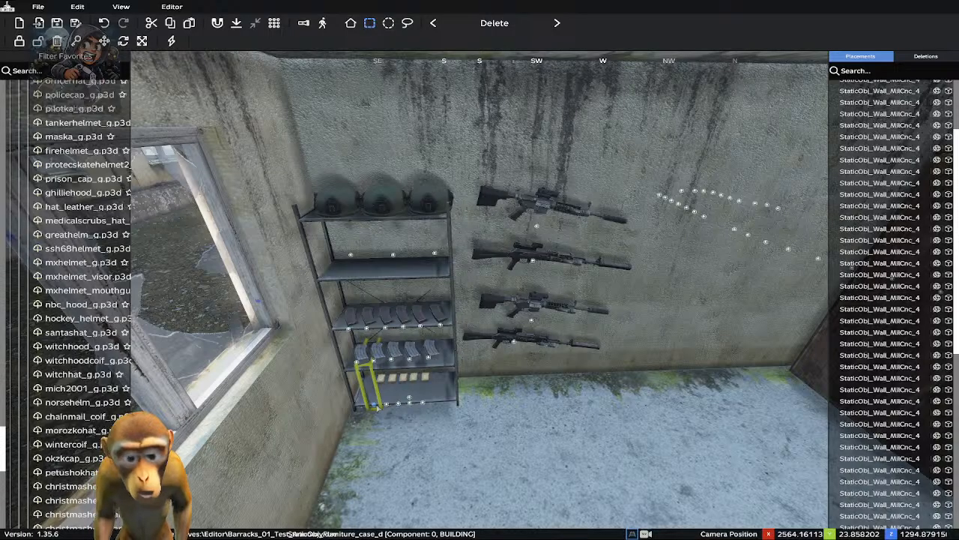
key(ctrl+v)
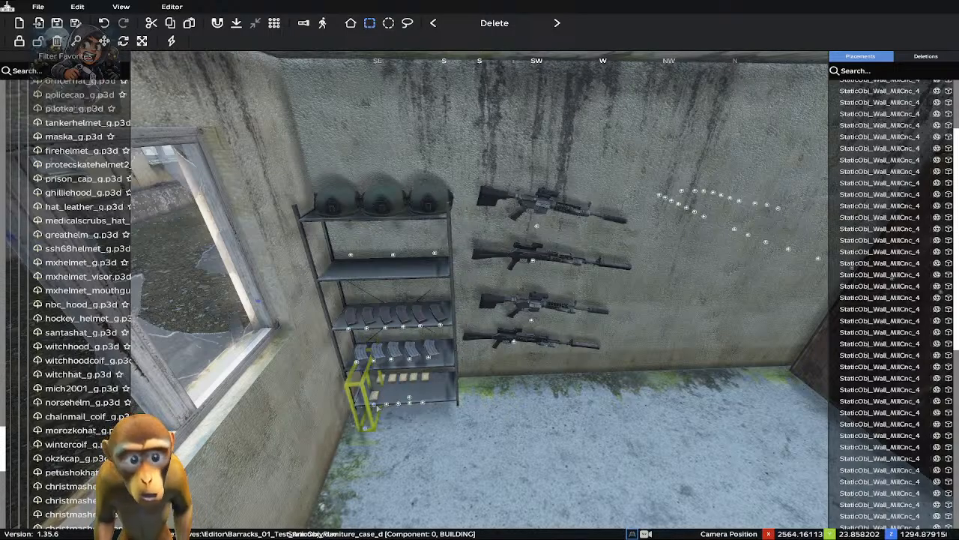
key(Up)
key(Up)
key(Up)
key(Up)
key(Up)
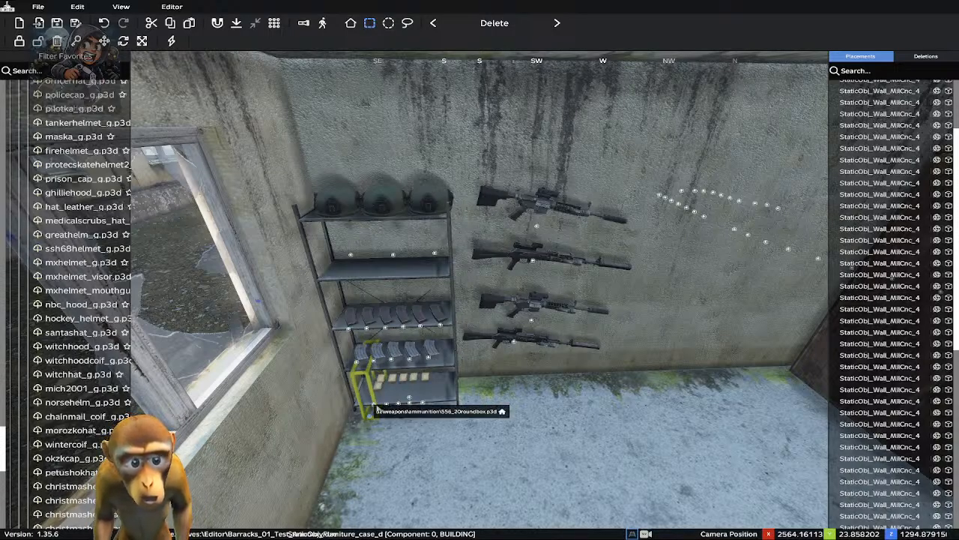
key(Down)
key(Down)
key(Down)
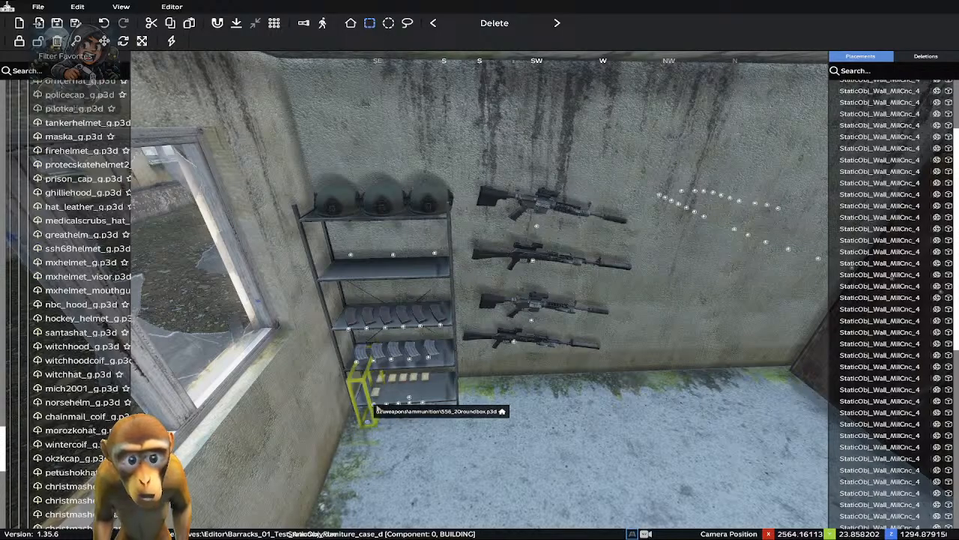
Add a second 556_20roundbox copy to the front row of the bottom shelf, just right of the first one
key(Right)
key(Right)
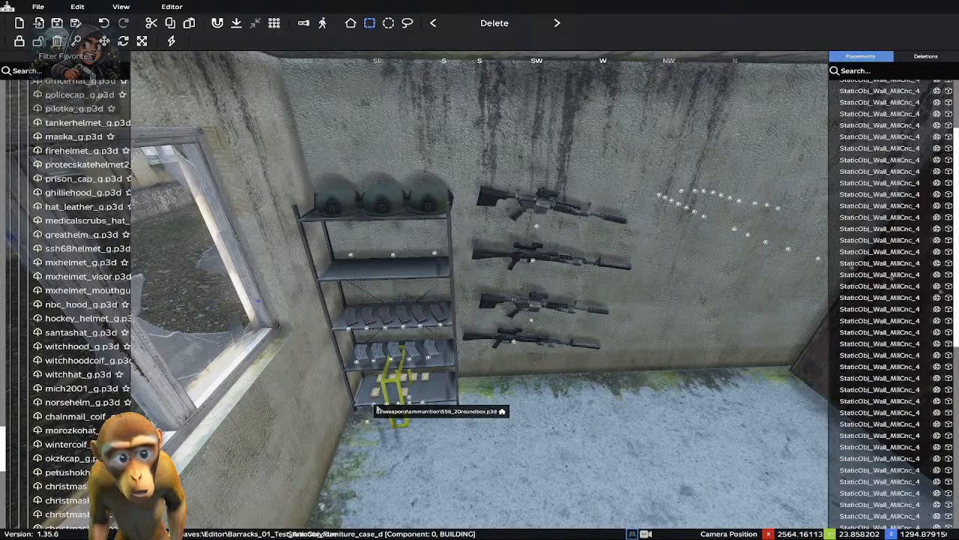
key(Left)
key(Left)
key(Right)
key(Right)
key(Left)
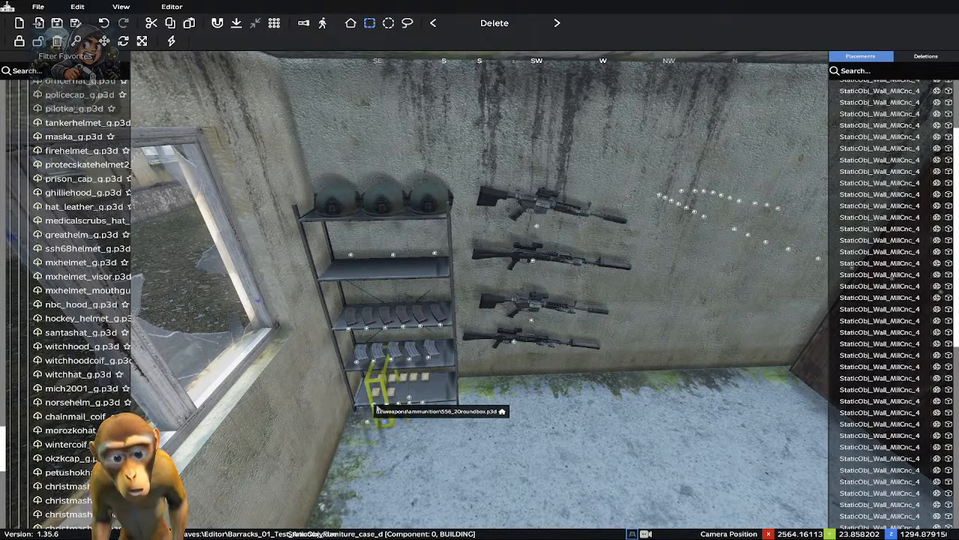
Try a third 556_20roundbox in the front row, move it onto the floor beside the rack and delete it
key(Right)
key(Right)
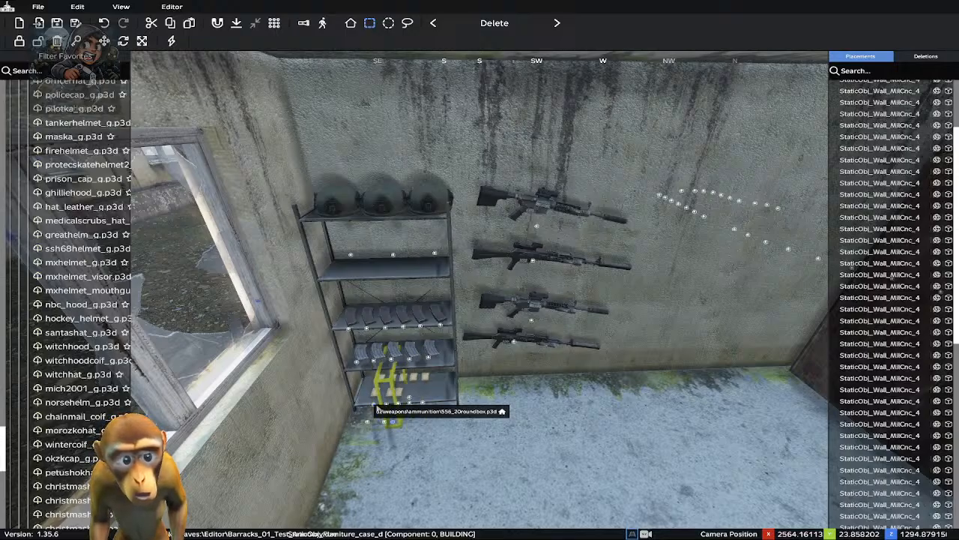
key(Right)
key(Right)
key(Left)
key(Left)
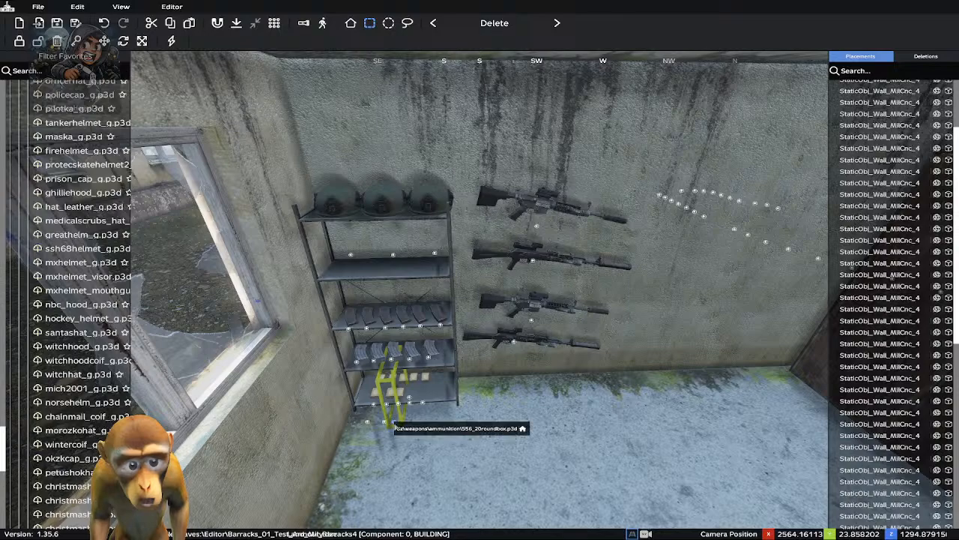
mouse_move(394, 421)
mouse_down()
mouse_move(367, 421)
mouse_move(446, 470)
mouse_move(486, 459)
mouse_up()
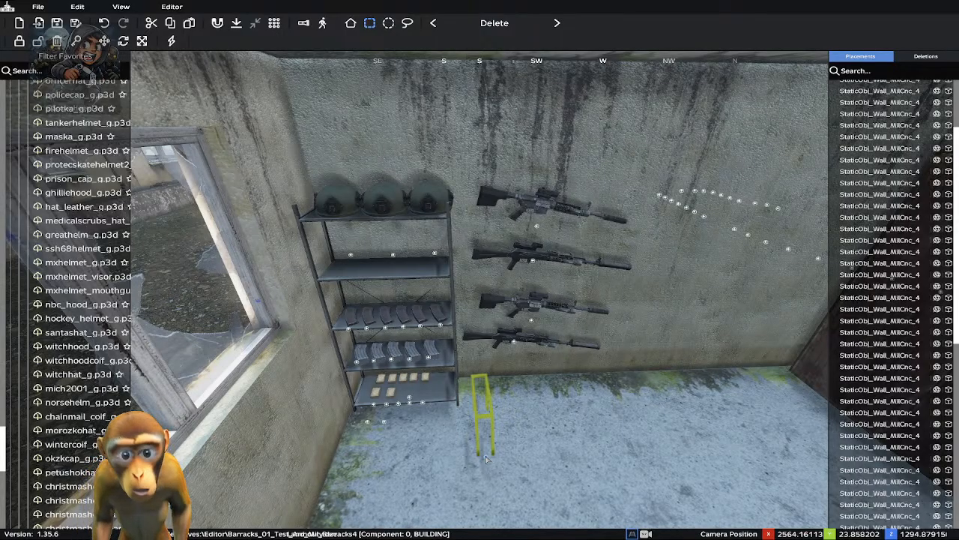
right_click(486, 459)
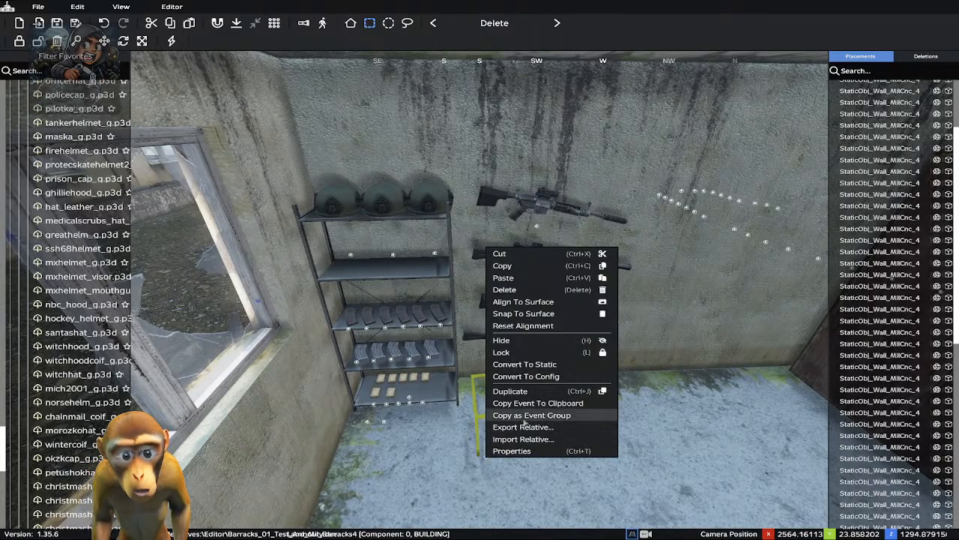
click(506, 290)
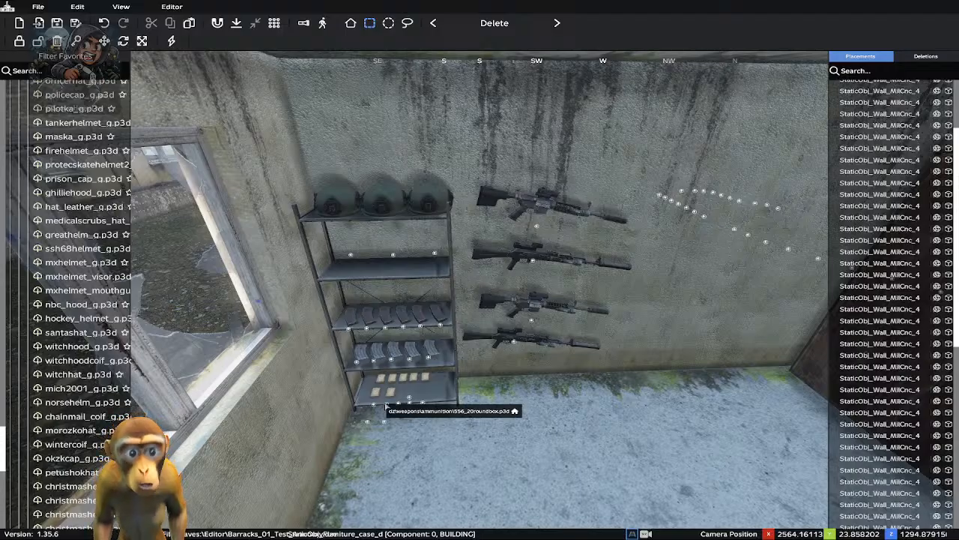
Collapse the headgear category in the asset list to reach the other character categories
scroll(7, 160, up, 8)
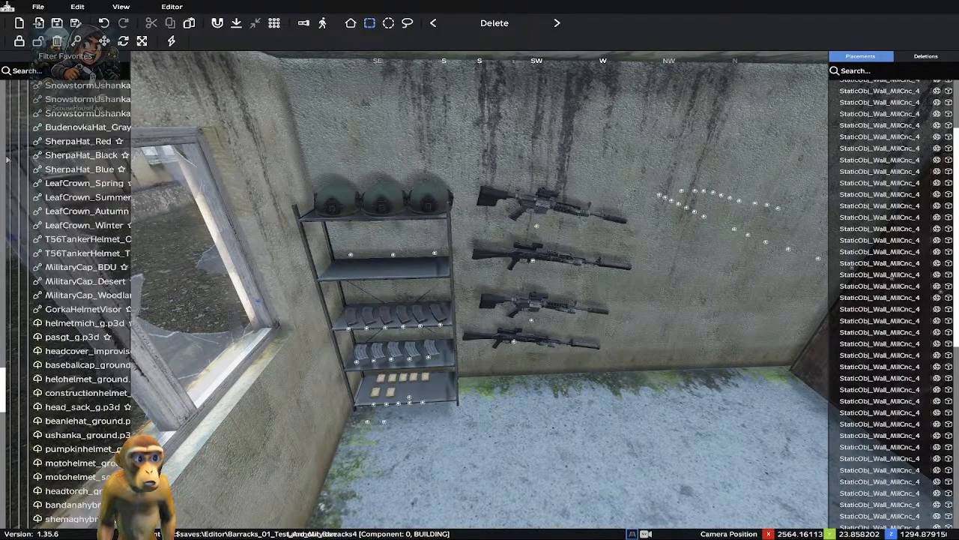
scroll(8, 159, up, 15)
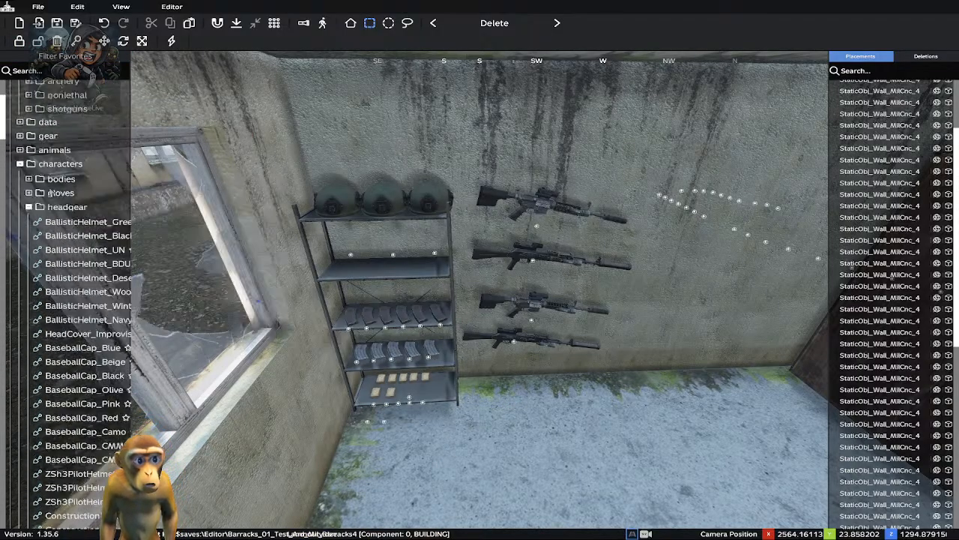
scroll(49, 192, up, 5)
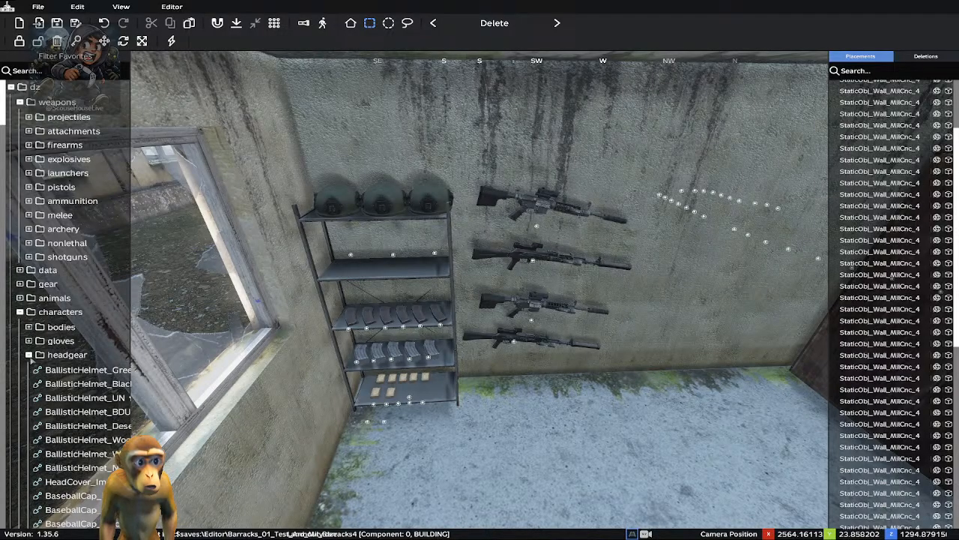
click(29, 355)
scroll(34, 363, down, 4)
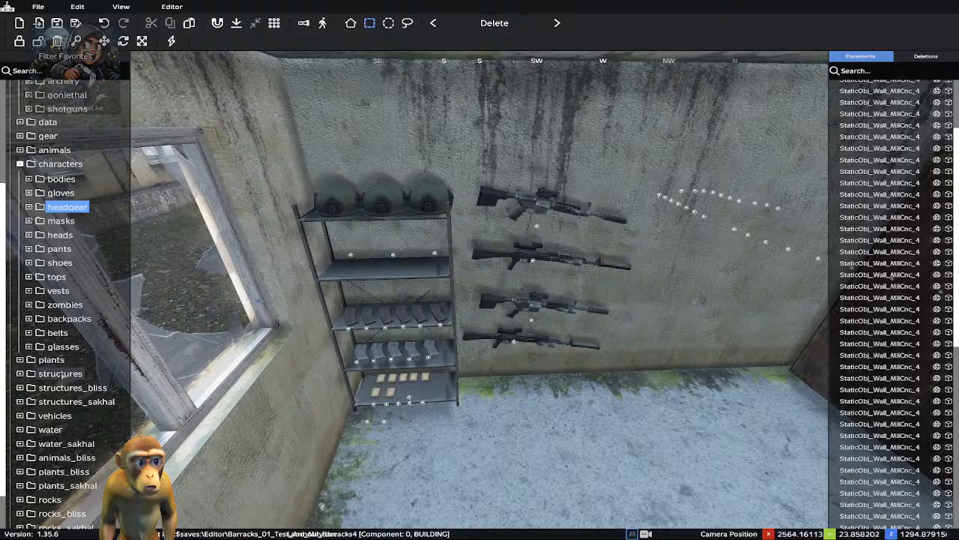
Expand the zombies category, try a ZmbM_HermitSkinny_Red zombie in the room and delete it
click(29, 304)
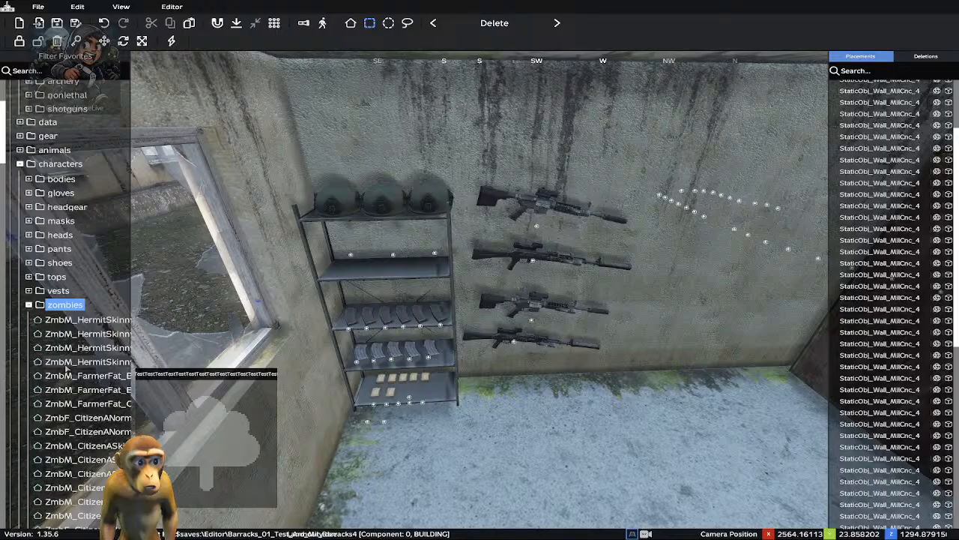
drag(66, 361, 609, 470)
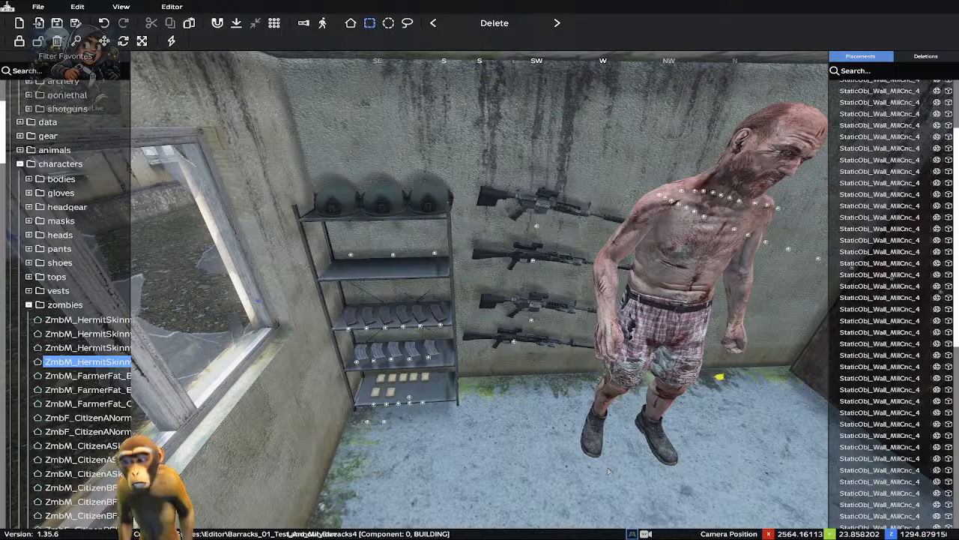
drag(608, 470, 512, 483)
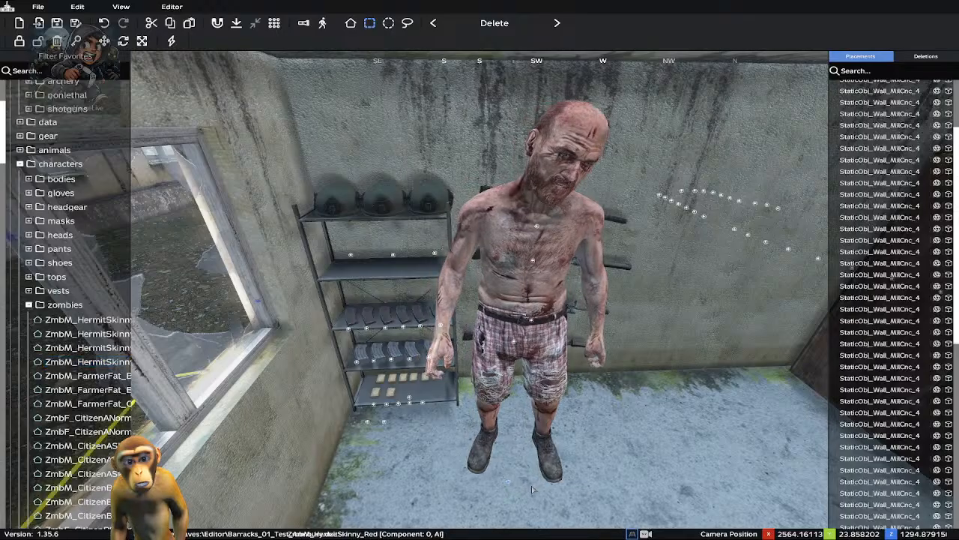
right_click(509, 484)
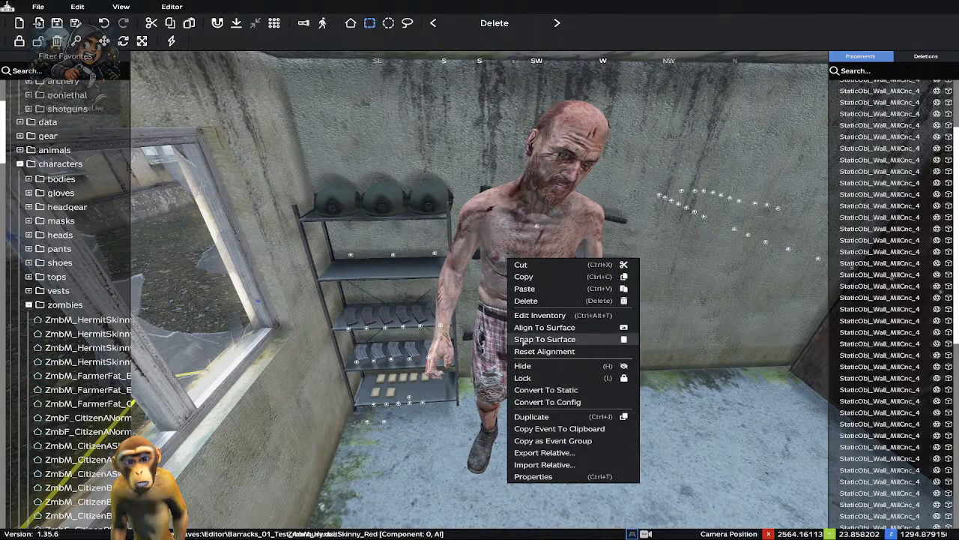
click(527, 300)
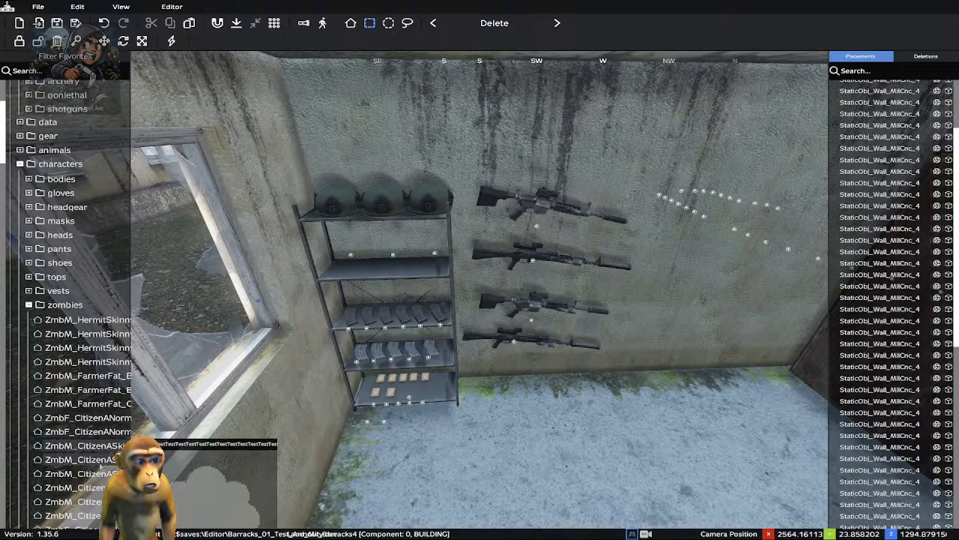
Try a ZmbF_BlueCollarFat zombie on the floor beside the shelf rack and delete it
scroll(45, 419, down, 15)
scroll(63, 417, down, 20)
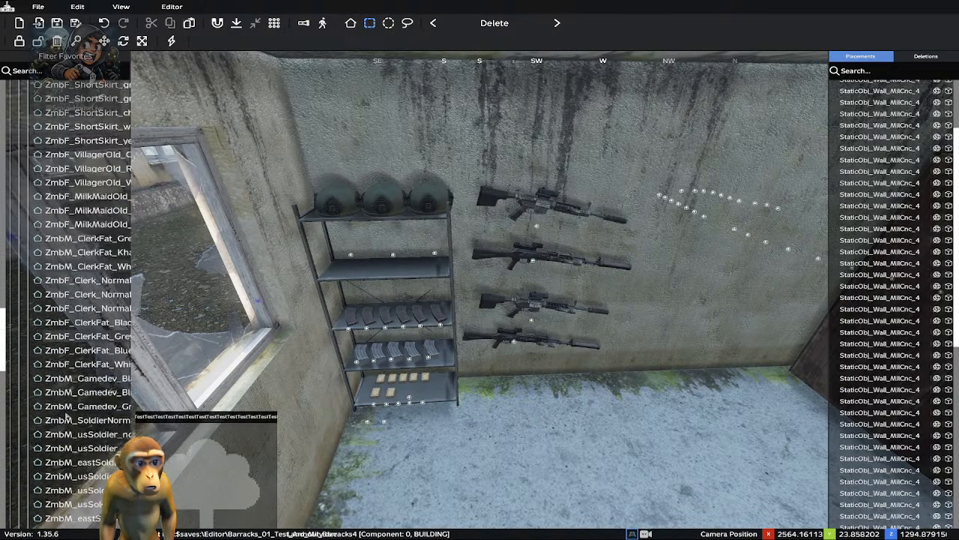
click(88, 366)
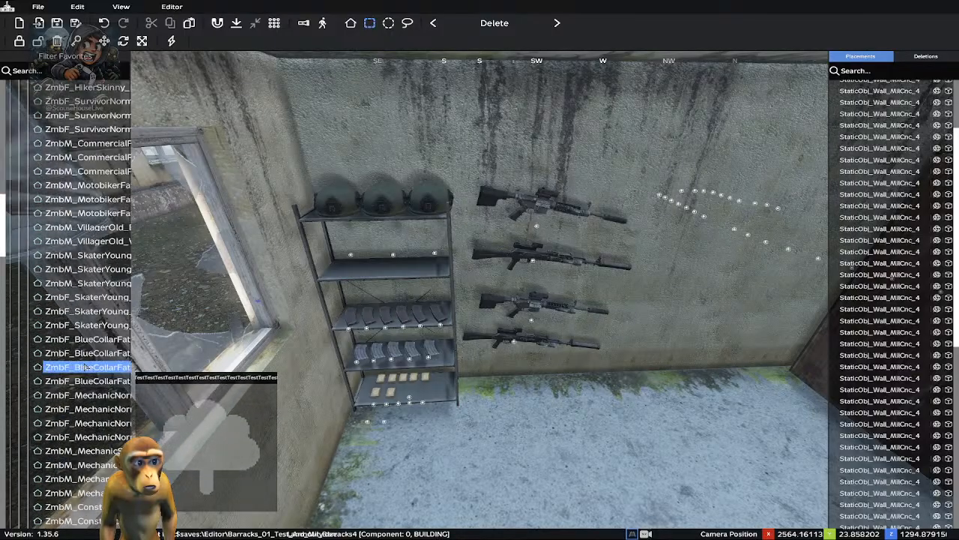
click(531, 476)
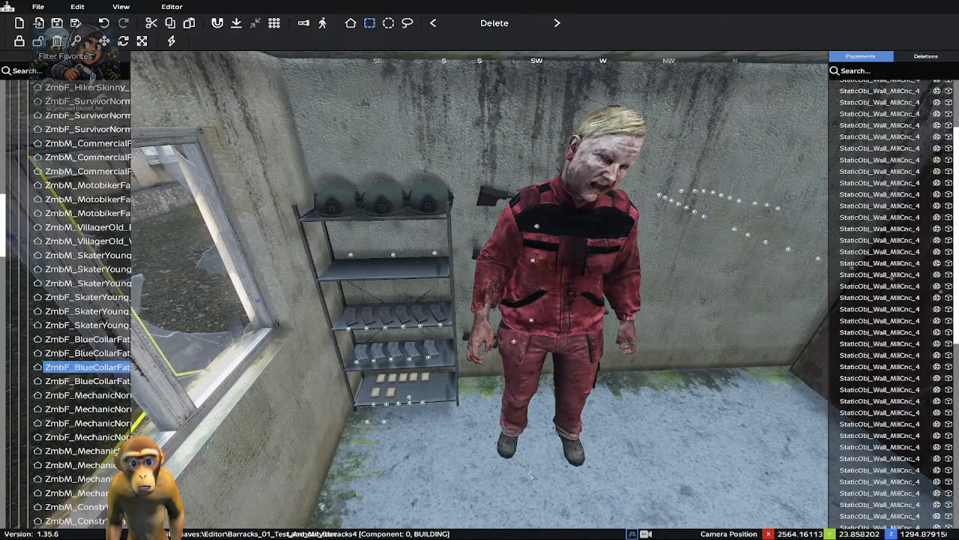
right_click(531, 477)
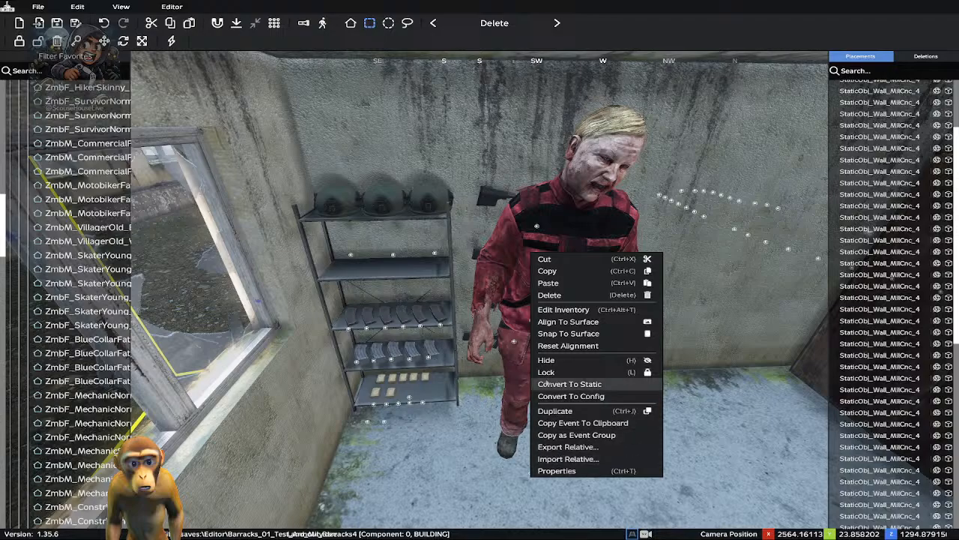
click(559, 299)
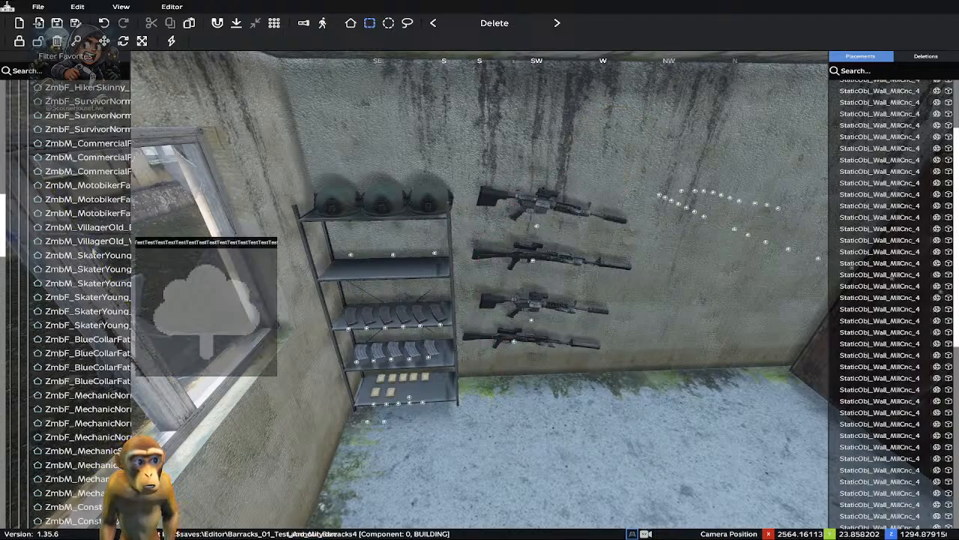
Collapse the zombies category in the asset list
scroll(39, 228, up, 10)
scroll(39, 231, down, 3)
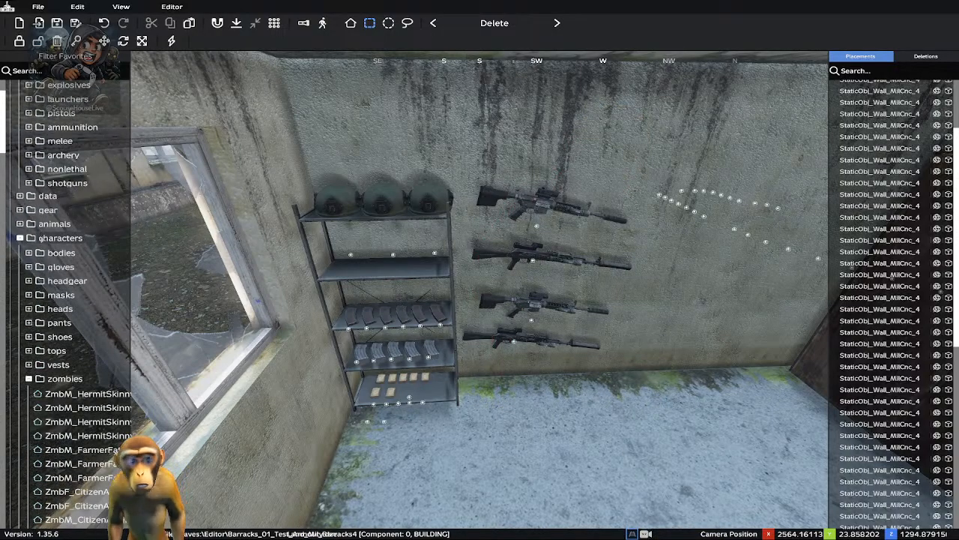
click(29, 379)
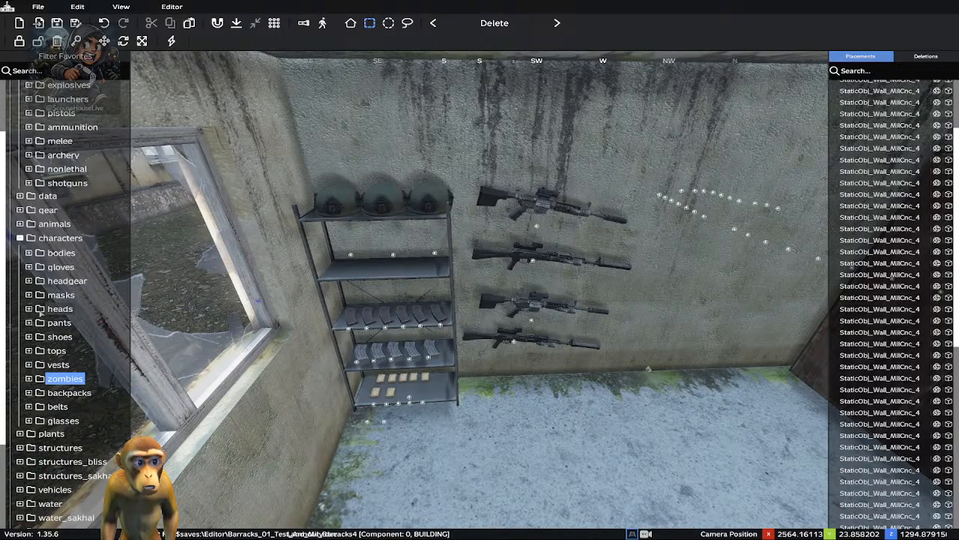
Look through the ammunition category of the weapons assets for more shelf items, and collapse it
scroll(42, 307, up, 3)
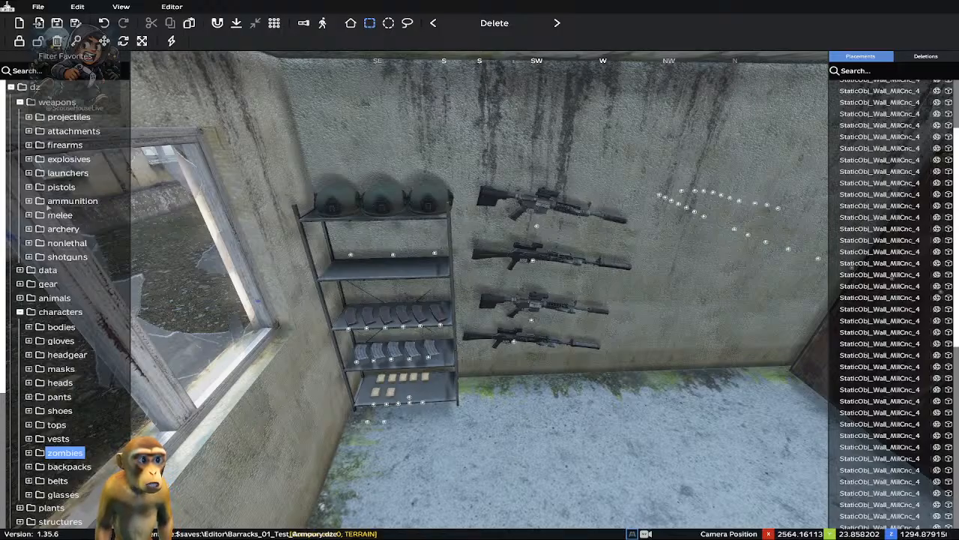
click(29, 200)
scroll(73, 262, down, 5)
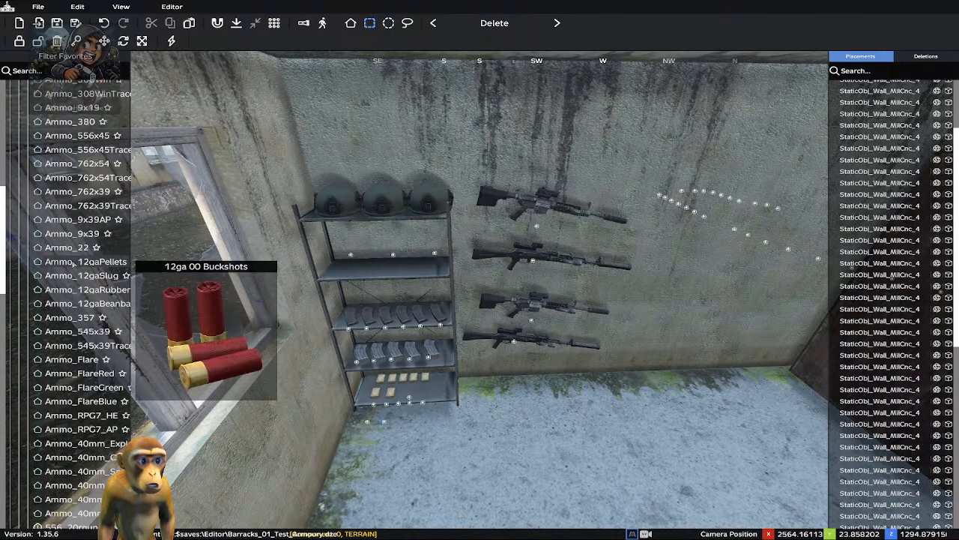
scroll(73, 264, down, 15)
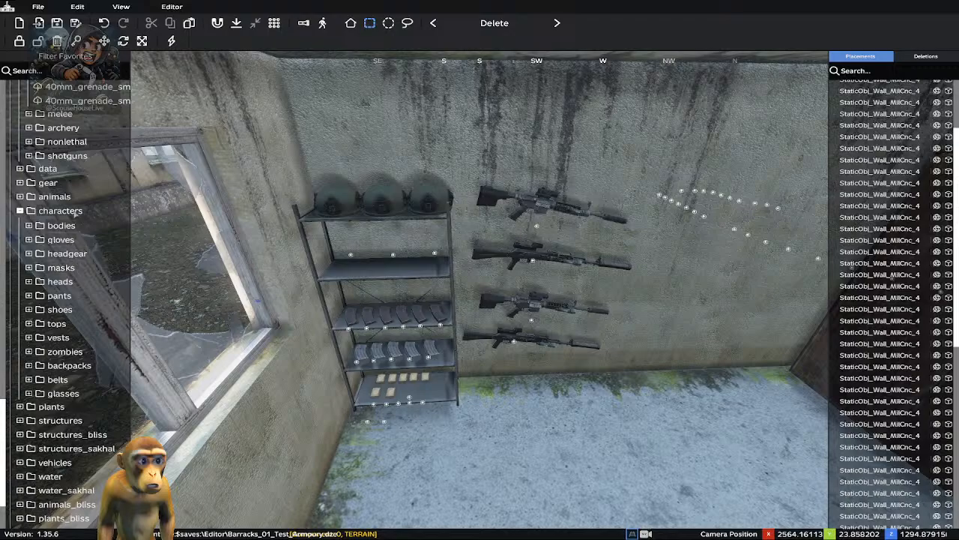
scroll(73, 216, up, 10)
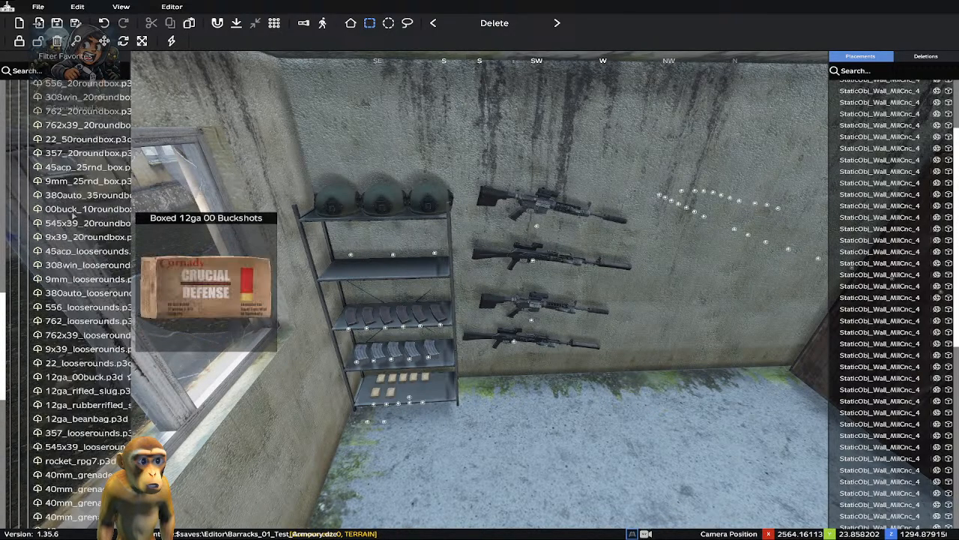
scroll(72, 215, up, 8)
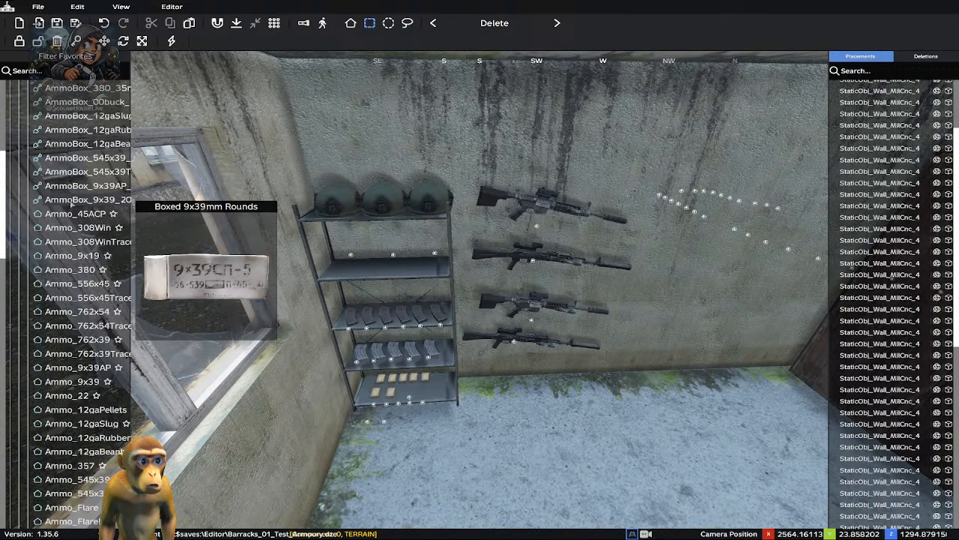
scroll(72, 202, up, 7)
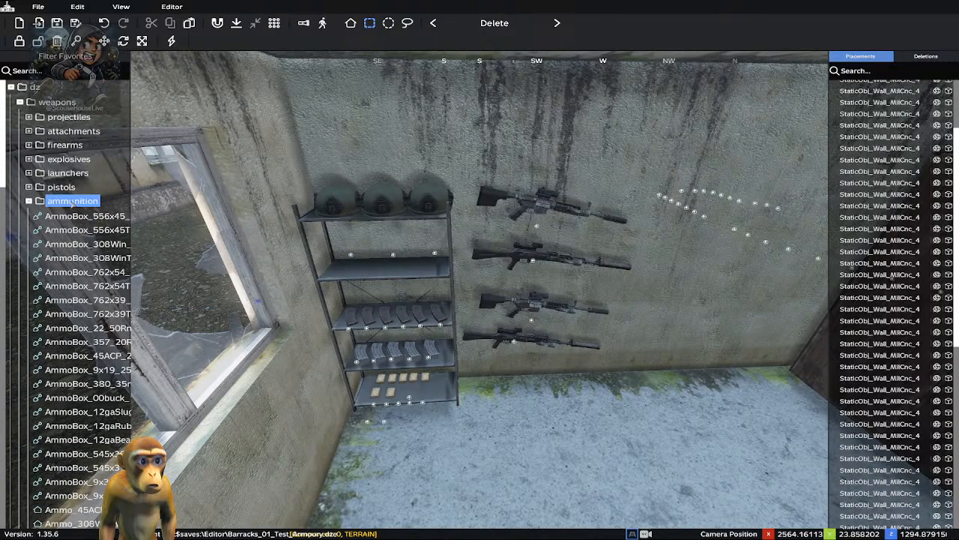
click(29, 201)
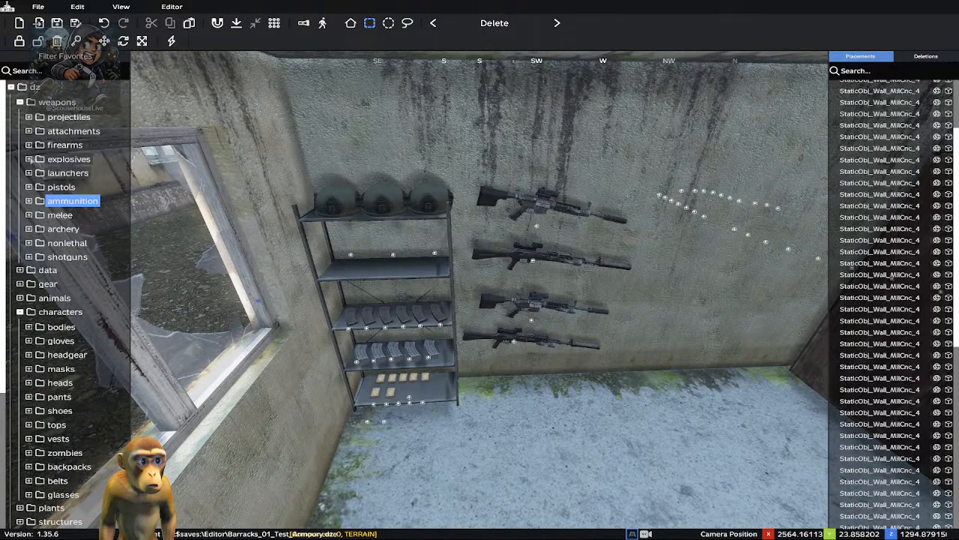
Look through the support category under weapon attachments for items to add, and collapse it
click(29, 131)
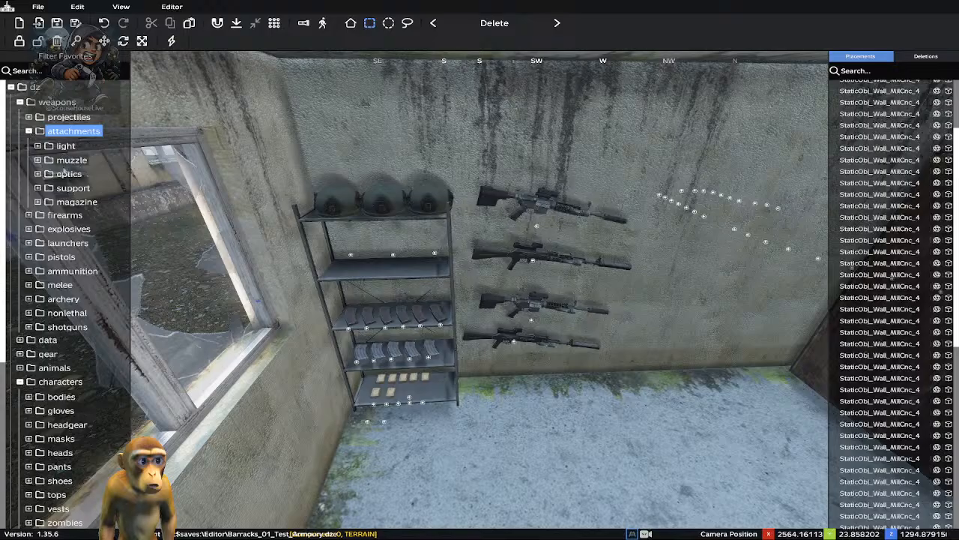
click(37, 188)
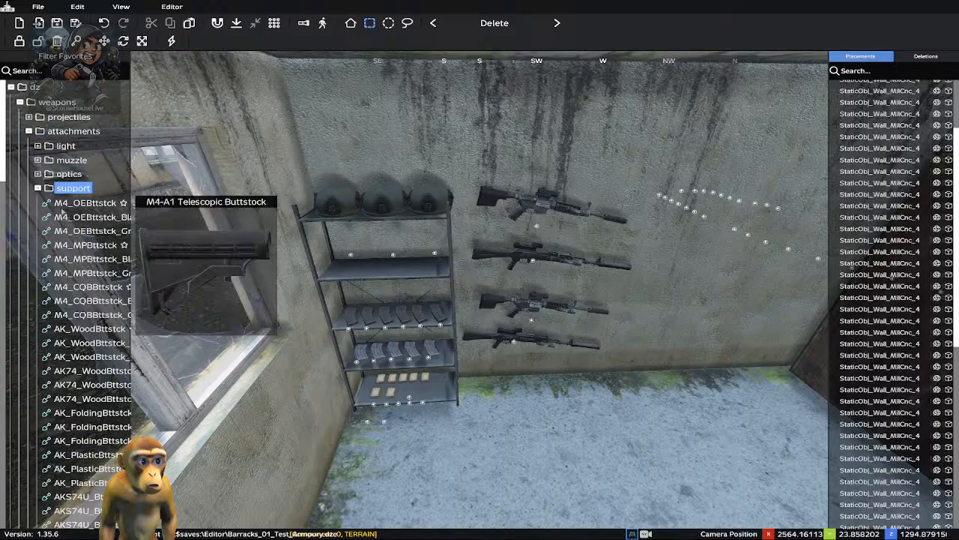
scroll(84, 234, down, 8)
scroll(84, 234, down, 15)
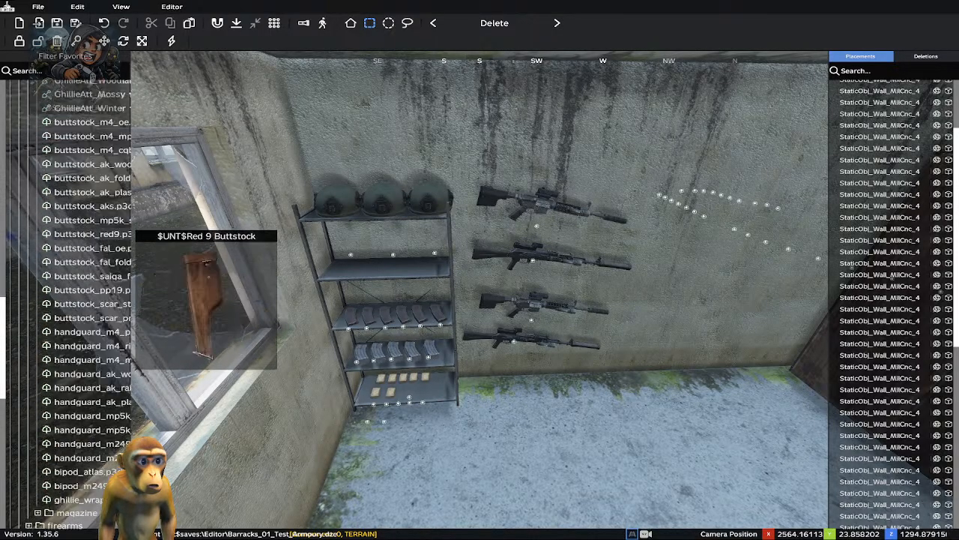
scroll(80, 223, up, 20)
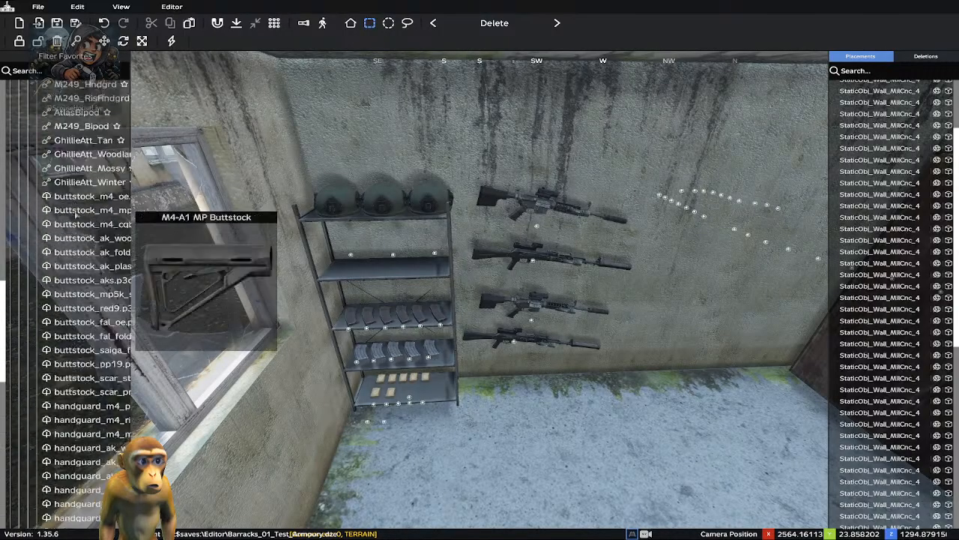
scroll(75, 215, up, 3)
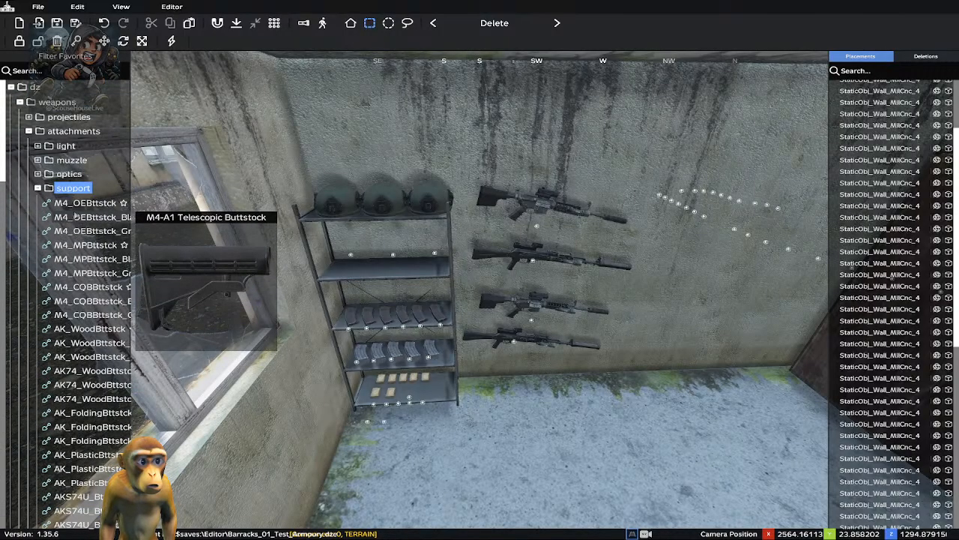
click(38, 188)
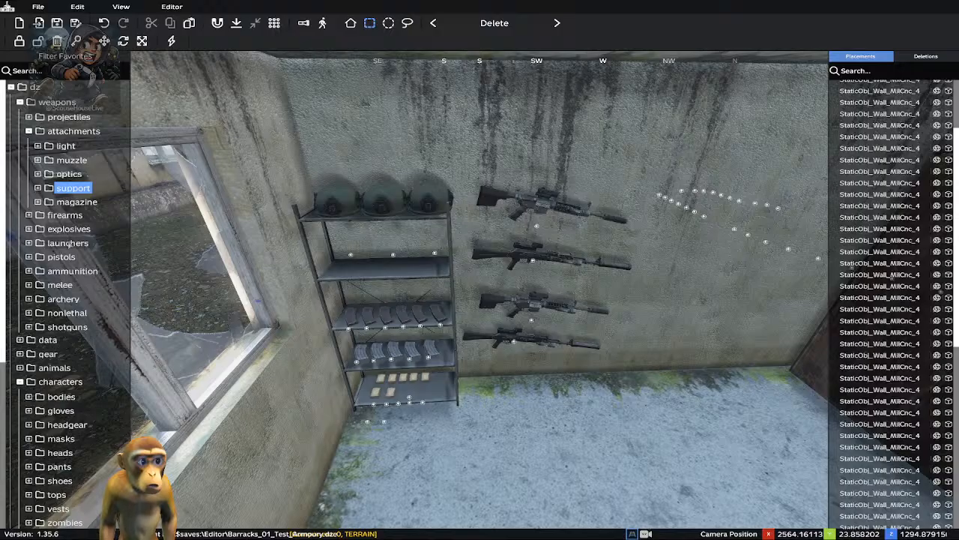
Search the asset list for "cleaning" and place a WeaponCleaningKit on the floor in front of the shelf rack
scroll(68, 300, down, 10)
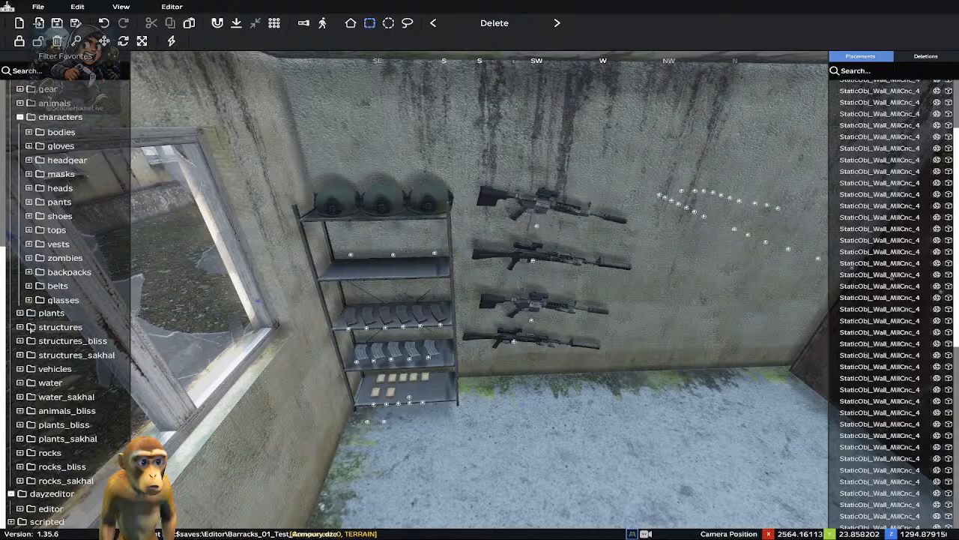
scroll(41, 314, up, 3)
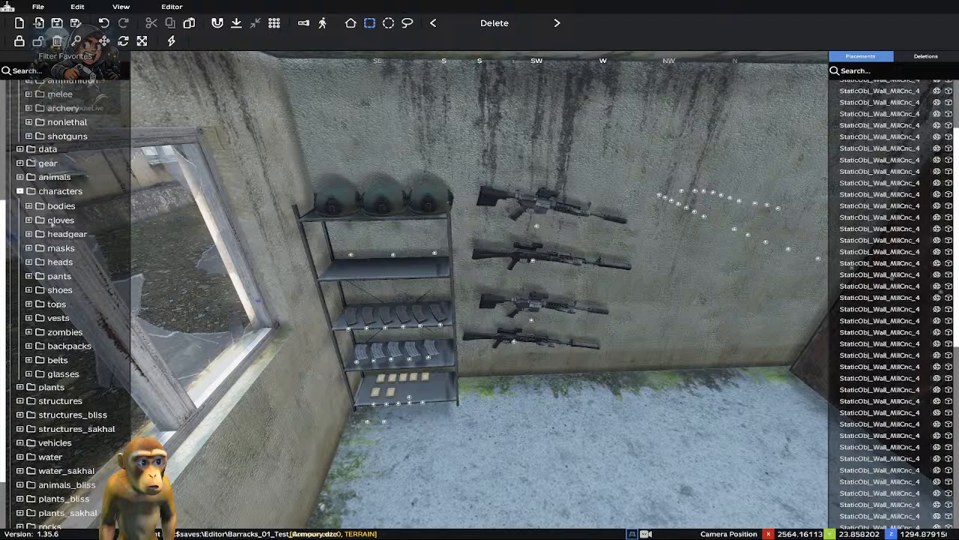
scroll(48, 215, up, 6)
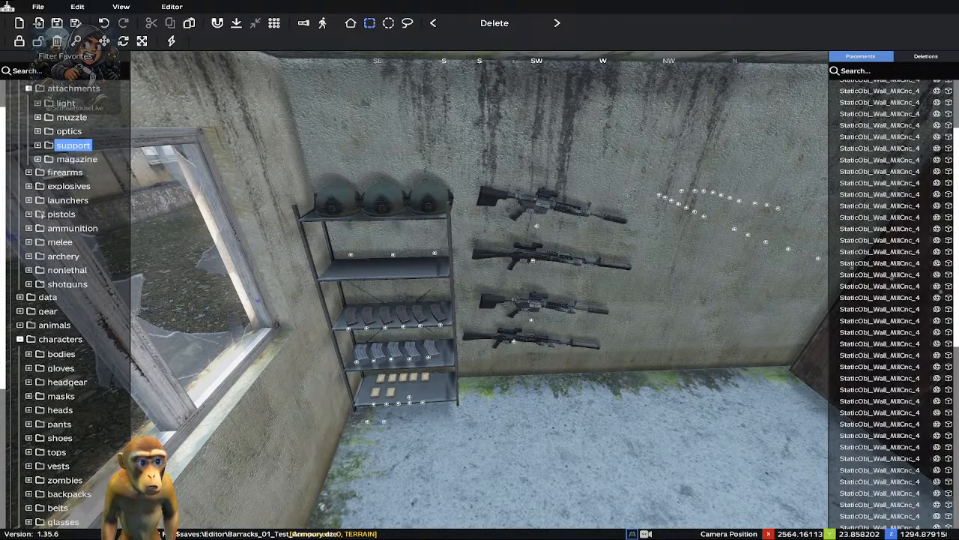
scroll(42, 197, up, 2)
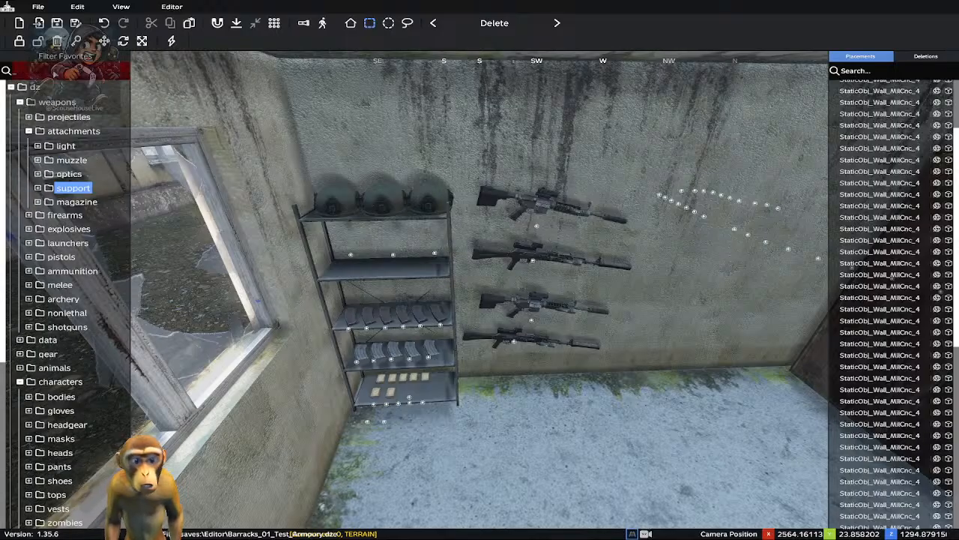
text(cleaning)
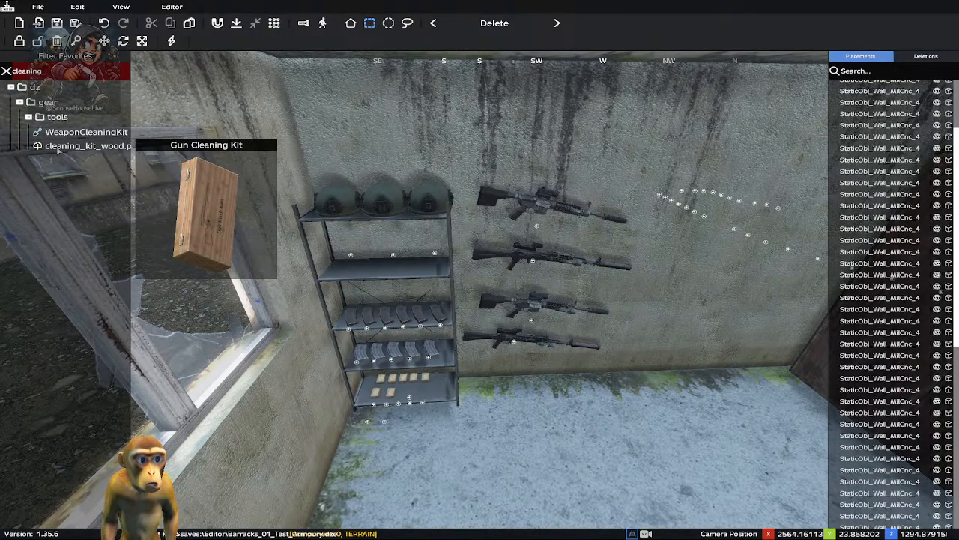
drag(86, 132, 422, 433)
Try tilting the upright cleaning kit sideways in front of the rack and straighten it again
key(w)
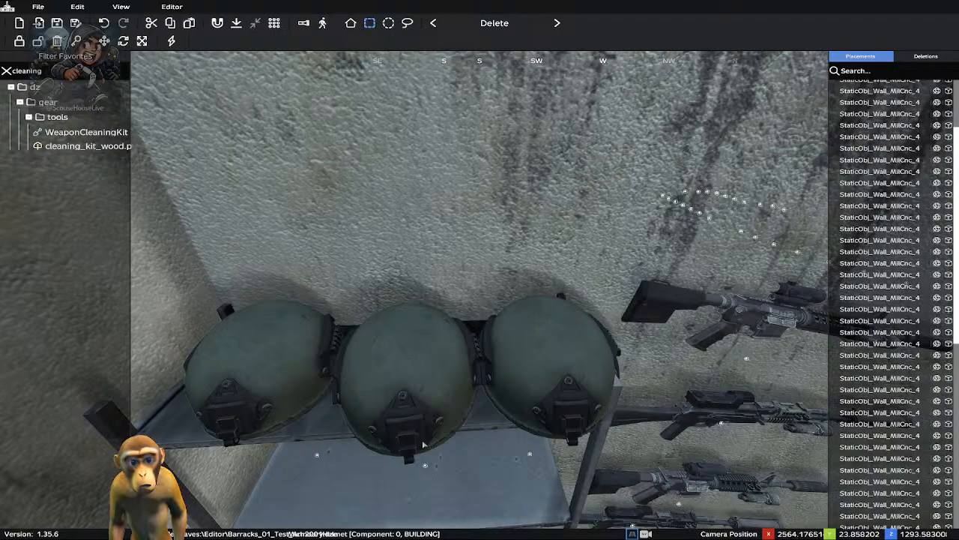
key(z)
key(s)
key(z)
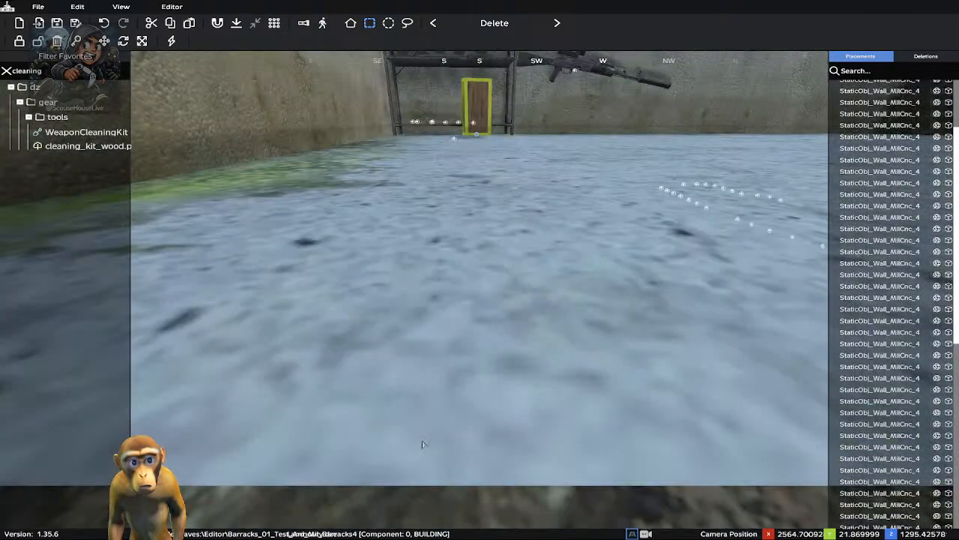
key(q)
key(z)
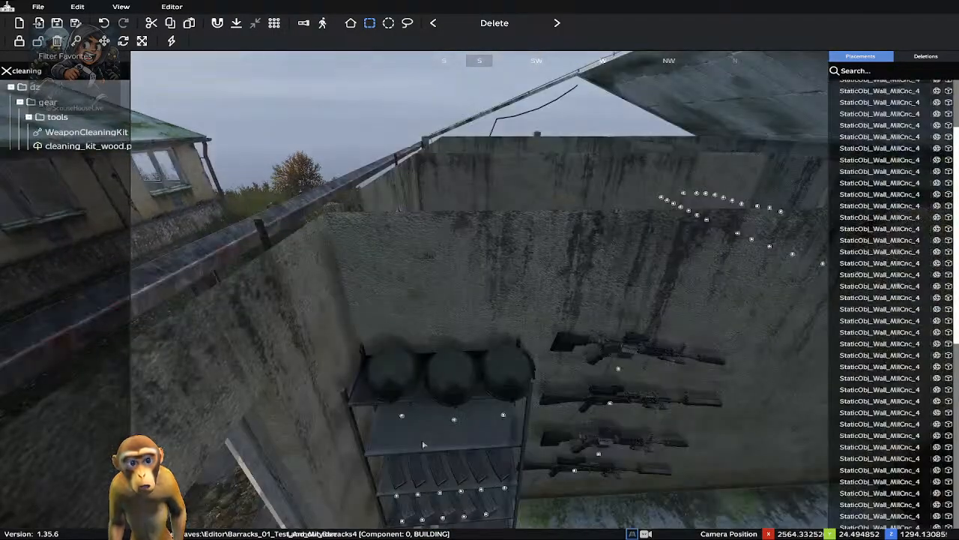
key(z)
key(s)
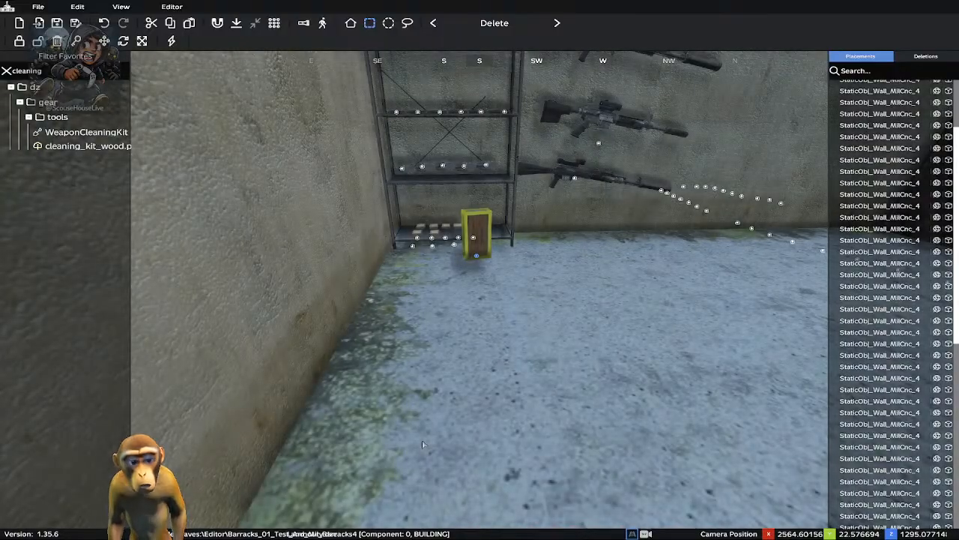
key(ctrl+y)
key(ctrl+y)
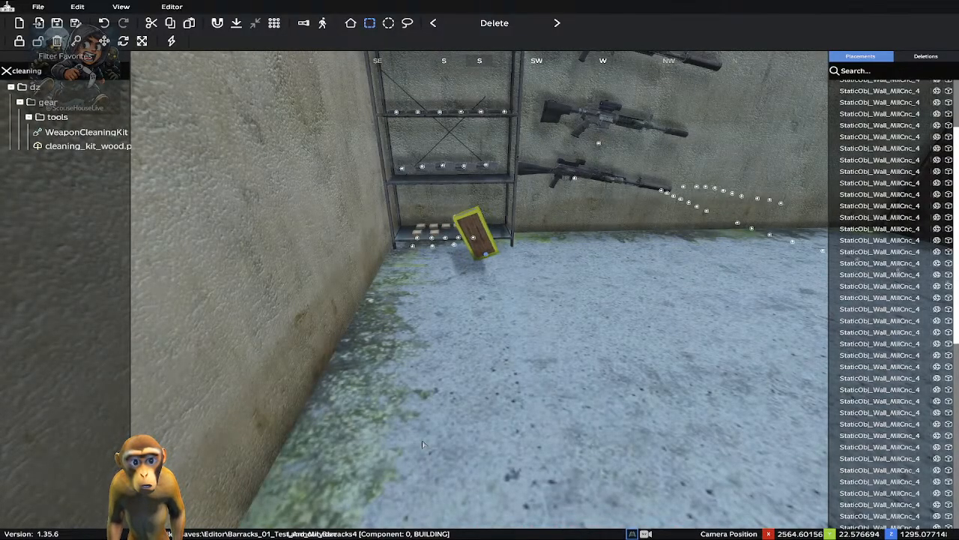
key(ctrl+z)
key(ctrl+z)
key(ctrl+z)
key(ctrl+z)
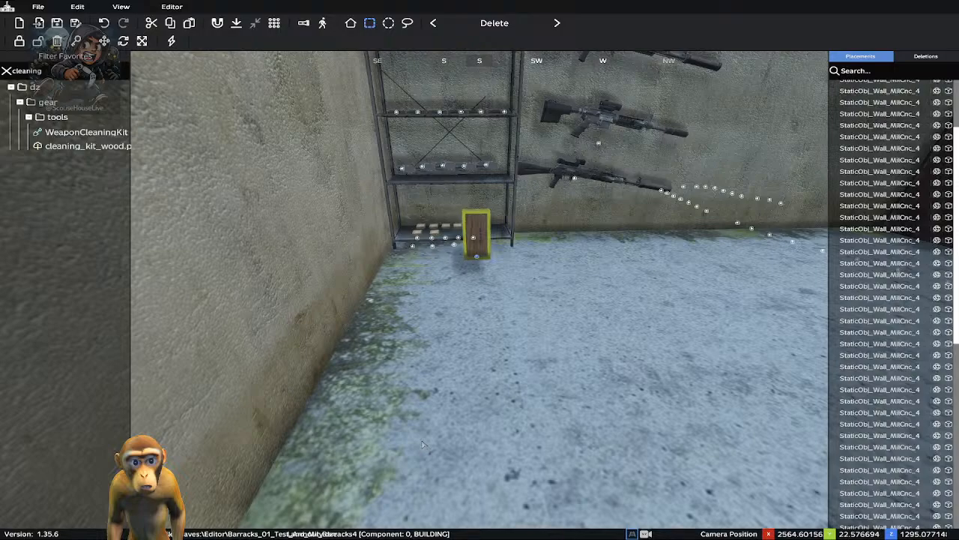
Rotate the upright cleaning kit until it lies on its broad face at the rack's bottom shelf
key(ctrl+z)
key(ctrl+z)
key(ctrl+z)
key(ctrl+z)
key(ctrl+z)
key(ctrl+z)
key(ctrl+z)
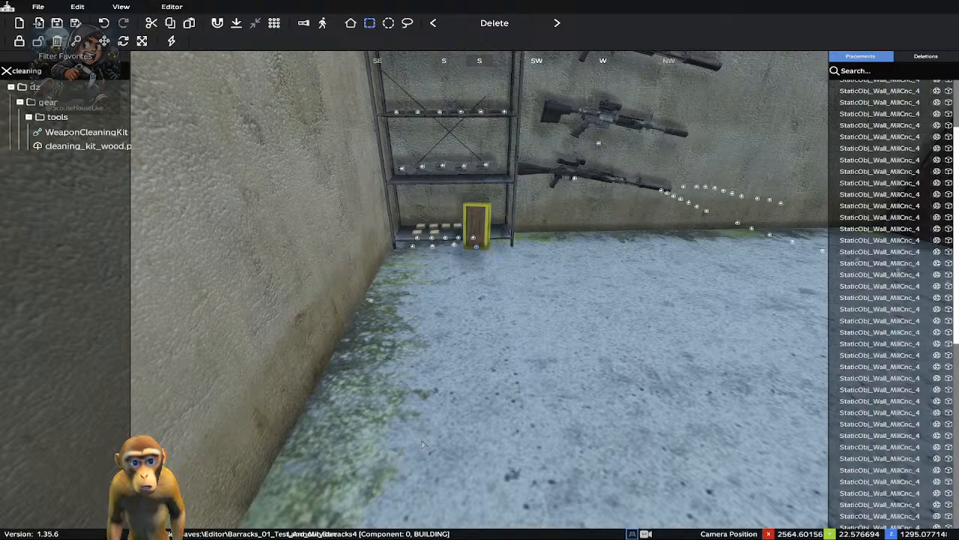
key(ctrl+z)
key(ctrl+z)
key(ctrl+z)
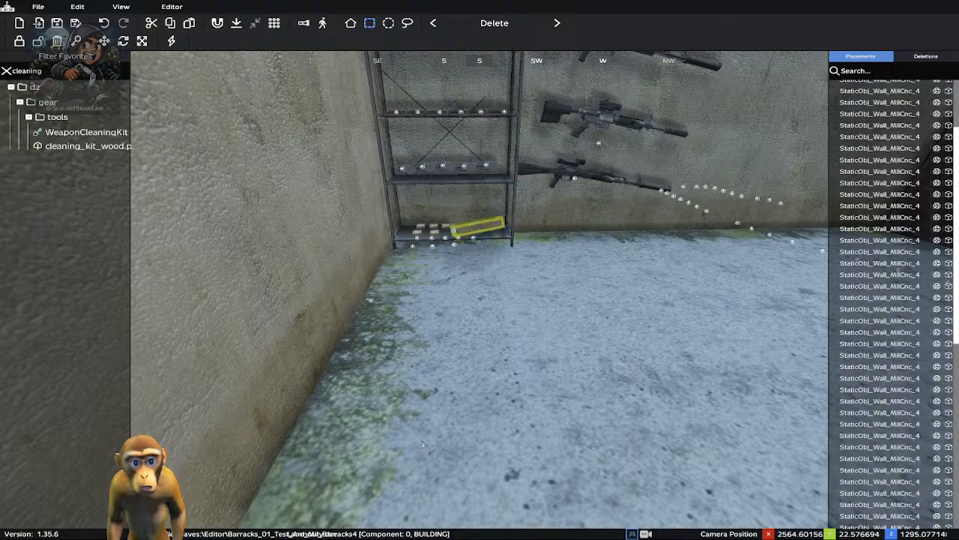
key(ctrl+z)
key(ctrl+z)
key(ctrl+z)
key(ctrl+z)
key(ctrl+z)
key(ctrl+z)
key(ctrl+z)
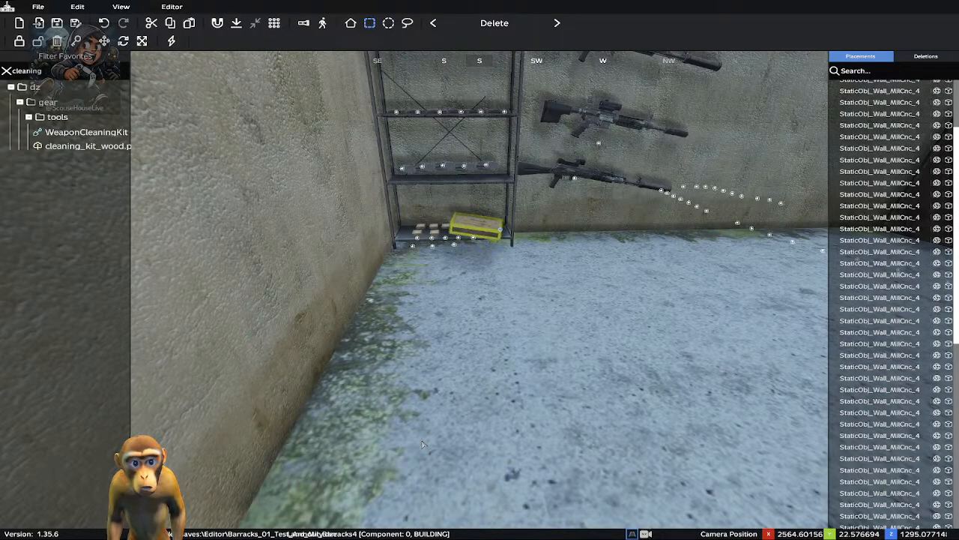
Move the flat-lying cleaning kit forward, out of the rack and over the open floor
key(ctrl+z)
key(ctrl+z)
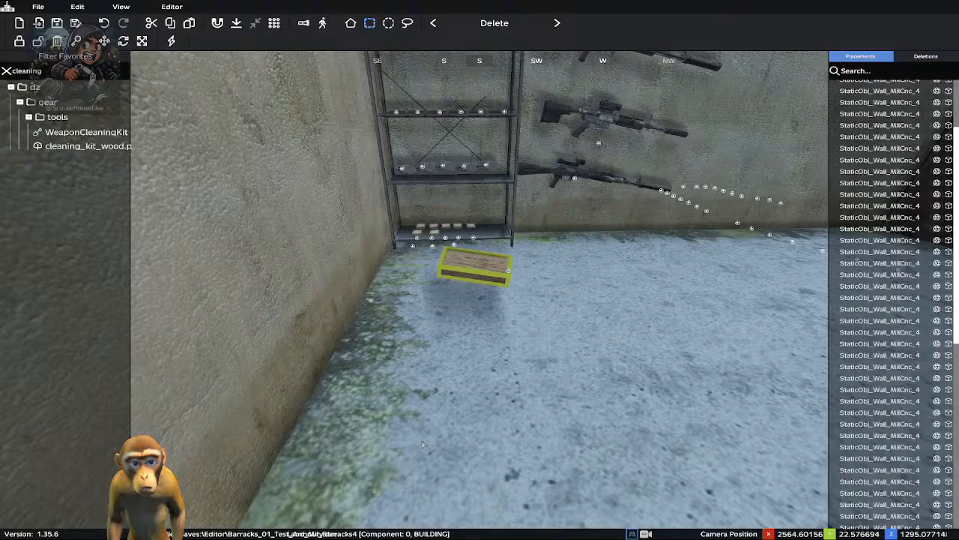
key(ctrl+z)
key(ctrl+z)
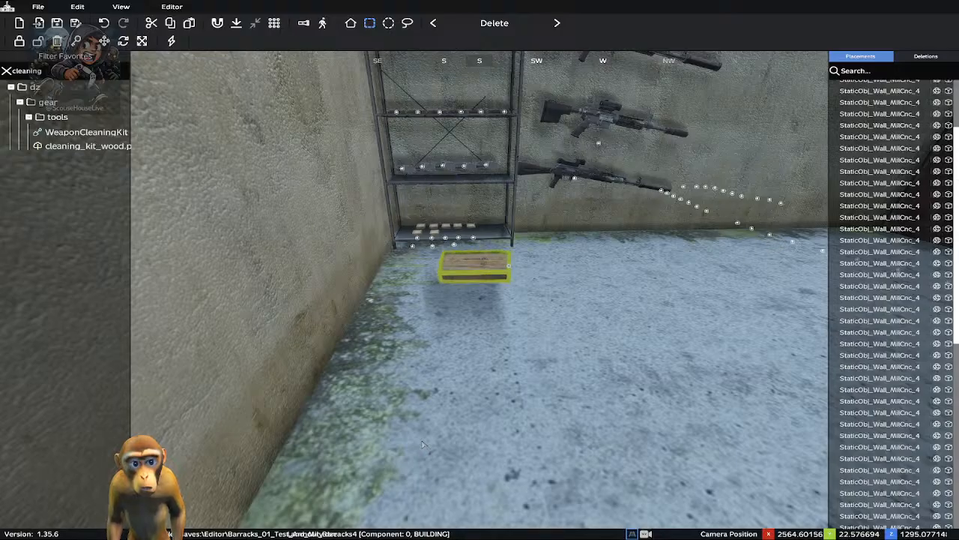
key(ctrl+z)
key(ctrl+z)
key(ctrl+z)
key(ctrl+z)
key(ctrl+z)
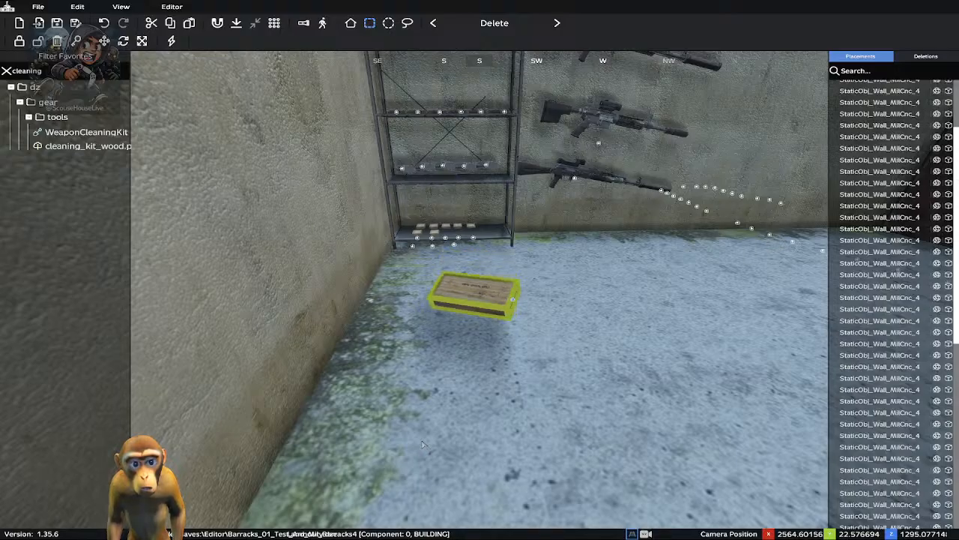
Turn the flat-lying cleaning kit so its short end faces straight out into the room
key(ctrl+z)
key(ctrl+z)
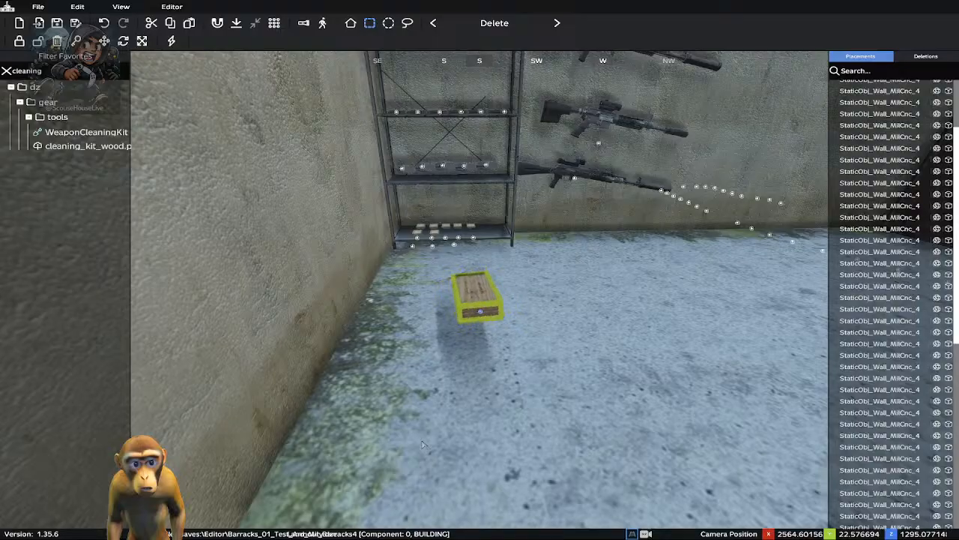
key(ctrl+z)
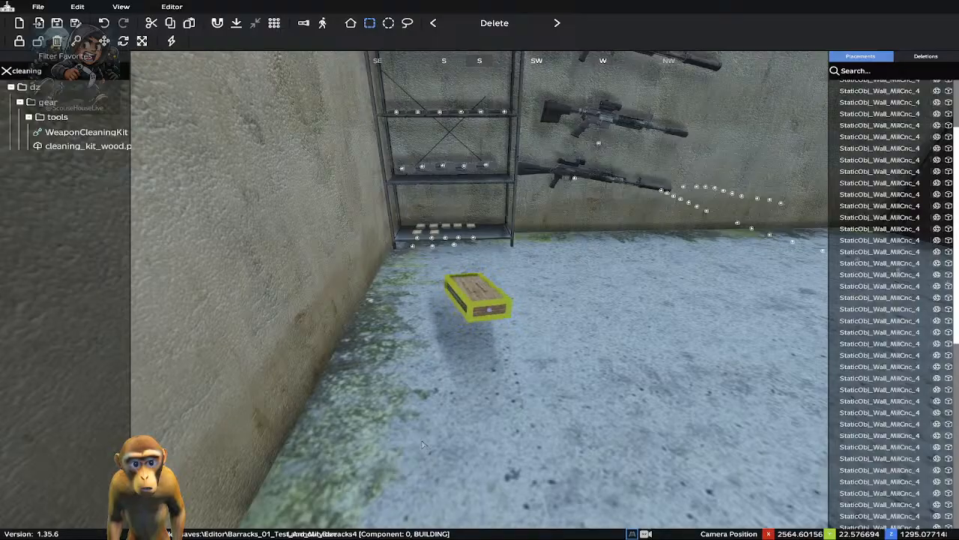
key(ctrl+z)
key(ctrl+z)
key(ctrl+z)
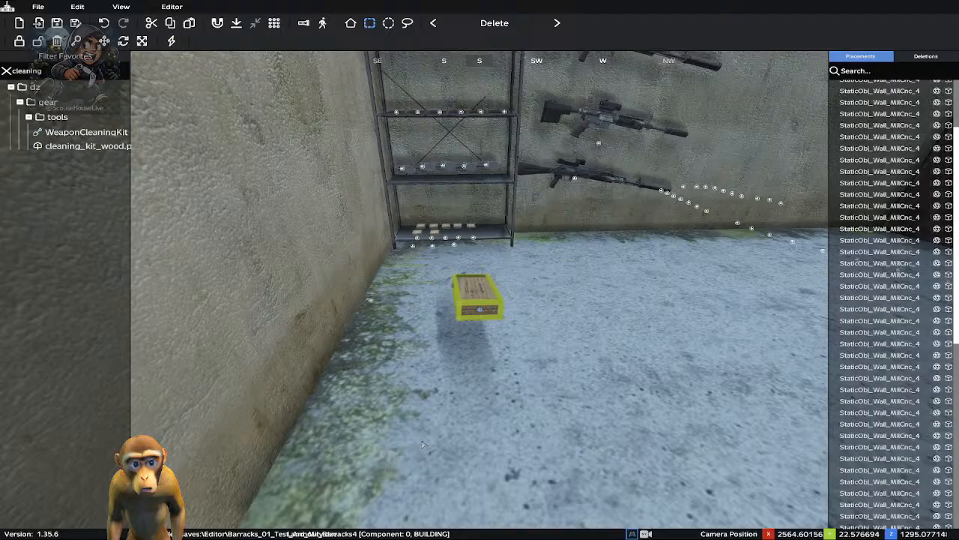
Move the cleaning kit back into the rack, above the bottom shelf beside the small ammo boxes
key(ctrl+z)
key(ctrl+z)
key(ctrl+z)
key(ctrl+z)
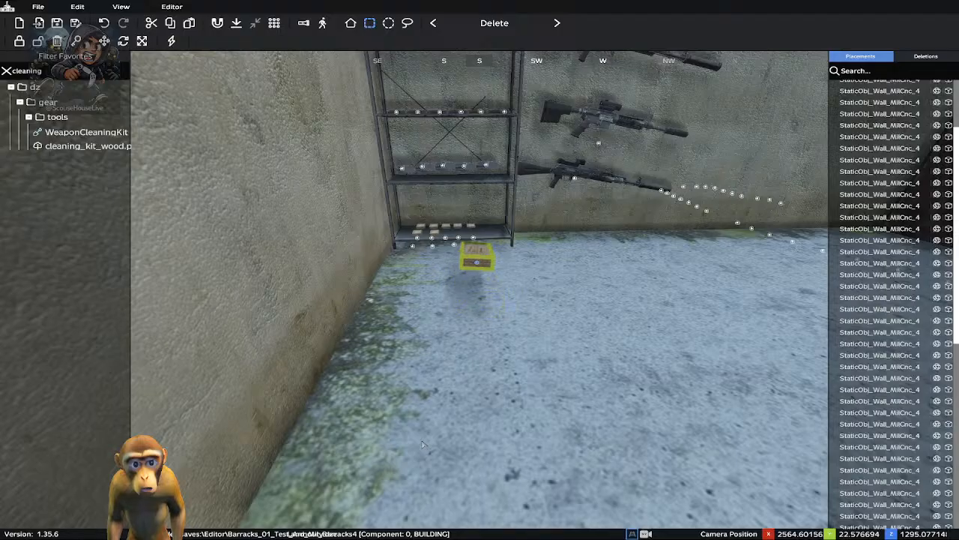
key(ctrl+z)
key(ctrl+z)
key(ctrl+z)
key(ctrl+z)
key(ctrl+z)
key(ctrl+z)
key(ctrl+z)
key(ctrl+z)
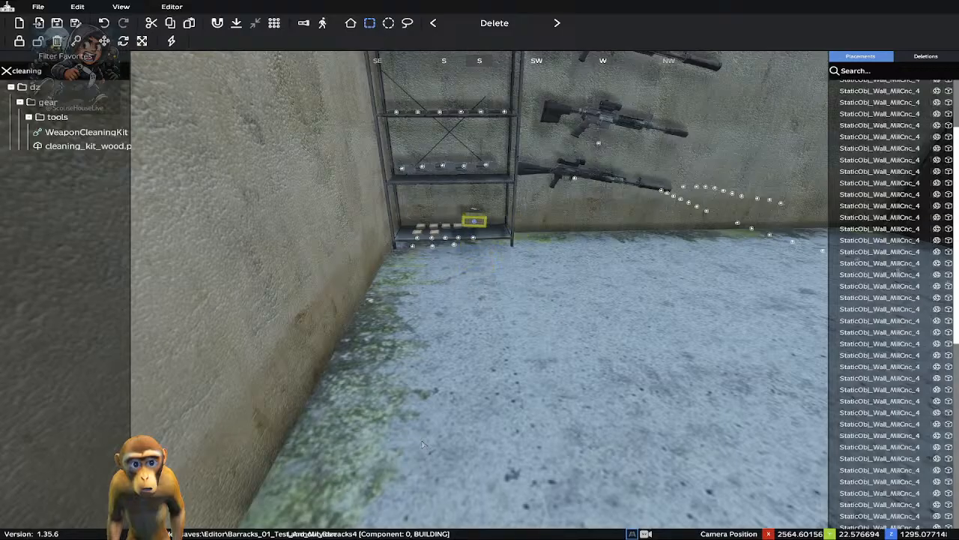
Undo the latest moves and rotations of the cleaning kit, back to where it lies lengthwise on the rack's bottom shelf
key(ctrl+z)
key(ctrl+z)
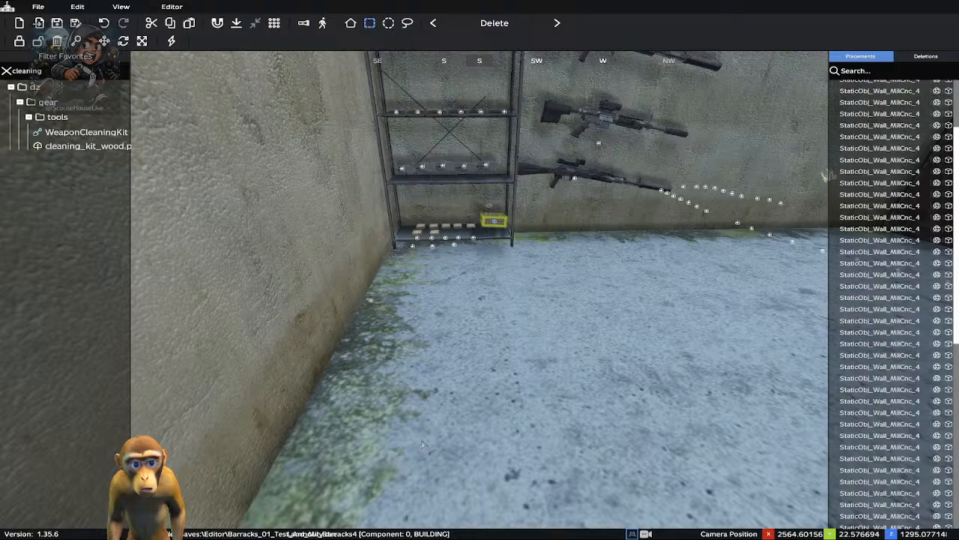
key(ctrl+z)
key(ctrl+z)
key(ctrl+z)
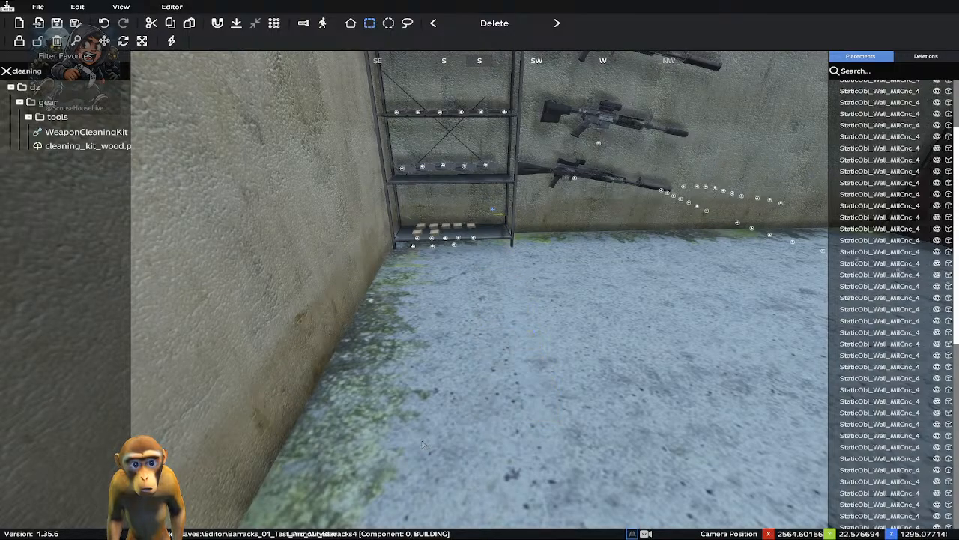
key(ctrl+z)
key(ctrl+z)
key(ctrl+z)
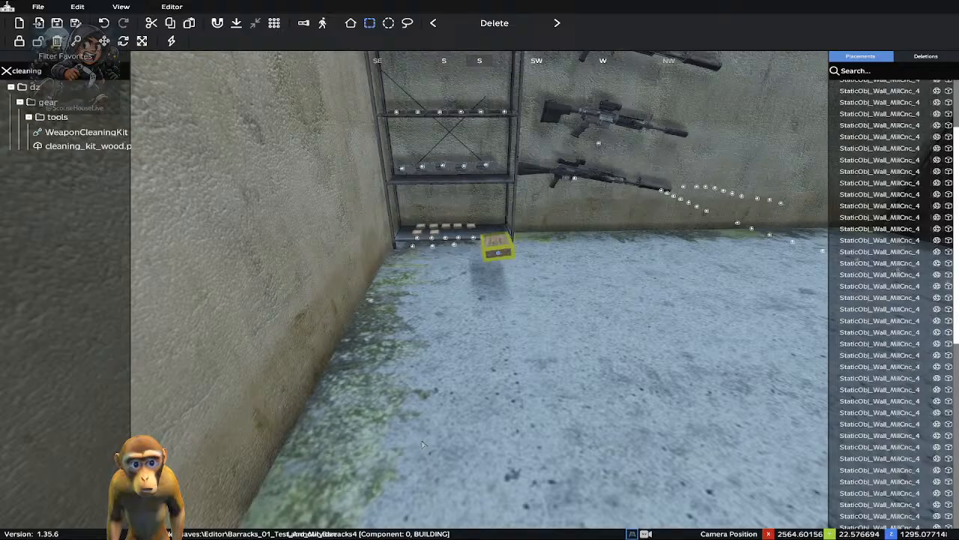
key(ctrl+z)
key(ctrl+z)
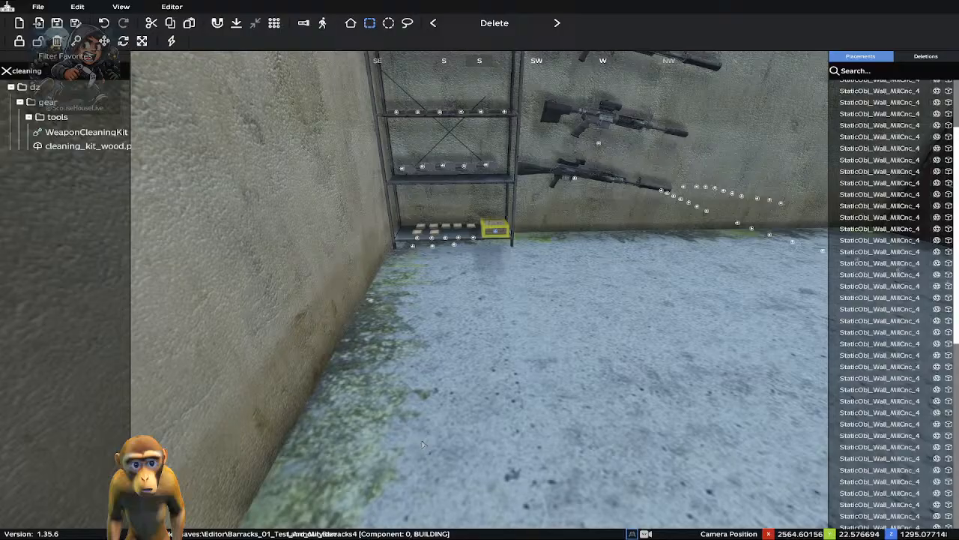
key(ctrl+z)
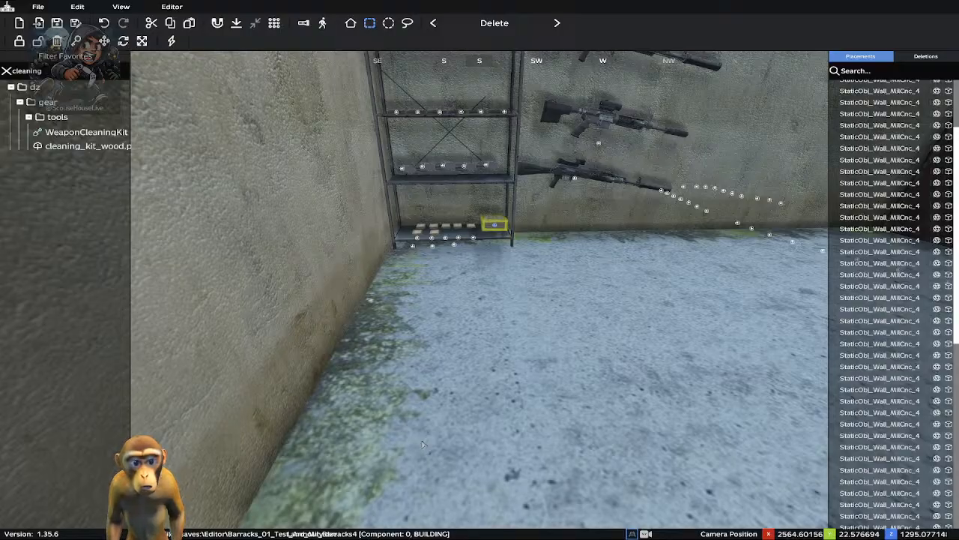
Shift the cleaning kit slightly along the bottom shelf, closer to the rack upright nearest the wall-mounted rifles
key(w)
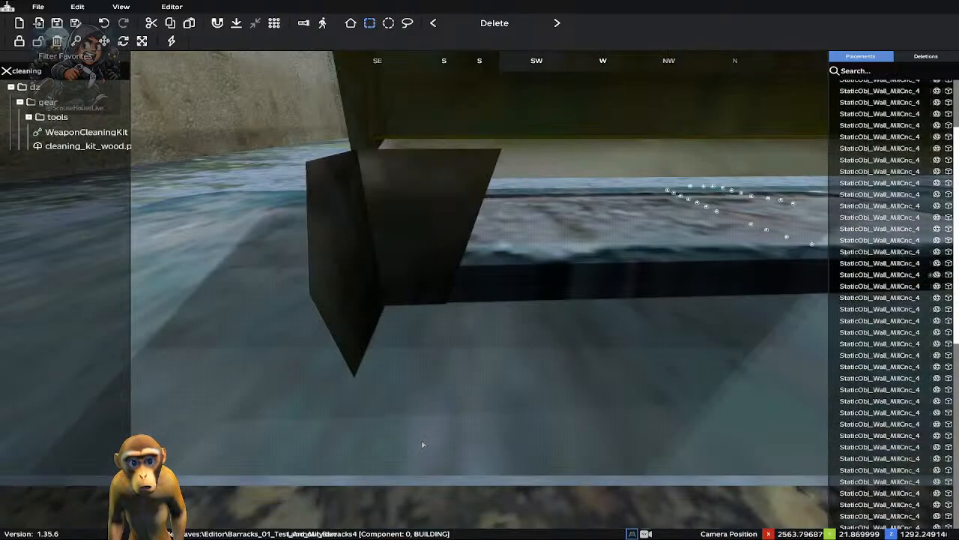
key(s)
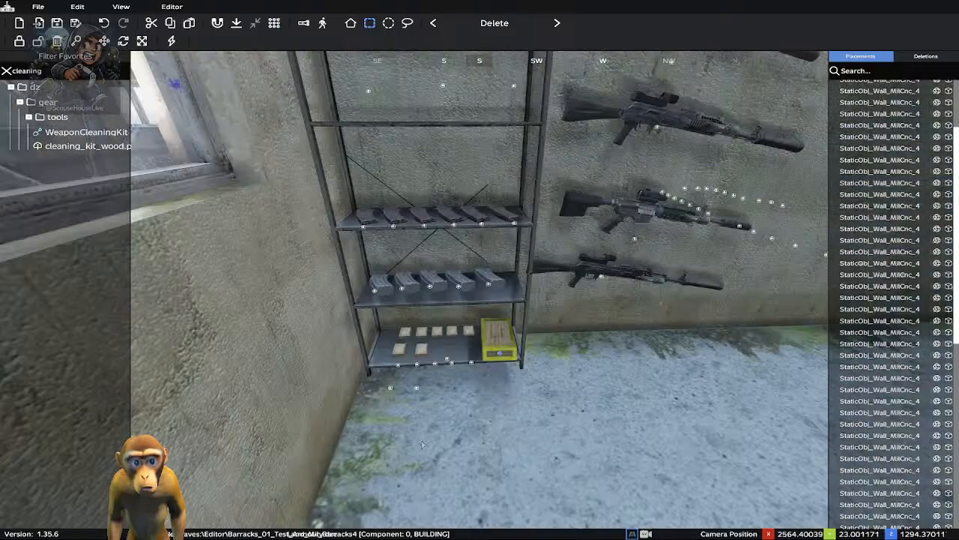
click(422, 444)
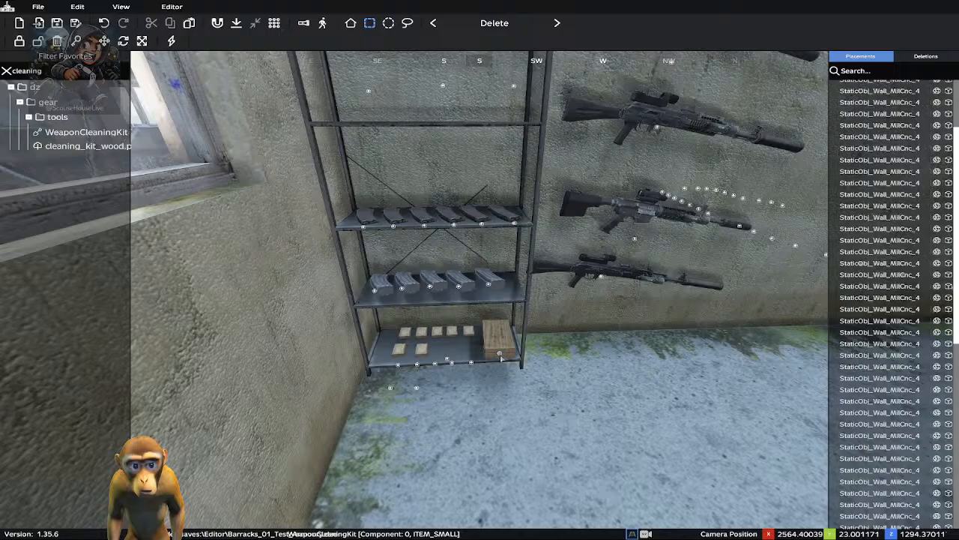
click(502, 357)
drag(502, 357, 504, 358)
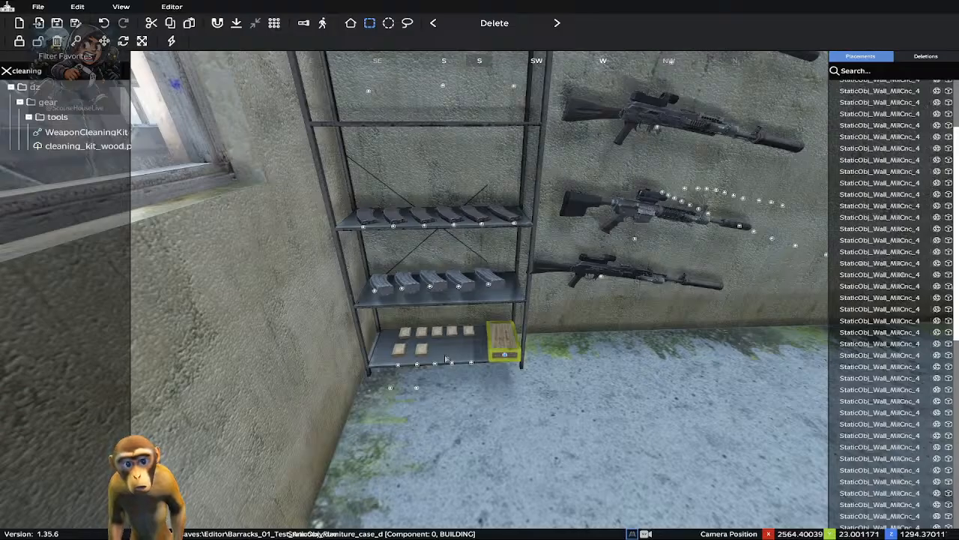
Paste a copy of the cleaning kit on the bottom shelf and rotate it so its long side runs along the shelf
key(ctrl+v)
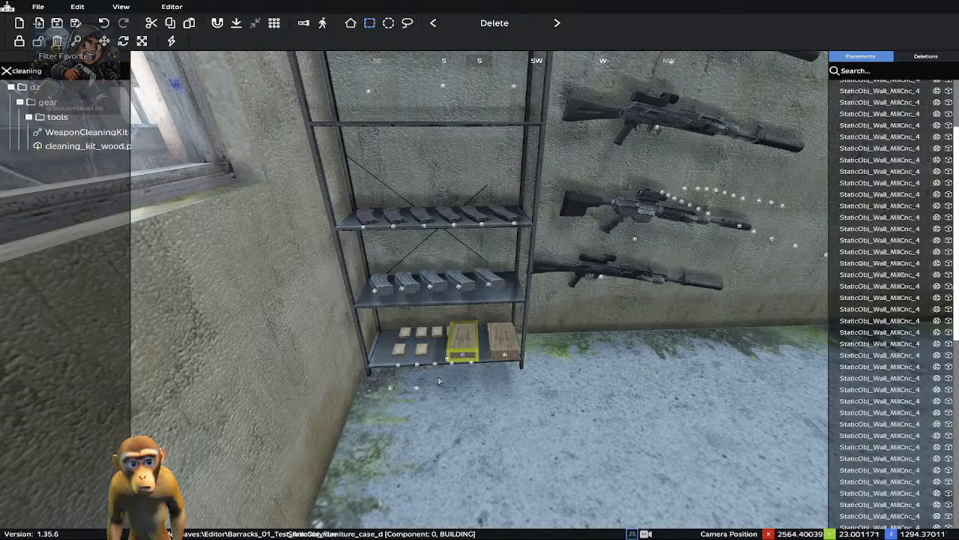
scroll(439, 381, down, 6)
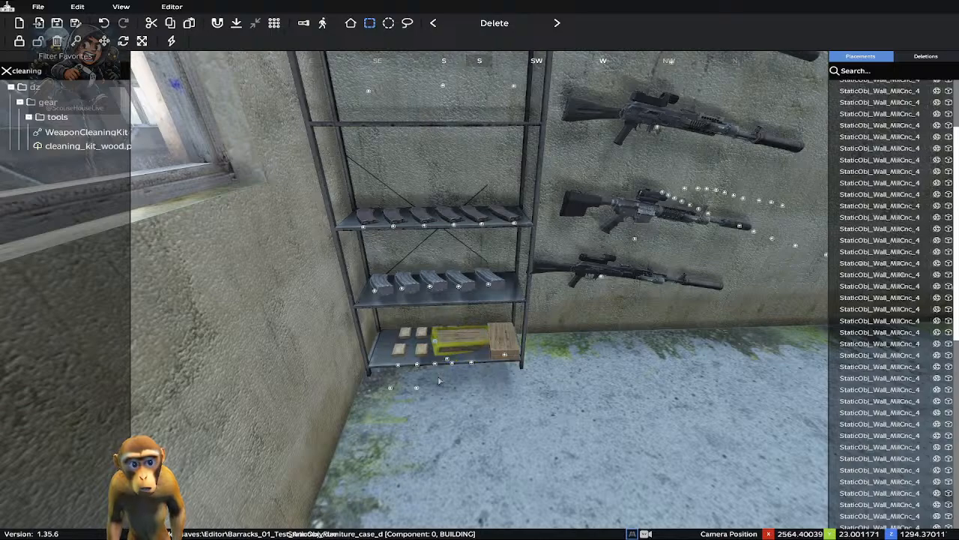
scroll(440, 381, down, 3)
scroll(439, 381, down, 1)
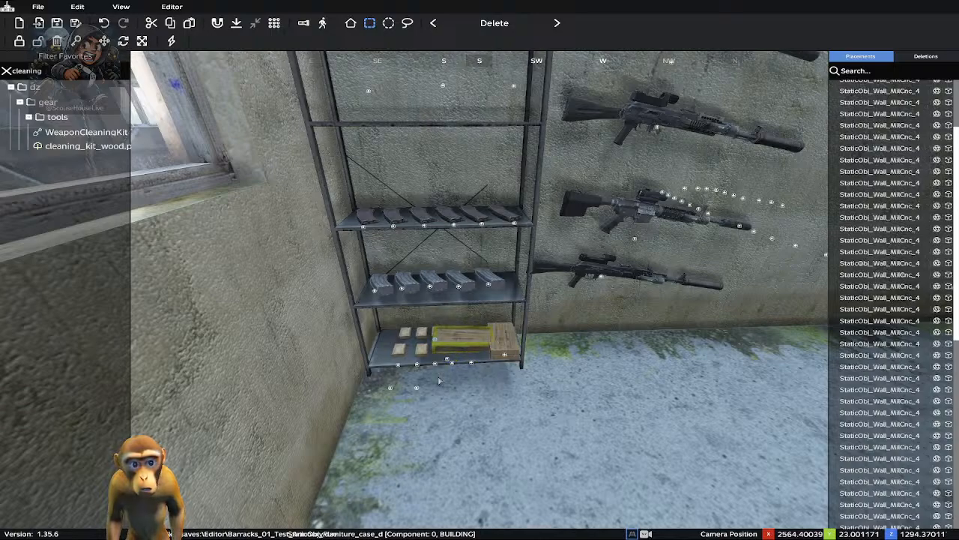
scroll(439, 381, down, 3)
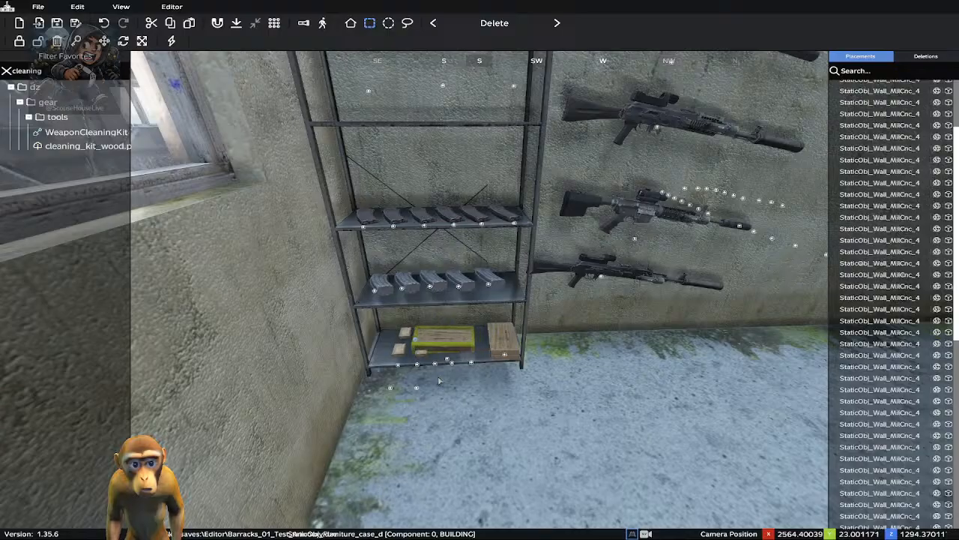
scroll(440, 380, down, 2)
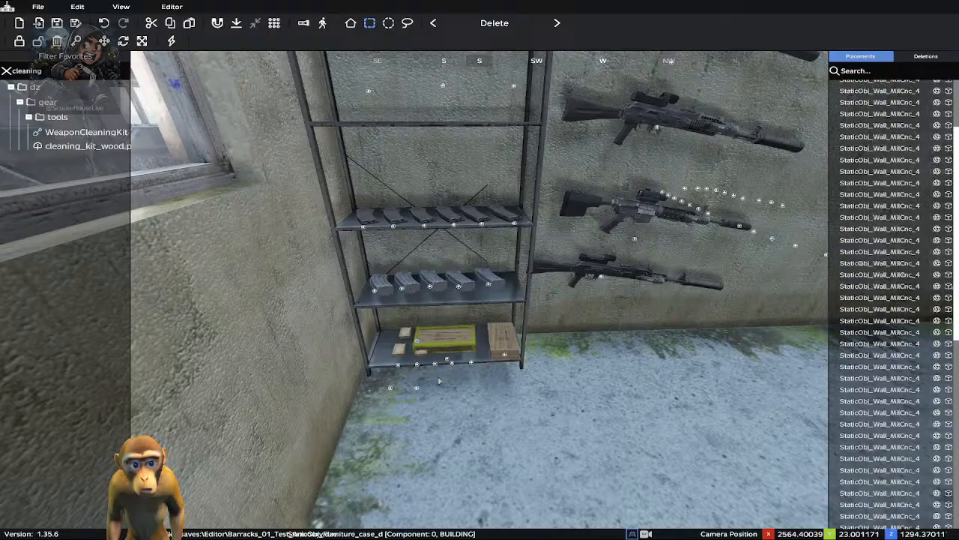
scroll(439, 381, down, 4)
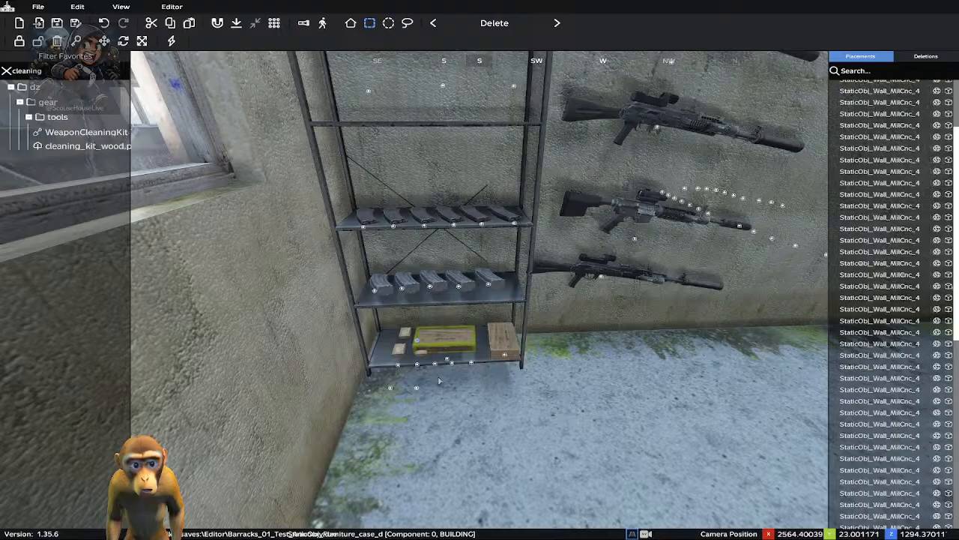
scroll(420, 344, down, 3)
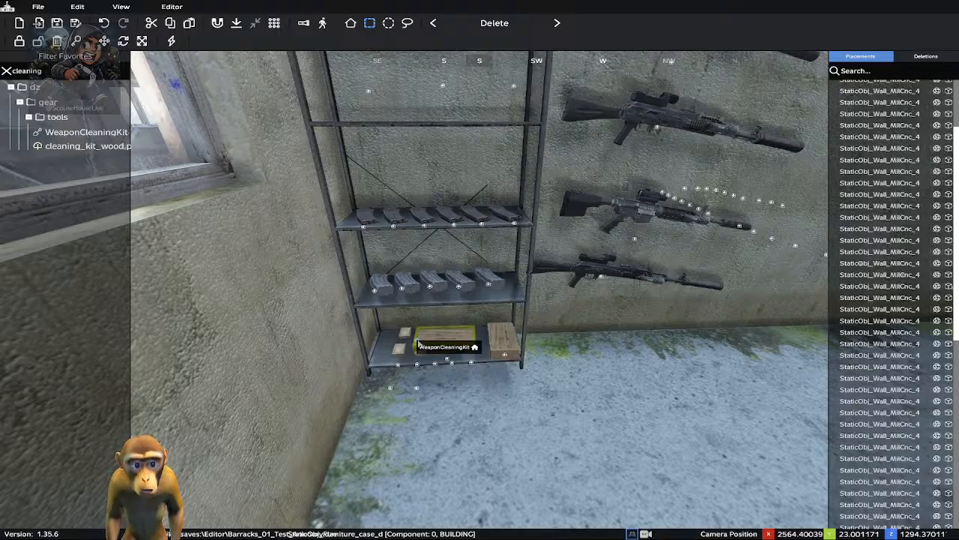
Reposition the copied cleaning kit along the bottom shelf, away from the original kit and toward the small ammo boxes
drag(420, 343, 427, 343)
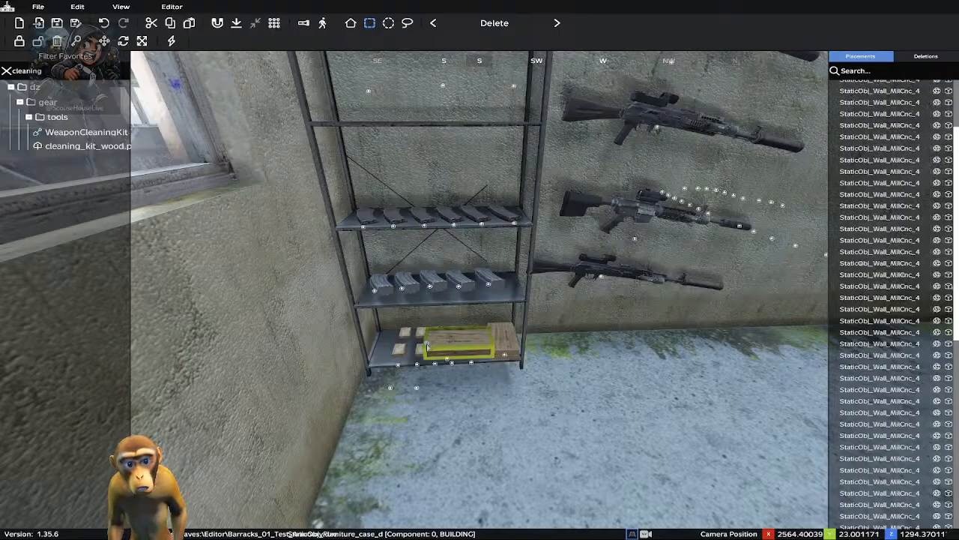
key(1)
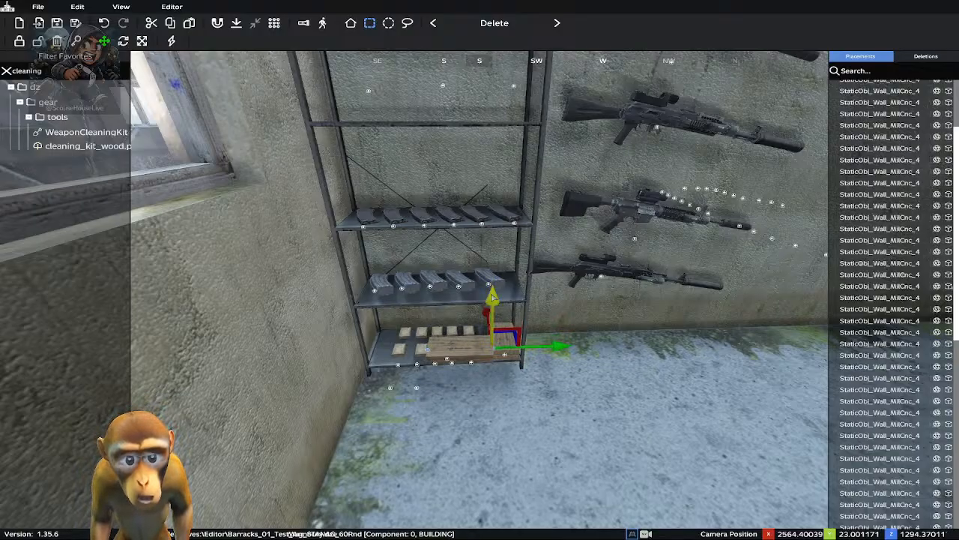
drag(493, 296, 483, 316)
drag(562, 348, 527, 350)
key(2)
Scale the copied cleaning kit down and place it between the front ammo boxes and the original kit
key(3)
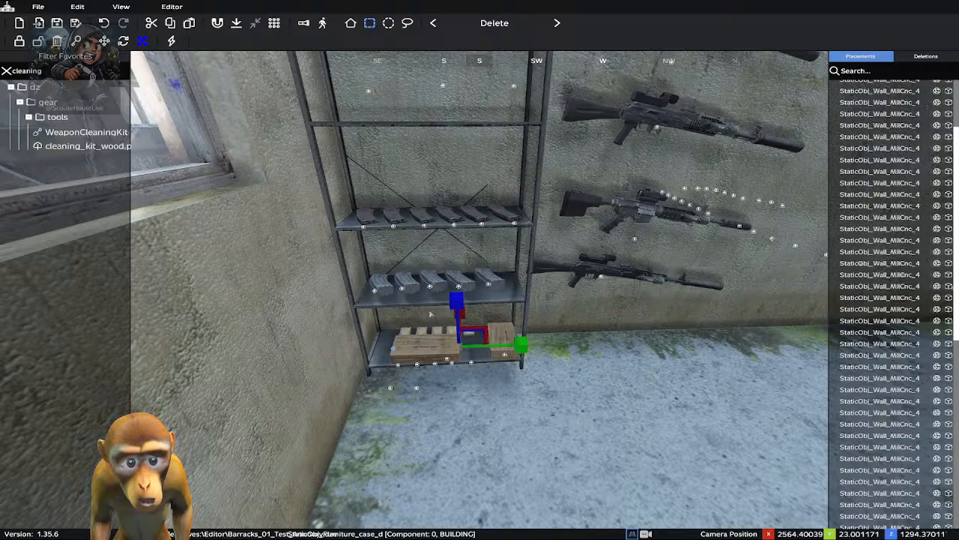
drag(454, 302, 455, 263)
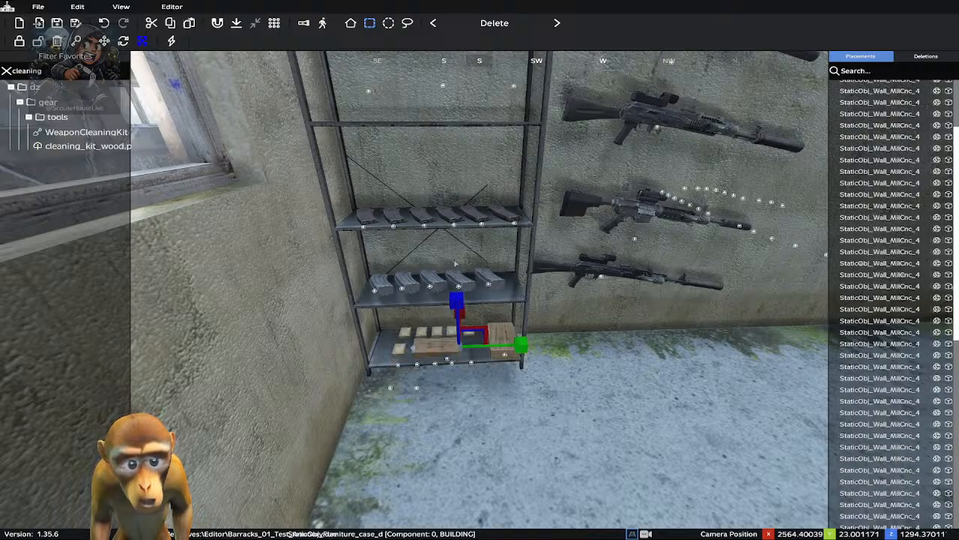
key(3)
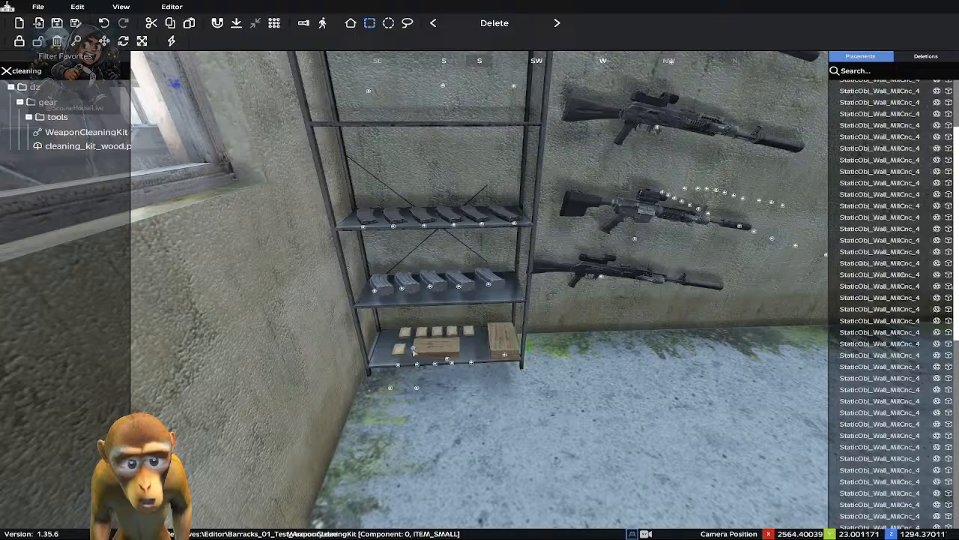
mouse_move(413, 351)
mouse_down()
mouse_move(465, 349)
mouse_move(413, 352)
mouse_up()
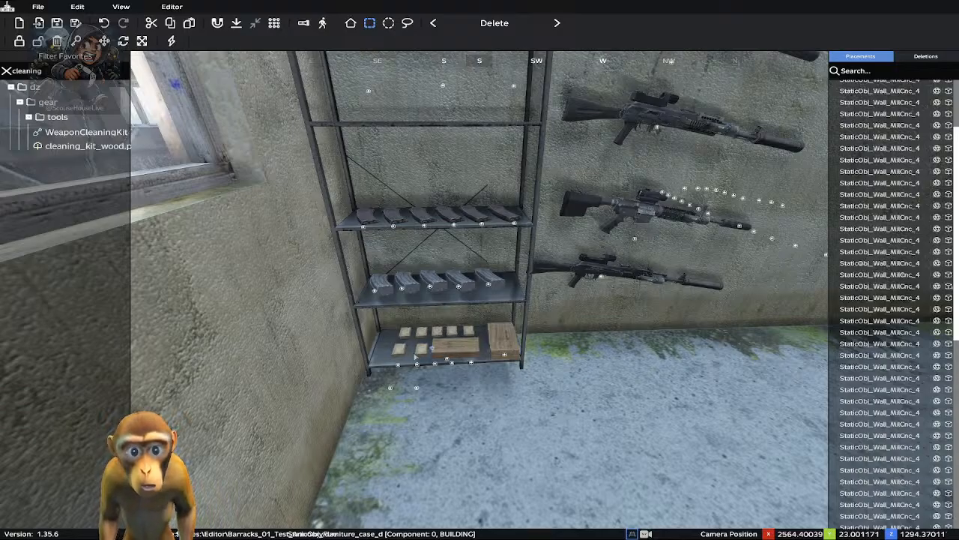
key(b)
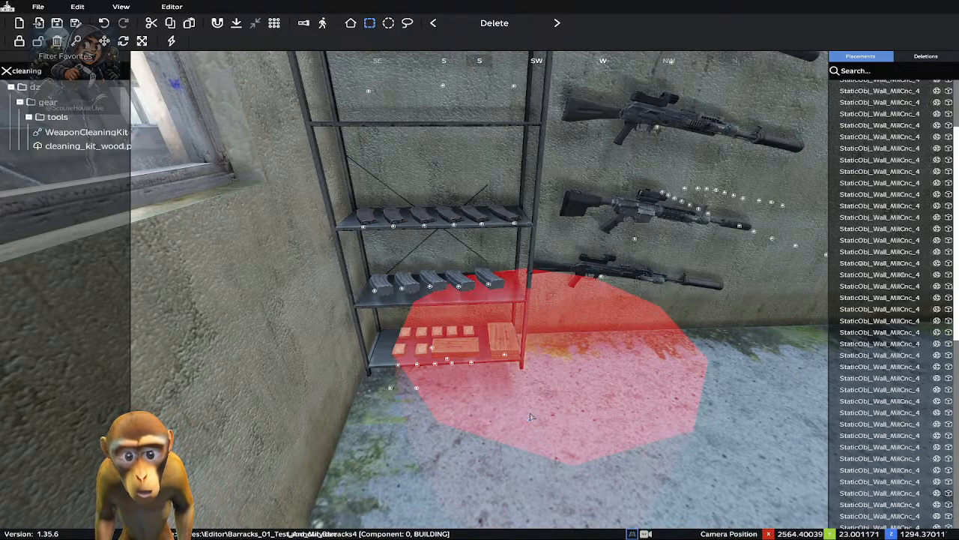
click(756, 450)
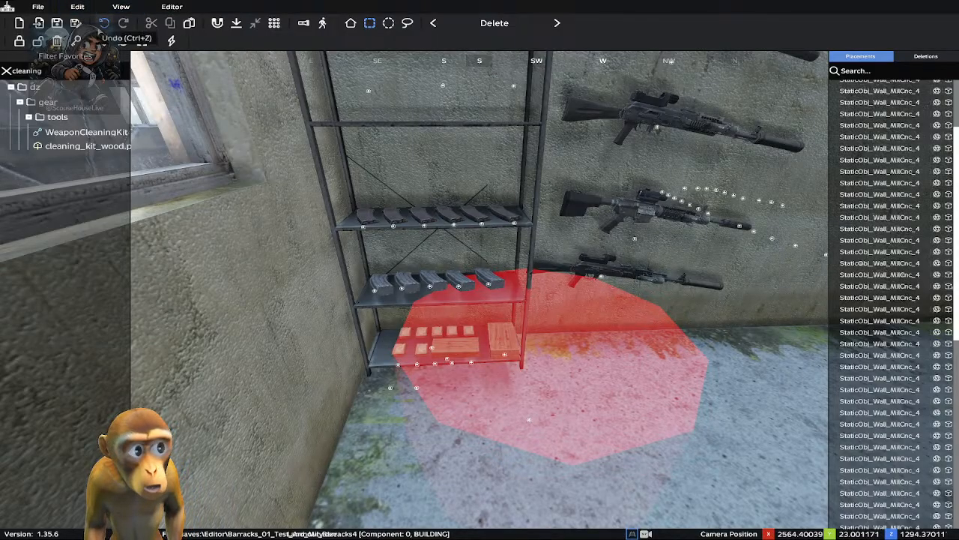
click(104, 23)
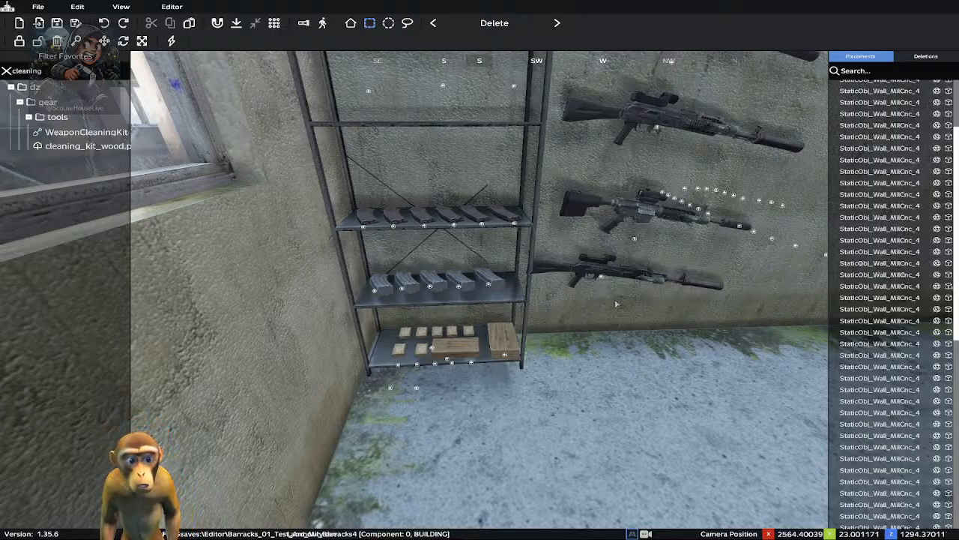
Examine the stocked shelf rack, its helmets and the wall-mounted rifles from a higher and wider viewpoint
key(q)
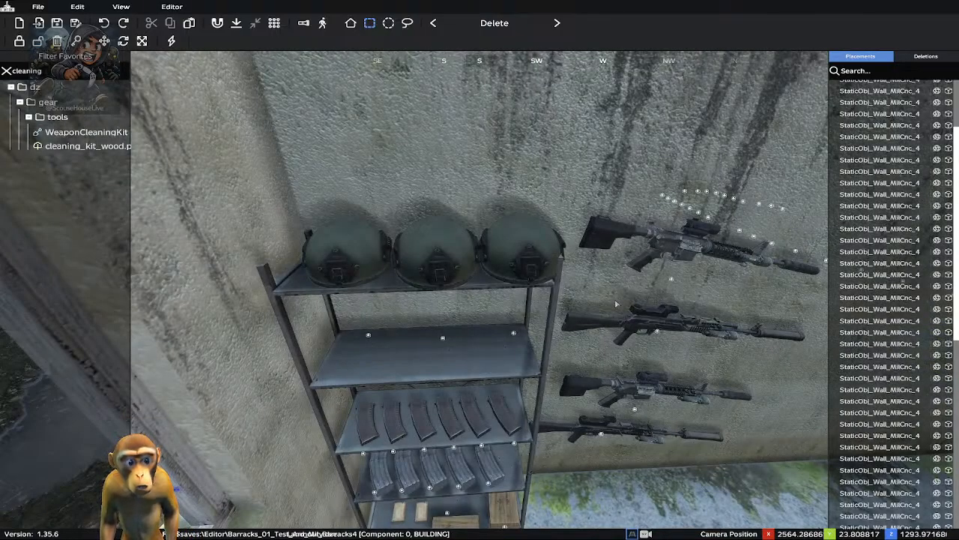
key(w)
key(q)
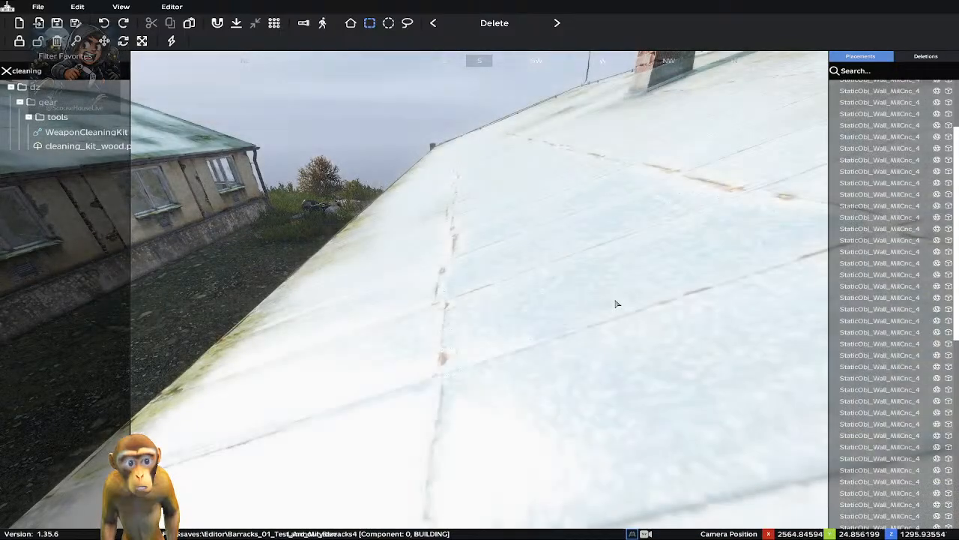
key(z)
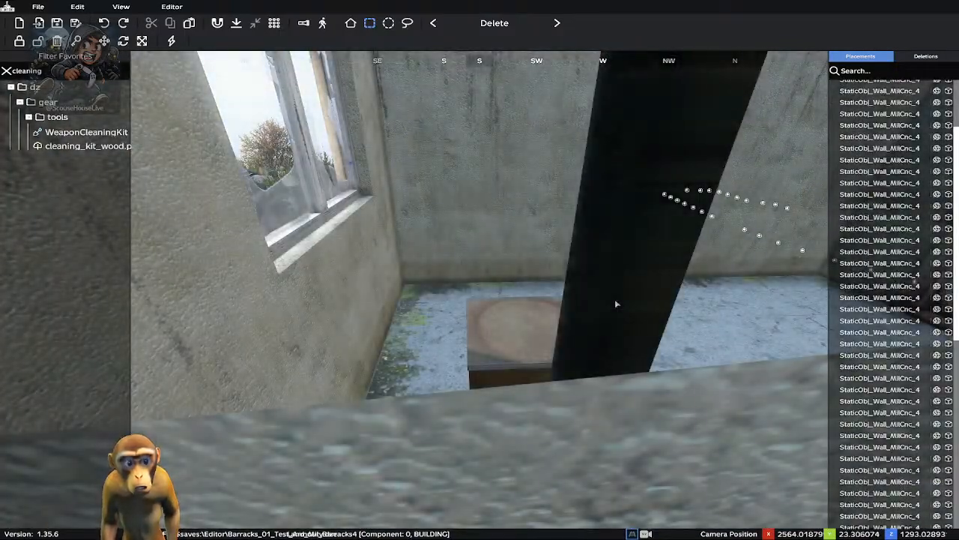
key(s)
key(w)
key(w)
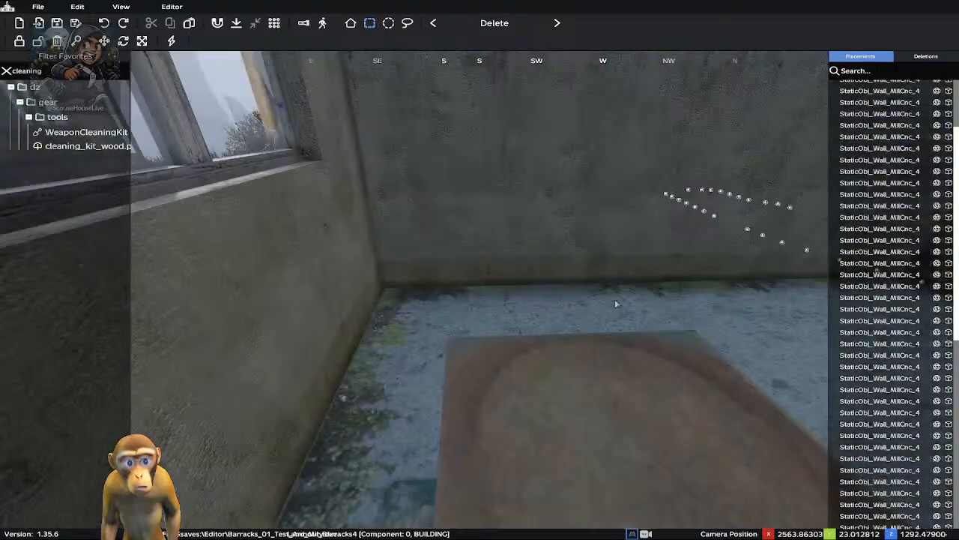
key(s)
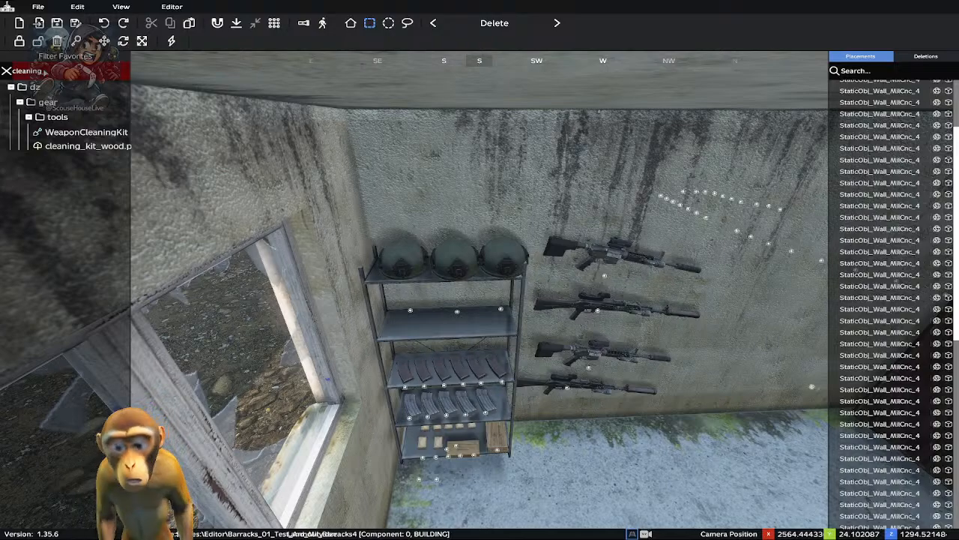
Clear the asset search, browse the weapons explosives category and choose the white M18 smoke grenade for placement
click(6, 71)
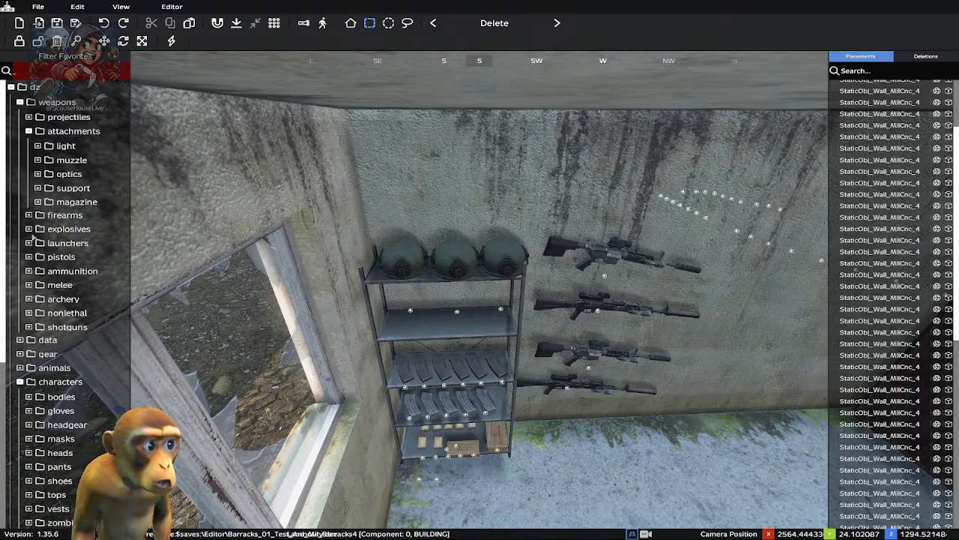
click(29, 228)
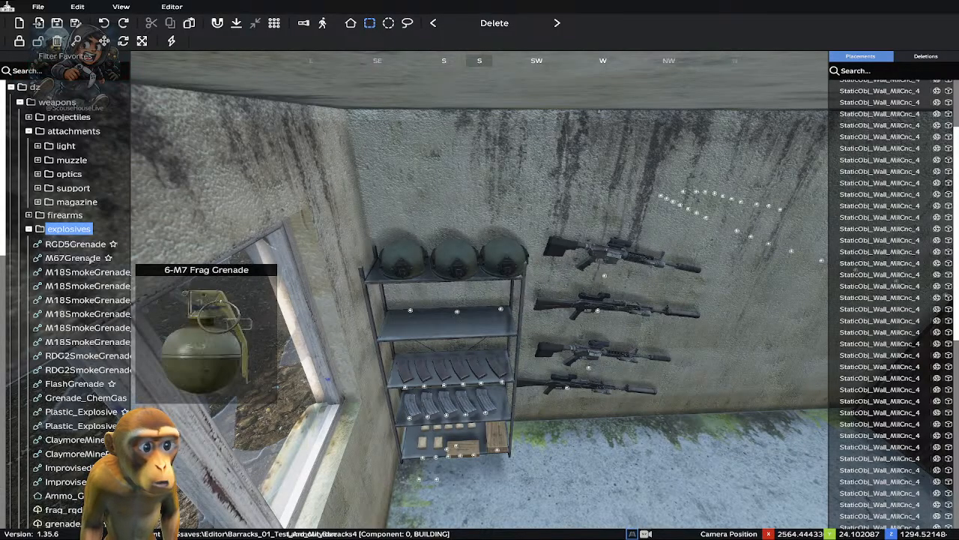
scroll(79, 257, down, 2)
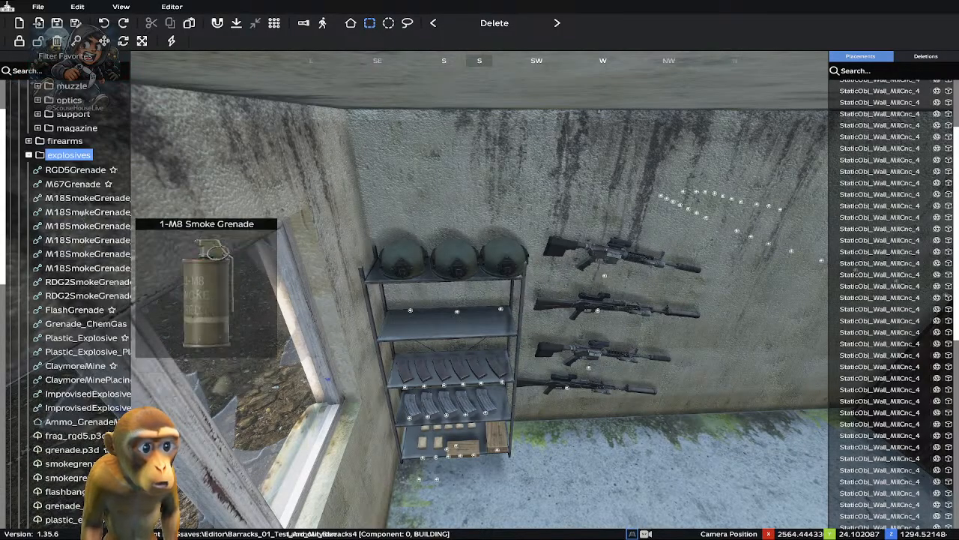
scroll(75, 247, down, 6)
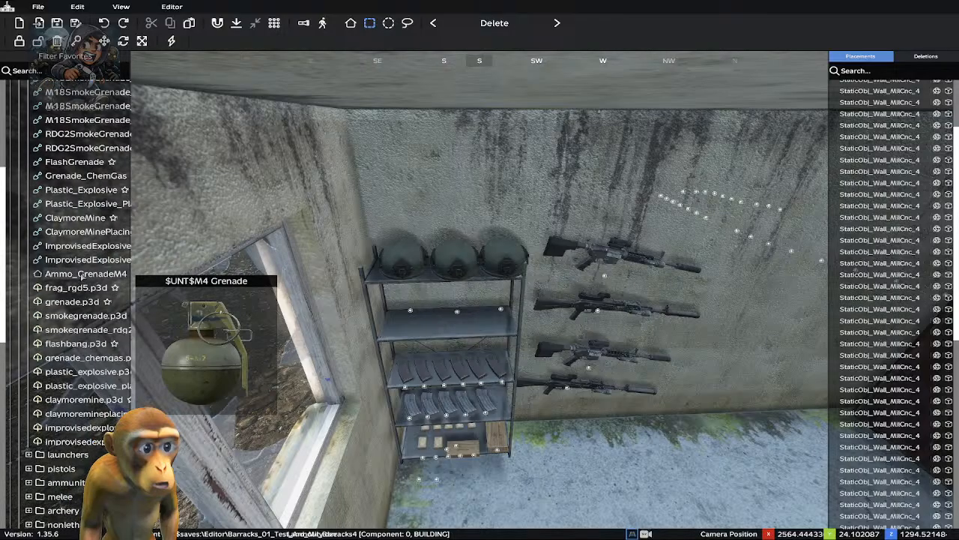
scroll(73, 304, down, 2)
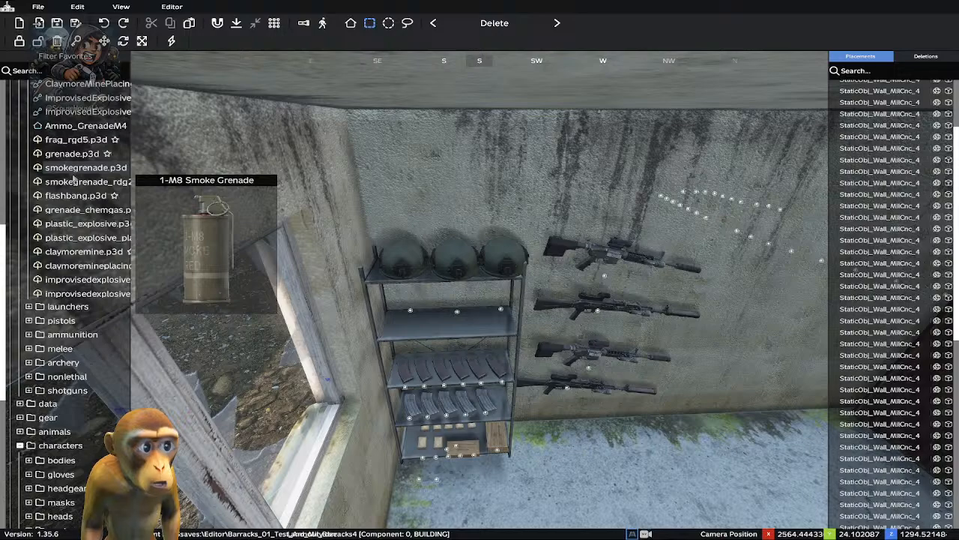
scroll(69, 152, up, 3)
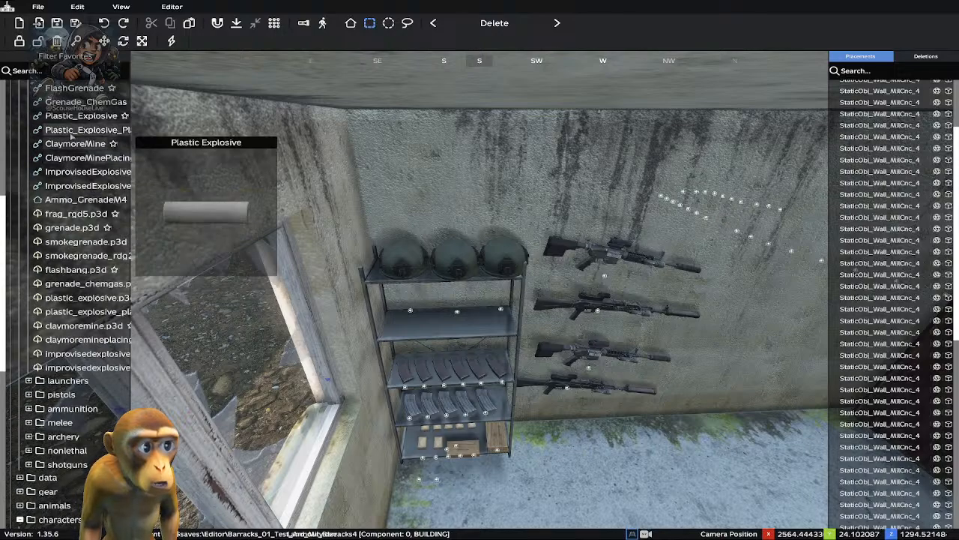
scroll(74, 125, up, 5)
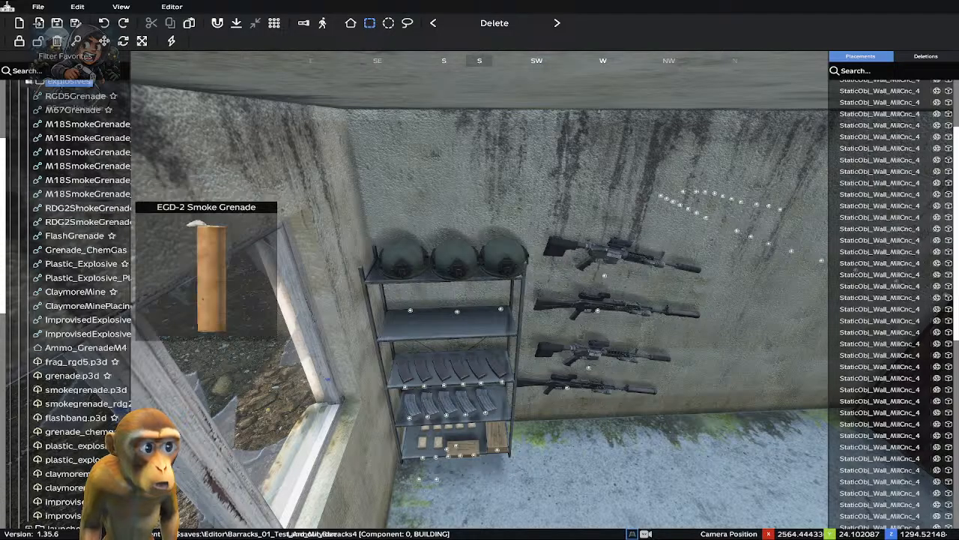
click(76, 193)
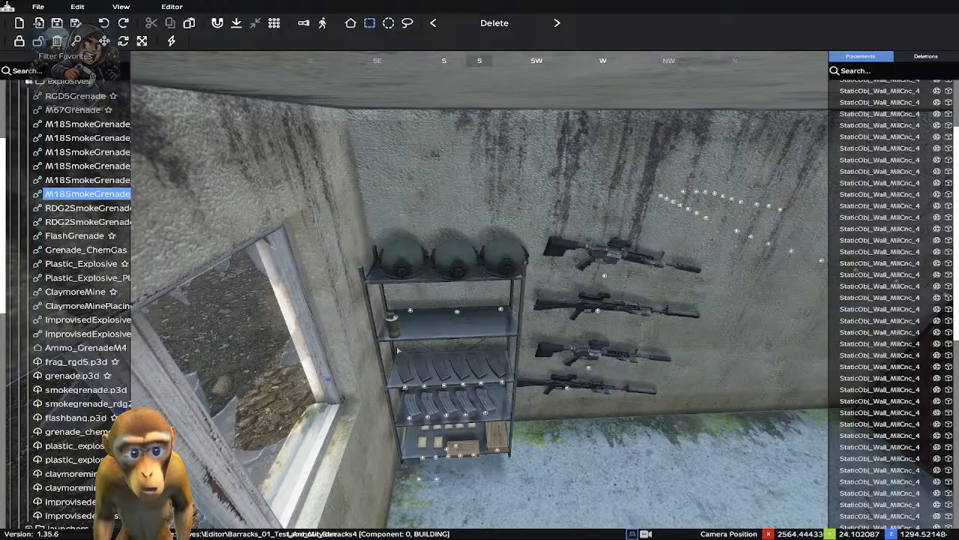
key(w)
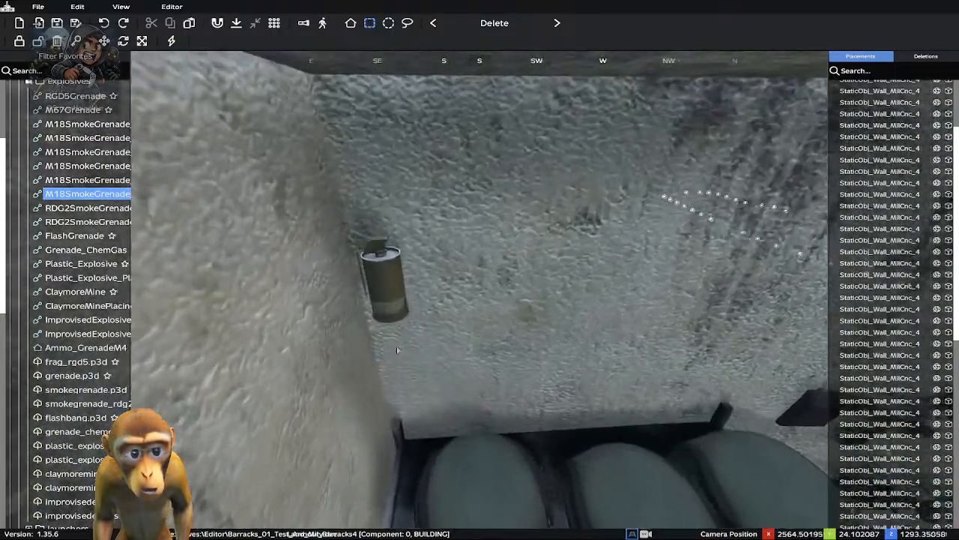
key(s)
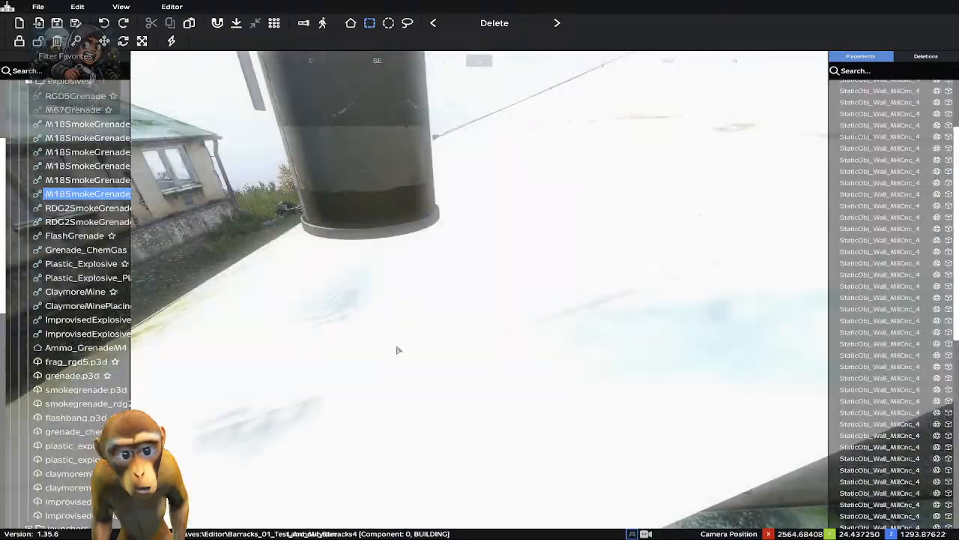
key(w)
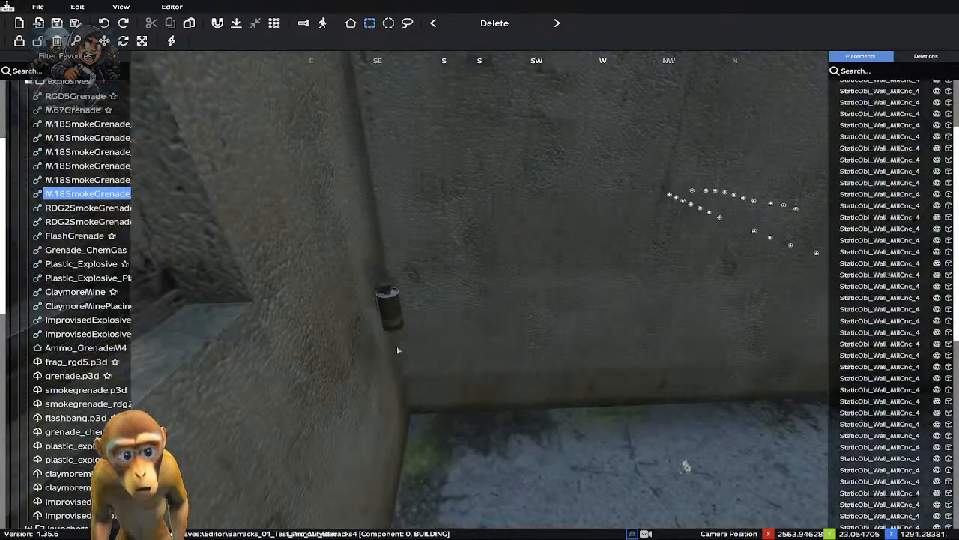
key(s)
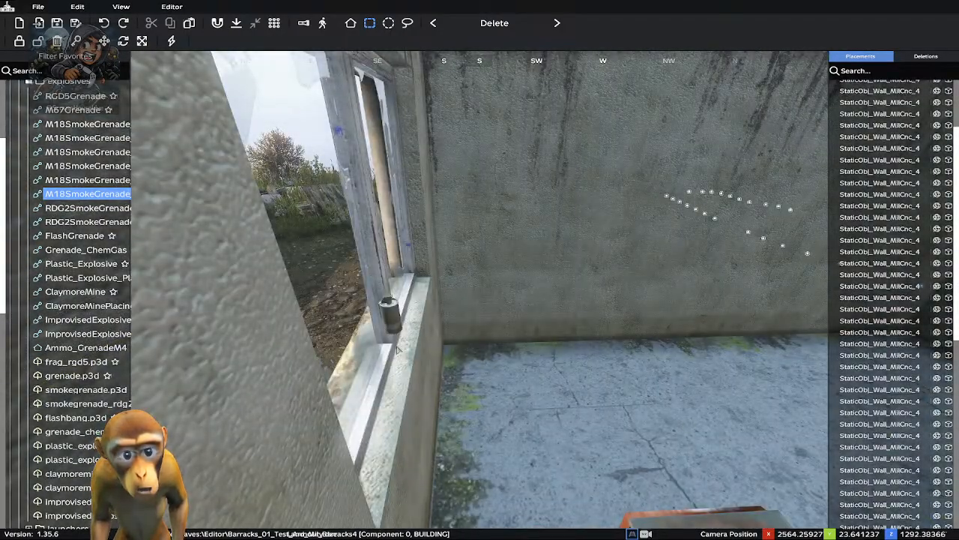
key(s)
key(w)
key(w)
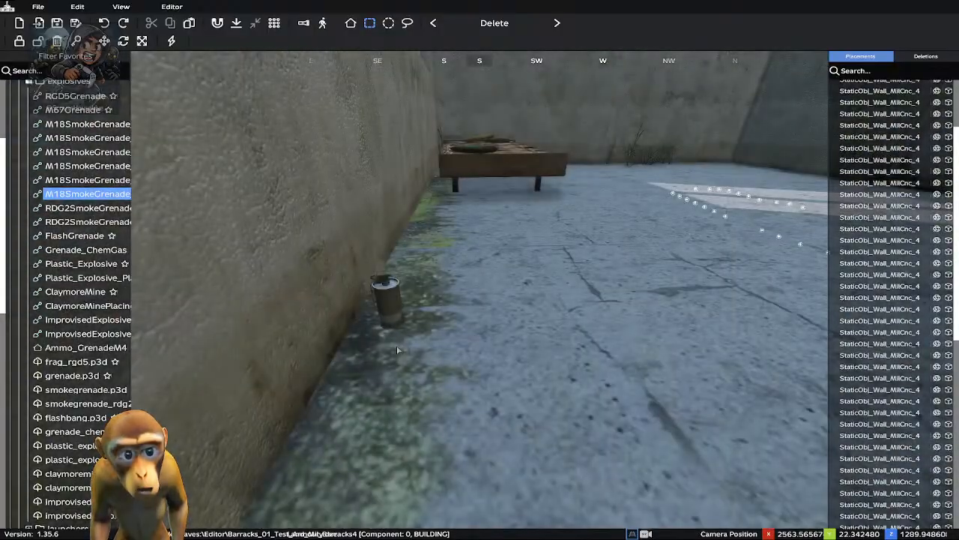
key(s)
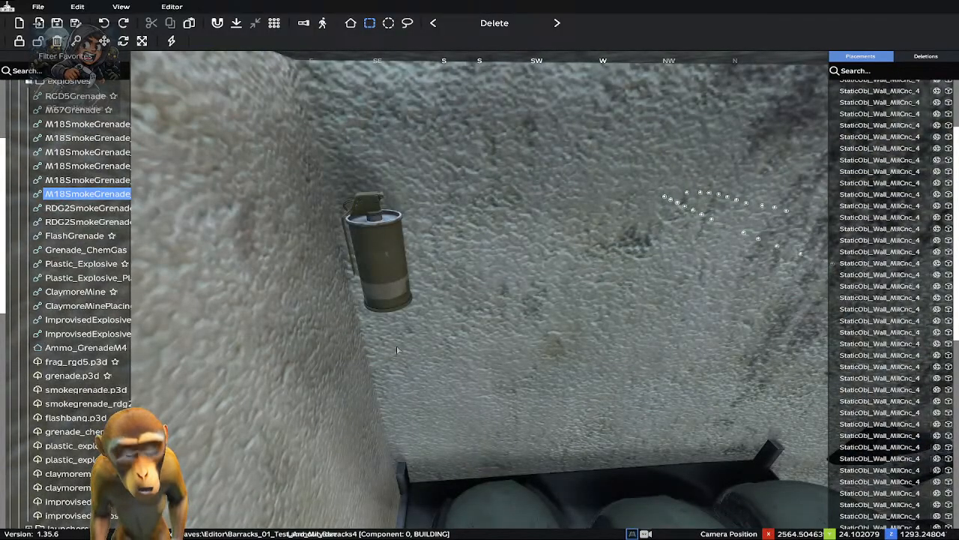
middle_drag(531, 342, 537, 321)
key(s)
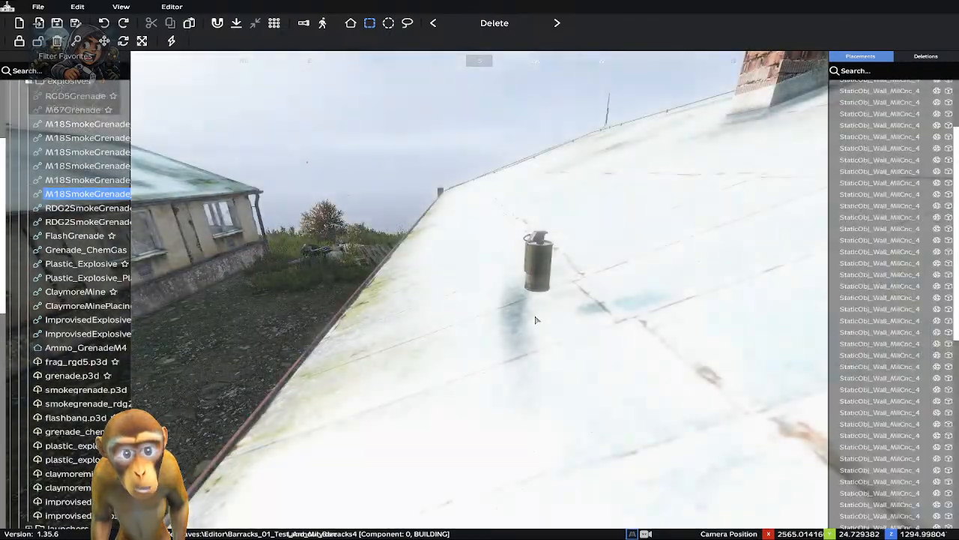
key(w)
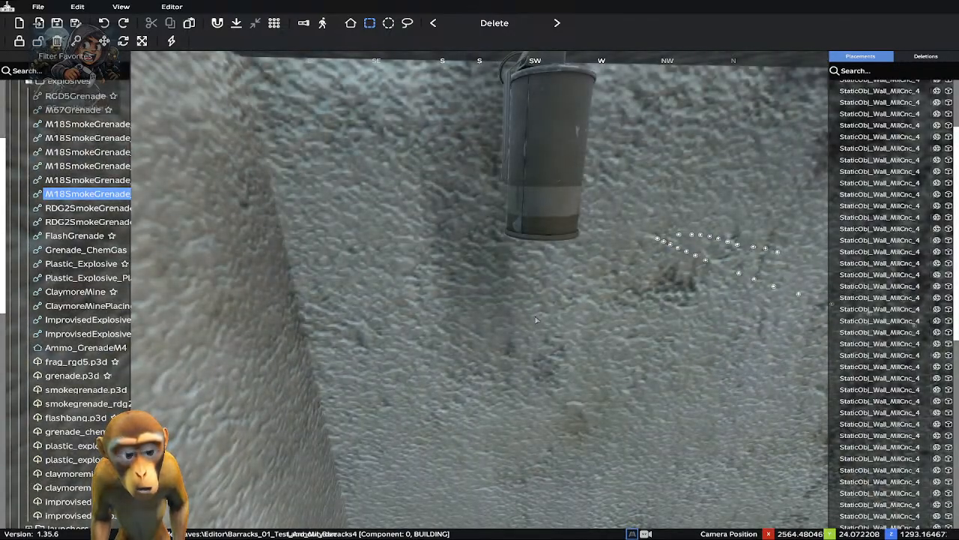
key(w)
key(s)
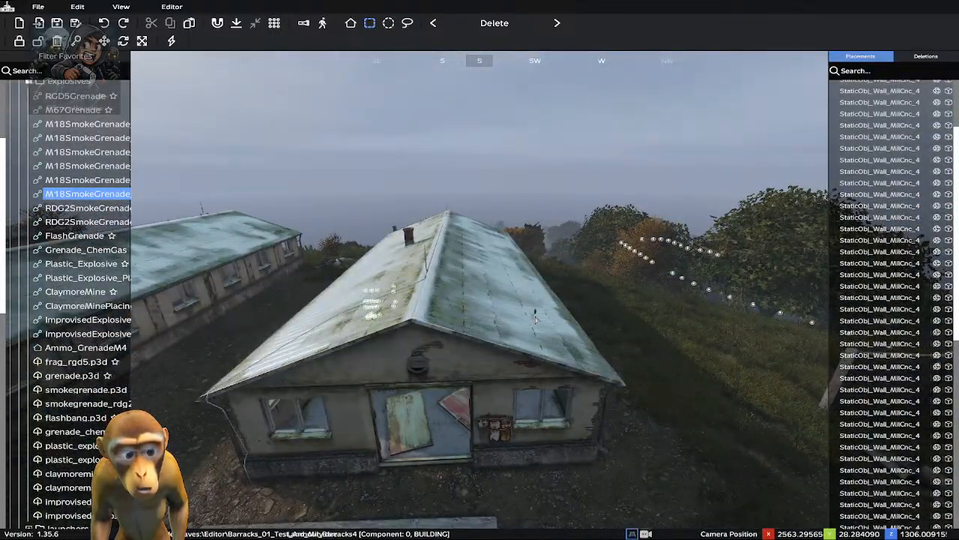
Place the white M18 smoke grenade at the window end of the empty shelf below the helmets
key(z)
key(w)
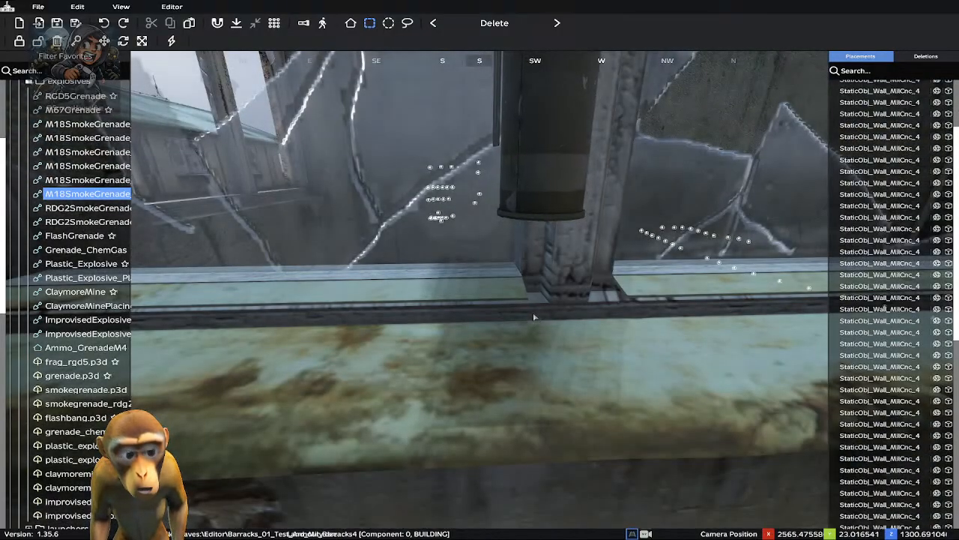
right_drag(533, 317, 525, 244)
key(w)
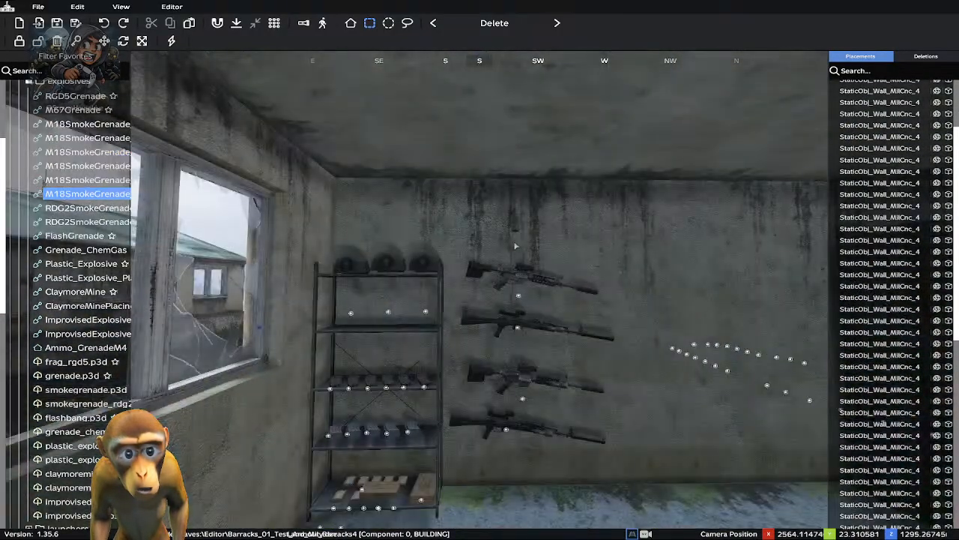
right_drag(411, 284, 430, 316)
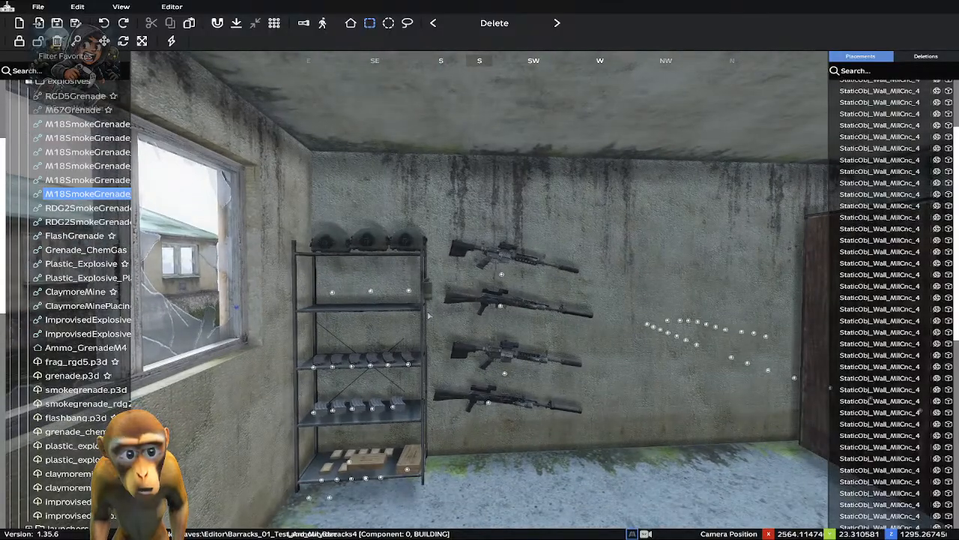
key(w)
key(s)
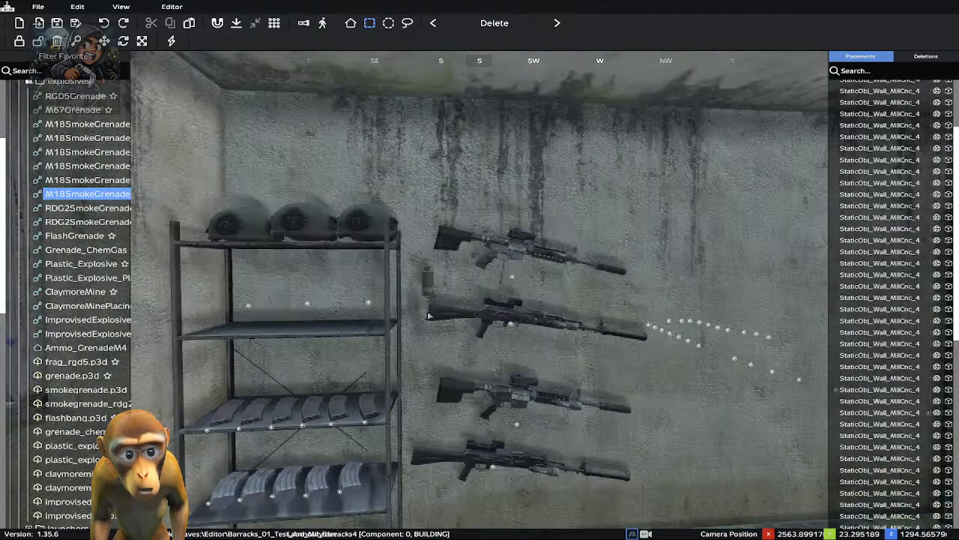
click(215, 361)
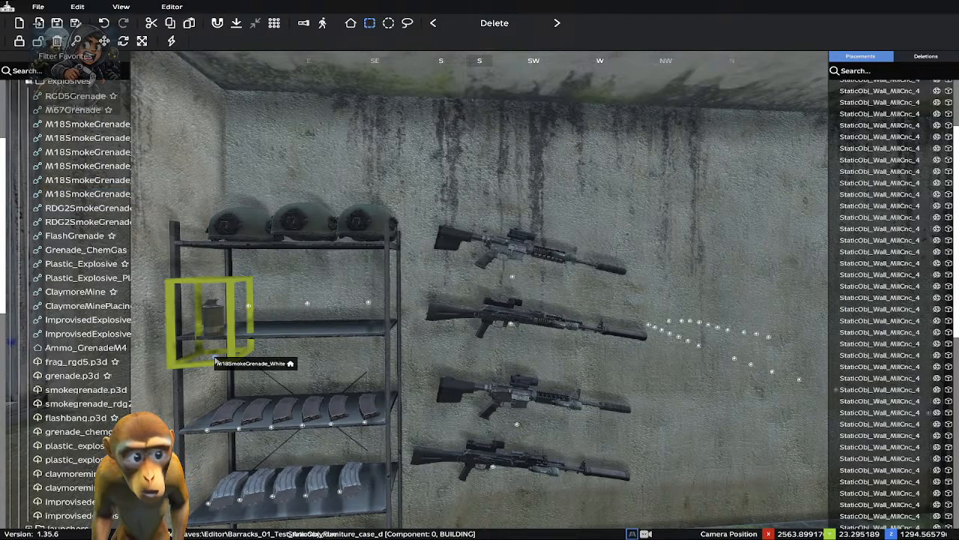
Nudge the smoke grenade toward the back of the shelf, close to the wall
key(Up)
key(Up)
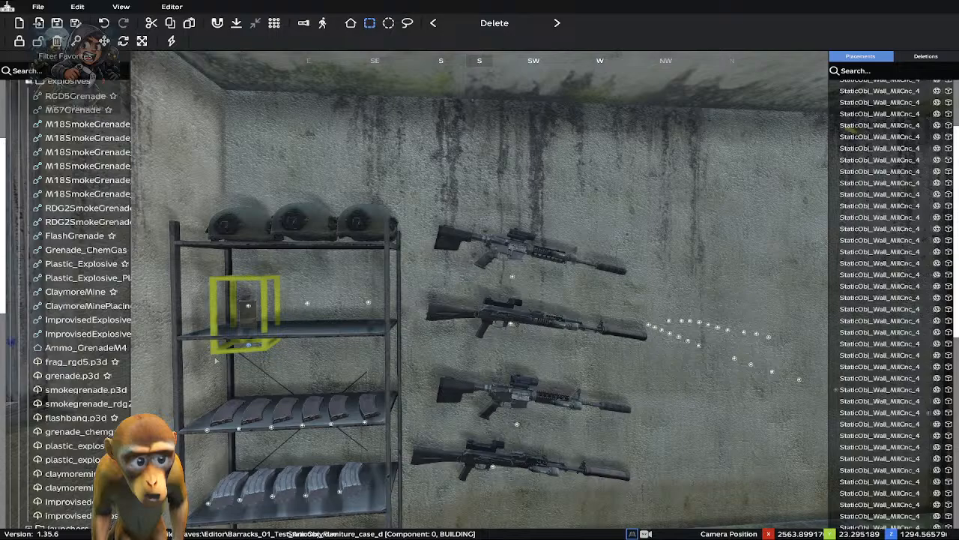
key(Up)
key(Down)
key(Up)
key(Up)
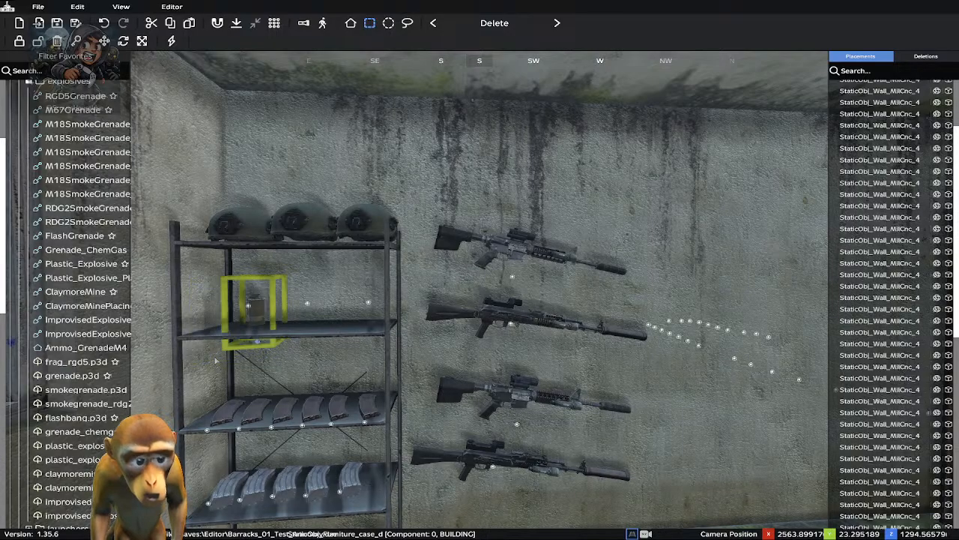
Shift the smoke grenade sideways along the shelf until it stands by the rear post nearest the window
key(a)
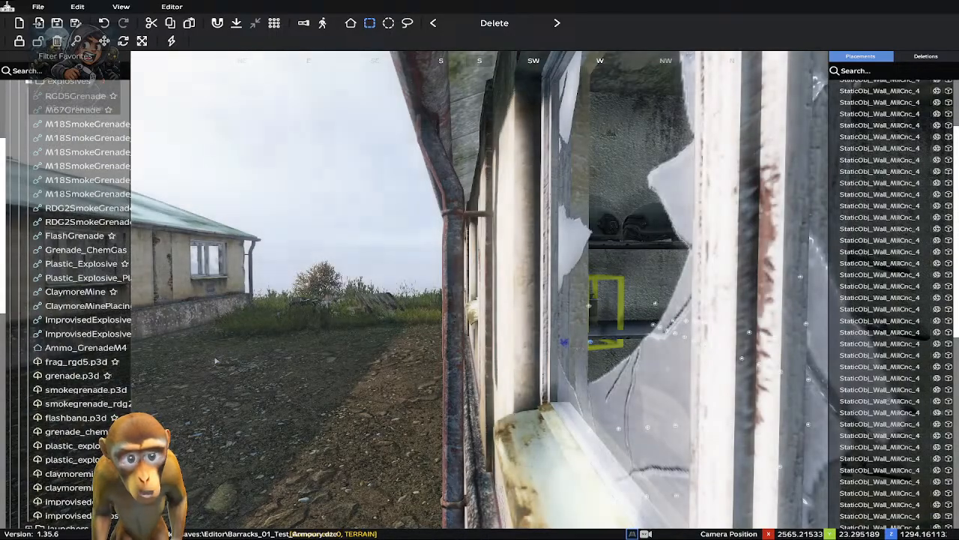
key(d)
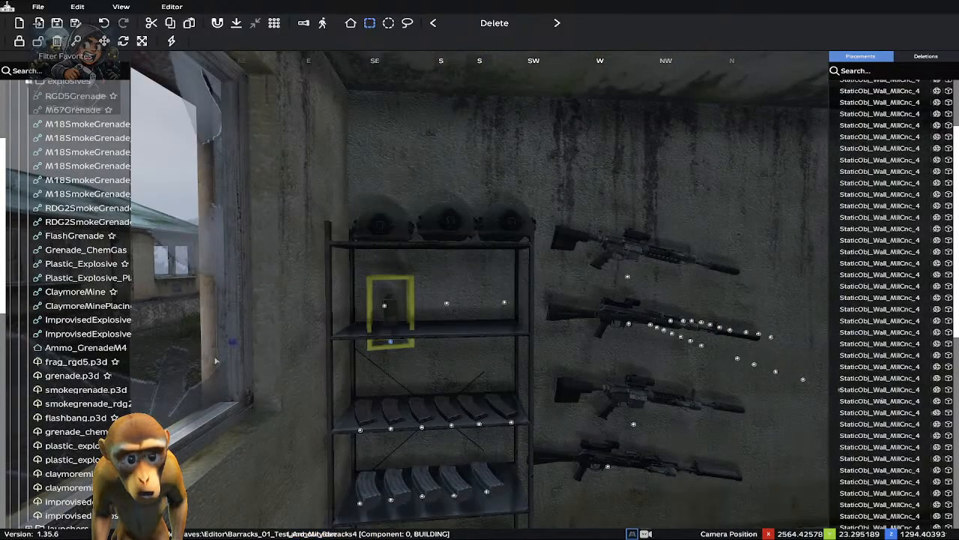
key(Left)
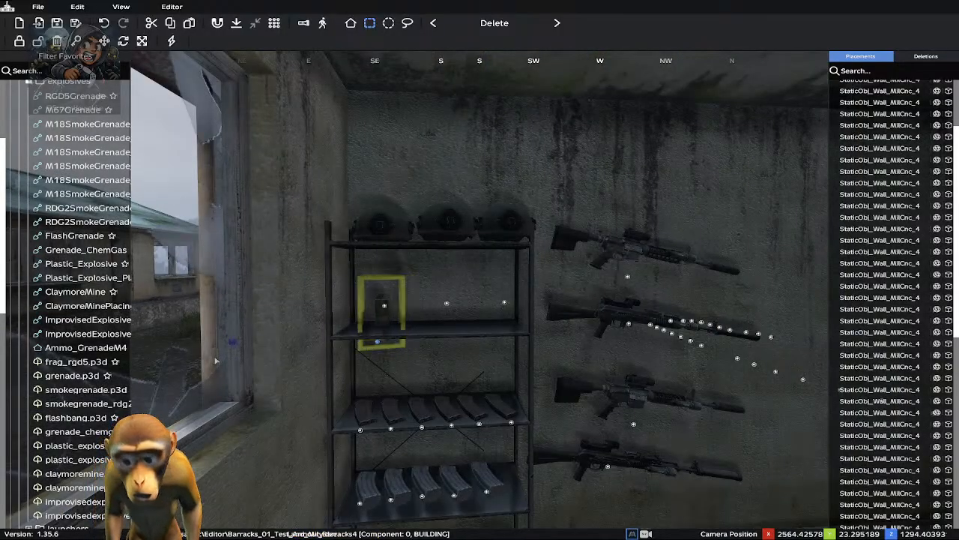
key(Left)
key(Right)
key(Left)
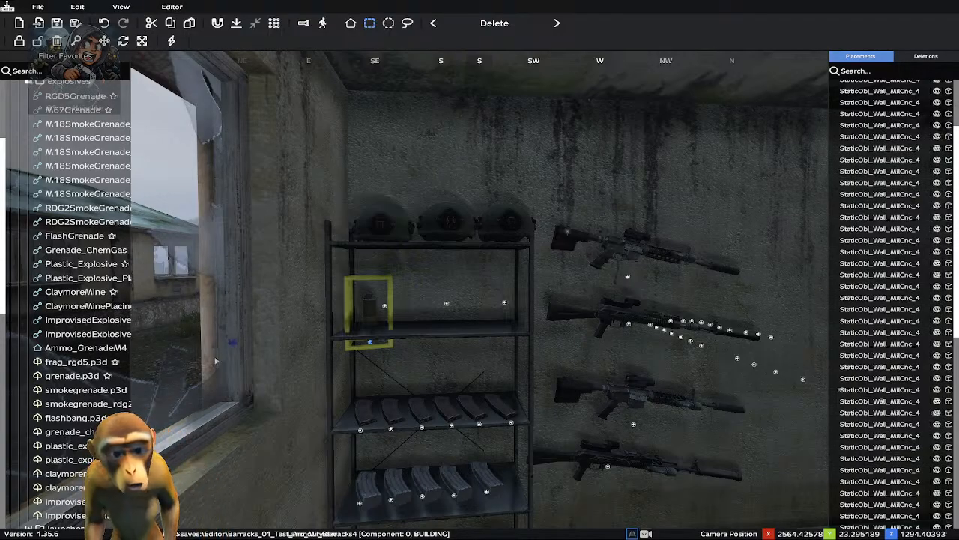
Paste a copy of the smoke grenade and position it directly in front of the original on the shelf
key(Left)
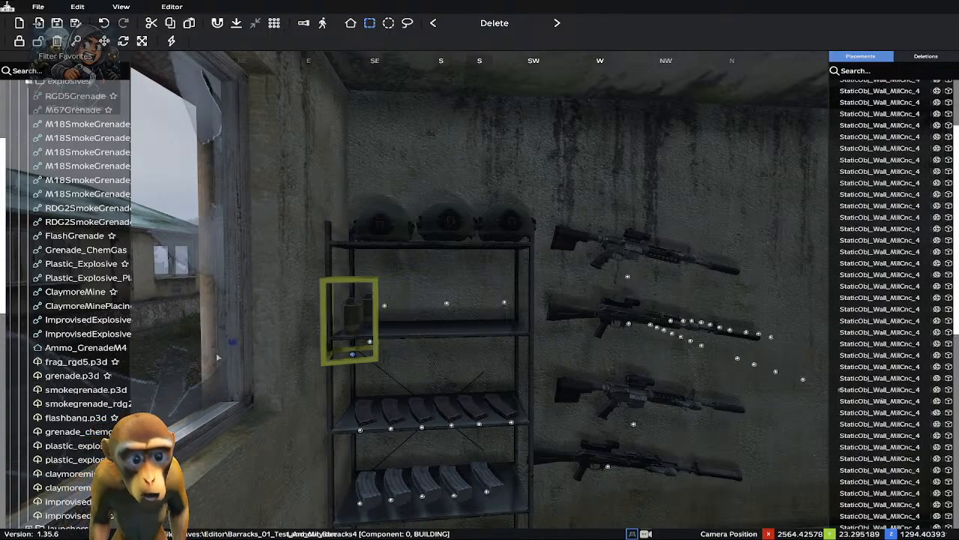
key(Right)
key(Right)
key(Right)
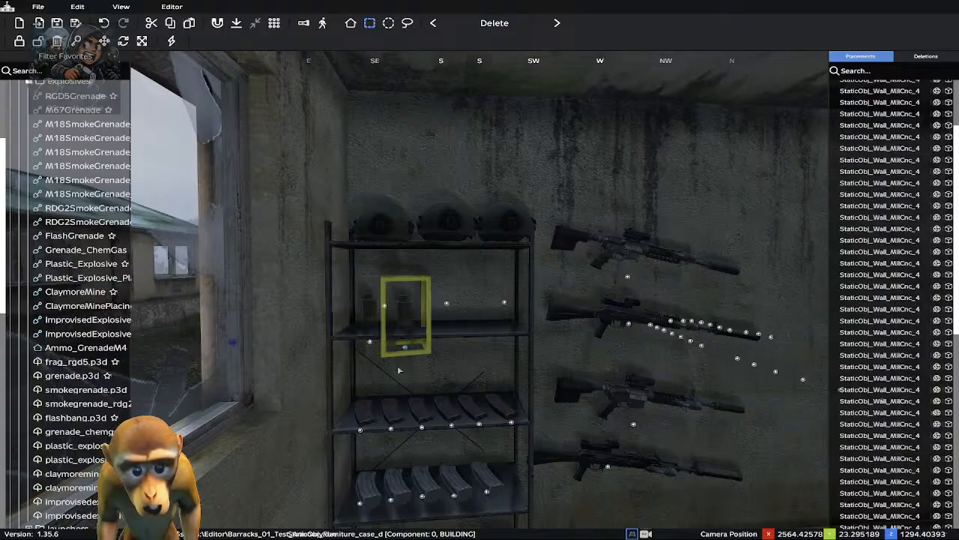
drag(405, 349, 366, 353)
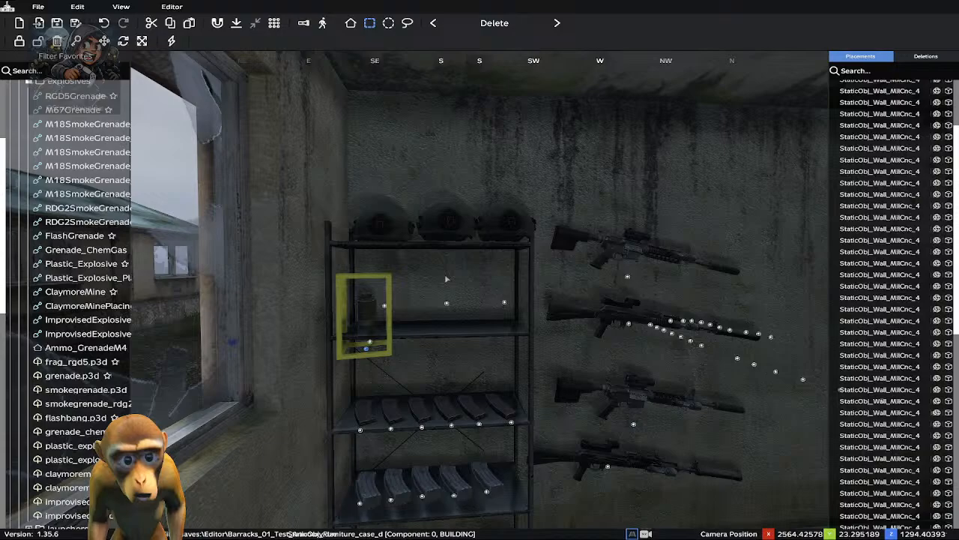
Examine the copied smoke grenade's placement on the shelf from the rifle wall and window sides of the room
right_drag(447, 279, 322, 269)
key(d)
key(d)
key(a)
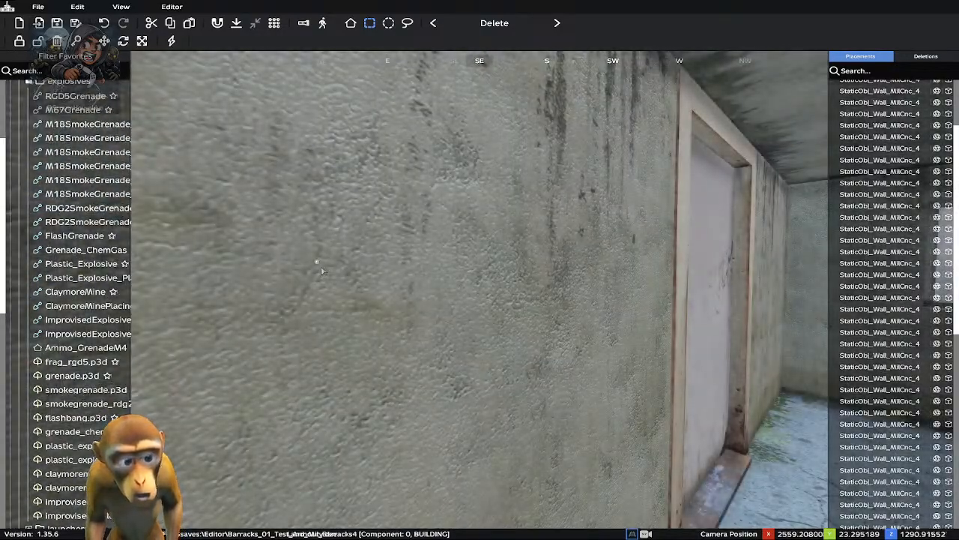
key(d)
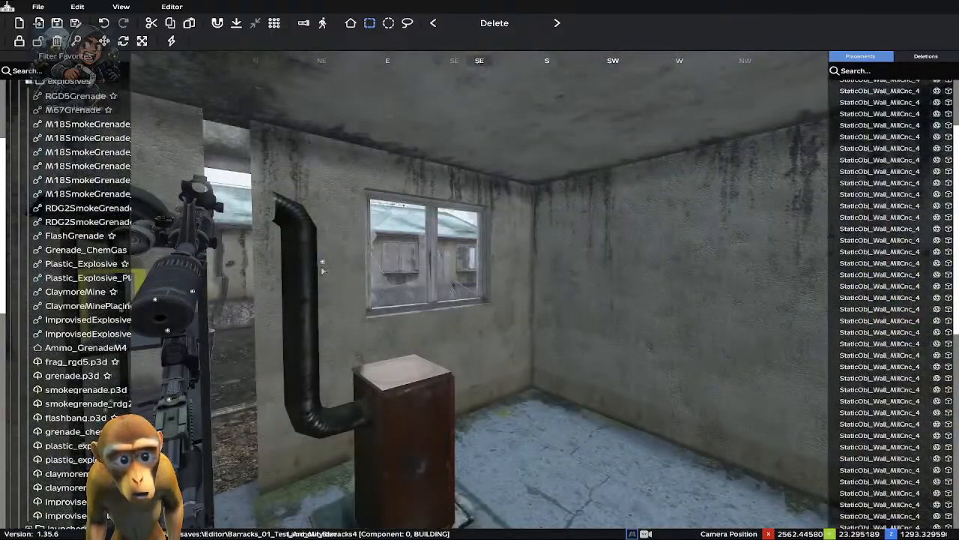
key(d)
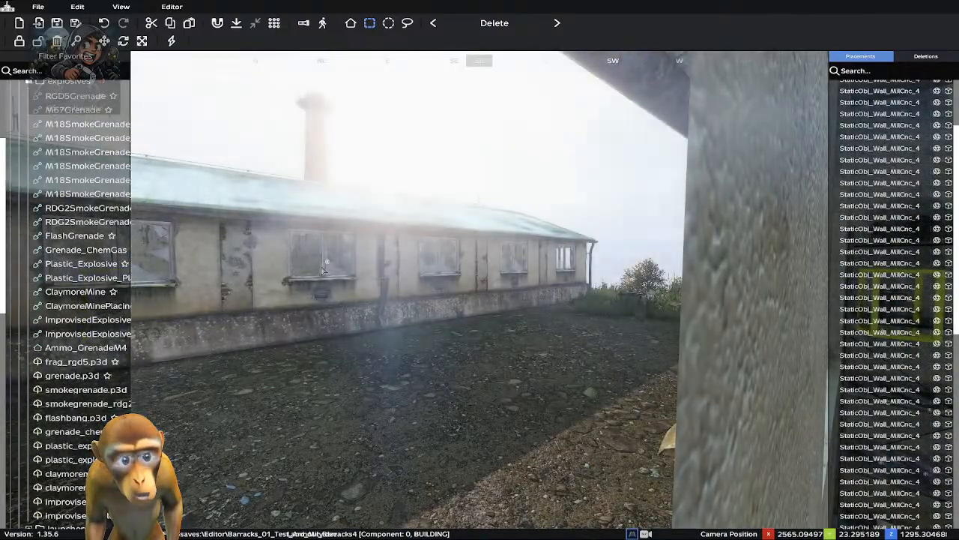
key(a)
right_drag(323, 270, 342, 281)
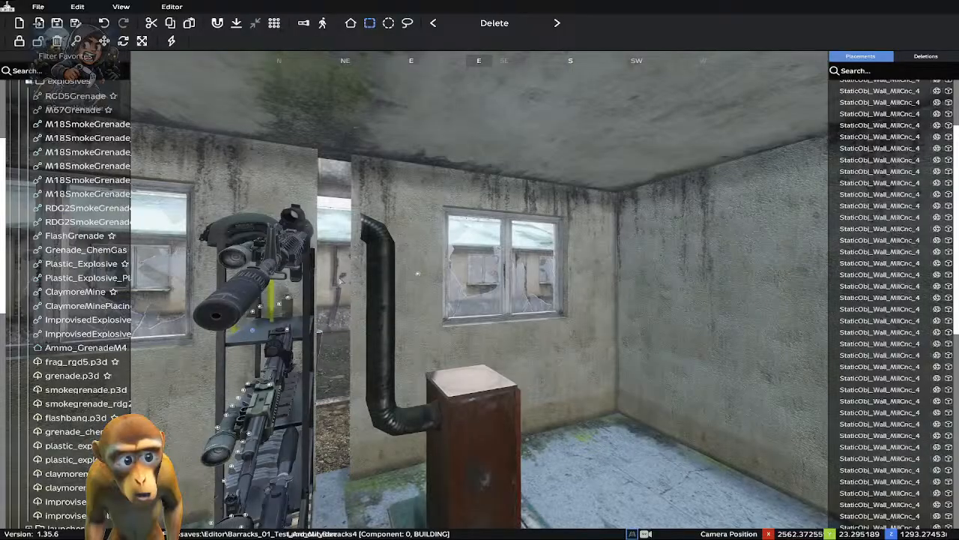
key(w)
key(s)
key(a)
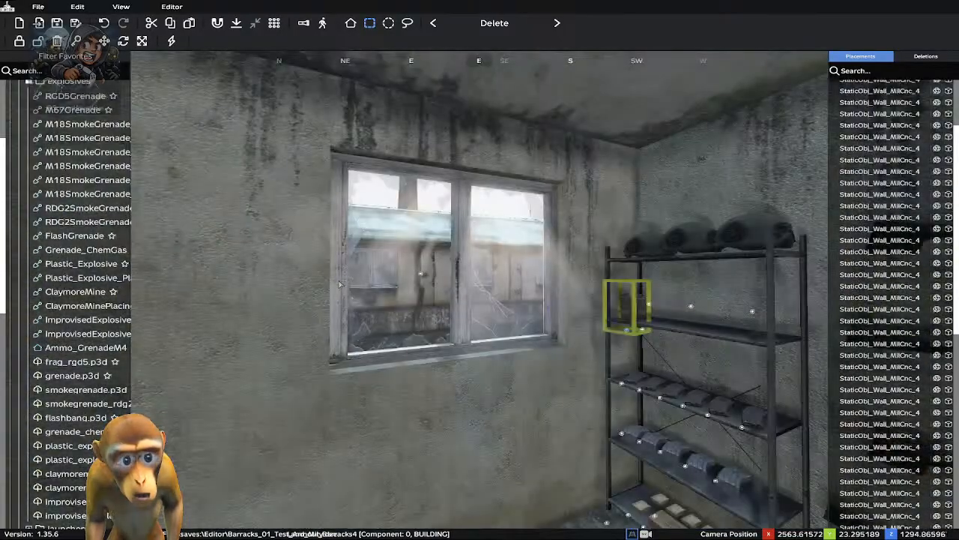
key(d)
key(s)
key(w)
key(s)
key(a)
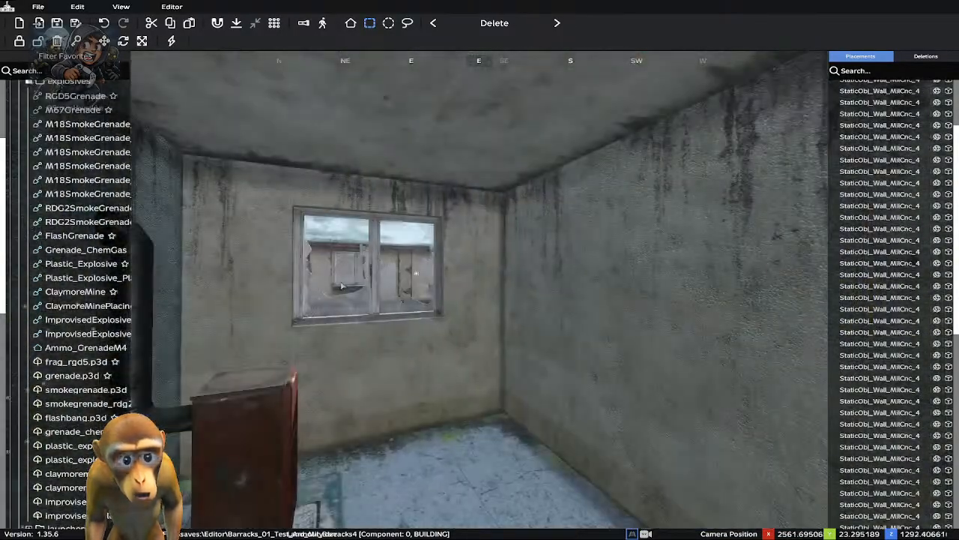
key(w)
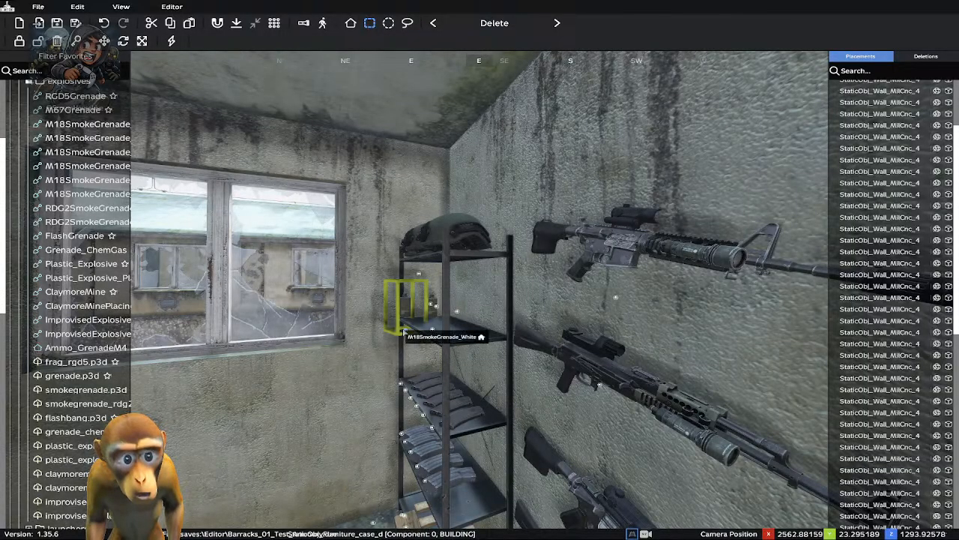
Undo the last moves of the copied smoke grenade at the window end of the shelf
key(ctrl+z)
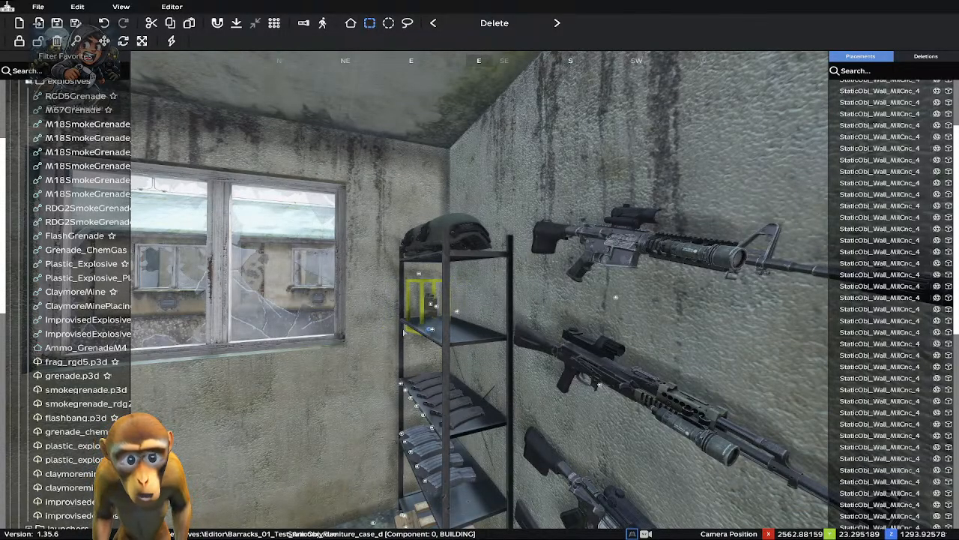
key(ctrl+z)
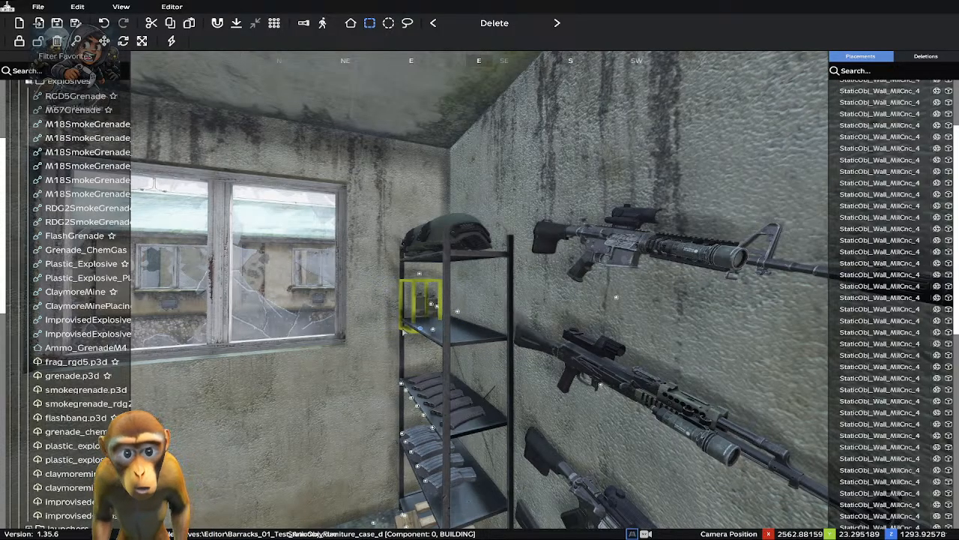
right_drag(403, 333, 402, 311)
key(w)
key(a)
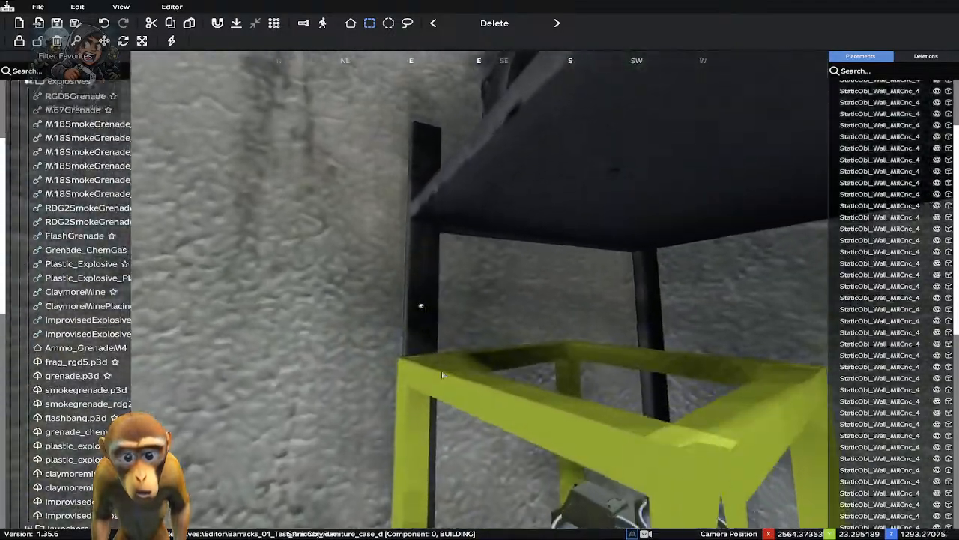
right_drag(439, 360, 555, 399)
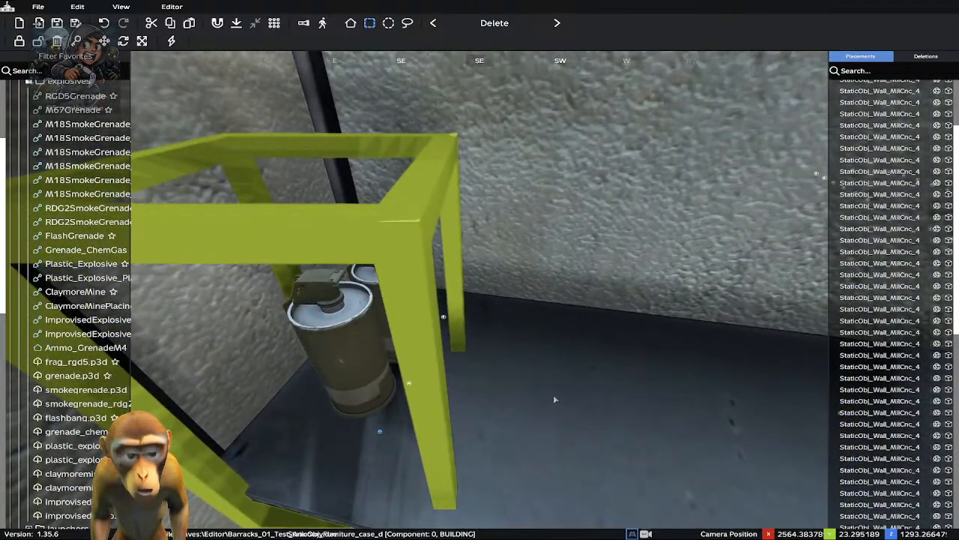
Try to shift the front smoke grenade toward the window-side edge of the shelf
key(ctrl+z)
key(ctrl+z)
key(ctrl+y)
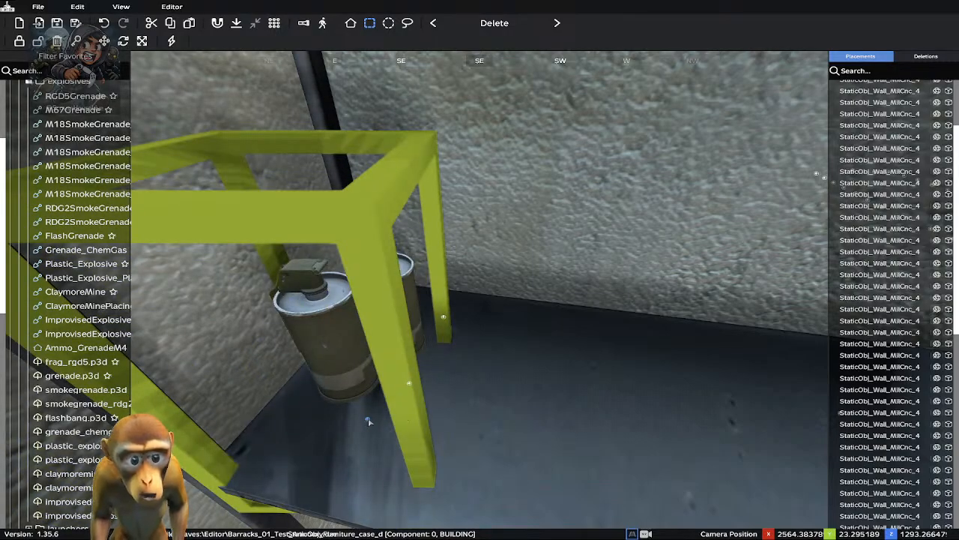
mouse_move(368, 419)
mouse_down()
mouse_move(281, 522)
mouse_move(379, 343)
mouse_move(350, 420)
mouse_up()
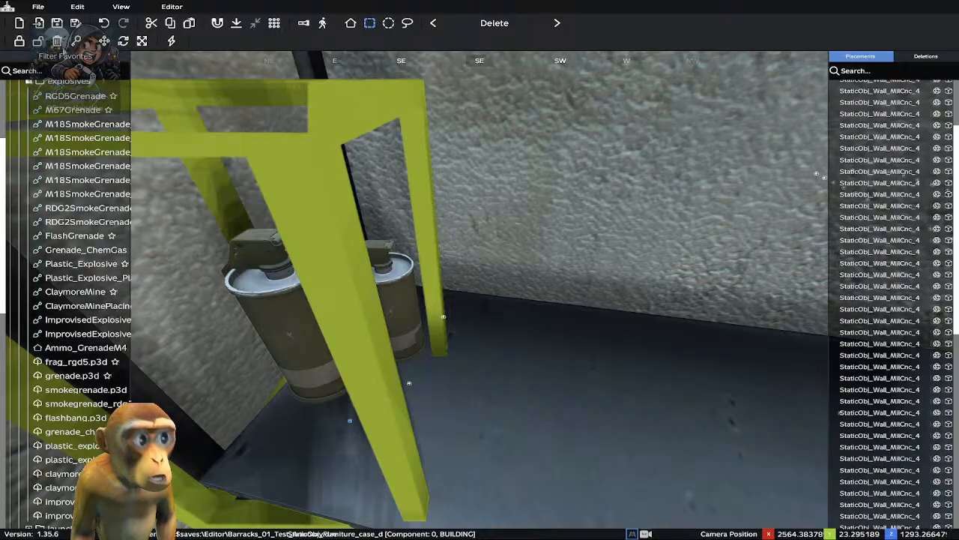
Undo the recent shifts of the front smoke grenade until it stands directly before the rear one
click(104, 23)
click(105, 24)
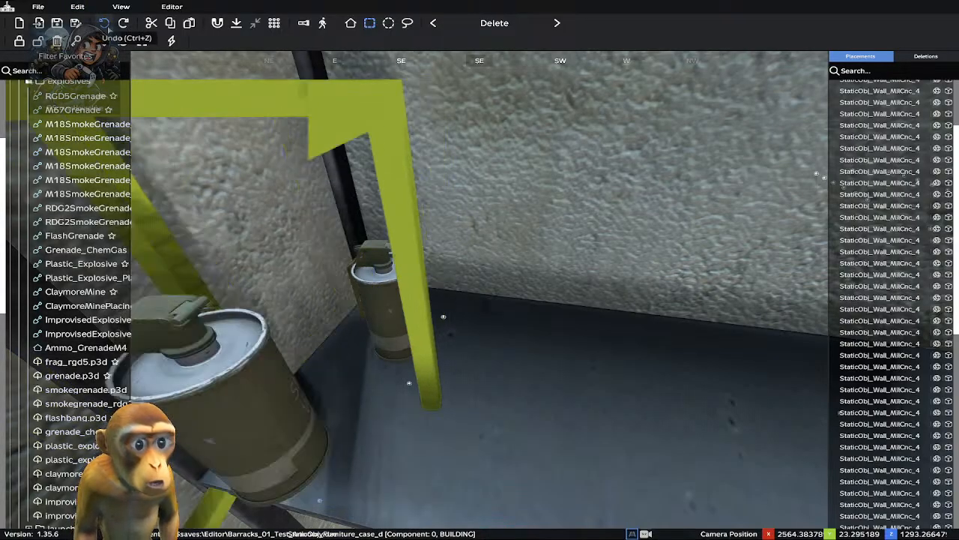
click(104, 23)
click(104, 23)
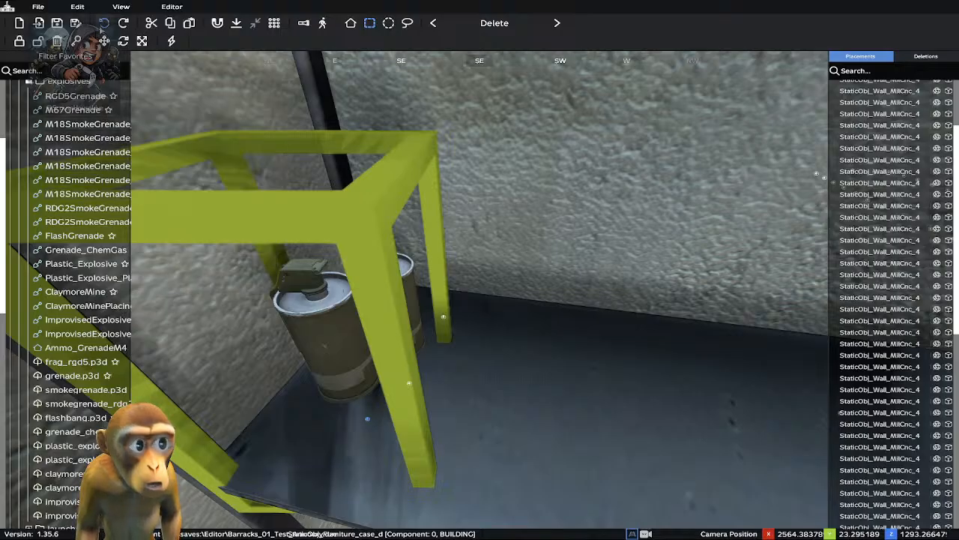
click(104, 23)
click(104, 23)
click(104, 23)
click(105, 23)
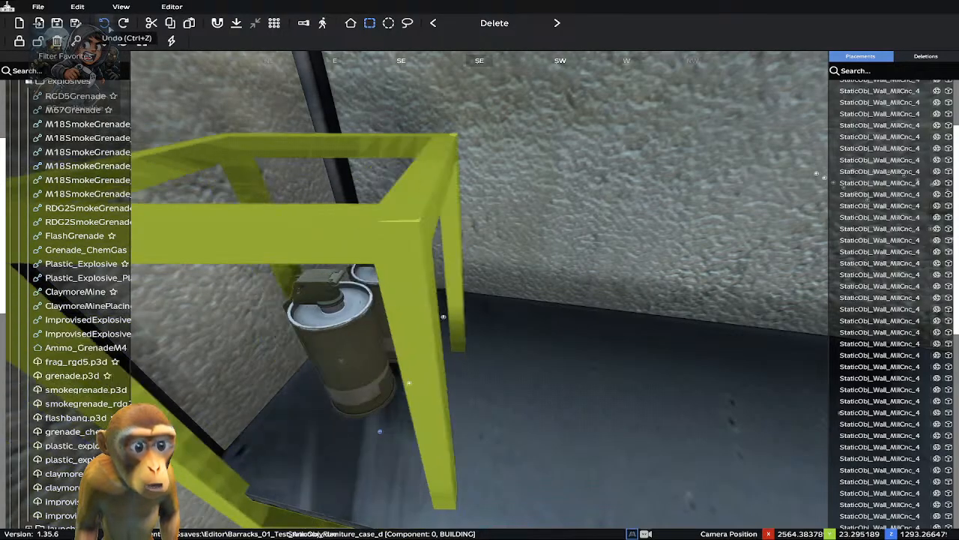
Paste a third copy of the smoke grenade and move it toward the front edge of the shelf
click(540, 356)
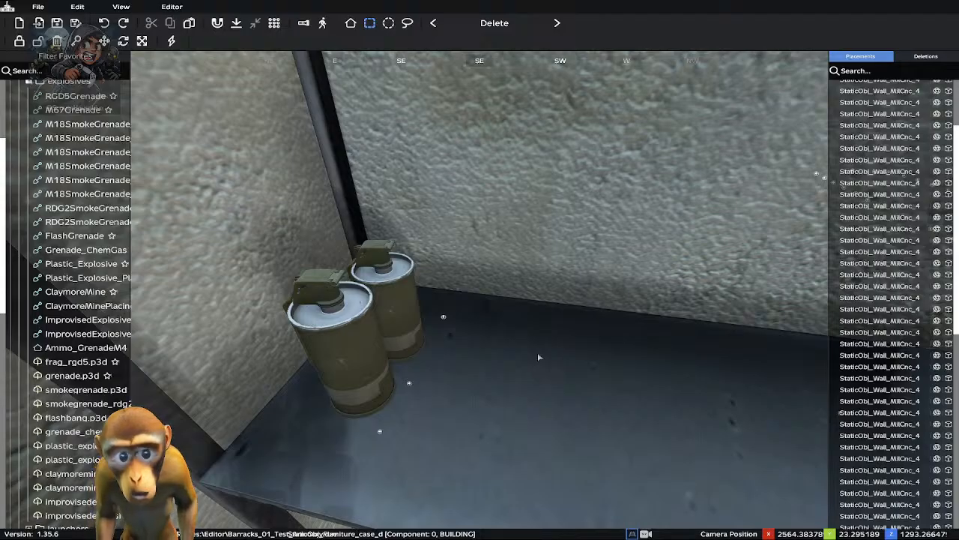
right_click(411, 386)
click(440, 320)
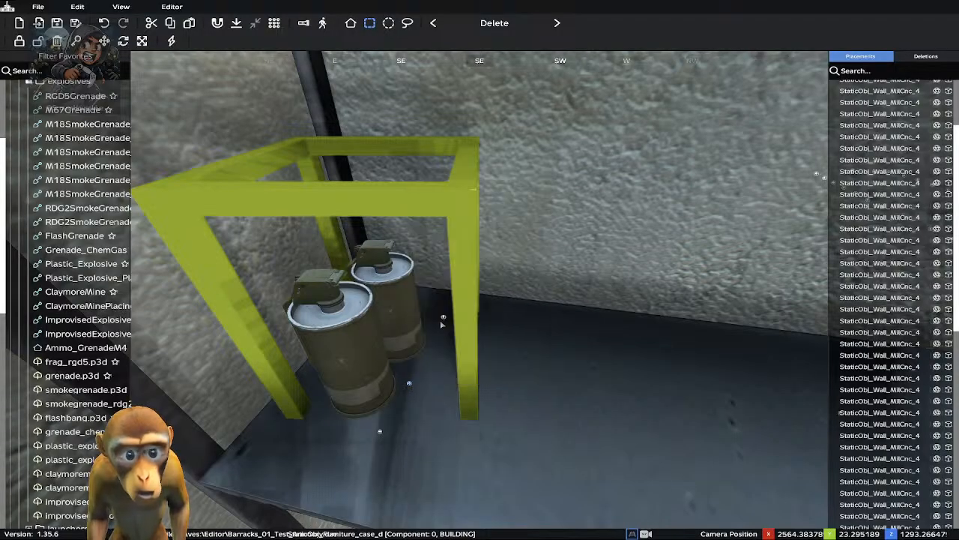
key(Down)
key(Down)
key(Down)
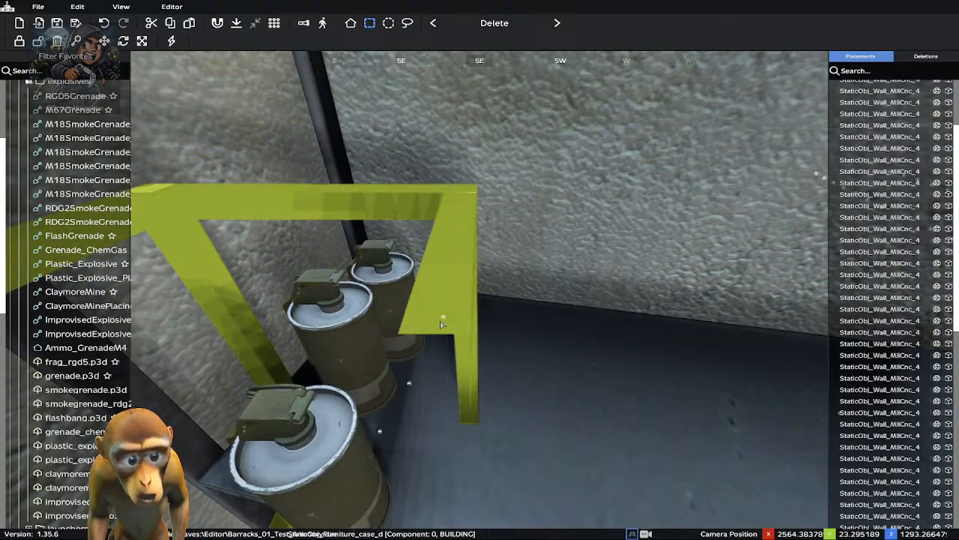
key(Down)
key(Down)
key(Down)
key(Down)
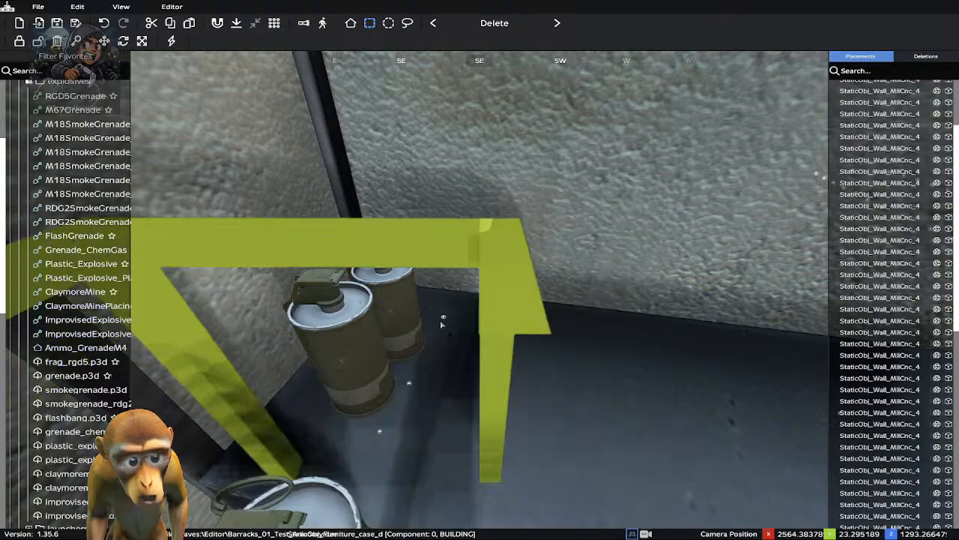
Nudge the third smoke grenade back and toward the window, bringing it near the row of the other two
key(Up)
key(Up)
key(Up)
key(Left)
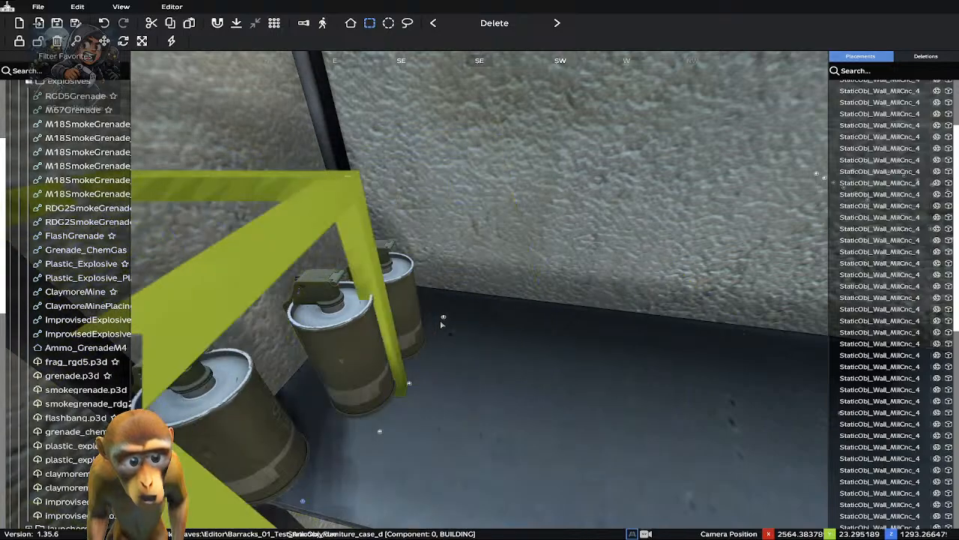
key(Right)
key(Left)
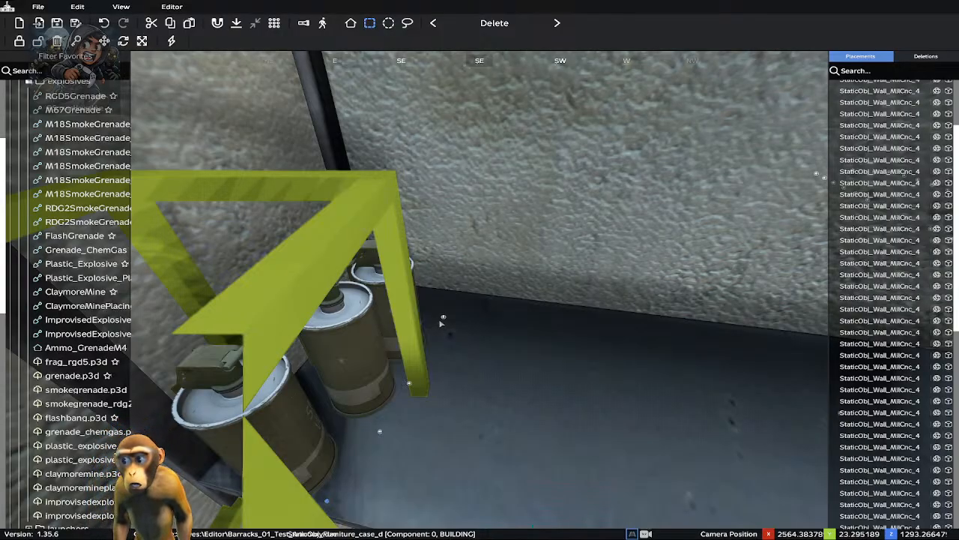
Fine-tune the third smoke grenade's position so it stands in line with the other two at the shelf's window end
key(s)
key(z)
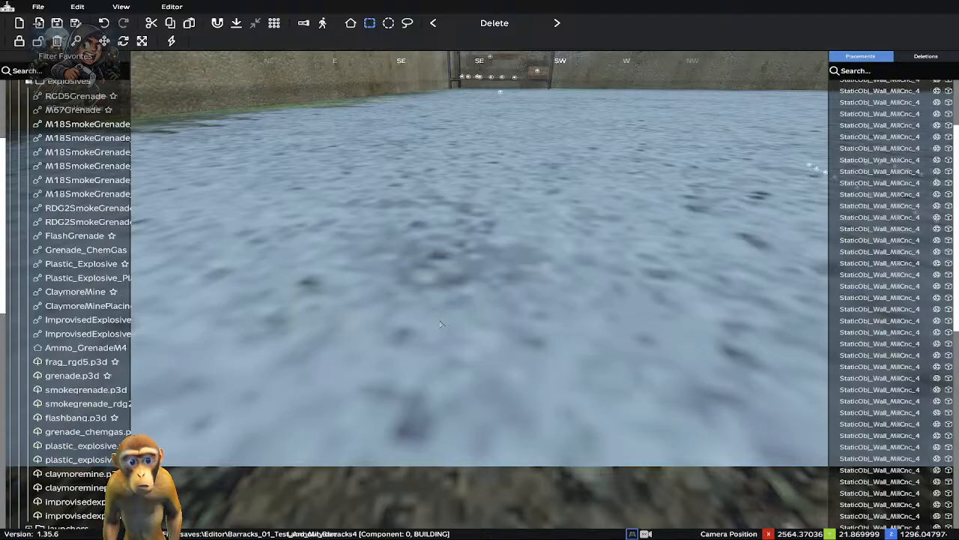
key(q)
key(s)
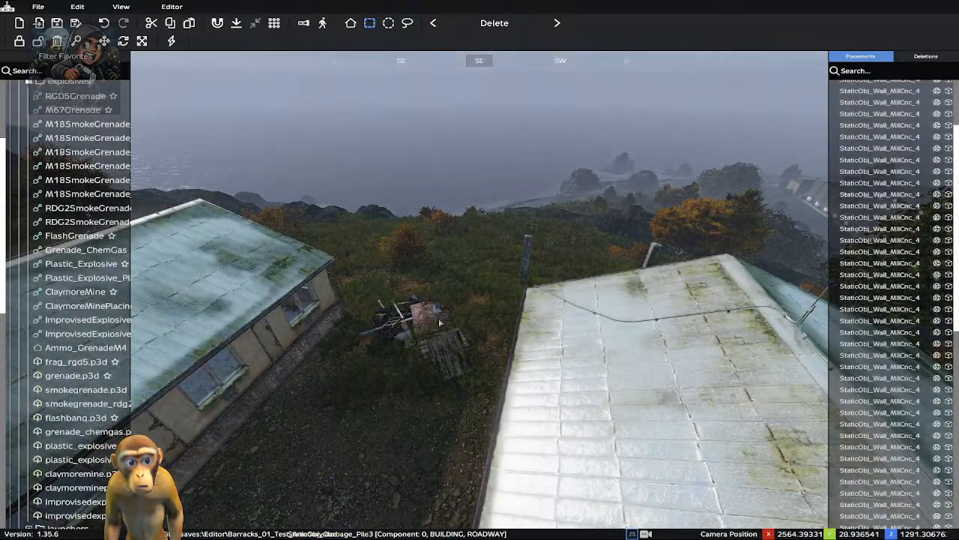
key(z)
key(s)
key(z)
key(s)
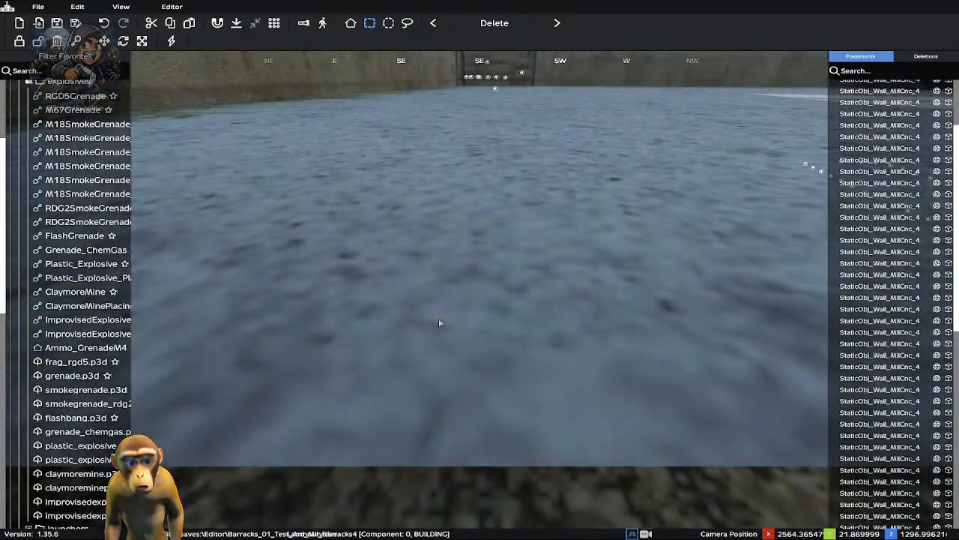
key(q)
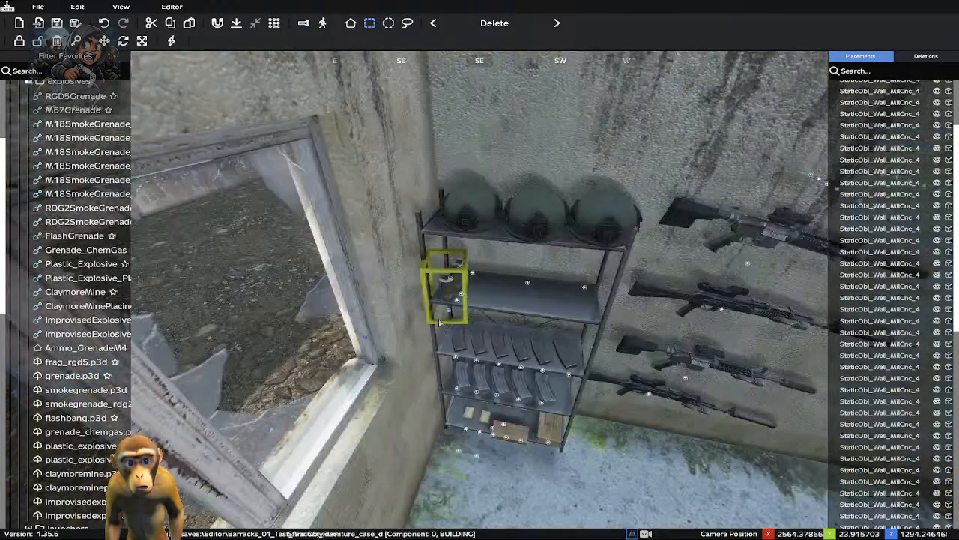
key(Left)
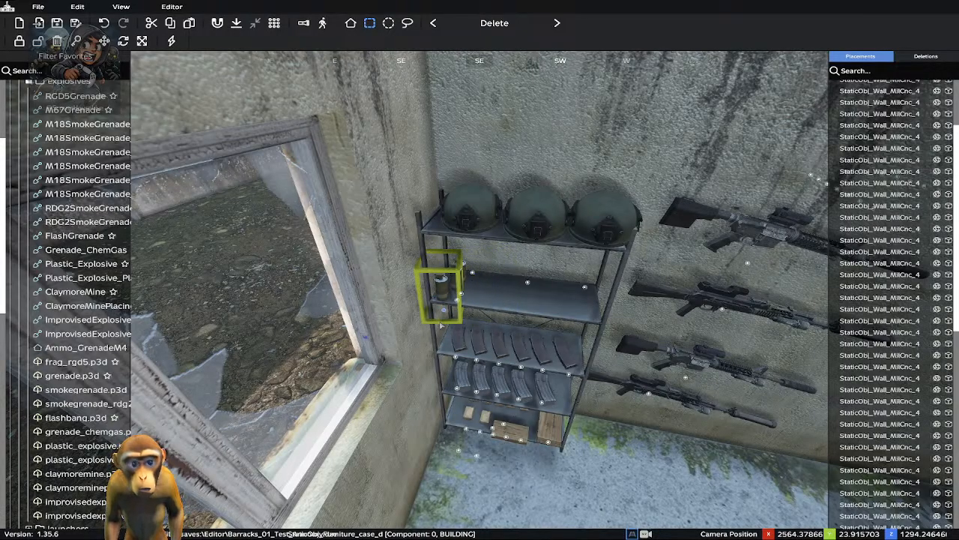
drag(445, 310, 452, 314)
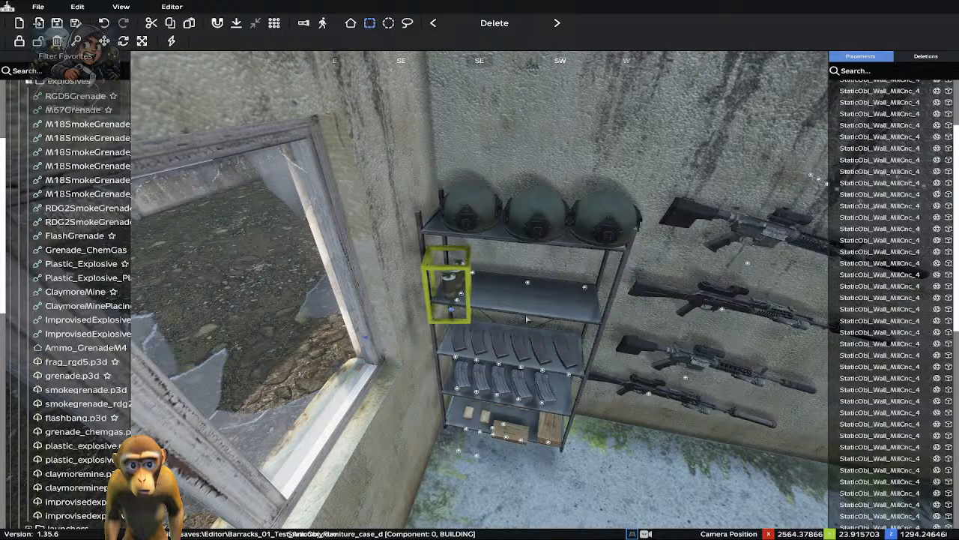
click(693, 445)
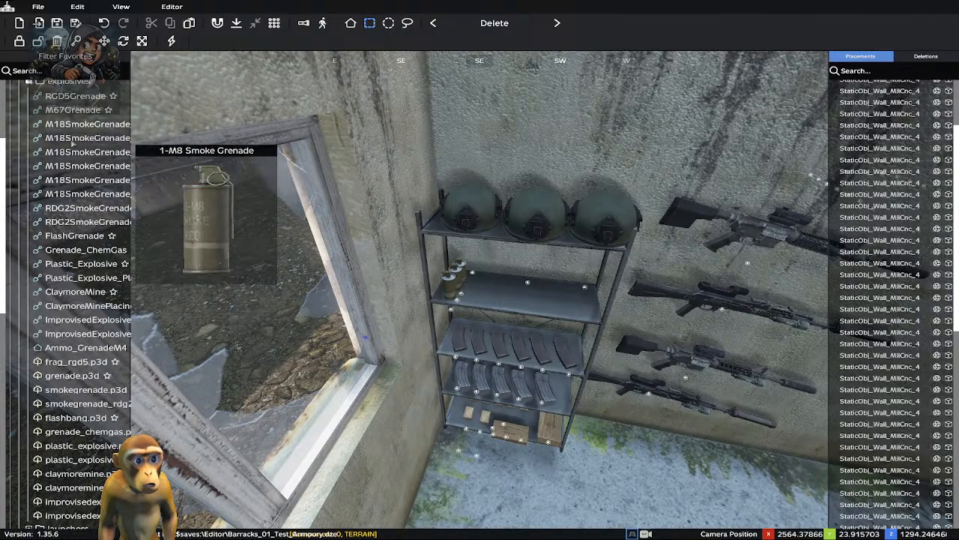
Place an M67 grenade on the shelf below the helmets, beside the row of smoke grenades
mouse_move(67, 109)
drag(68, 110, 475, 308)
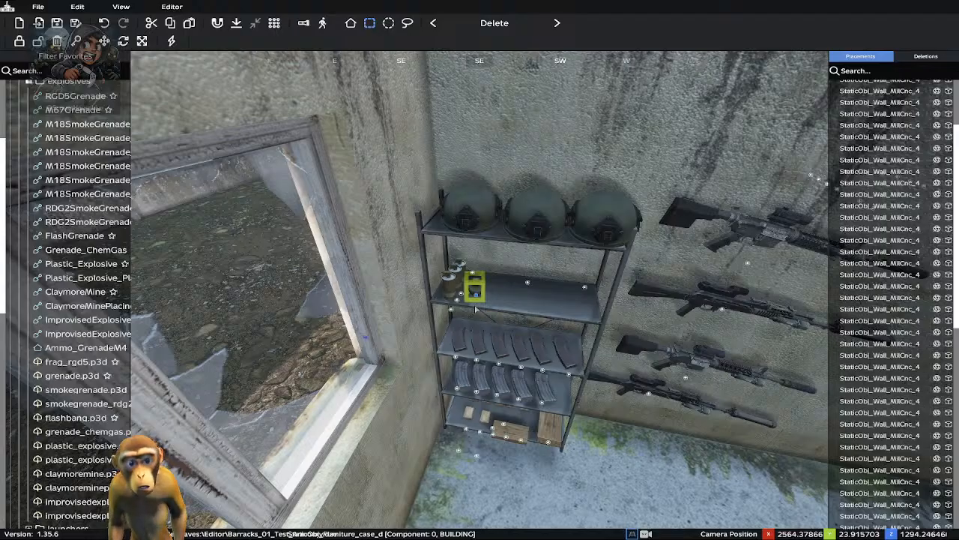
Lower the three smoke grenades at the window end so they rest on the shelf below the helmets
right_drag(475, 310, 416, 152)
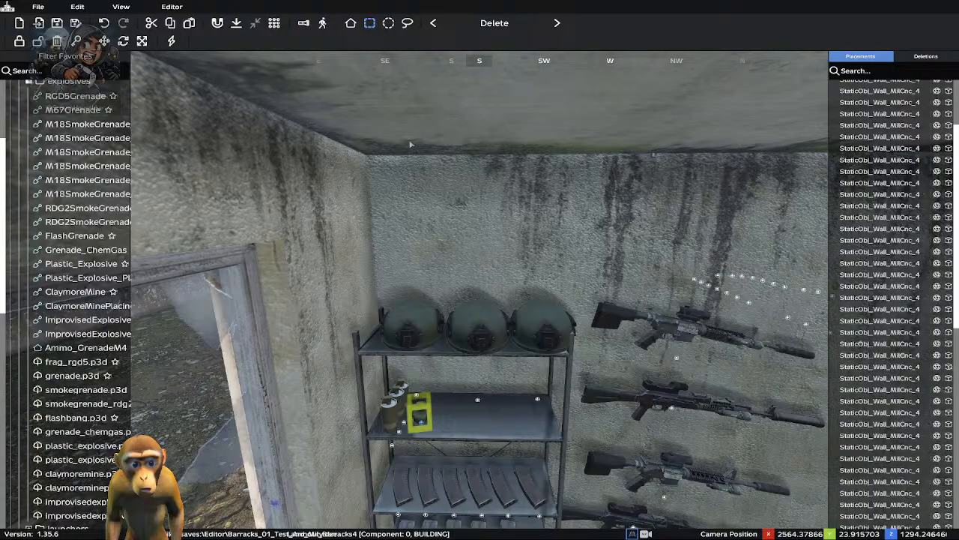
key(z)
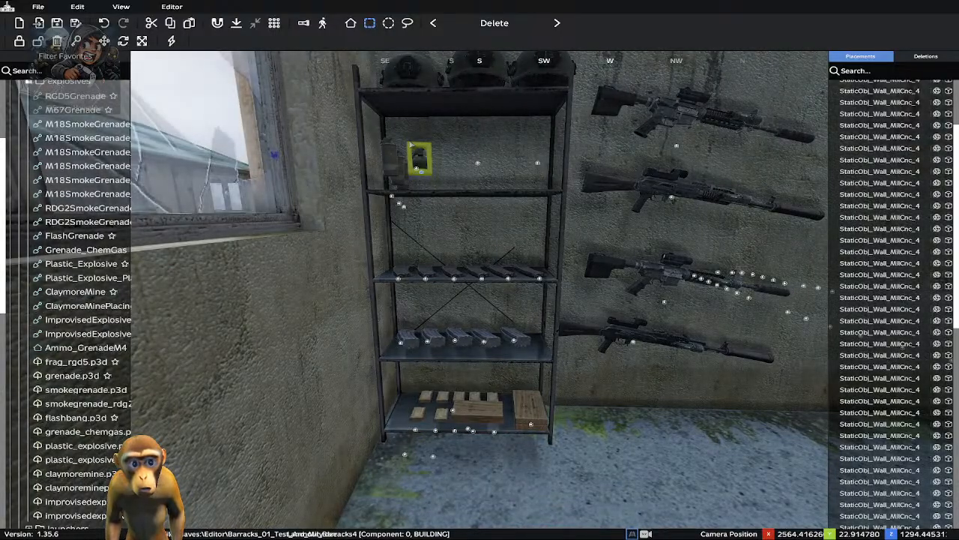
click(390, 172)
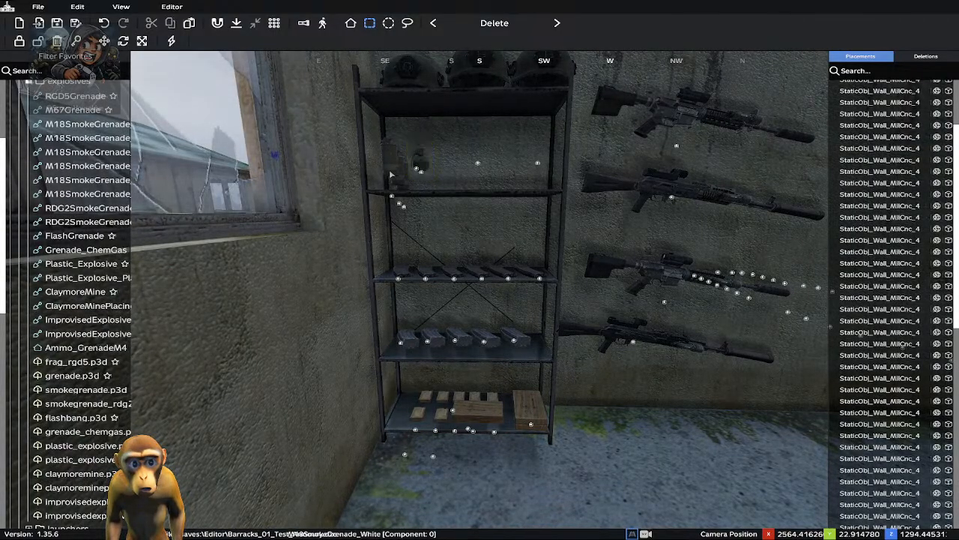
click(392, 201)
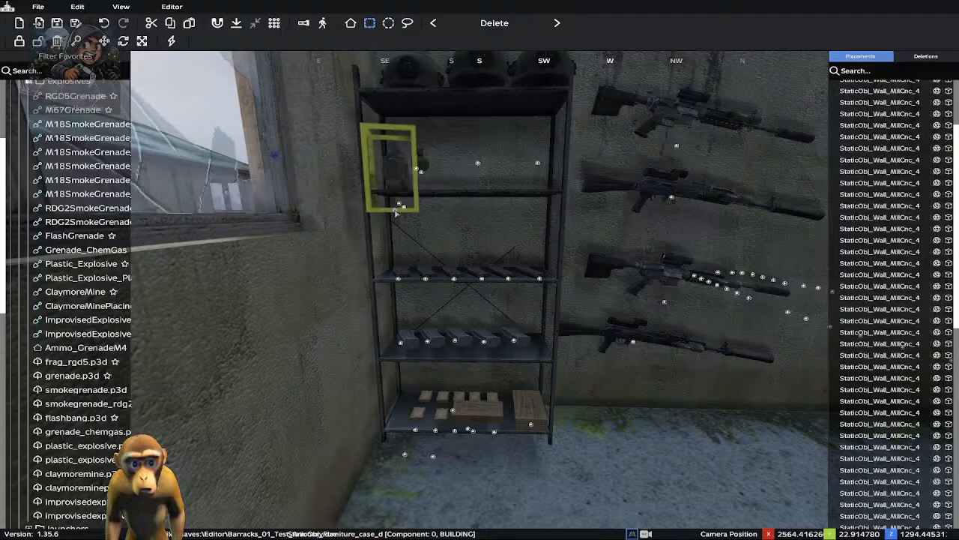
click(404, 208)
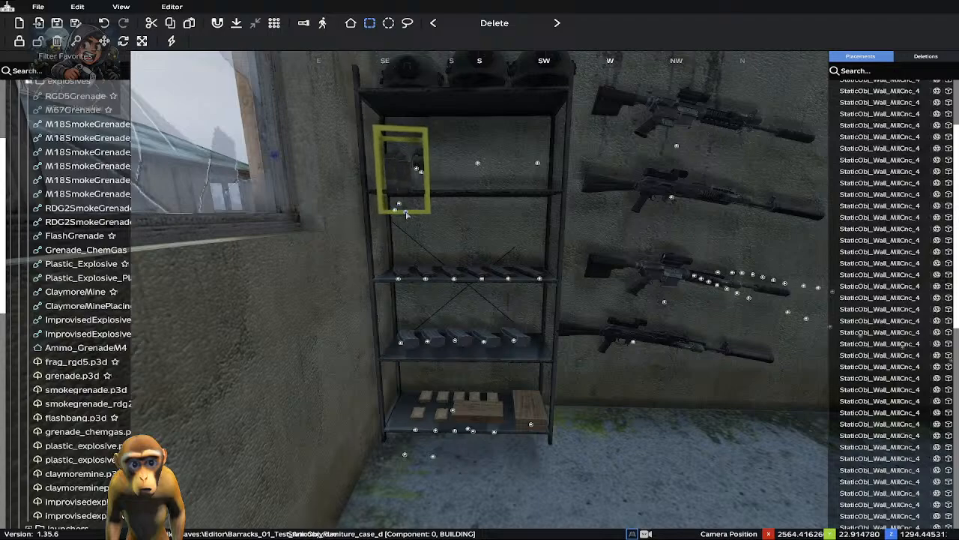
drag(403, 214, 396, 212)
Examine from below and from the side how the smoke grenades and the M67 grenade sit on their shelf
right_drag(387, 232, 341, 198)
key(w)
key(a)
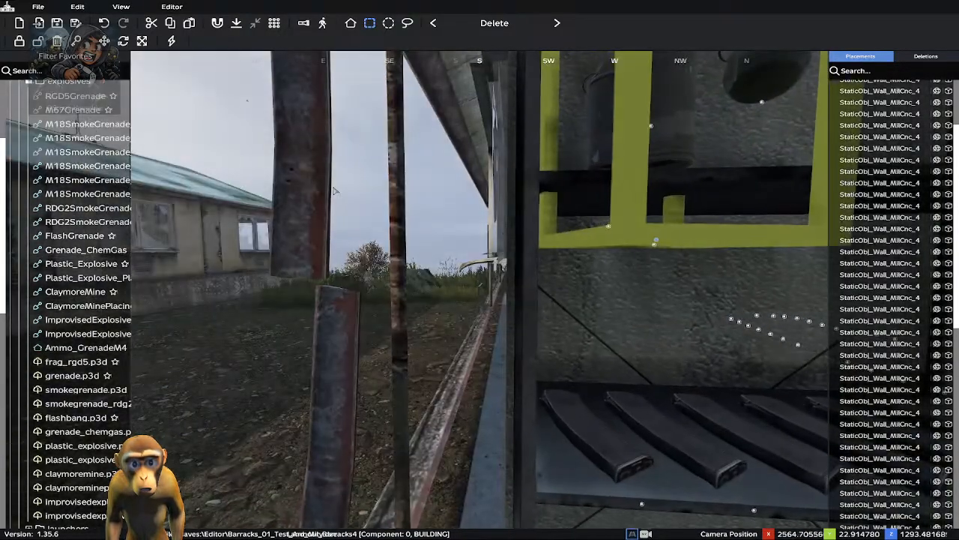
key(d)
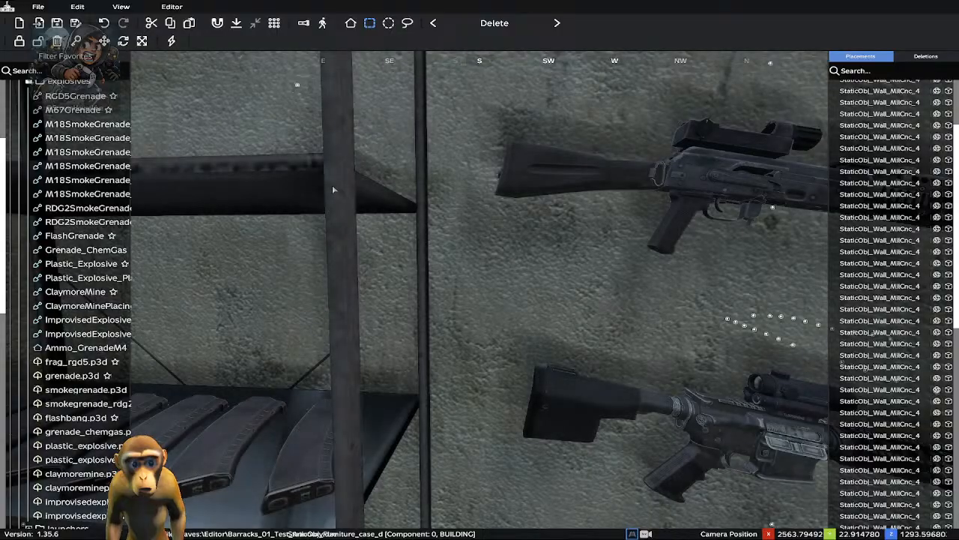
key(q)
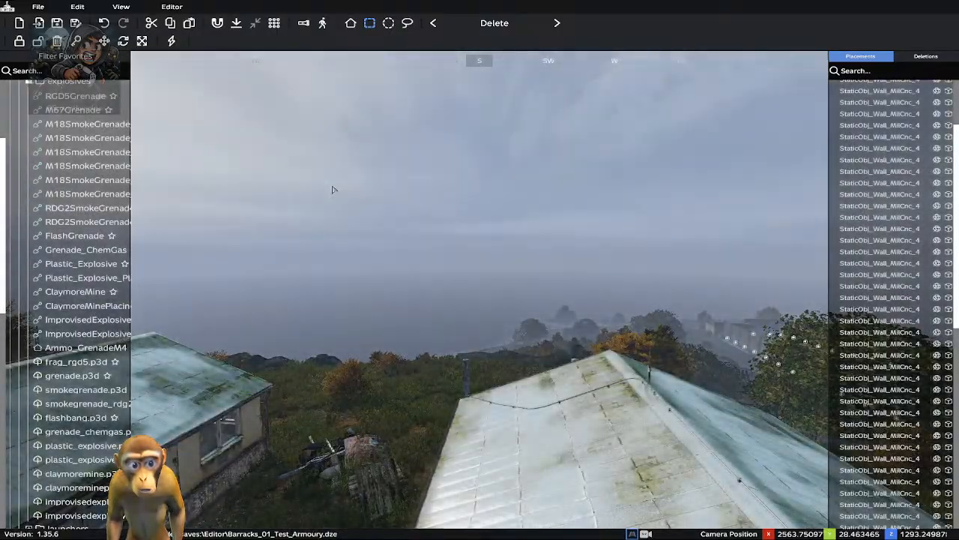
key(z)
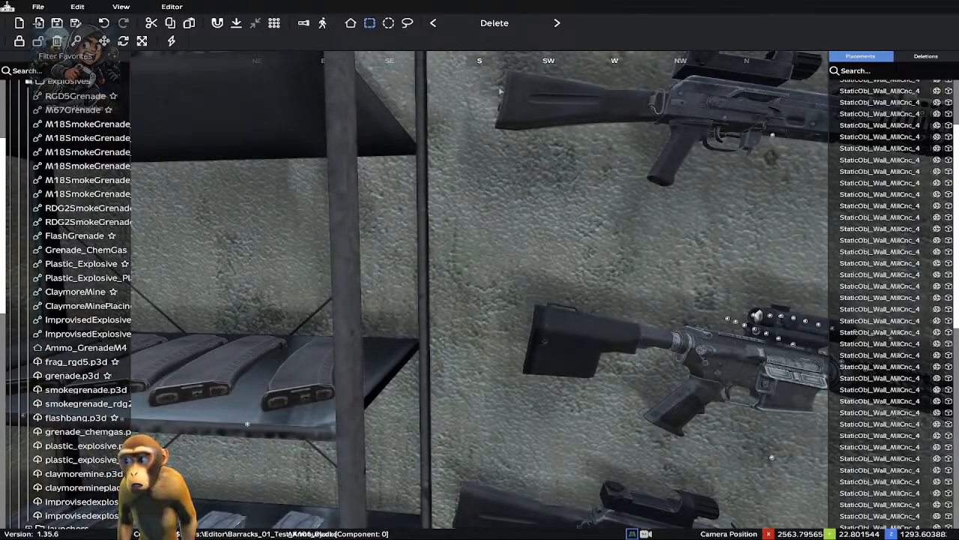
right_drag(442, 120, 297, 81)
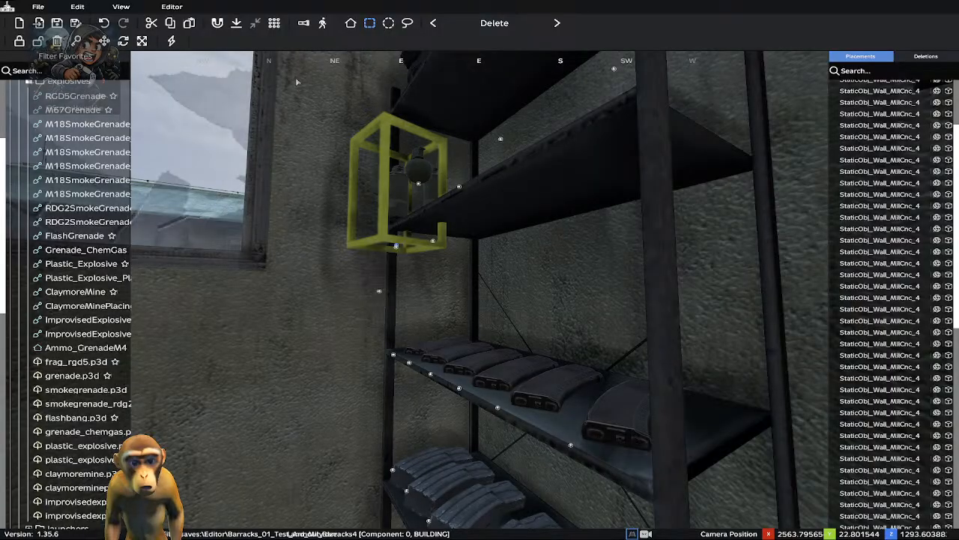
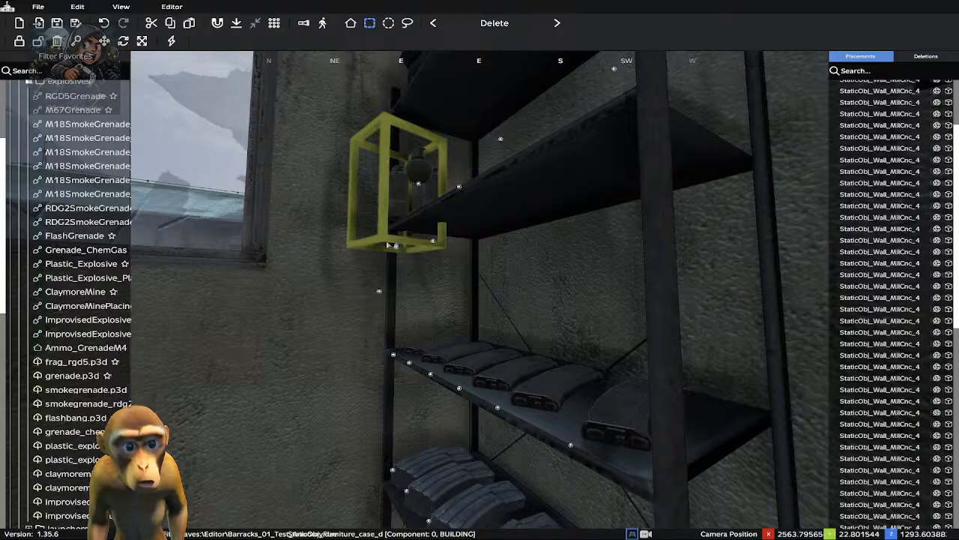
right_drag(388, 245, 438, 193)
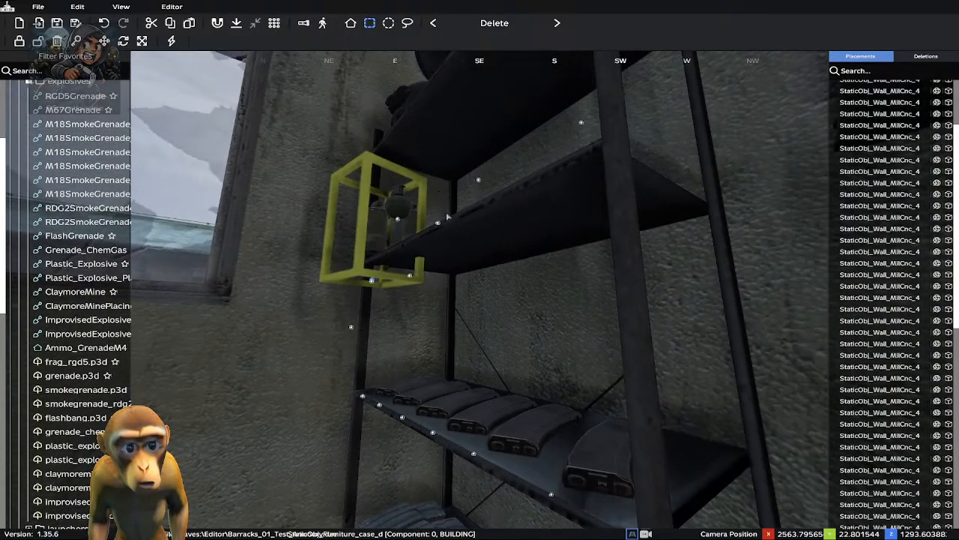
key(Delete)
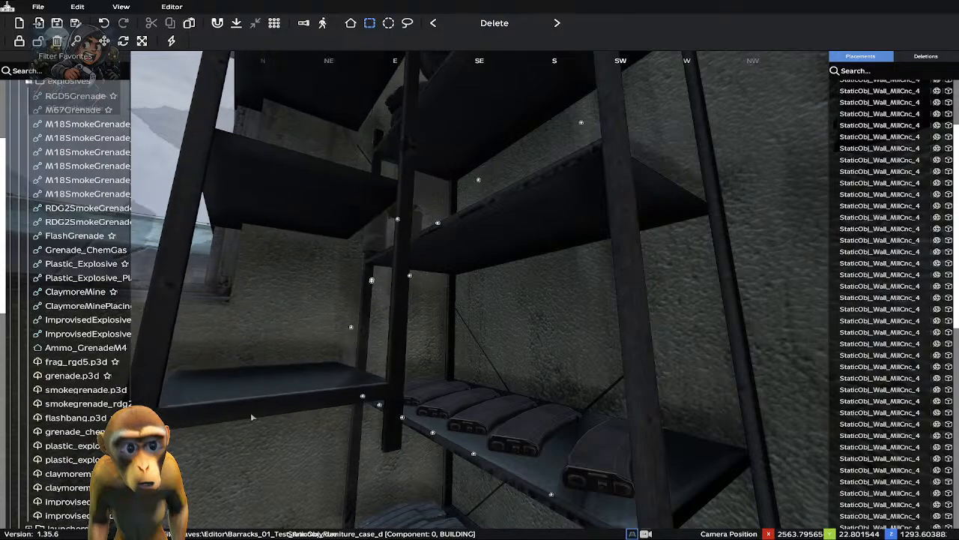
click(269, 357)
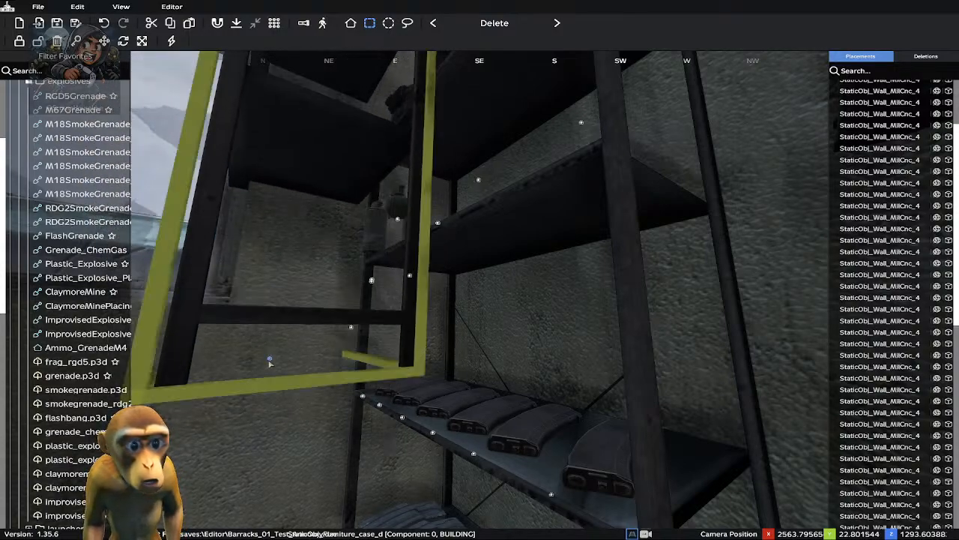
key(ctrl+z)
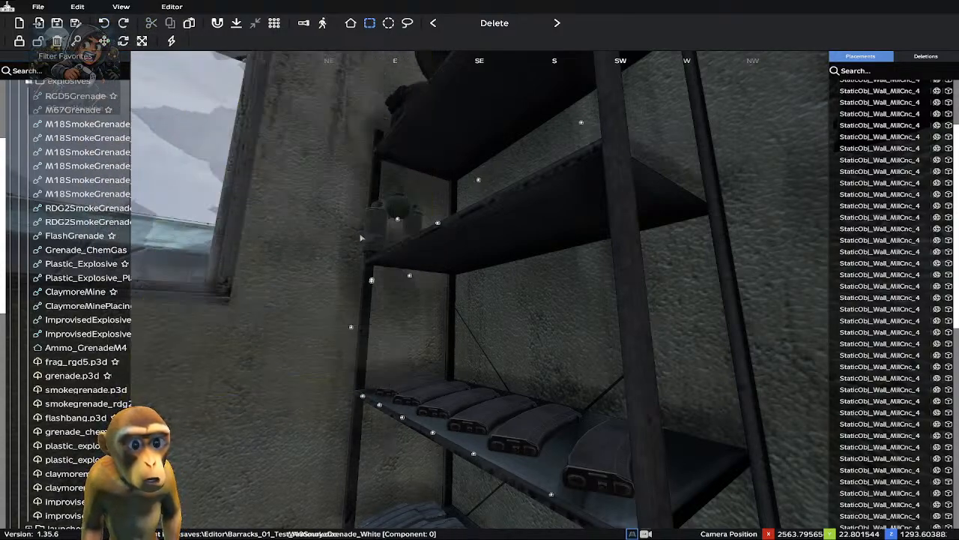
Lower the M67 grenade onto the shelf and shift it slightly away from the smoke grenades
click(397, 221)
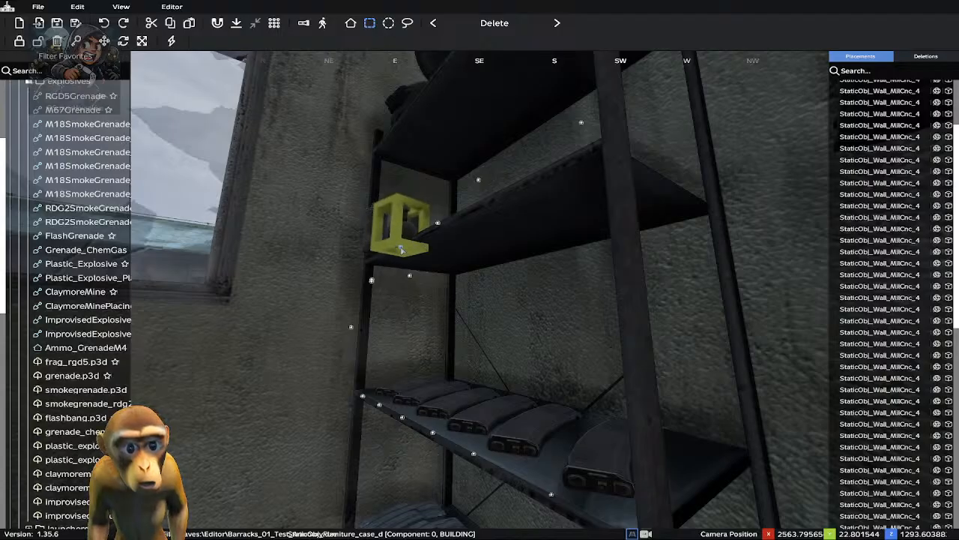
click(405, 248)
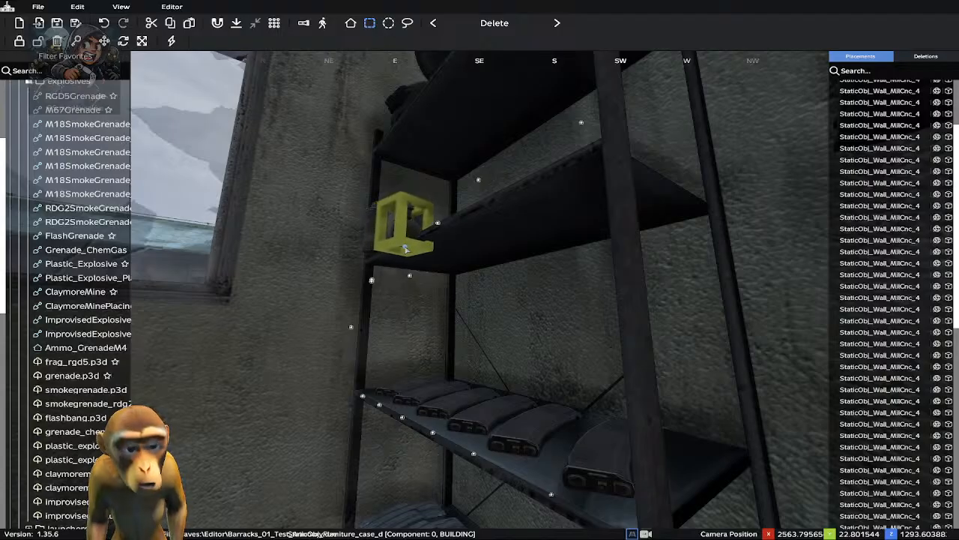
right_drag(407, 249, 442, 291)
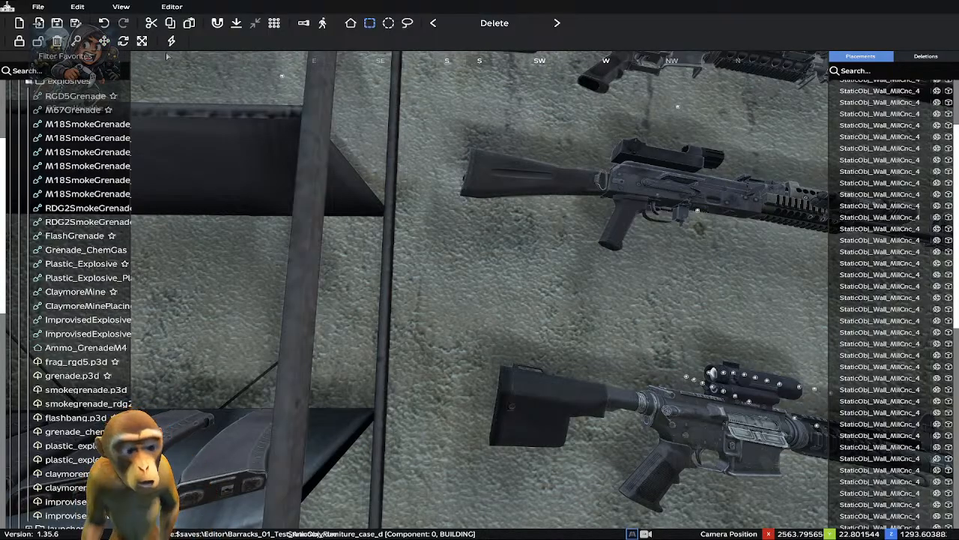
Lower the floating weapon cleaning kit onto the bottom shelf, placing it beside the wooden crate
key(s)
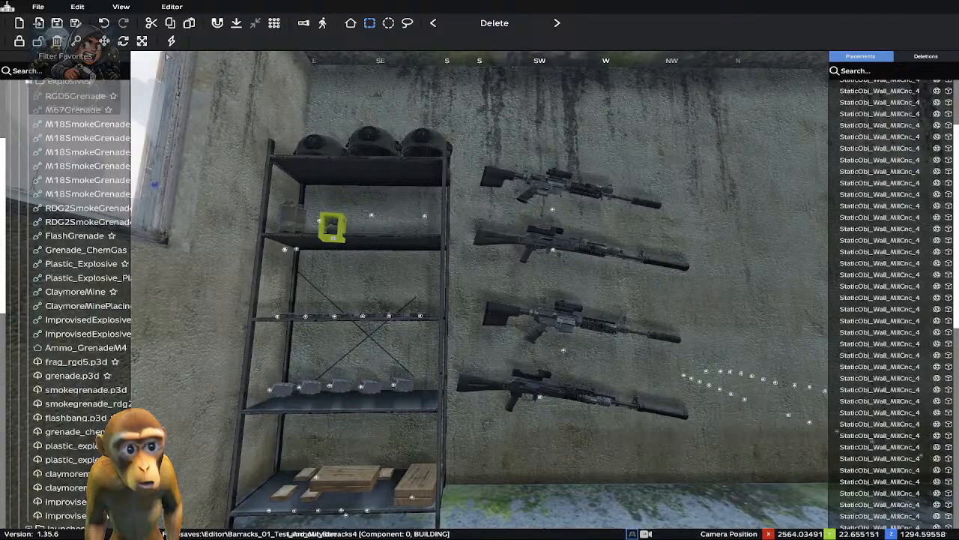
key(q)
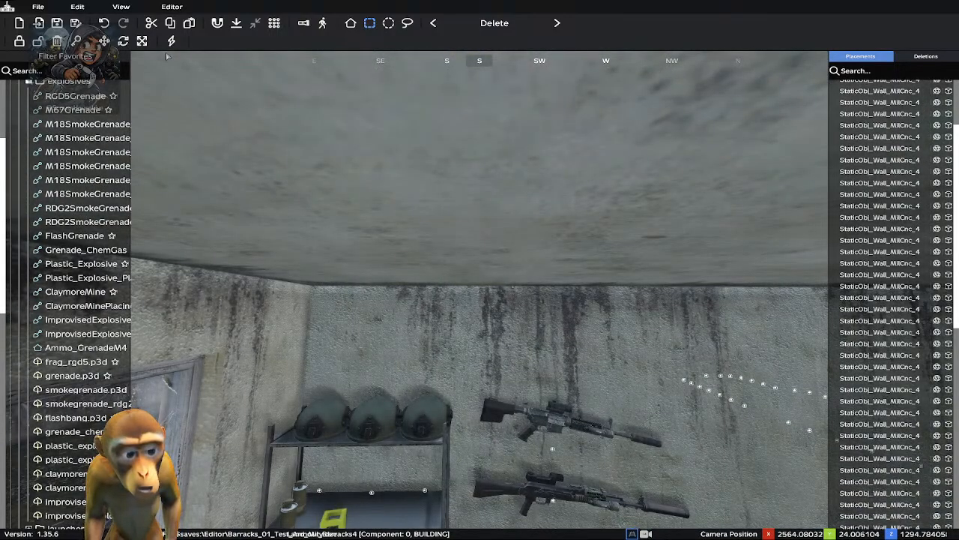
key(e)
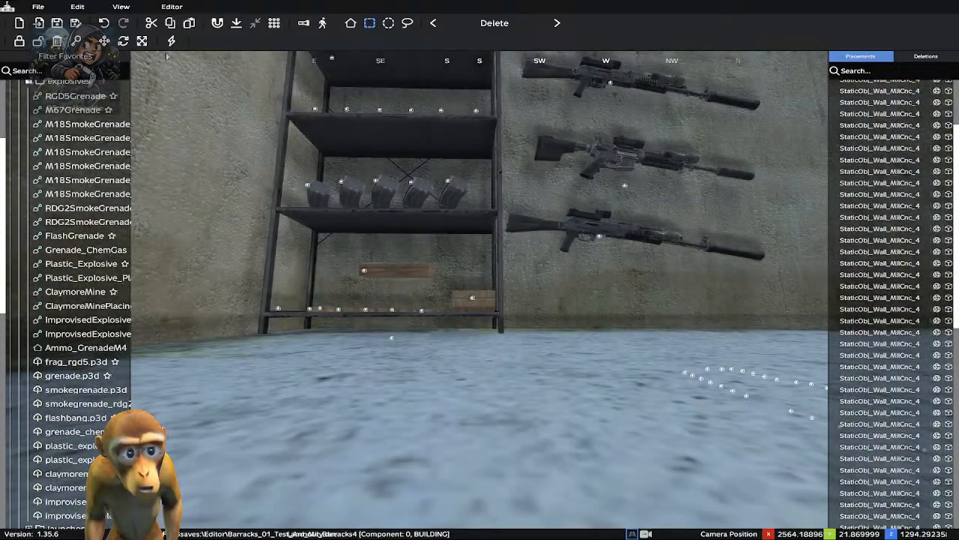
right_drag(168, 57, 172, 15)
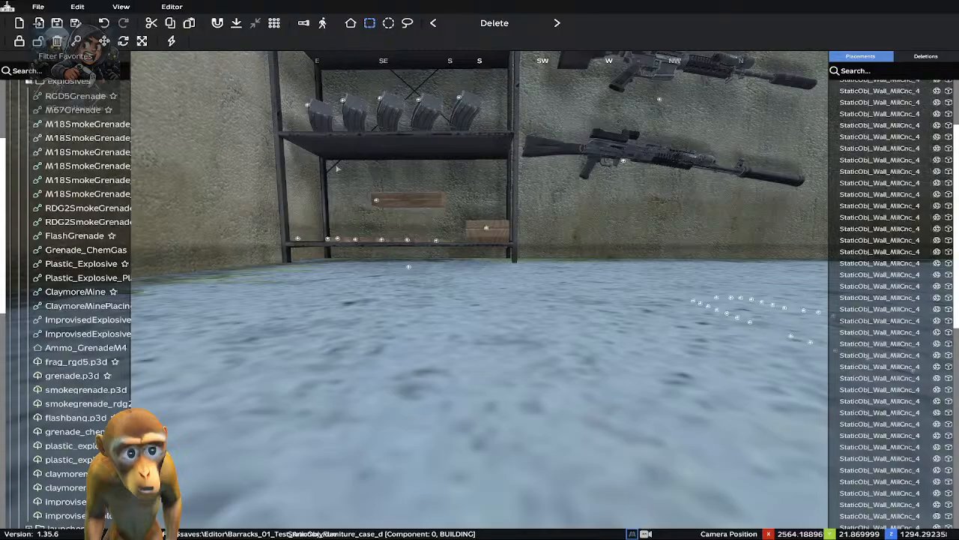
right_drag(338, 168, 360, 218)
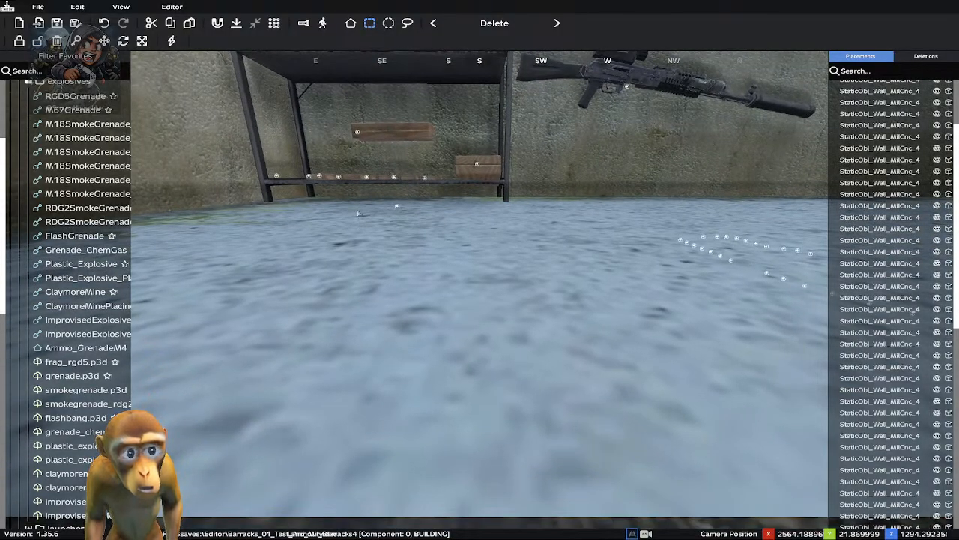
drag(364, 132, 384, 173)
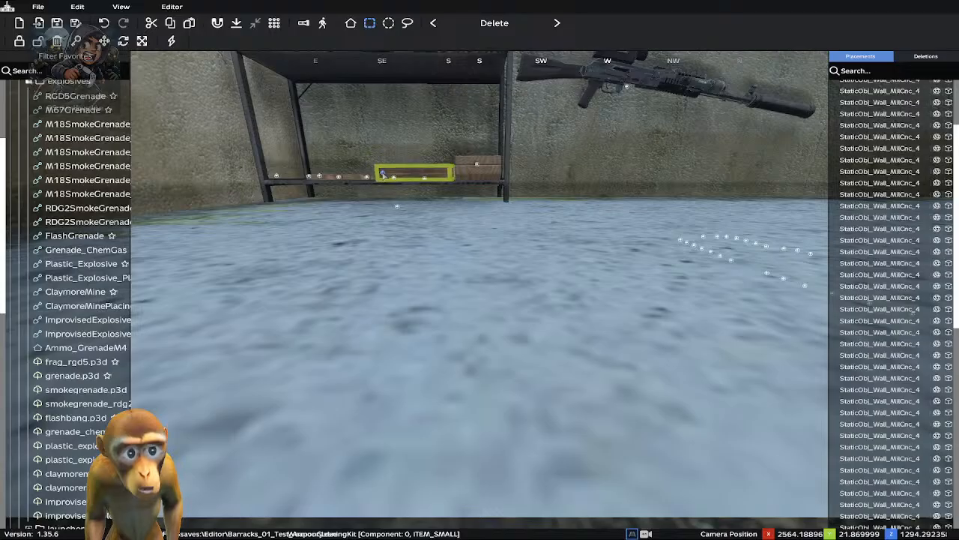
Inspect the shelf rack and its bottom shelf from above and from floor level to check how the items sit
key(w)
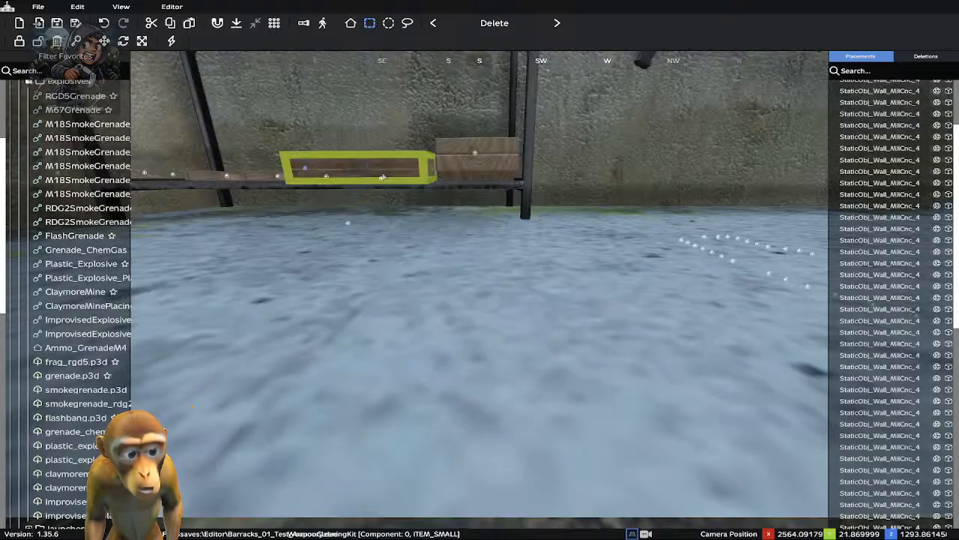
key(q)
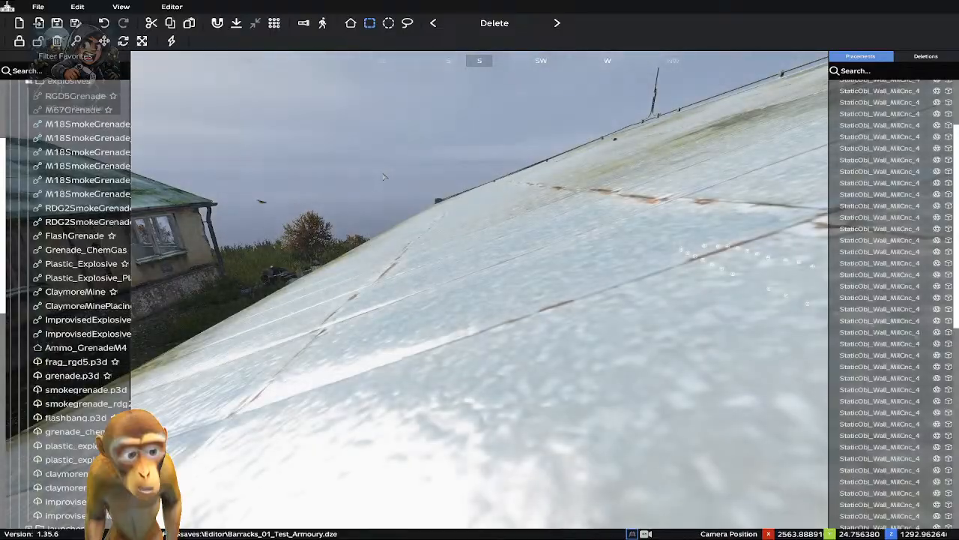
key(z)
key(a)
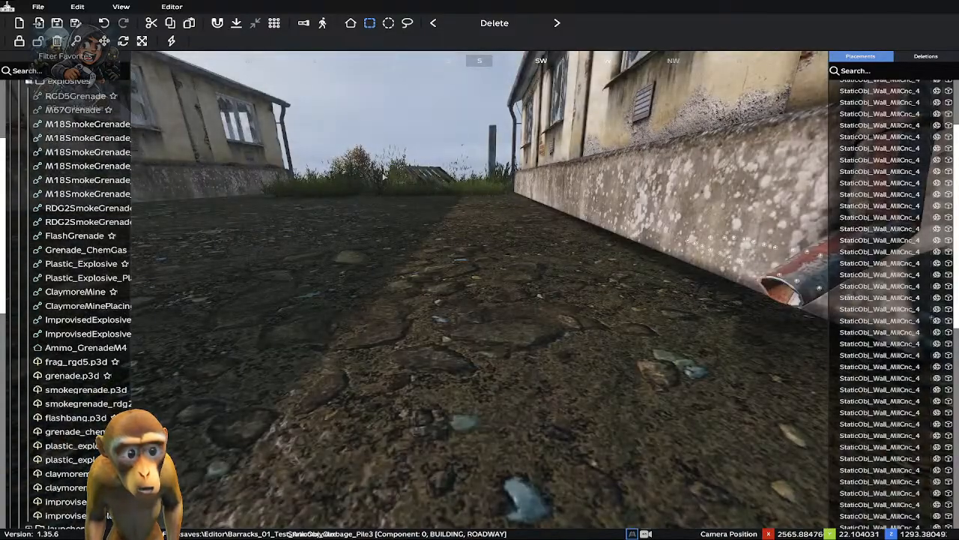
key(d)
key(q)
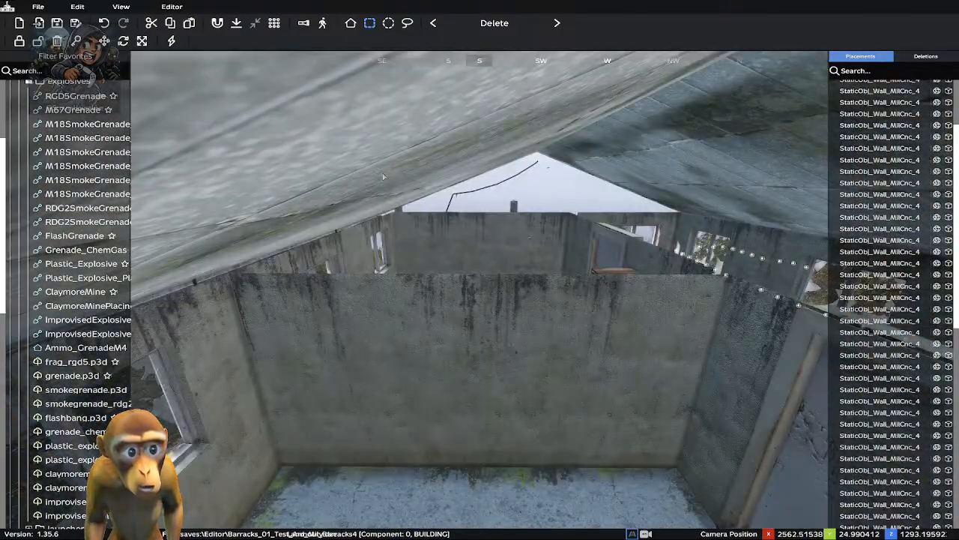
key(z)
key(s)
key(q)
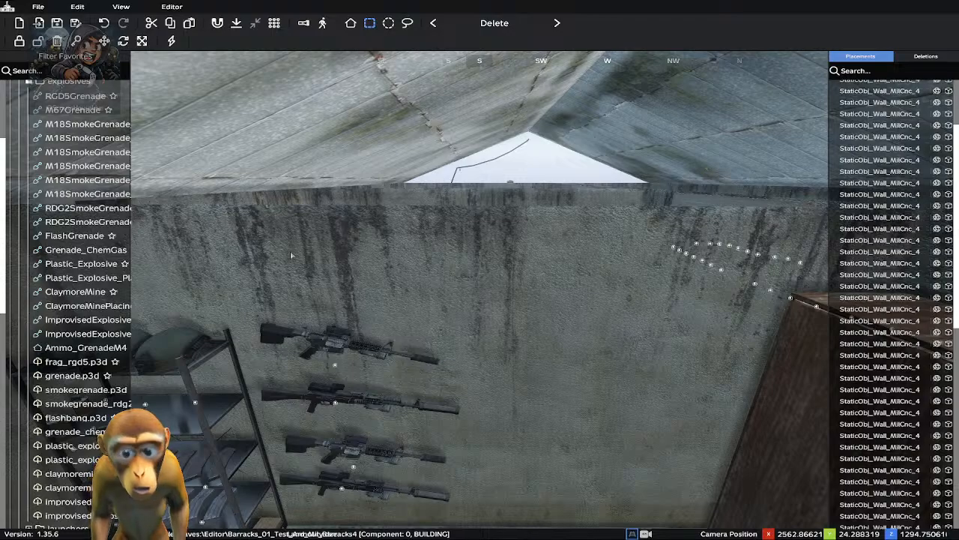
middle_drag(276, 265, 222, 292)
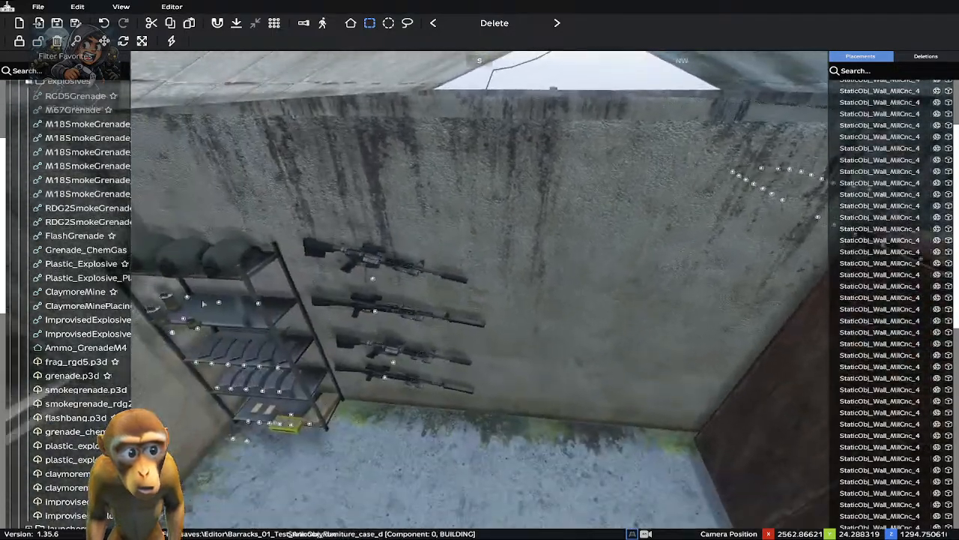
middle_drag(327, 259, 205, 255)
key(w)
key(w)
right_drag(204, 258, 205, 256)
key(z)
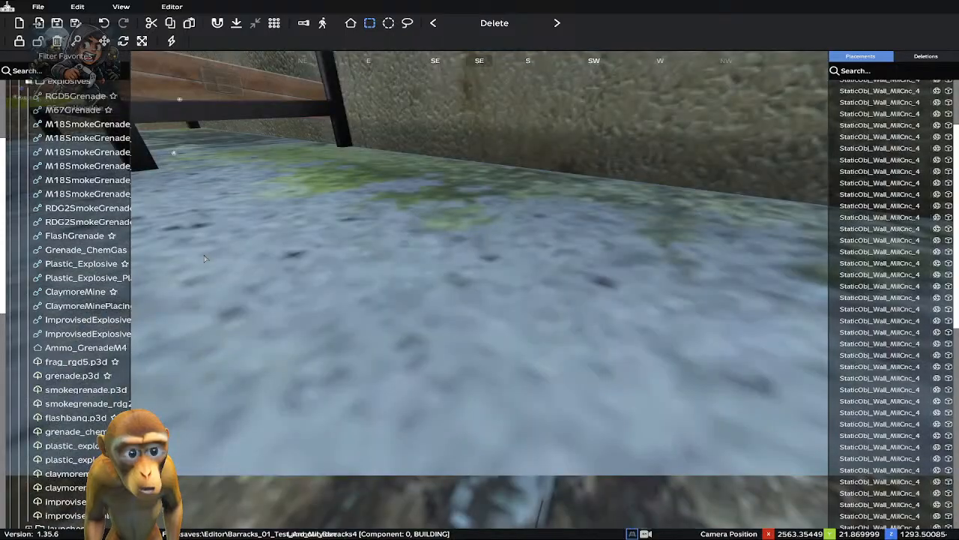
key(s)
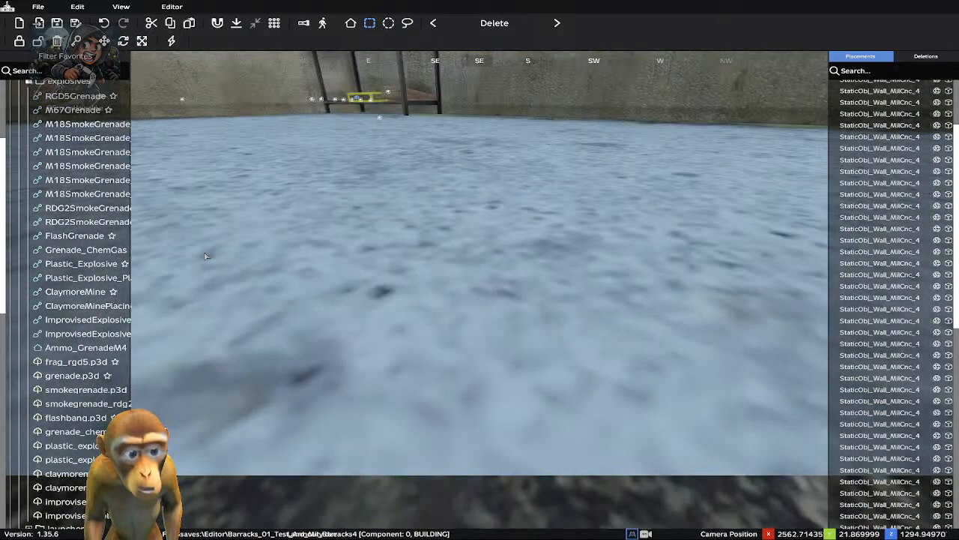
key(q)
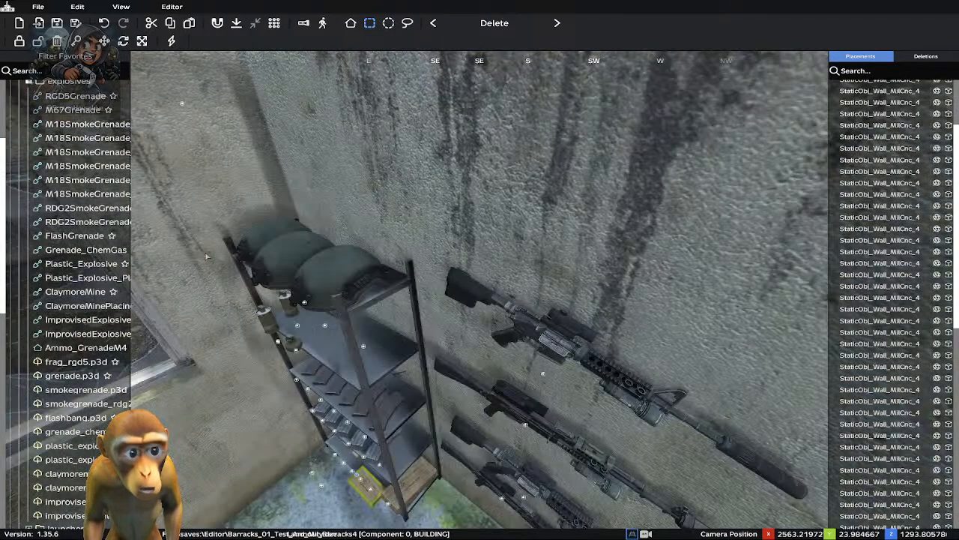
key(z)
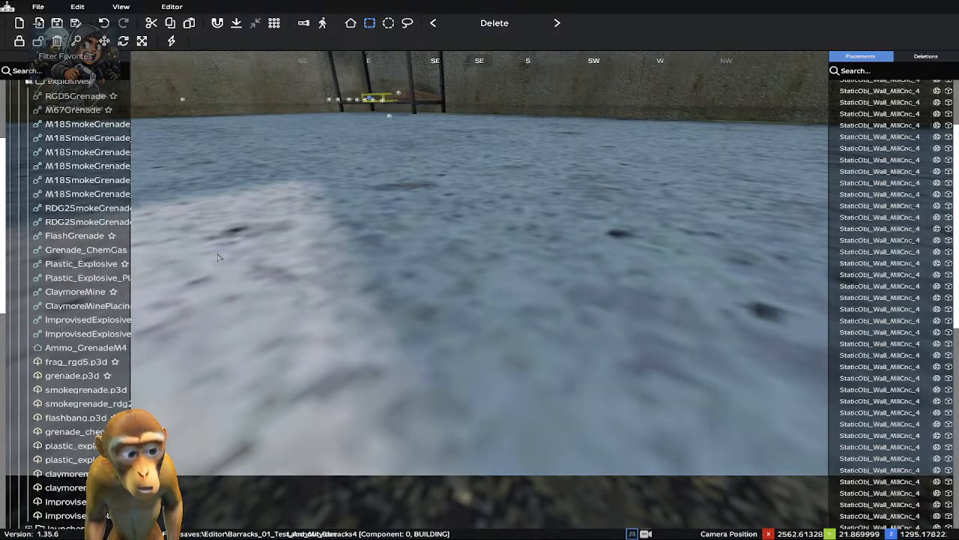
Reposition the wooden crate at the rifle end of the bottom shelf, lowering it toward the shelf surface
key(y)
key(y)
key(y)
key(y)
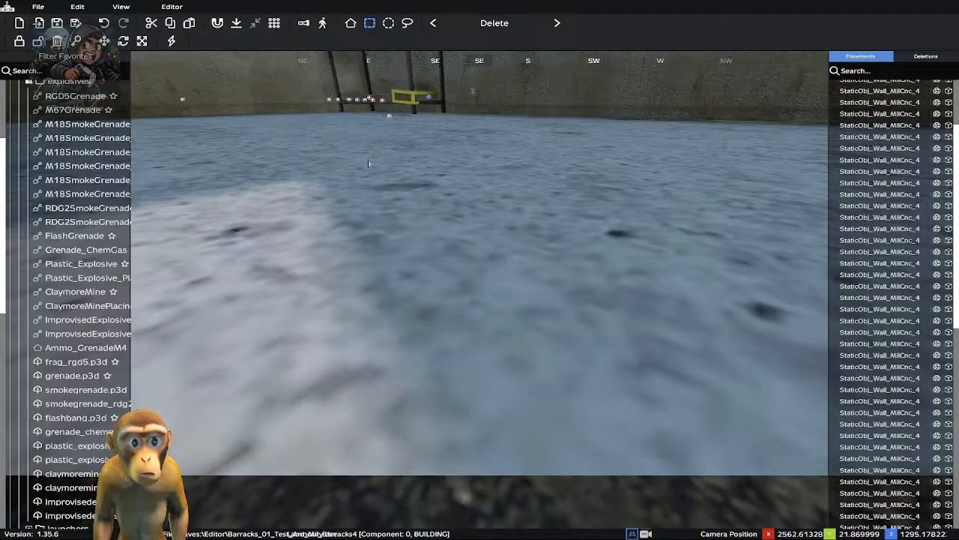
Spread out the magazines on the second-lowest shelf so they sit evenly spaced across its width
click(356, 177)
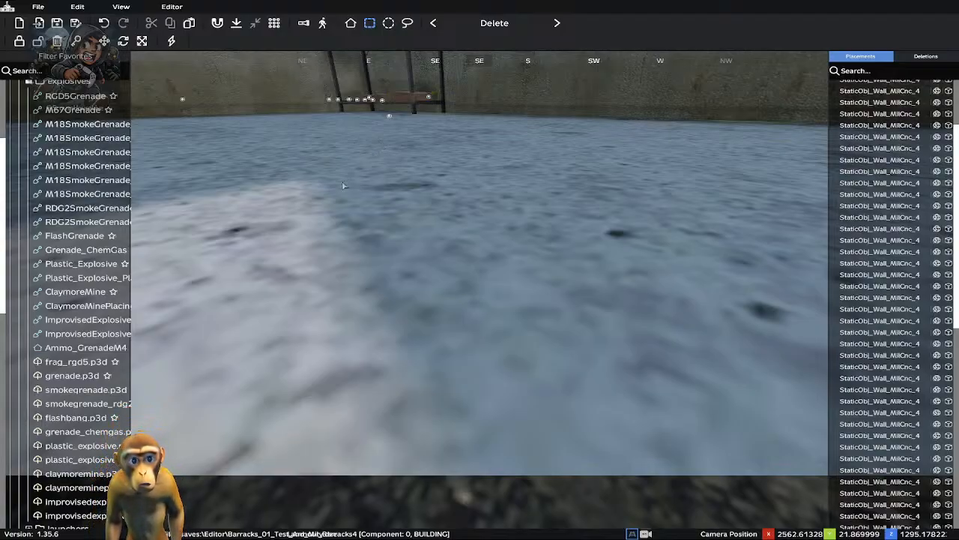
key(q)
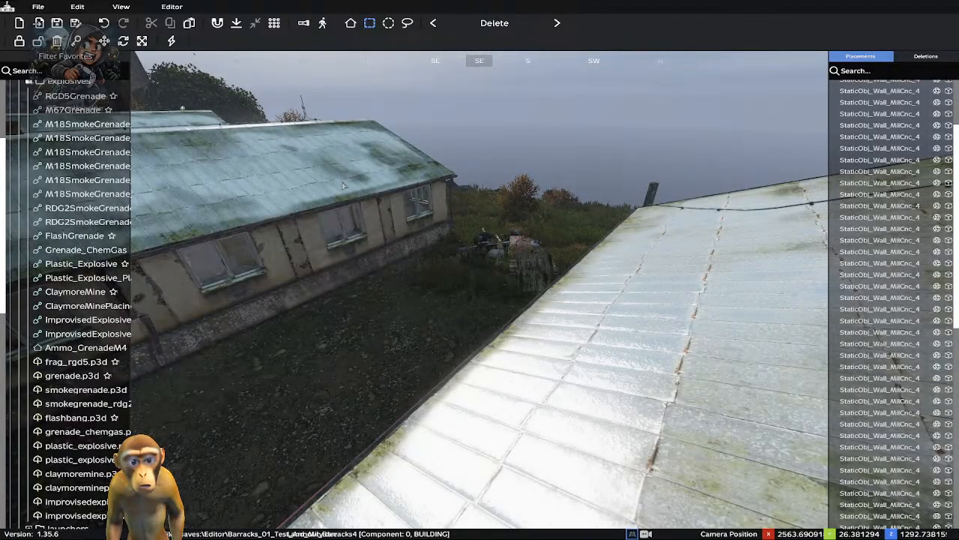
key(z)
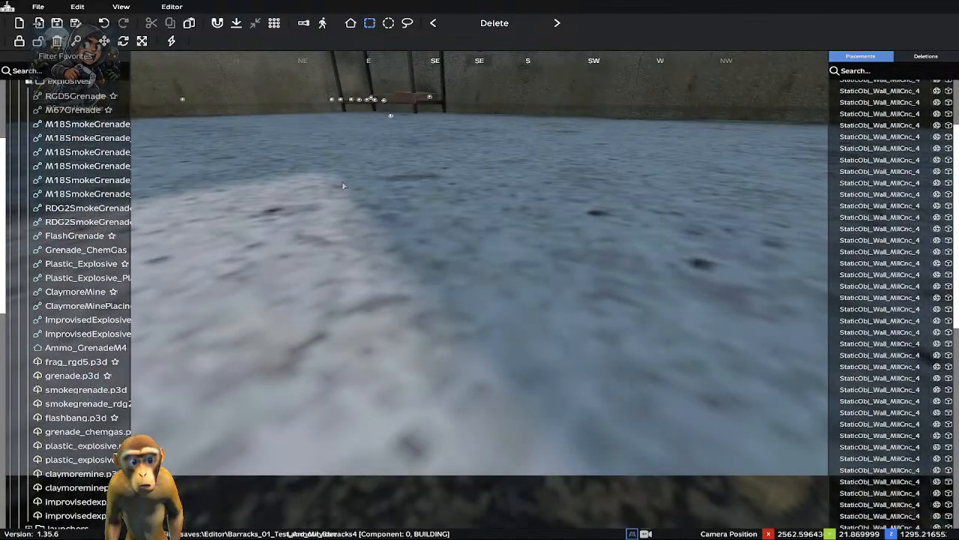
key(q)
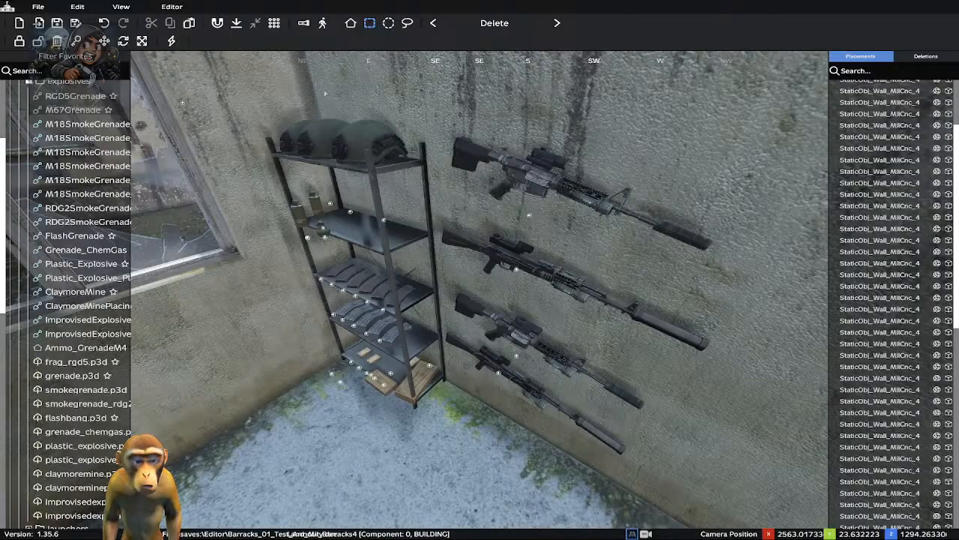
right_drag(325, 286, 283, 125)
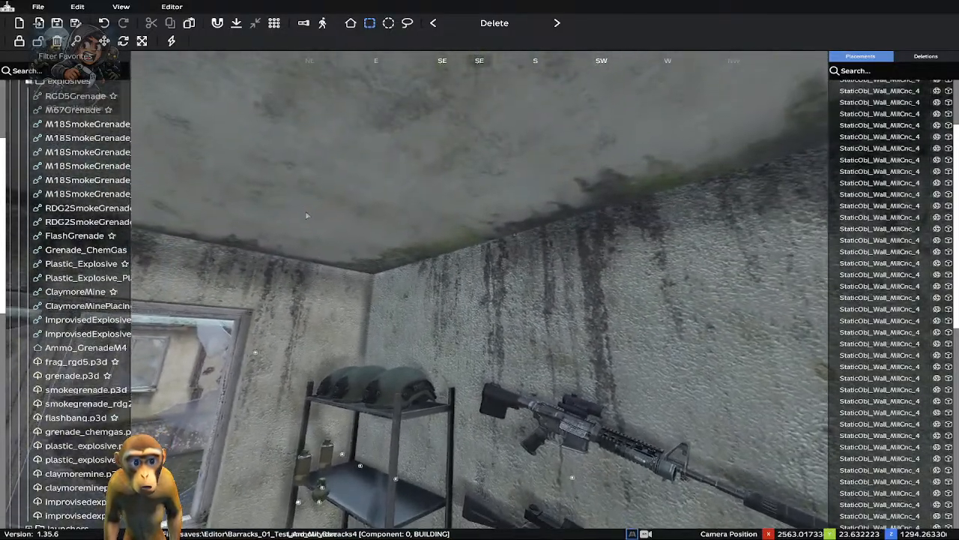
right_drag(306, 216, 289, 240)
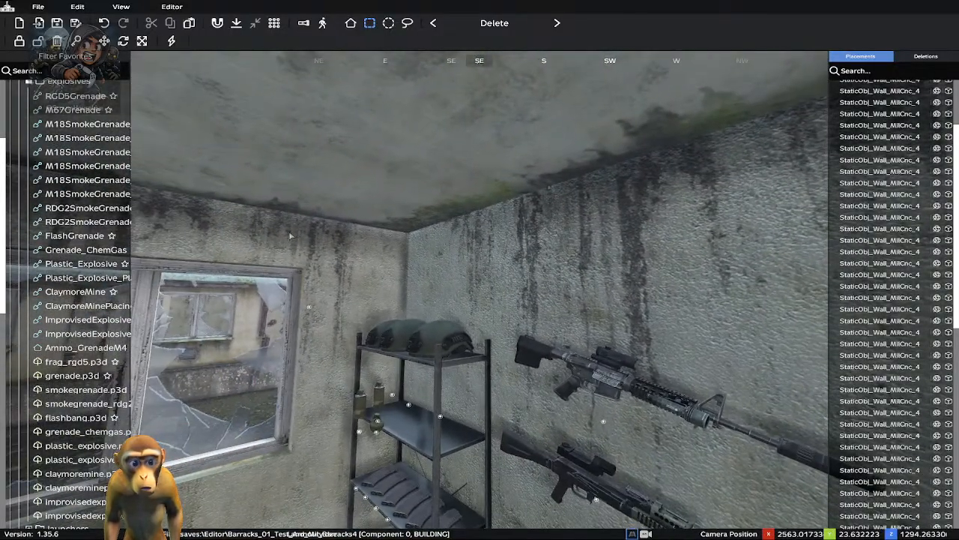
key(z)
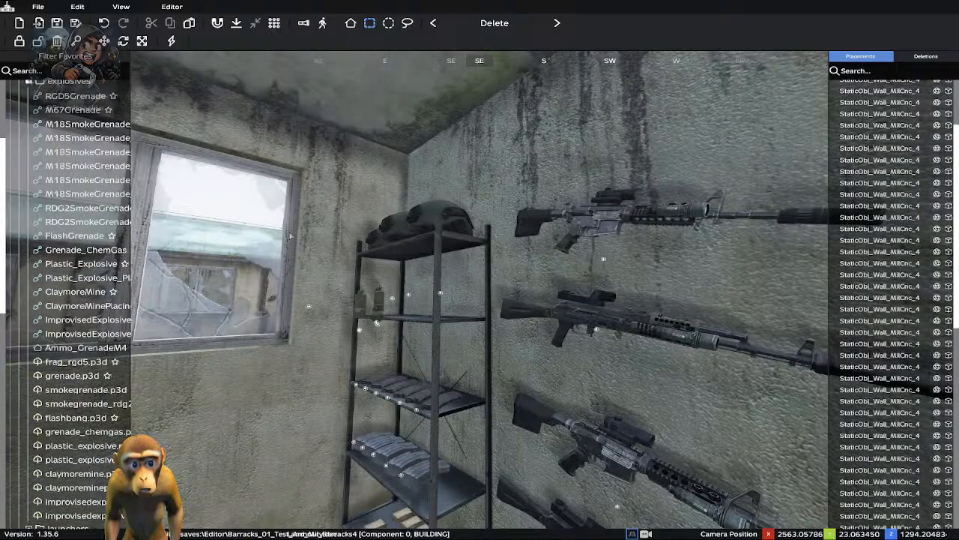
click(403, 484)
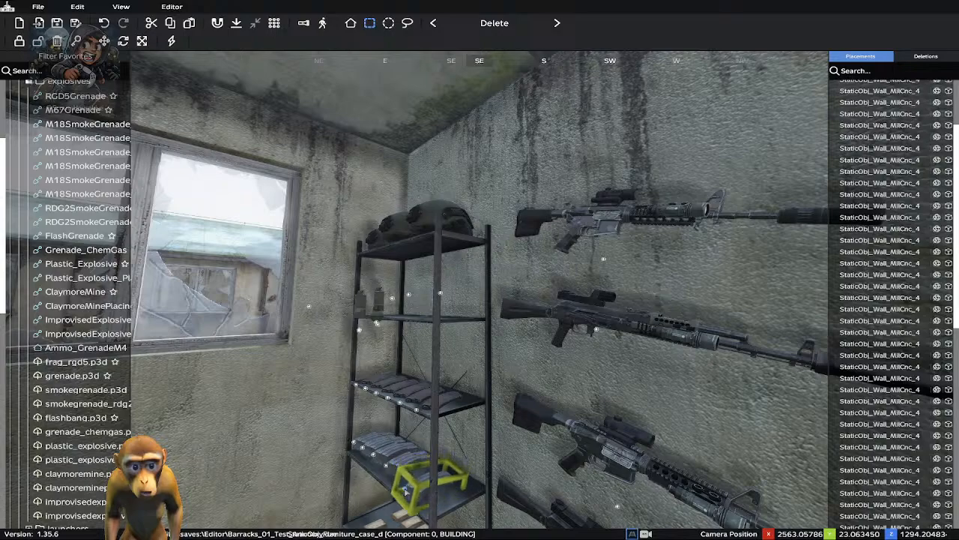
drag(404, 489, 421, 495)
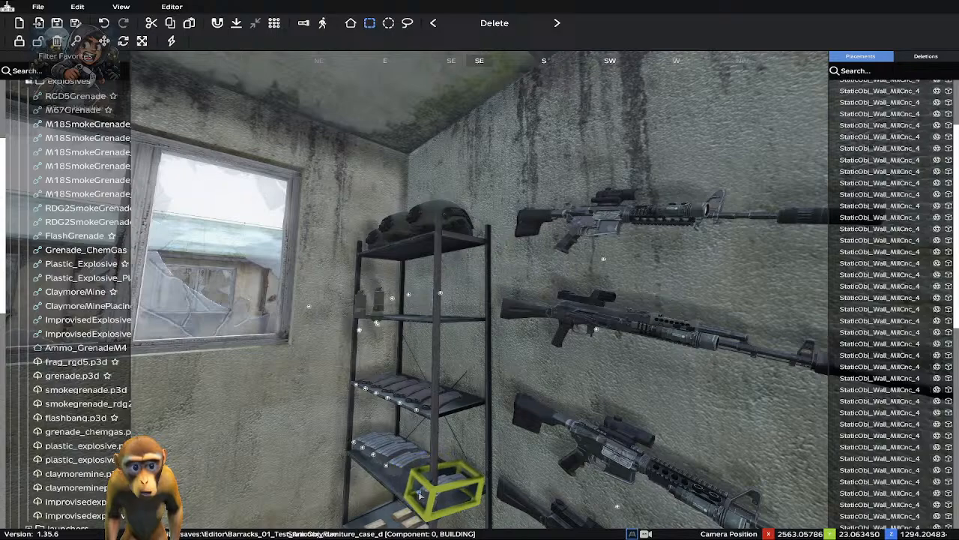
click(382, 465)
drag(386, 468, 360, 454)
click(282, 380)
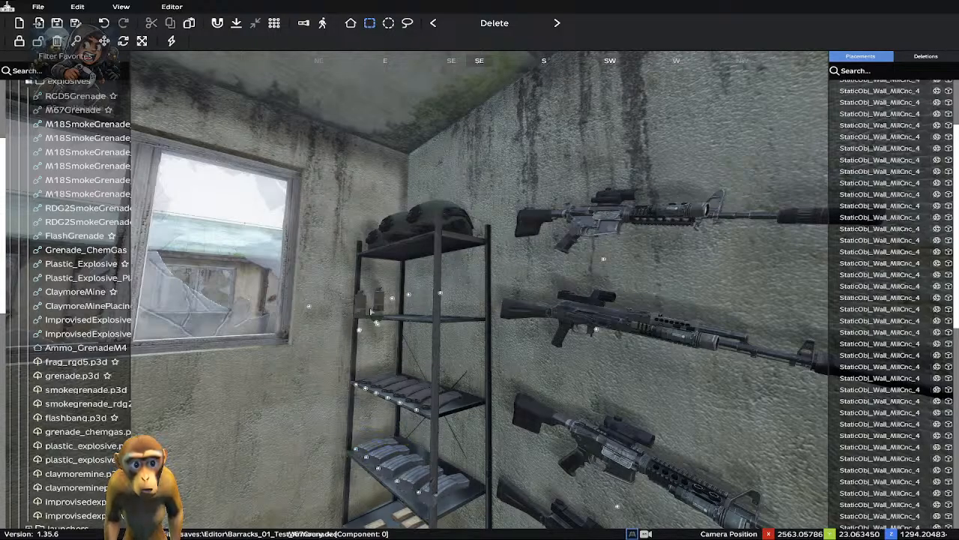
Move one smoke grenade along the grenade shelf, separating it from the other two smoke grenades
drag(360, 333, 392, 335)
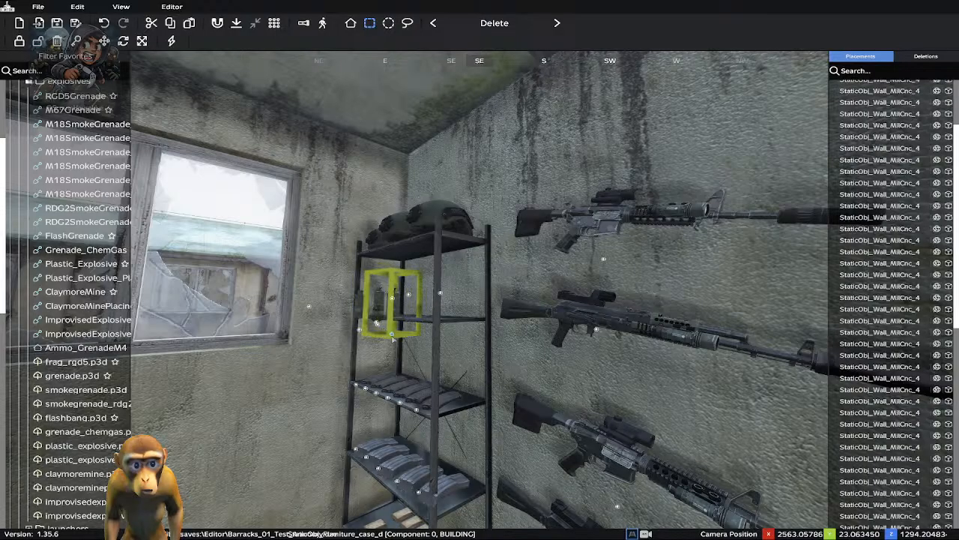
right_drag(392, 338, 408, 352)
key(a)
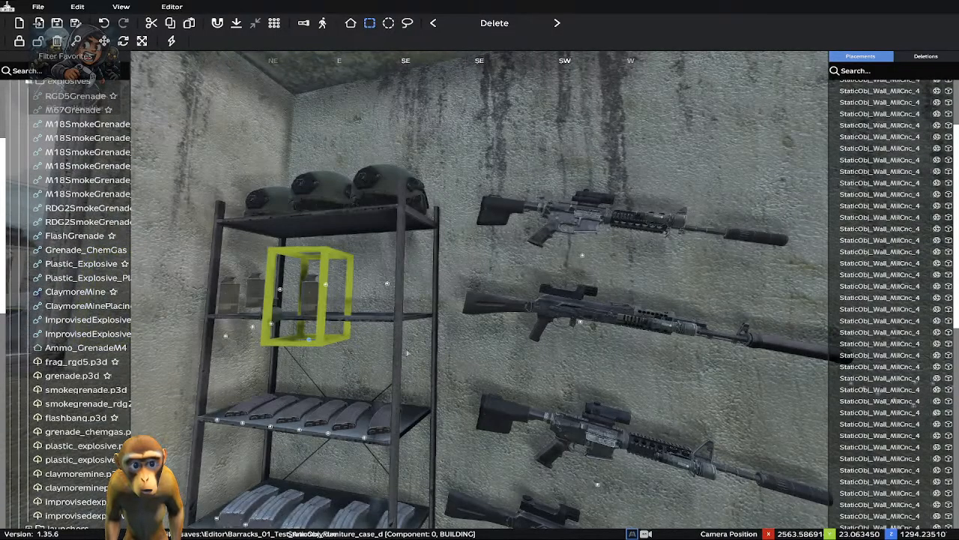
right_drag(316, 359, 353, 362)
key(a)
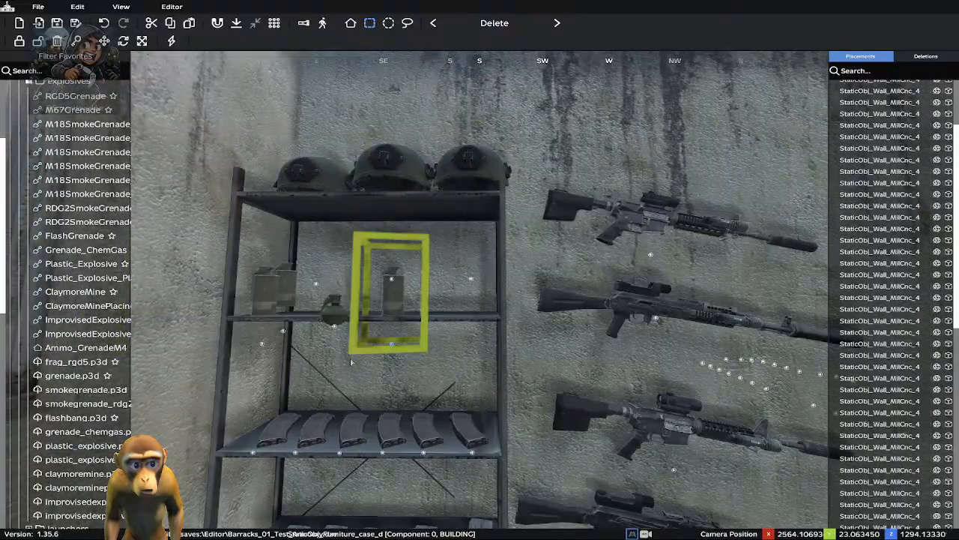
right_drag(210, 360, 229, 327)
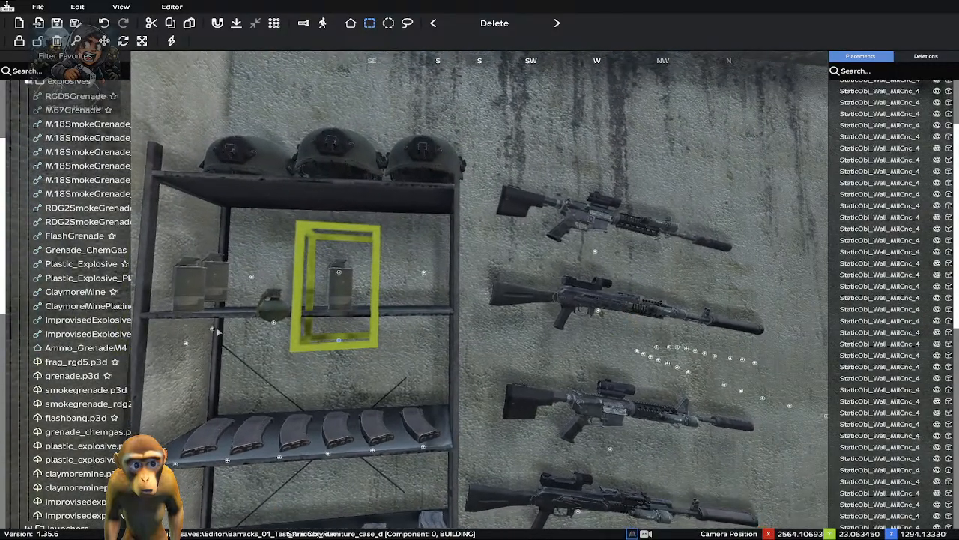
Push the inner smoke grenade to the back of the shelf and slide it toward the window-side post
click(212, 329)
drag(213, 329, 226, 345)
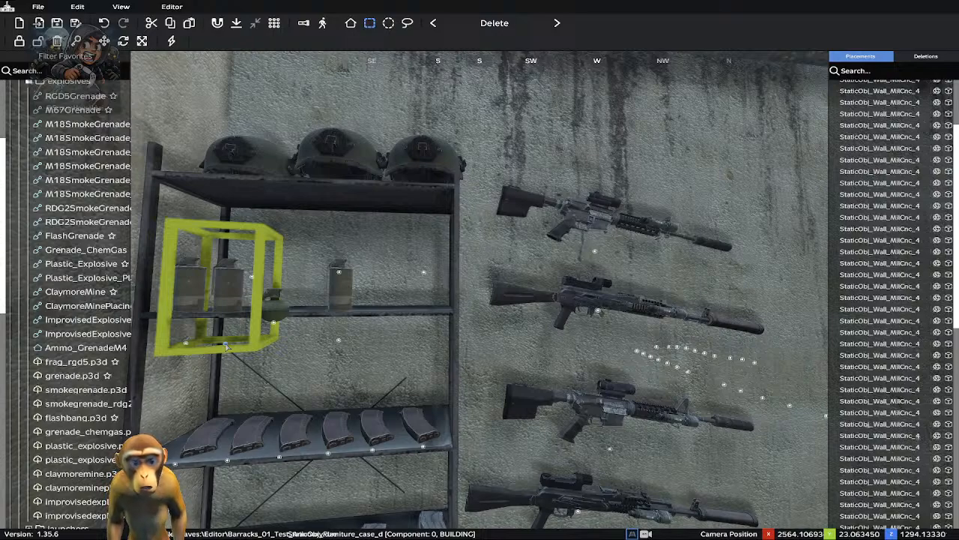
key(Down)
key(Up)
key(Up)
key(Up)
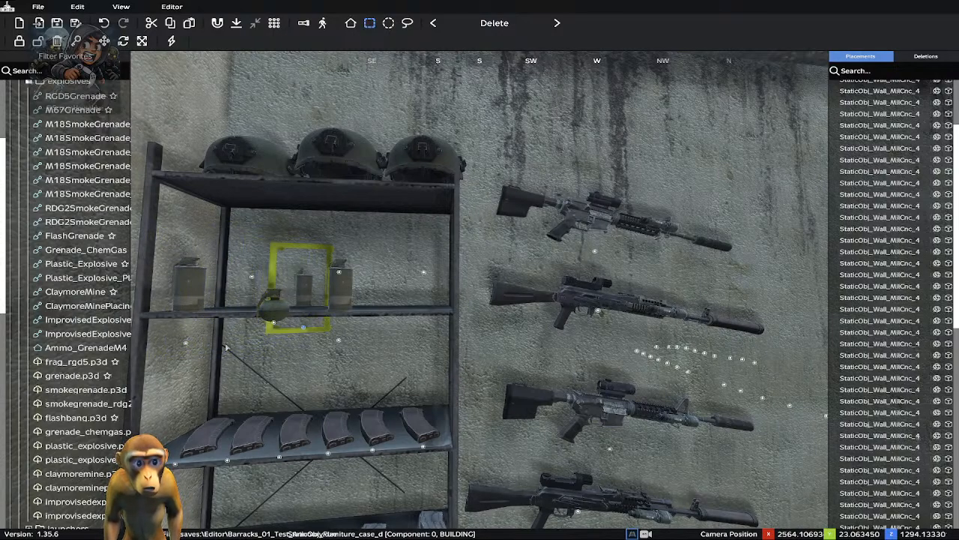
key(Left)
key(Left)
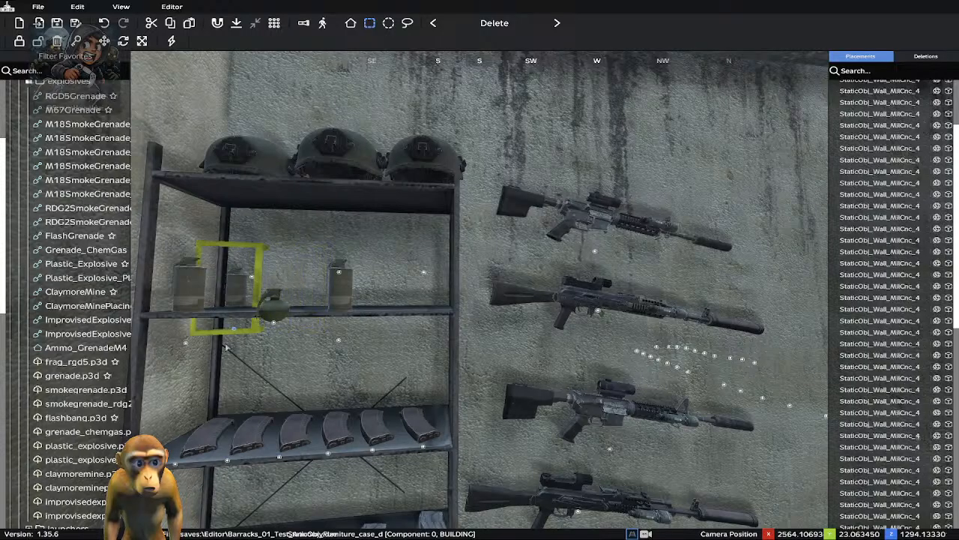
Slide the separated smoke grenade across the shelf until it stands close to the one at the back
click(338, 342)
key(Left)
key(Left)
key(Left)
key(Left)
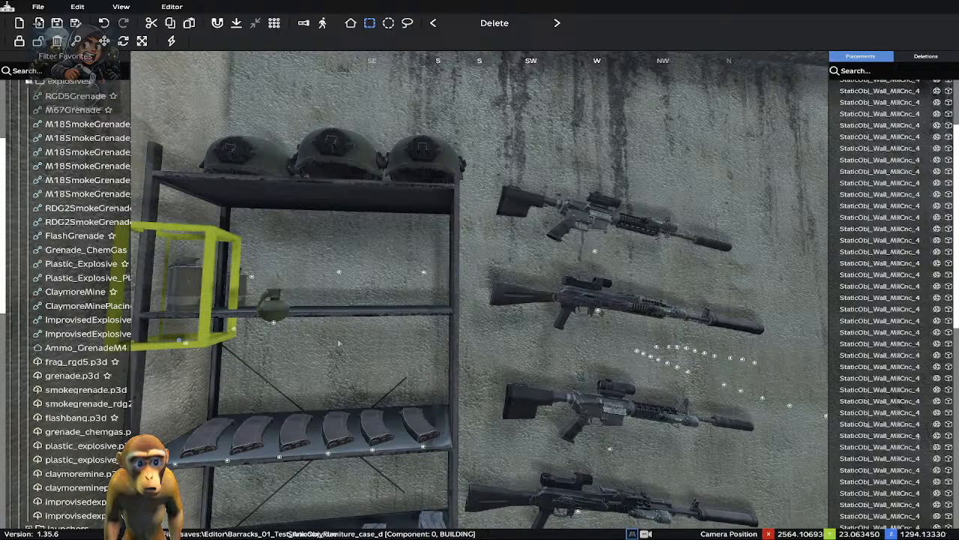
key(Right)
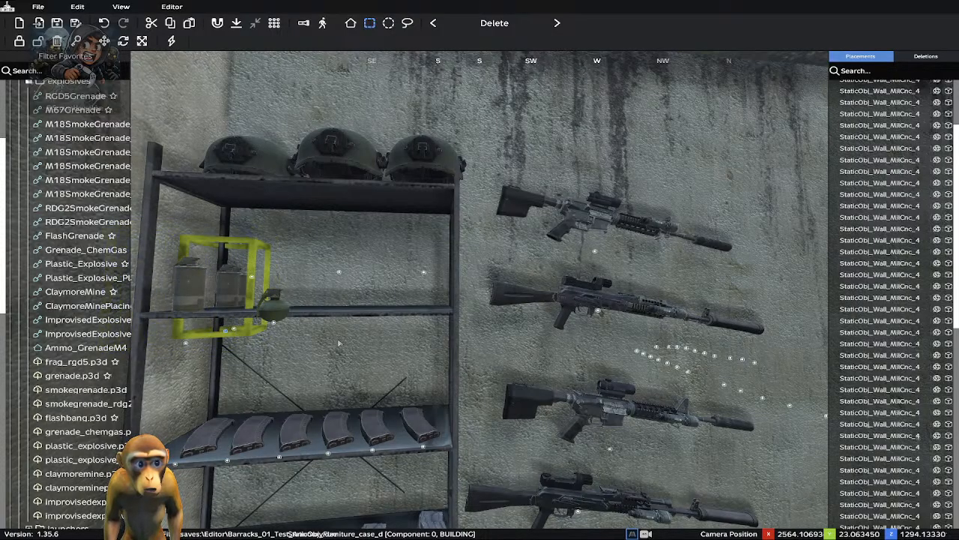
key(Left)
key(Right)
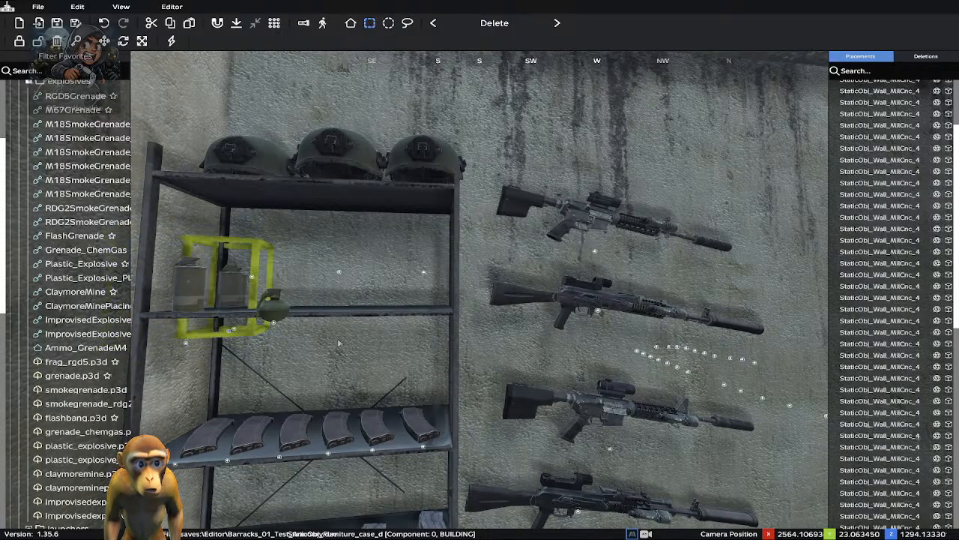
Nudge the remaining smoke grenade at the window-side end along the shelf until it stands tightly beside the other two
click(185, 345)
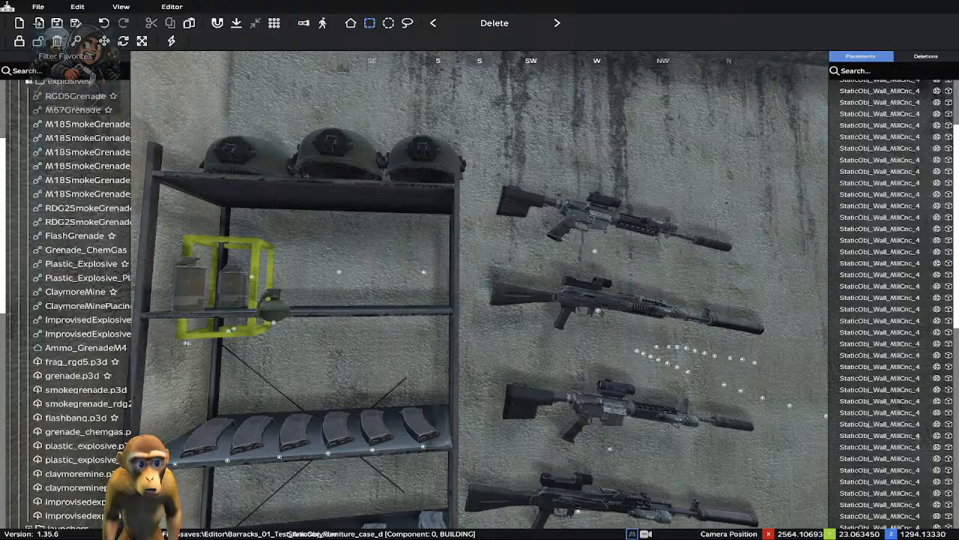
click(185, 345)
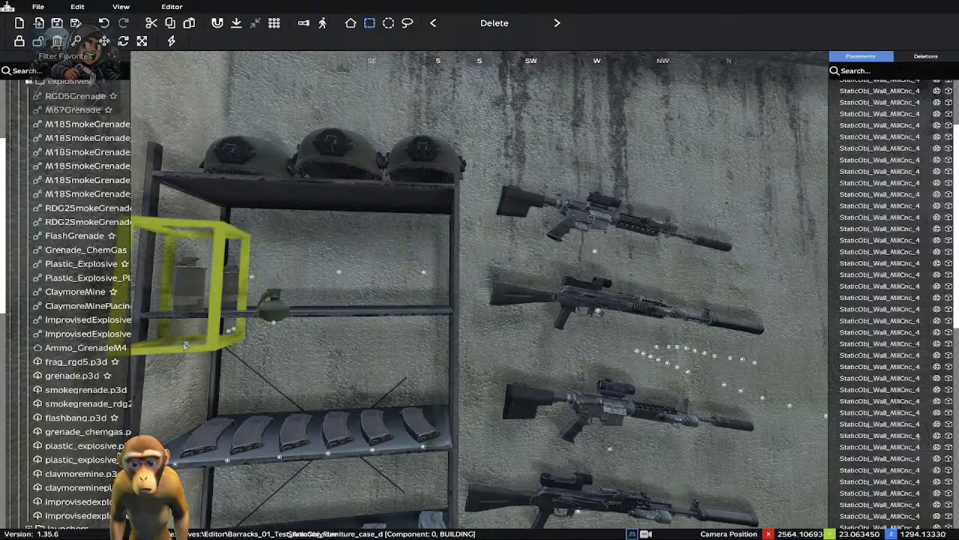
key(Right)
key(Left)
key(Left)
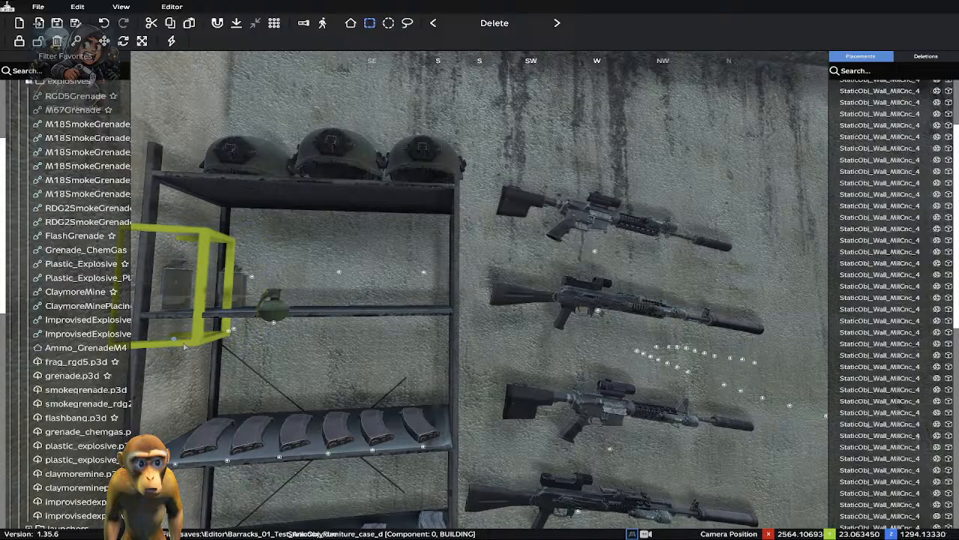
key(Right)
key(Left)
key(Left)
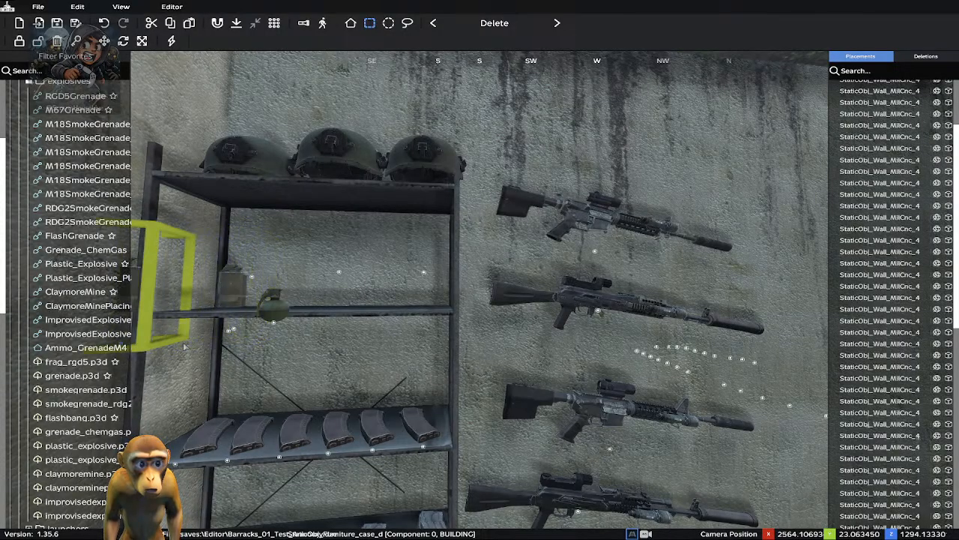
key(Right)
key(Left)
key(Right)
key(Left)
key(Left)
key(Left)
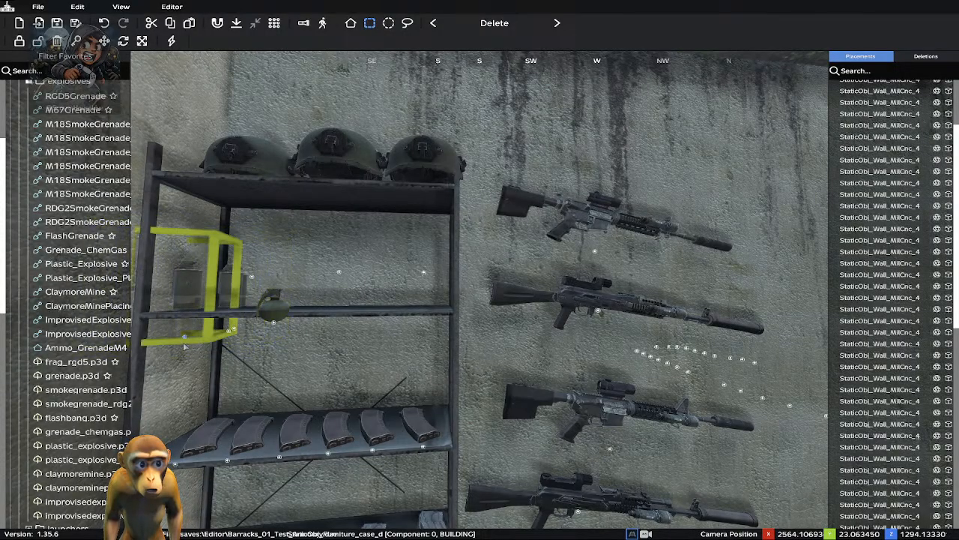
key(Right)
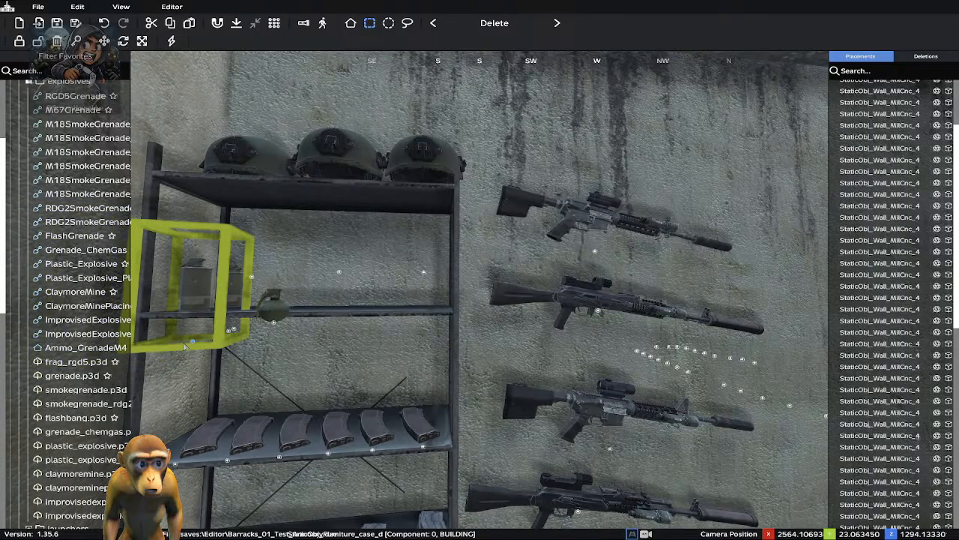
key(Right)
key(Left)
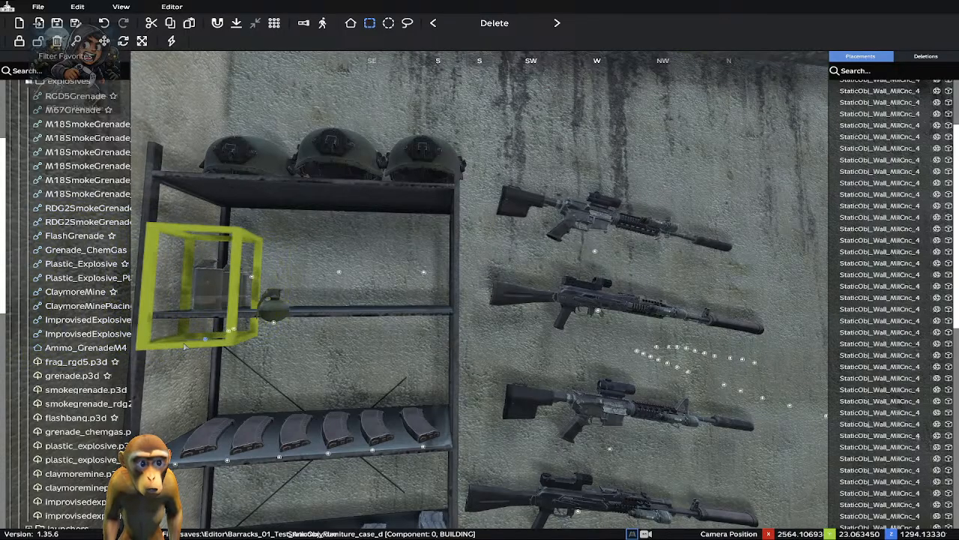
Raise the M67 grenade onto the shelf surface and position it toward the back, a short gap from the smoke grenades
click(270, 306)
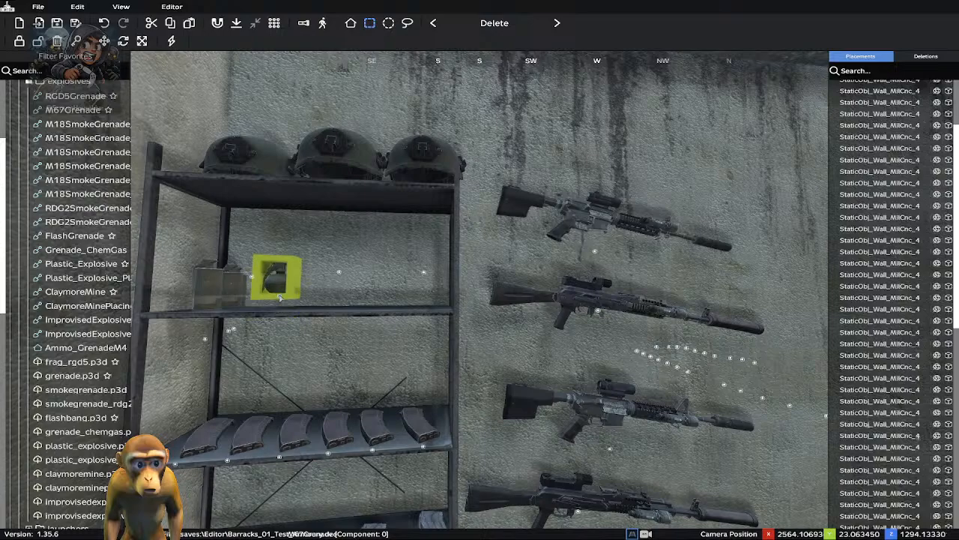
drag(271, 311, 251, 309)
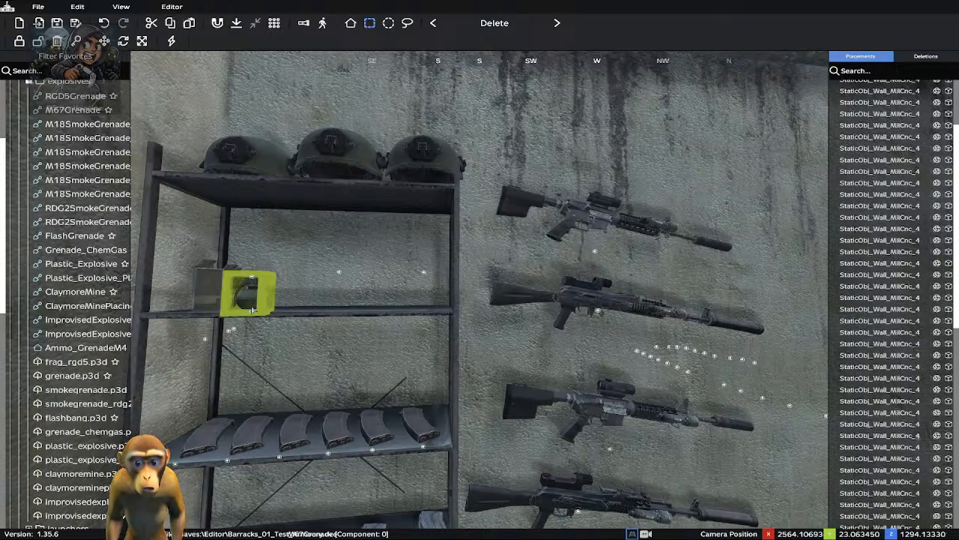
key(Up)
key(Up)
key(Up)
key(Up)
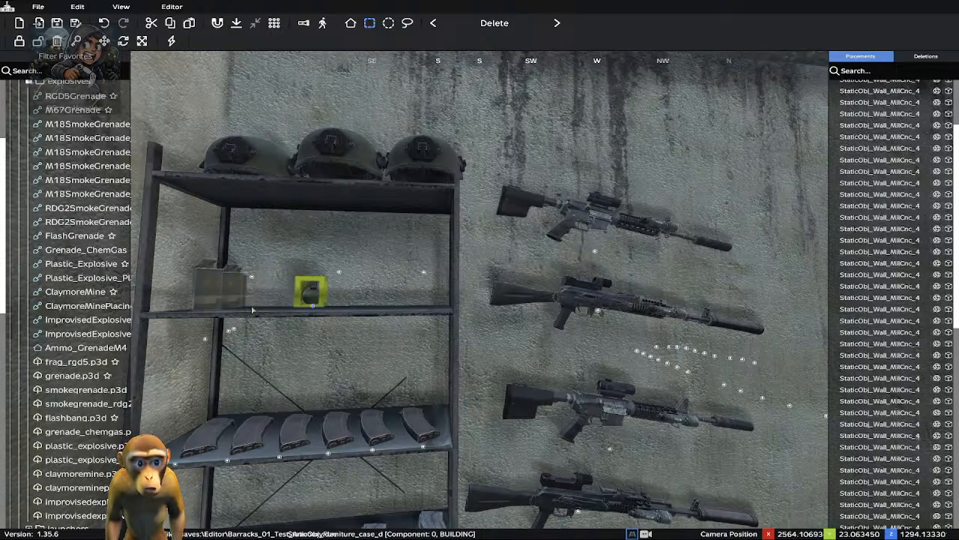
key(ctrl+z)
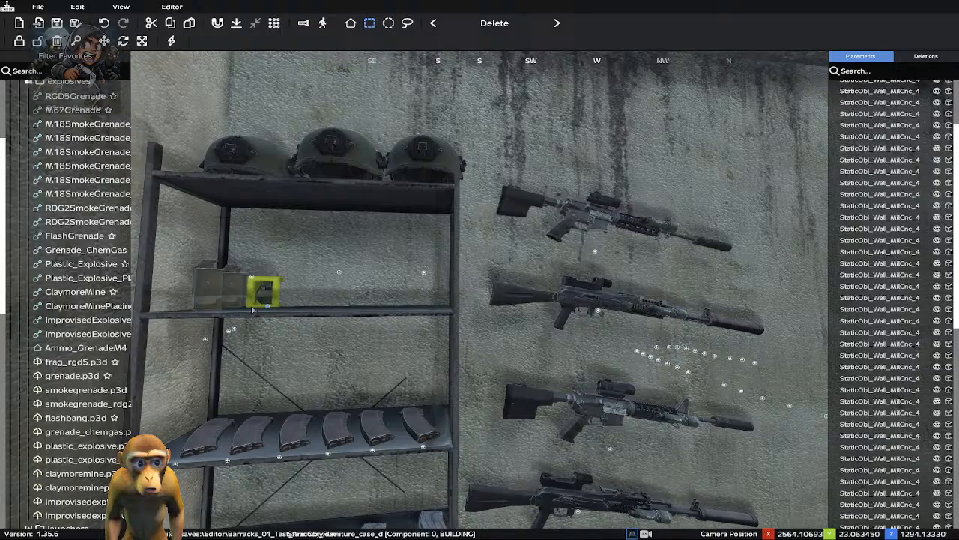
key(ctrl+y)
key(Left)
key(Left)
key(Right)
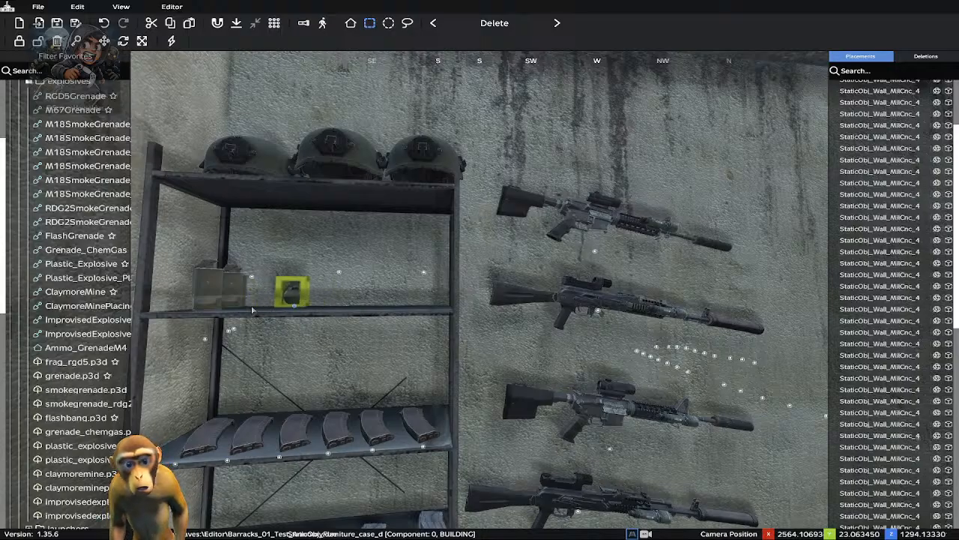
Duplicate the M67 grenade and slide the copy along the shelf to sit between the original and the smoke grenades
key(Left)
key(Right)
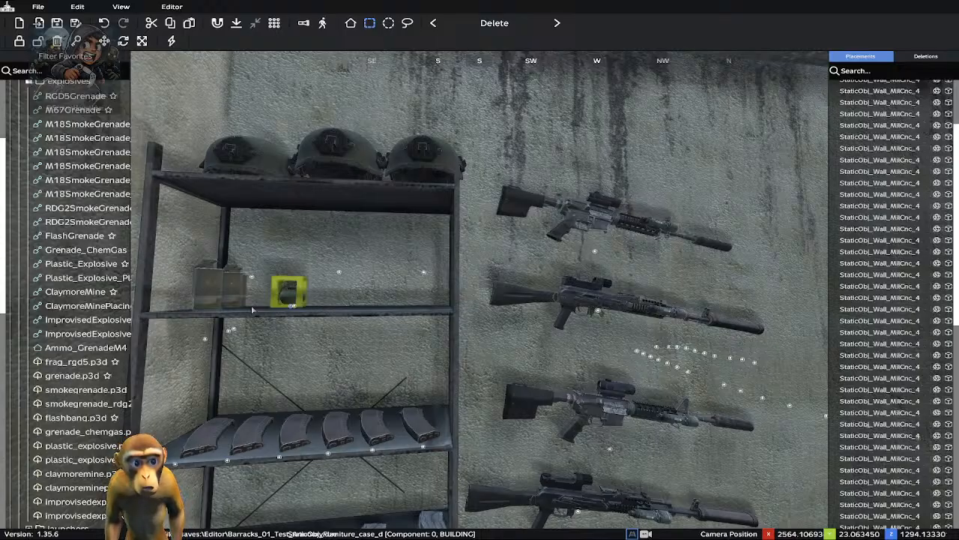
key(Left)
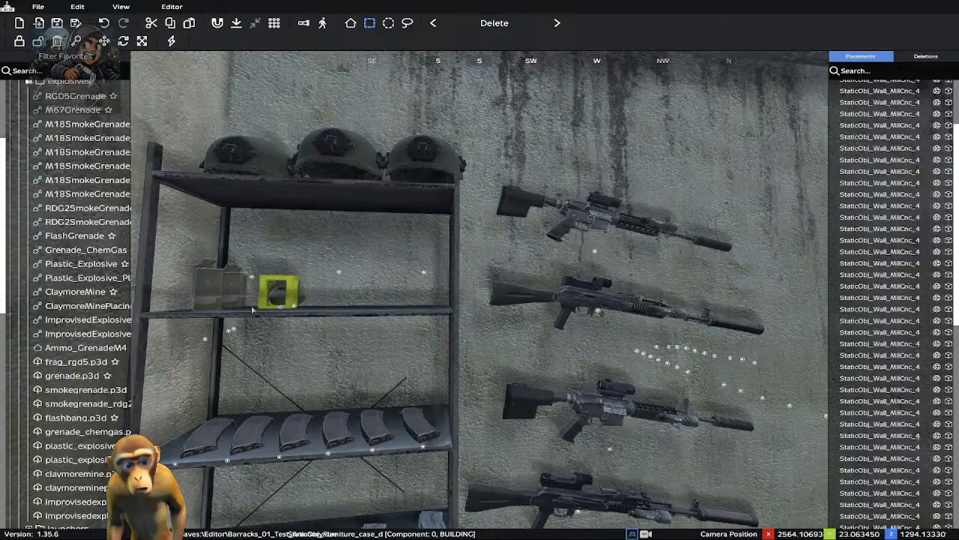
key(Left)
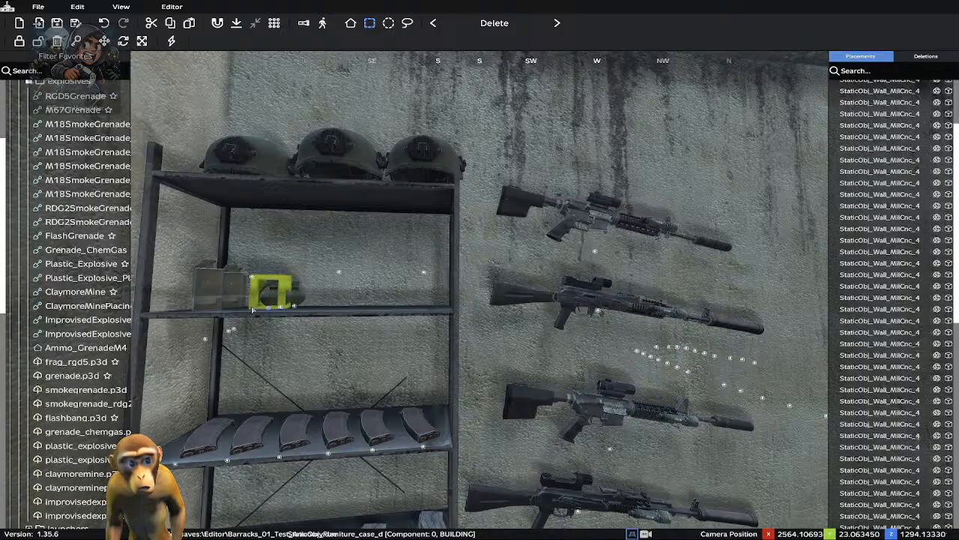
Duplicate the M67 grenade again and slide the third one tightly beside the other two on the smoke-grenade side
key(Left)
key(Right)
key(Left)
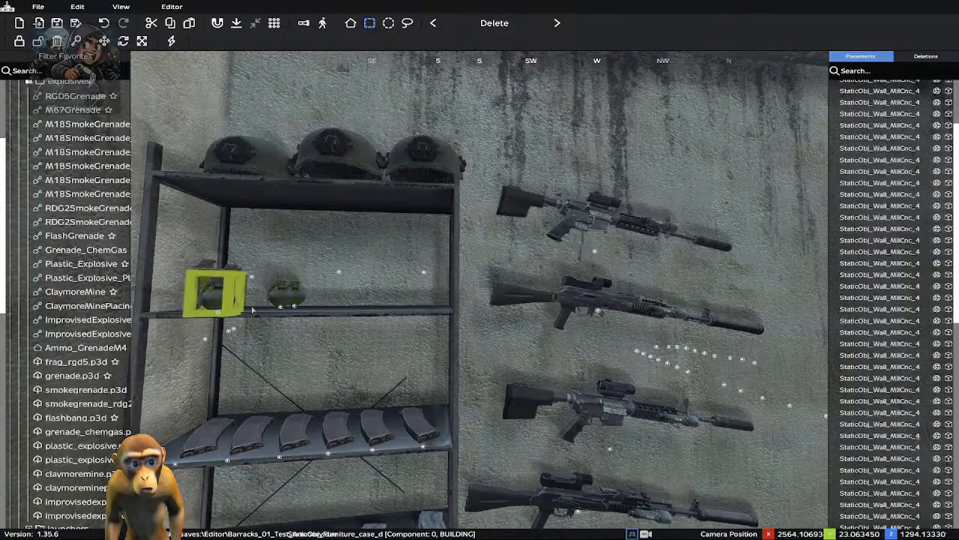
key(Right)
key(Right)
key(Left)
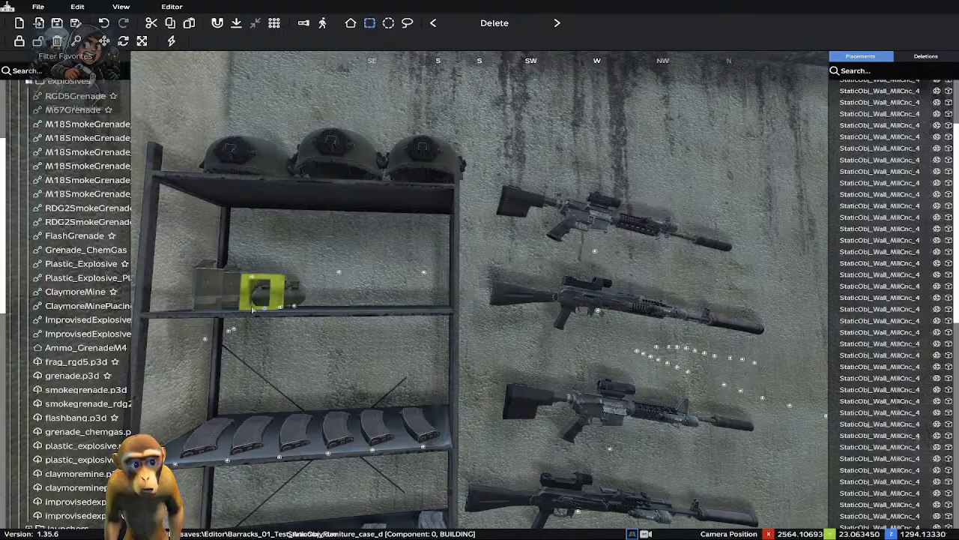
click(380, 252)
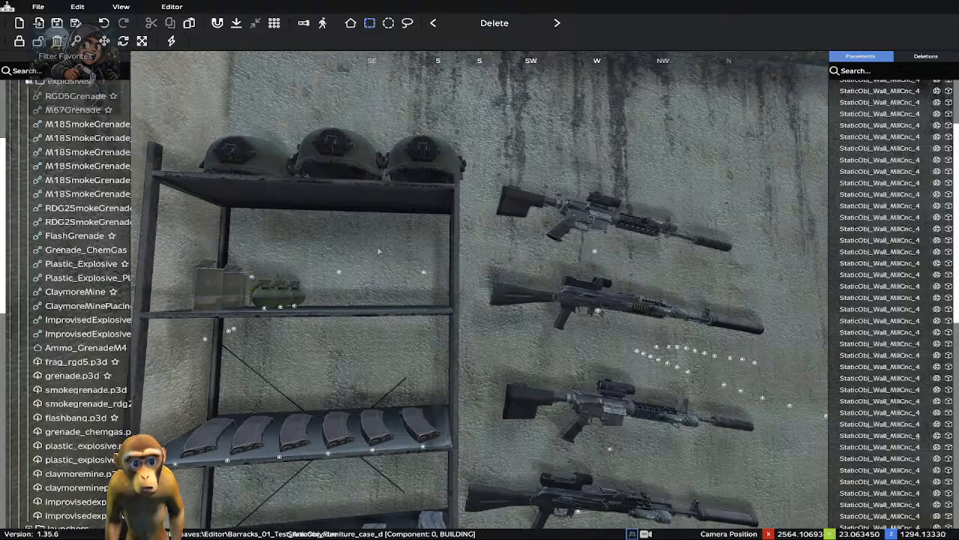
Place a FlashGrenade on the upper storage shelf next to the M67 grenades
right_drag(364, 252, 371, 350)
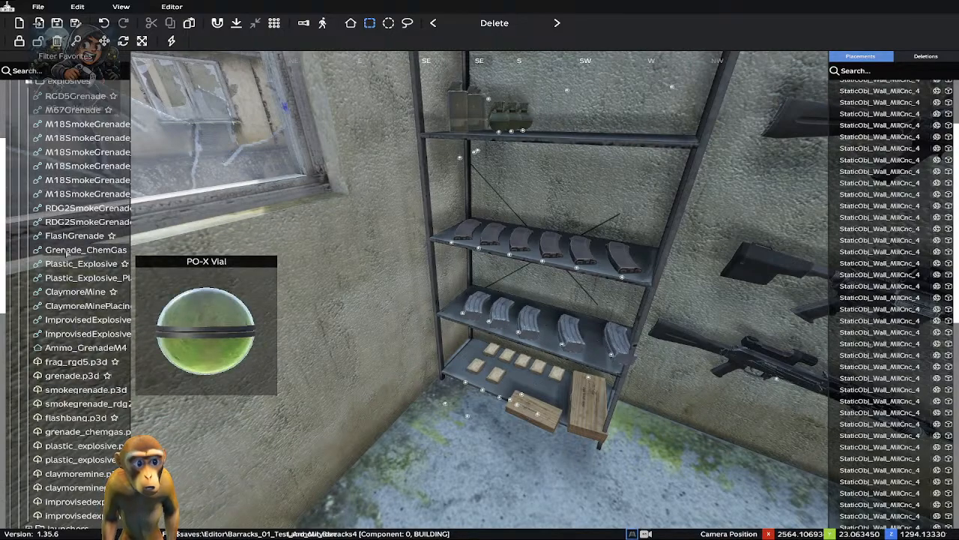
click(67, 237)
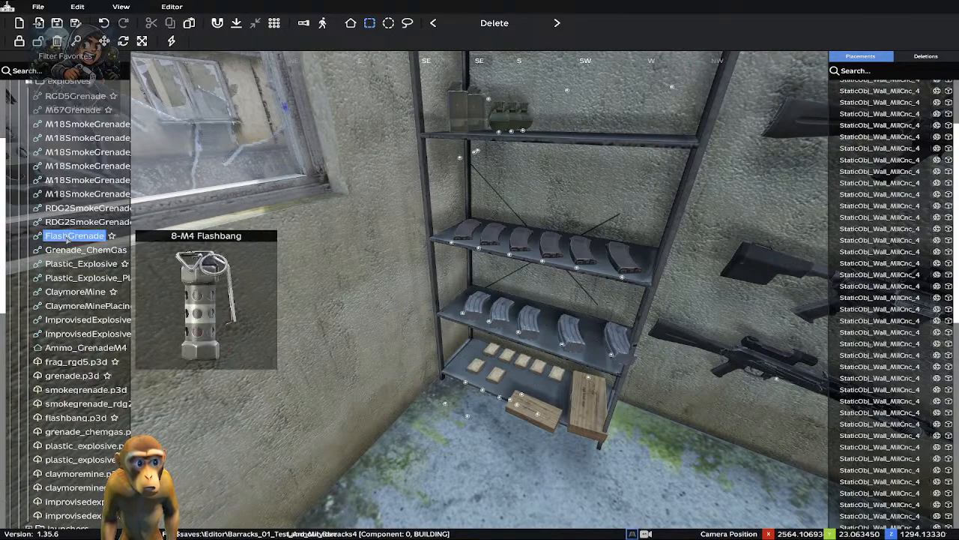
click(545, 164)
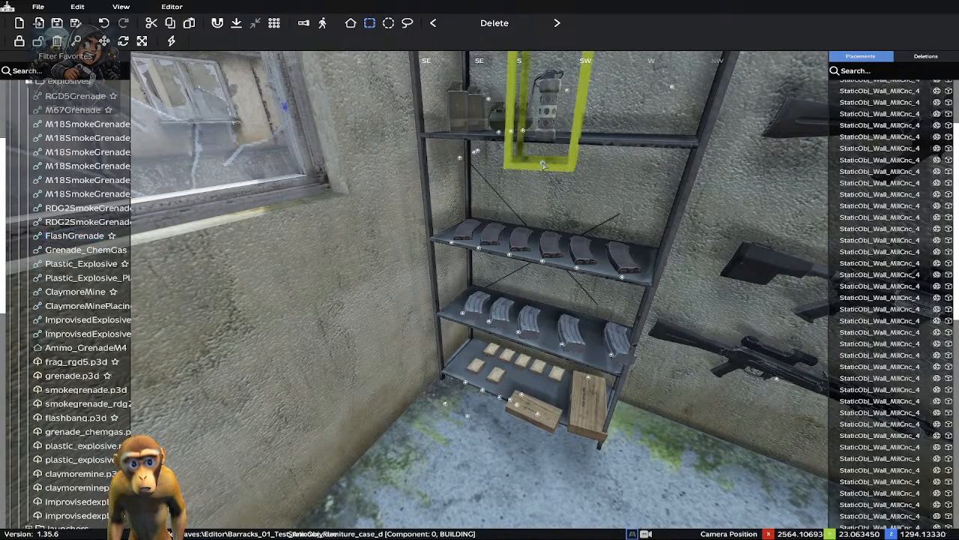
drag(543, 164, 545, 165)
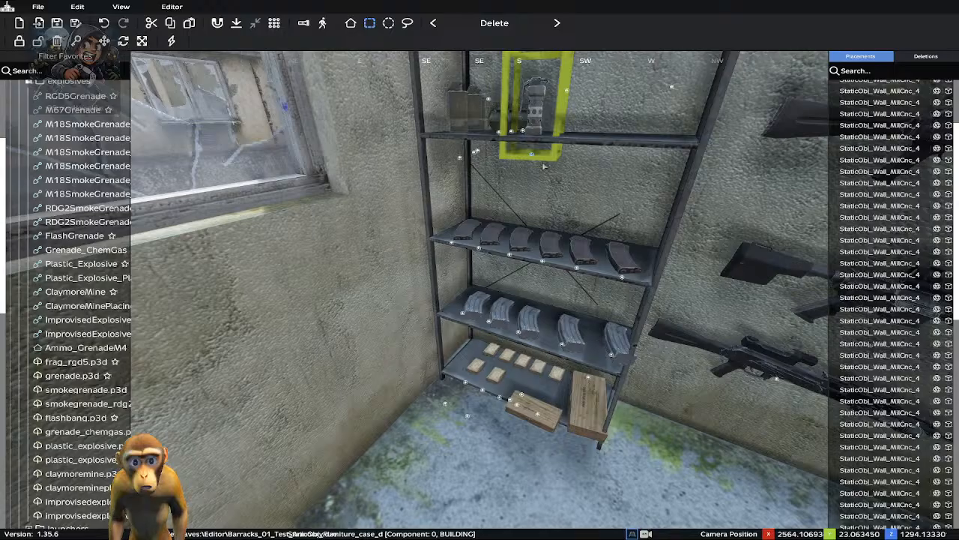
Slide the flashbang along the shelf until it stands a short gap away from the M67 grenades
right_drag(544, 166, 576, 142)
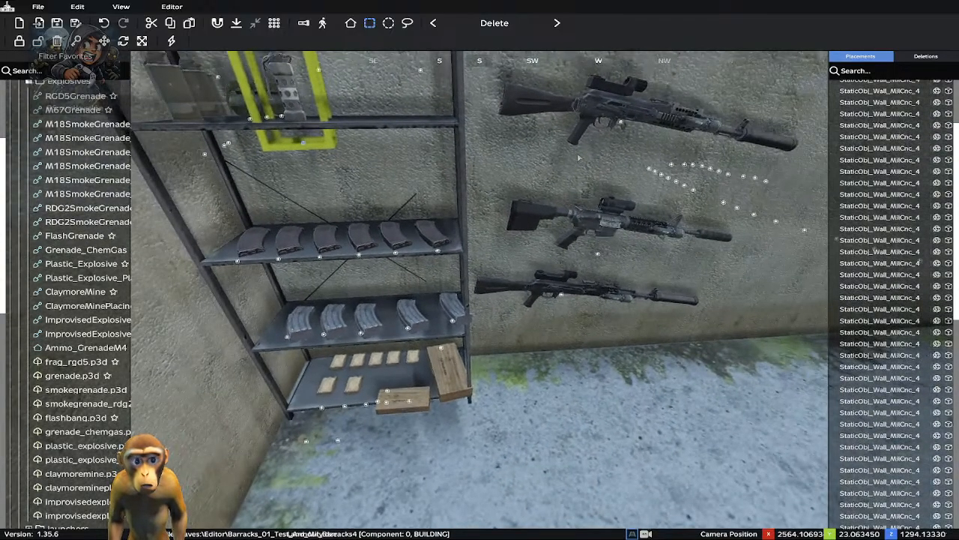
key(Right)
key(Left)
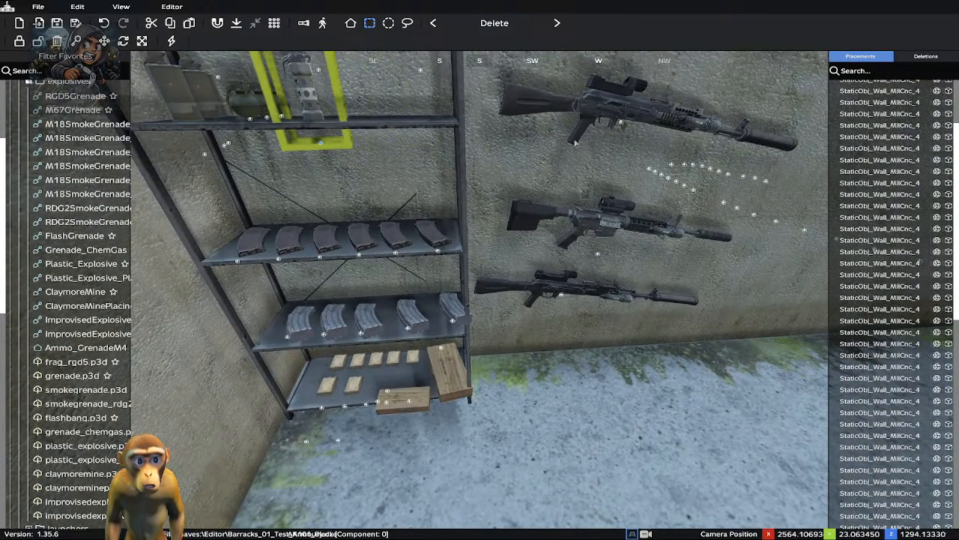
key(Right)
key(Left)
key(Right)
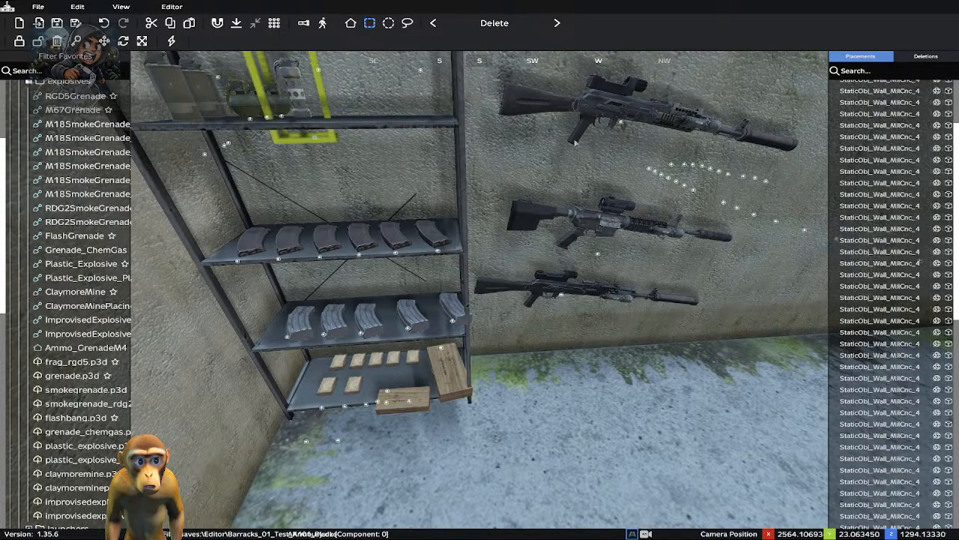
key(Right)
key(Right)
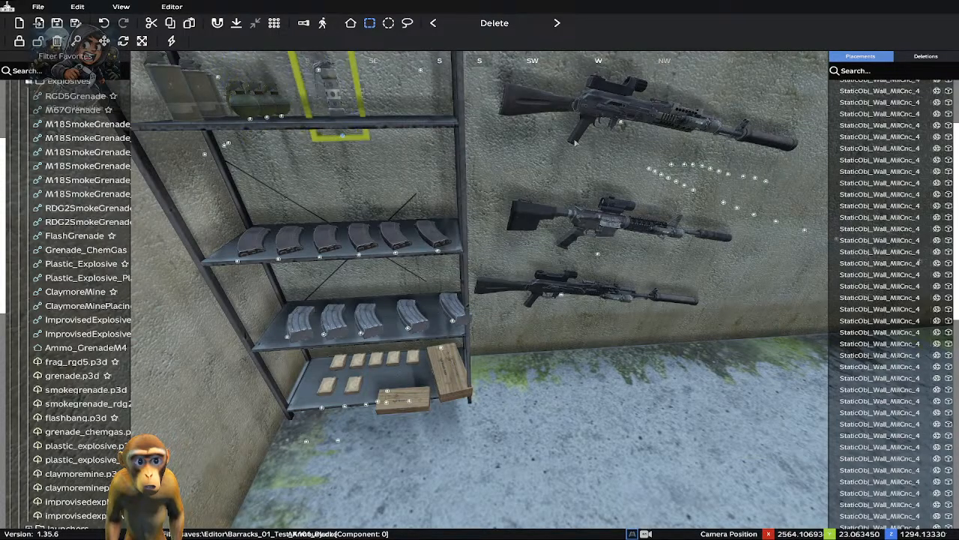
key(Left)
key(Right)
key(Right)
key(Right)
Adjust the flashbang's depth on the shelf so it stands toward the back
key(Down)
key(Down)
key(Down)
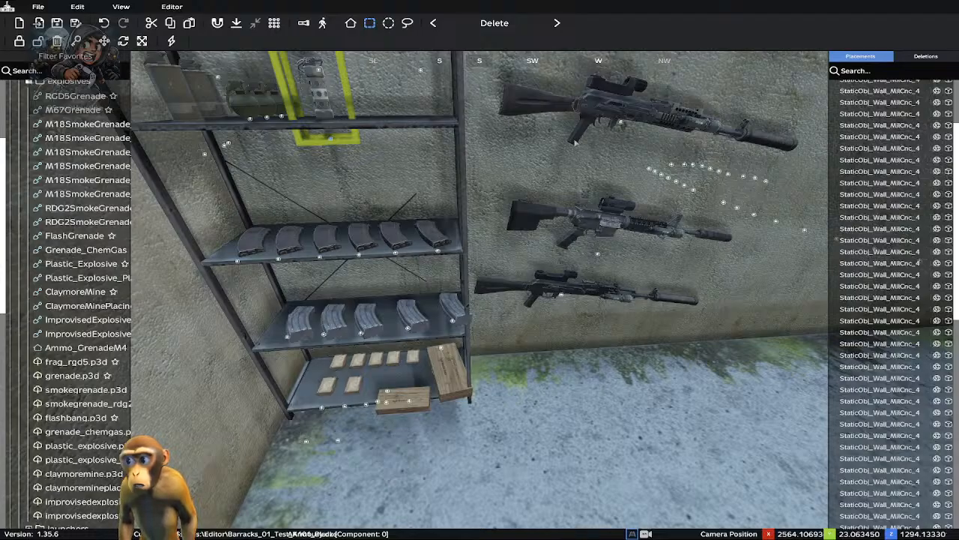
key(Up)
key(Up)
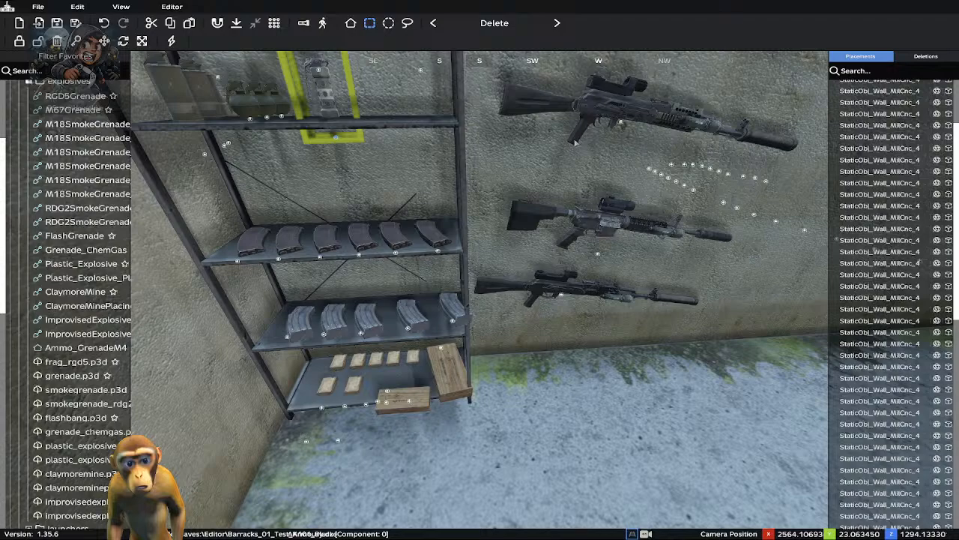
Duplicate the flashbang and bring the copy forward to stand near the shelf's front edge
key(Down)
key(Down)
key(Down)
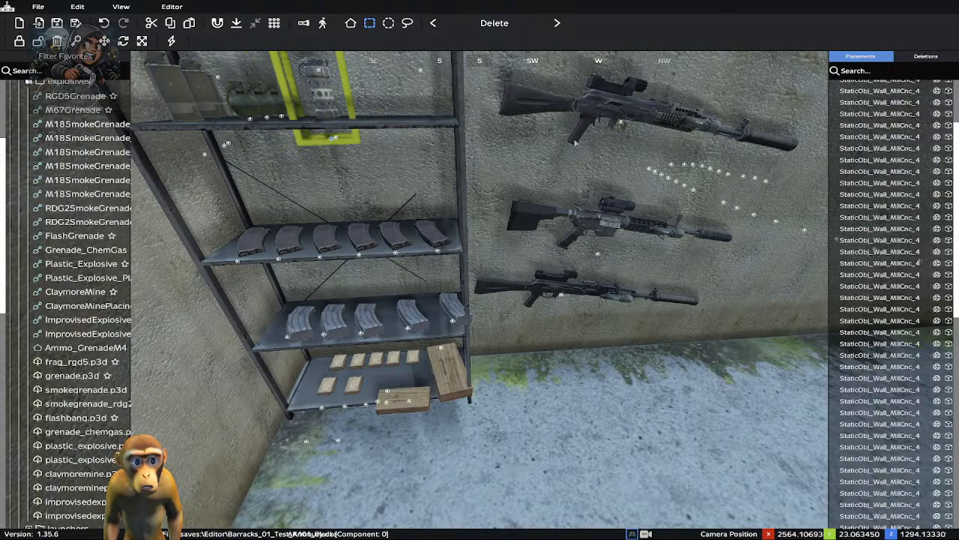
key(Down)
key(Up)
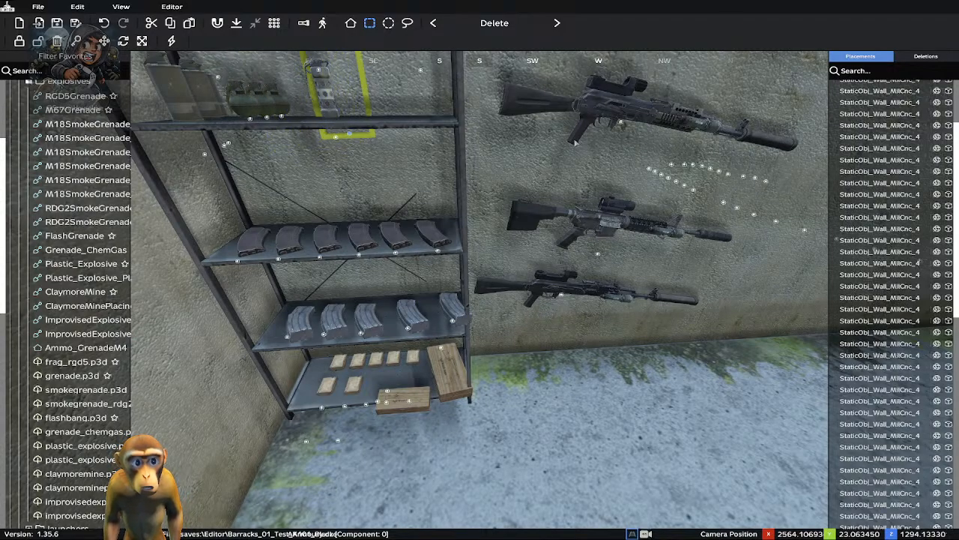
key(Up)
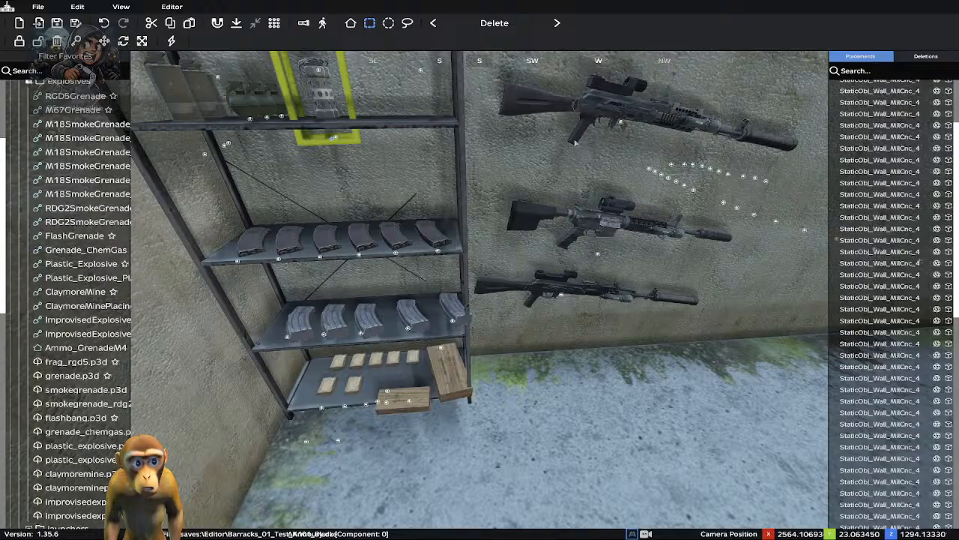
key(Down)
key(Up)
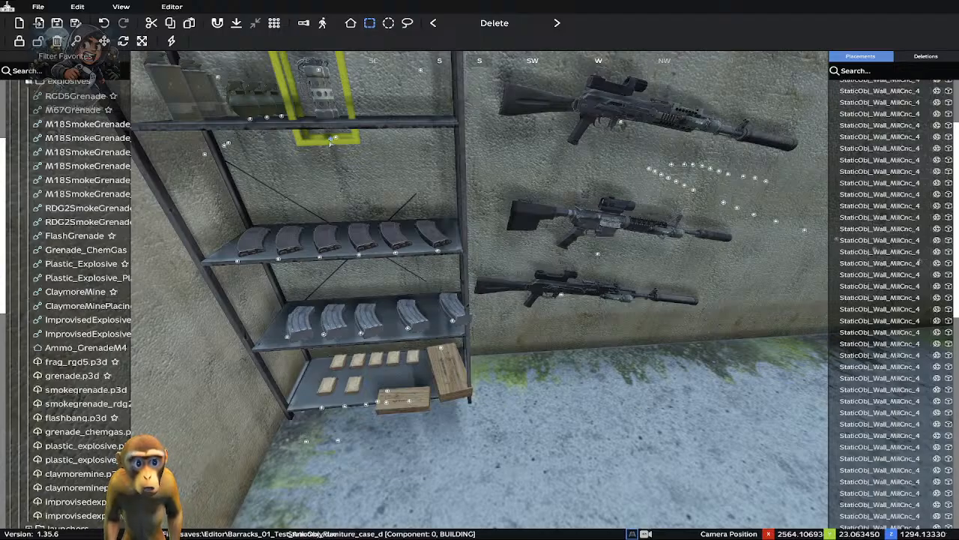
drag(330, 141, 318, 151)
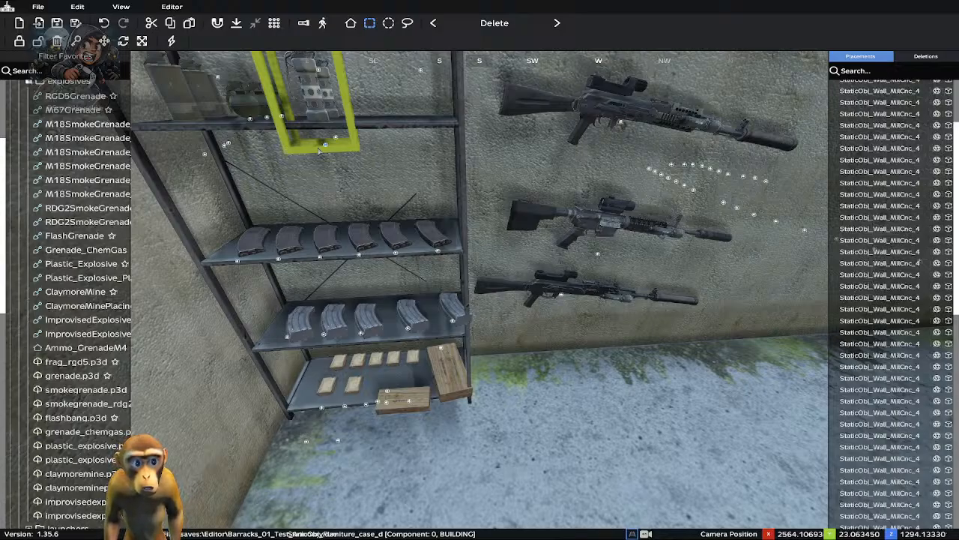
Add a third flashbang copy and set it apart from the other two, toward the rifle side of the shelf
key(ctrl+z)
key(ctrl+z)
key(ctrl+z)
key(ctrl+z)
key(ctrl+z)
key(ctrl+z)
key(ctrl+z)
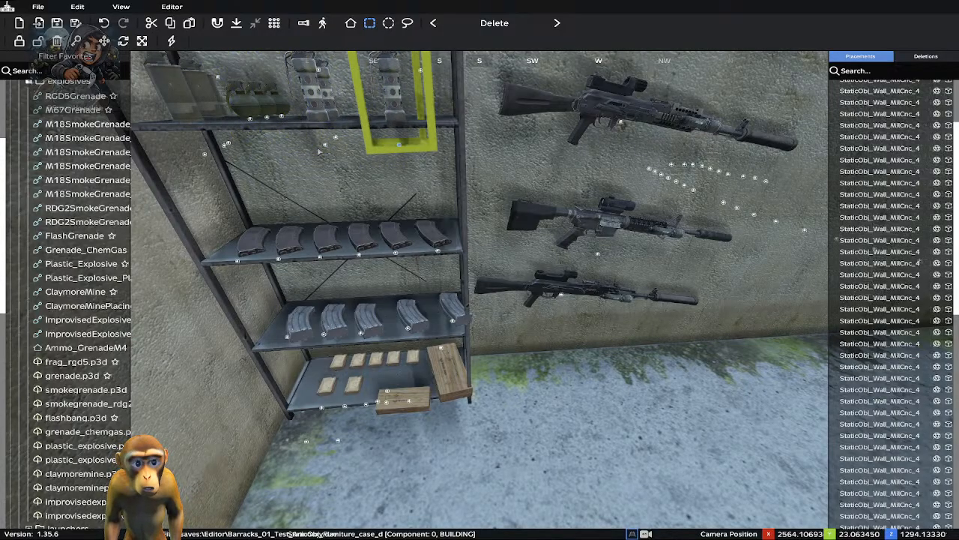
key(ctrl+z)
key(ctrl+z)
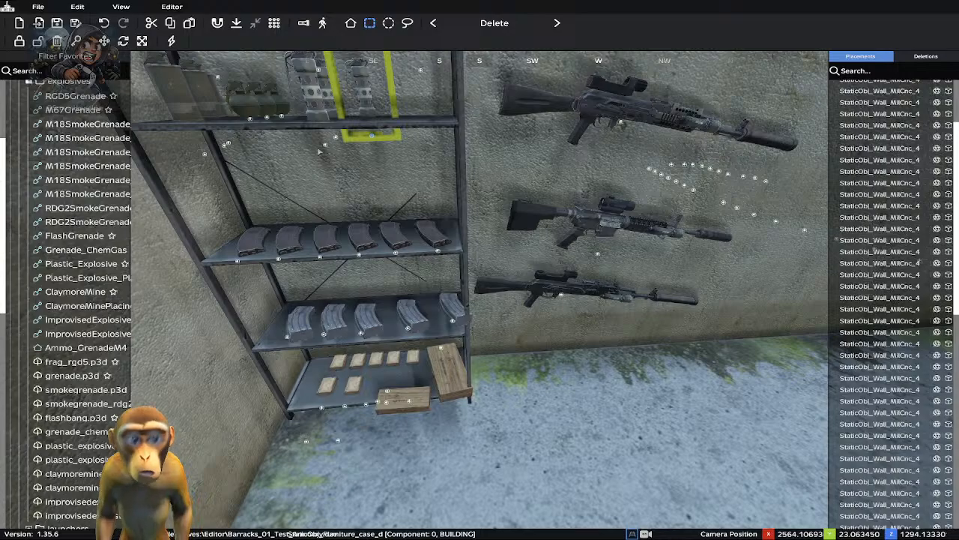
Move the third flashbang between the other two to complete a front-to-back row
key(q)
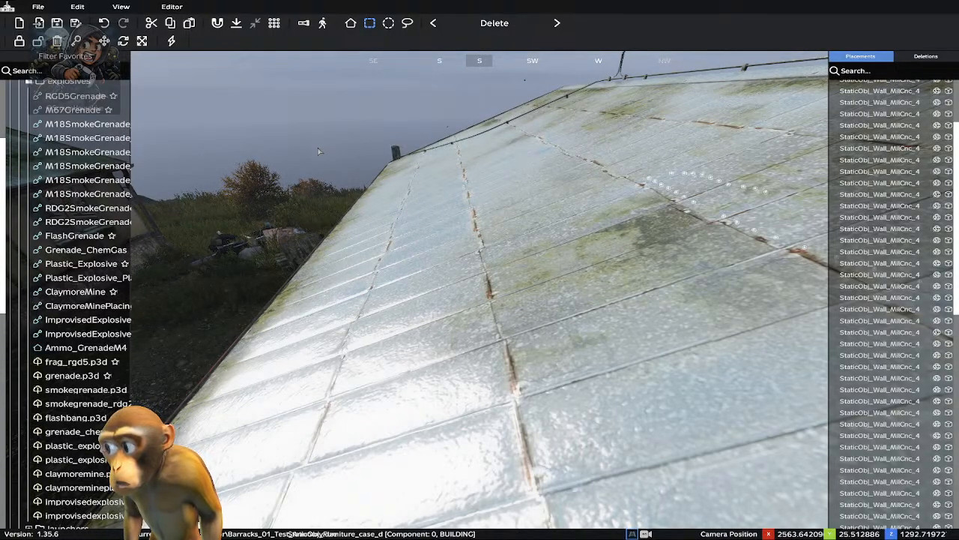
key(z)
key(z)
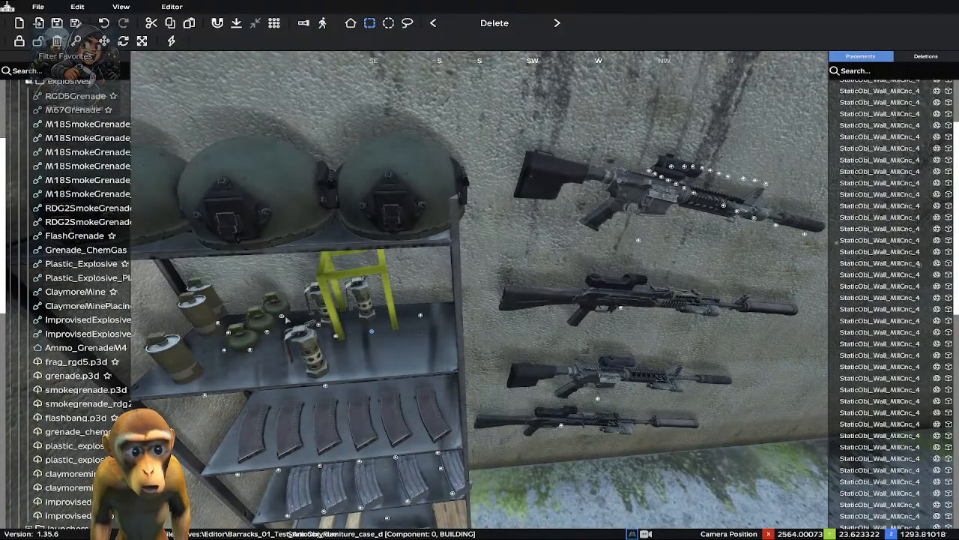
drag(376, 336, 312, 407)
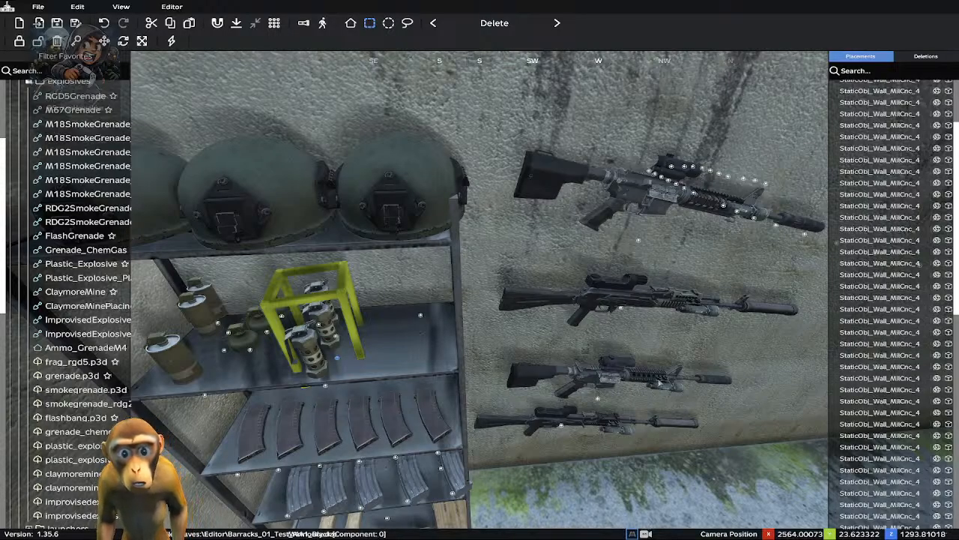
click(560, 466)
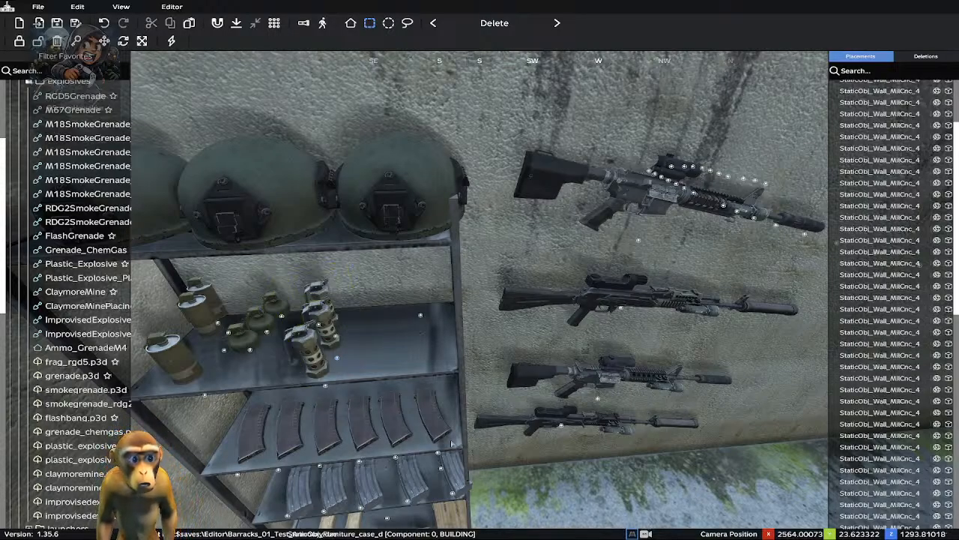
Move the M67 grenade nearest the front slightly closer to the shelf's front edge
click(250, 351)
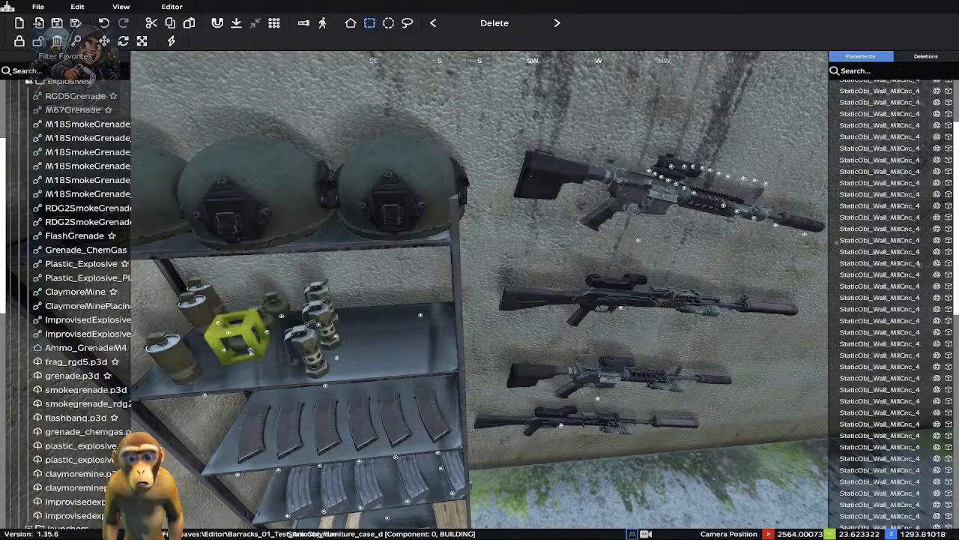
mouse_move(250, 351)
mouse_down()
mouse_move(274, 349)
mouse_move(232, 363)
mouse_move(251, 354)
mouse_move(270, 300)
mouse_move(247, 359)
mouse_up()
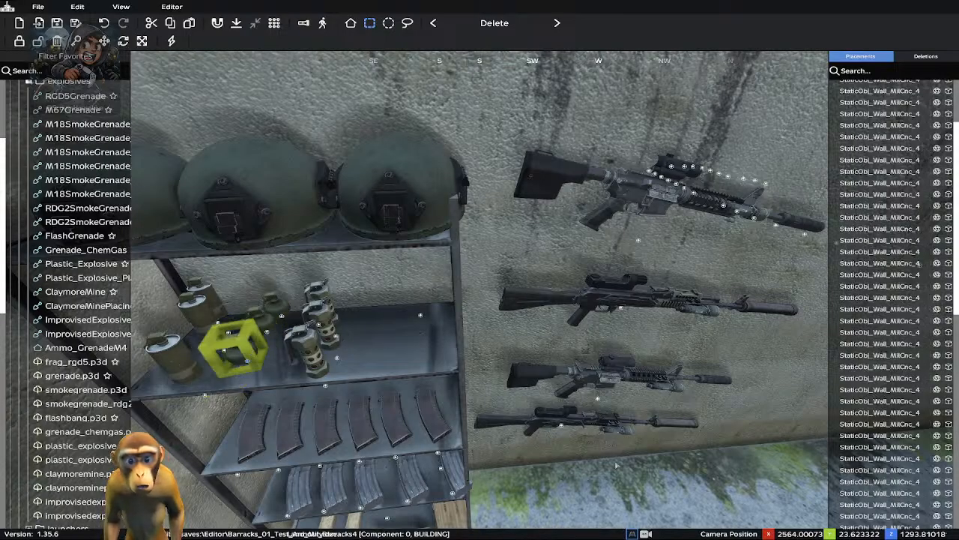
click(300, 285)
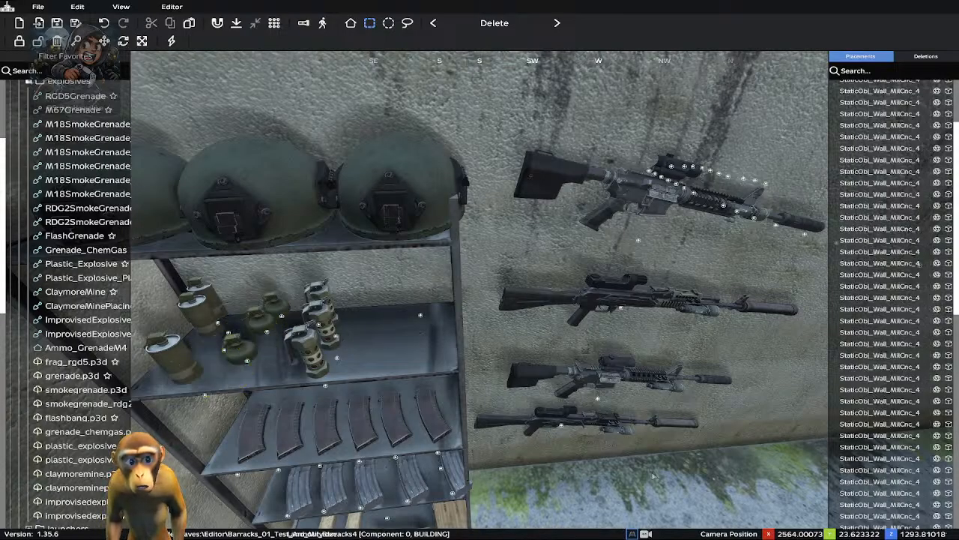
Shift the middle and rear M67 grenades slightly toward the smoke grenades to straighten their row
click(269, 335)
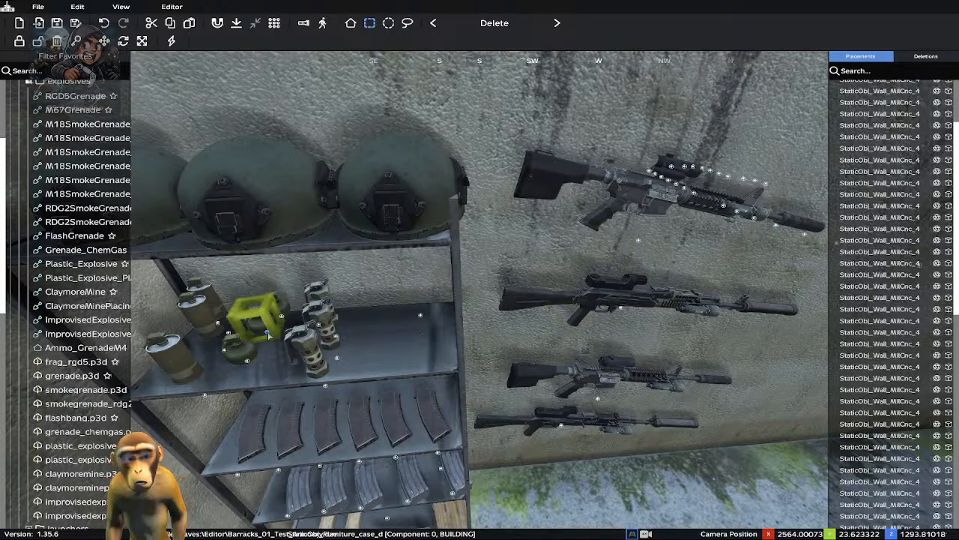
key(Left)
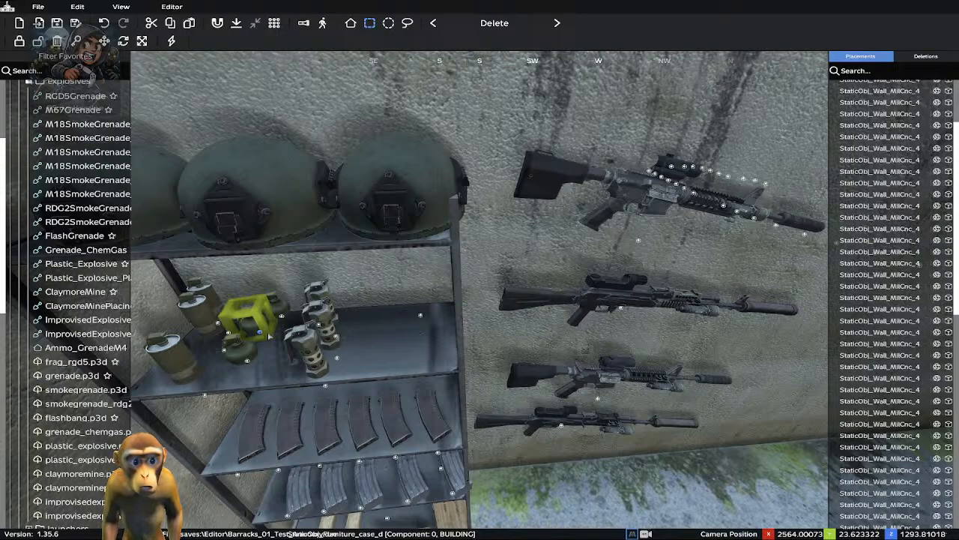
drag(269, 335, 285, 318)
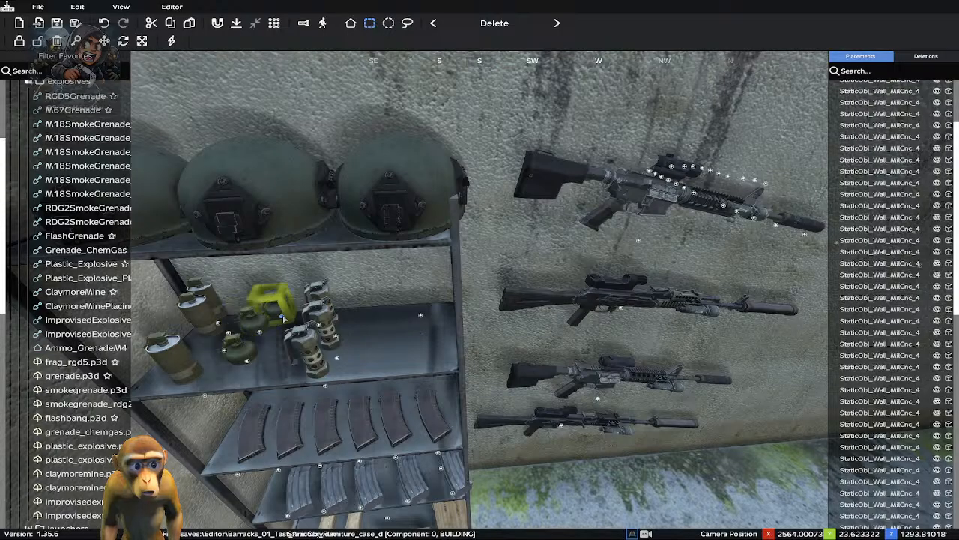
key(Left)
key(Left)
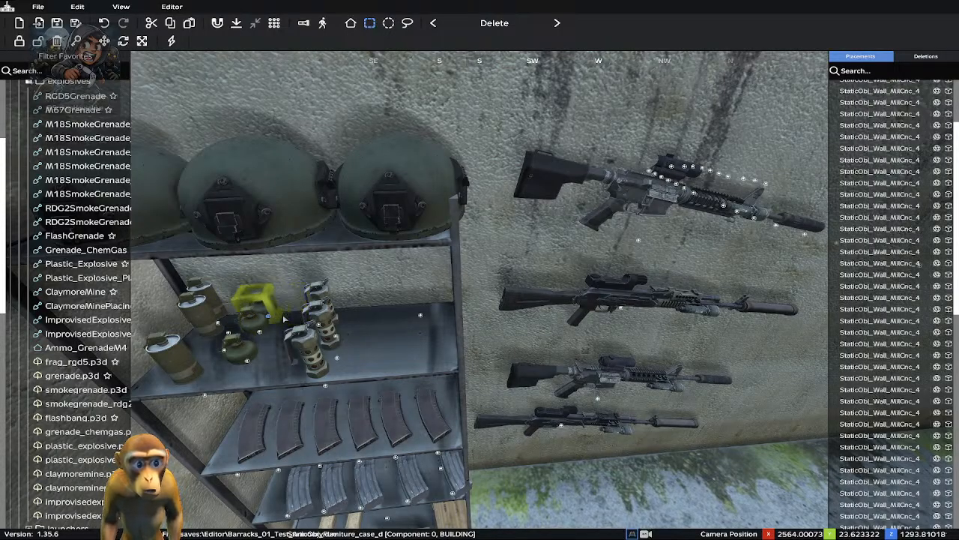
Move the front M67 grenade closer to the shelf's front edge and toward the smoke grenades, keeping it seated on the shelf surface
click(248, 363)
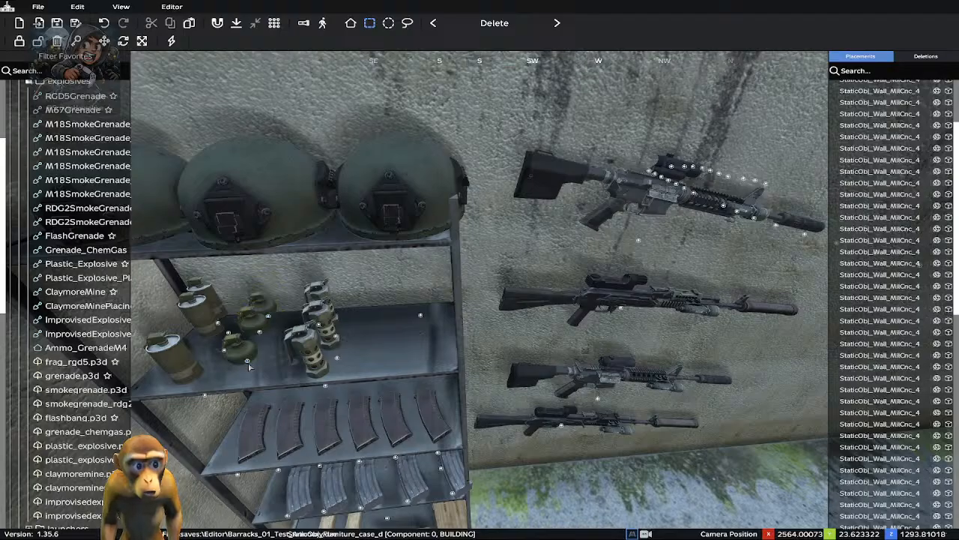
key(Left)
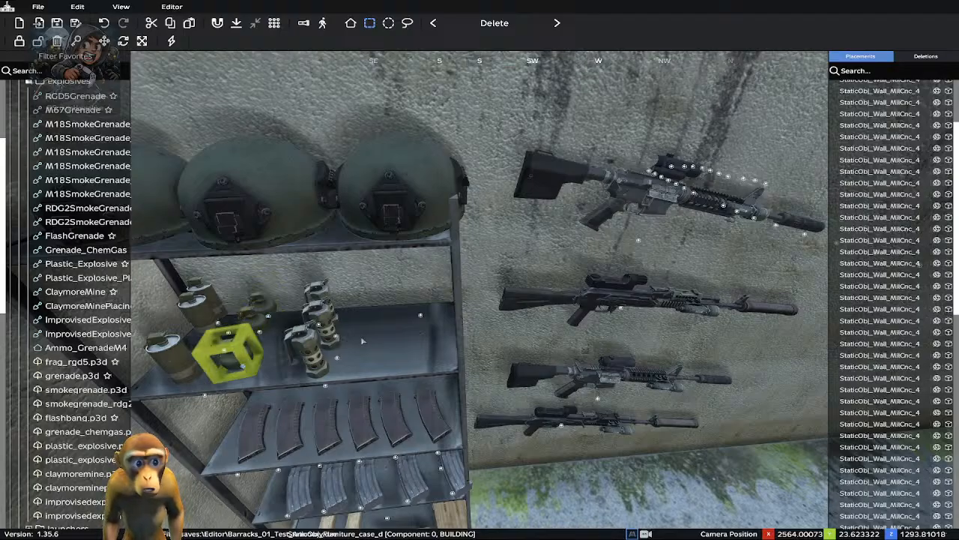
key(Down)
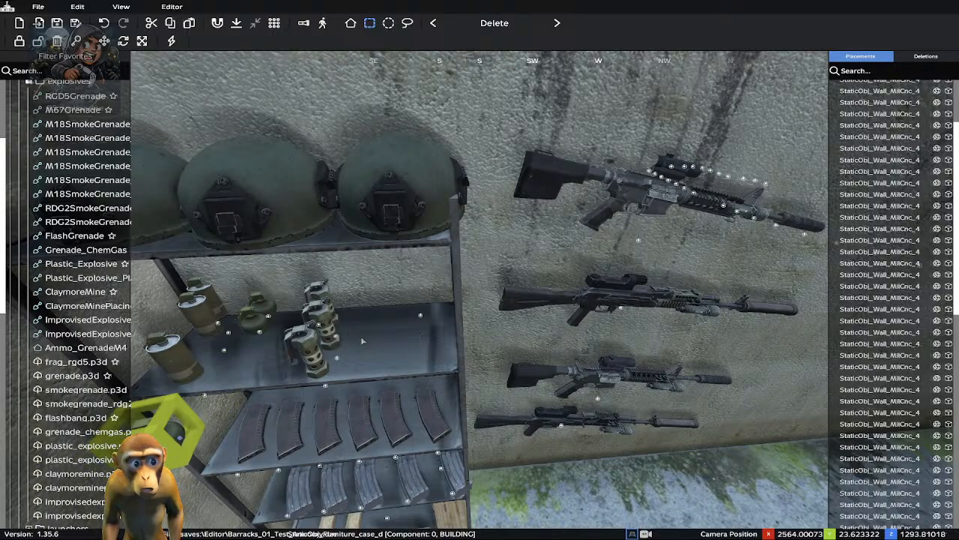
key(Up)
key(Up)
key(Down)
key(Down)
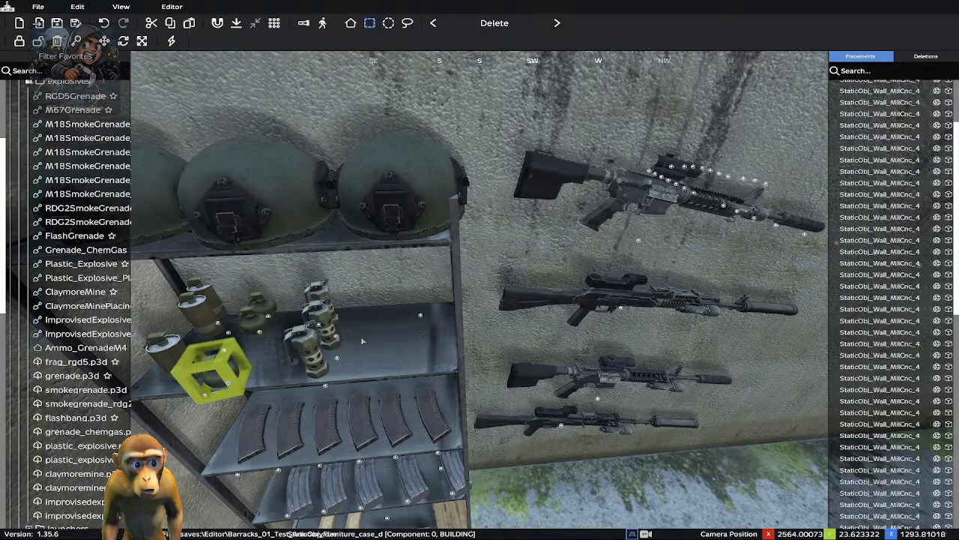
key(Up)
key(Down)
key(Down)
key(Up)
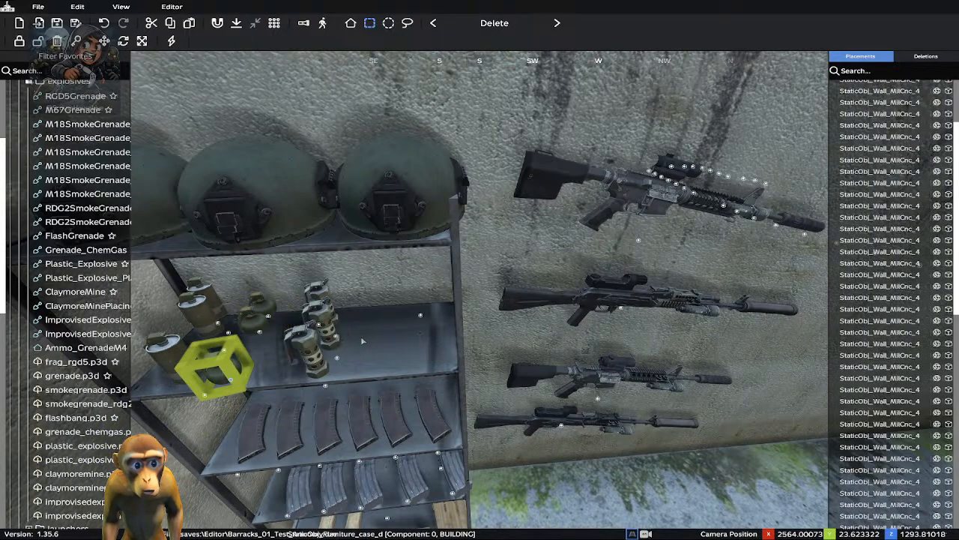
key(Up)
key(Down)
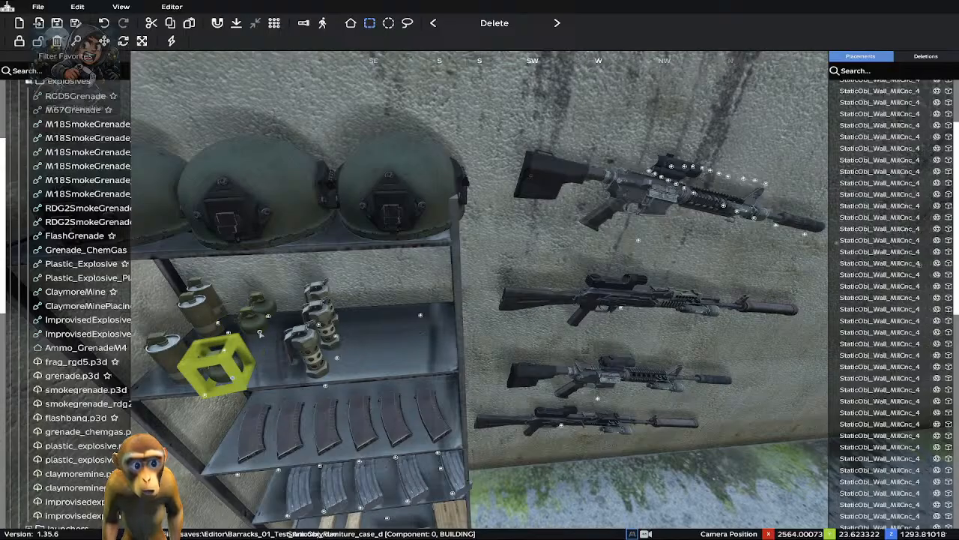
Move the middle and rear M67 grenades toward the smoke grenades so they line up closely behind the front one
key(Up)
key(Down)
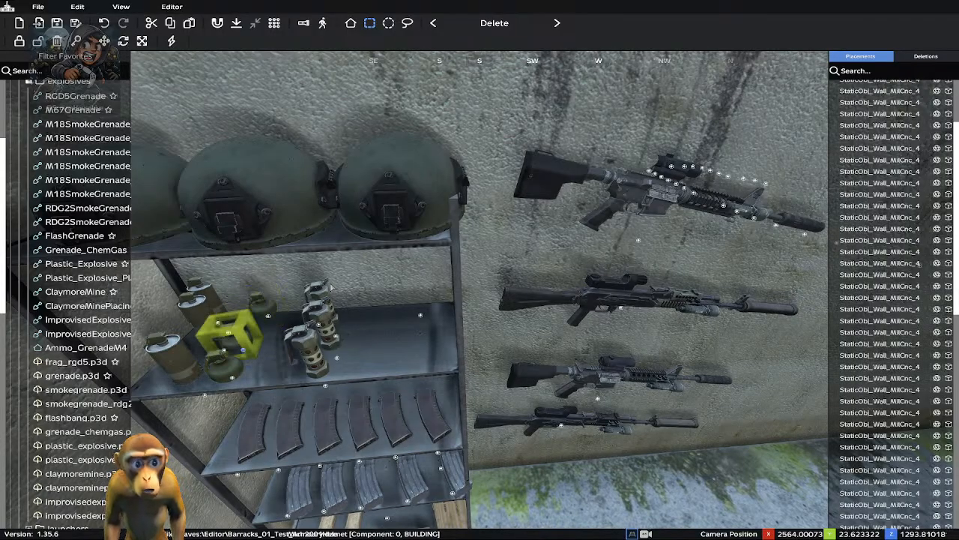
key(Up)
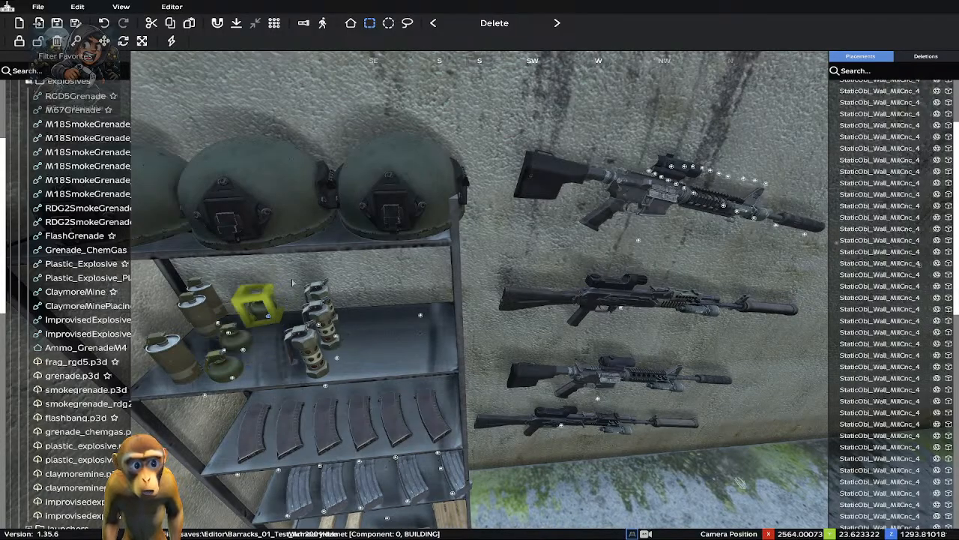
key(Down)
key(Up)
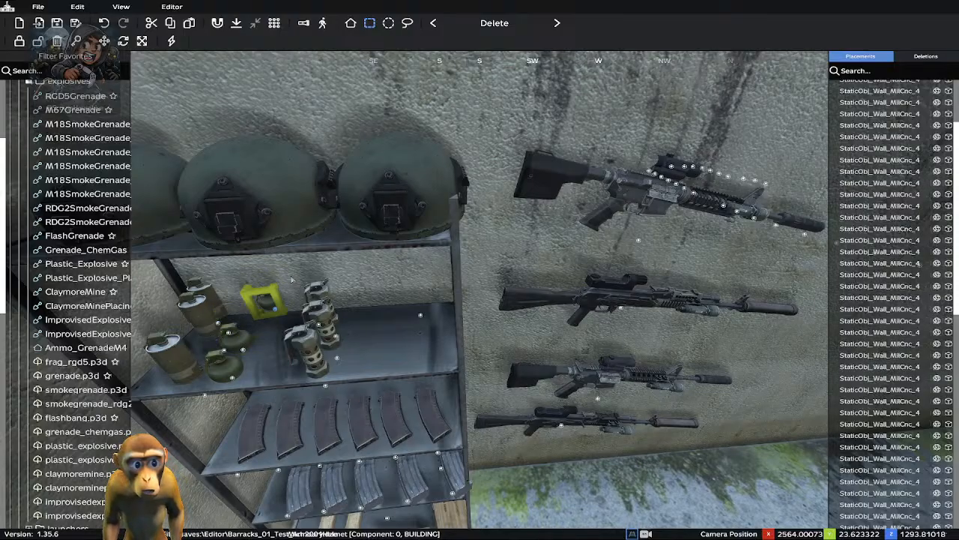
key(Down)
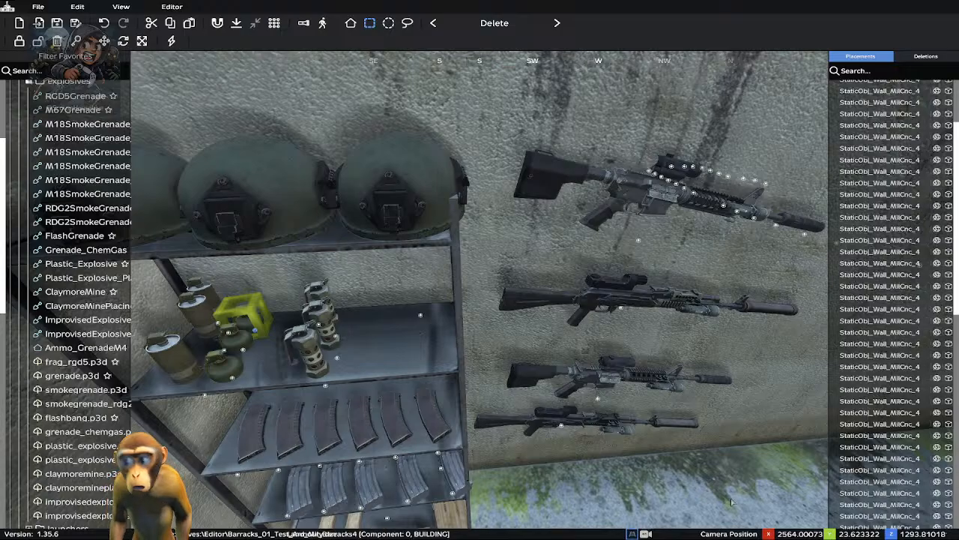
click(706, 493)
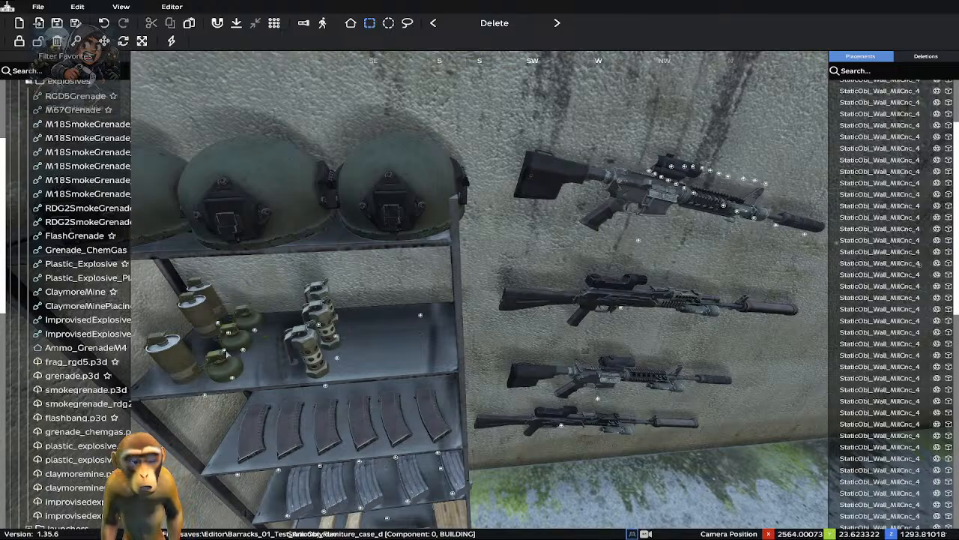
Reposition the third helmet from the rifle side on the top shelf
click(218, 326)
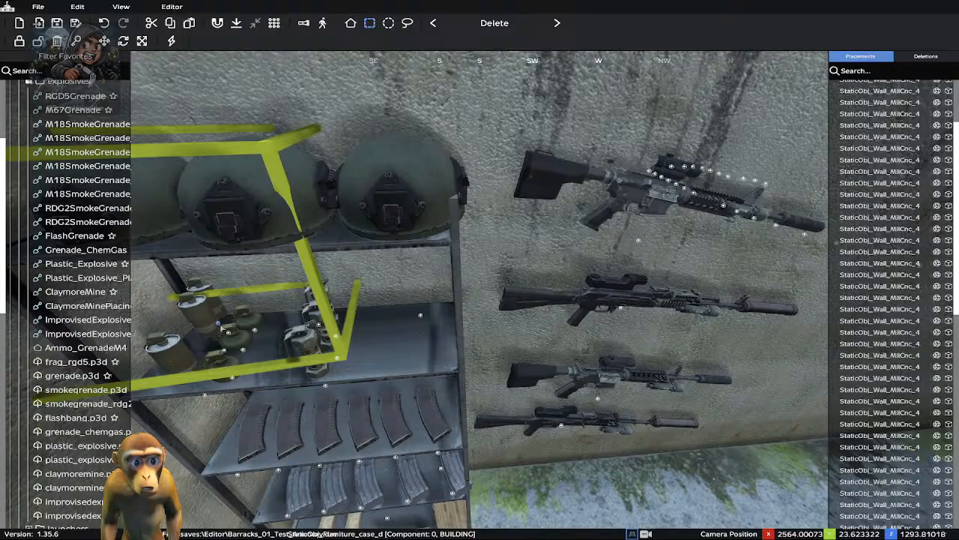
click(209, 357)
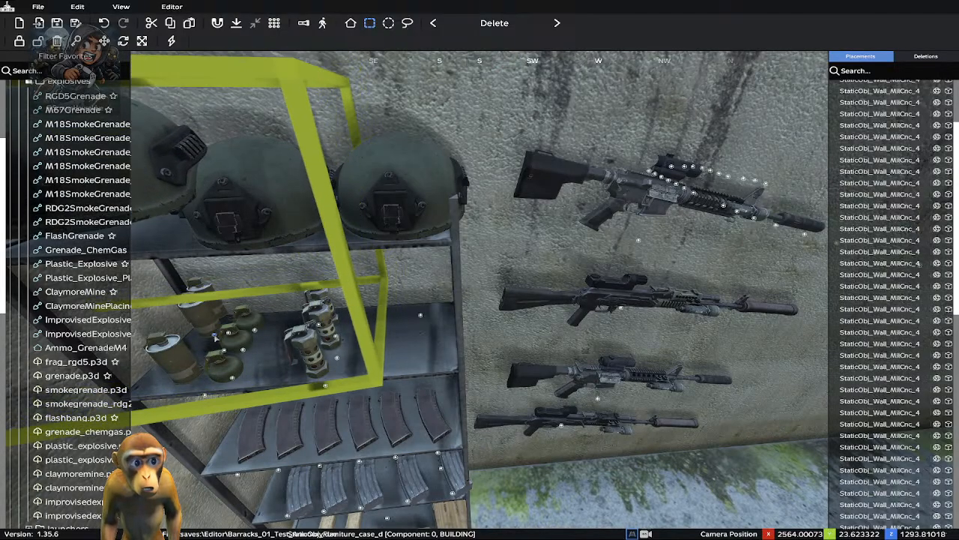
click(201, 360)
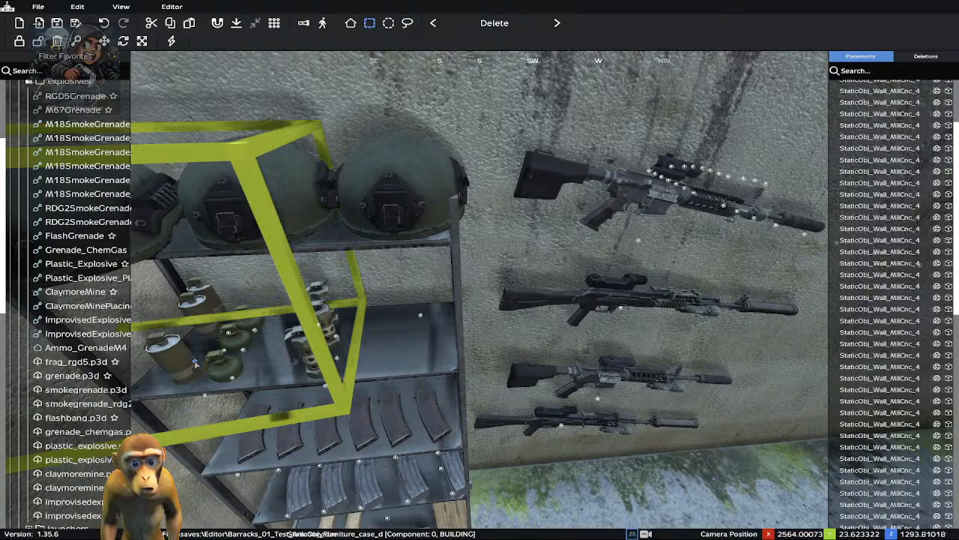
Adjust the position of the front flashbang beside the grenades on the shelf, undo the last move and deselect it
key(Up)
key(Up)
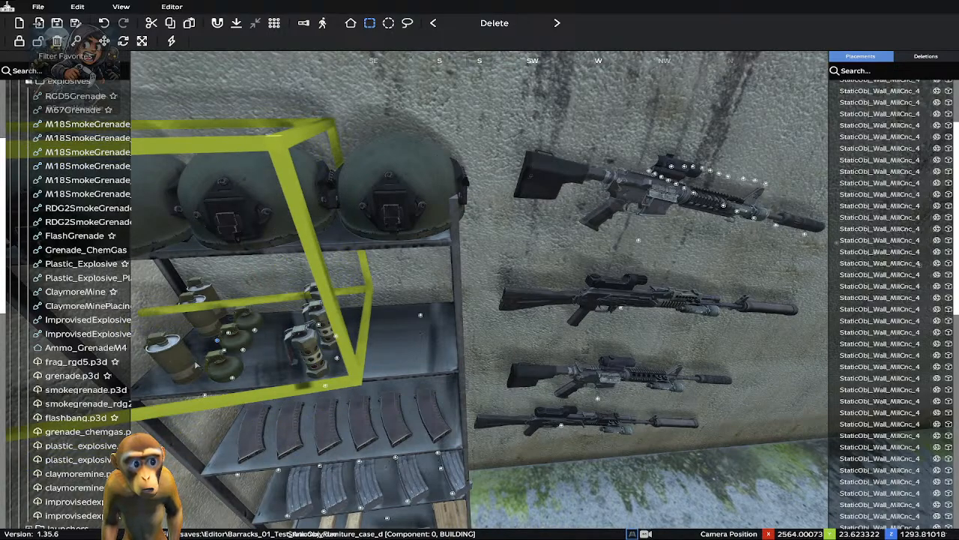
click(197, 364)
click(197, 364)
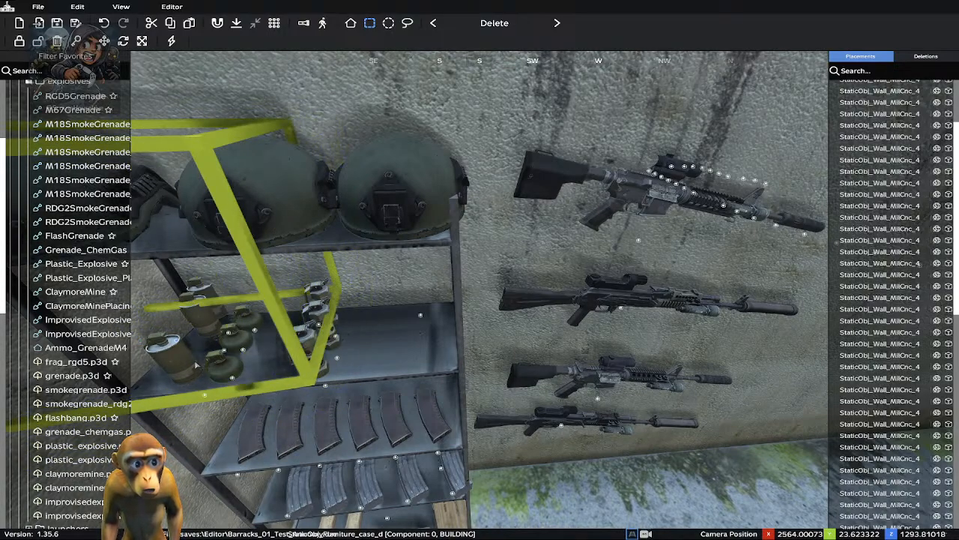
right_drag(480, 329, 241, 283)
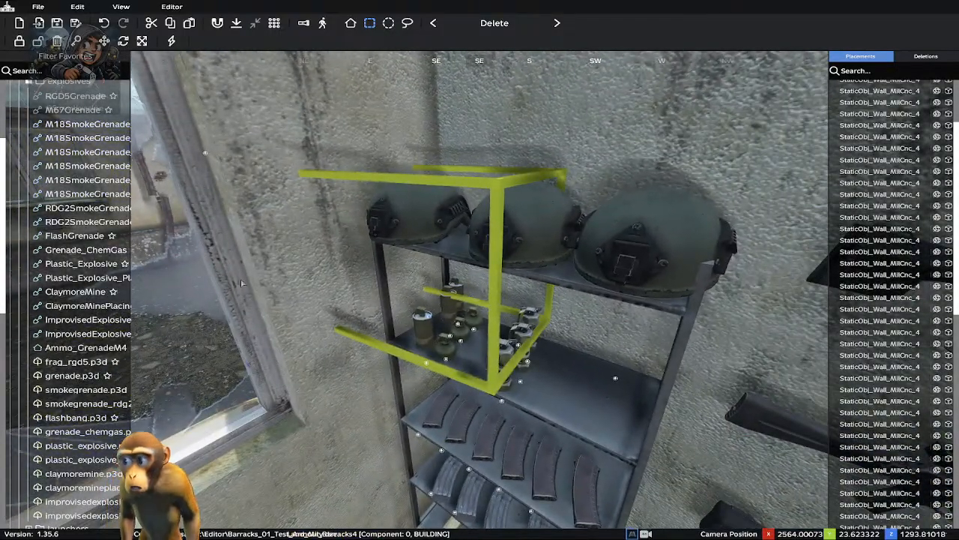
key(ctrl+z)
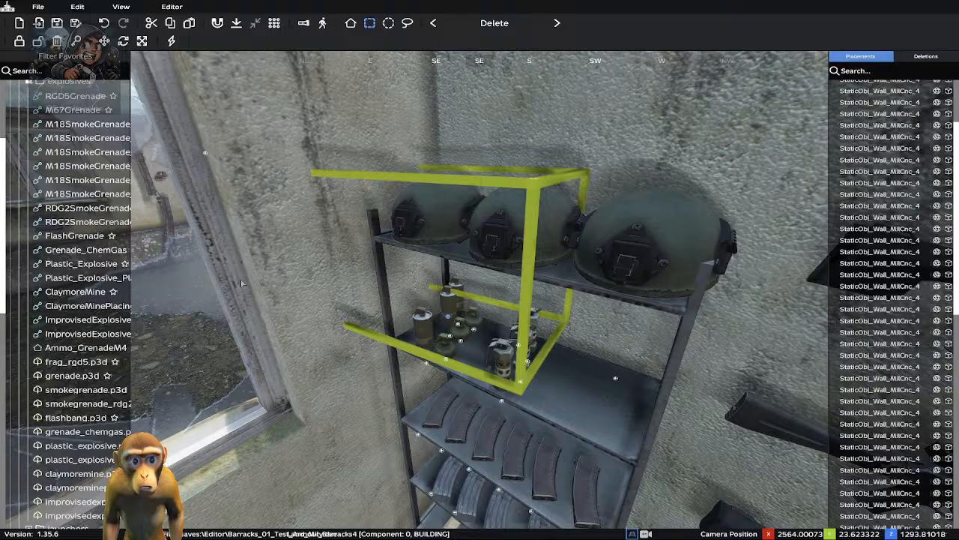
click(595, 331)
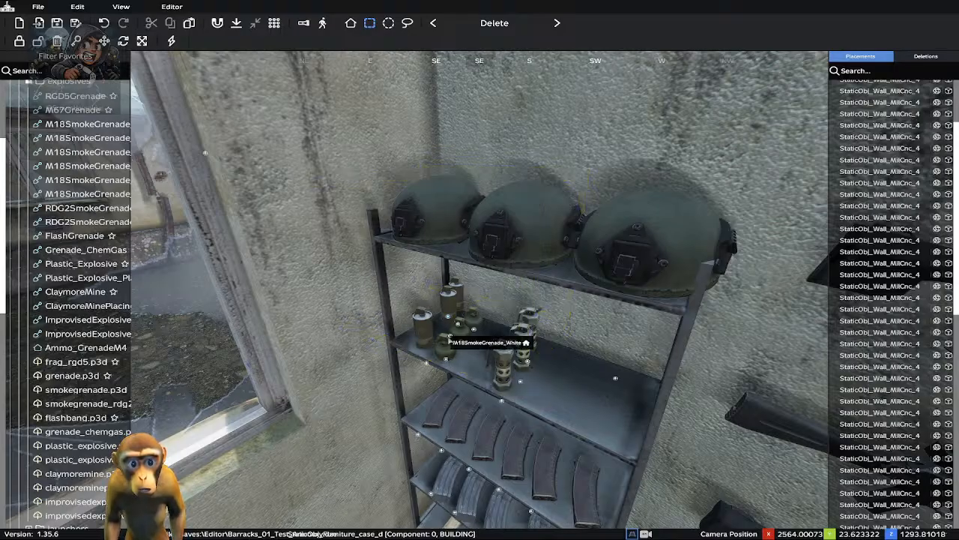
Move the M18SmokeGrenade_White forward on the shelf, between the other two smoke grenades, and deselect it
click(450, 342)
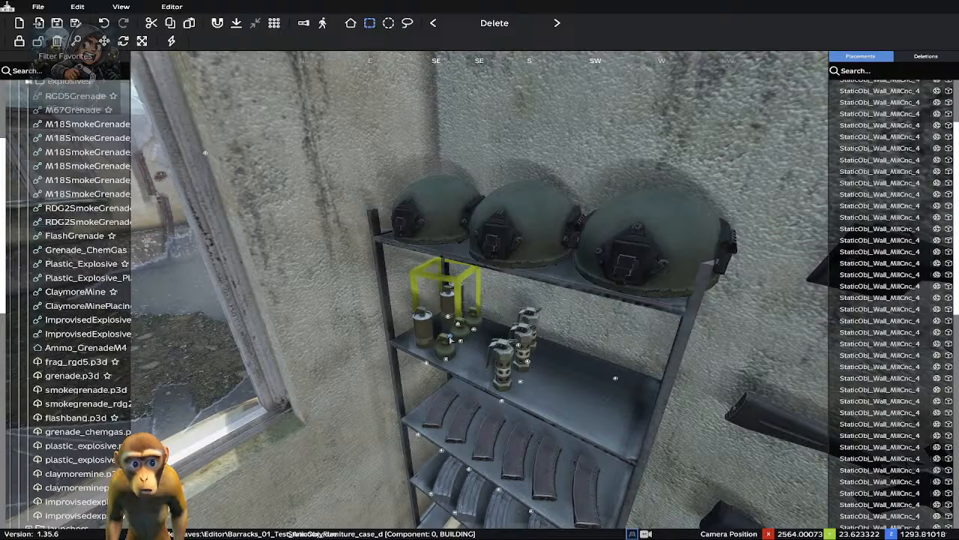
mouse_move(449, 339)
mouse_down()
mouse_move(416, 352)
mouse_move(477, 342)
mouse_move(440, 346)
mouse_up()
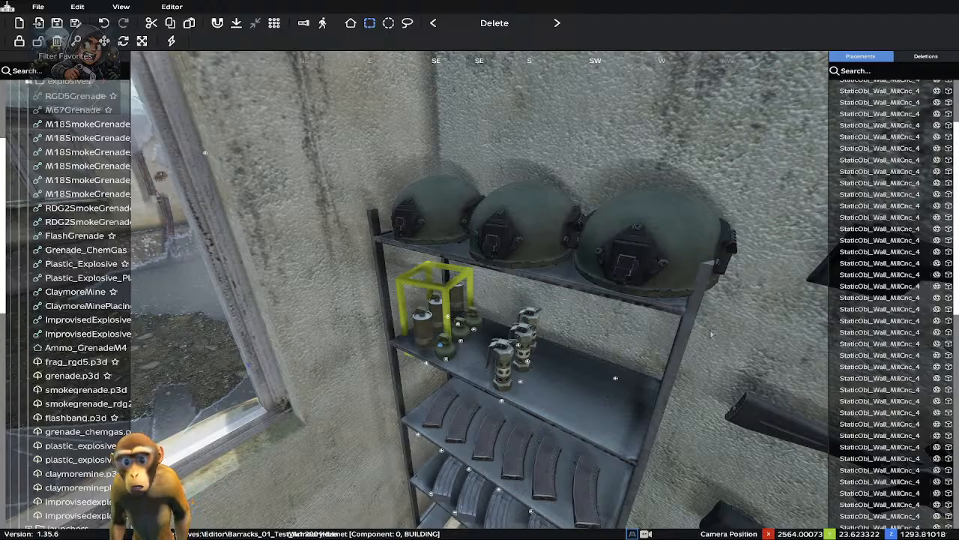
click(592, 332)
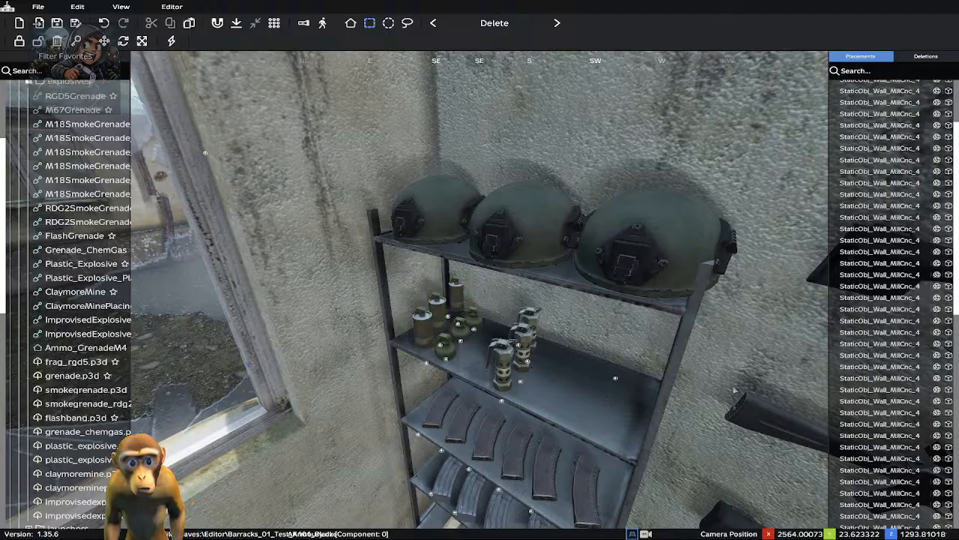
Examine the furnished armoury room with its stocked shelf, wall-mounted rifles and wooden cabinets
right_drag(502, 358, 651, 375)
right_drag(471, 344, 596, 247)
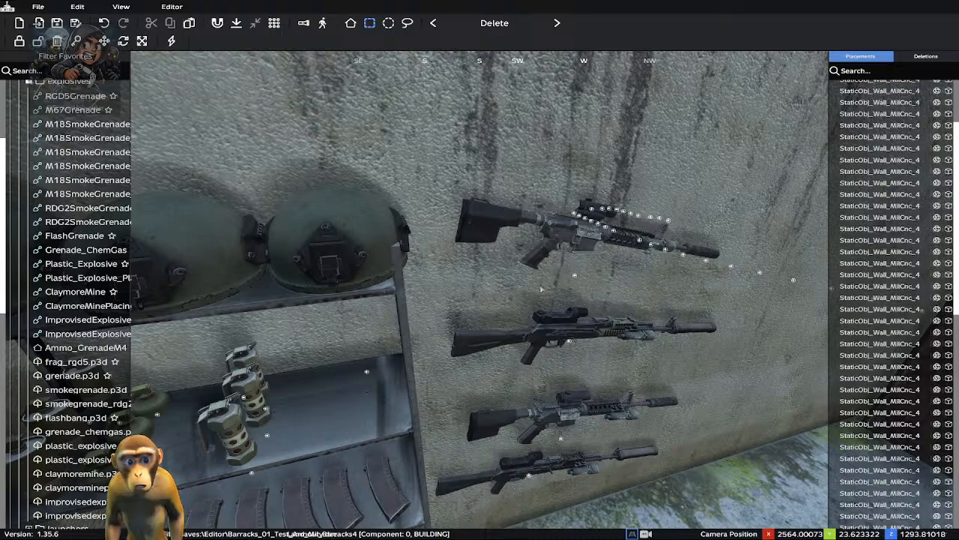
right_drag(587, 289, 452, 205)
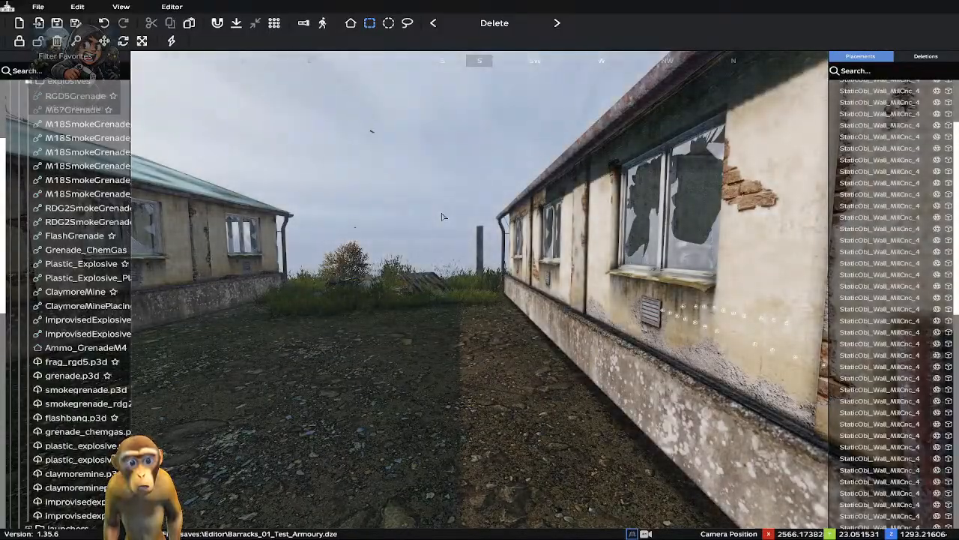
key(d)
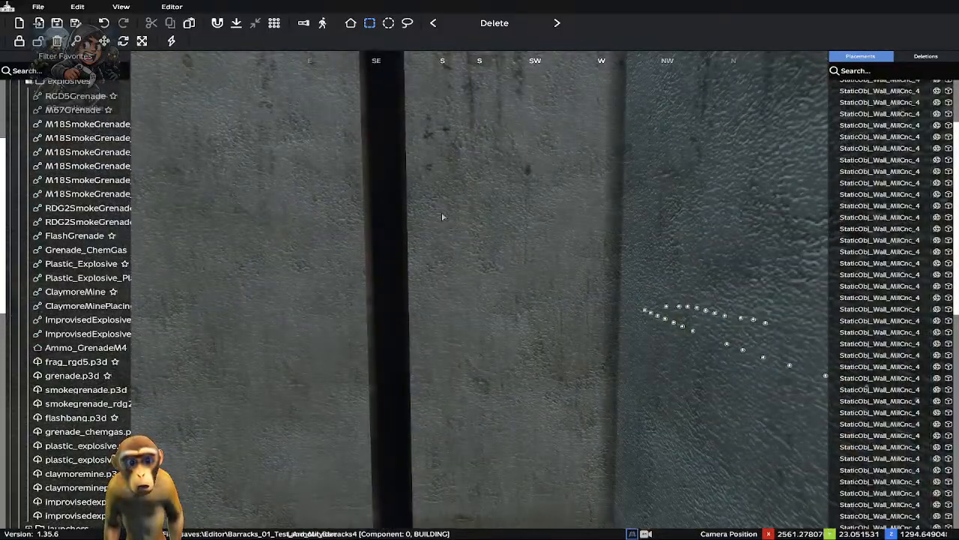
key(a)
key(d)
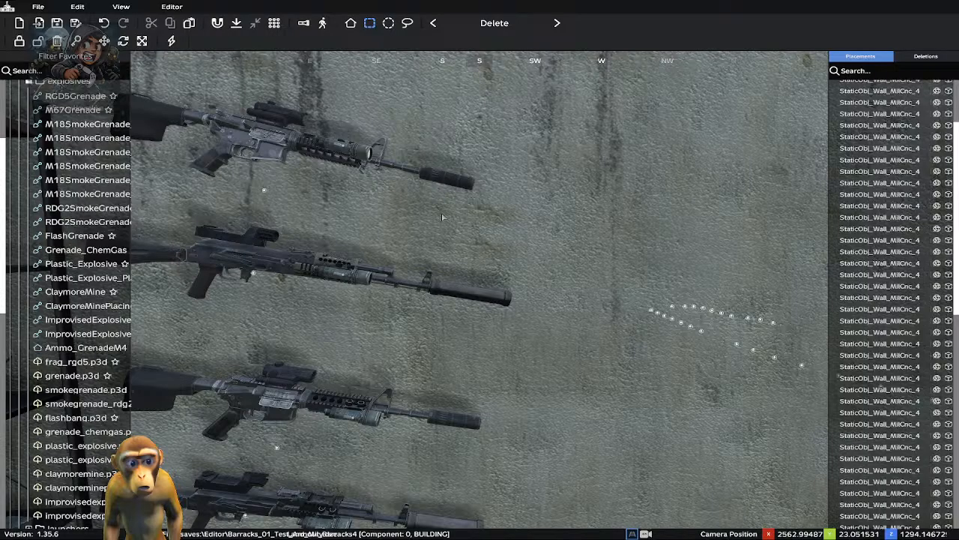
key(s)
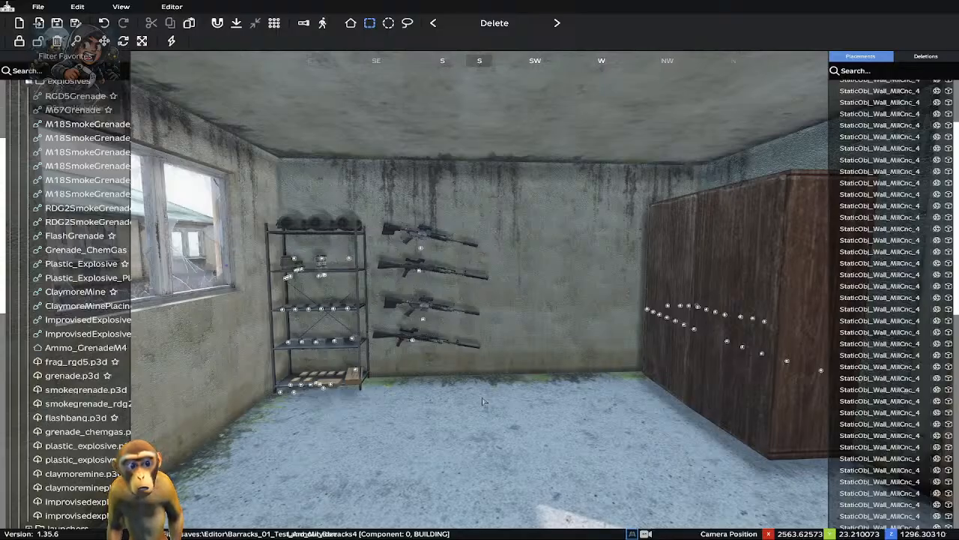
Leave the barracks and examine the island's waterfront quay and its wall line from the air
key(shift+q)
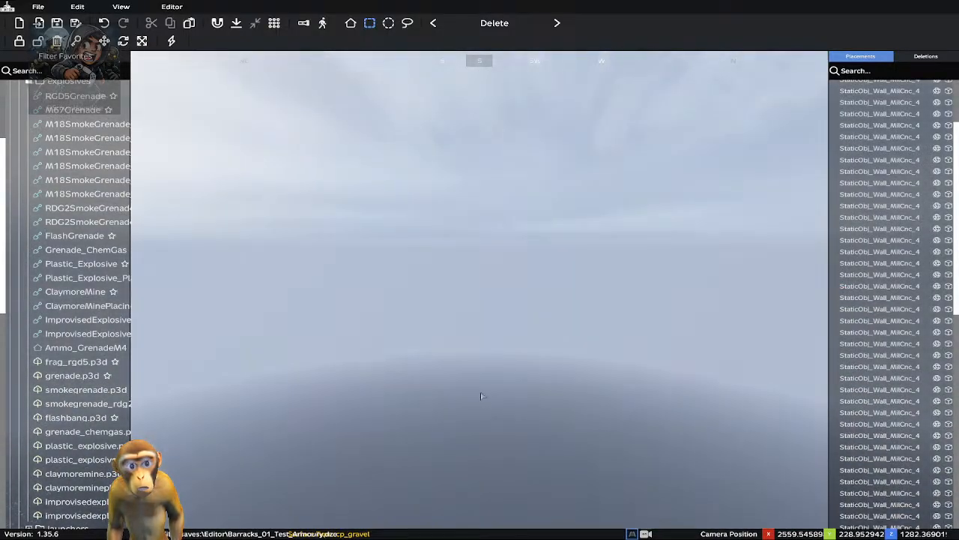
right_drag(482, 397, 495, 324)
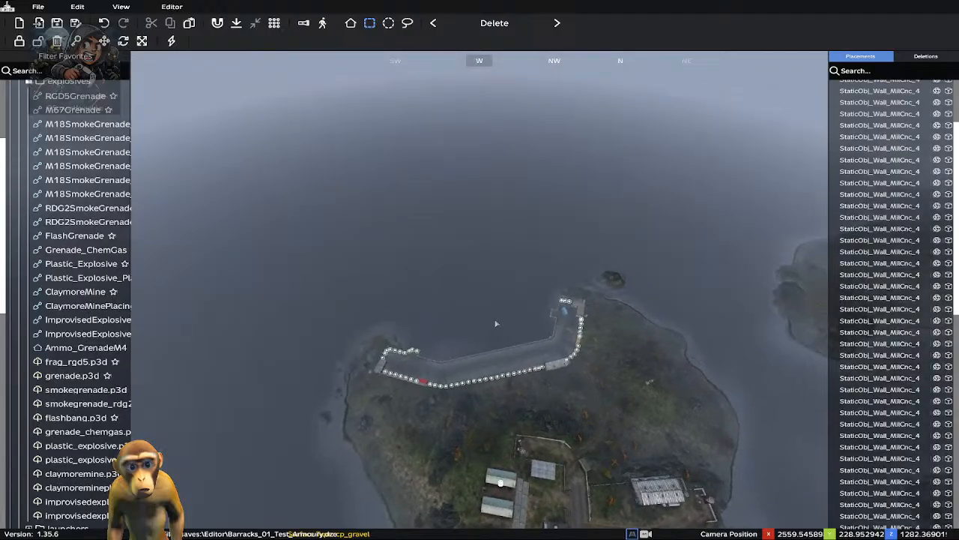
key(shift+w)
key(shift+z)
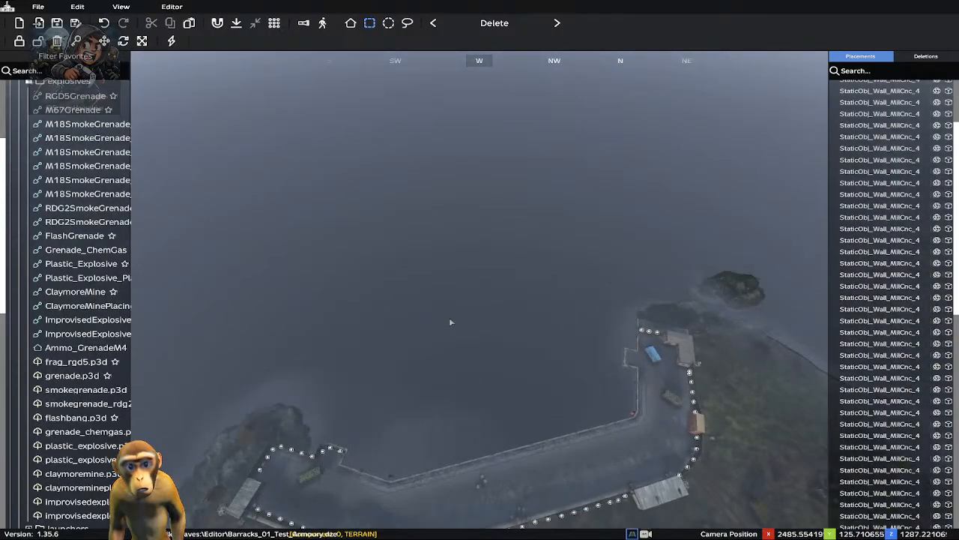
right_drag(434, 275, 504, 132)
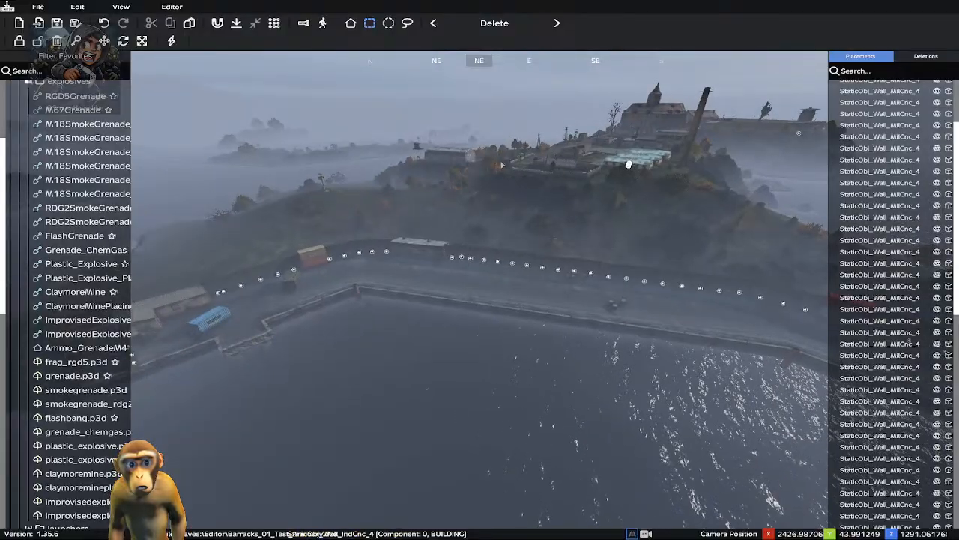
right_drag(258, 225, 466, 159)
key(w)
key(w)
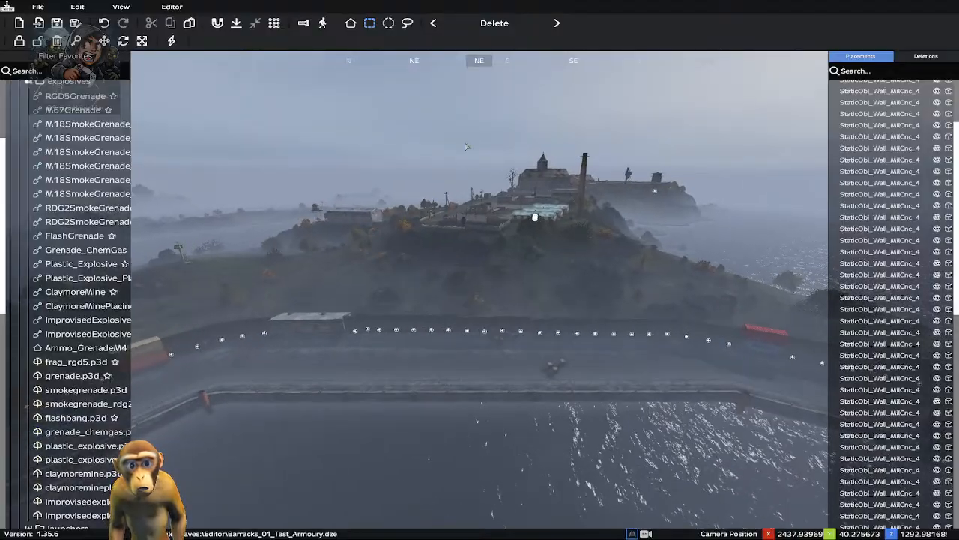
key(w)
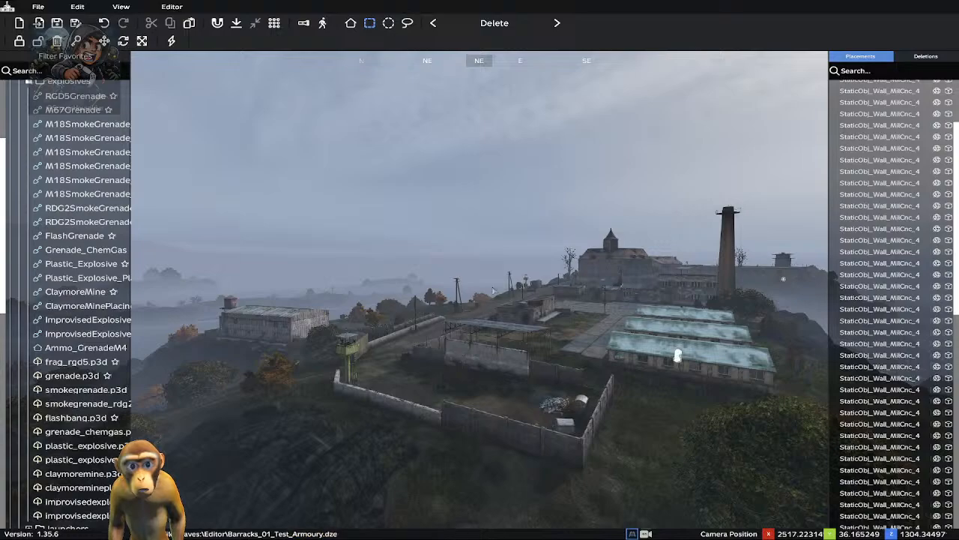
Survey the walled compound, barracks and surrounding shoreline of the prison island from above
right_drag(540, 320, 565, 324)
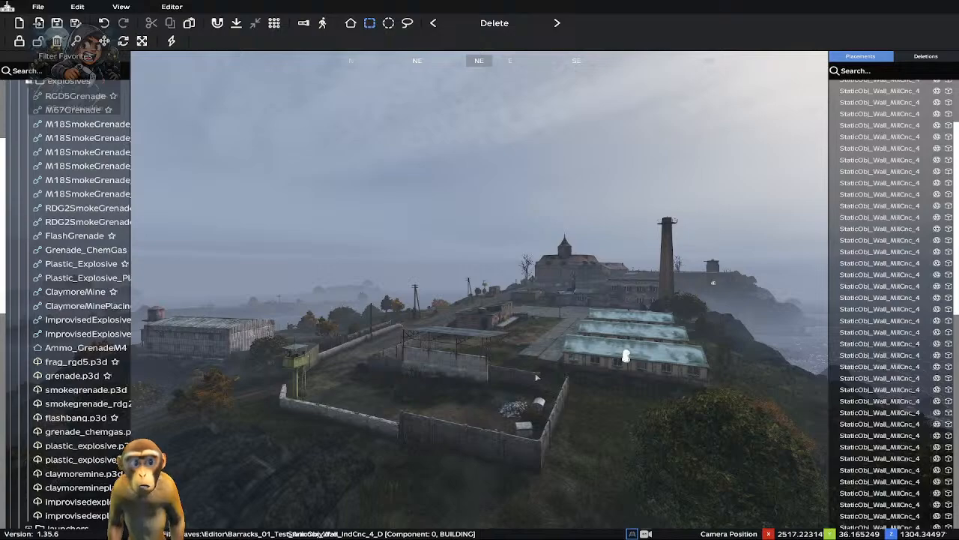
right_drag(466, 378, 330, 381)
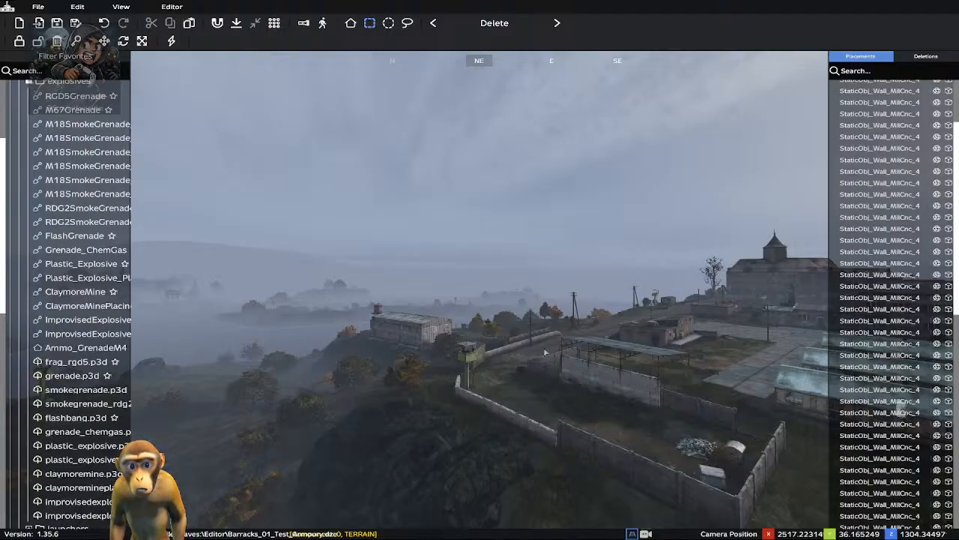
right_drag(338, 377, 341, 385)
right_drag(592, 372, 484, 357)
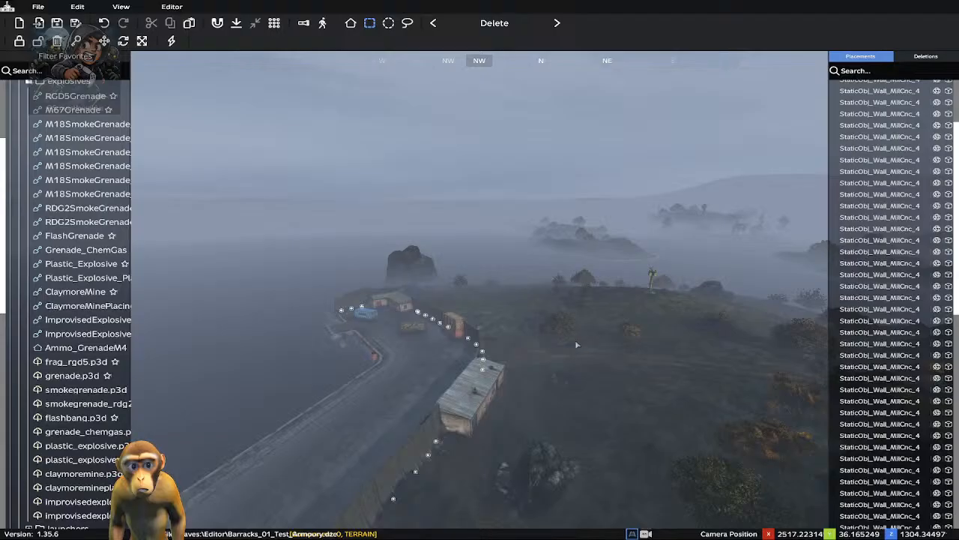
right_drag(575, 341, 663, 330)
right_drag(441, 330, 469, 319)
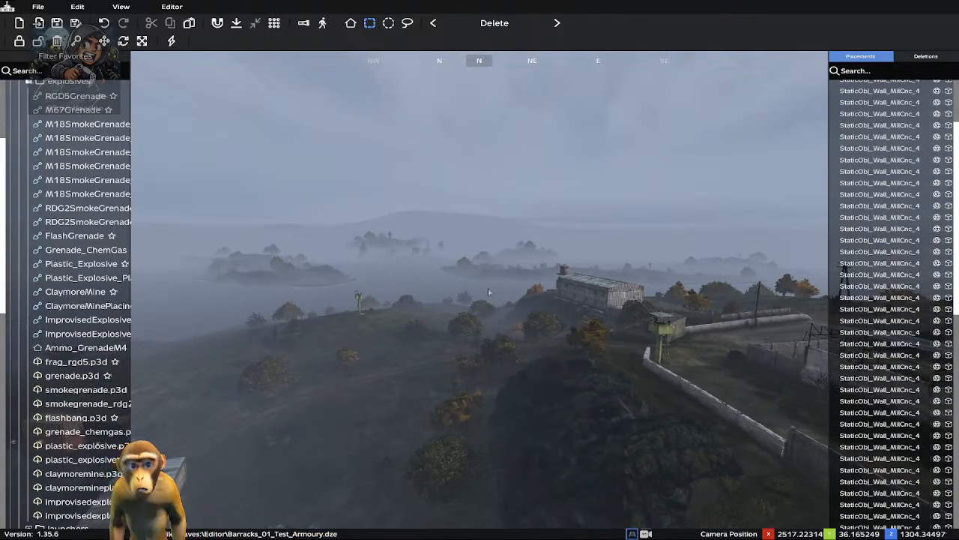
mouse_move(489, 292)
right_down()
mouse_move(595, 287)
mouse_move(575, 299)
mouse_move(484, 283)
right_up()
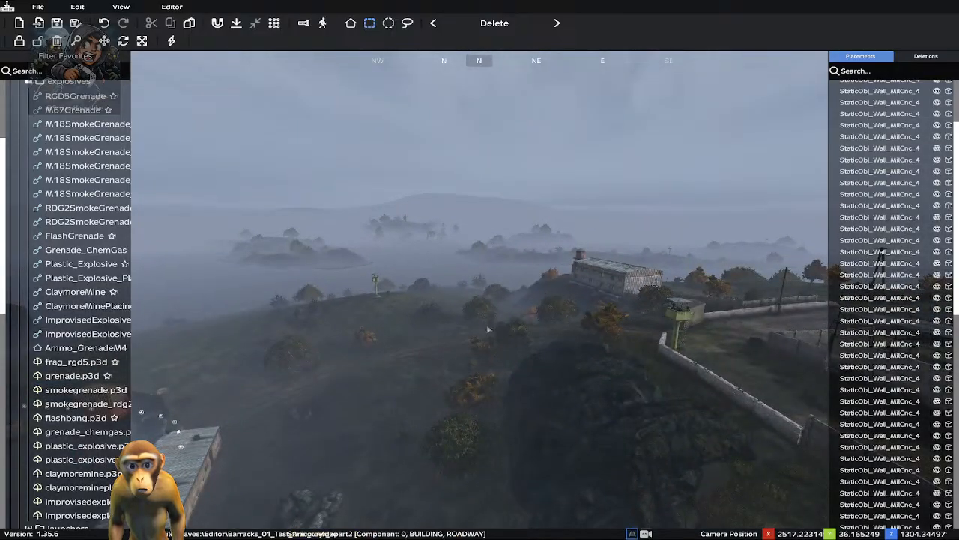
right_drag(487, 329, 523, 322)
right_drag(550, 362, 584, 352)
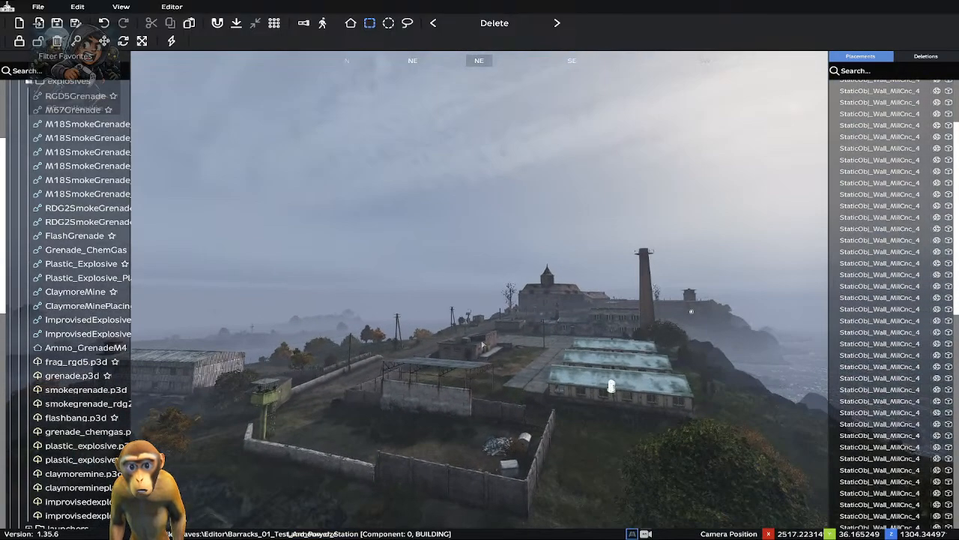
right_drag(483, 344, 491, 343)
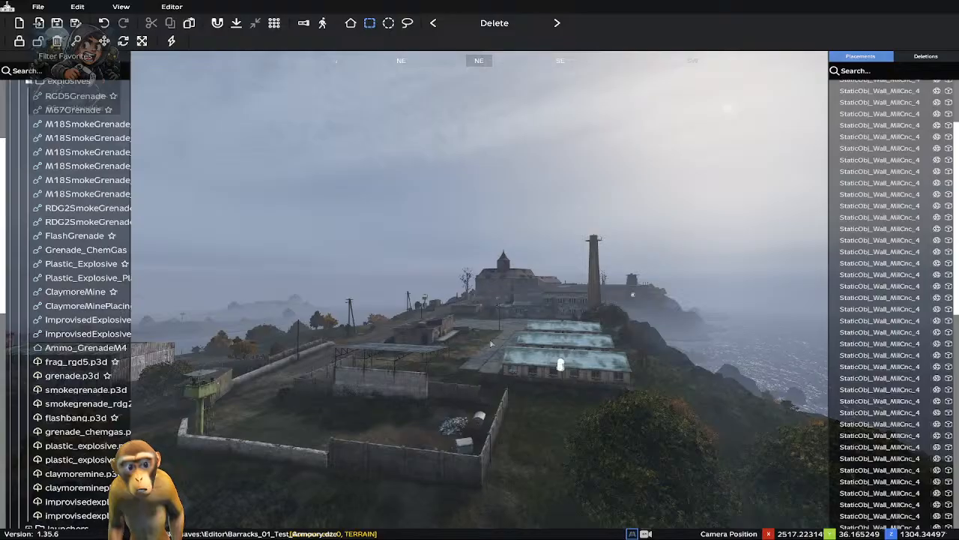
right_drag(454, 374, 501, 378)
Examine the main prison building and the walled yard with its watchtower, then return to the quay
key(w)
key(w)
key(w)
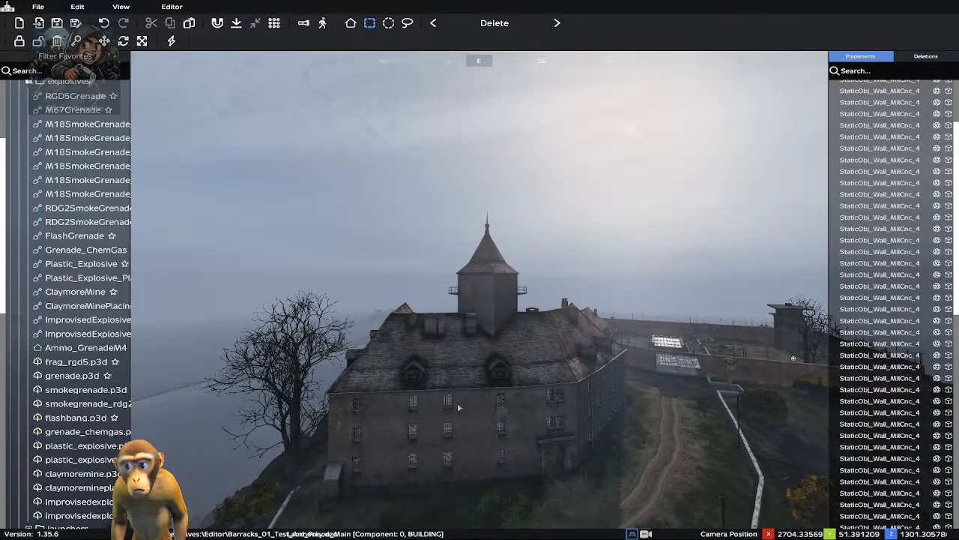
right_drag(483, 383, 563, 379)
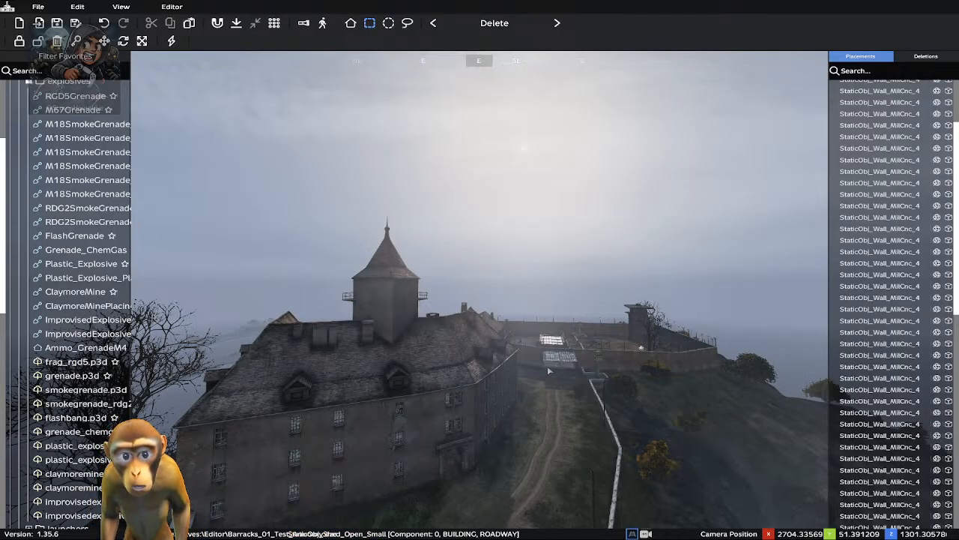
right_drag(547, 366, 557, 334)
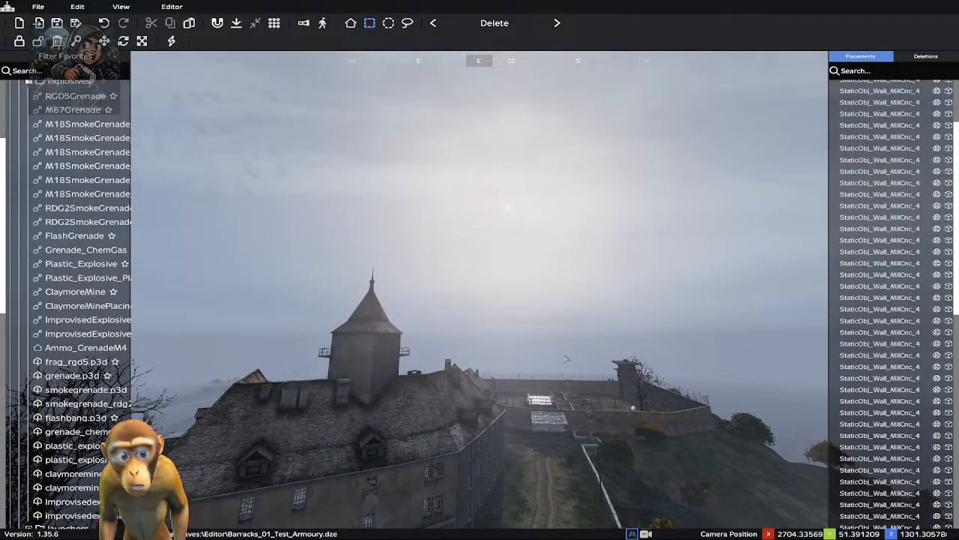
right_drag(507, 402, 612, 475)
key(w)
key(w)
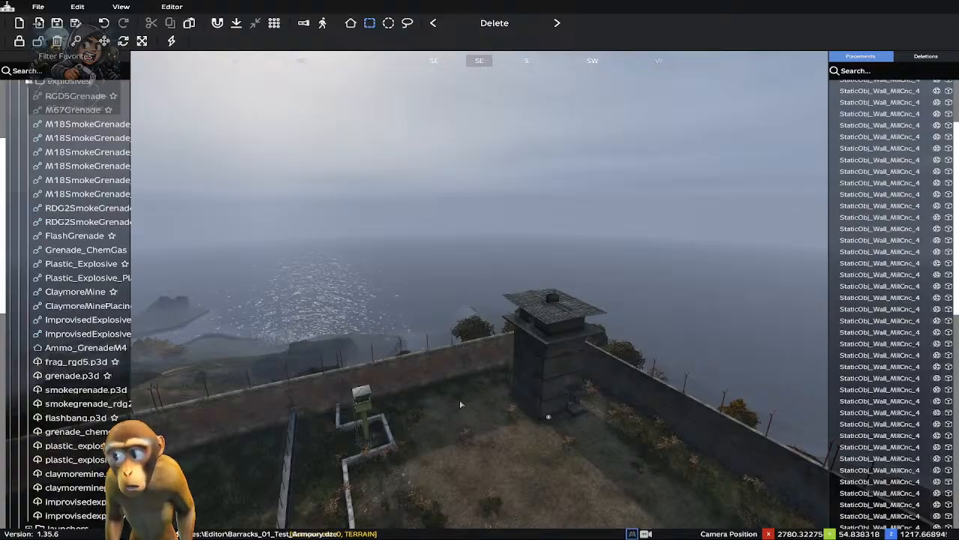
right_drag(460, 398, 457, 227)
key(w)
right_drag(458, 330, 426, 326)
key(w)
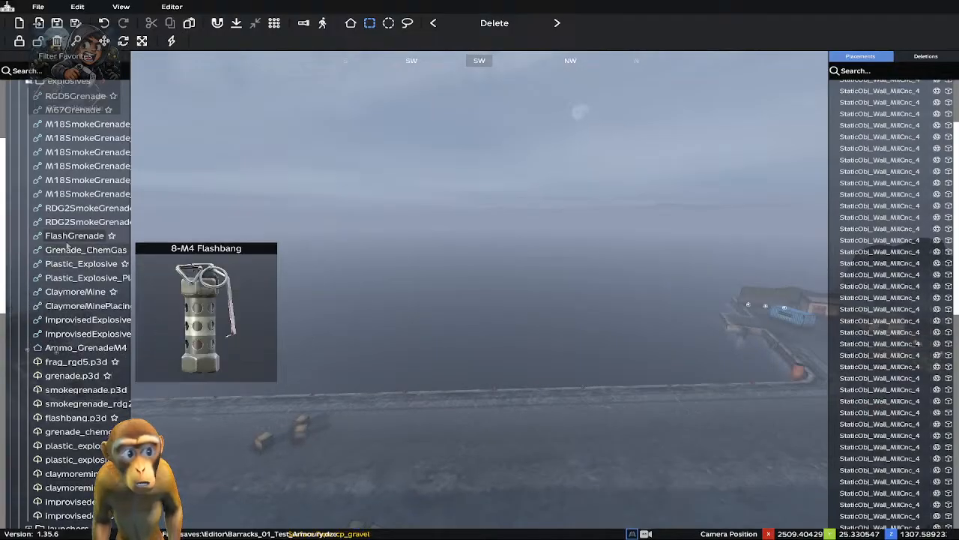
Search the object library for "ship" and preview the ship wreck objects
mouse_move(238, 277)
right_down()
mouse_move(385, 307)
mouse_move(224, 284)
right_up()
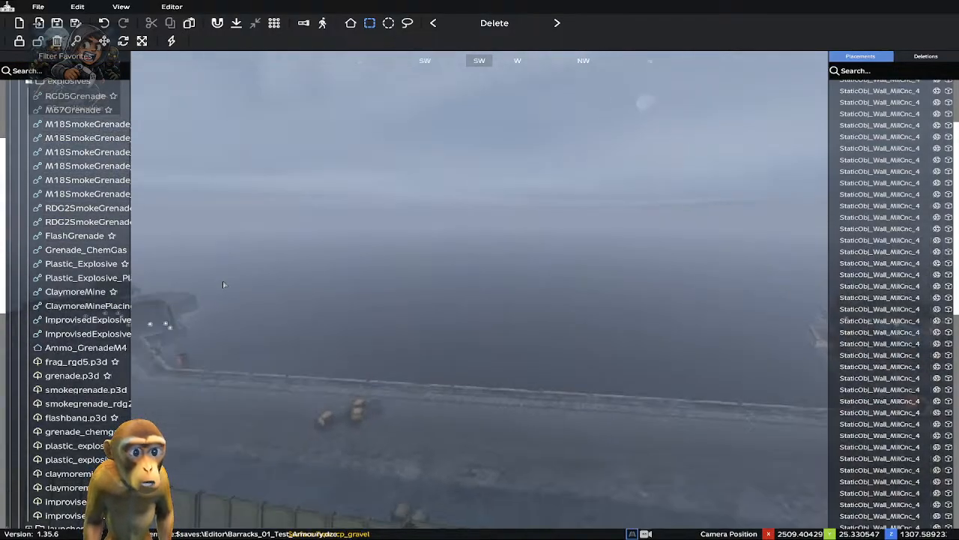
scroll(113, 172, up, 4)
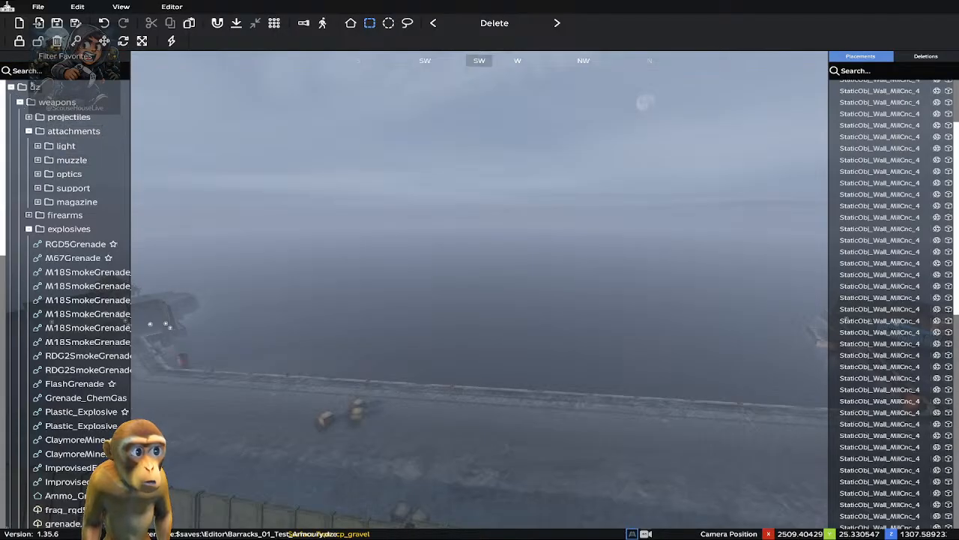
click(35, 72)
text(sh)
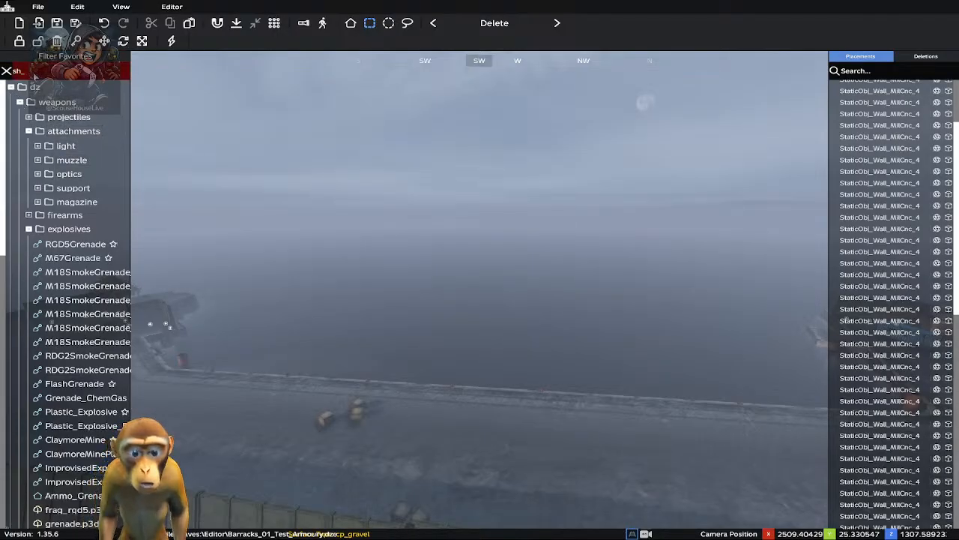
text(ip)
mouse_move(88, 145)
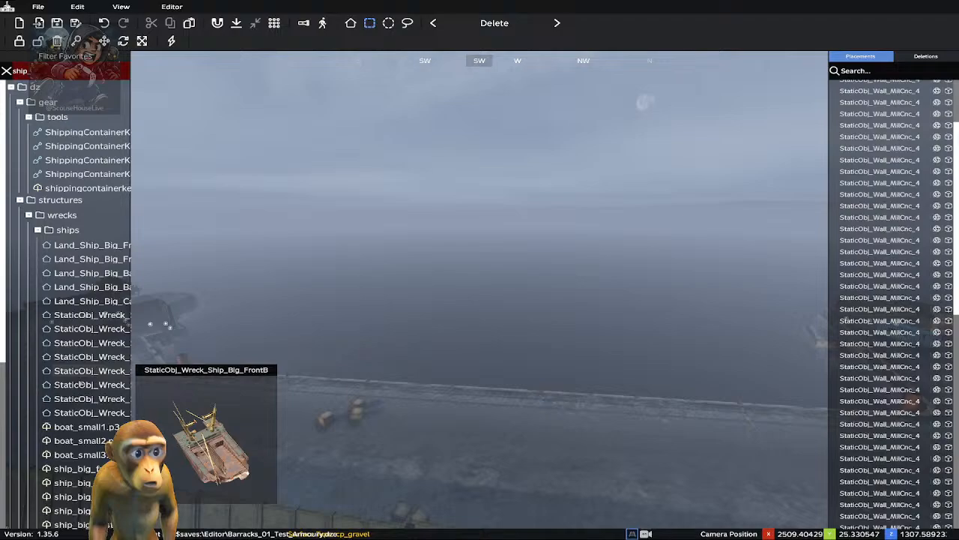
Place the Land_Ship_Medium2 object from the structures_sakhal wrecks in the water alongside the quay
scroll(84, 412, down, 4)
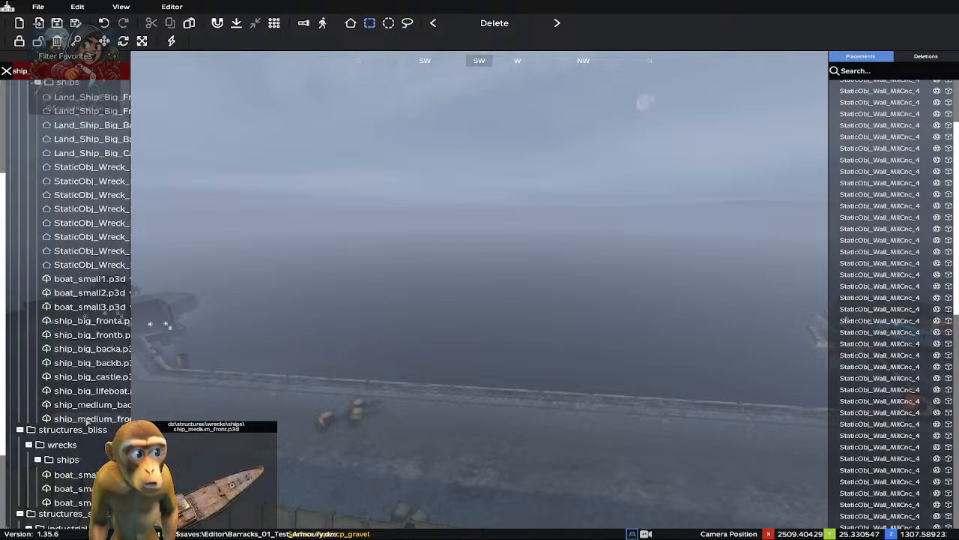
scroll(84, 418, down, 2)
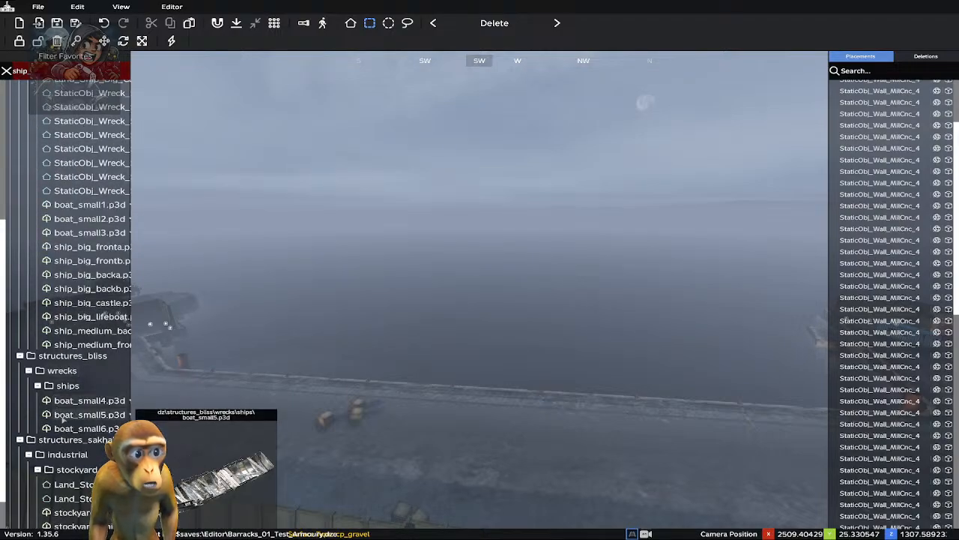
scroll(68, 418, down, 1)
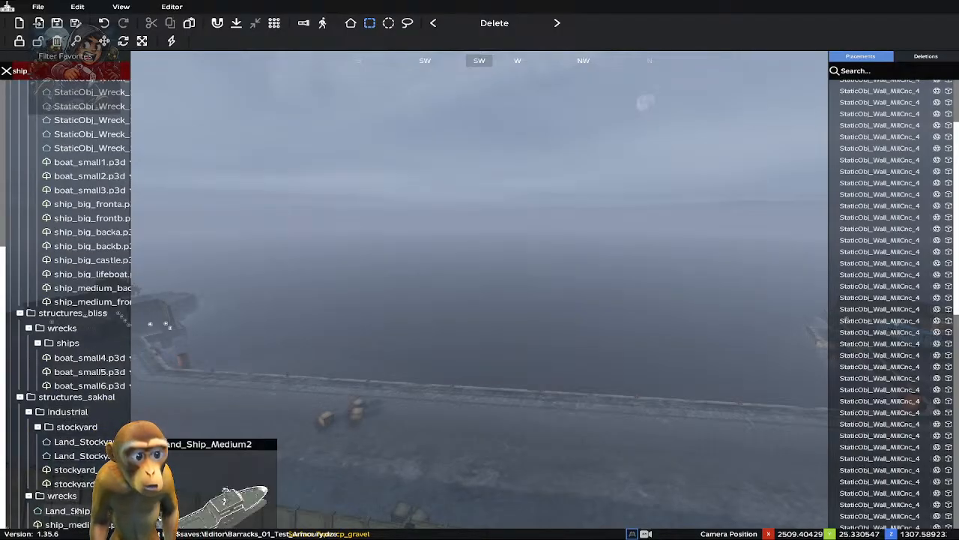
mouse_move(46, 510)
drag(75, 516, 407, 362)
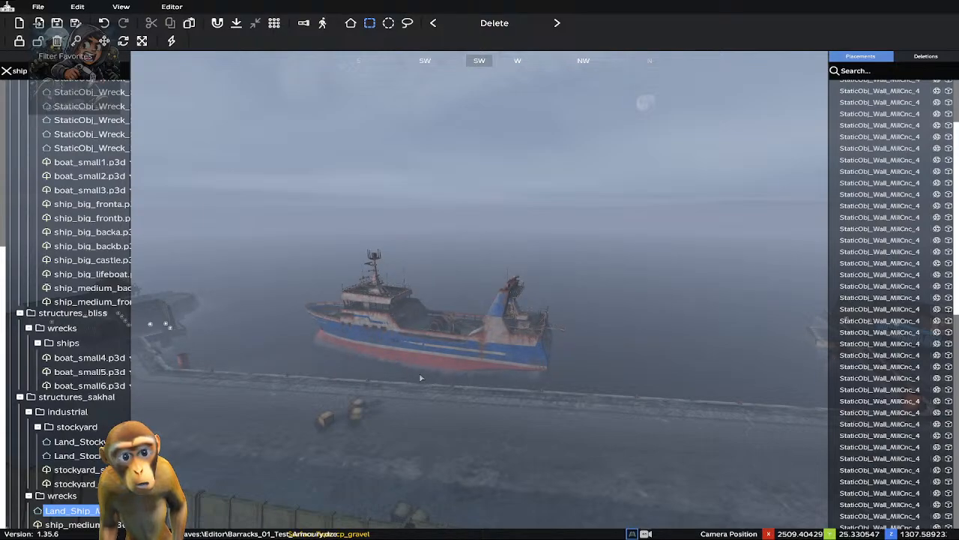
click(420, 378)
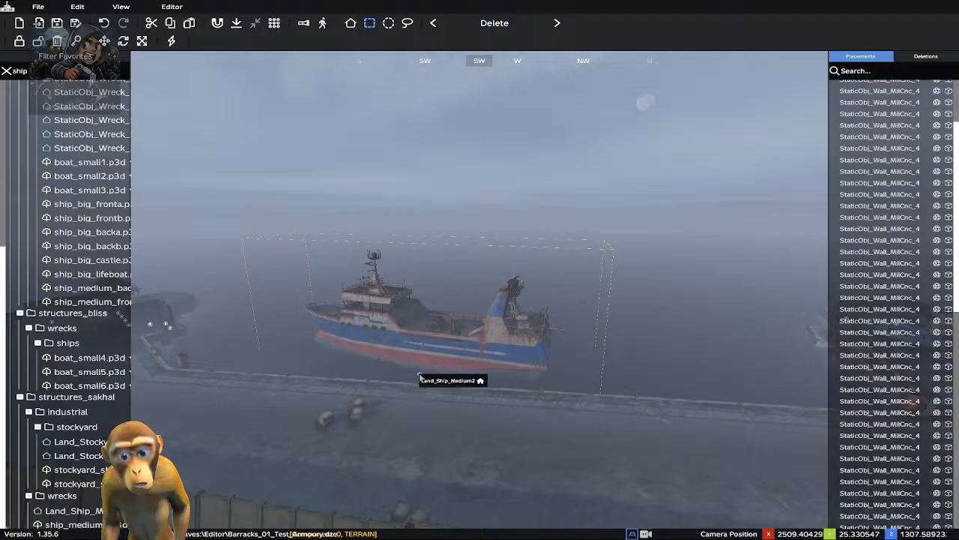
Try out different headings for the ship beside the quay and delete it
key(Right)
key(Left)
key(Left)
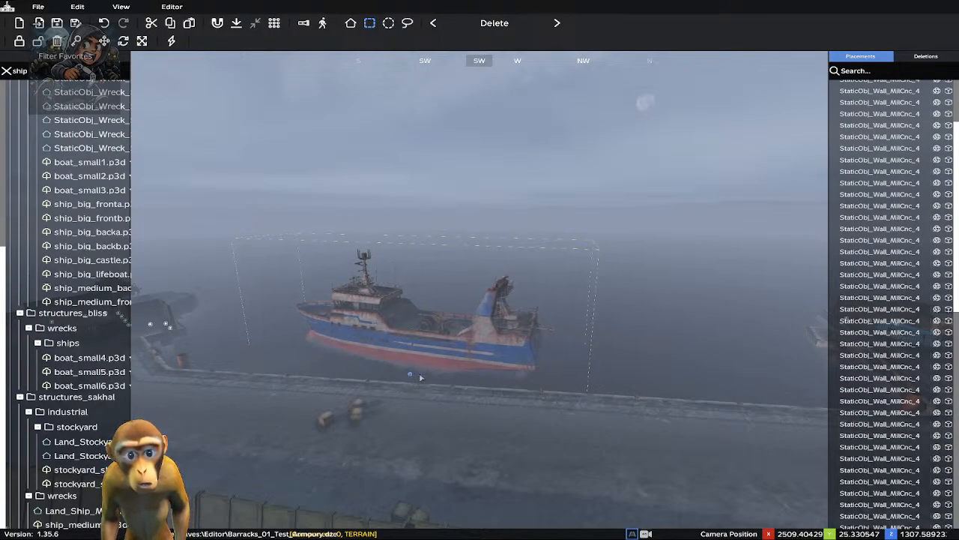
scroll(421, 378, up, 9)
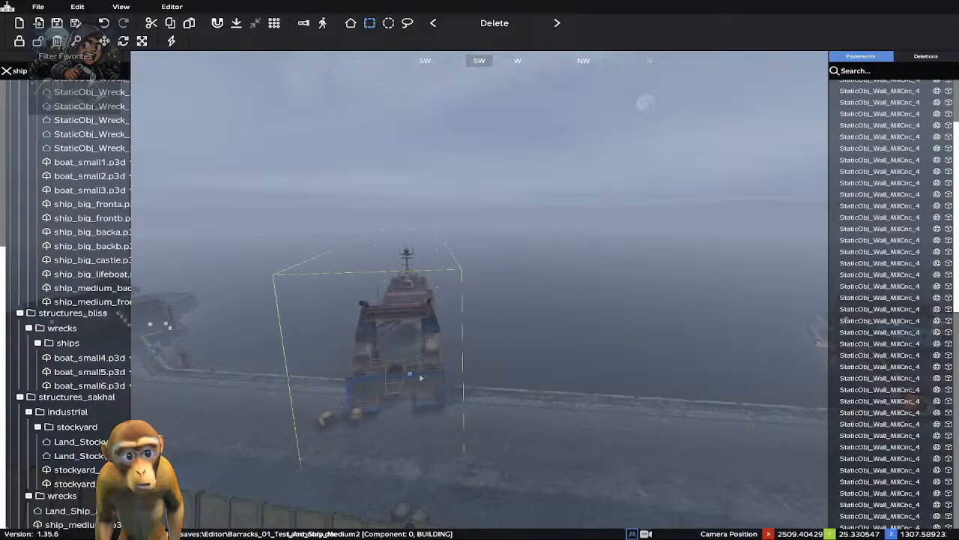
scroll(421, 378, up, 6)
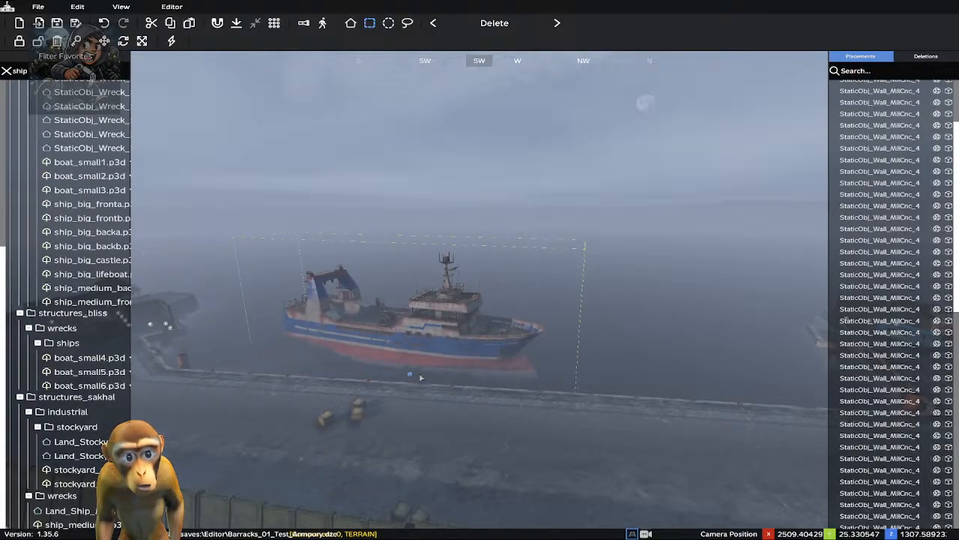
scroll(421, 378, up, 3)
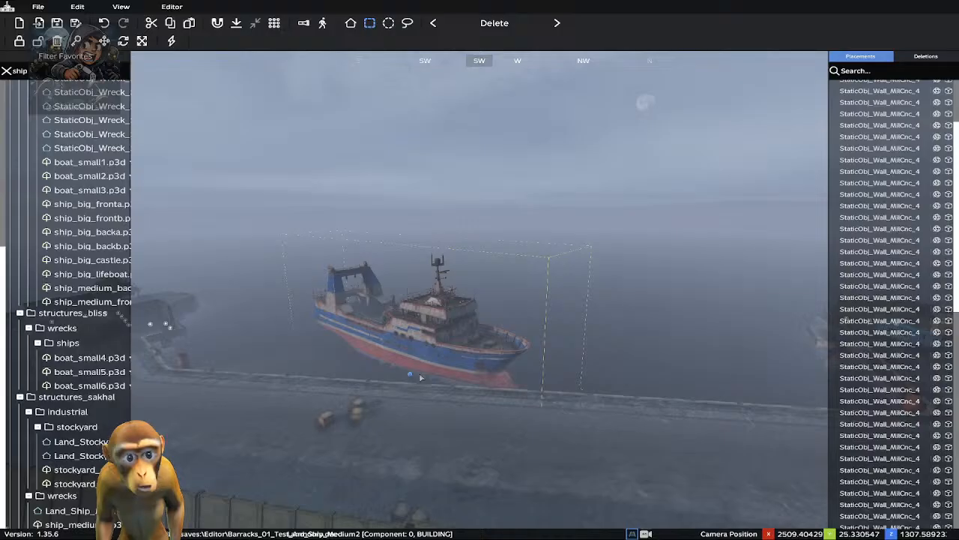
scroll(420, 378, up, 8)
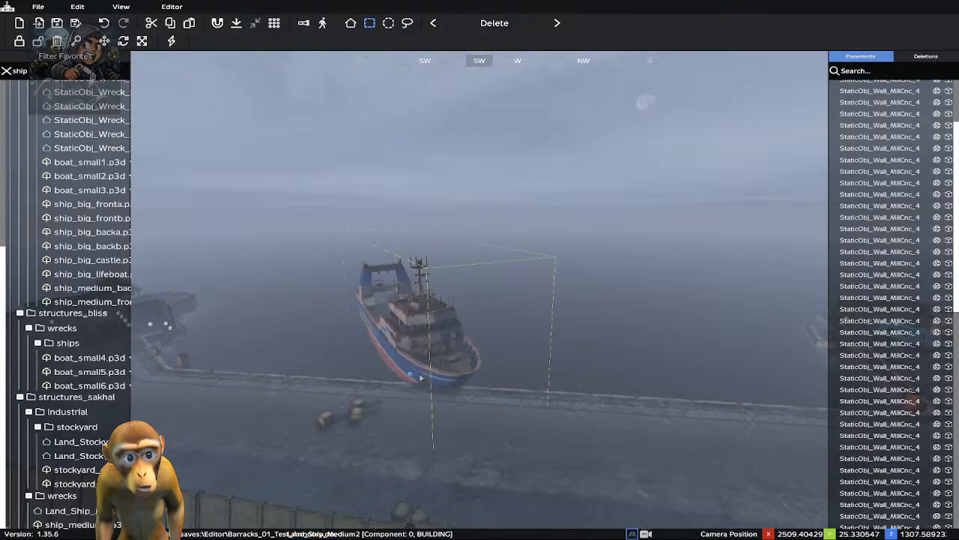
scroll(421, 378, up, 4)
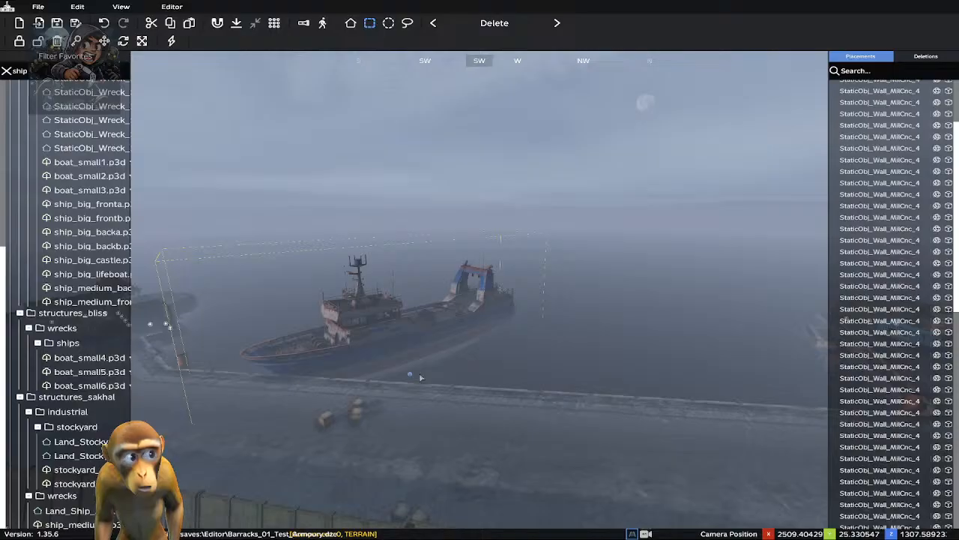
scroll(421, 378, up, 8)
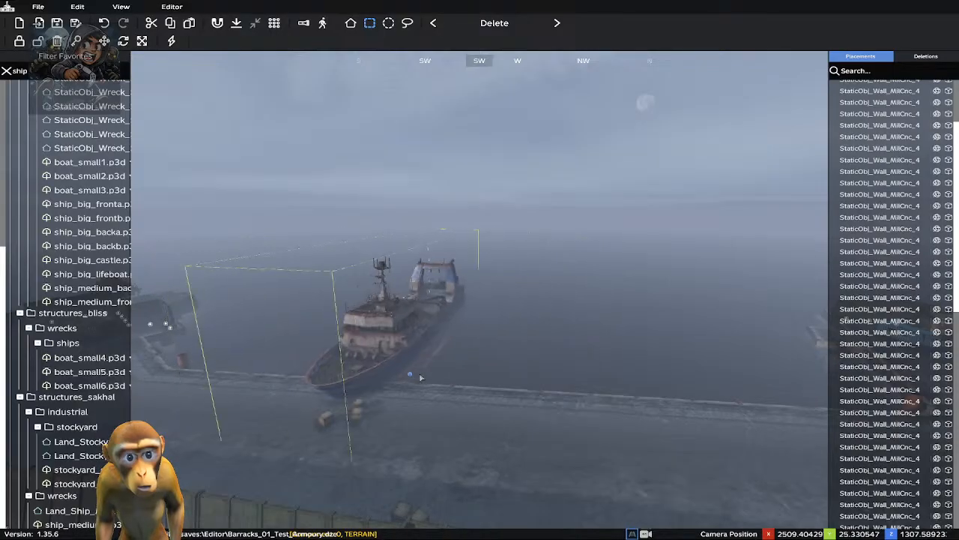
scroll(420, 378, up, 3)
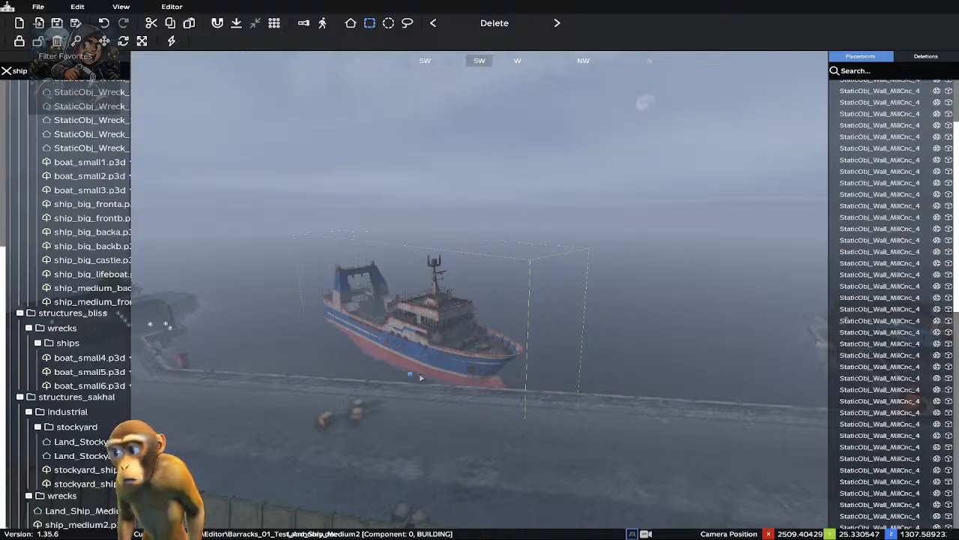
scroll(420, 378, up, 4)
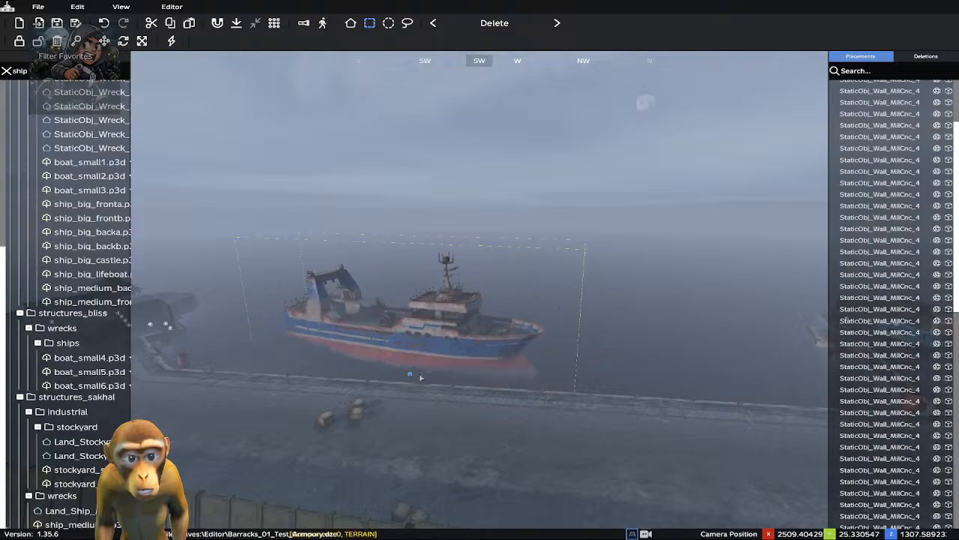
scroll(420, 378, up, 3)
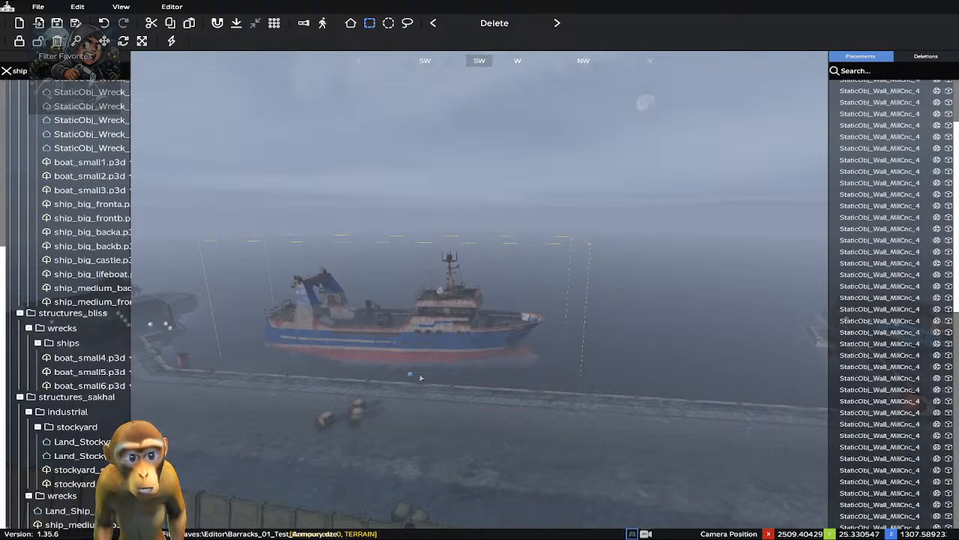
scroll(420, 378, up, 4)
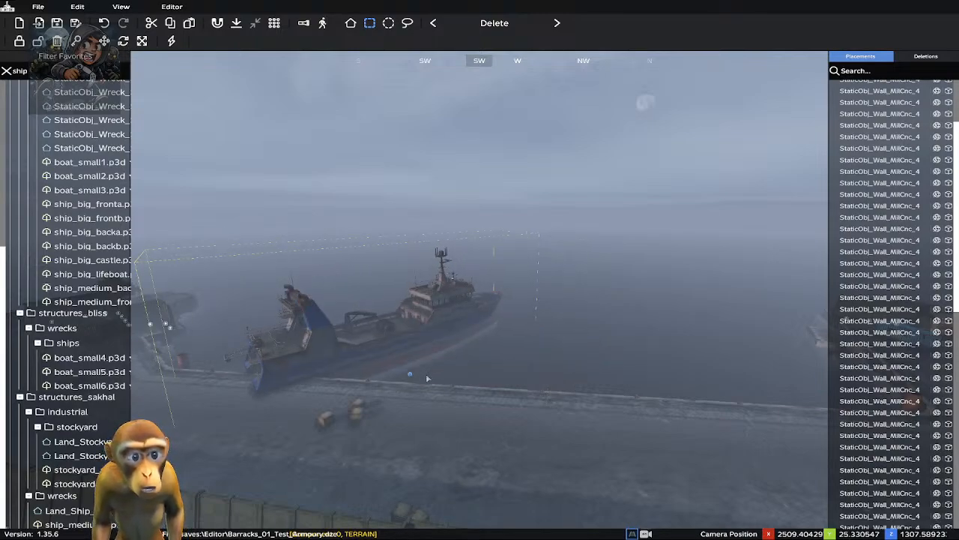
right_click(409, 377)
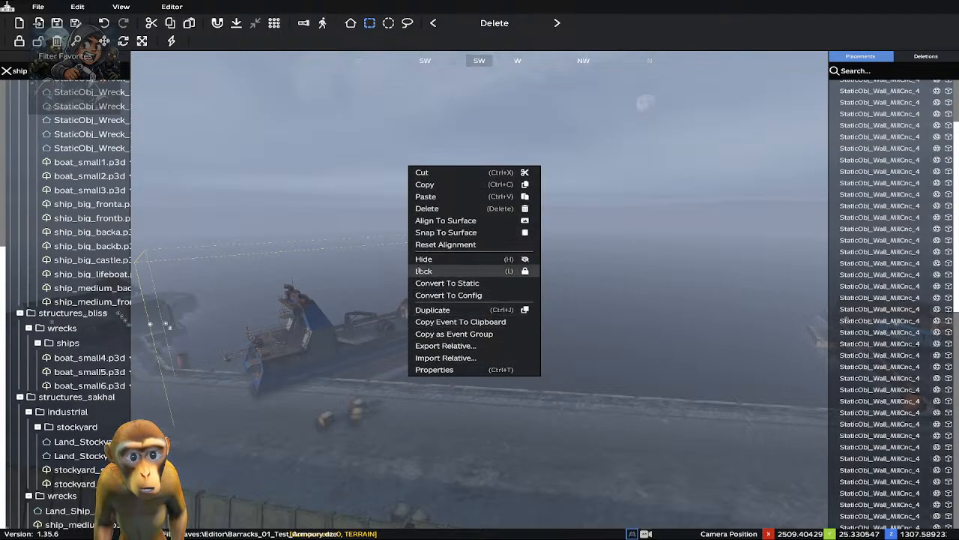
click(430, 209)
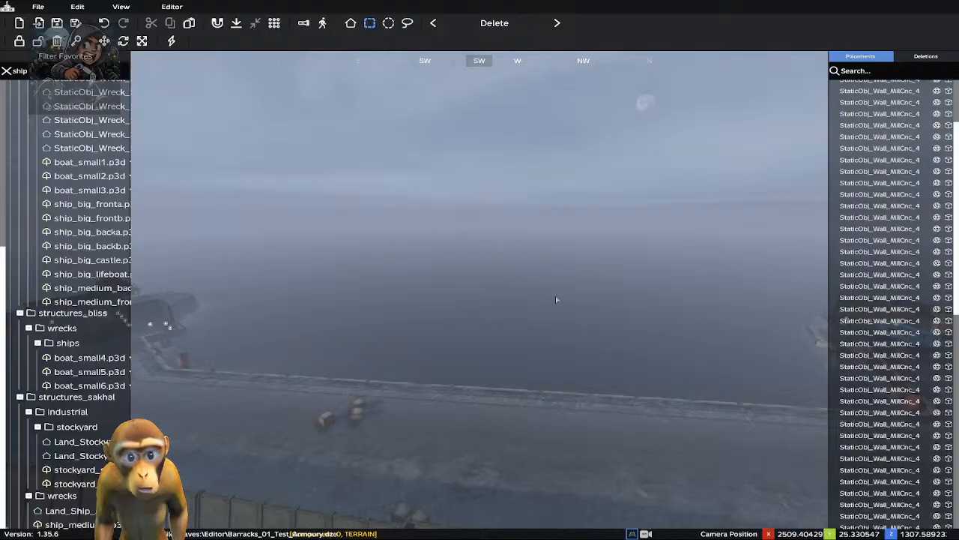
Return from the quay to the barracks armoury and examine the room from the gun wall round to the windows and bed
right_drag(557, 300, 709, 286)
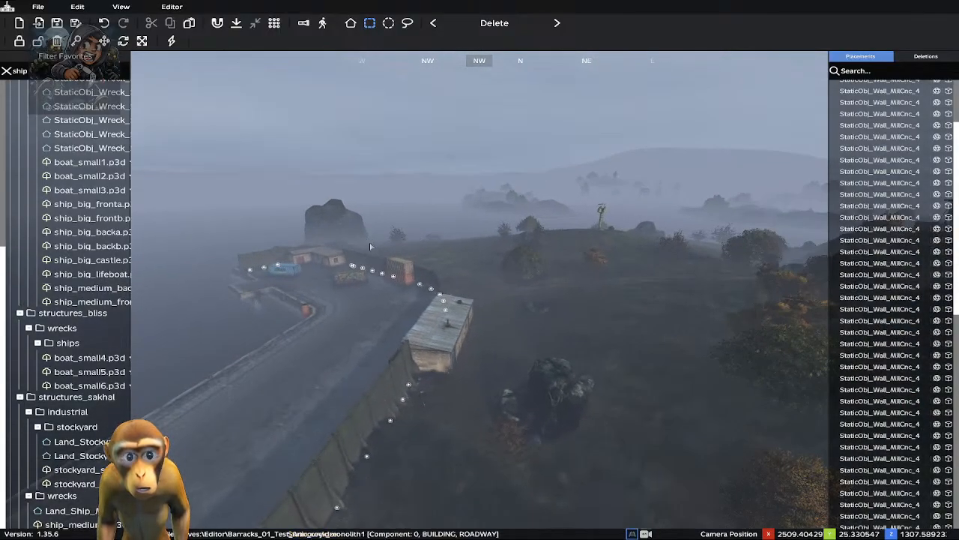
right_drag(500, 254, 812, 165)
right_drag(420, 142, 478, 113)
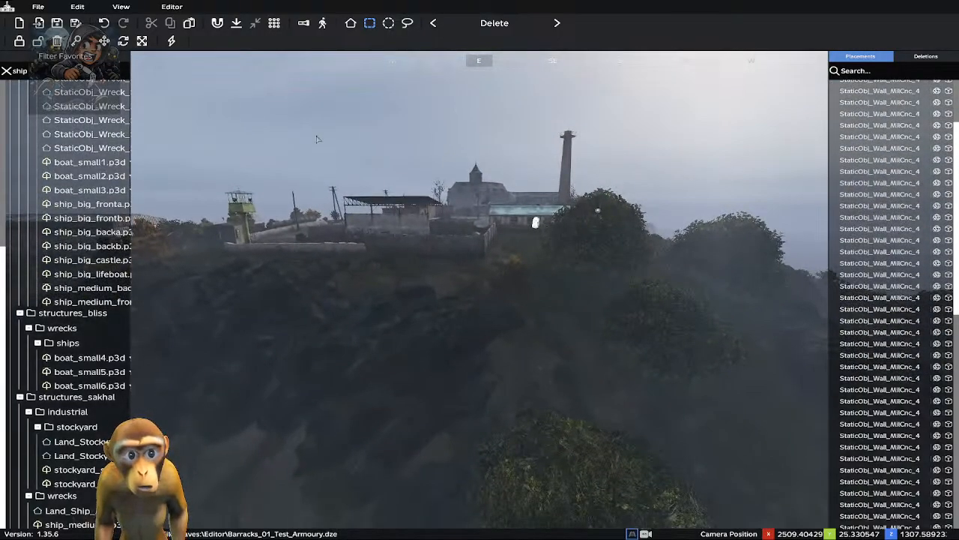
right_drag(321, 255, 320, 209)
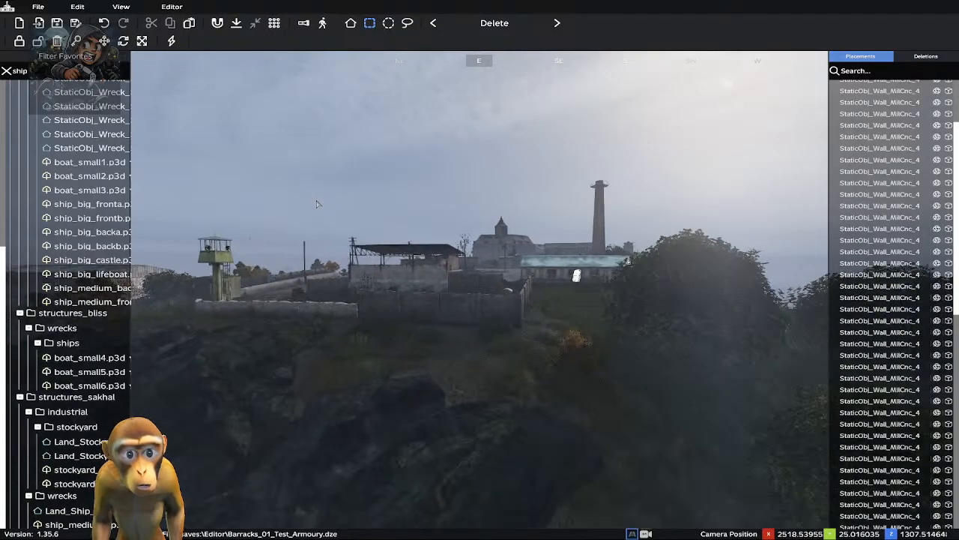
key(w)
right_drag(424, 302, 287, 268)
key(w)
key(d)
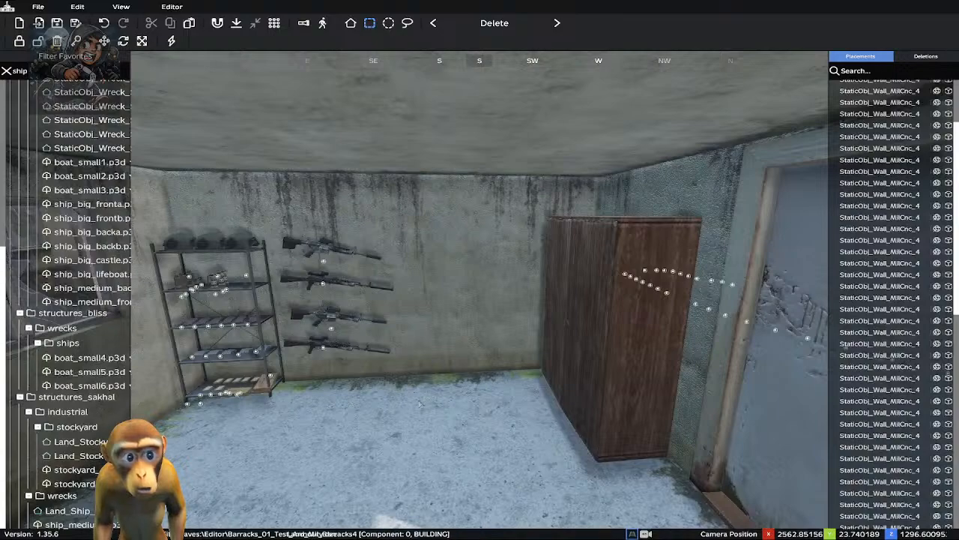
right_drag(420, 404, 306, 405)
right_drag(398, 405, 194, 412)
right_drag(343, 413, 337, 413)
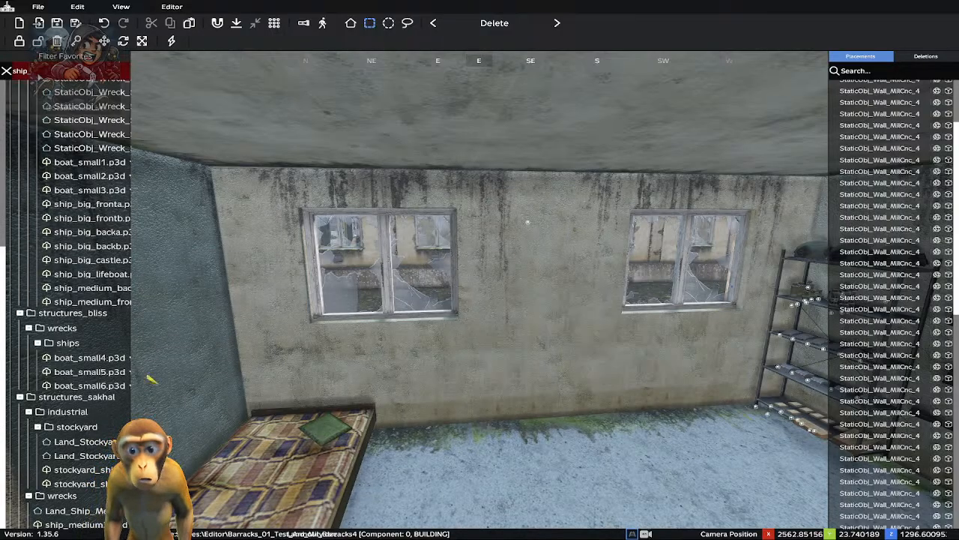
Clear the "ship" search from the object library and collapse the explosives folder
key(BackSpace)
key(BackSpace)
key(BackSpace)
key(BackSpace)
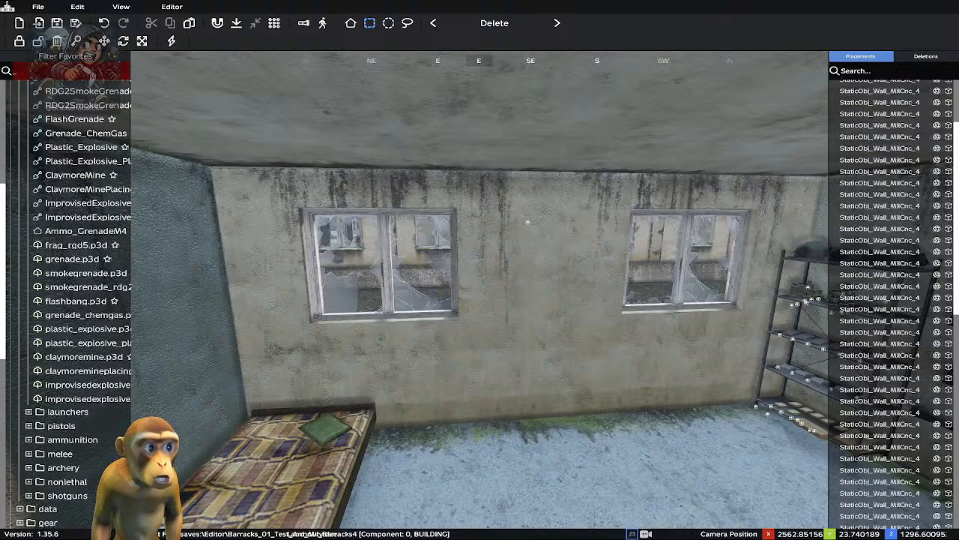
scroll(73, 244, up, 6)
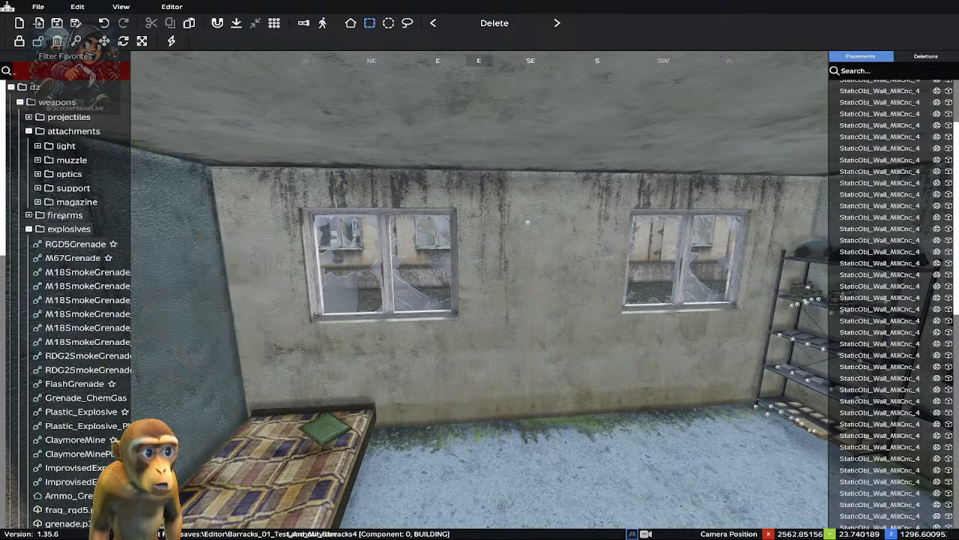
click(28, 229)
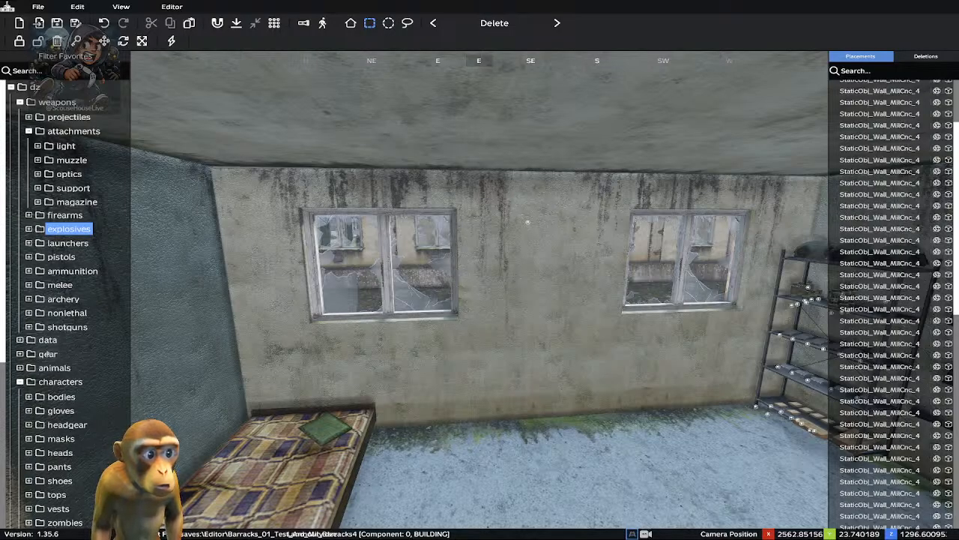
Look through the object library's folders and expand the backpacks folder under characters
scroll(46, 358, down, 2)
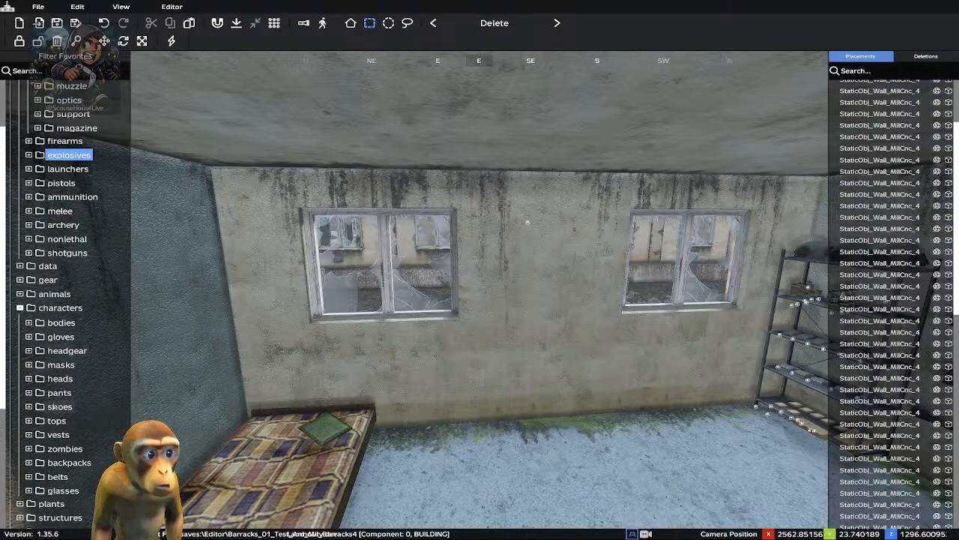
scroll(52, 381, down, 4)
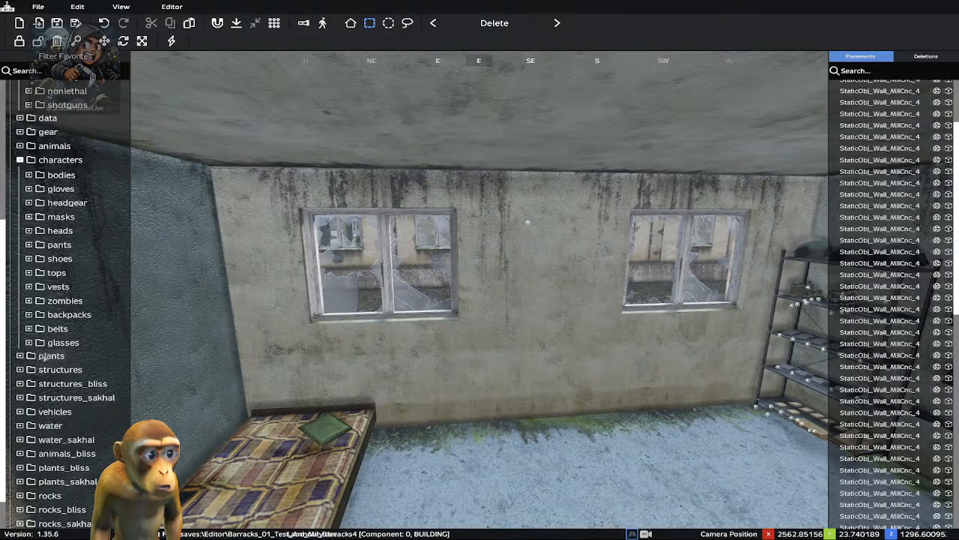
scroll(43, 357, down, 1)
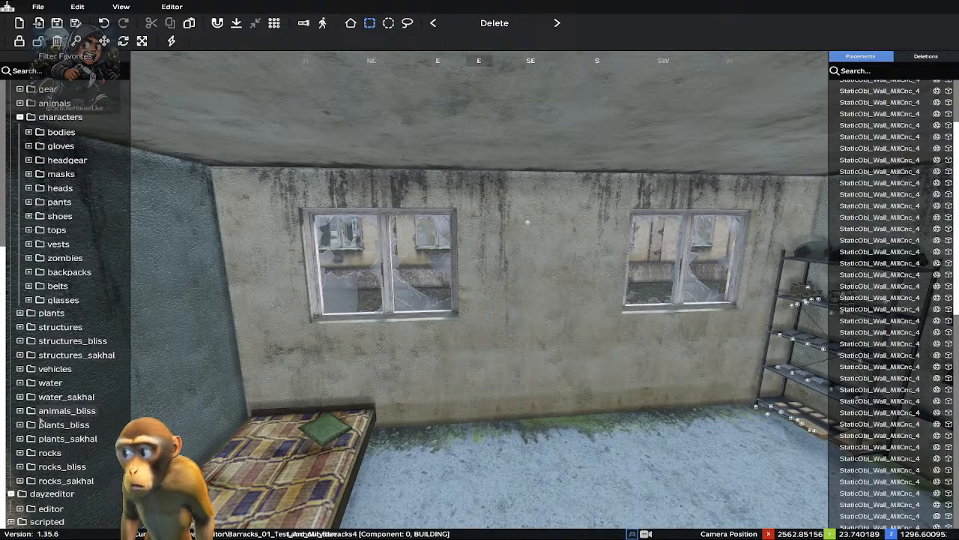
scroll(41, 422, up, 4)
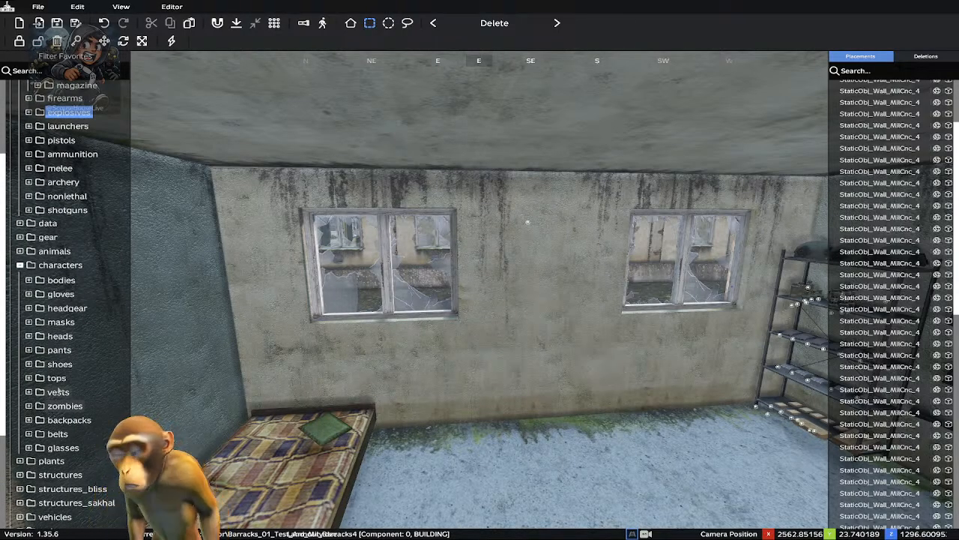
scroll(66, 320, up, 3)
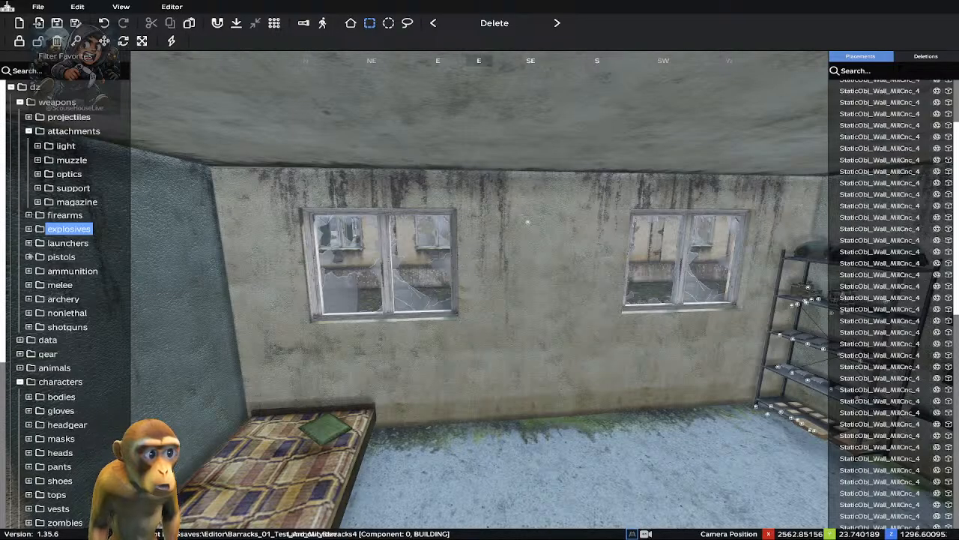
scroll(48, 217, down, 3)
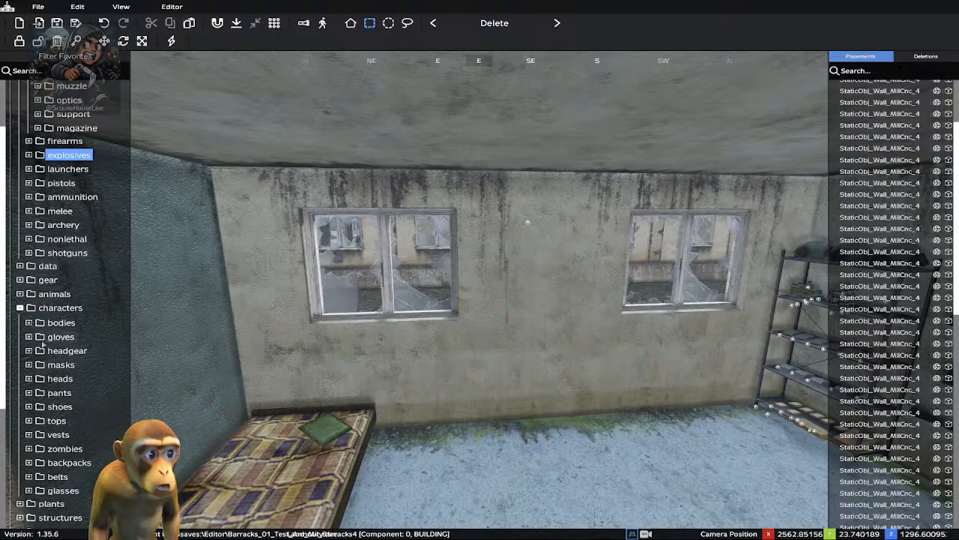
scroll(43, 350, down, 3)
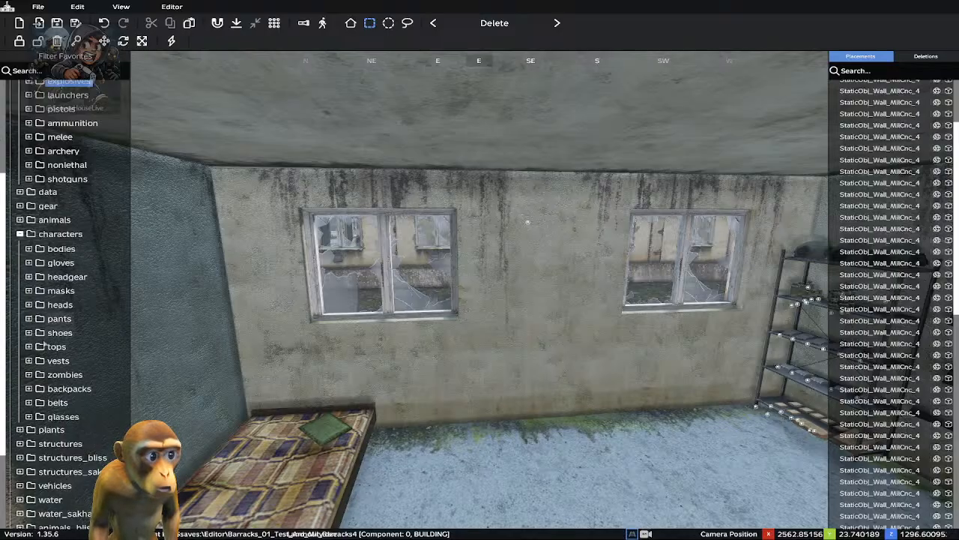
double_click(49, 390)
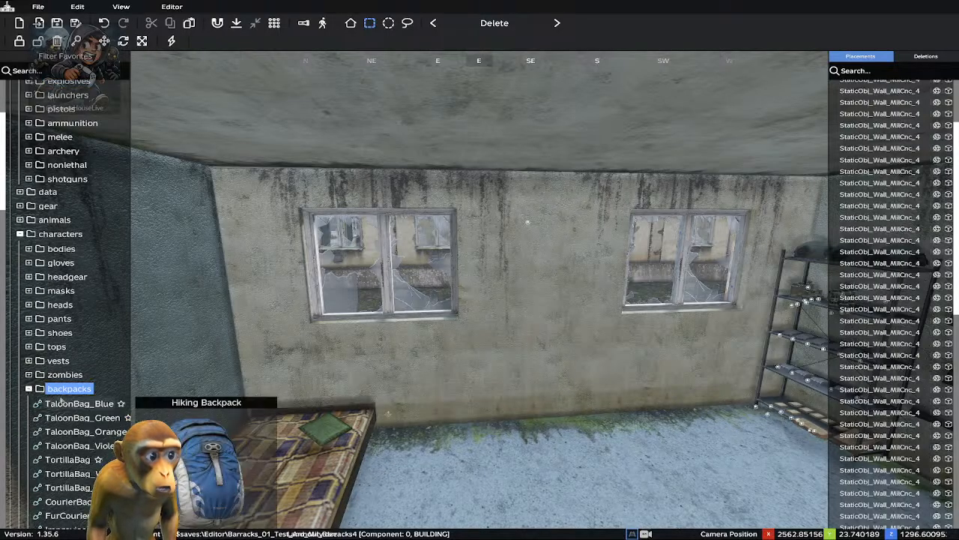
Place the tortilla_g.p3d backpack below the window beside the bed and rotate it so its back faces the wall
scroll(77, 380, down, 9)
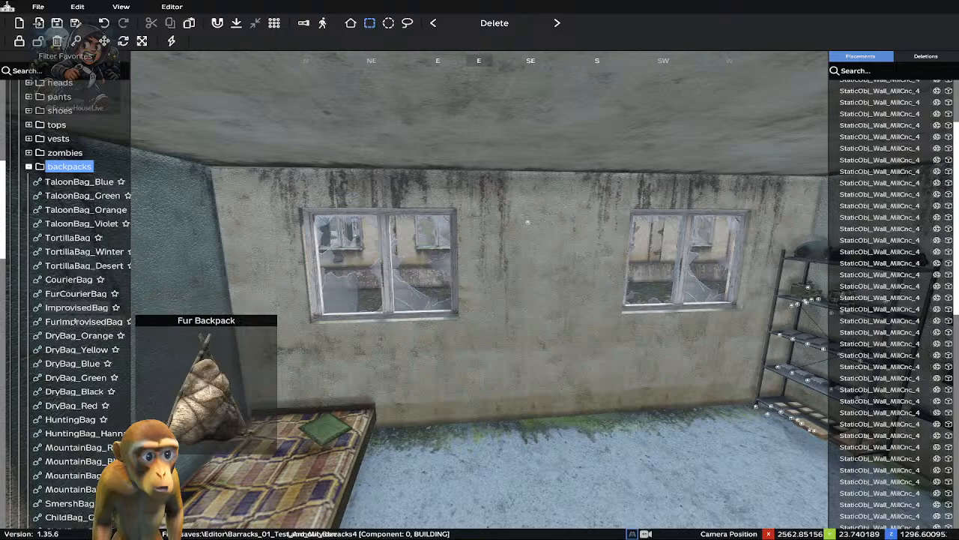
scroll(75, 319, down, 3)
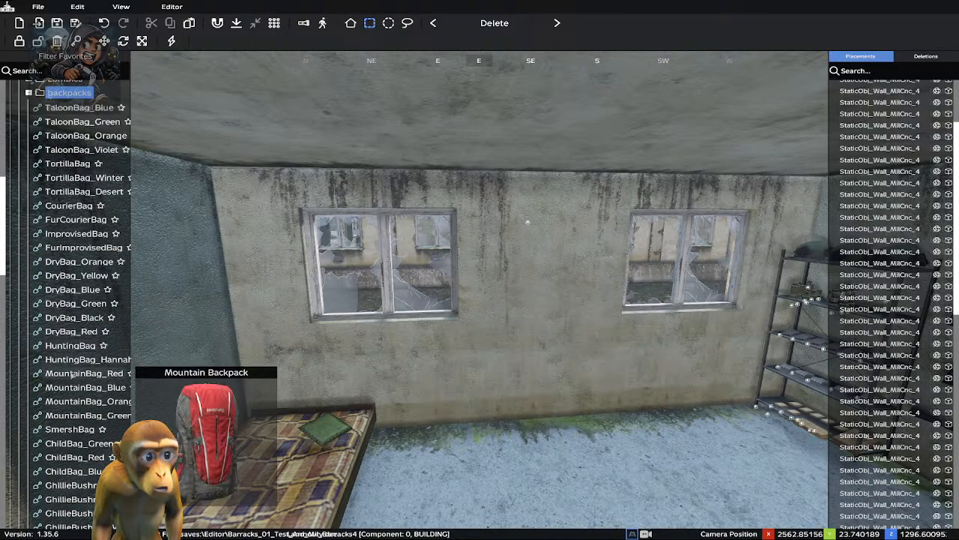
scroll(75, 387, down, 20)
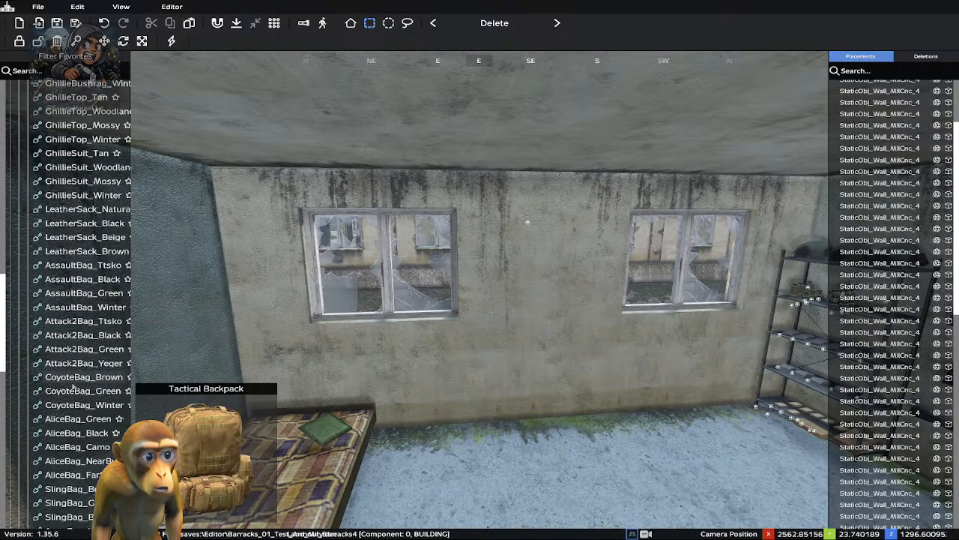
scroll(71, 383, down, 15)
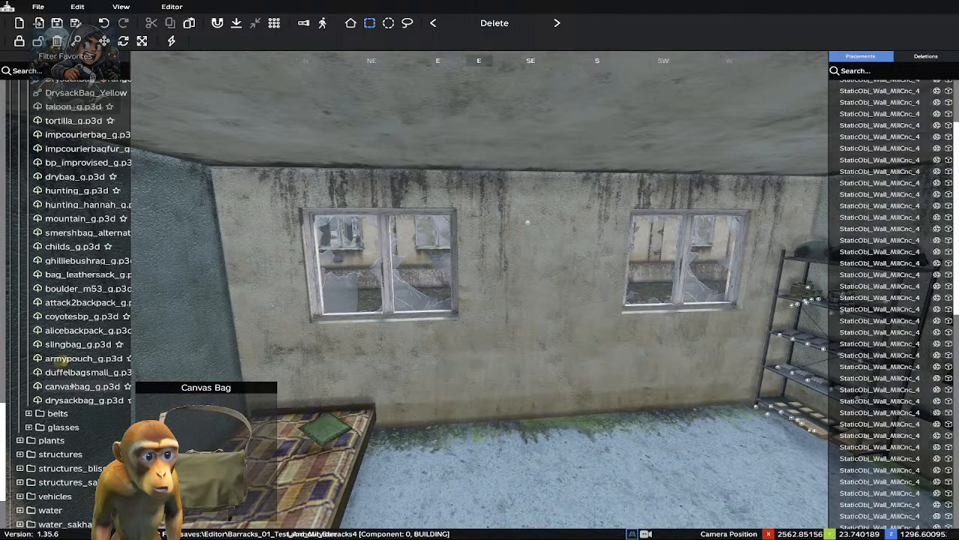
scroll(70, 378, down, 2)
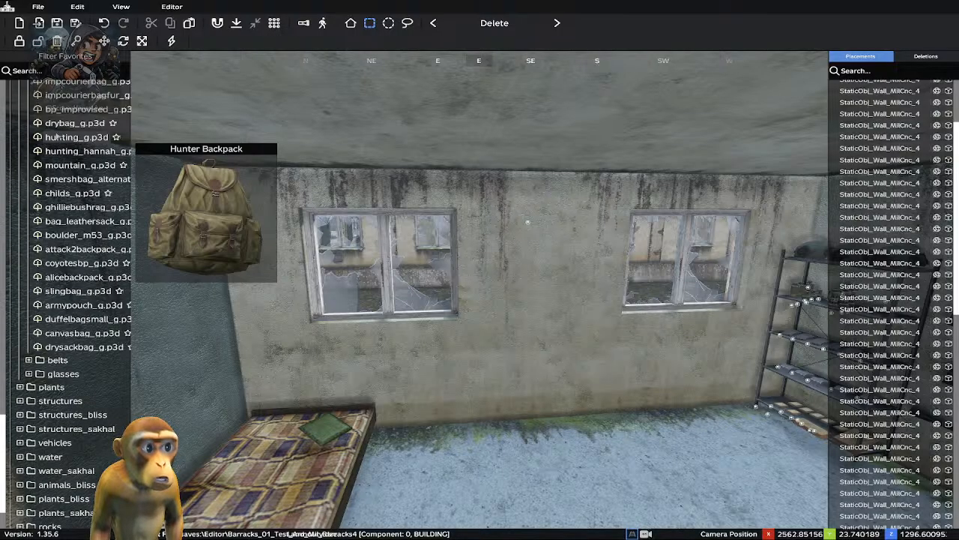
scroll(65, 151, up, 3)
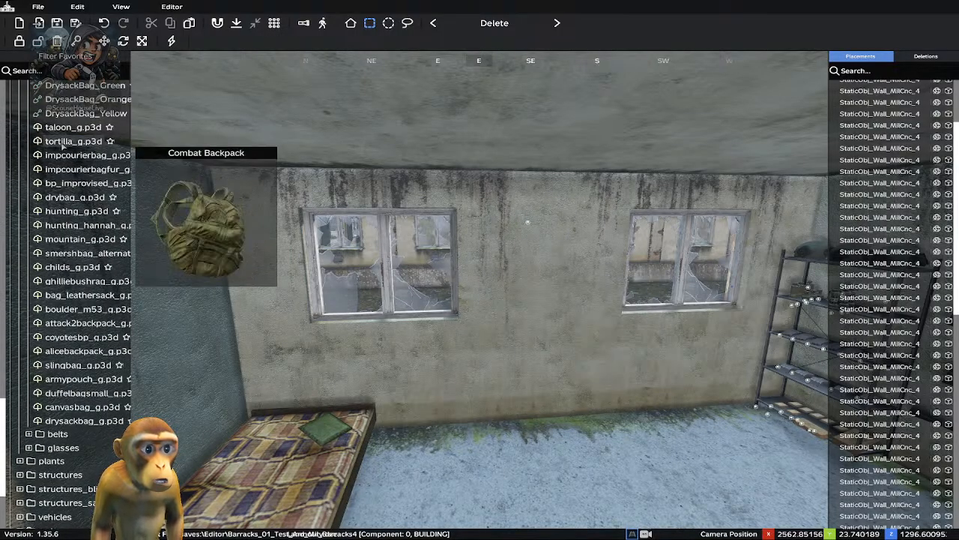
click(64, 141)
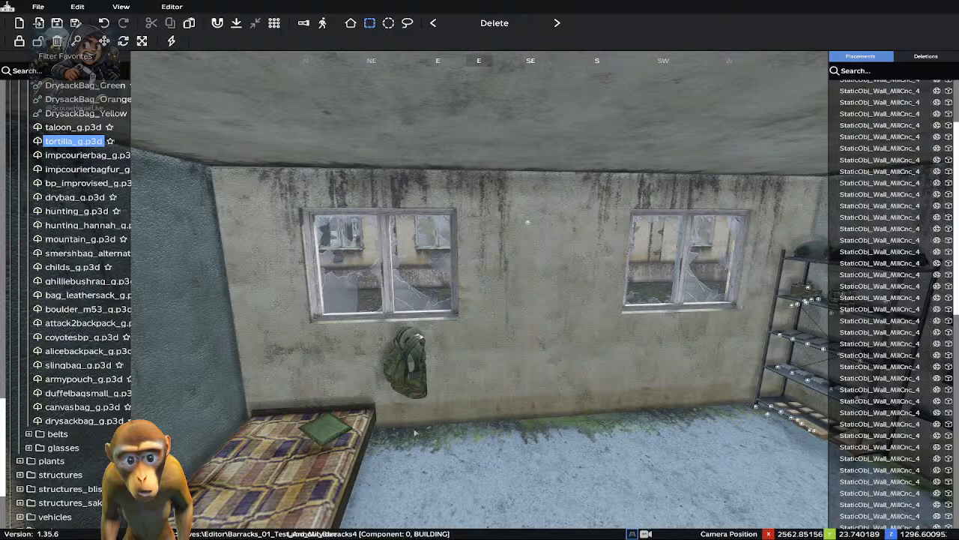
click(416, 432)
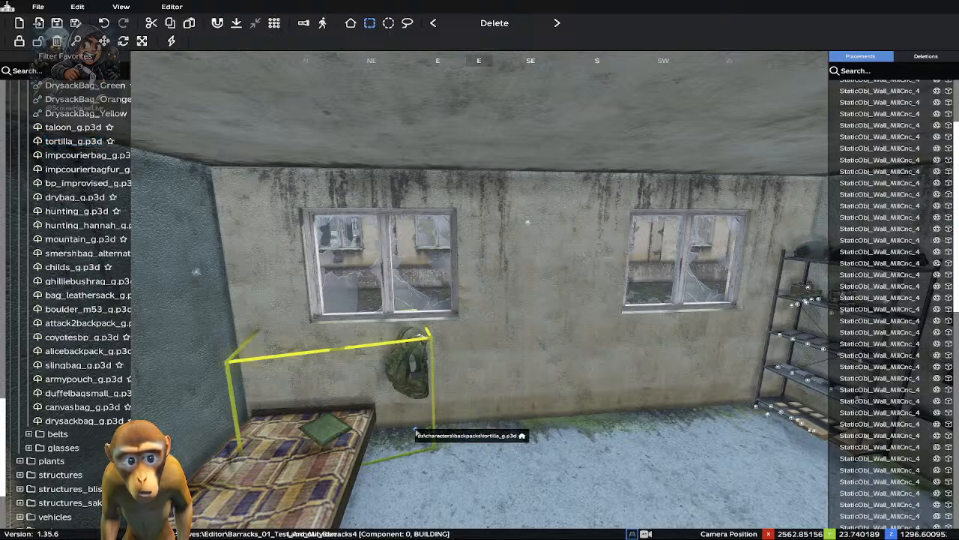
scroll(416, 433, up, 6)
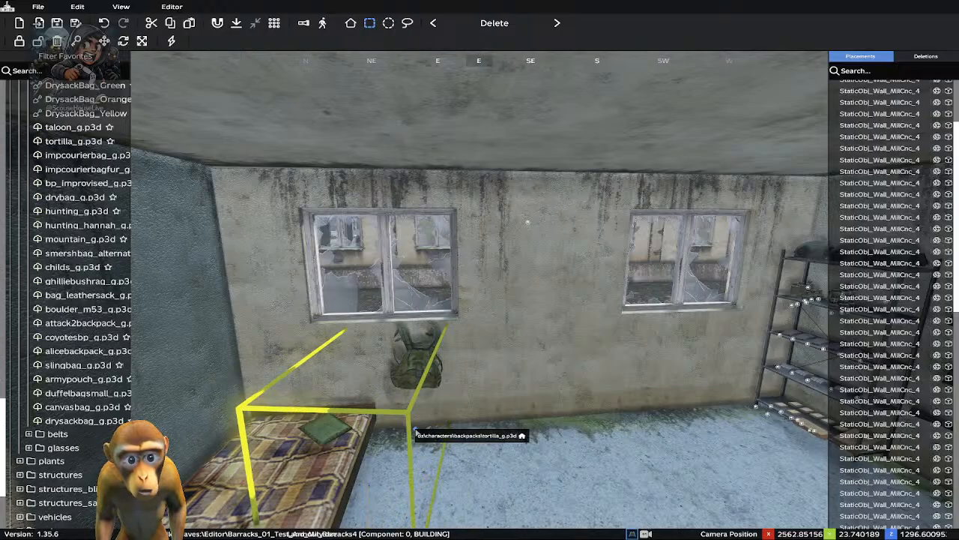
Duplicate the tortilla backpack and position the copy next to the first one, on the side away from the bed
key(ctrl+c)
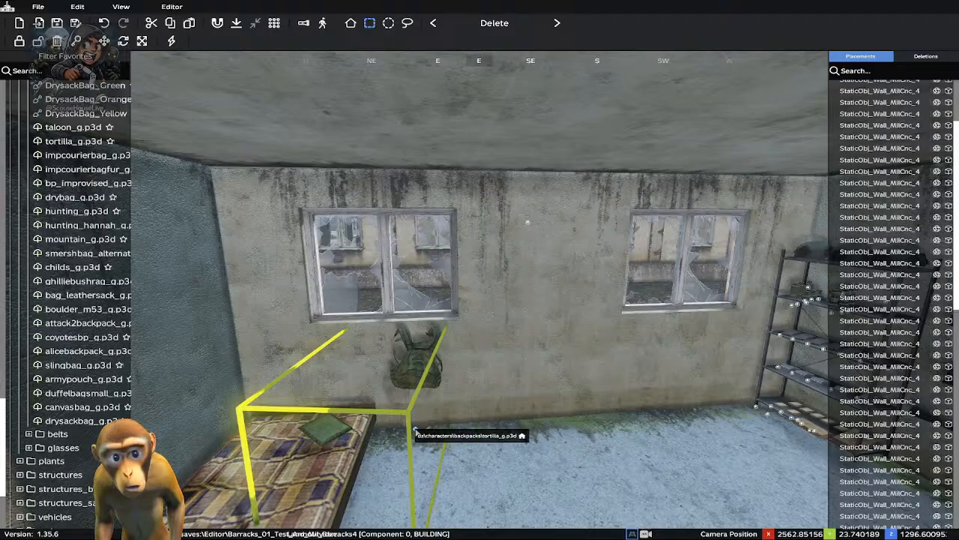
key(ctrl+v)
key(Right)
key(Right)
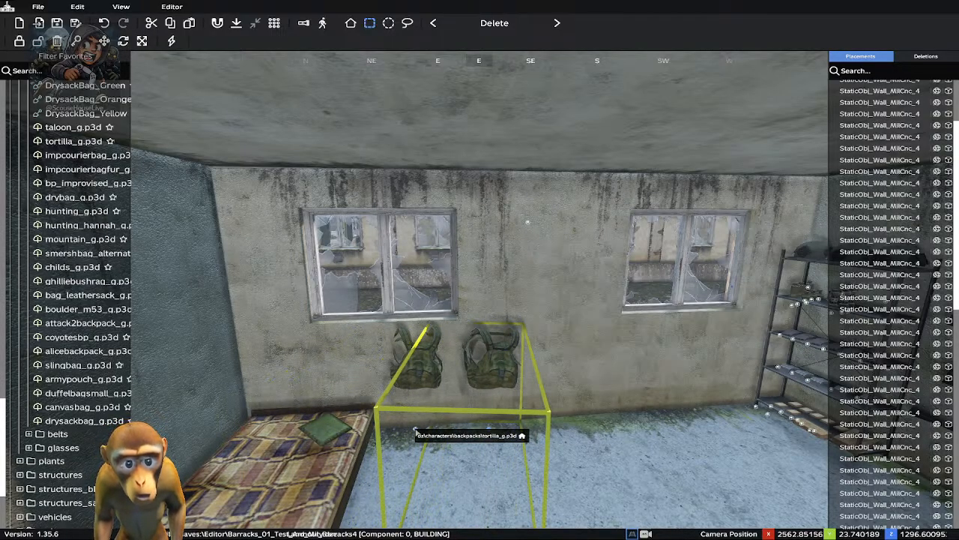
key(Left)
key(Up)
key(Up)
key(Down)
key(Down)
key(Down)
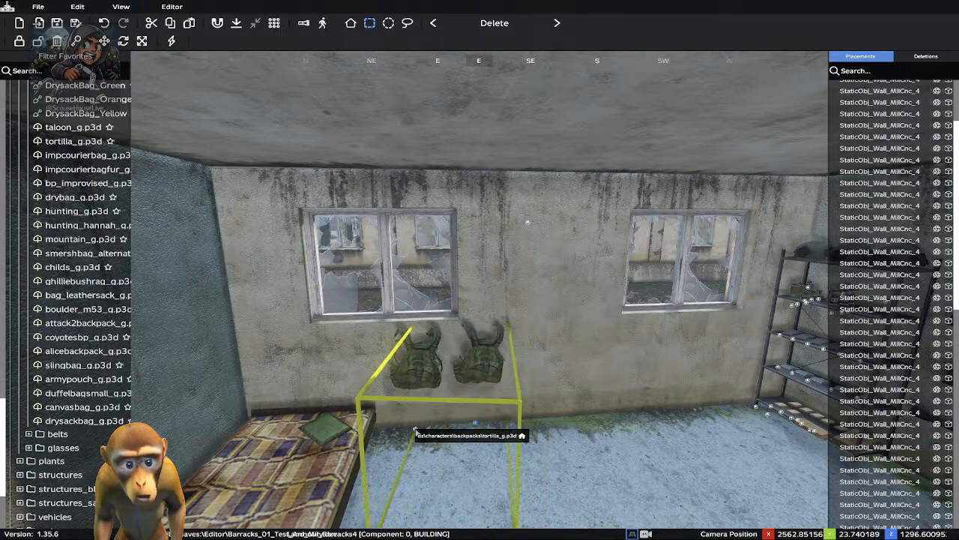
key(Up)
key(Up)
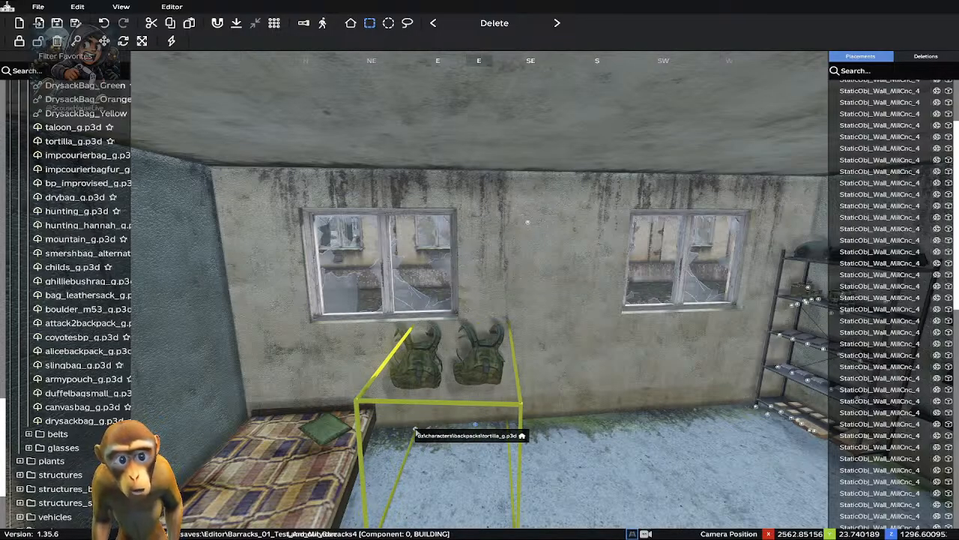
View the two backpacks close up from inside the room and fine-tune the second one's sideways position
key(w)
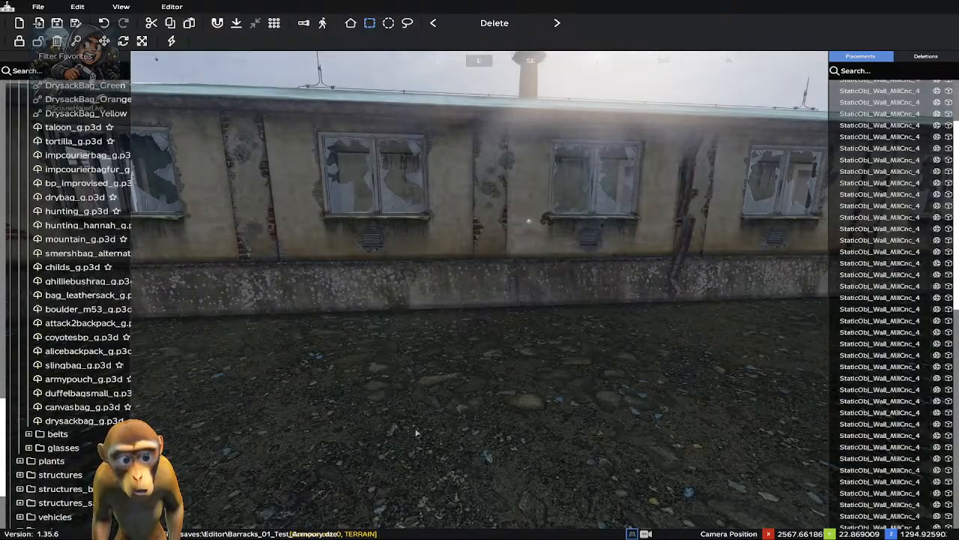
mouse_move(601, 348)
right_down()
mouse_move(550, 339)
mouse_move(623, 326)
mouse_move(137, 322)
mouse_move(359, 327)
right_up()
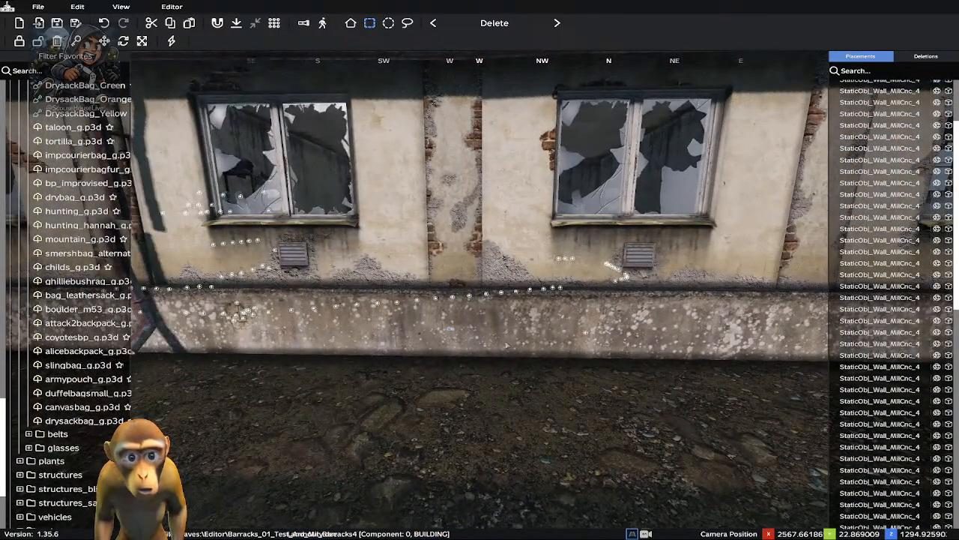
right_drag(508, 345, 810, 330)
key(w)
right_drag(404, 322, 561, 338)
key(Left)
key(Left)
key(Left)
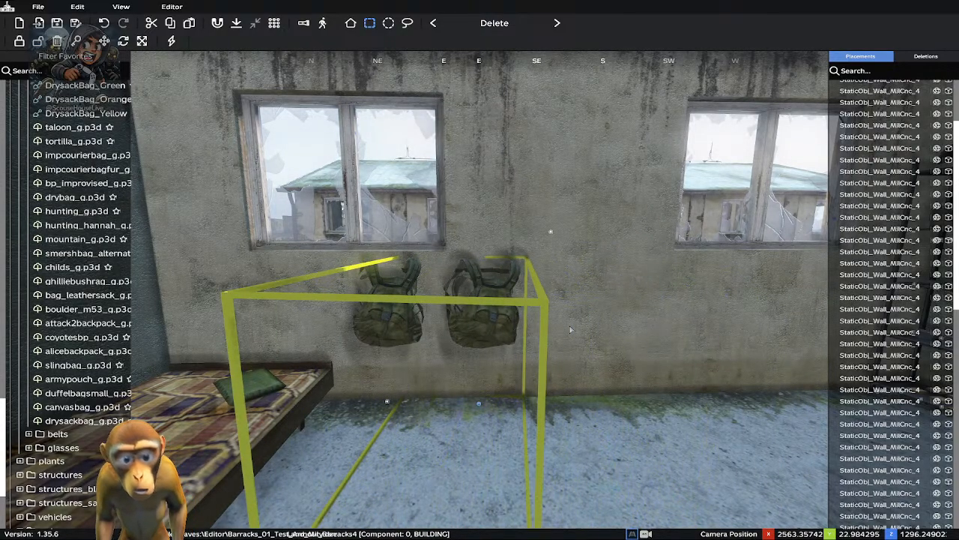
Duplicate the second backpack and move the copy along the wall as the third in the row
key(ctrl+d)
key(Right)
key(Right)
key(Right)
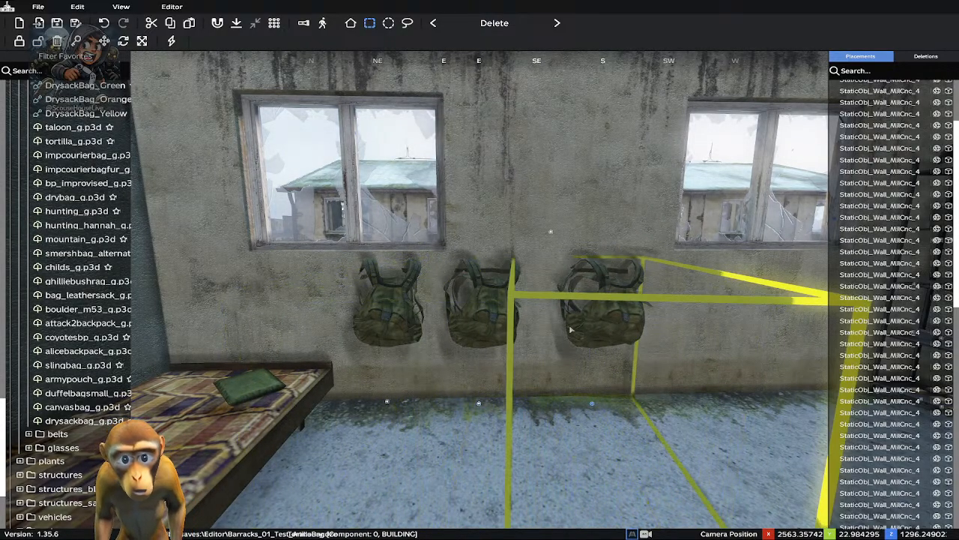
key(Left)
key(Left)
key(Right)
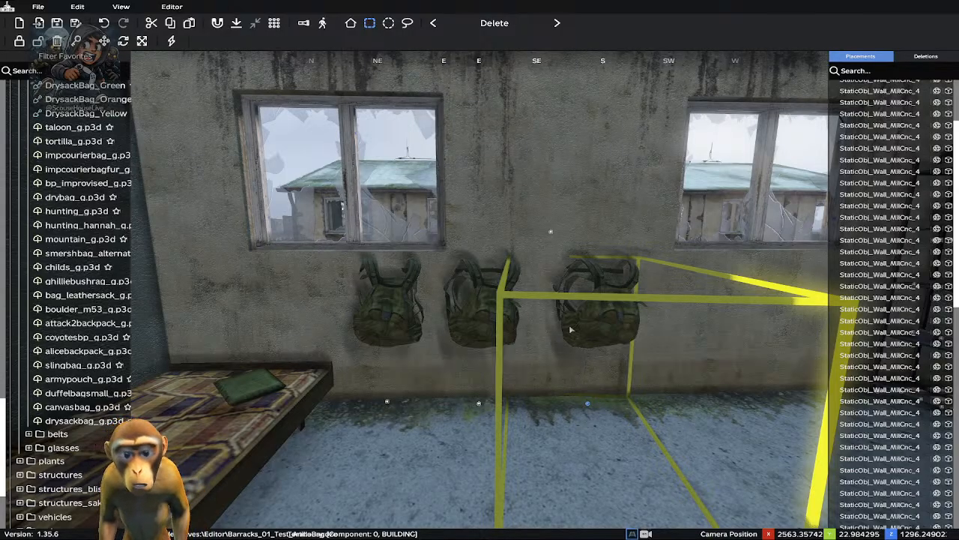
Shift the third backpack sideways along the wall to match the spacing between the first two
key(ctrl+z)
key(ctrl+z)
key(ctrl+z)
key(ctrl+z)
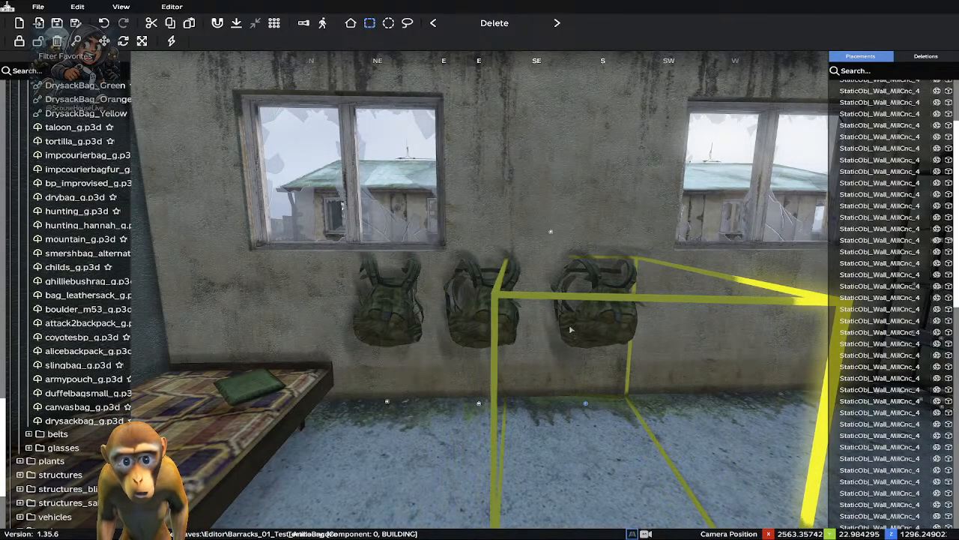
key(Down)
key(Down)
key(Left)
key(Left)
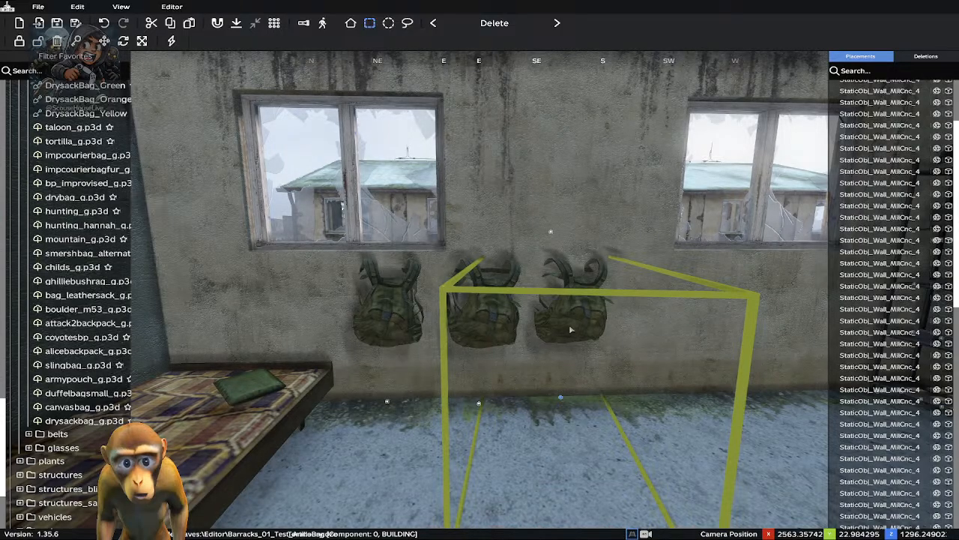
key(Right)
key(Right)
key(Right)
key(Left)
key(Left)
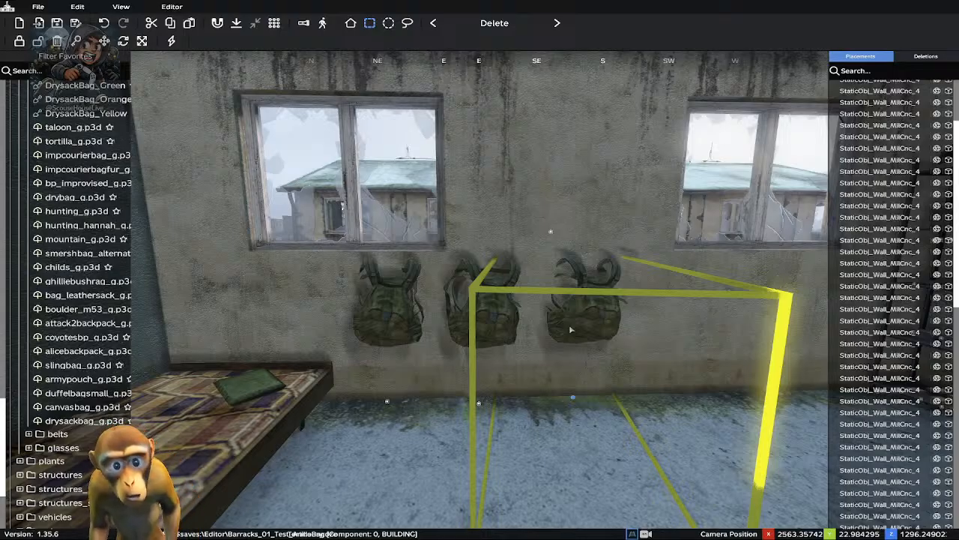
Adjust the third backpack's depth so it sits against the wall in line with the others
key(Down)
key(Up)
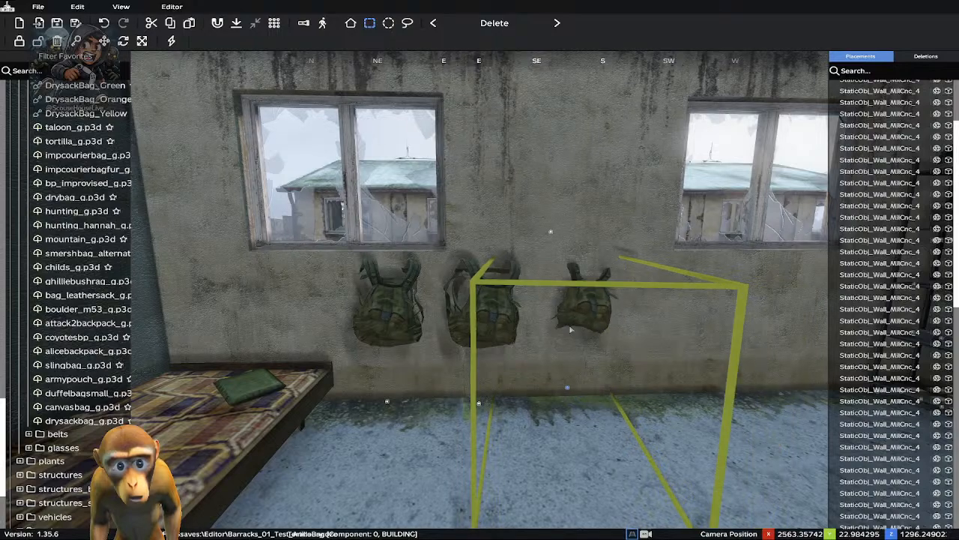
key(Down)
key(Up)
key(Down)
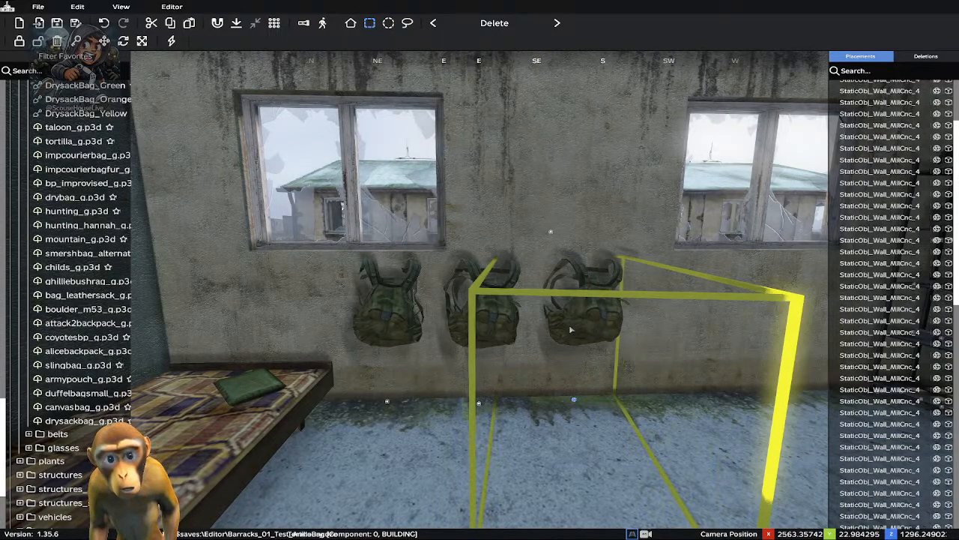
Duplicate the third backpack and move the copy along the window wall as the fourth in the row
key(Right)
key(Right)
key(Right)
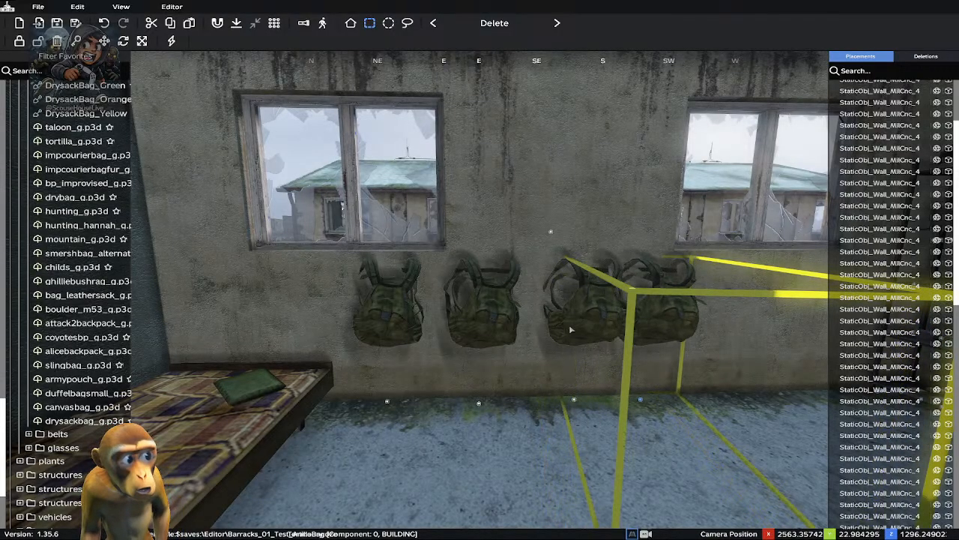
key(Right)
key(Right)
key(Right)
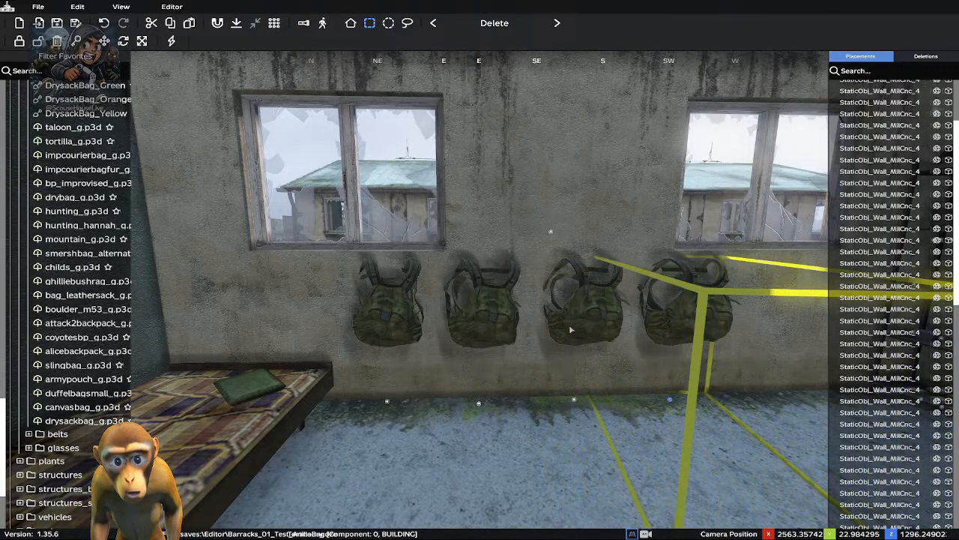
Fine-tune the fourth backpack's sideways position and depth to match the other three, then deselect it
key(Left)
key(Left)
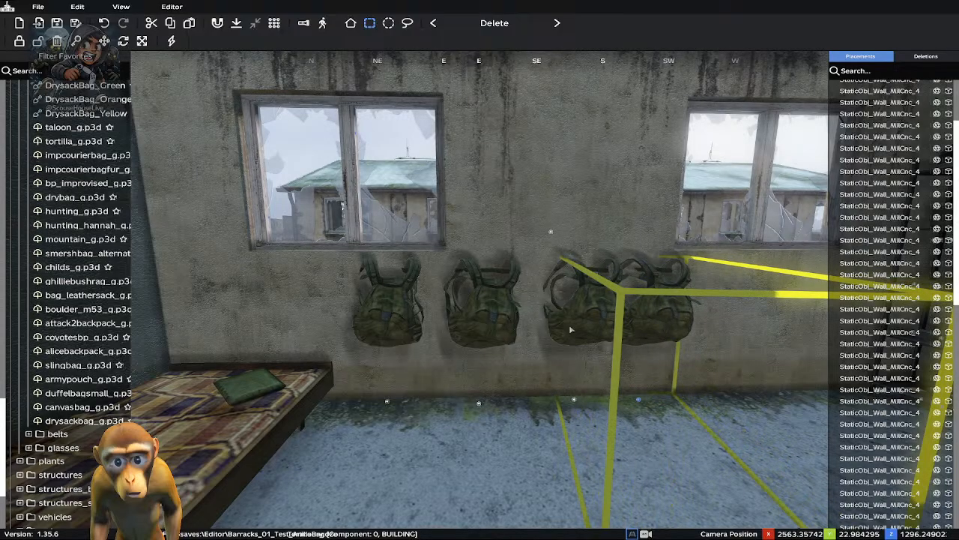
key(Right)
key(Right)
key(Left)
key(Left)
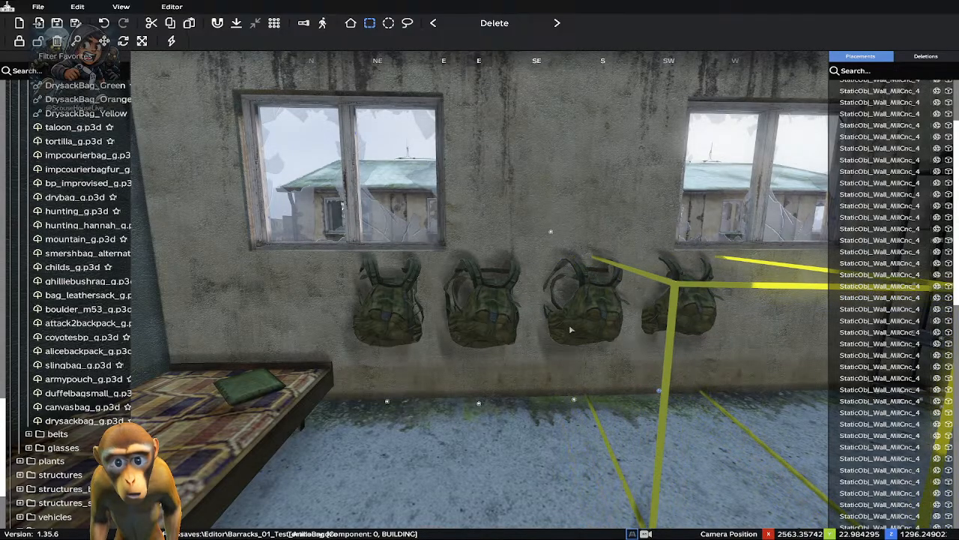
key(Right)
key(Right)
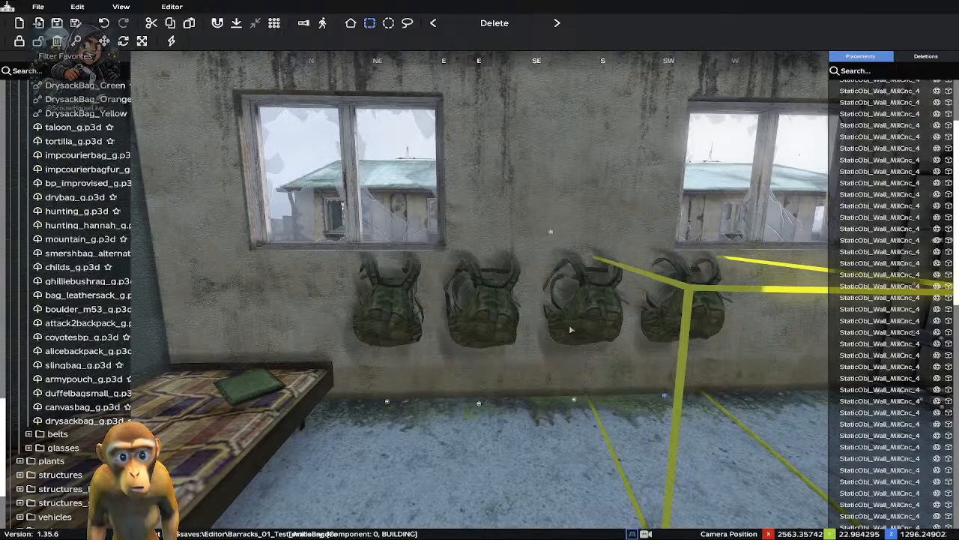
click(548, 442)
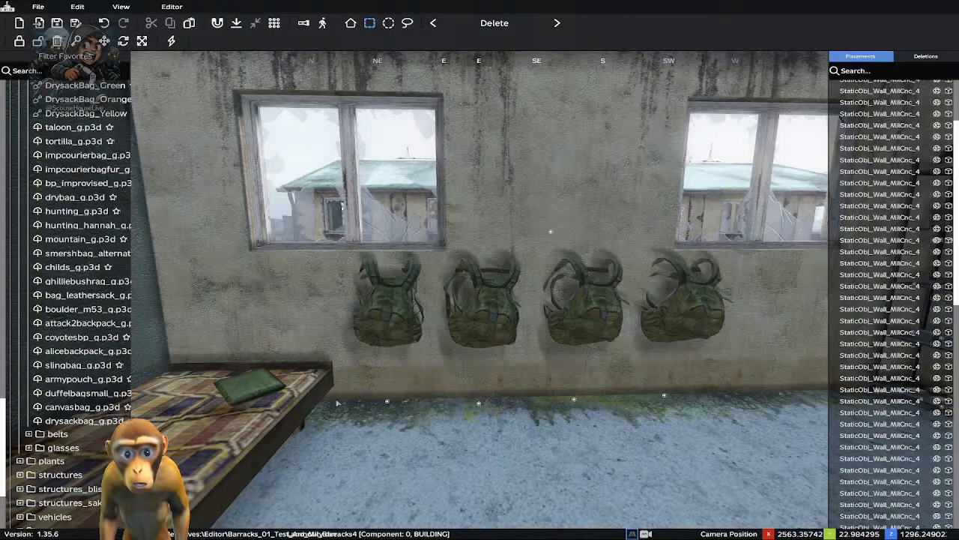
Delete the first backpack in the row, the one nearest the bed
right_drag(281, 452, 594, 353)
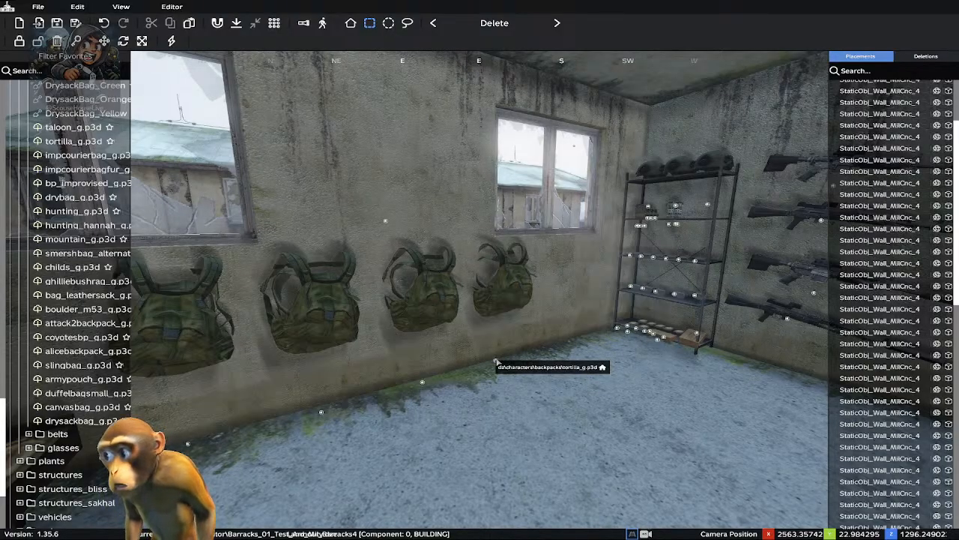
right_drag(495, 362, 401, 387)
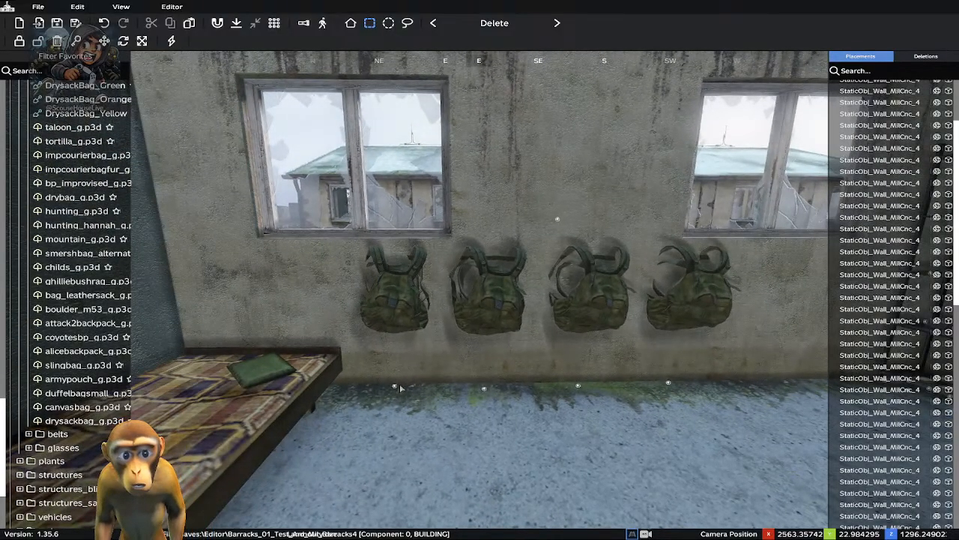
click(399, 388)
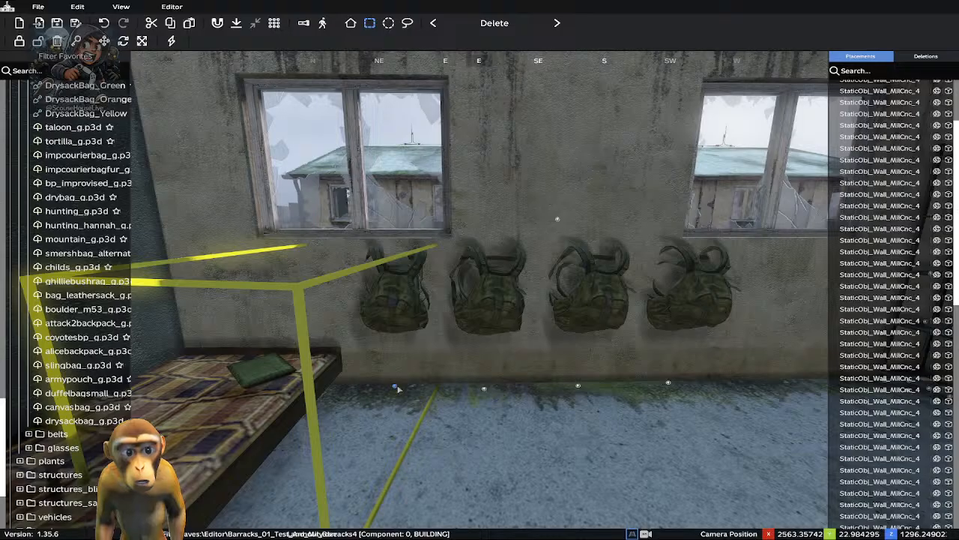
right_click(398, 389)
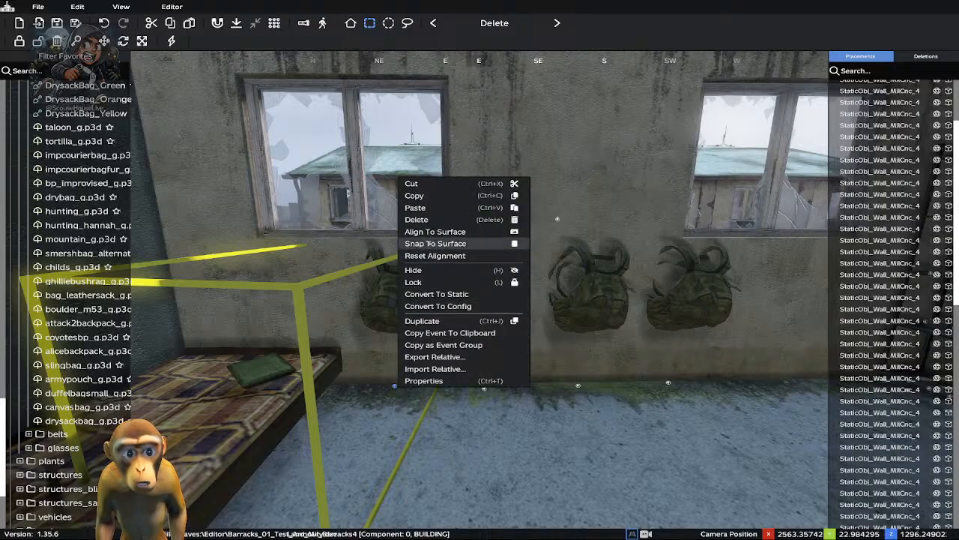
click(420, 219)
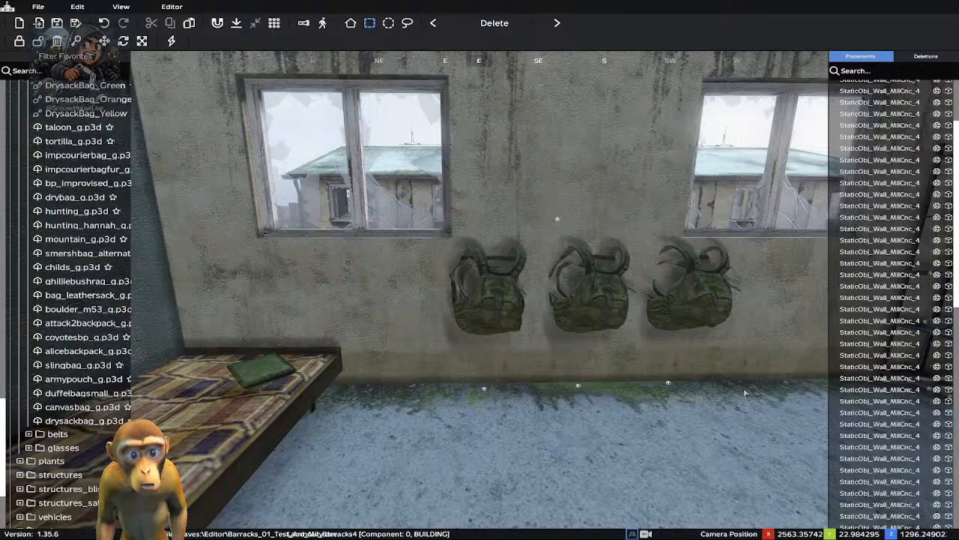
Look over the room's free wall and floor space and search the object library for "shelf"
right_drag(745, 392, 860, 351)
right_drag(480, 397, 596, 418)
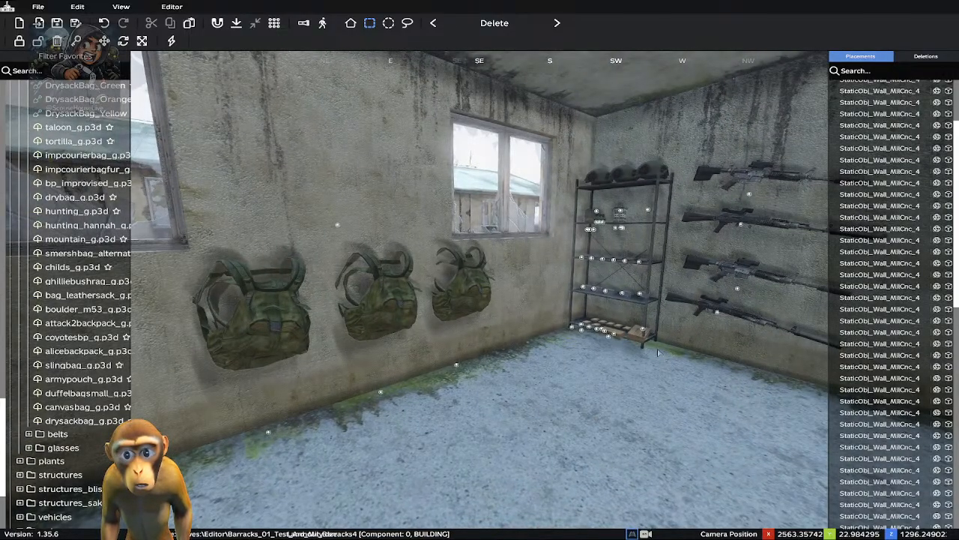
right_drag(583, 418, 665, 408)
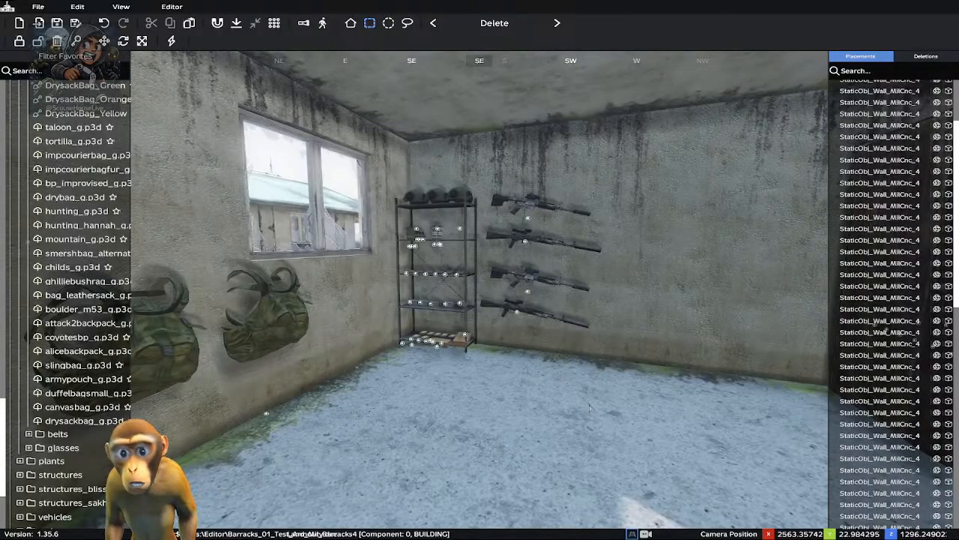
right_drag(589, 408, 628, 408)
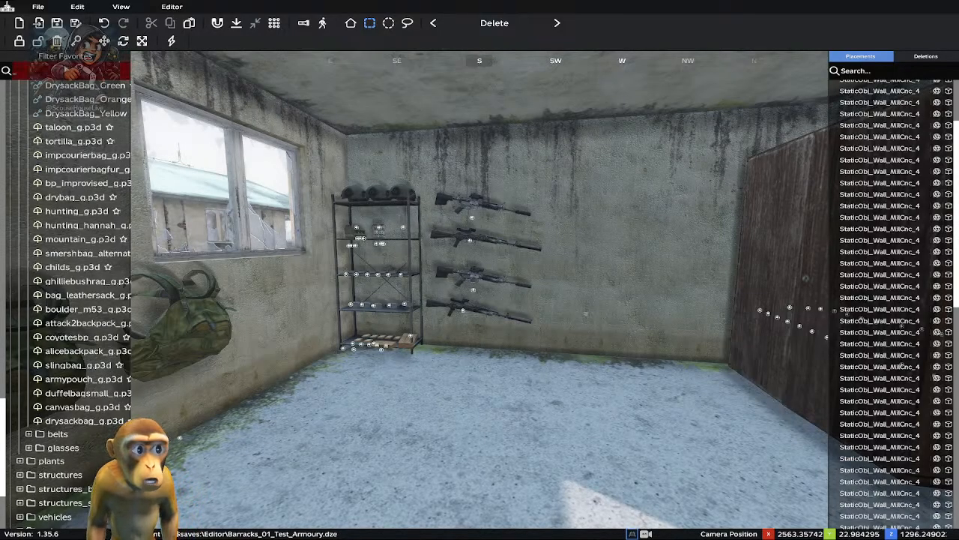
text(shel)
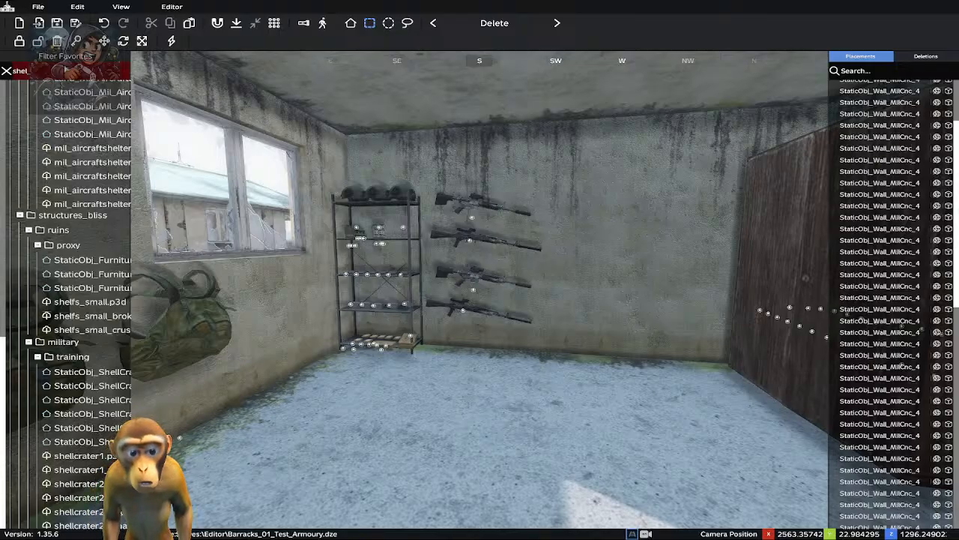
text(f)
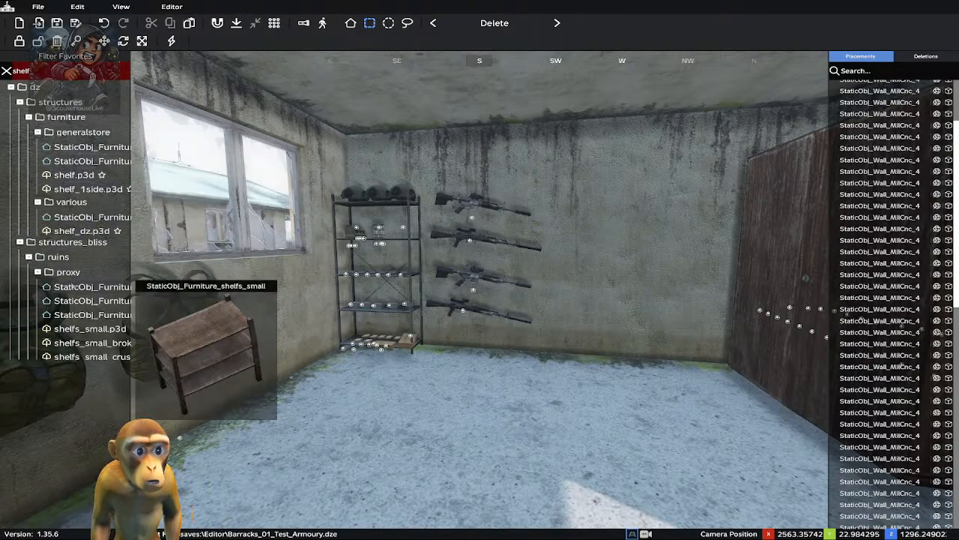
click(58, 256)
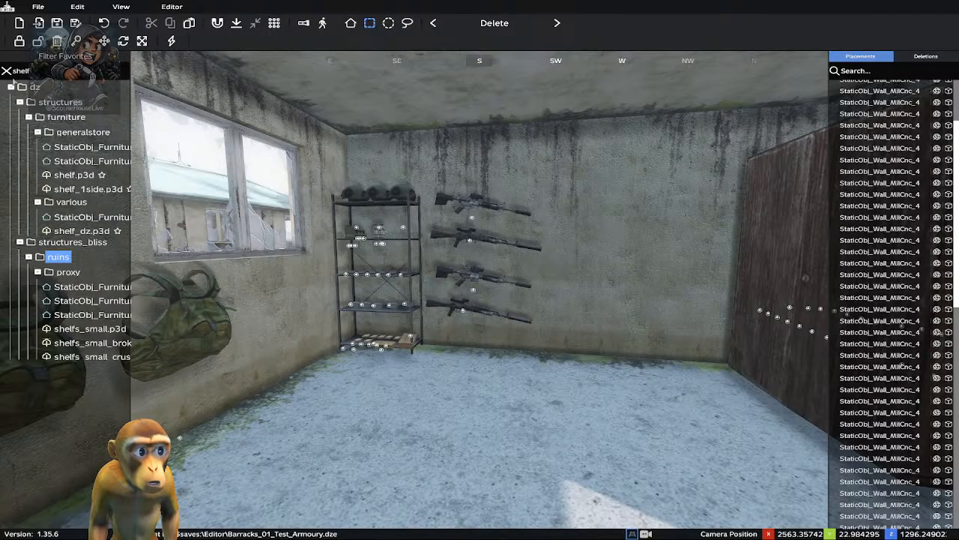
Replace the object library search term with "fur"
click(39, 70)
key(BackSpace)
key(BackSpace)
key(BackSpace)
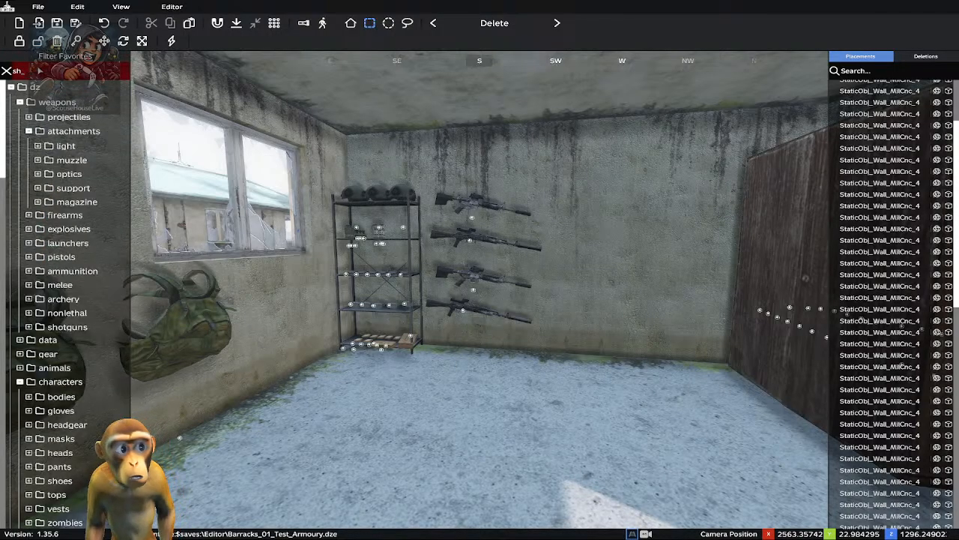
key(BackSpace)
key(BackSpace)
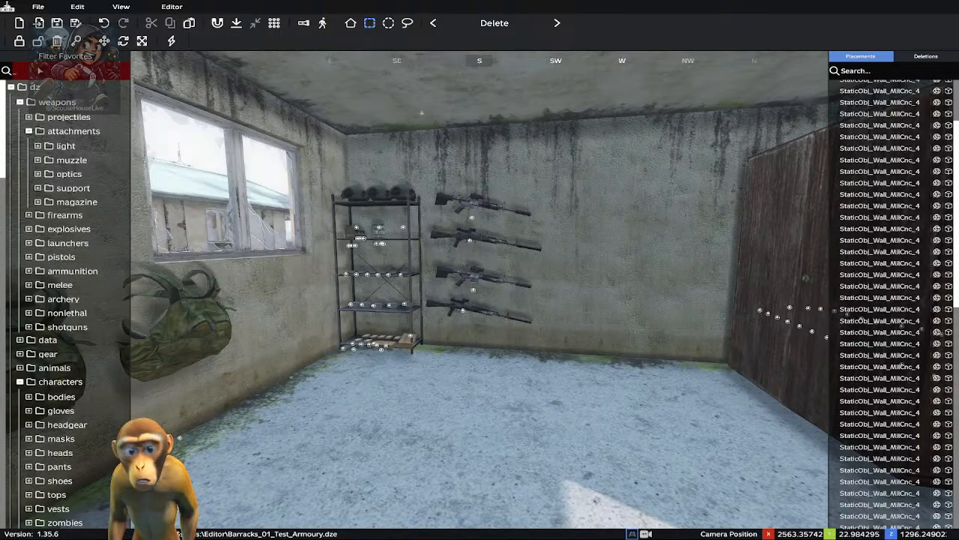
text(fur_)
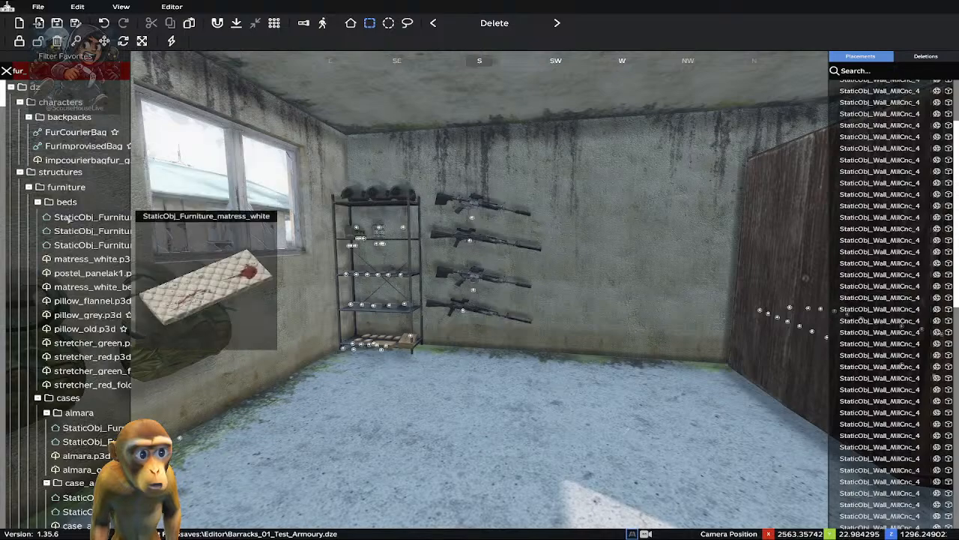
Find the carpet_big.p3d model among the furniture decorations and place it on the floor in front of the rifle wall
scroll(82, 253, down, 5)
scroll(95, 296, down, 7)
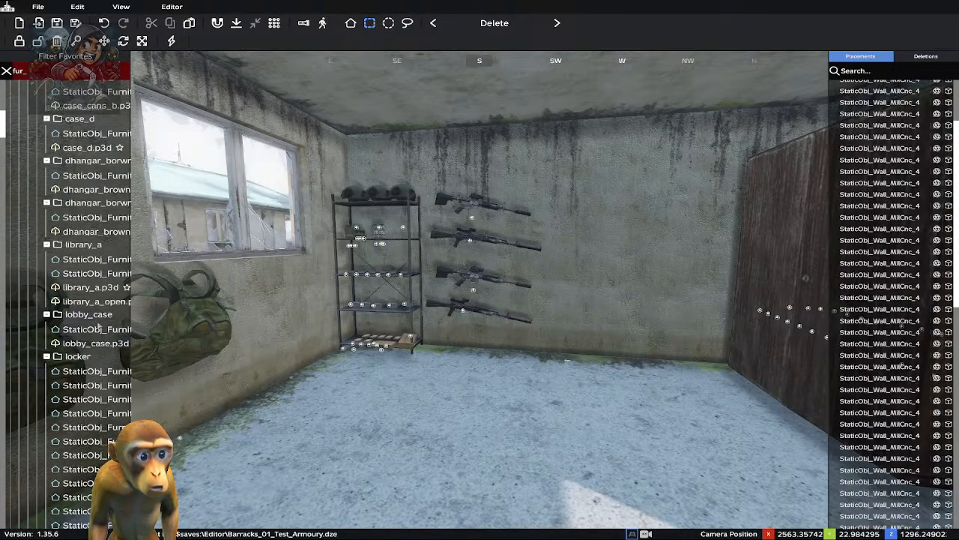
scroll(92, 424, down, 12)
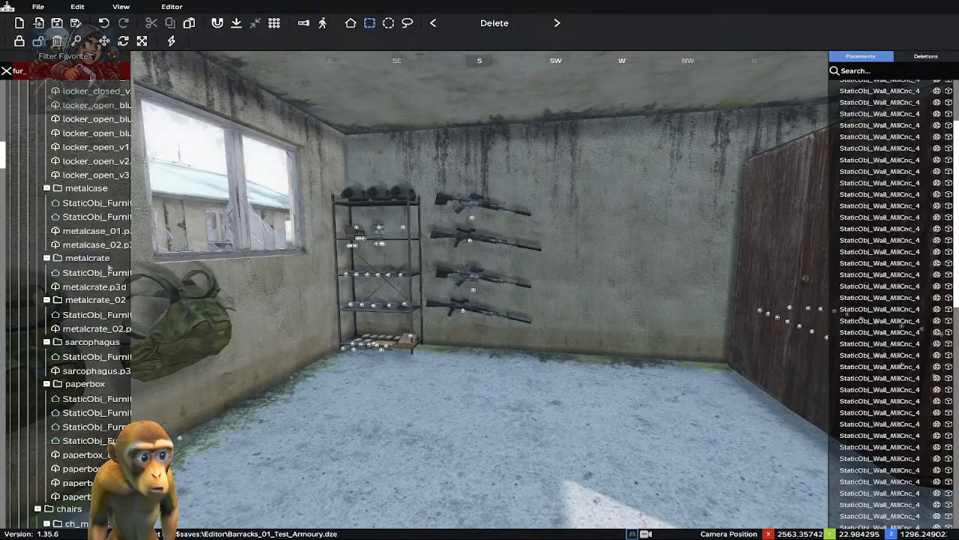
scroll(89, 334, down, 4)
scroll(90, 336, down, 8)
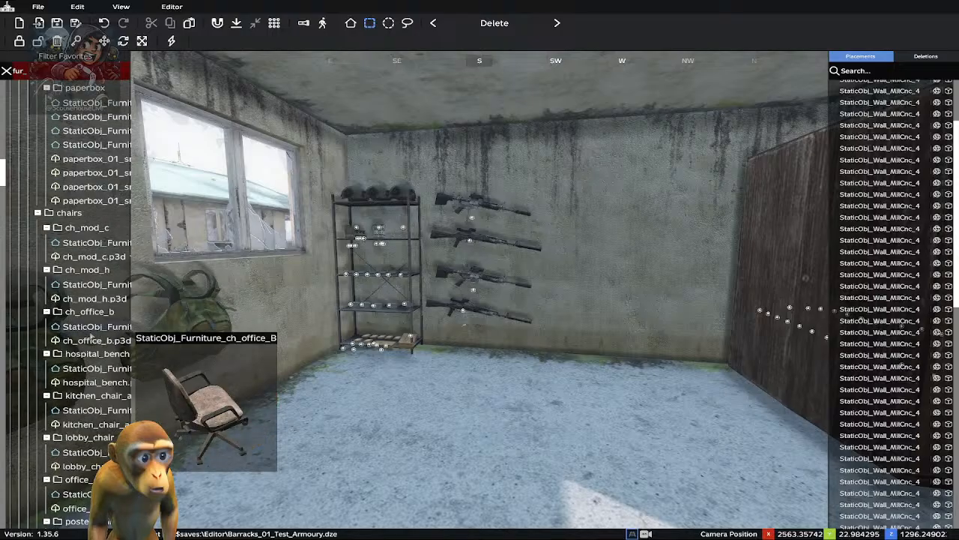
scroll(94, 343, down, 7)
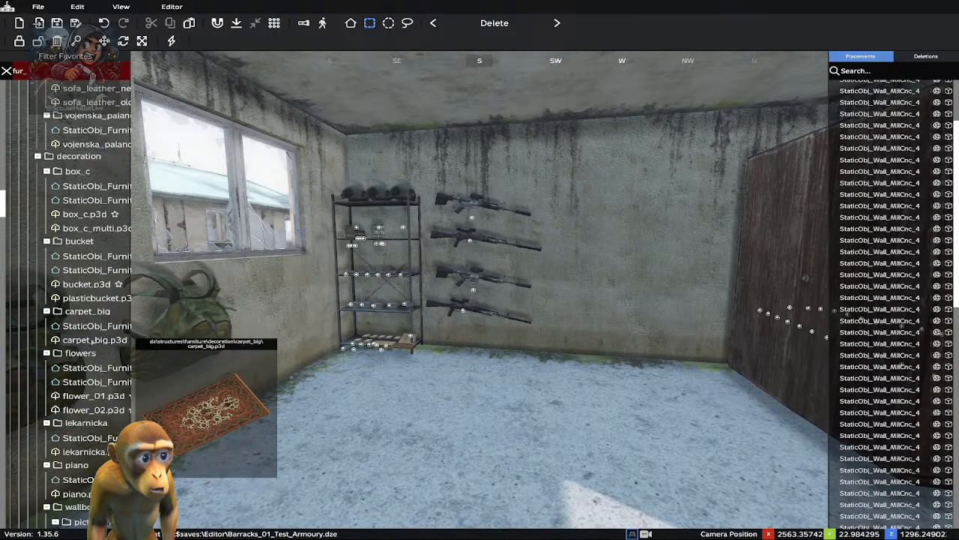
drag(90, 340, 570, 495)
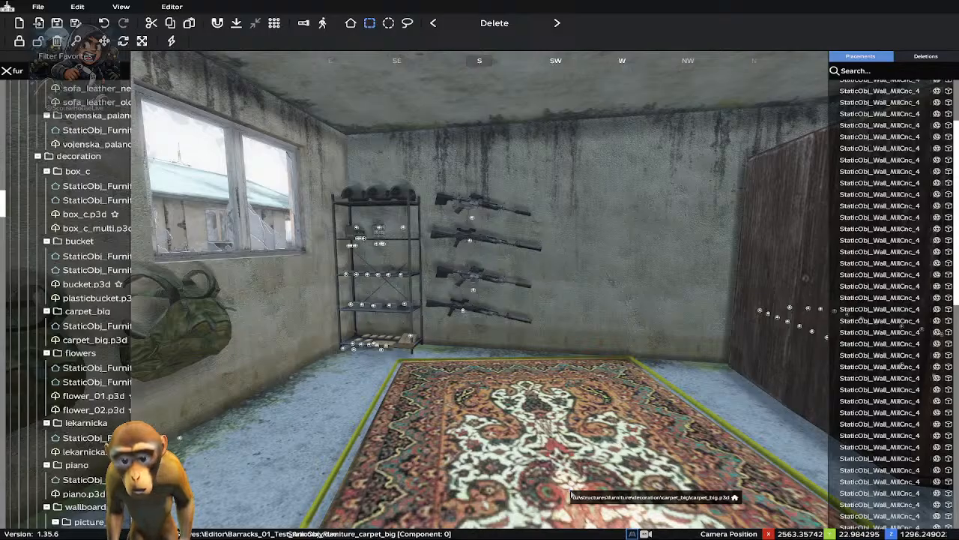
Shift the carpet across the floor towards the wooden wardrobe and closer to the rifle wall
key(Right)
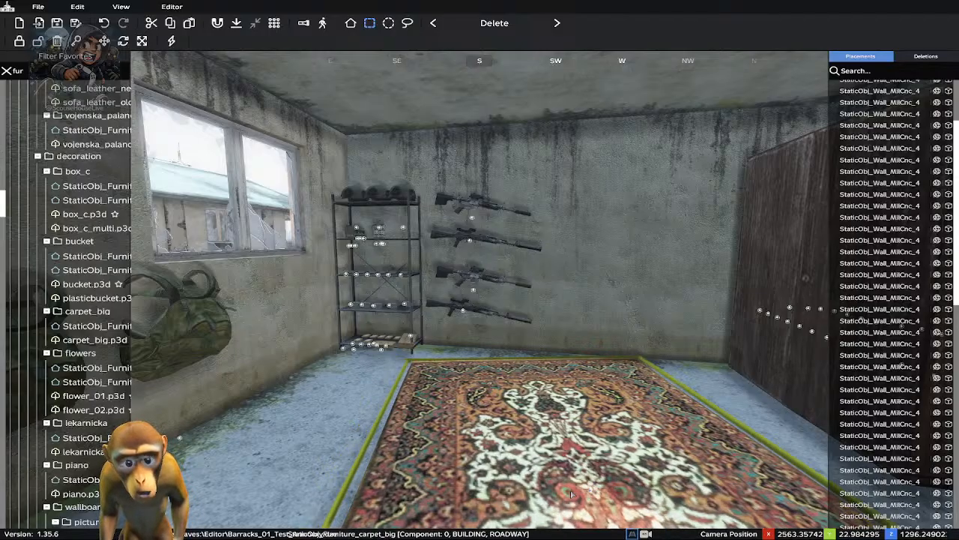
shift+drag(570, 494, 572, 494)
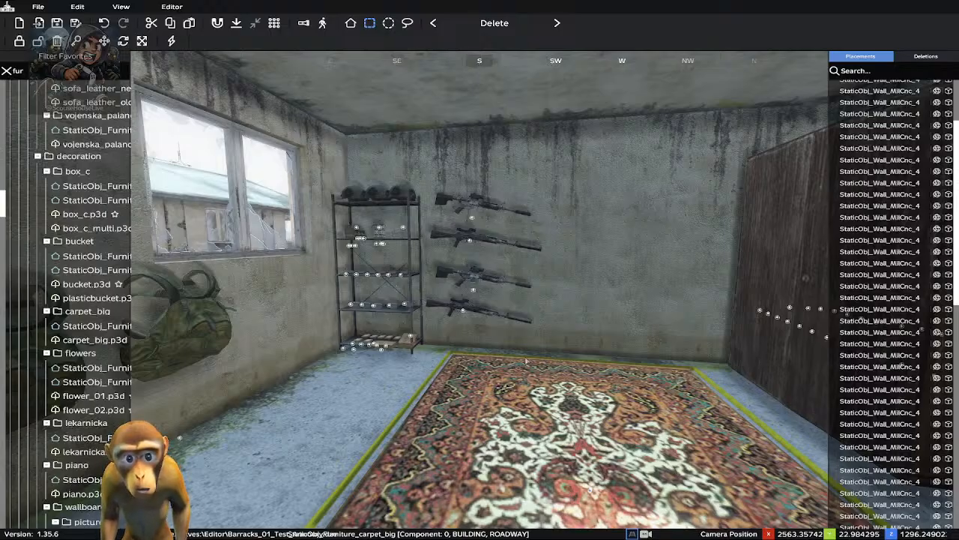
right_drag(529, 361, 400, 369)
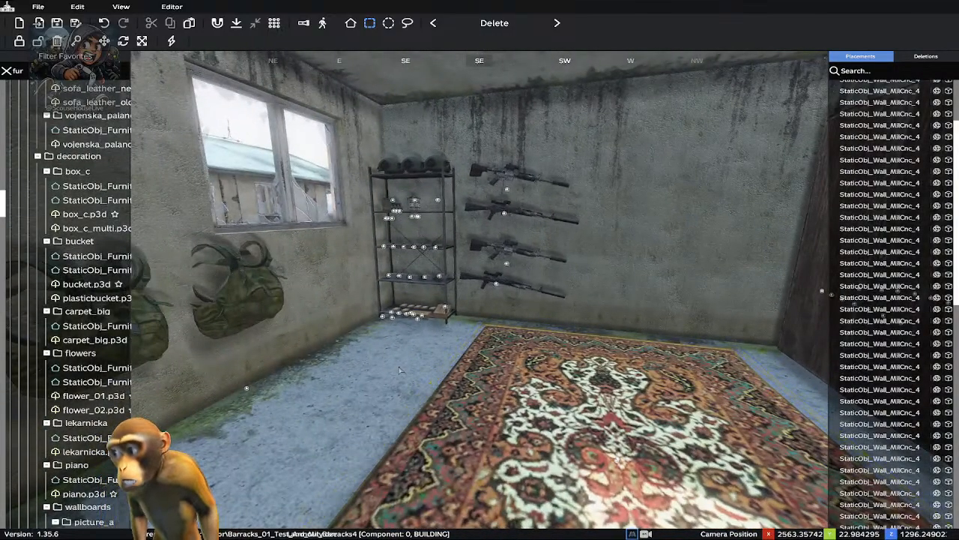
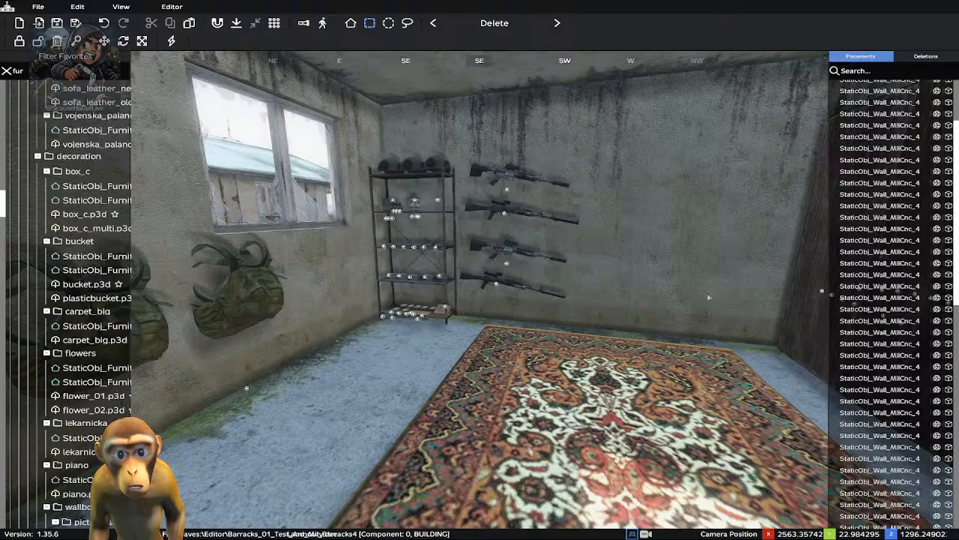
Look around the armoury and browse the furniture library's decoration, wallboard, appliance, general store, kitchen and lighting models for more items
right_drag(708, 297, 670, 279)
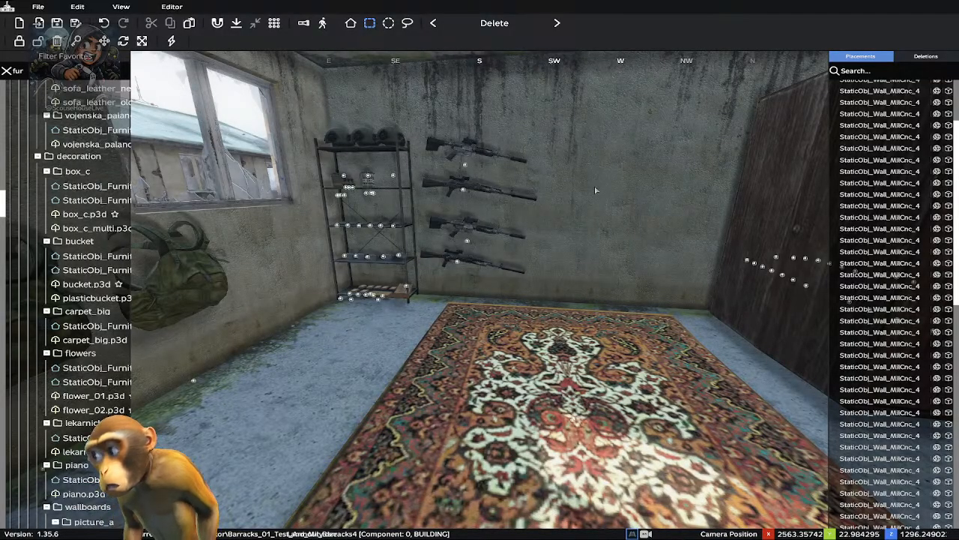
right_drag(553, 201, 593, 198)
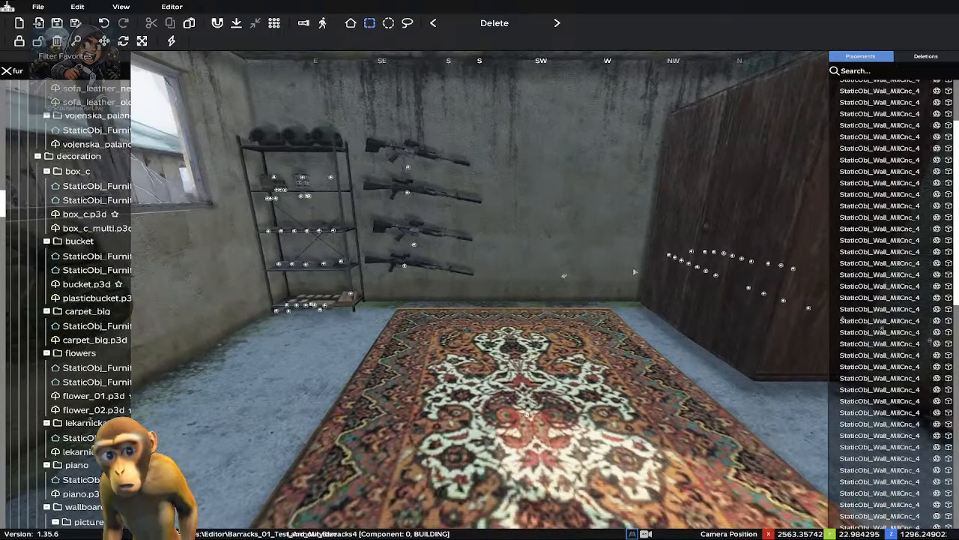
right_drag(649, 317, 585, 314)
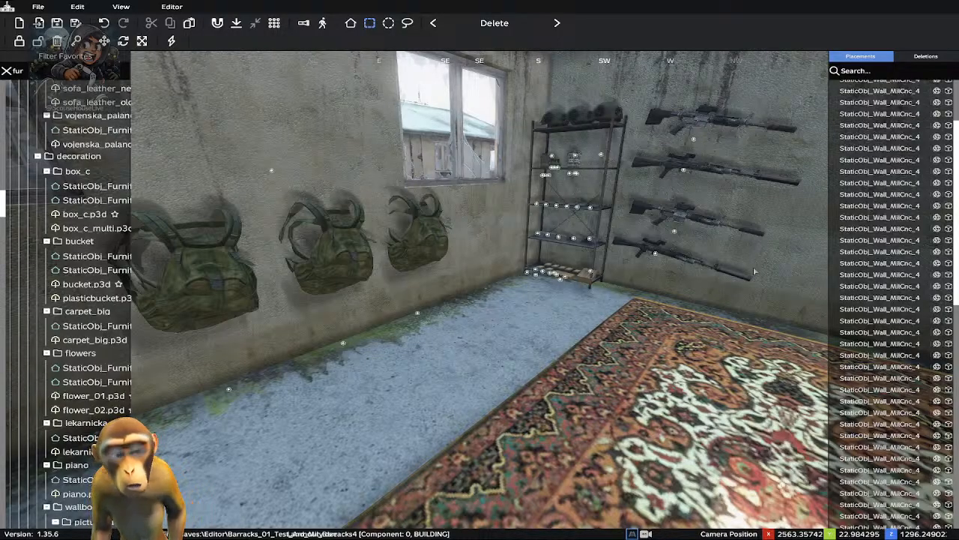
right_drag(793, 283, 936, 284)
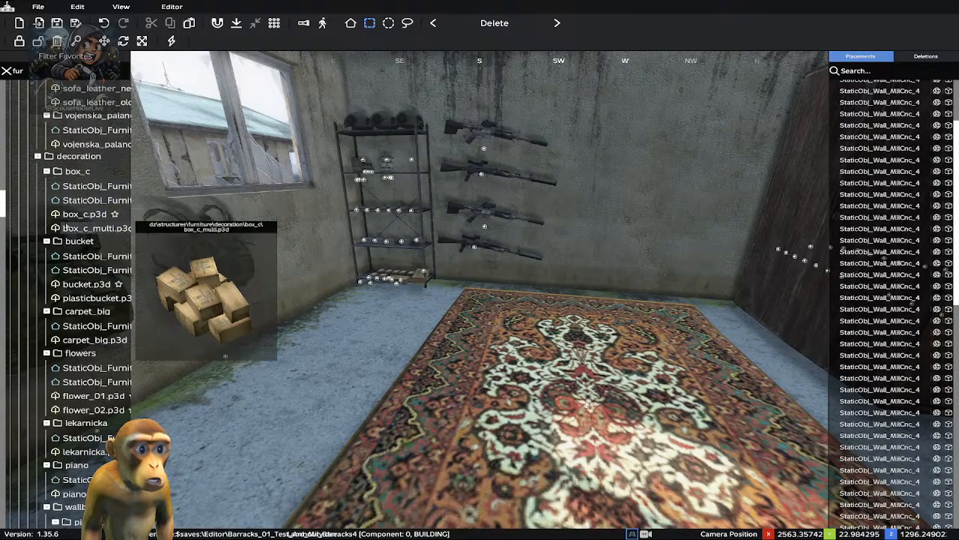
scroll(73, 245, down, 2)
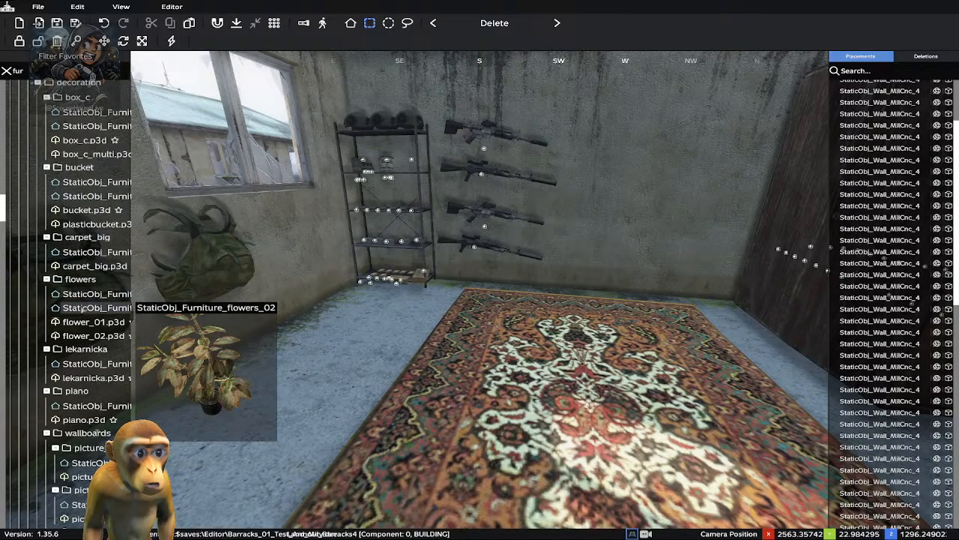
scroll(79, 309, down, 2)
scroll(82, 309, down, 4)
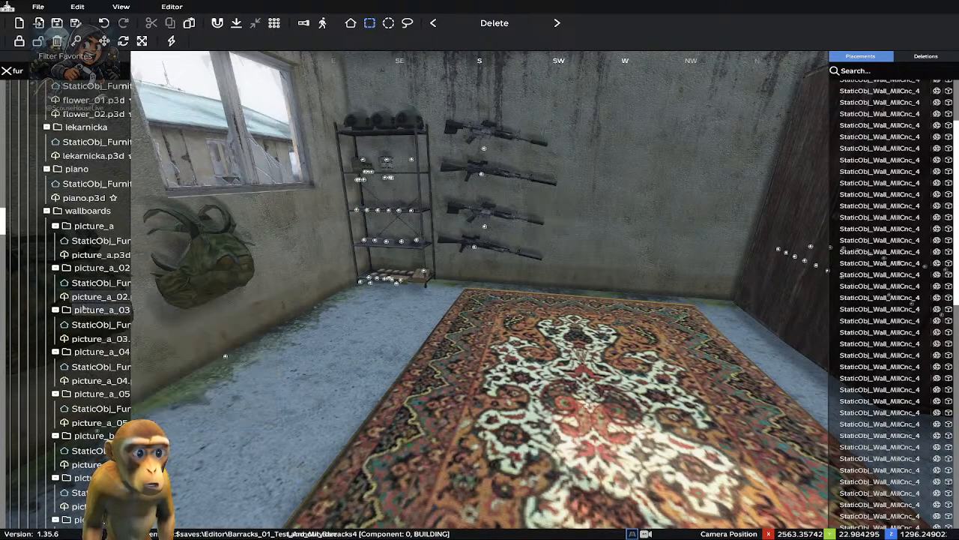
scroll(86, 314, down, 4)
scroll(93, 341, down, 6)
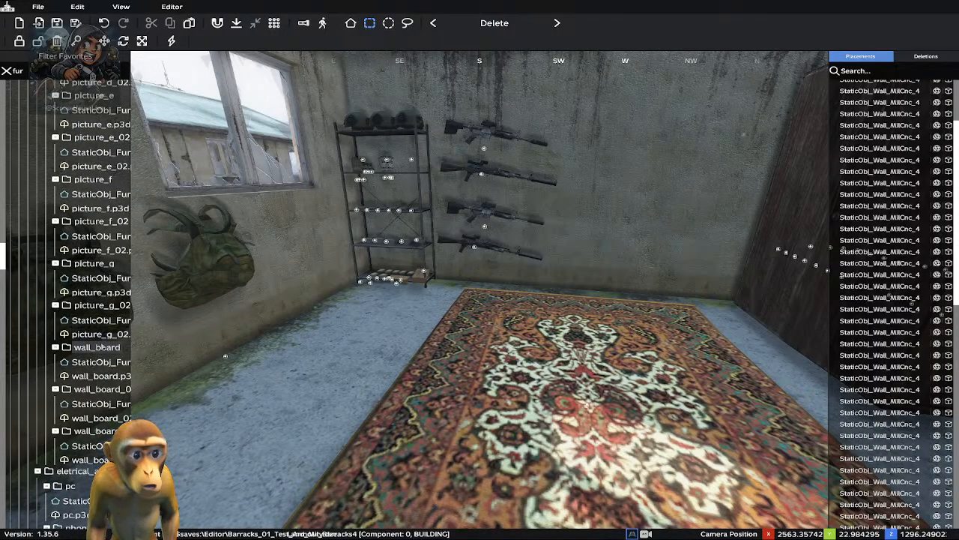
scroll(100, 341, down, 3)
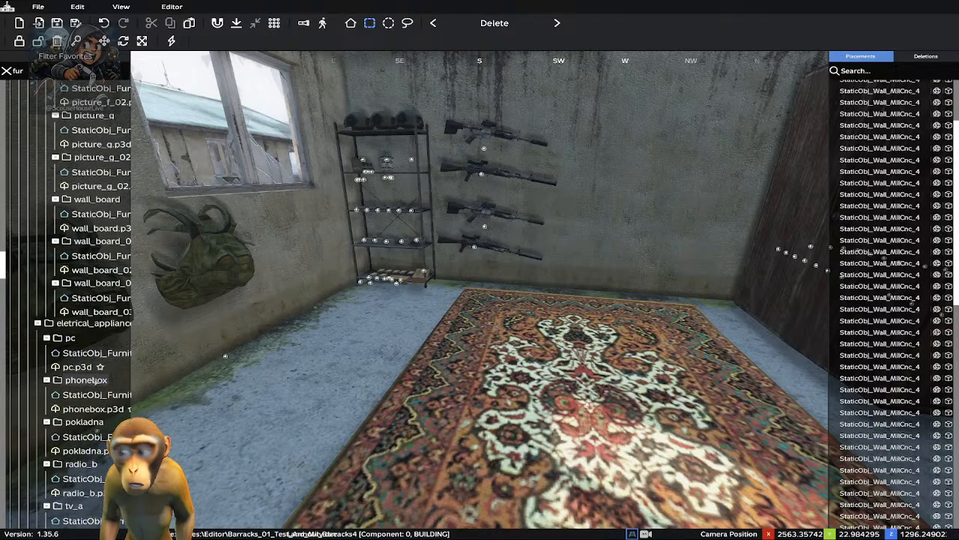
scroll(96, 381, down, 2)
scroll(95, 381, down, 6)
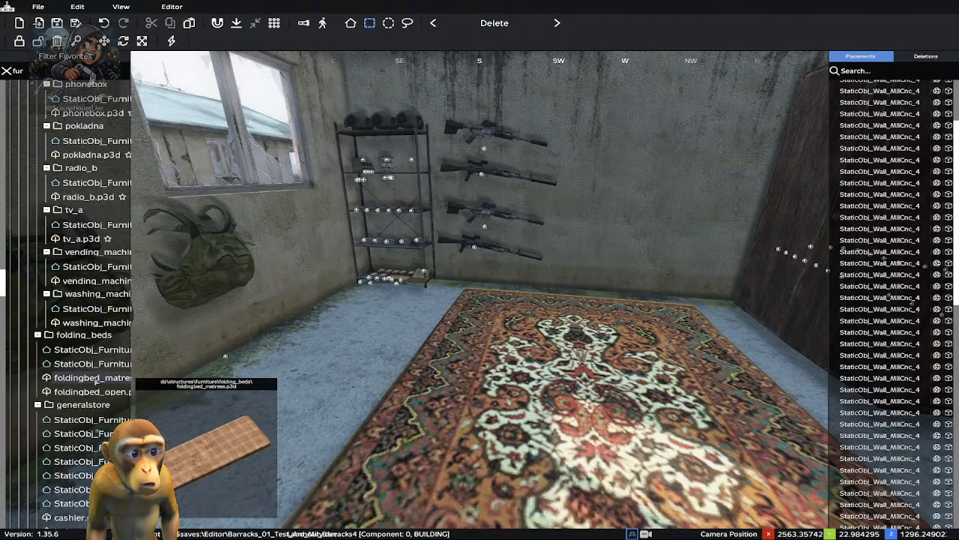
scroll(95, 378, down, 6)
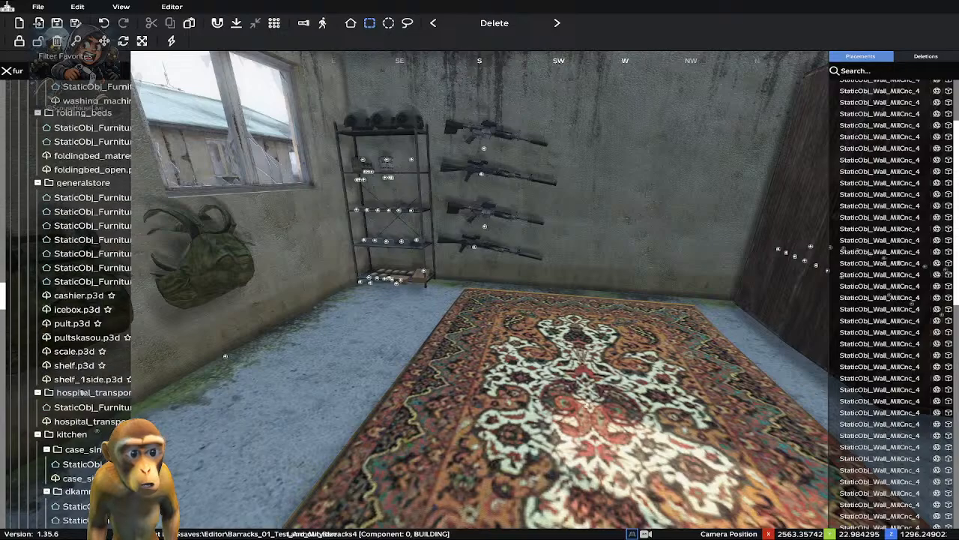
scroll(84, 397, down, 4)
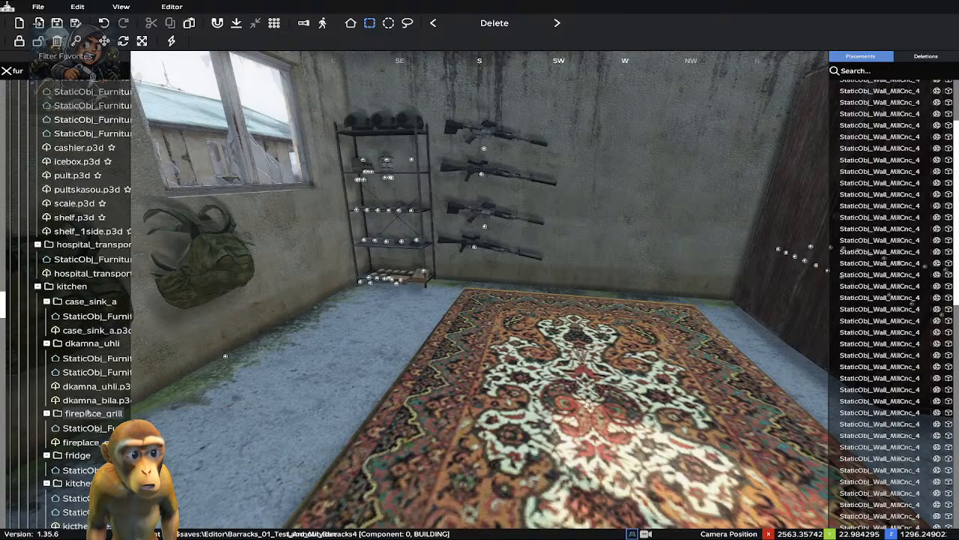
scroll(88, 413, down, 9)
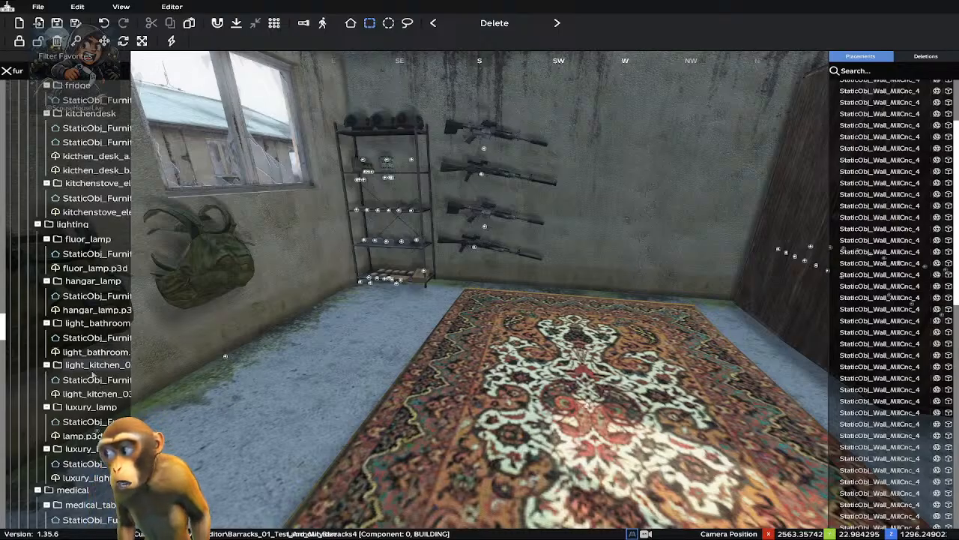
mouse_move(92, 379)
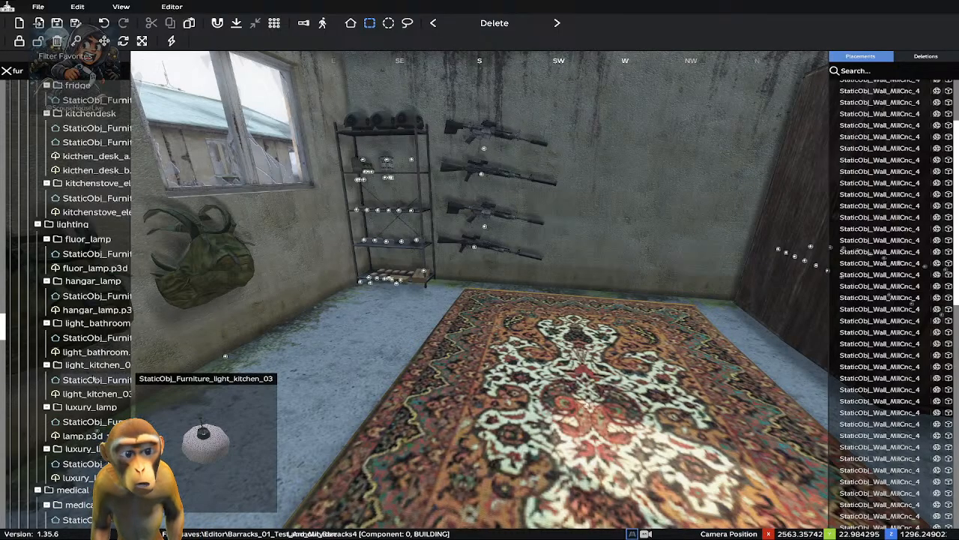
Browse the medical, prison, radar, school equipment, table and various furniture models for something that suits the armoury
scroll(88, 387, down, 7)
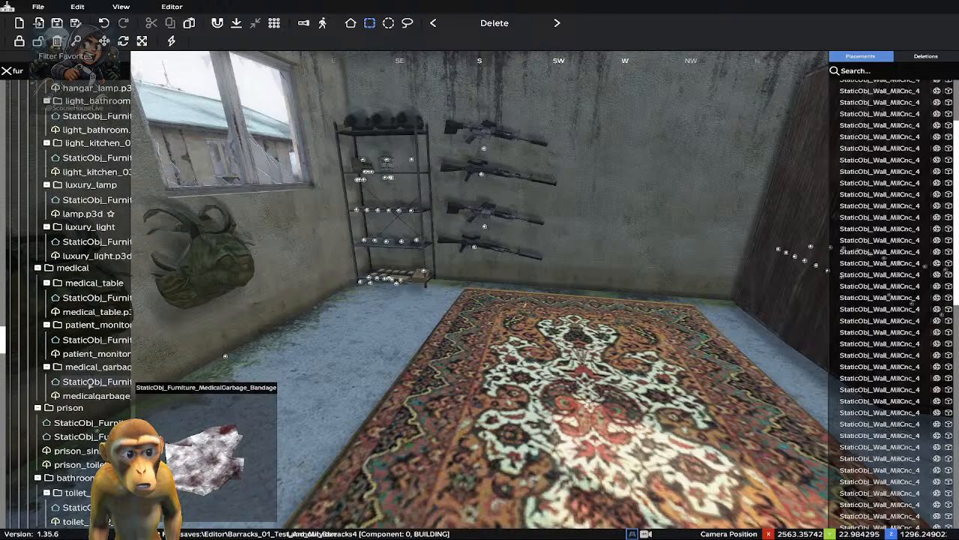
scroll(88, 386, down, 2)
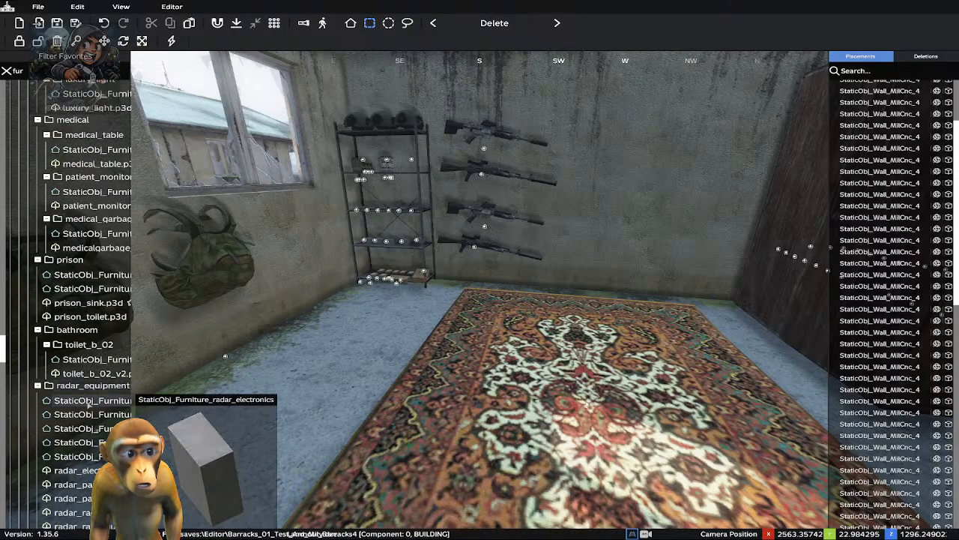
scroll(88, 401, down, 5)
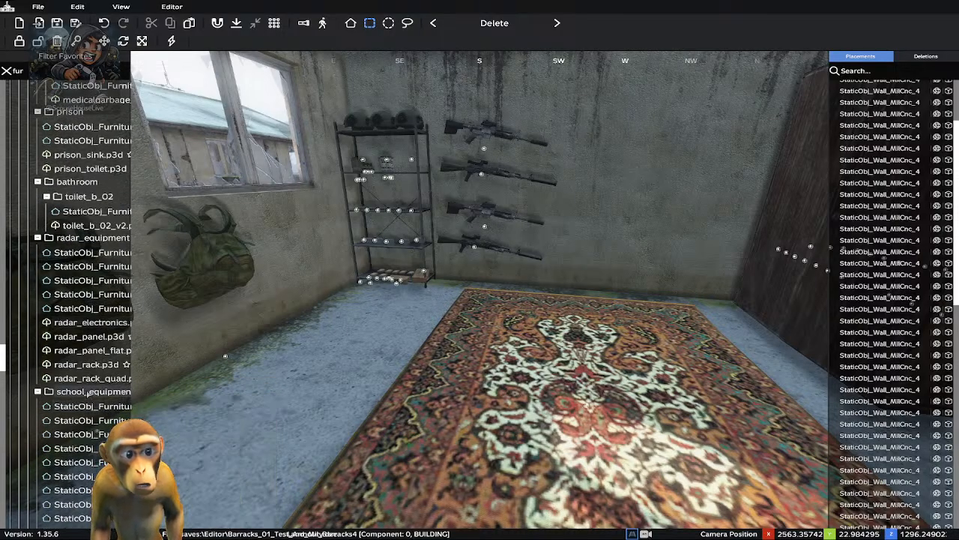
scroll(90, 402, down, 3)
scroll(89, 394, down, 3)
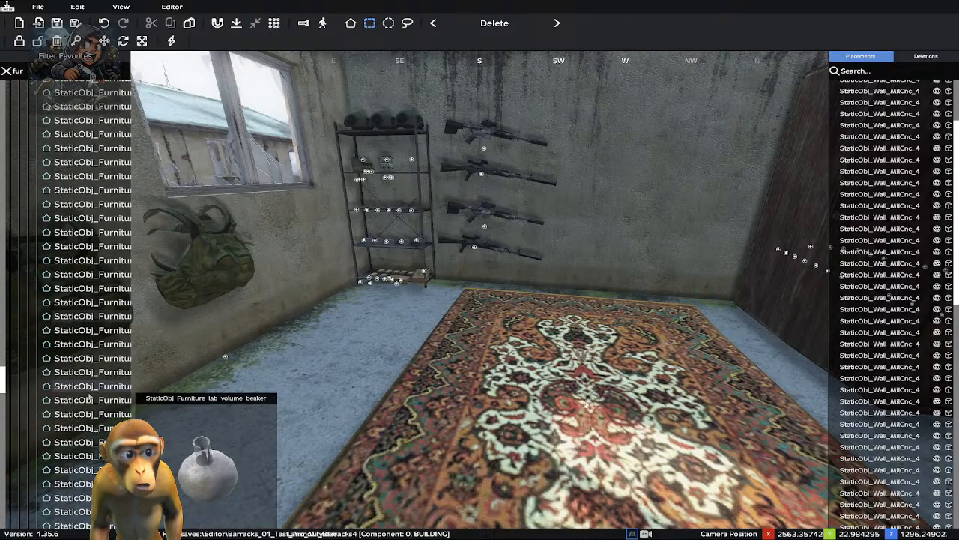
scroll(89, 395, down, 2)
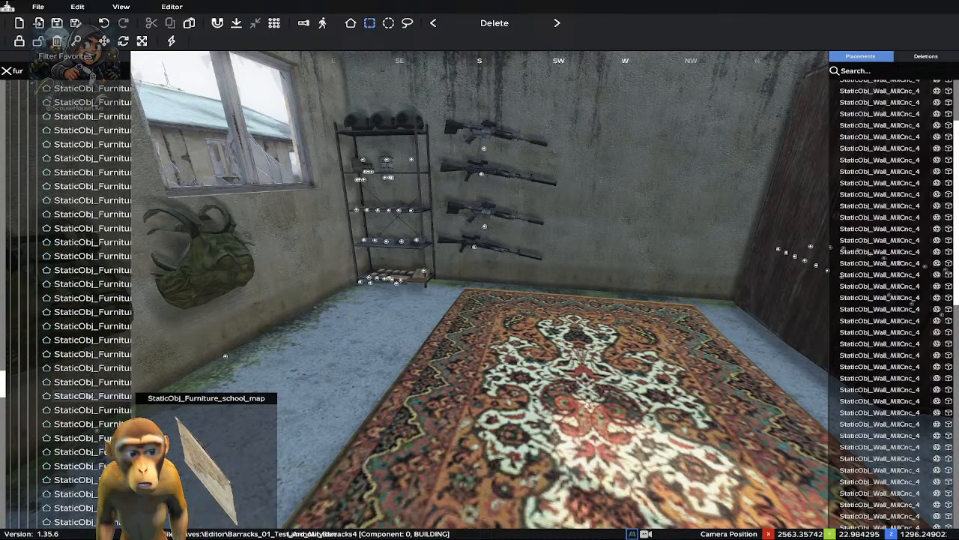
scroll(89, 395, down, 4)
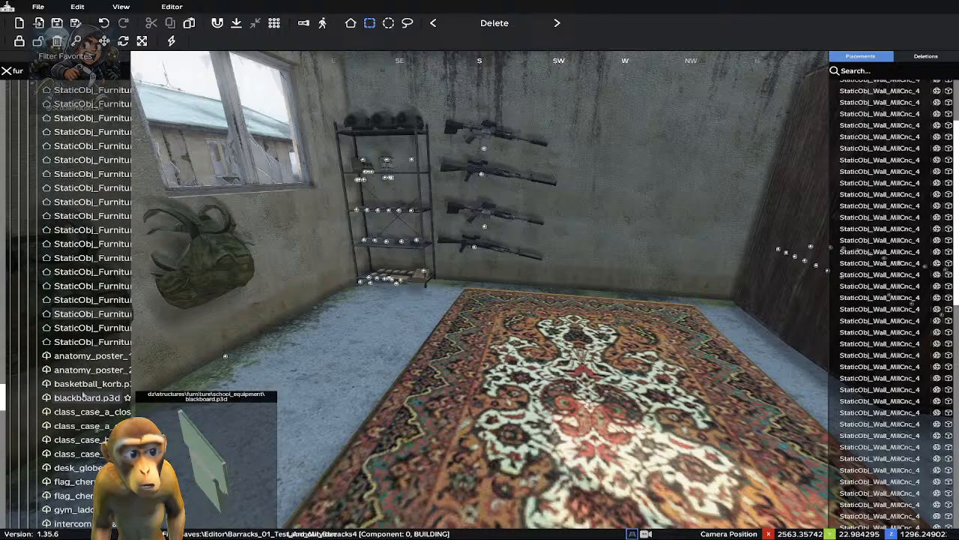
scroll(82, 393, down, 7)
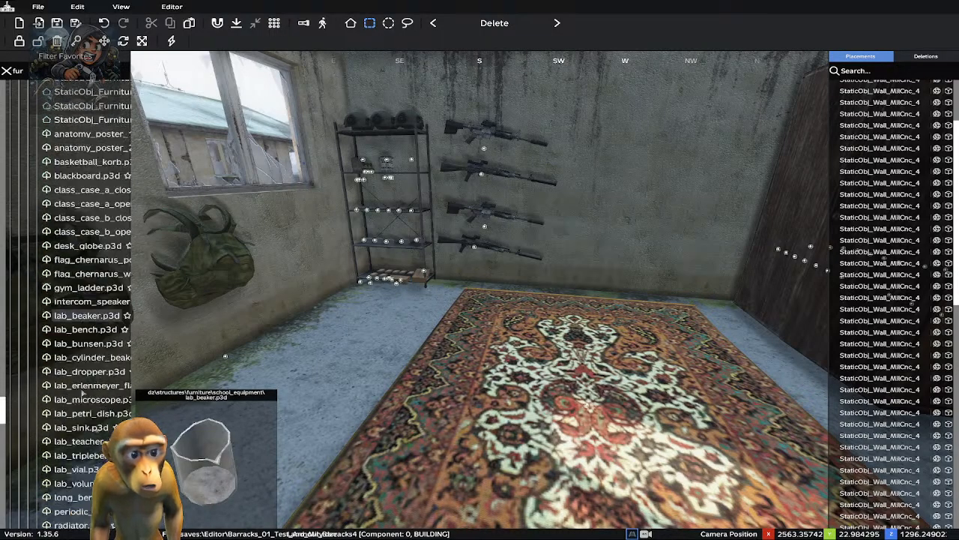
scroll(83, 393, down, 11)
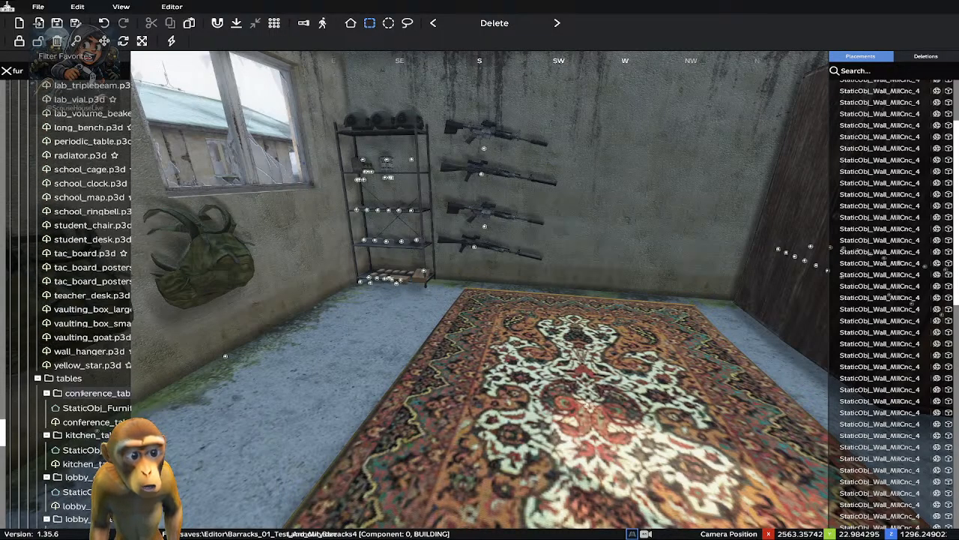
scroll(82, 393, down, 7)
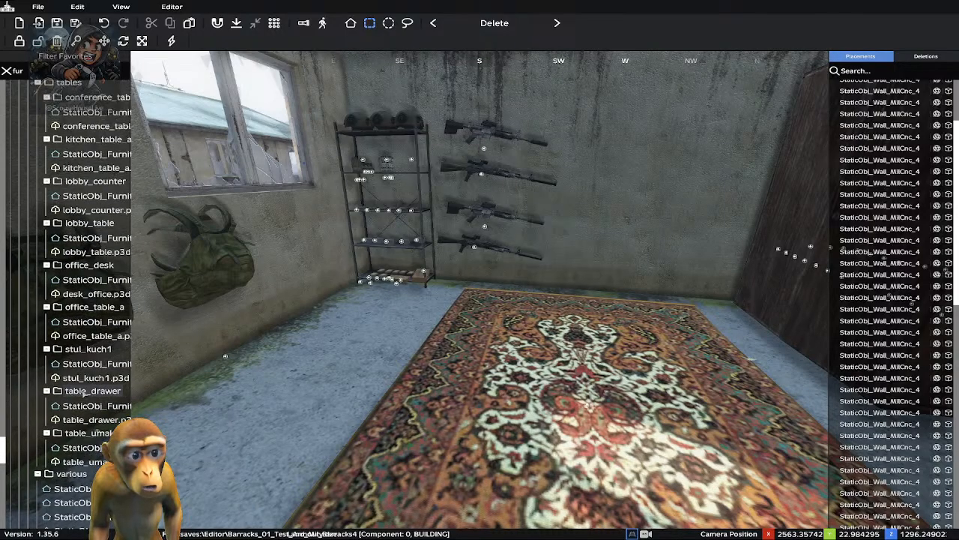
scroll(82, 394, down, 7)
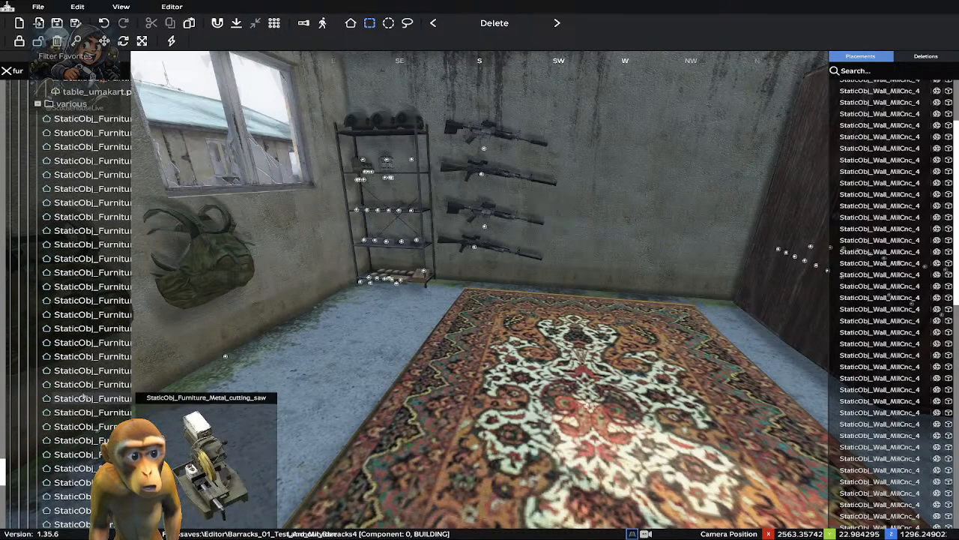
scroll(84, 394, down, 10)
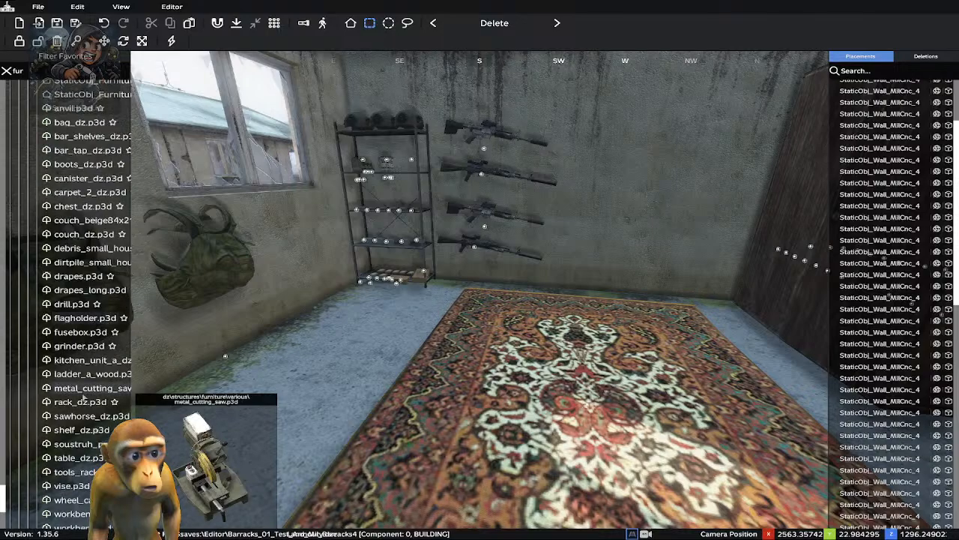
scroll(84, 398, down, 3)
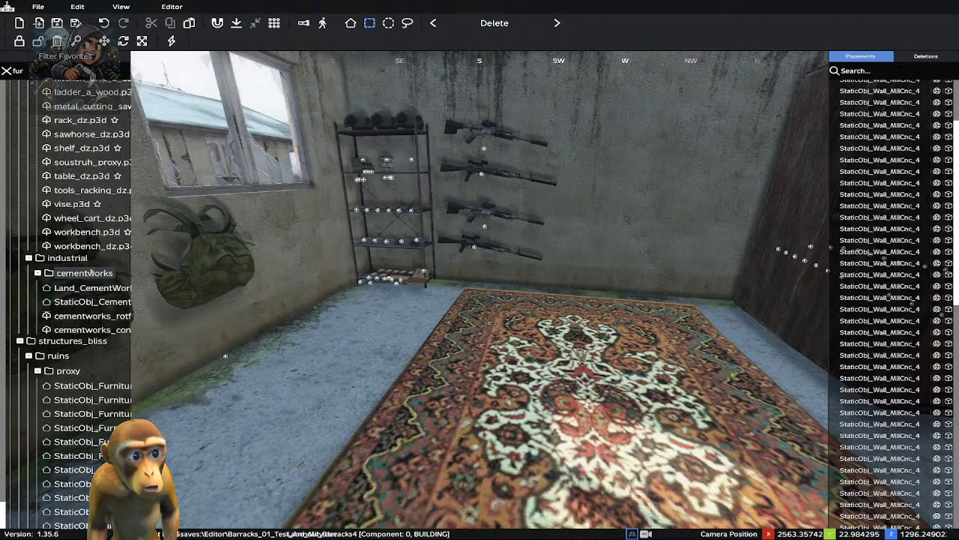
scroll(91, 270, up, 2)
scroll(91, 270, up, 12)
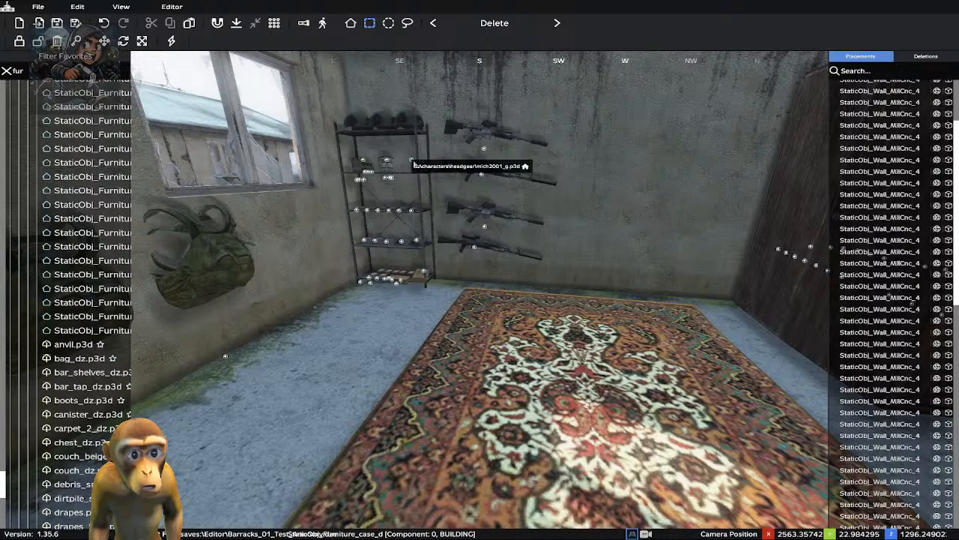
Place a copy of the StaticObj_Furniture_case_d metal shelf against the rifle wall and nudge it closer to the wooden wardrobe
right_click(397, 287)
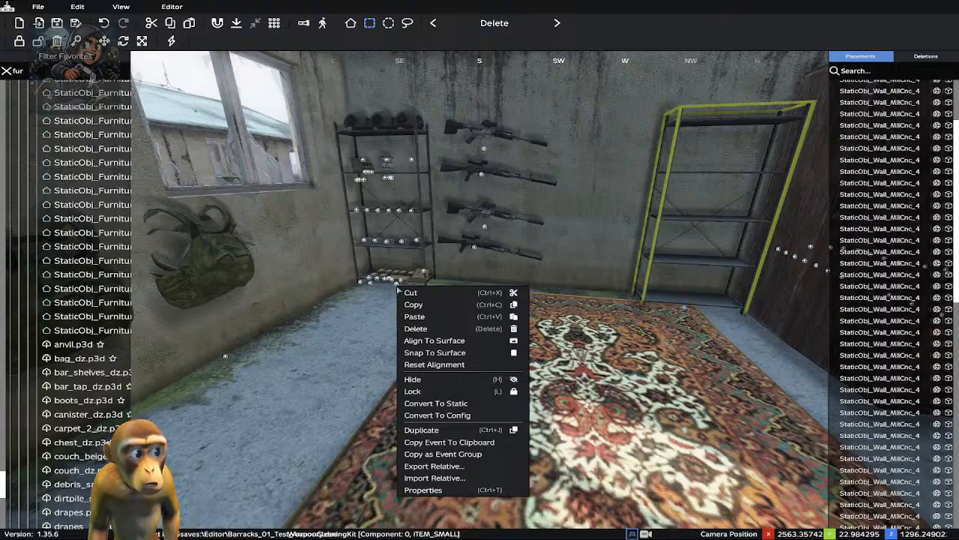
click(613, 332)
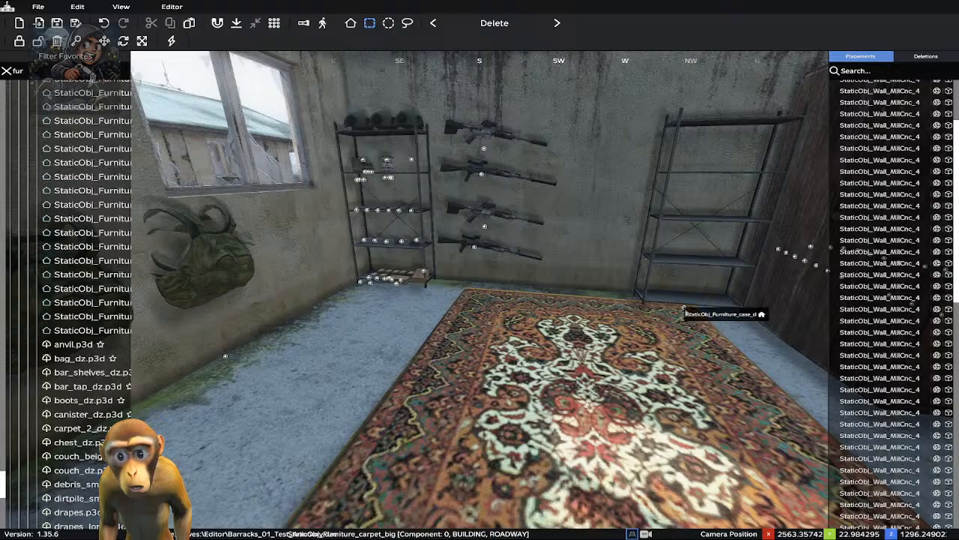
click(685, 313)
drag(685, 314, 689, 312)
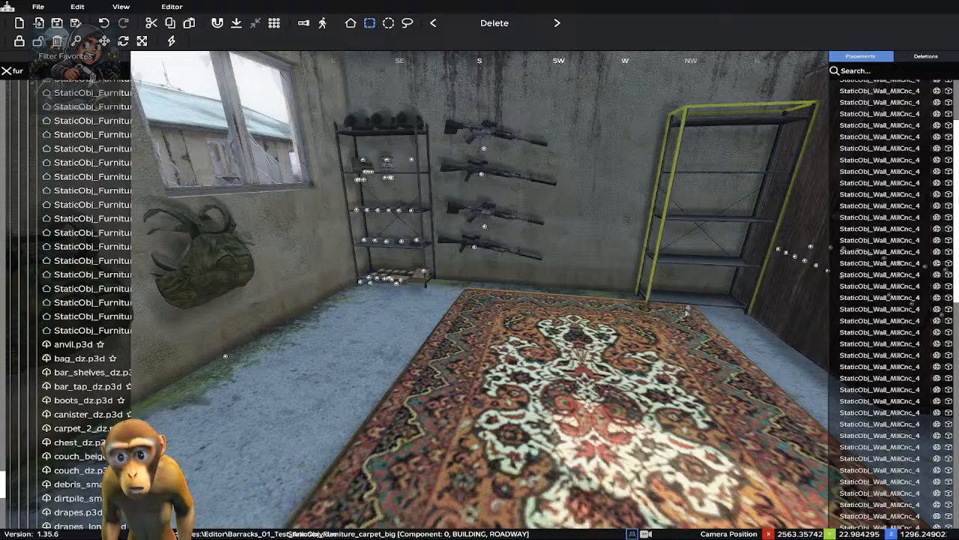
click(609, 334)
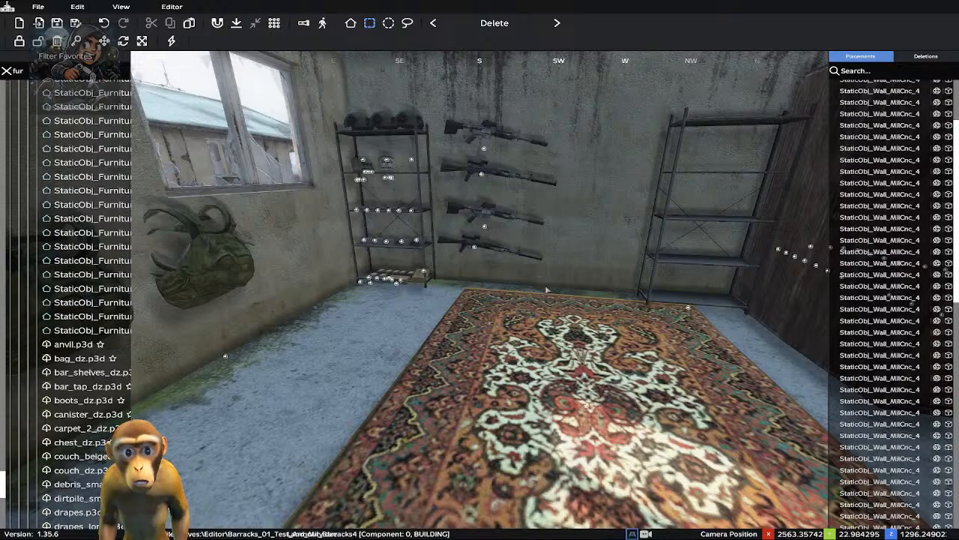
Browse the furniture models back through the wallboards and cases to the beds at the start of the library
mouse_move(80, 98)
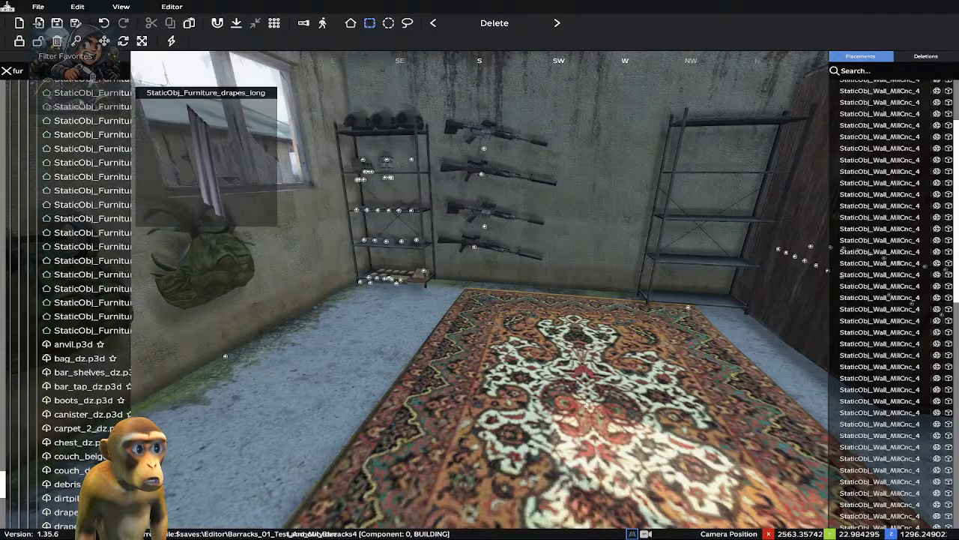
scroll(80, 98, down, 15)
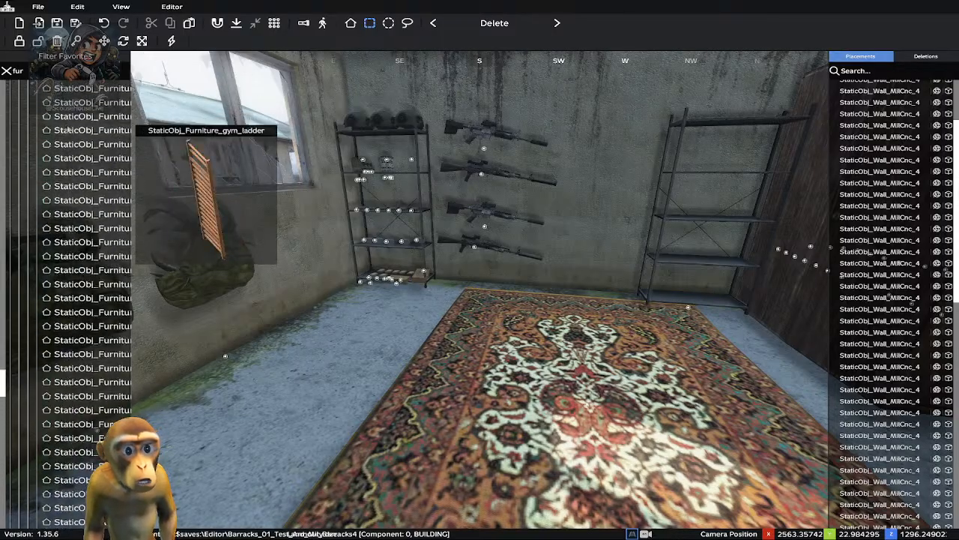
scroll(67, 129, down, 15)
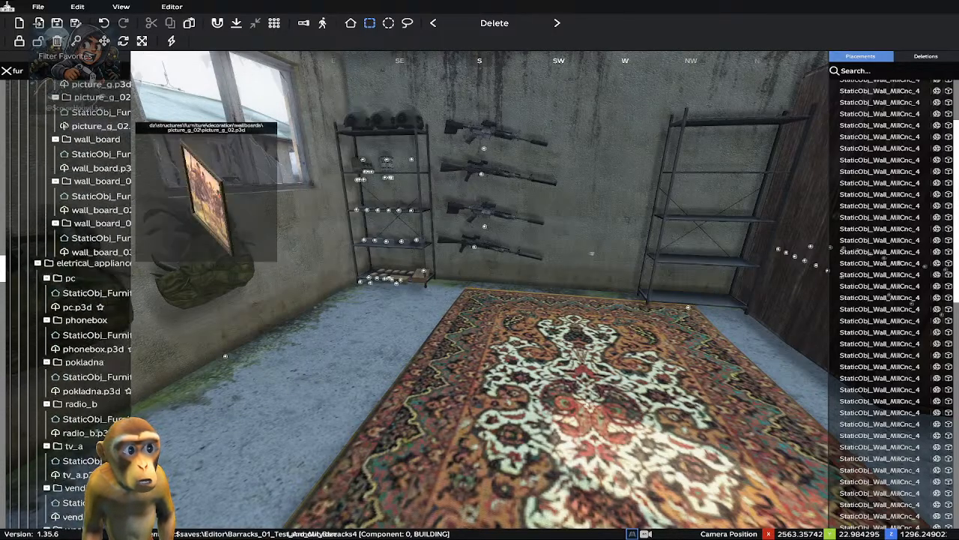
scroll(54, 146, down, 15)
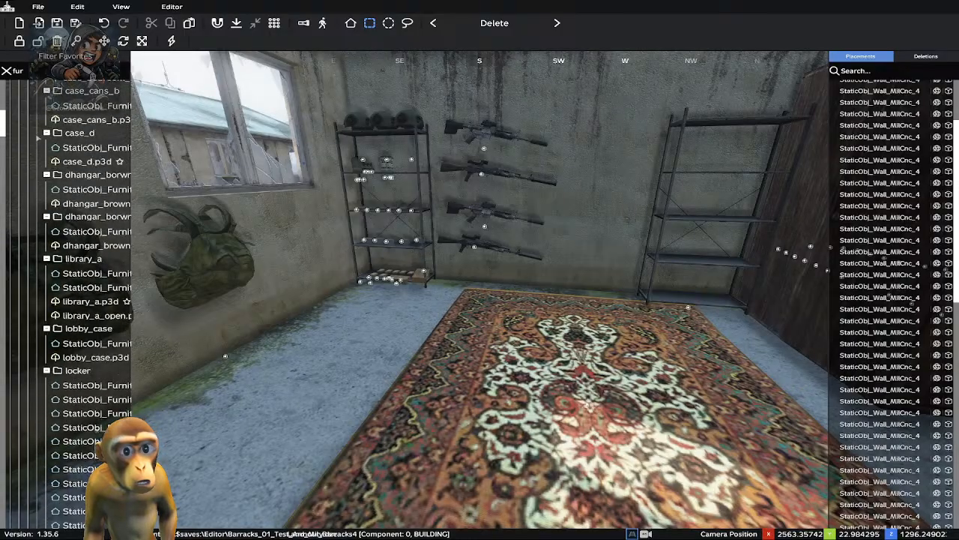
scroll(38, 135, up, 15)
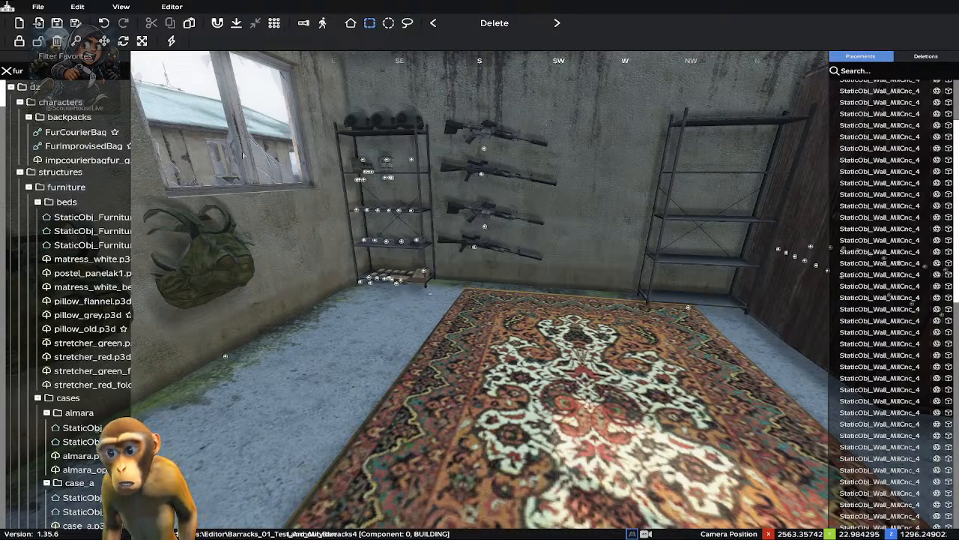
Clear the "fur" filter from the model library and expand the remington_r12 folder among the shotguns
mouse_move(40, 132)
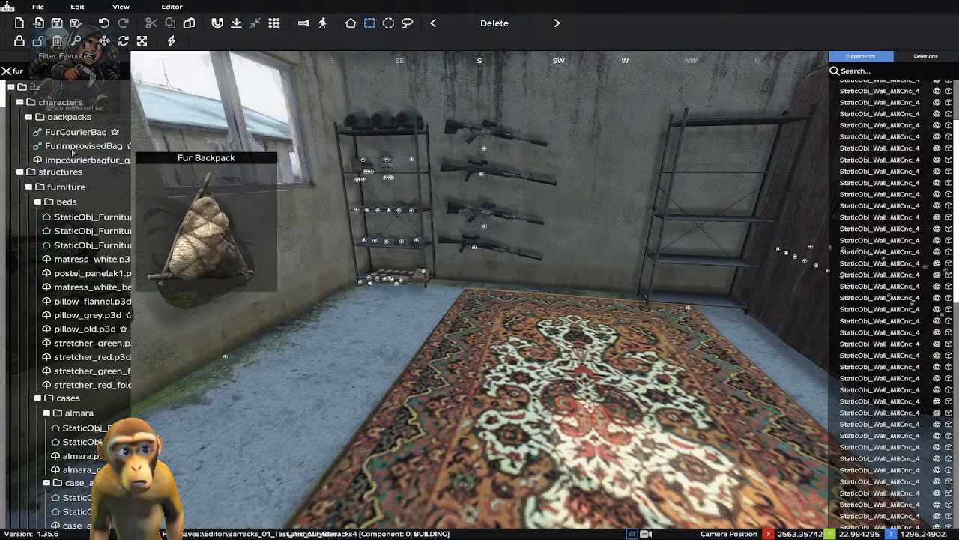
click(53, 71)
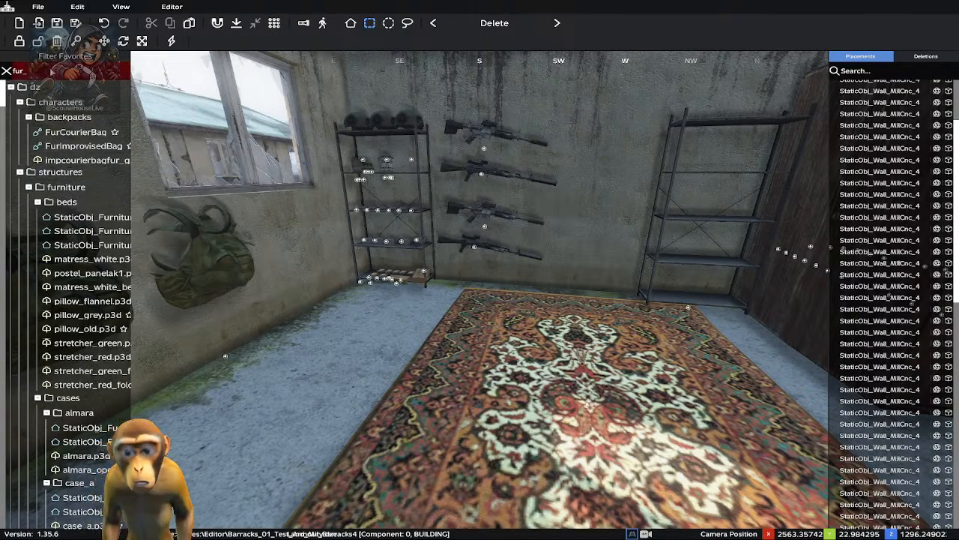
key(BackSpace)
key(BackSpace)
key(BackSpace)
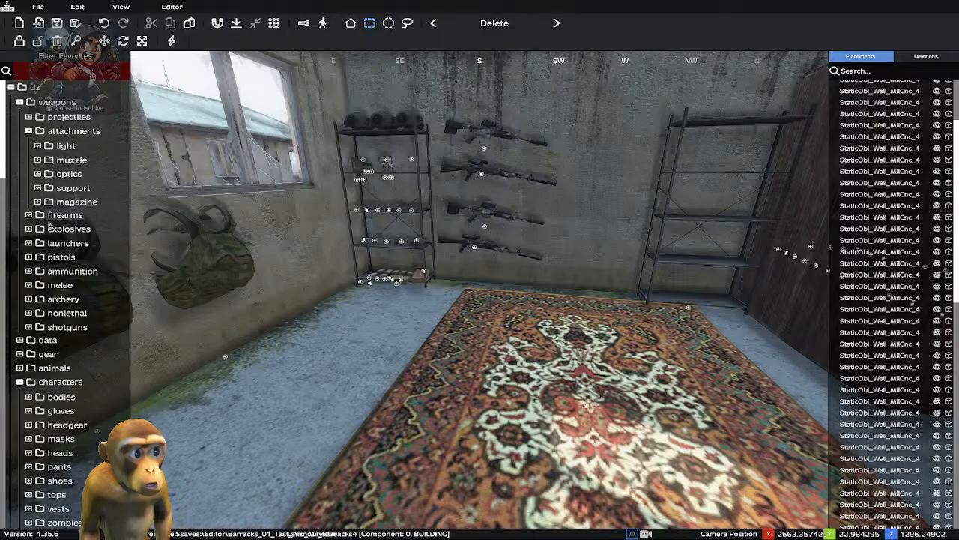
click(29, 327)
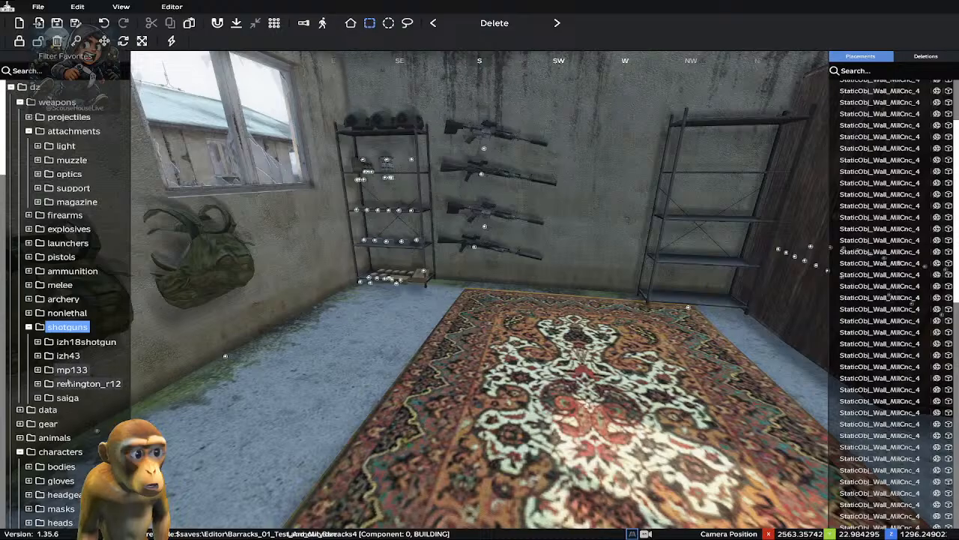
click(73, 384)
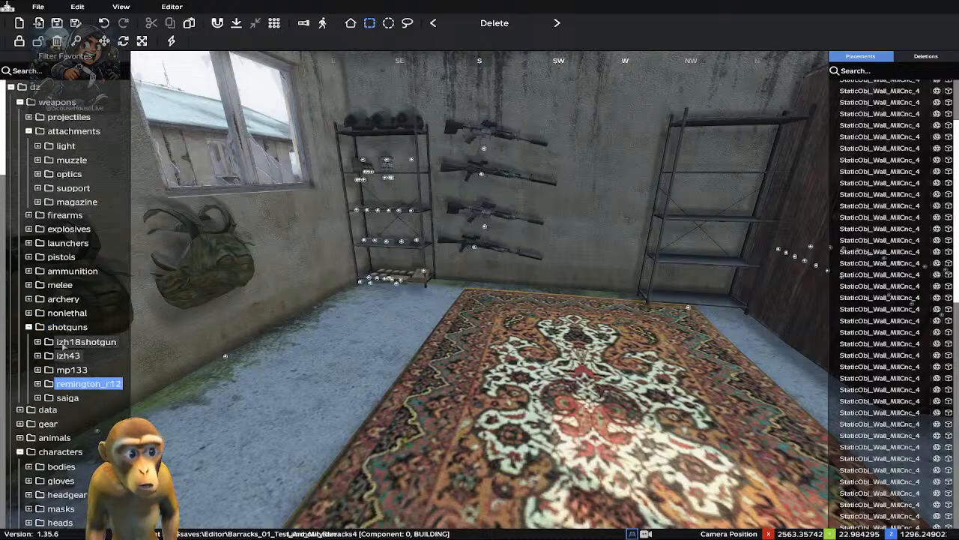
click(38, 383)
Place the r12.p3d shotgun on the wall between the mounted rifles and the empty metal shelf
mouse_move(47, 413)
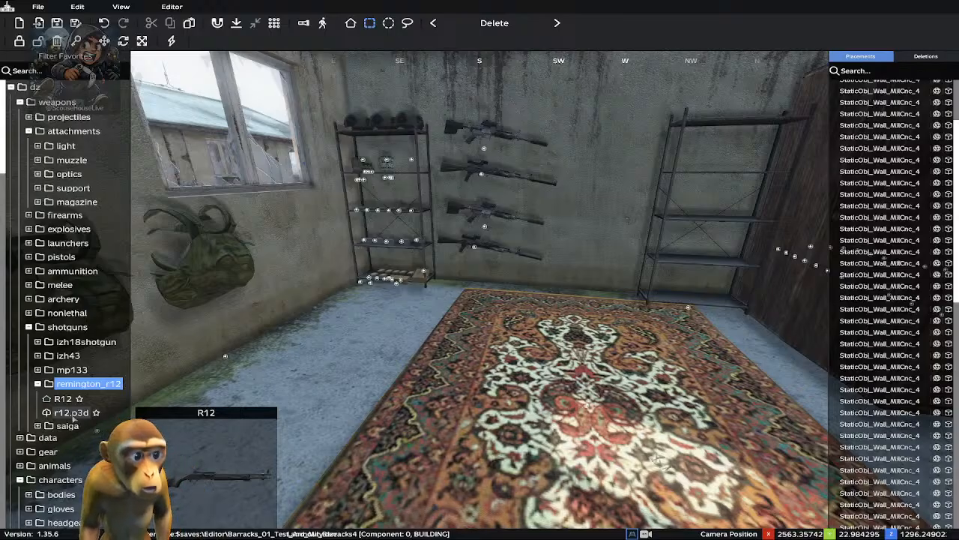
drag(52, 412, 584, 212)
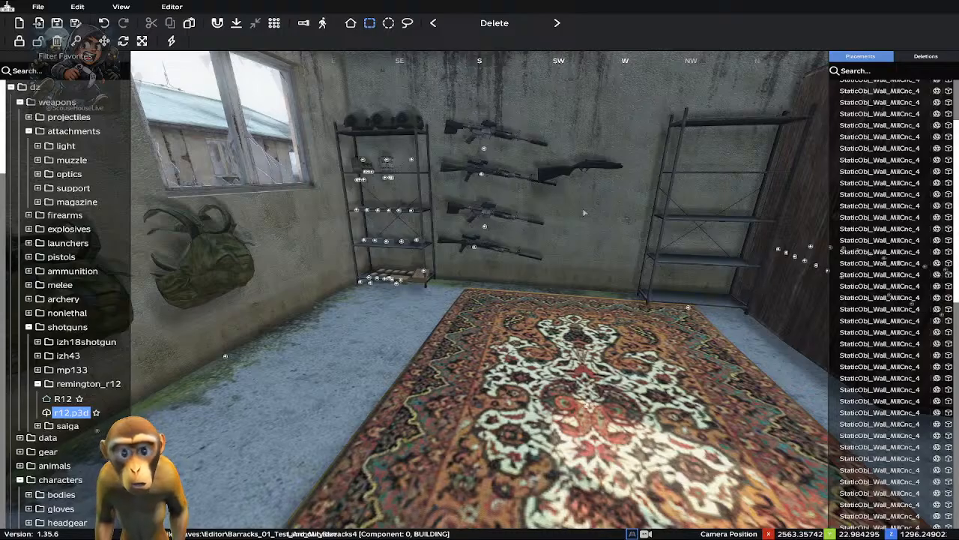
mouse_move(585, 213)
mouse_down()
mouse_move(601, 203)
mouse_move(590, 235)
mouse_move(582, 230)
mouse_up()
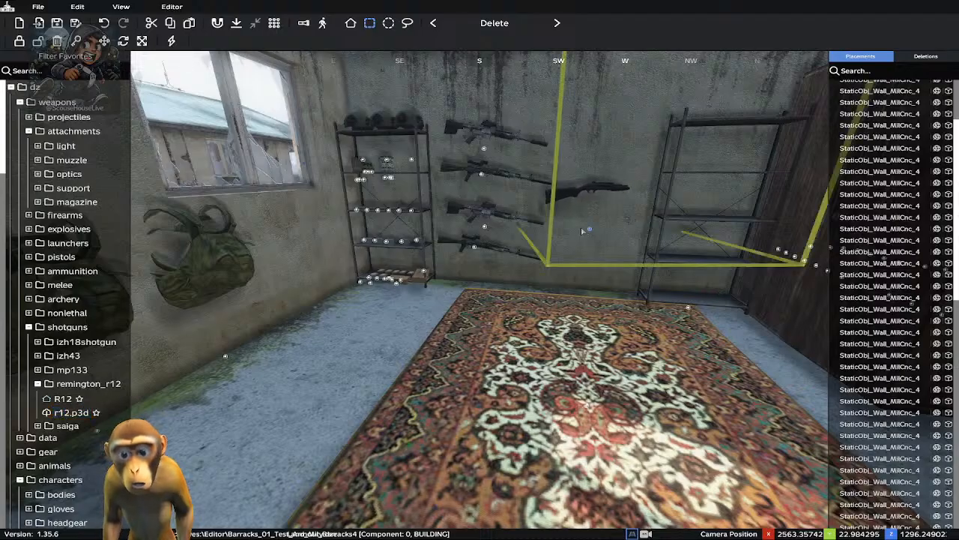
Turn the R12 shotgun so it lies horizontally along the wall beside the rifles
key(Left)
key(Left)
key(Left)
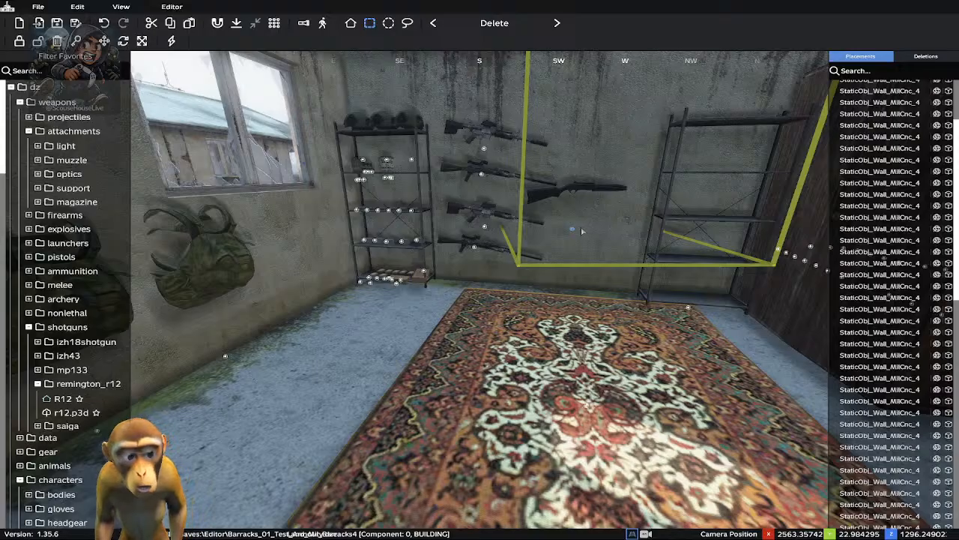
key(Left)
key(Left)
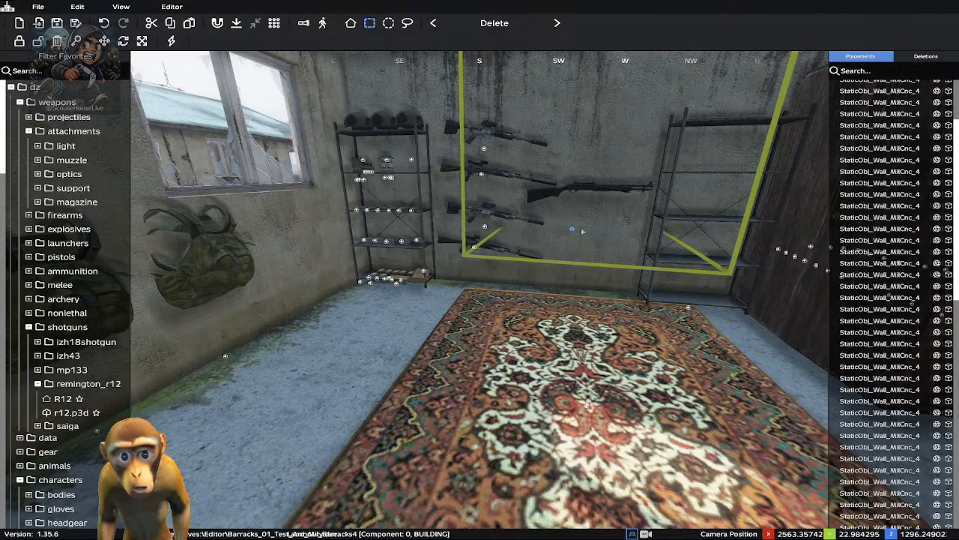
key(Up)
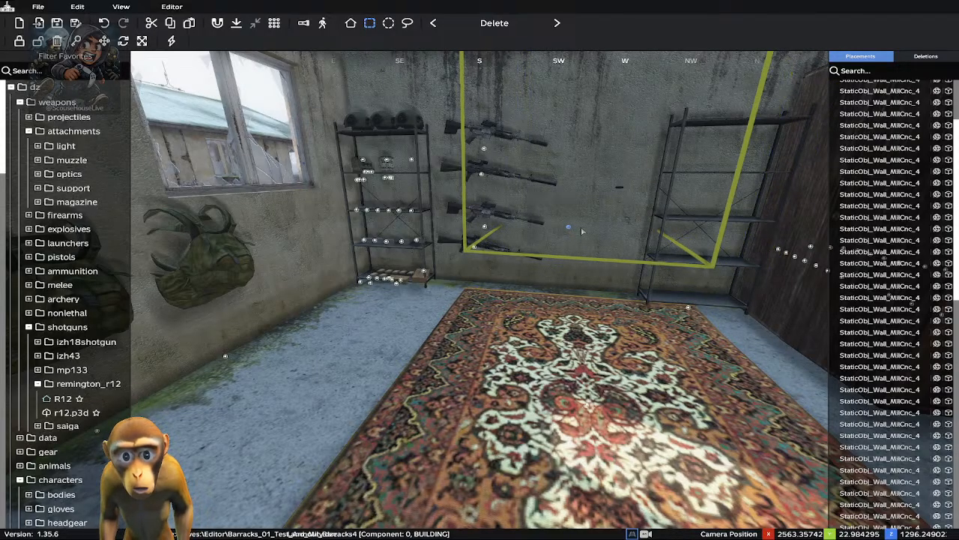
key(Down)
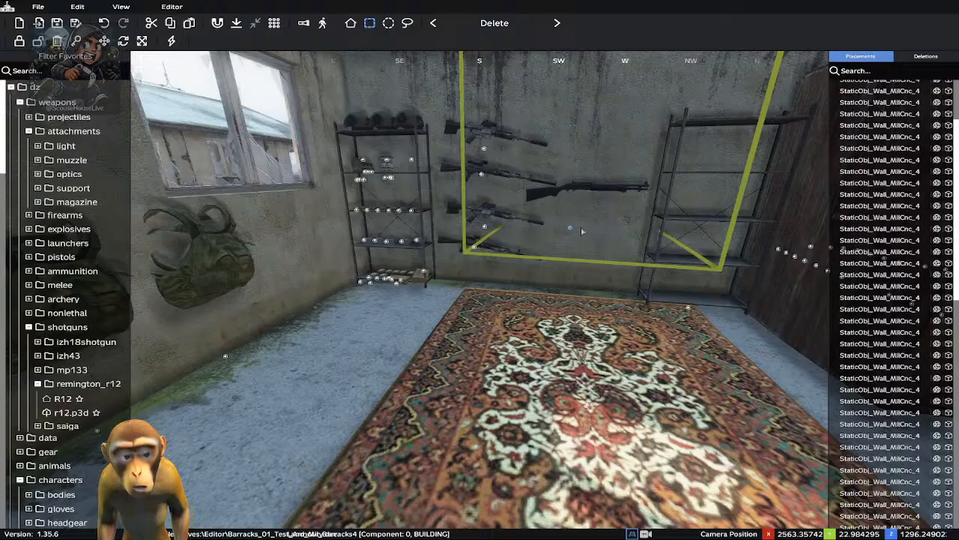
key(Right)
key(Left)
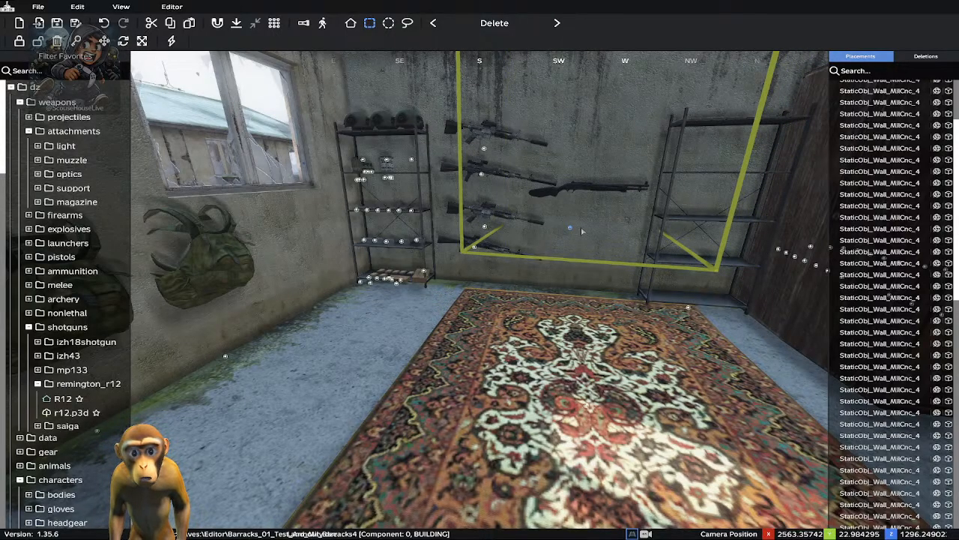
Rotate the R12 shotgun out of its horizontal pose until it points vertically on the wall
key(Right)
key(Right)
key(Right)
key(Right)
key(Right)
key(Right)
key(Right)
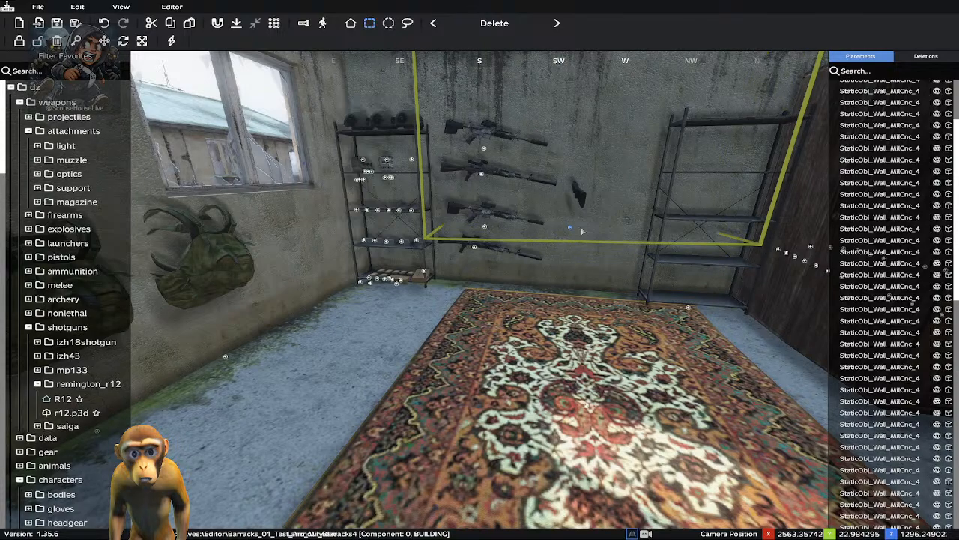
key(Right)
key(Left)
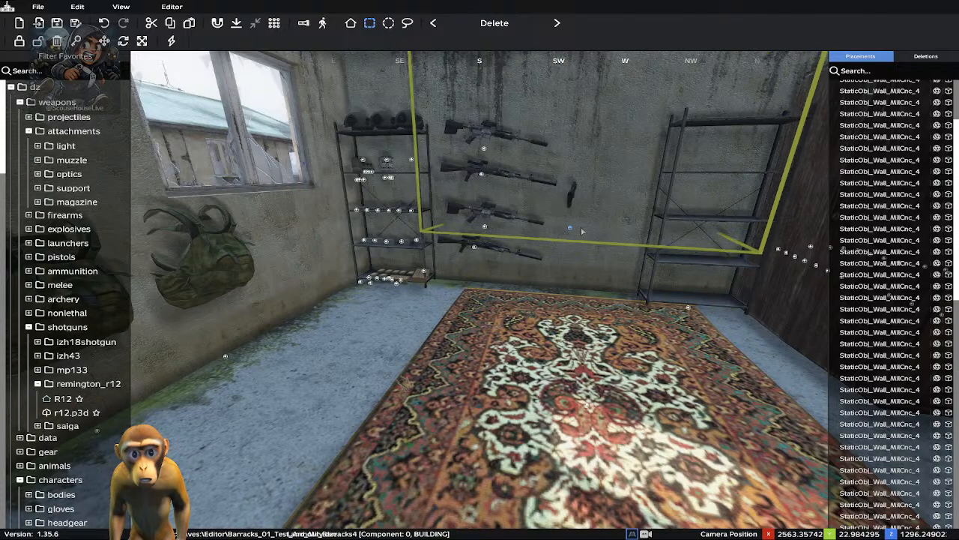
key(Right)
key(Right)
key(Right)
key(Right)
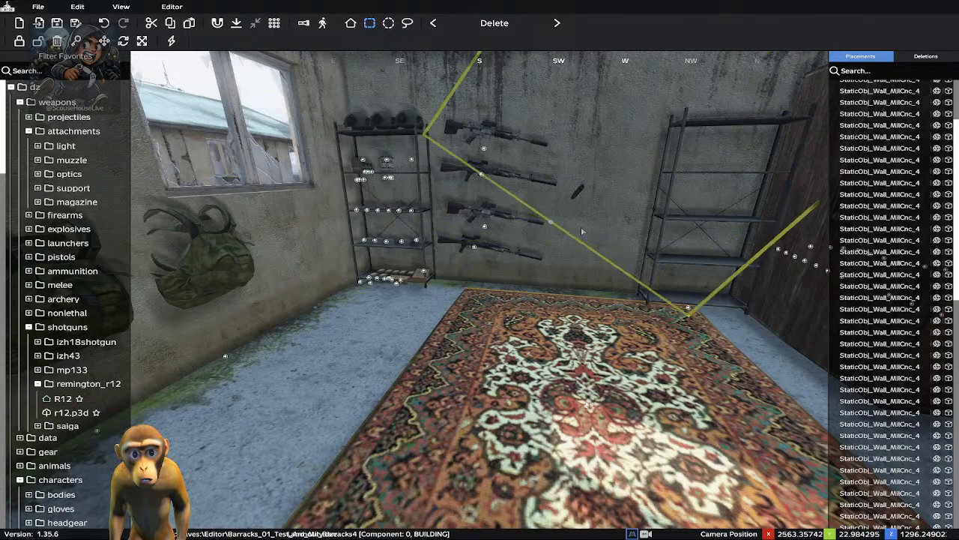
key(Right)
key(Right)
key(Right)
key(Right)
key(Right)
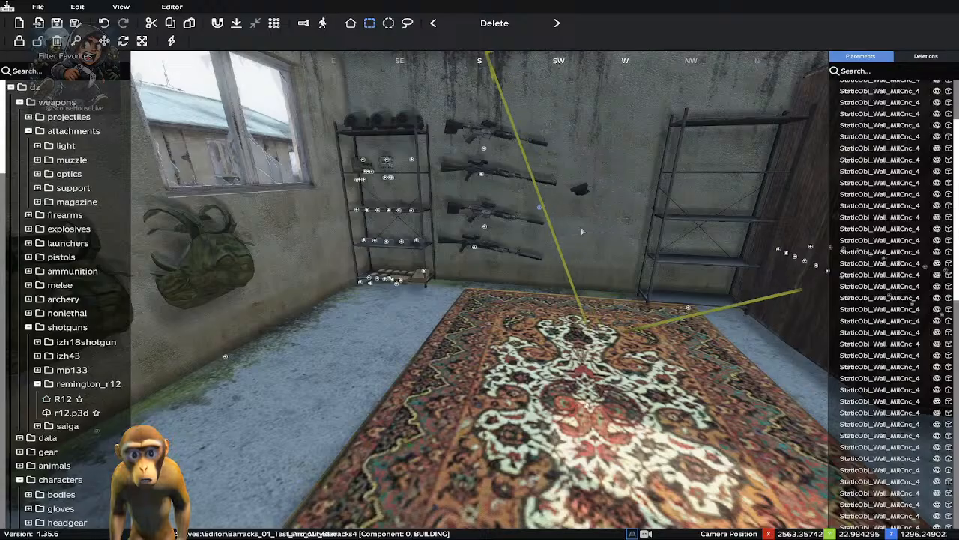
key(Right)
key(Right)
key(Right)
key(Right)
key(Right)
key(Right)
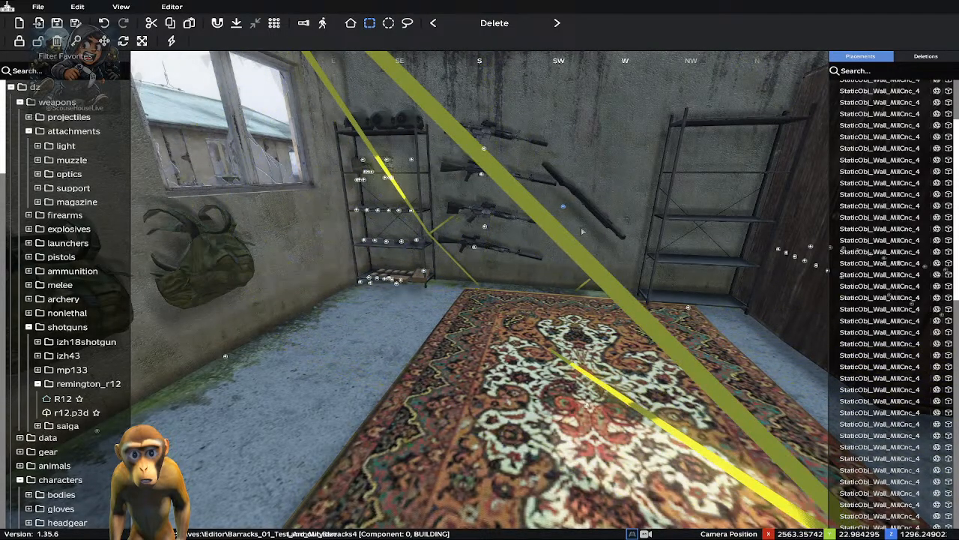
key(Right)
key(Right)
key(Right)
key(Right)
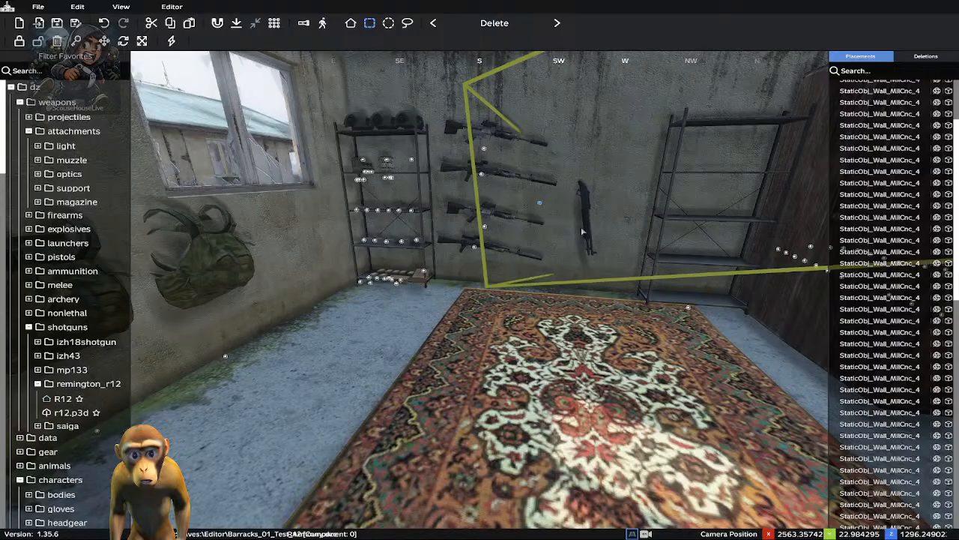
key(Right)
key(Right)
key(Right)
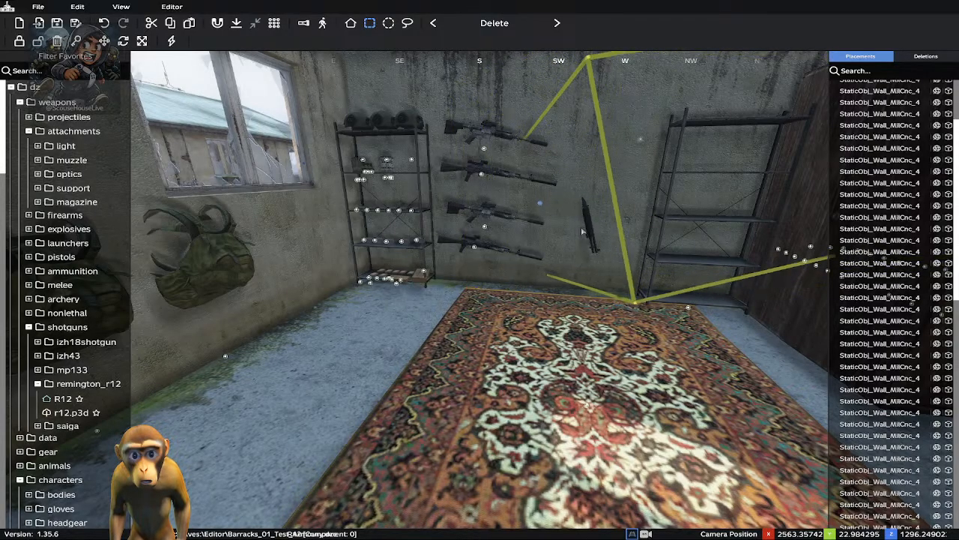
key(Right)
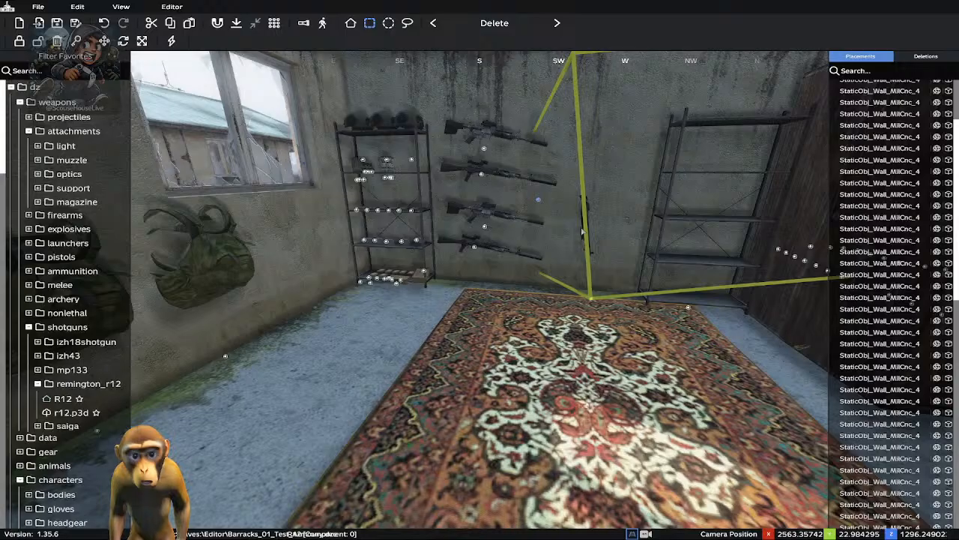
key(Right)
key(Right)
key(Right)
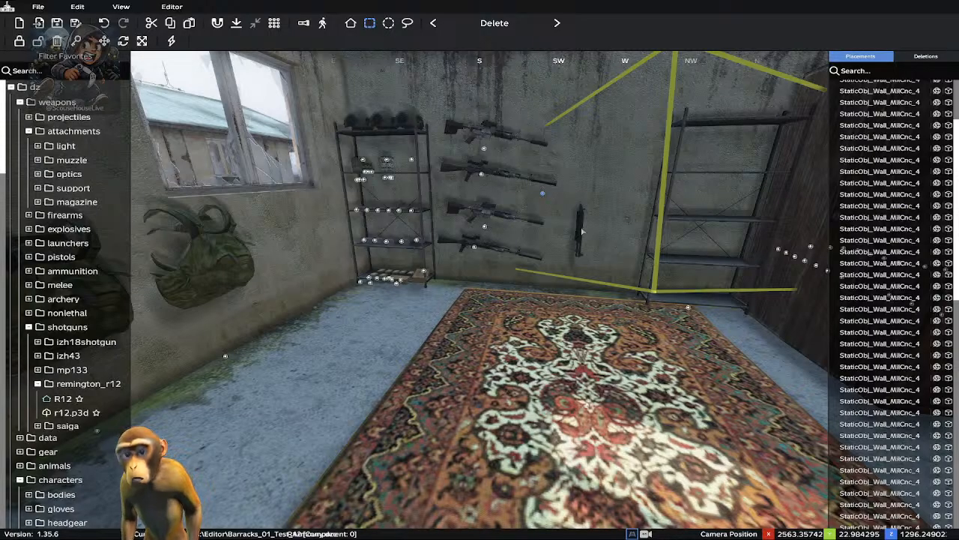
Rotate the R12 shotgun until it hangs nearly upright beside the empty shelf, with its stock at the top and its side facing the room
scroll(582, 229, down, 6)
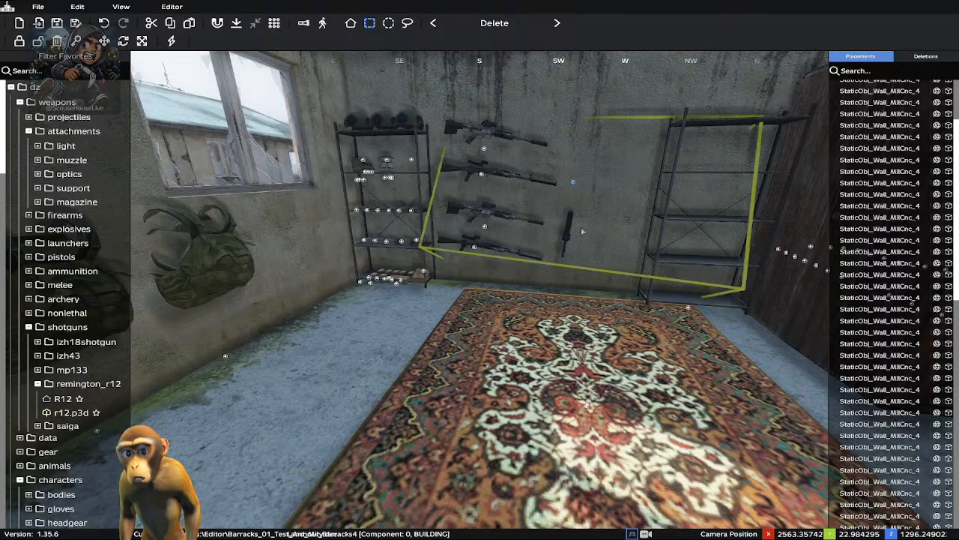
scroll(581, 226, down, 8)
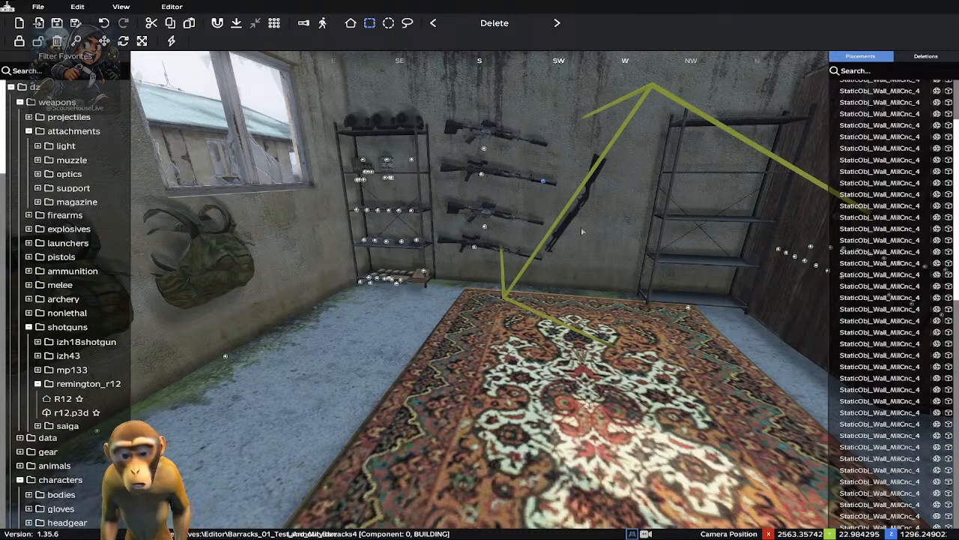
scroll(581, 227, down, 3)
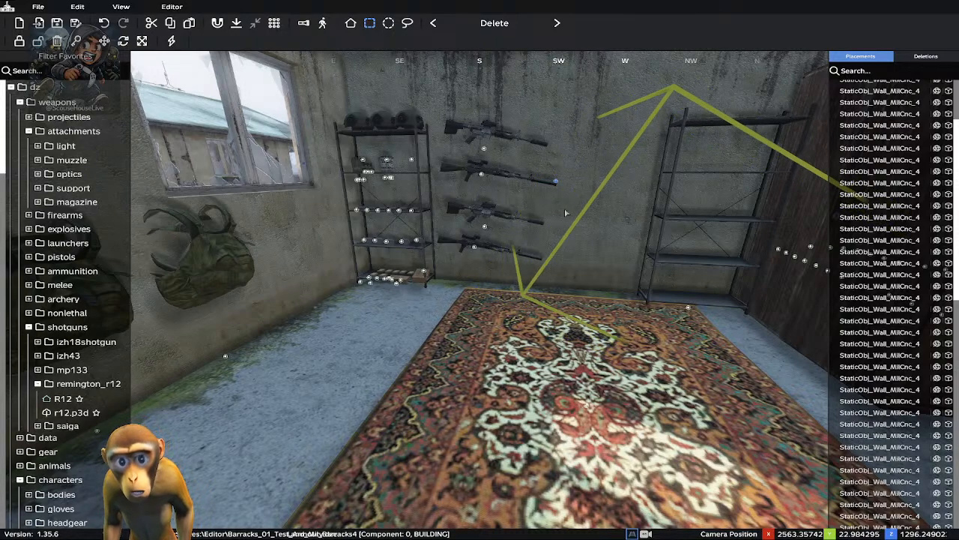
scroll(566, 207, down, 4)
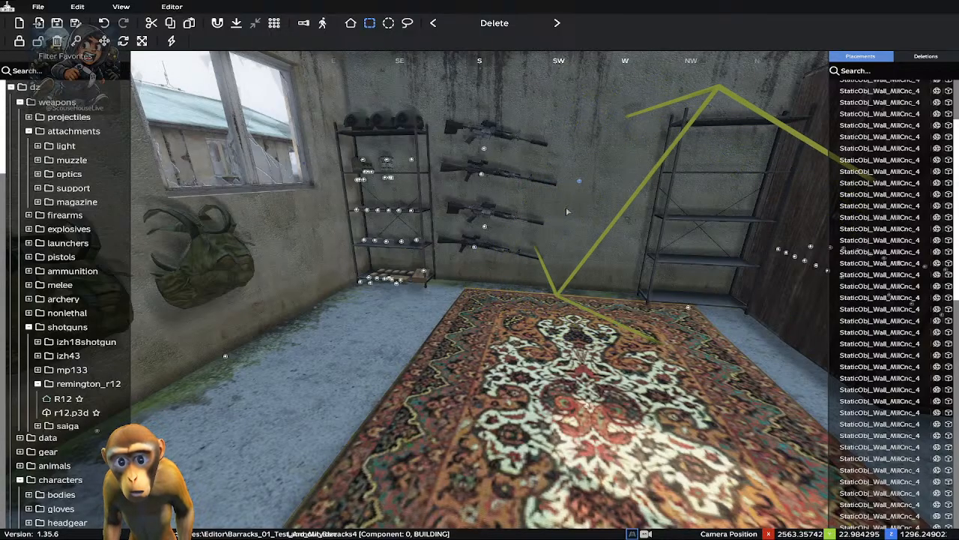
scroll(568, 212, down, 2)
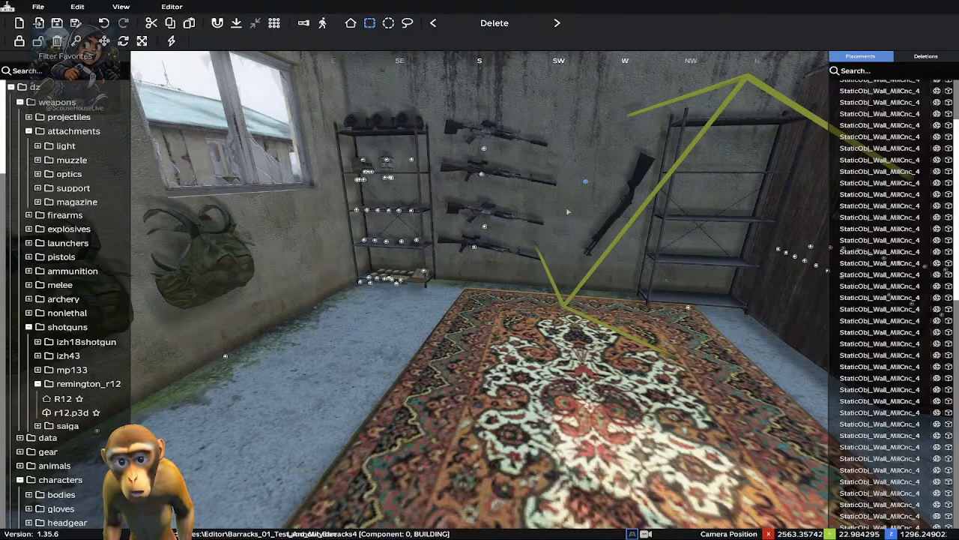
scroll(567, 212, down, 4)
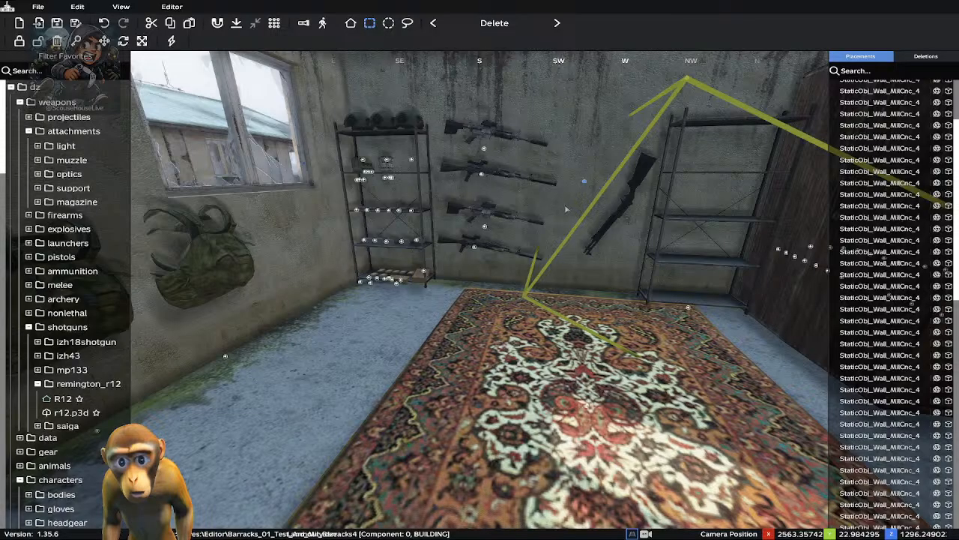
scroll(566, 209, down, 3)
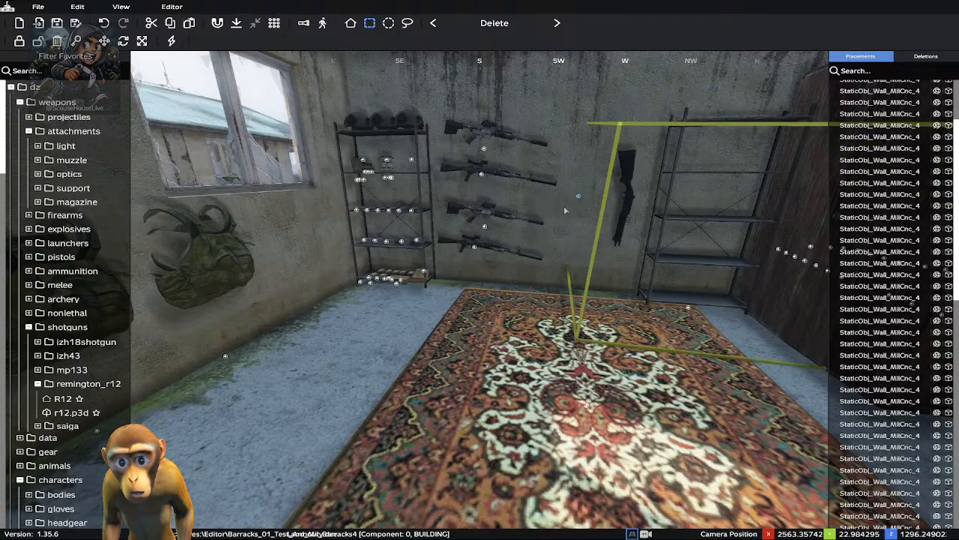
Fine-tune the R12 shotgun's tilt in small rotations so it leans slightly, stock up, along the wall beside the empty shelf
scroll(566, 210, down, 2)
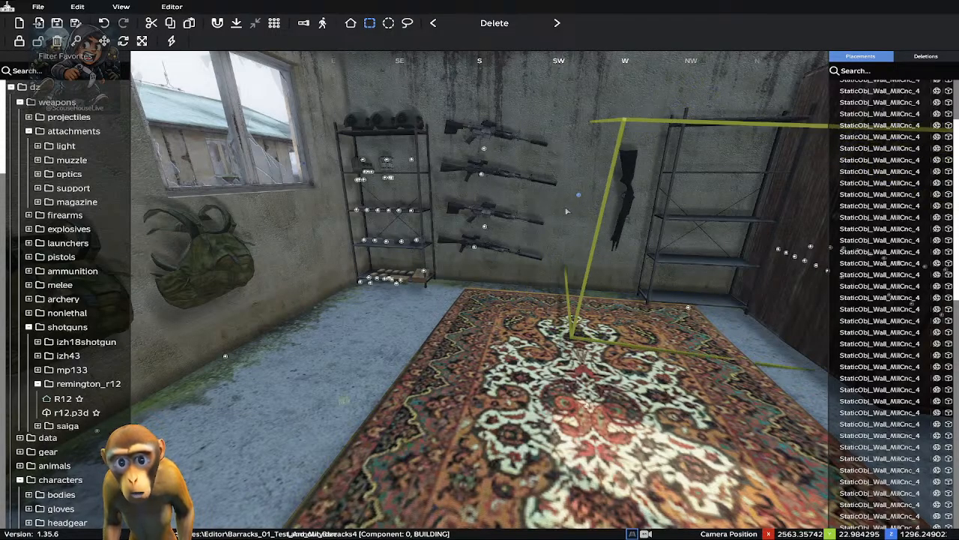
scroll(567, 212, down, 4)
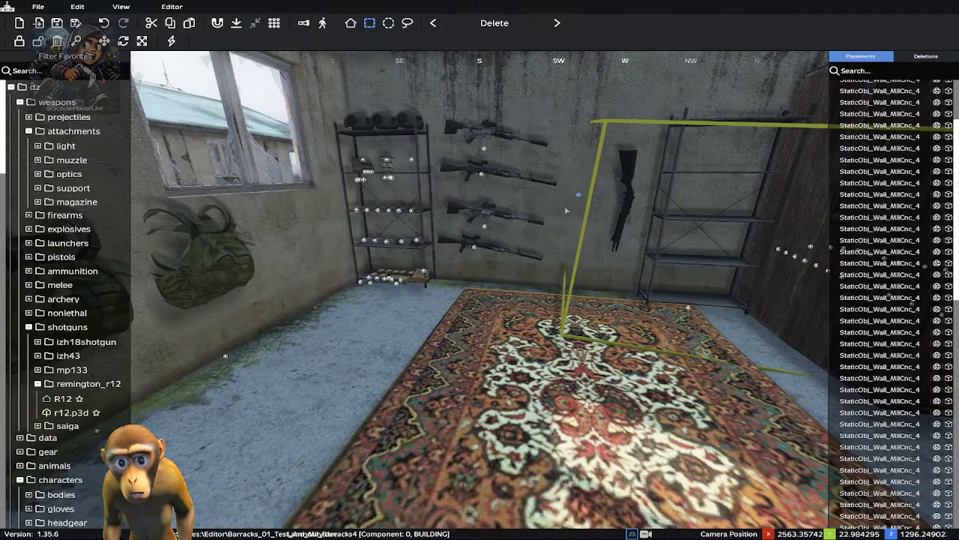
scroll(565, 209, down, 4)
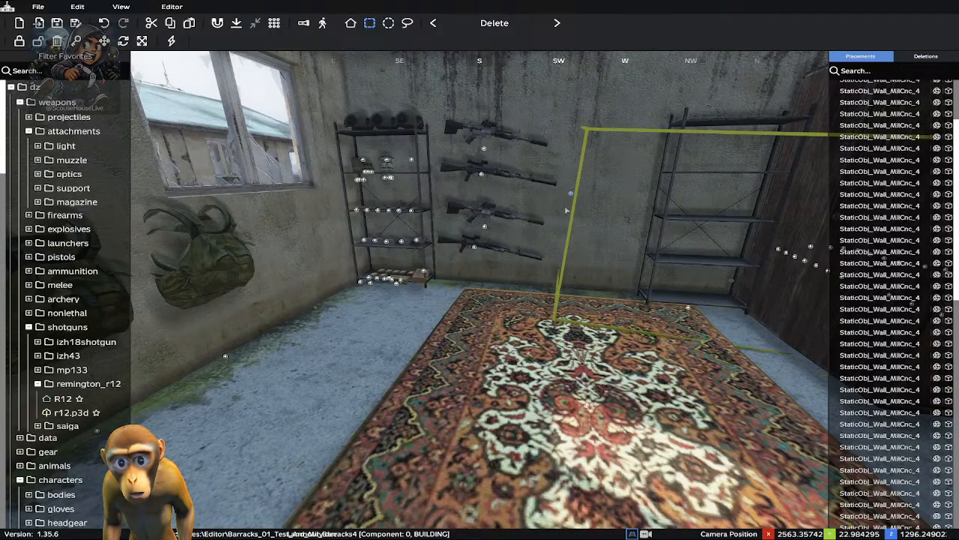
scroll(567, 211, down, 2)
scroll(565, 206, down, 1)
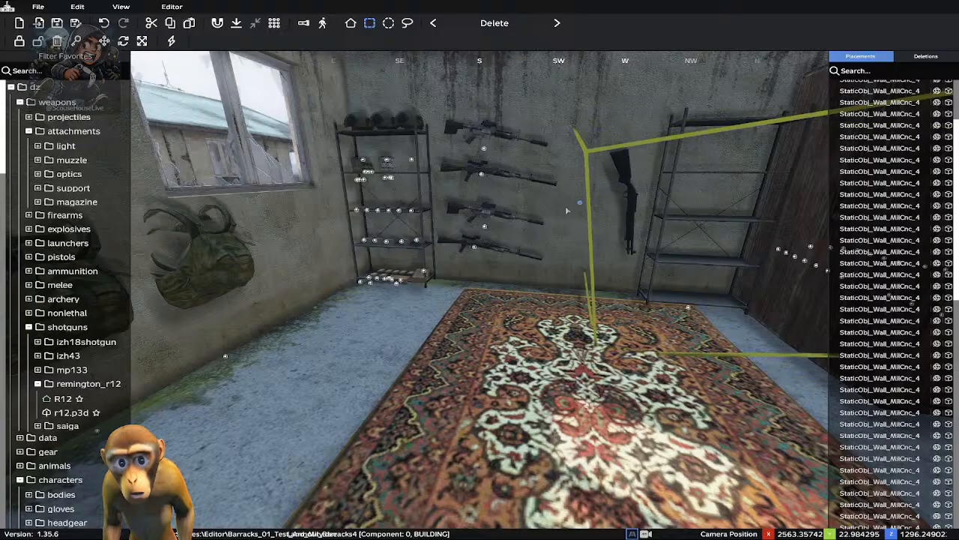
scroll(565, 206, down, 1)
scroll(567, 211, down, 5)
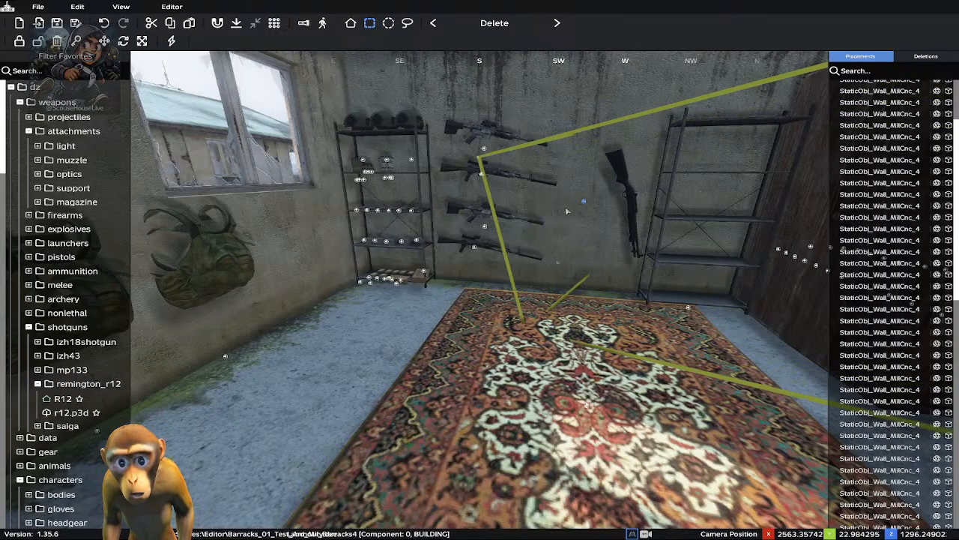
scroll(565, 206, down, 6)
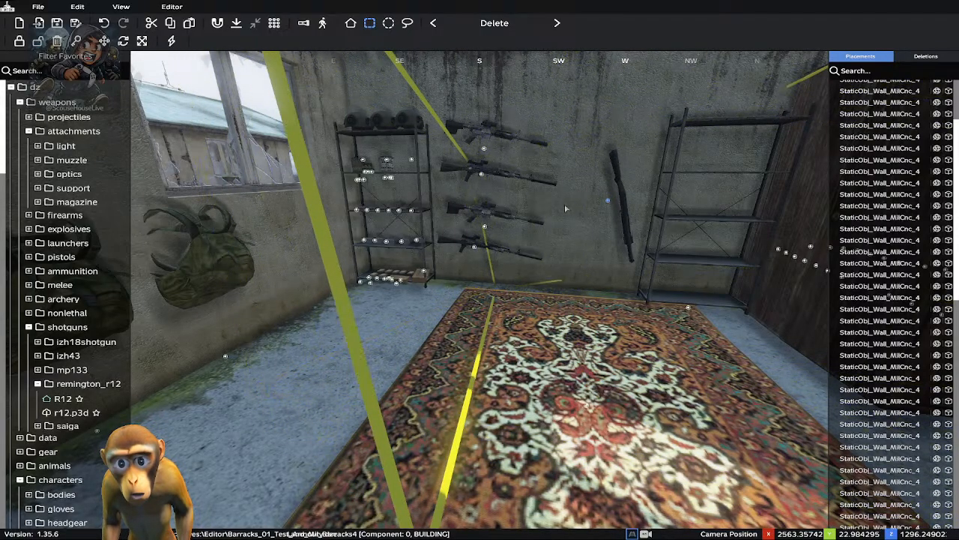
scroll(565, 205, down, 1)
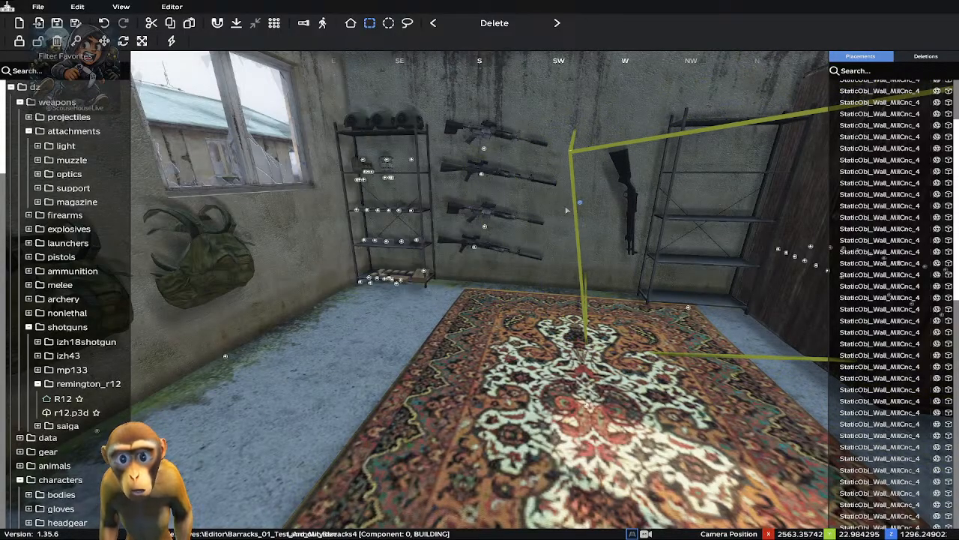
Reselect the R12 shotgun and reposition it vertically on the wall between the mounted rifles and the empty shelf
click(614, 214)
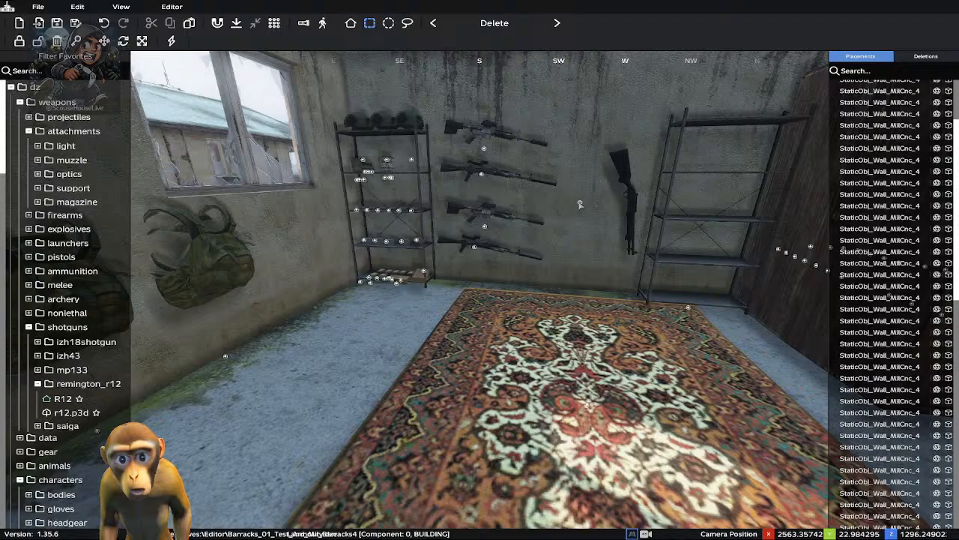
click(579, 203)
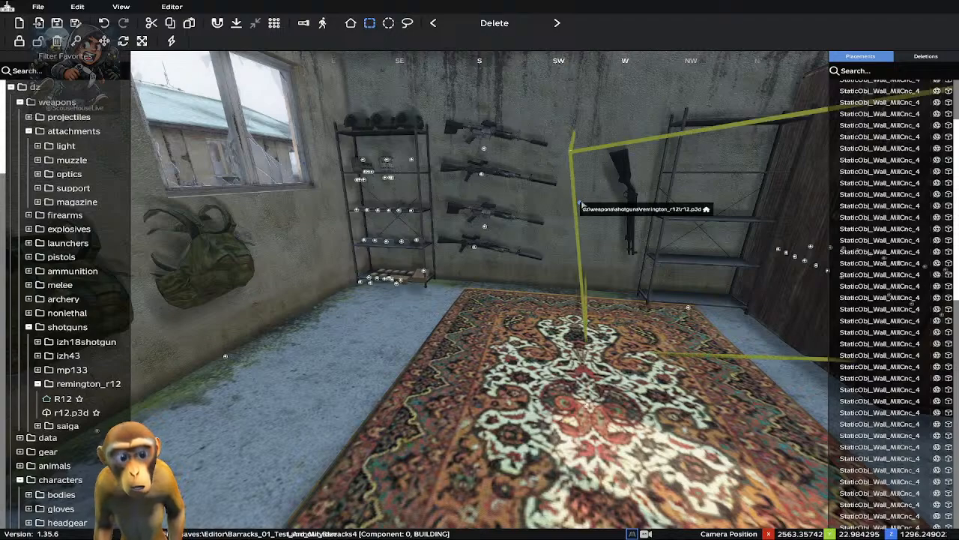
click(620, 191)
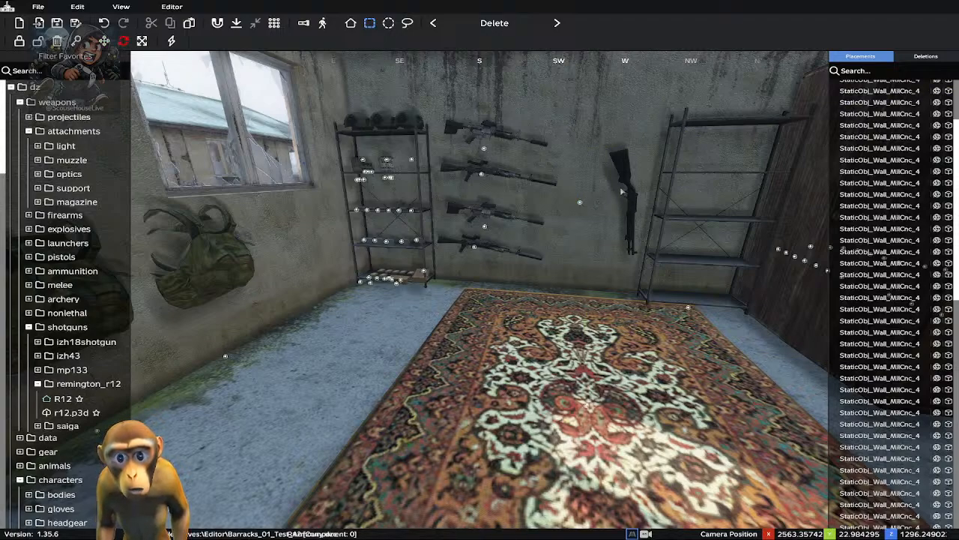
click(580, 203)
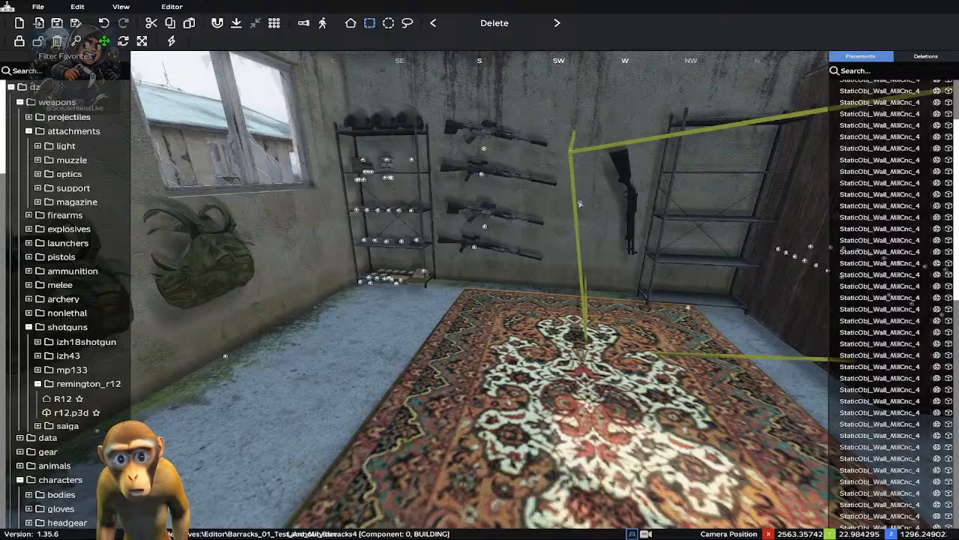
drag(579, 204, 581, 179)
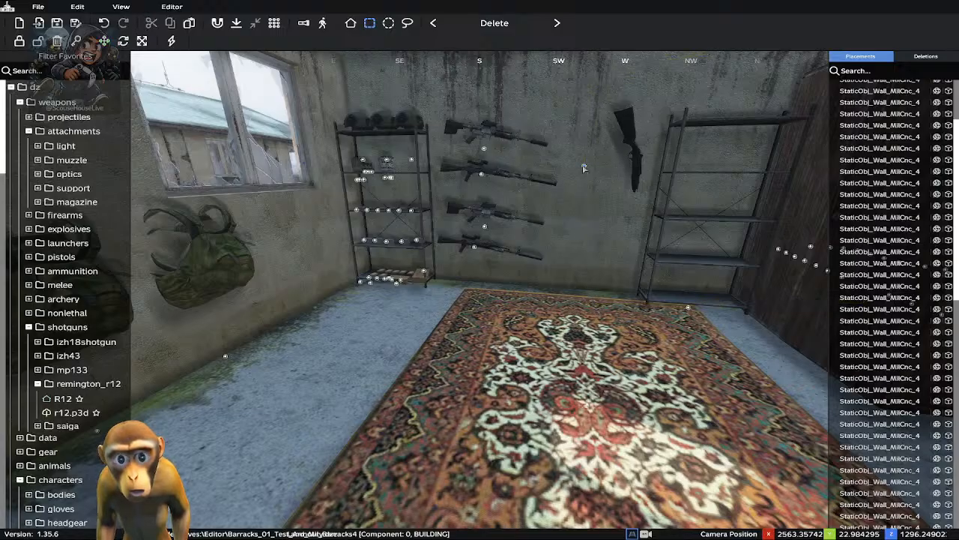
drag(584, 168, 579, 271)
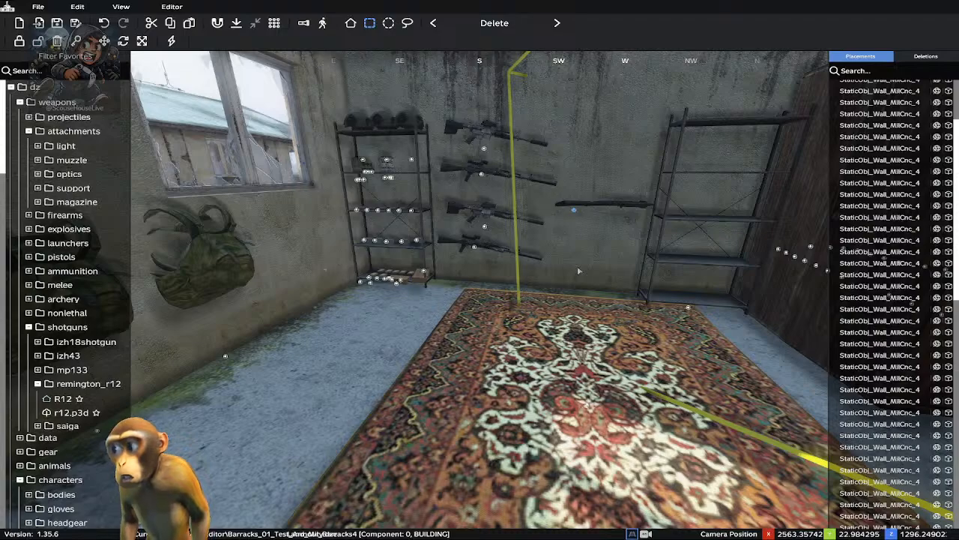
Turn the R12 shotgun from its horizontal pose until it stands upright on the wall with its stock at the top
scroll(578, 270, up, 2)
scroll(579, 271, down, 3)
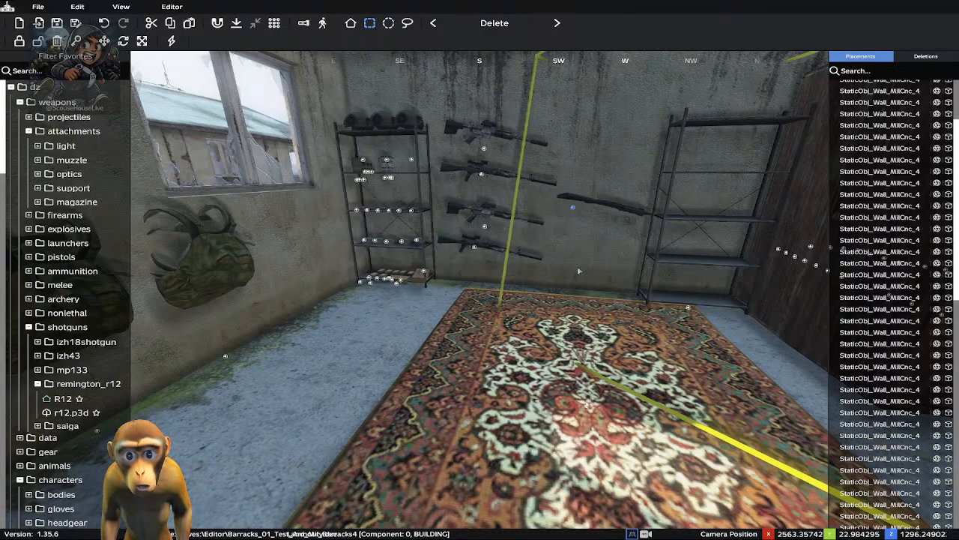
drag(577, 267, 577, 267)
scroll(578, 270, up, 7)
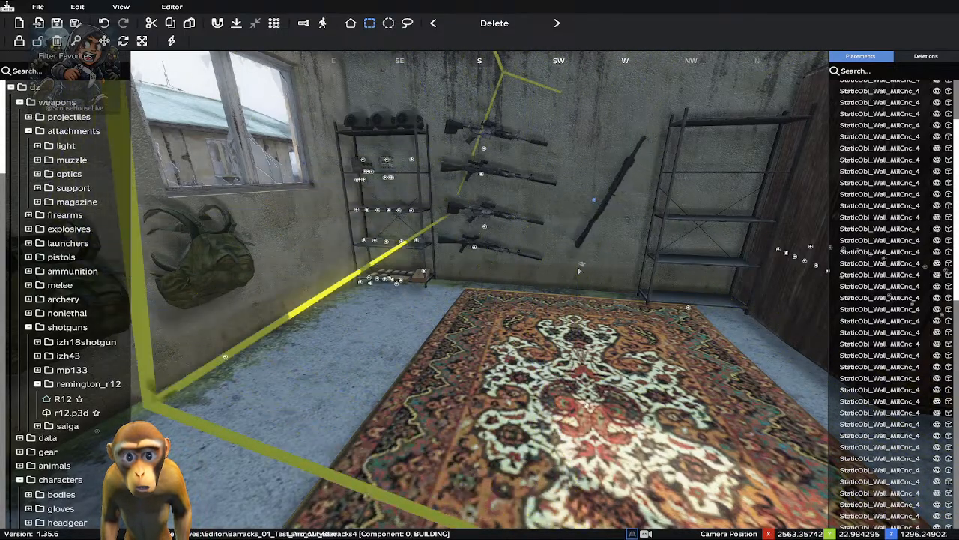
scroll(578, 270, up, 2)
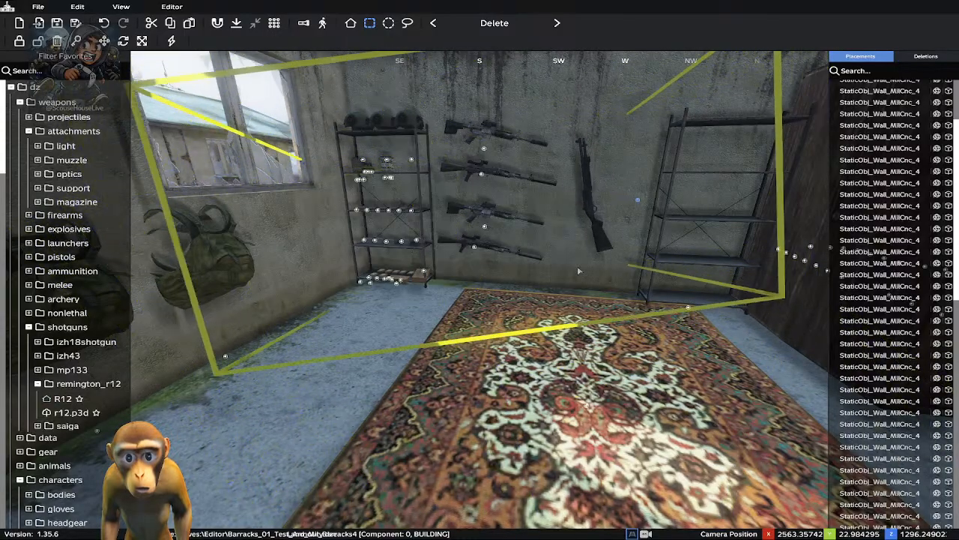
scroll(579, 271, up, 4)
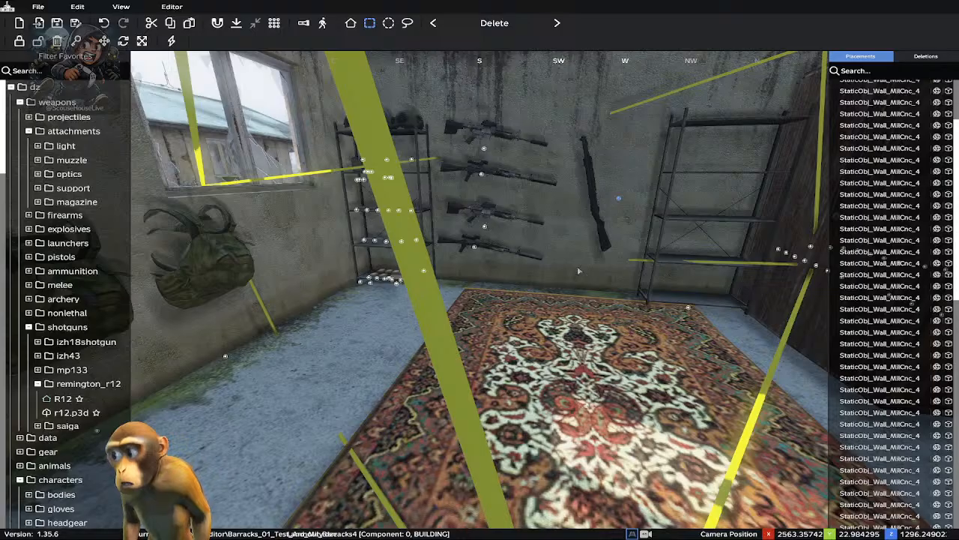
scroll(578, 271, up, 6)
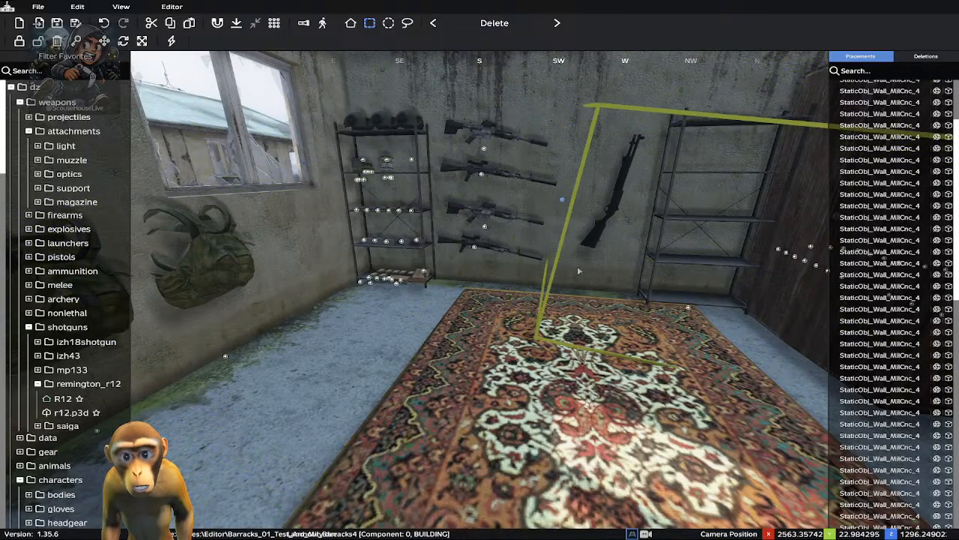
scroll(579, 271, up, 6)
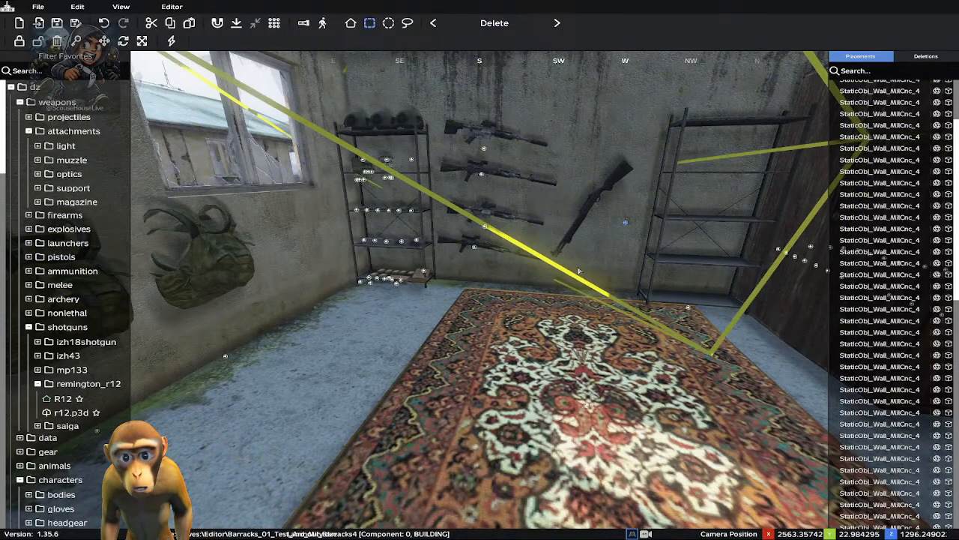
scroll(579, 270, up, 6)
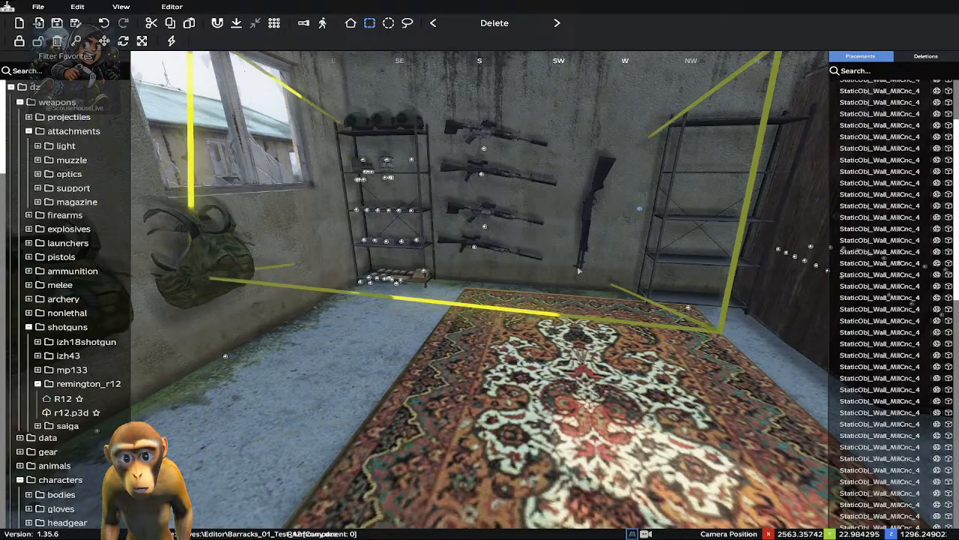
Straighten the upright R12 shotgun with small rotations so it hangs vertically and parallel to the wall beside the rifles
scroll(579, 270, up, 3)
scroll(579, 271, up, 5)
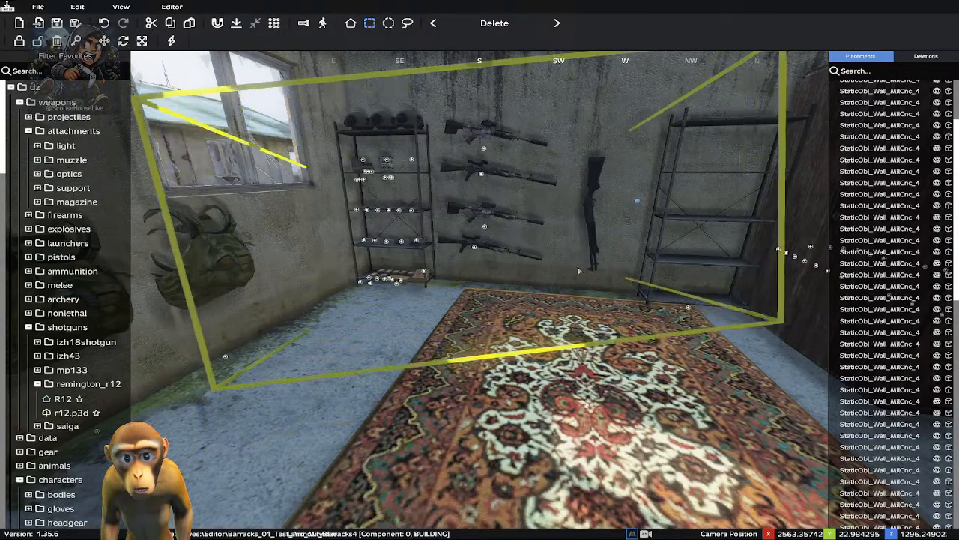
scroll(579, 271, up, 6)
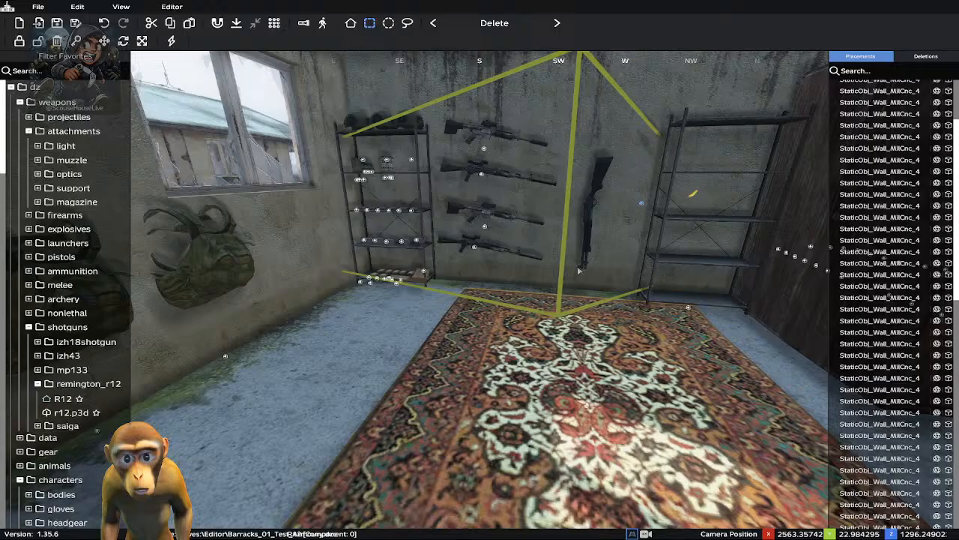
scroll(579, 271, up, 2)
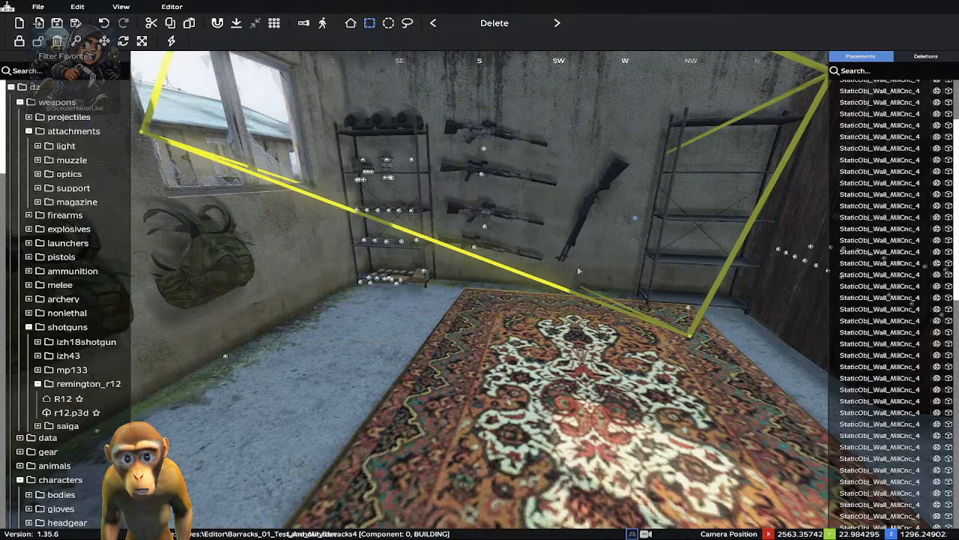
scroll(578, 271, up, 4)
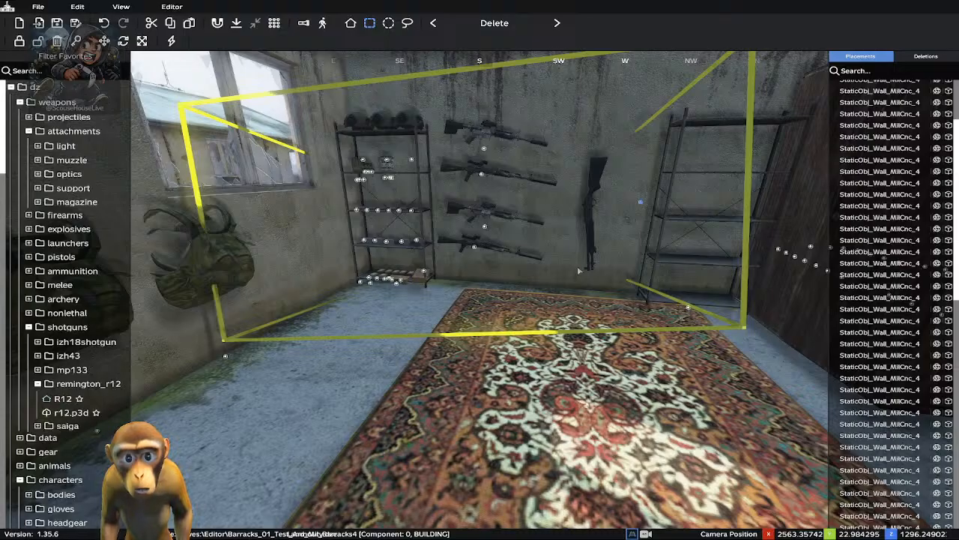
scroll(579, 271, up, 2)
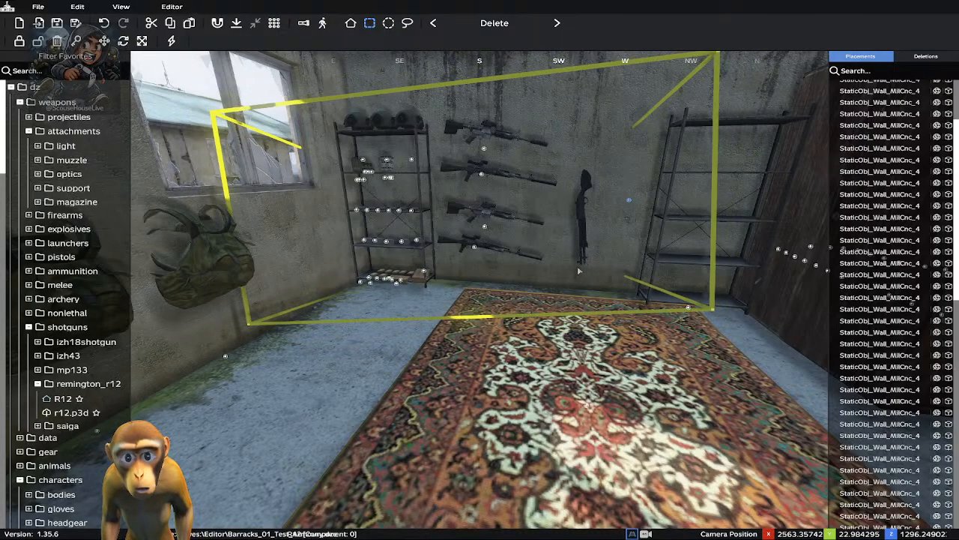
scroll(579, 271, up, 1)
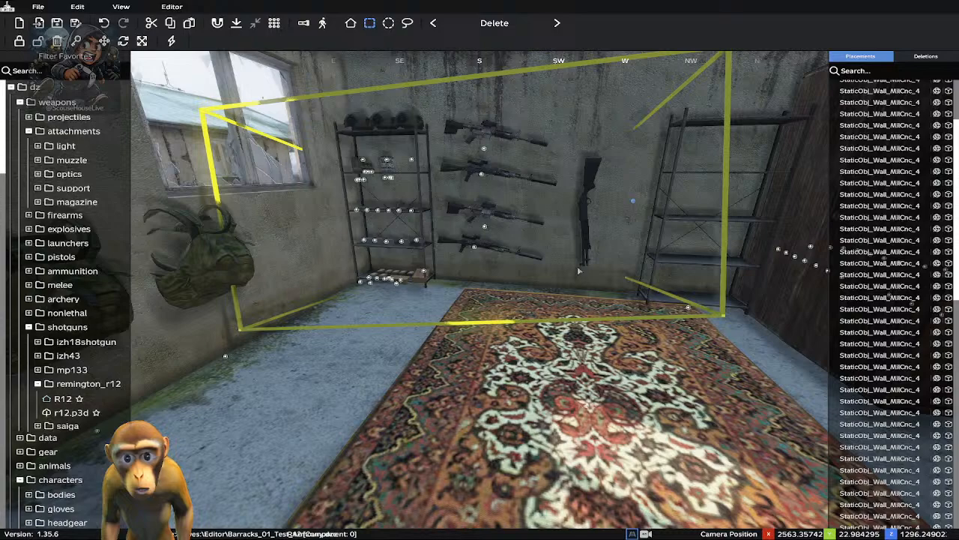
scroll(579, 271, up, 2)
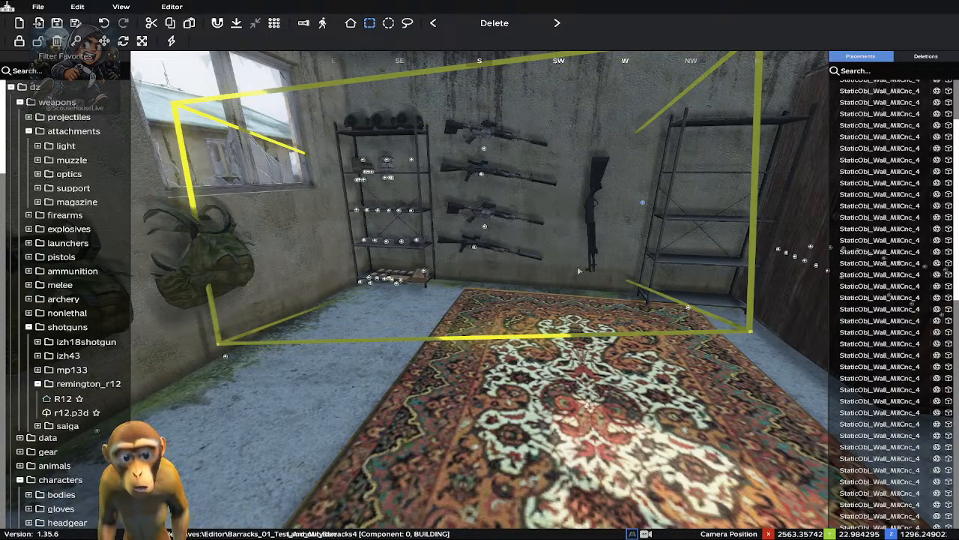
scroll(578, 271, up, 2)
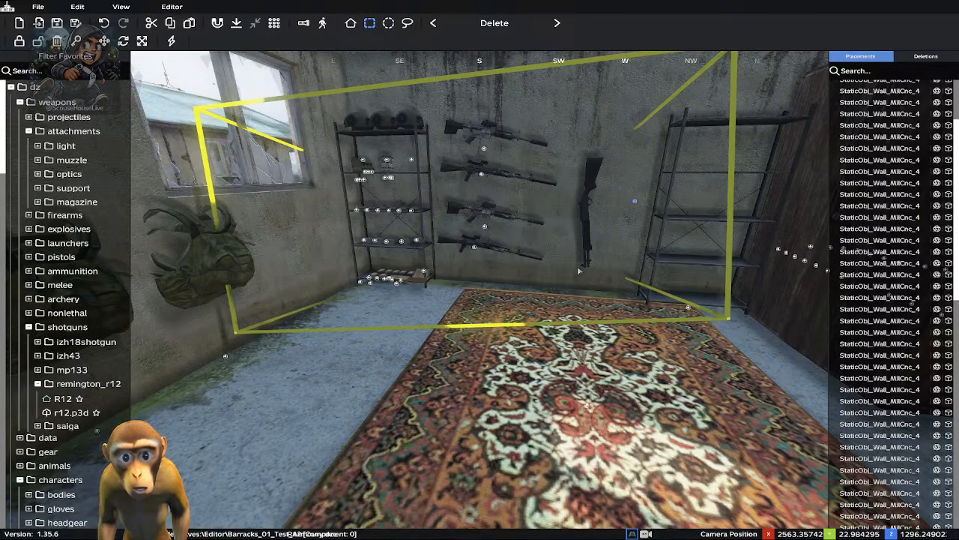
Fine-tune the upright R12 shotgun's rotation and raise it slightly on the wall beside the mounted rifles
scroll(578, 267, down, 2)
scroll(578, 267, up, 2)
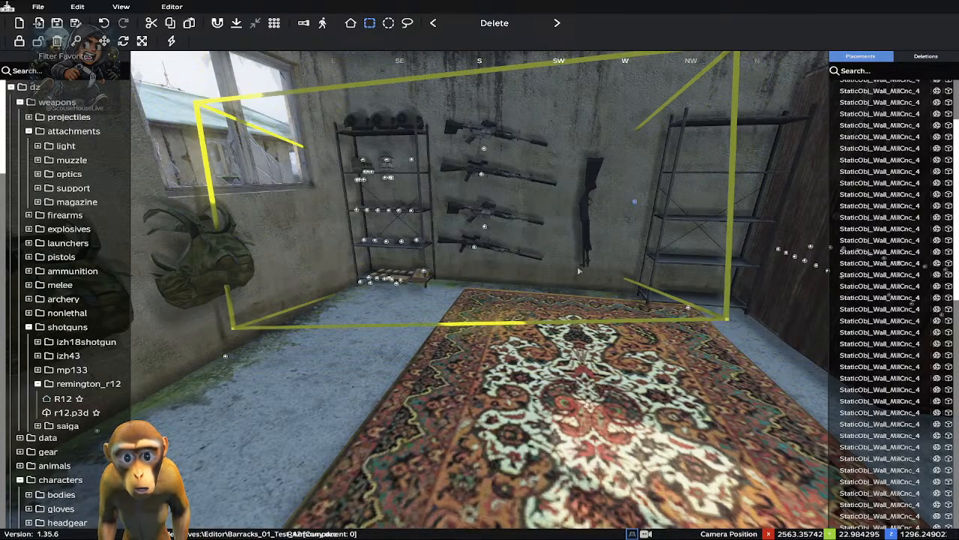
scroll(579, 270, down, 2)
scroll(579, 271, up, 2)
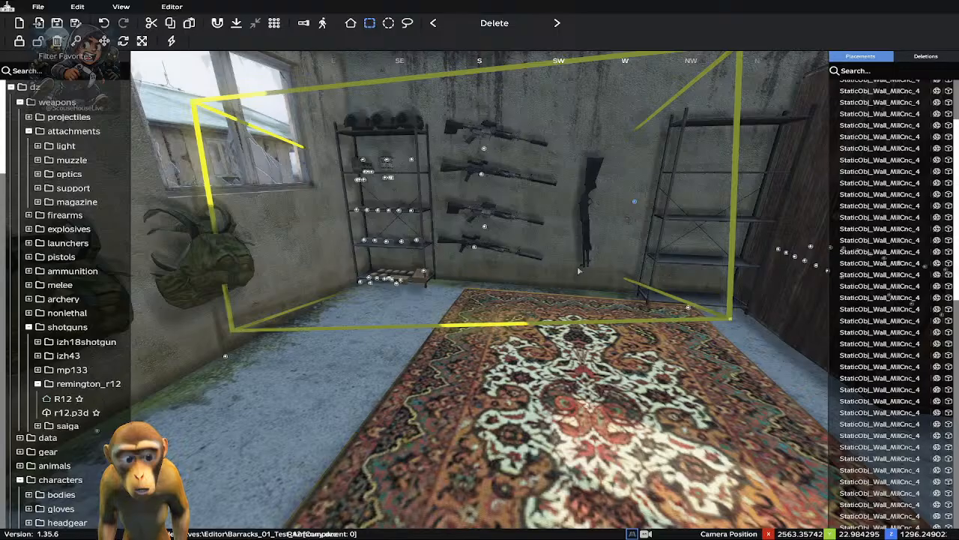
alt+scroll(578, 271, down, 3)
alt+scroll(578, 270, up, 5)
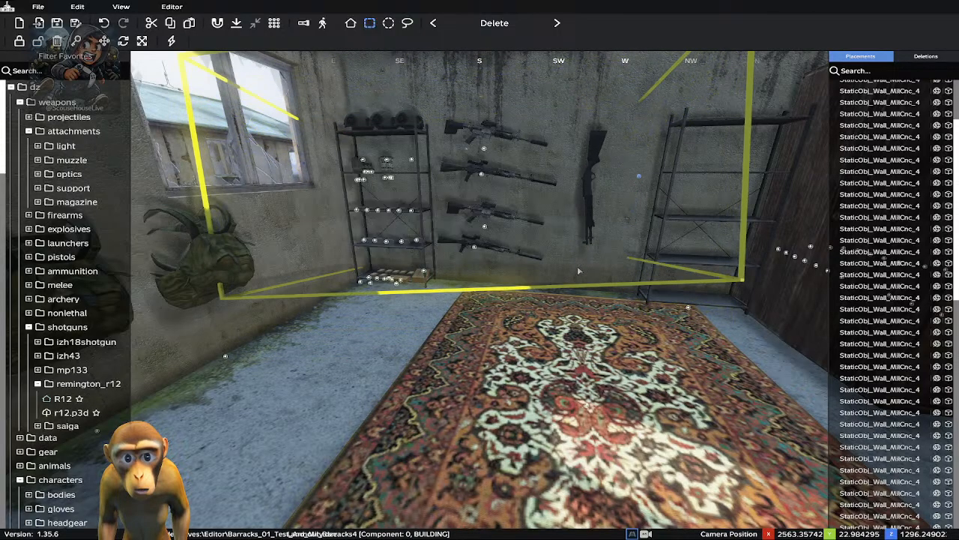
Adjust the R12 shotgun in small increments and shift it slightly lower and closer to the rifles, flat against the wall
key(Down)
key(Up)
key(Up)
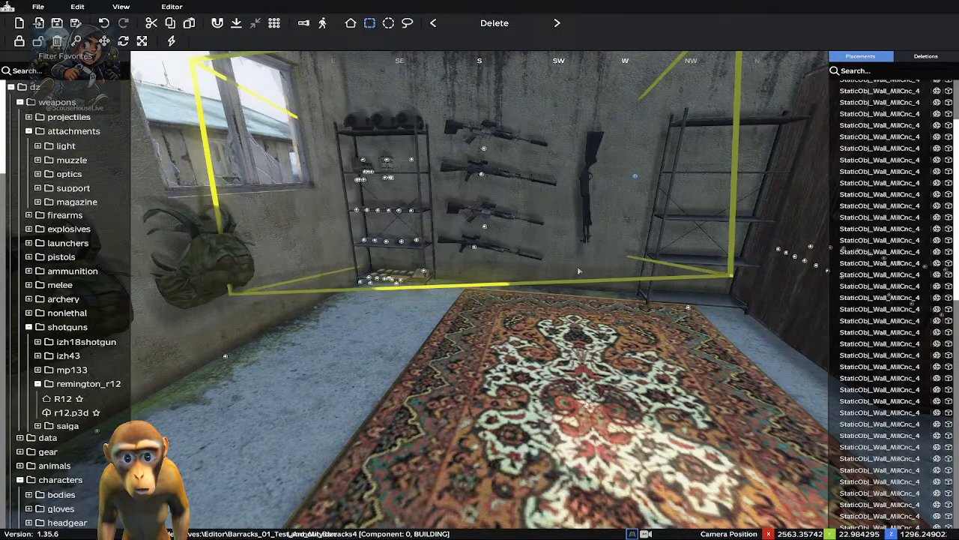
key(Up)
key(Down)
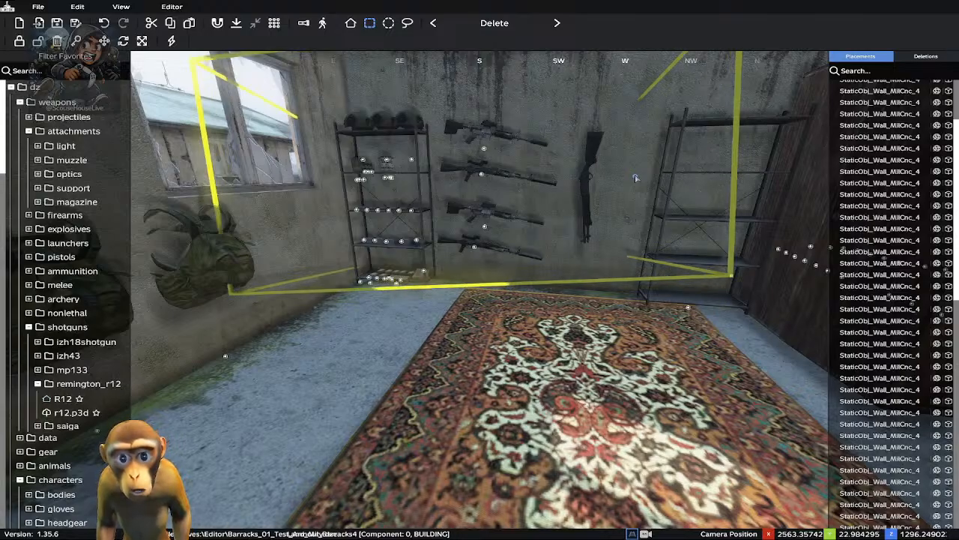
key(Up)
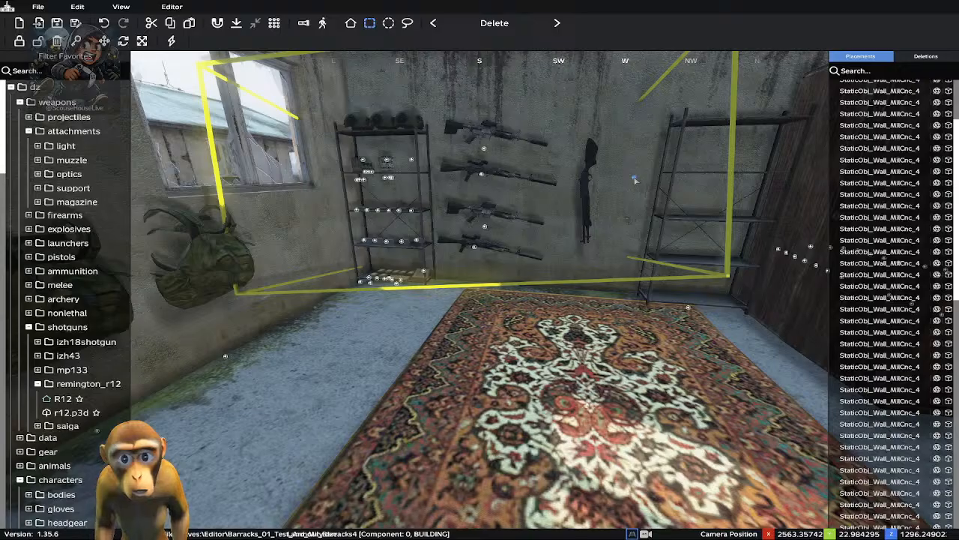
key(Down)
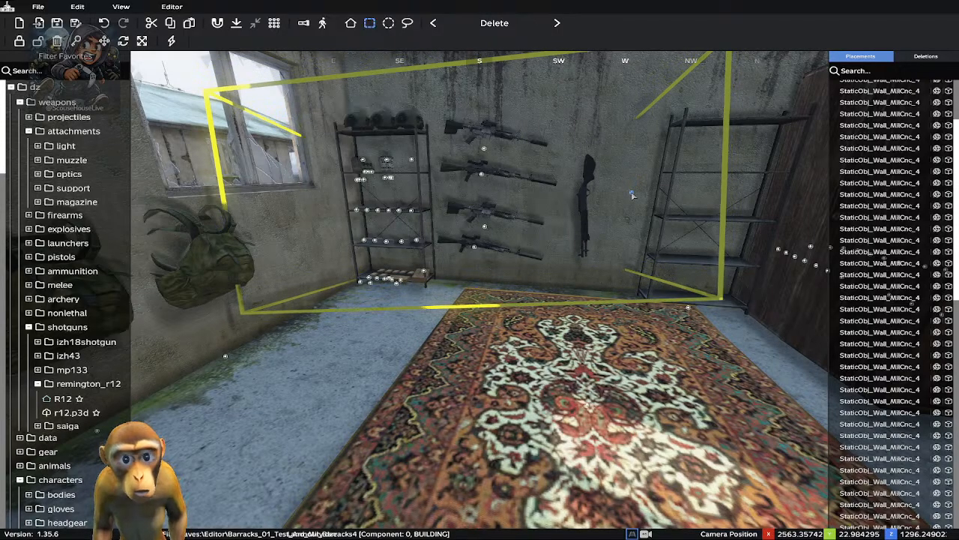
mouse_move(632, 193)
mouse_down()
mouse_move(625, 240)
mouse_move(626, 199)
mouse_up()
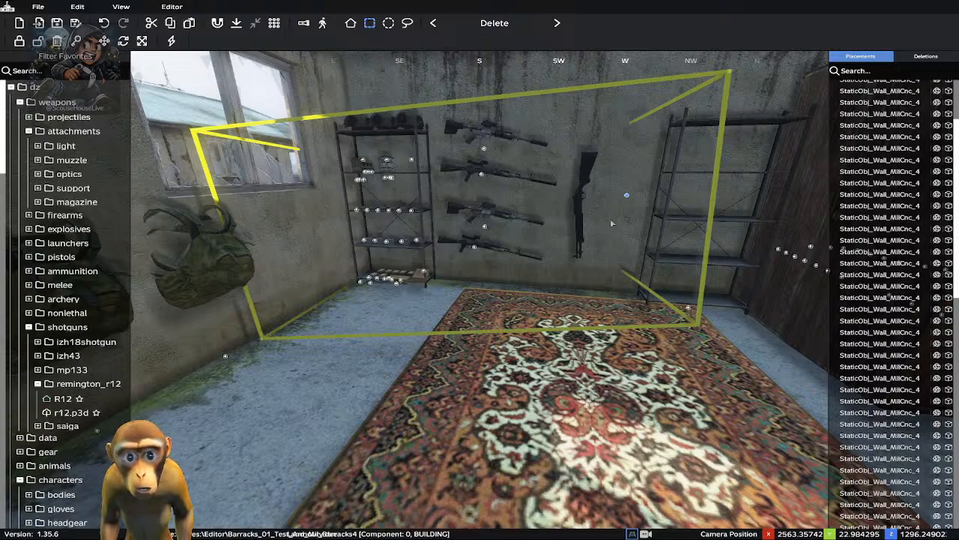
Paste a copy of the R12 shotgun beside the original and rotate it until it stands muzzle up
key(ctrl+v)
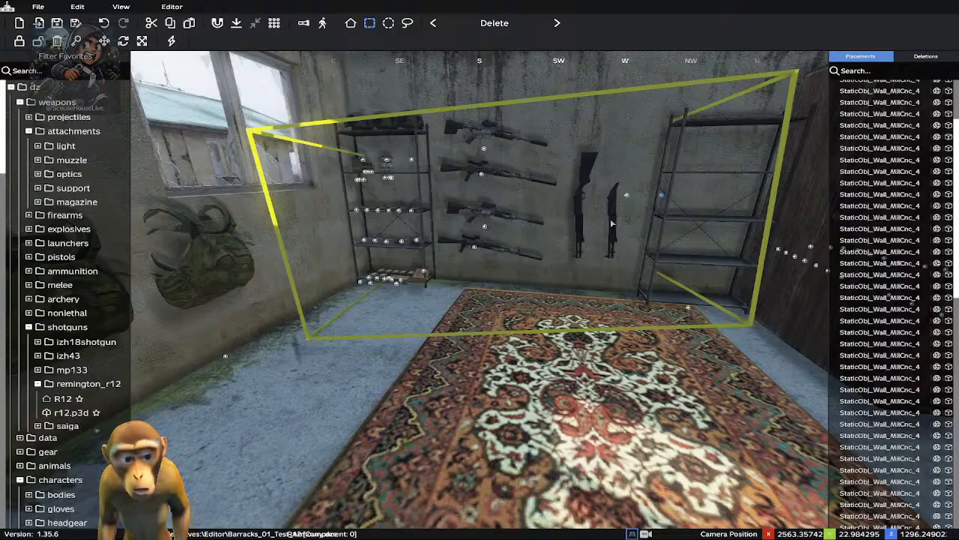
scroll(611, 223, down, 5)
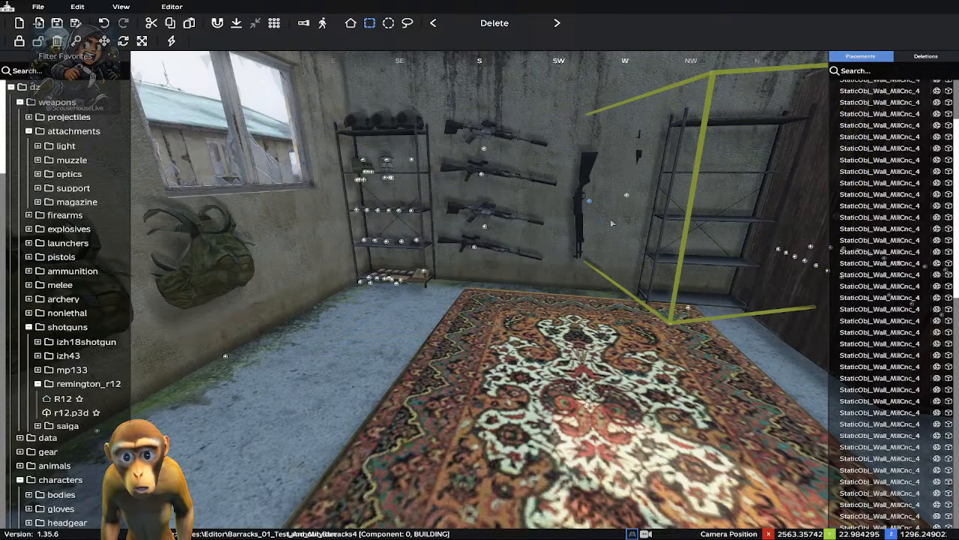
scroll(611, 223, down, 4)
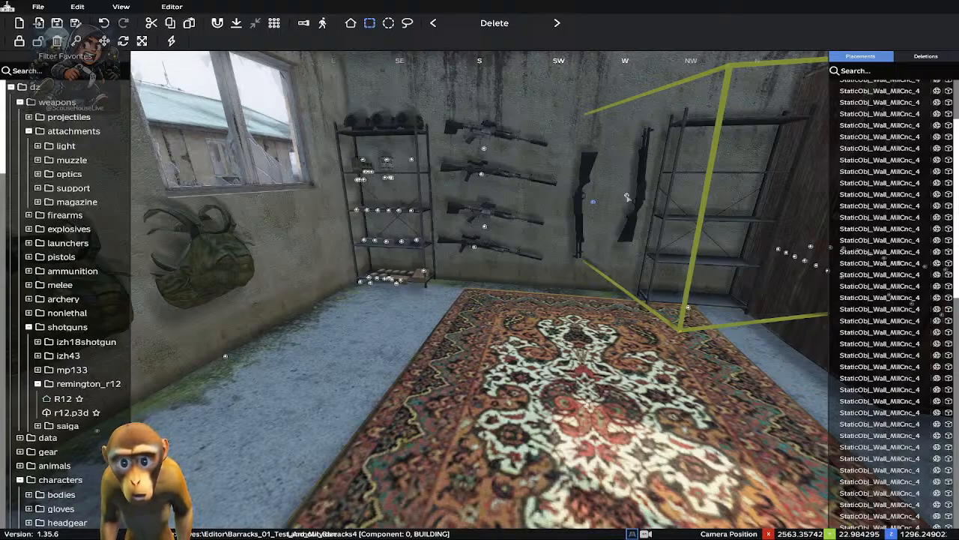
Reposition both R12 shotguns so they hang side by side at matching height between the rifles and the empty shelf
click(626, 197)
drag(628, 197, 645, 178)
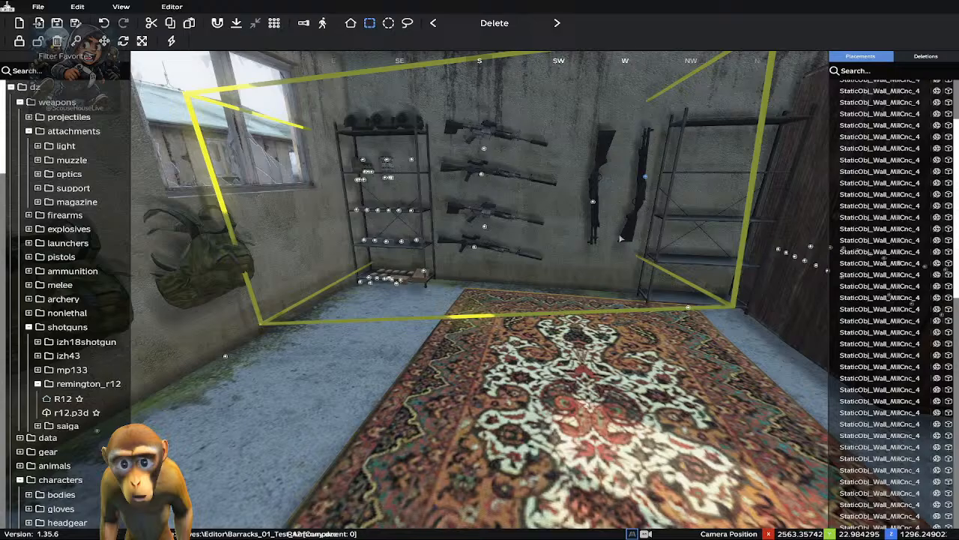
click(593, 203)
click(593, 203)
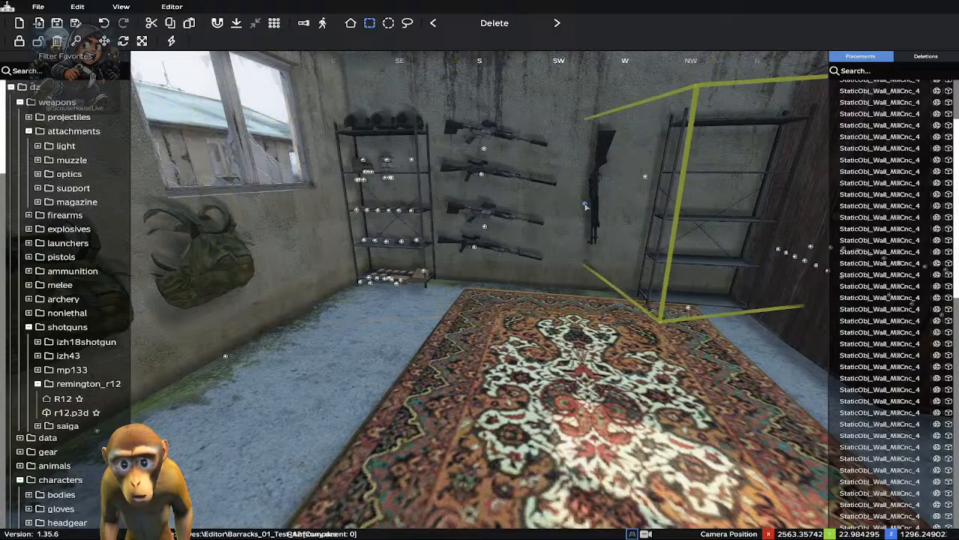
drag(593, 203, 593, 208)
click(564, 323)
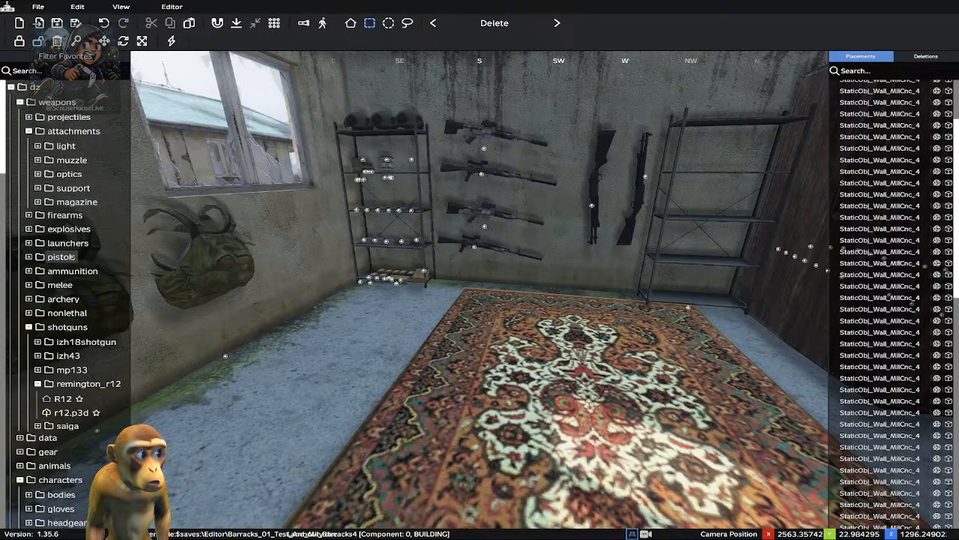
Expand the ammunition category and examine its boxed and loose rounds for suitable shotgun ammunition
scroll(66, 319, down, 2)
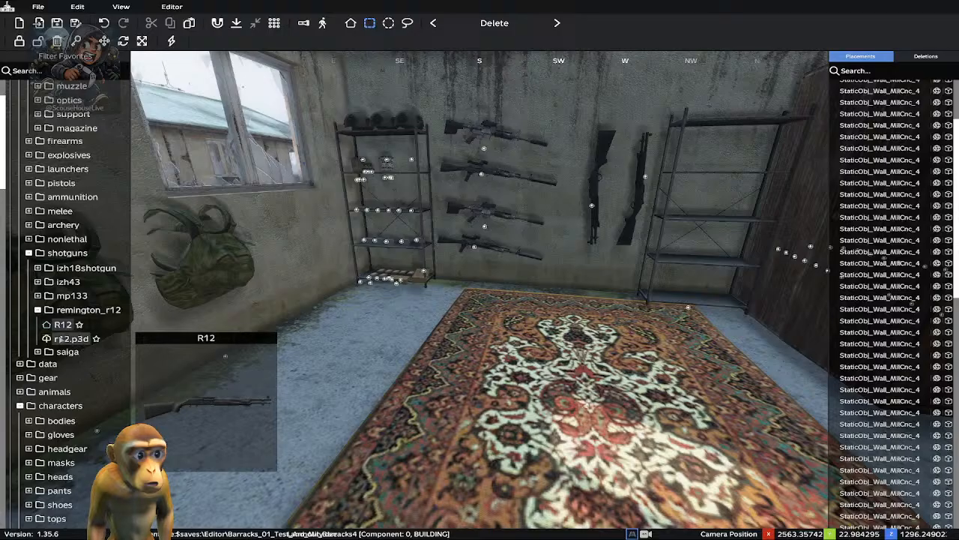
scroll(41, 374, up, 2)
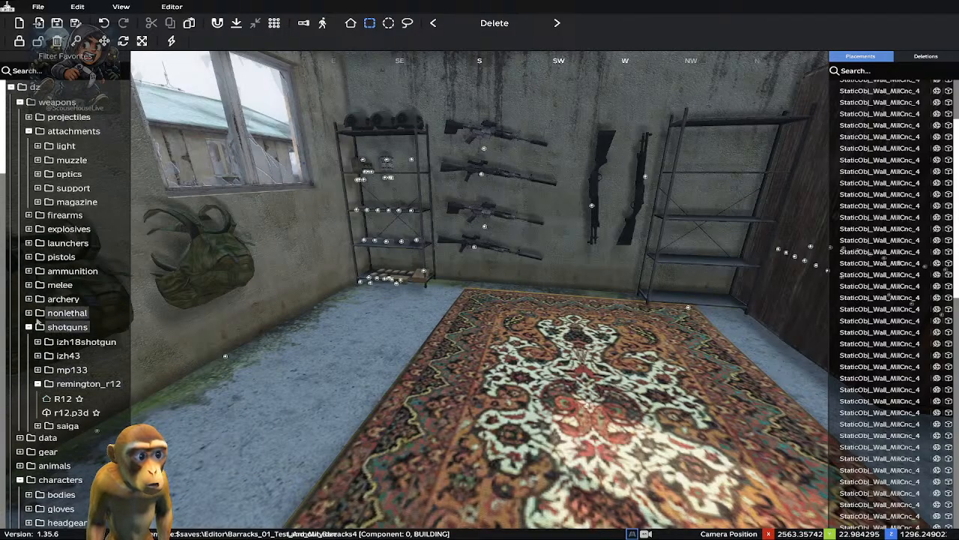
click(30, 272)
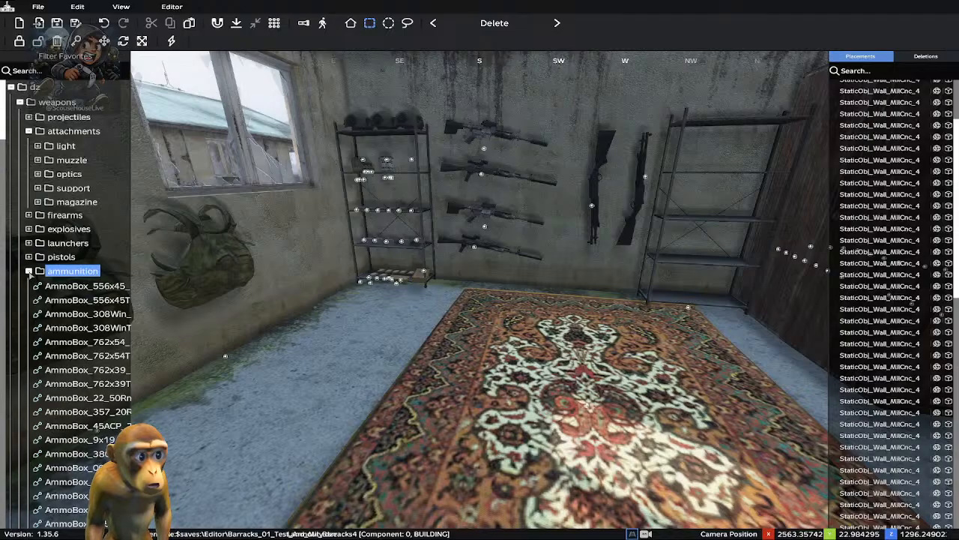
scroll(75, 308, down, 4)
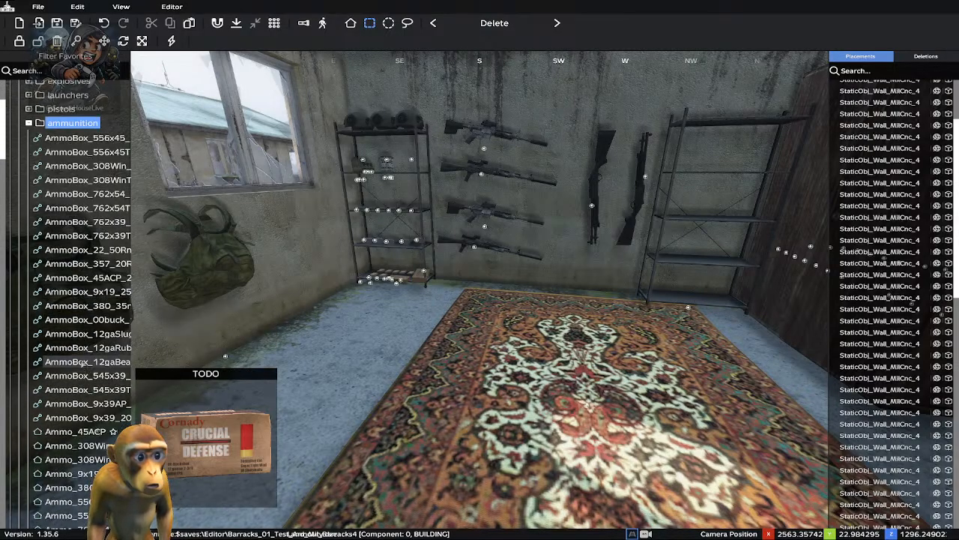
scroll(81, 363, down, 5)
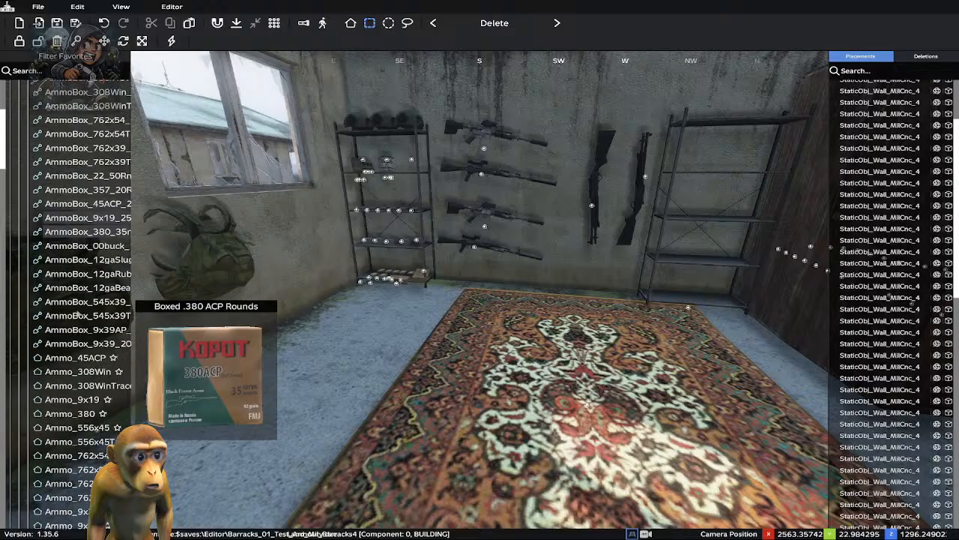
scroll(76, 313, down, 8)
scroll(75, 319, up, 3)
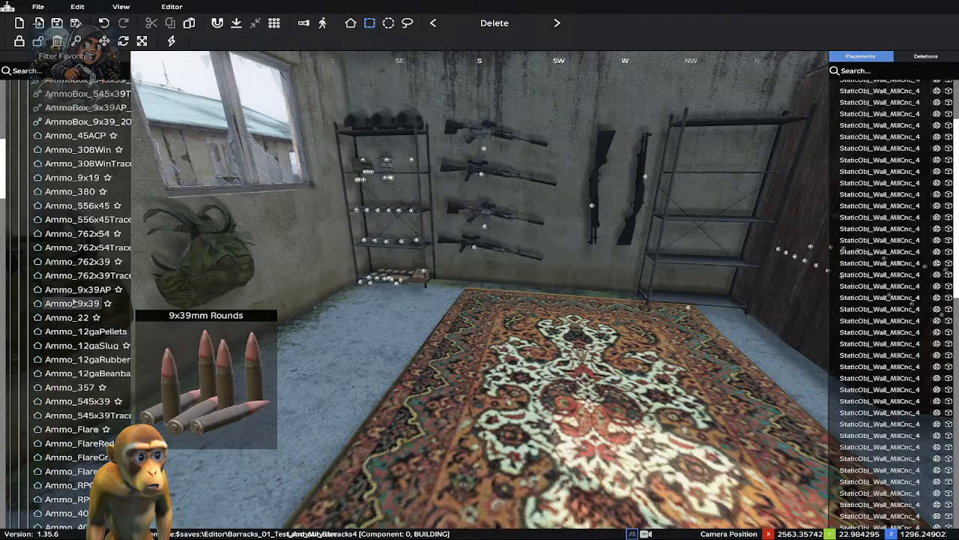
scroll(76, 318, down, 9)
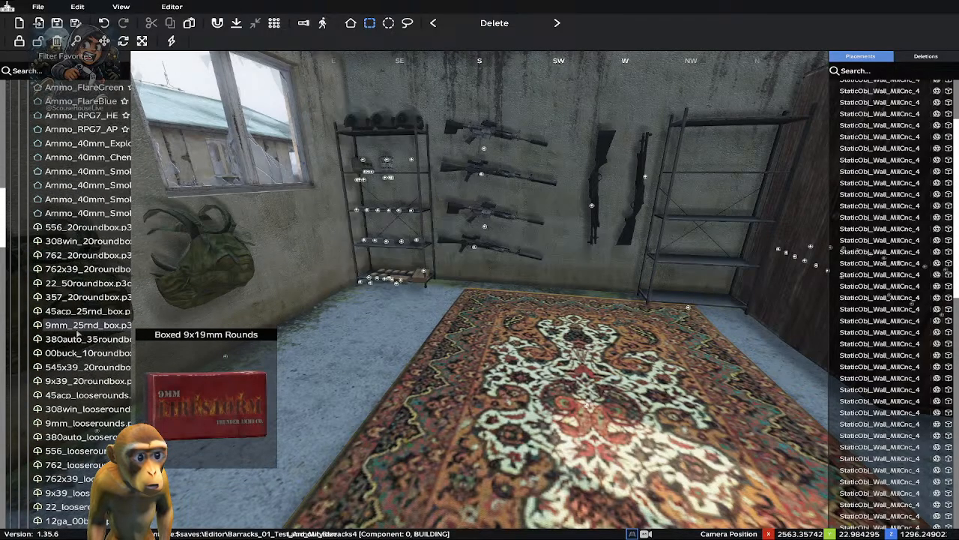
scroll(77, 334, down, 12)
scroll(70, 321, up, 5)
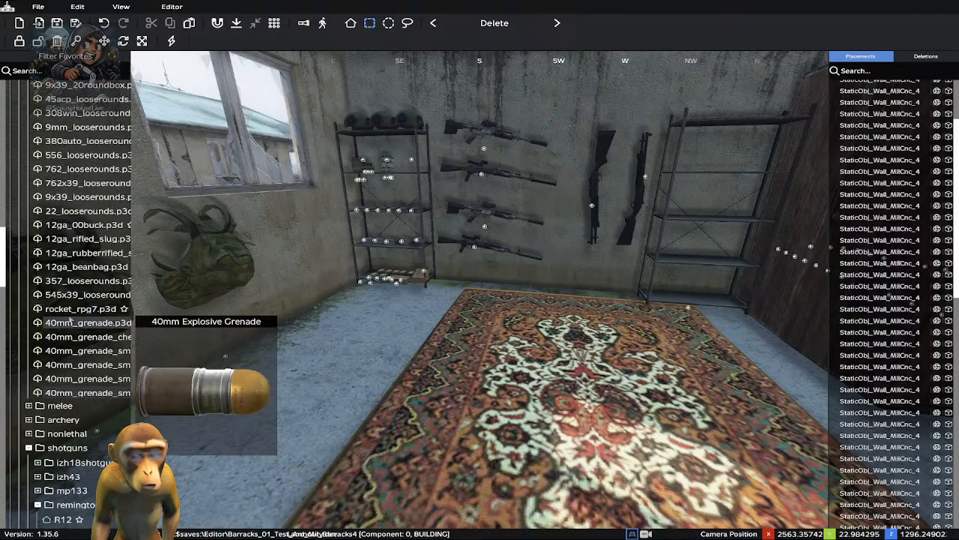
scroll(70, 320, up, 2)
scroll(70, 317, up, 4)
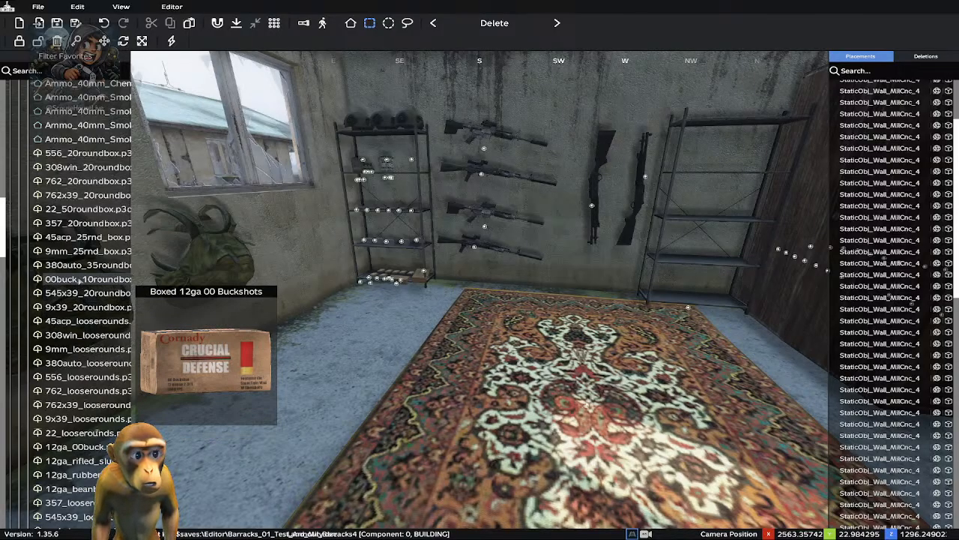
scroll(80, 279, up, 4)
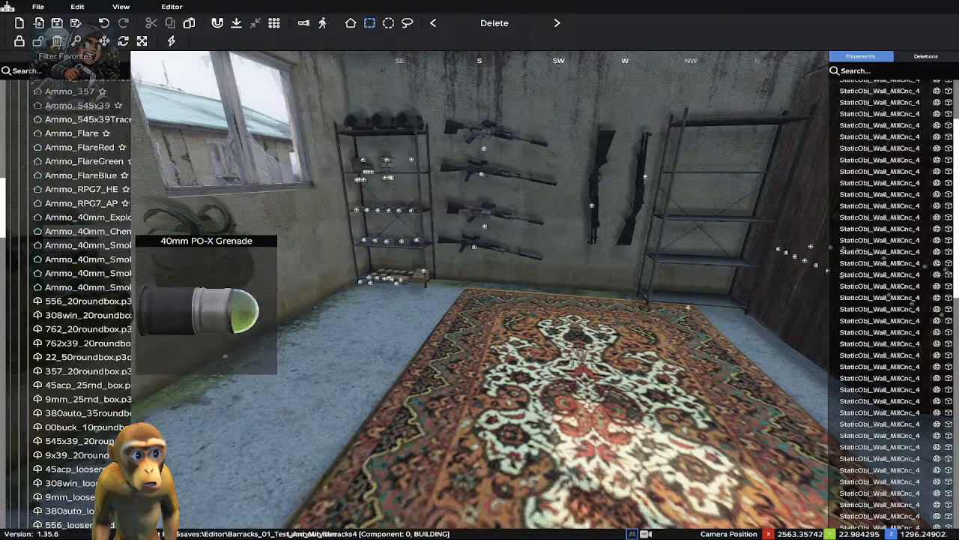
scroll(75, 224, up, 6)
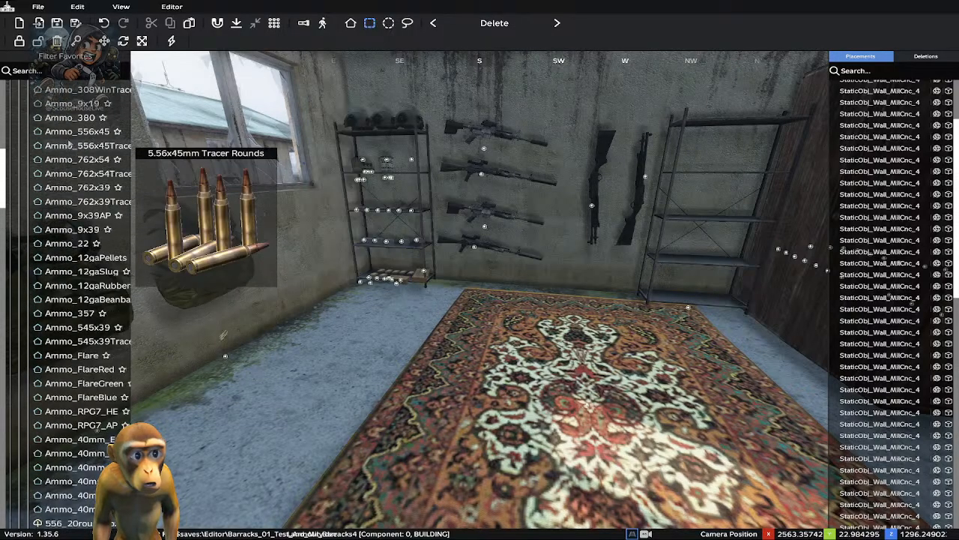
scroll(70, 143, up, 4)
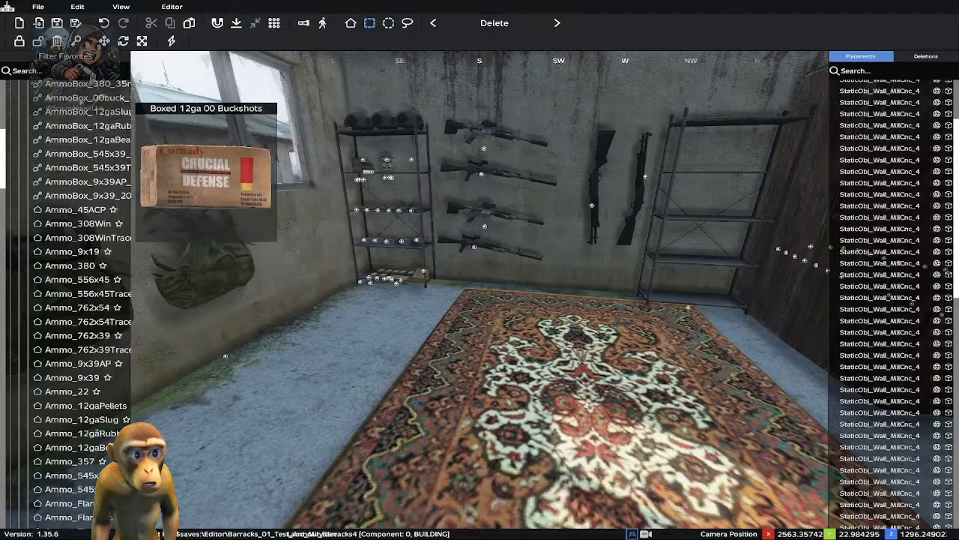
scroll(75, 101, up, 2)
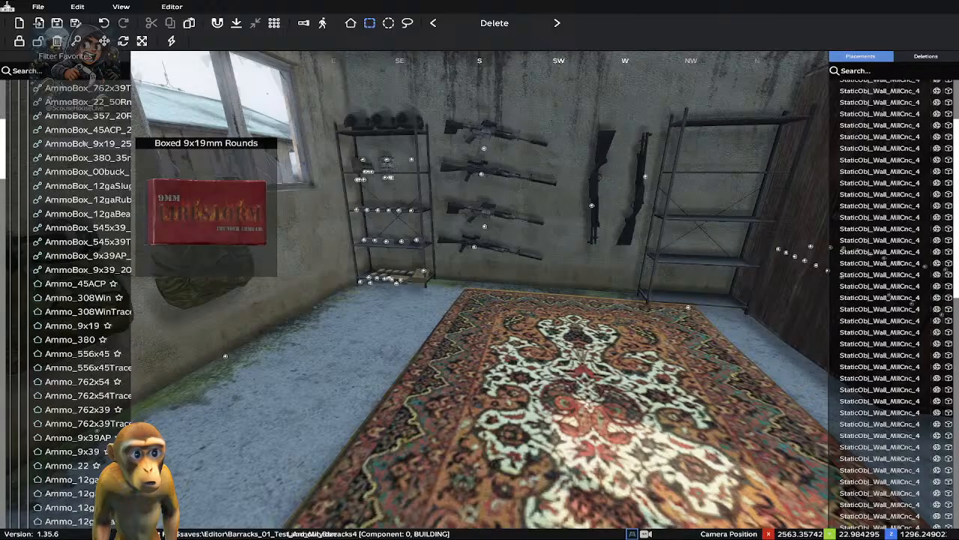
scroll(70, 143, up, 4)
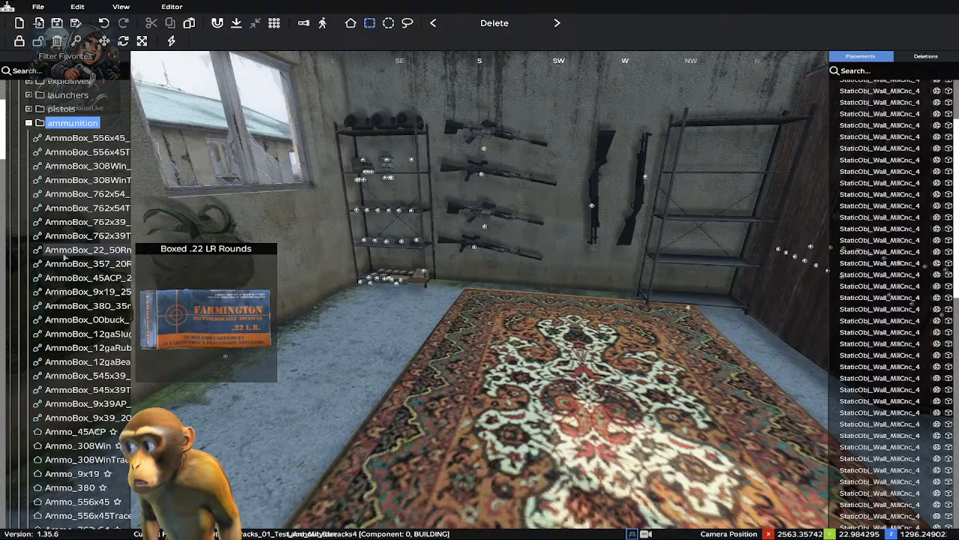
scroll(64, 260, down, 2)
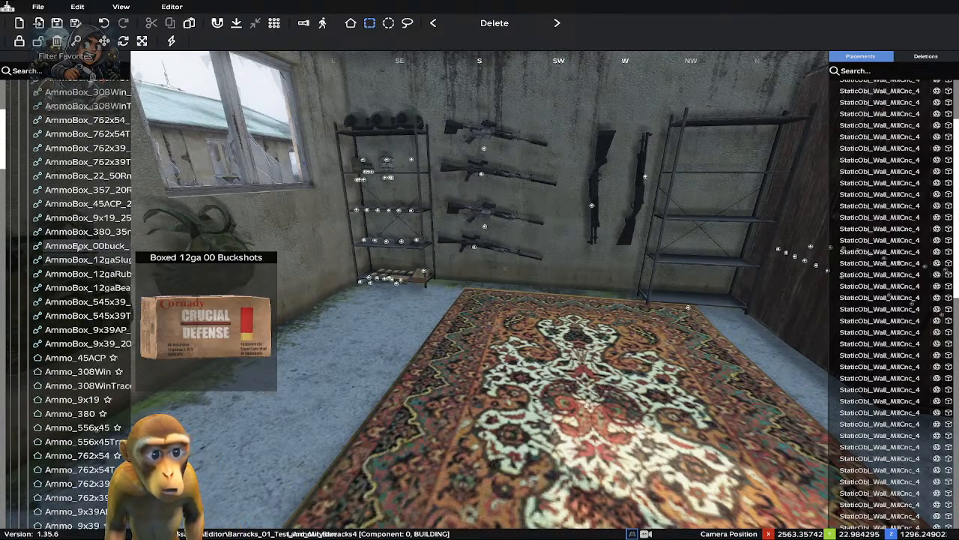
Place an AmmoBox_12gaSlug box near the shotgun-side end of the empty metal shelf's second-lowest tier
click(75, 262)
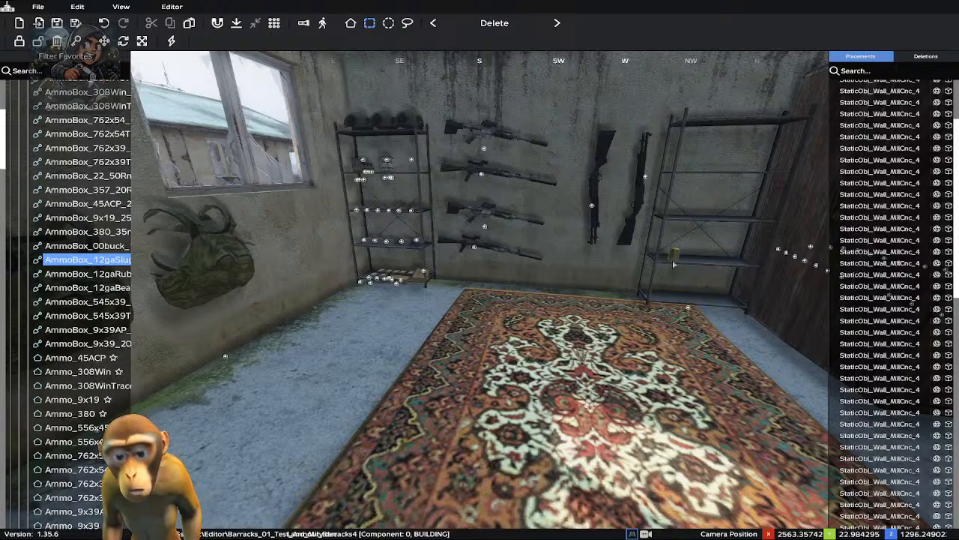
key(d)
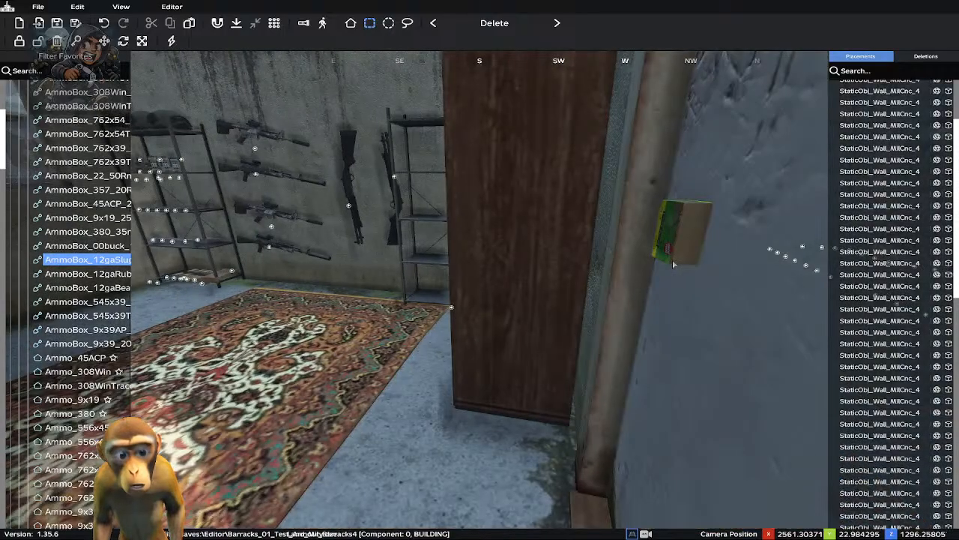
key(d)
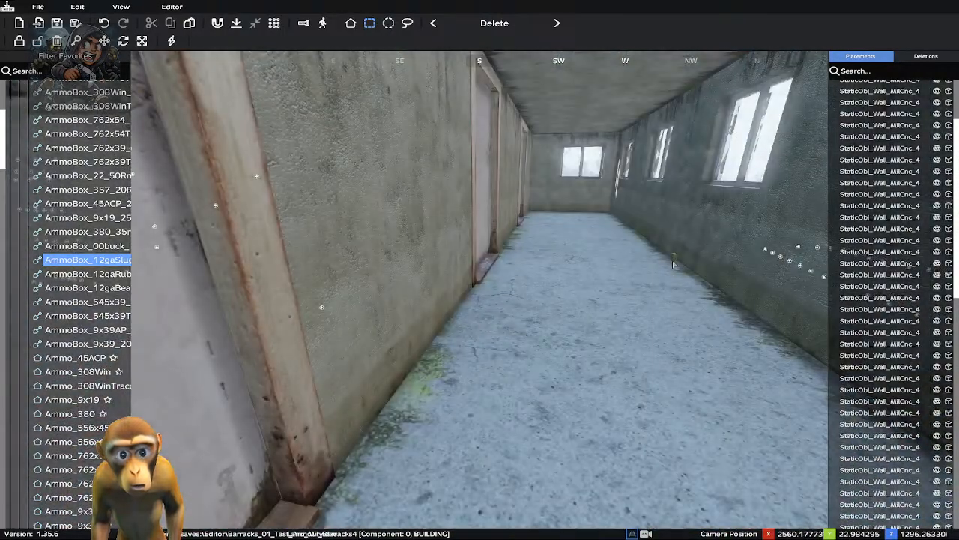
key(a)
key(w)
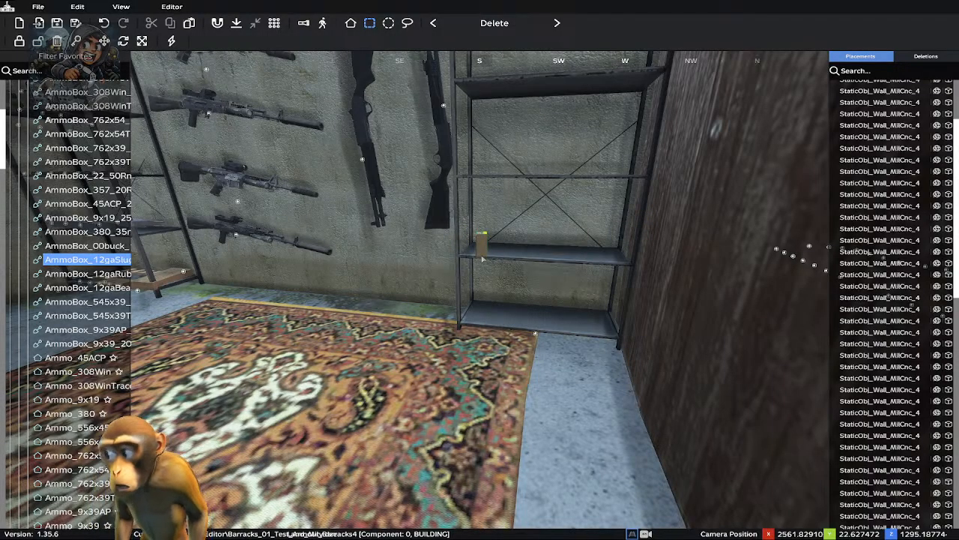
key(w)
key(w)
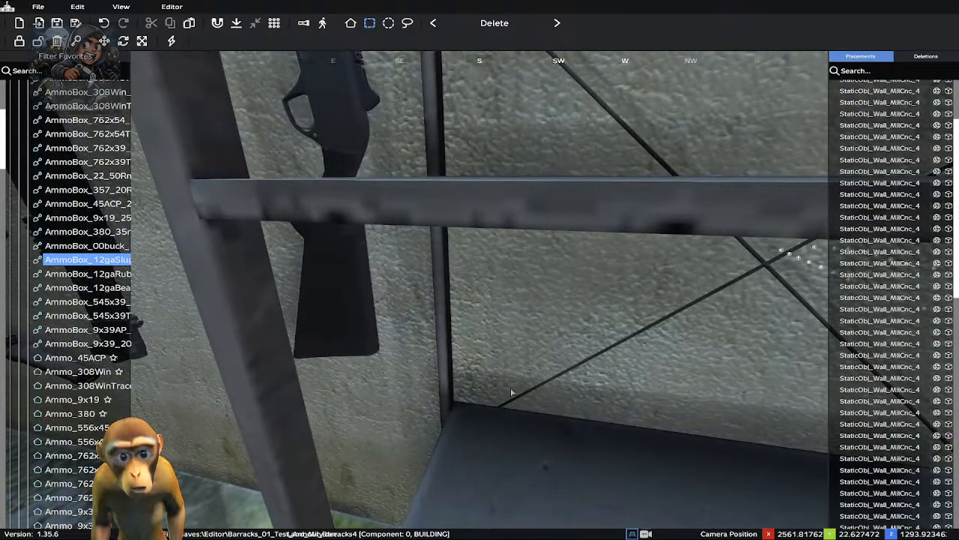
key(s)
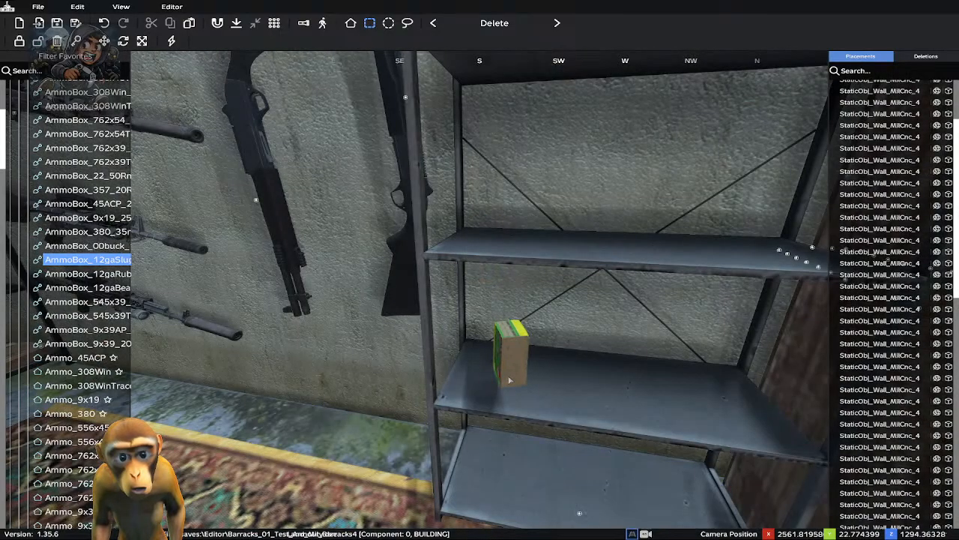
drag(508, 375, 477, 414)
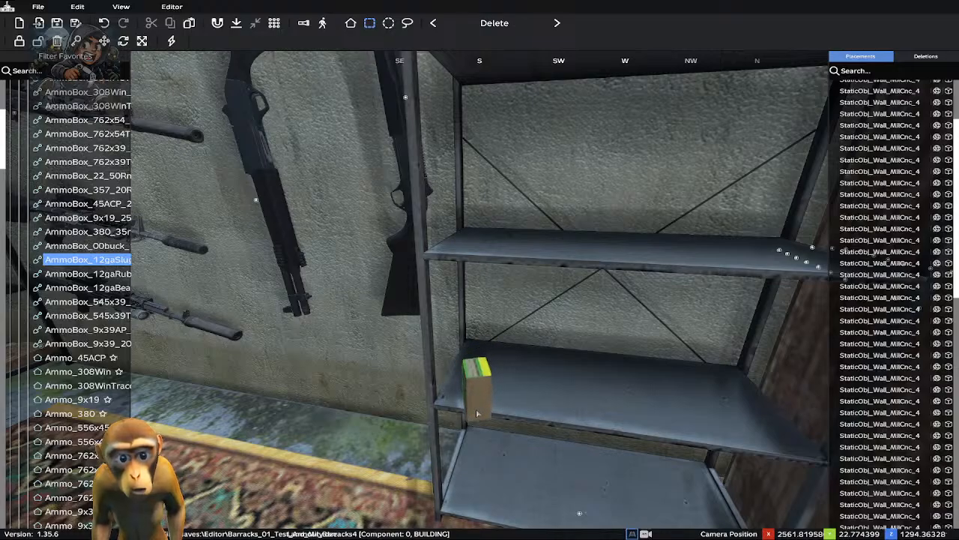
click(477, 414)
Raise the slug box above the tier and nudge it sideways until it sits close to the shelf's rear corner
key(Page_Up)
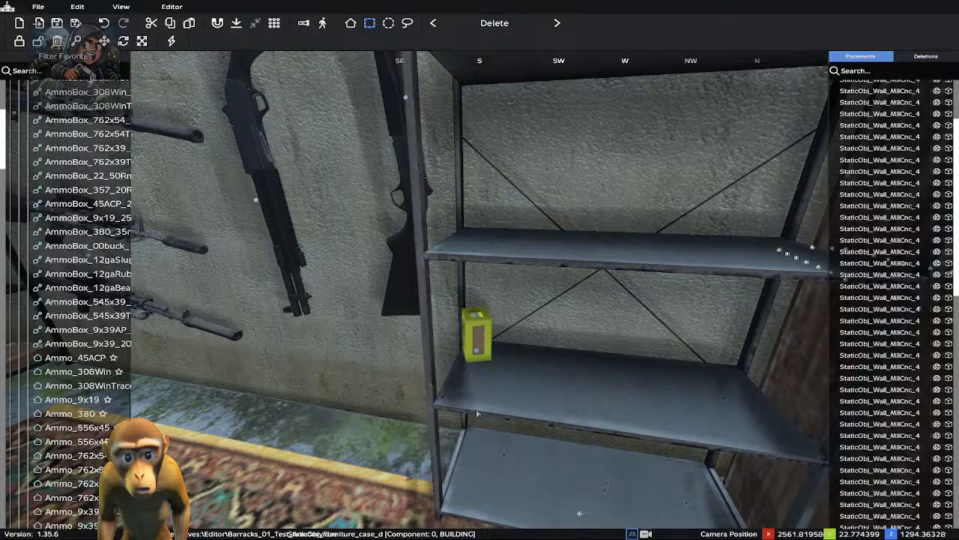
key(Right)
key(Right)
key(Left)
key(Left)
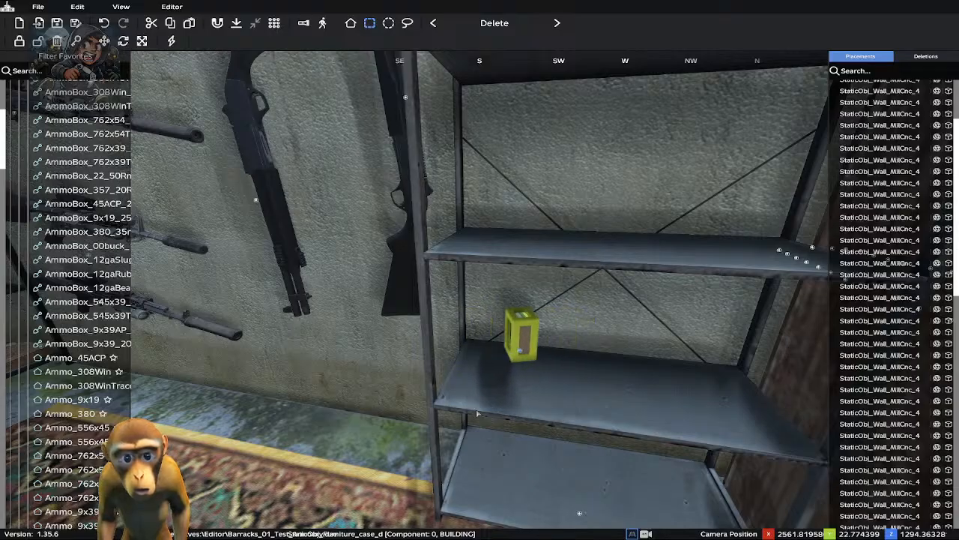
key(Left)
key(Left)
key(Right)
key(Right)
key(Right)
key(Right)
key(Left)
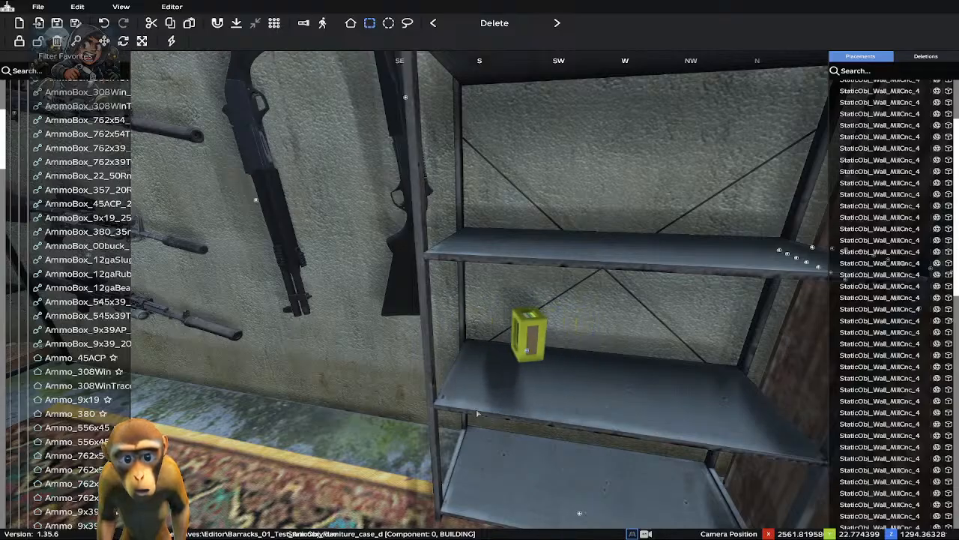
key(Left)
key(Left)
key(Right)
key(Right)
key(Left)
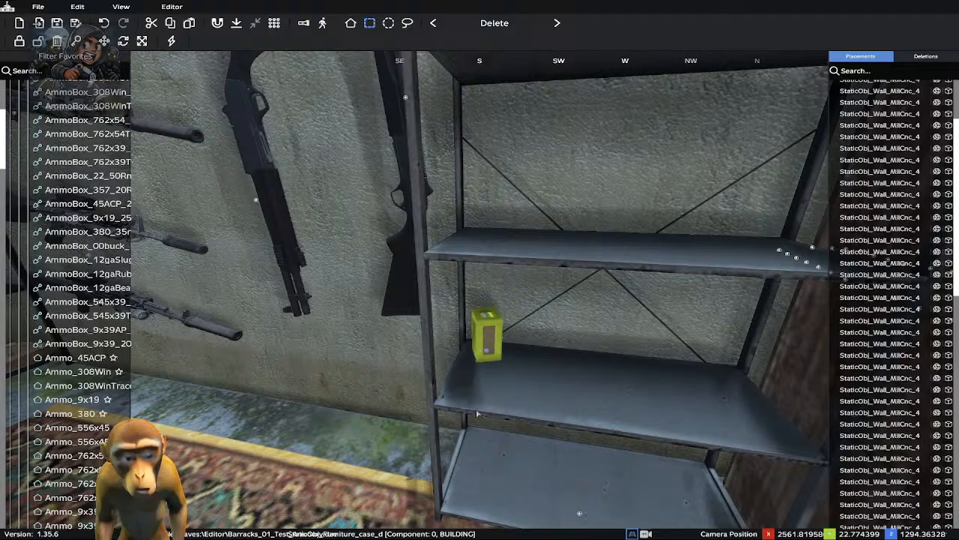
Rotate the slug box so it lies lengthwise along the shelf
key(ctrl+Right)
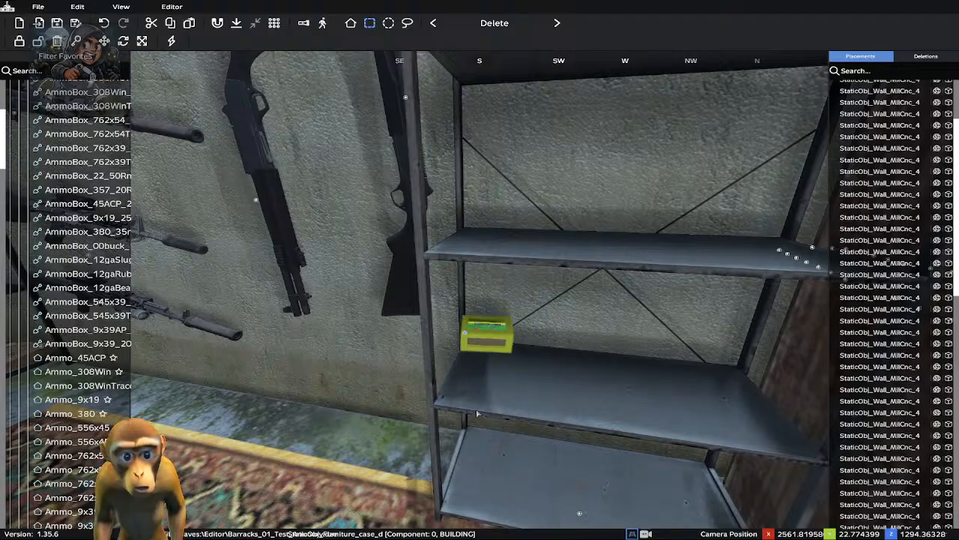
key(ctrl+Right)
key(ctrl+Right)
key(ctrl+Right)
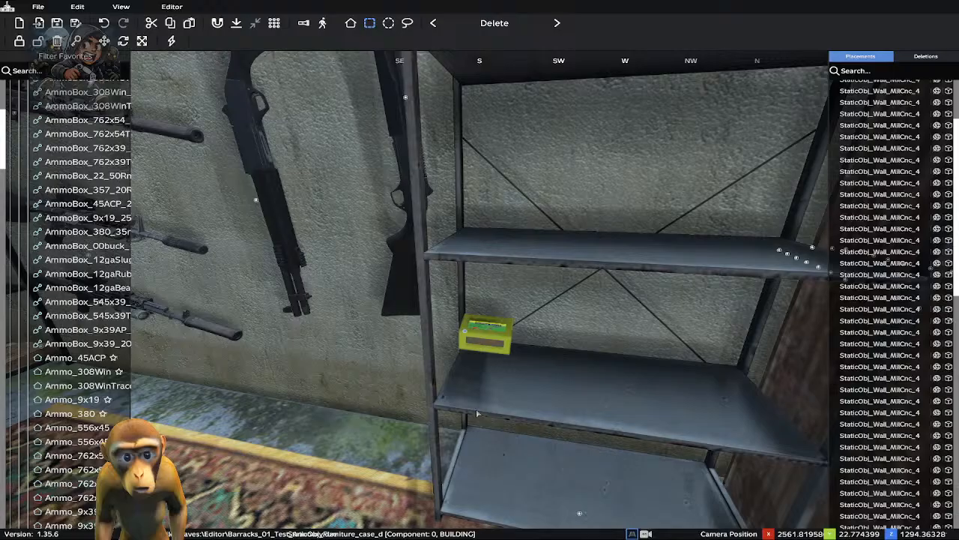
Shift the slug box forward and back across the tier to adjust its depth on the shelf
key(Down)
key(Down)
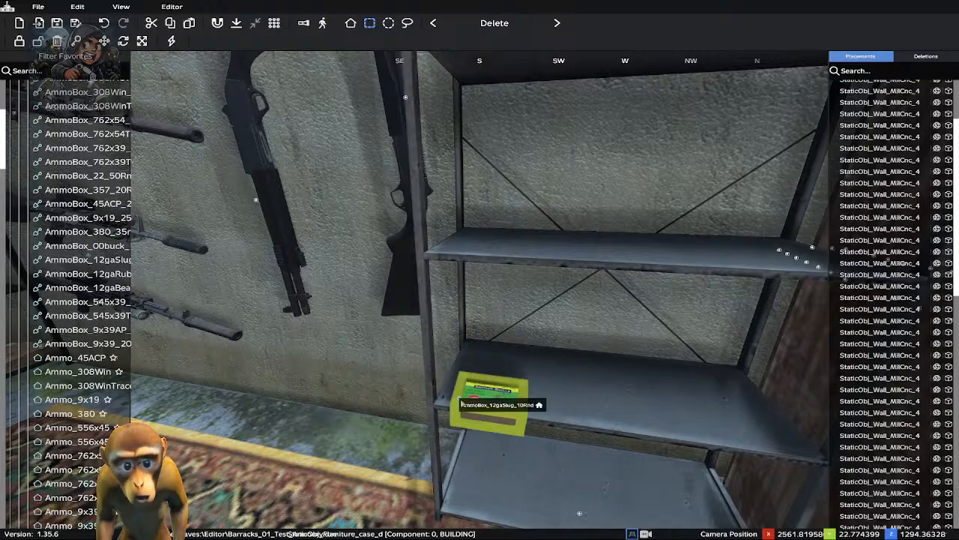
key(Up)
drag(464, 391, 449, 409)
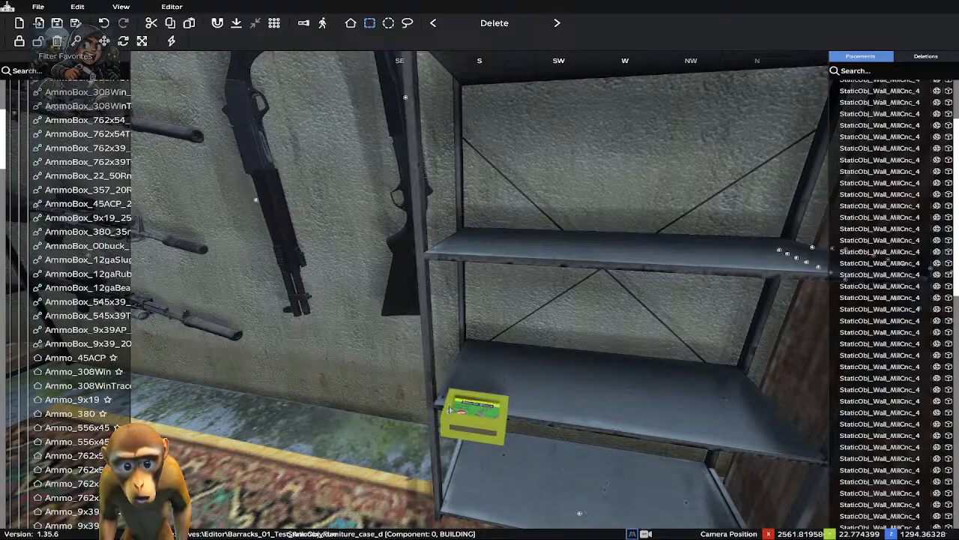
key(Up)
key(Right)
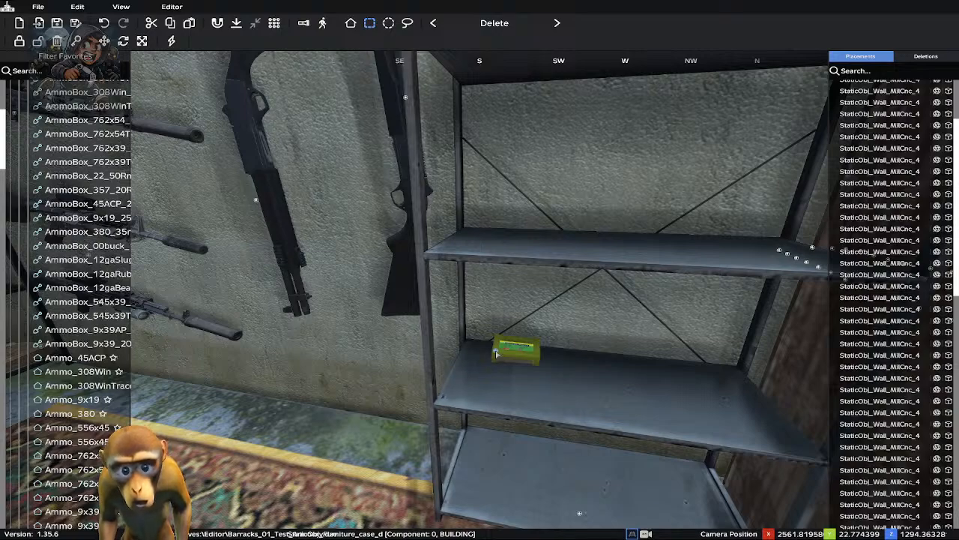
Reposition the slug box inside the shelf's upright at the shotgun-side end of the tier
drag(495, 353, 441, 405)
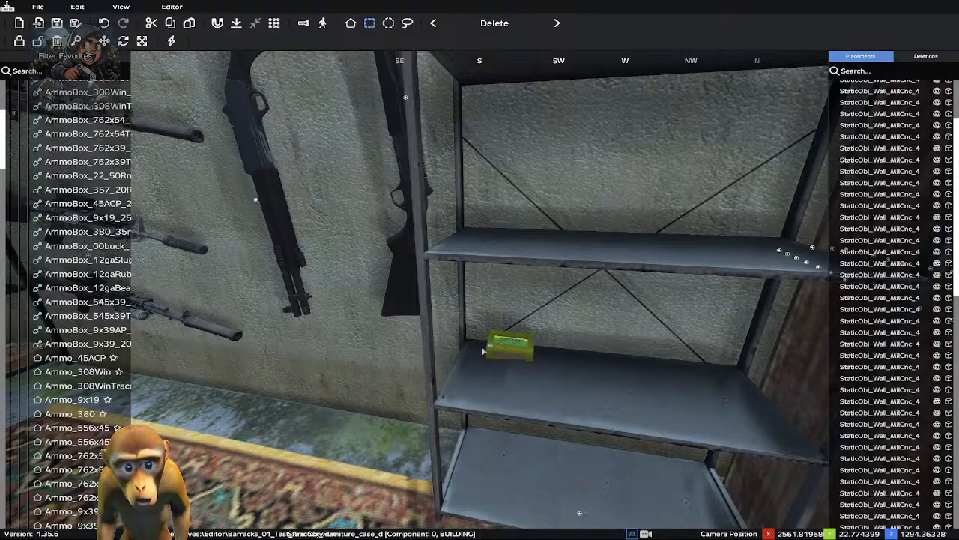
drag(492, 350, 466, 384)
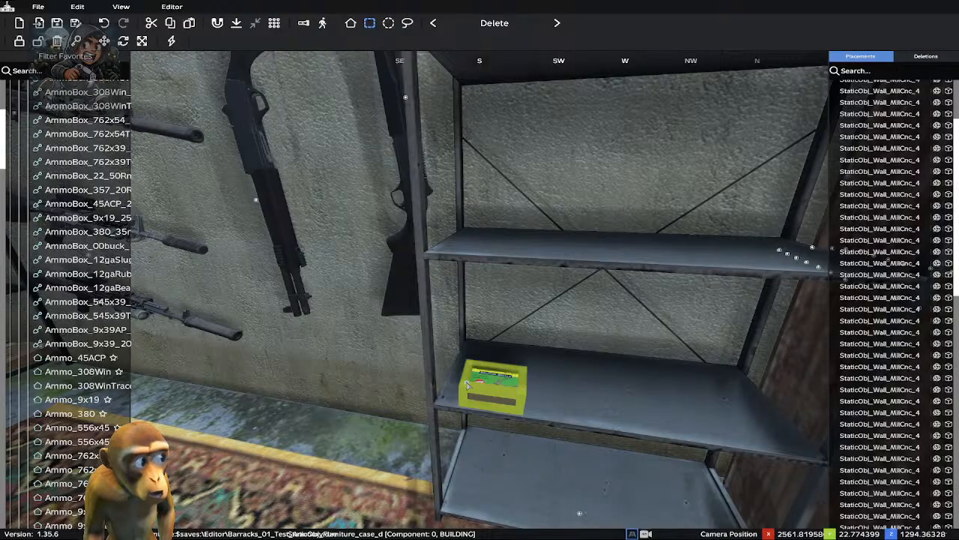
drag(467, 384, 452, 412)
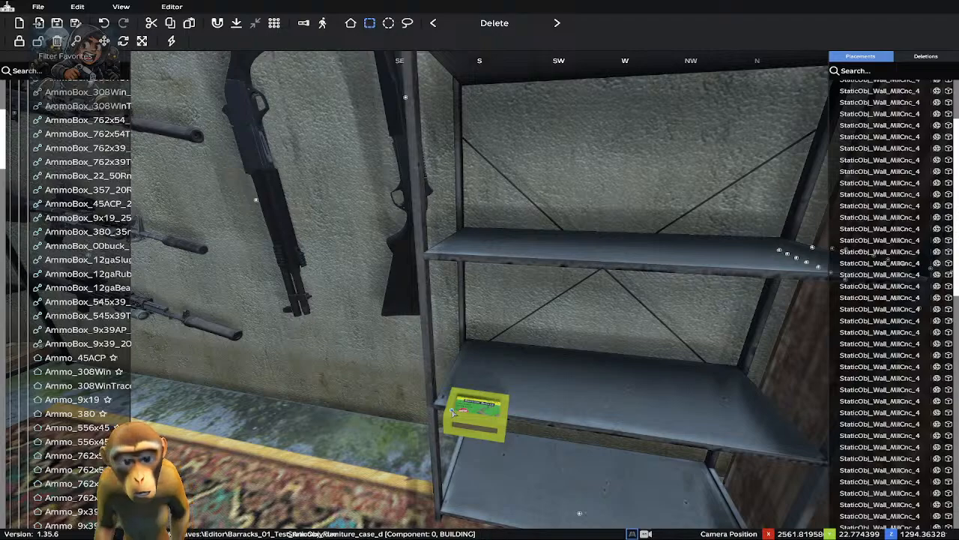
drag(453, 413, 460, 365)
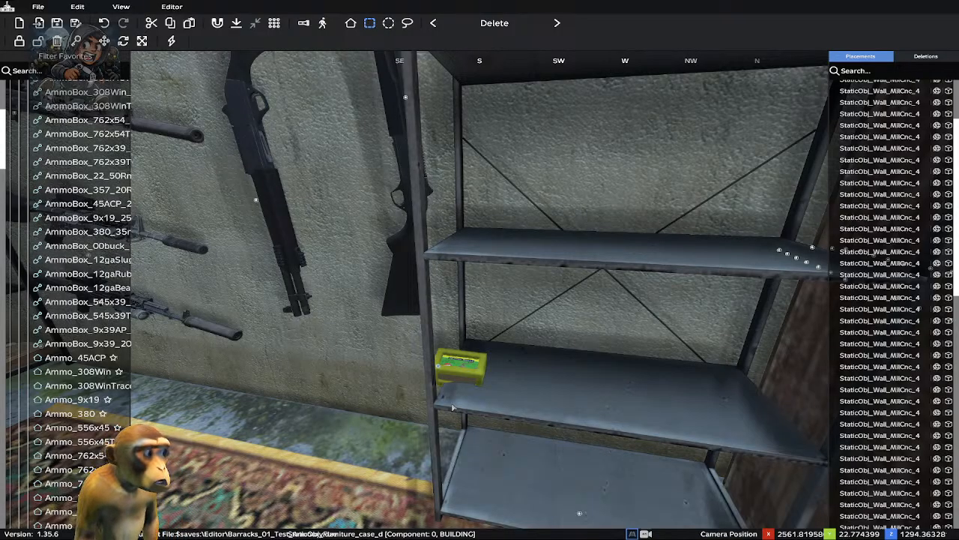
drag(460, 365, 515, 365)
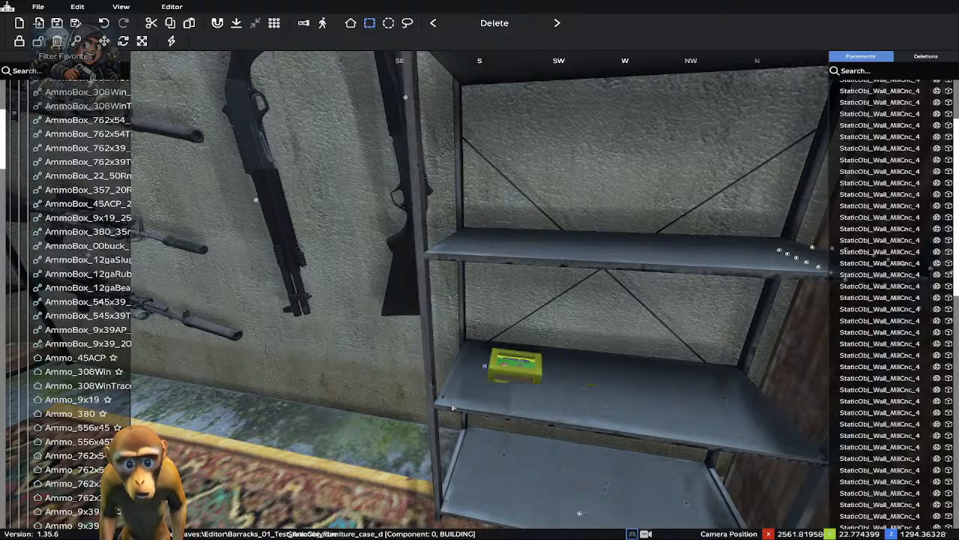
drag(515, 365, 443, 367)
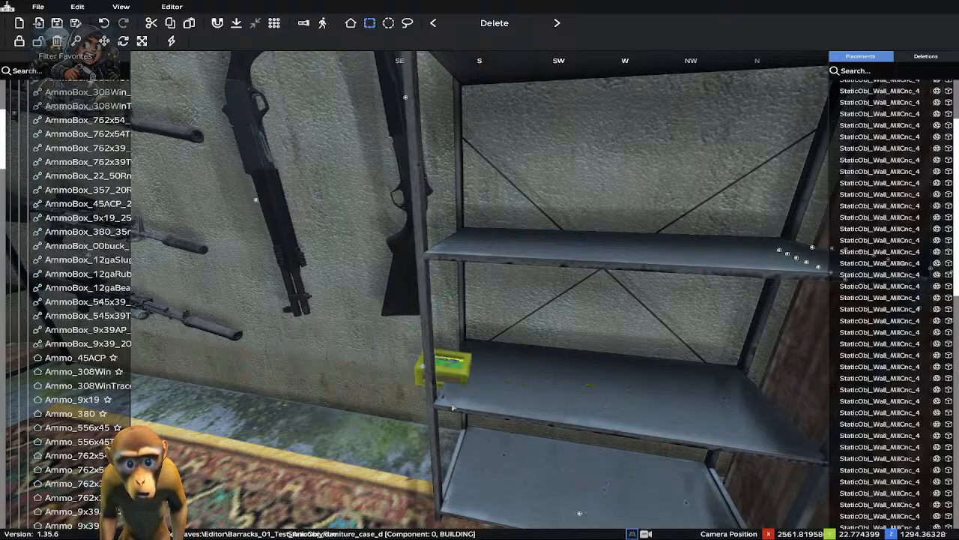
click(423, 366)
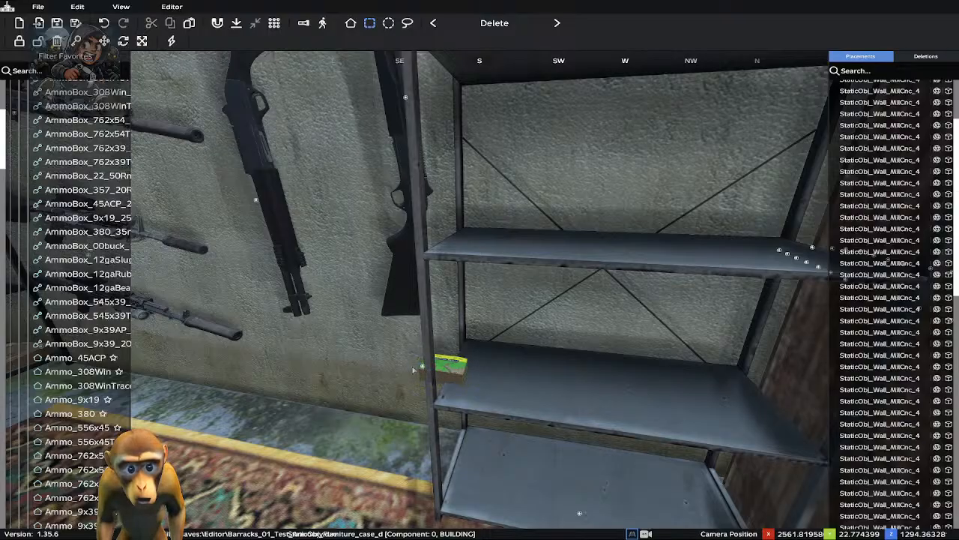
drag(441, 365, 454, 391)
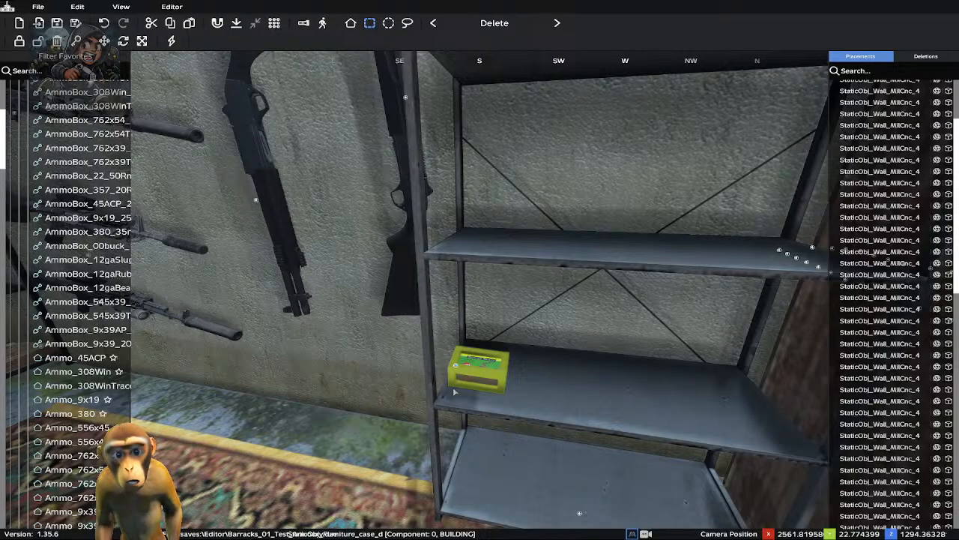
Paste a copy of the slug box and move it in front of the original at the tier's front edge
key(ctrl+v)
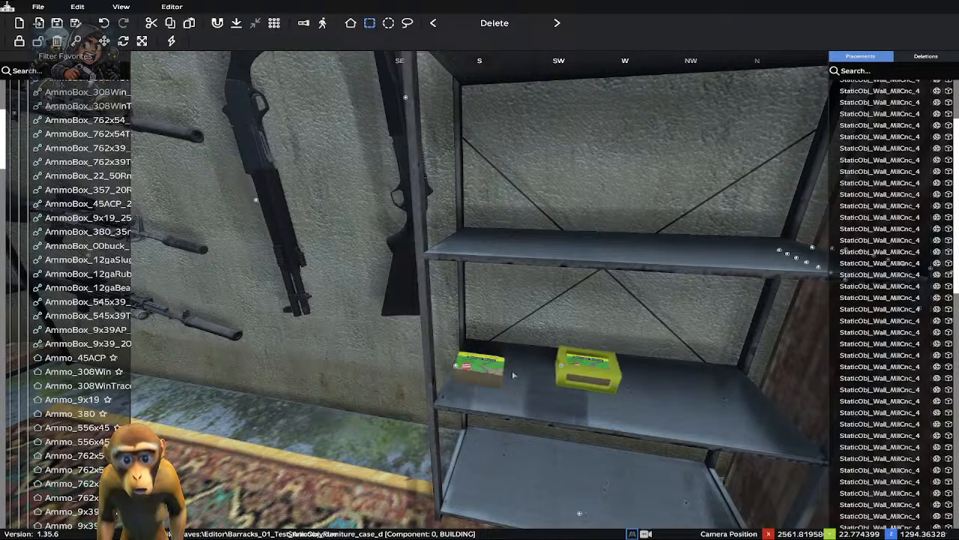
drag(558, 375, 446, 418)
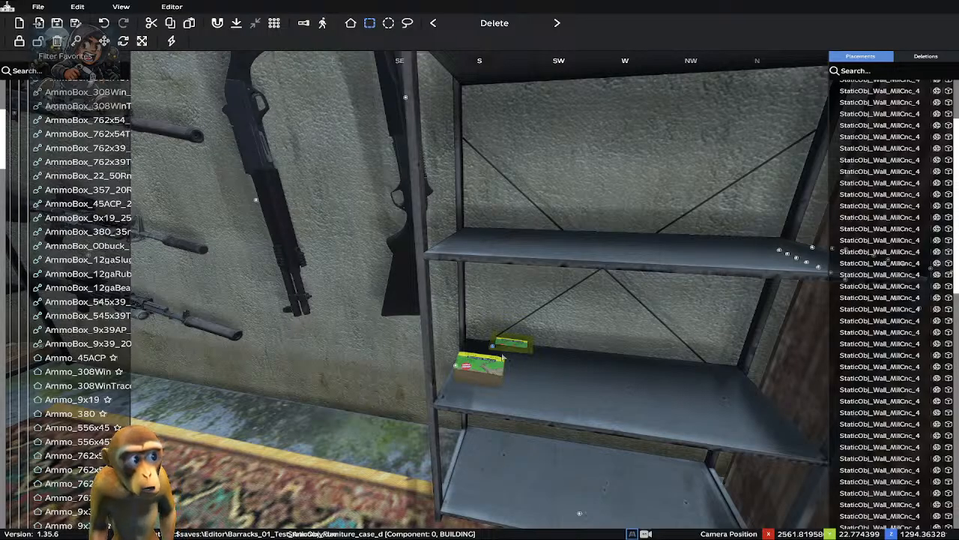
drag(495, 350, 444, 414)
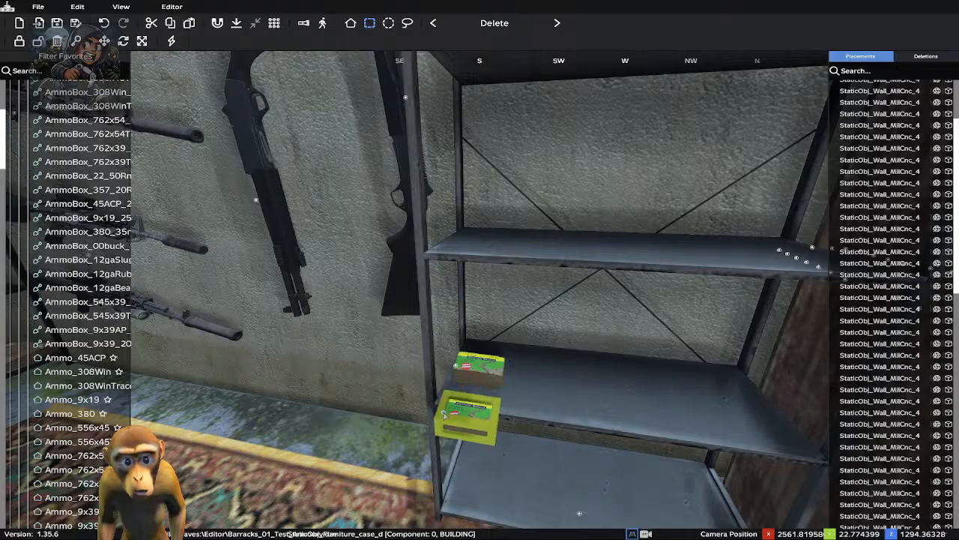
Move the original slug box back into the tier's rear corner beside the shotguns
click(458, 369)
drag(456, 369, 458, 369)
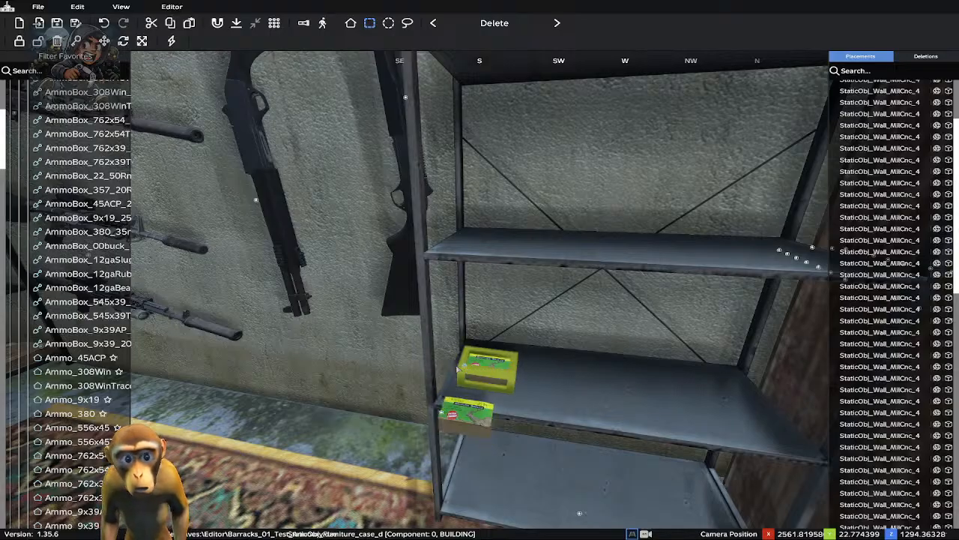
key(Up)
key(Down)
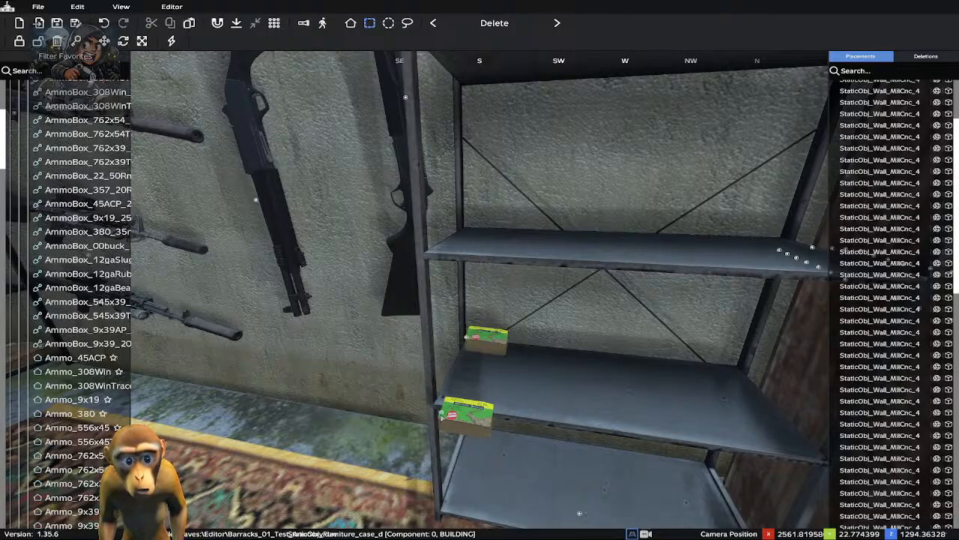
Settle the copied slug box on the tier's front corner, aligned in front of the rear box
double_click(442, 417)
click(475, 418)
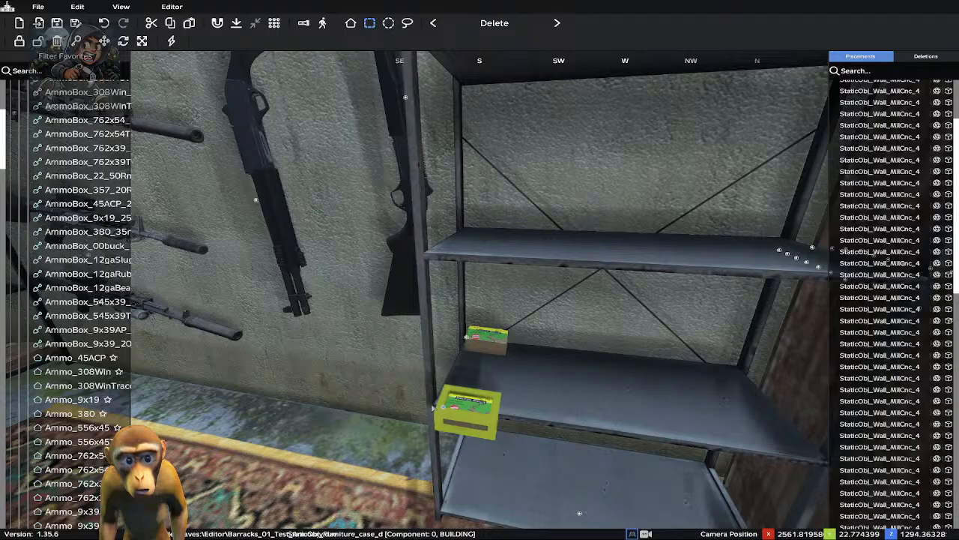
drag(443, 409, 456, 386)
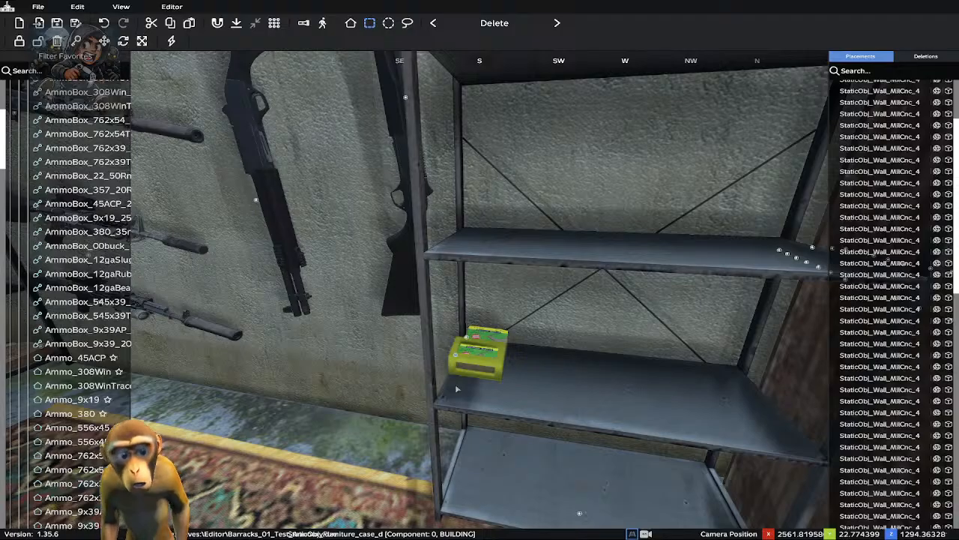
mouse_move(457, 388)
mouse_down()
mouse_move(452, 377)
mouse_move(443, 405)
mouse_move(451, 389)
mouse_up()
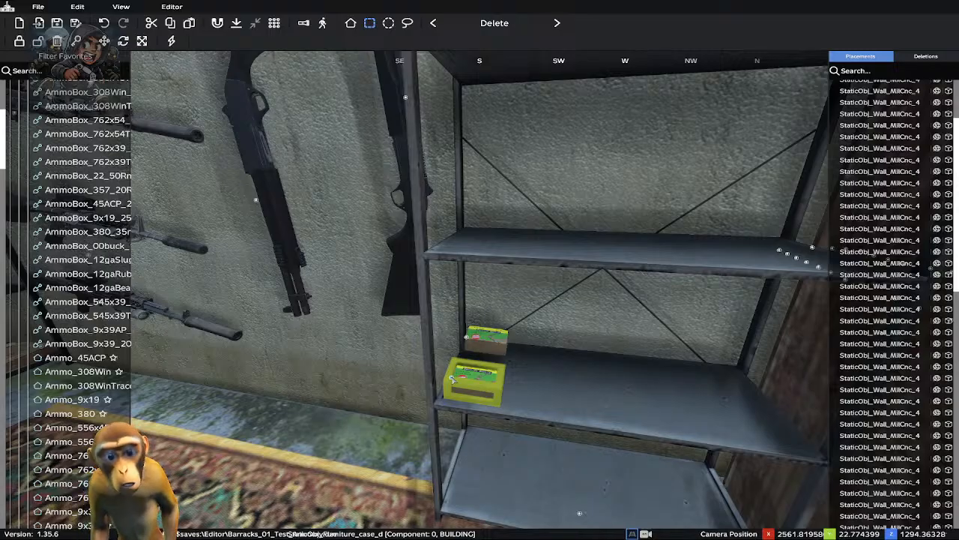
Paste another copy of the slug box and move it beside the rear-corner box on the same tier
key(ctrl+v)
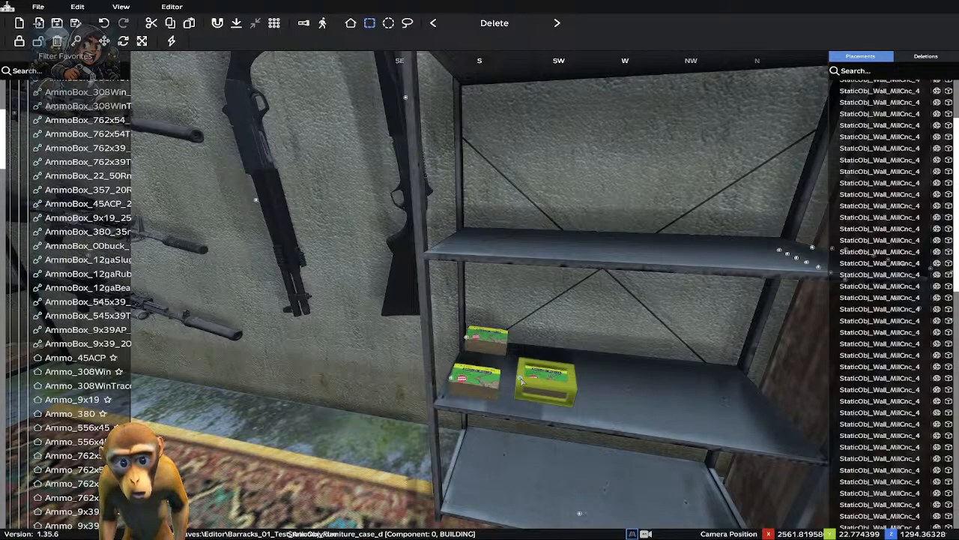
drag(523, 382, 509, 414)
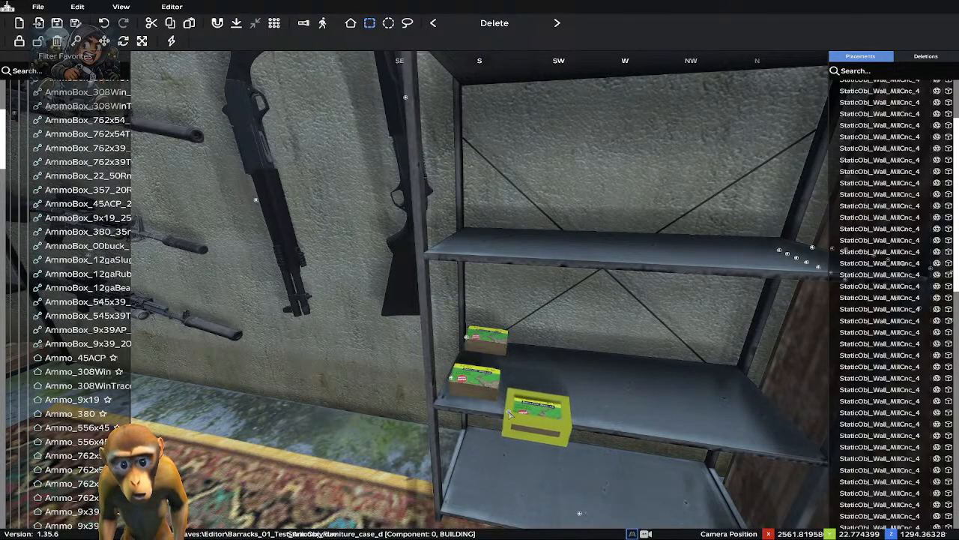
key(Up)
key(Up)
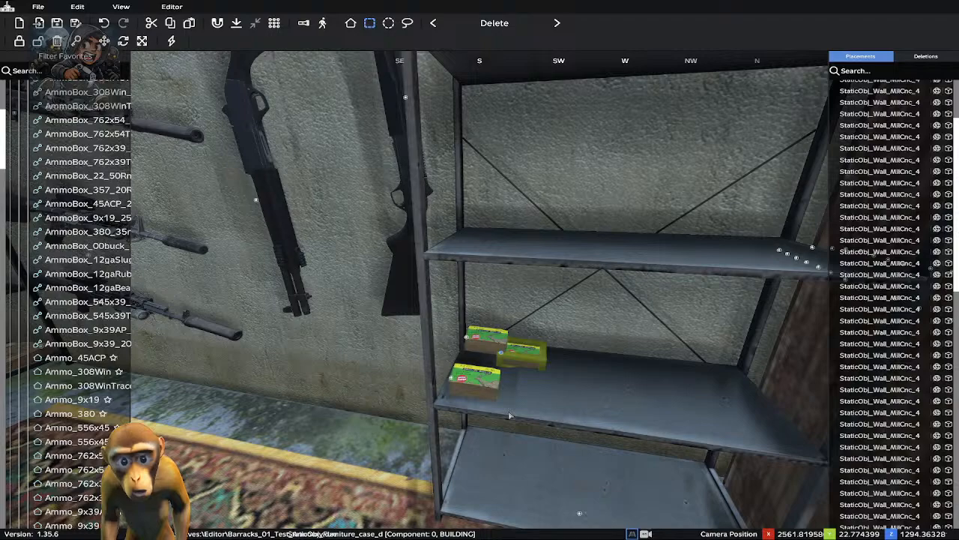
key(Right)
key(Left)
key(Left)
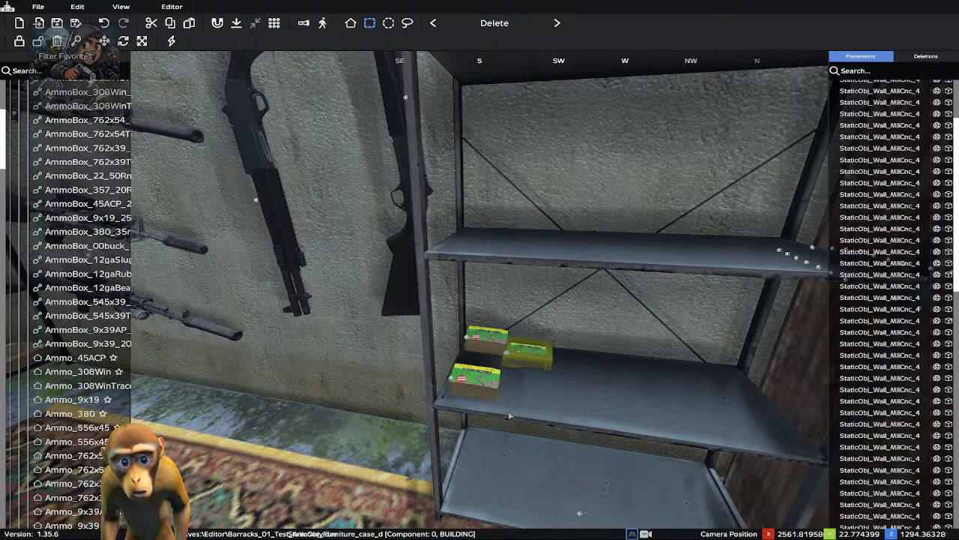
Settle the pasted slug box in the tier's rear row, leaving a gap between it and the rear-corner box
drag(507, 352, 510, 409)
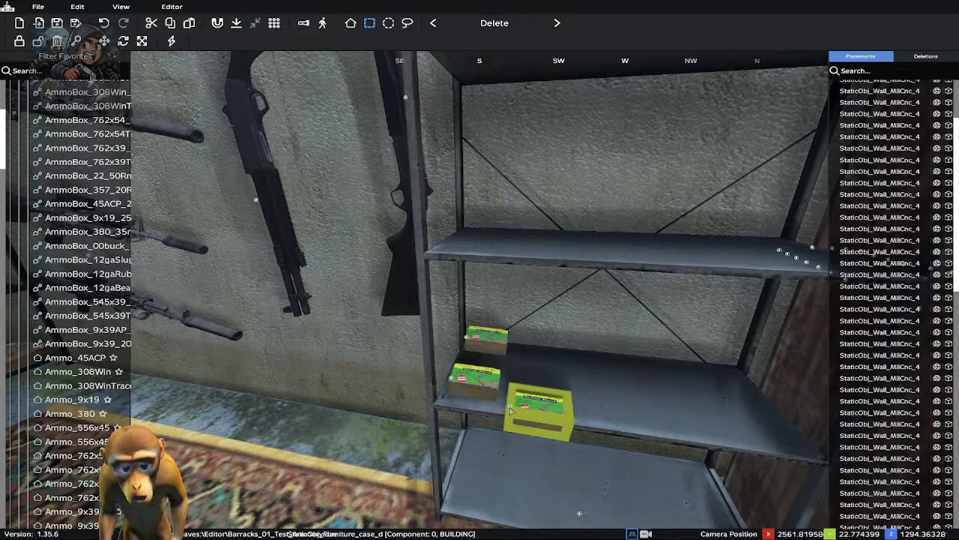
key(ctrl+z)
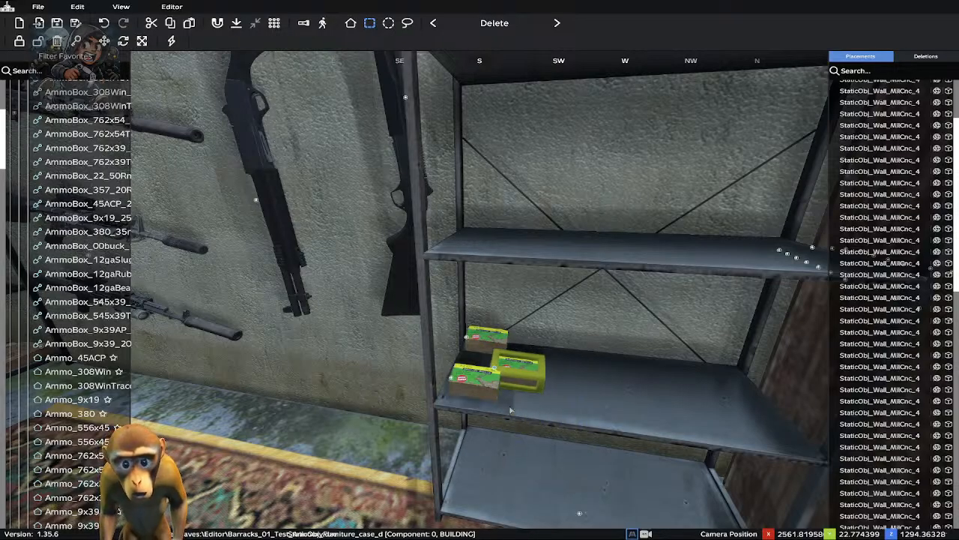
key(ctrl+z)
key(ctrl+z)
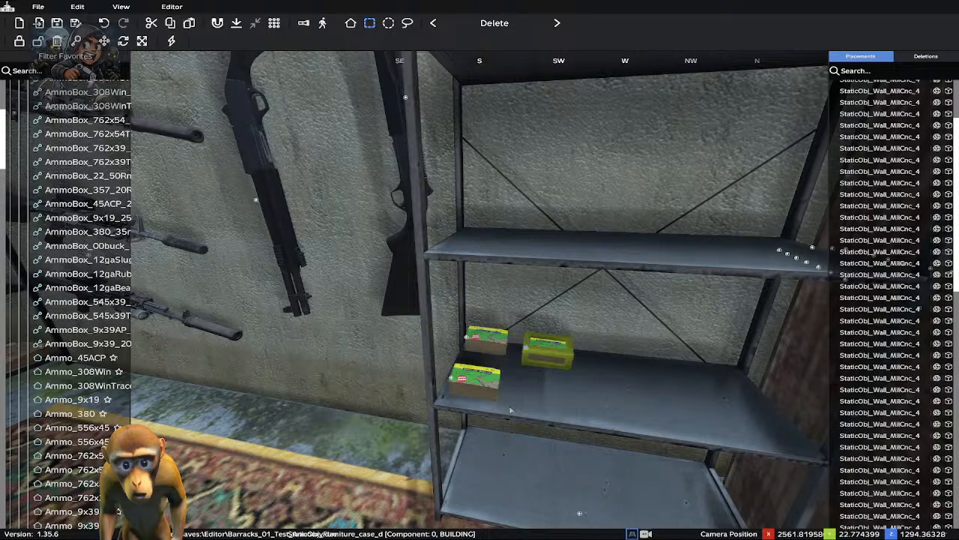
key(ctrl+z)
key(ctrl+z)
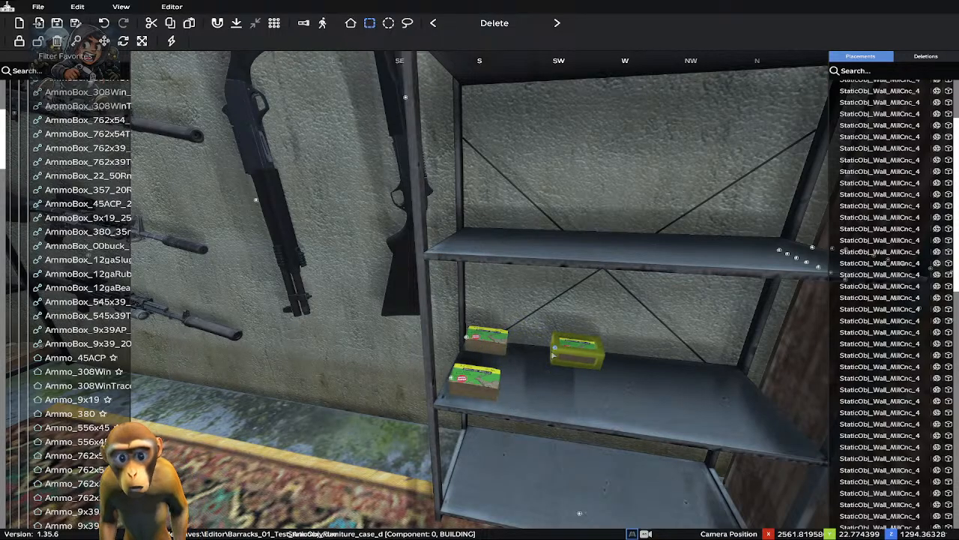
key(ctrl+z)
mouse_move(512, 415)
mouse_down()
mouse_move(518, 424)
mouse_move(498, 413)
mouse_up()
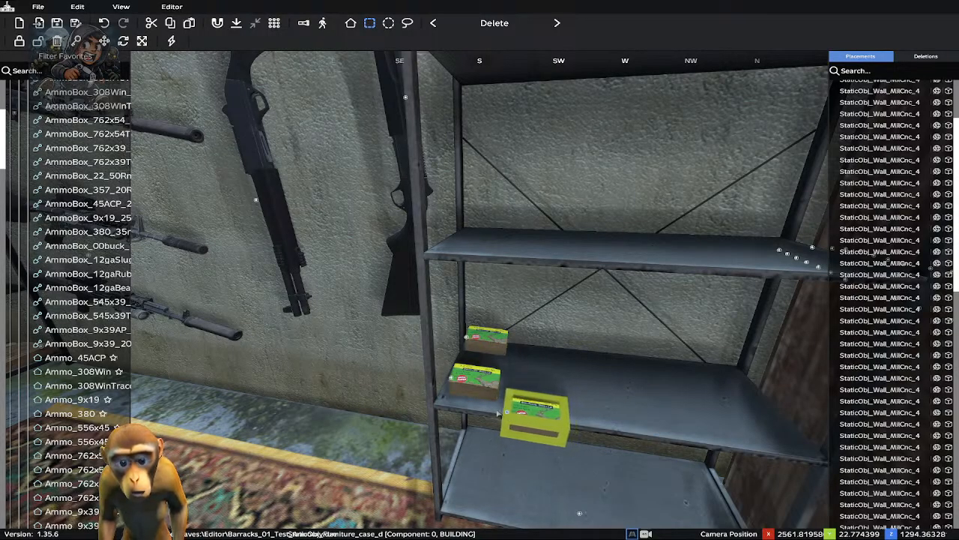
key(ctrl+z)
key(ctrl+z)
key(ctrl+z)
key(ctrl+z)
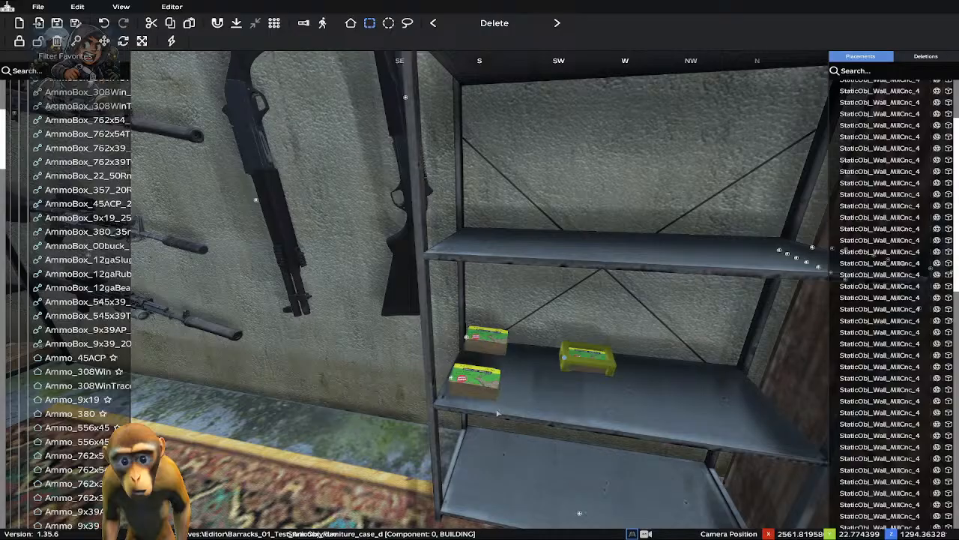
key(ctrl+z)
key(ctrl+z)
key(ctrl+z)
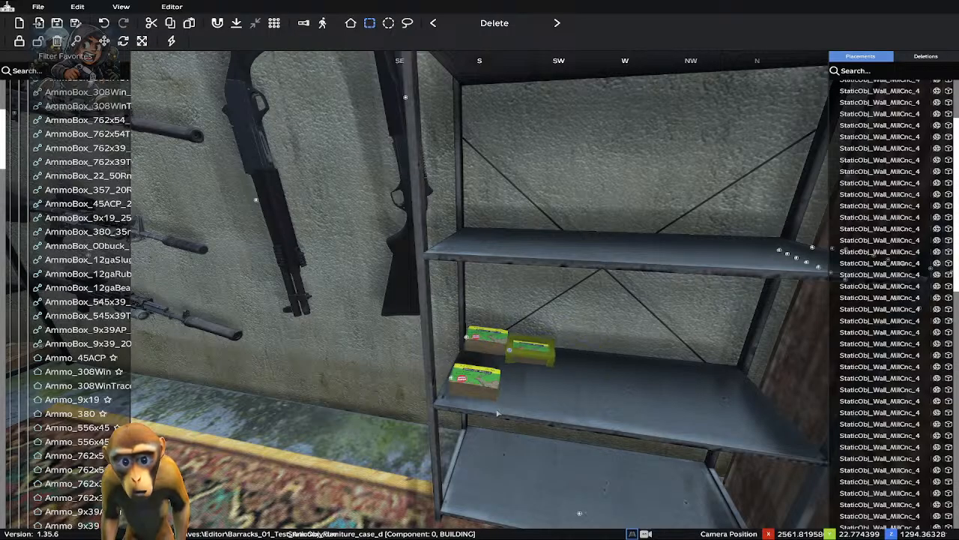
key(ctrl+z)
key(ctrl+z)
key(ctrl+z)
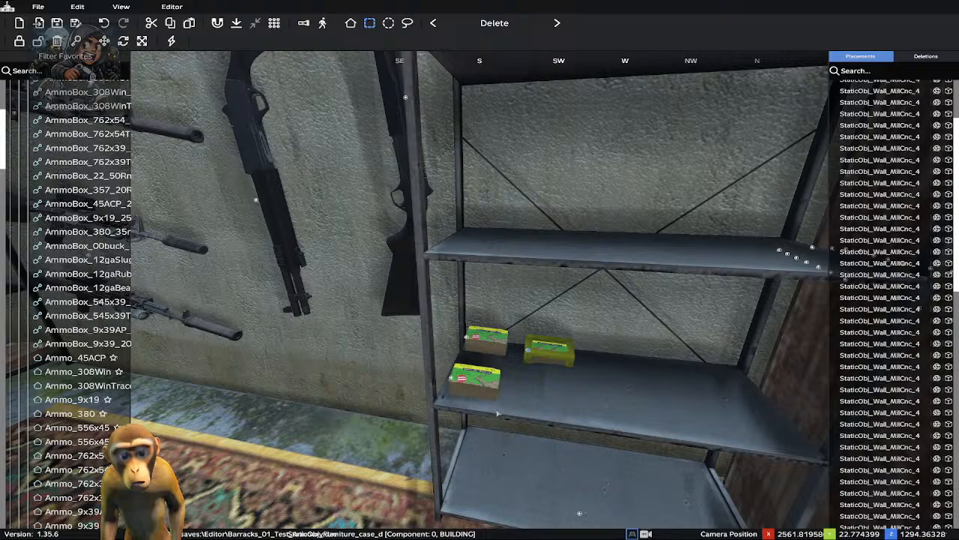
Add another slug box copy and settle it in the front row, in front of the second rear box
key(ctrl+z)
key(ctrl+z)
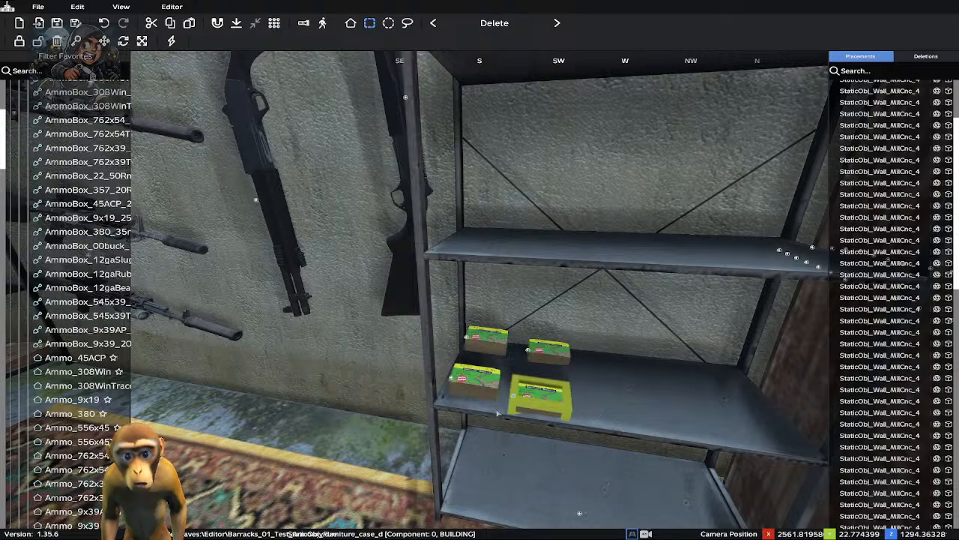
key(ctrl+z)
key(ctrl+z)
key(ctrl+z)
key(ctrl+z)
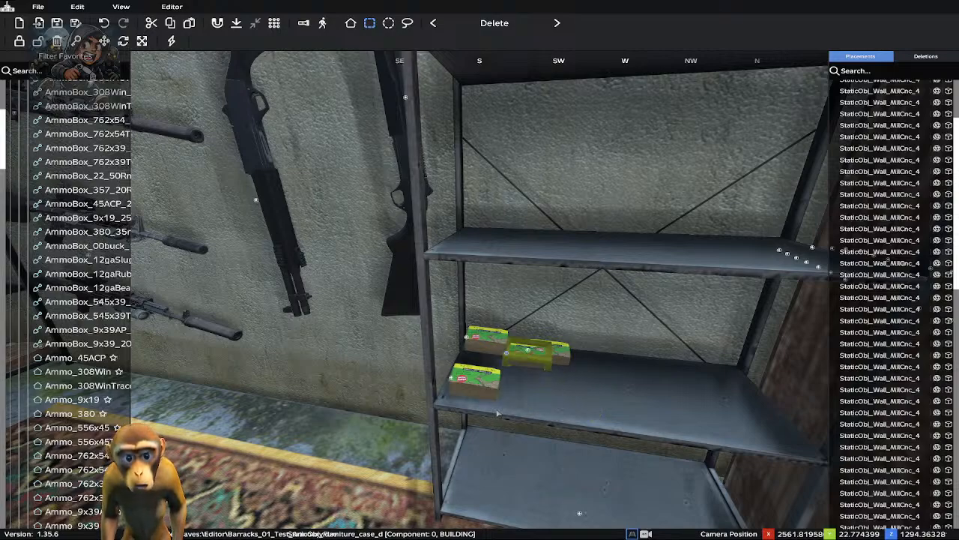
key(ctrl+z)
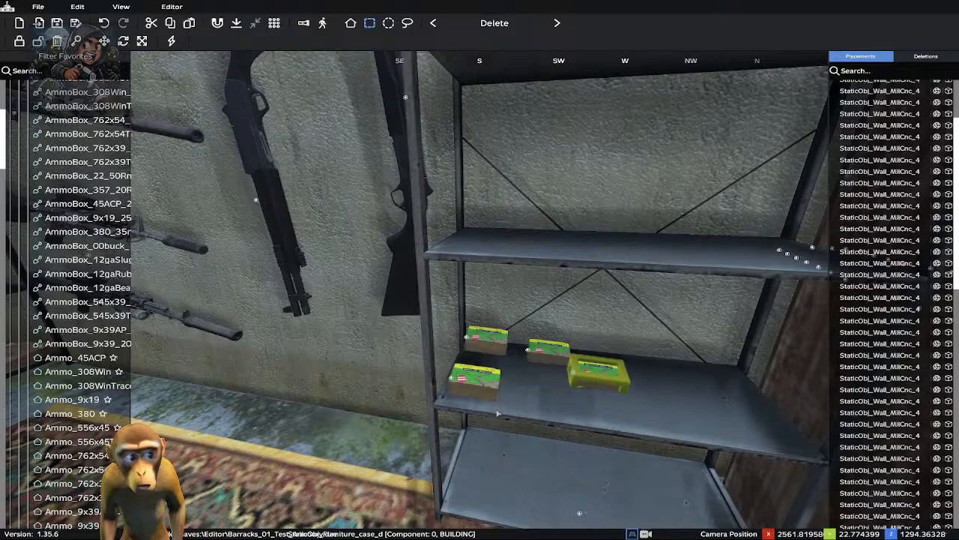
key(ctrl+z)
key(ctrl+z)
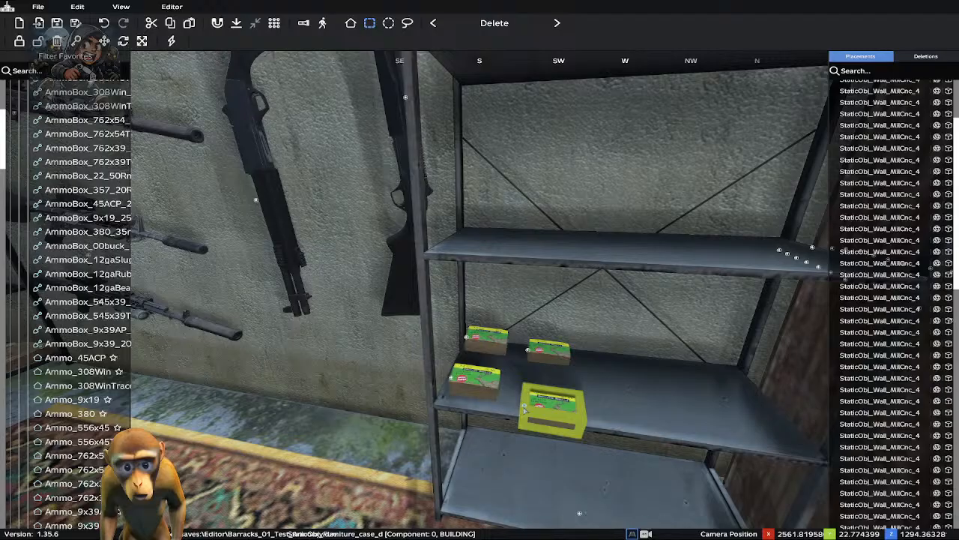
click(525, 409)
mouse_move(524, 408)
mouse_down()
mouse_move(531, 401)
mouse_move(528, 413)
mouse_up()
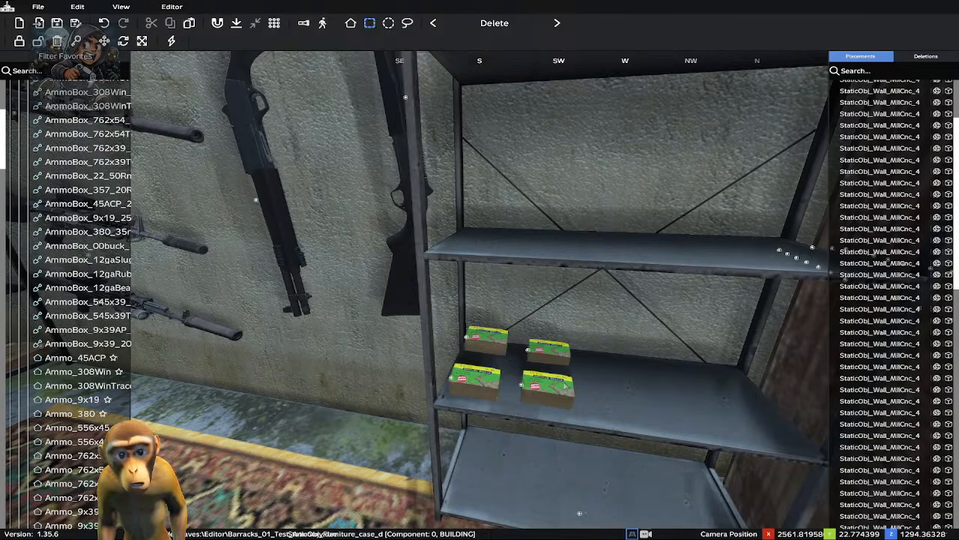
Duplicate the two rear slug boxes and the second front one, and move the copies to the tier's opposite end
click(524, 386)
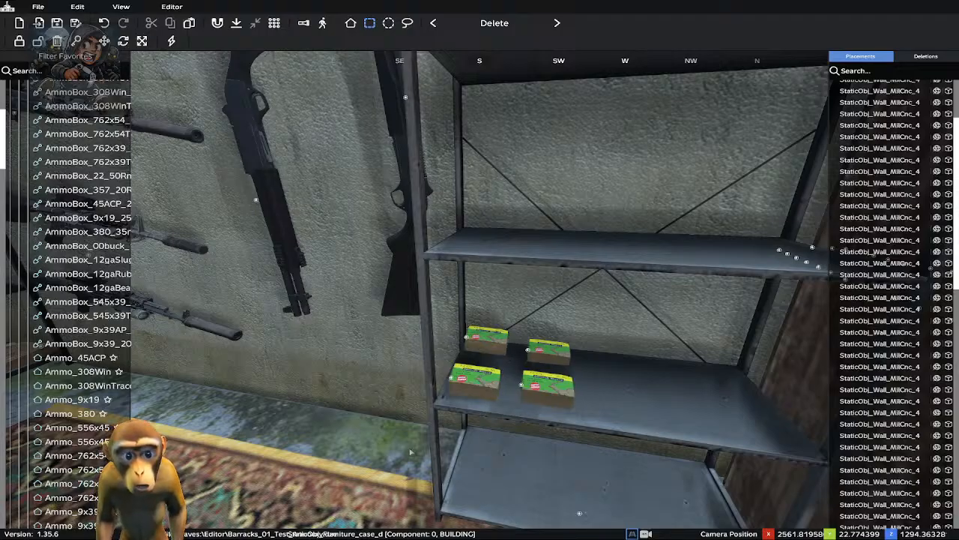
drag(448, 326, 620, 429)
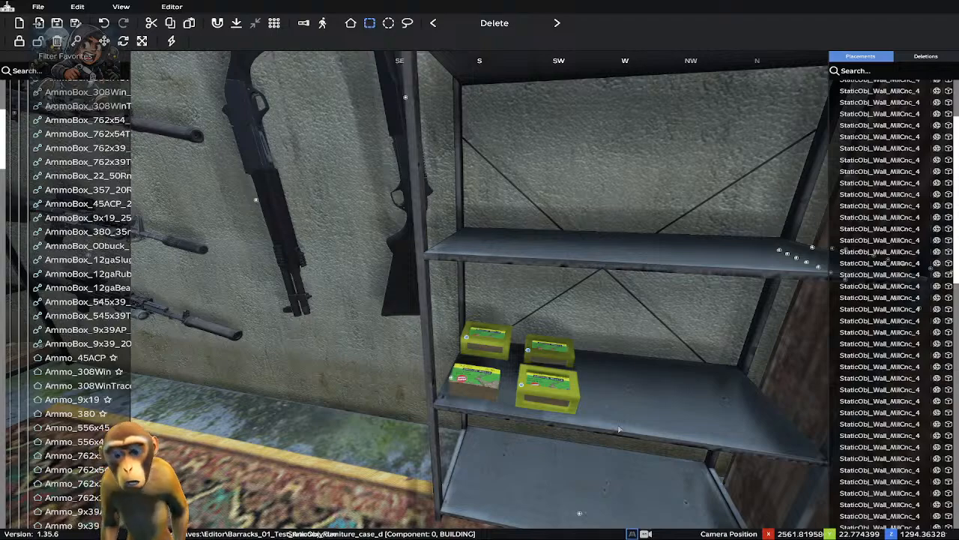
key(Right)
key(Right)
key(Right)
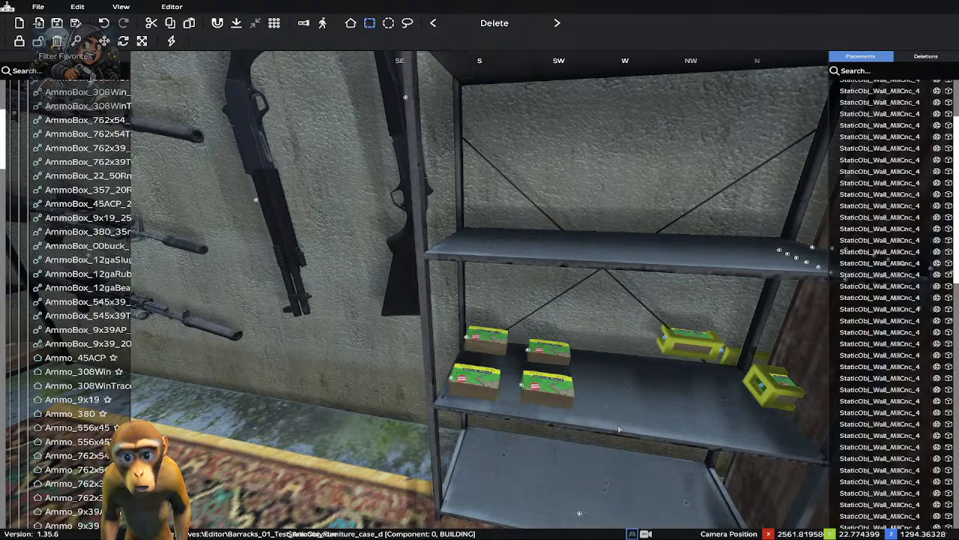
key(Left)
key(Down)
key(Down)
key(Up)
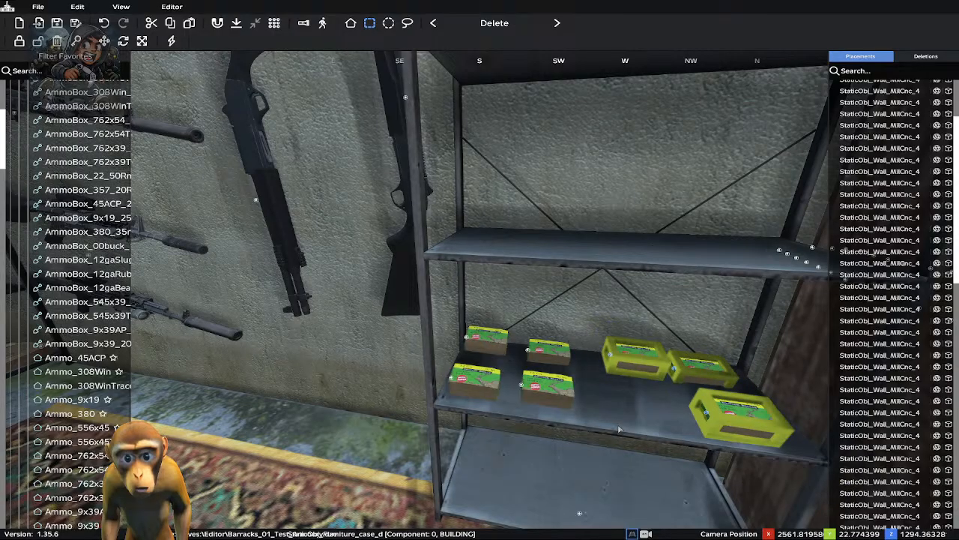
key(Up)
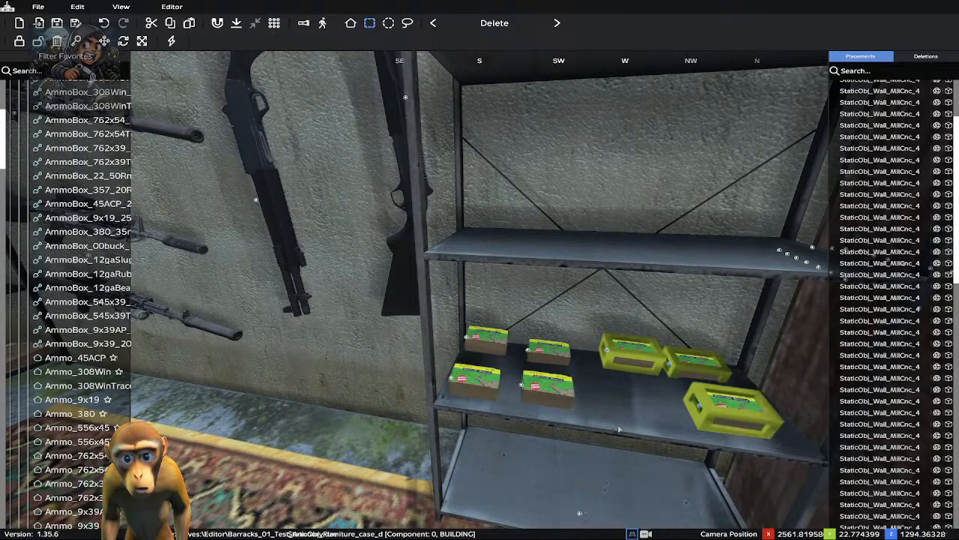
click(632, 418)
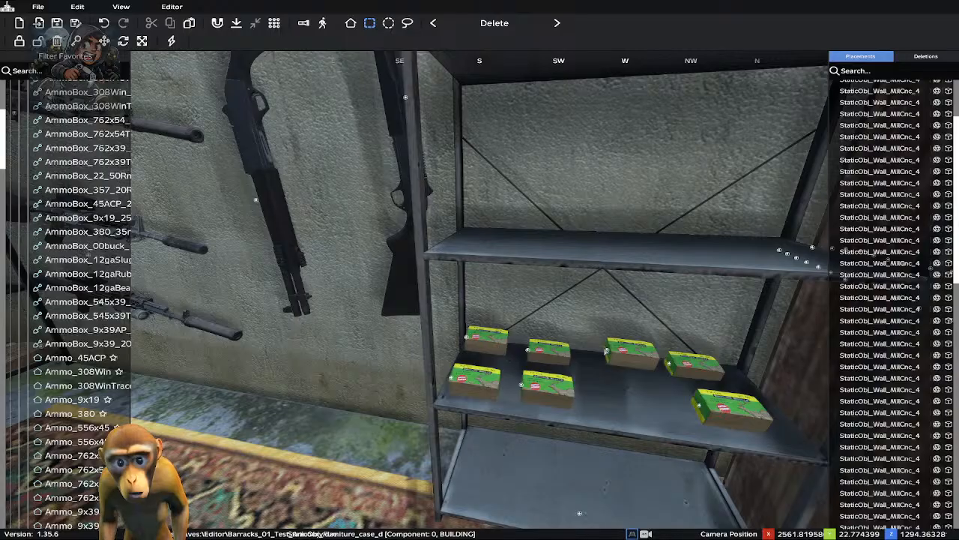
Reposition the duplicated slug box nearest the shotguns as the third box in the rear row
click(607, 353)
drag(606, 353, 621, 422)
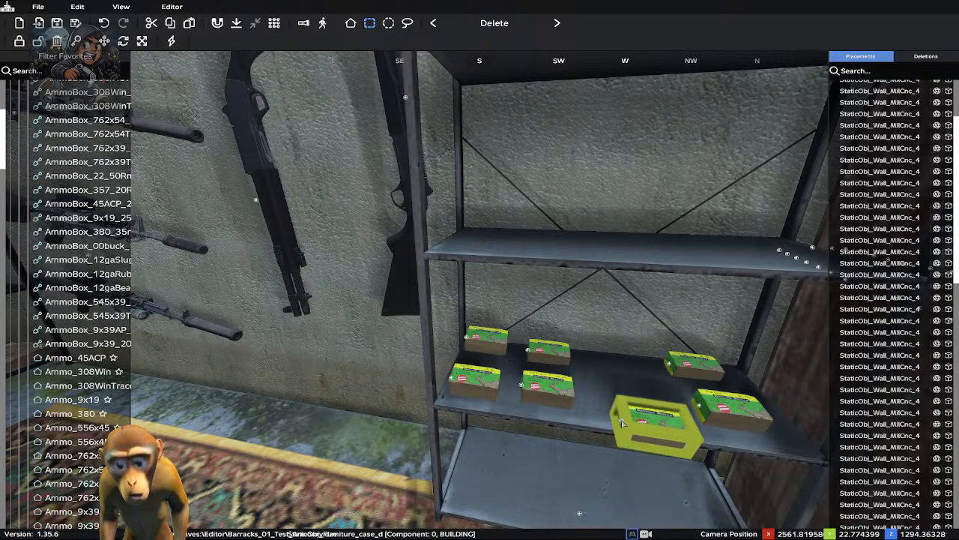
key(ctrl+z)
key(ctrl+z)
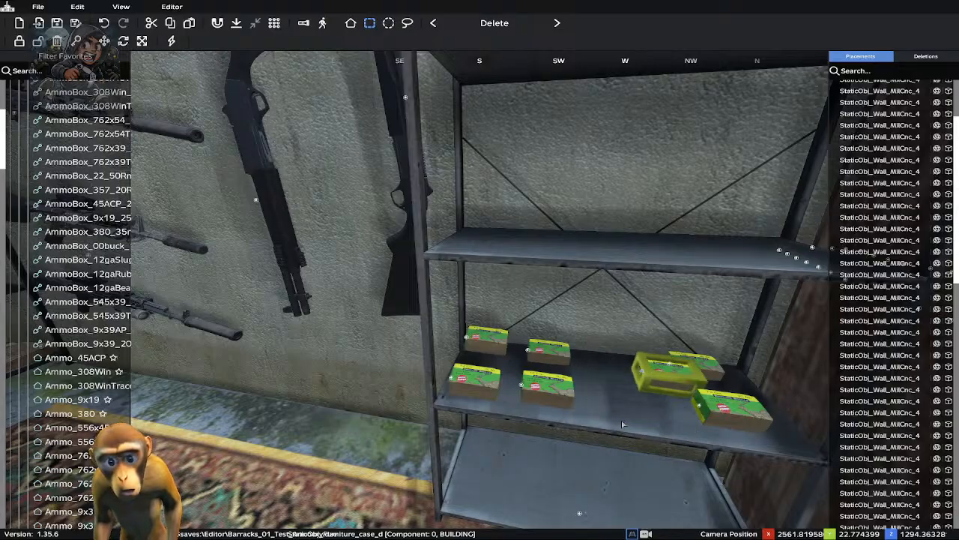
key(ctrl+z)
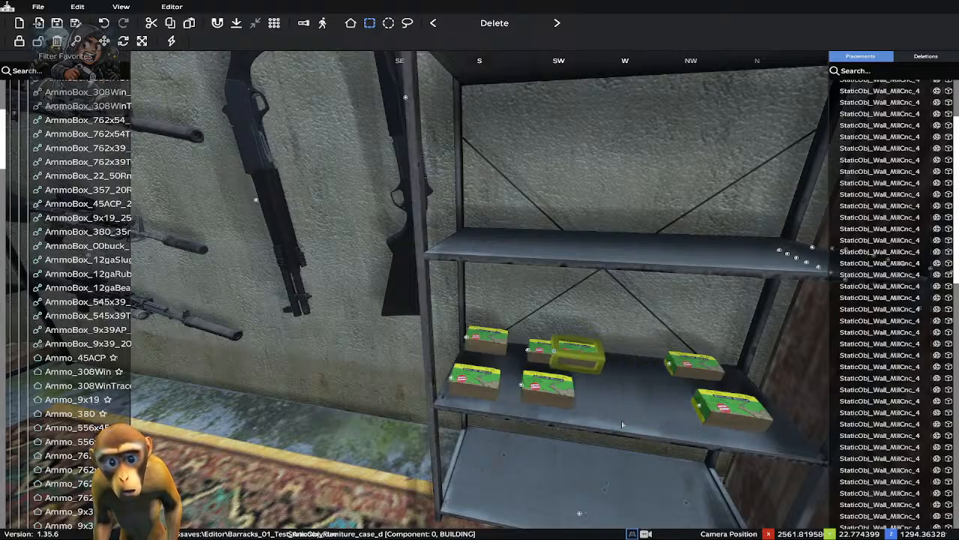
key(ctrl+z)
key(ctrl+z)
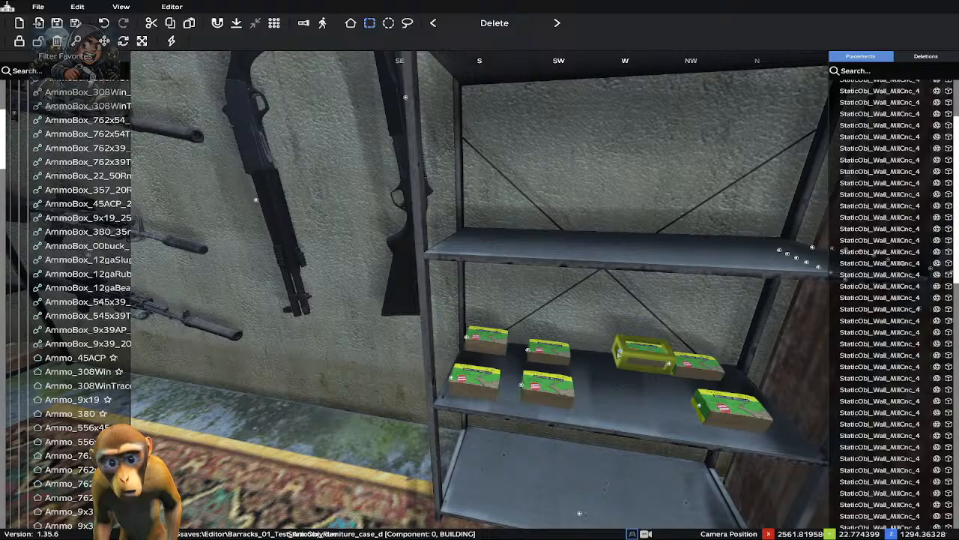
drag(619, 352, 611, 428)
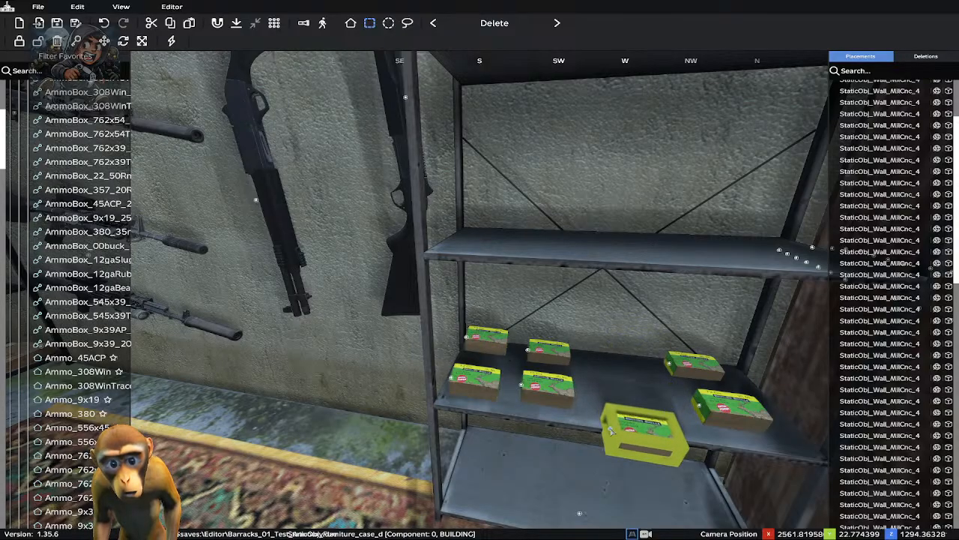
key(ctrl+z)
key(ctrl+z)
key(ctrl+z)
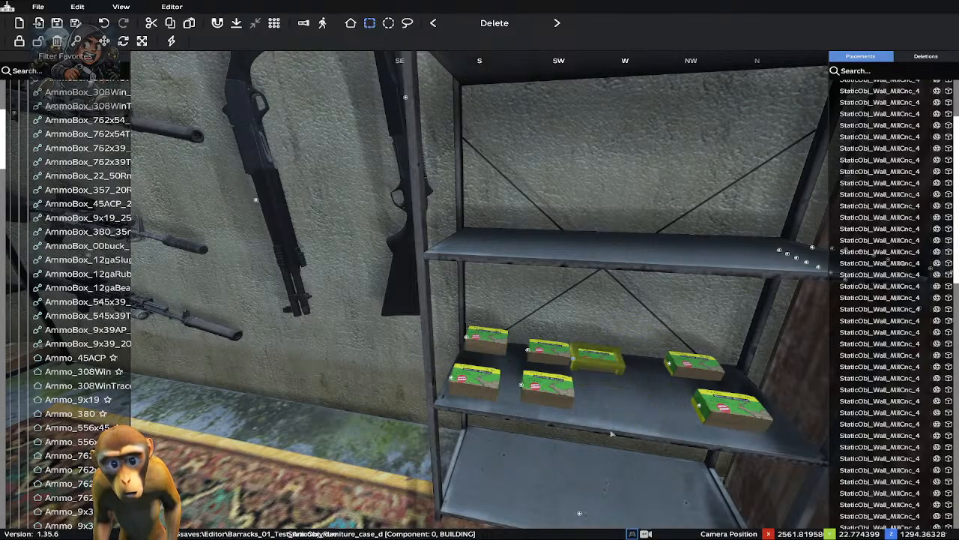
key(ctrl+z)
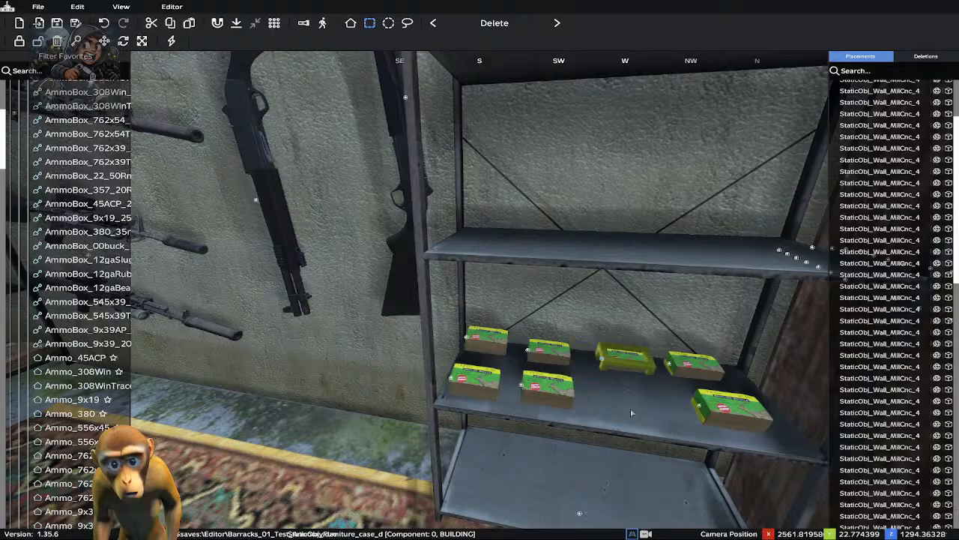
click(632, 413)
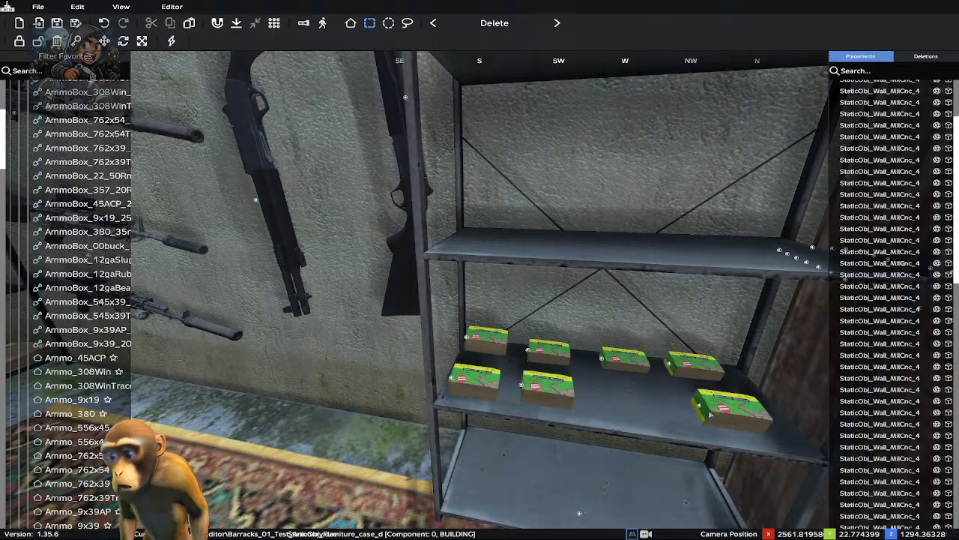
Copy the second front slug box and place the copy in the front-row gap, before the third rear box
click(523, 386)
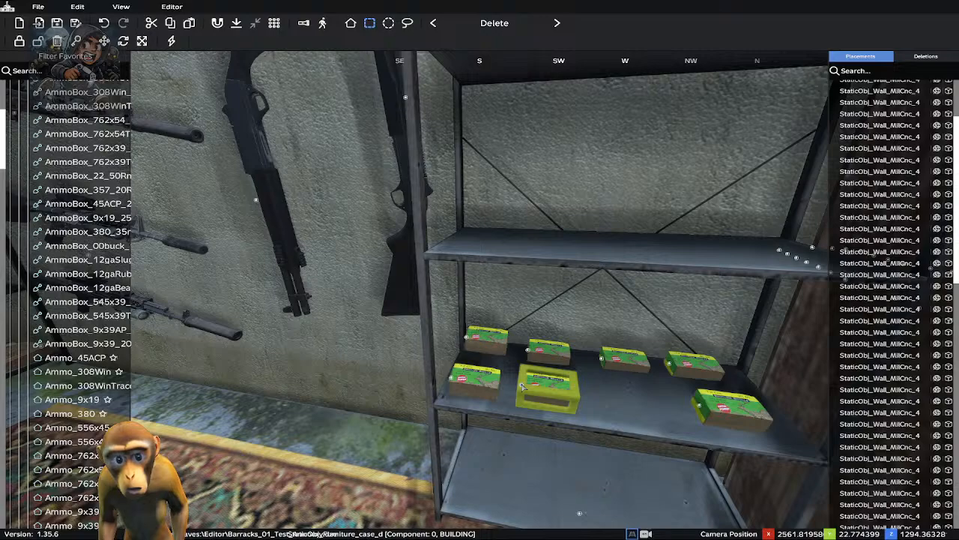
key(ctrl+c)
key(ctrl+v)
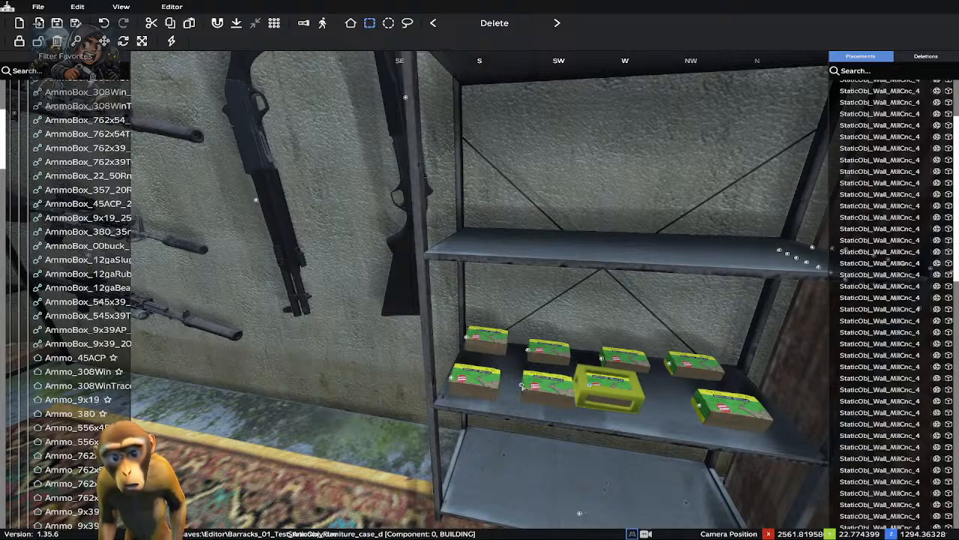
drag(585, 385, 621, 425)
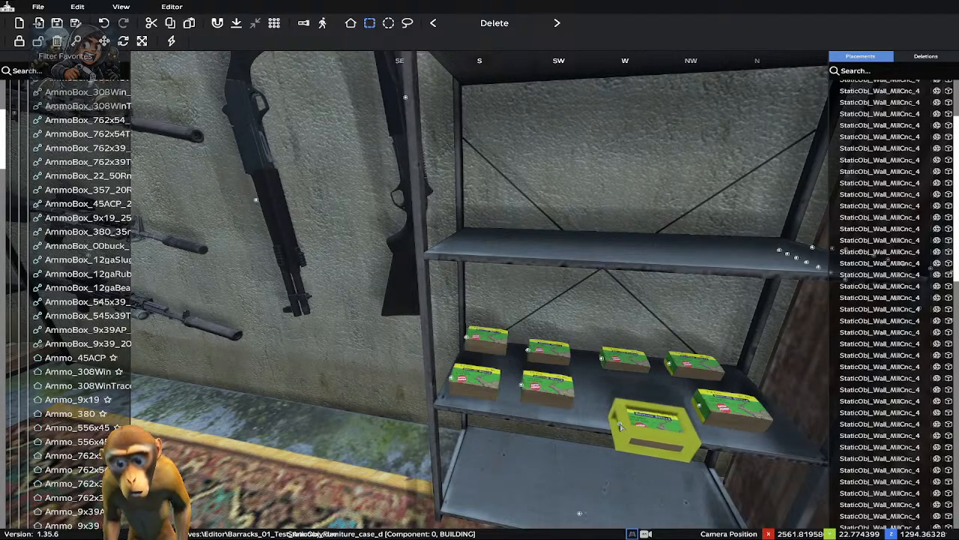
key(Up)
key(Down)
key(Down)
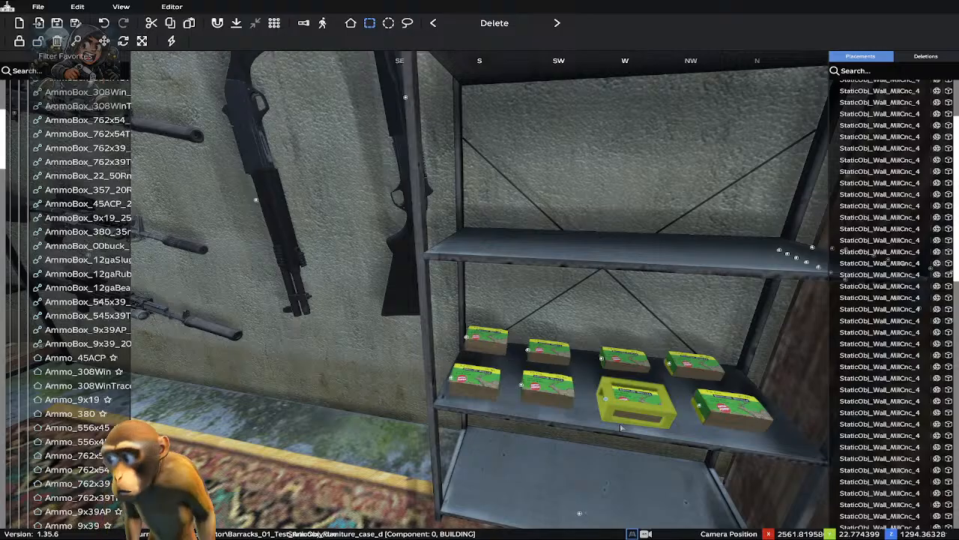
Deselect the last slug box and inspect the filled ammo tier and the overall armoury layout from several viewpoints
click(583, 412)
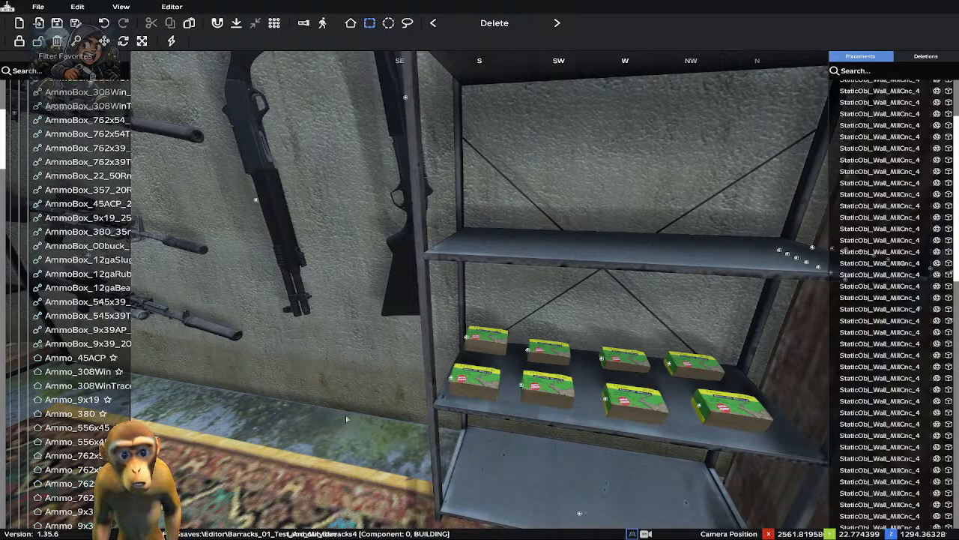
key(z)
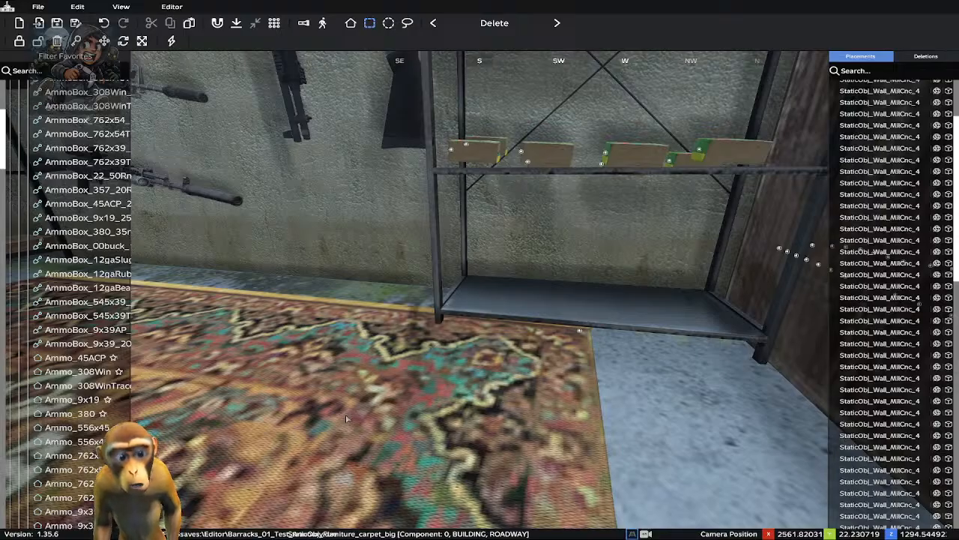
key(q)
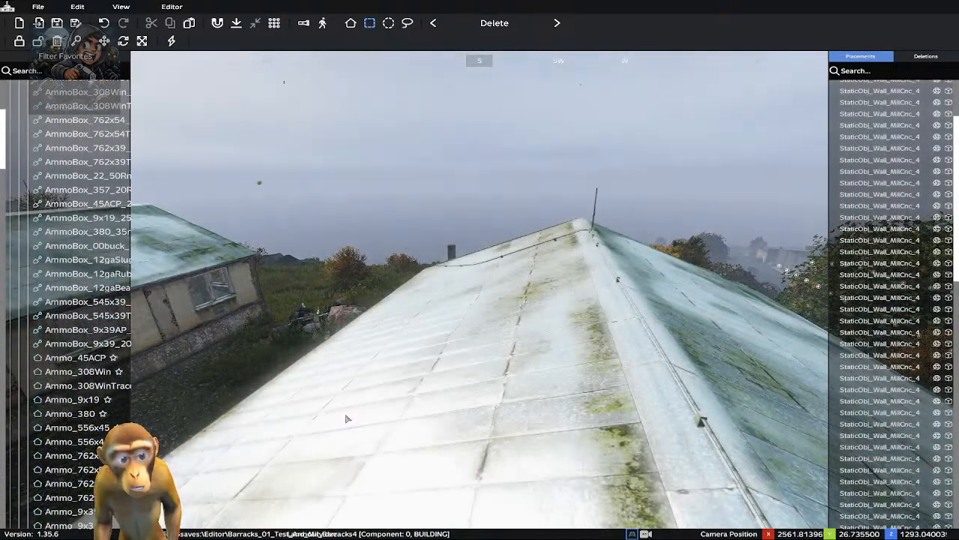
key(z)
key(z)
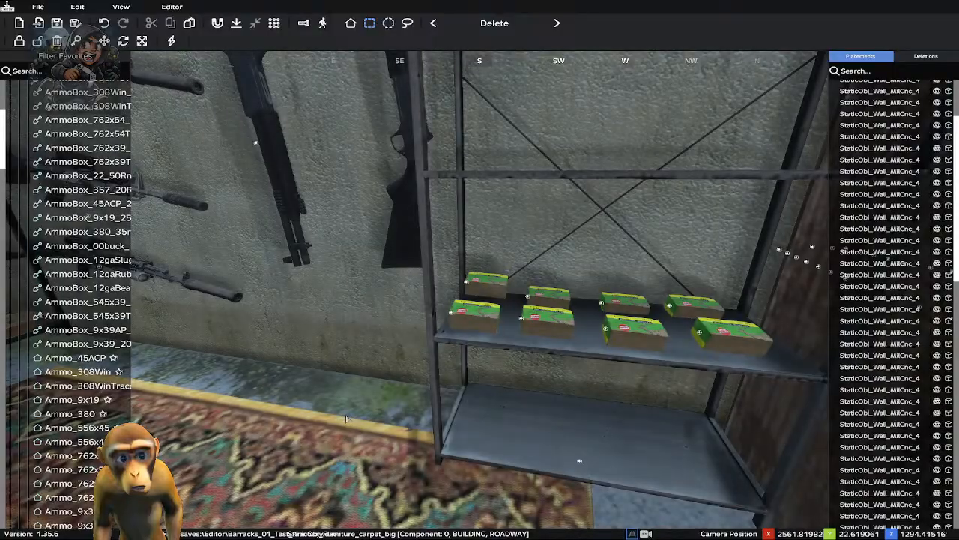
key(s)
key(a)
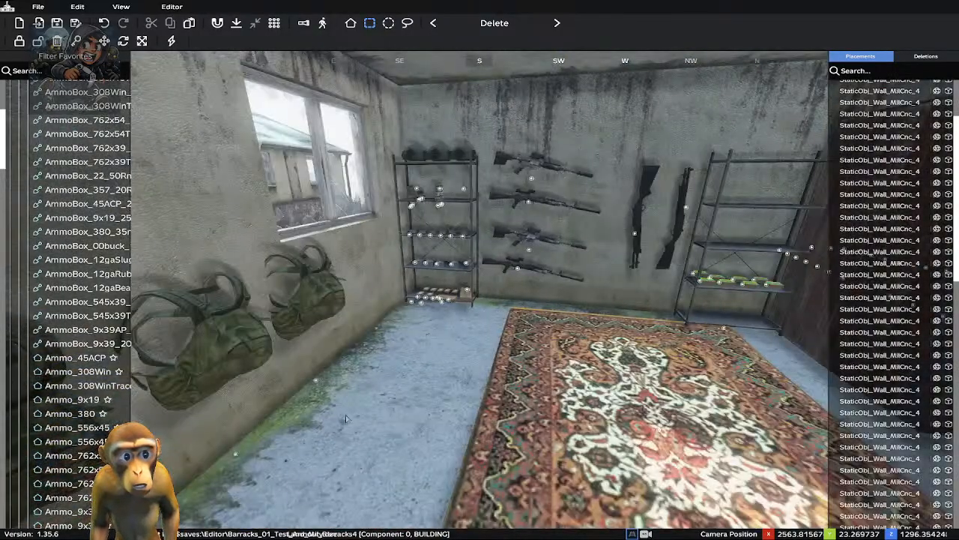
right_drag(506, 386, 549, 373)
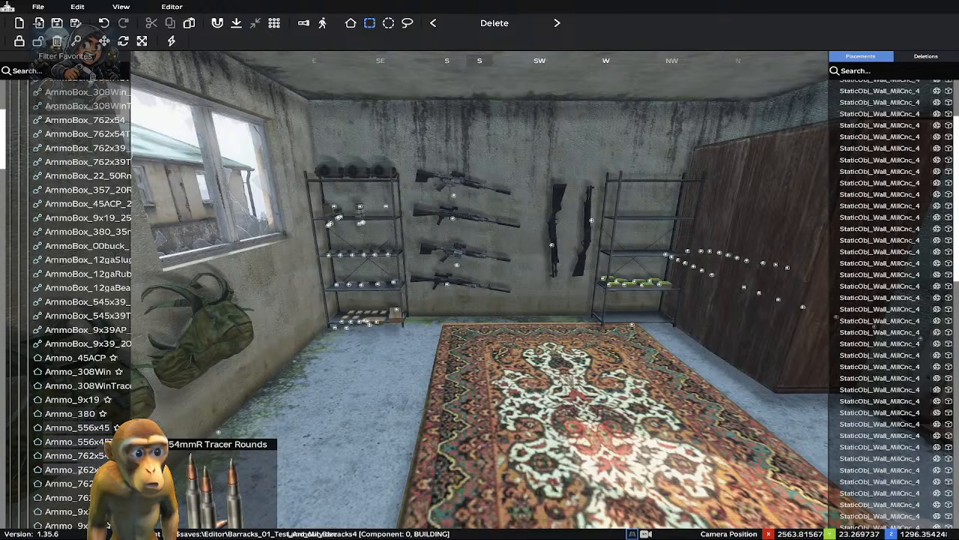
Collapse the ammunition folder and expand the explosives folder to reach the claymoremine.p3d model
scroll(43, 285, up, 5)
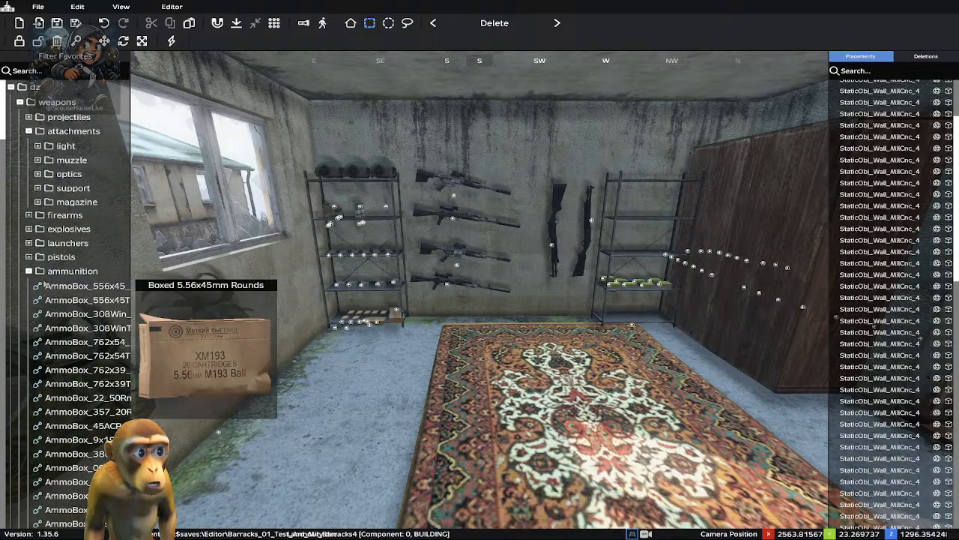
click(21, 270)
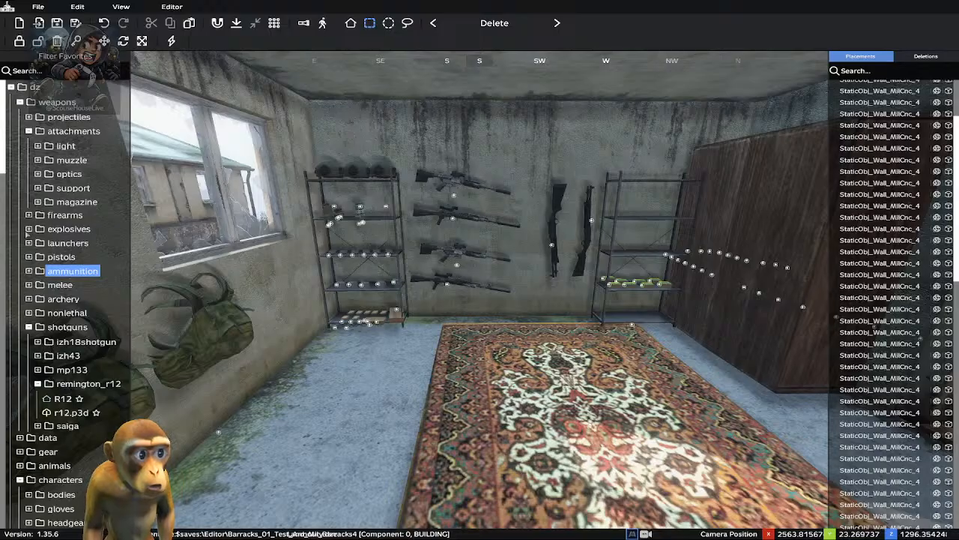
click(28, 229)
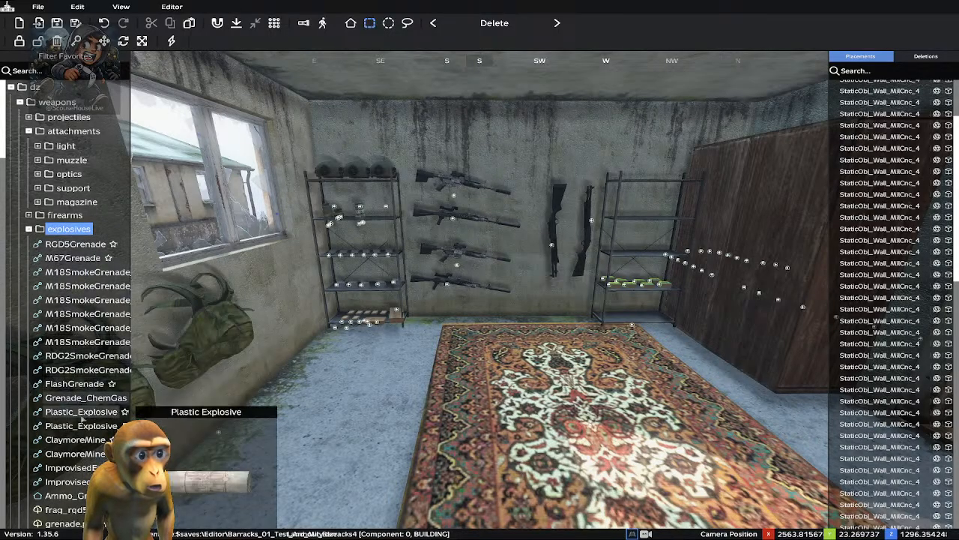
scroll(81, 418, down, 5)
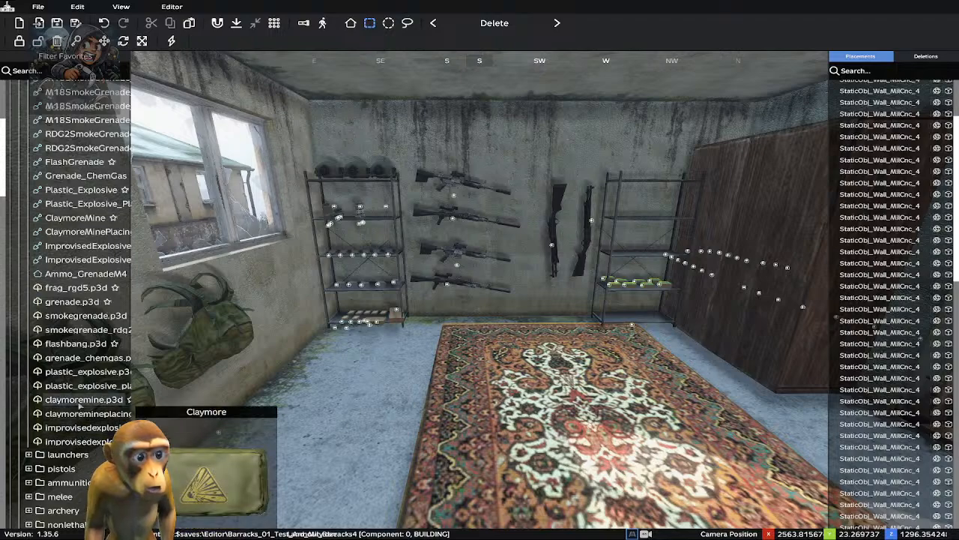
drag(79, 404, 629, 267)
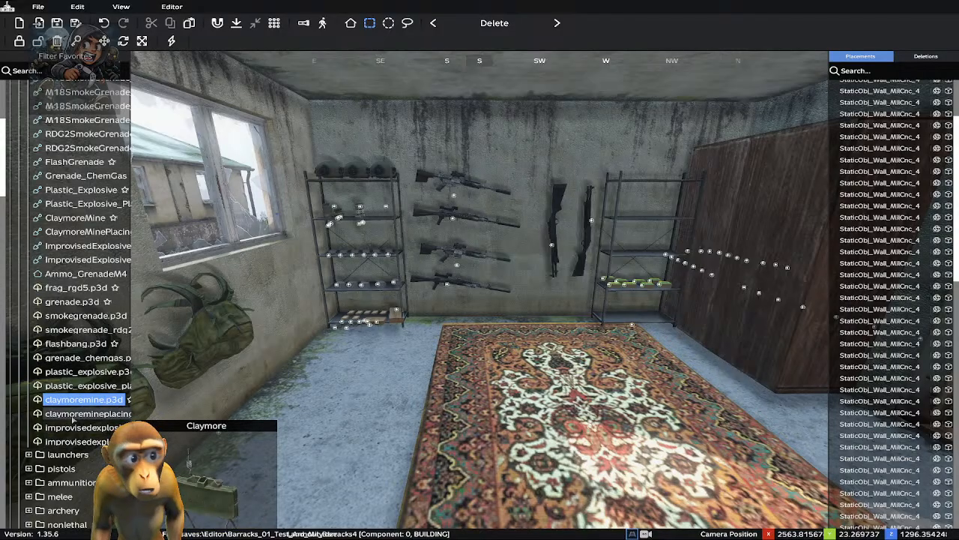
drag(80, 402, 373, 443)
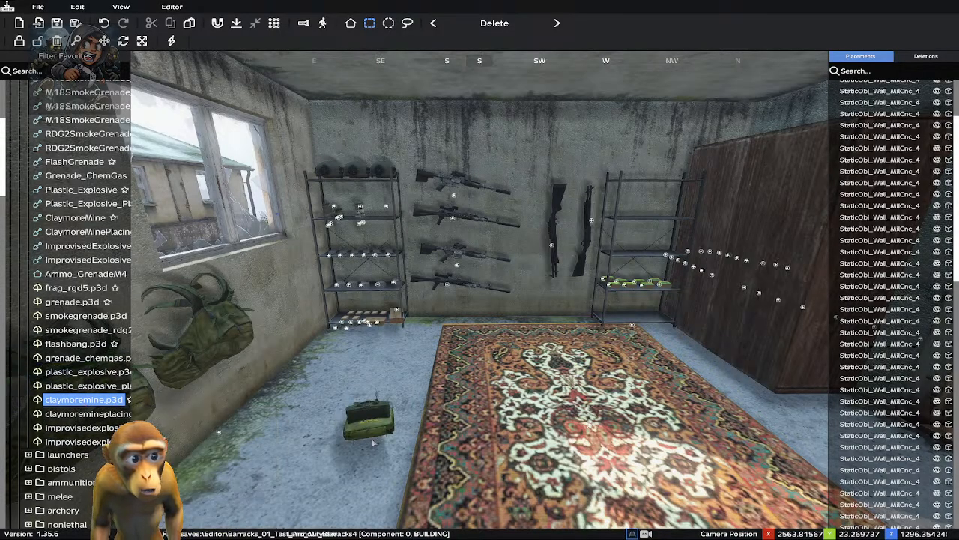
click(372, 443)
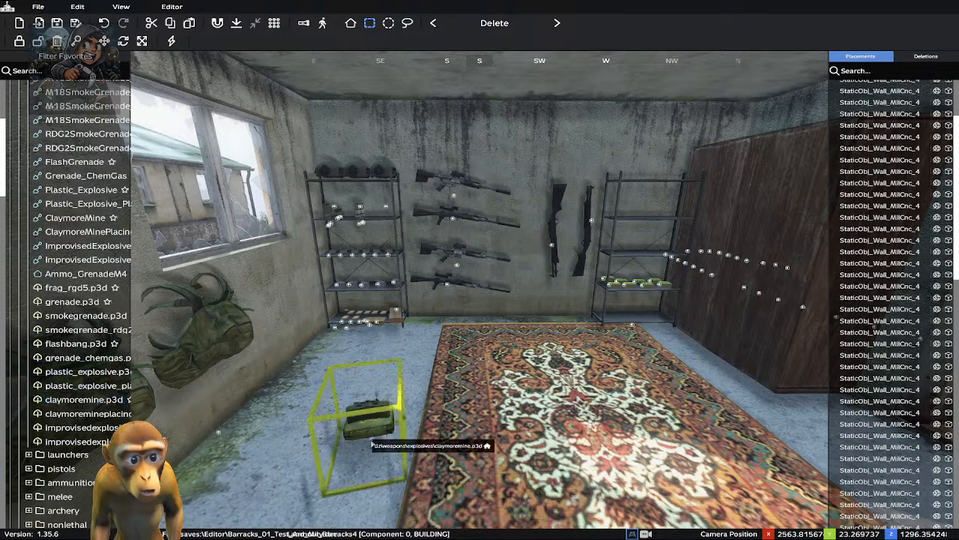
click(372, 443)
right_click(372, 443)
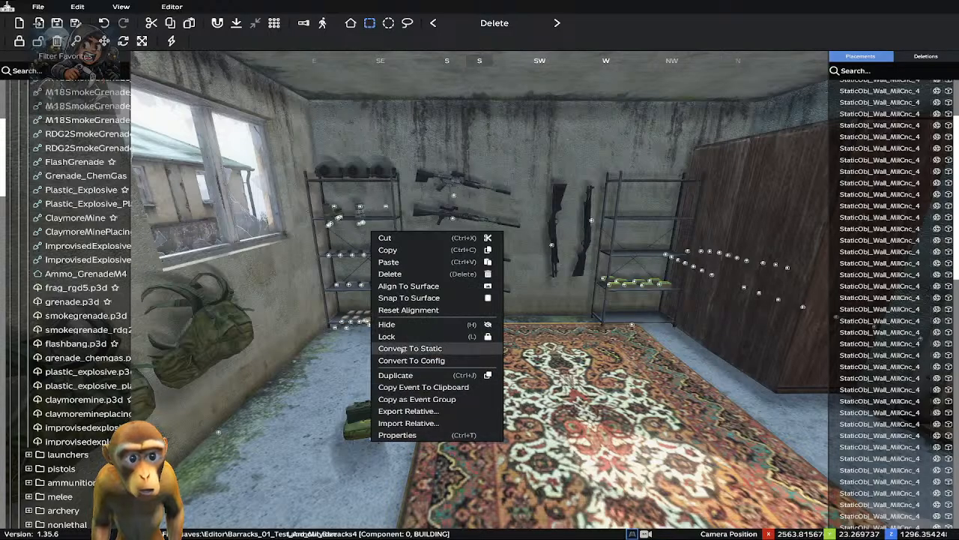
click(345, 475)
click(370, 445)
right_click(370, 445)
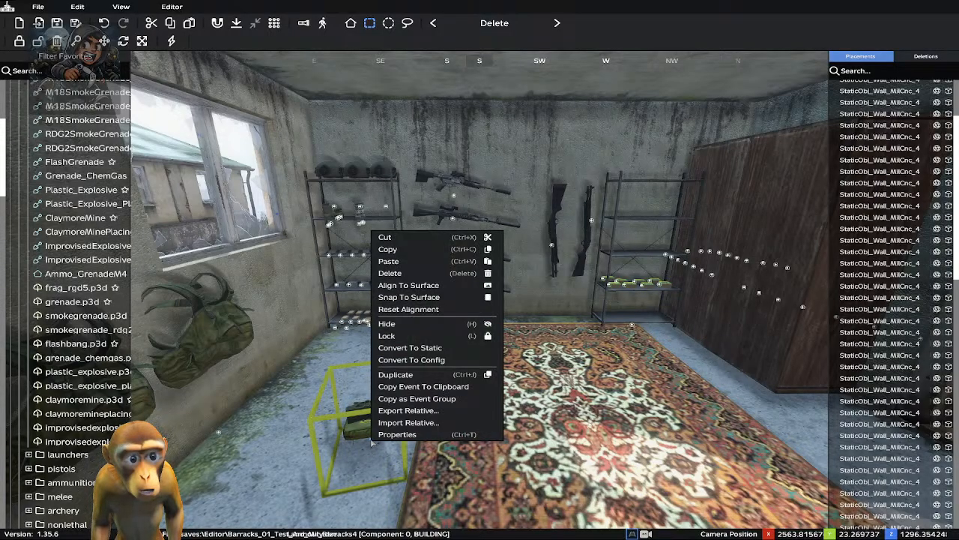
click(393, 274)
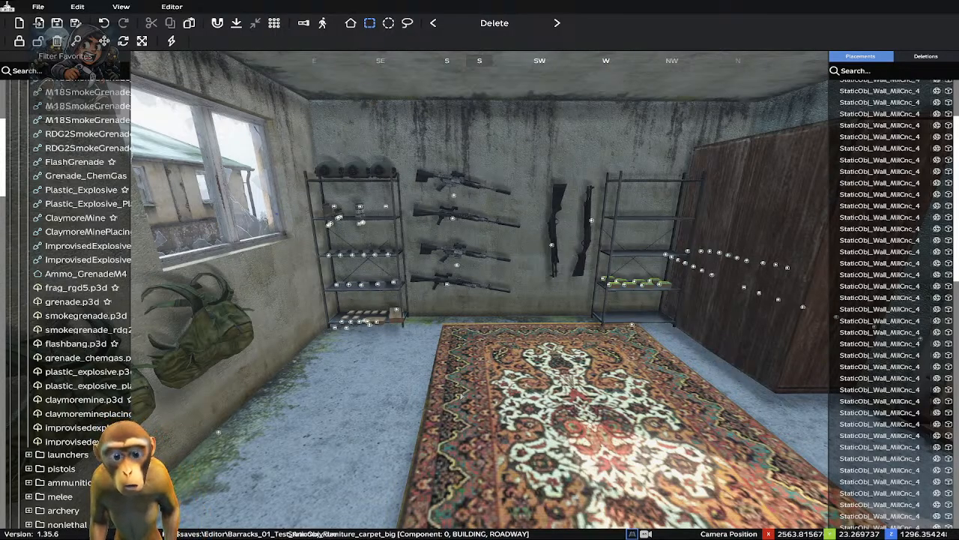
Place a claymoremine.p3d on the tier above the slug boxes, at the end nearest the shotguns, and settle it on the surface
key(d)
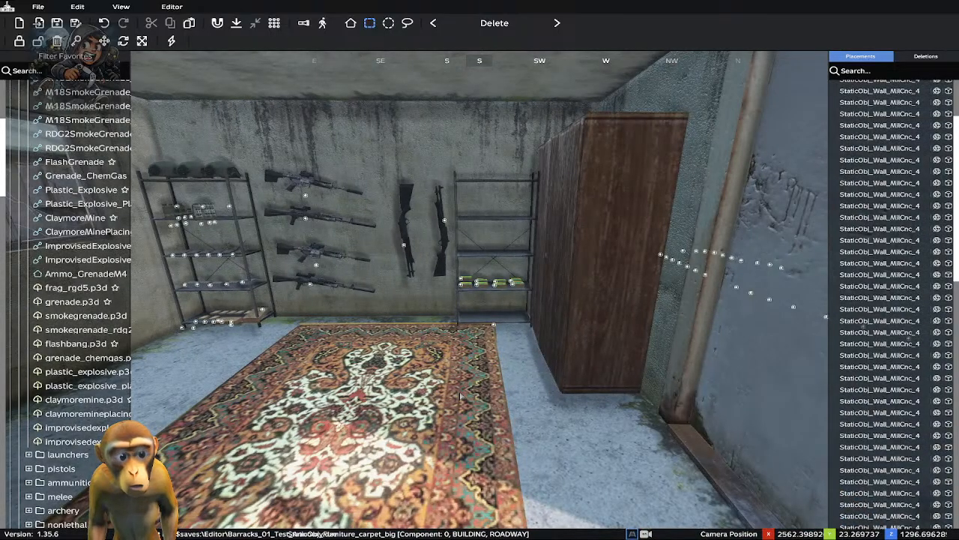
key(w)
key(q)
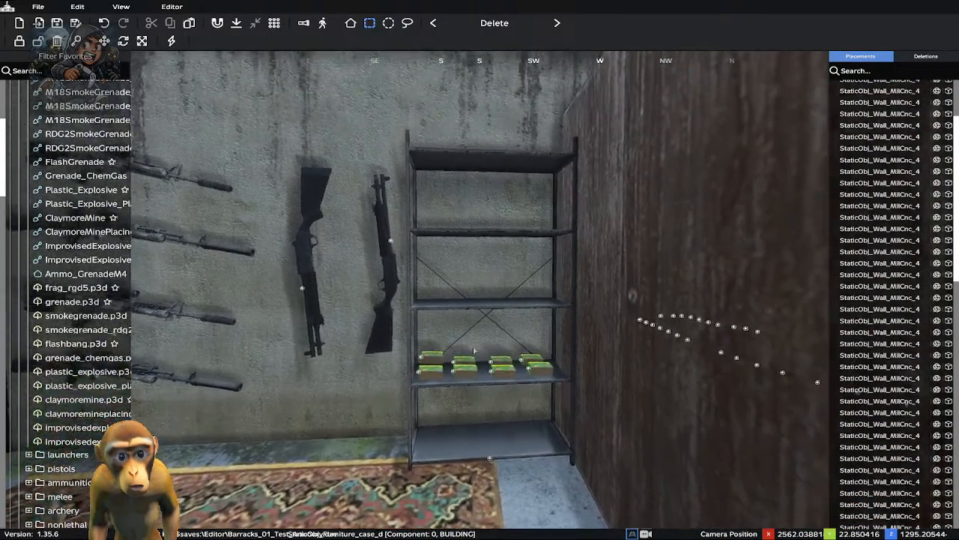
key(q)
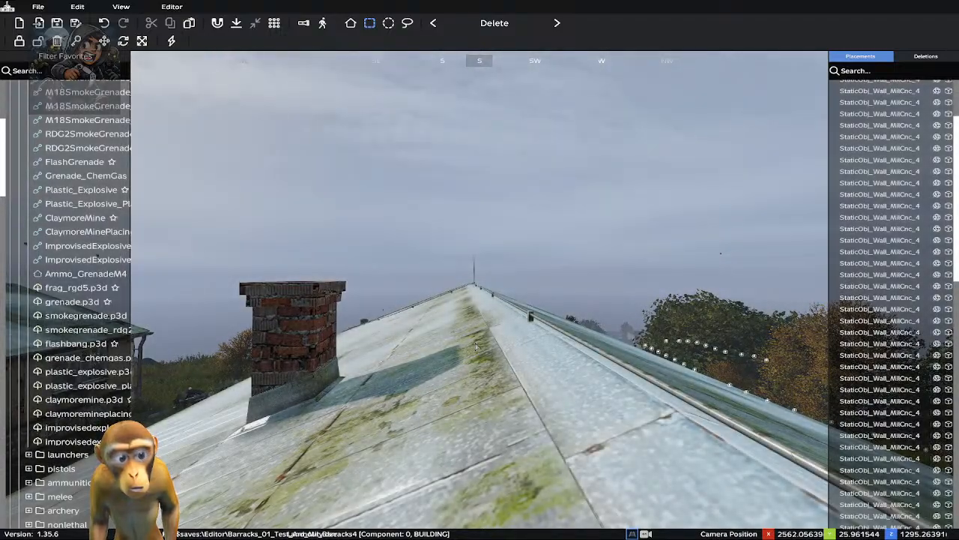
key(z)
right_drag(476, 347, 485, 436)
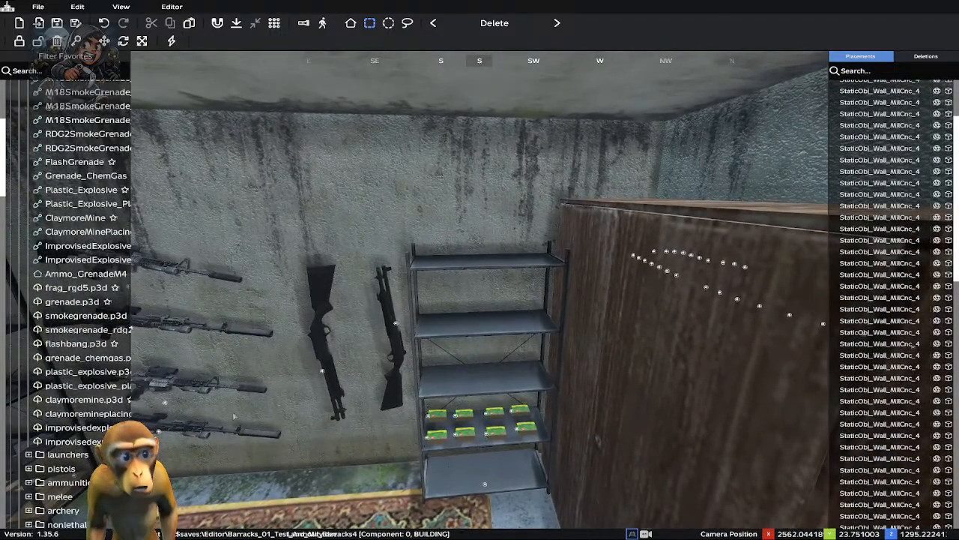
drag(90, 407, 450, 412)
key(Up)
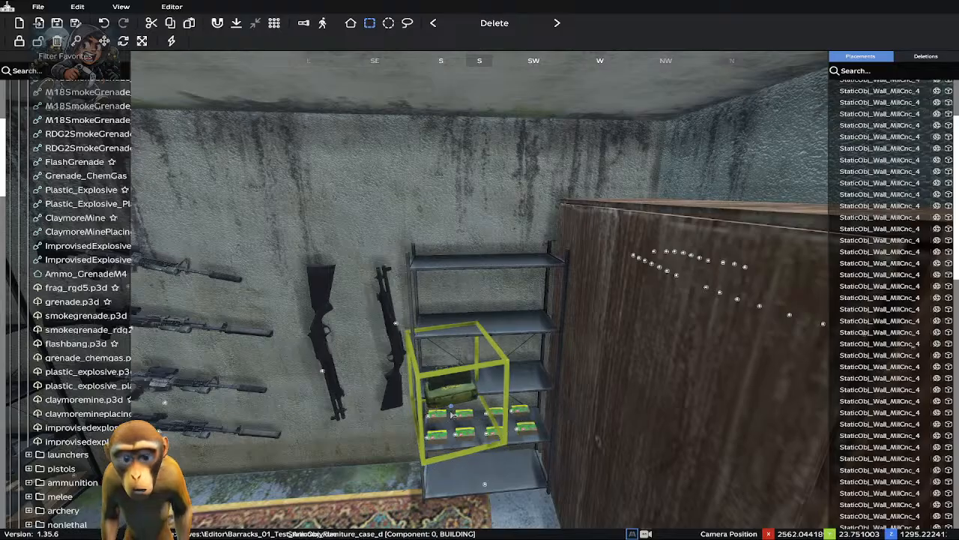
key(Page_Up)
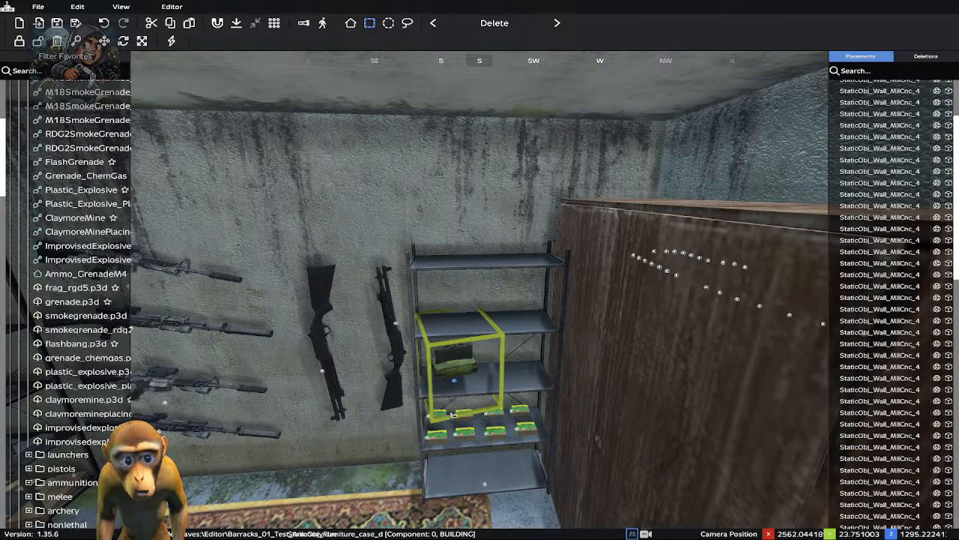
key(Down)
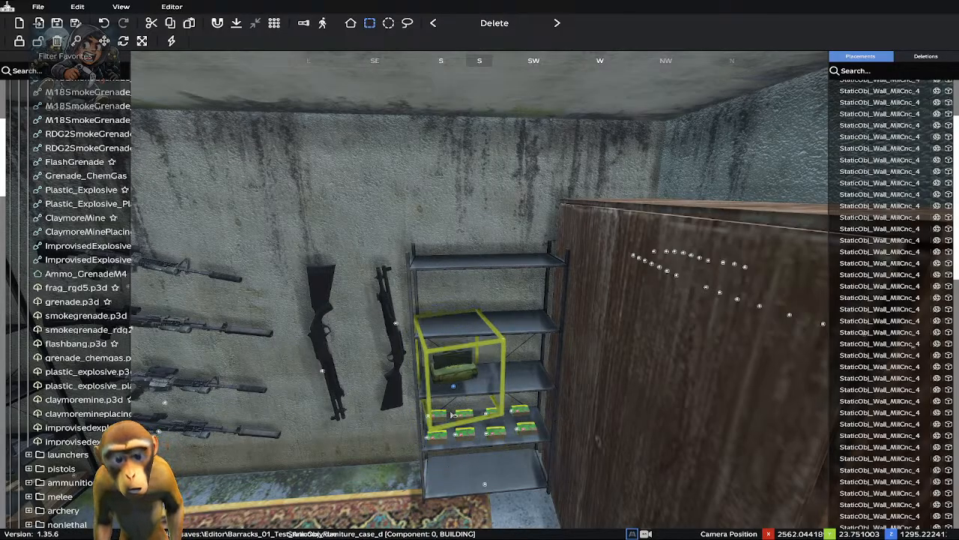
Duplicate the claymore and shift the copy along the same tier to the end nearest the wardrobe
key(Right)
key(Right)
key(Right)
key(Right)
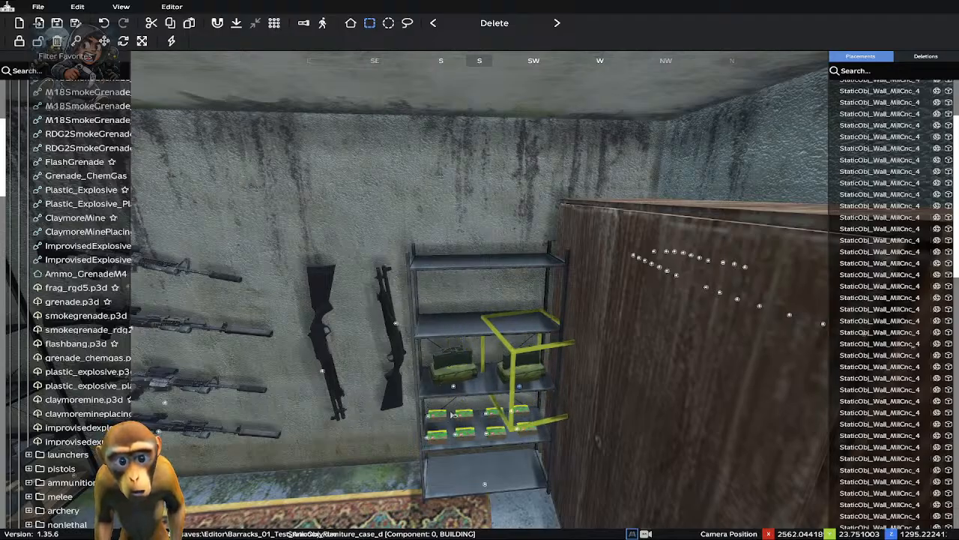
key(Left)
key(Right)
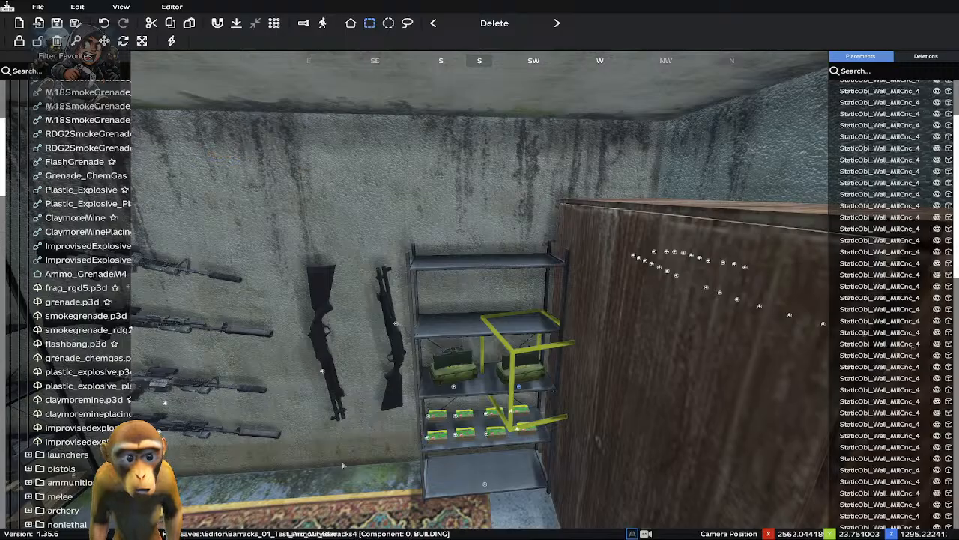
Reposition the second claymore slightly closer to the first and adjust its height so it rests on the tier
click(372, 494)
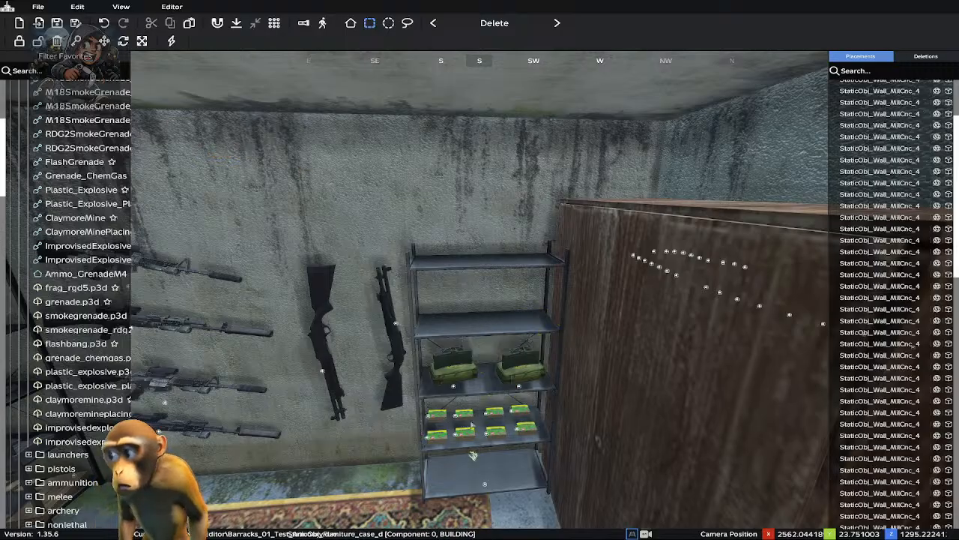
click(518, 387)
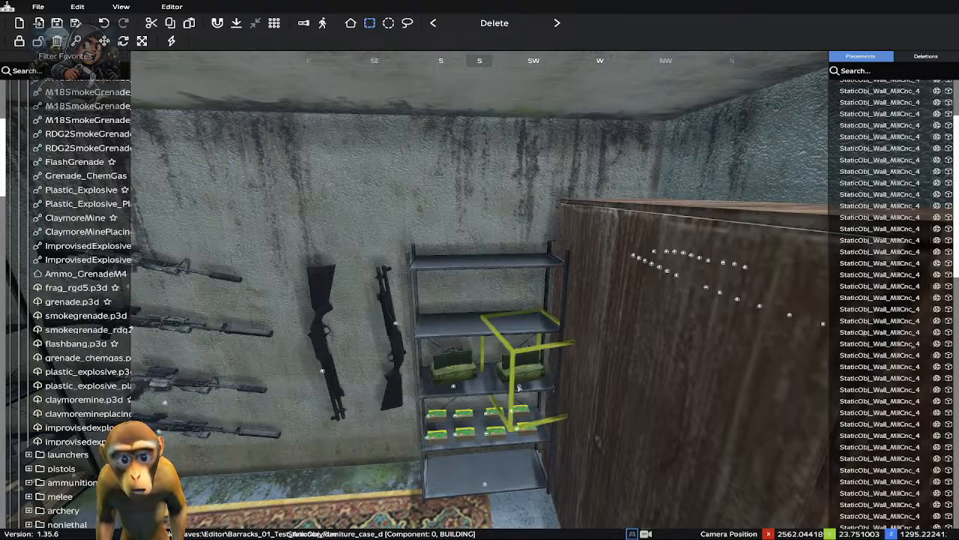
drag(519, 400, 516, 400)
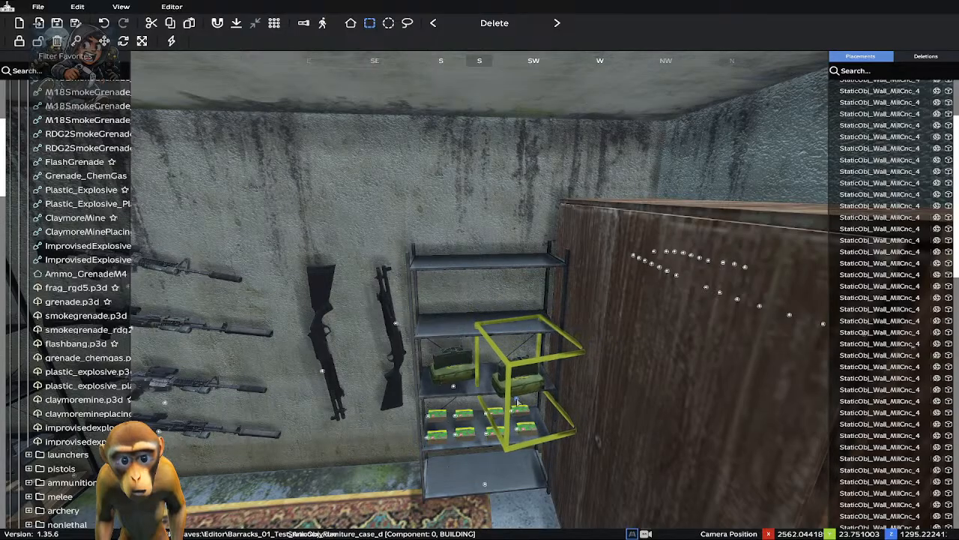
key(Up)
key(Up)
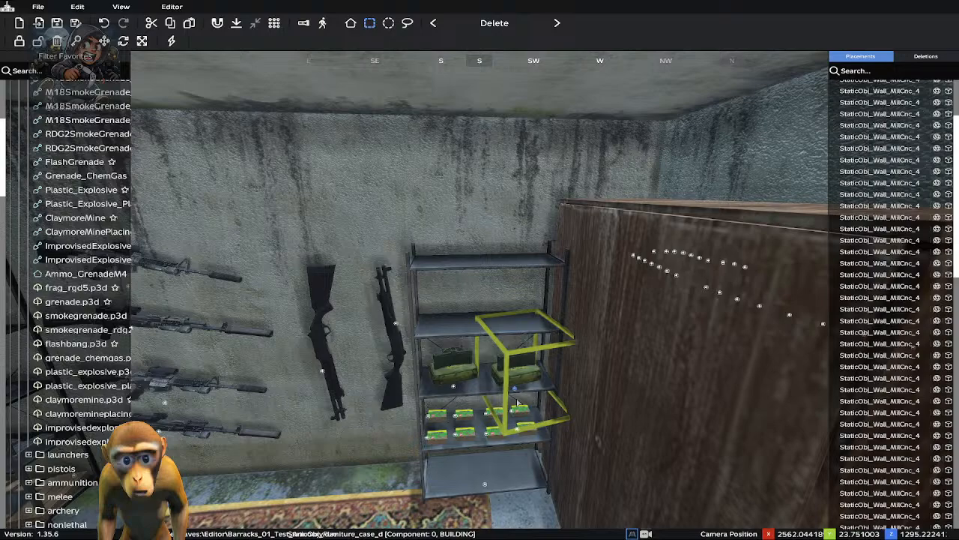
key(Up)
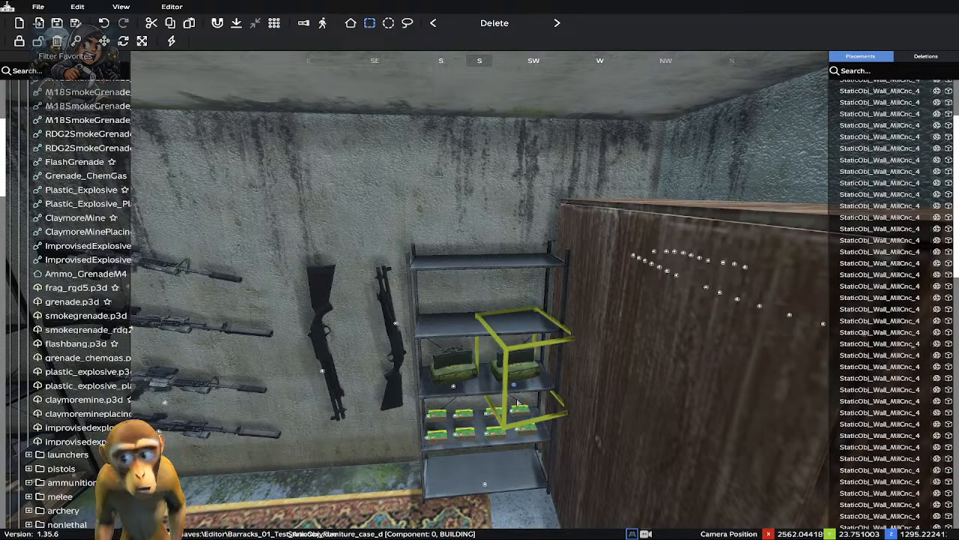
click(323, 495)
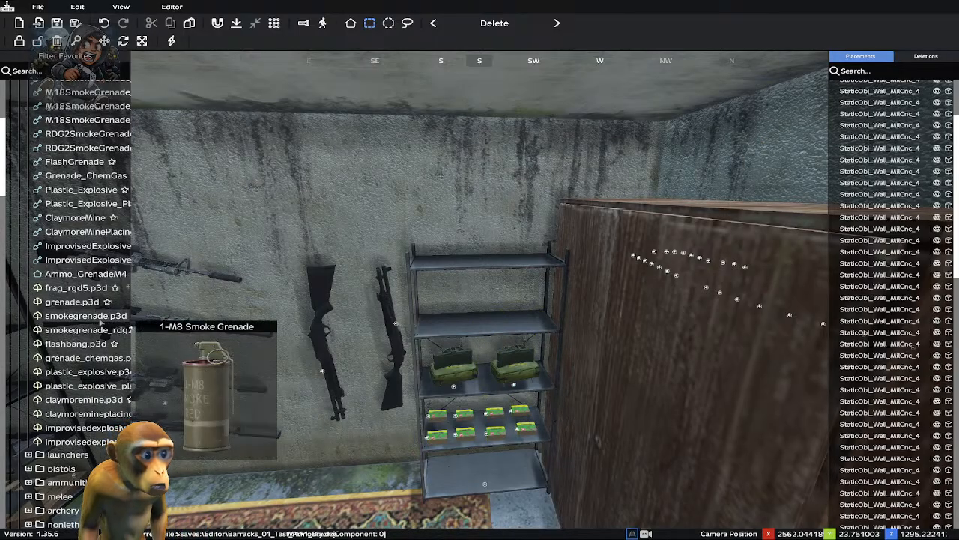
Look through the explosives and shotguns folders for more shelf items and collapse the explosives folder
mouse_move(59, 276)
scroll(83, 375, down, 3)
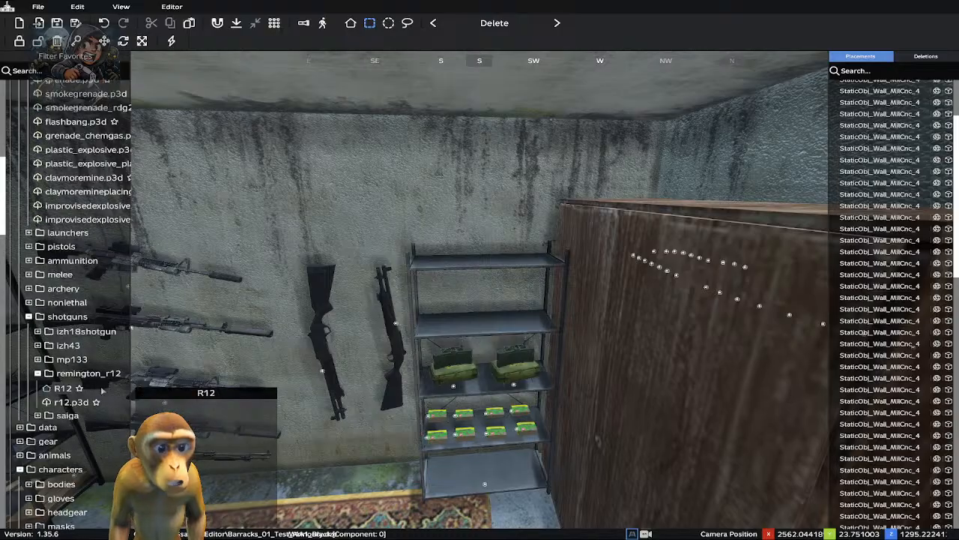
scroll(95, 374, down, 3)
scroll(57, 329, up, 5)
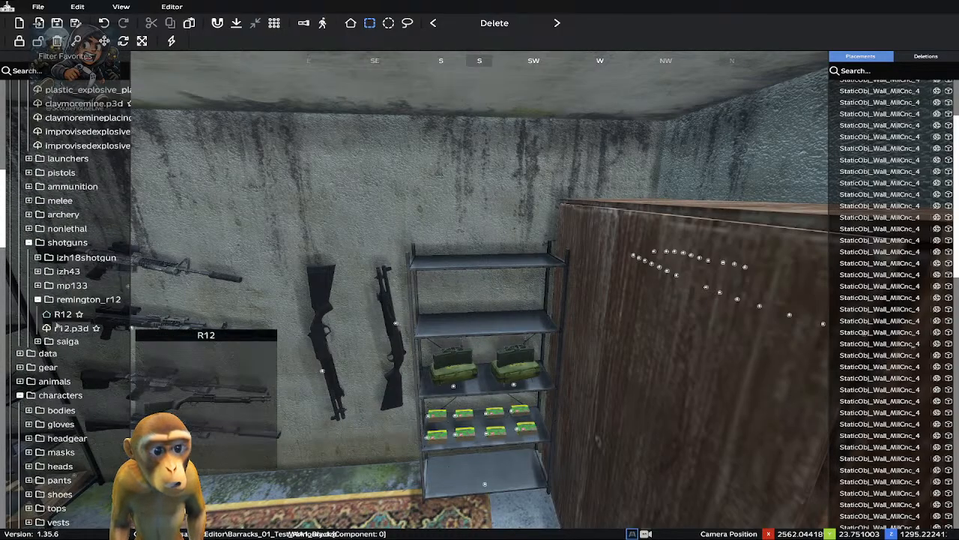
scroll(120, 312, up, 2)
mouse_move(121, 301)
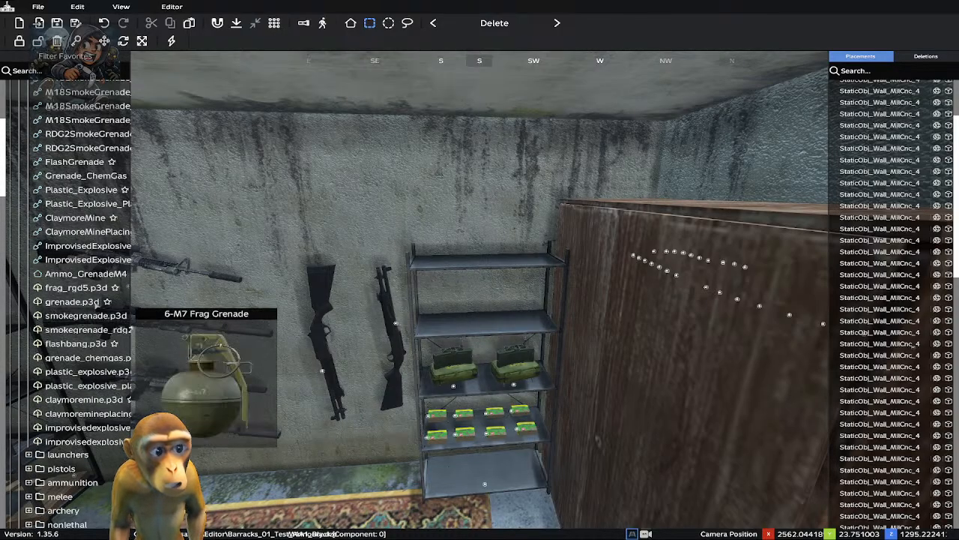
scroll(71, 150, up, 5)
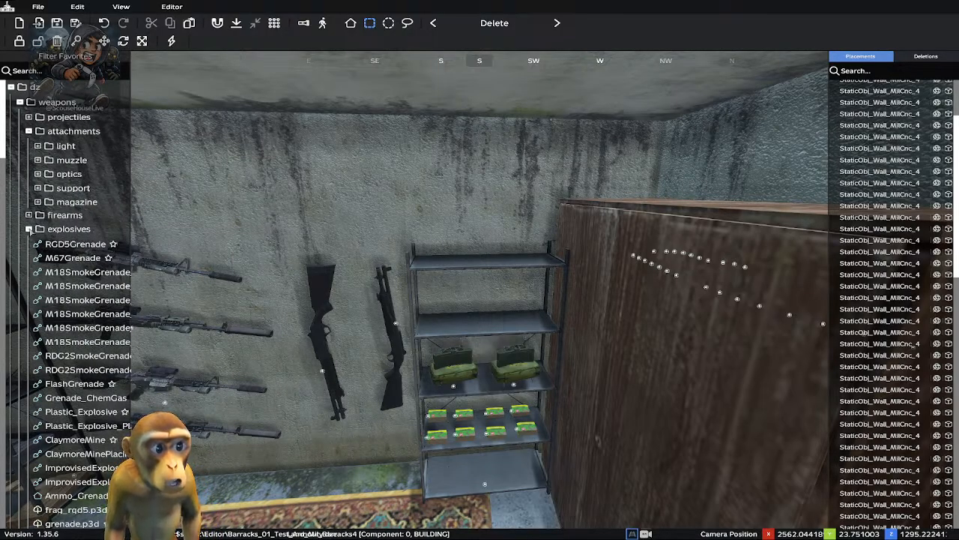
click(30, 229)
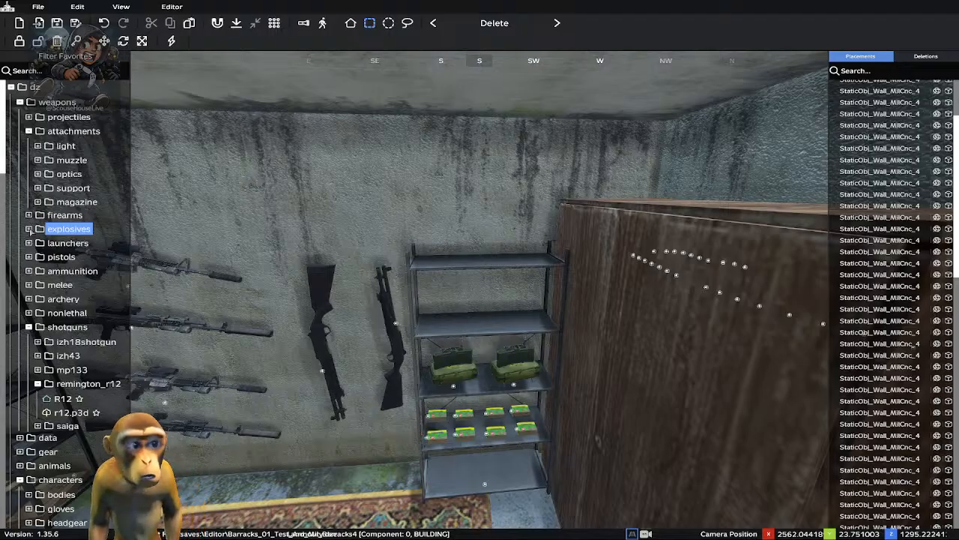
Browse the projectiles folder in the weapons asset list for suitable shelf items
click(29, 118)
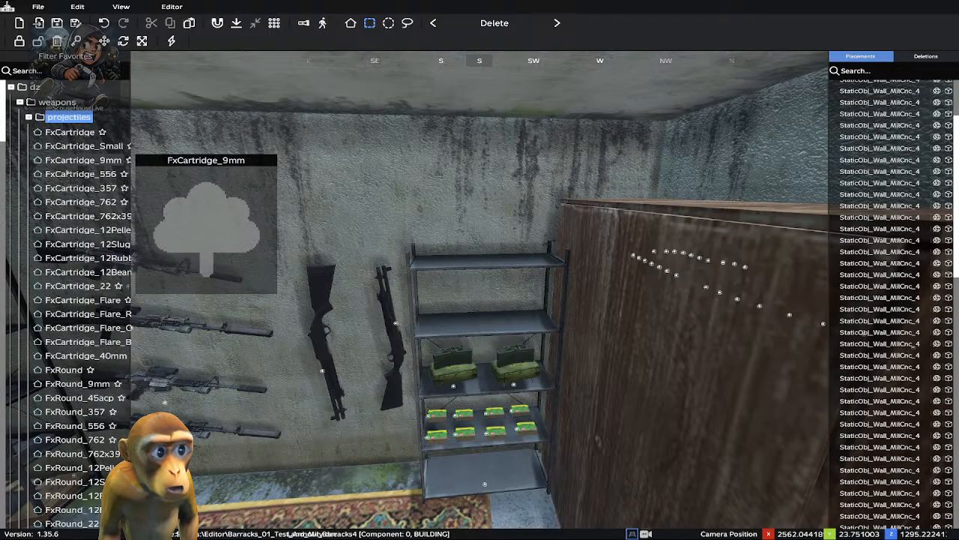
scroll(76, 394, down, 10)
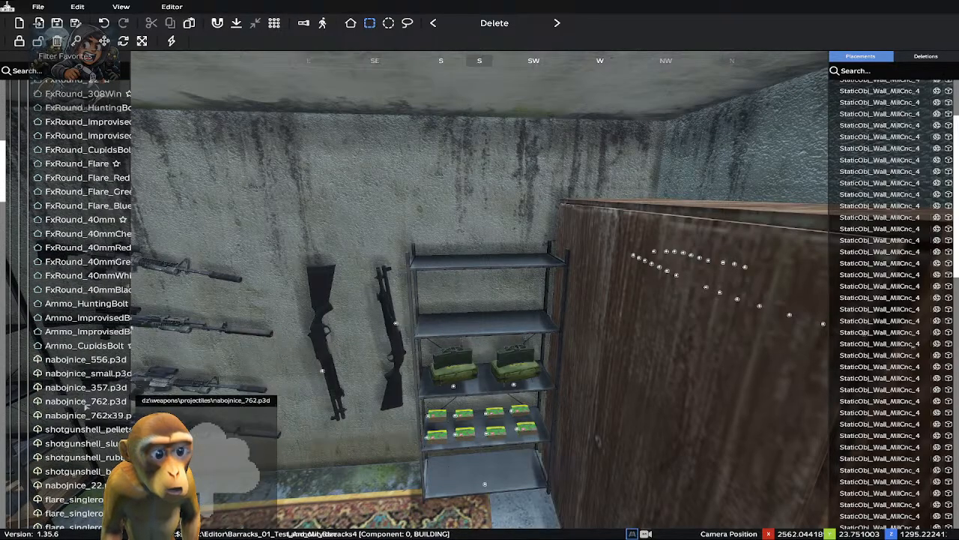
scroll(78, 450, down, 10)
scroll(75, 460, up, 20)
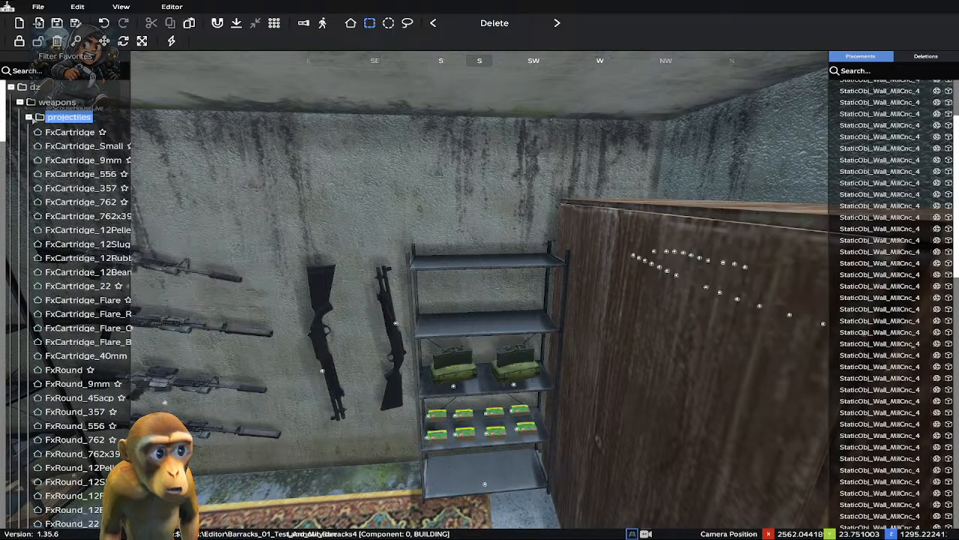
click(28, 118)
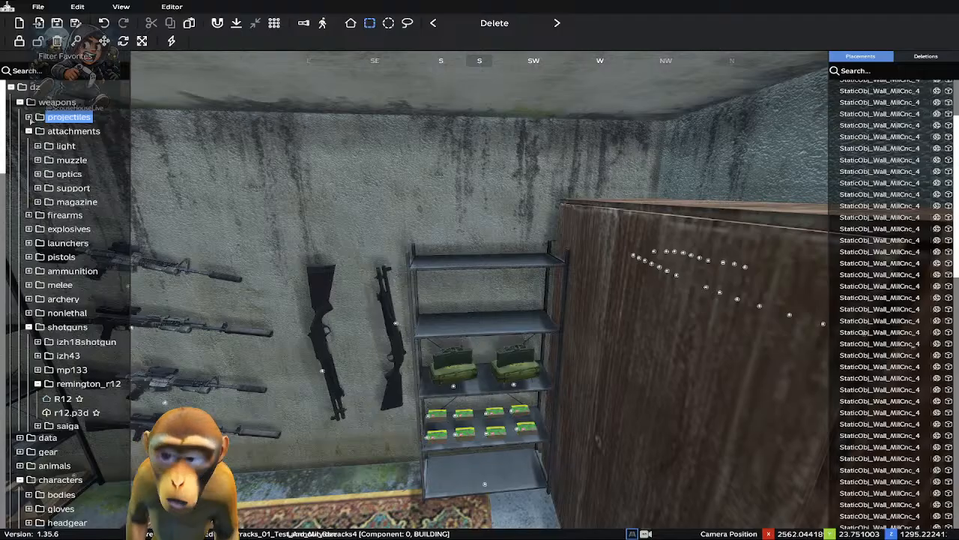
Collapse the shotguns folder and open the characters' vests folder down to the plate carrier pouches
click(28, 327)
scroll(47, 356, down, 2)
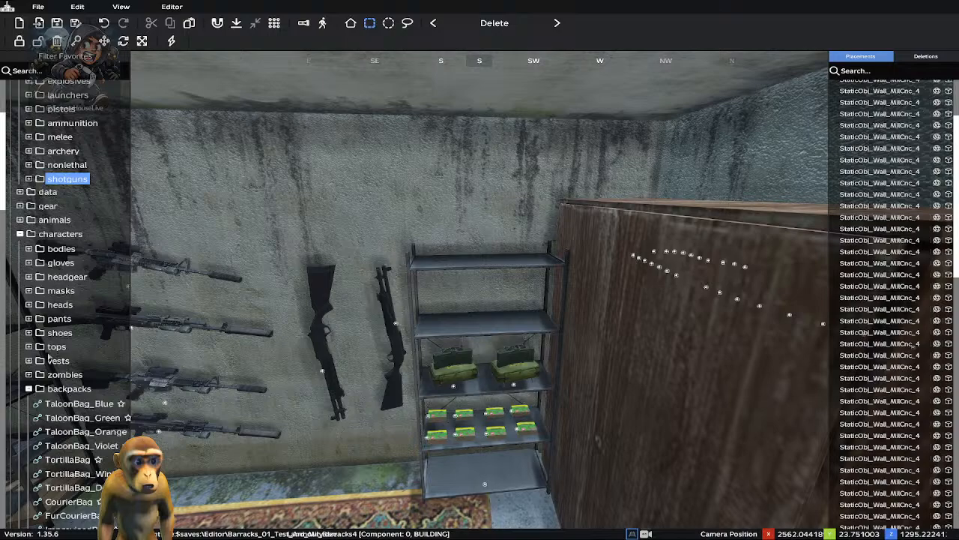
click(30, 362)
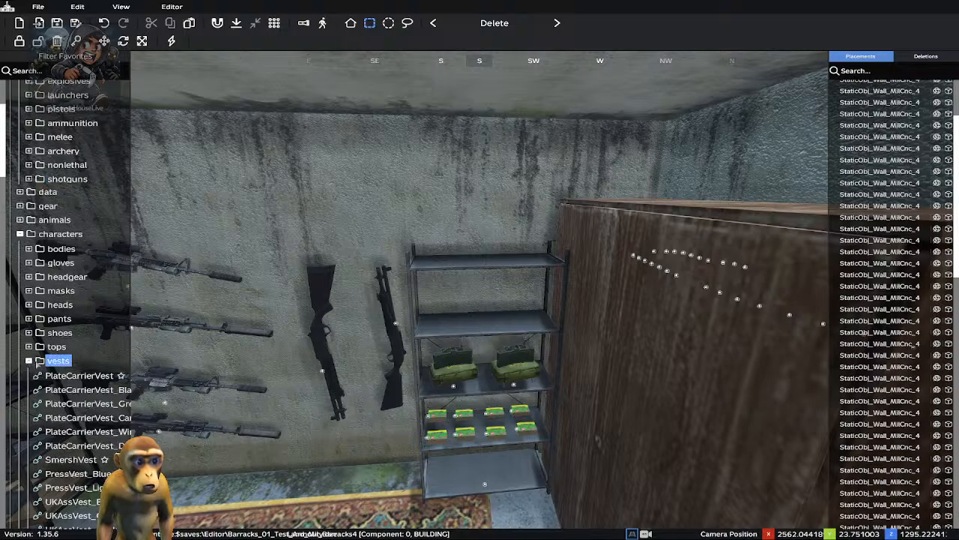
scroll(64, 370, down, 2)
scroll(63, 370, down, 4)
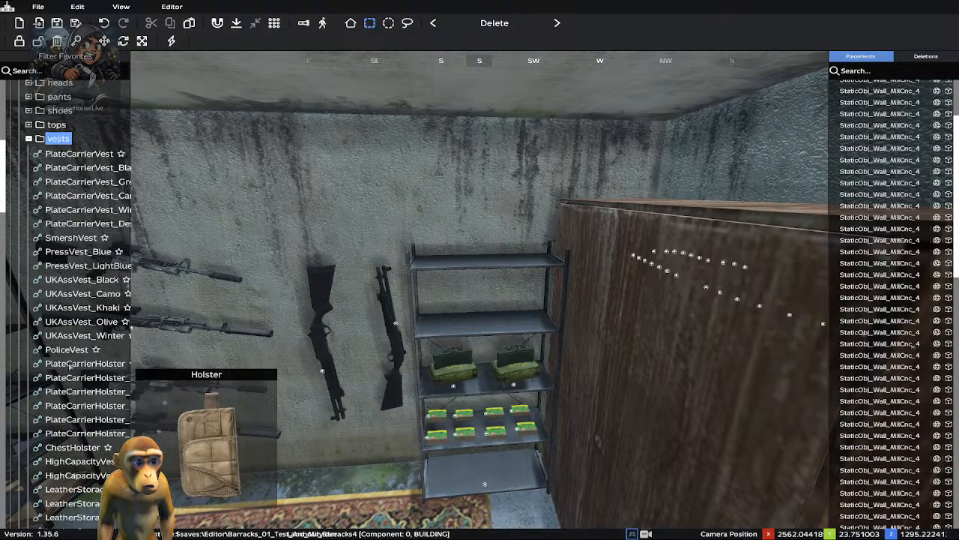
scroll(69, 368, down, 5)
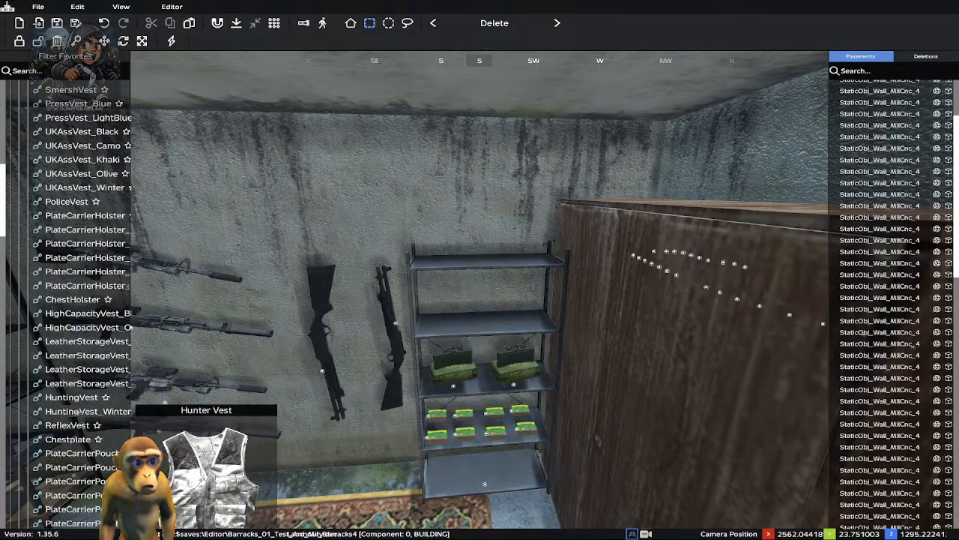
scroll(76, 412, down, 5)
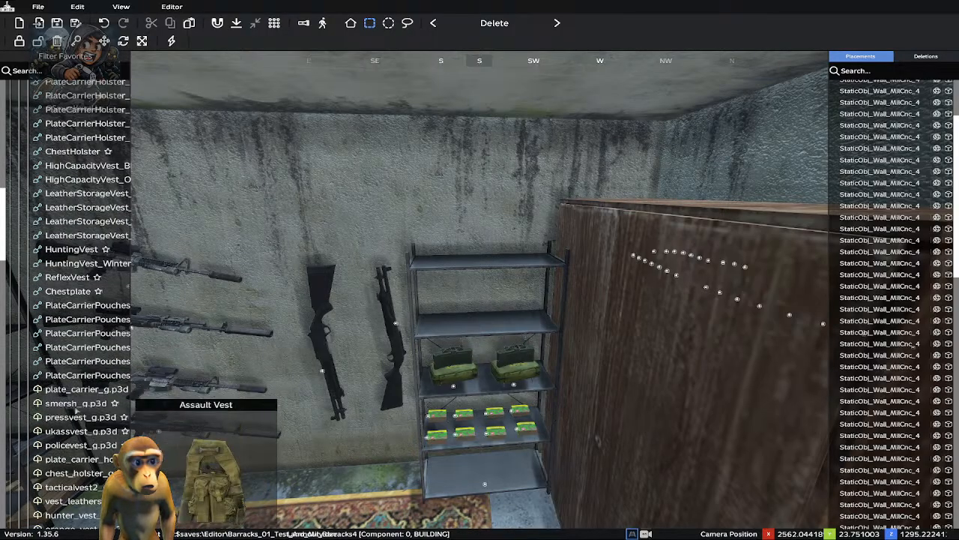
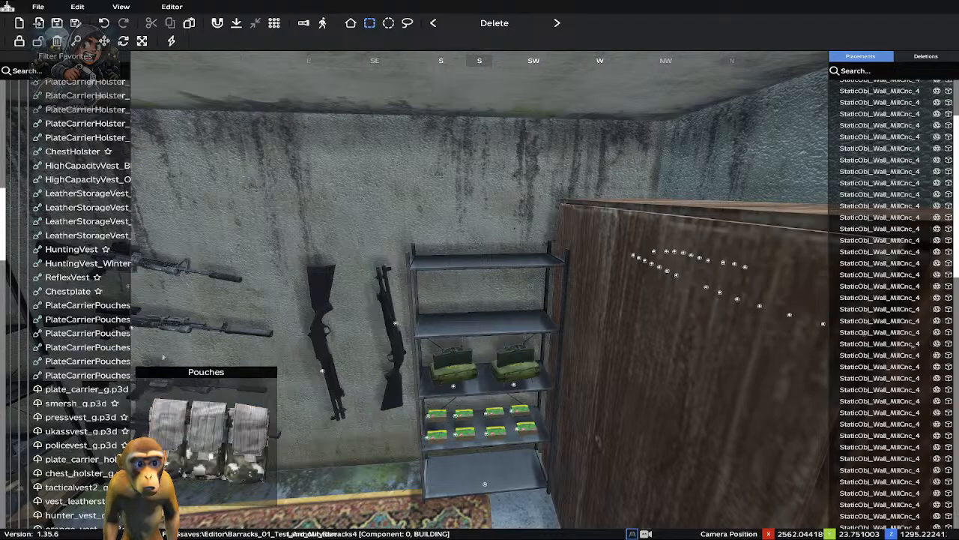
Look around the barracks room and adjoining areas to examine the free wall space beside the door
right_drag(331, 245, 222, 297)
right_drag(298, 291, 192, 285)
right_drag(285, 271, 177, 296)
right_drag(274, 291, 193, 291)
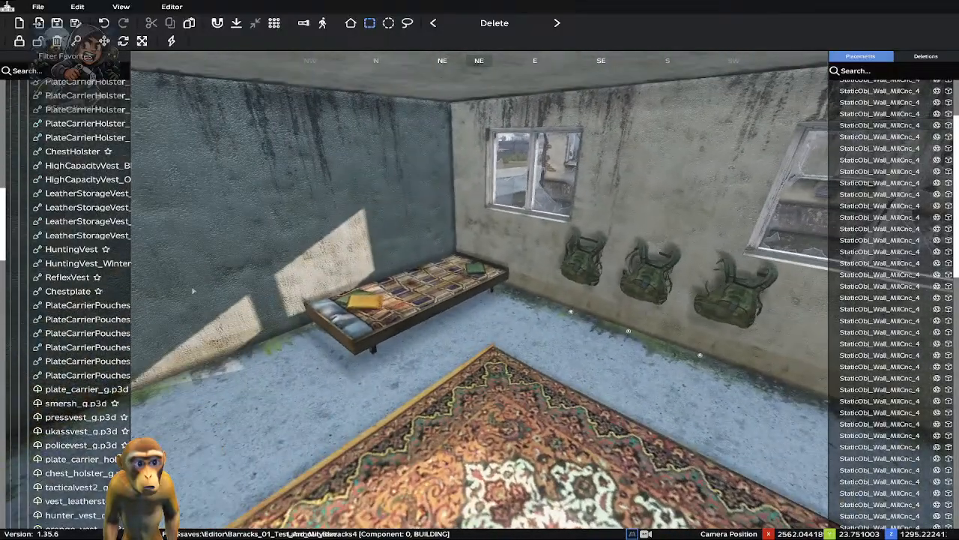
right_drag(270, 290, 614, 330)
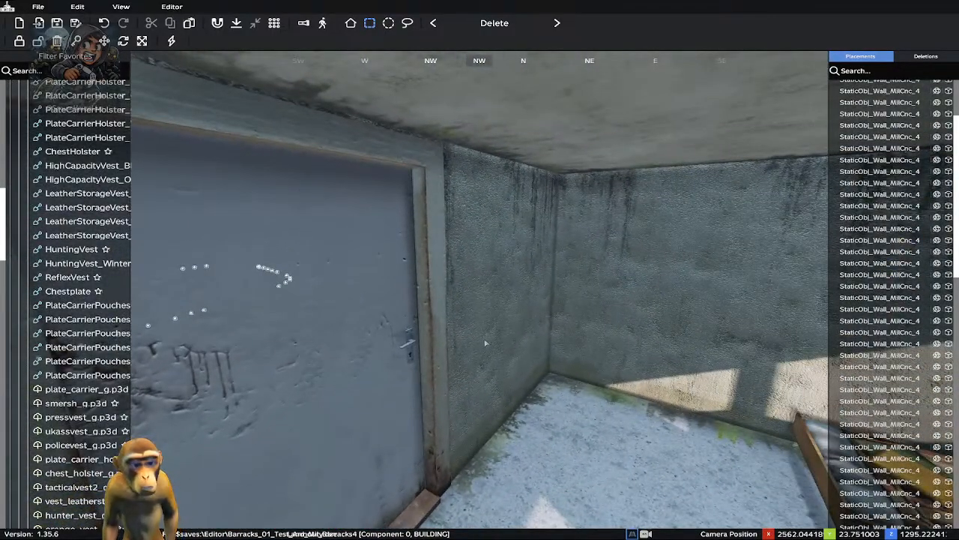
right_drag(486, 343, 295, 314)
right_drag(455, 313, 422, 326)
key(w)
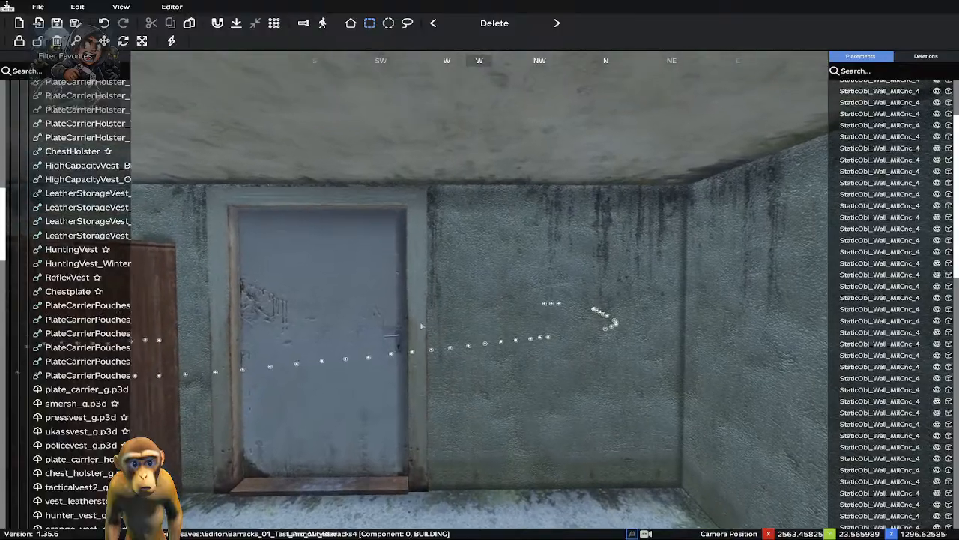
key(d)
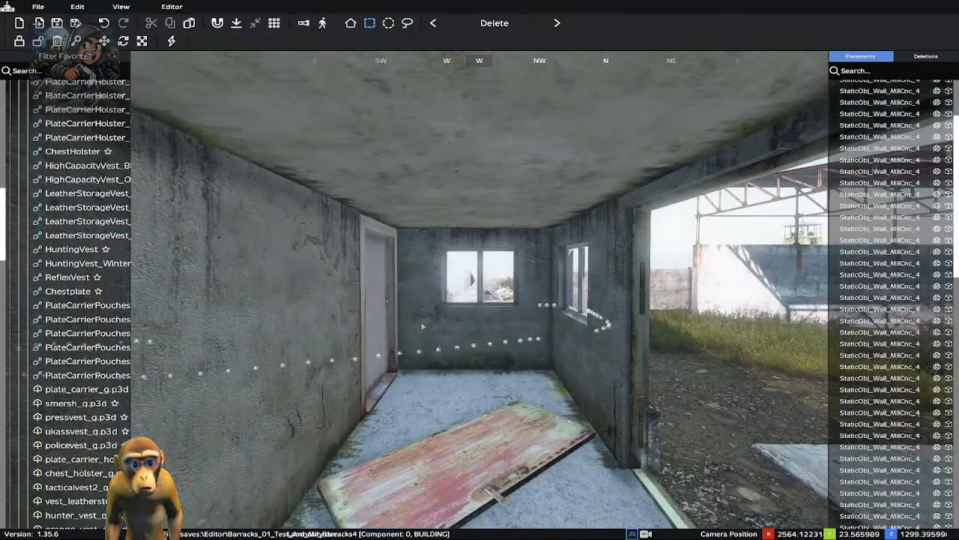
key(a)
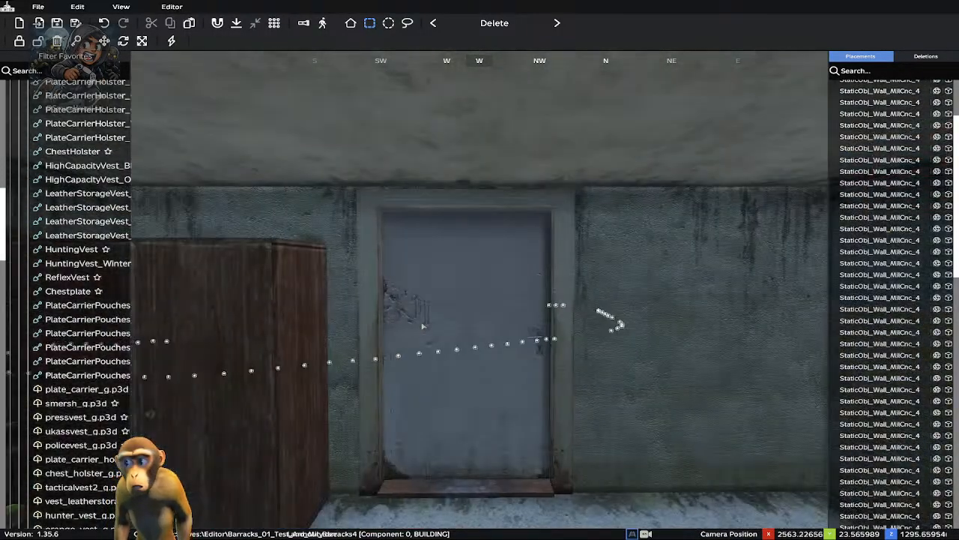
key(d)
key(a)
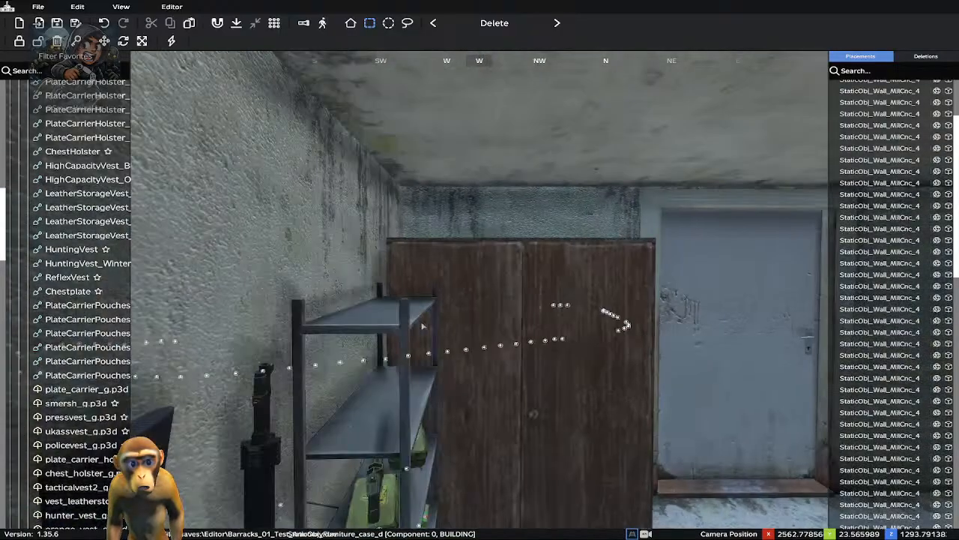
key(d)
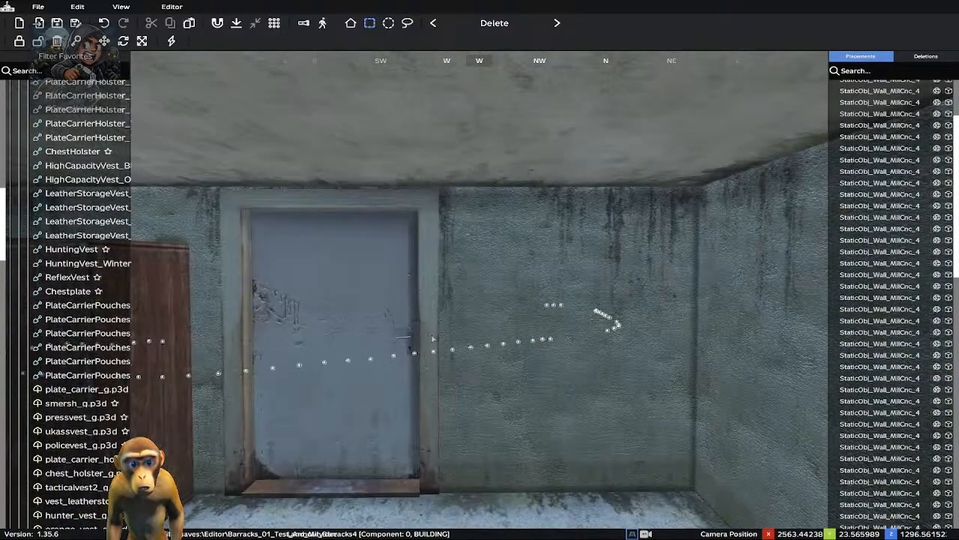
key(w)
key(s)
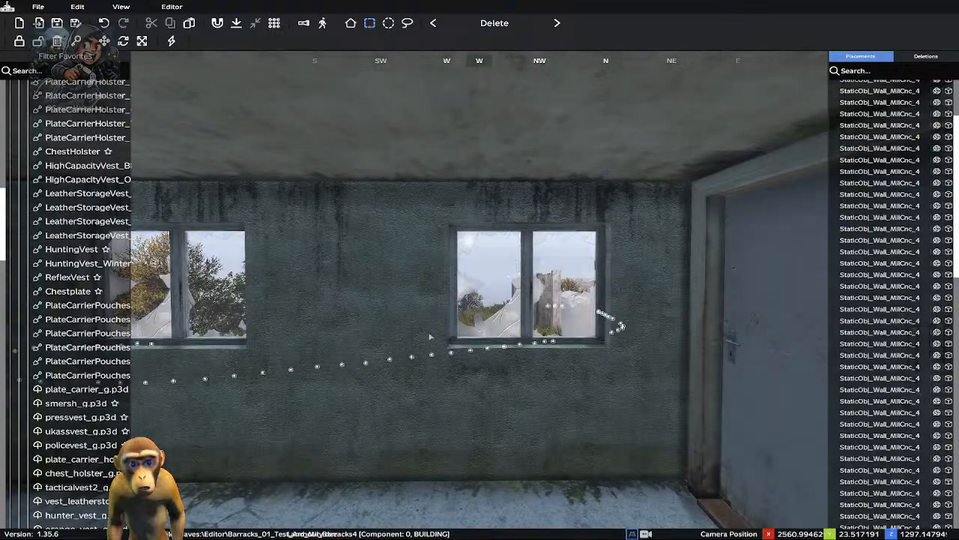
key(a)
Place a PlateCarrierPouches_Desert item on the wall between the door frame and the room corner
mouse_move(78, 340)
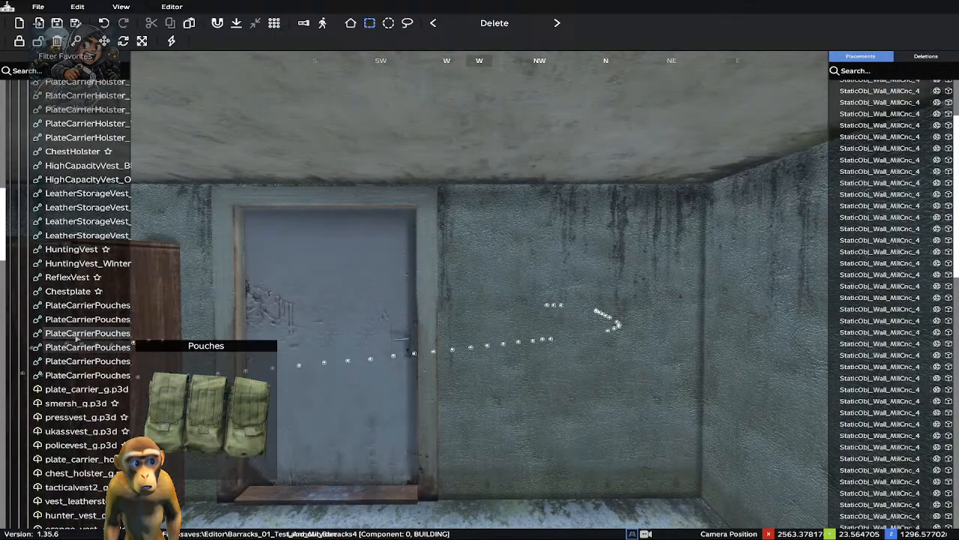
mouse_move(81, 374)
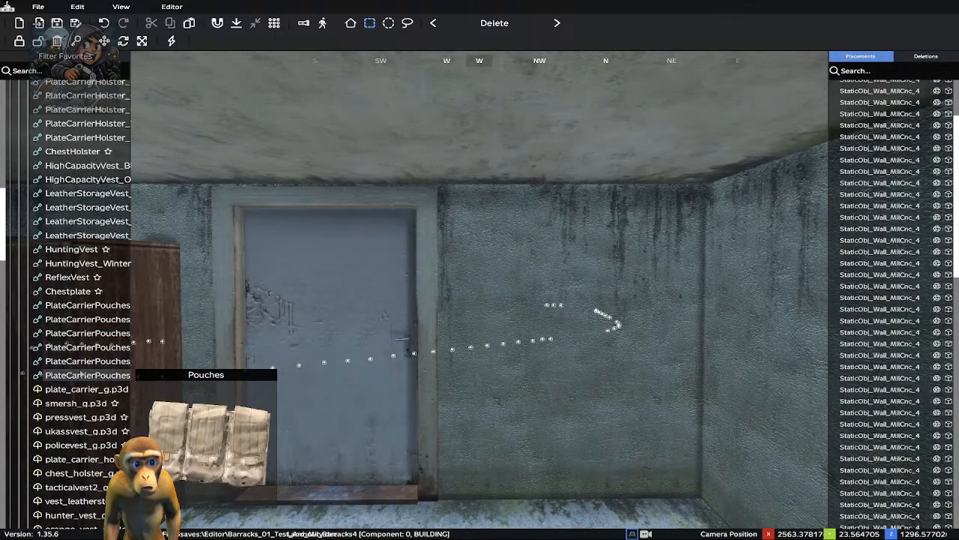
drag(81, 375, 497, 470)
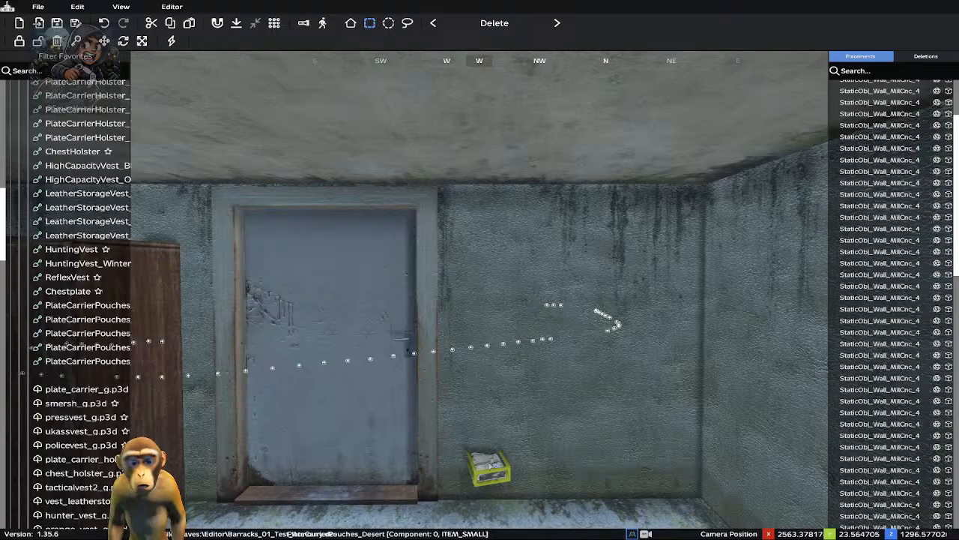
drag(496, 465, 493, 465)
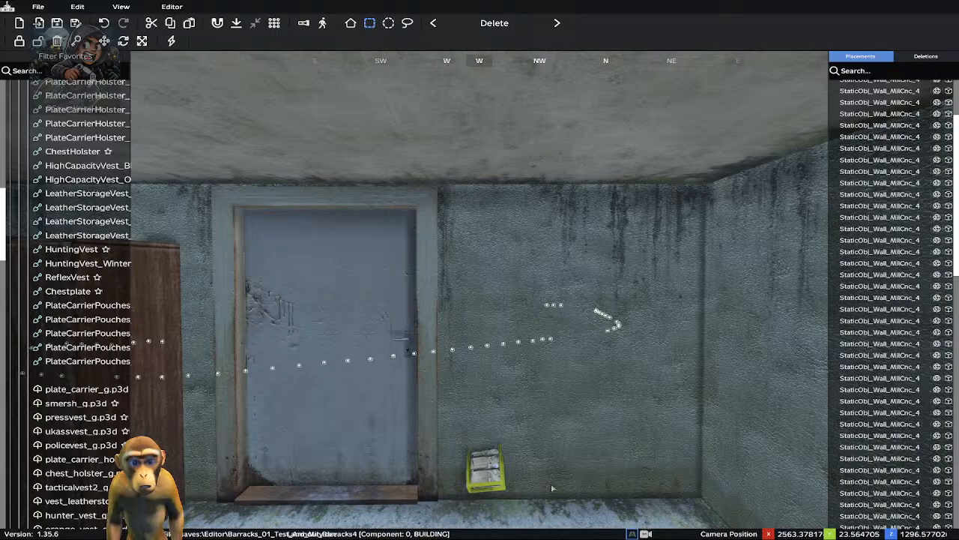
drag(487, 466, 486, 420)
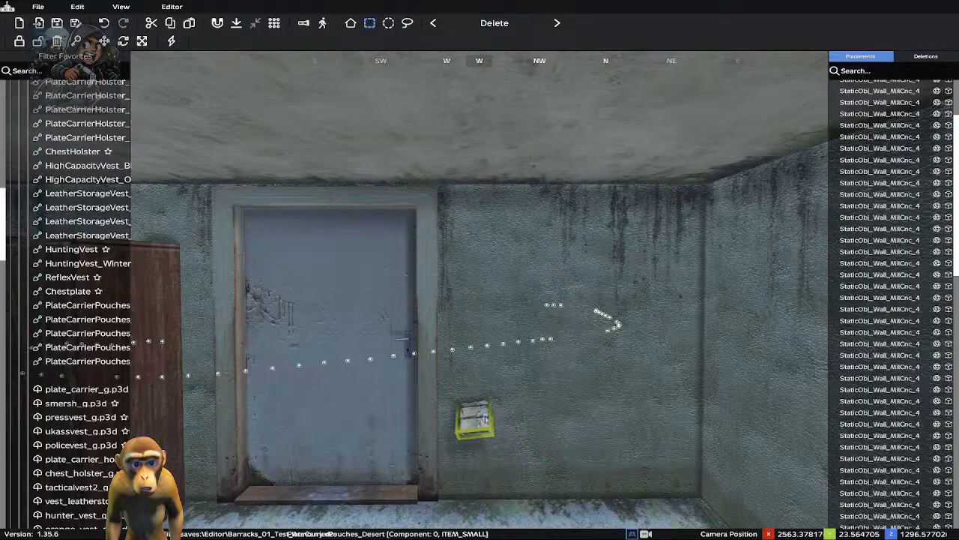
Rotate the desert pouches so they sit level and flat against the wall beside the door
key(1)
key(2)
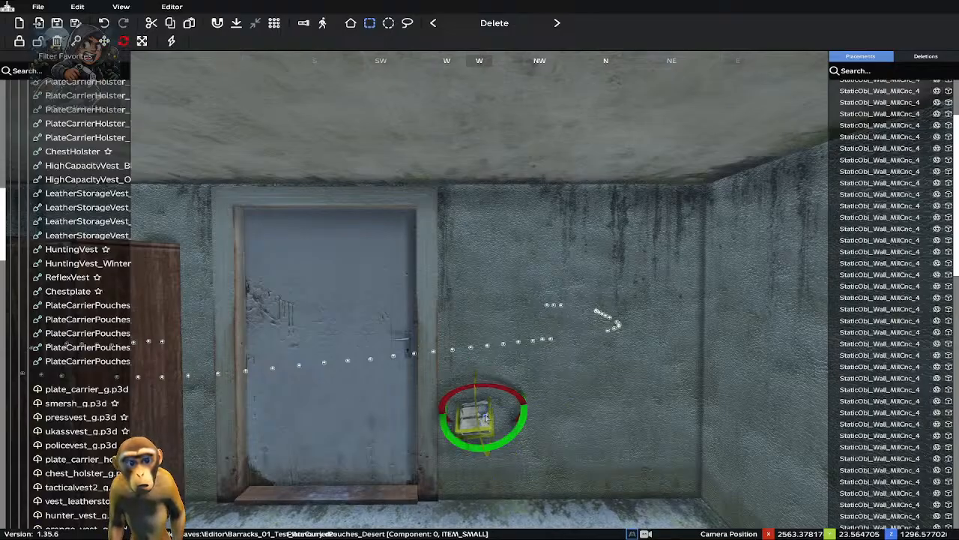
drag(475, 397, 507, 390)
key(1)
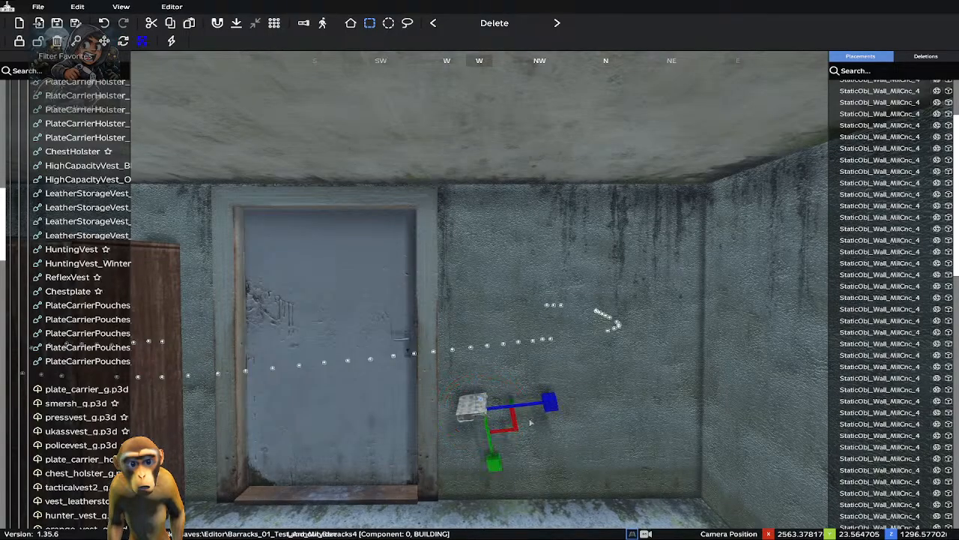
drag(556, 403, 486, 482)
key(2)
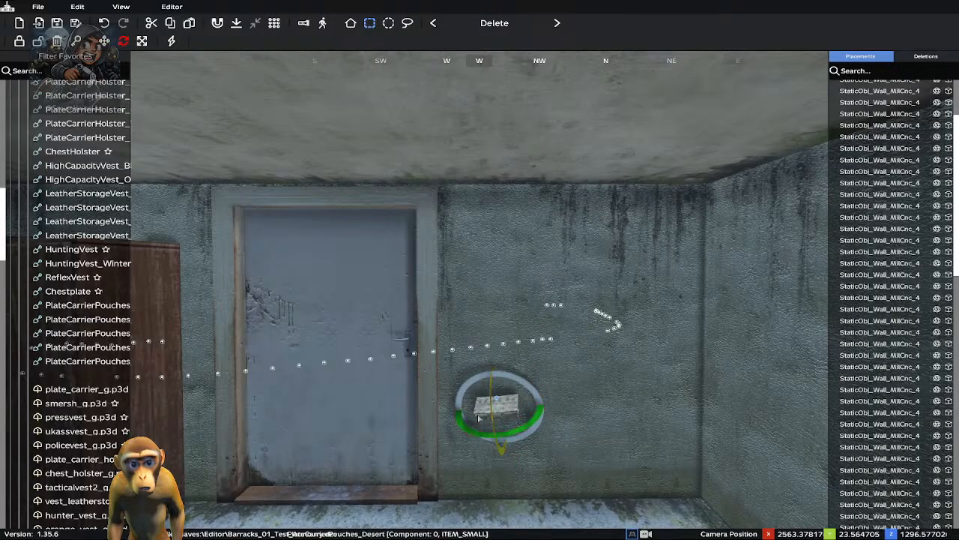
mouse_move(492, 435)
mouse_down()
mouse_move(497, 413)
mouse_move(501, 434)
mouse_move(489, 452)
mouse_up()
click(487, 455)
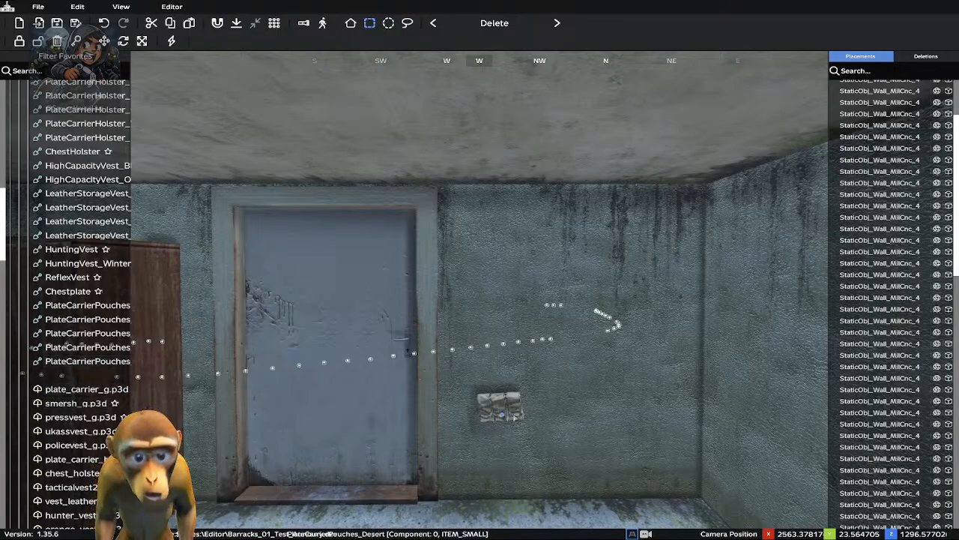
Move the desert pouches closer to the door frame and down the wall to just above the floor
drag(500, 414, 476, 422)
drag(470, 381, 476, 320)
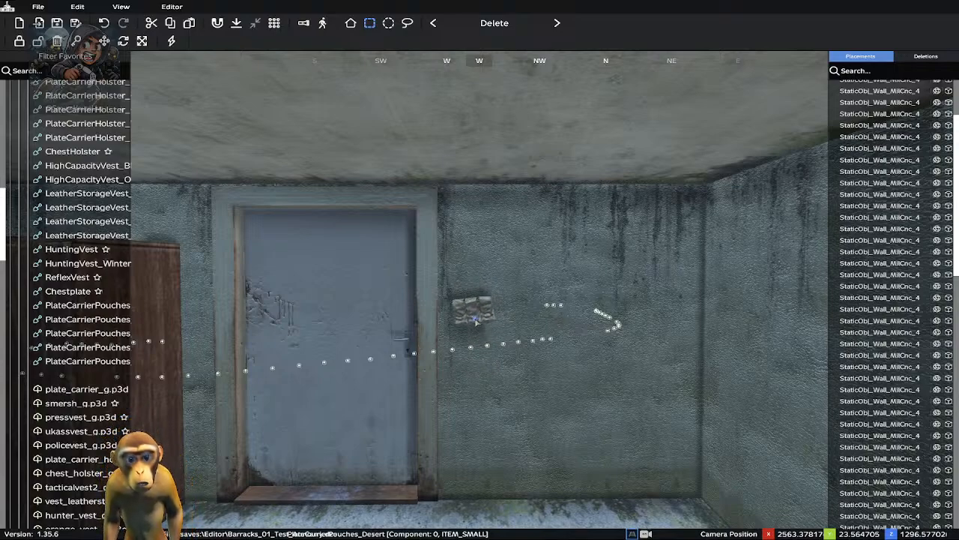
drag(475, 319, 474, 318)
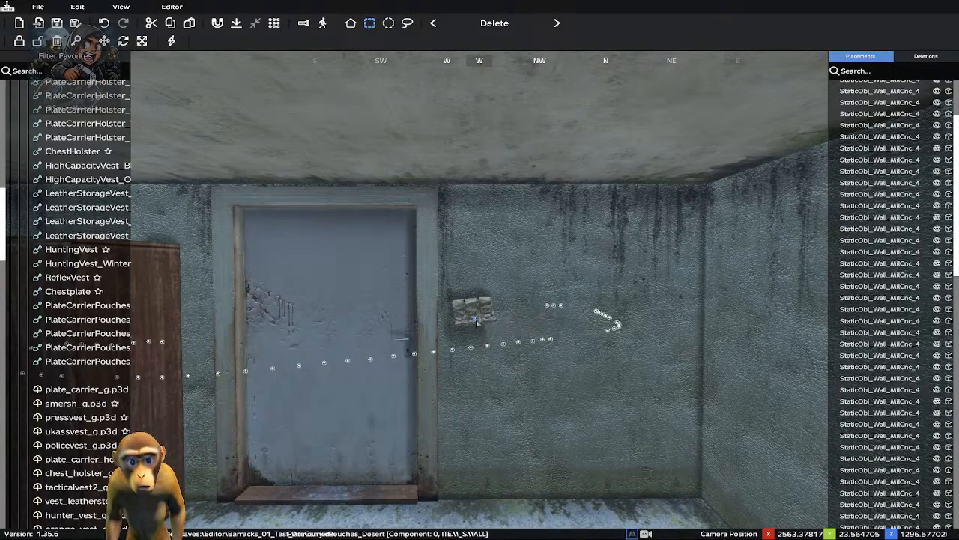
drag(476, 322, 475, 476)
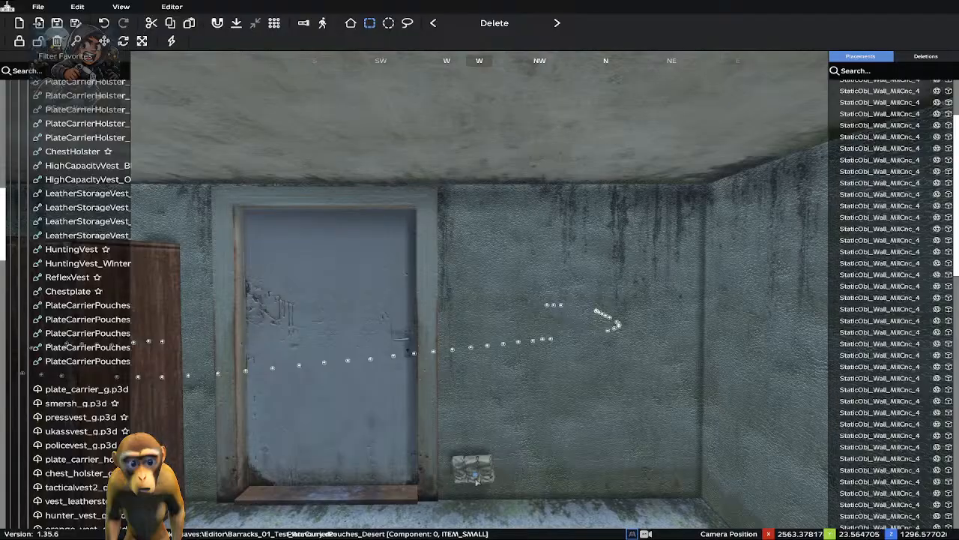
Raise the desert pouches slightly on the wall, keeping them close to the door frame
key(w)
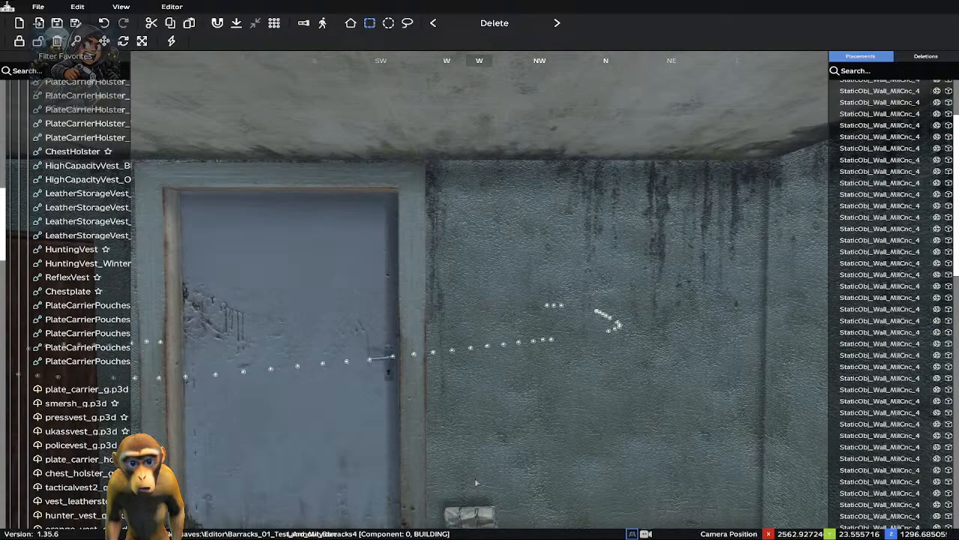
right_drag(485, 428, 491, 460)
key(w)
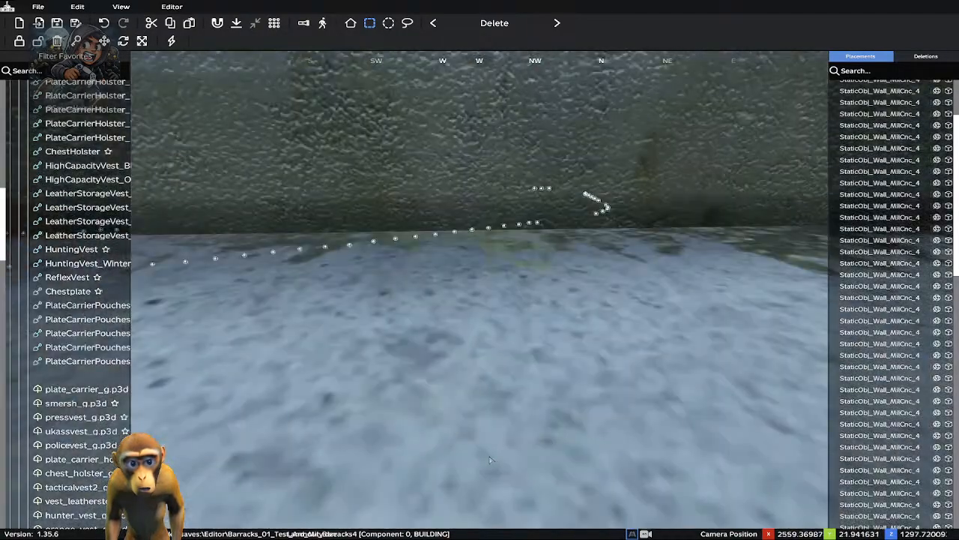
key(s)
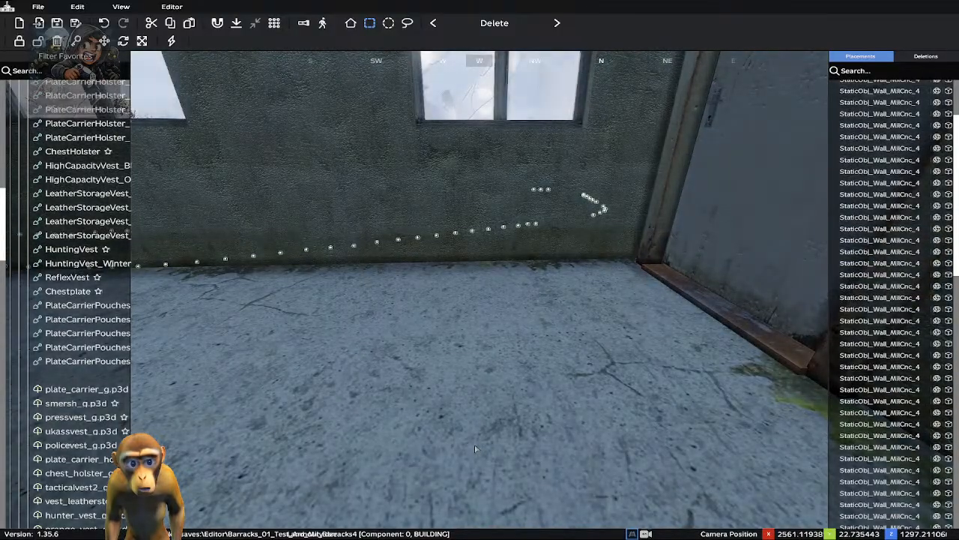
key(s)
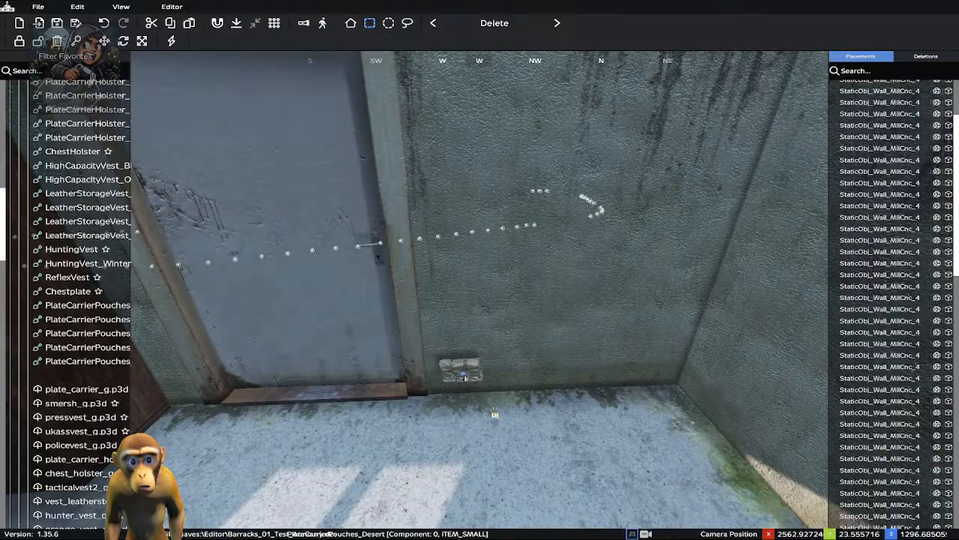
mouse_move(462, 374)
mouse_down()
mouse_move(479, 370)
mouse_move(465, 366)
mouse_up()
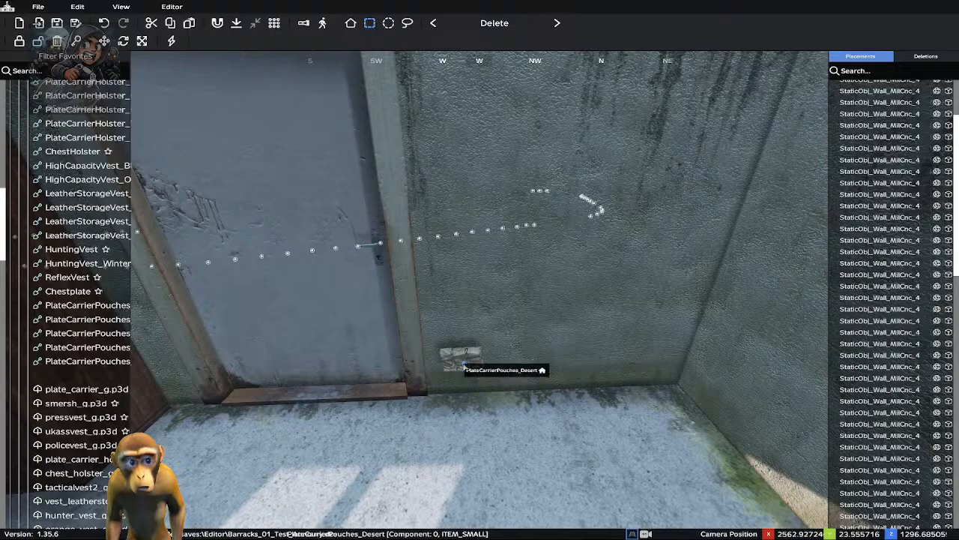
Shift the desert pouches along the wall away from the door frame, keeping them just above the floor
click(464, 365)
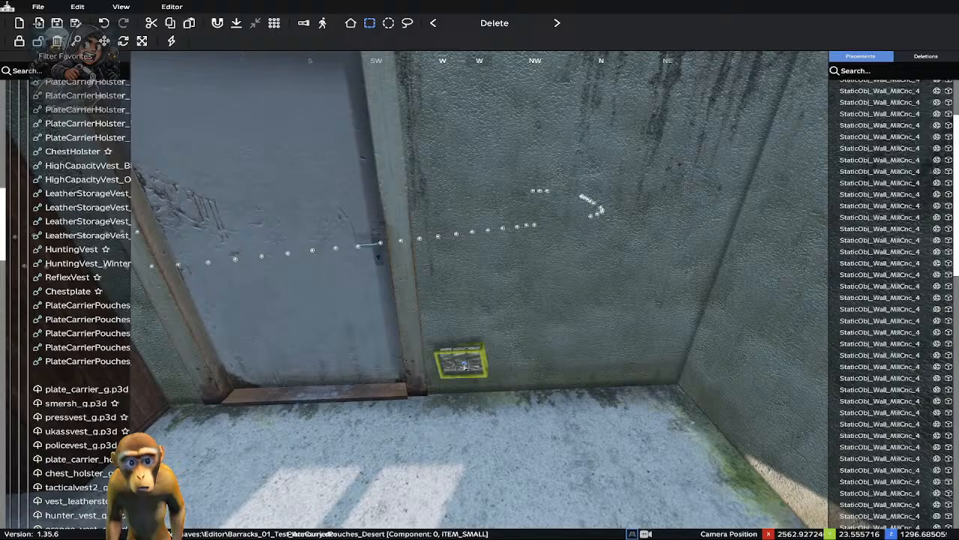
key(Right)
key(Right)
key(Right)
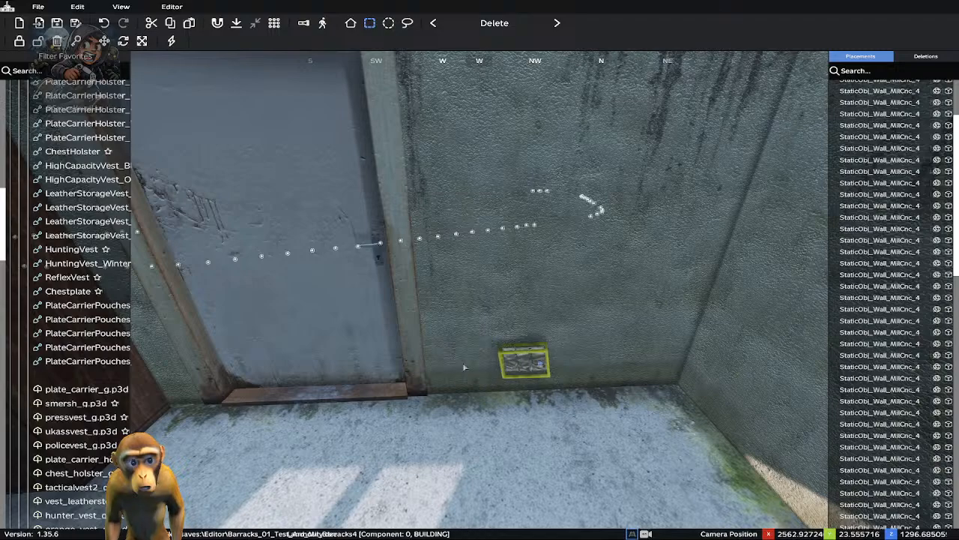
key(Left)
key(Left)
key(Left)
key(Left)
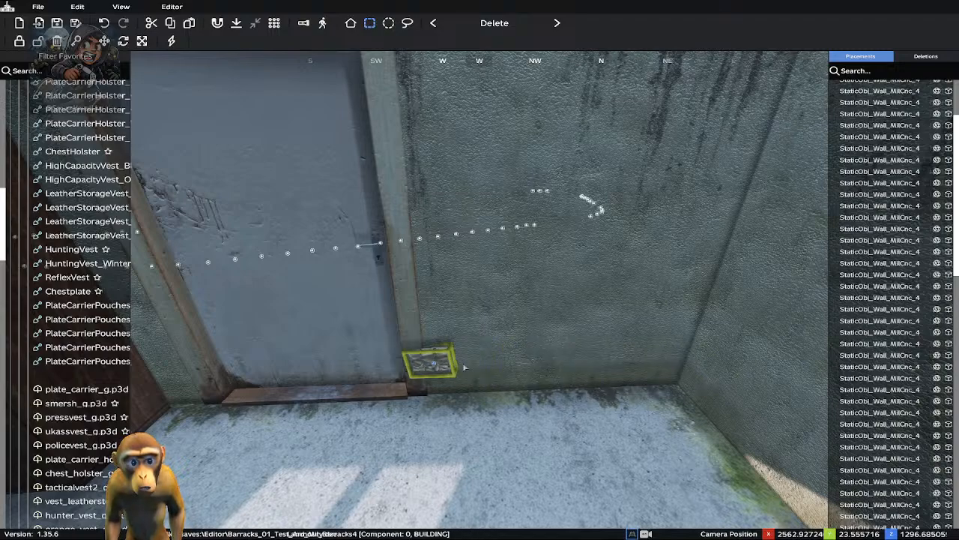
key(Right)
key(Right)
key(Down)
key(Up)
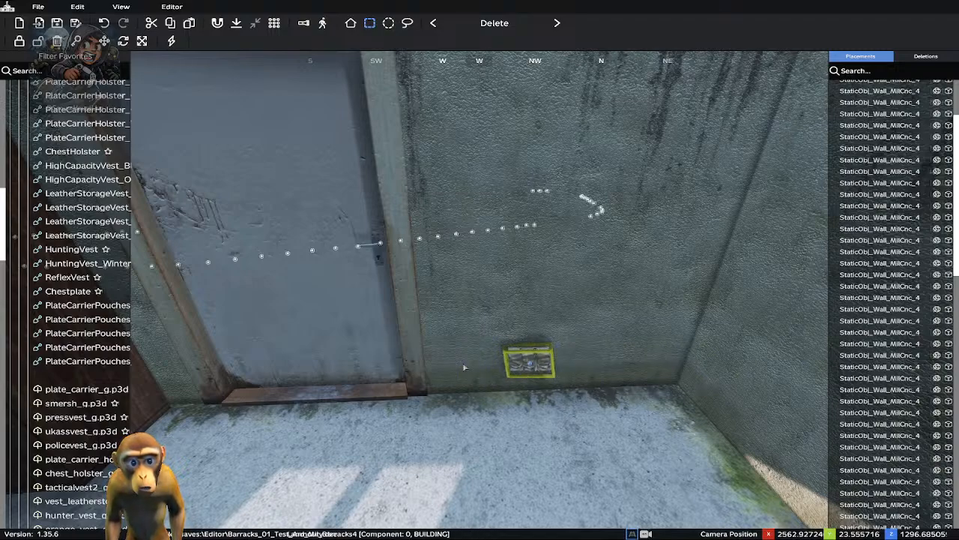
key(Down)
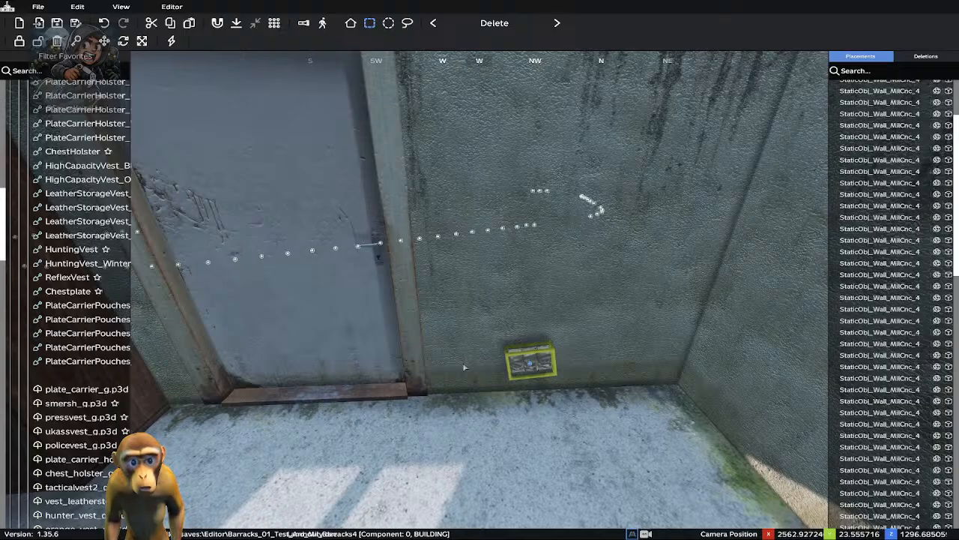
Rotate the desert pouches so the three pockets stand upright and lie flat against the wall
key(w)
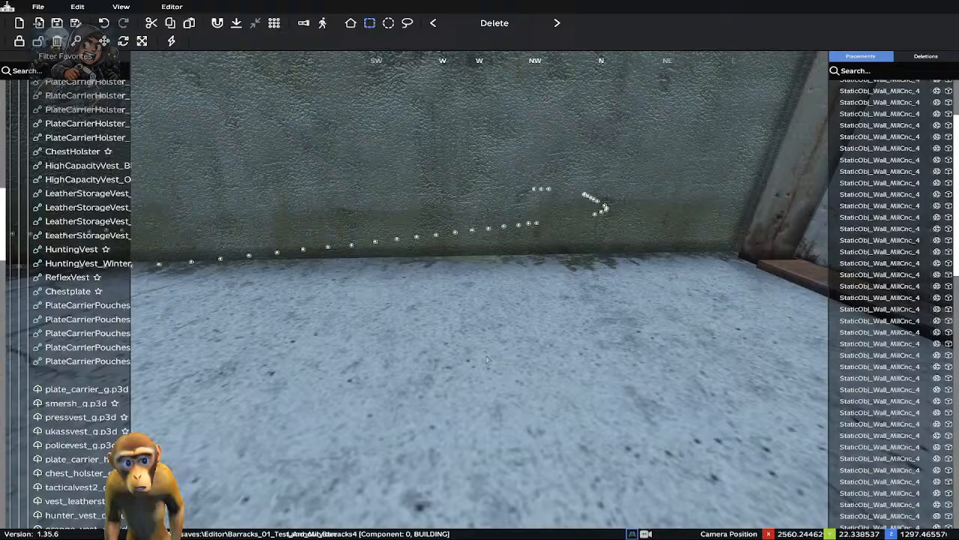
key(s)
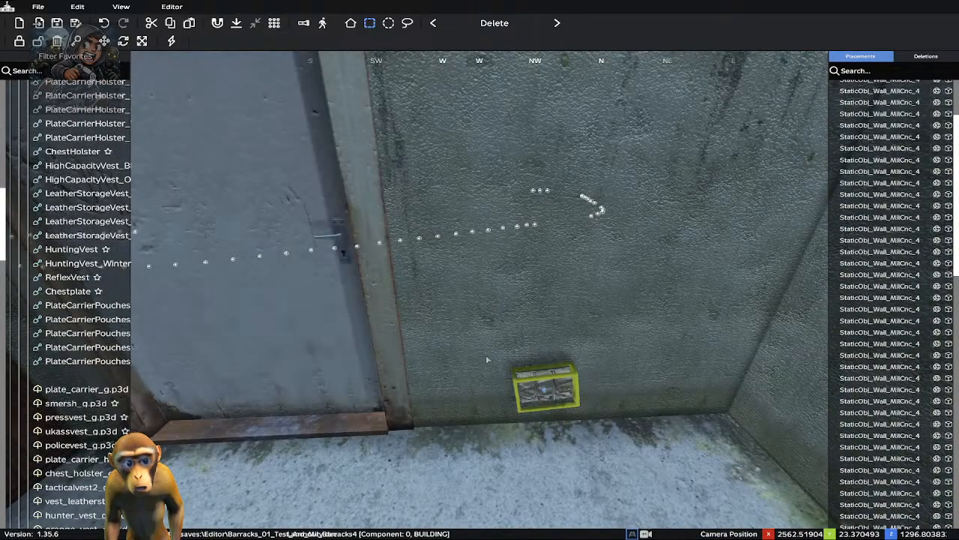
key(1)
key(2)
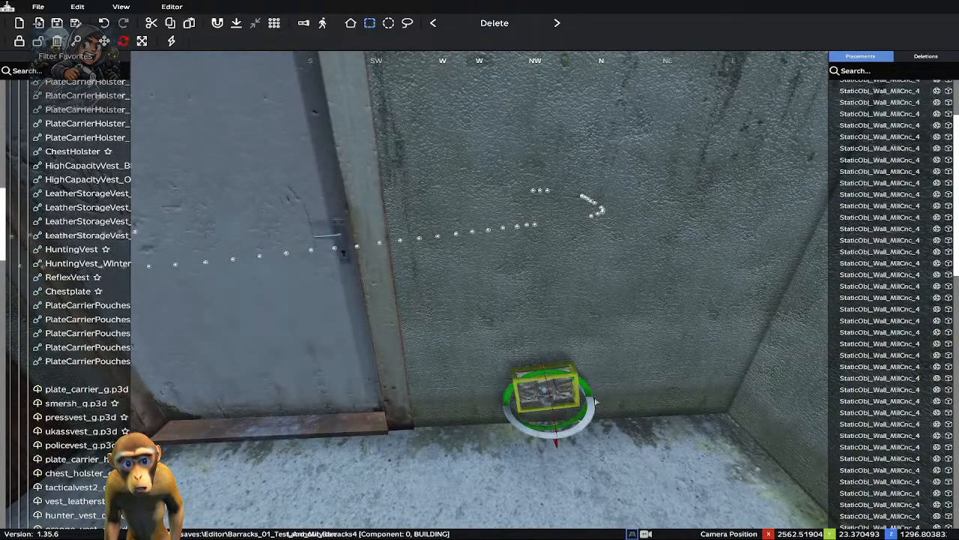
drag(595, 400, 525, 368)
drag(302, 368, 292, 426)
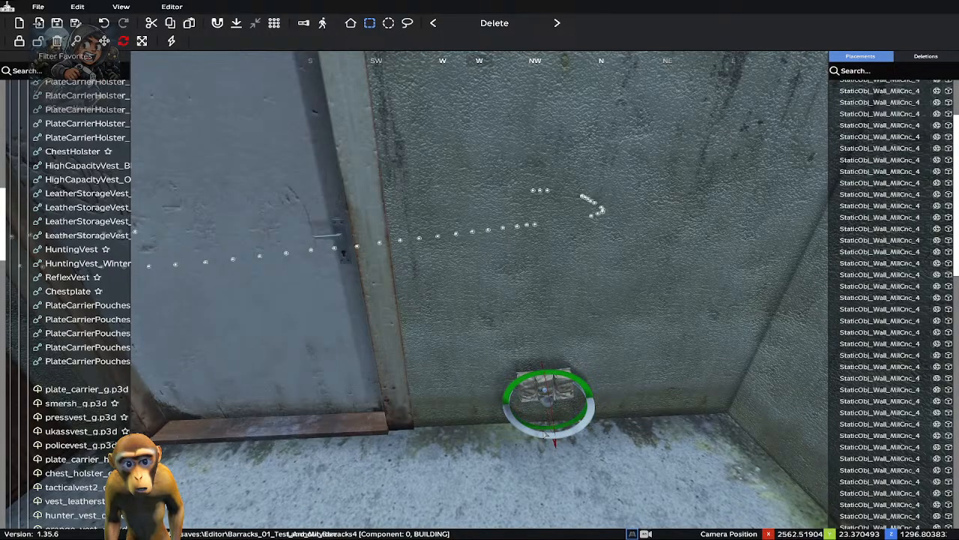
drag(556, 432, 362, 413)
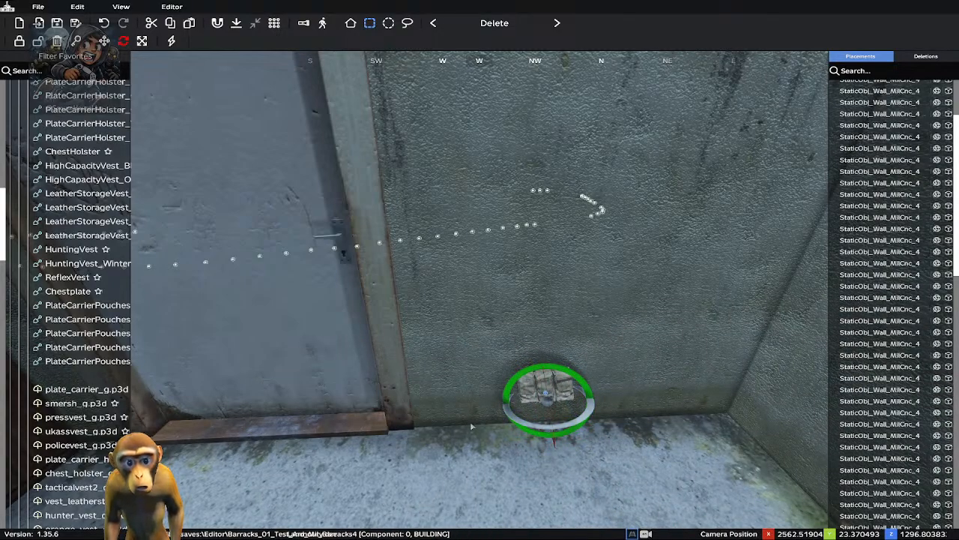
Move the rotated desert pouches up the wall and back towards the door frame, well clear of the floor
key(3)
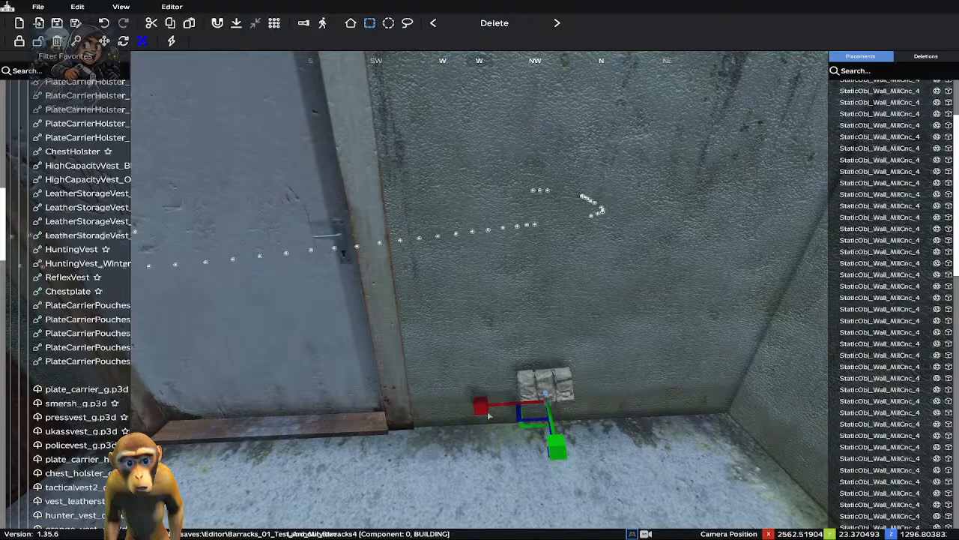
mouse_move(484, 407)
mouse_down()
mouse_move(439, 409)
mouse_move(488, 410)
mouse_up()
key(3)
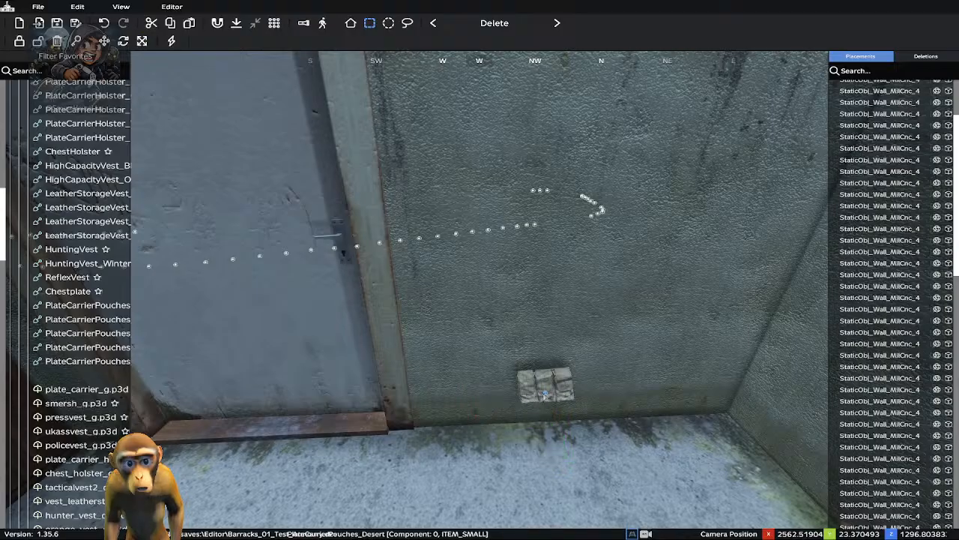
drag(545, 393, 459, 332)
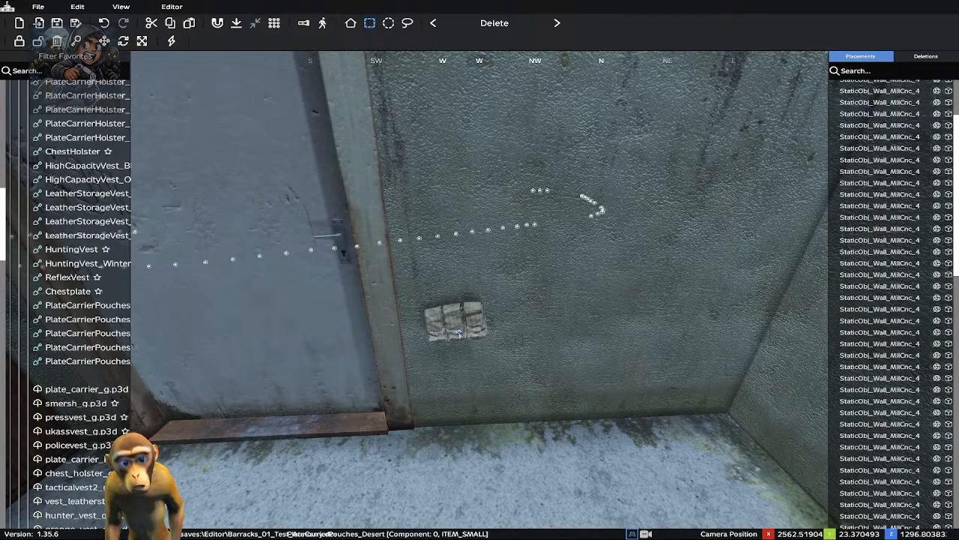
Duplicate the desert pouches and shift the copy down the wall towards the room corner
key(ctrl+c)
key(ctrl+v)
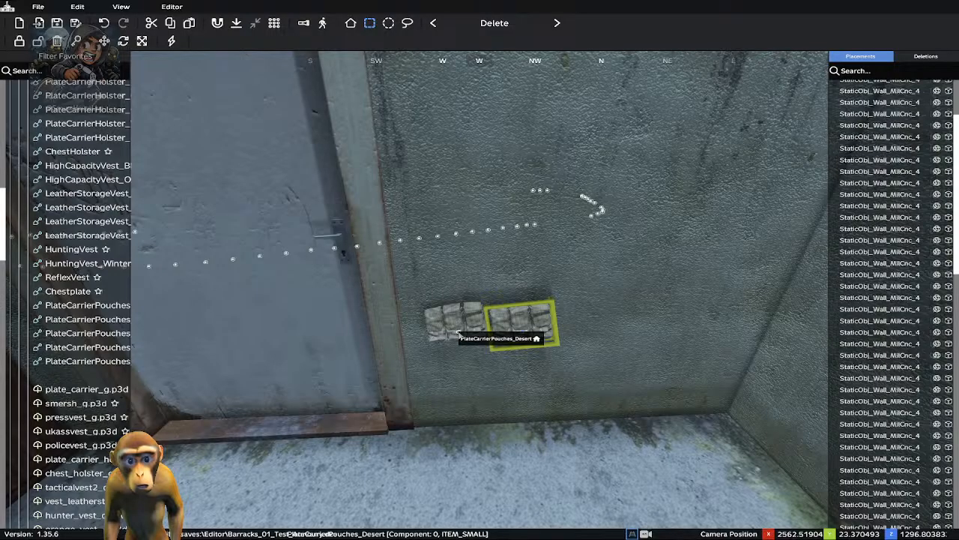
key(Right)
key(Down)
key(Down)
key(Down)
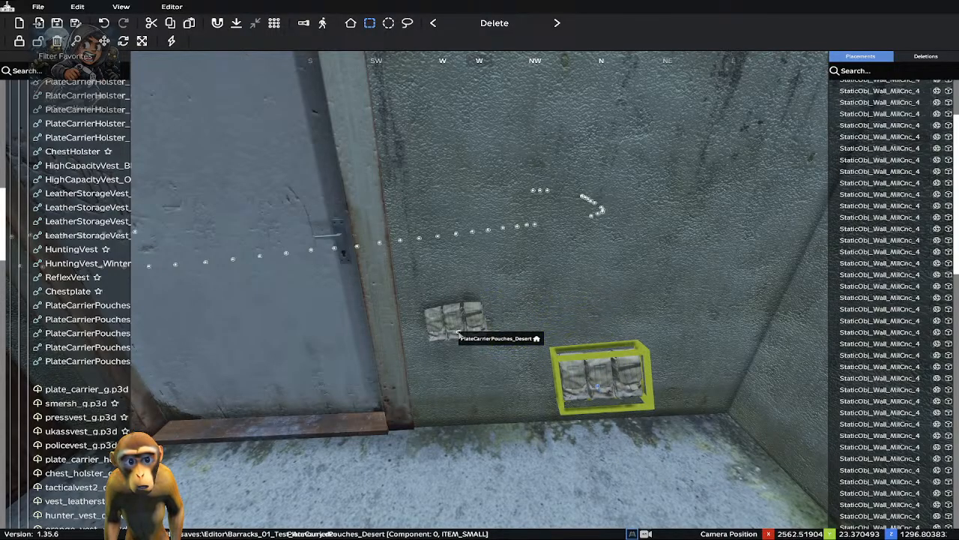
Align the copied pouches with the original beside the door frame and place them directly below it
key(Up)
key(Up)
key(Left)
key(Left)
key(Left)
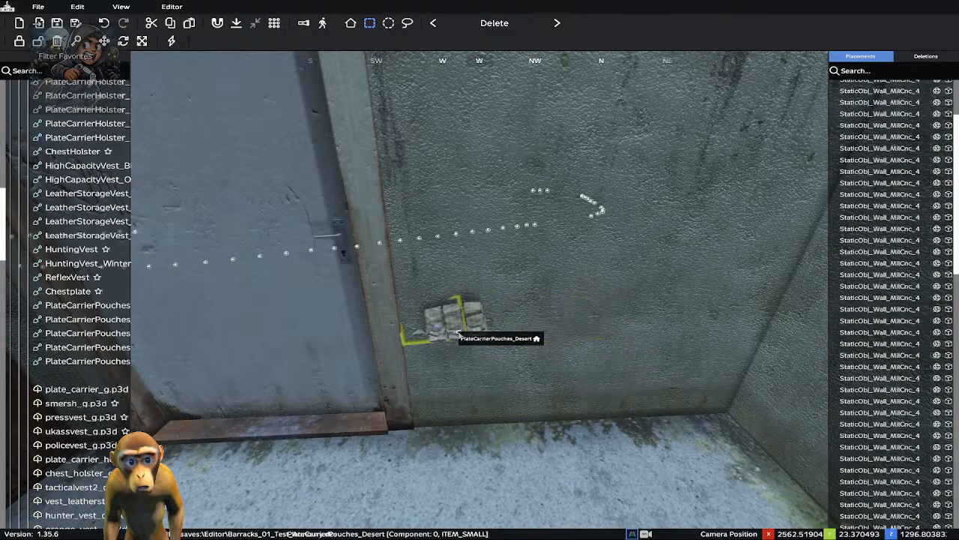
key(Right)
key(Right)
key(Left)
key(Down)
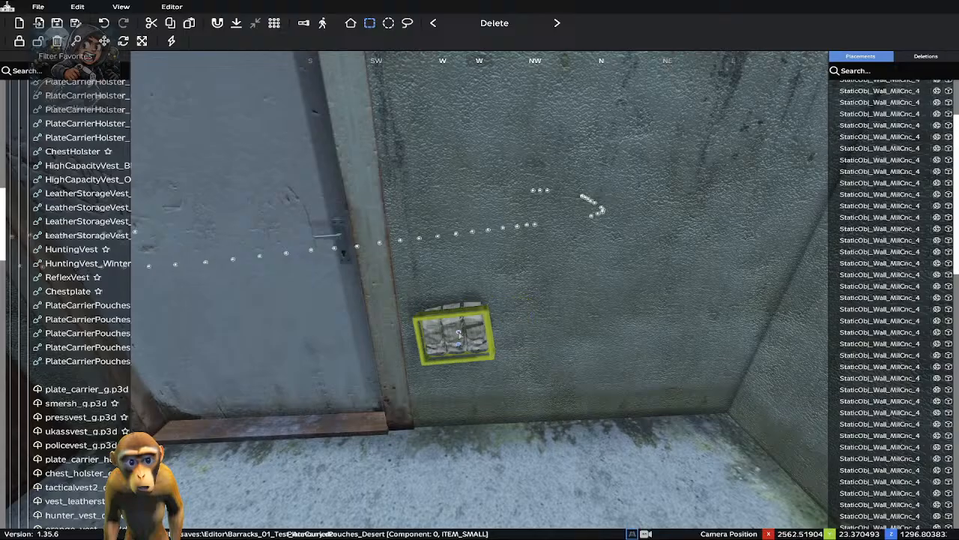
key(Up)
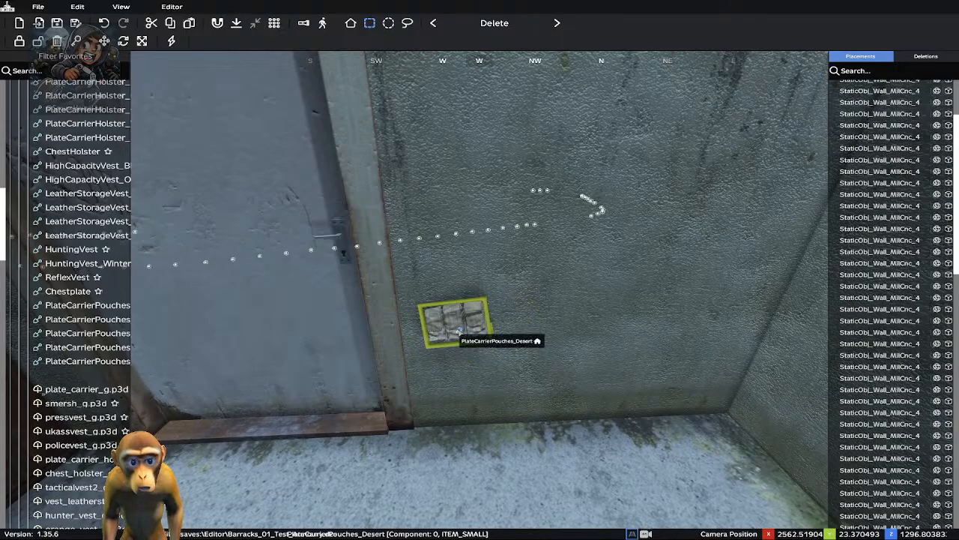
drag(460, 331, 464, 380)
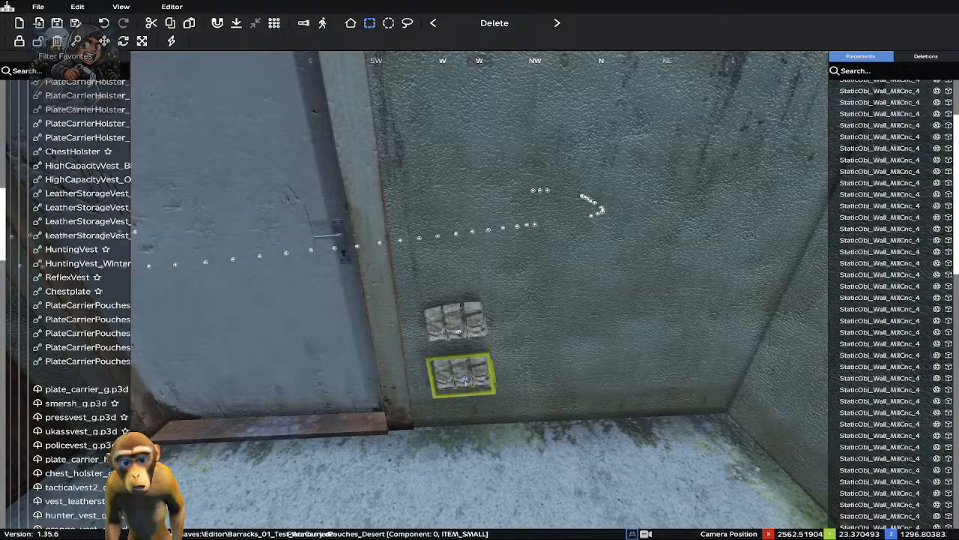
Add two more copies of the desert pouches above the existing pair in a column, and nudge the topmost one slightly
drag(459, 331, 454, 280)
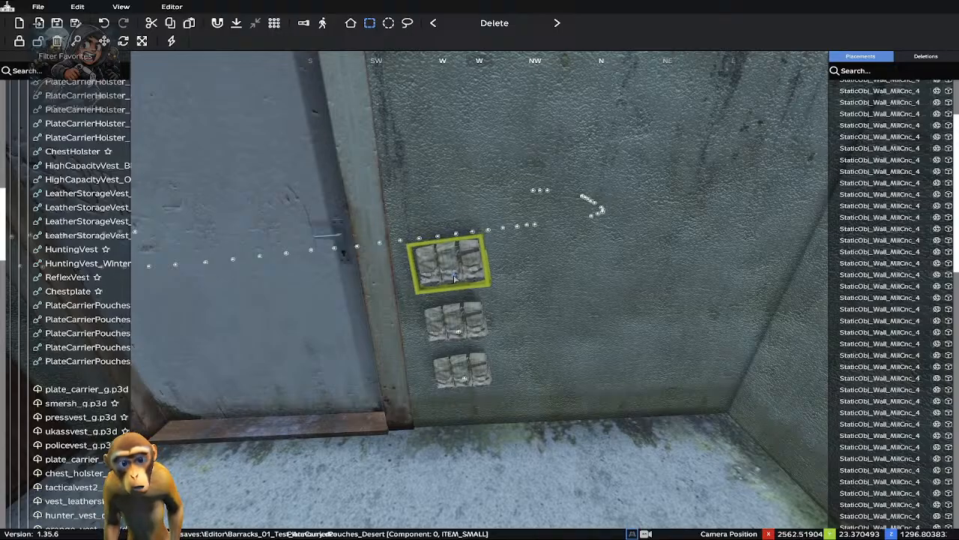
drag(453, 279, 447, 217)
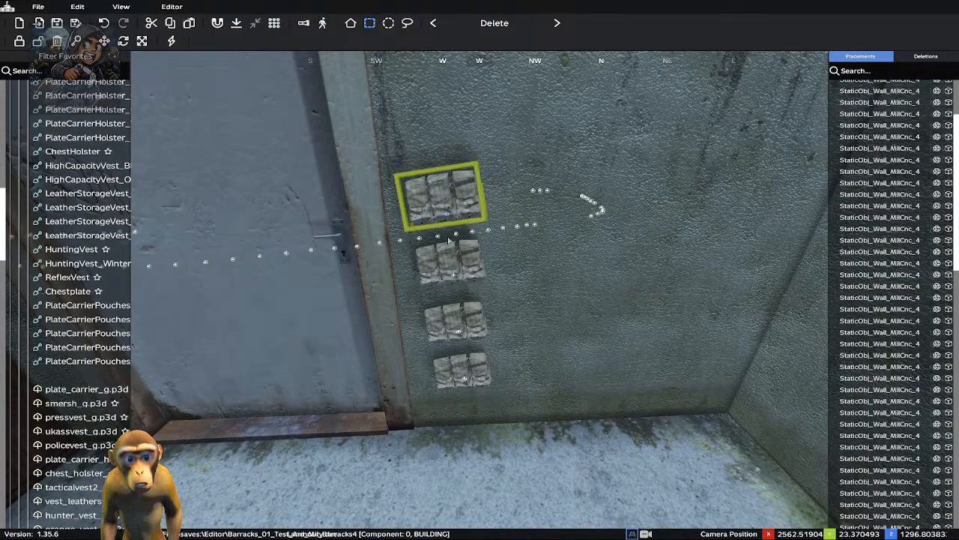
key(d)
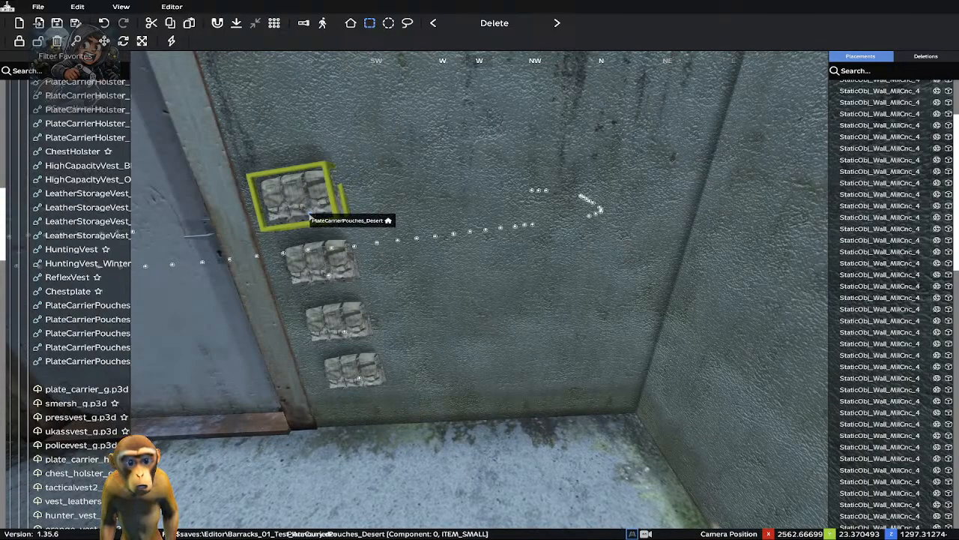
scroll(310, 217, down, 3)
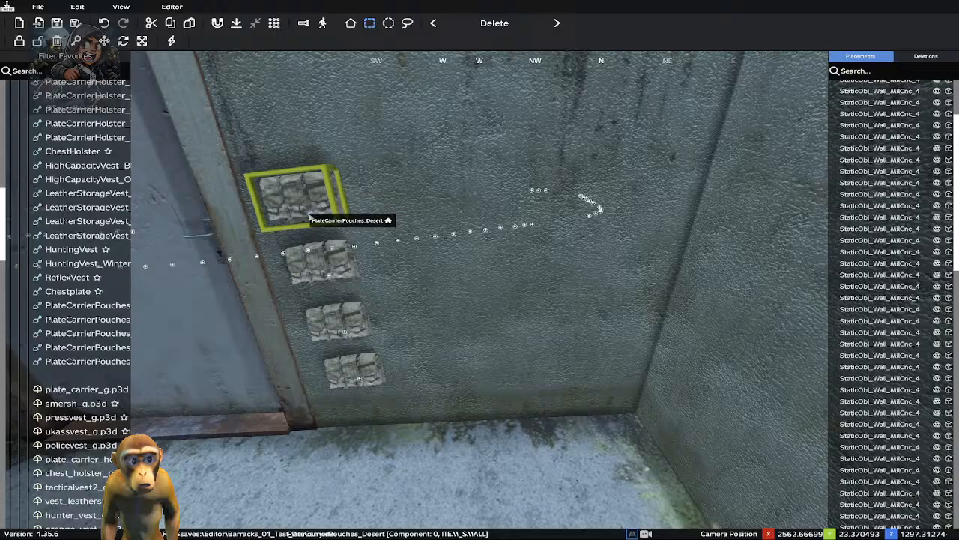
scroll(311, 217, down, 2)
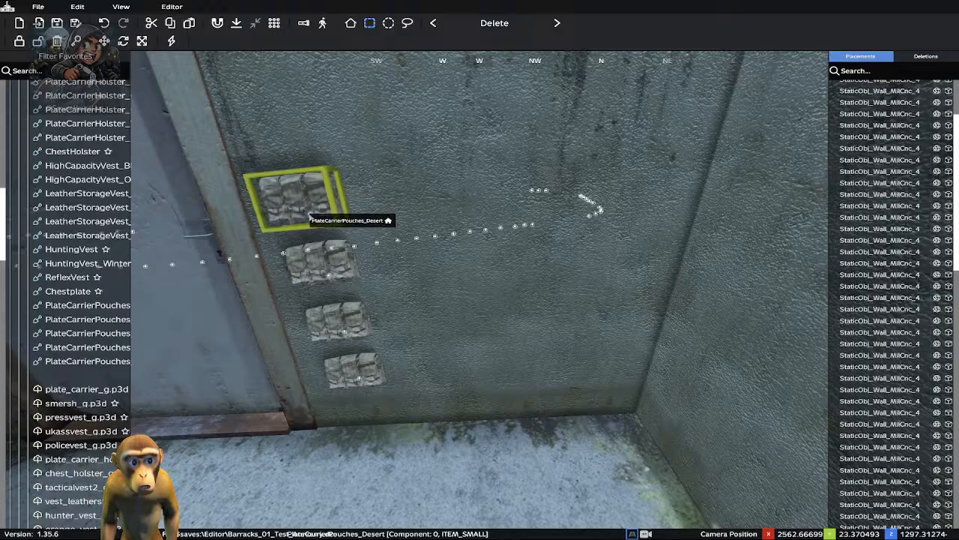
Examine the column of four desert pouches from the side, from across the room and close up to check alignment and spacing
key(d)
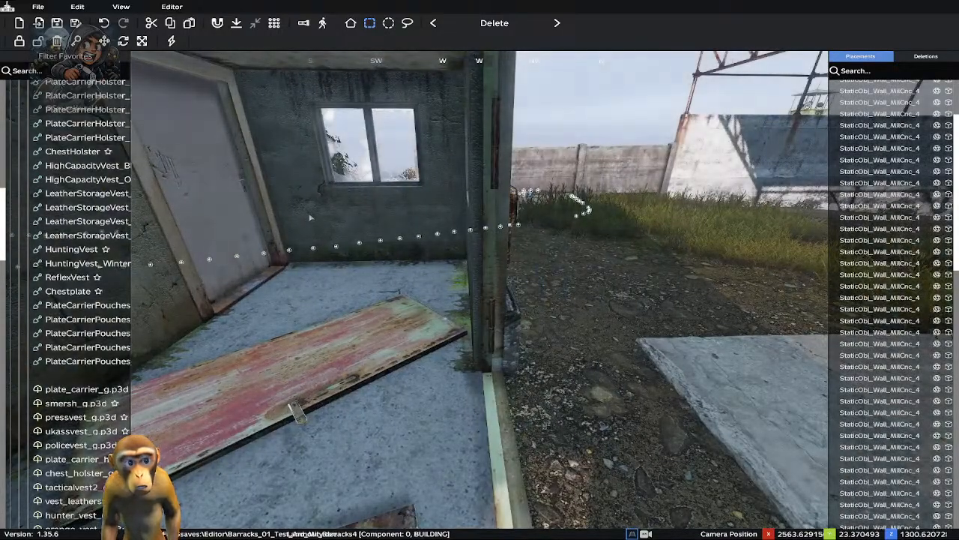
right_drag(461, 178, 210, 177)
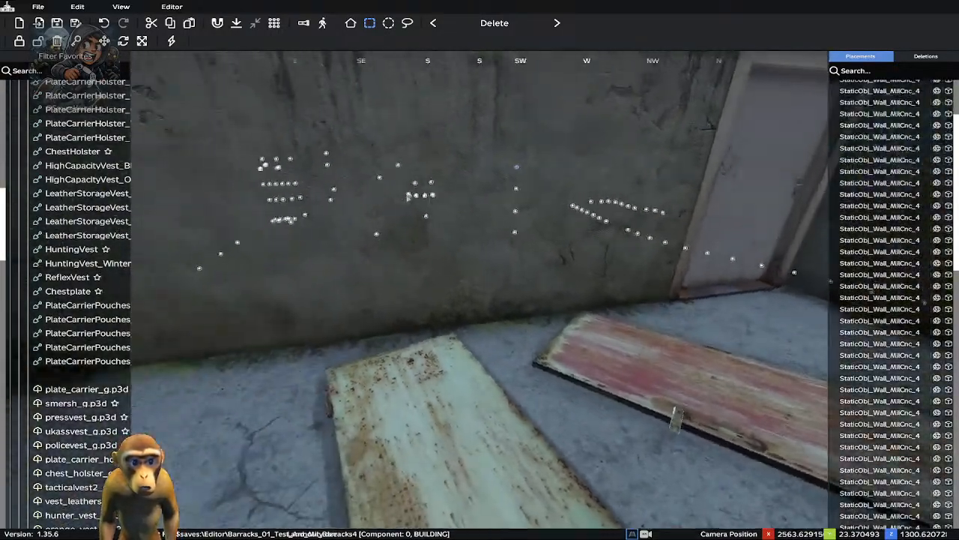
key(w)
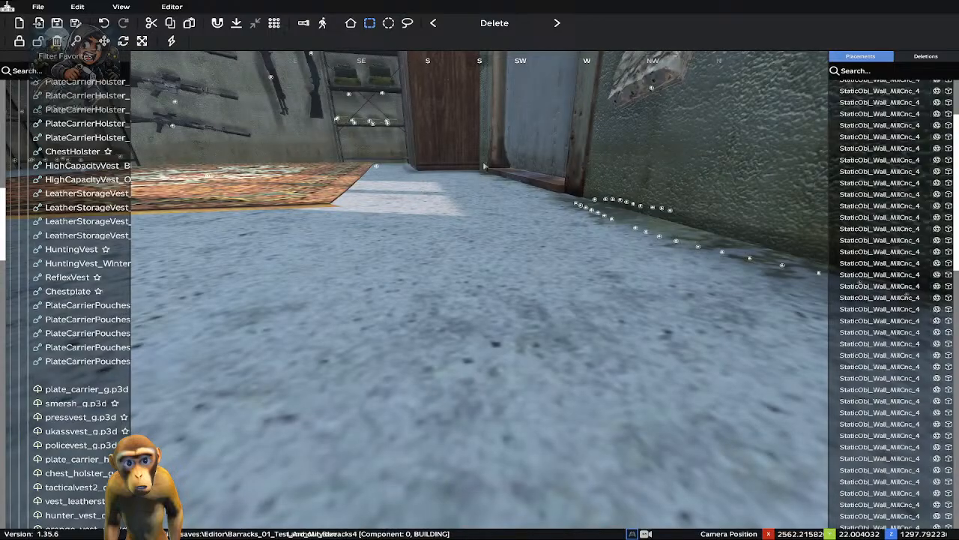
right_drag(667, 135, 600, 225)
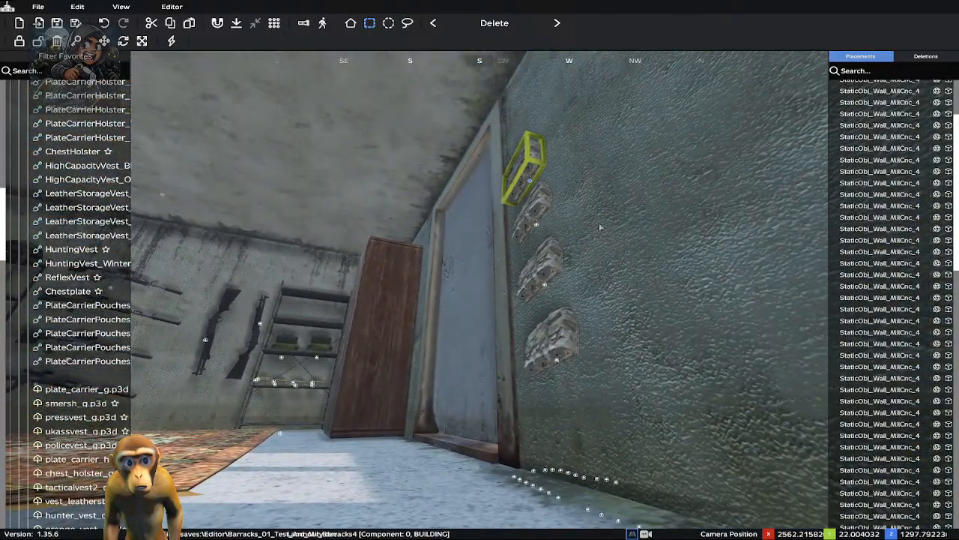
key(a)
right_drag(419, 248, 566, 262)
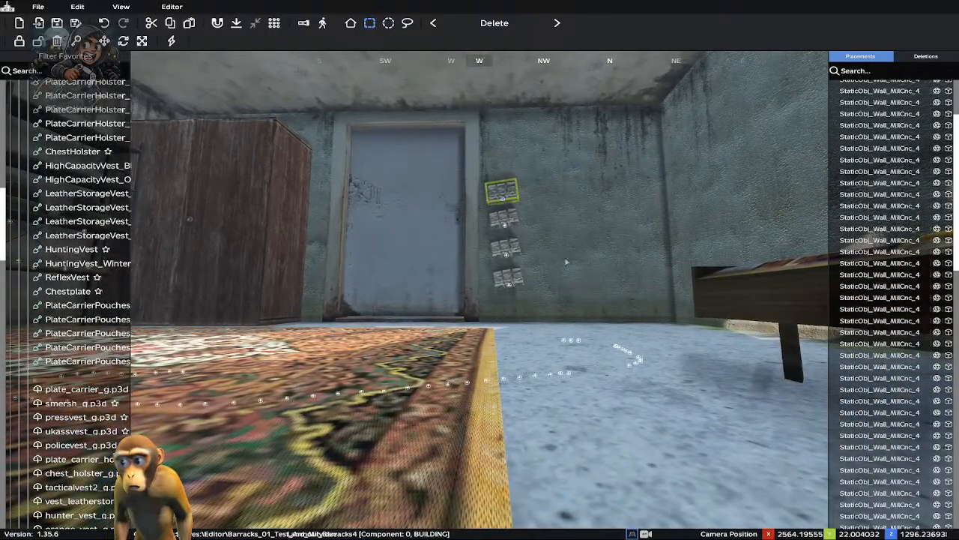
key(q)
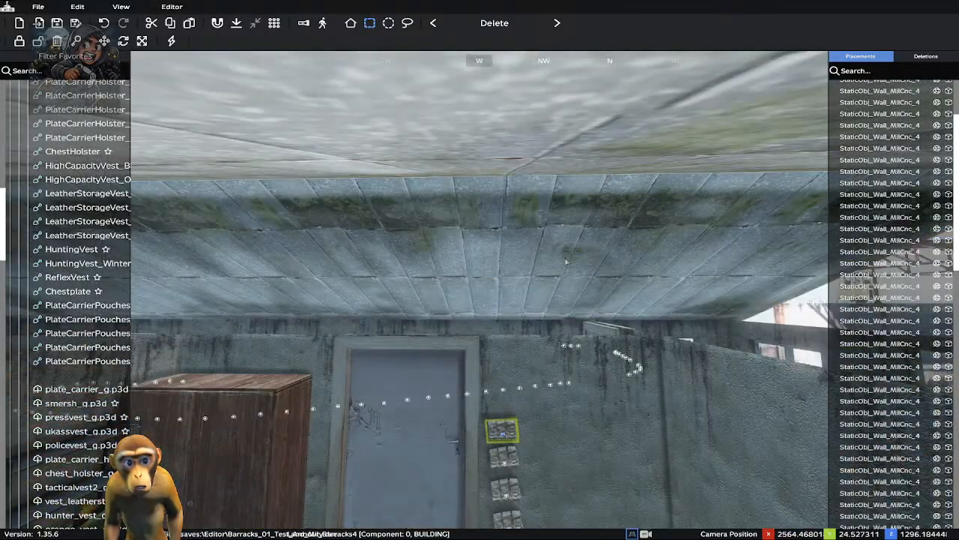
right_drag(567, 276, 595, 351)
key(w)
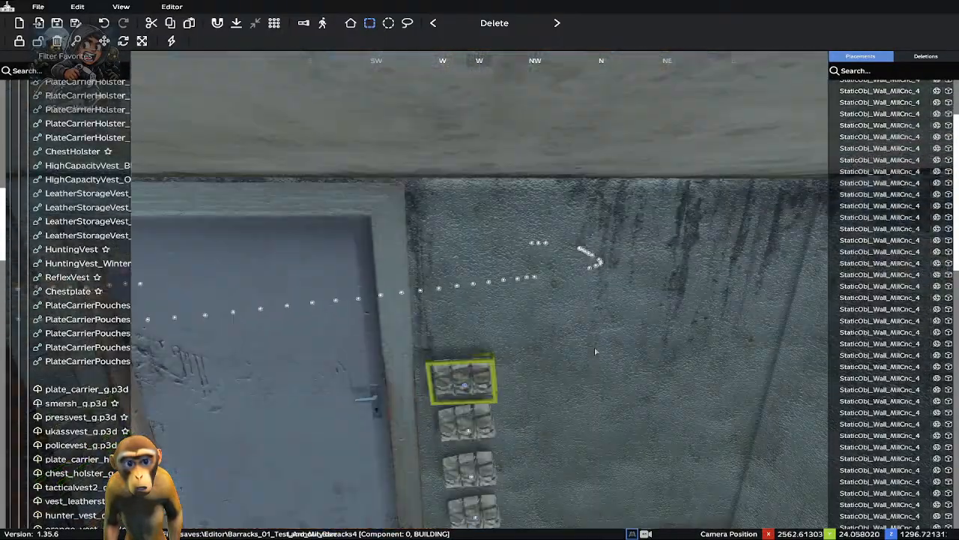
key(s)
right_drag(595, 366, 531, 433)
right_drag(536, 369, 531, 356)
click(532, 356)
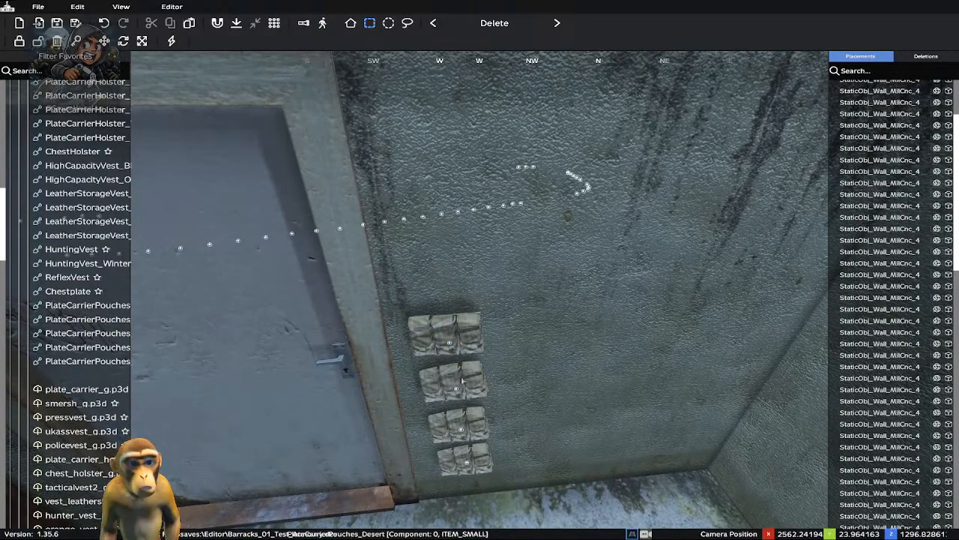
Copy the topmost desert pouches and place the copy above them as the fifth item in the column beside the door
click(451, 344)
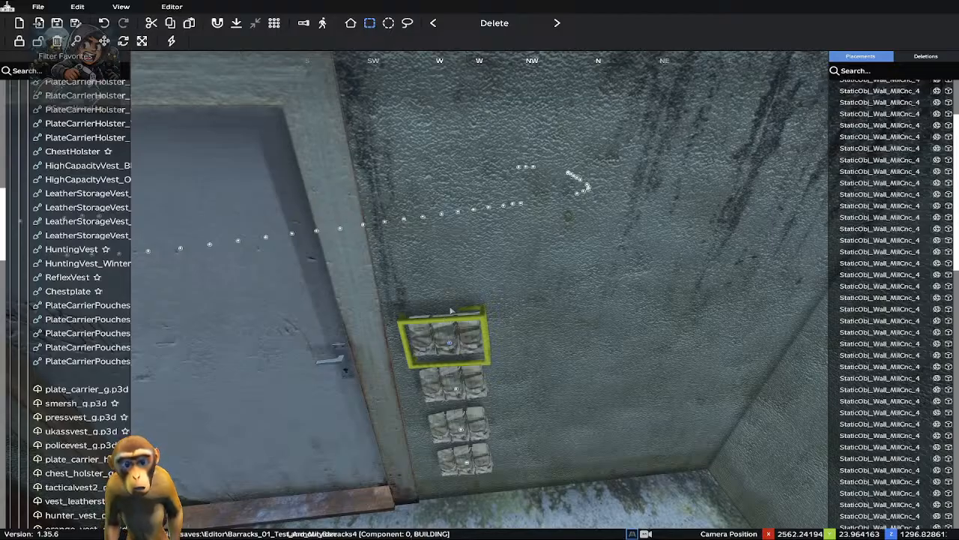
drag(450, 344, 444, 282)
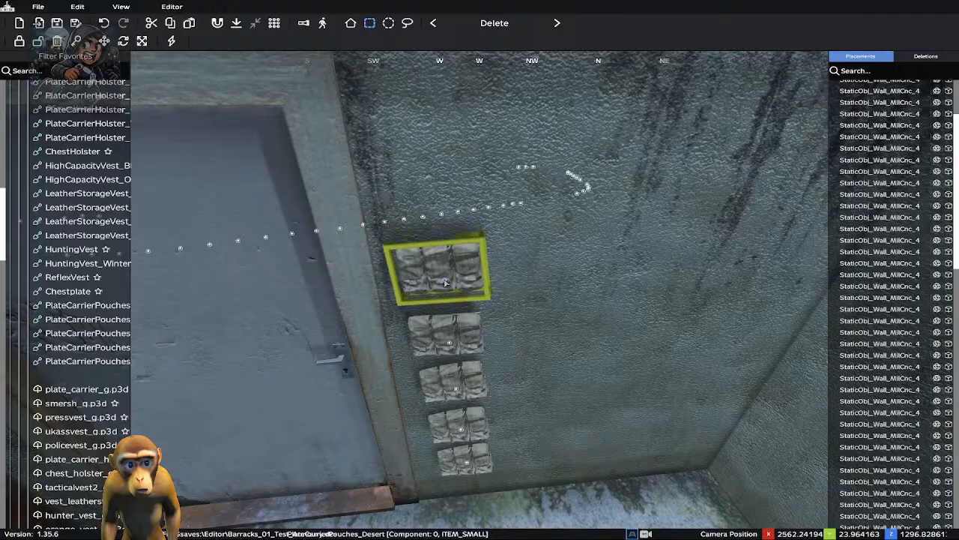
click(524, 343)
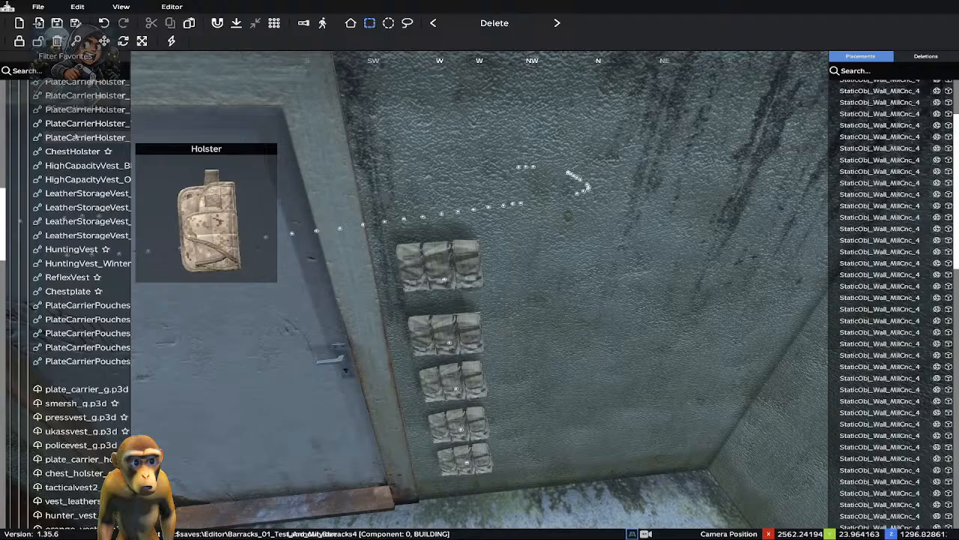
Place a PlateCarrierHolster_Desert on the wall beside the lowest desert pouches in the column by the door
drag(77, 137, 526, 347)
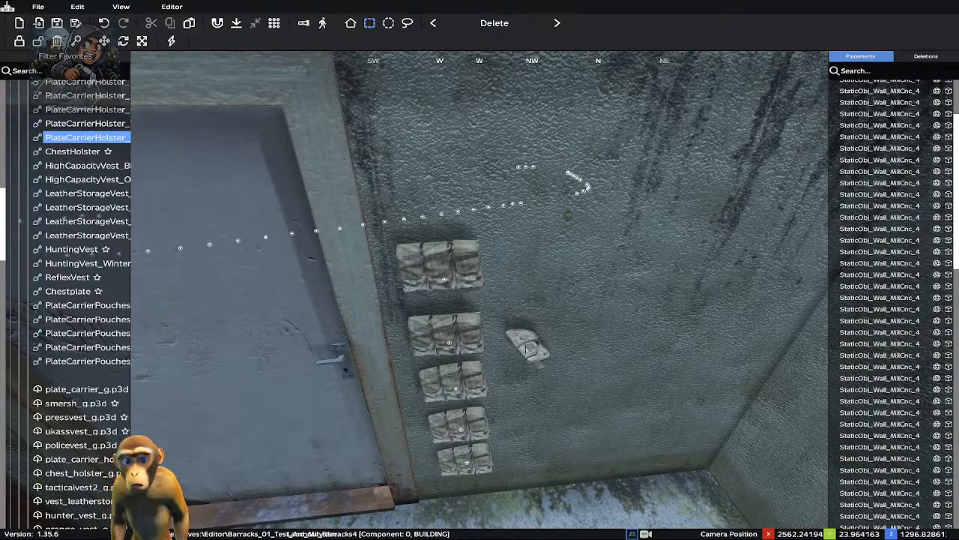
drag(527, 350, 525, 448)
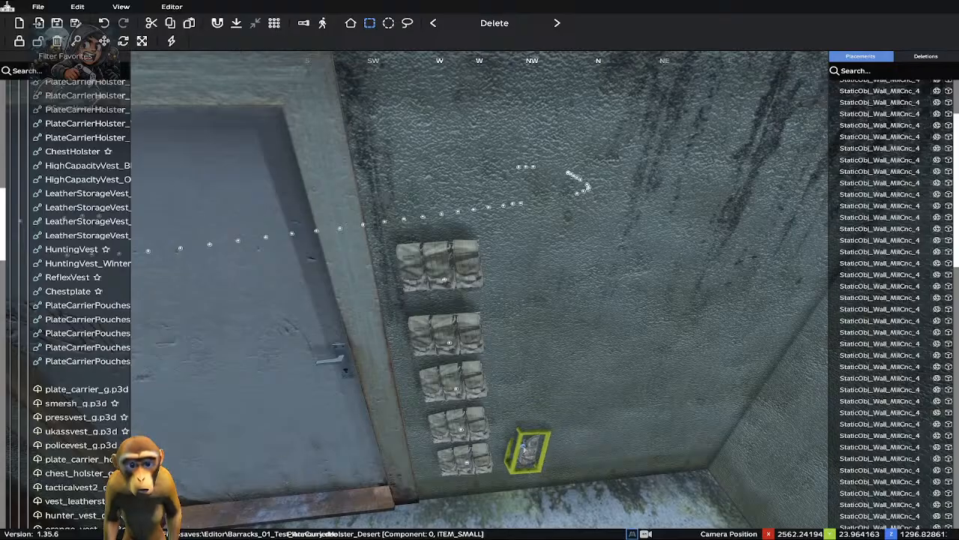
right_drag(606, 396, 605, 386)
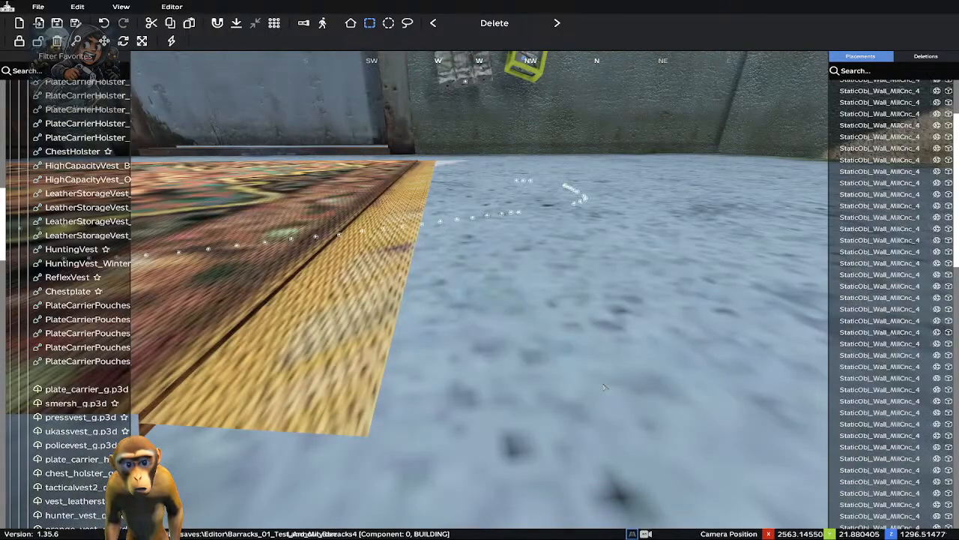
key(t)
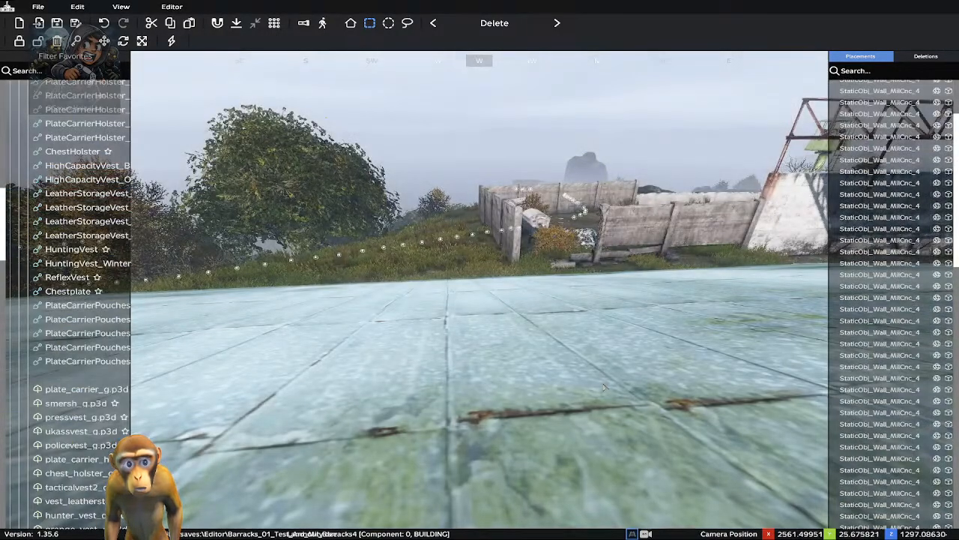
key(z)
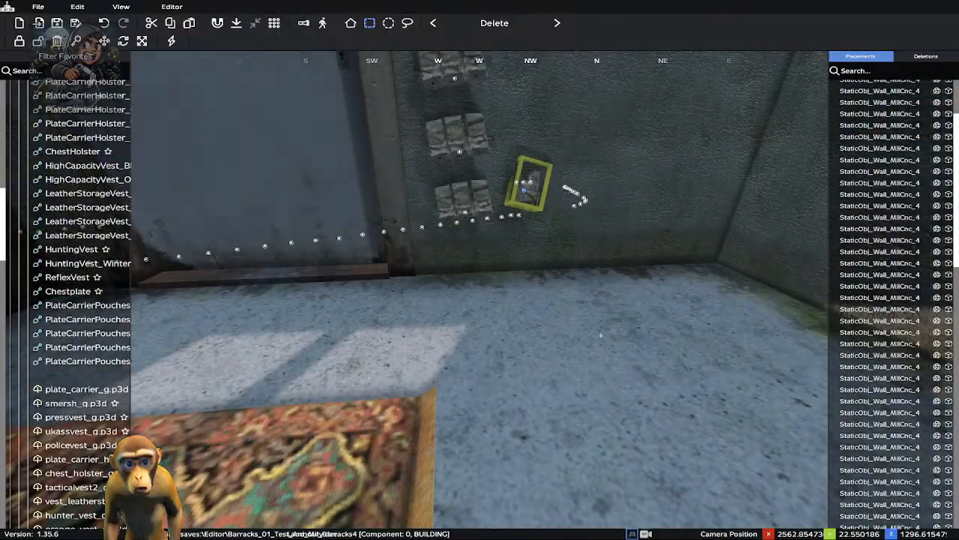
drag(526, 191, 532, 206)
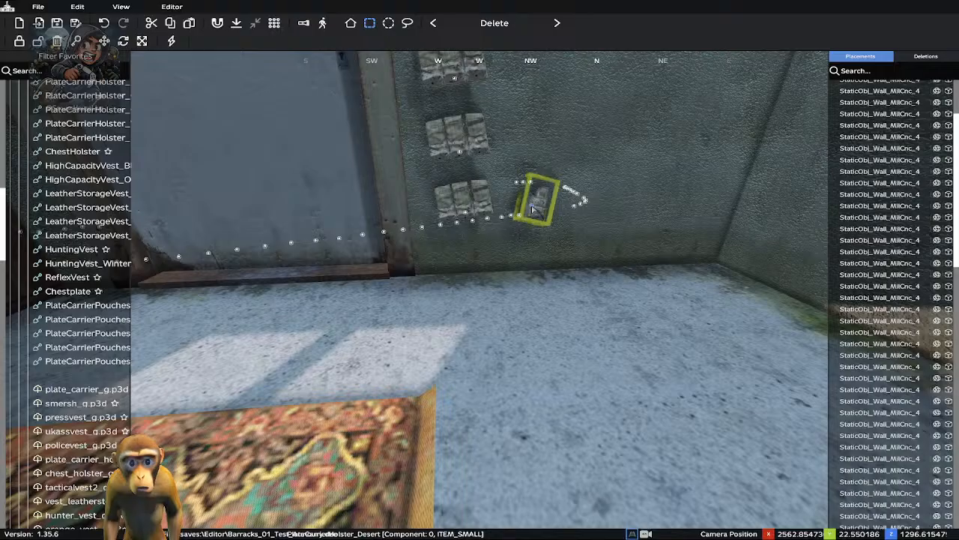
Rotate the desert holster in increments until it stands upright and lies against the wall
scroll(532, 209, down, 2)
scroll(532, 208, down, 3)
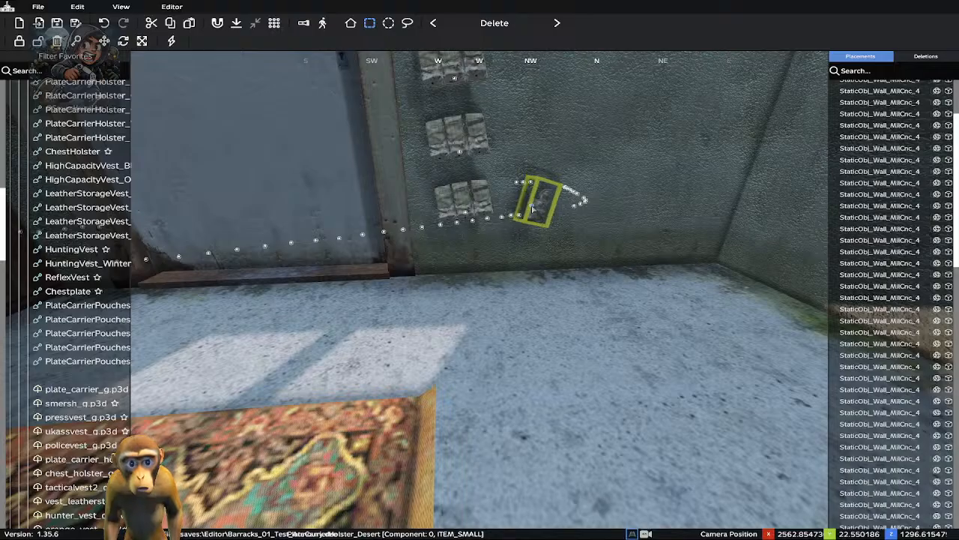
scroll(532, 209, down, 3)
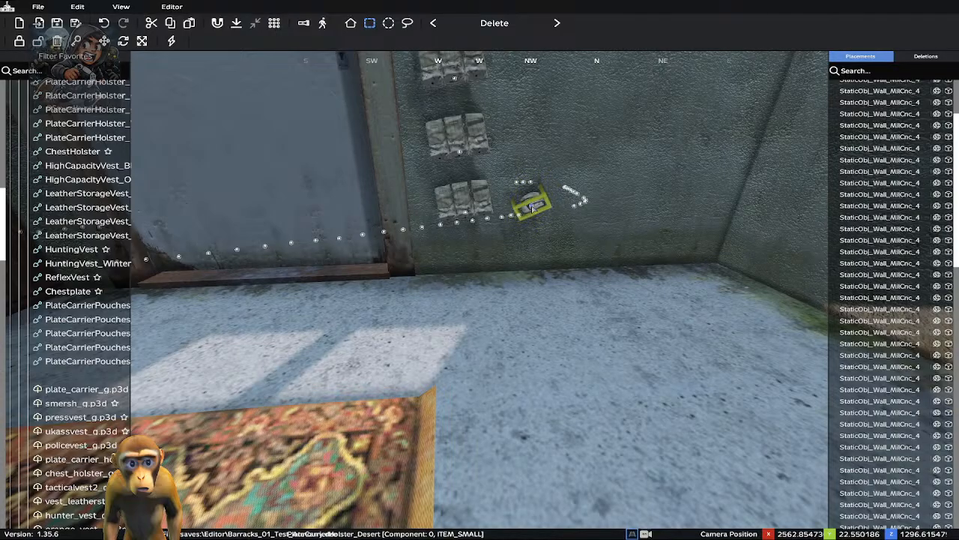
scroll(532, 208, down, 3)
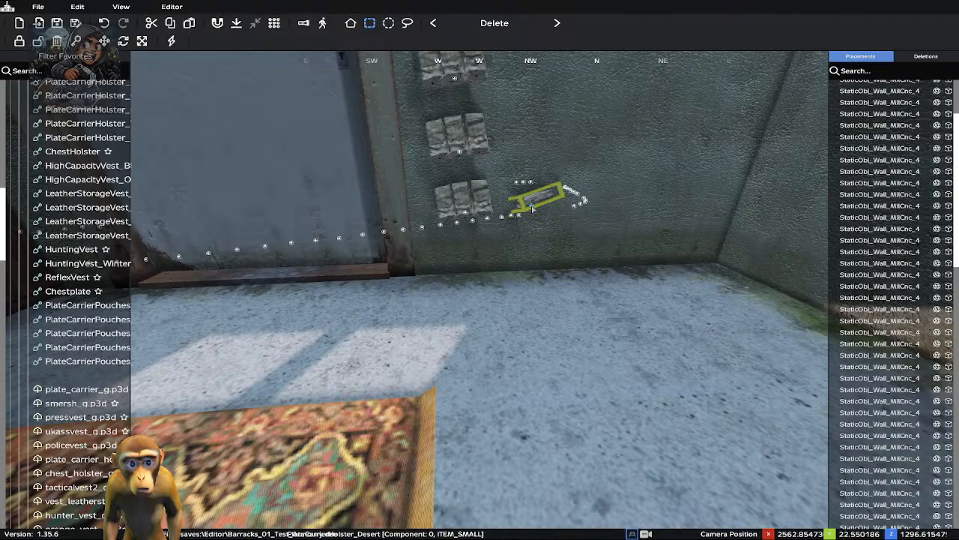
scroll(533, 208, down, 3)
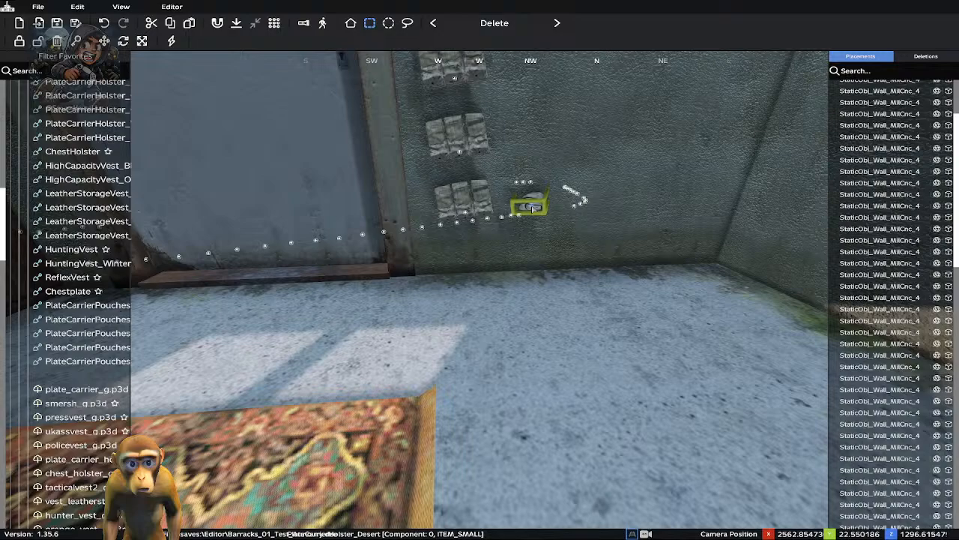
scroll(532, 208, down, 3)
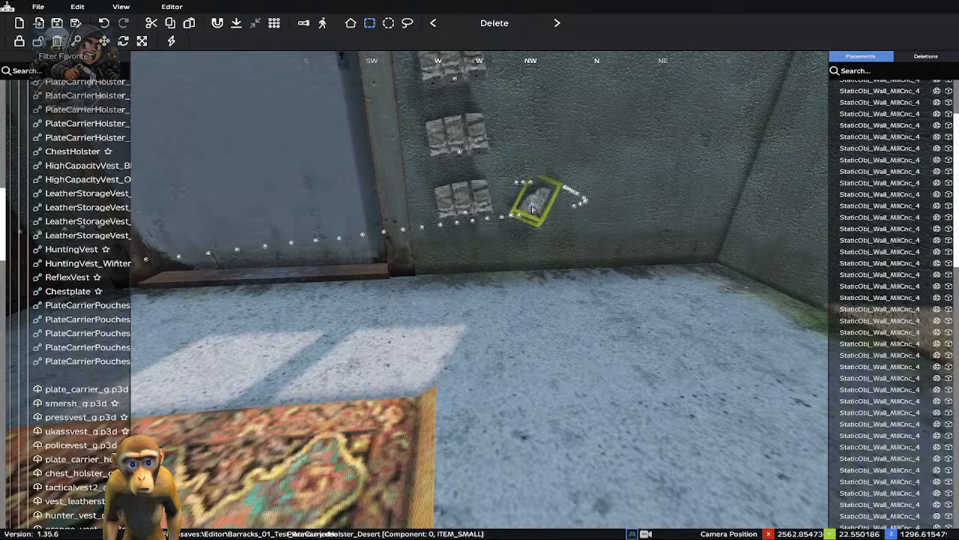
scroll(532, 209, down, 3)
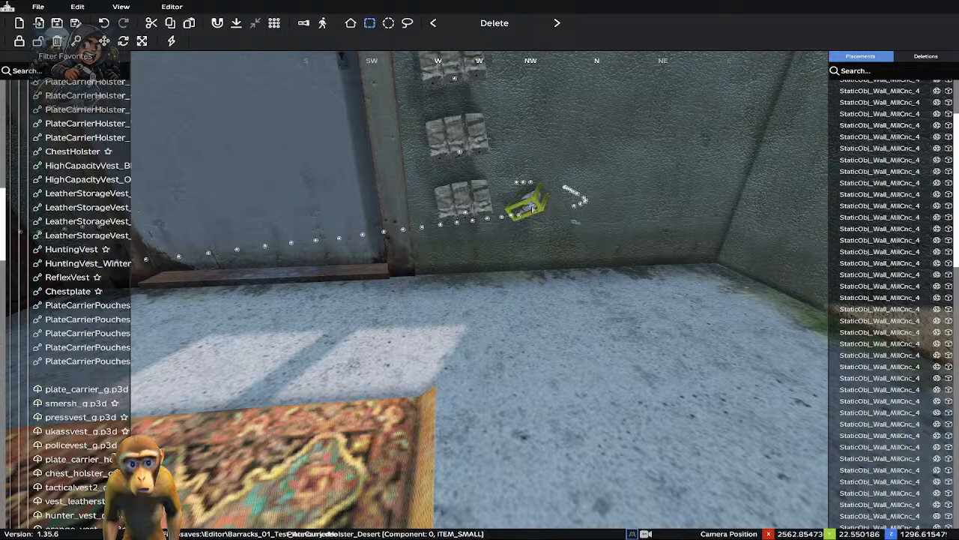
scroll(532, 208, down, 1)
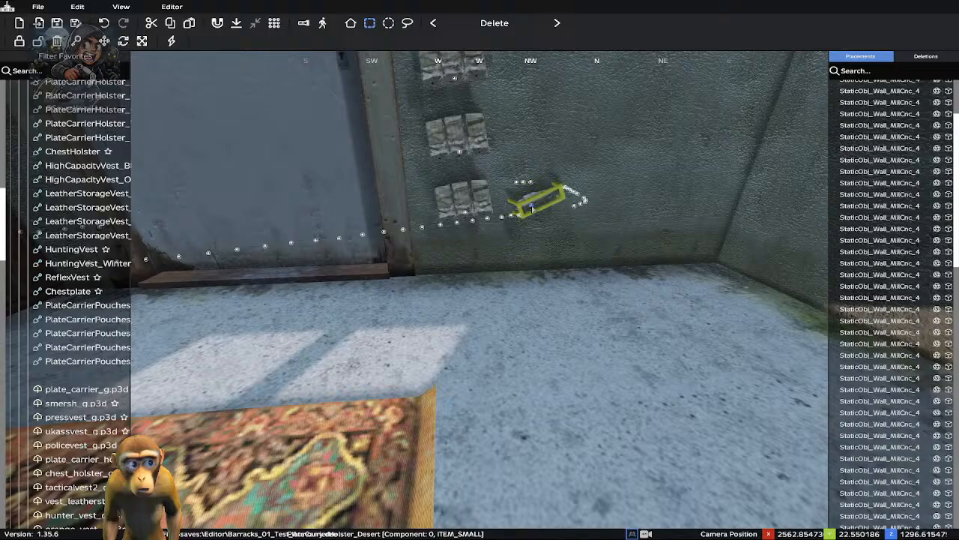
scroll(533, 208, down, 4)
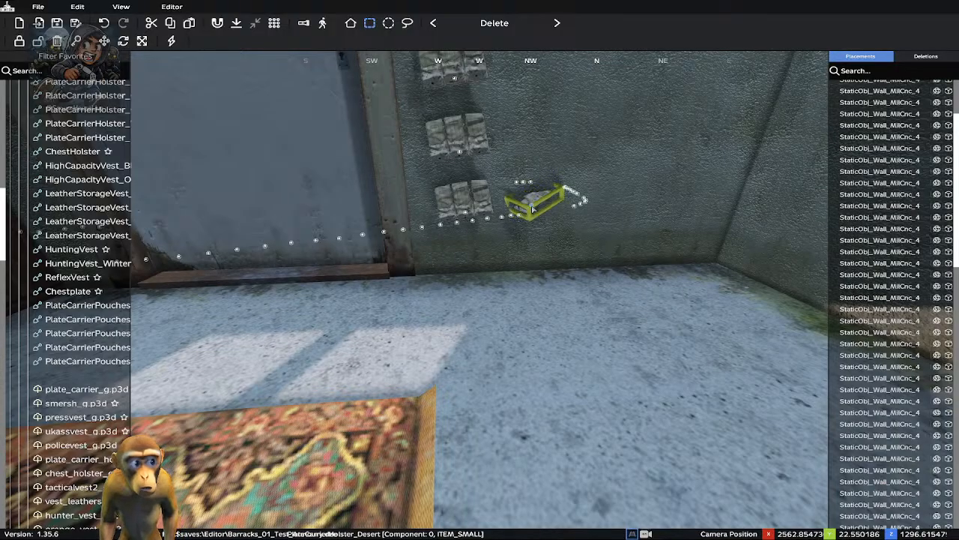
scroll(533, 209, down, 3)
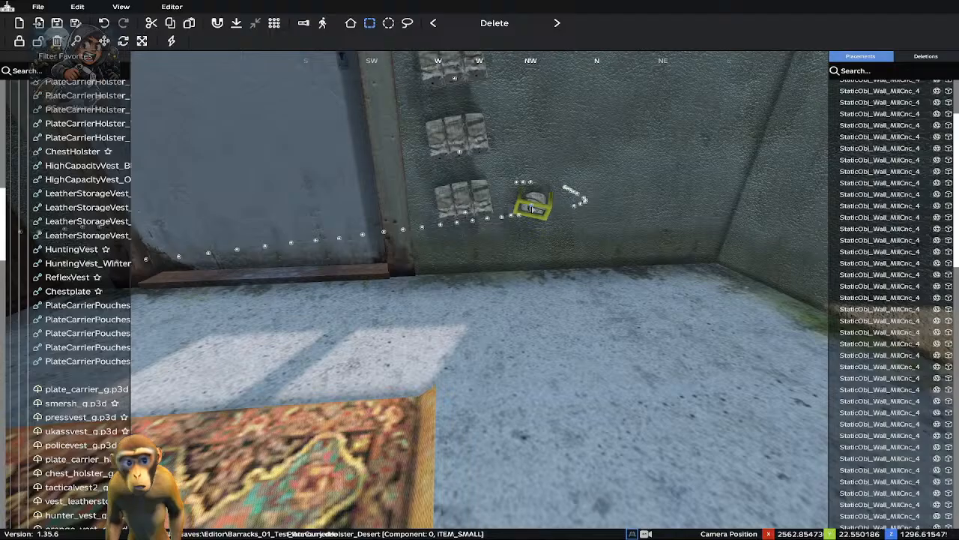
scroll(532, 209, down, 3)
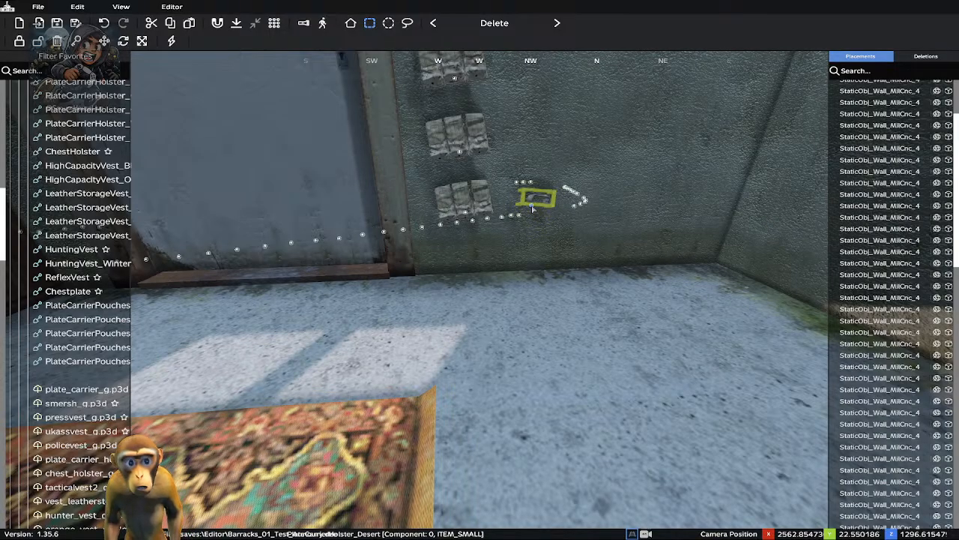
scroll(532, 209, down, 3)
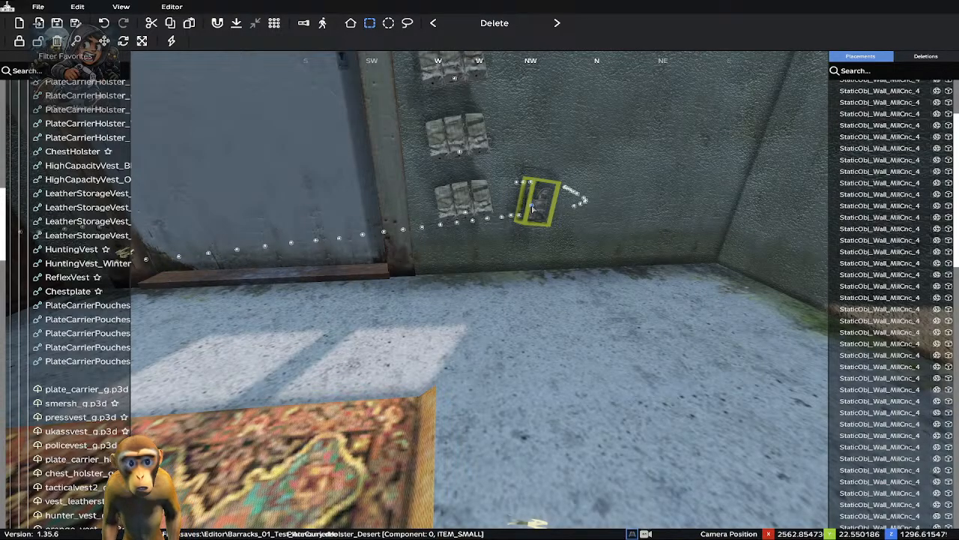
scroll(532, 209, down, 2)
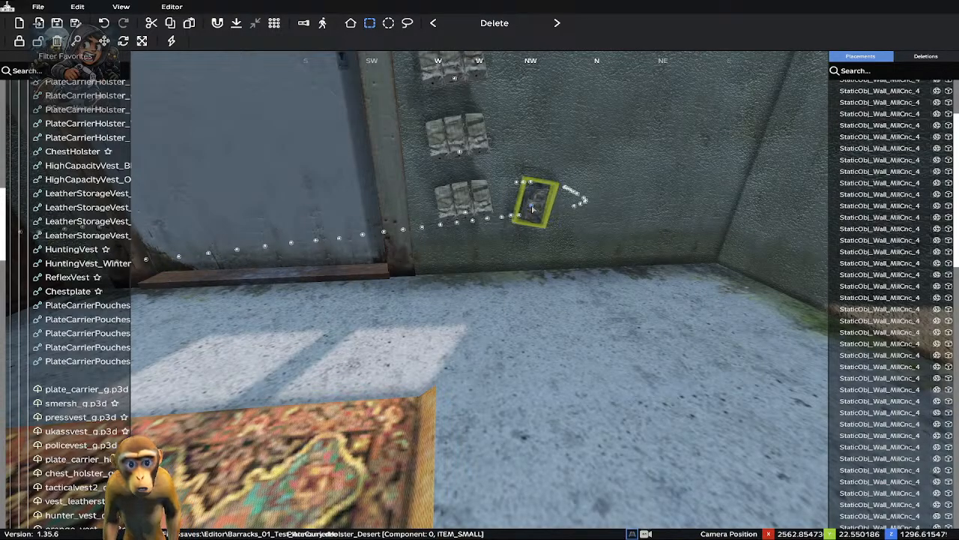
Fine-tune the desert holster's position on the wall and line it up beside the lowest pouches
mouse_move(532, 209)
mouse_down()
mouse_move(582, 250)
mouse_move(518, 188)
mouse_move(554, 199)
mouse_move(537, 206)
mouse_up()
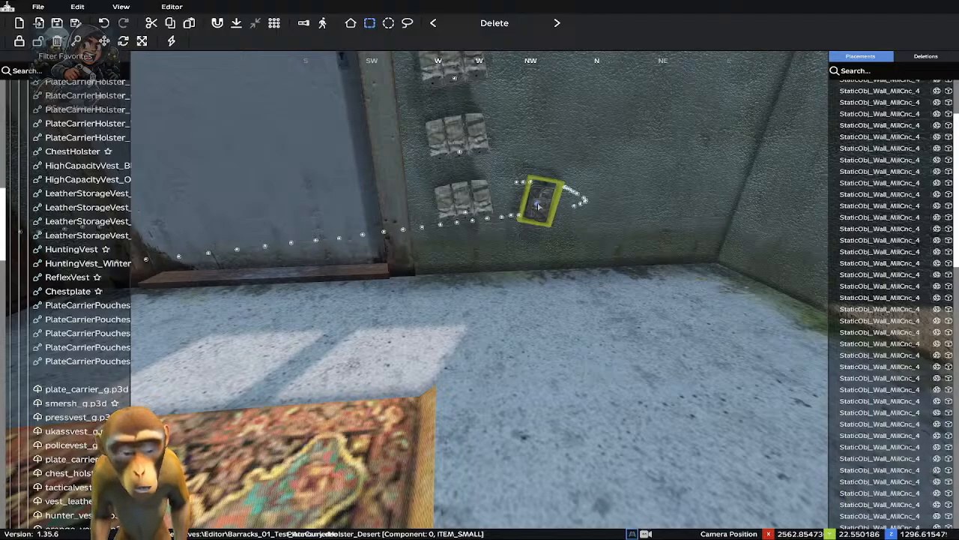
key(1)
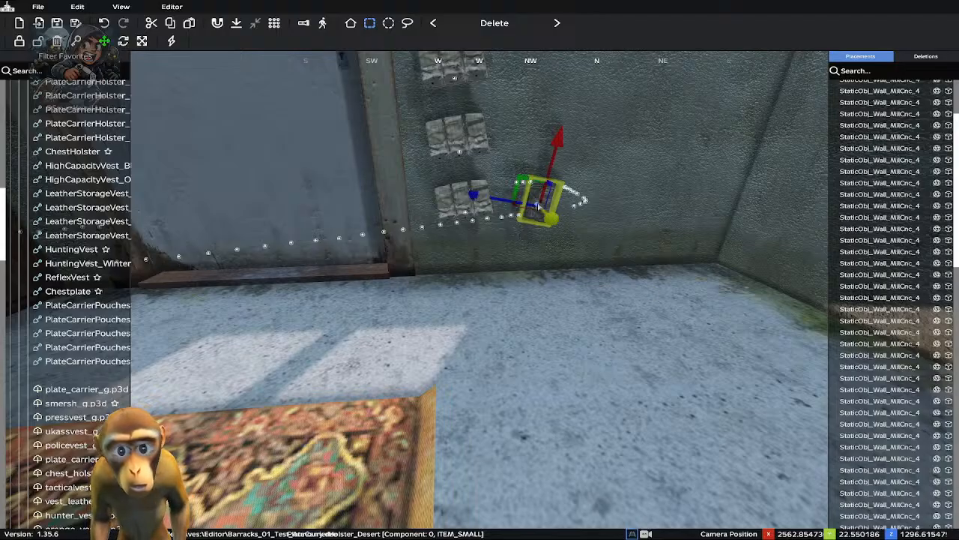
drag(475, 197, 493, 209)
drag(568, 220, 599, 209)
key(2)
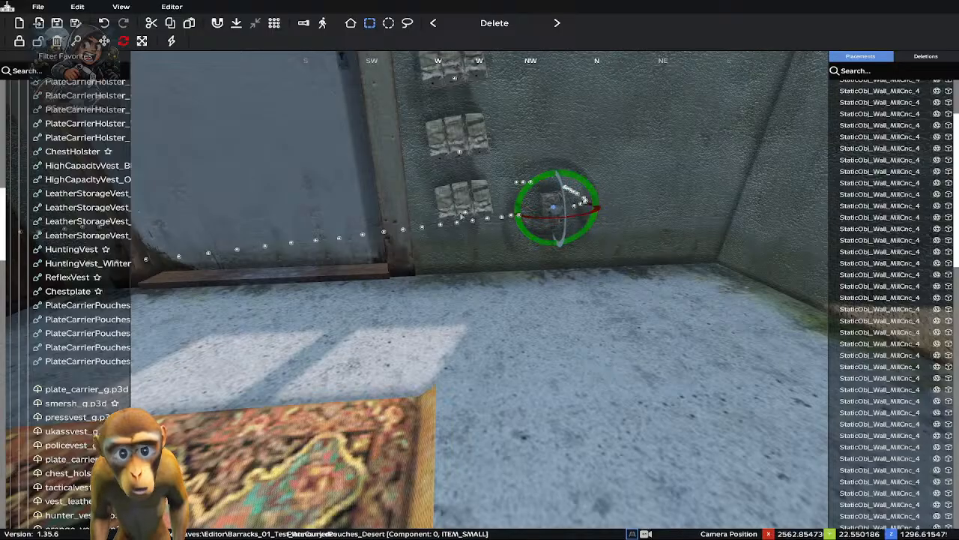
key(2)
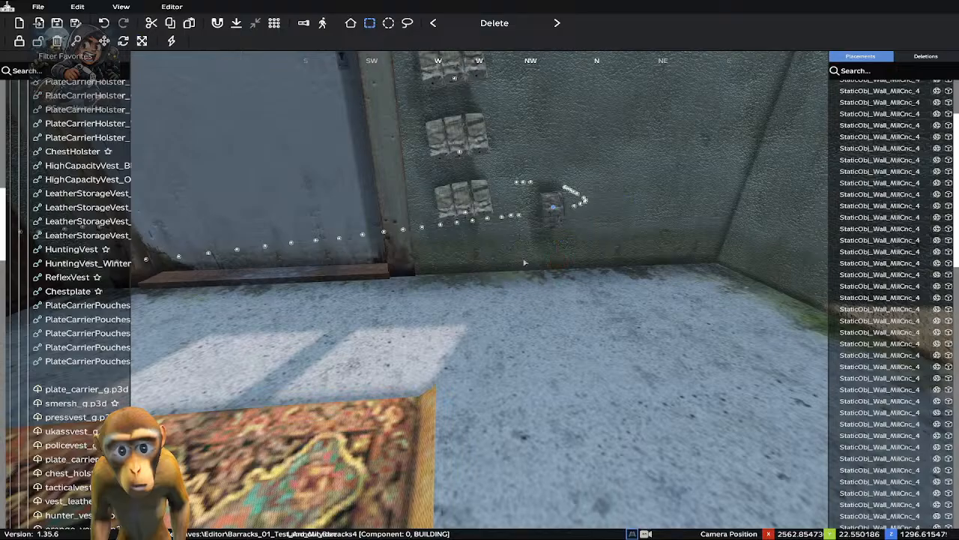
drag(557, 211, 540, 201)
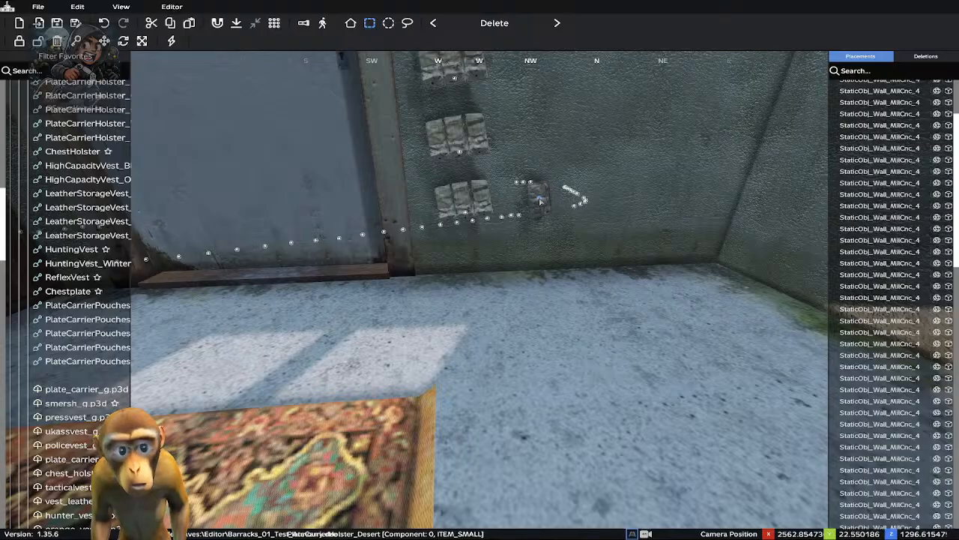
Copy the desert holster and place the copy directly above it, level with the second-lowest pouches
click(540, 201)
drag(539, 201, 536, 137)
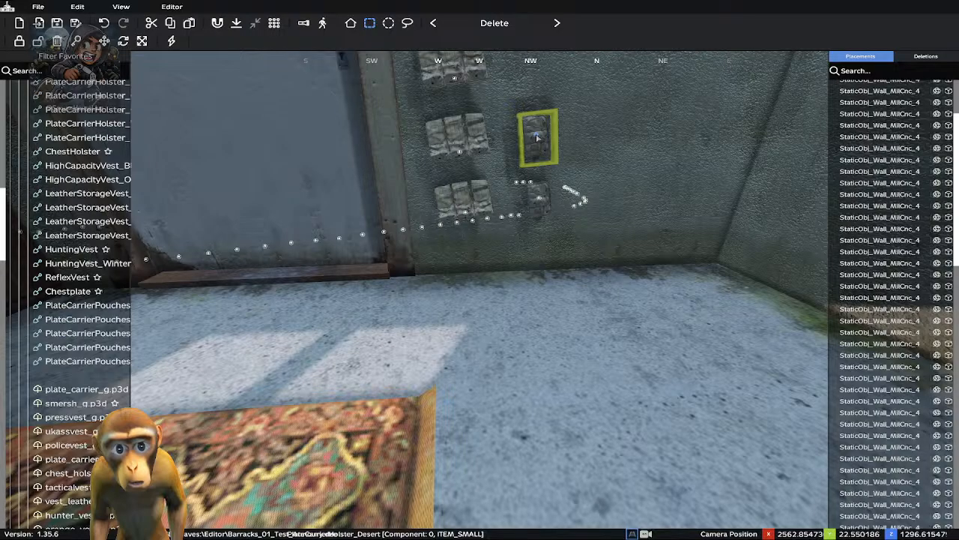
click(537, 137)
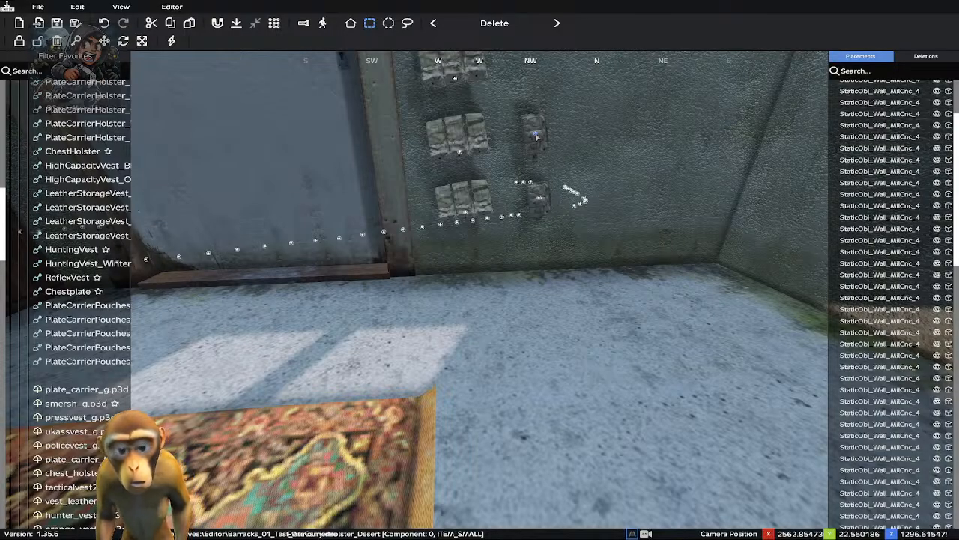
key(q)
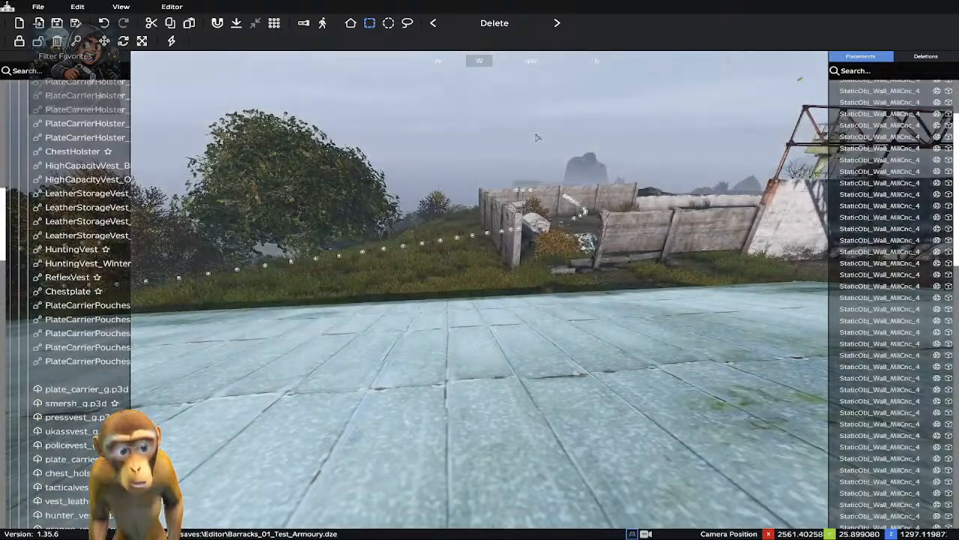
key(z)
key(z)
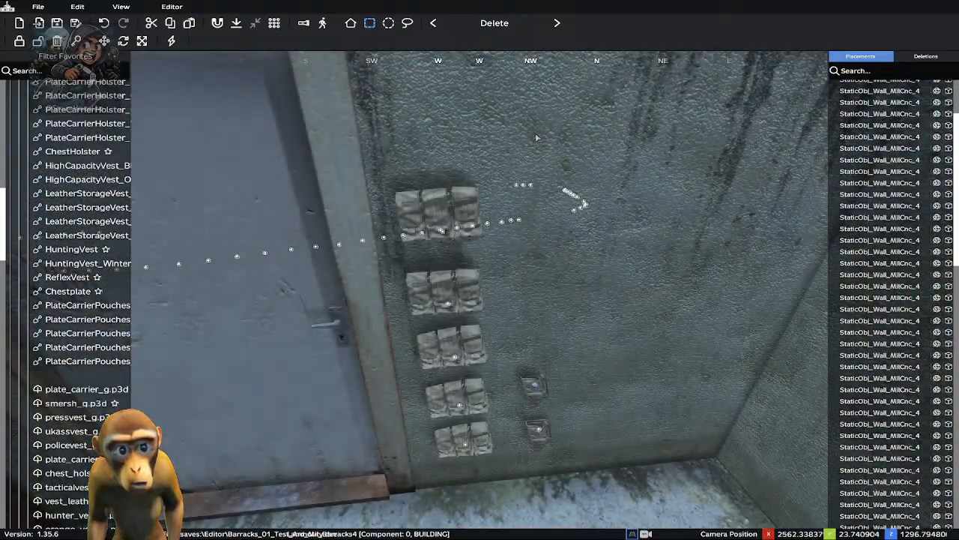
click(535, 388)
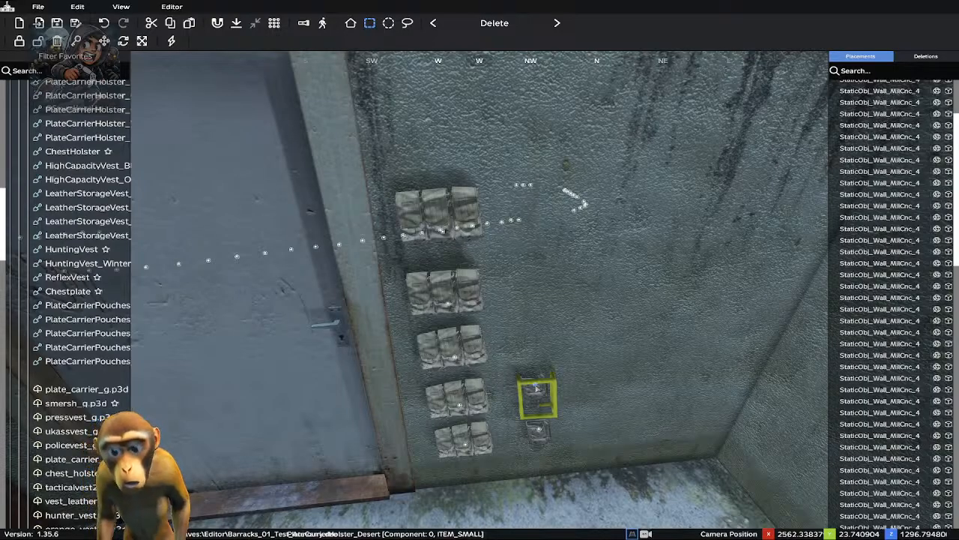
key(Delete)
key(ctrl+z)
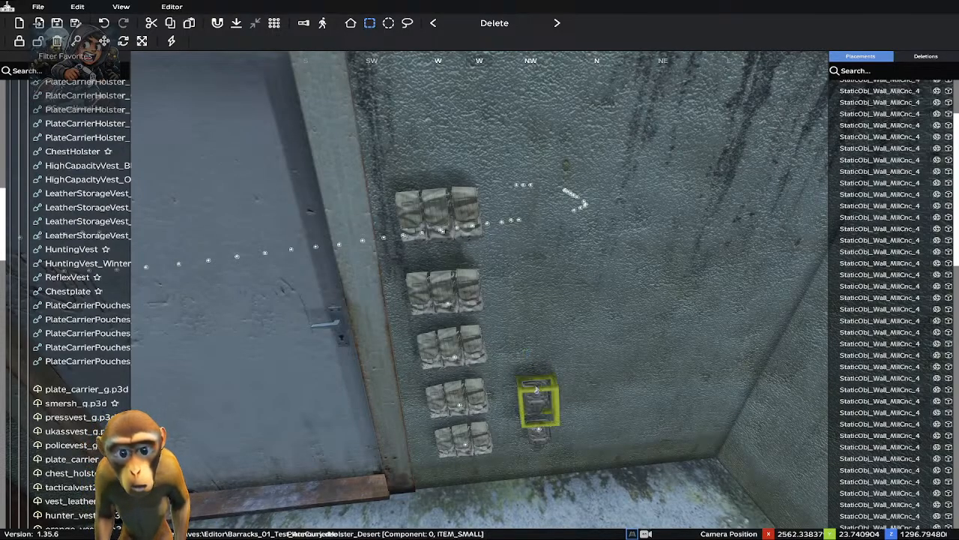
key(Delete)
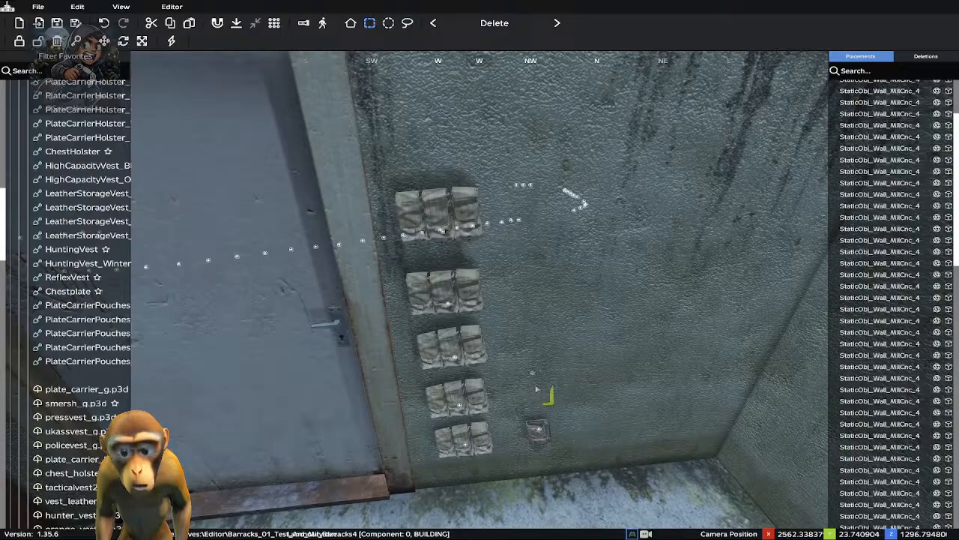
key(ctrl+z)
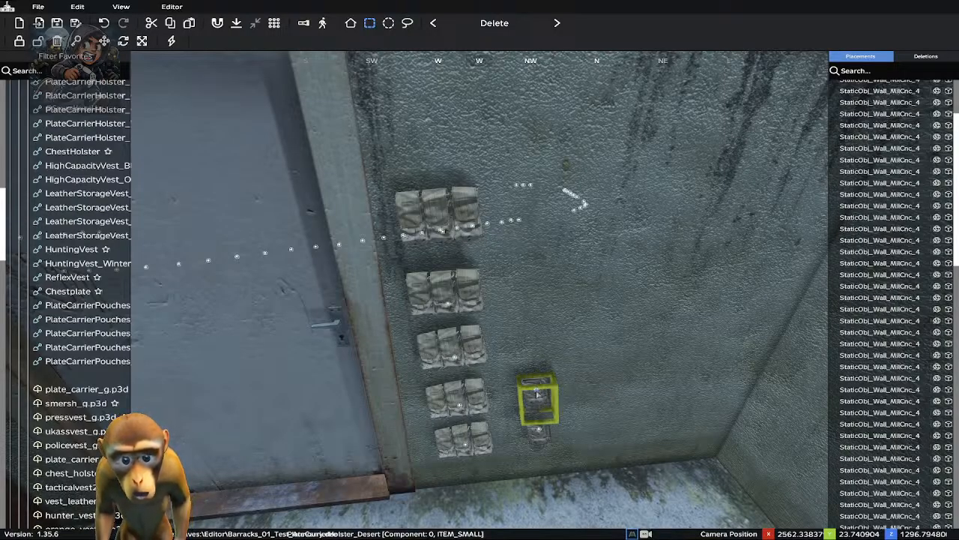
Add three more desert holster copies above the existing pair, one beside each of the three upper pouches
drag(535, 394, 531, 341)
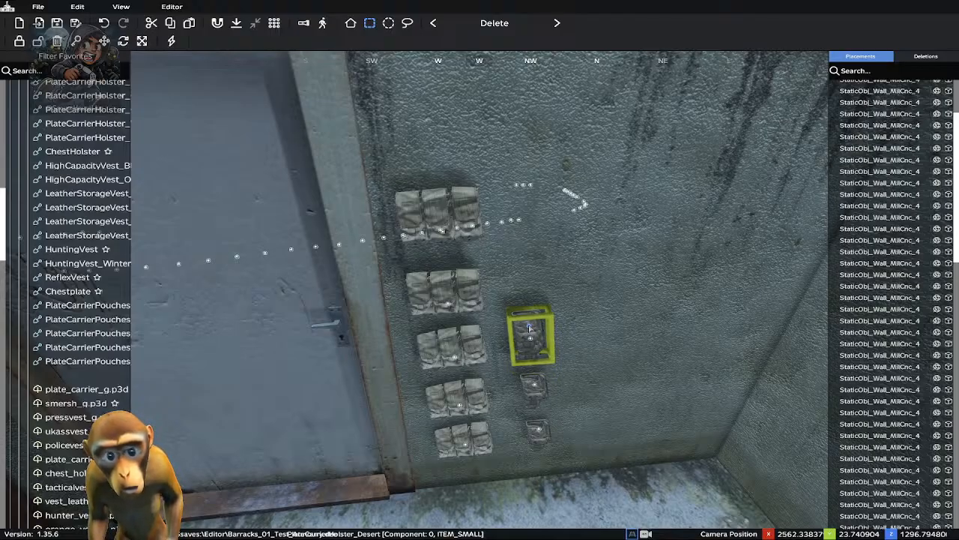
drag(530, 341, 517, 211)
click(579, 273)
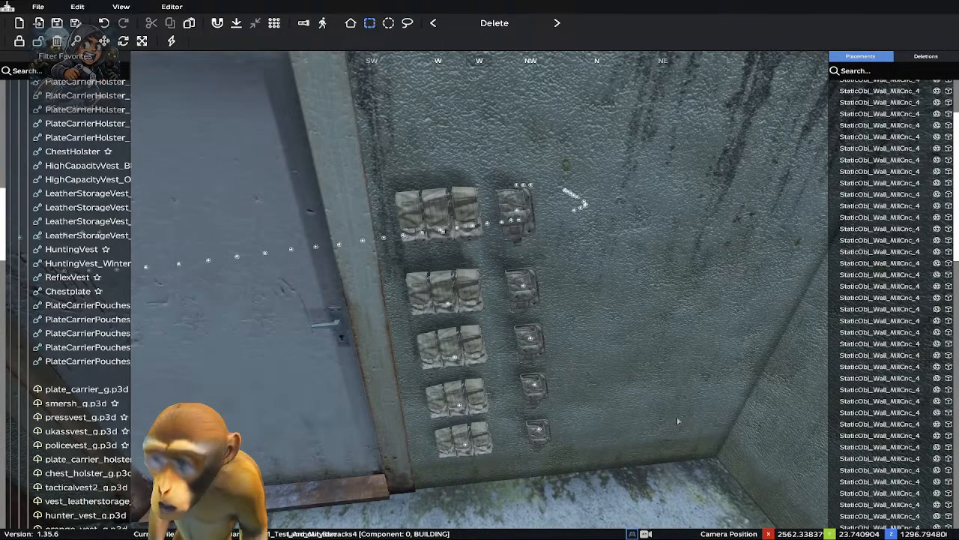
right_drag(733, 322, 383, 295)
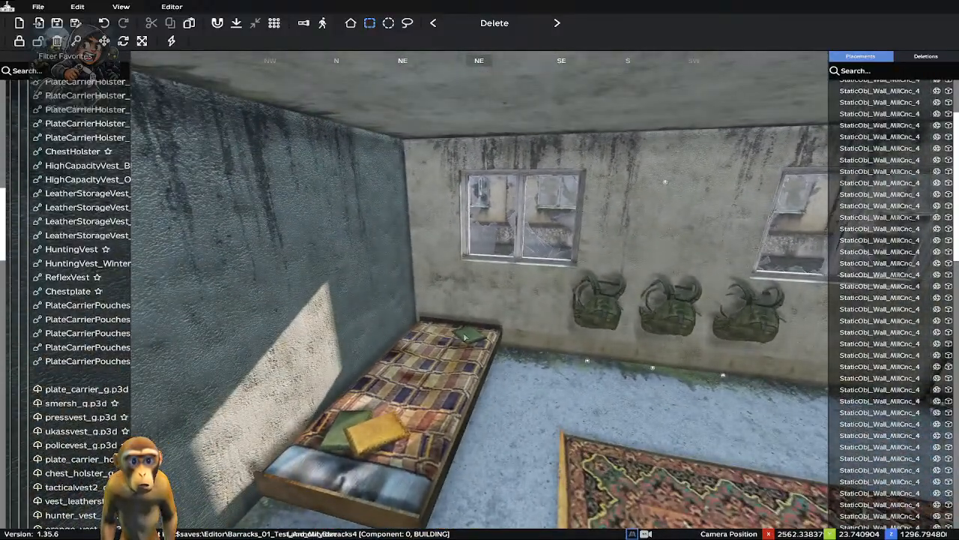
right_drag(322, 286, 573, 295)
right_drag(480, 363, 436, 379)
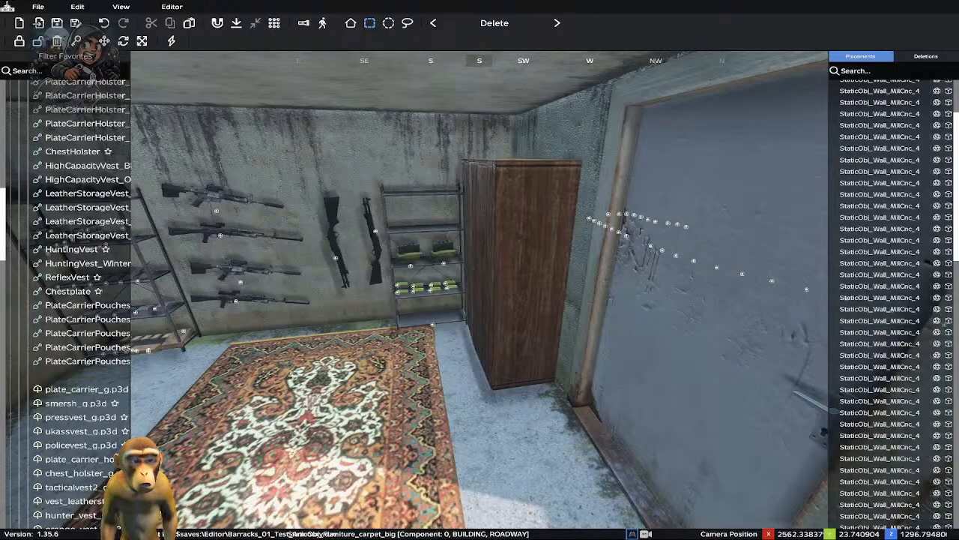
Inspect the armory room's door side and the barracks' outside wall with its broken windows
right_drag(375, 320, 298, 404)
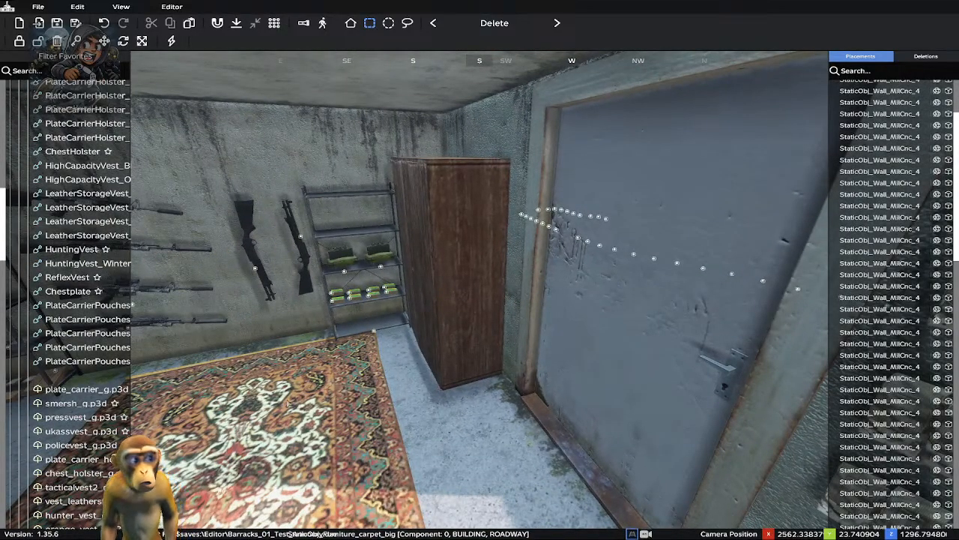
right_drag(343, 414, 355, 362)
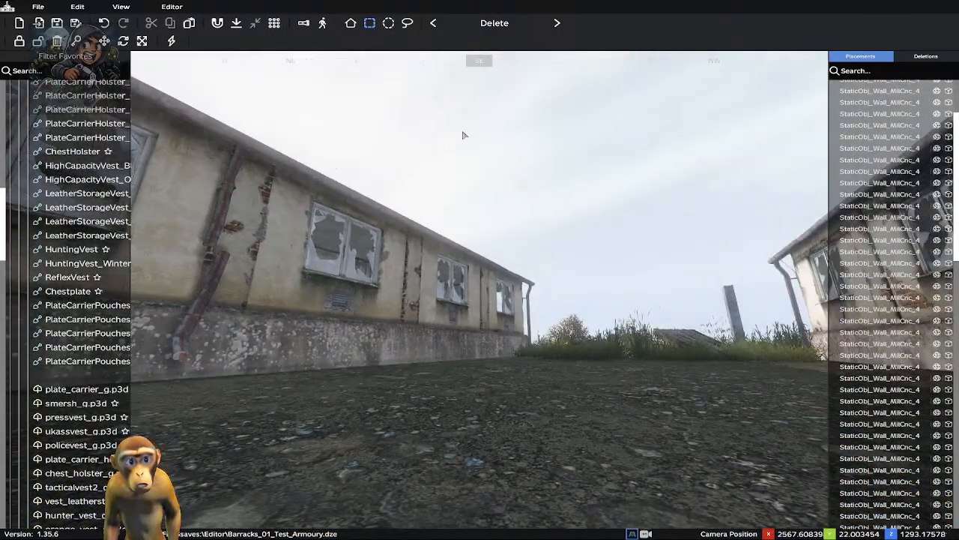
right_drag(465, 135, 463, 178)
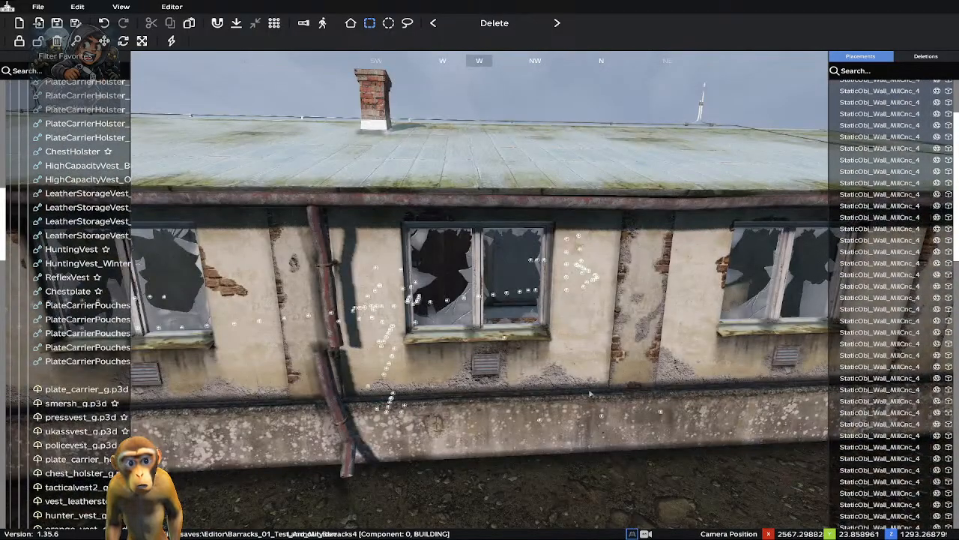
key(d)
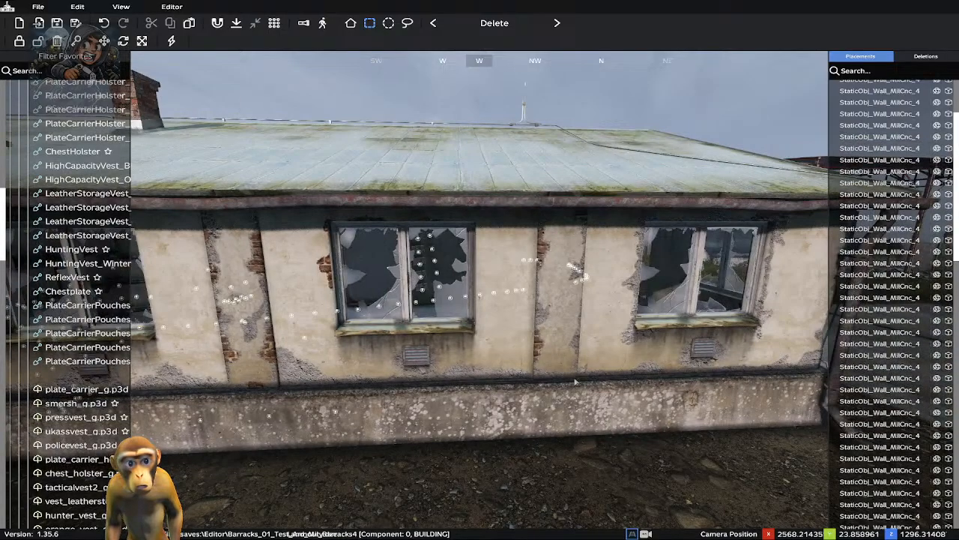
right_drag(512, 410, 331, 395)
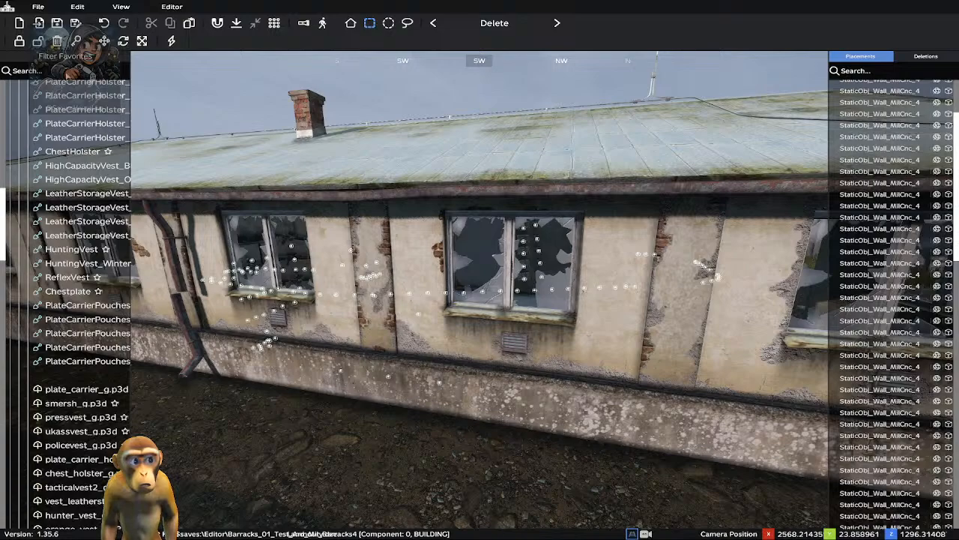
Collapse the characters category and look through the wall objects in structures_bliss for a suitable piece
click(66, 75)
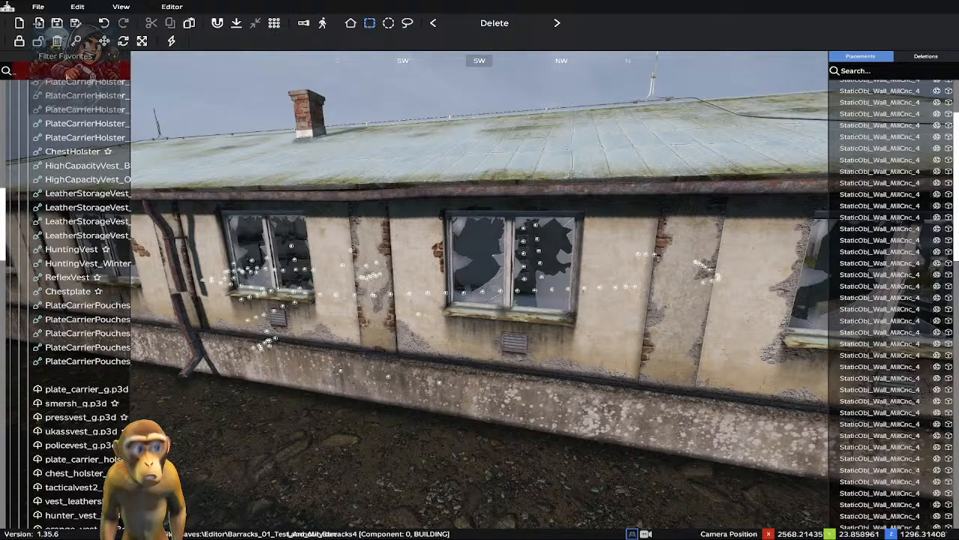
scroll(75, 213, up, 10)
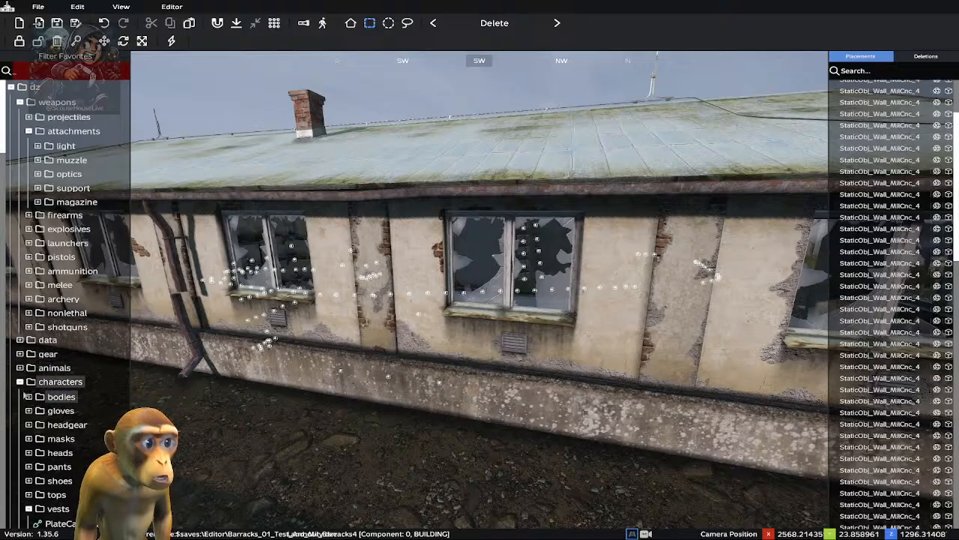
click(21, 382)
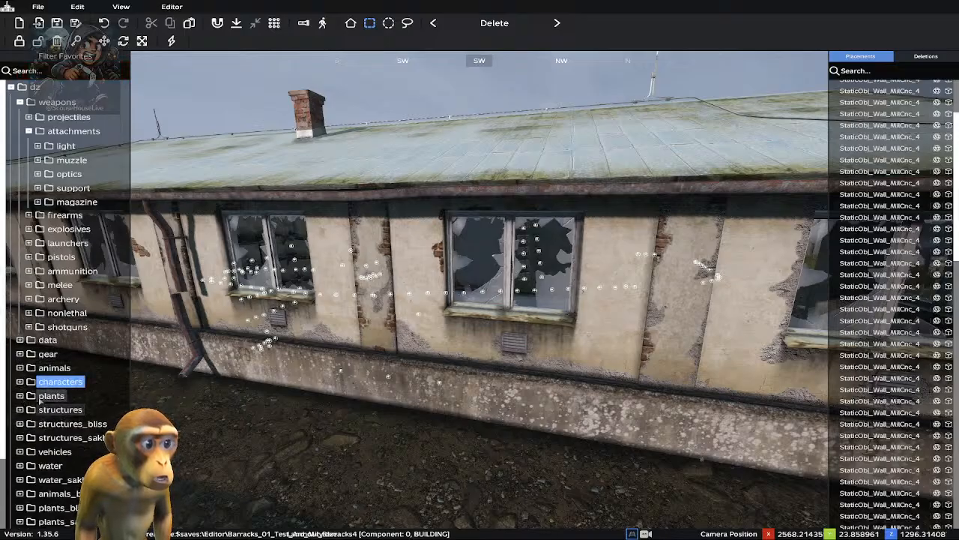
click(20, 423)
scroll(67, 292, down, 5)
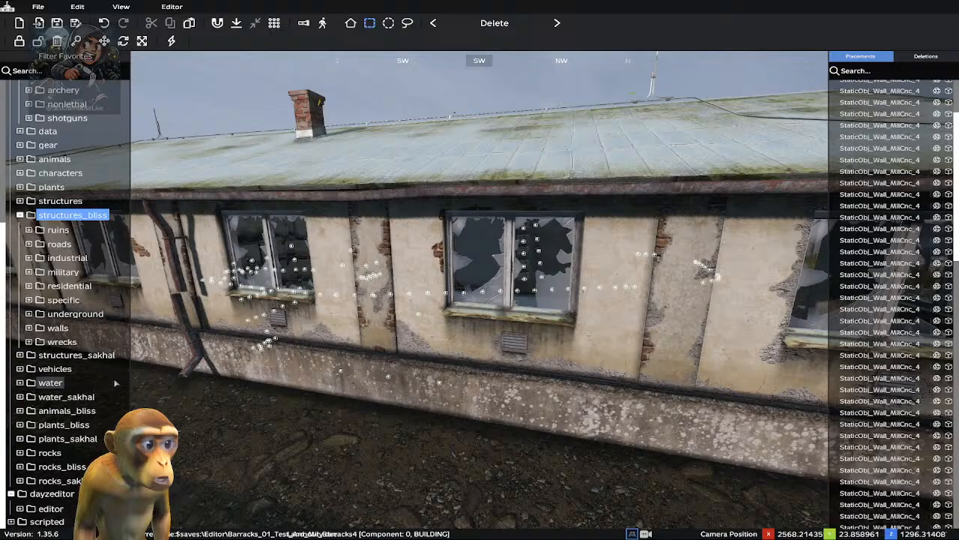
click(51, 329)
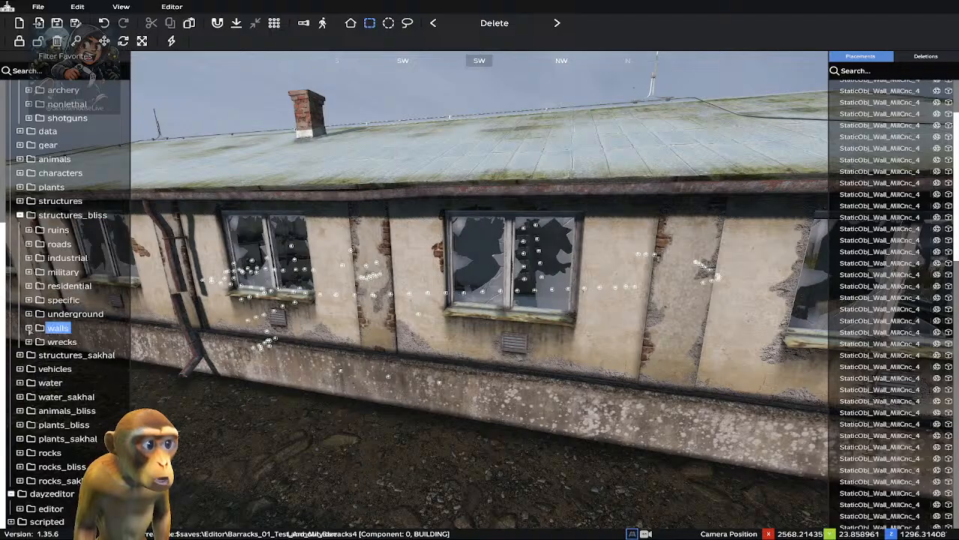
click(28, 328)
scroll(66, 424, down, 3)
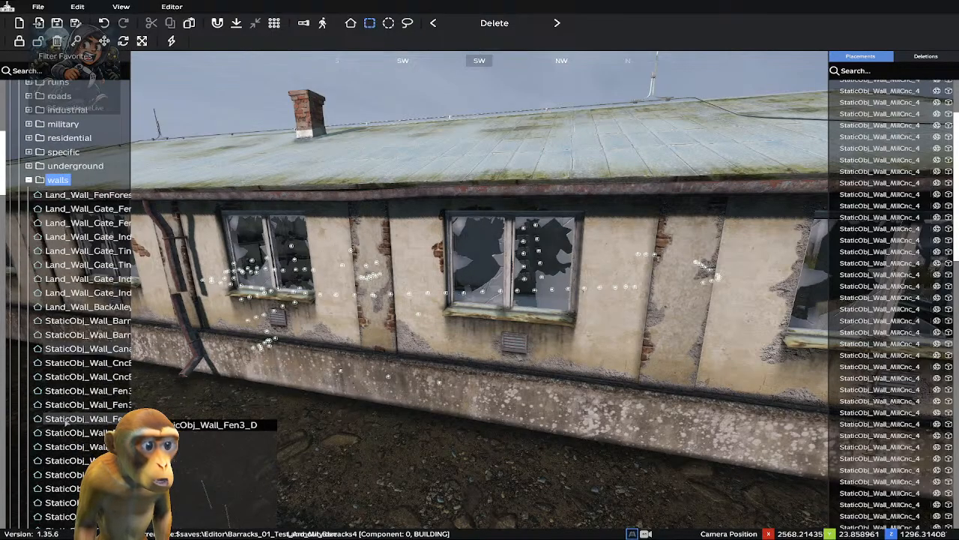
scroll(60, 412, down, 5)
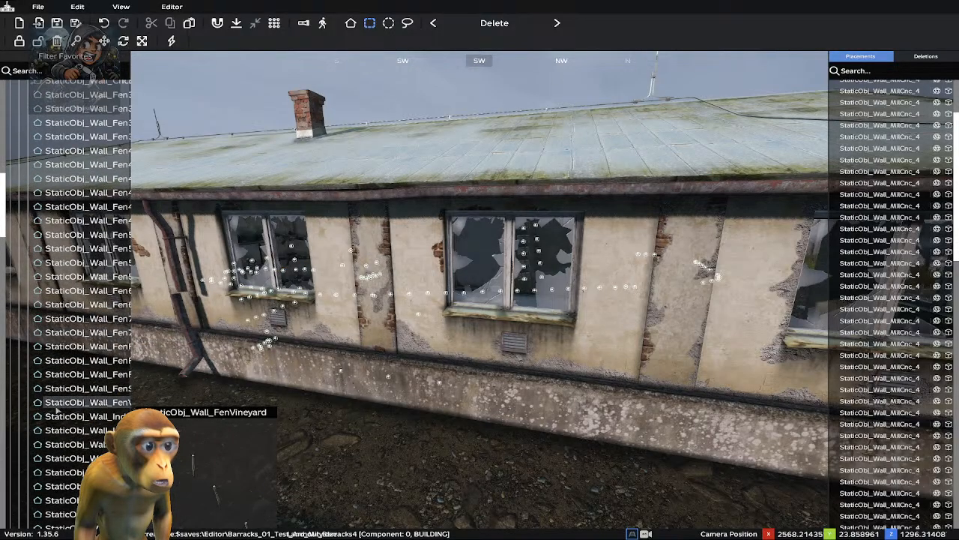
scroll(58, 359, up, 5)
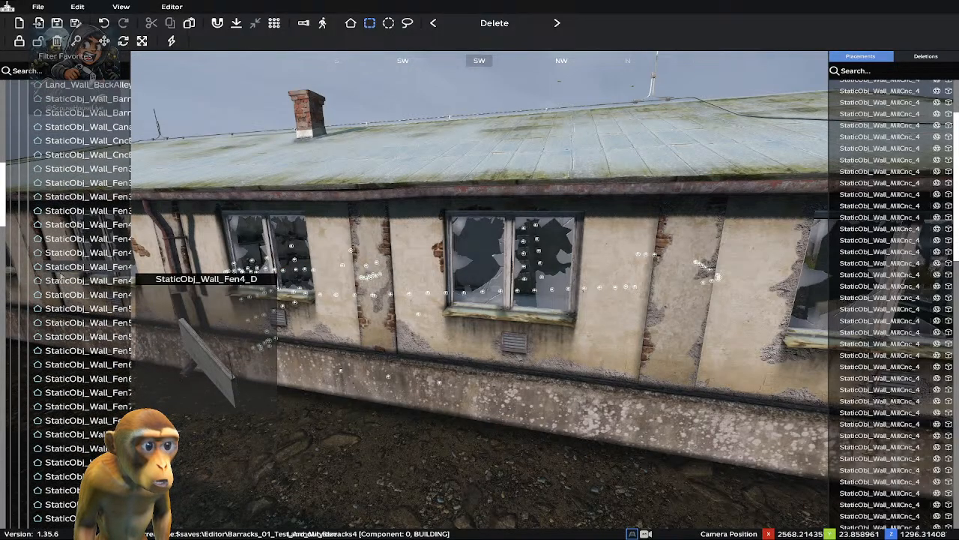
scroll(55, 254, up, 5)
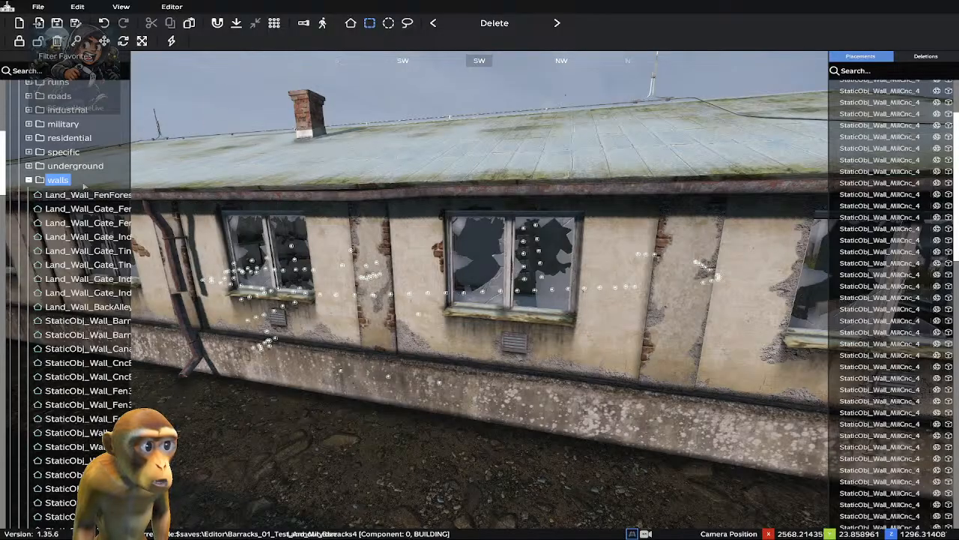
click(29, 180)
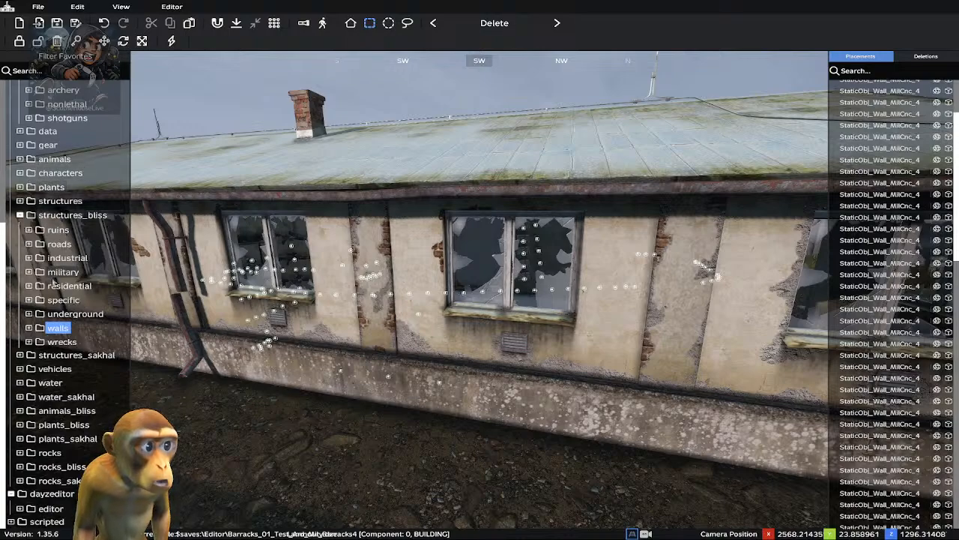
Look through the military houses and training objects in structures_bliss, and check the animals_bliss category
double_click(63, 271)
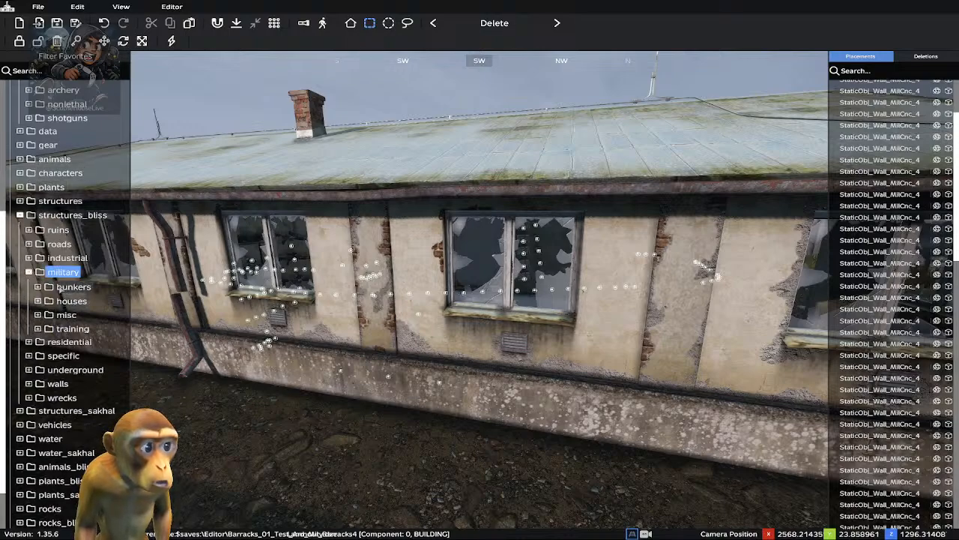
double_click(71, 300)
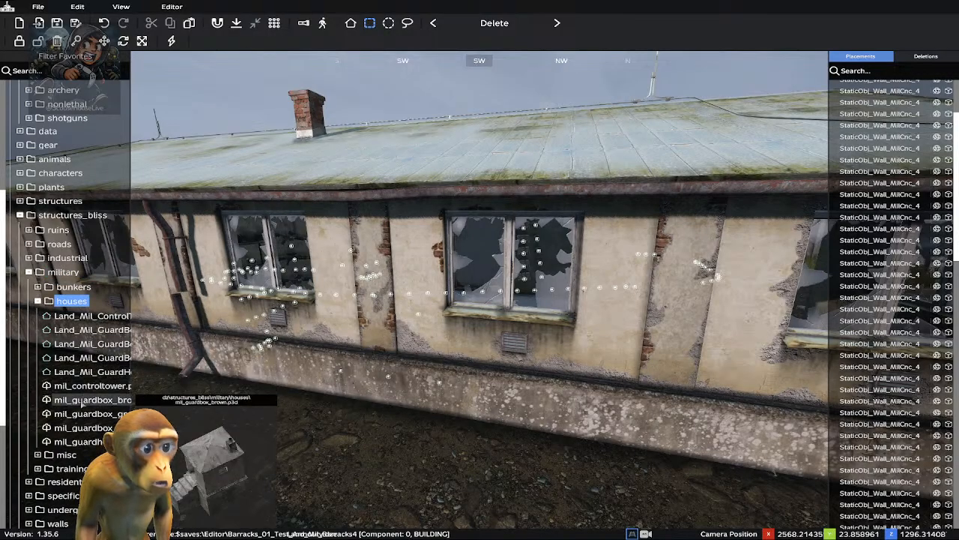
click(38, 301)
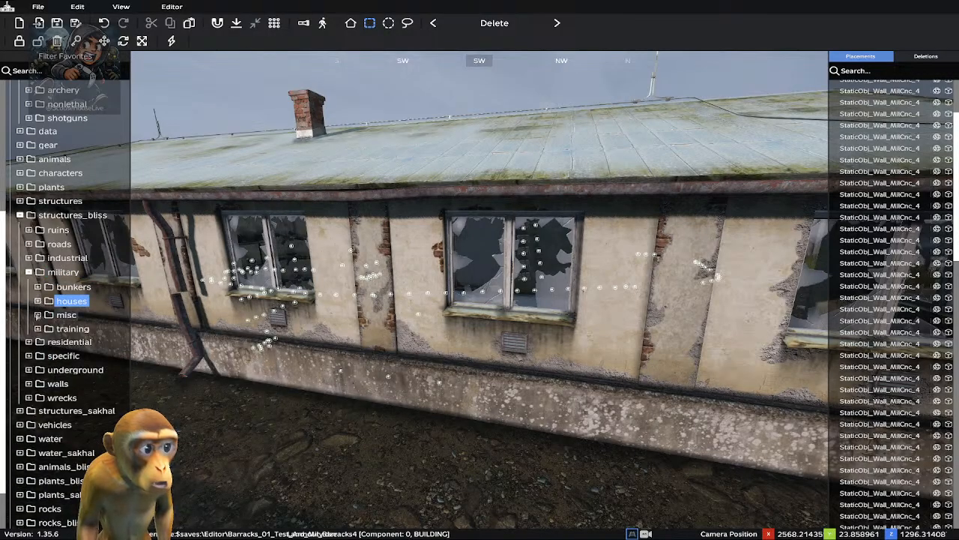
click(38, 328)
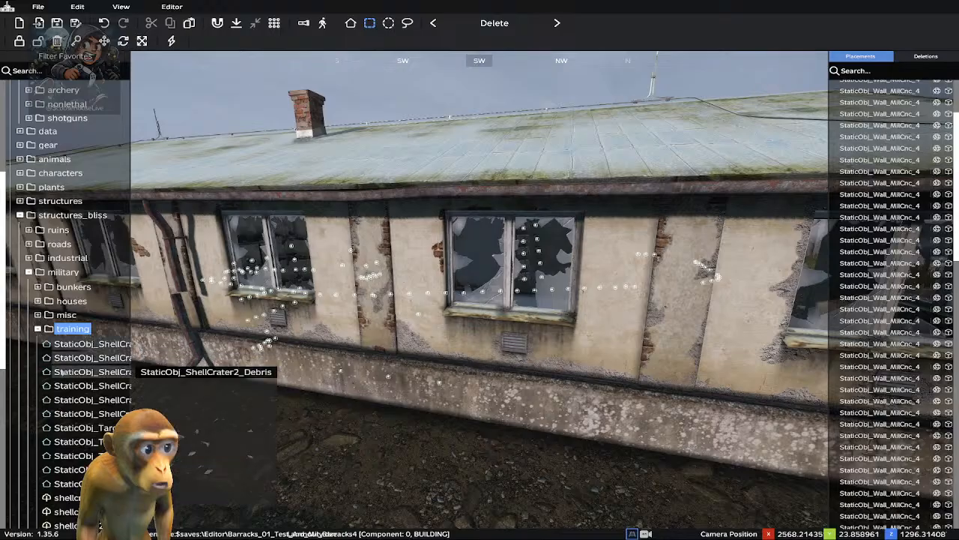
scroll(112, 300, down, 5)
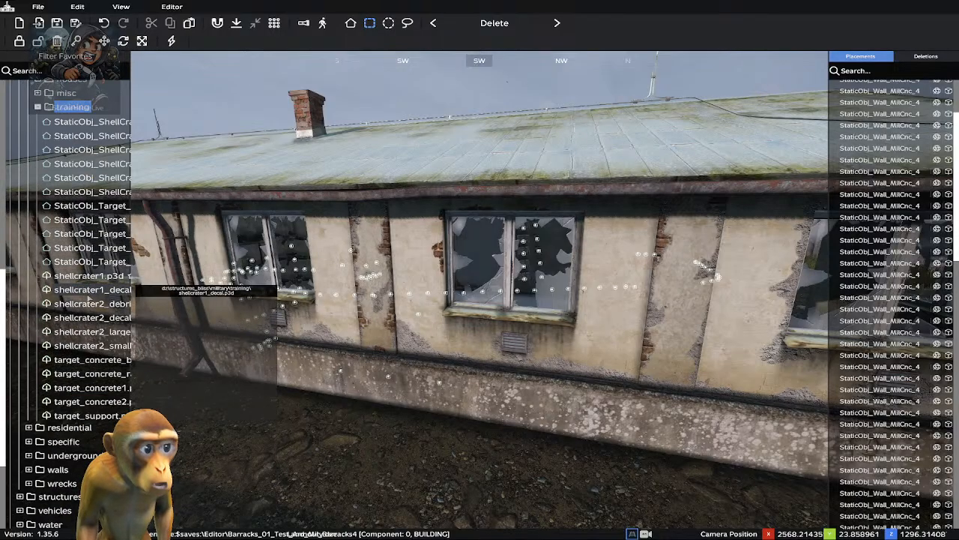
scroll(75, 285, down, 3)
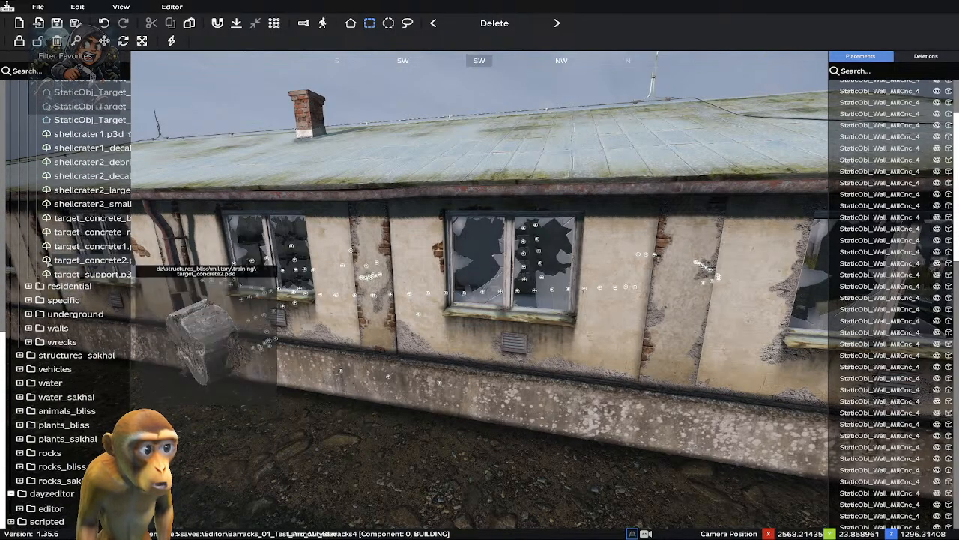
scroll(45, 187, up, 3)
click(38, 188)
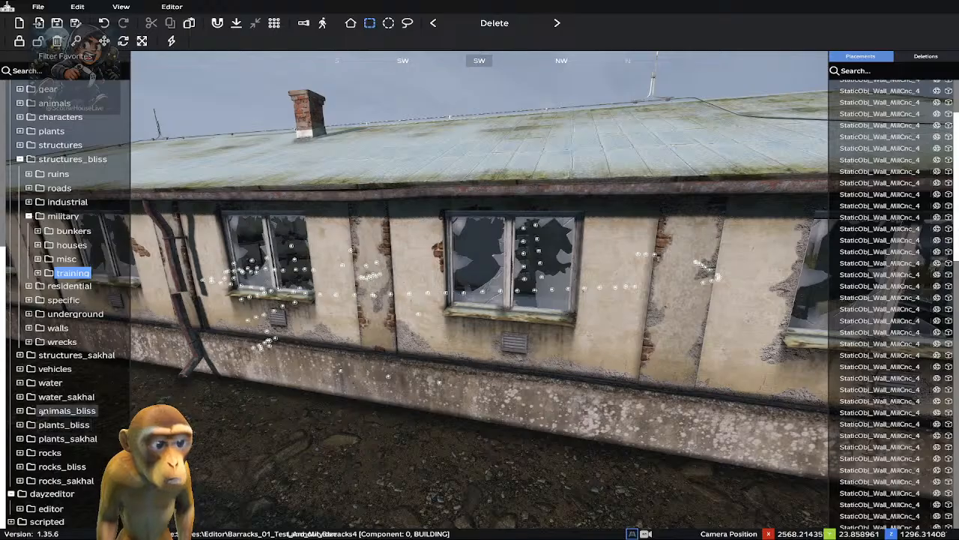
click(20, 412)
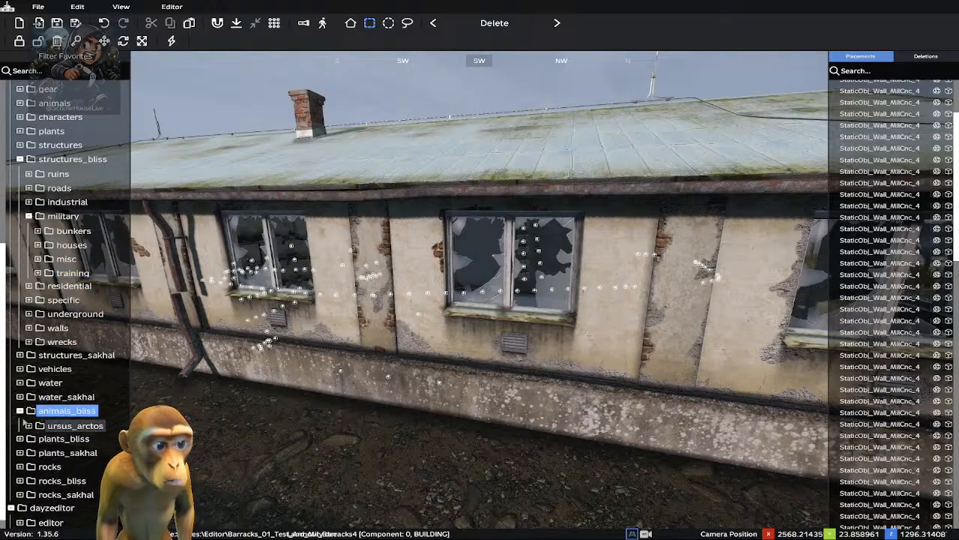
click(21, 411)
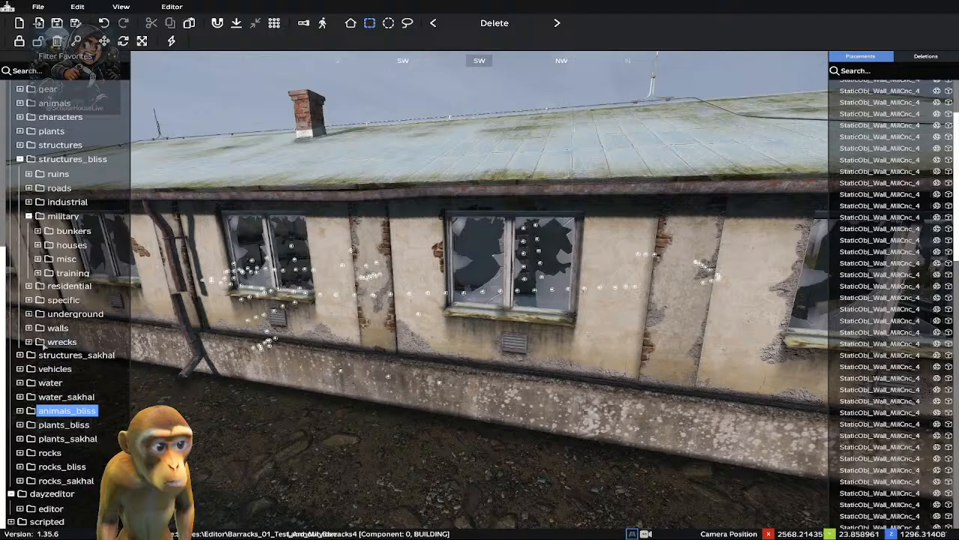
Look through the furniture categories under structures, including the prison objects
scroll(45, 341, up, 2)
scroll(44, 339, up, 2)
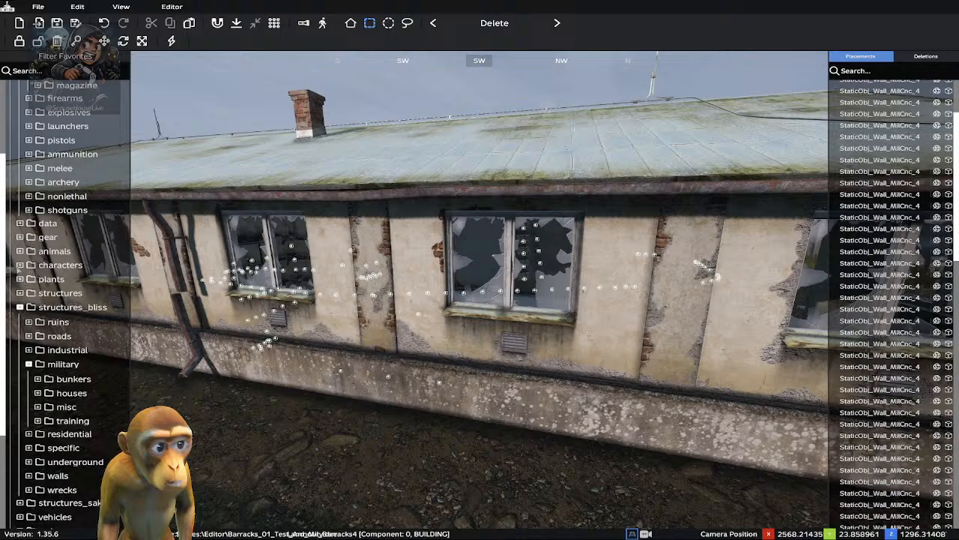
click(20, 292)
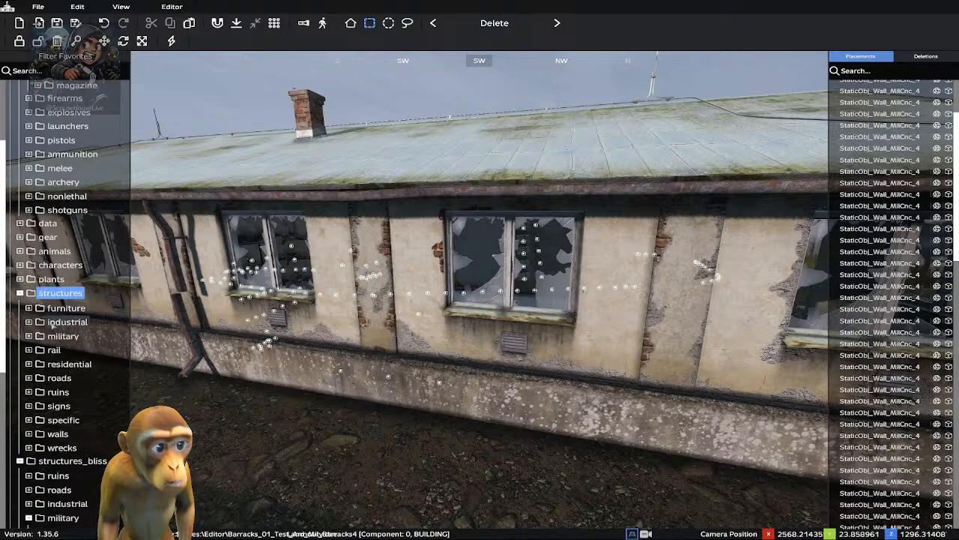
click(28, 309)
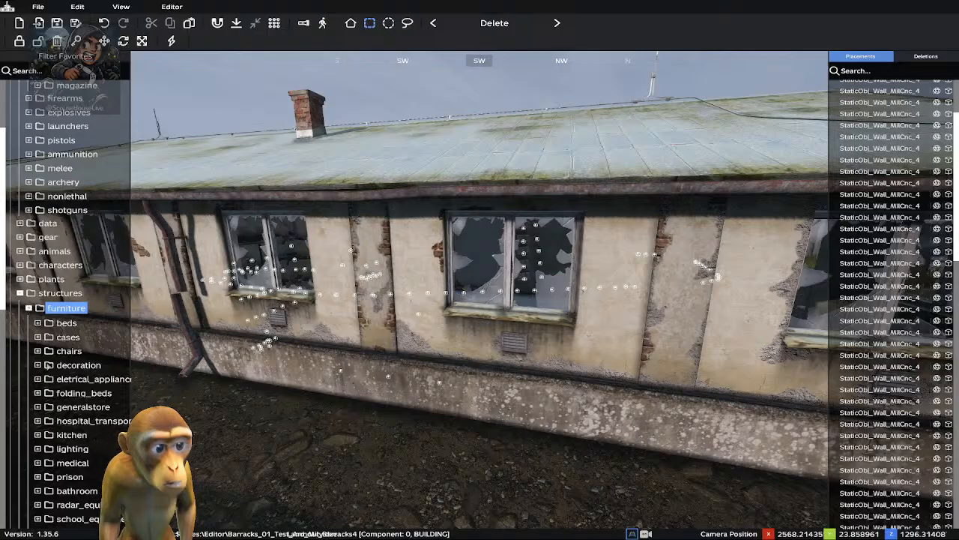
click(38, 477)
scroll(60, 419, down, 4)
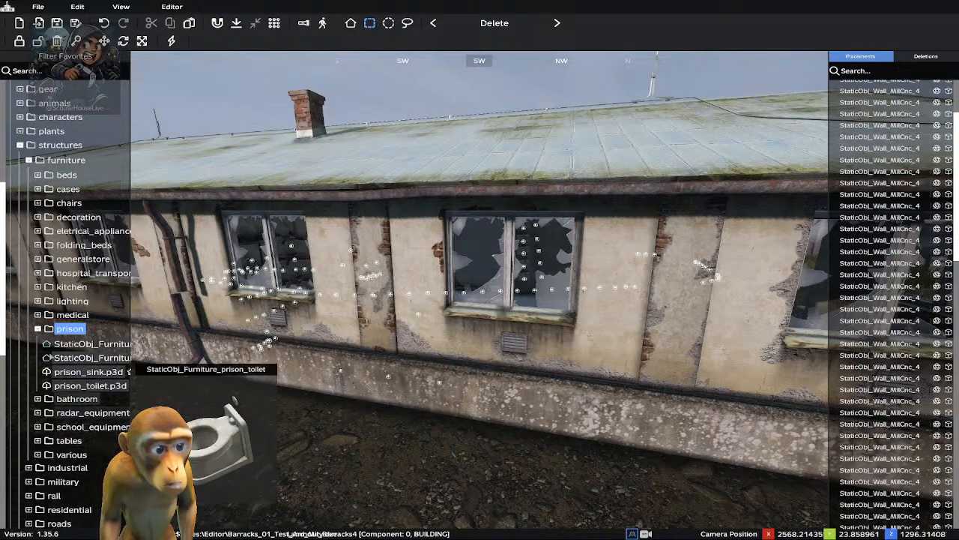
click(38, 329)
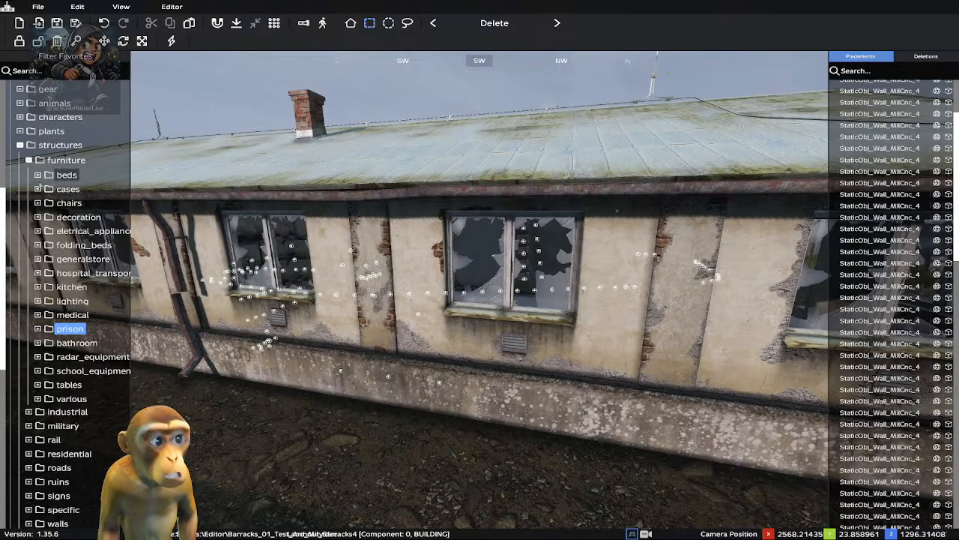
click(28, 160)
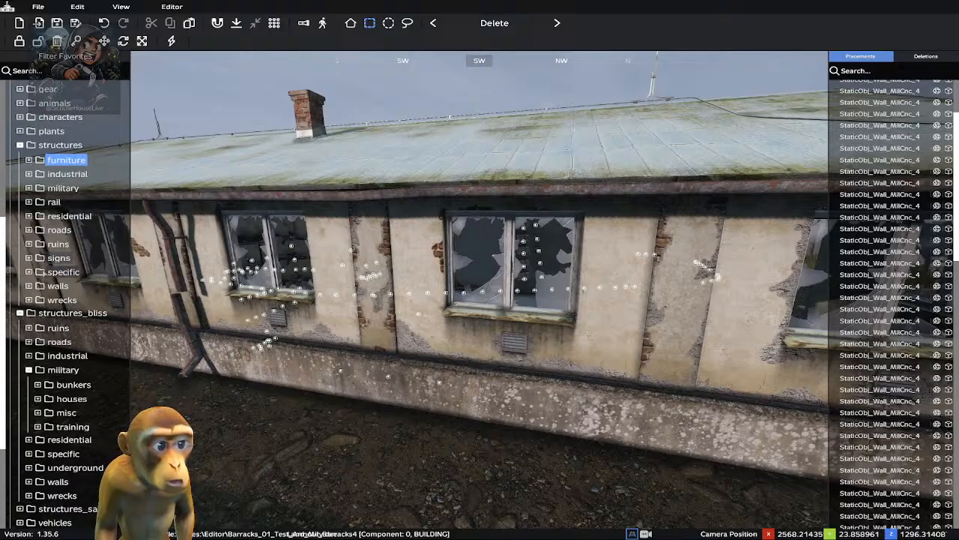
Look through the billboard objects in the signs category under structures
click(28, 258)
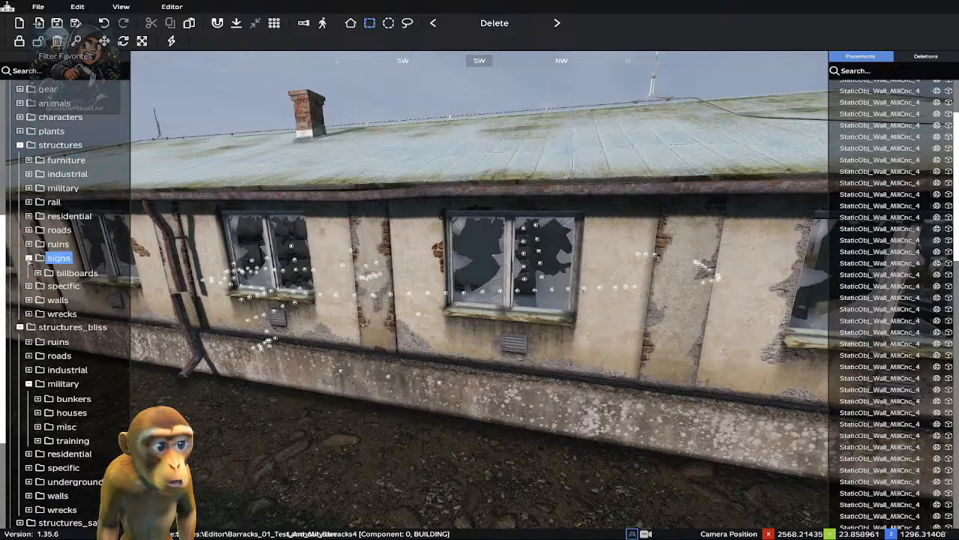
click(48, 273)
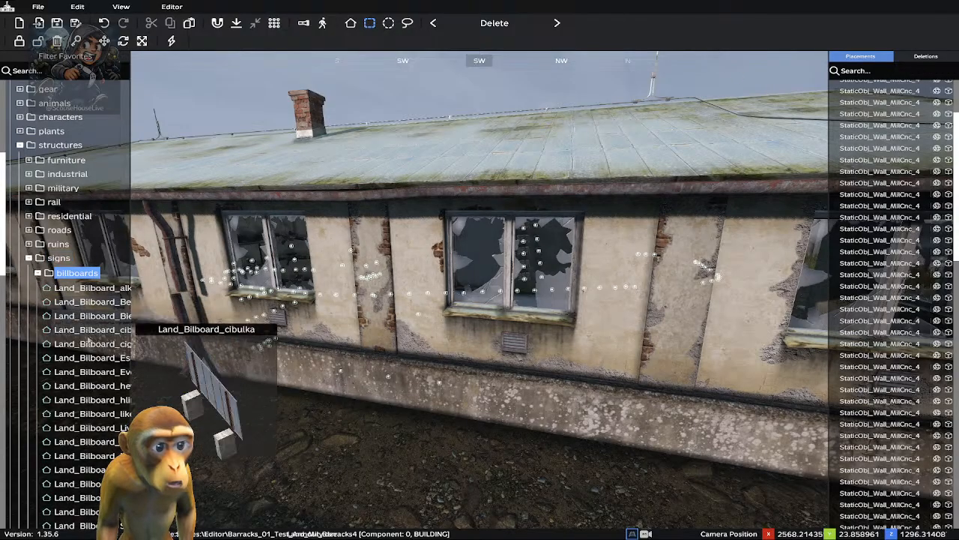
scroll(83, 338, down, 12)
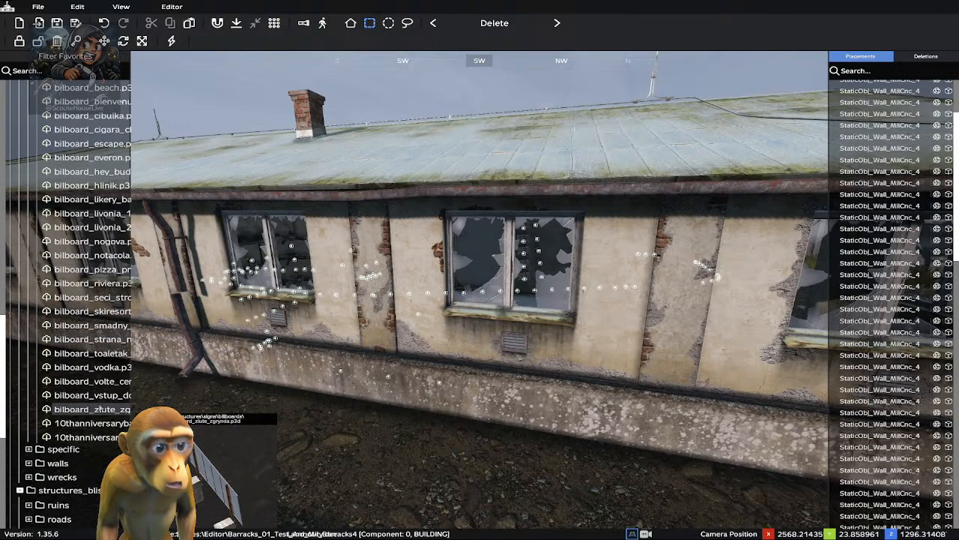
scroll(89, 383, up, 12)
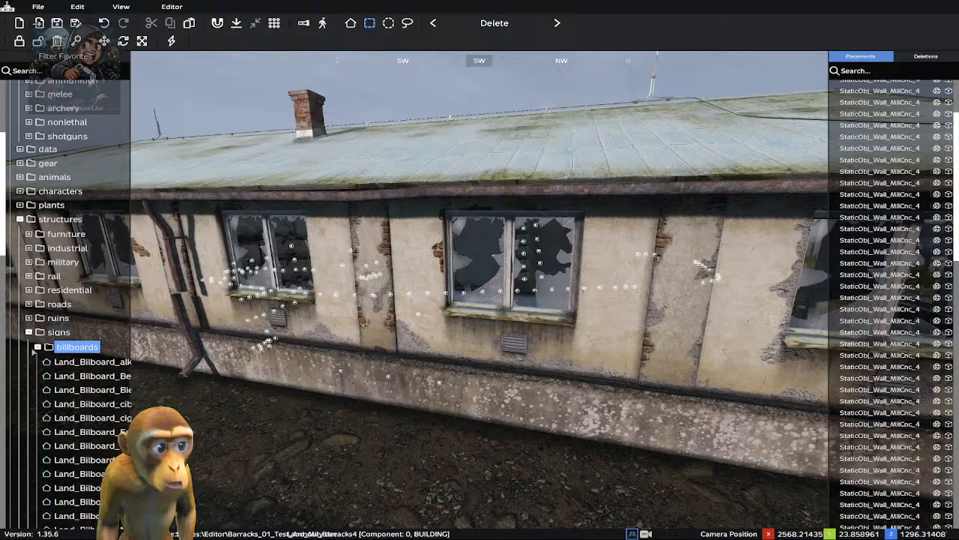
click(37, 347)
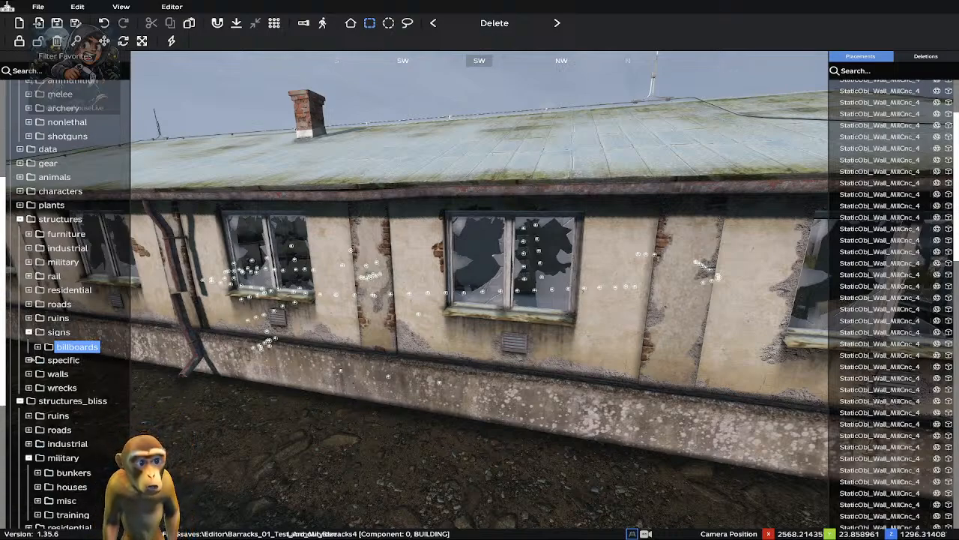
Collapse the signs category and check the subcategories of wrecks under structures
click(29, 334)
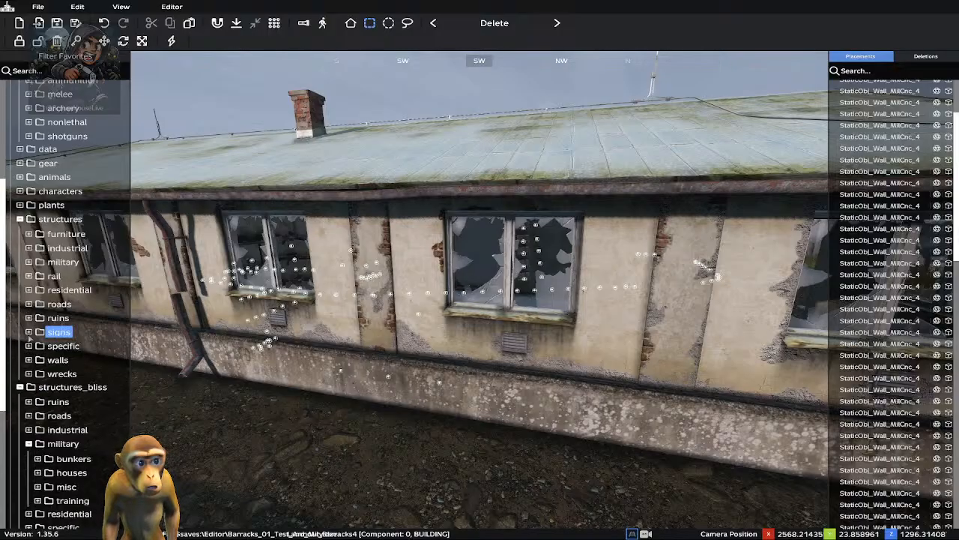
click(29, 373)
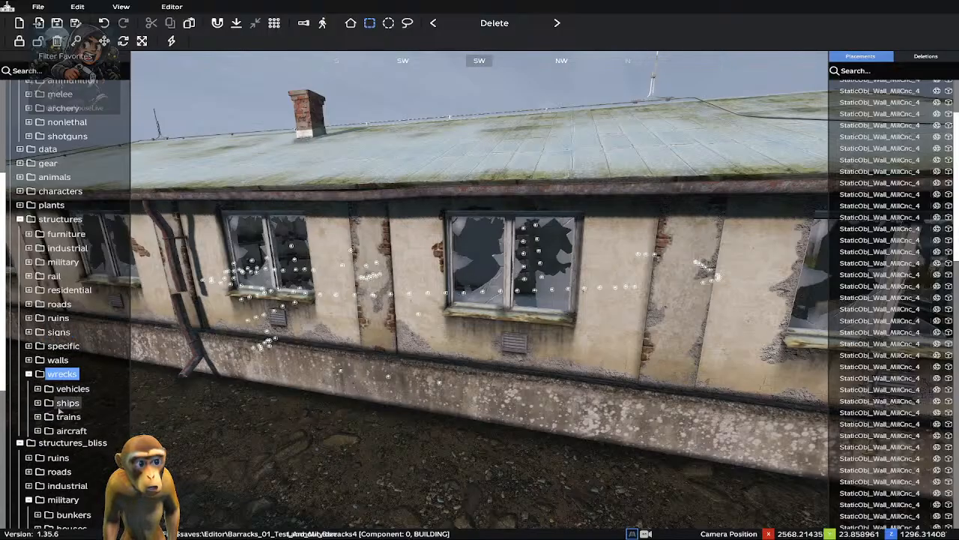
click(29, 374)
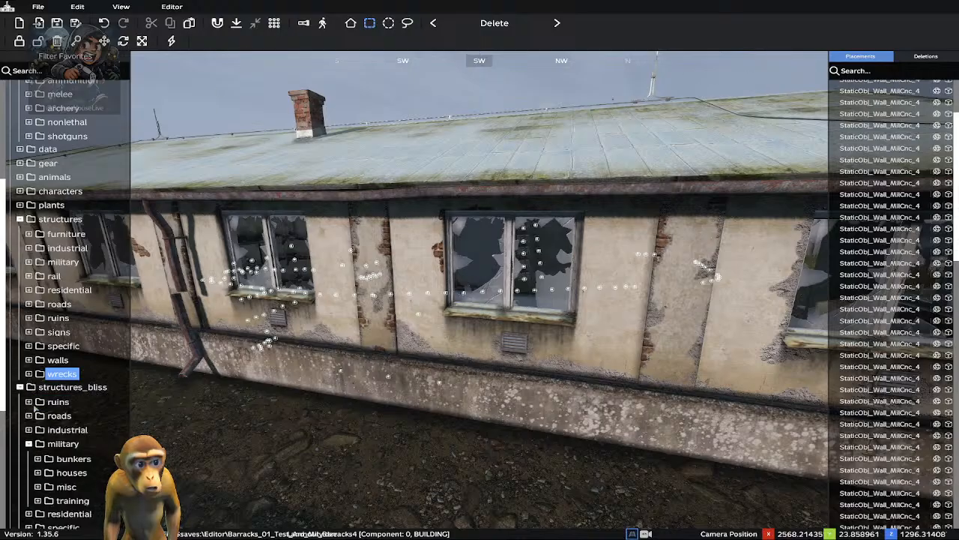
Look through the walls objects in structures_bliss for a piece that could cover the barracks windows
scroll(36, 424, down, 2)
scroll(44, 430, down, 2)
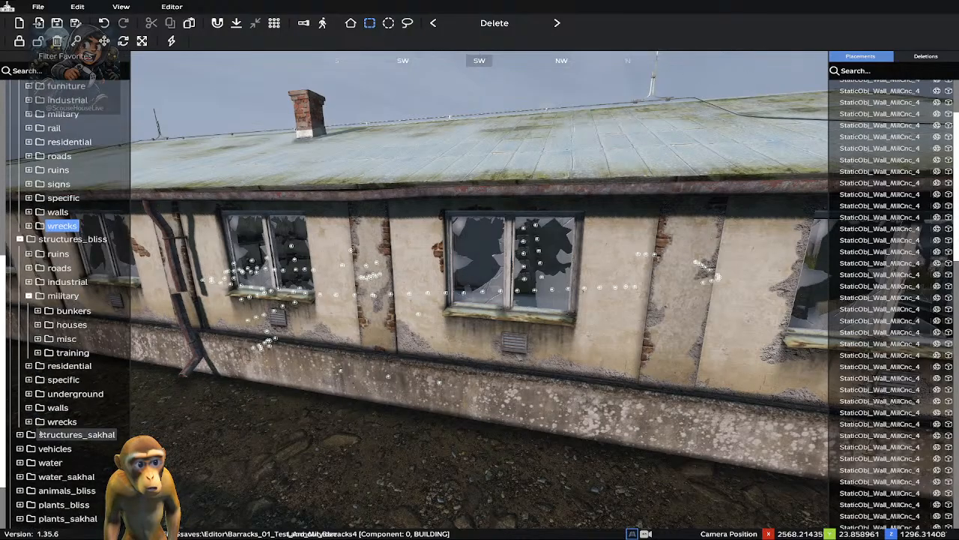
click(29, 408)
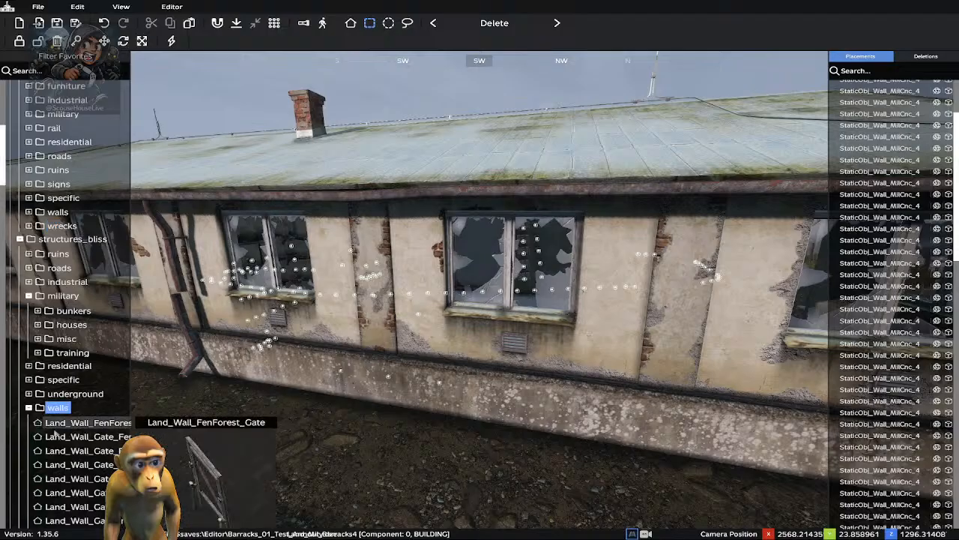
scroll(101, 379, down, 2)
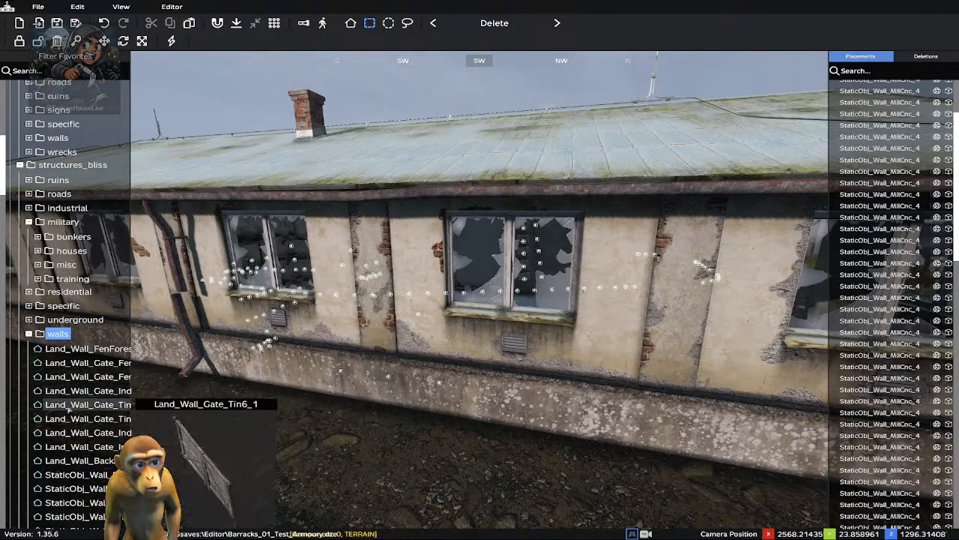
scroll(81, 416, down, 6)
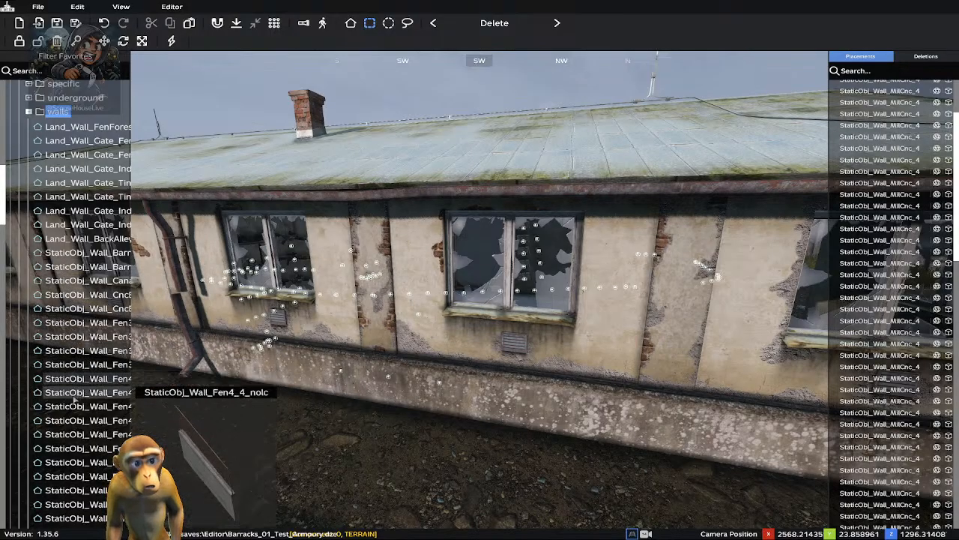
scroll(64, 462, down, 7)
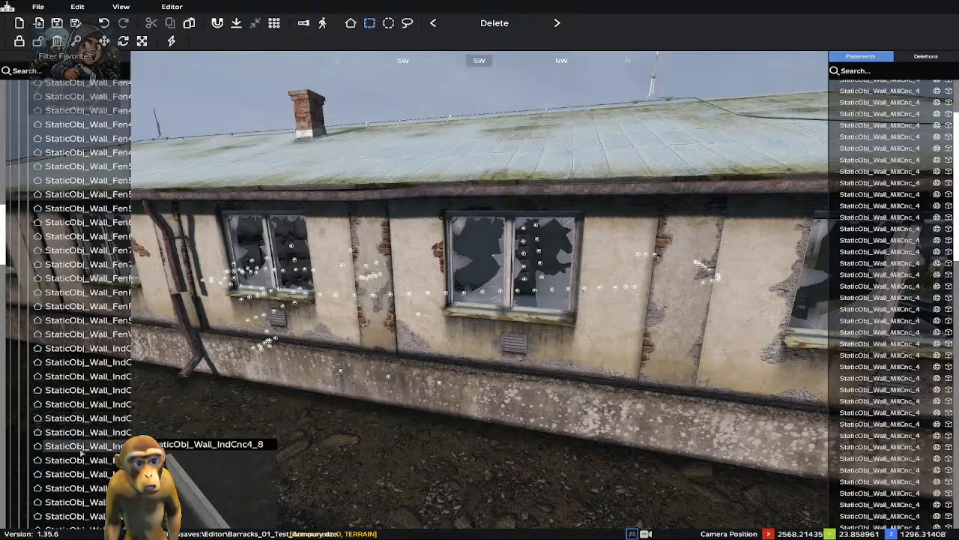
Try the StaticObj_Wall_IndCnc4_8 wall beside the barracks facade and delete it again
drag(81, 449, 358, 444)
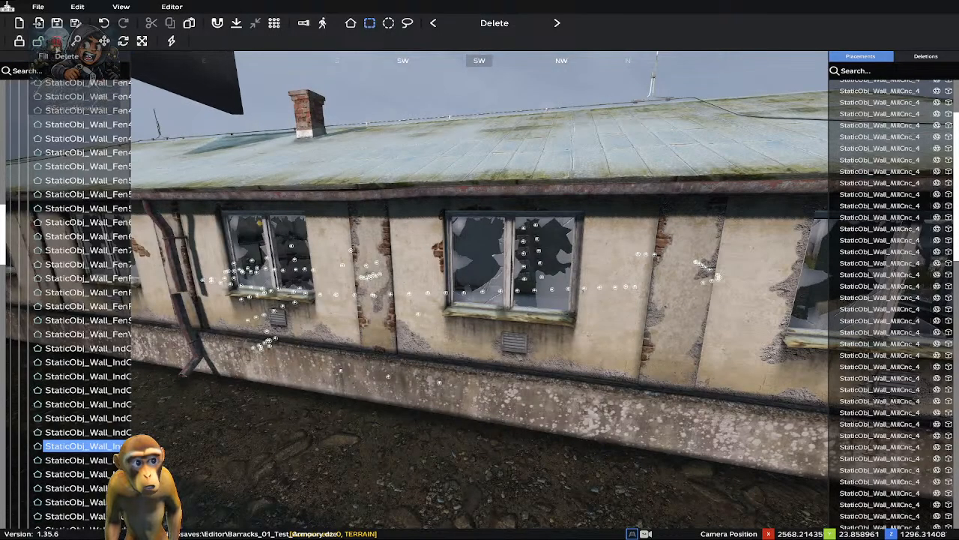
click(56, 41)
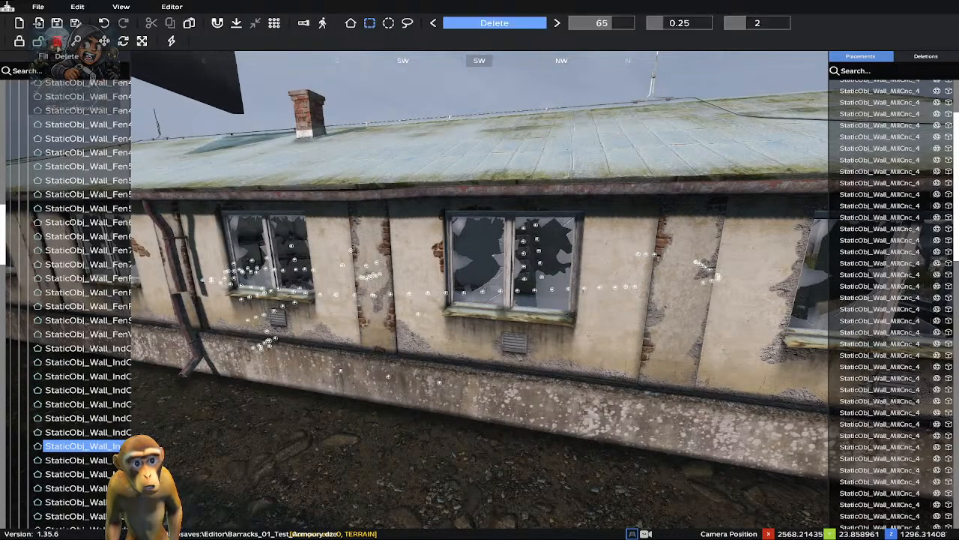
click(57, 42)
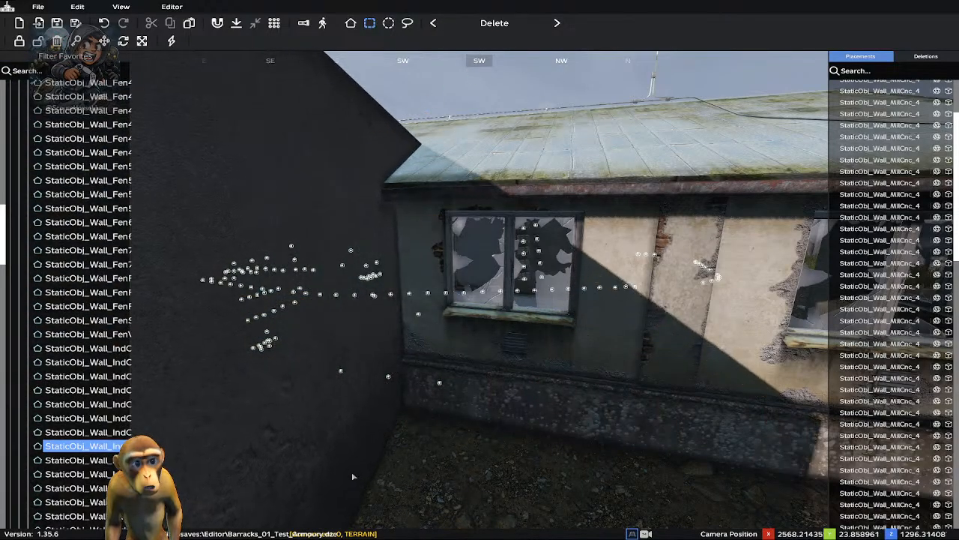
right_click(351, 473)
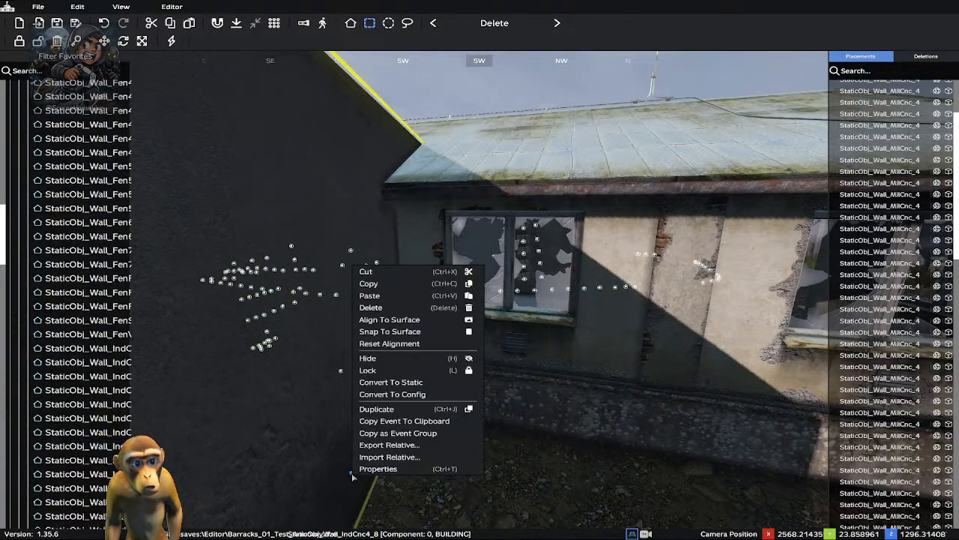
click(361, 308)
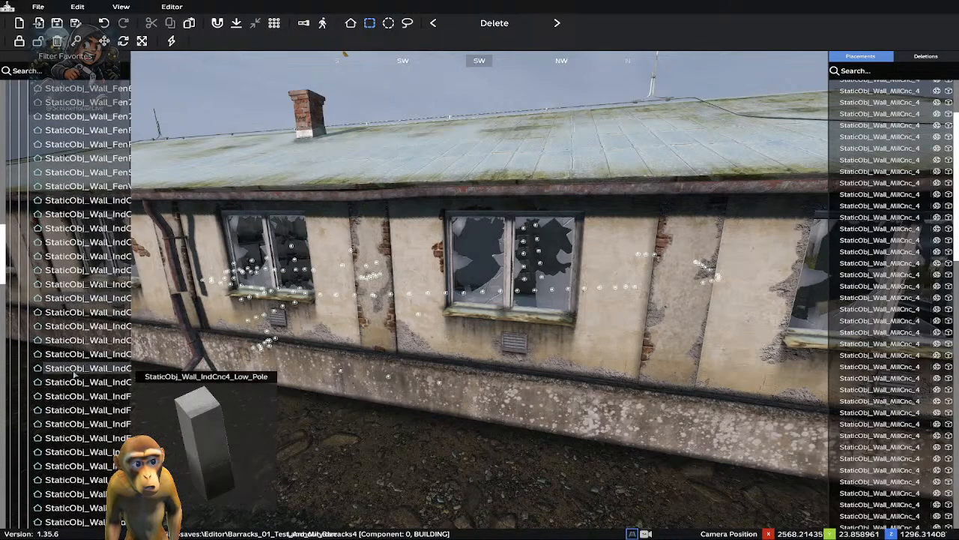
Preview the military concrete wall pieces in front of the barracks, including StaticObj_Wall_MilCnc_Corner
scroll(75, 367, down, 5)
scroll(76, 369, down, 2)
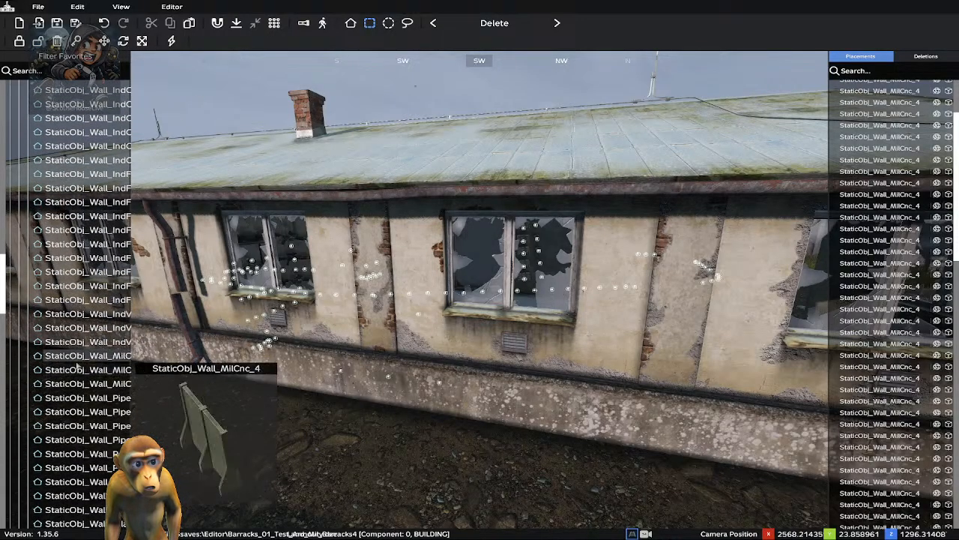
scroll(76, 361, up, 1)
scroll(75, 352, down, 2)
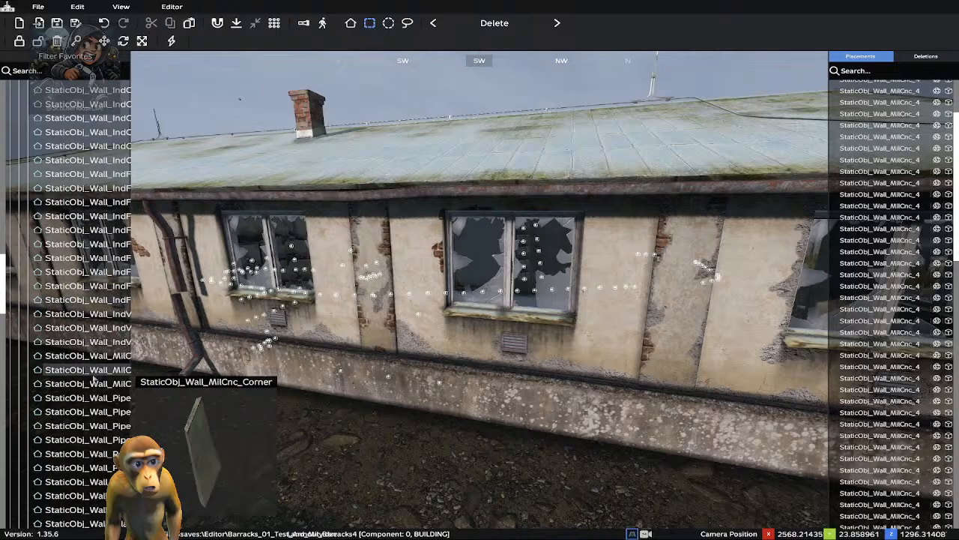
click(79, 373)
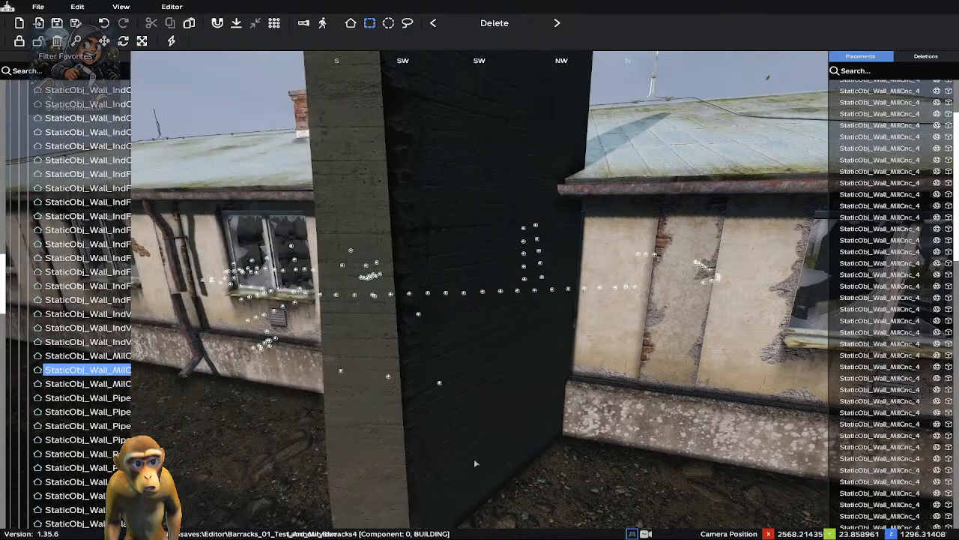
click(86, 384)
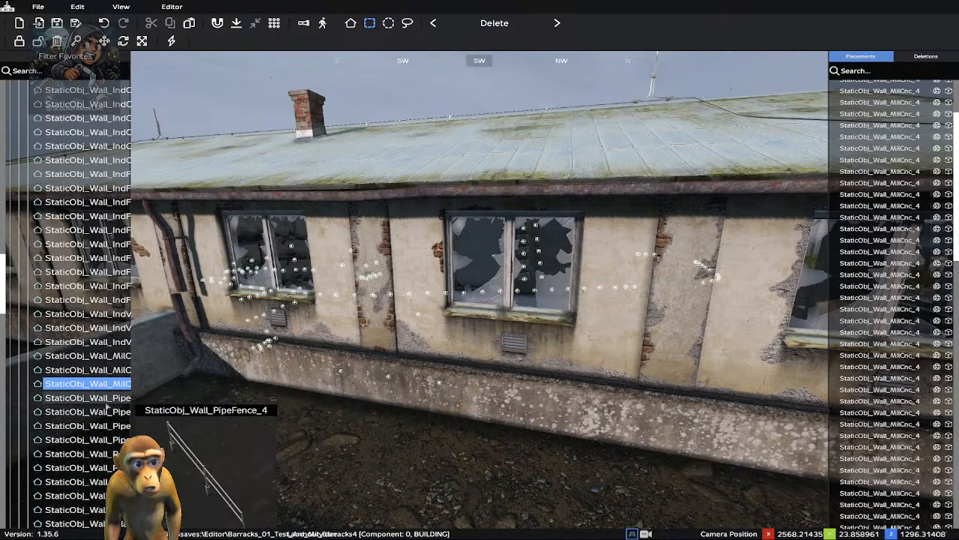
Preview the StaticObj_Wall_BackAlley_02_L_1m_F panel and the wall_fenforest_gate model in front of the barracks
scroll(105, 405, down, 1)
scroll(105, 405, down, 5)
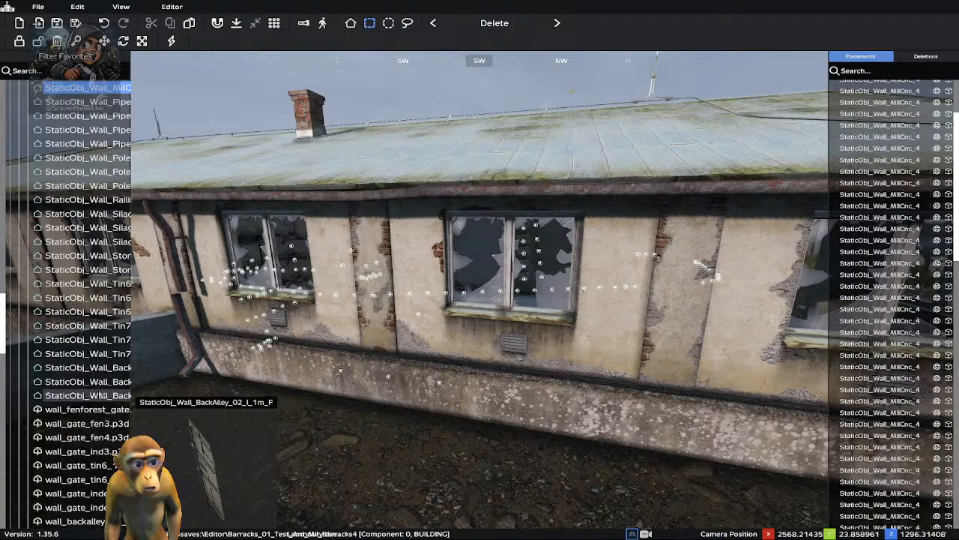
click(98, 395)
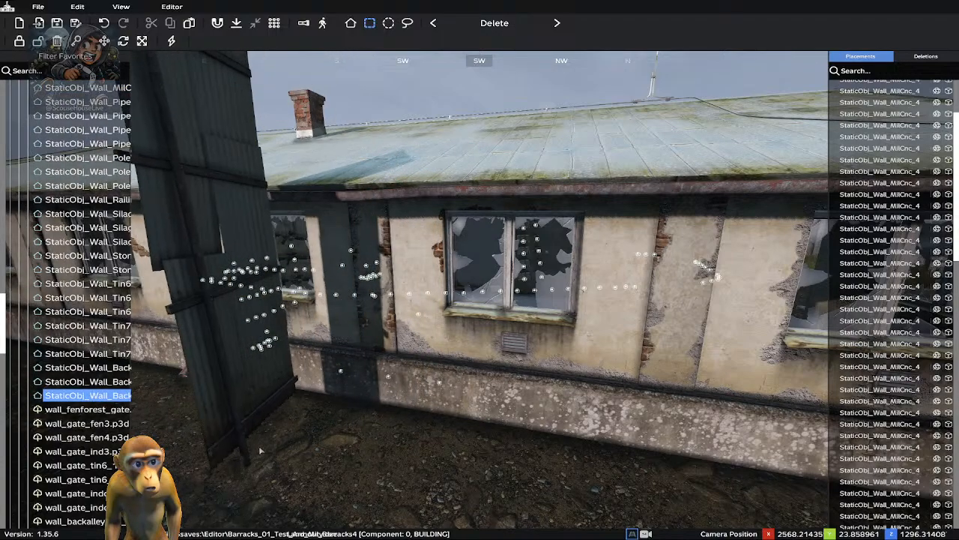
click(100, 409)
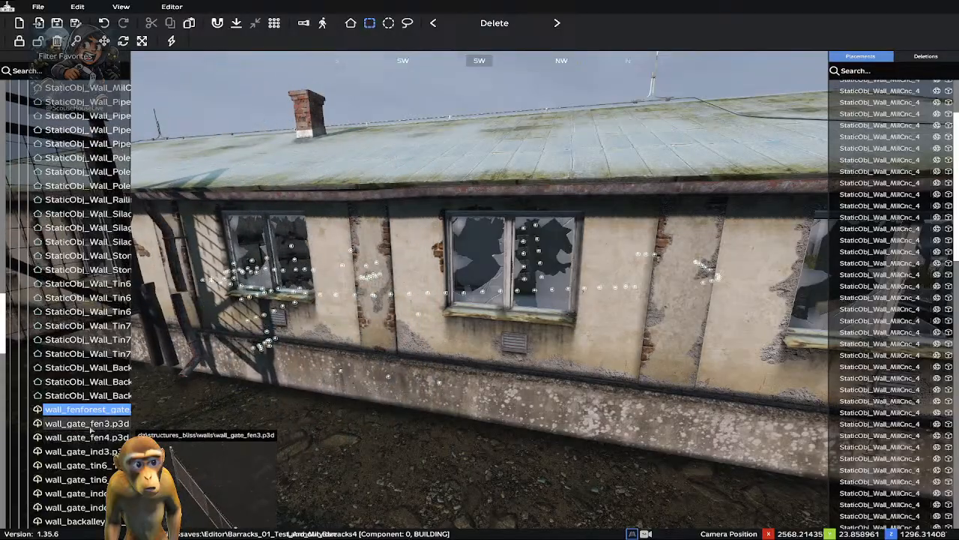
Look through the .p3d wall models in structures_bliss and preview wall_indcnc3_2_d.p3d in front of the barracks
scroll(90, 425, up, 8)
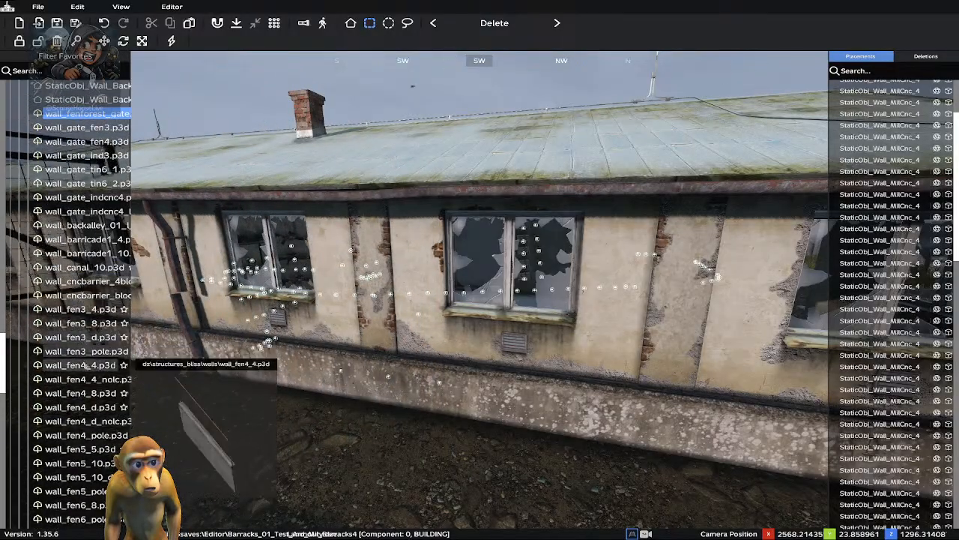
scroll(86, 382, down, 4)
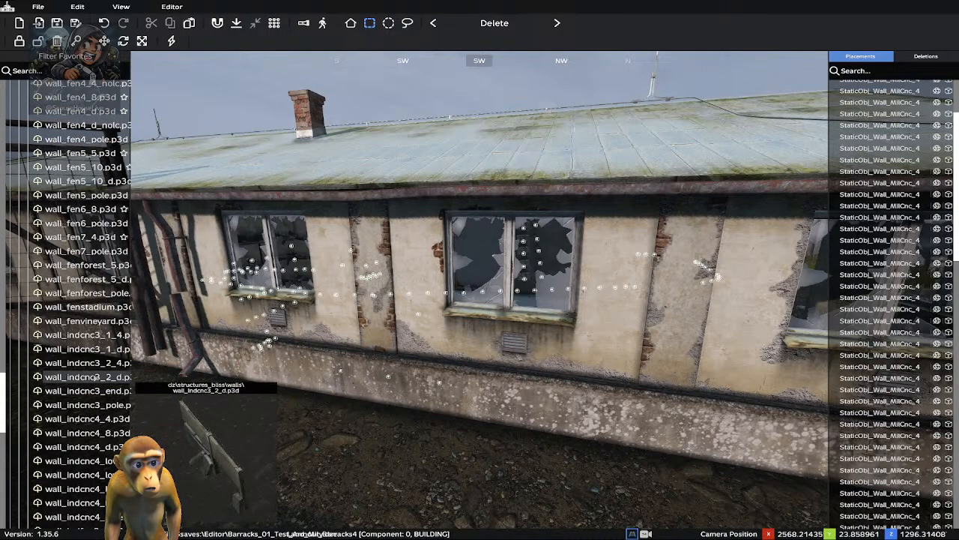
click(86, 377)
scroll(98, 405, down, 4)
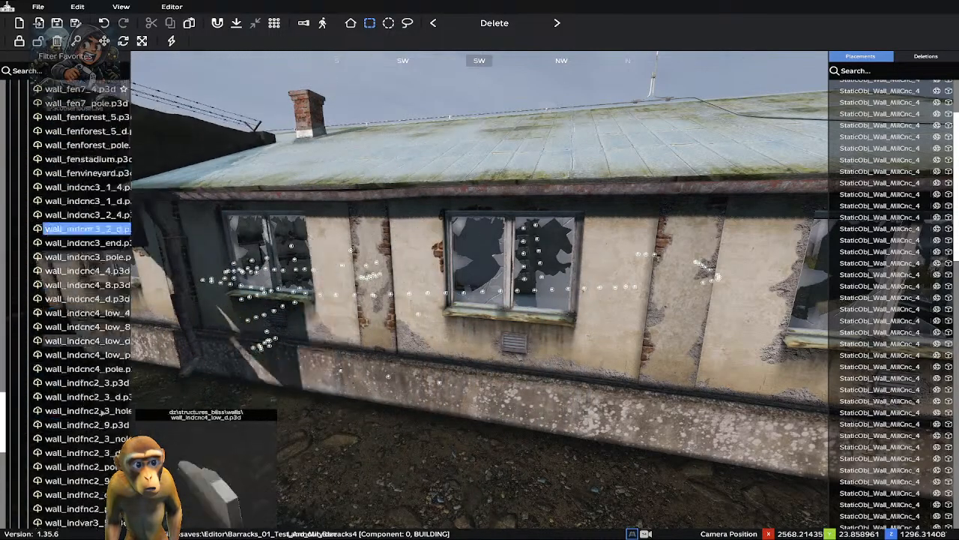
scroll(101, 411, down, 4)
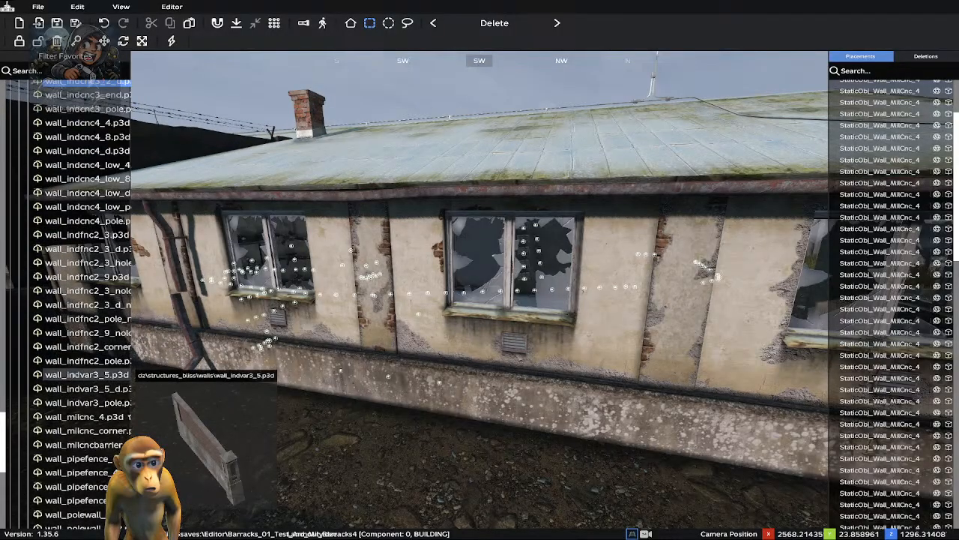
scroll(78, 375, down, 8)
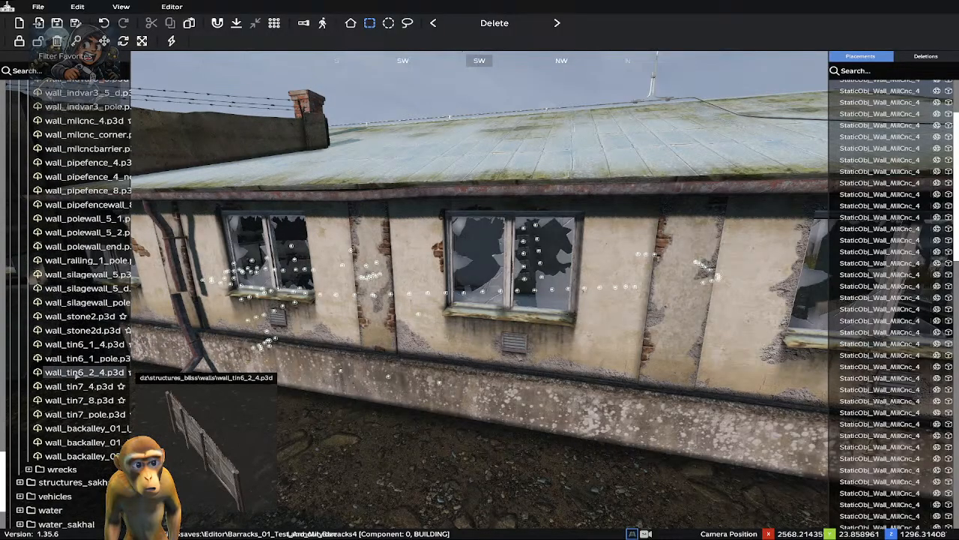
Place wall_tin6_2_4.p3d in front of the barracks windows and rotate it so its corrugated side faces outward
click(79, 373)
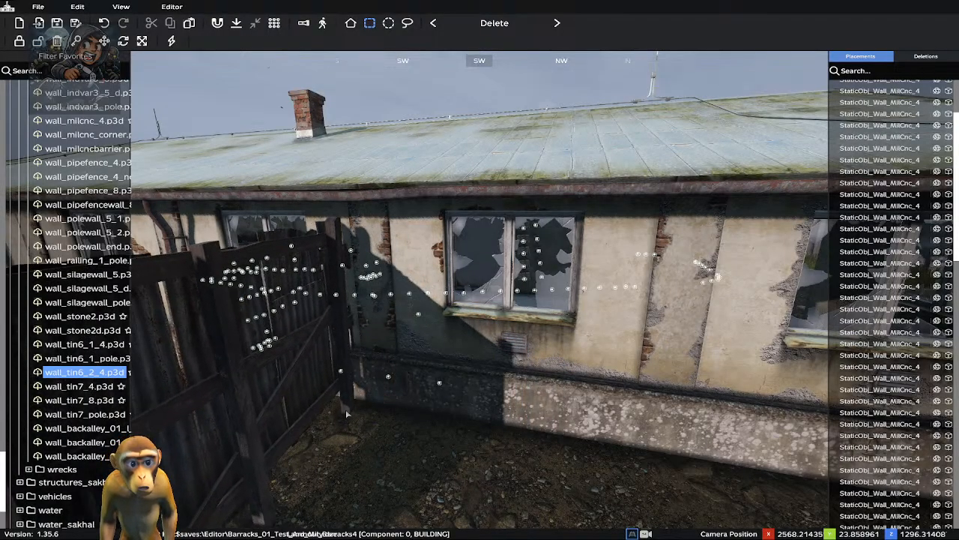
click(346, 409)
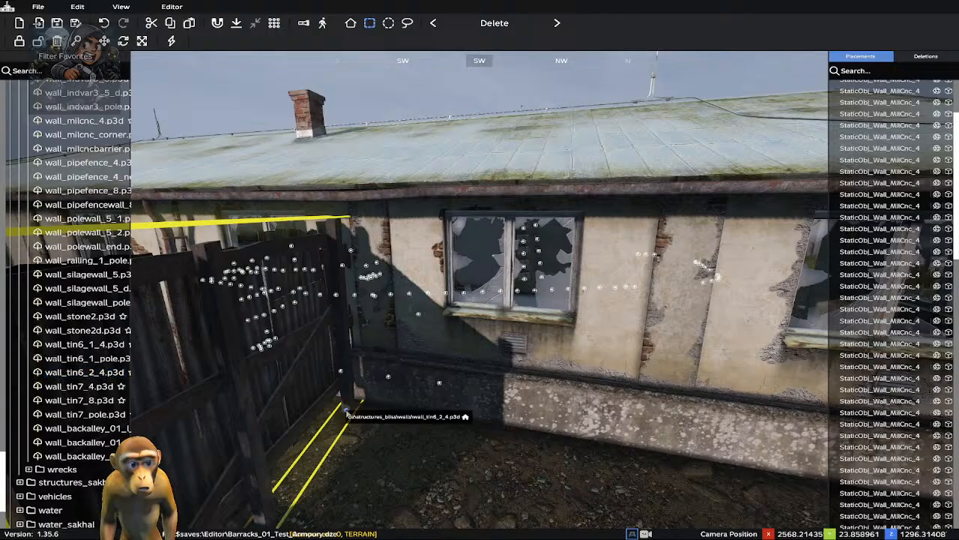
scroll(347, 411, up, 6)
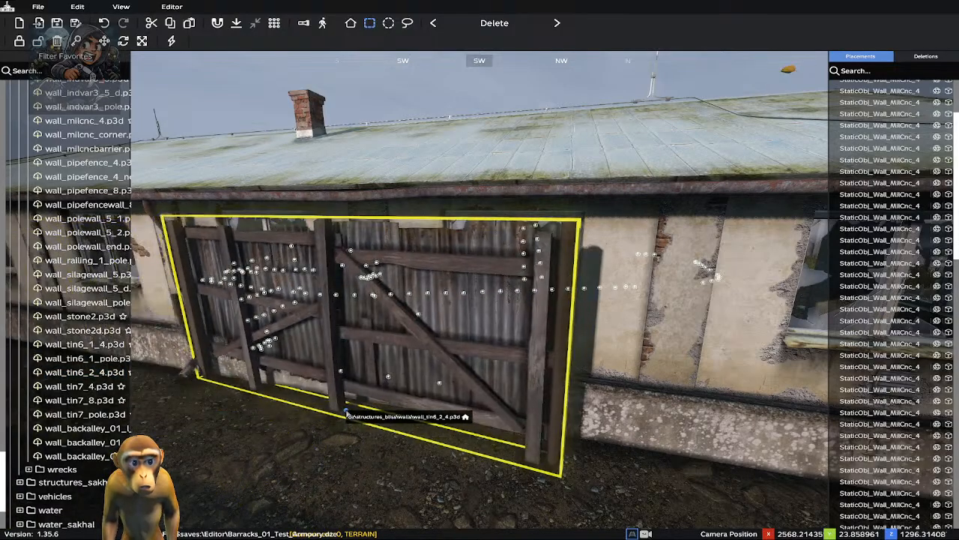
scroll(346, 411, up, 8)
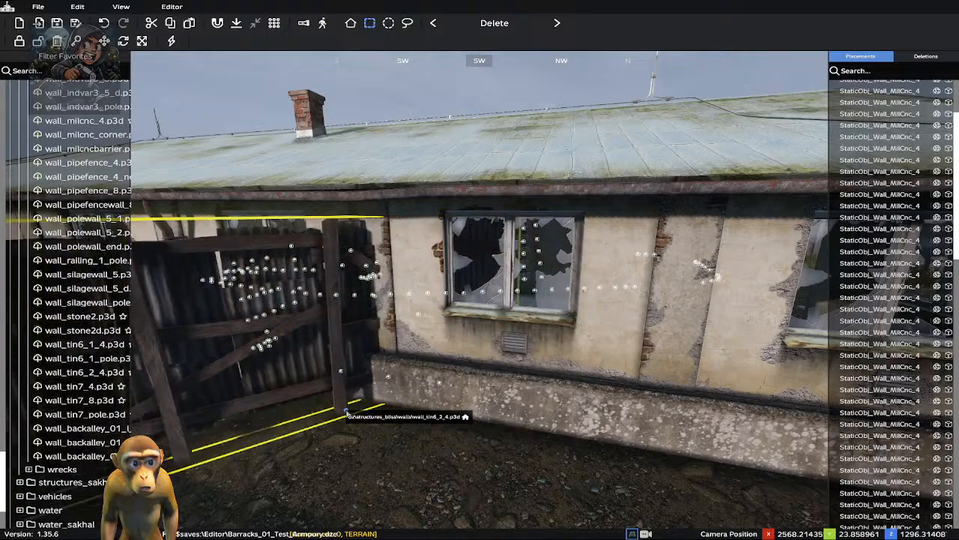
scroll(347, 411, up, 6)
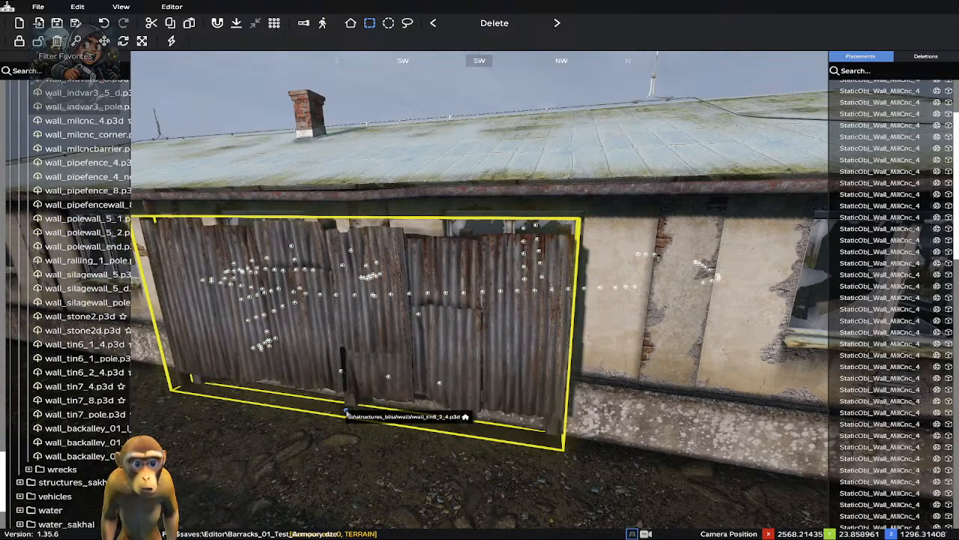
Fine-tune the tin wall's rotation to match the facade and move it flush against the barracks, covering the windows
drag(344, 416, 343, 411)
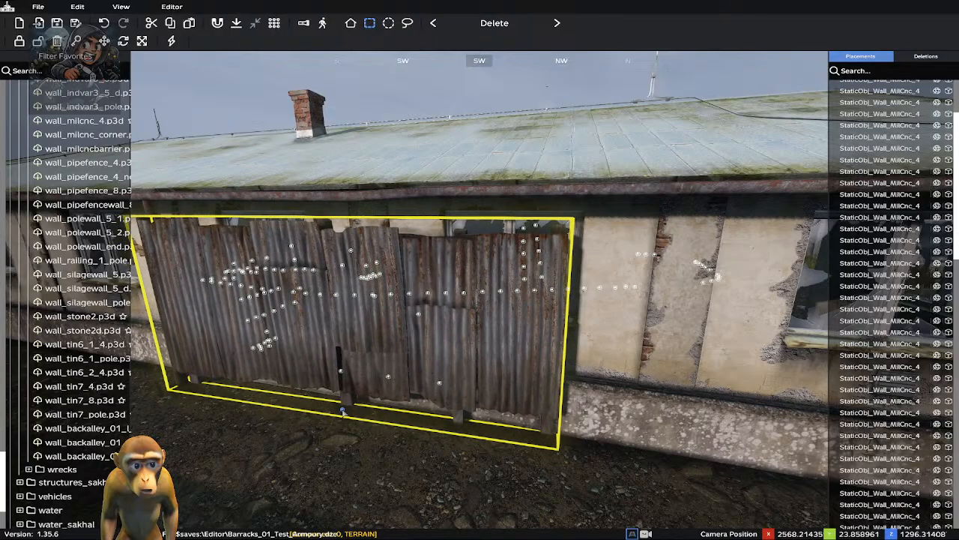
scroll(343, 412, up, 2)
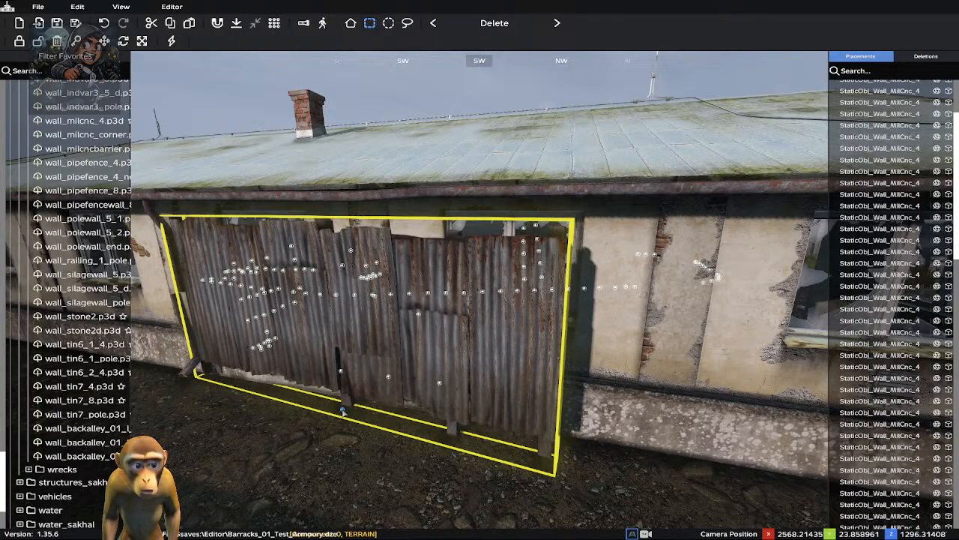
scroll(342, 412, down, 3)
scroll(343, 412, up, 2)
scroll(342, 412, down, 1)
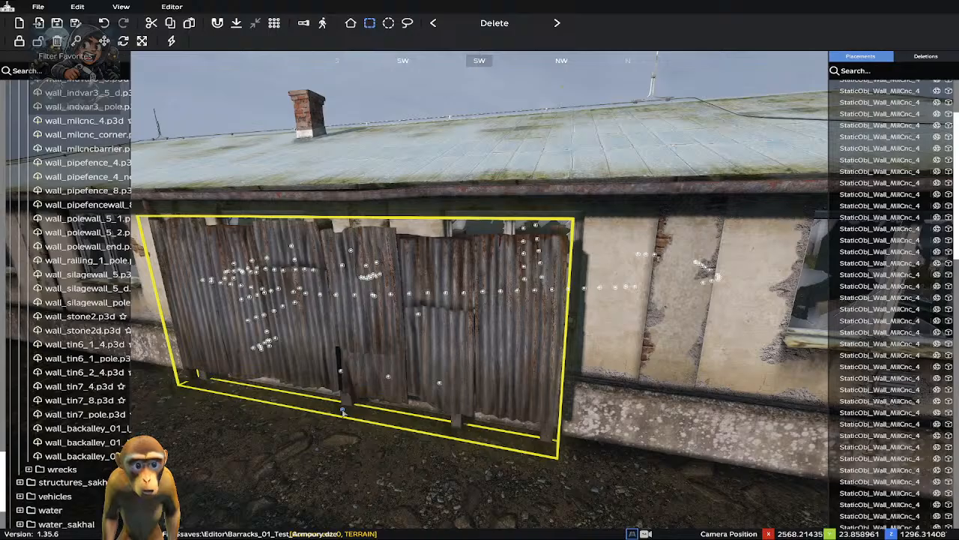
drag(343, 412, 359, 402)
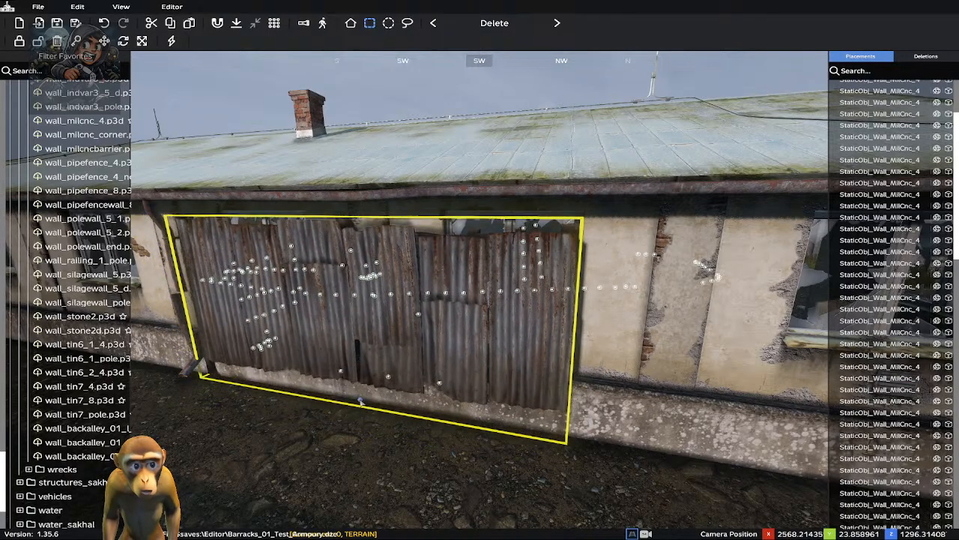
click(338, 459)
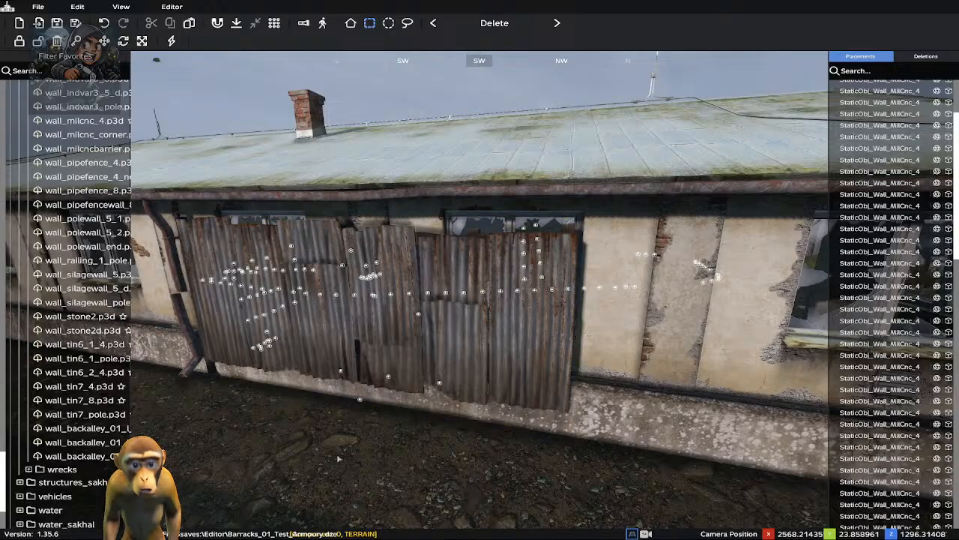
Shift the outside tin wall slightly sideways behind the broken windows, judging its position from inside the armory
key(w)
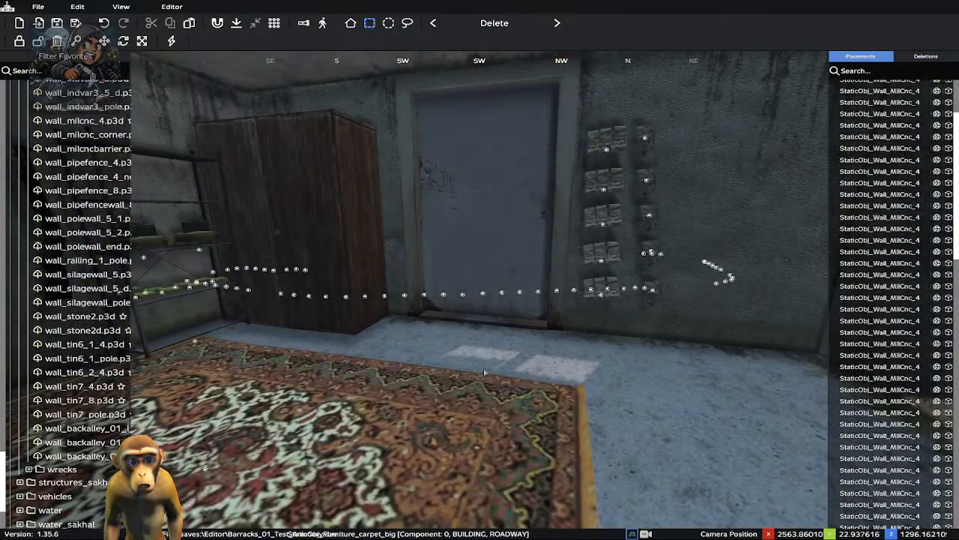
right_drag(495, 386, 265, 351)
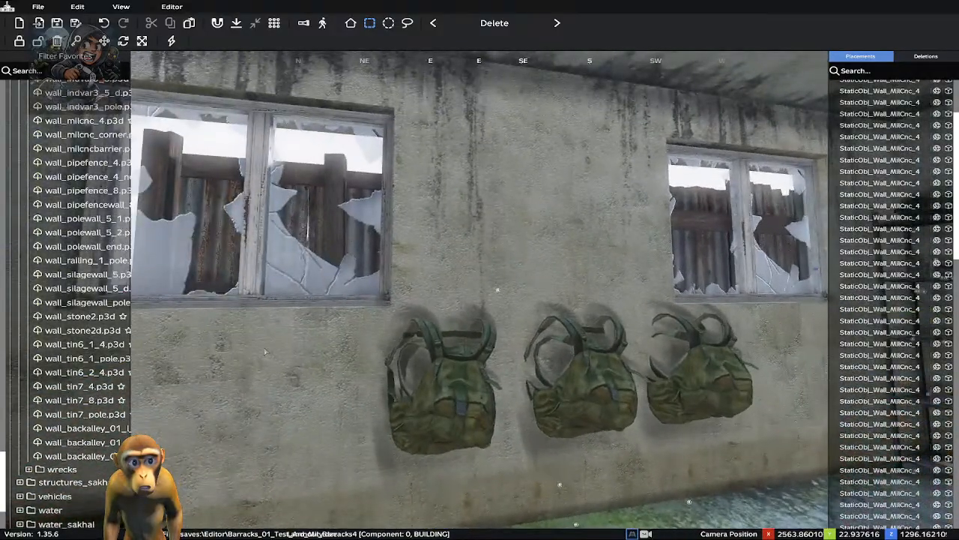
right_drag(206, 365, 152, 371)
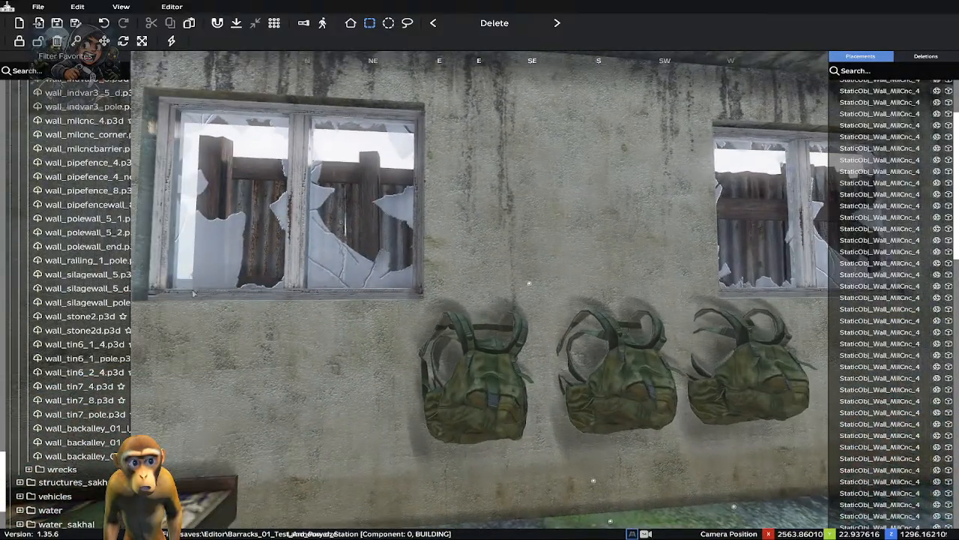
key(d)
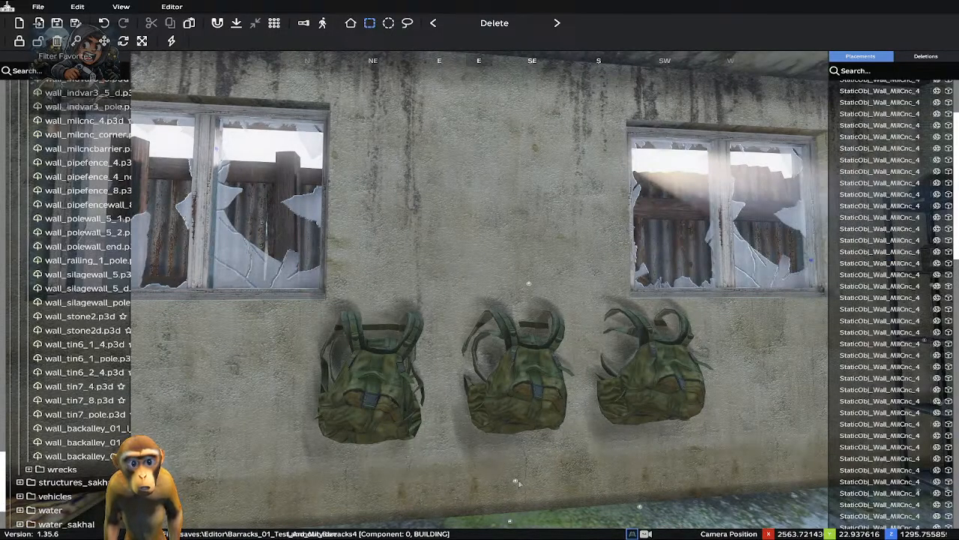
click(510, 522)
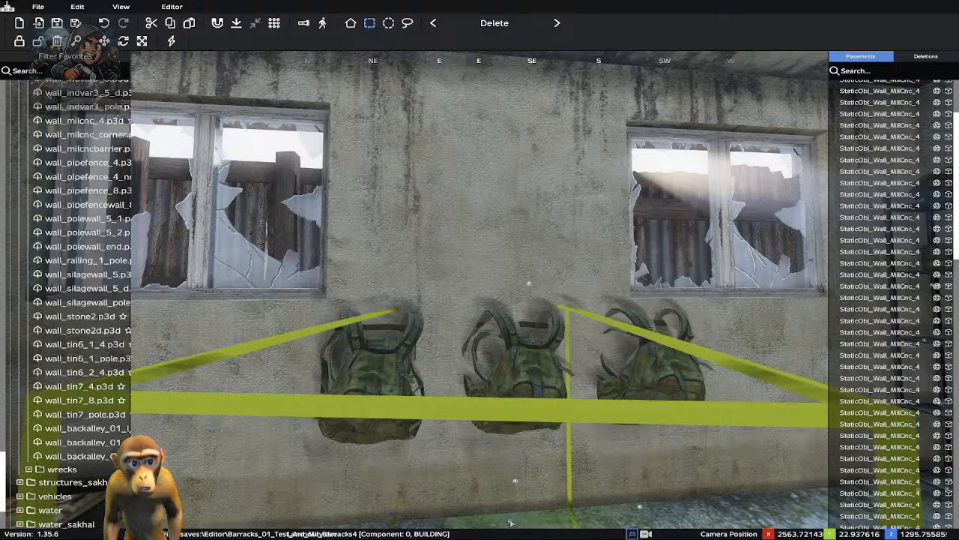
click(515, 486)
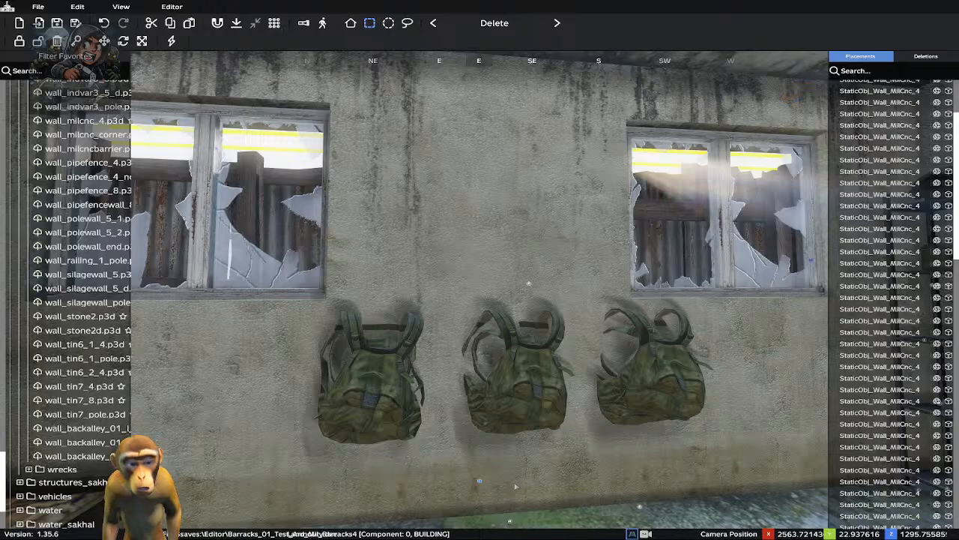
click(799, 426)
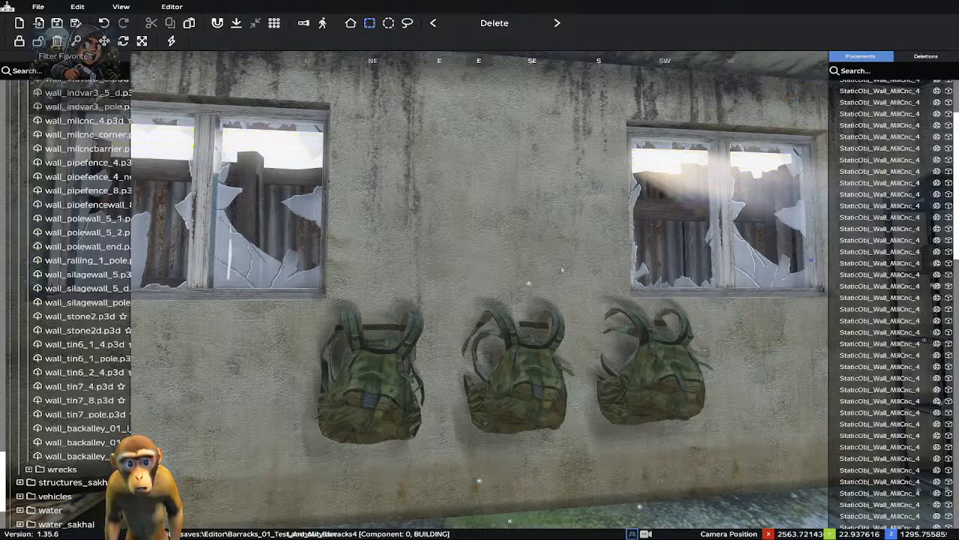
Collapse the walls and military folders under structures_bliss in the object tree
right_drag(562, 269, 612, 425)
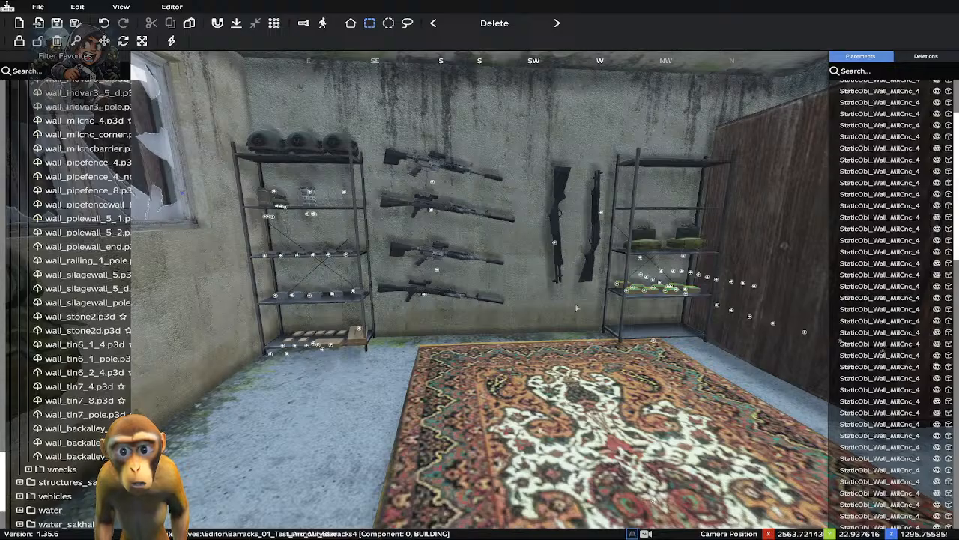
scroll(52, 180, up, 2)
scroll(48, 183, up, 15)
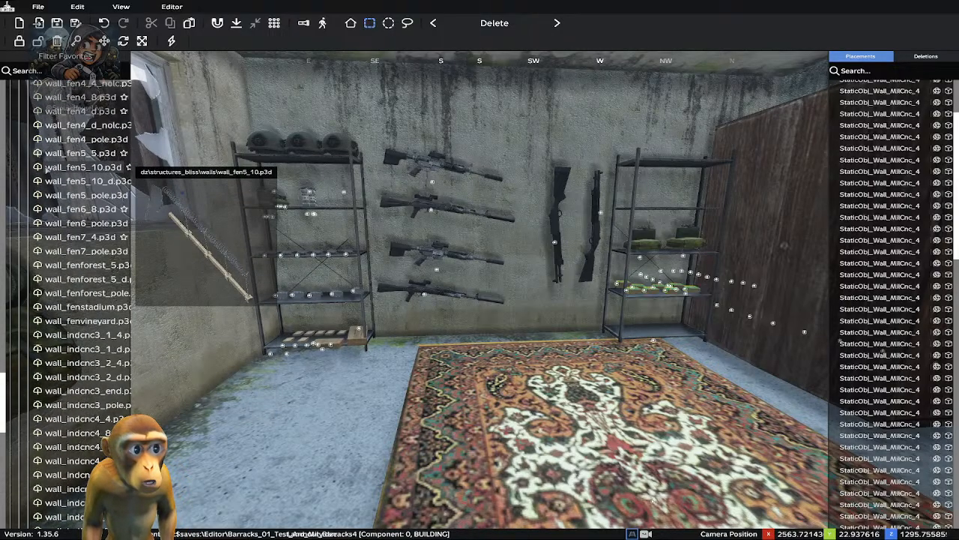
scroll(48, 180, up, 10)
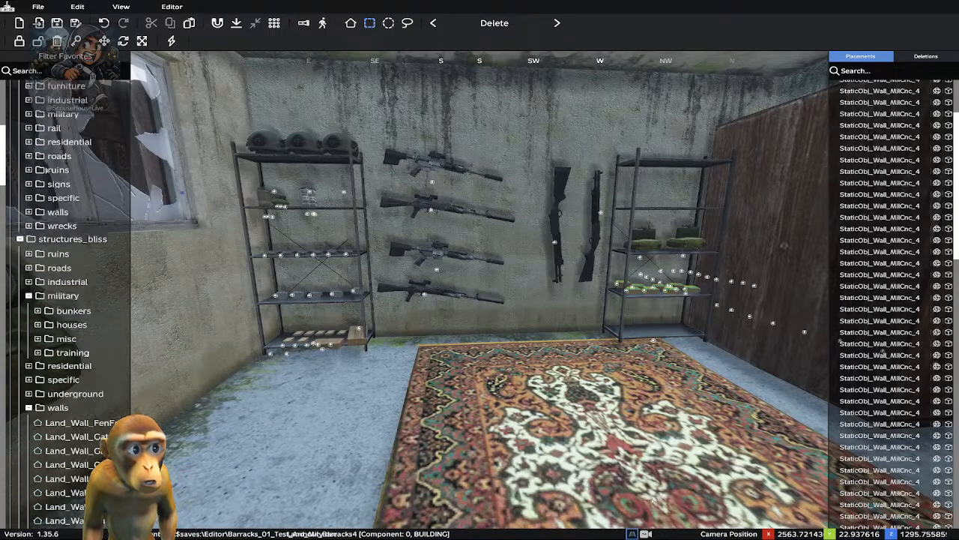
scroll(47, 177, down, 3)
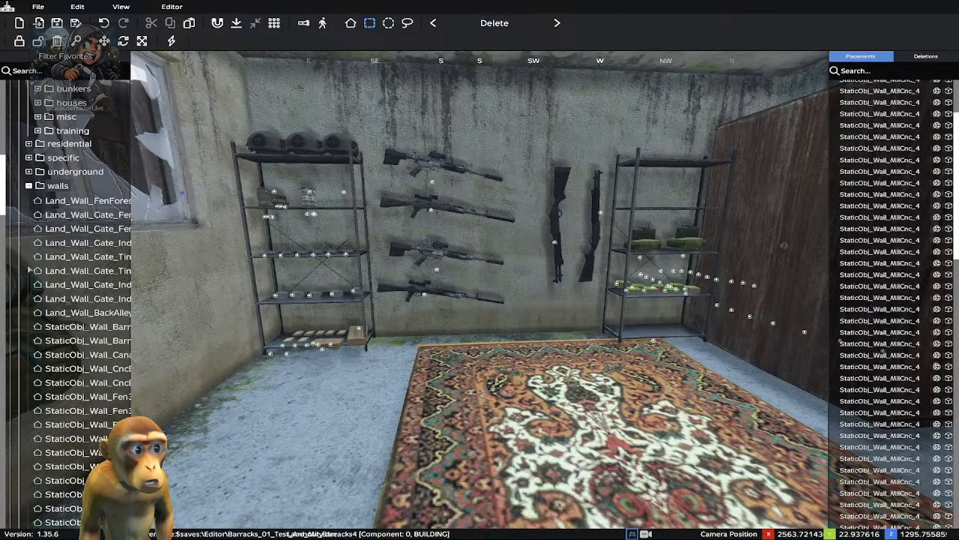
click(30, 185)
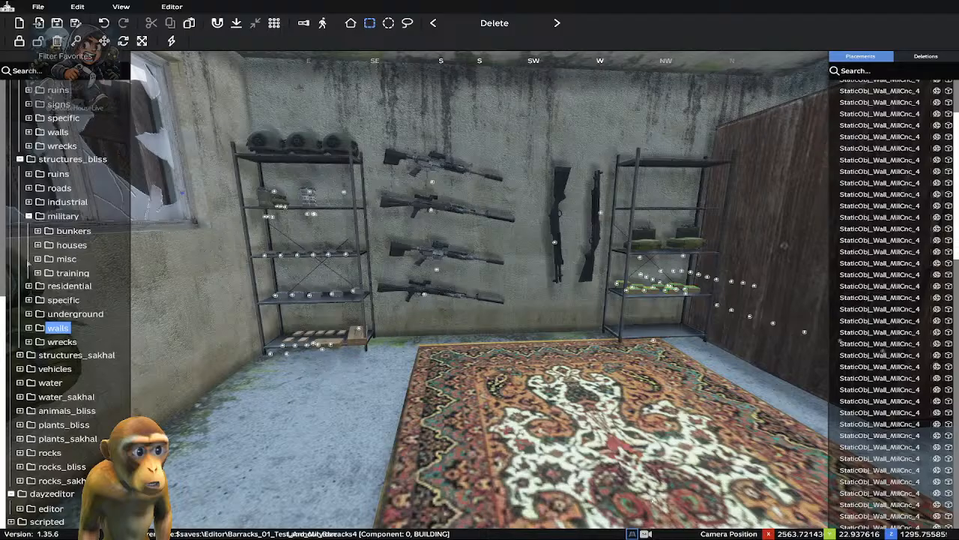
click(30, 216)
click(63, 216)
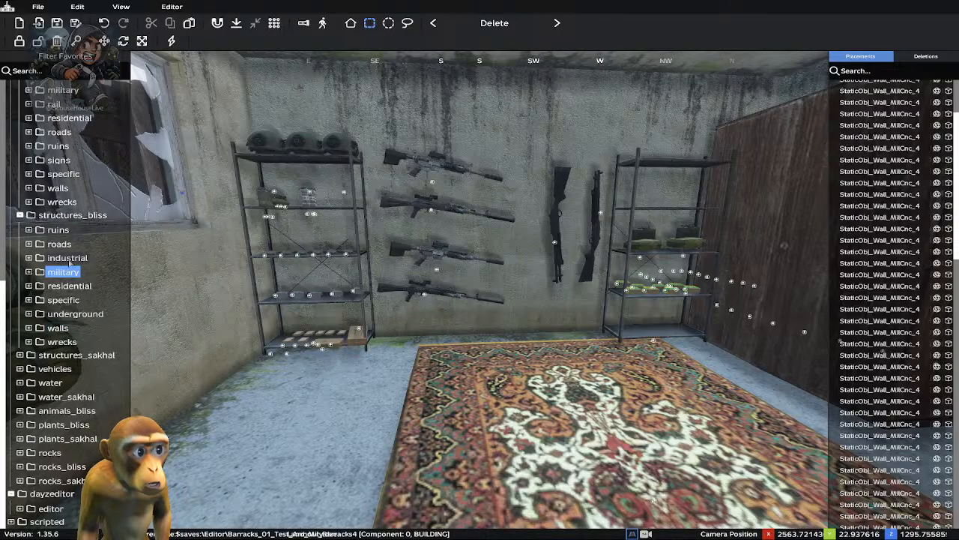
scroll(61, 241, up, 6)
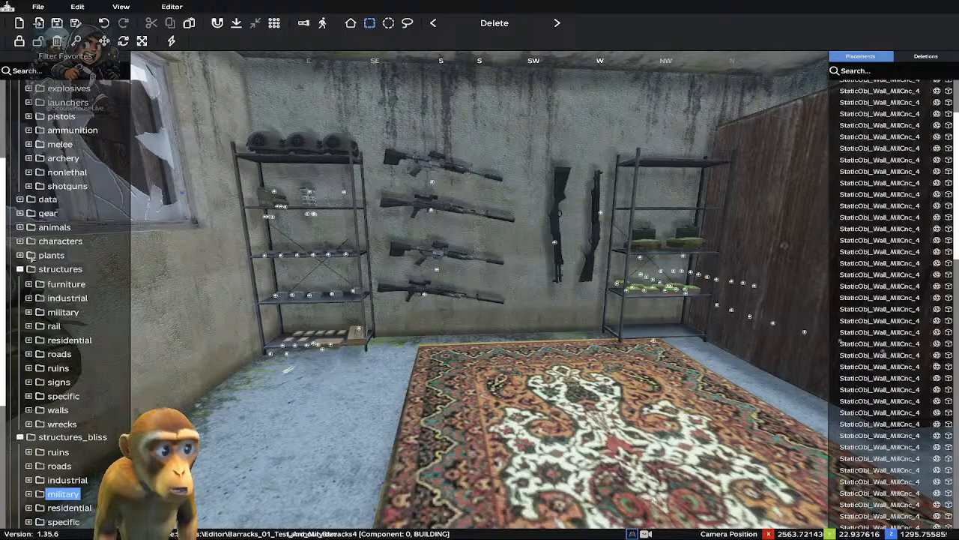
Try out the Animal_CanisLupus_Grey wolf on the armory carpet, delete it and collapse the canis_lupus folder
click(21, 227)
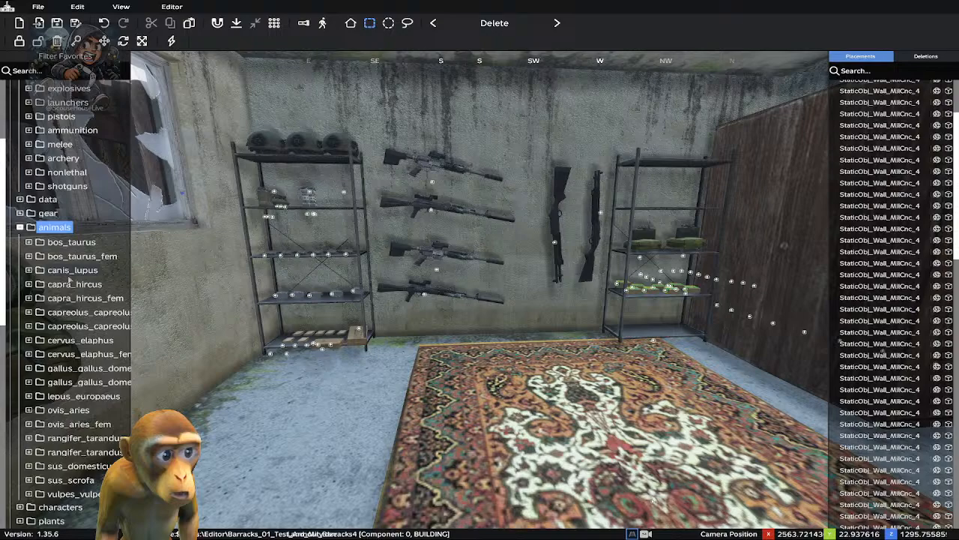
click(68, 272)
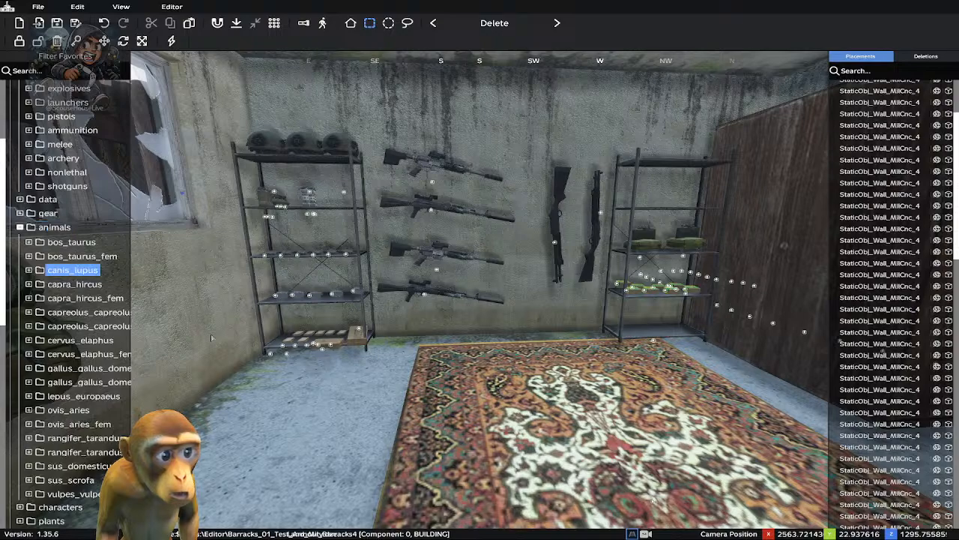
click(30, 271)
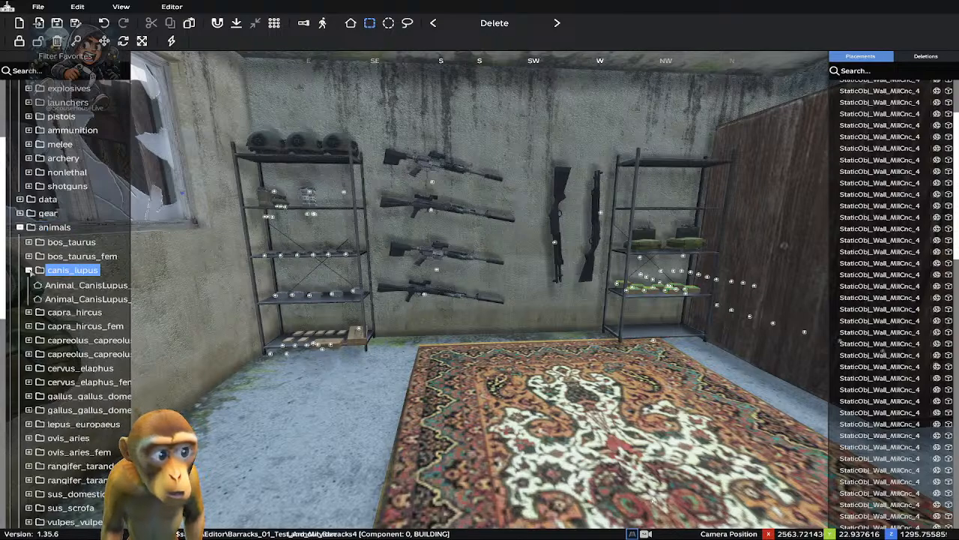
click(61, 293)
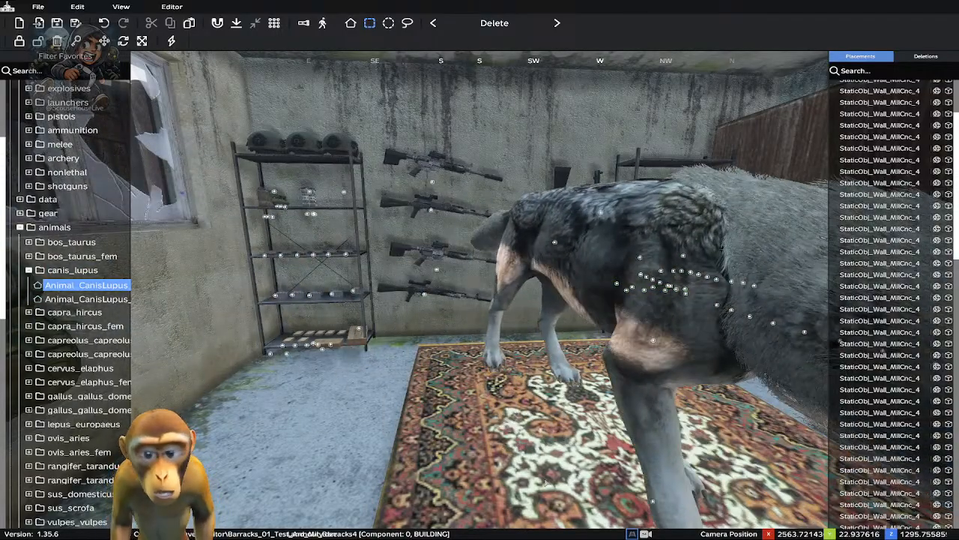
click(516, 423)
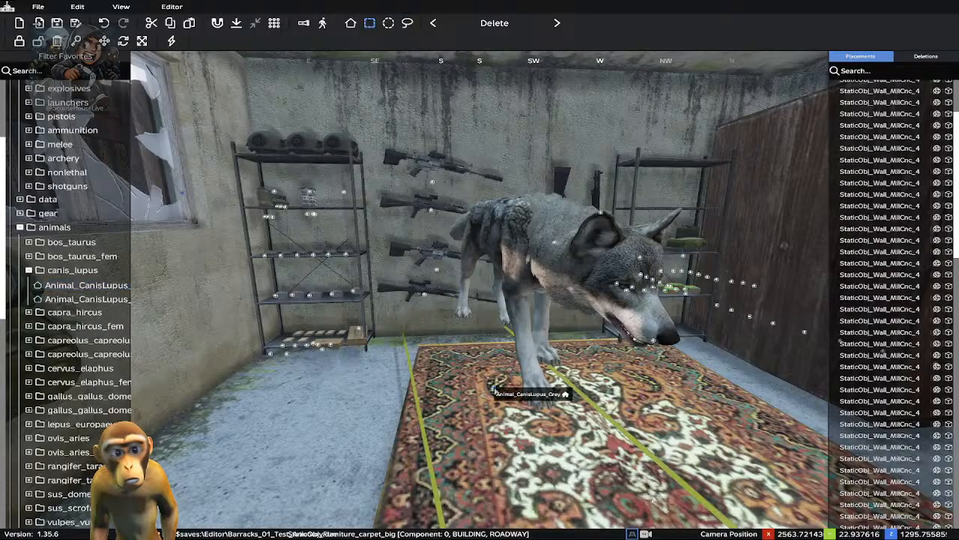
right_click(495, 387)
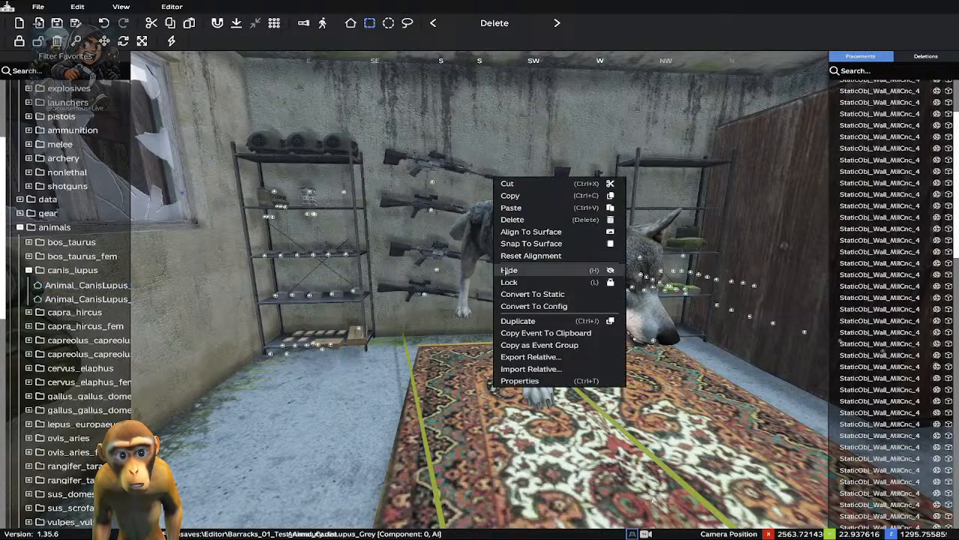
click(514, 219)
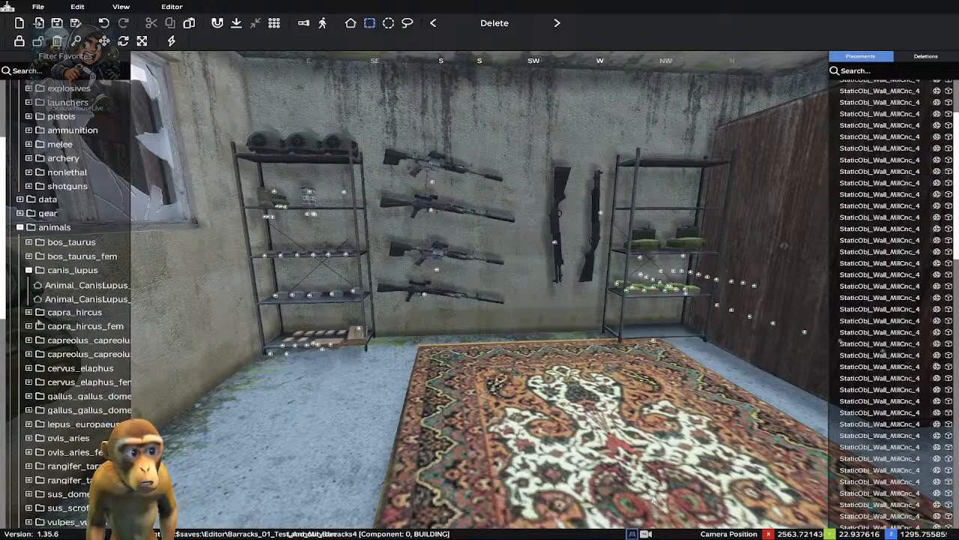
double_click(72, 270)
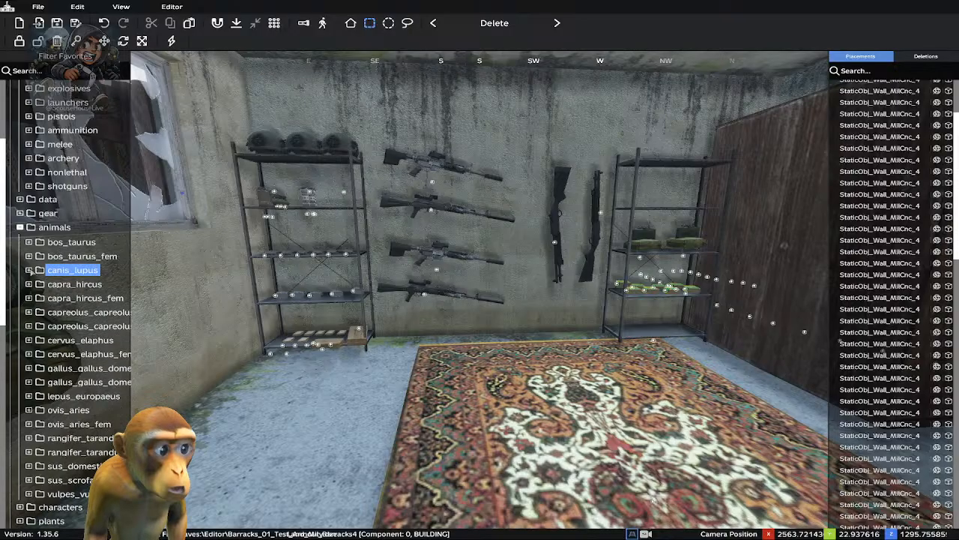
Check the dartgun folder among the nonlethal weapons for items suited to the armory and collapse it again
scroll(41, 225, up, 2)
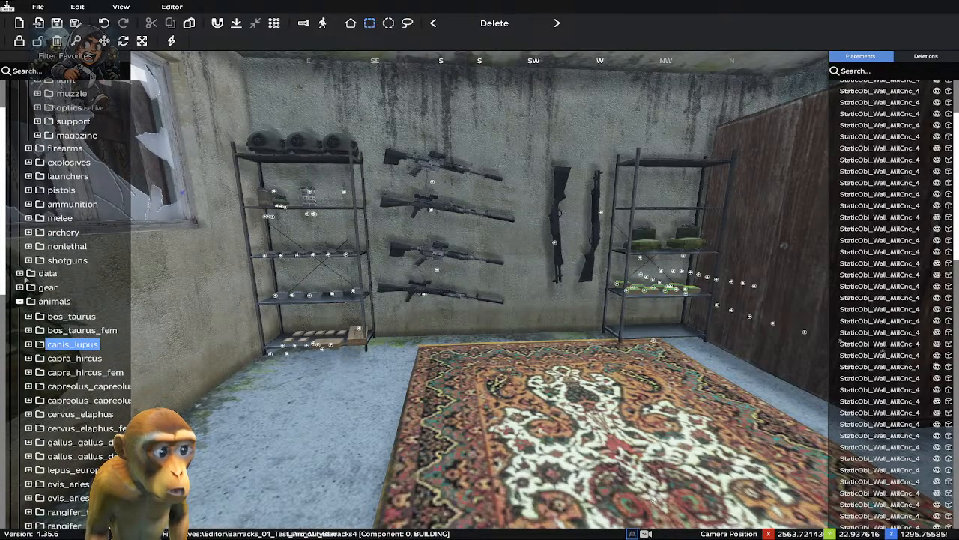
click(28, 246)
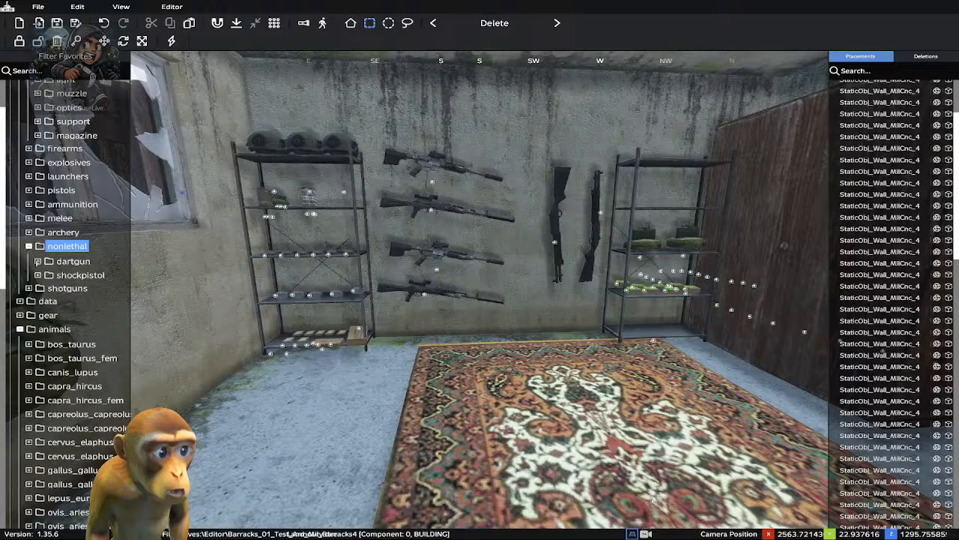
click(37, 261)
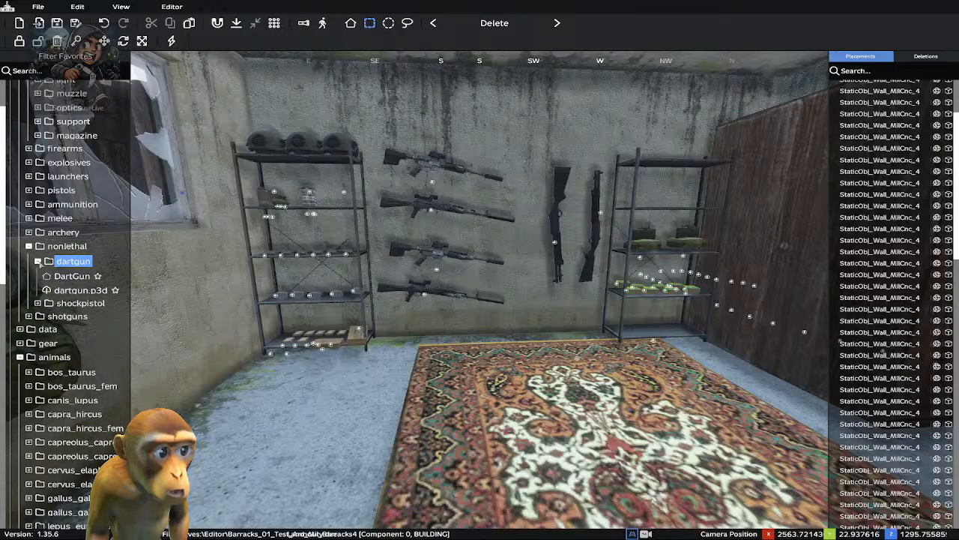
click(39, 260)
click(36, 245)
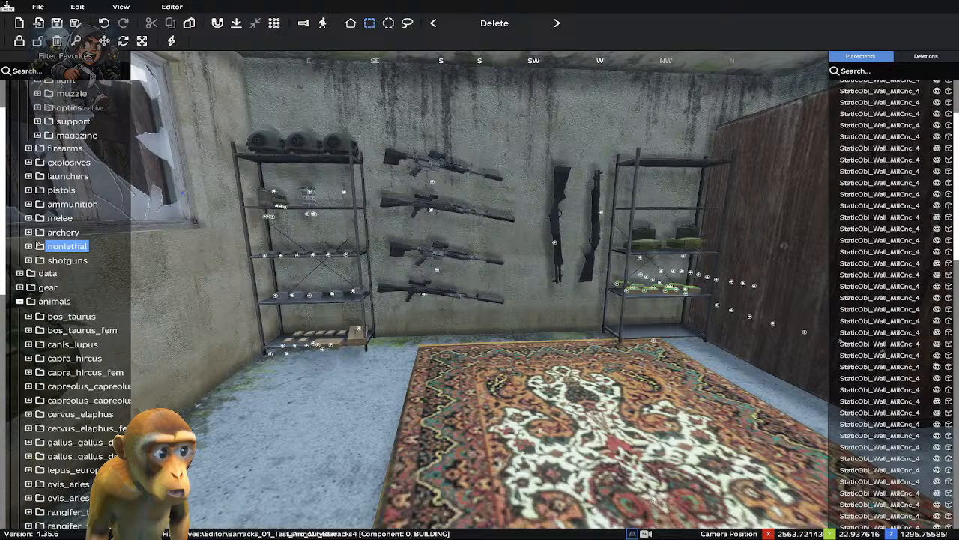
scroll(36, 247, up, 3)
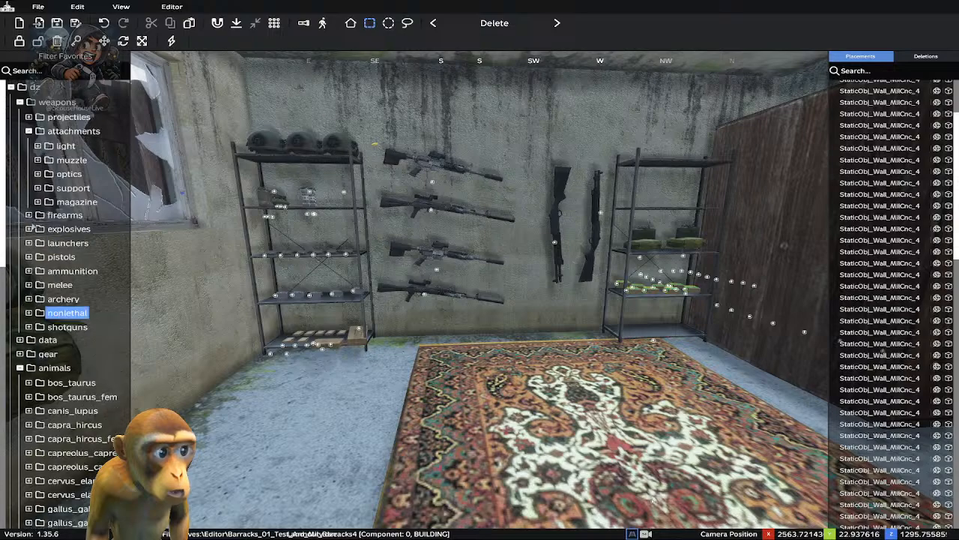
Browse the blade folder of the melee weapons for items suited to the armory and collapse it again
click(31, 286)
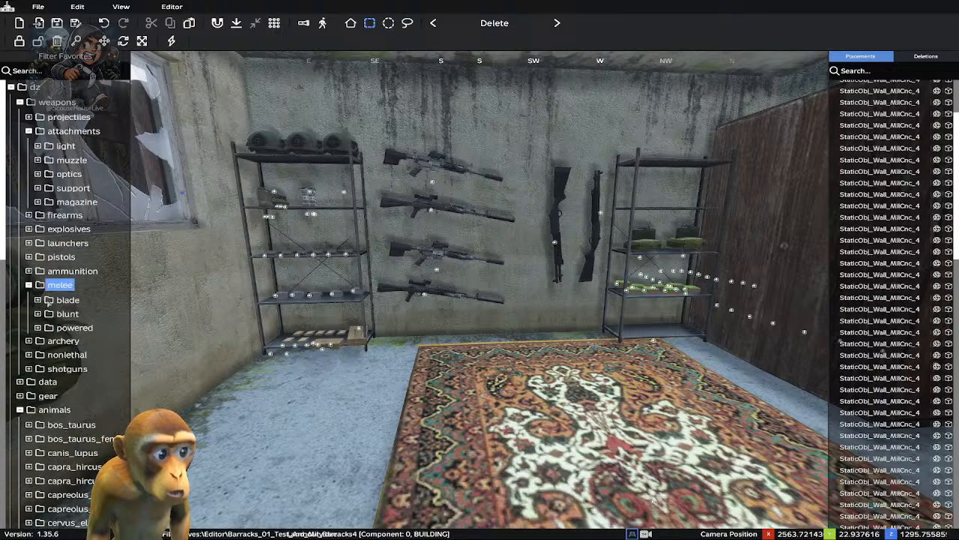
click(46, 300)
mouse_move(77, 363)
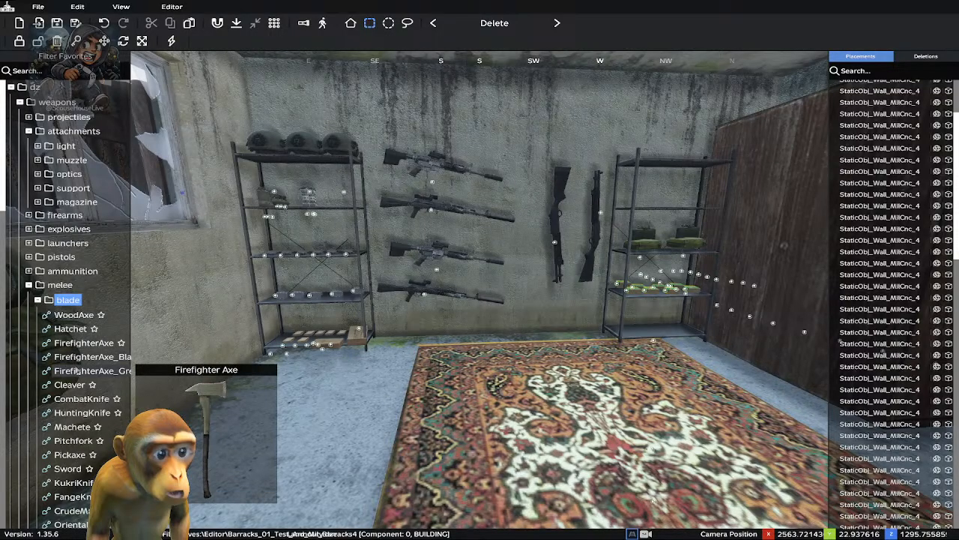
scroll(77, 364, down, 9)
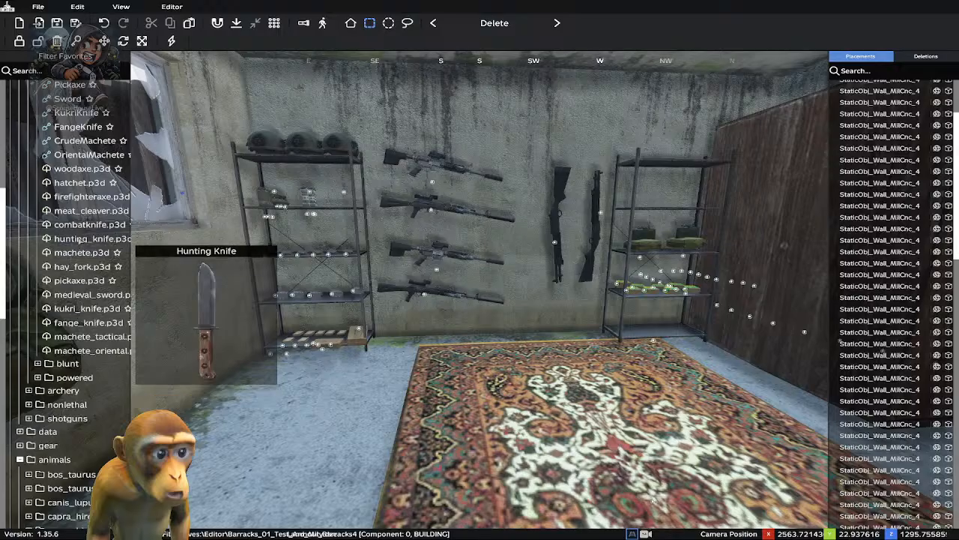
scroll(72, 176, up, 5)
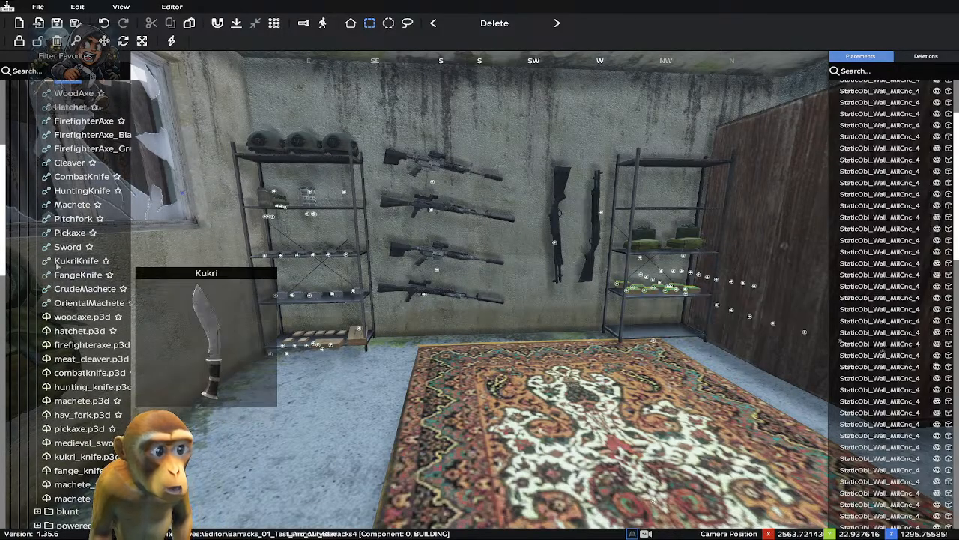
scroll(59, 266, up, 2)
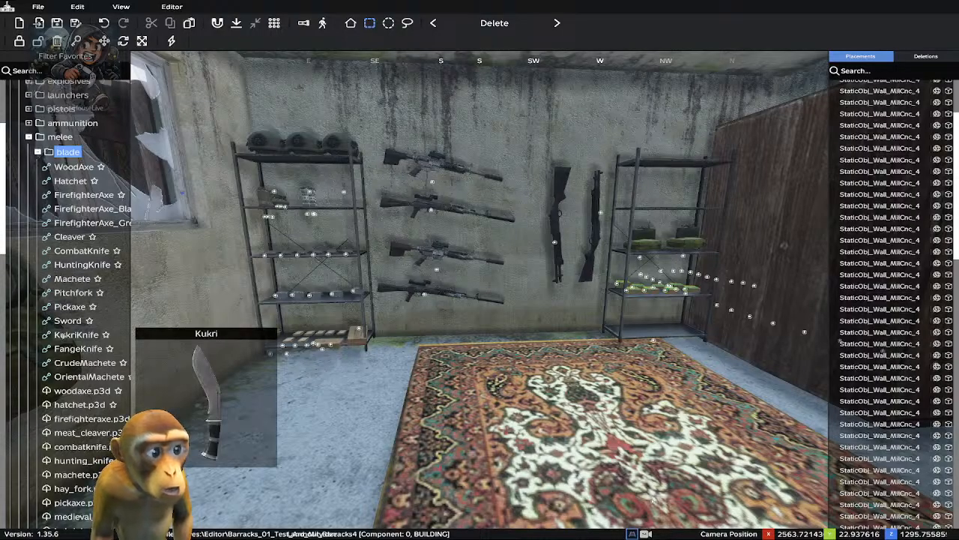
scroll(66, 340, up, 3)
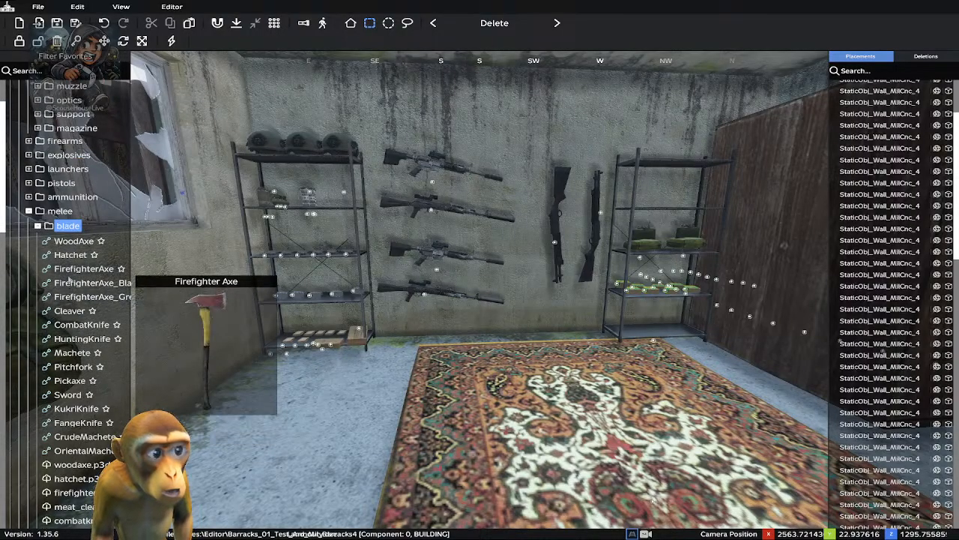
click(37, 225)
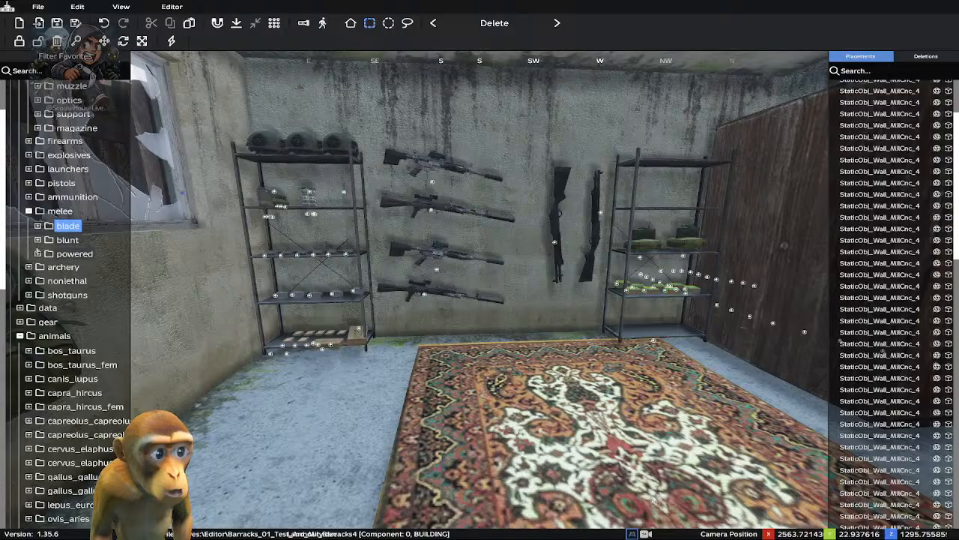
Look through the blunt melee weapons for display items, collapse that folder and reopen the blade folder
click(37, 240)
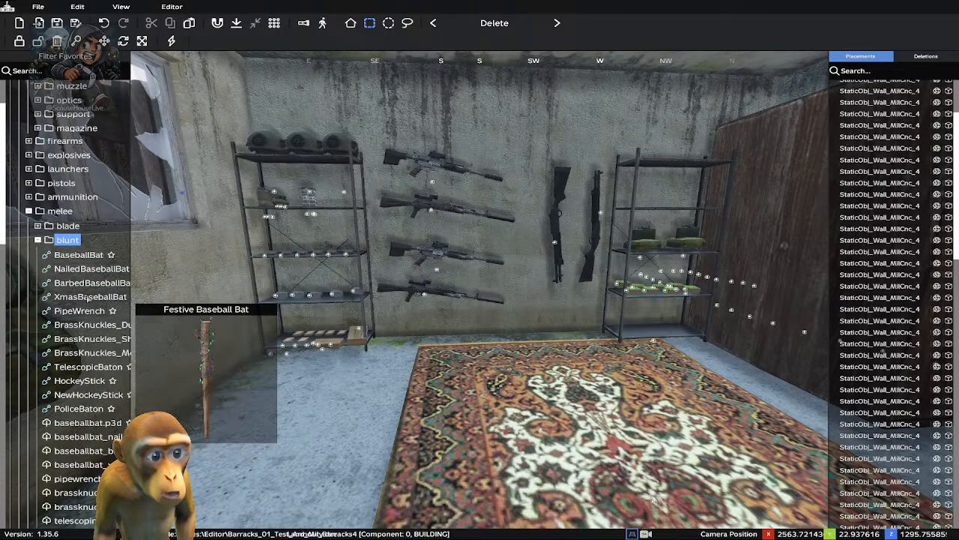
scroll(88, 377, down, 3)
scroll(88, 379, down, 6)
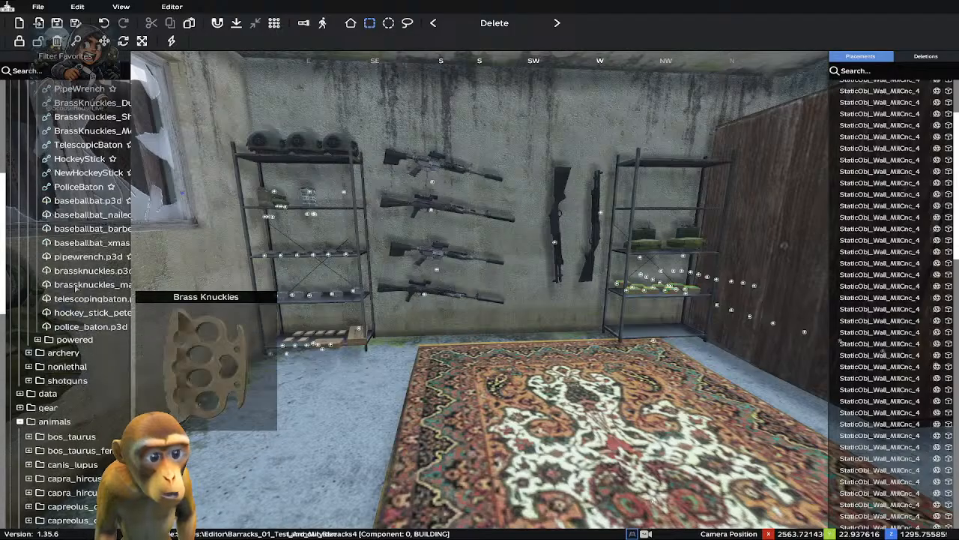
scroll(76, 259, up, 3)
scroll(76, 259, up, 6)
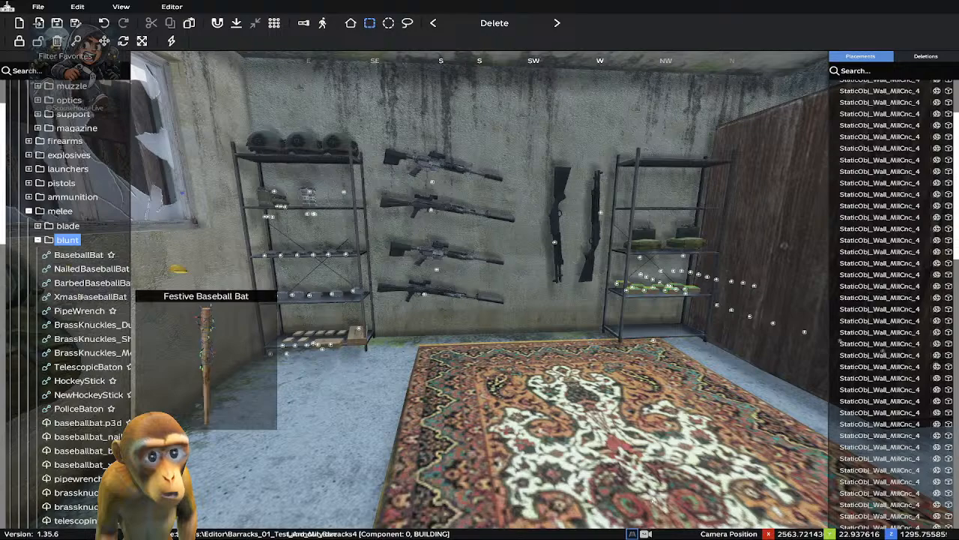
scroll(60, 315, up, 3)
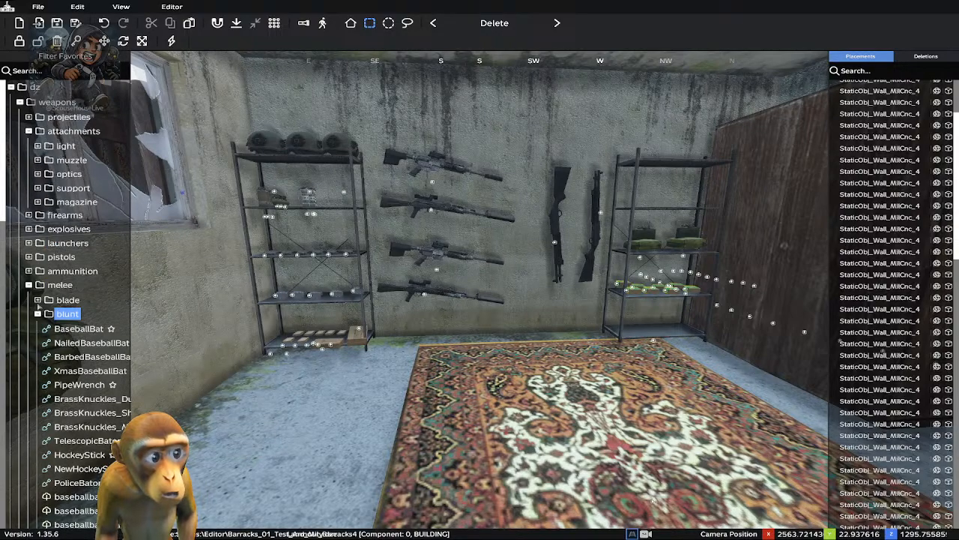
click(38, 300)
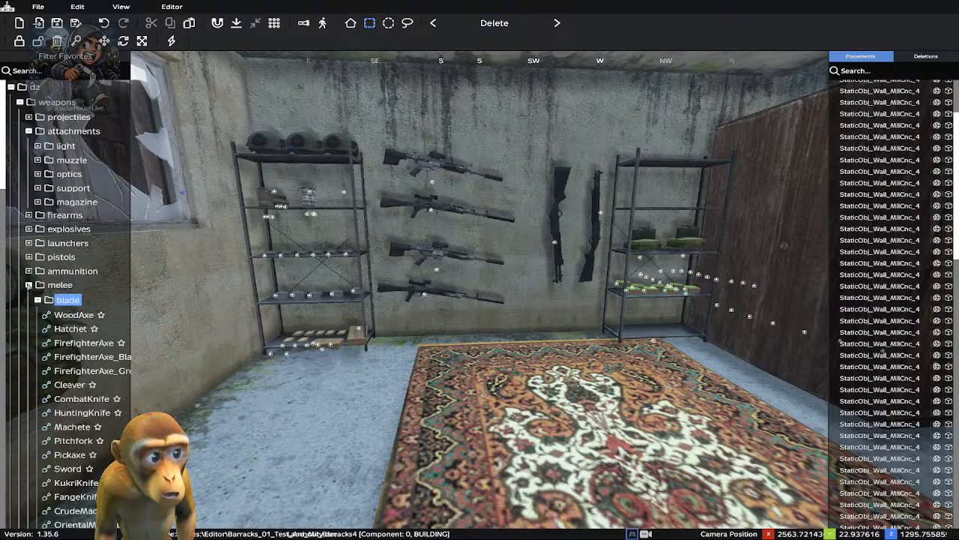
Check the ammunition folder and the rpg7 folder under launchers for display pieces, collapsing each one again
click(28, 271)
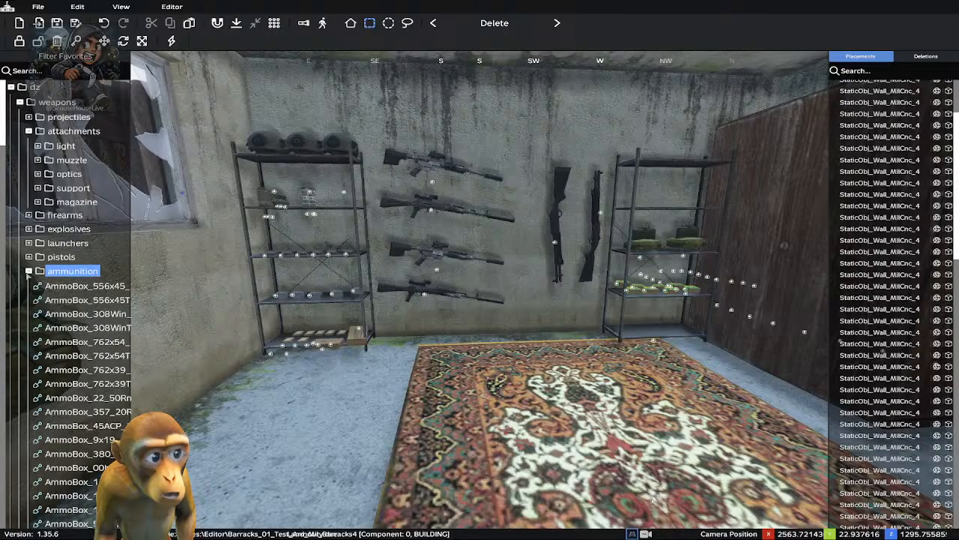
click(28, 271)
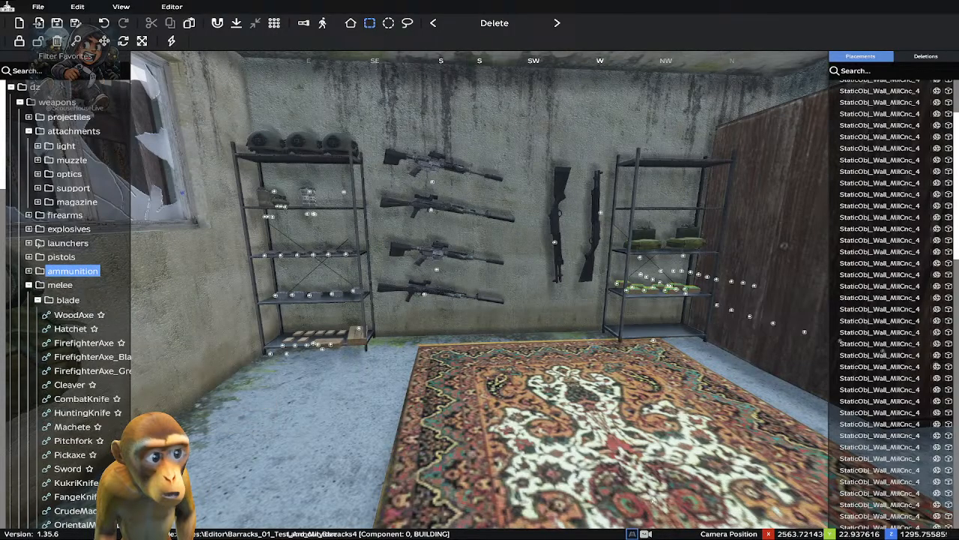
click(30, 243)
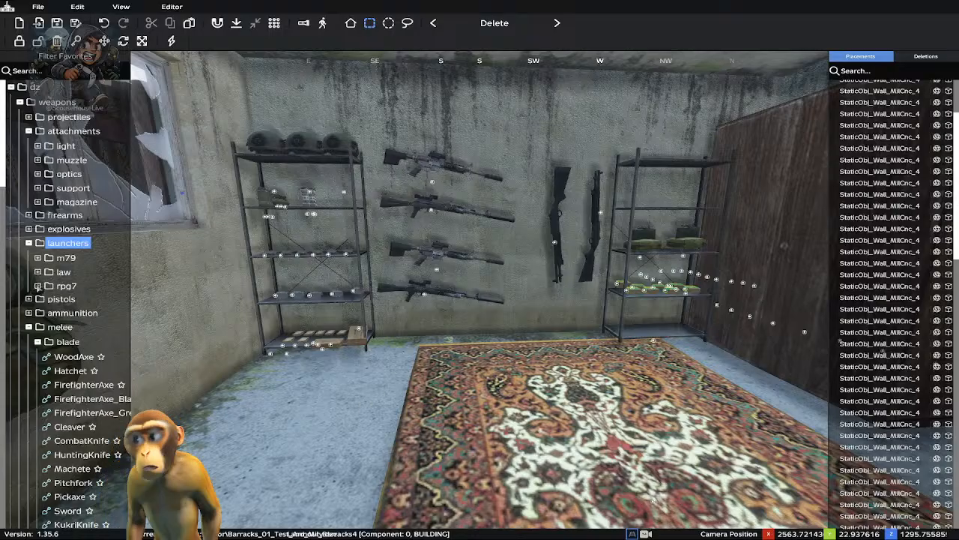
click(38, 286)
mouse_move(60, 305)
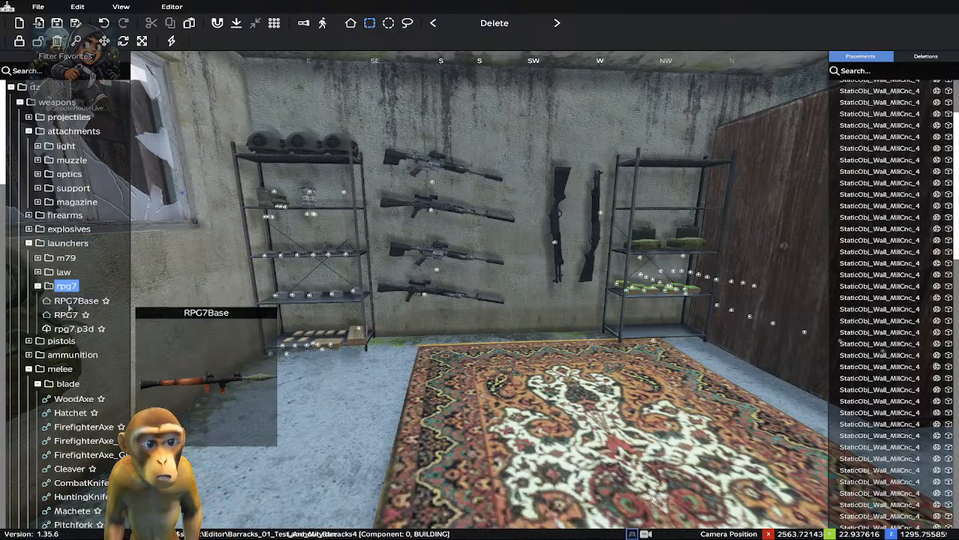
click(37, 286)
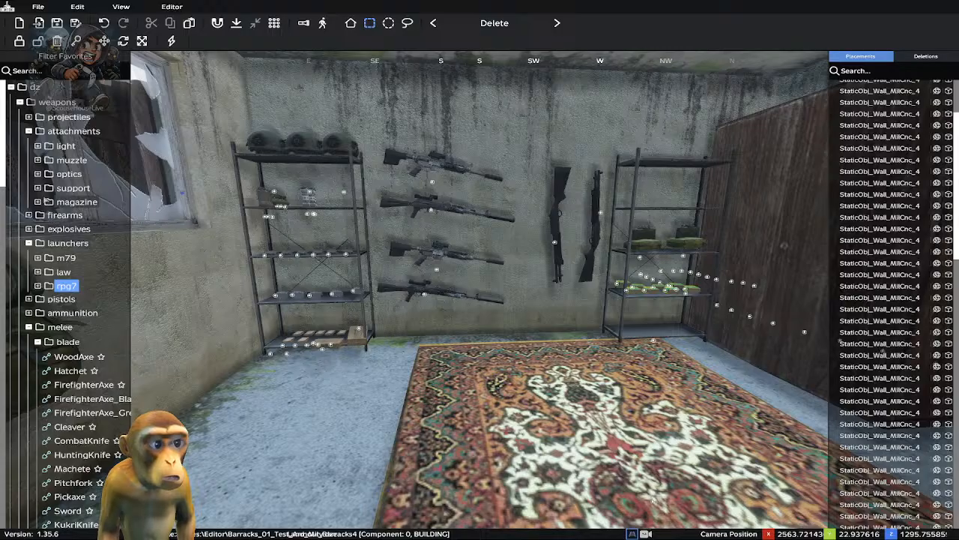
Check the support folder among the weapon attachments and collapse the whole weapons folder
click(37, 188)
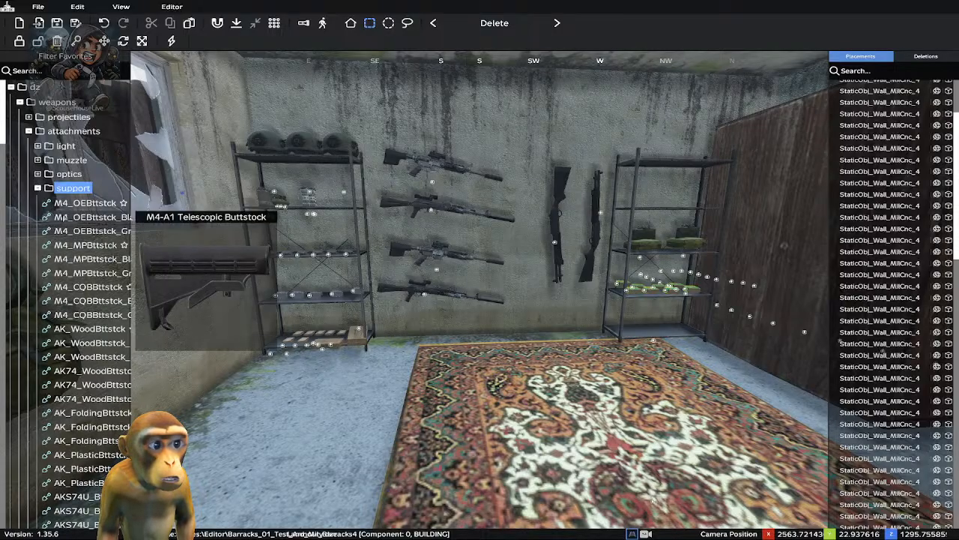
click(38, 187)
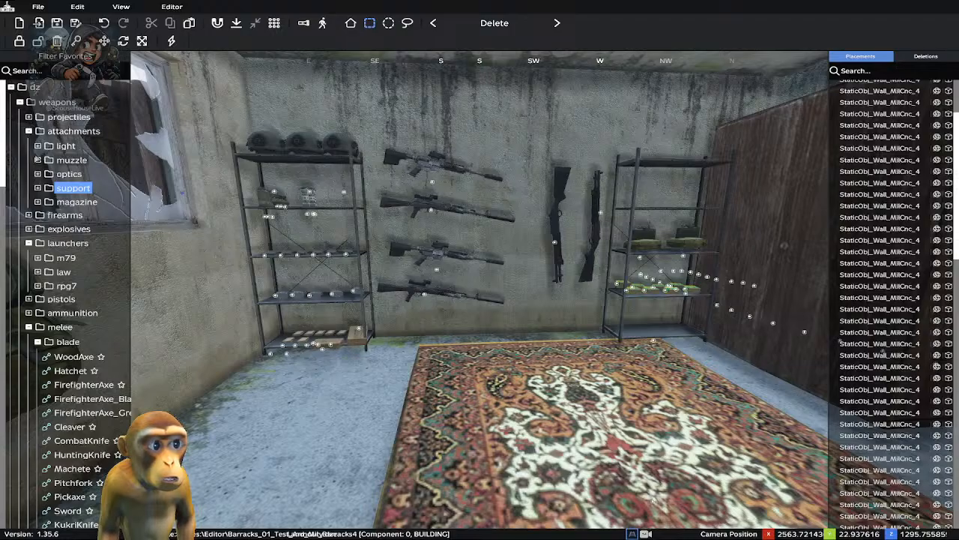
click(19, 102)
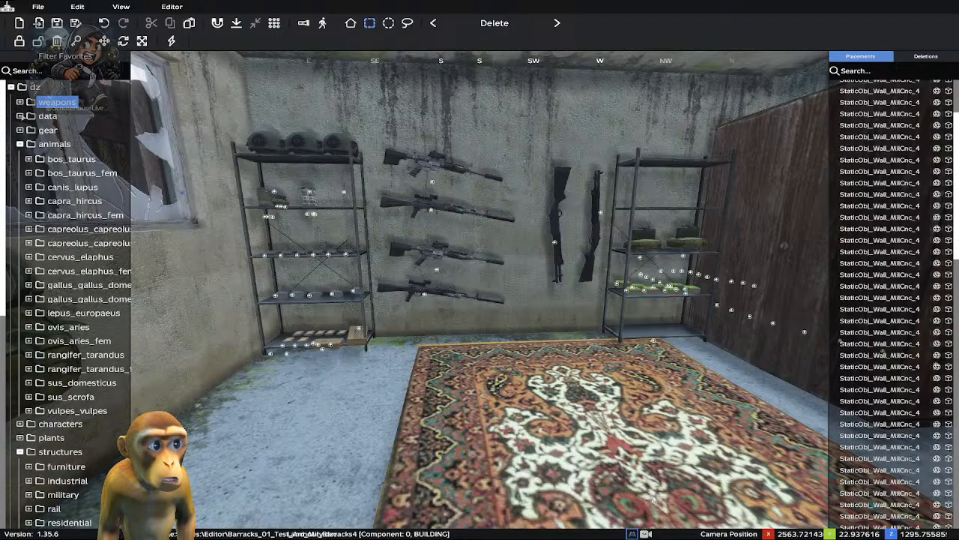
Inspect the navigation items under gear for armory props, and collapse the navigation and animals folders
click(20, 130)
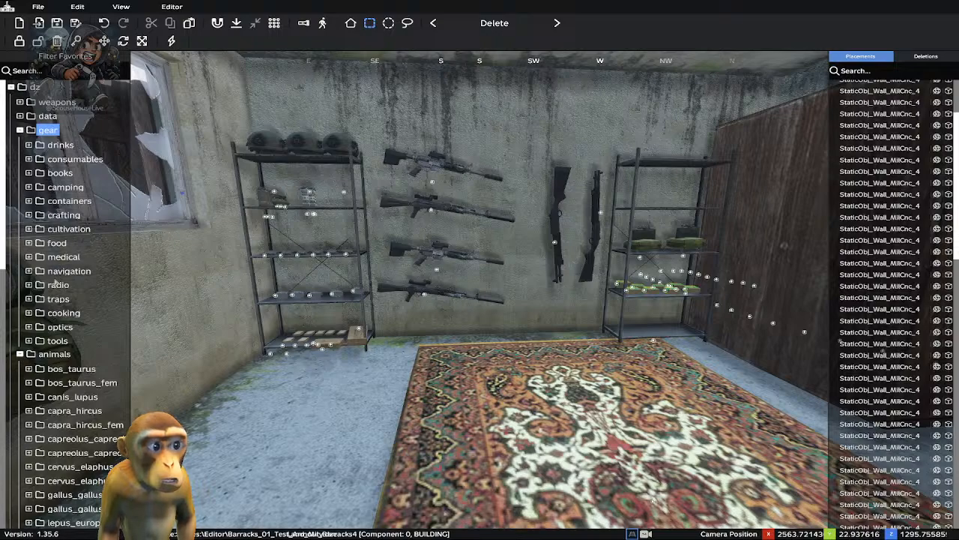
click(29, 271)
mouse_move(47, 299)
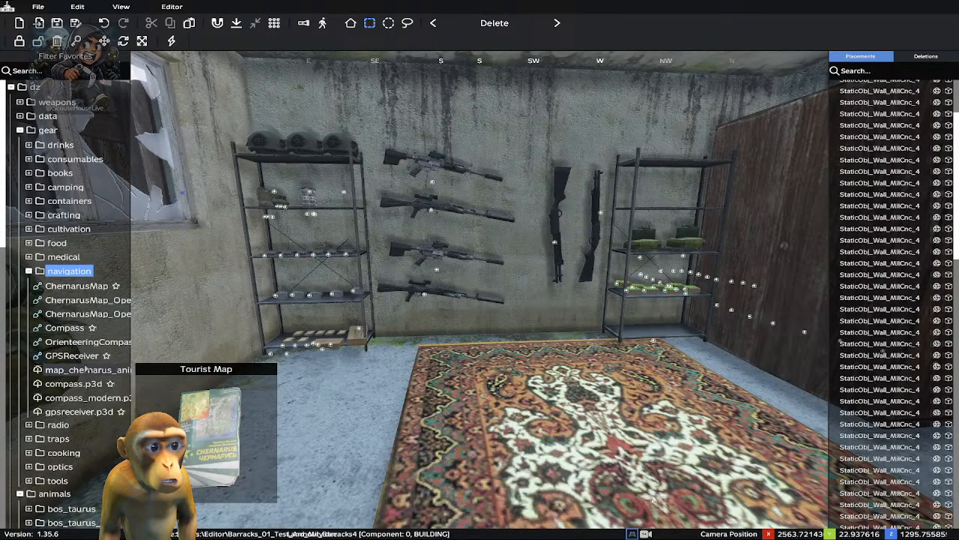
click(29, 272)
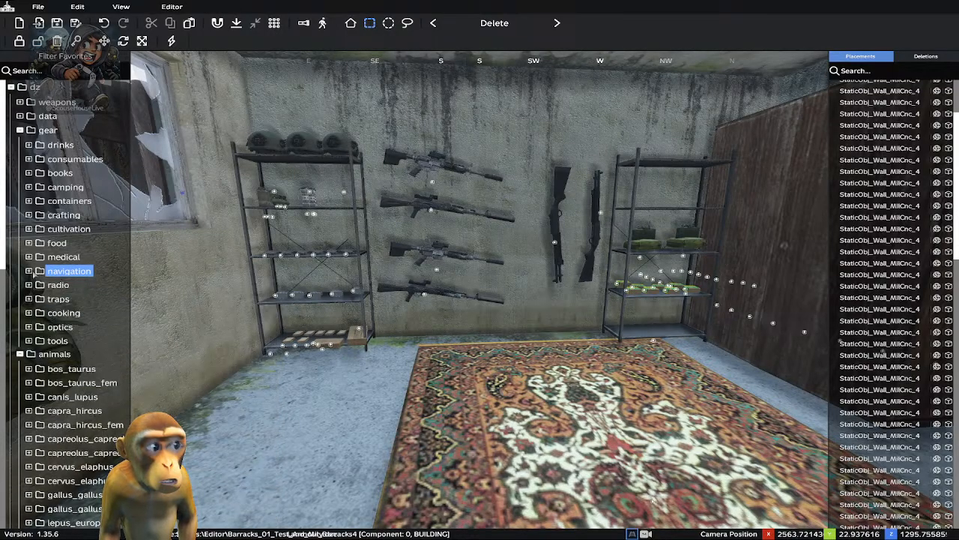
scroll(49, 339, down, 2)
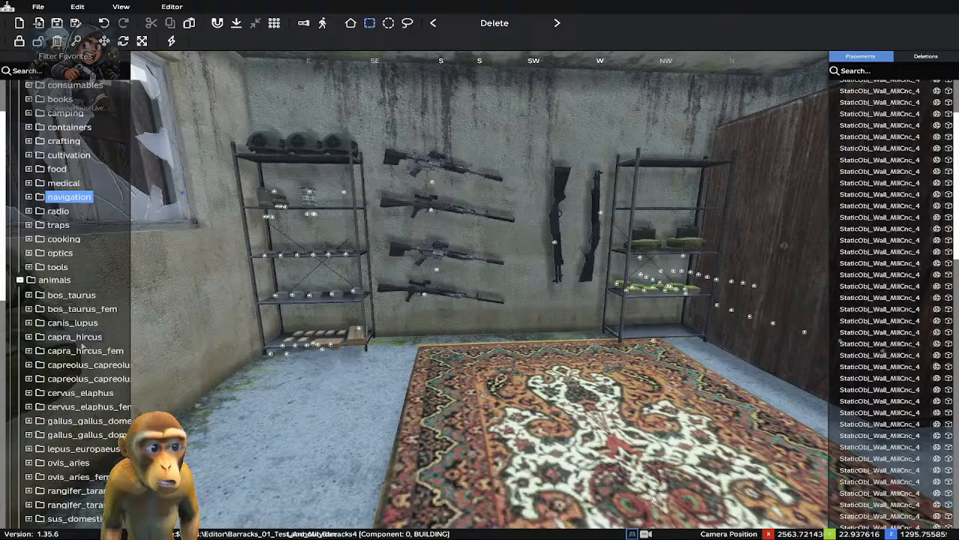
click(20, 280)
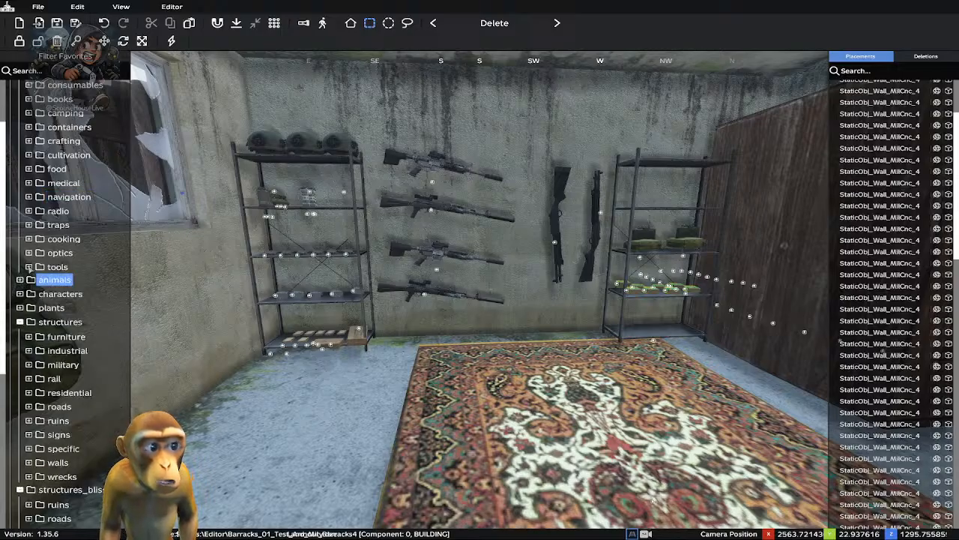
Look through the full list of gear tools and their p3d models for objects to display in the armory
click(29, 267)
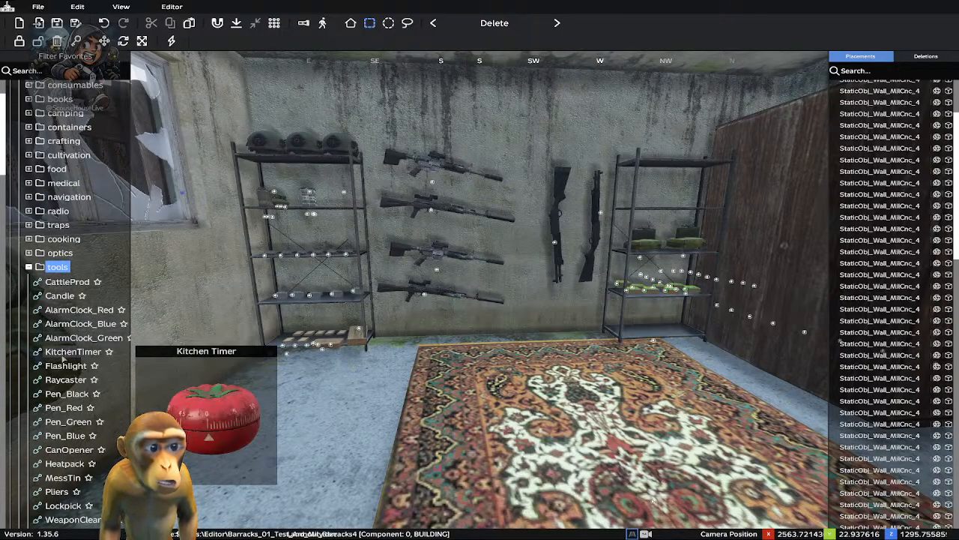
scroll(64, 360, down, 8)
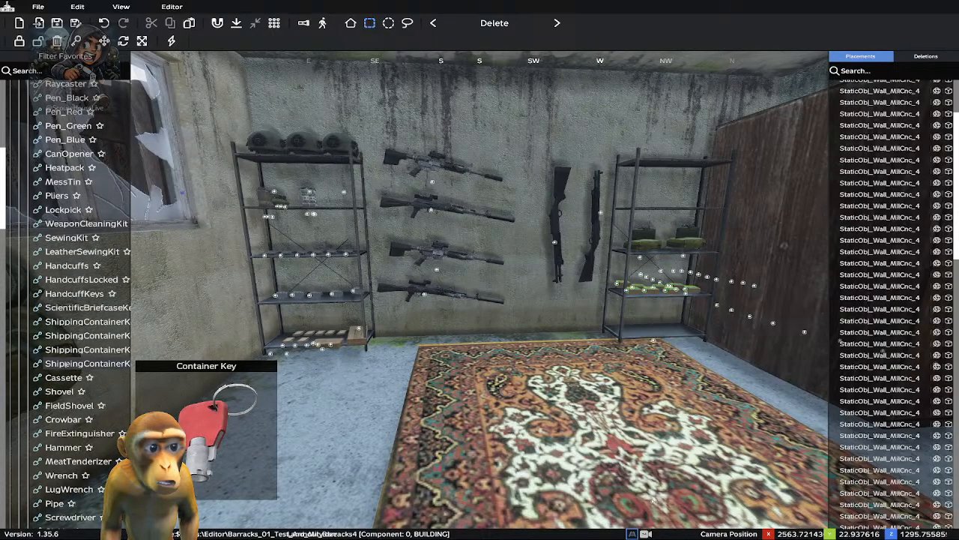
scroll(65, 360, down, 2)
scroll(63, 360, down, 4)
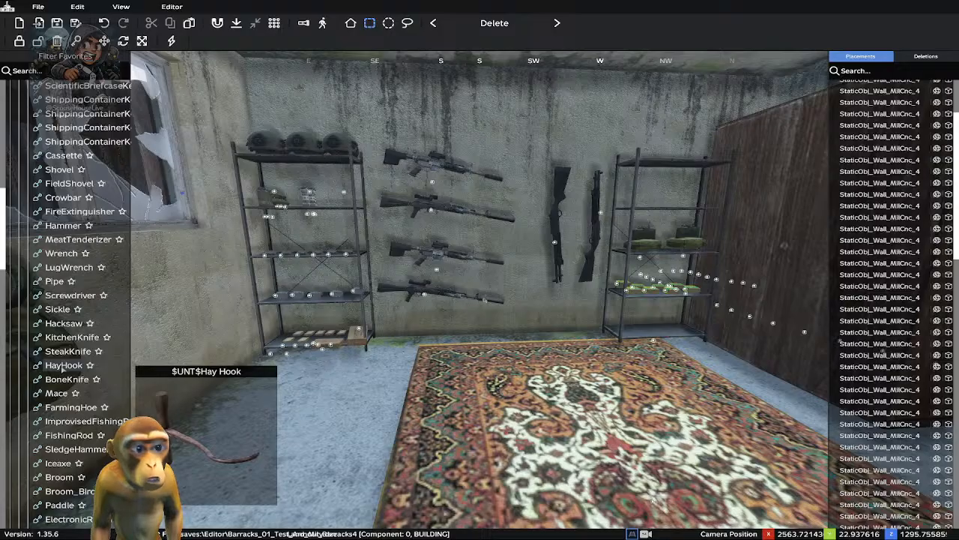
scroll(63, 361, down, 2)
scroll(61, 368, down, 2)
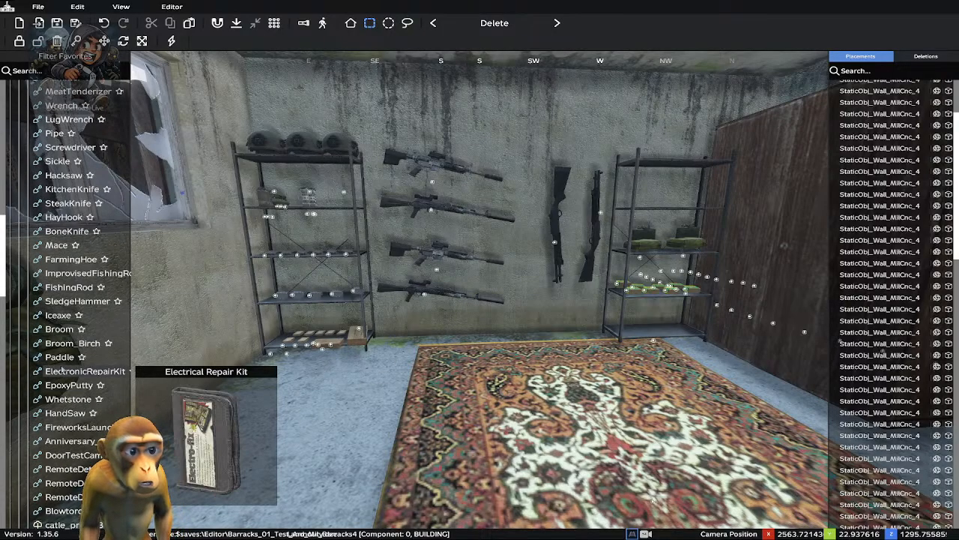
scroll(61, 368, down, 2)
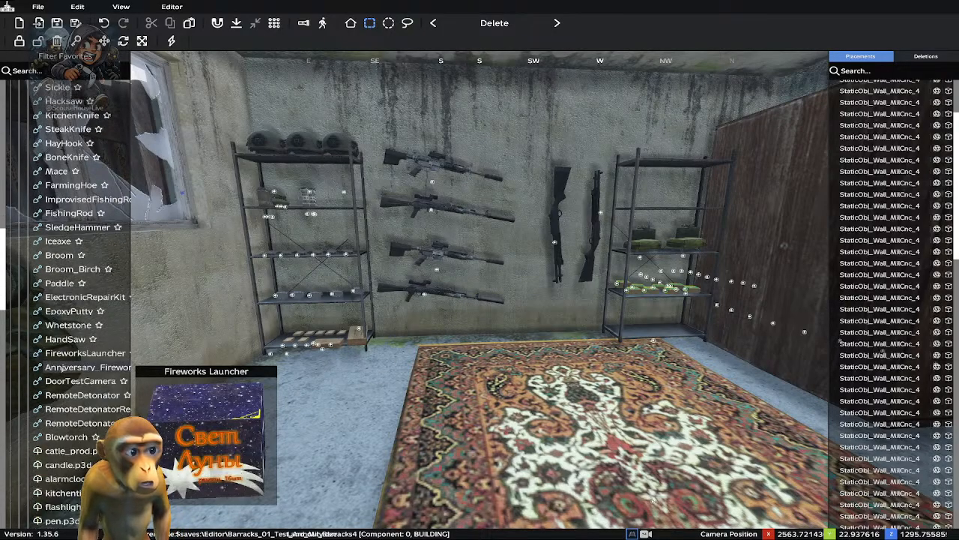
scroll(62, 369, down, 2)
scroll(62, 367, down, 6)
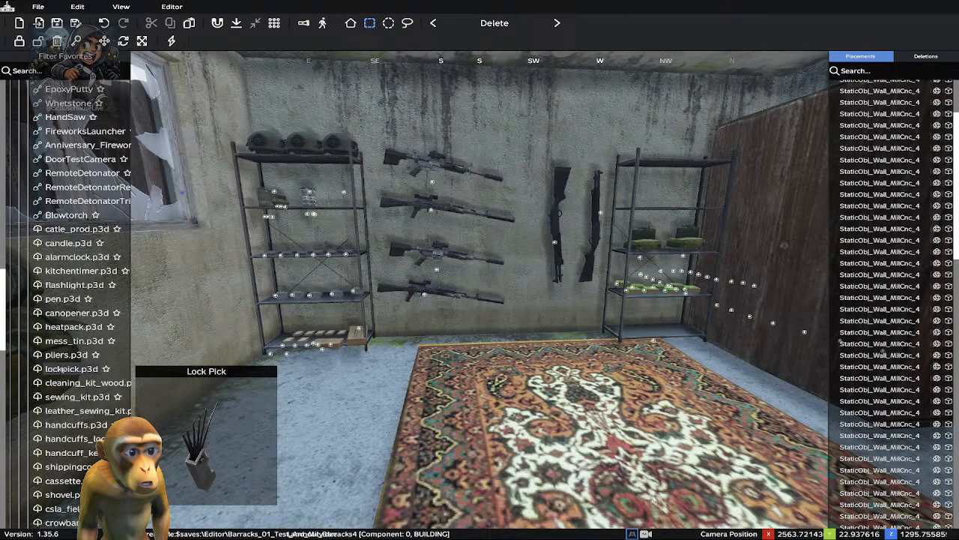
scroll(62, 367, down, 6)
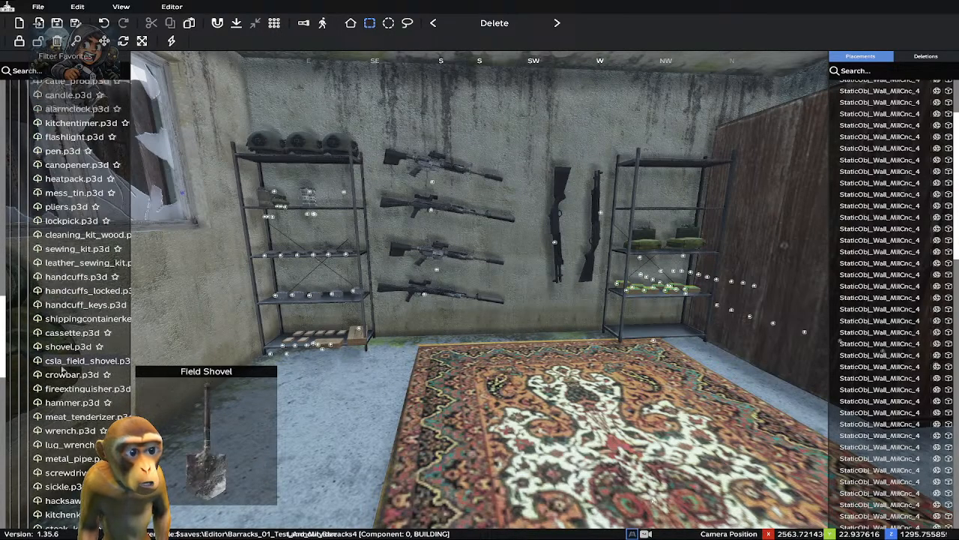
scroll(61, 366, down, 8)
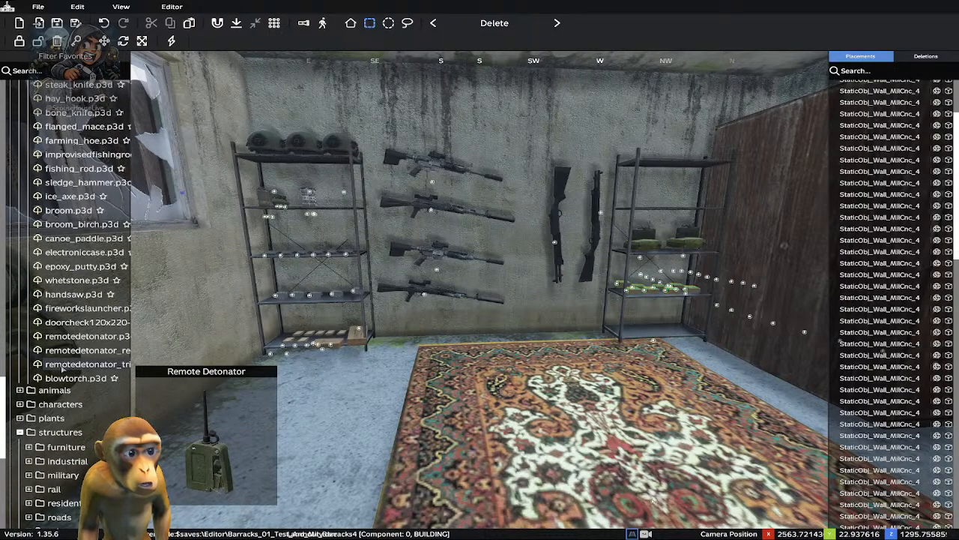
scroll(63, 367, down, 2)
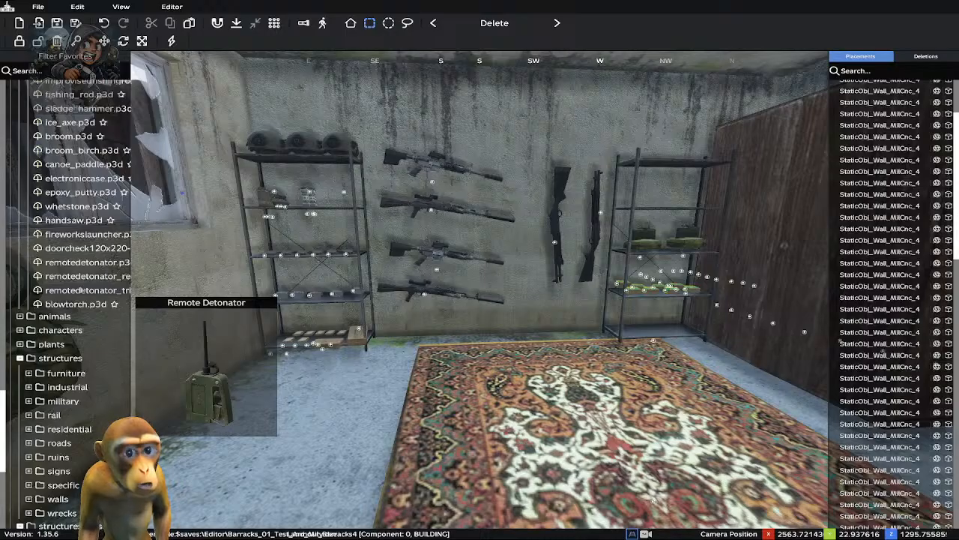
scroll(80, 290, down, 4)
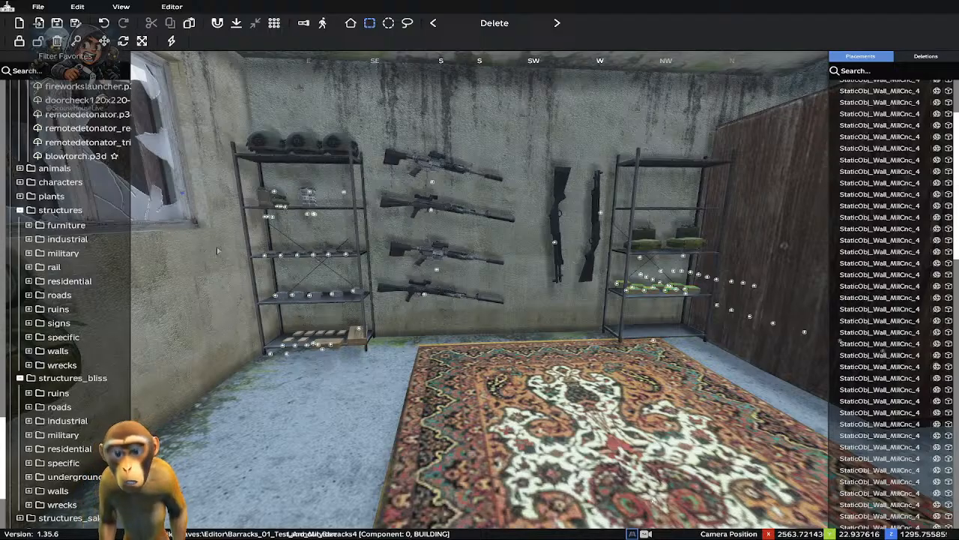
Look back over the tools list for armory props and collapse the tools folder
right_drag(218, 251, 265, 227)
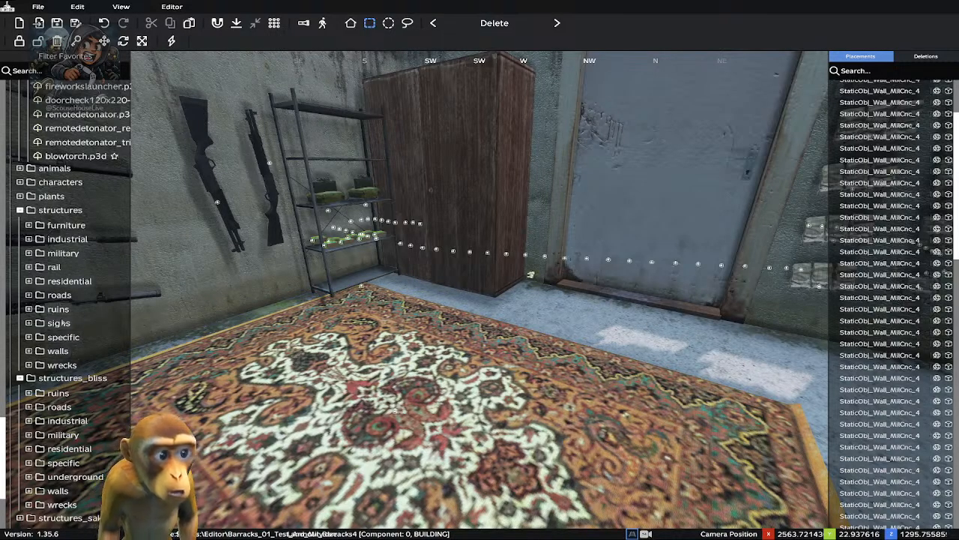
scroll(85, 178, up, 3)
mouse_move(85, 178)
scroll(85, 179, up, 10)
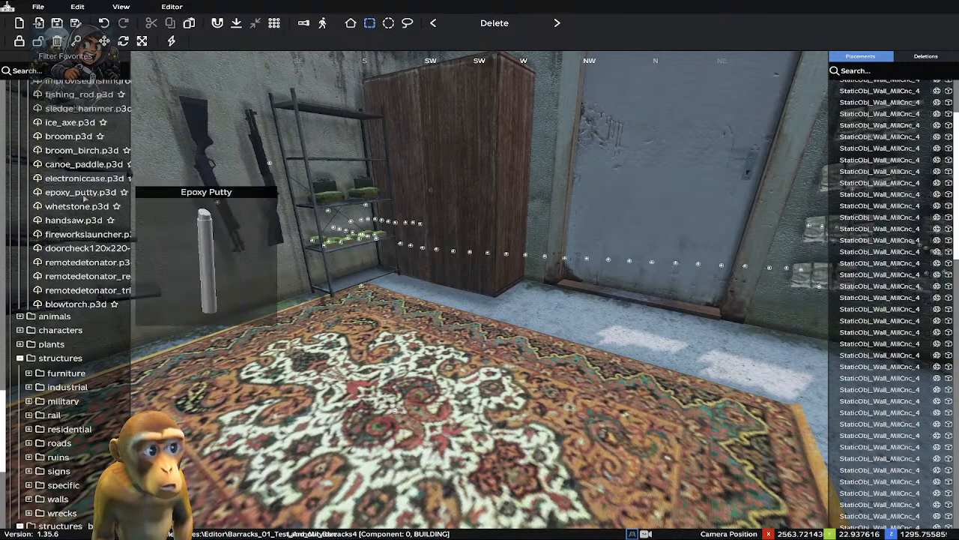
scroll(77, 197, up, 10)
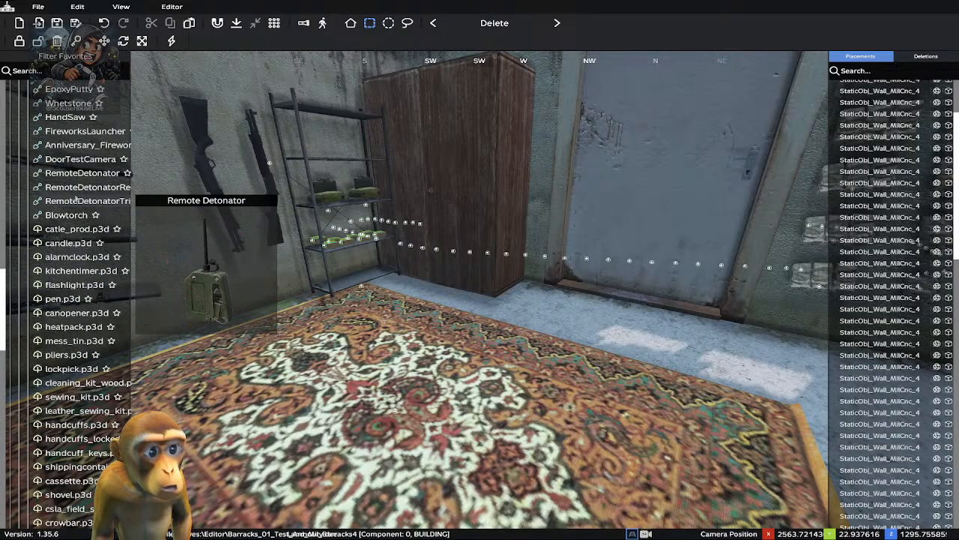
scroll(77, 197, up, 8)
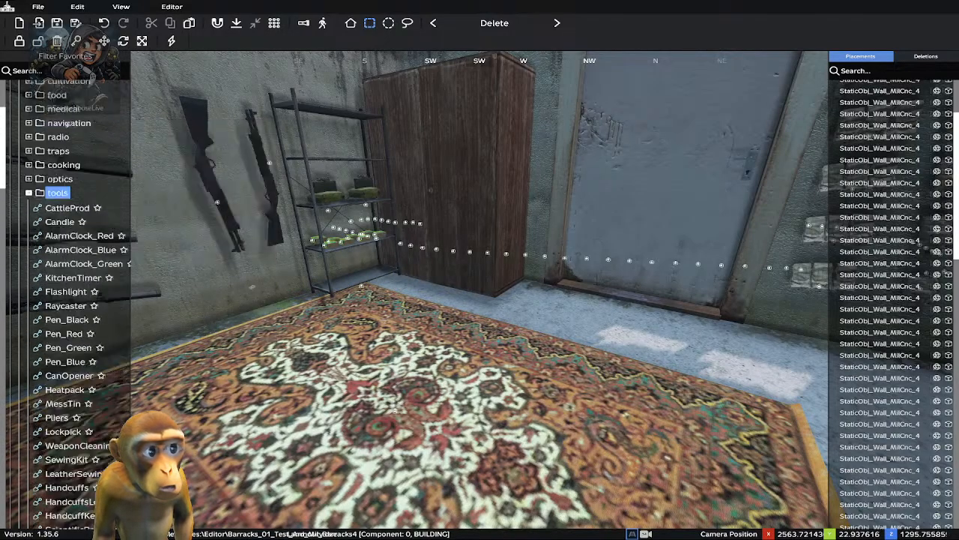
click(29, 267)
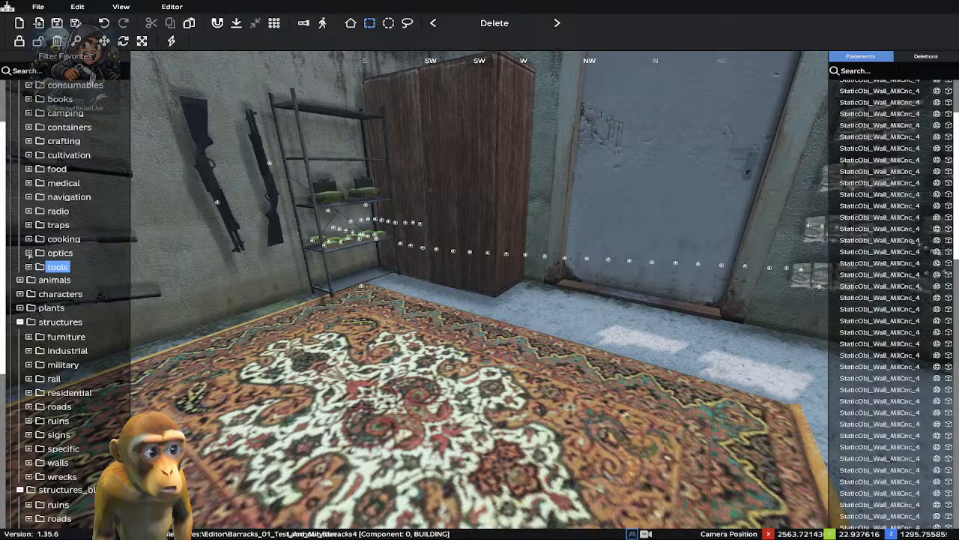
Place a Megaphone from the gear radio folder at the bottom shelf of the metal rack beside the wardrobe
click(28, 211)
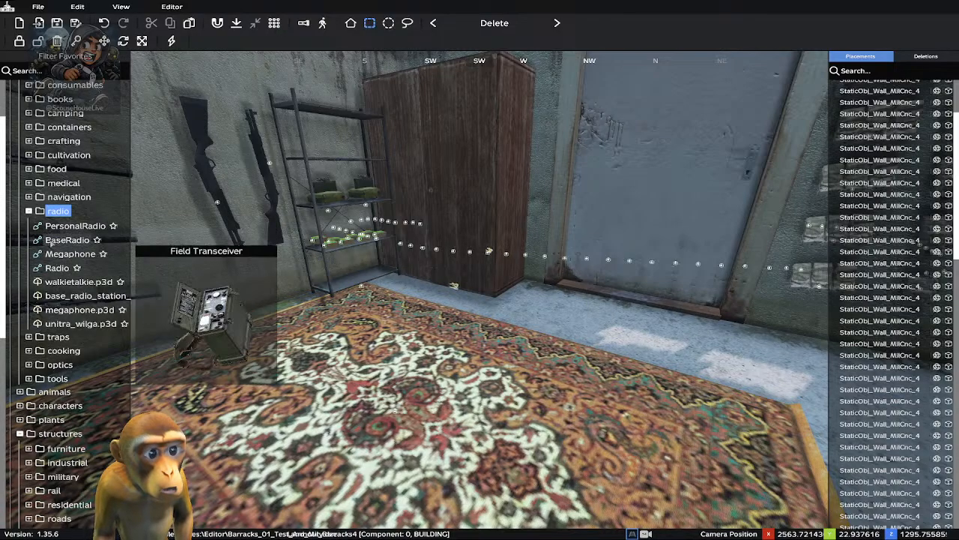
click(59, 257)
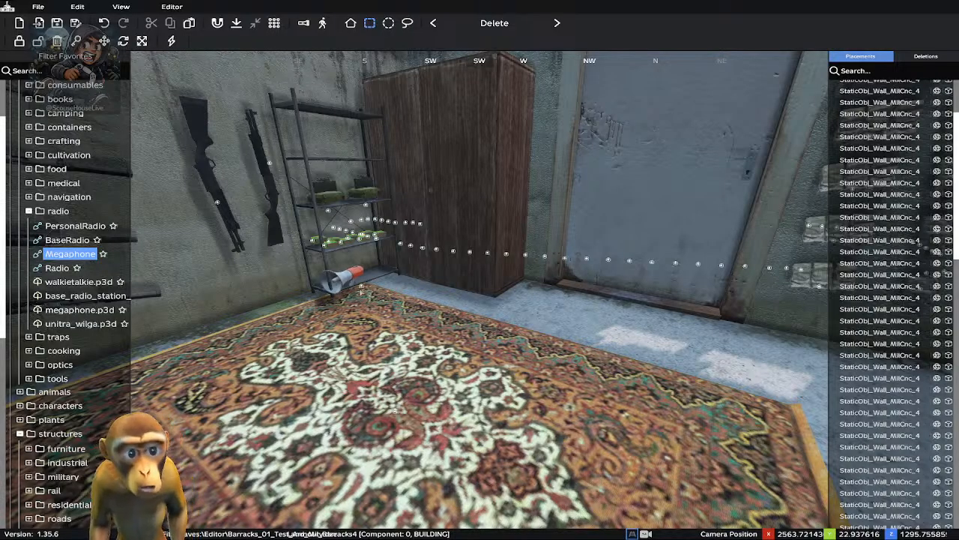
click(363, 285)
Rotate the megaphone into a resting pose and move it fully onto the rack's bottom shelf
scroll(369, 283, down, 3)
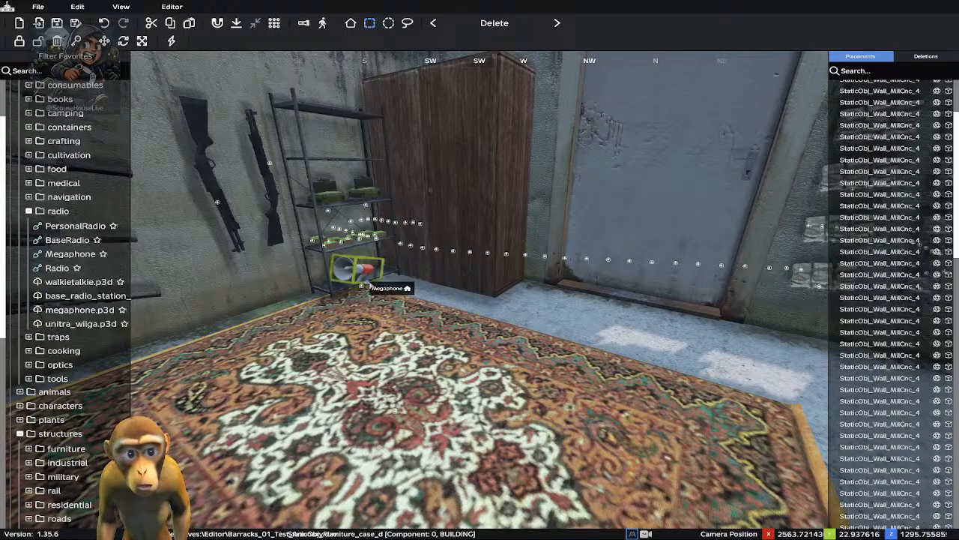
scroll(365, 285, down, 4)
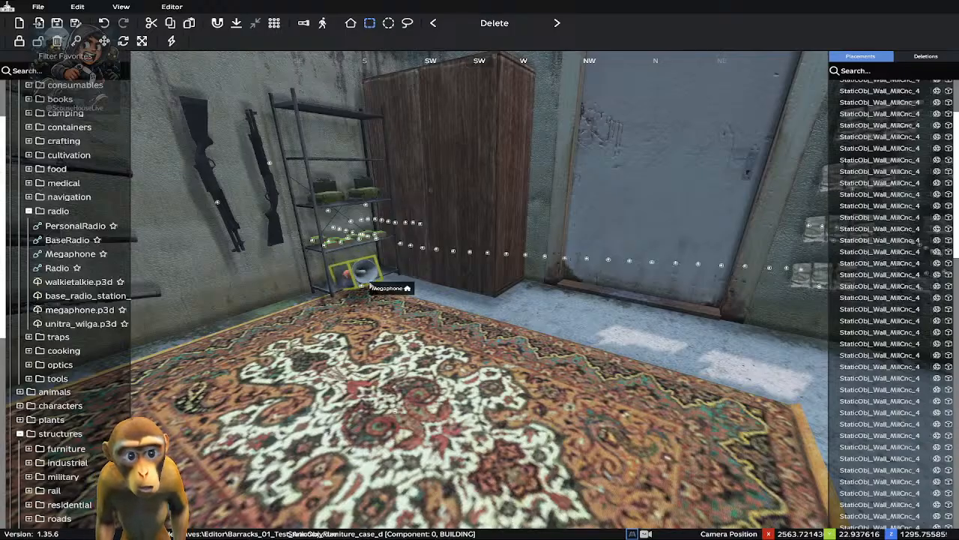
scroll(363, 286, down, 1)
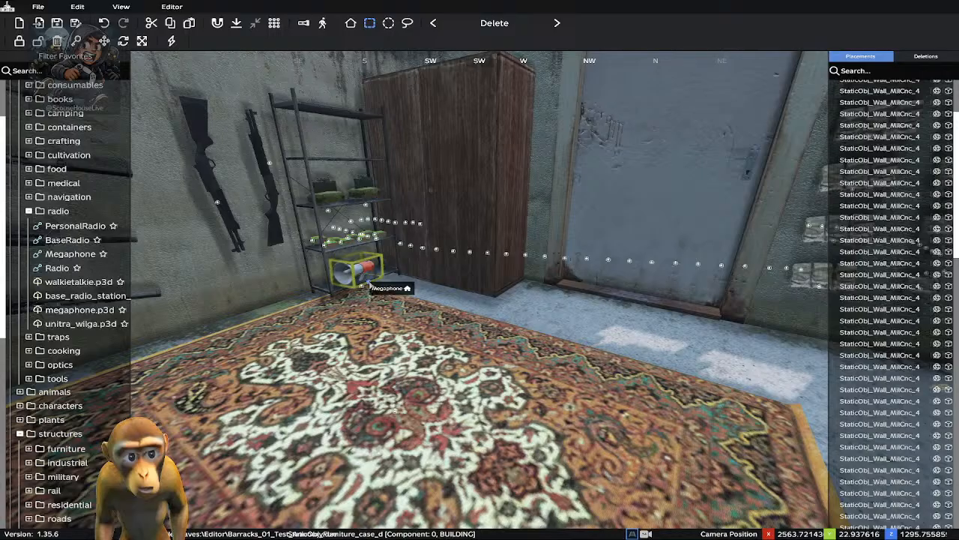
scroll(363, 285, down, 2)
scroll(365, 286, down, 4)
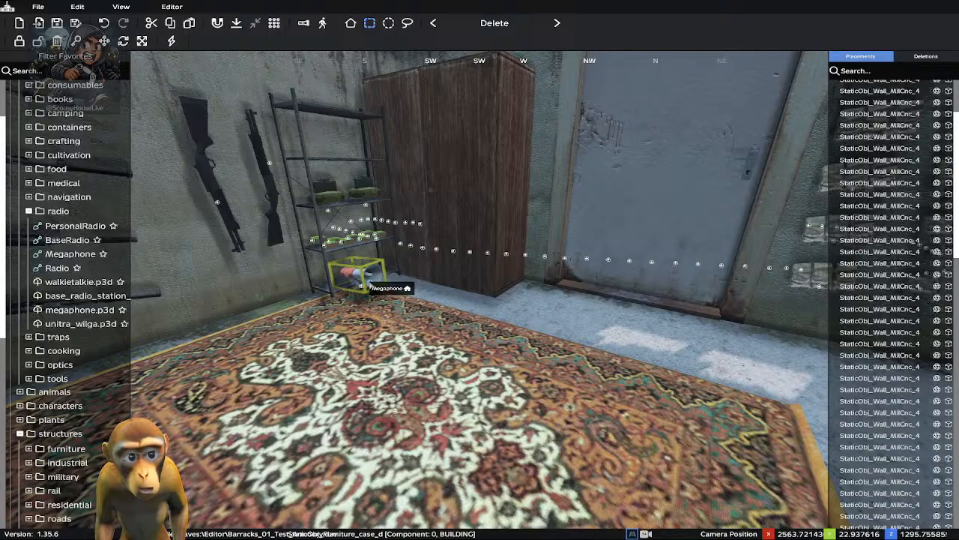
scroll(364, 286, down, 4)
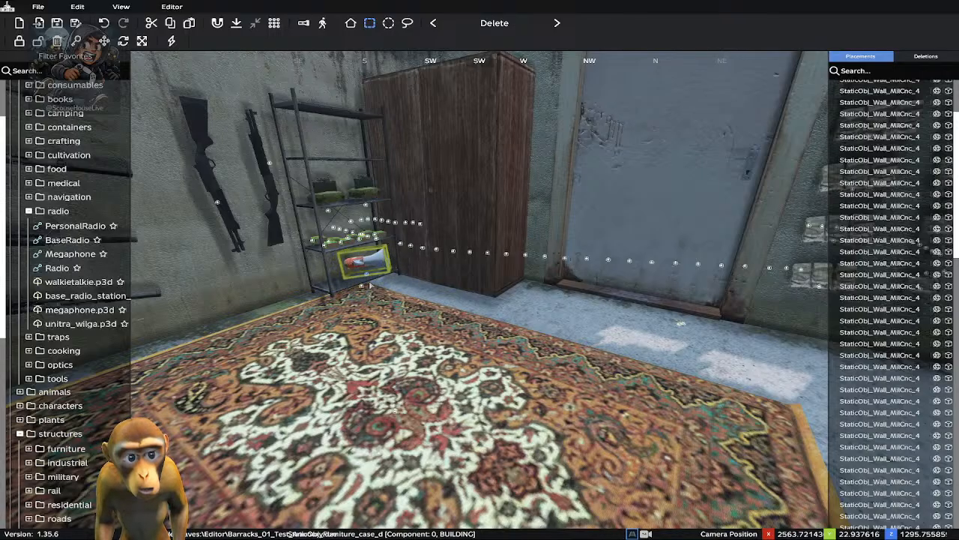
scroll(363, 285, down, 2)
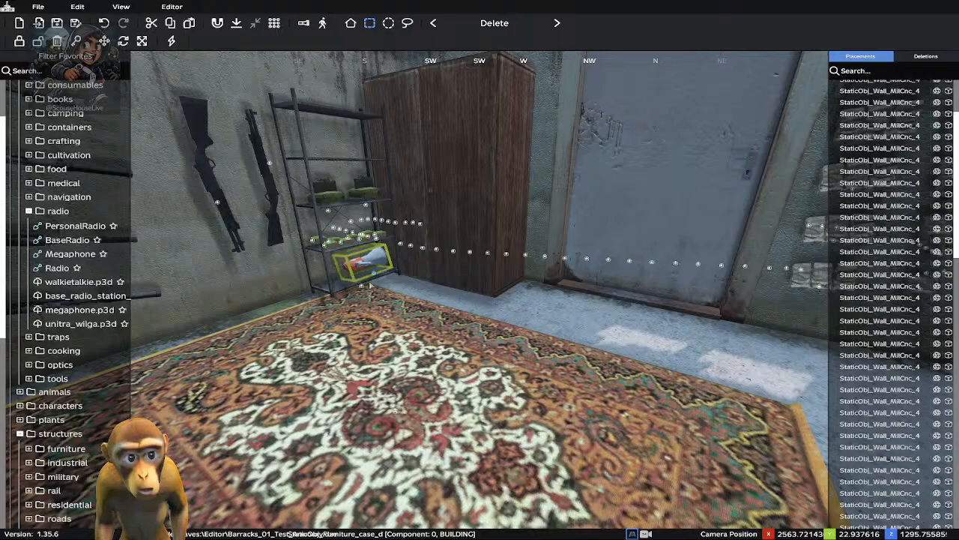
scroll(363, 286, down, 6)
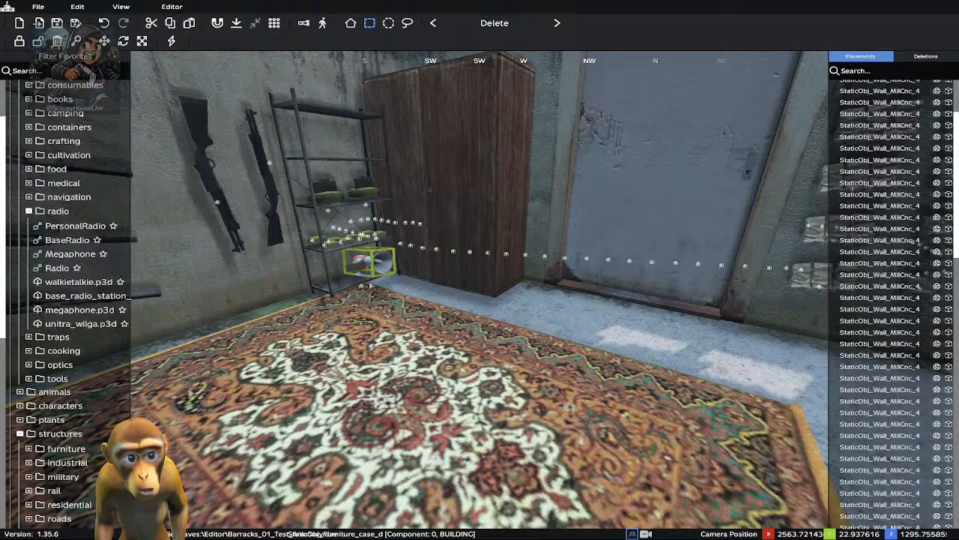
scroll(364, 286, down, 3)
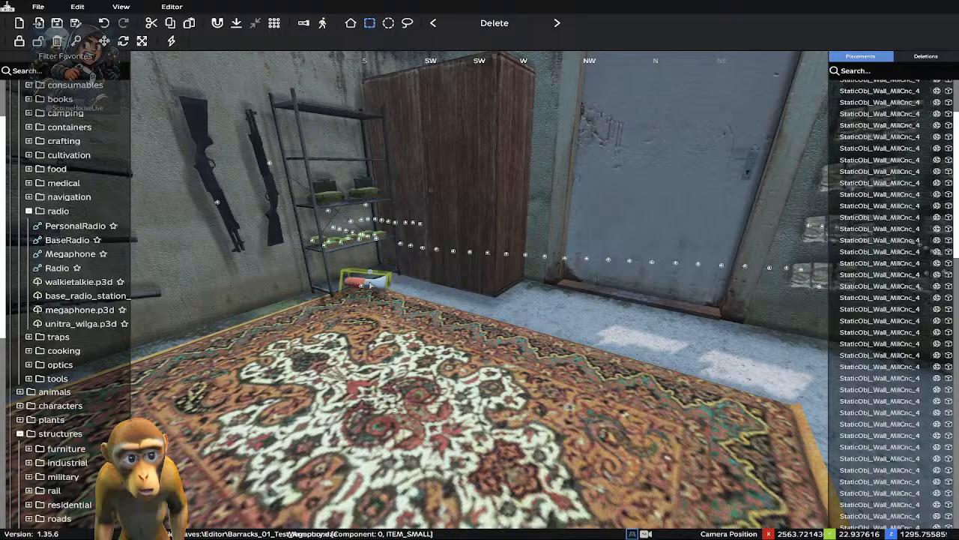
scroll(364, 285, down, 1)
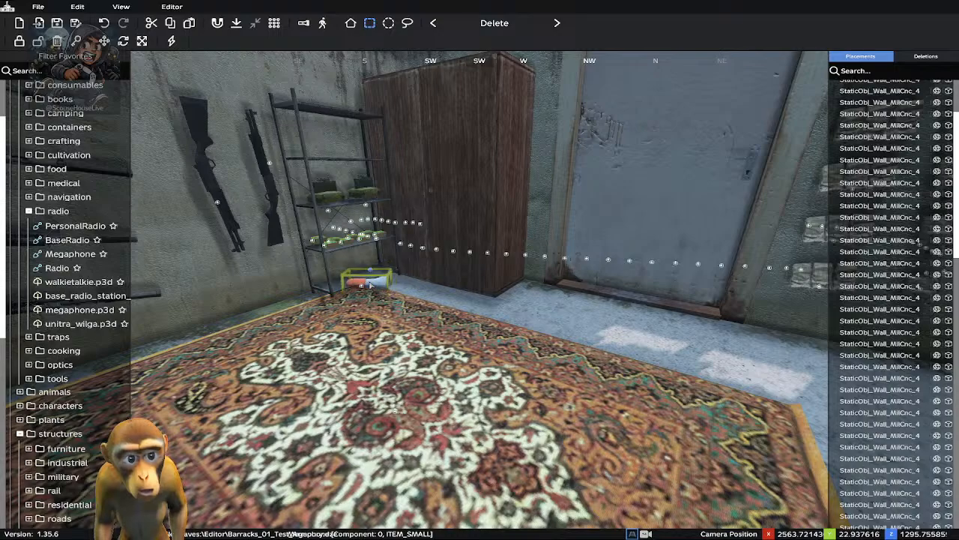
scroll(369, 284, down, 4)
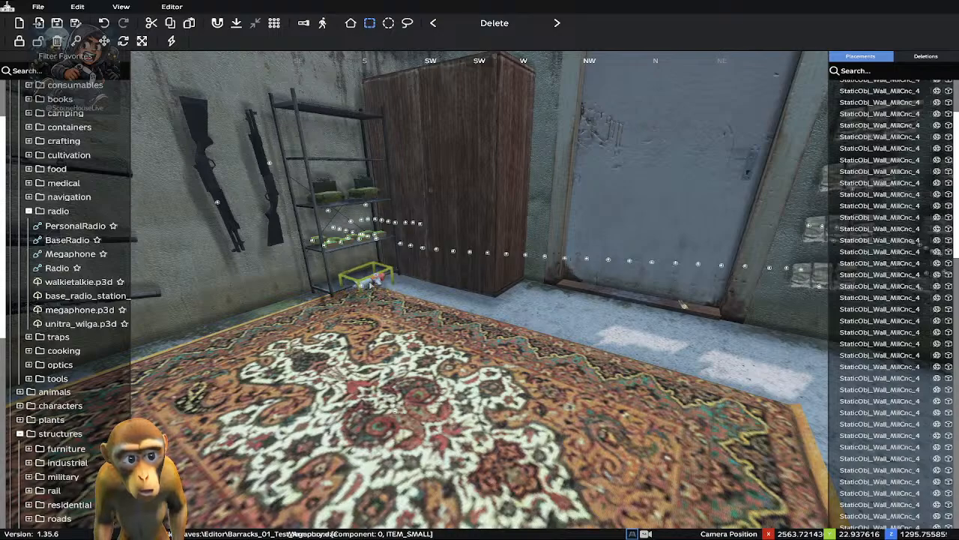
scroll(370, 285, down, 3)
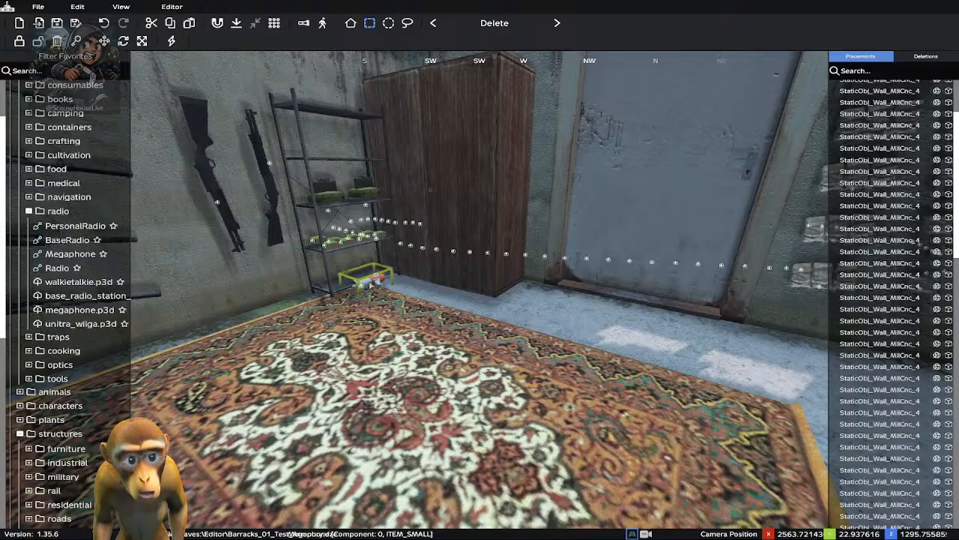
drag(378, 279, 368, 266)
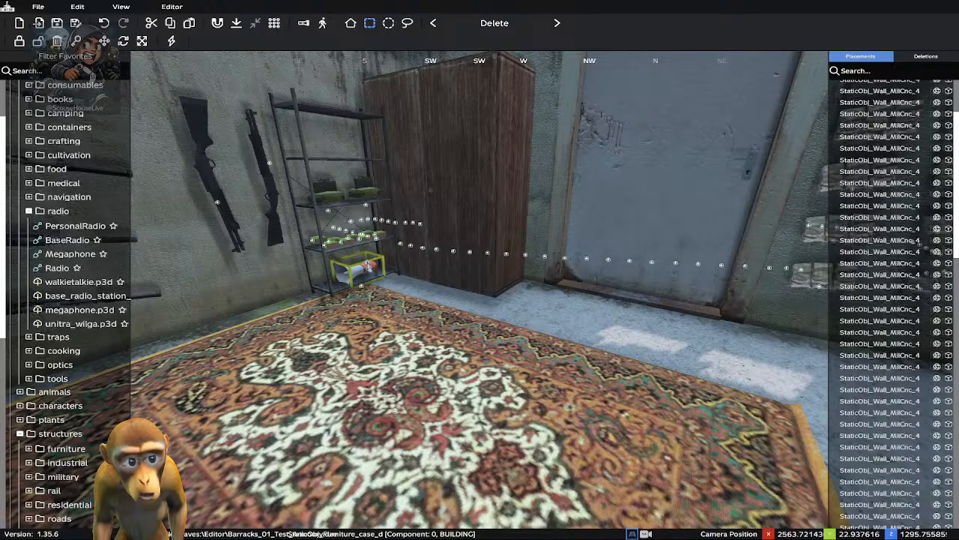
key(Delete)
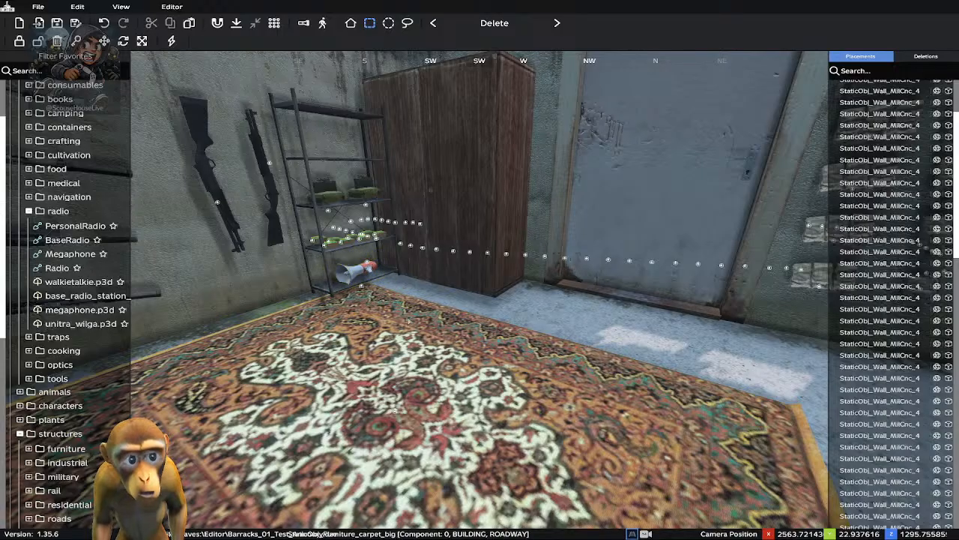
Check the megaphone's inventory options and close the inventory editor without adding anything
right_click(369, 264)
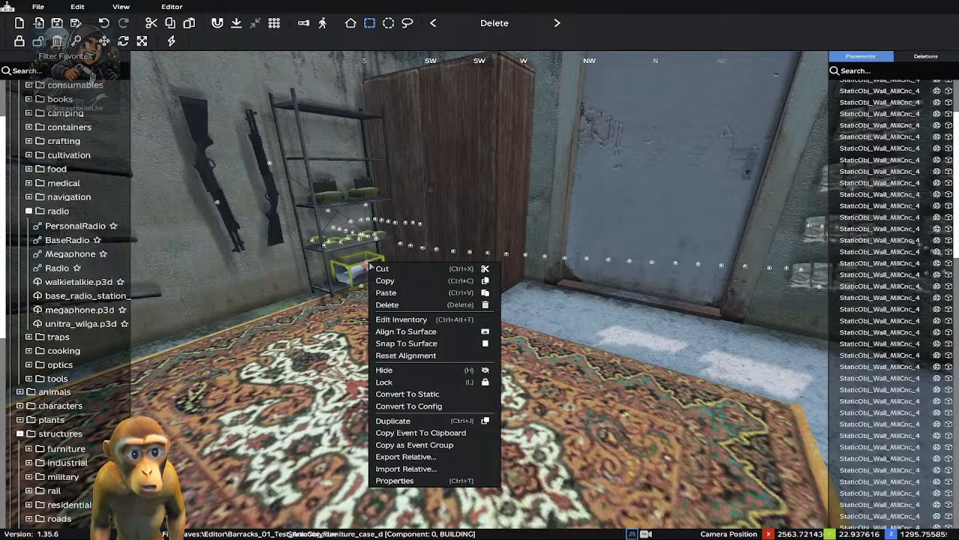
click(411, 320)
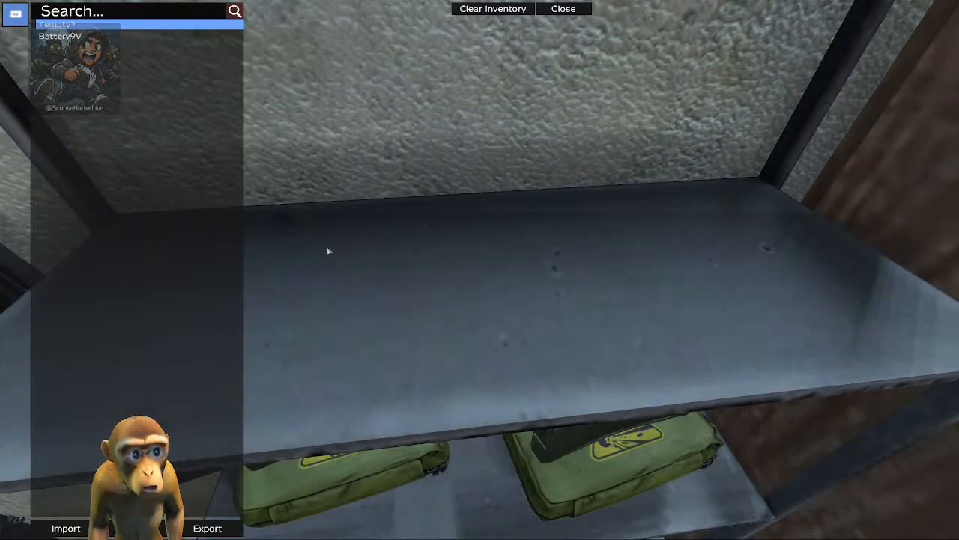
click(563, 8)
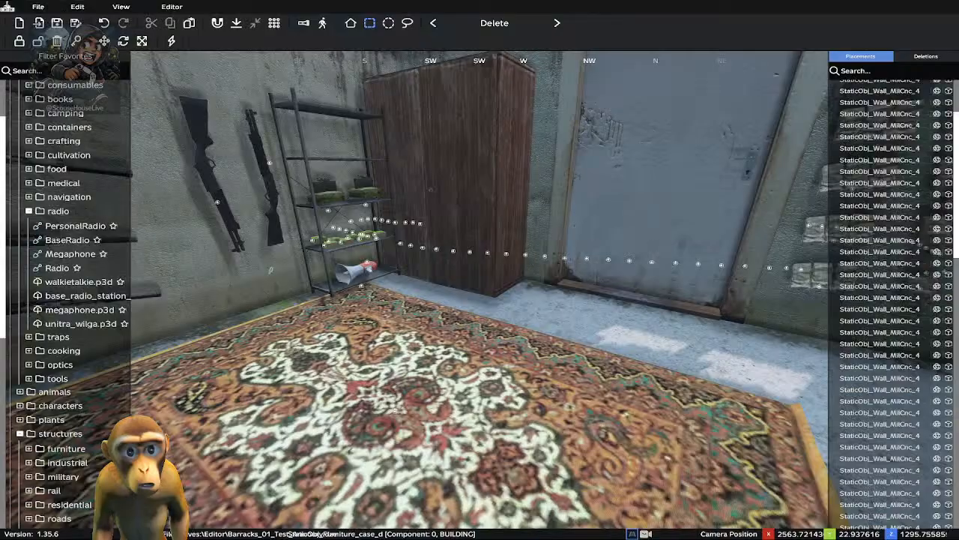
right_drag(271, 270, 240, 255)
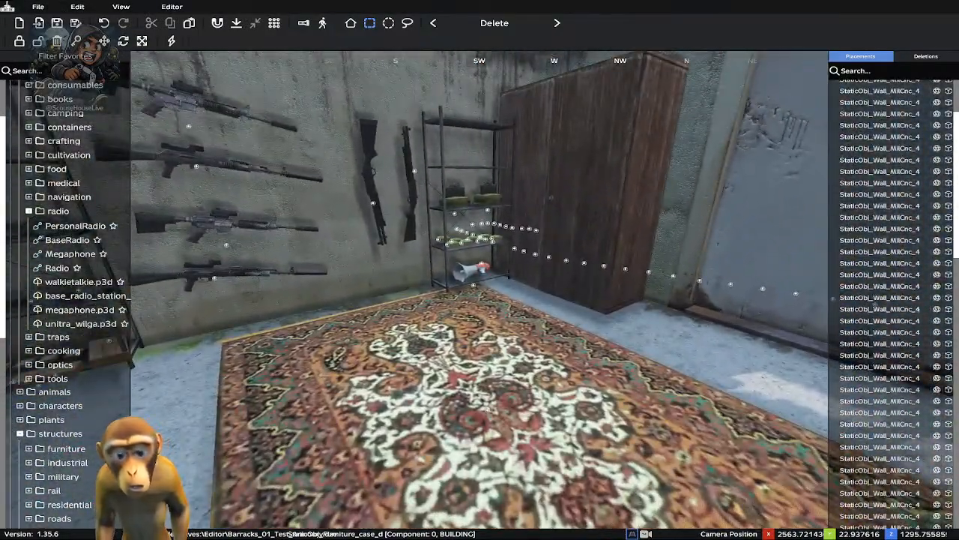
key(m)
key(m)
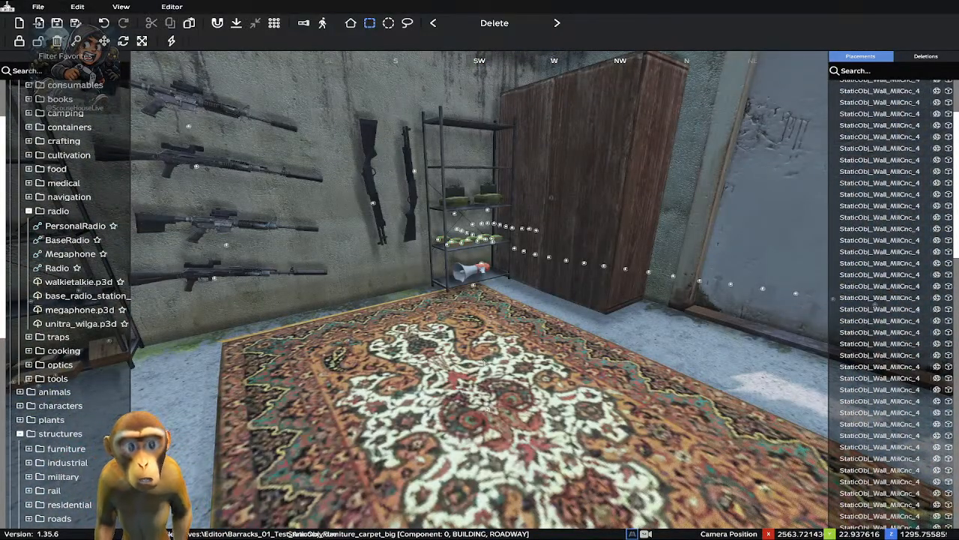
right_drag(484, 362, 421, 344)
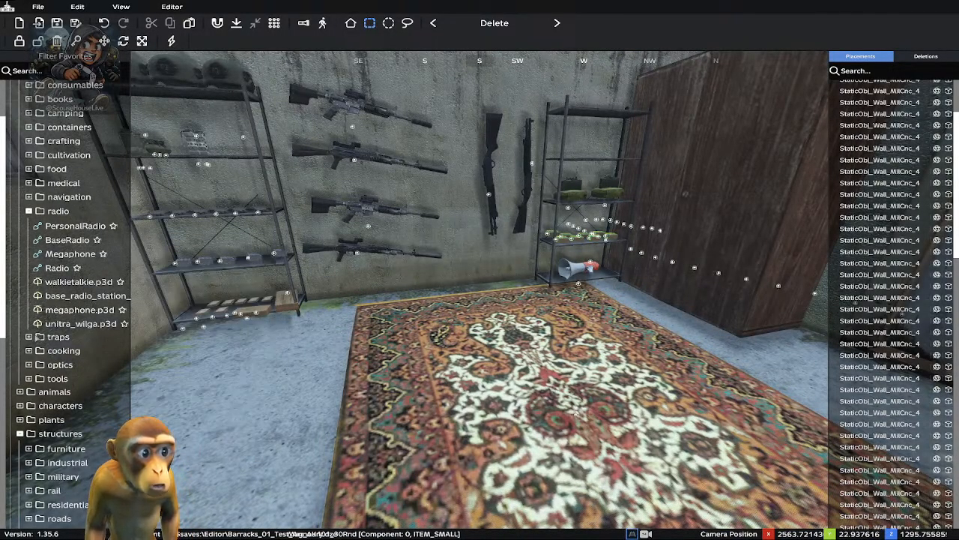
Place a LandMineTrap from the traps folder on the second-highest shelf of the rack beside the wardrobe
click(57, 337)
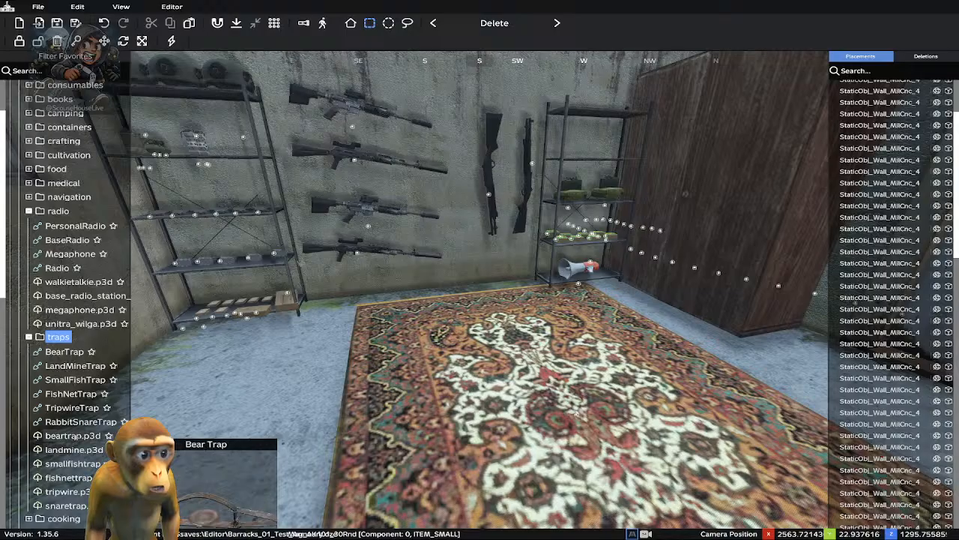
scroll(73, 435, down, 3)
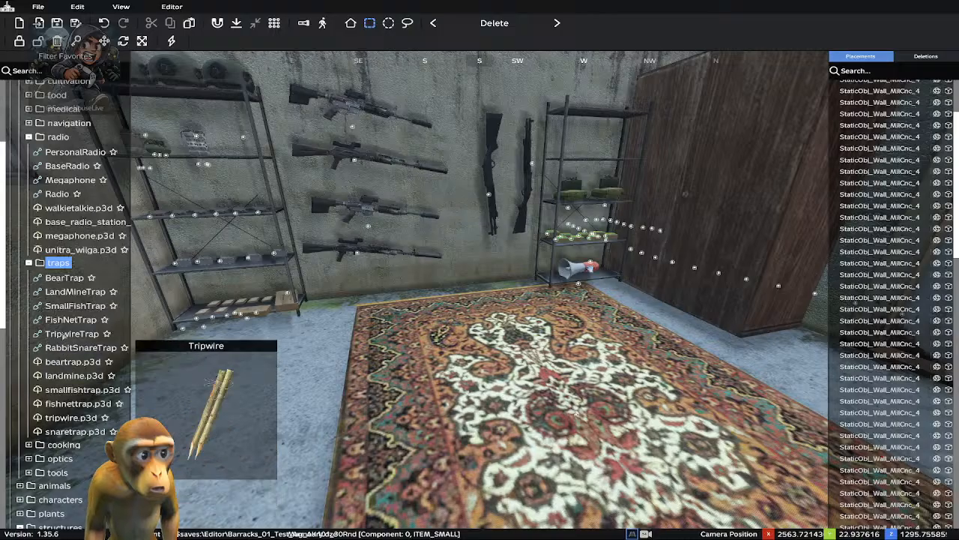
click(70, 292)
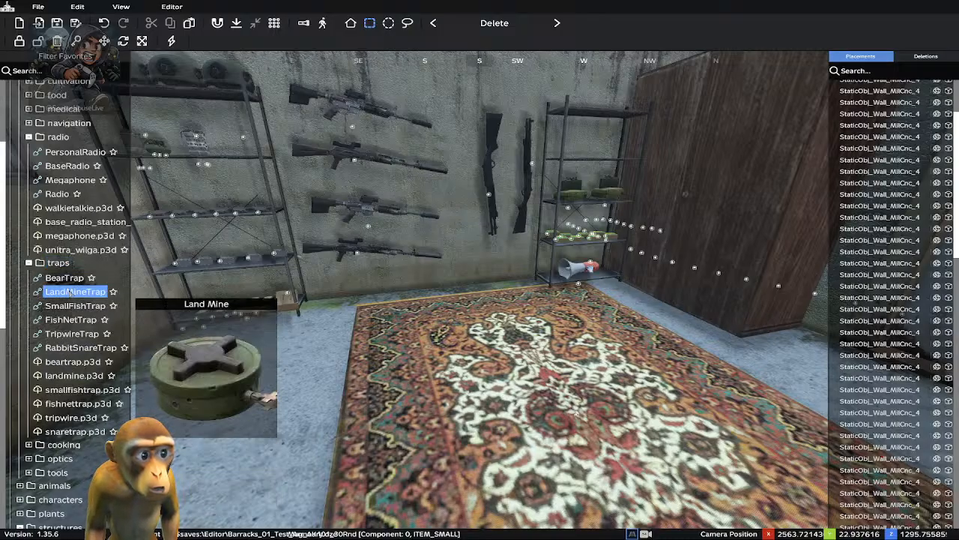
click(574, 160)
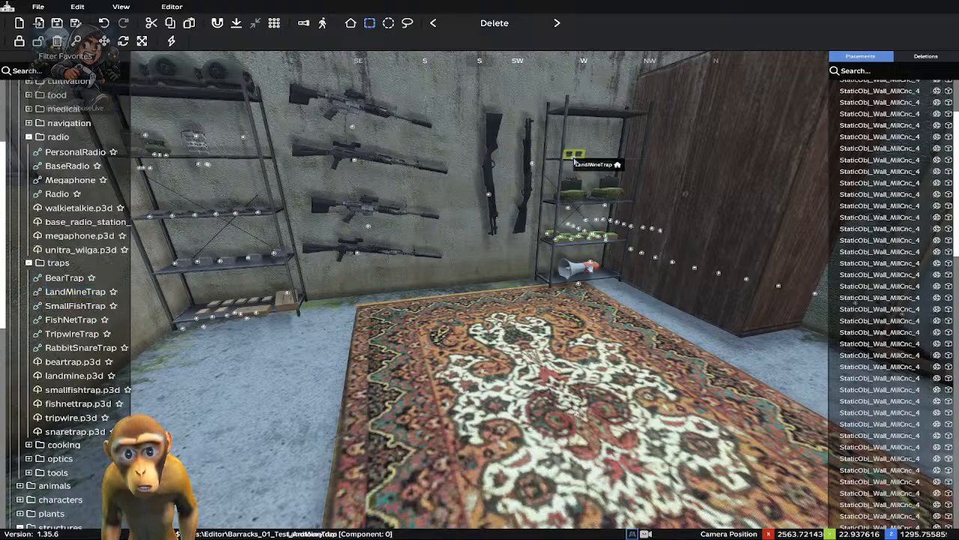
Shift the LandMineTrap inward from the edge along the second-highest shelf of the rack beside the wardrobe
key(q)
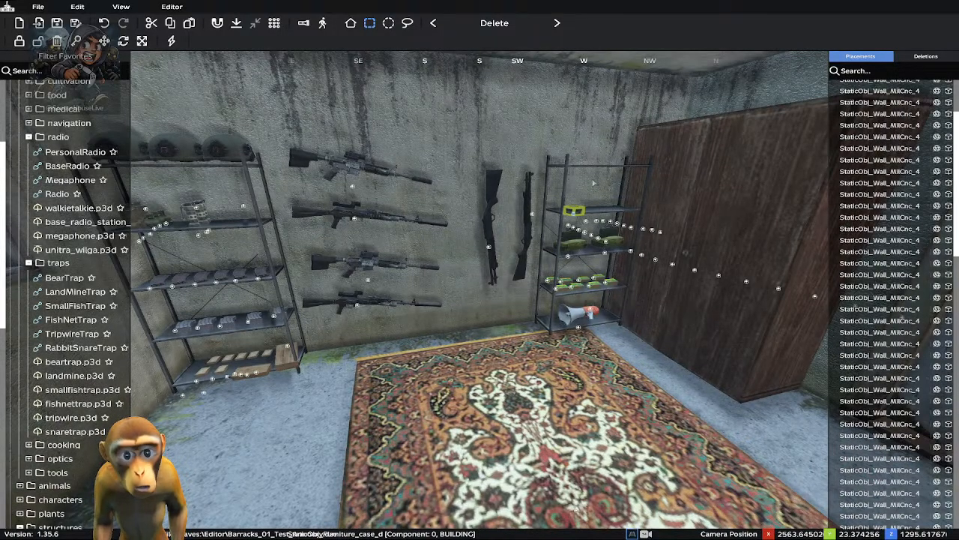
key(d)
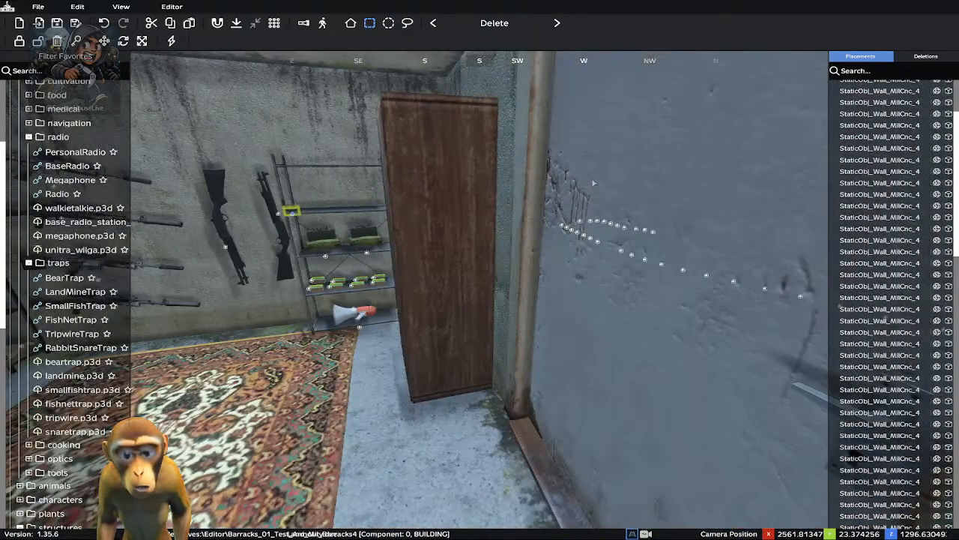
right_drag(424, 246, 328, 284)
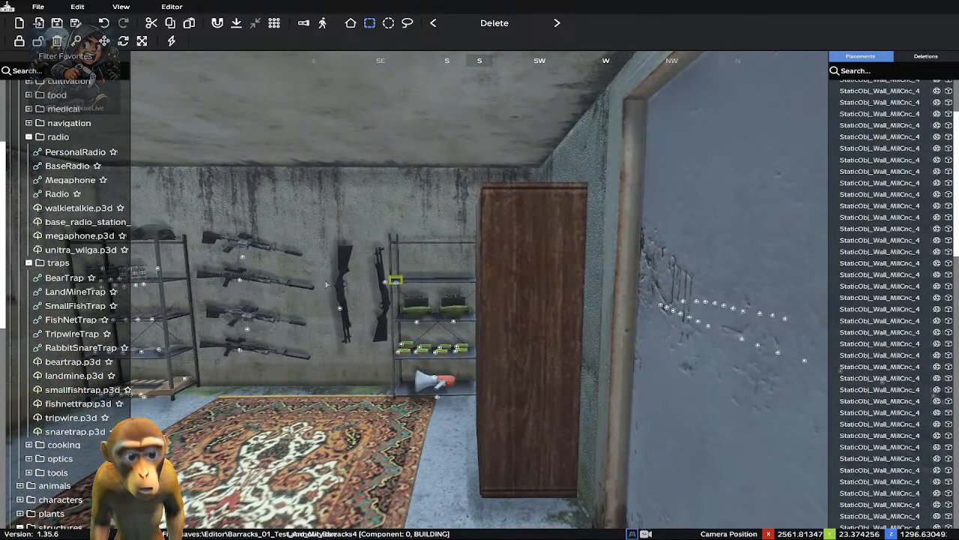
key(w)
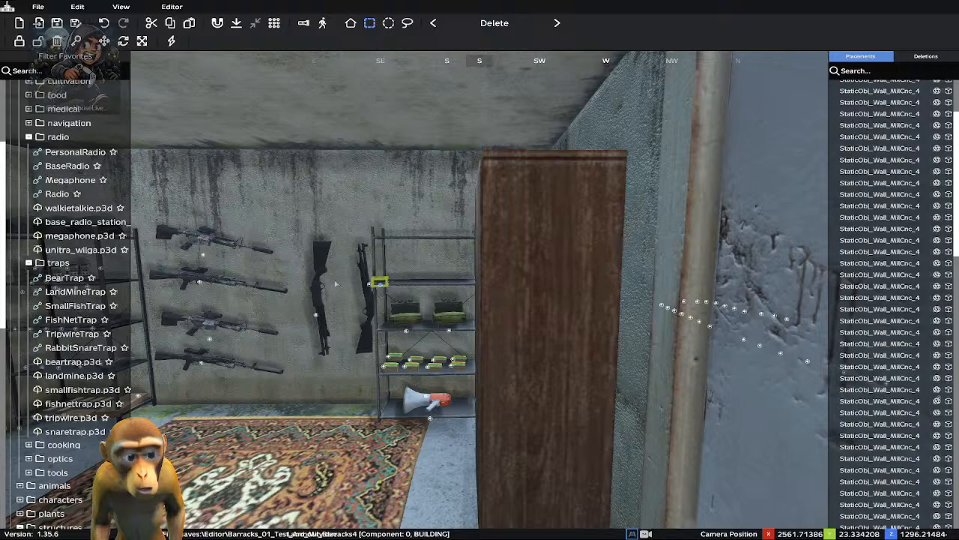
key(a)
key(w)
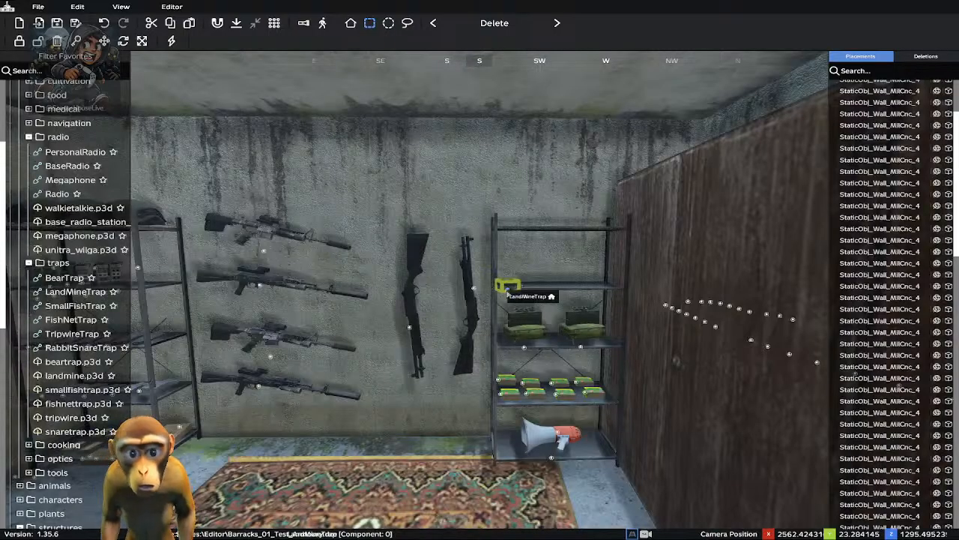
key(Right)
key(Right)
key(Left)
key(Left)
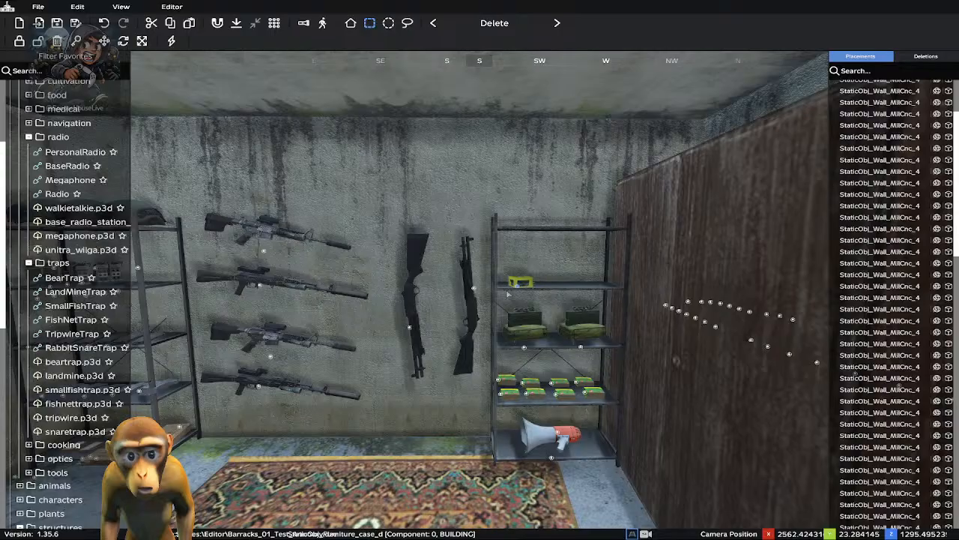
key(Right)
key(Right)
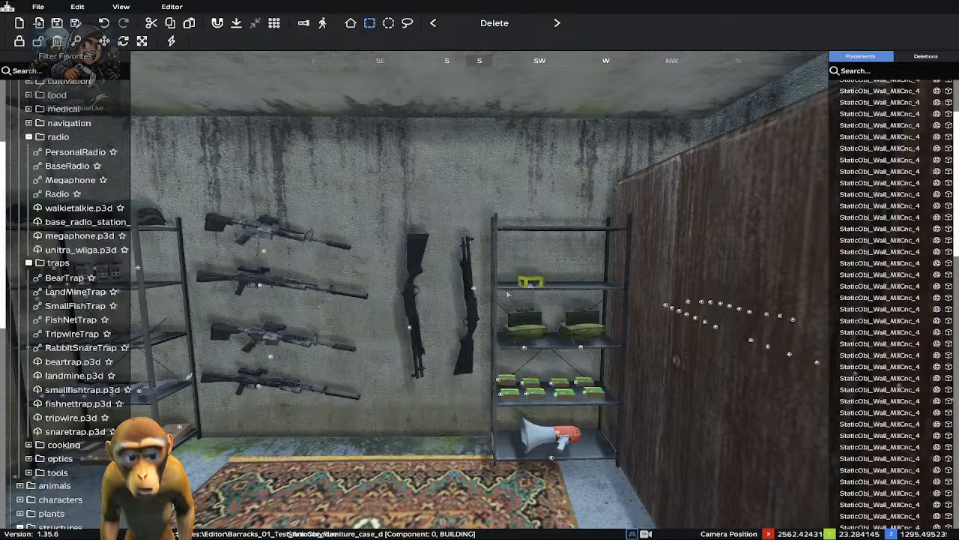
Duplicate the land mine and move the copy along the same shelf toward the wardrobe, leaving a gap between the two
key(Right)
key(Right)
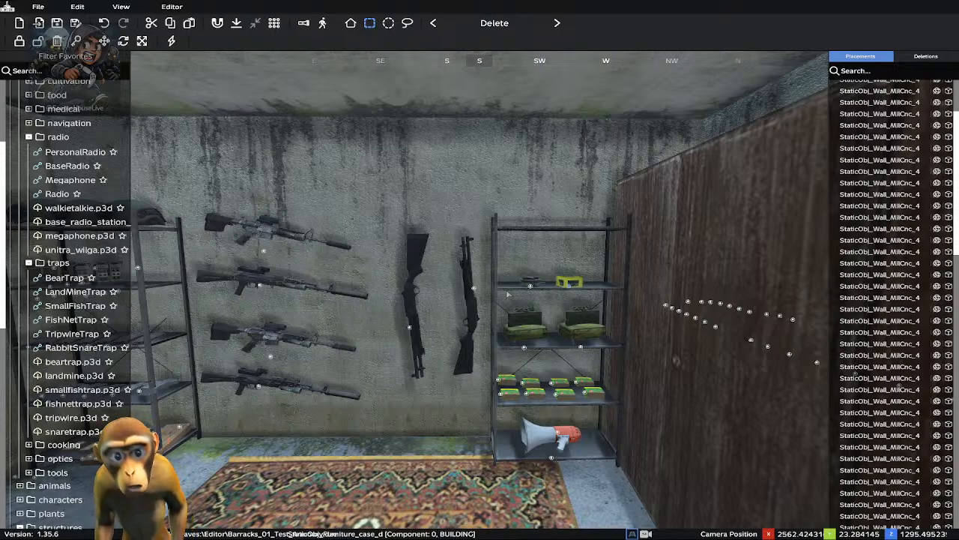
key(Right)
key(Right)
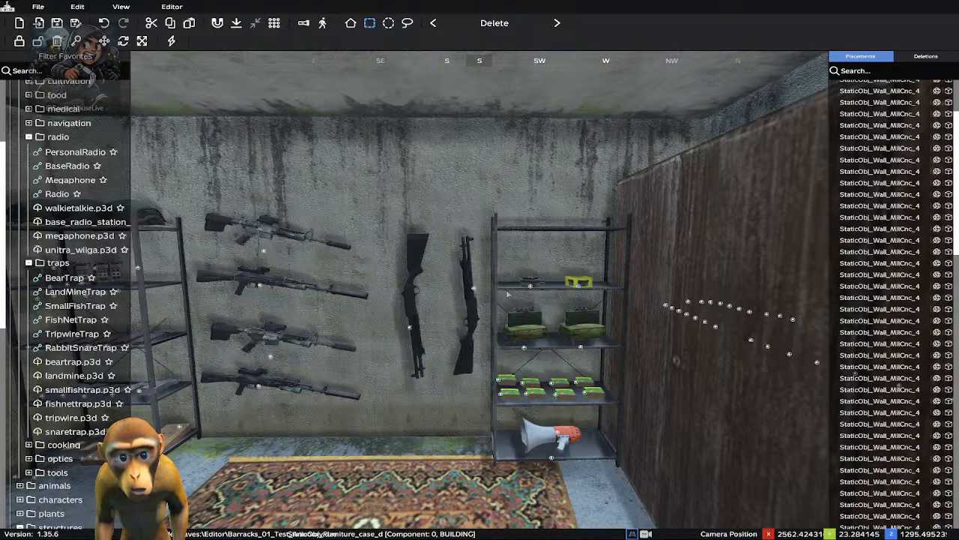
key(Delete)
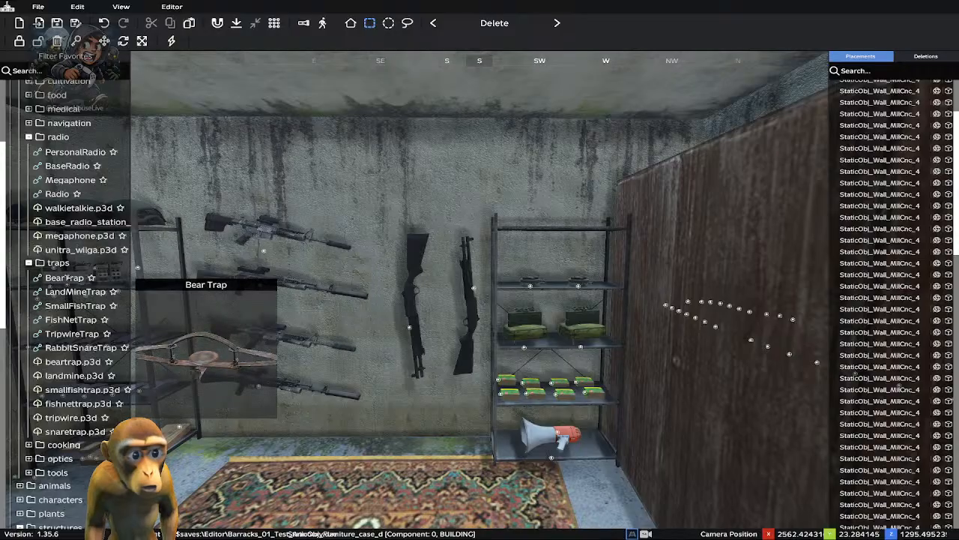
Place a BearTrap from the traps folder on the top shelf of the same rack and center it there
mouse_move(75, 292)
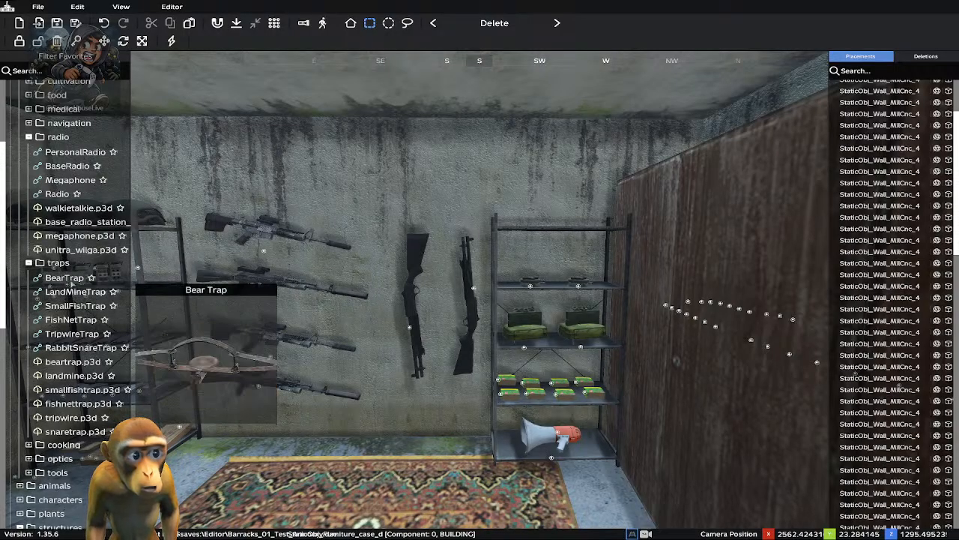
drag(67, 279, 560, 234)
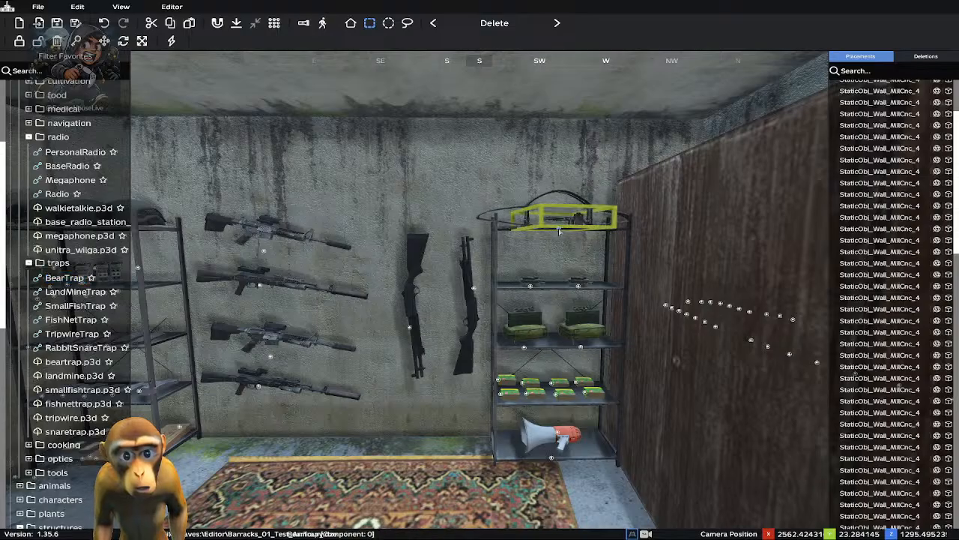
click(560, 232)
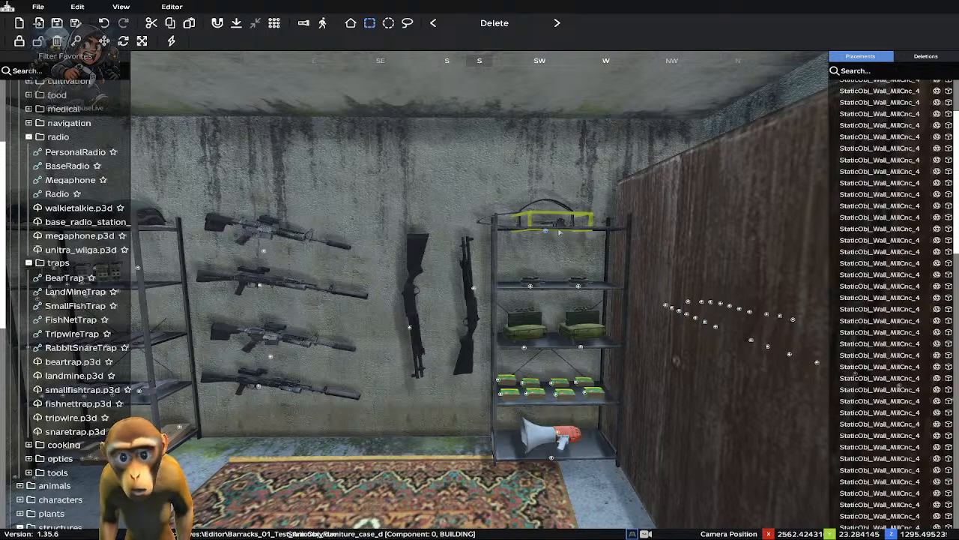
click(552, 230)
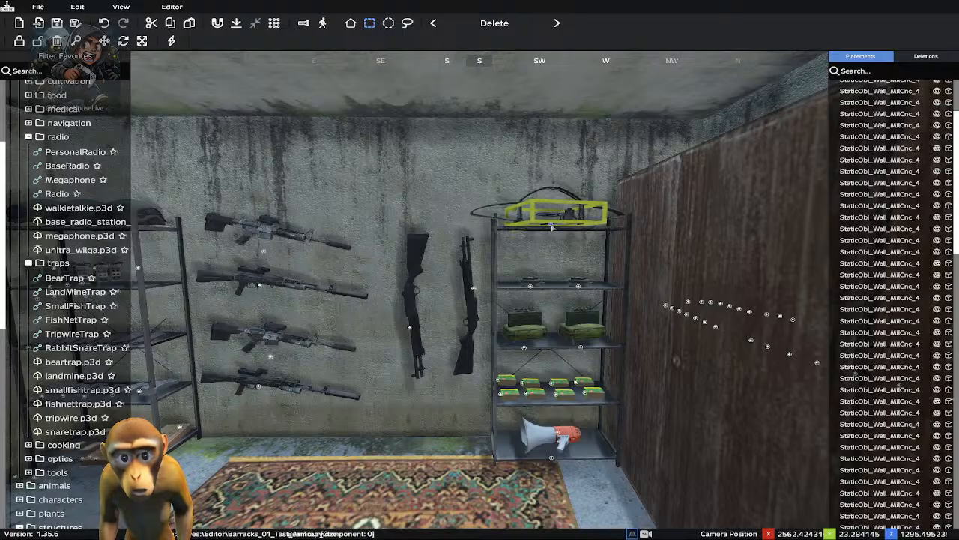
drag(552, 229, 554, 232)
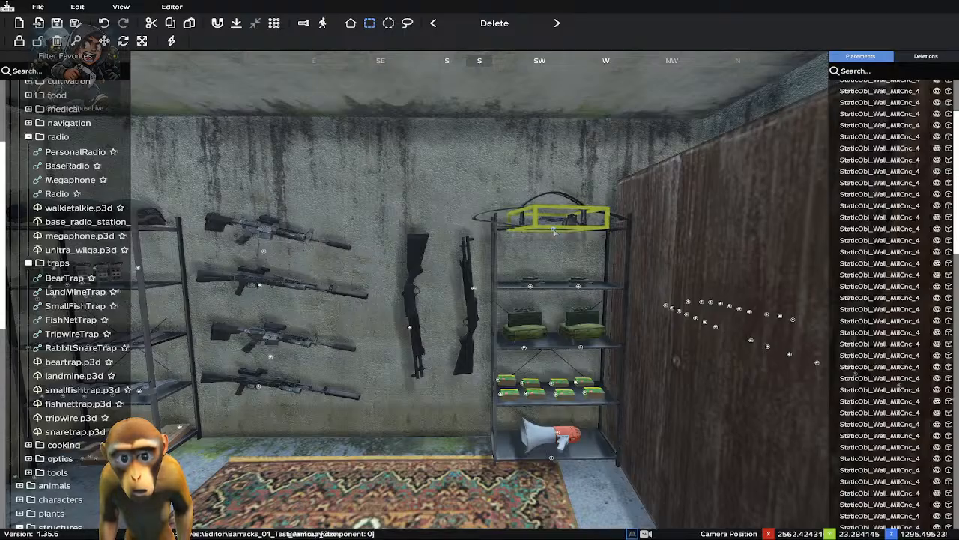
drag(554, 231, 554, 233)
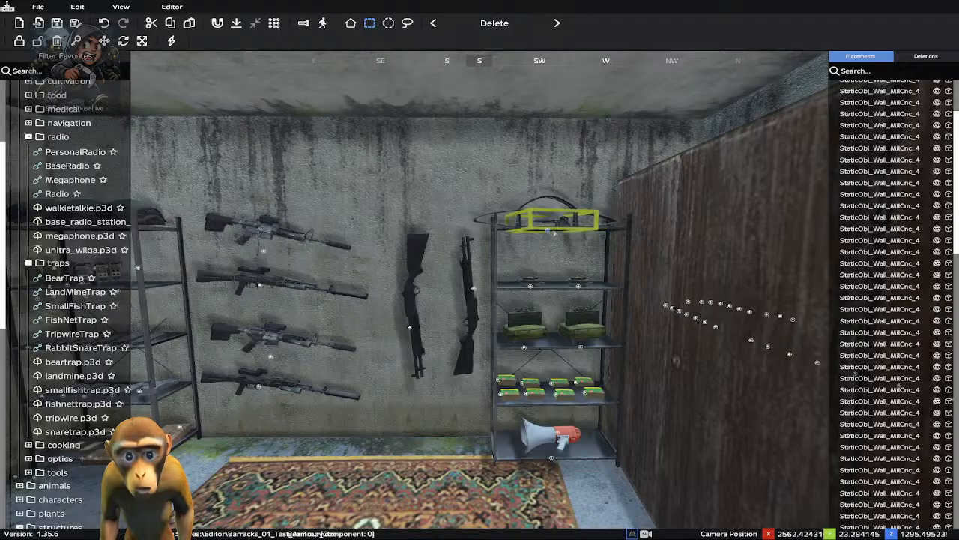
click(438, 433)
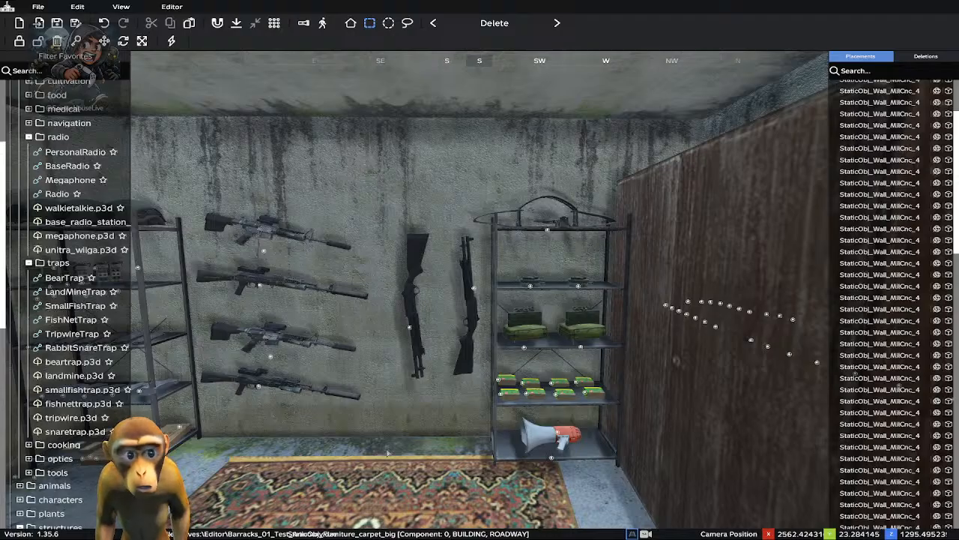
Delete the lowest holster on the wall beside the door and undo the deletion
key(a)
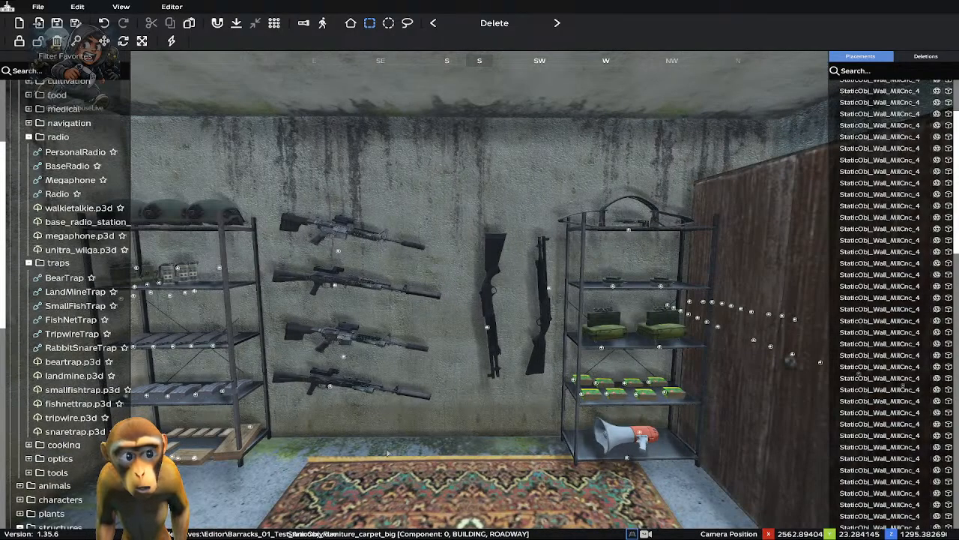
key(s)
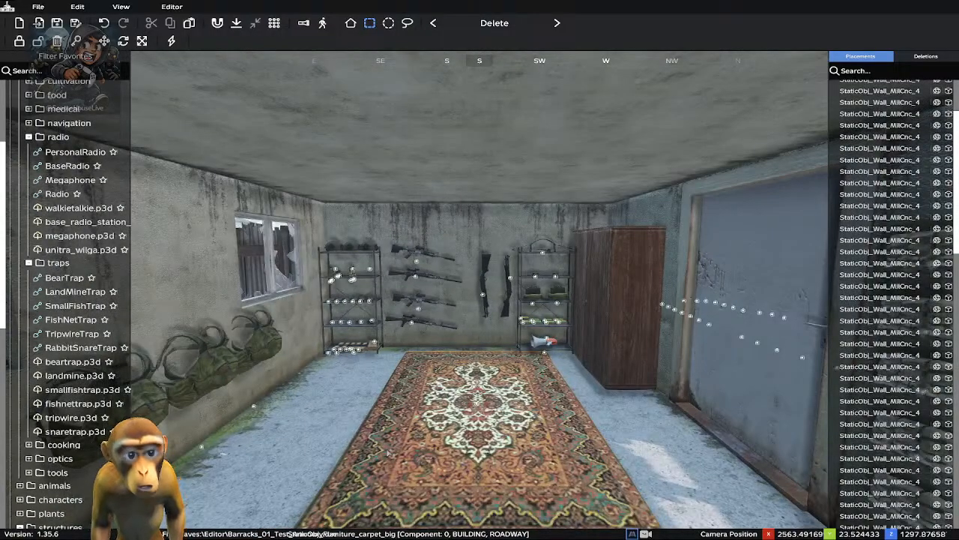
middle_drag(467, 346, 787, 345)
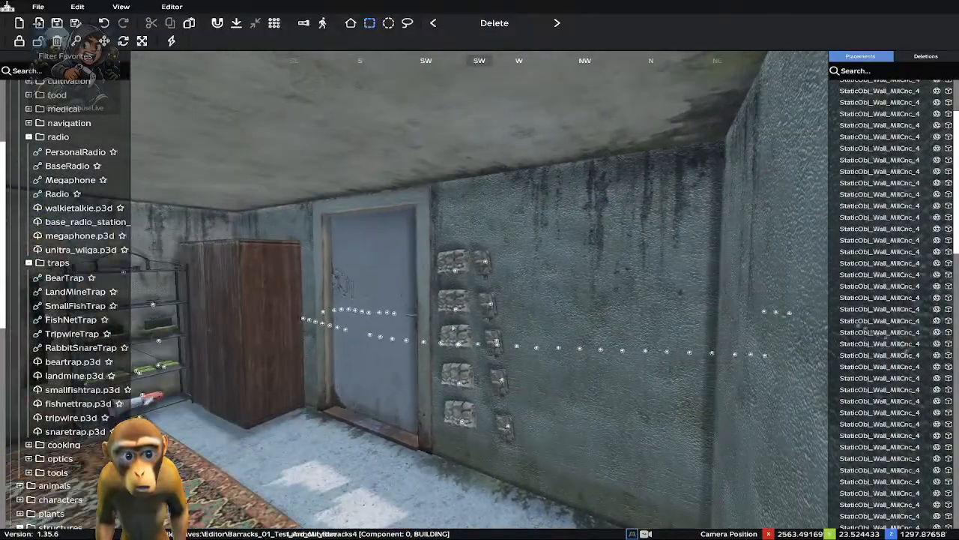
click(507, 428)
key(Delete)
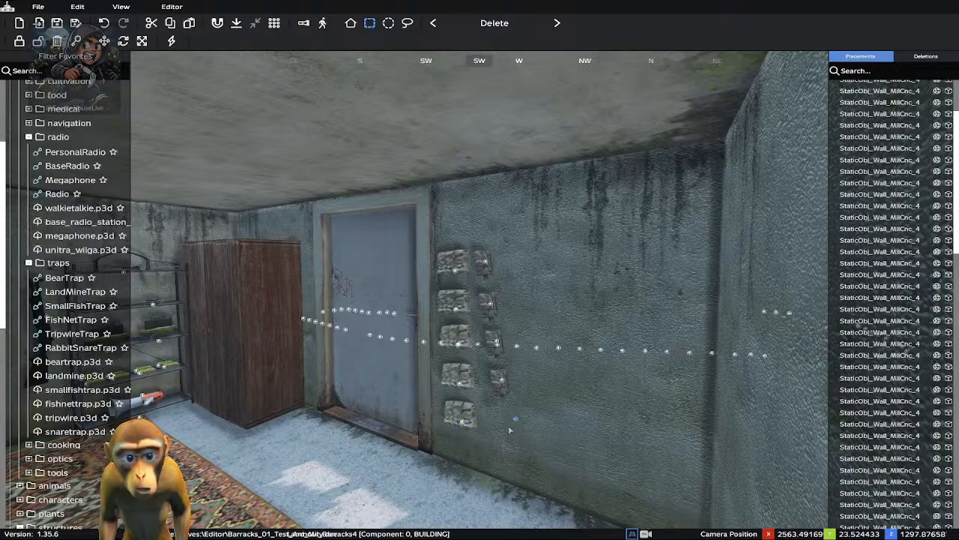
key(ctrl+z)
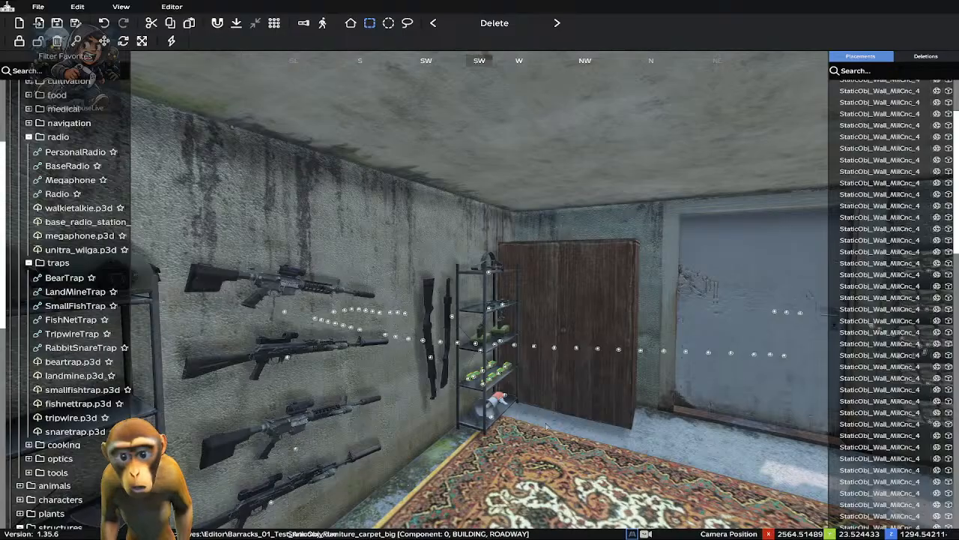
Move the second-lowest holster beside the door slightly toward the pouches to line it up with the holster column
right_drag(502, 425, 808, 425)
key(d)
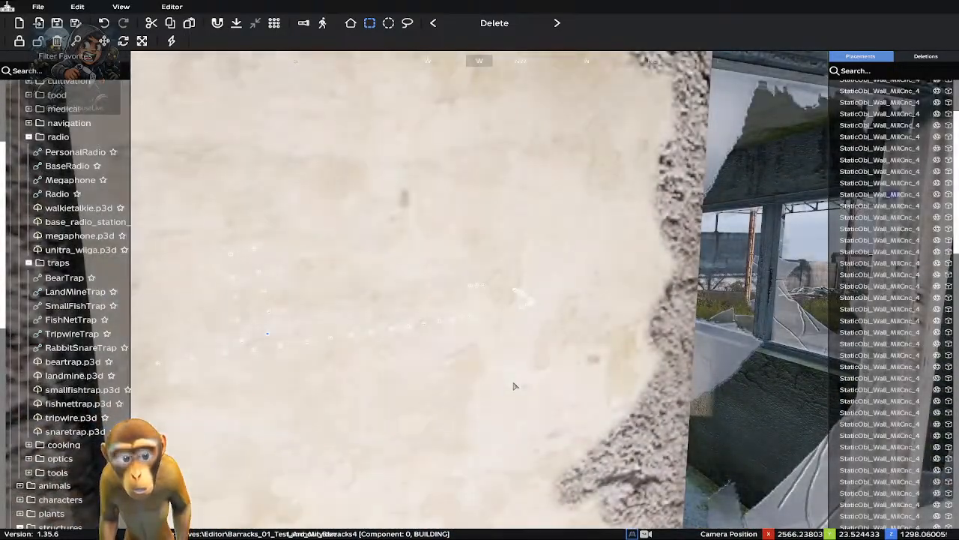
key(w)
key(a)
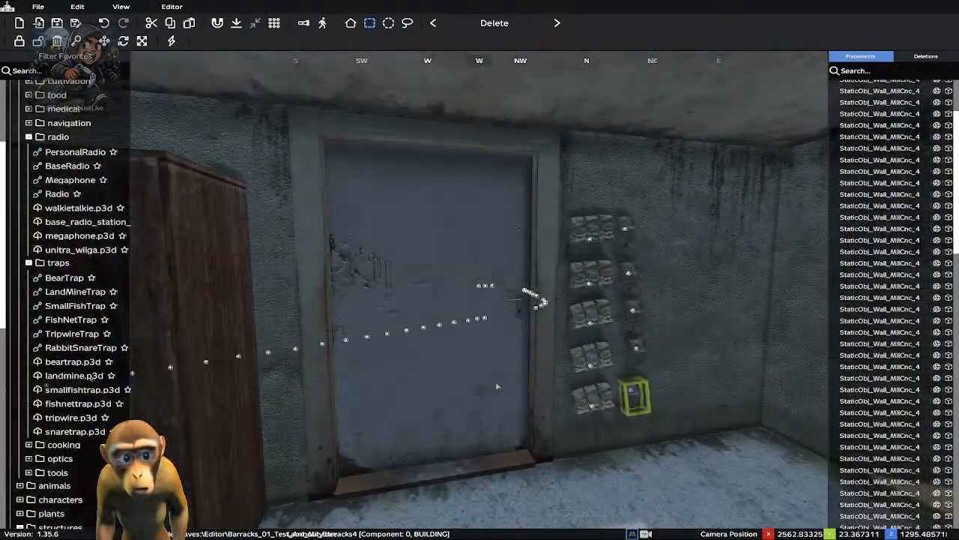
right_drag(496, 386, 461, 411)
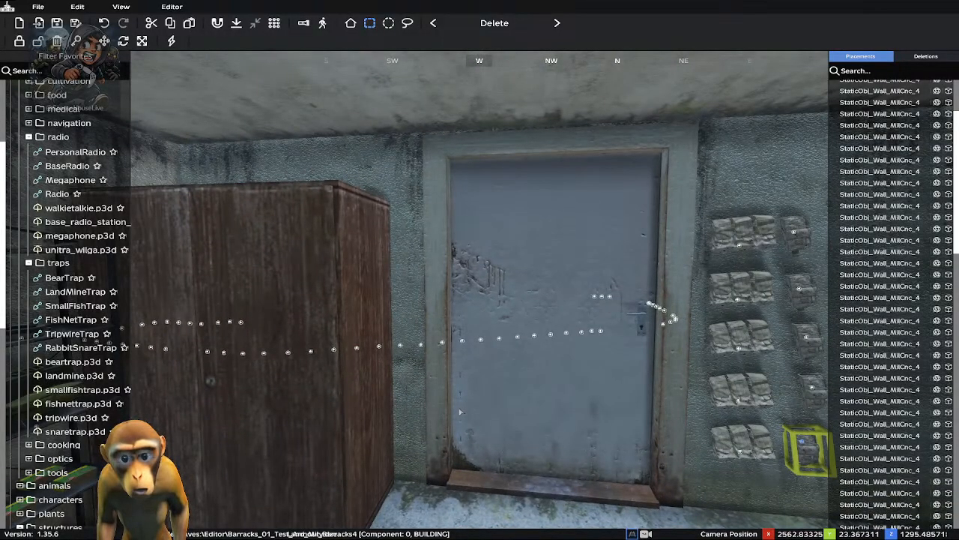
key(d)
click(486, 415)
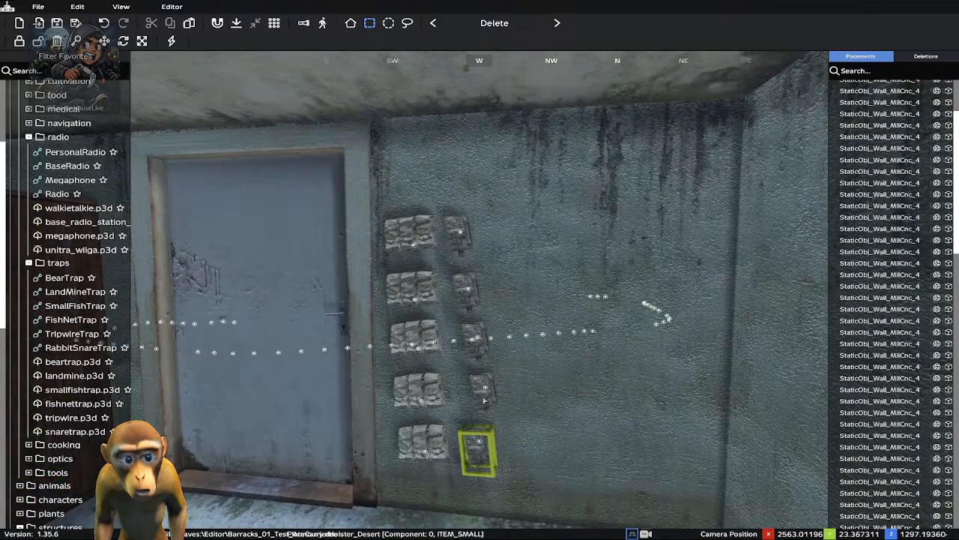
click(482, 389)
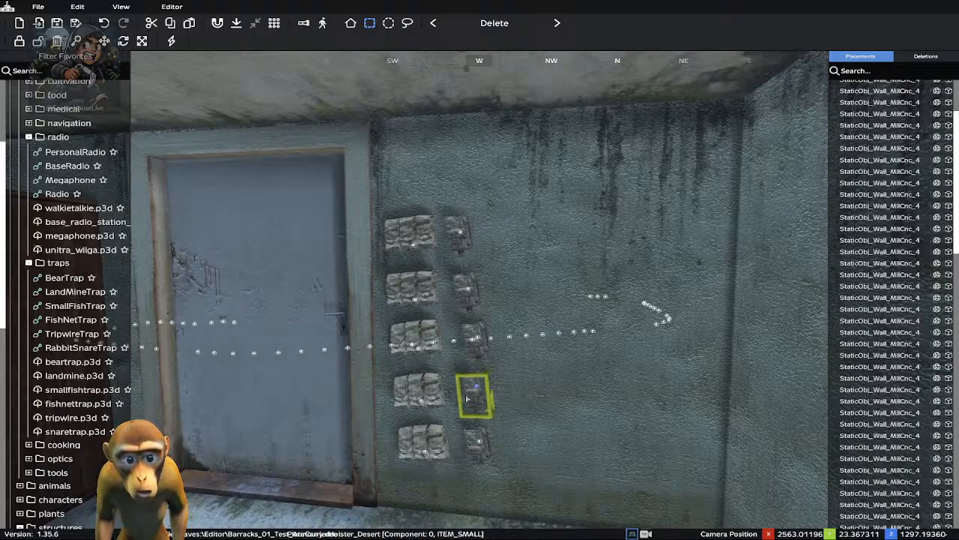
Reposition the lowest holster on the wall so it sits directly beneath the one above it
click(480, 444)
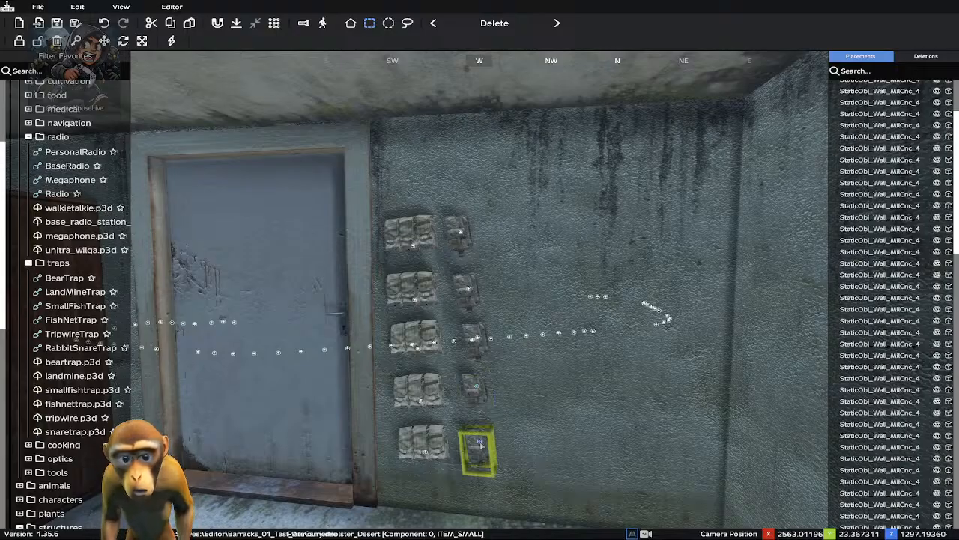
drag(481, 443, 481, 444)
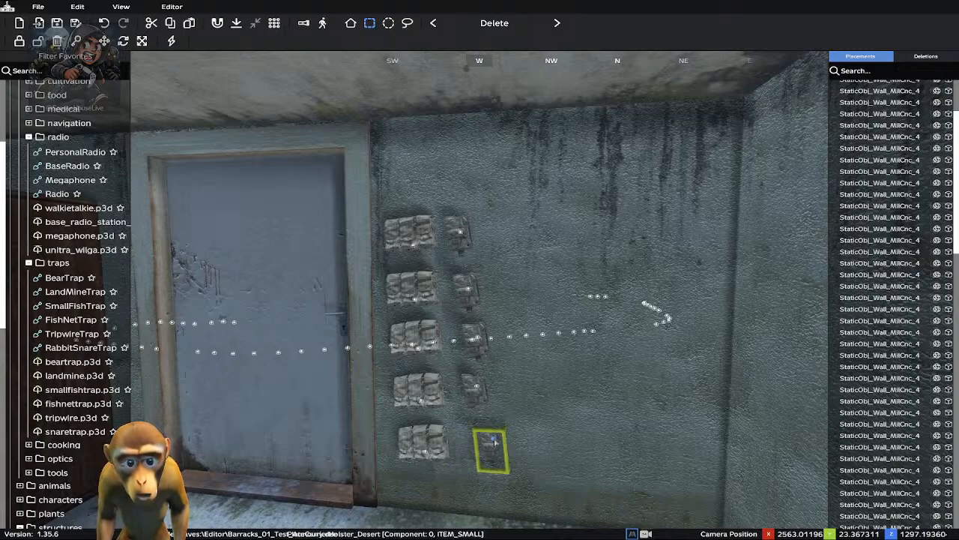
drag(494, 442, 477, 443)
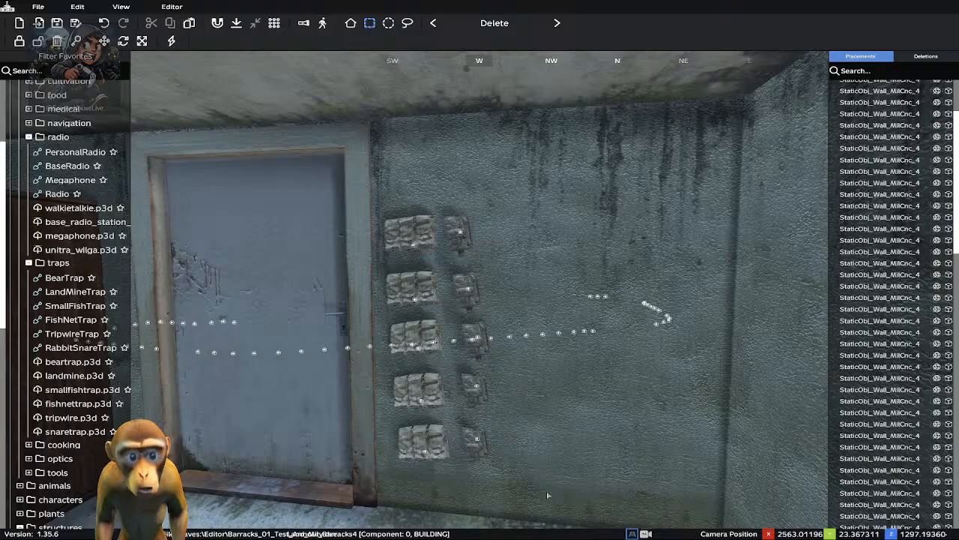
Nudge the top holster slightly away from the pouches and the middle holster slightly toward them to straighten the column
click(463, 235)
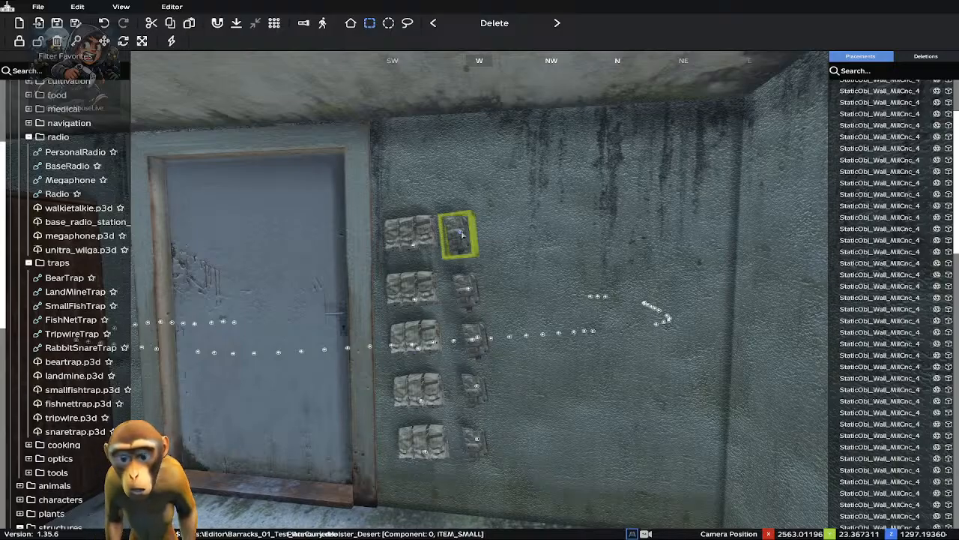
drag(462, 234, 465, 234)
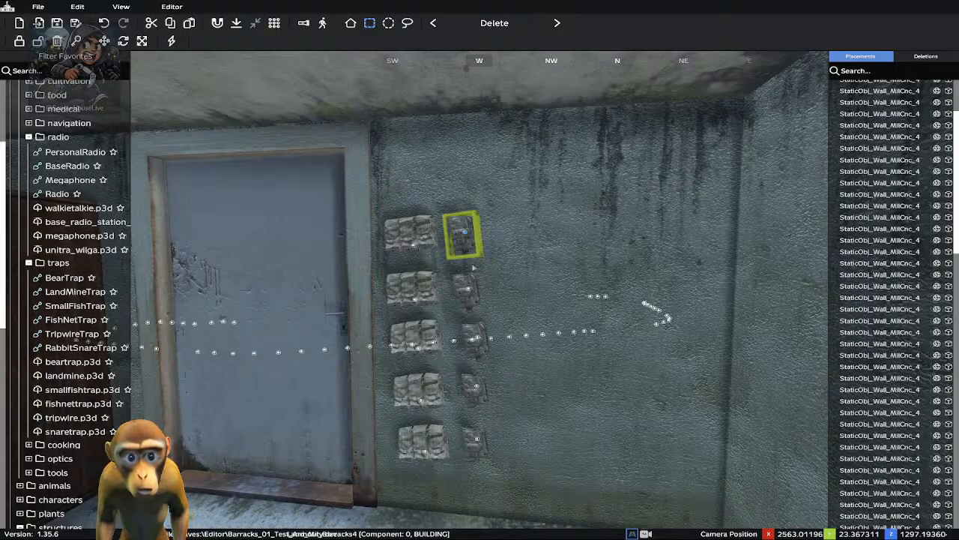
click(474, 343)
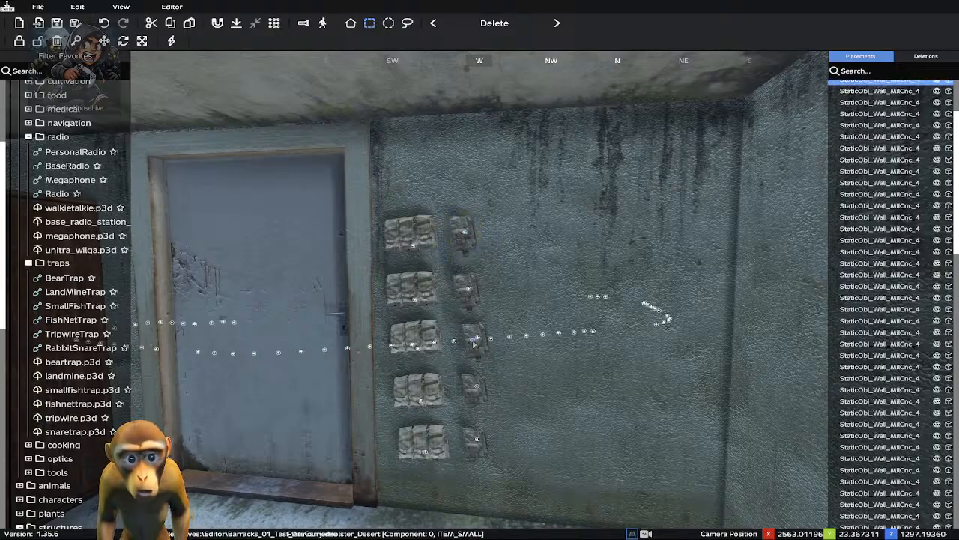
click(475, 341)
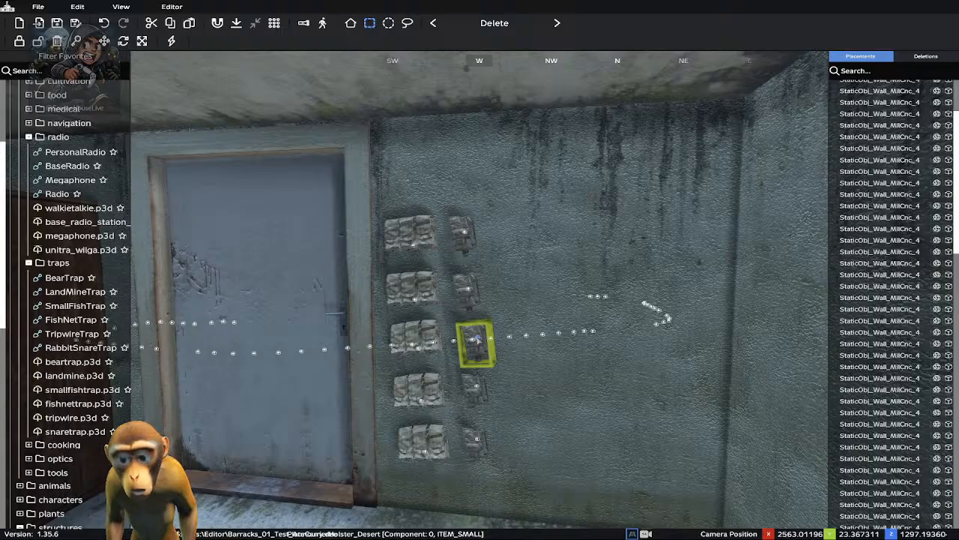
mouse_move(478, 339)
mouse_down()
mouse_move(458, 339)
mouse_move(476, 339)
mouse_up()
click(512, 381)
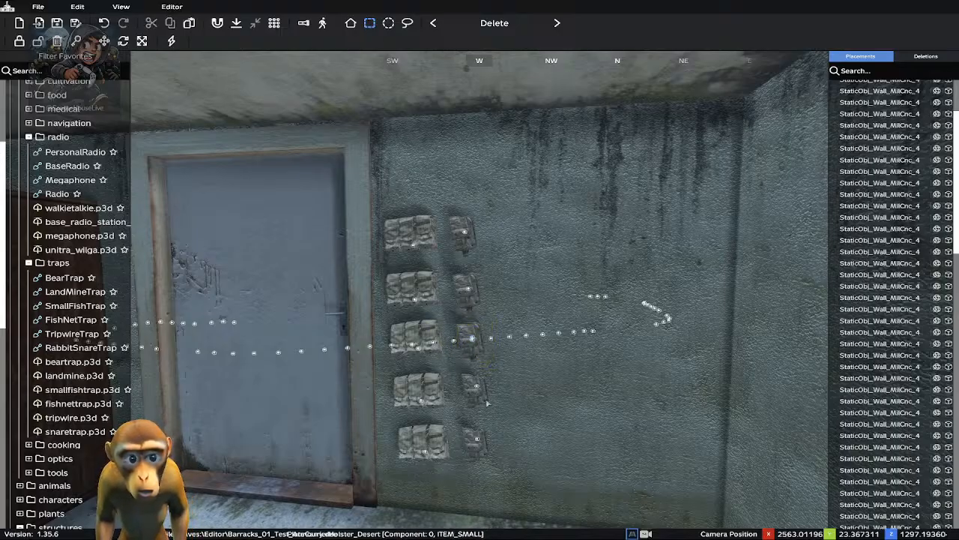
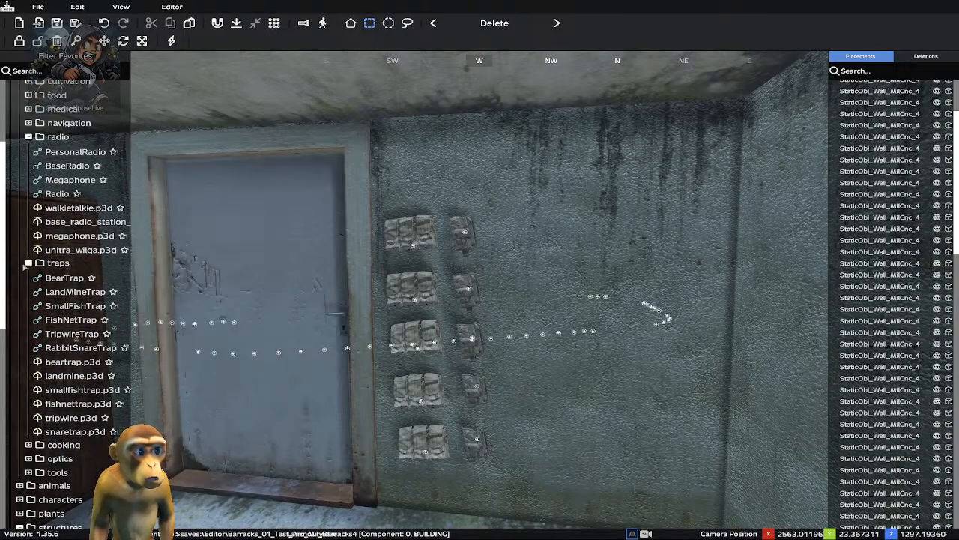
Collapse the traps and radio categories and check the books category for items to place in the armory
click(29, 263)
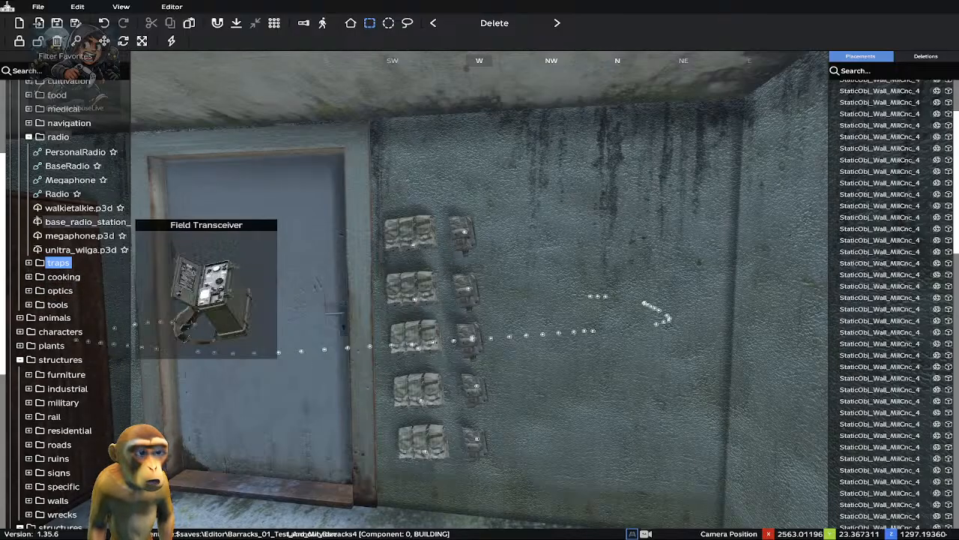
click(28, 136)
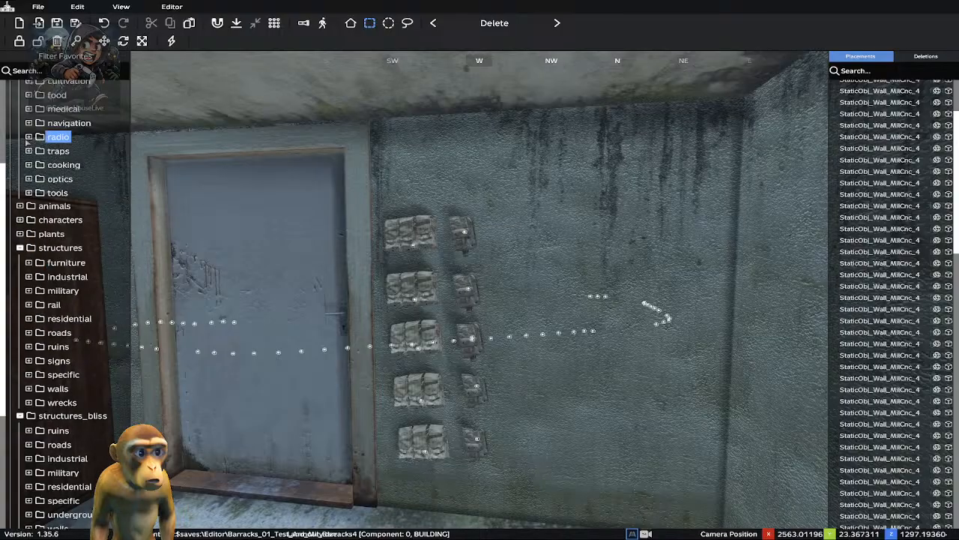
scroll(27, 141, up, 2)
scroll(26, 142, up, 2)
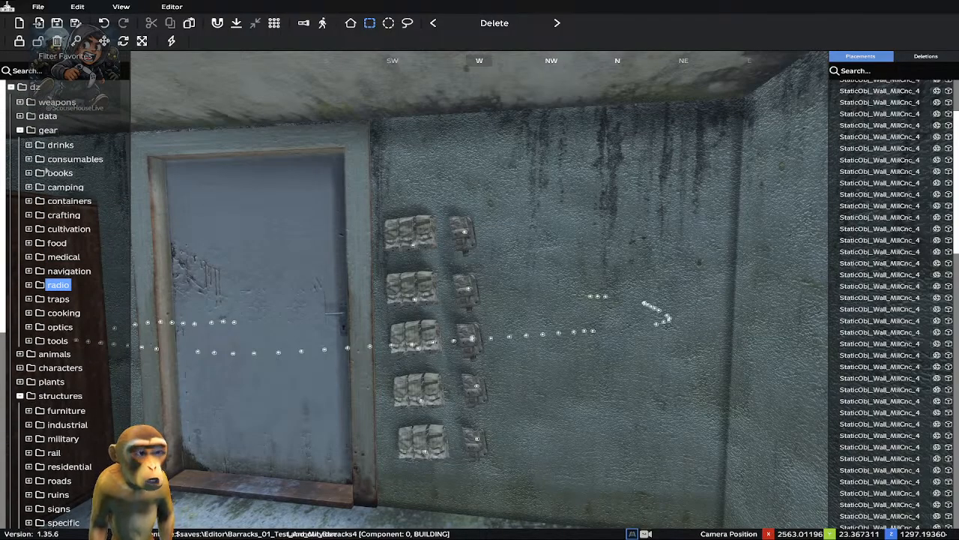
click(29, 173)
mouse_move(69, 202)
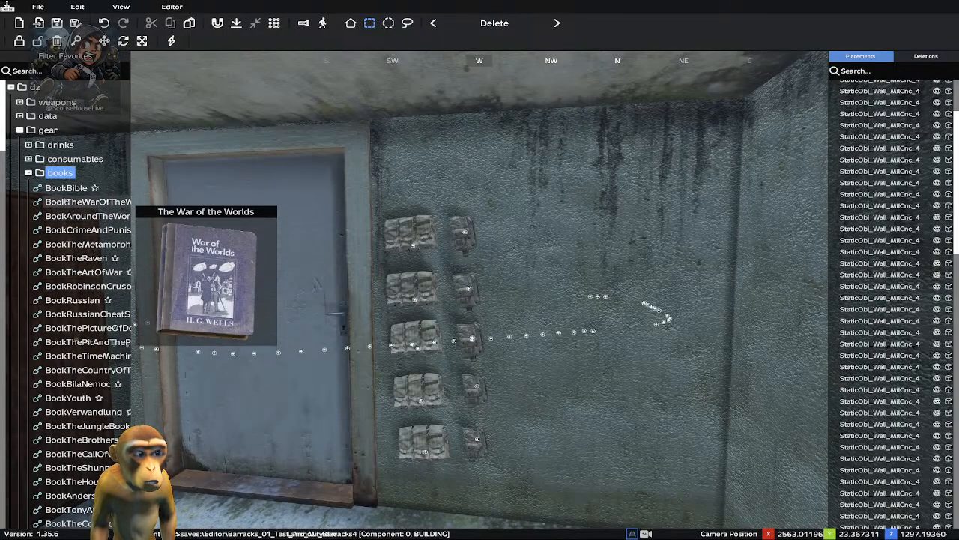
click(29, 173)
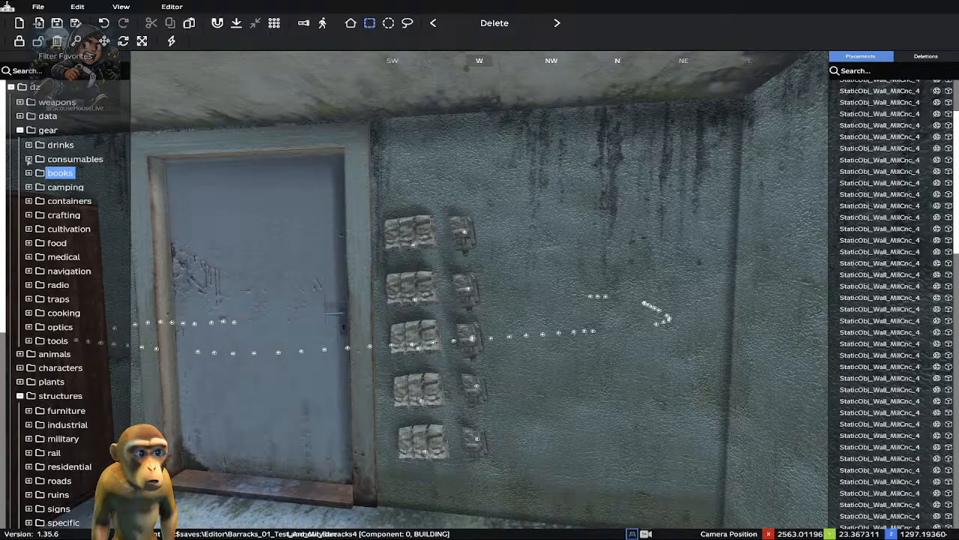
Look through the consumables category, previewing items such as gas canisters, glow sticks, spray paint and rags for the racks
click(29, 159)
mouse_move(76, 357)
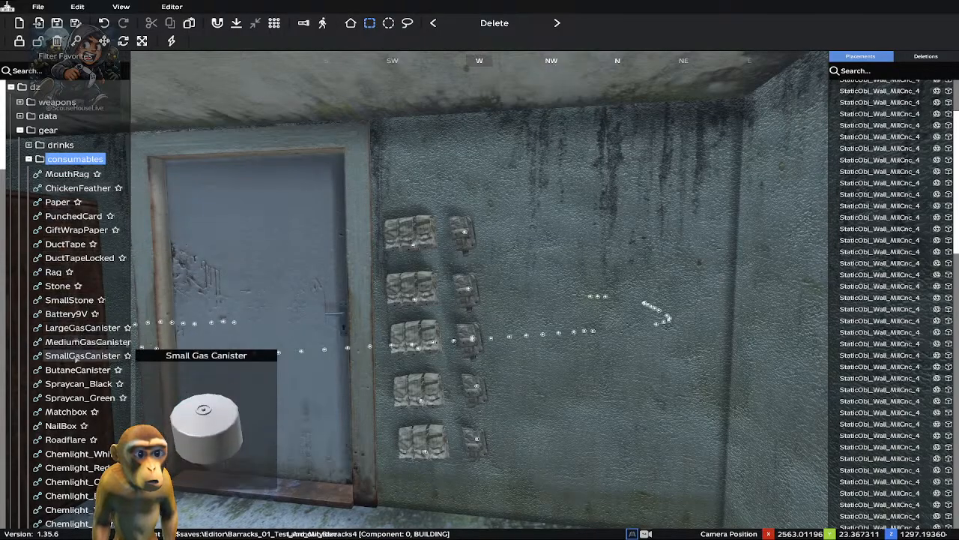
scroll(67, 380, down, 3)
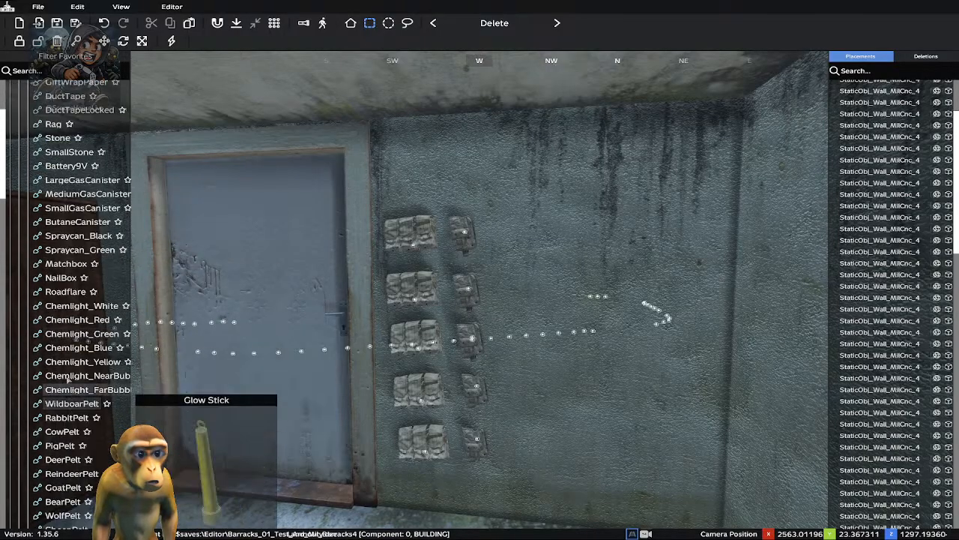
mouse_move(53, 249)
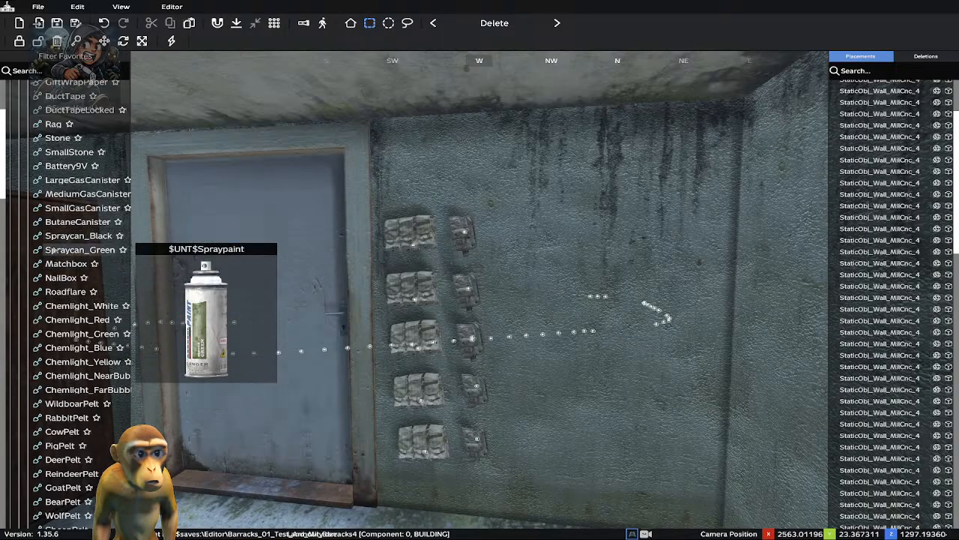
mouse_move(56, 152)
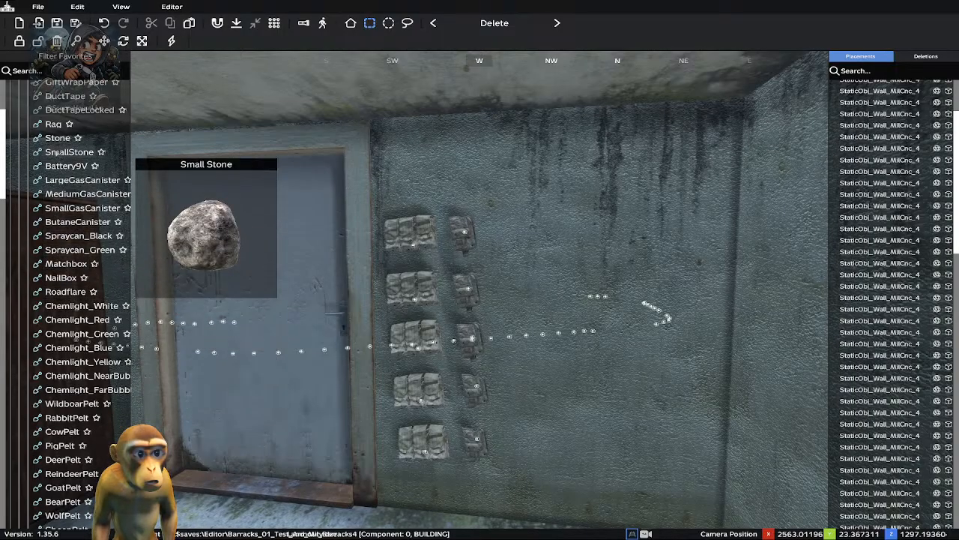
scroll(54, 153, up, 2)
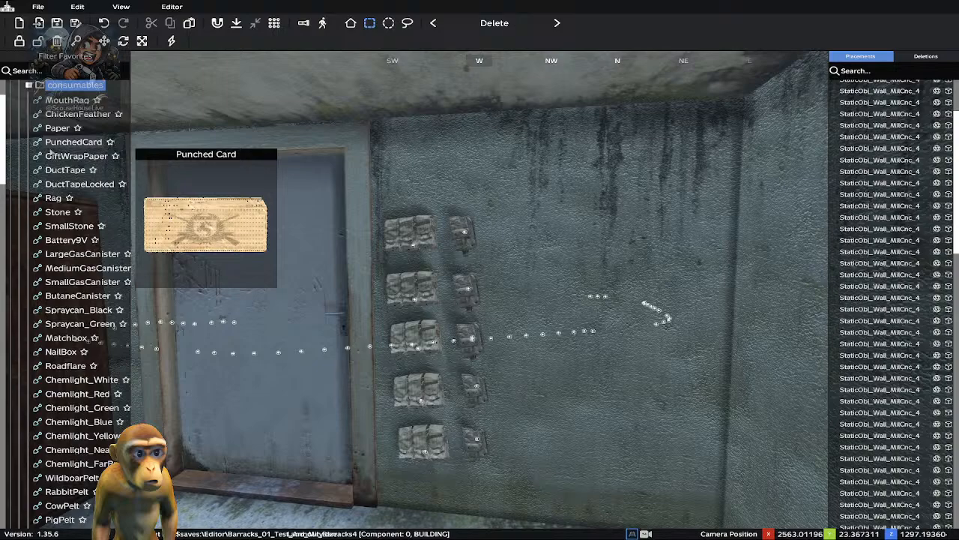
scroll(50, 156, up, 2)
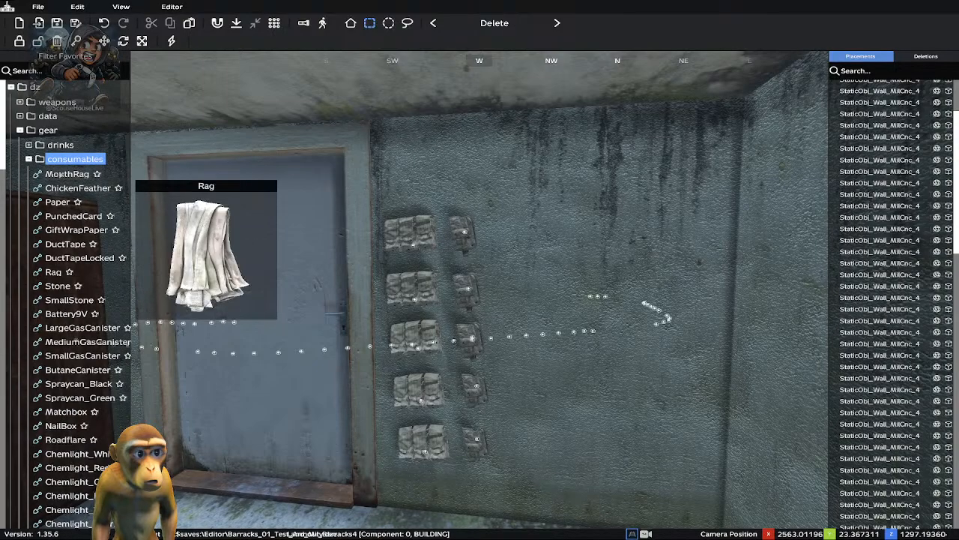
click(29, 158)
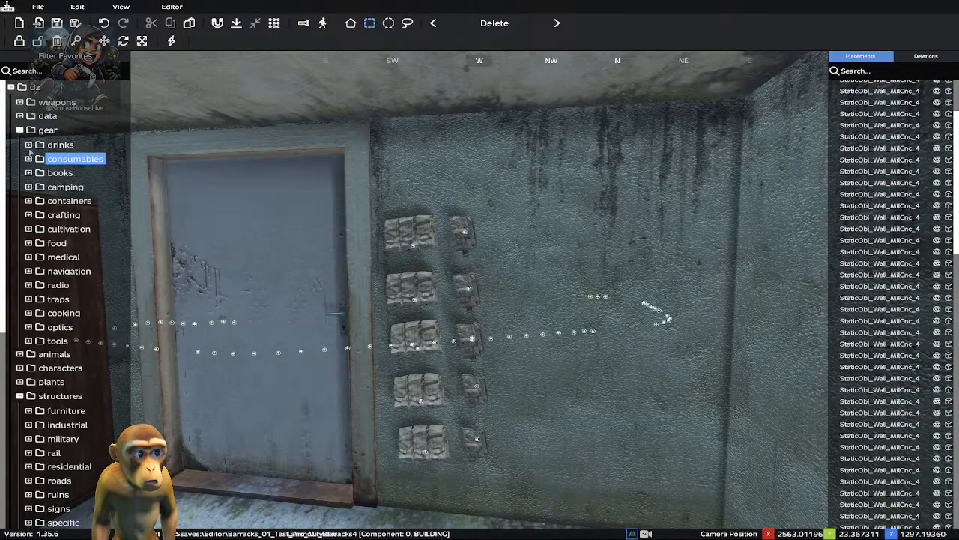
Check the drinks category for items such as the filtering bottle and soda cans, and collapse the whole gear category
click(29, 145)
mouse_move(66, 229)
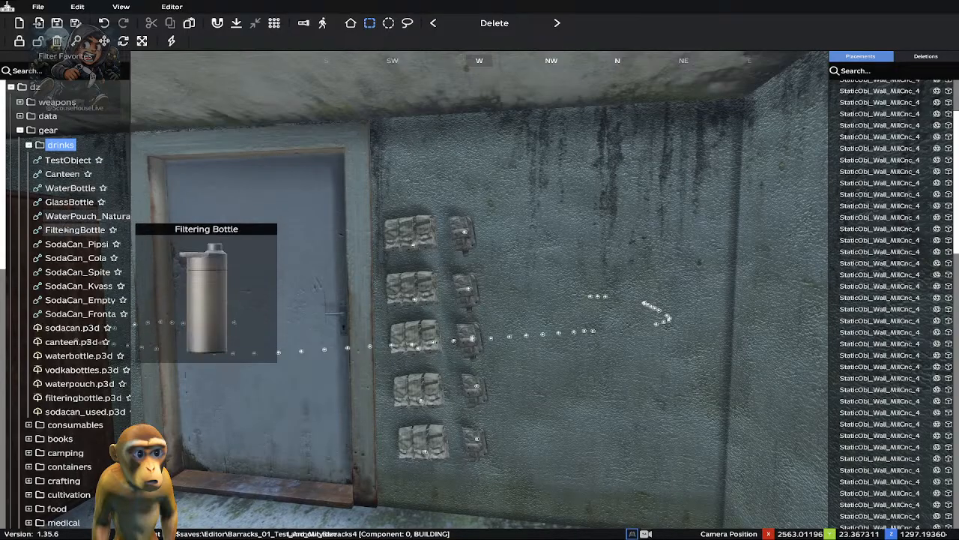
mouse_move(70, 286)
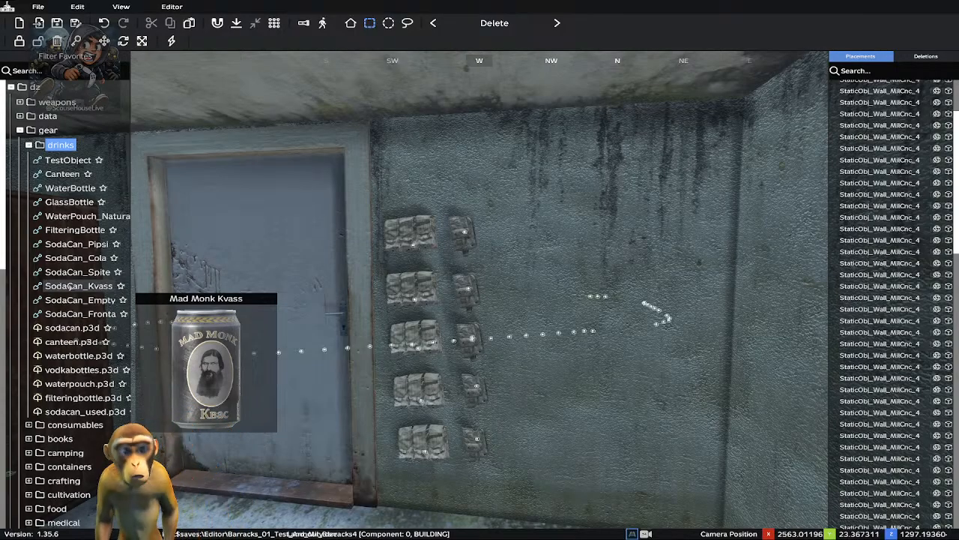
click(28, 146)
click(19, 130)
click(20, 130)
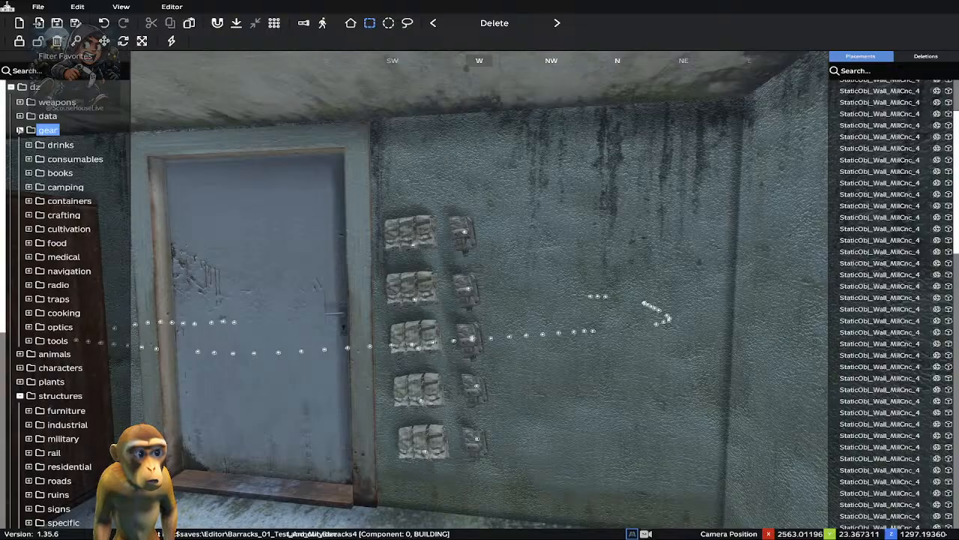
click(20, 130)
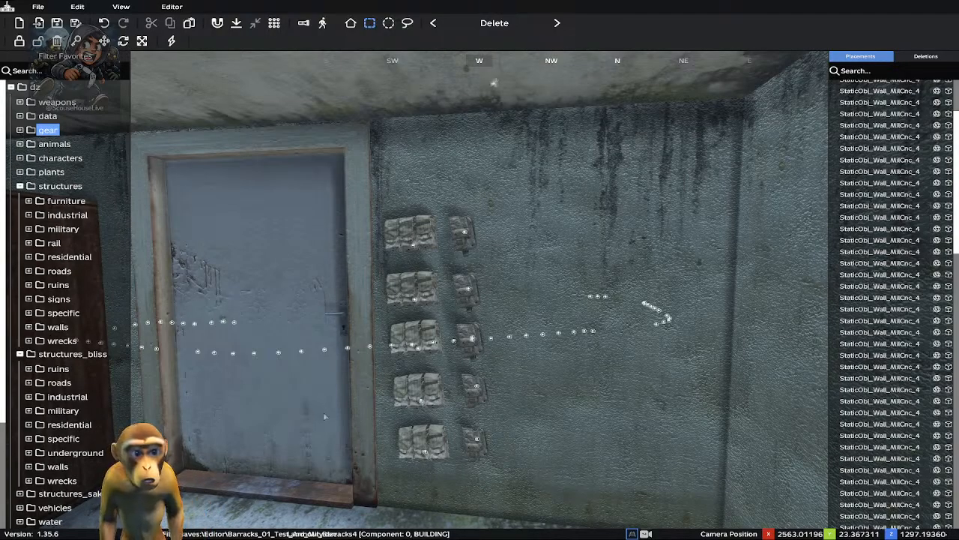
Save the project and export it in Object Spawner format to the Missions folder, overwriting Barracks_01_Test_Armoury.json
right_drag(491, 80, 134, 422)
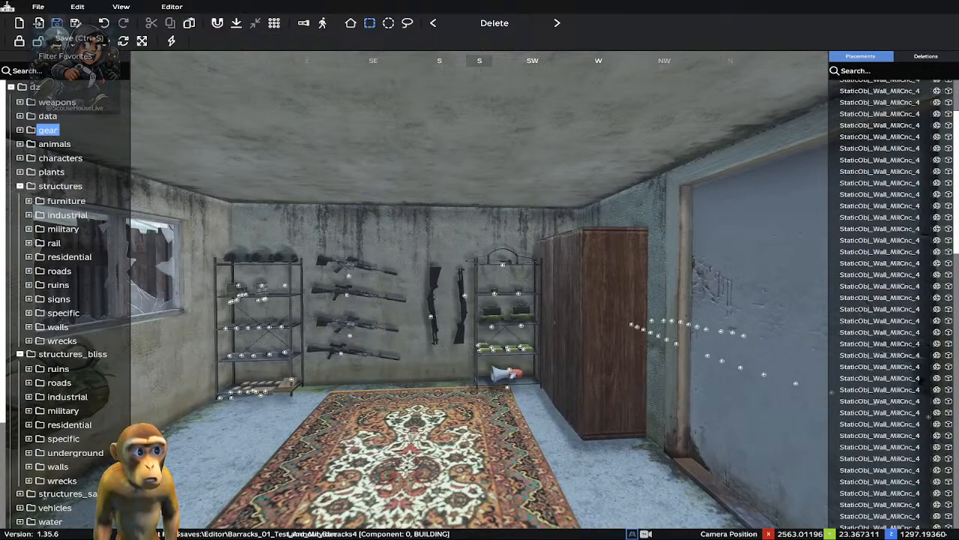
click(57, 24)
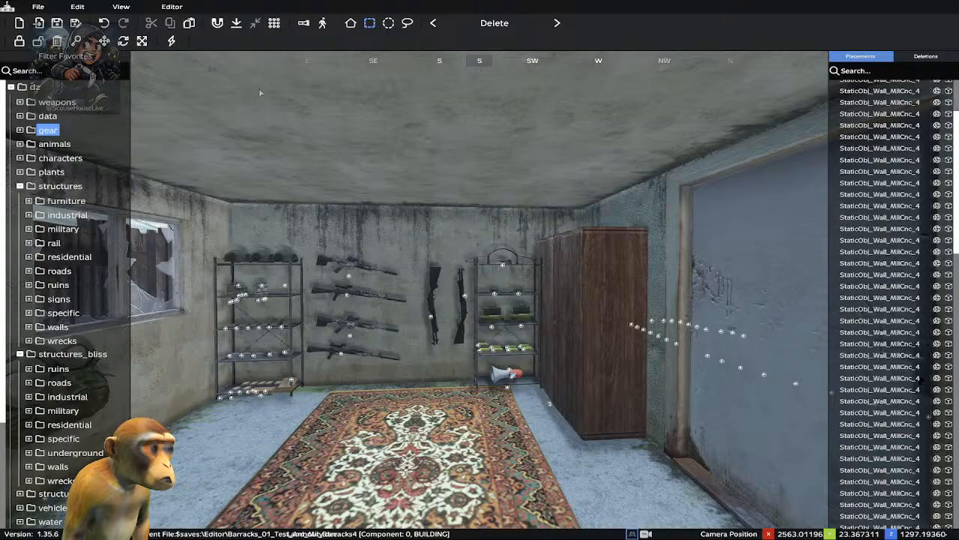
click(38, 6)
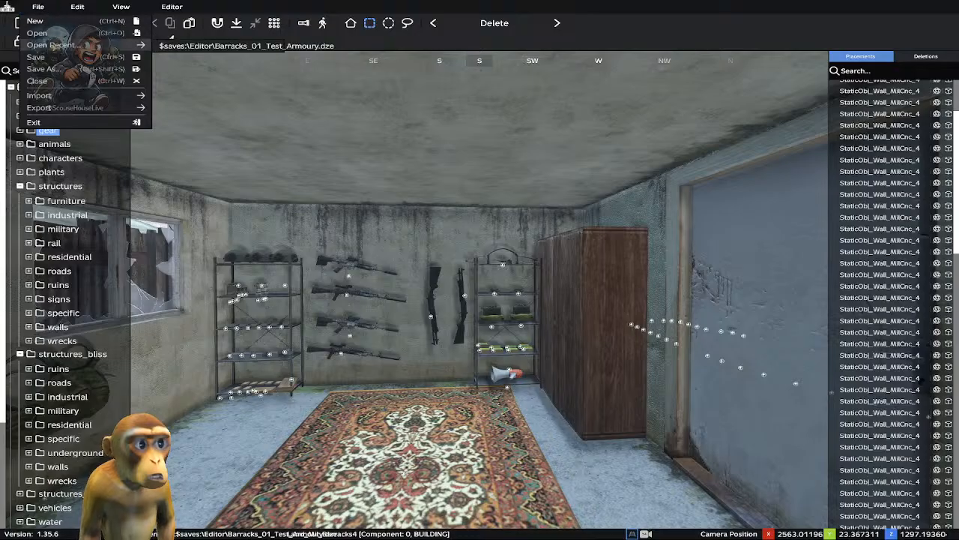
mouse_move(60, 95)
mouse_move(139, 109)
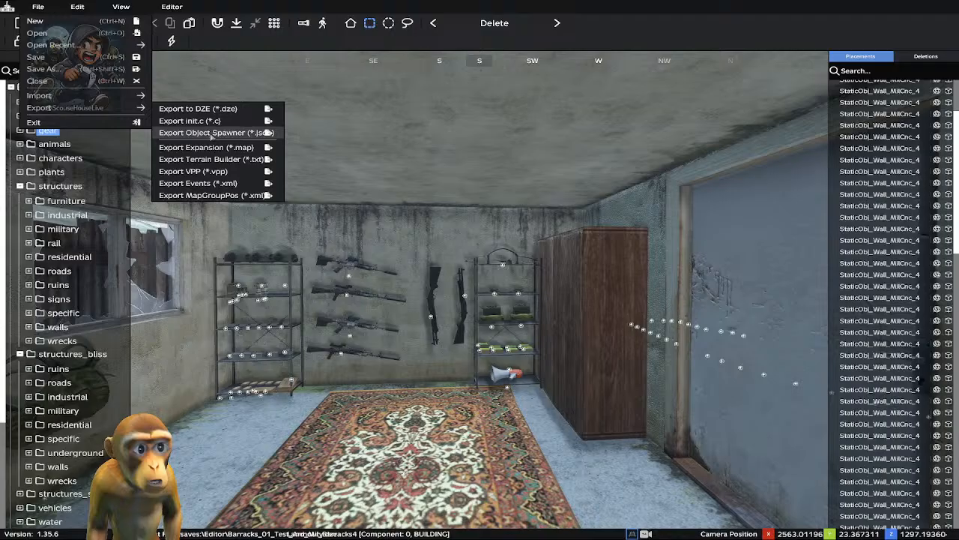
click(212, 133)
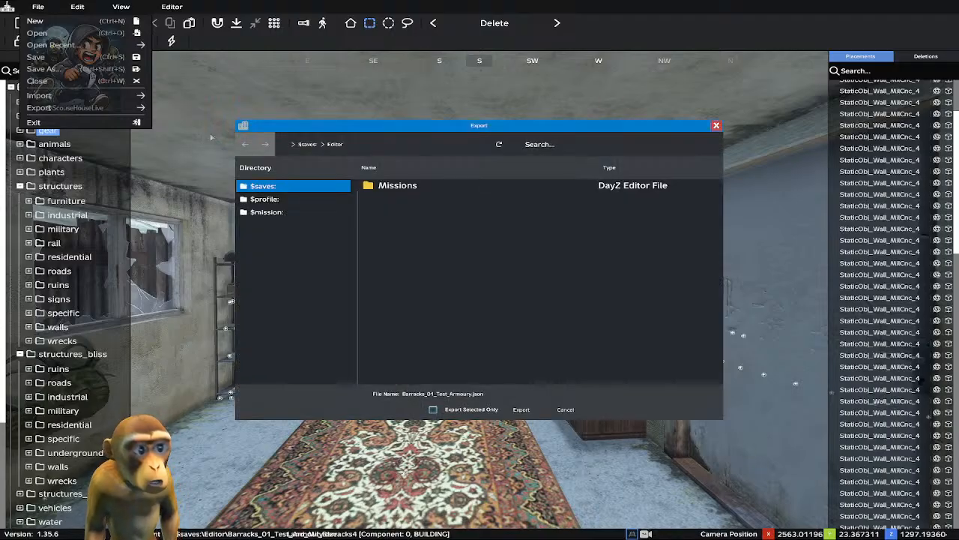
double_click(407, 187)
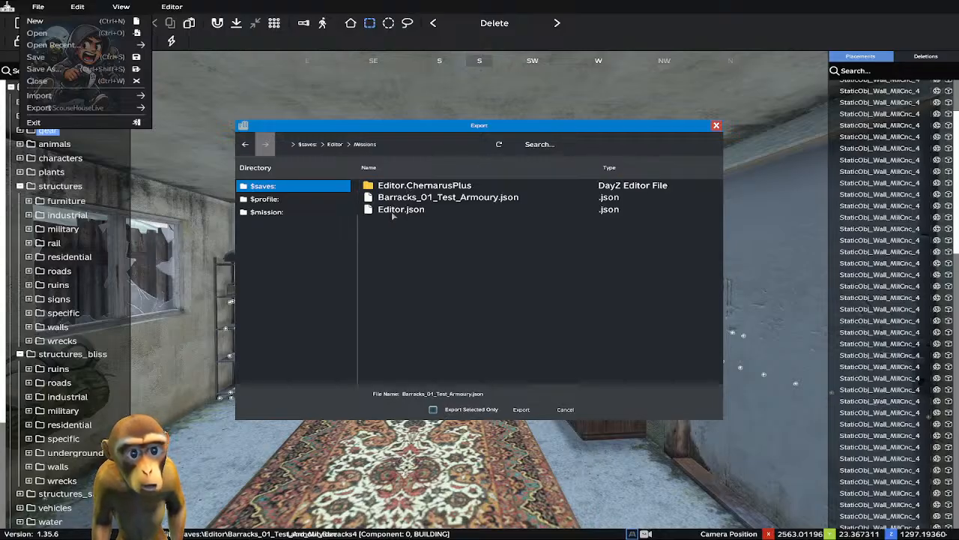
click(427, 197)
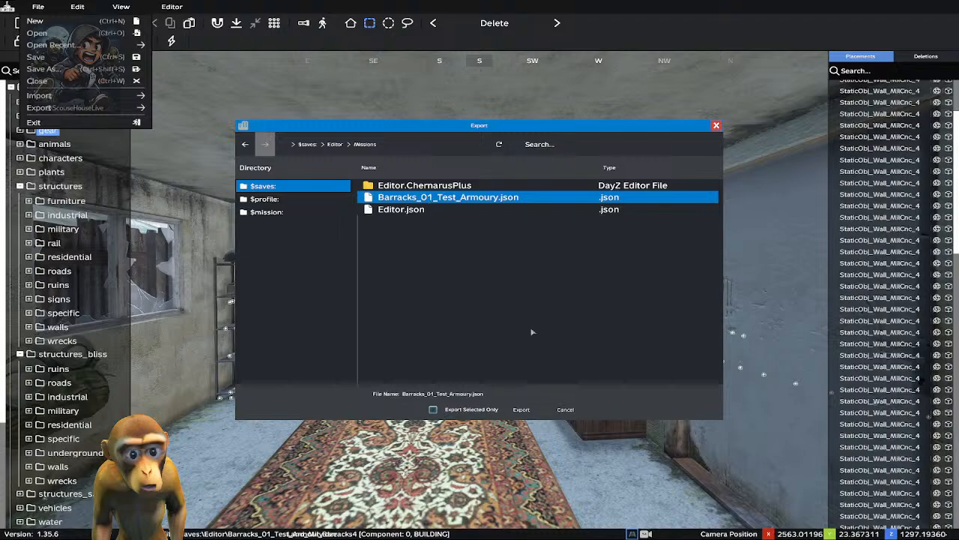
click(521, 410)
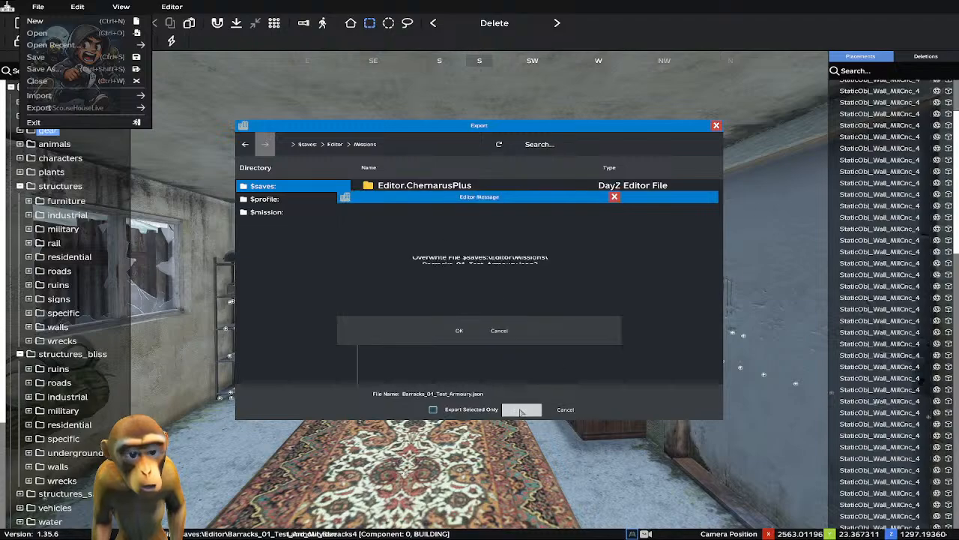
click(459, 331)
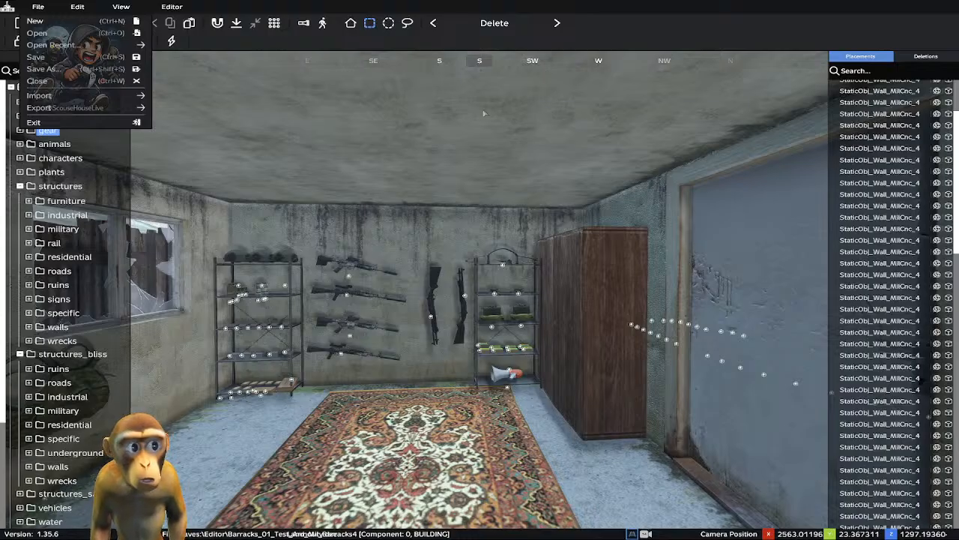
click(253, 113)
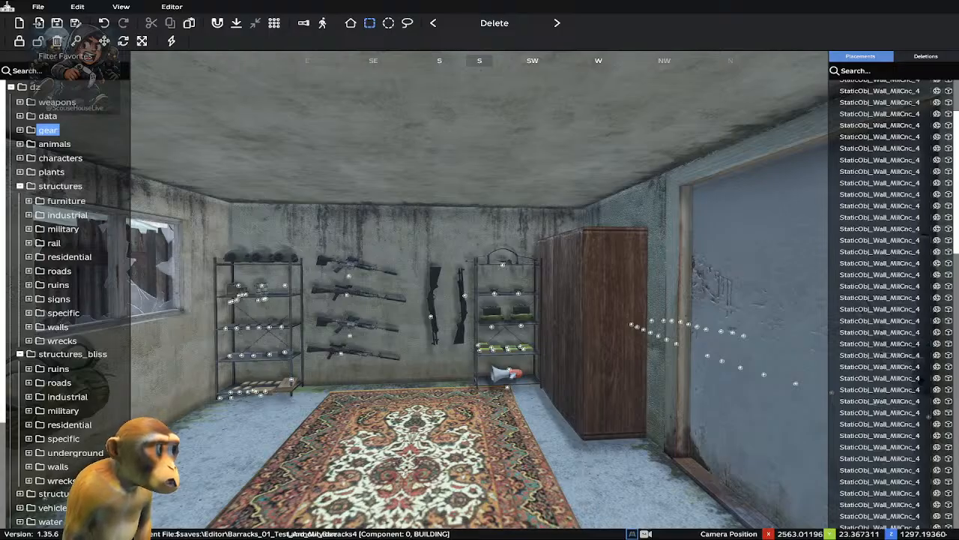
Review the list of placed objects, from the wall pieces to the weapons and magazines
scroll(892, 303, up, 3)
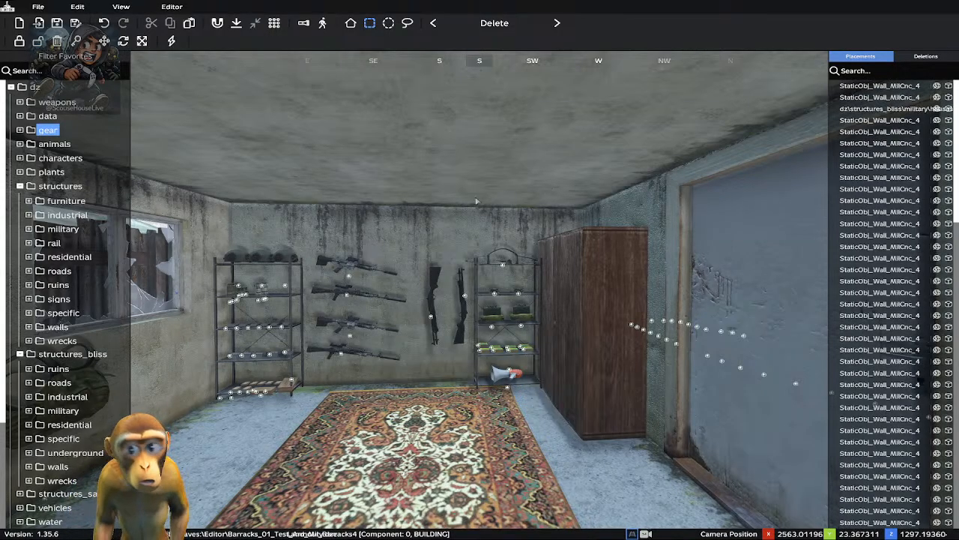
scroll(892, 304, down, 3)
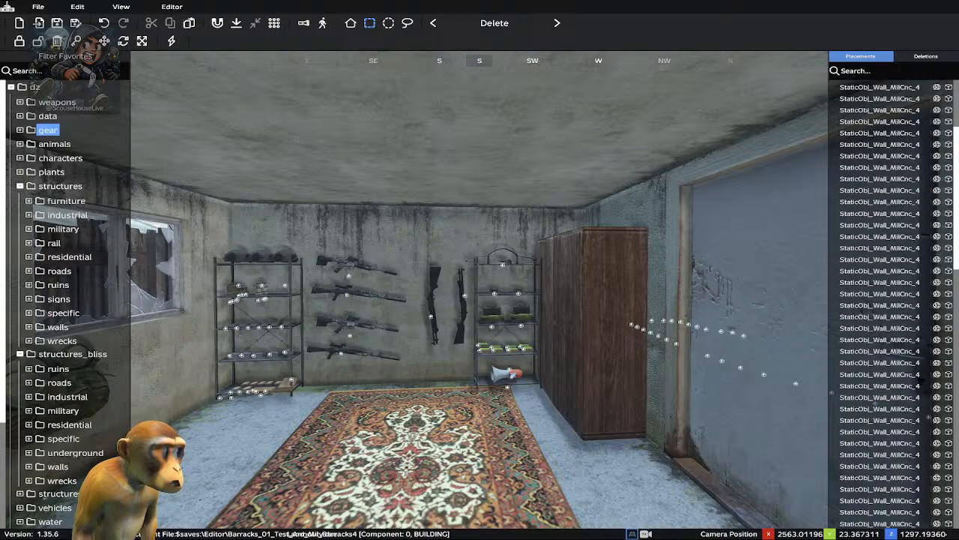
scroll(892, 303, up, 3)
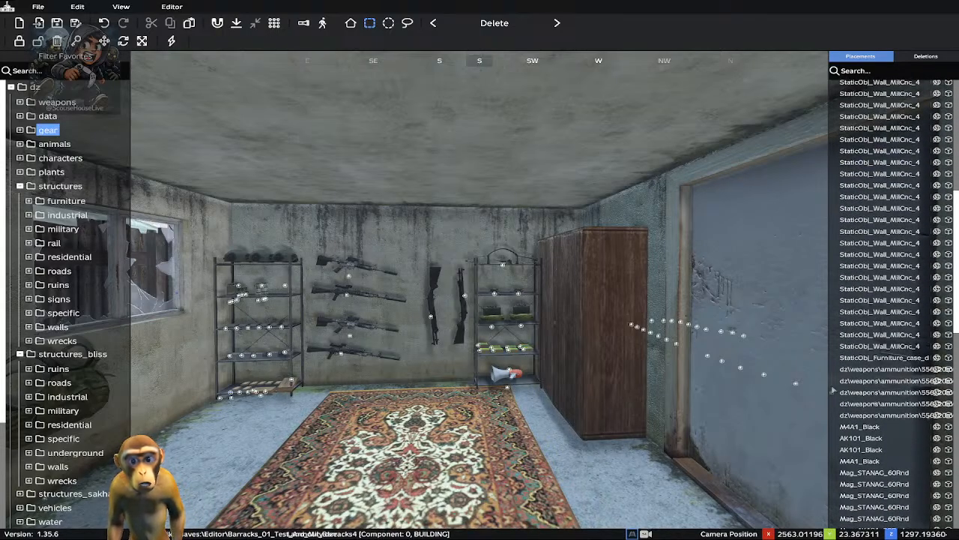
scroll(886, 370, down, 7)
scroll(886, 364, up, 5)
scroll(886, 365, up, 10)
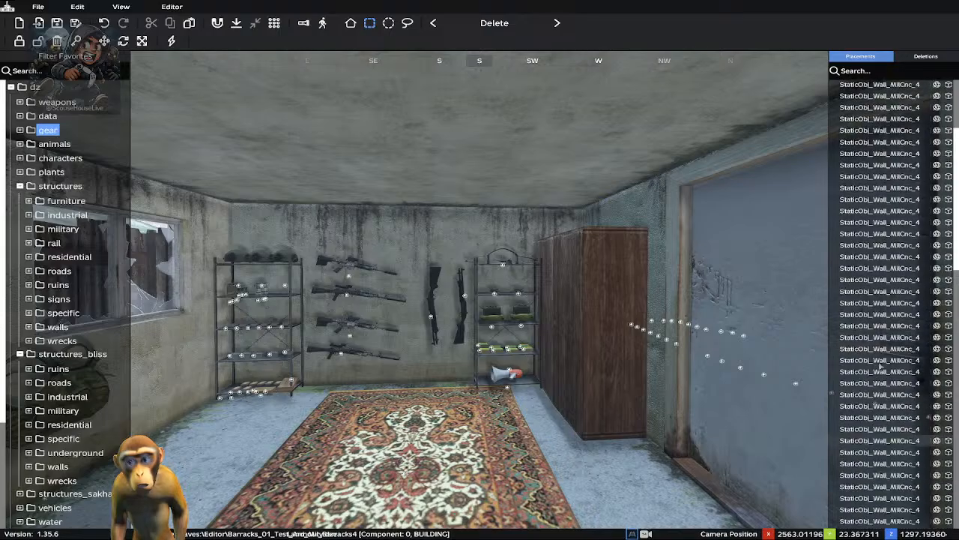
Look around the armory's racks, wall-mounted rifles and backpacks, and fly out of the barracks to view the walled coastal road
right_drag(426, 419, 366, 369)
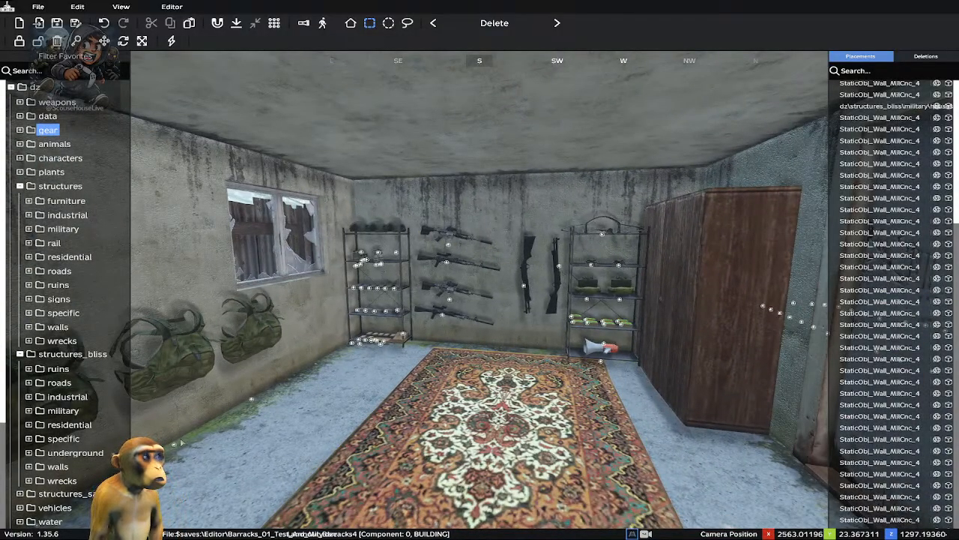
right_drag(180, 442, 247, 446)
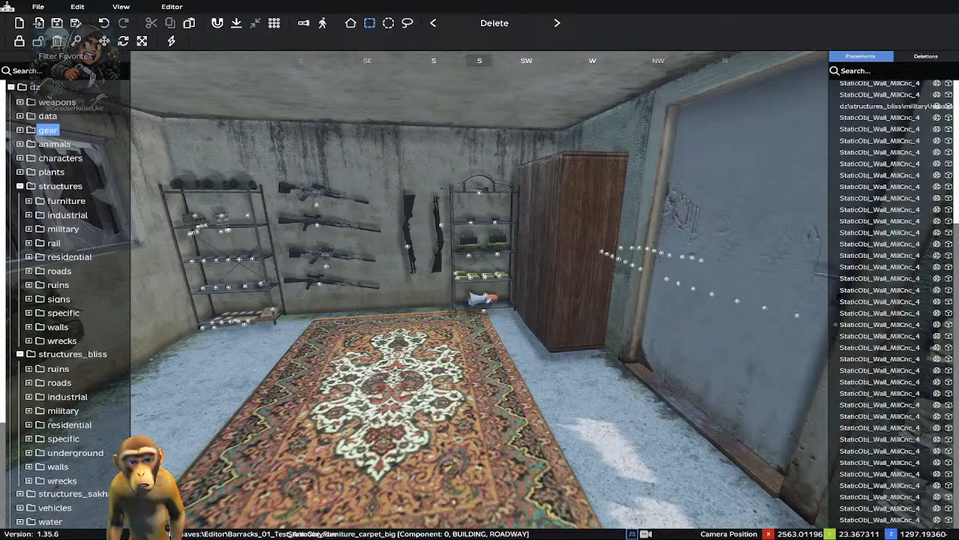
right_drag(296, 443, 210, 405)
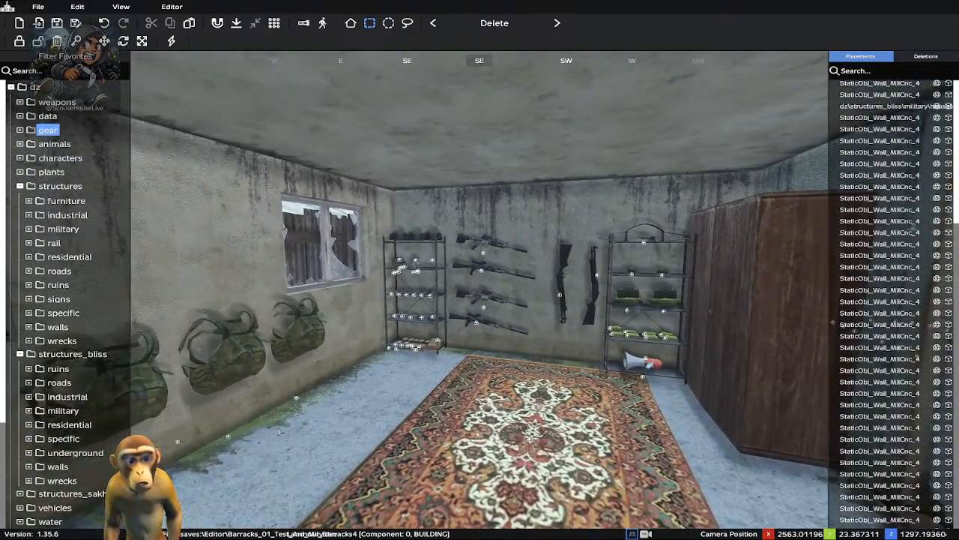
right_drag(281, 432, 392, 319)
key(w)
key(w)
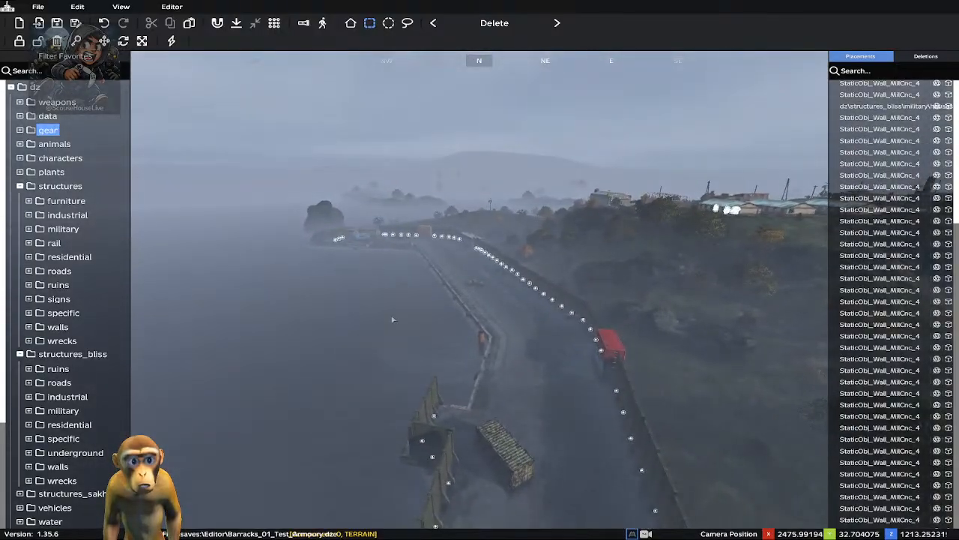
Fly from the walled coastal road across the stone bridge to view the prison building on the neighbouring island
right_drag(464, 313, 17, 403)
key(w)
key(w)
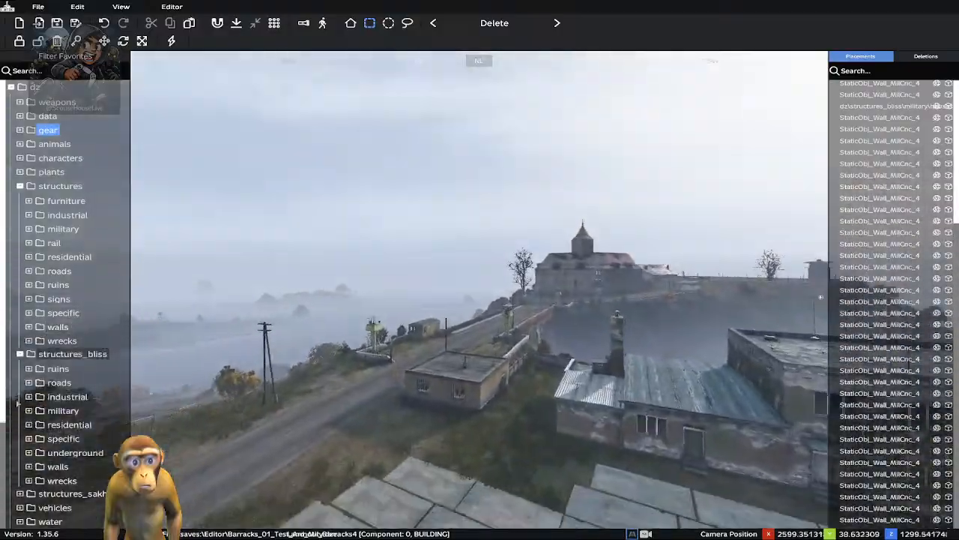
key(w)
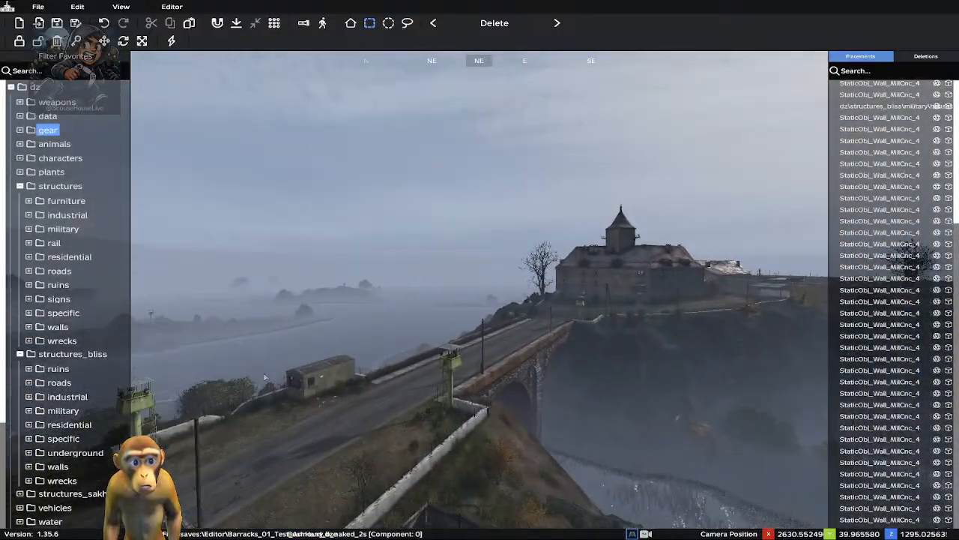
key(w)
right_drag(443, 374, 414, 408)
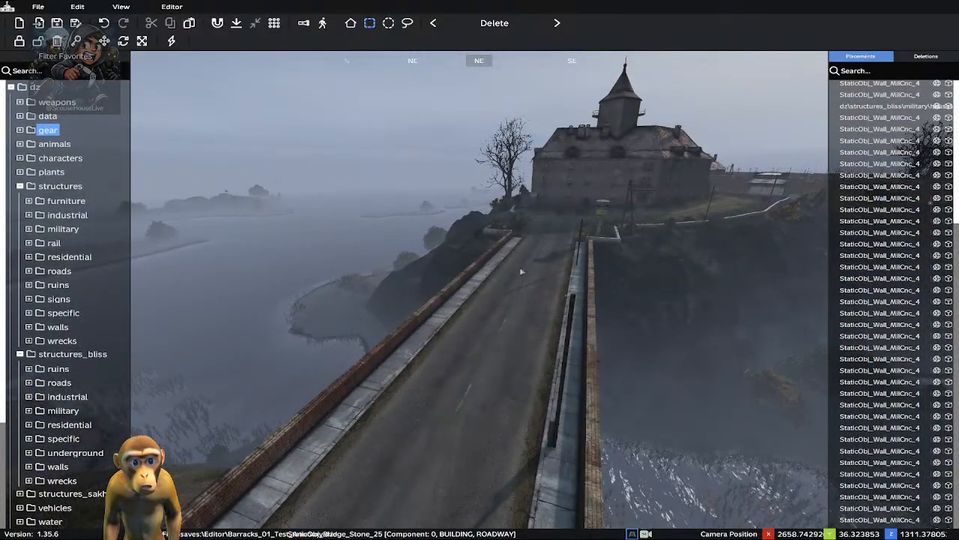
right_drag(521, 271, 561, 185)
right_drag(433, 367, 547, 150)
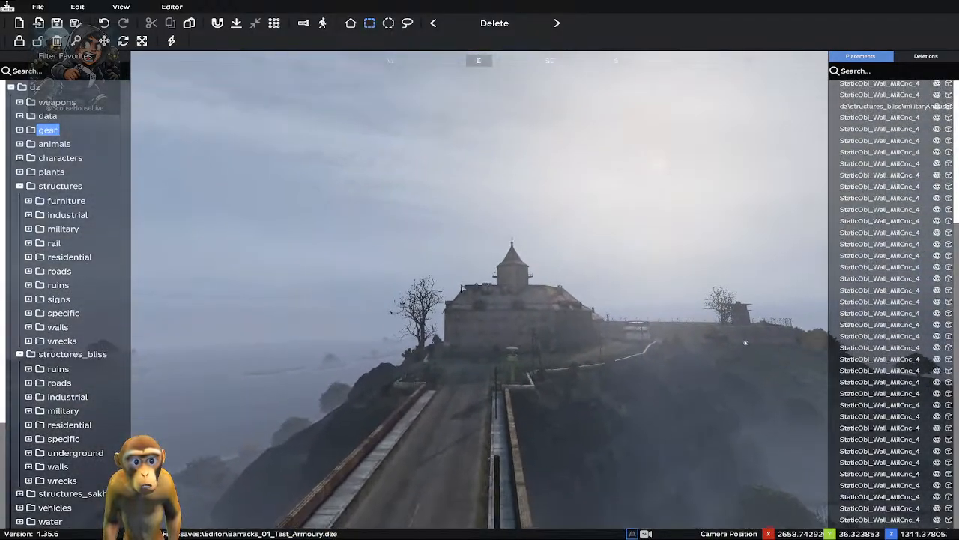
key(w)
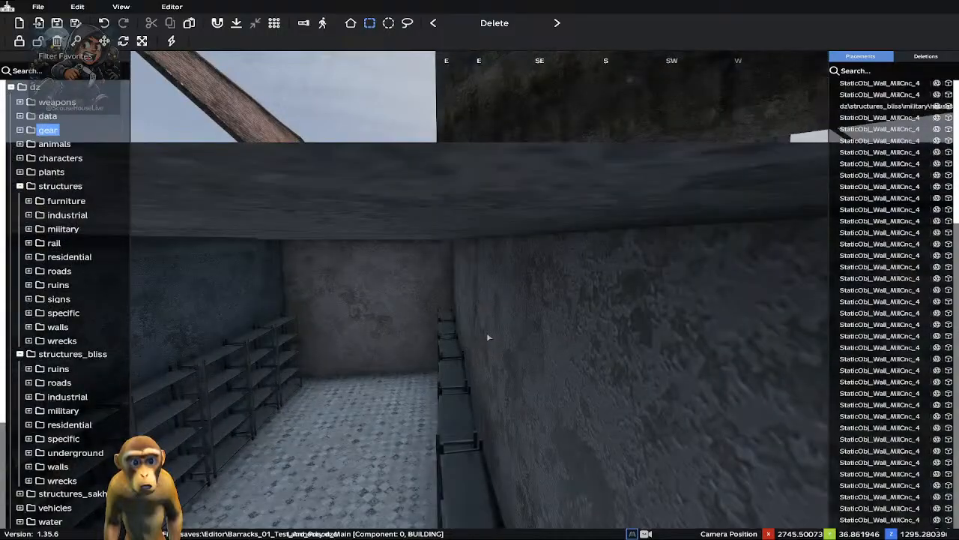
Look around the prison room lined with empty metal shelves, and fly out to the control tower in the walled yard
key(w)
right_drag(486, 337, 290, 282)
key(w)
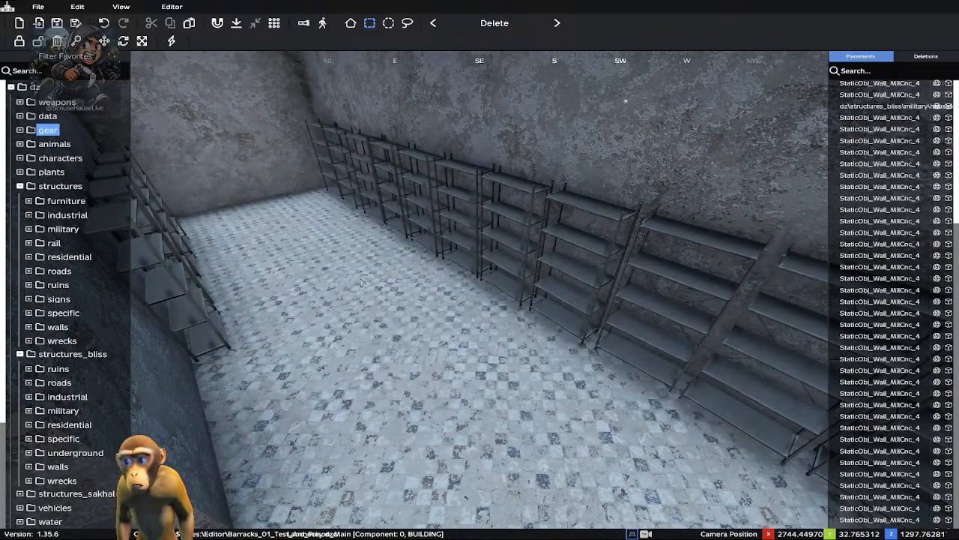
right_drag(344, 318, 469, 265)
key(w)
key(w)
key(w)
key(w)
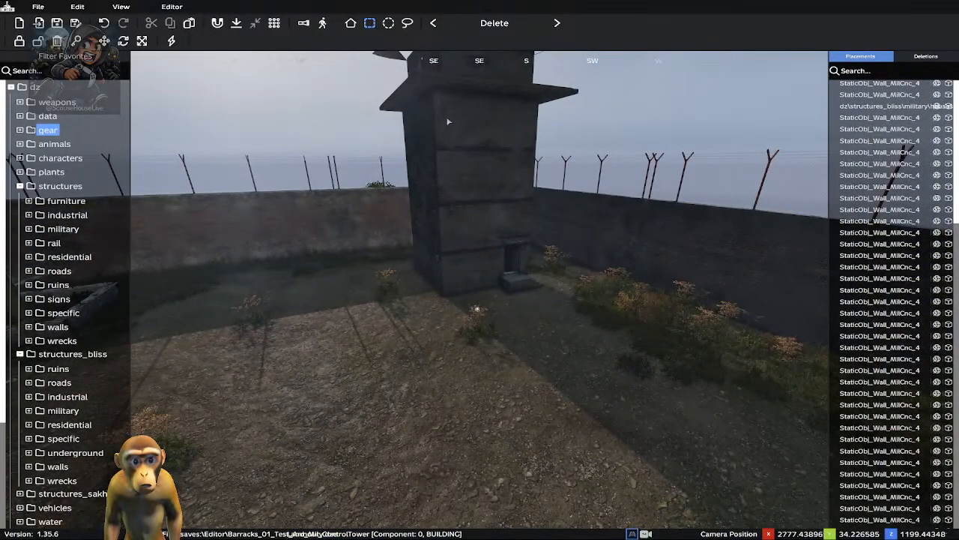
Fly up from the prison yard and back towards the barracks to view the placed wall line from above
right_drag(448, 122, 489, 147)
right_drag(315, 348, 764, 310)
key(w)
key(w)
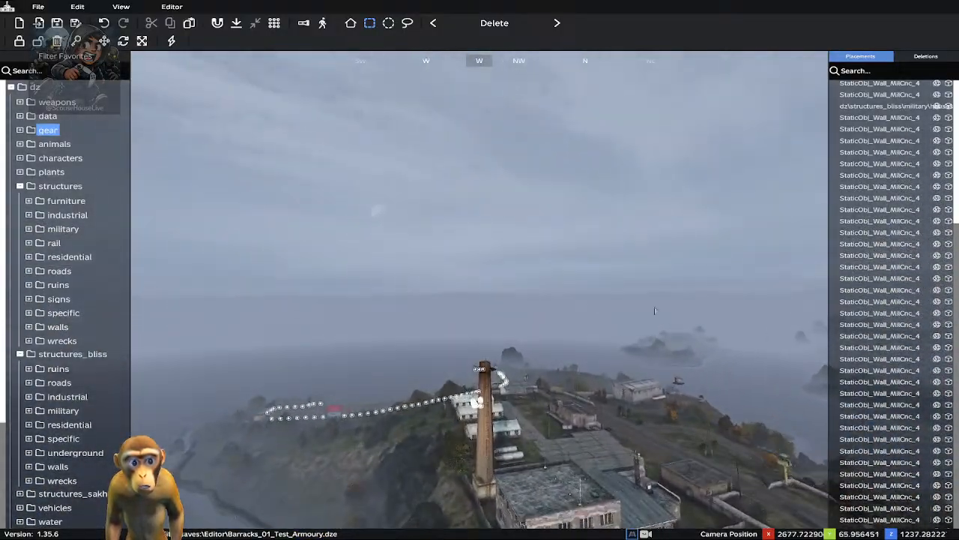
right_drag(279, 314, 315, 330)
key(w)
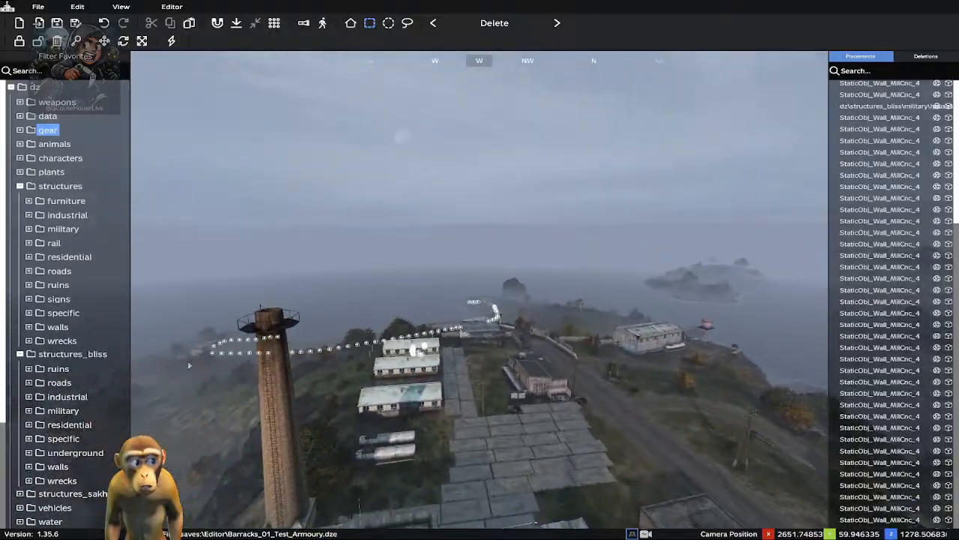